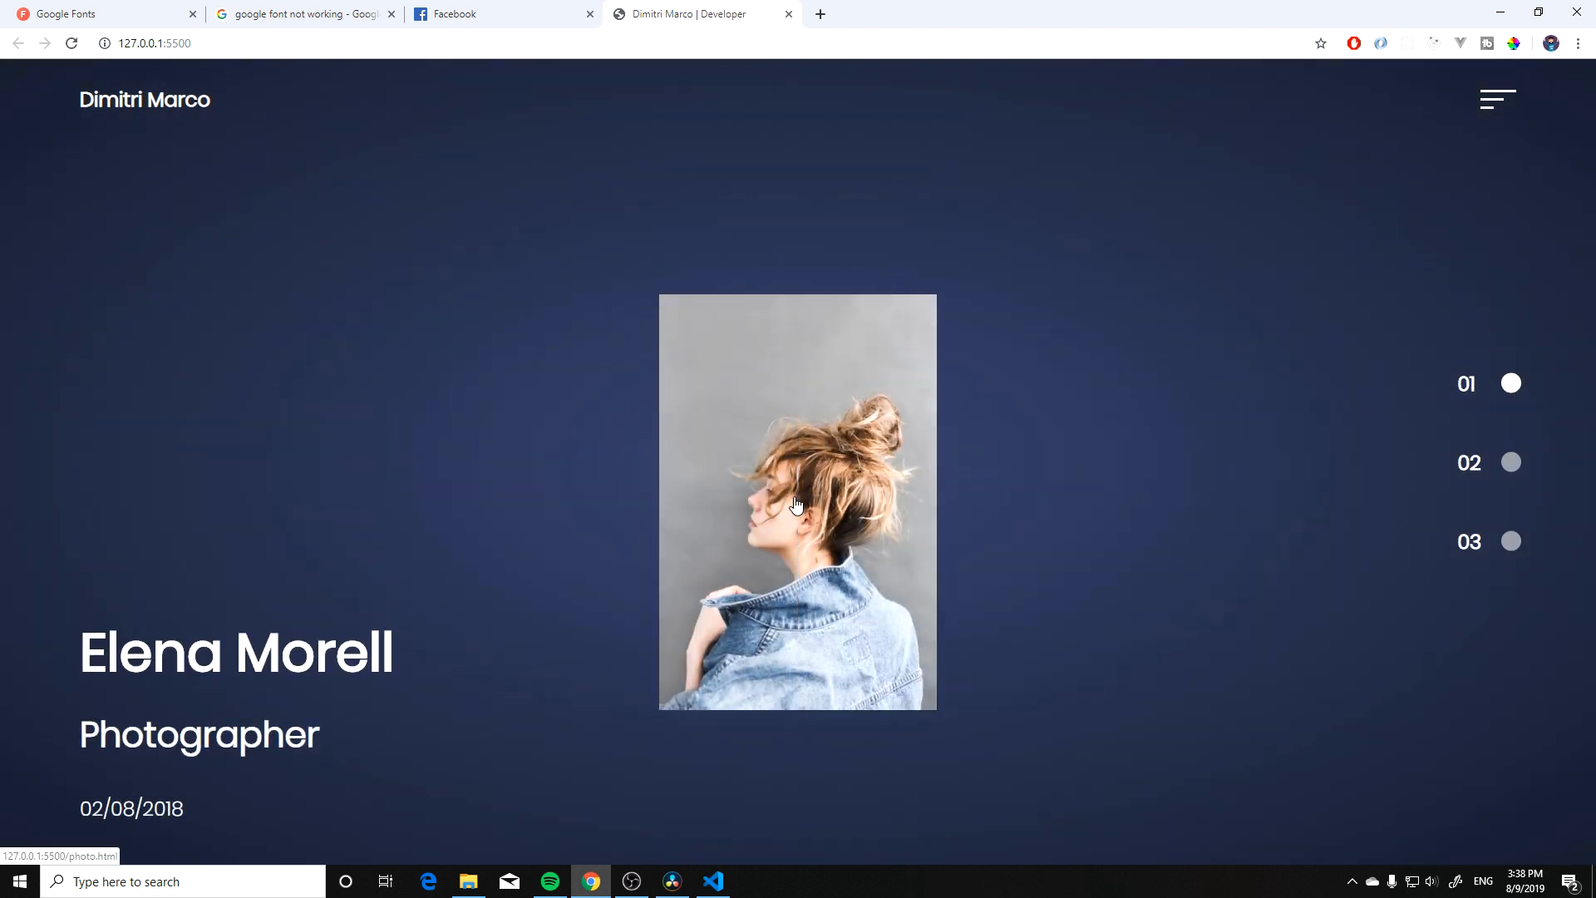
left_click(812, 502)
scroll(794, 507, "down", 8)
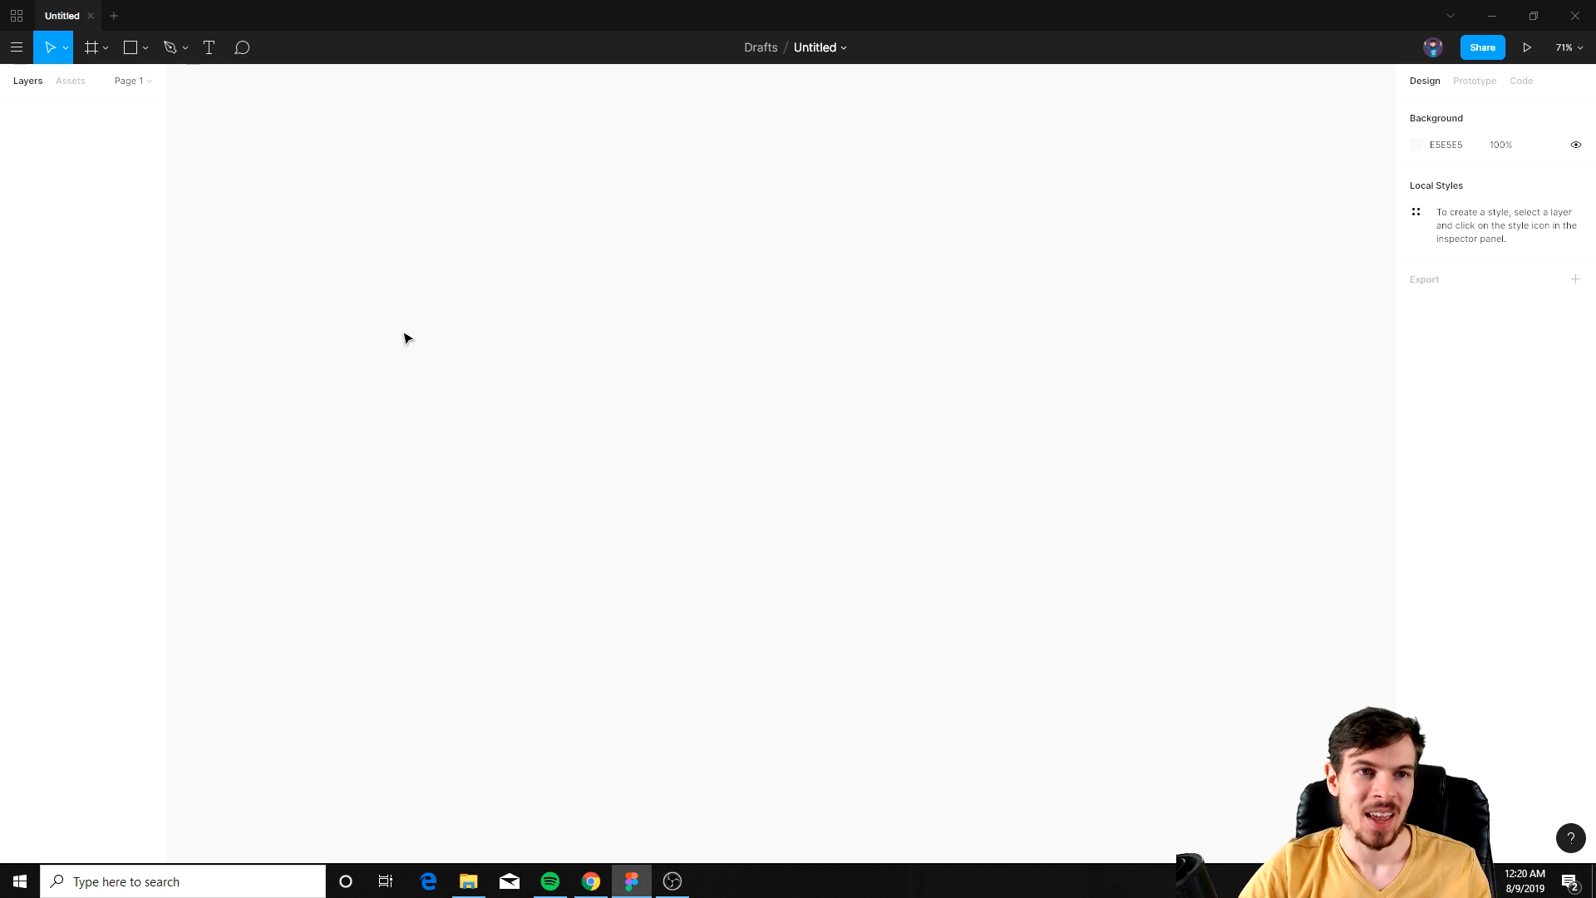
Step: Draw a frame about 1398 × 699 on the empty canvas
left_click(92, 49)
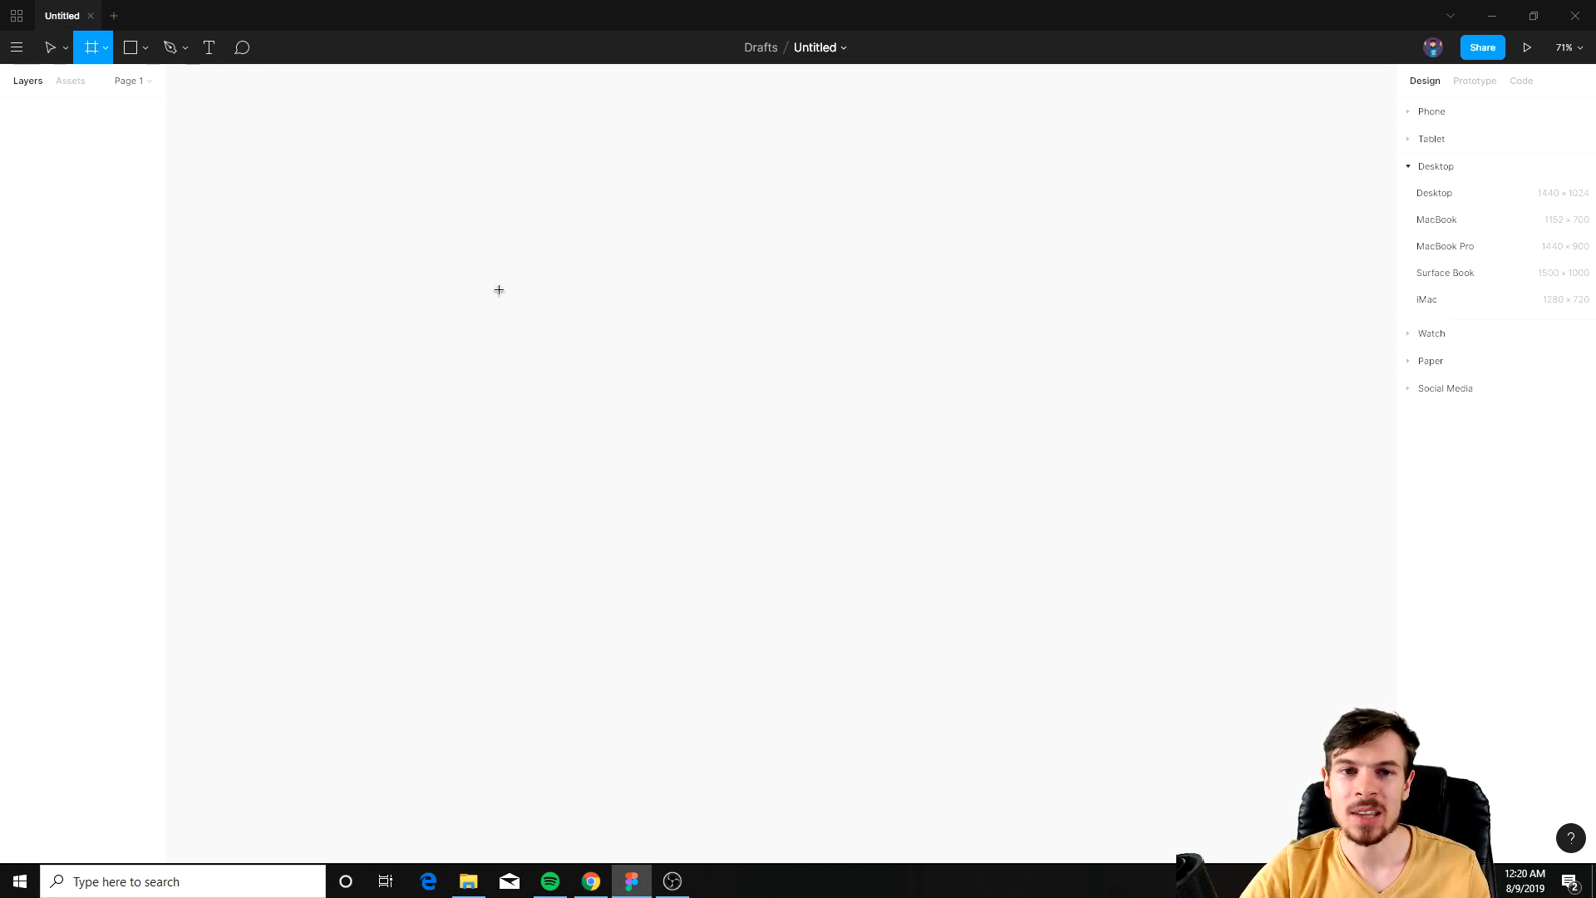
left_click_drag(390, 198, 1216, 611)
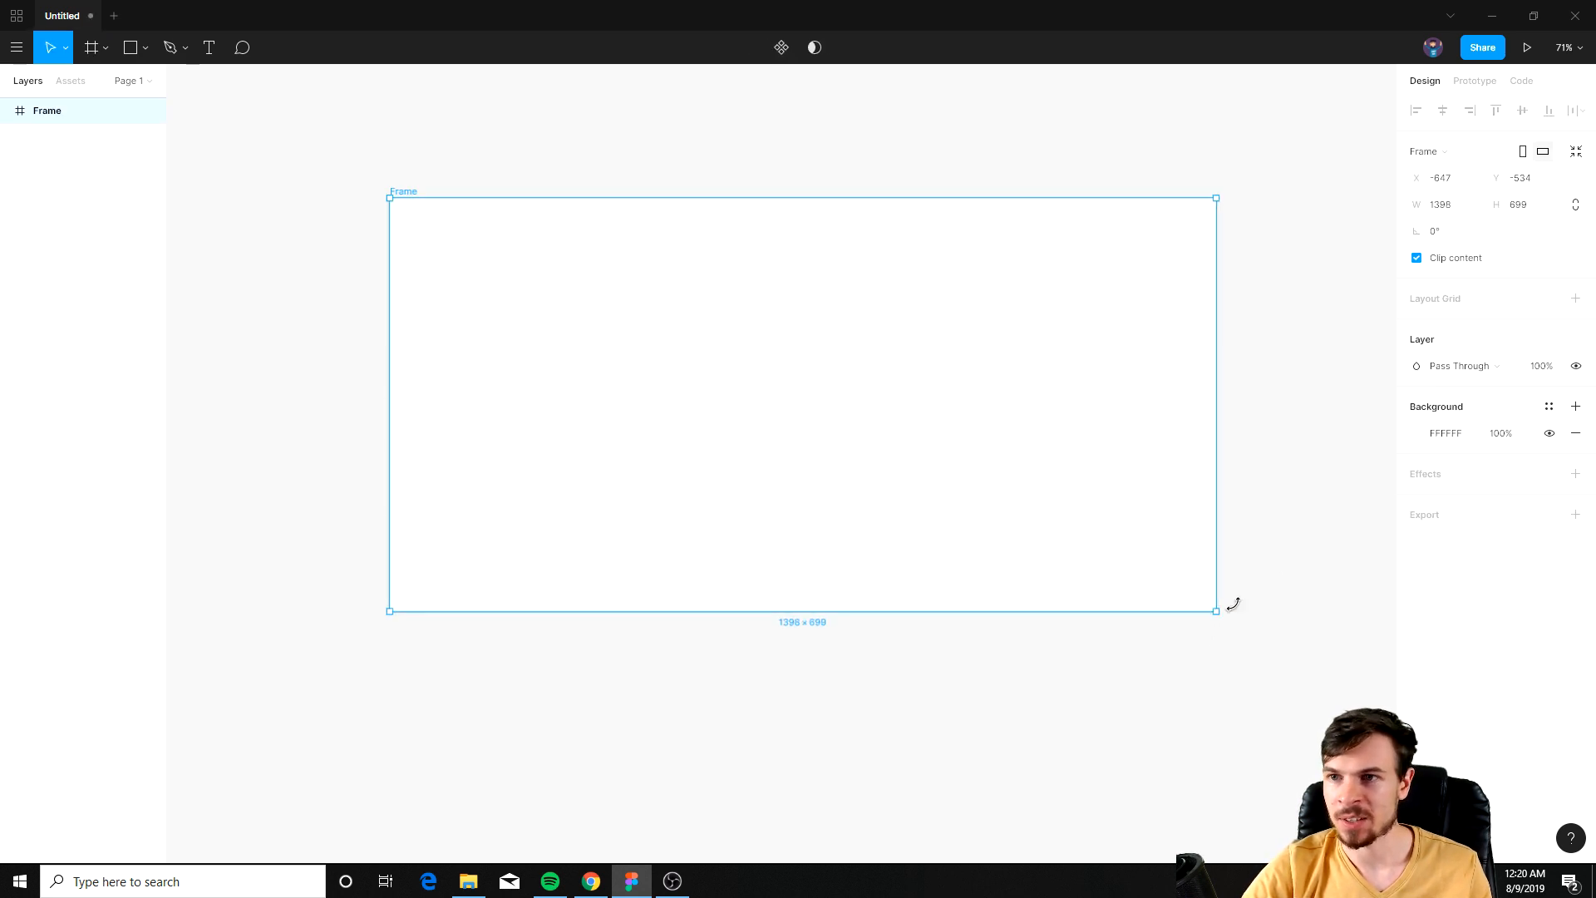
Step: Set the frame's size to 1920 × 1080
left_click(1418, 205)
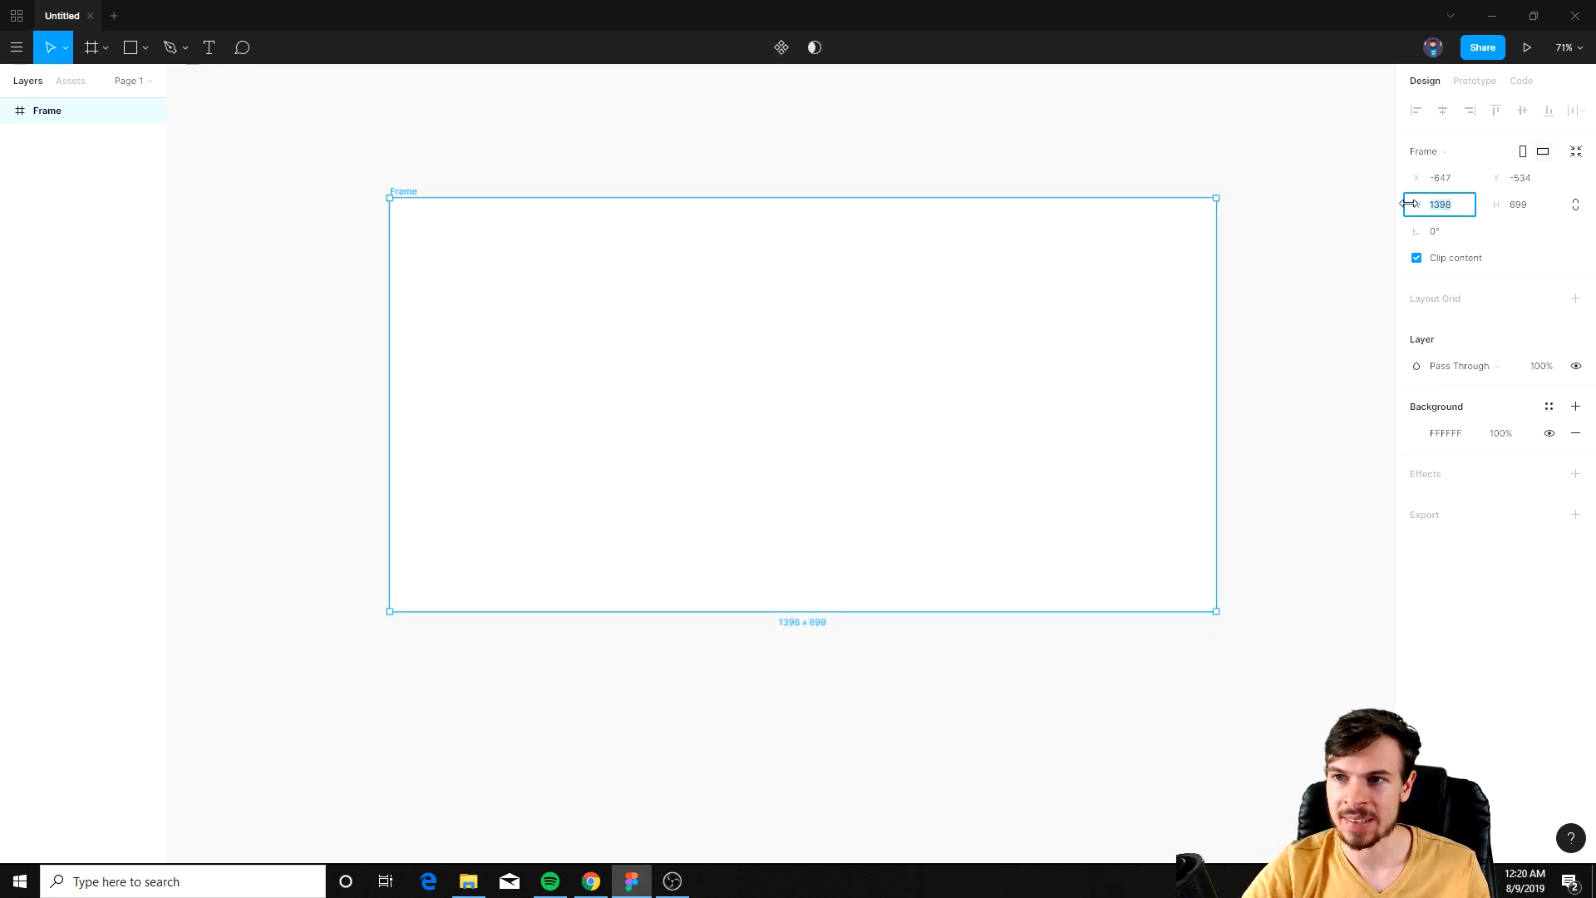
key("alt+Tab")
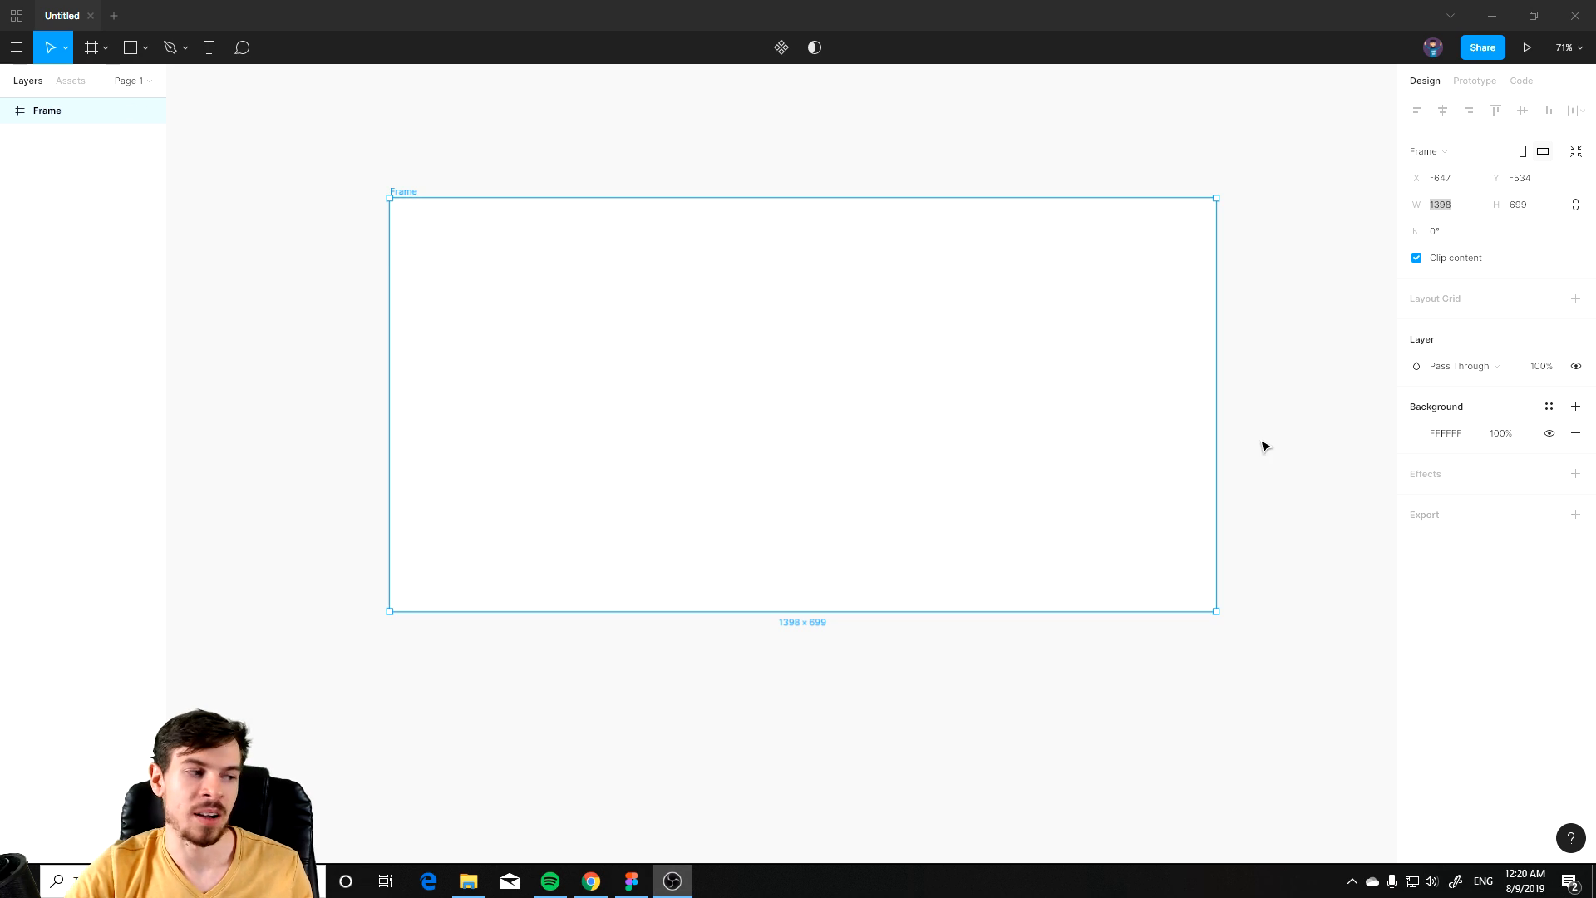
left_click(873, 416)
left_click(1450, 208)
type("1920")
key("Tab")
key("Return")
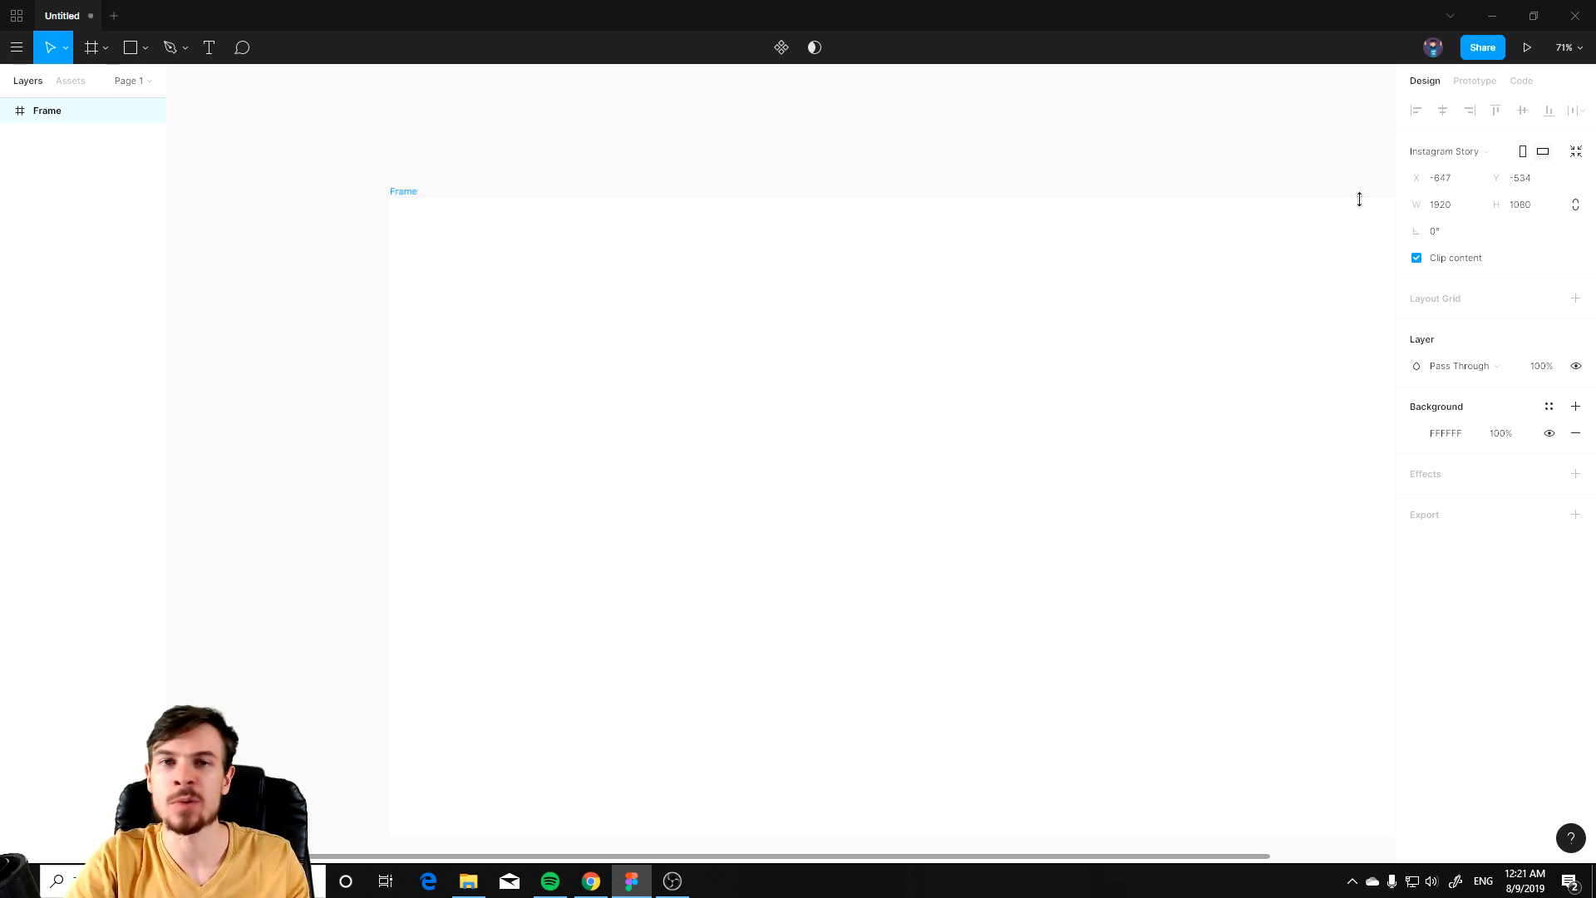
Step: Rename the frame to Photo
left_click_drag(1033, 470, 812, 428)
scroll(820, 463, "down", 3)
left_click_drag(573, 294, 605, 351)
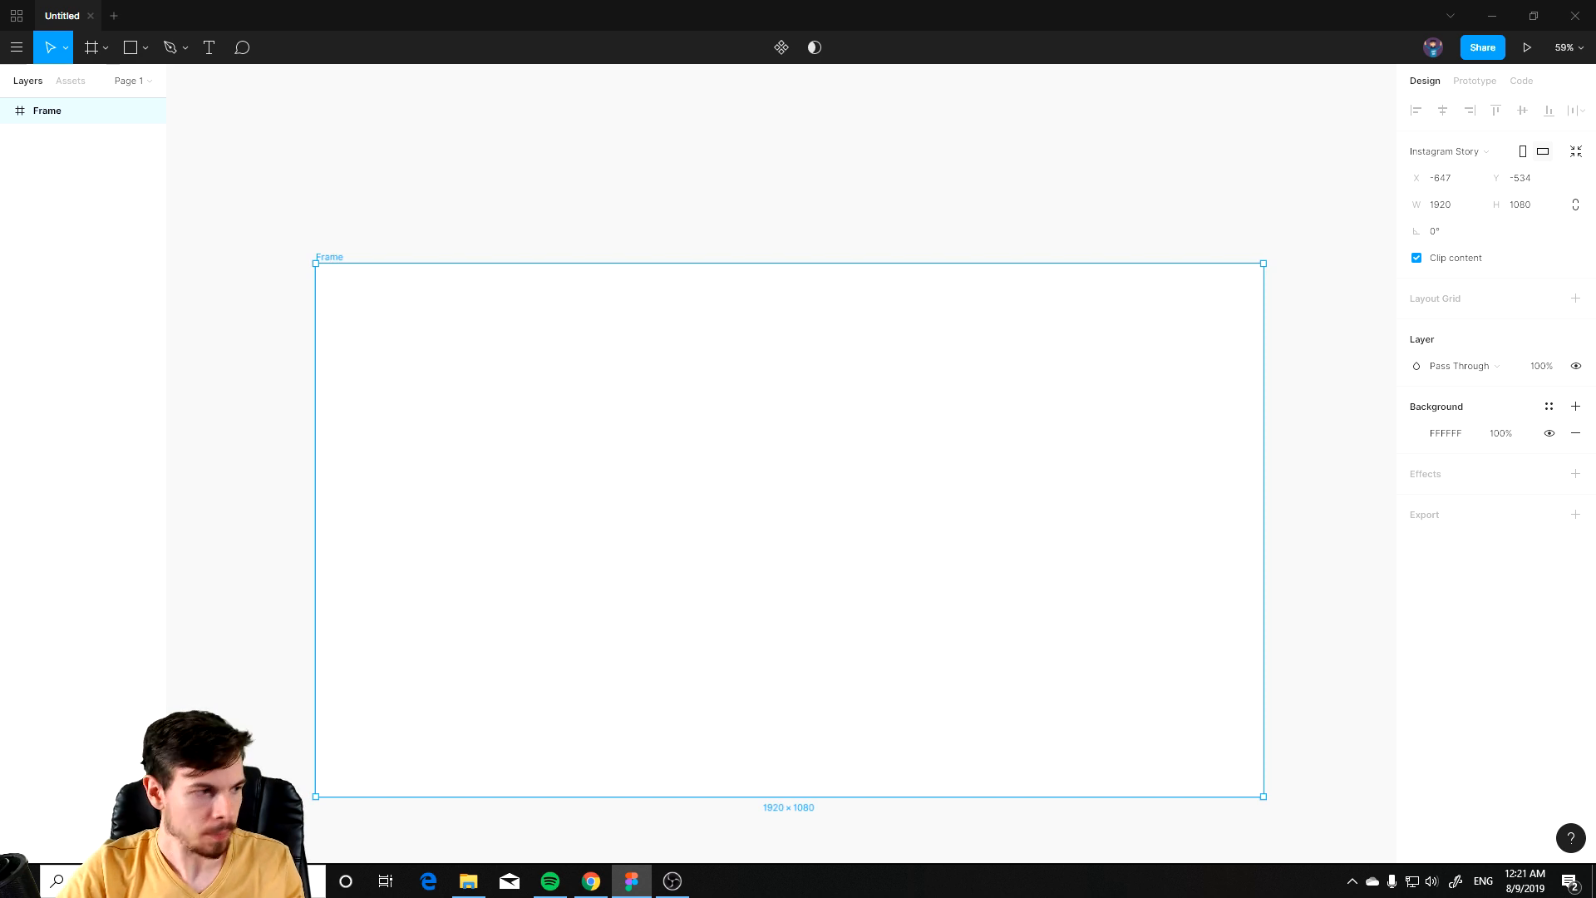
key("alt+Tab")
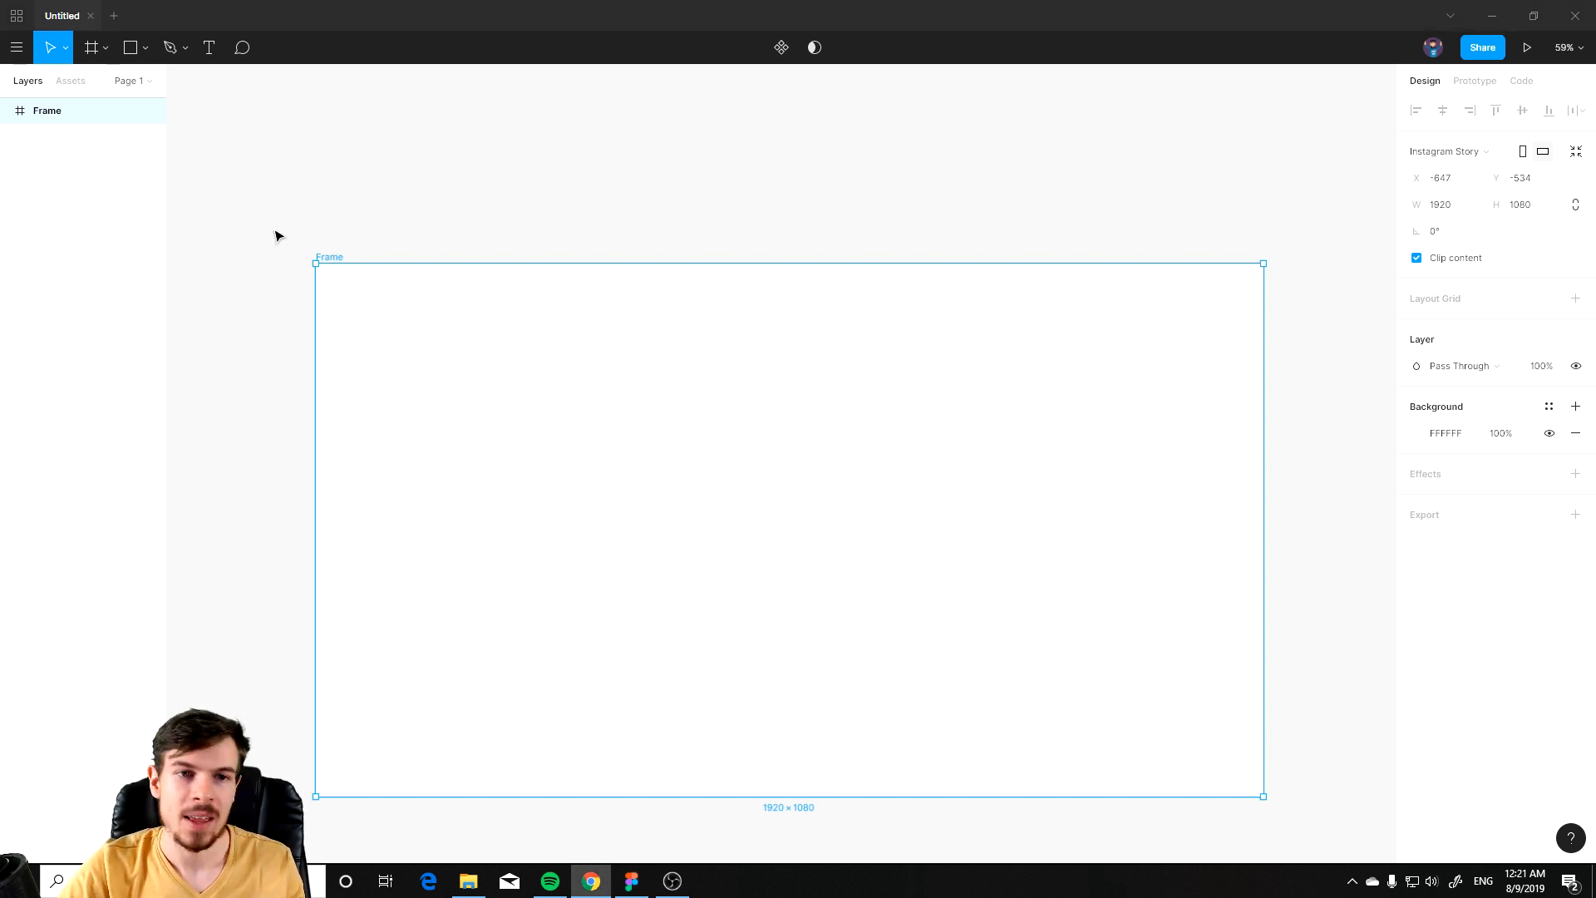
left_click(330, 257)
double_click(50, 114)
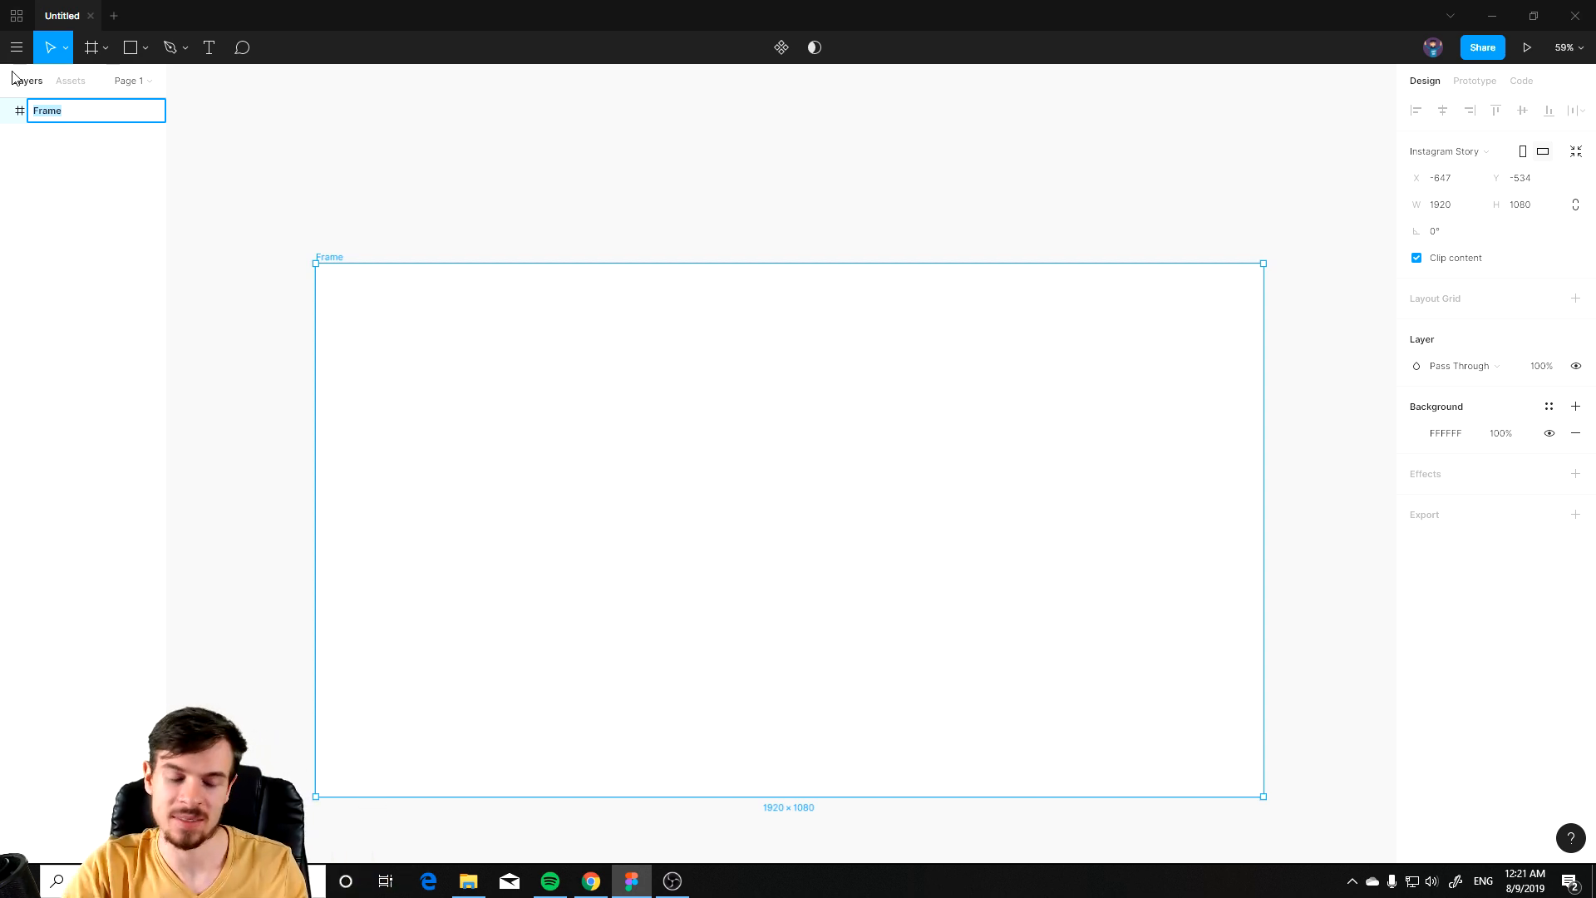
type("Photo")
key("Return")
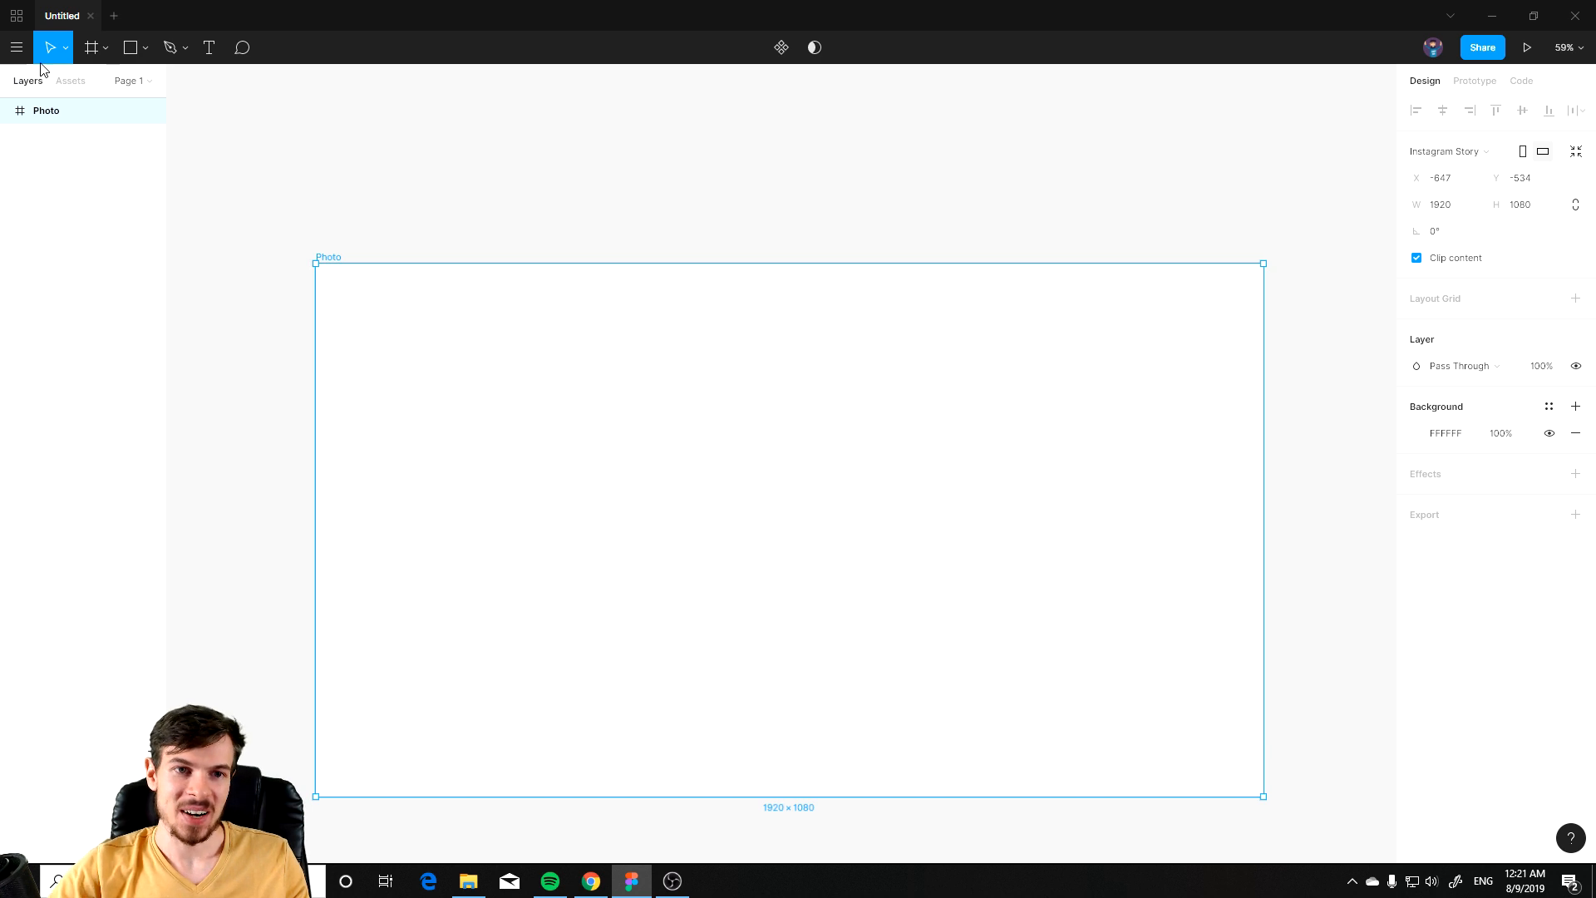
Step: Paste the two model images, model-right and model-left, into the Photo frame
scroll(595, 435, "down", 3)
scroll(559, 720, "down", 1)
scroll(598, 595, "up", 5)
left_click_drag(592, 466, 755, 504)
scroll(868, 463, "down", 1)
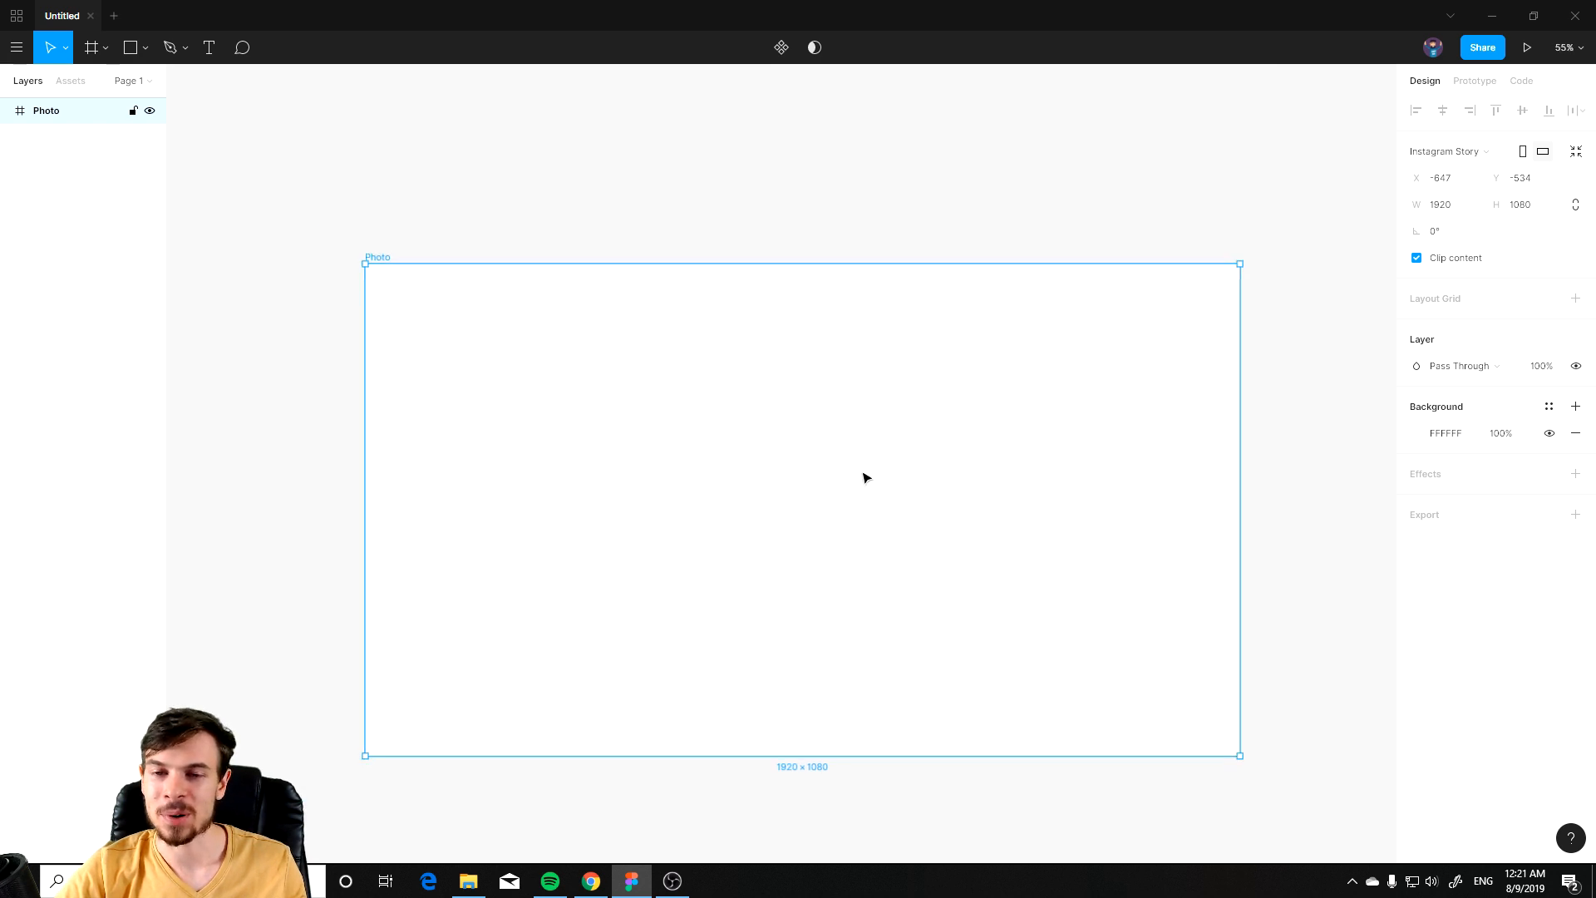
left_click_drag(864, 477, 681, 503)
key("alt+Tab")
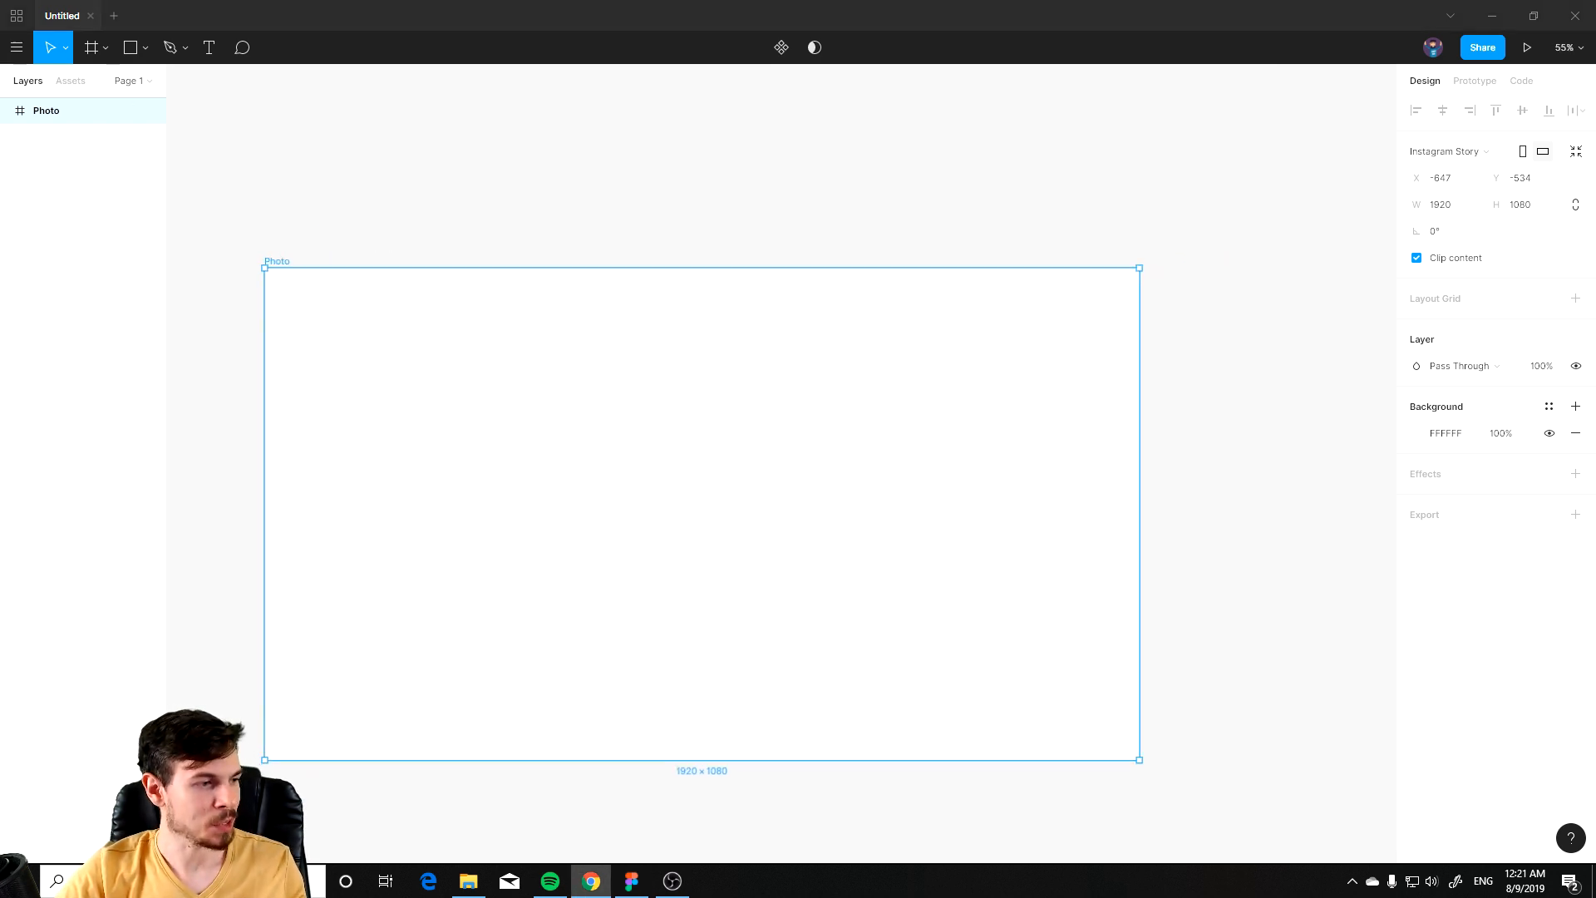
key("alt+Tab")
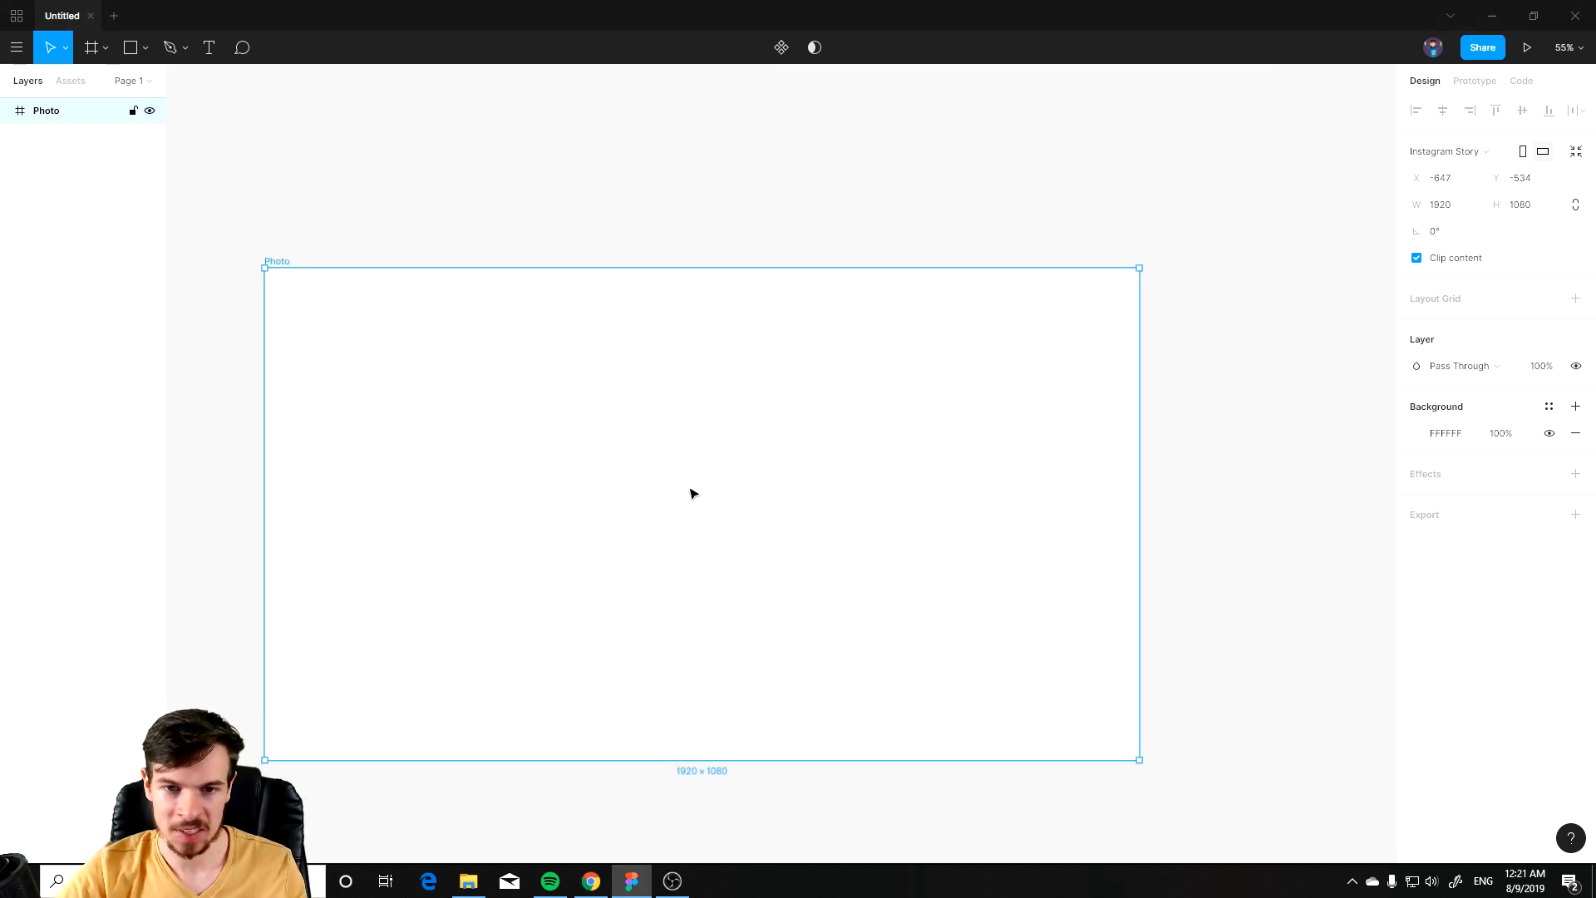
key("ctrl+v")
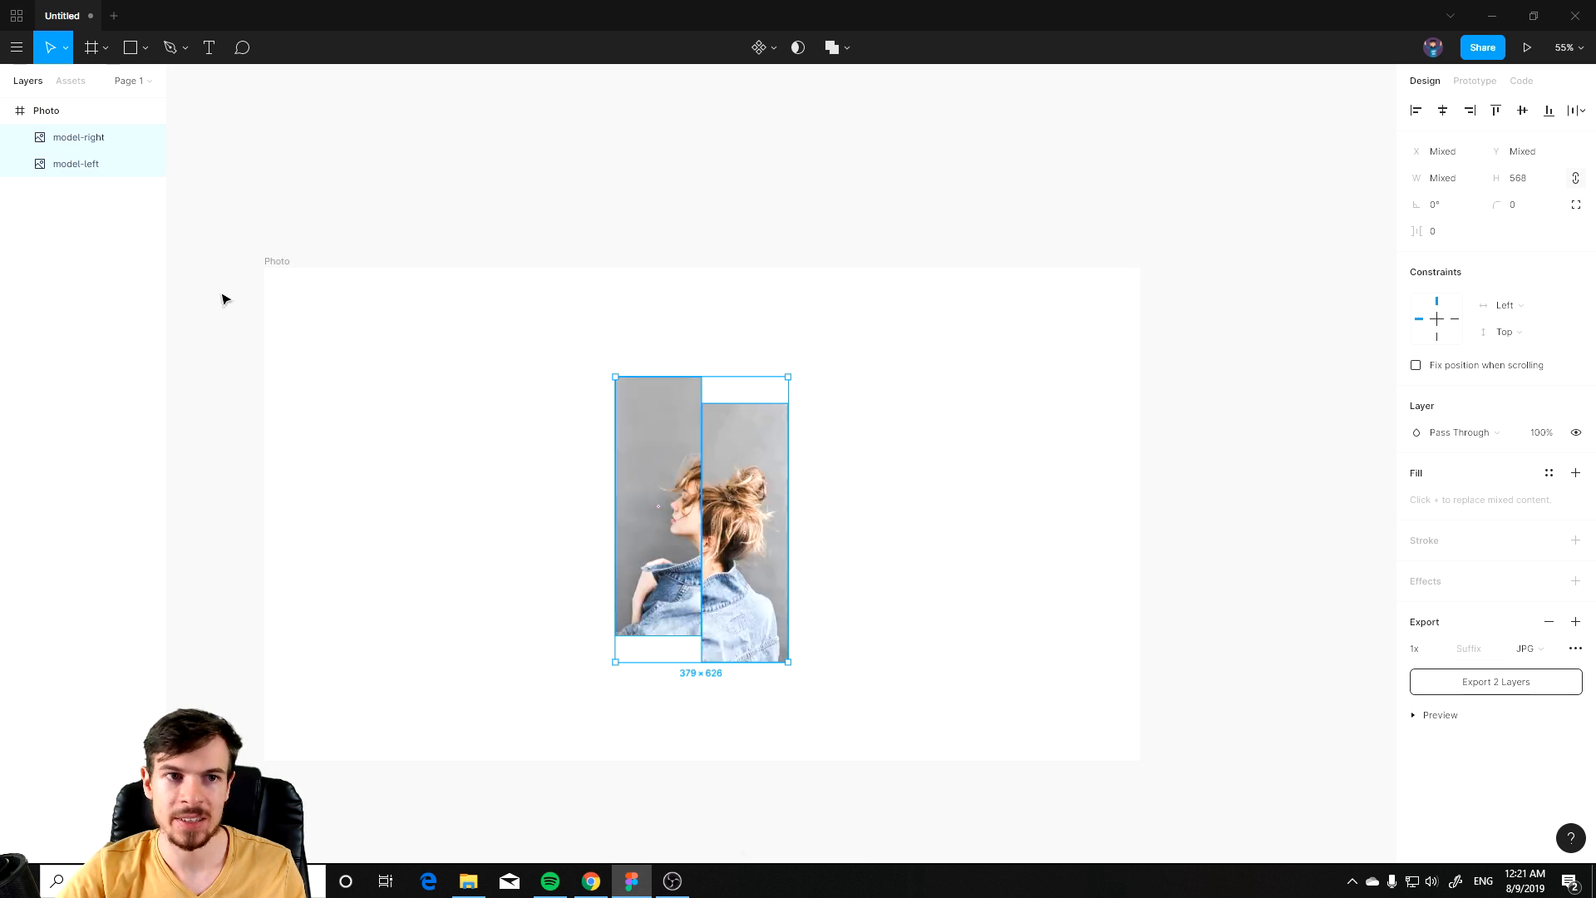
Step: Move the left model image down so its top lines up with the right image
left_click(232, 299)
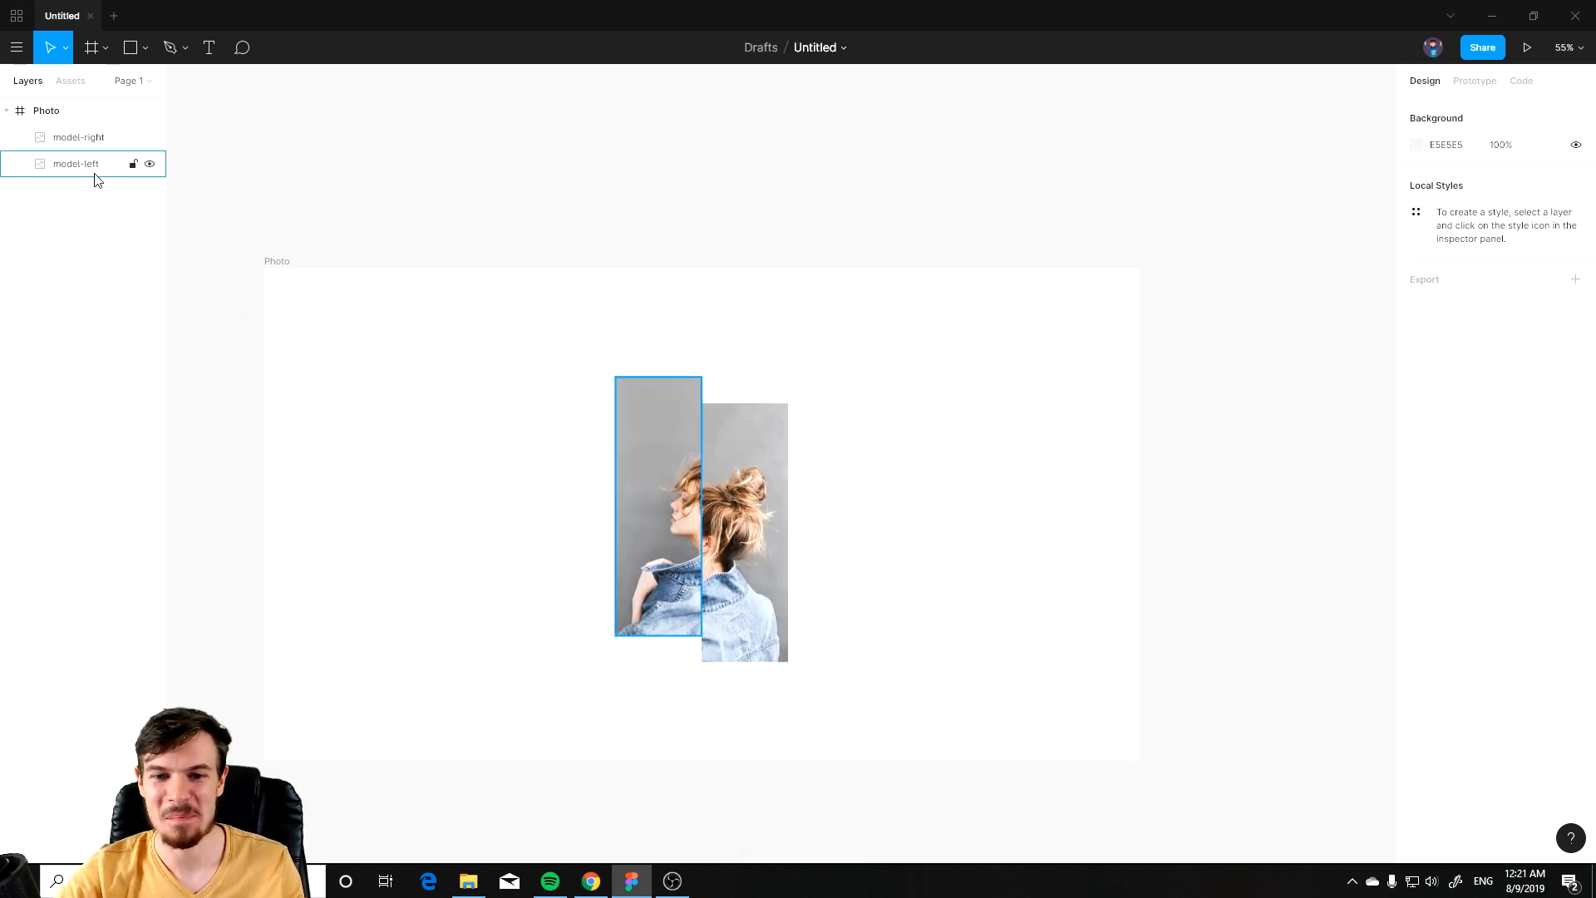
scroll(646, 640, "up", 3)
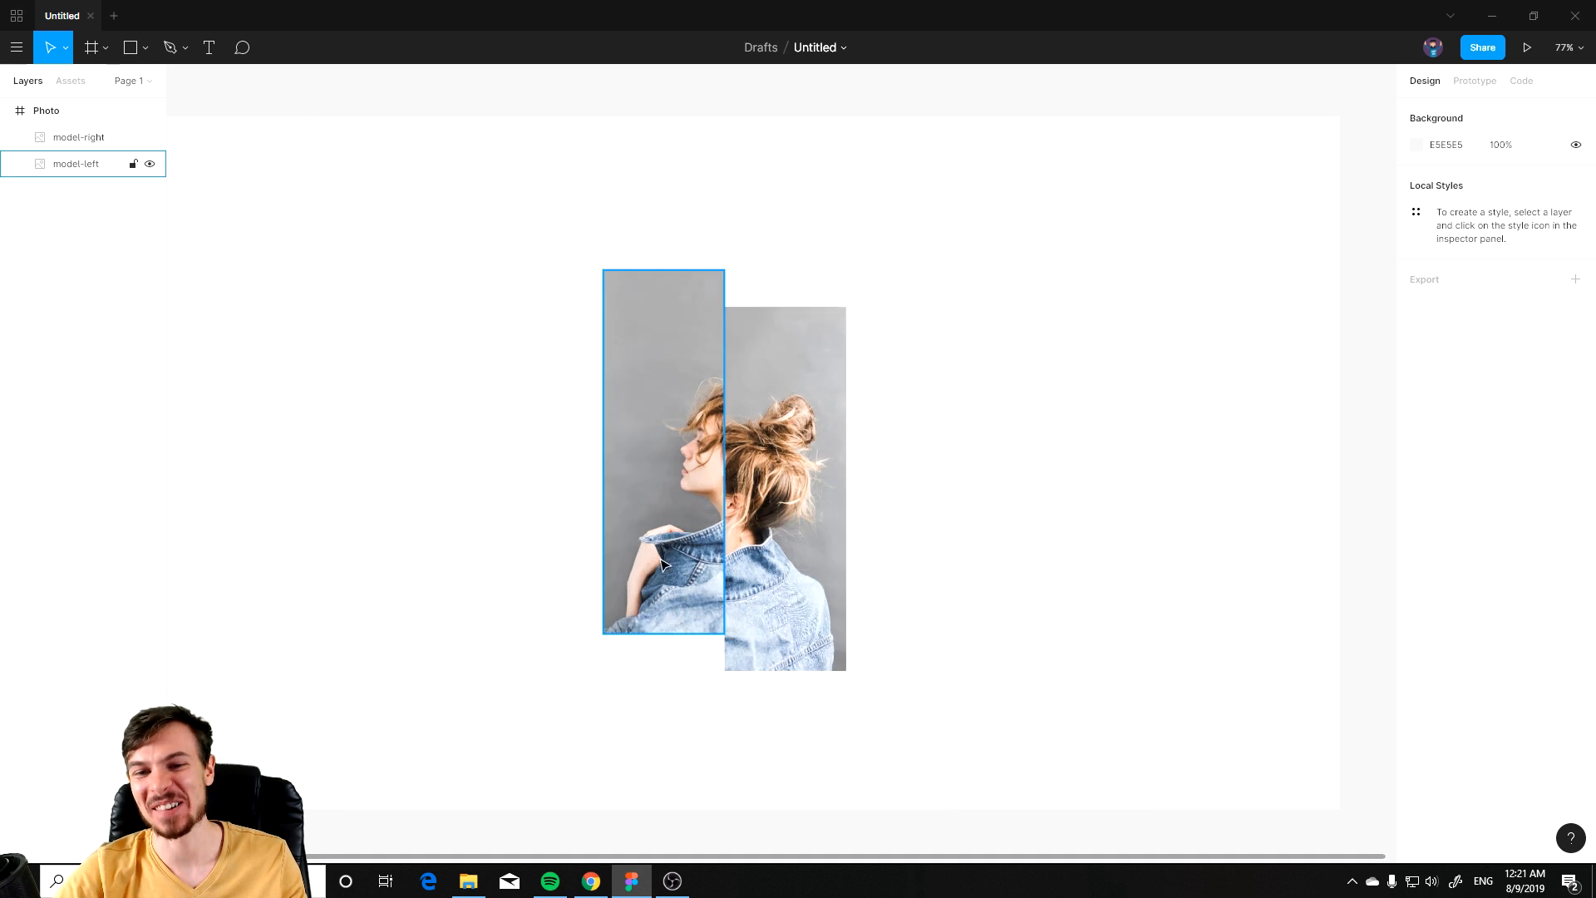
scroll(688, 627, "up", 1)
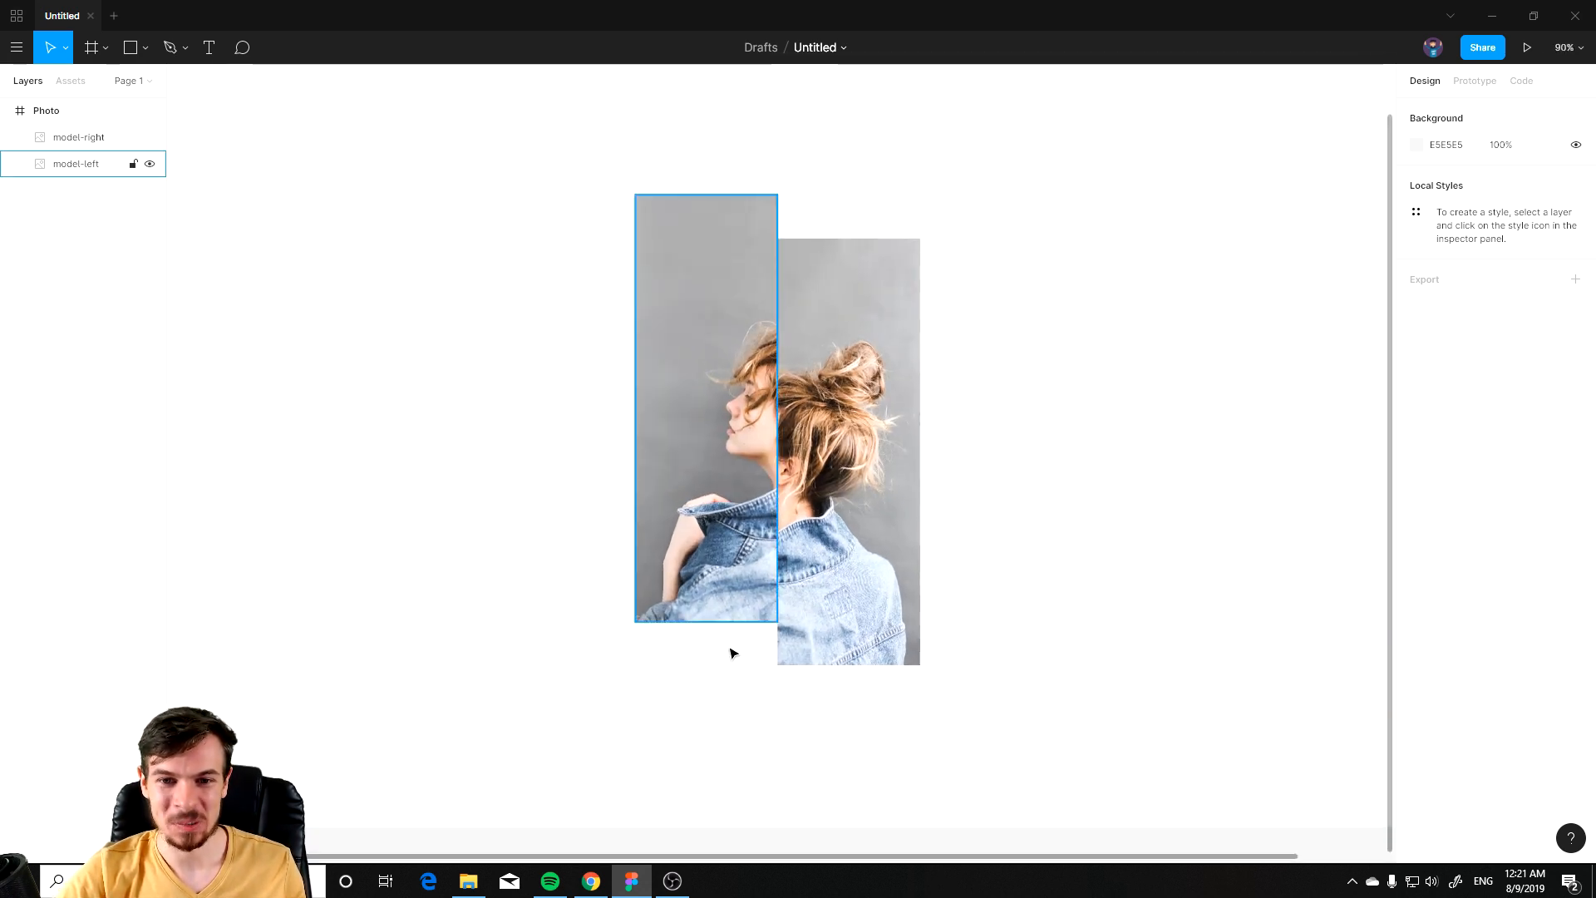
mouse_move(752, 514)
left_mouse_down()
mouse_move(753, 570)
mouse_move(752, 545)
left_mouse_up()
Step: Select both model images and move them together slightly up and left within the frame
scroll(1038, 657, "down", 3)
left_click(1039, 651)
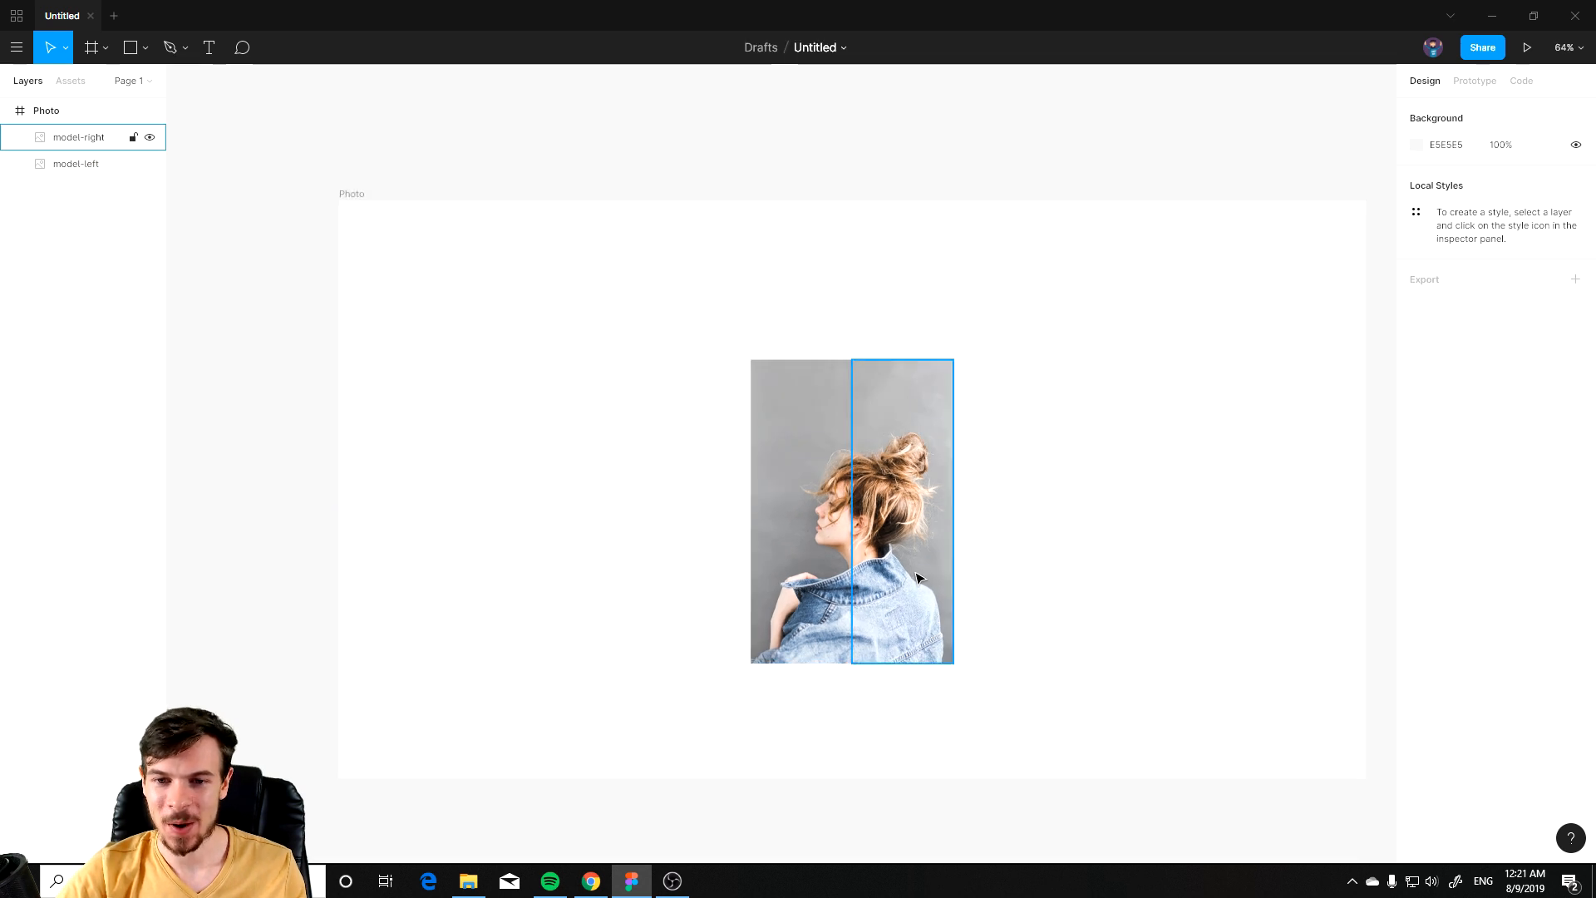
scroll(1045, 499, "right", 2)
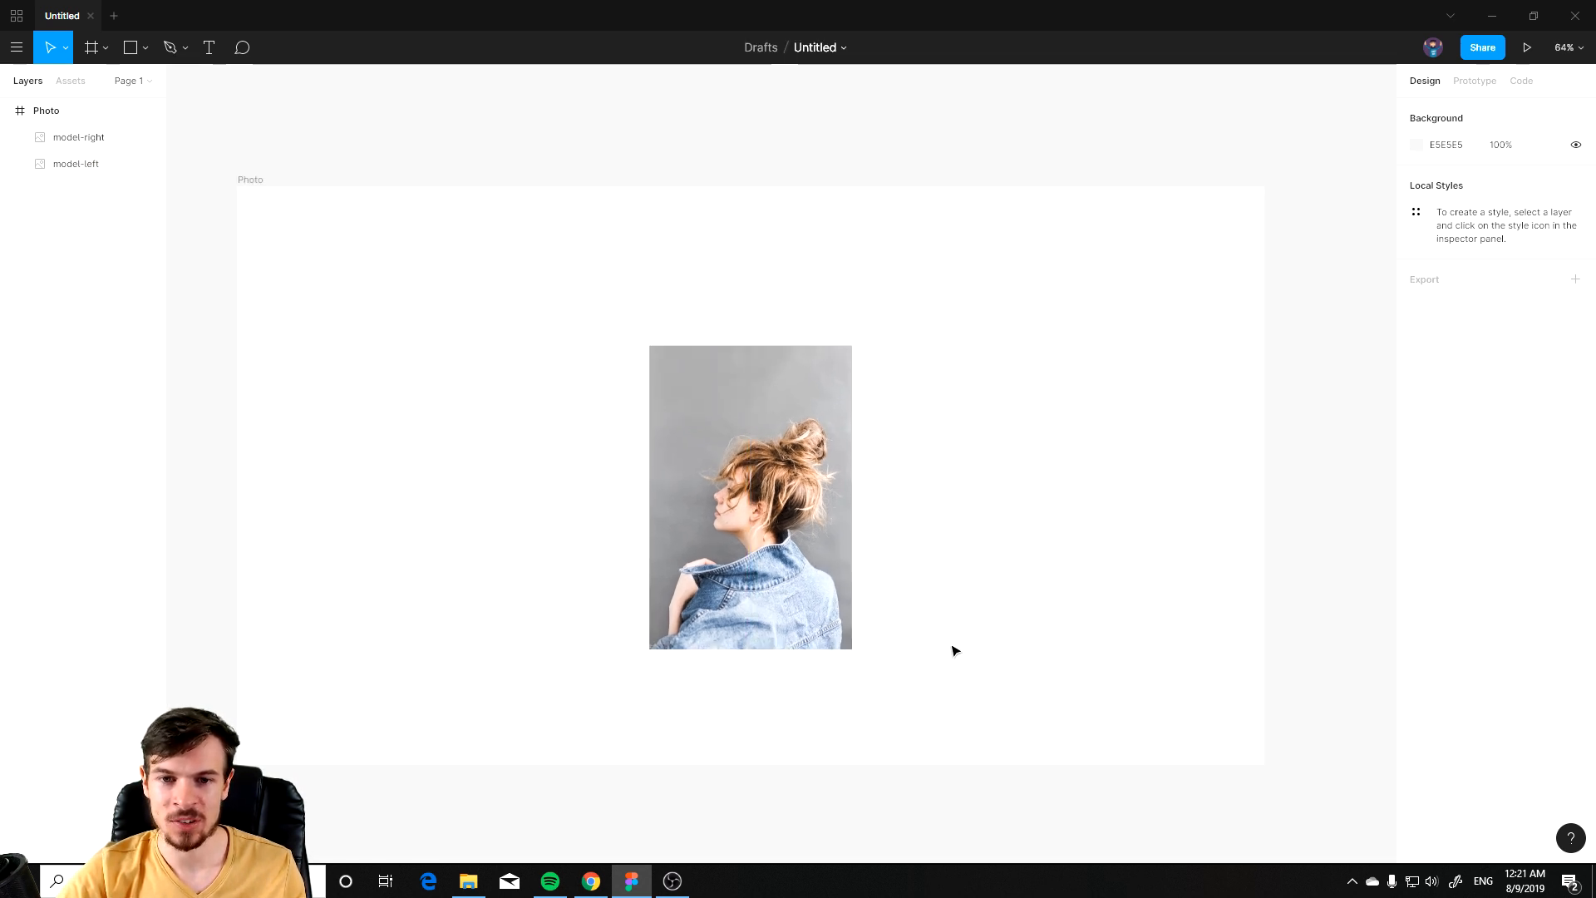
left_click_drag(943, 323, 793, 528)
left_click_drag(792, 459, 829, 422)
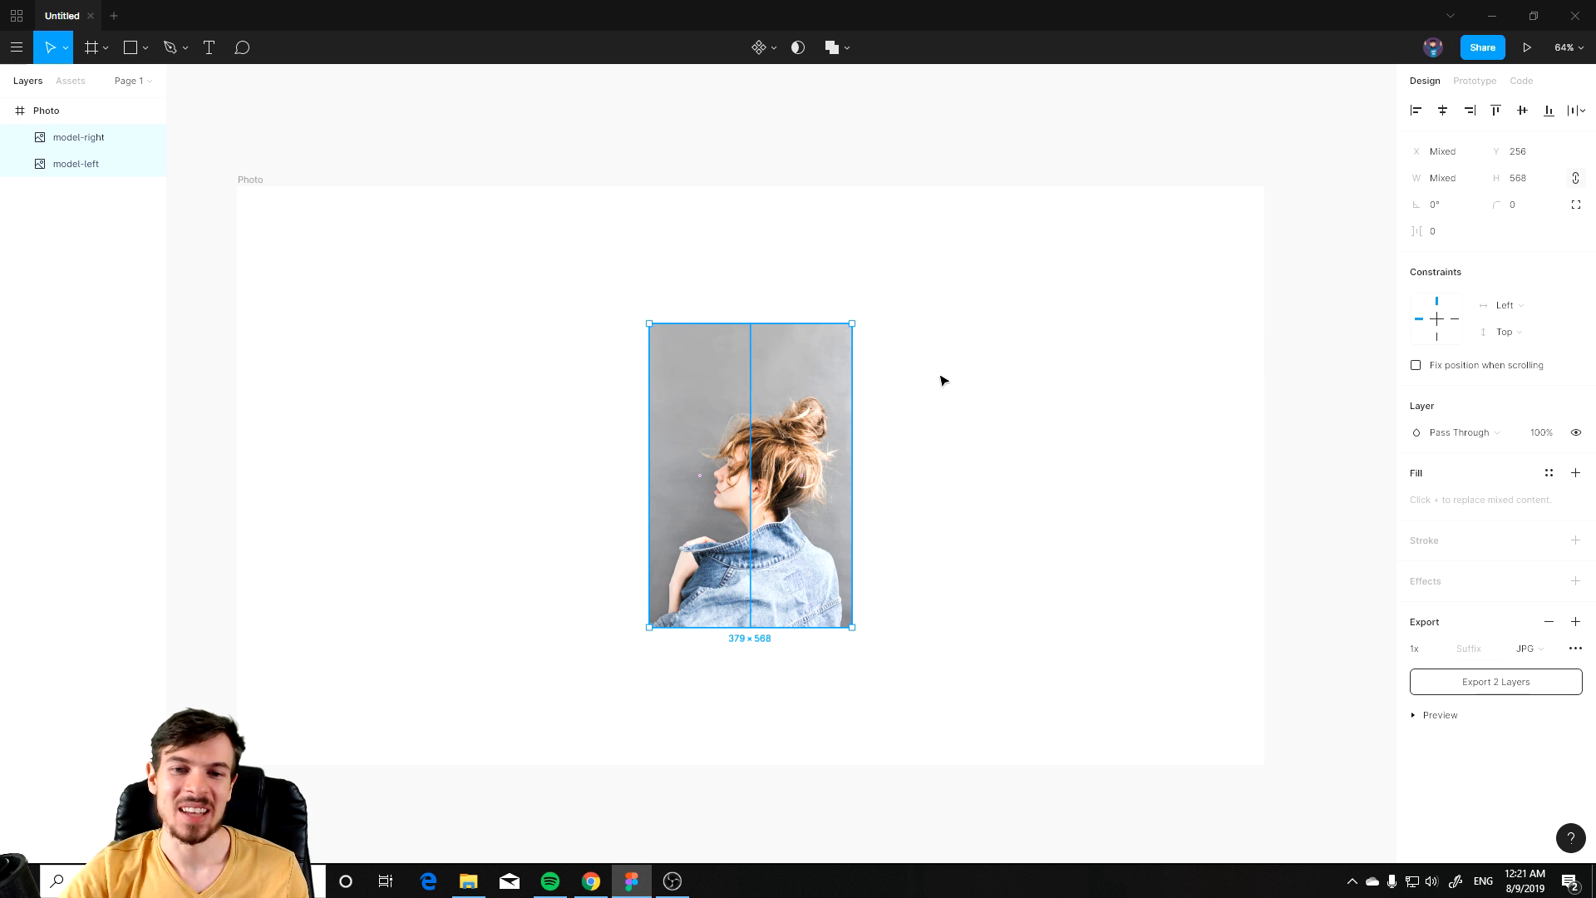
left_click_drag(807, 420, 808, 424)
Step: Shift the right model image down so it sits lower than the left image
key("alt+Tab")
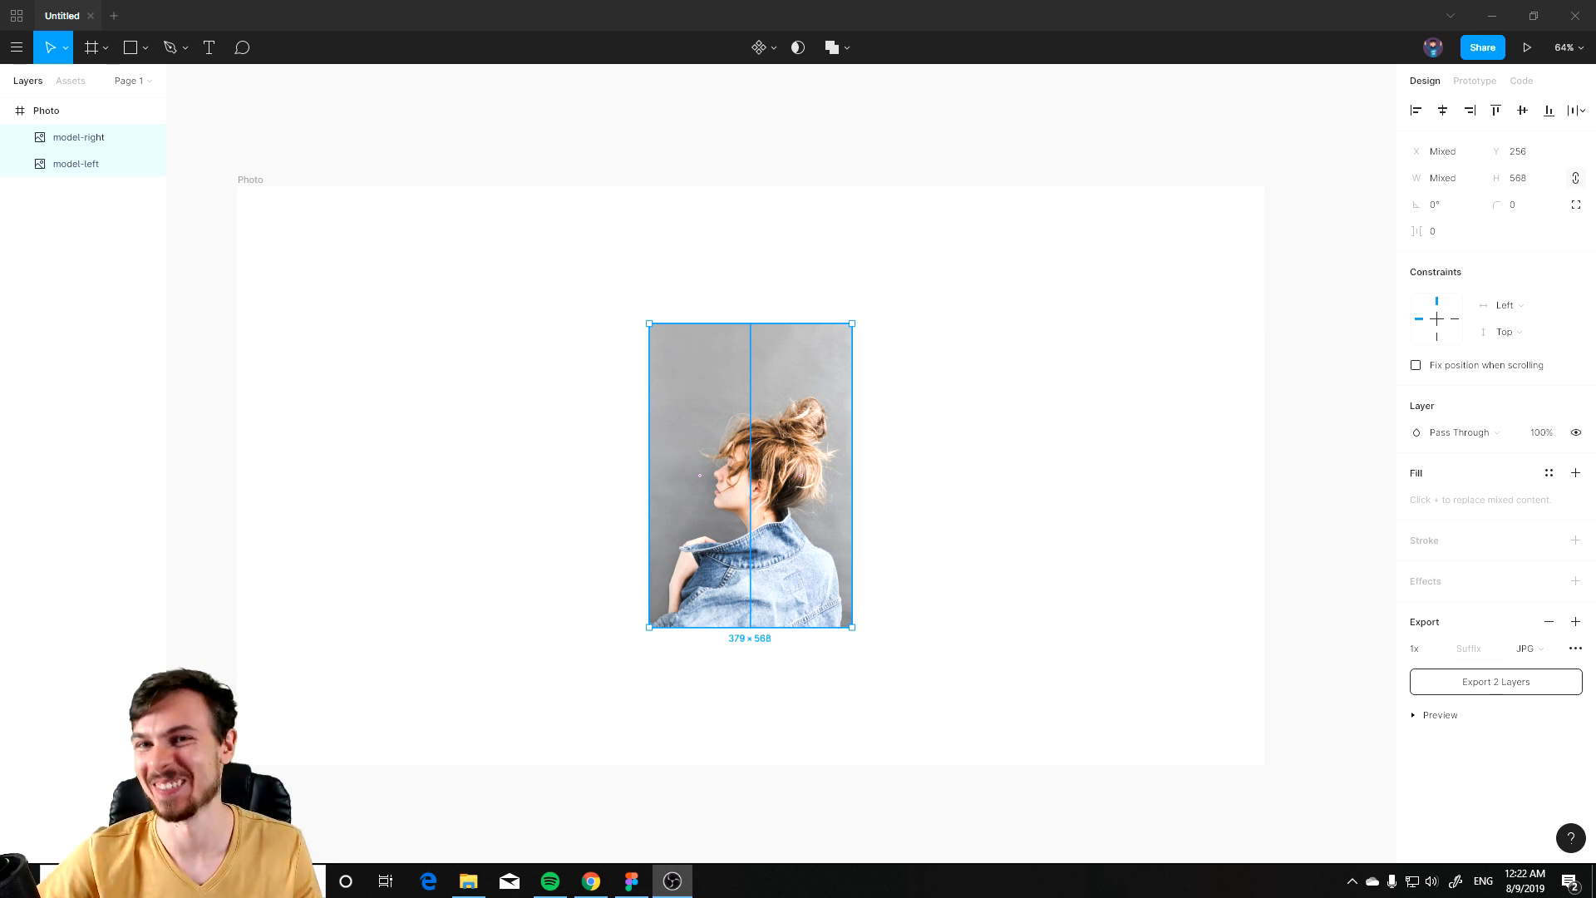
left_click(887, 545)
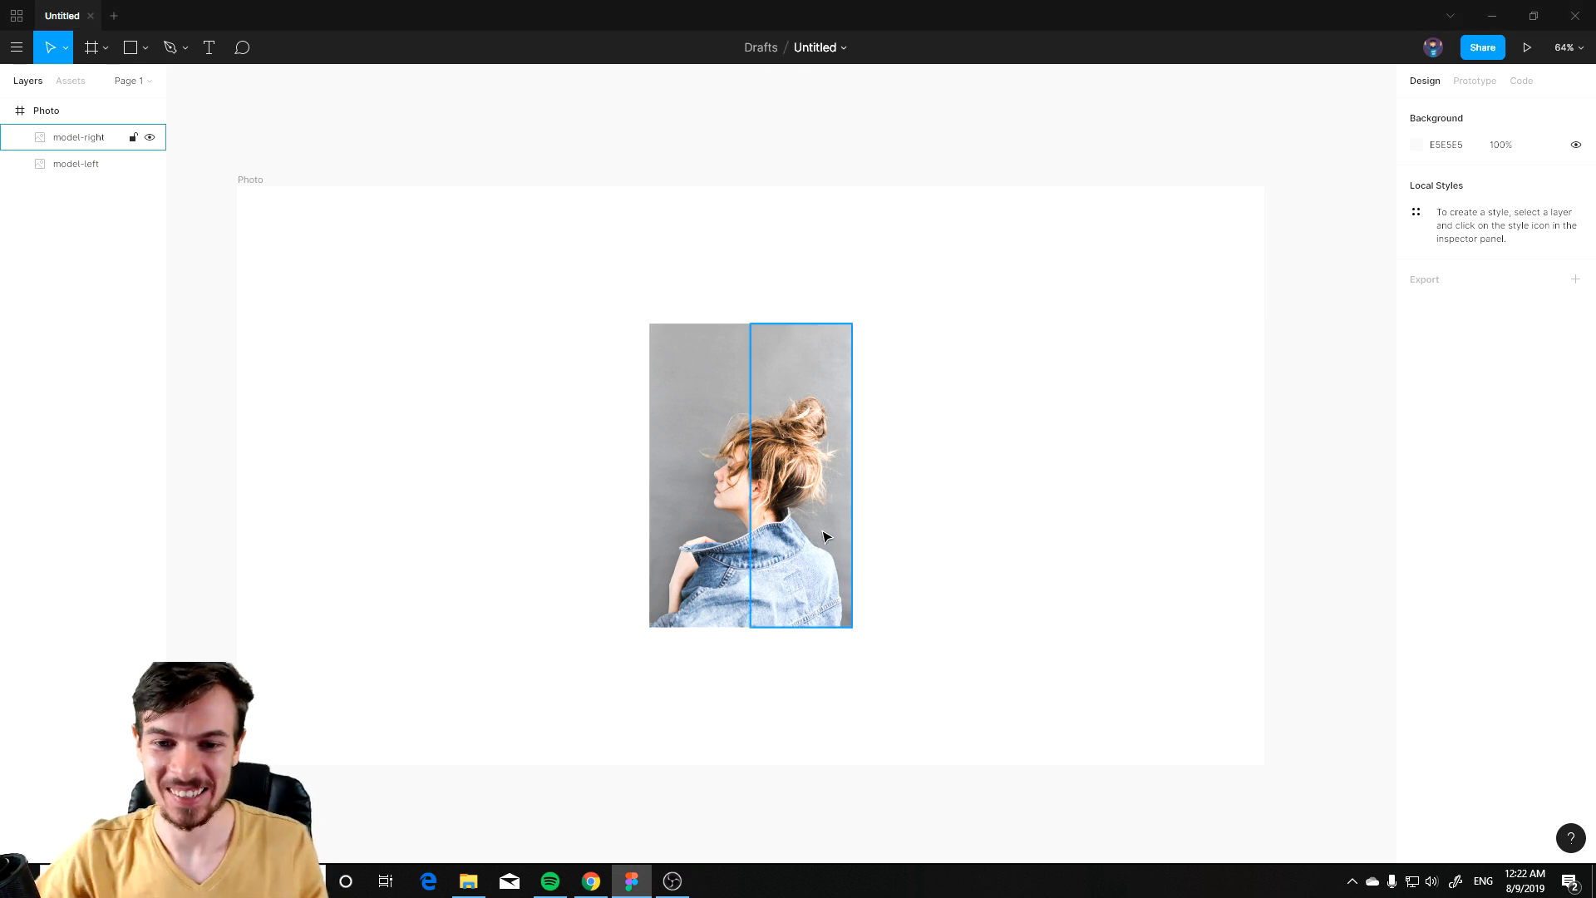
left_click(731, 481)
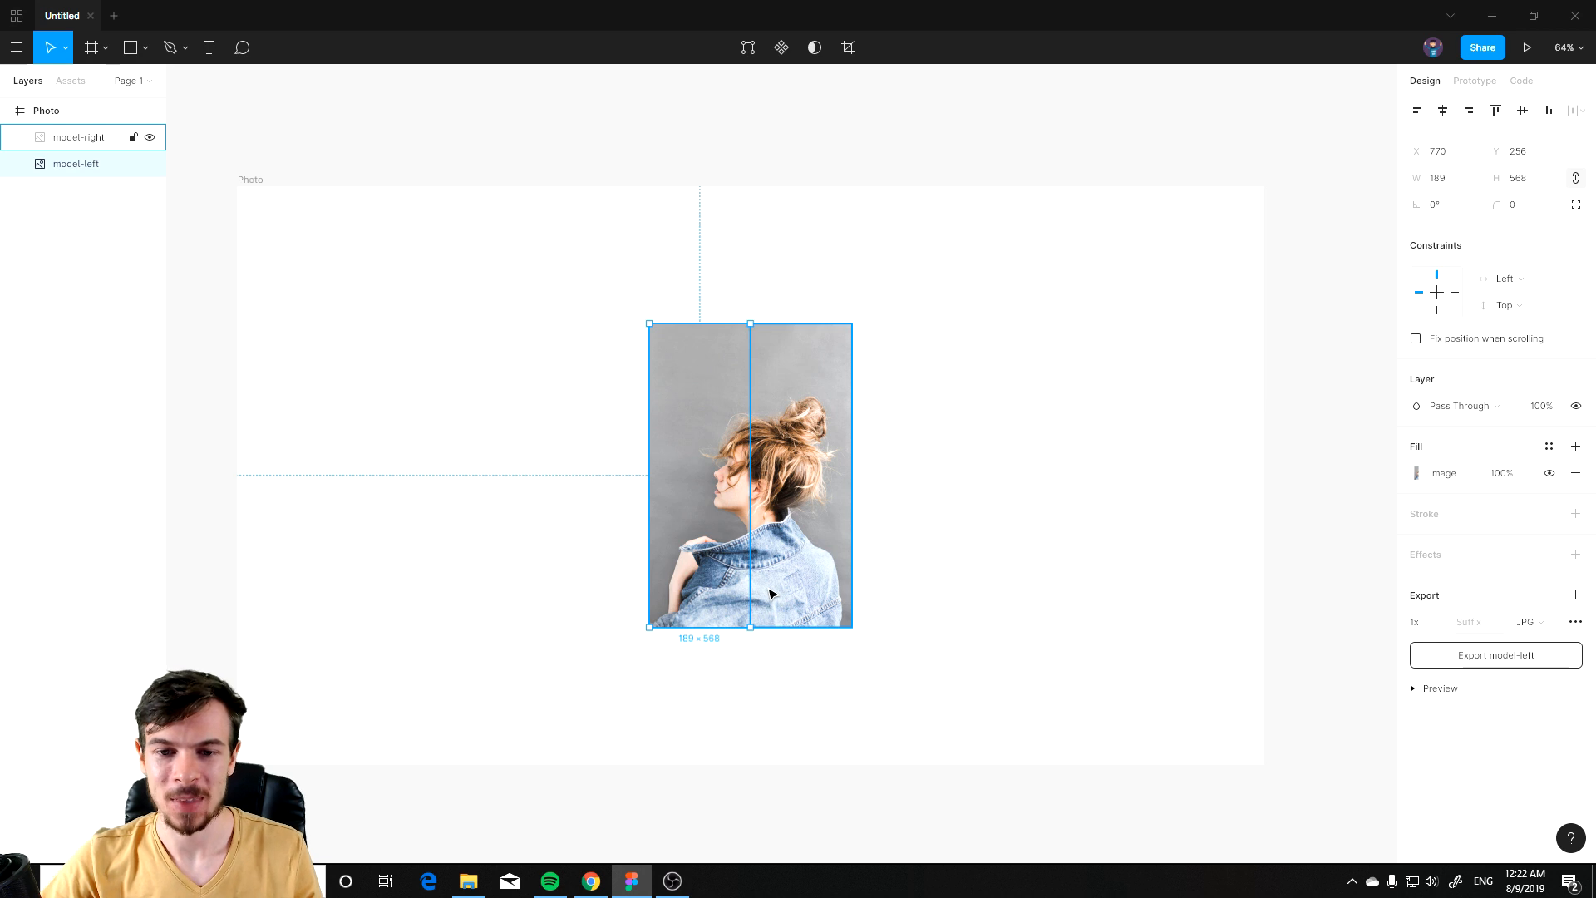
scroll(767, 589, "up", 3)
scroll(609, 369, "down", 3)
left_click_drag(496, 401, 601, 499)
left_click_drag(757, 506, 825, 539)
left_click(827, 517)
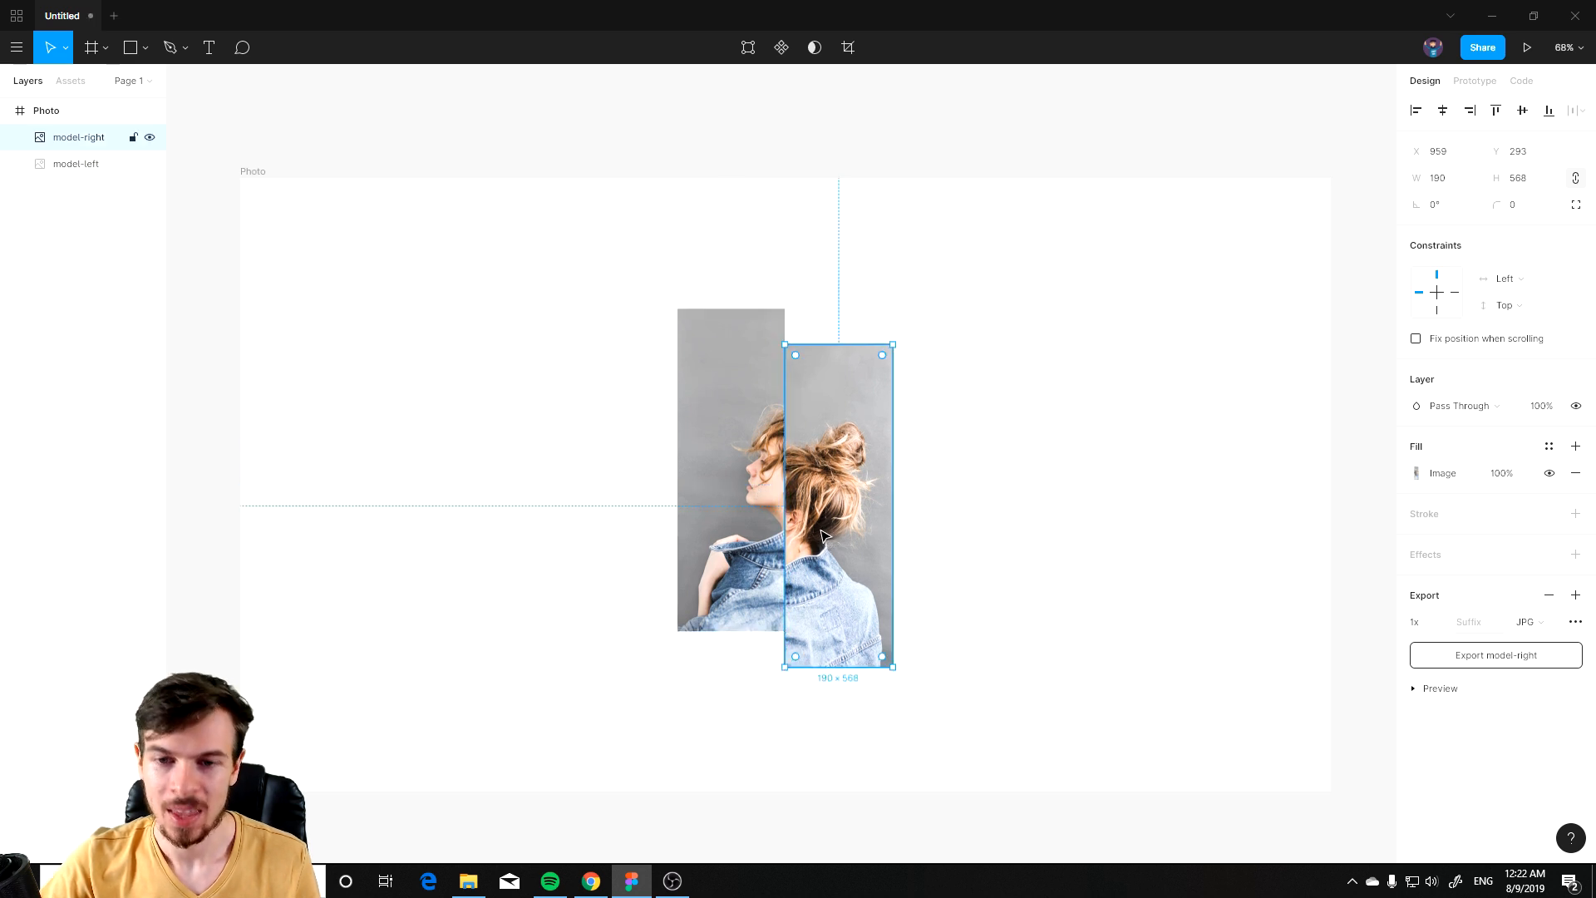
left_click(1091, 556)
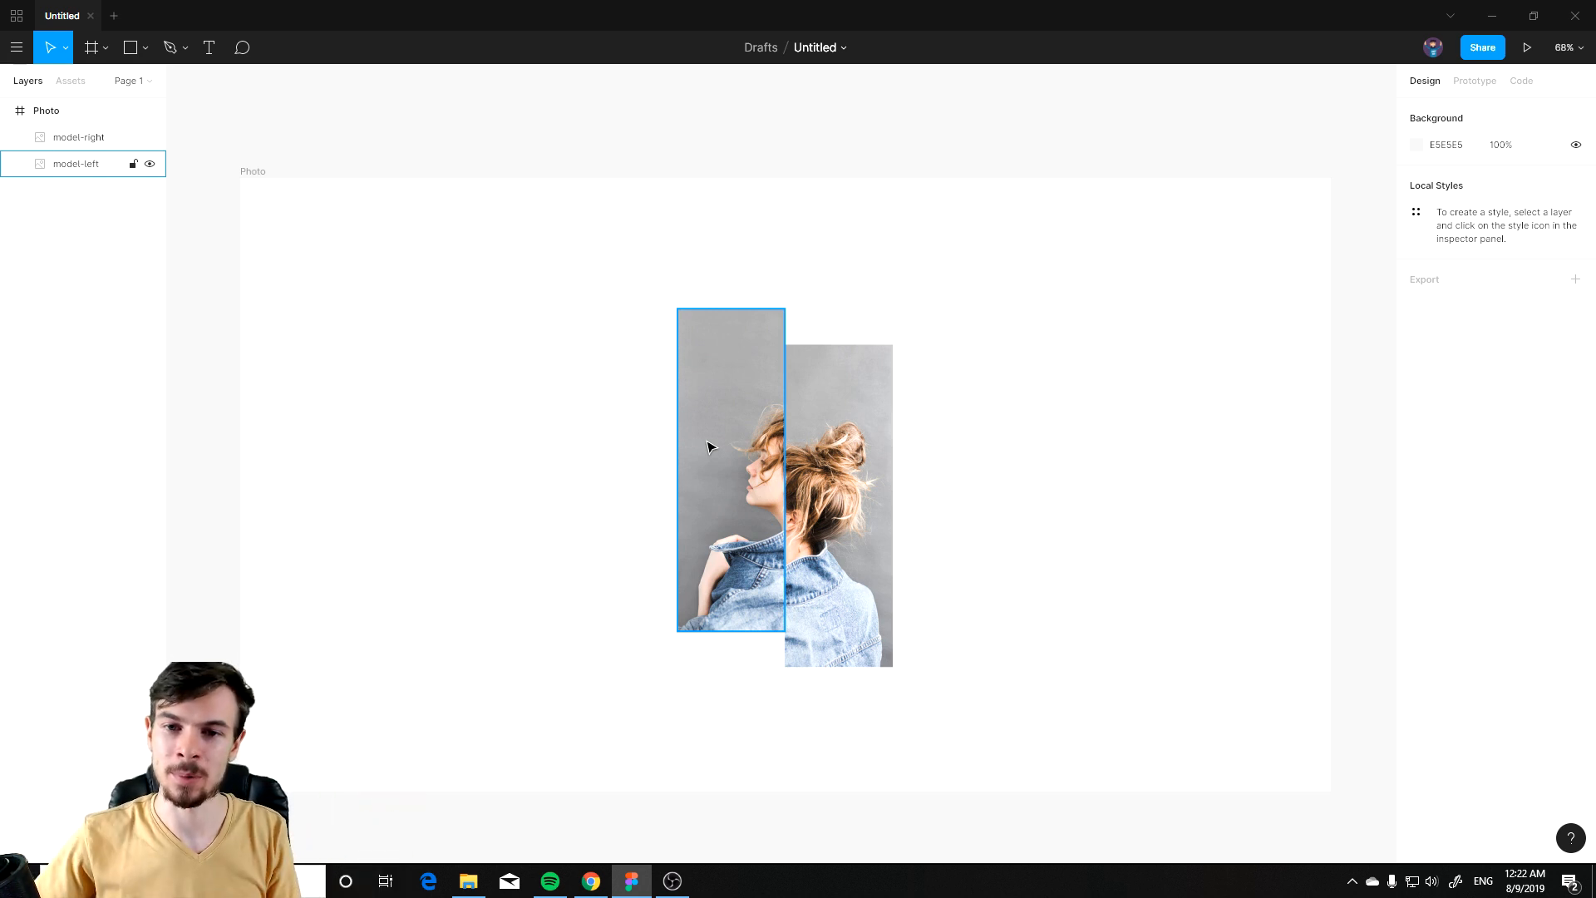
Step: Add a text box near the frame's top left corner reading Dimitri Marco
scroll(933, 631, "up", 2, "ctrl")
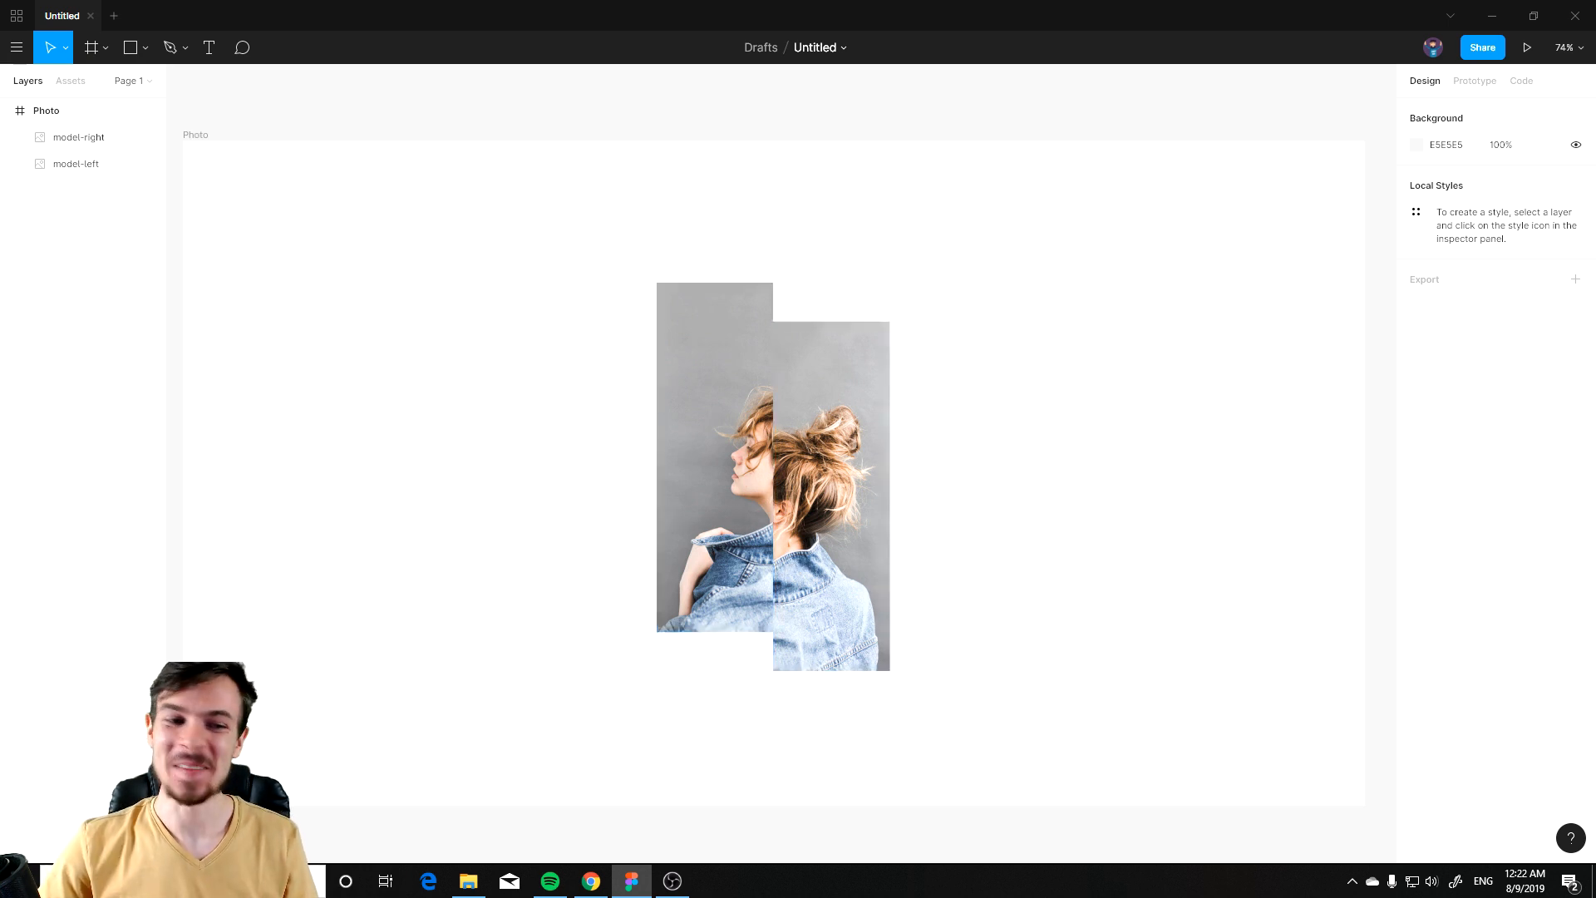
key("alt+Tab")
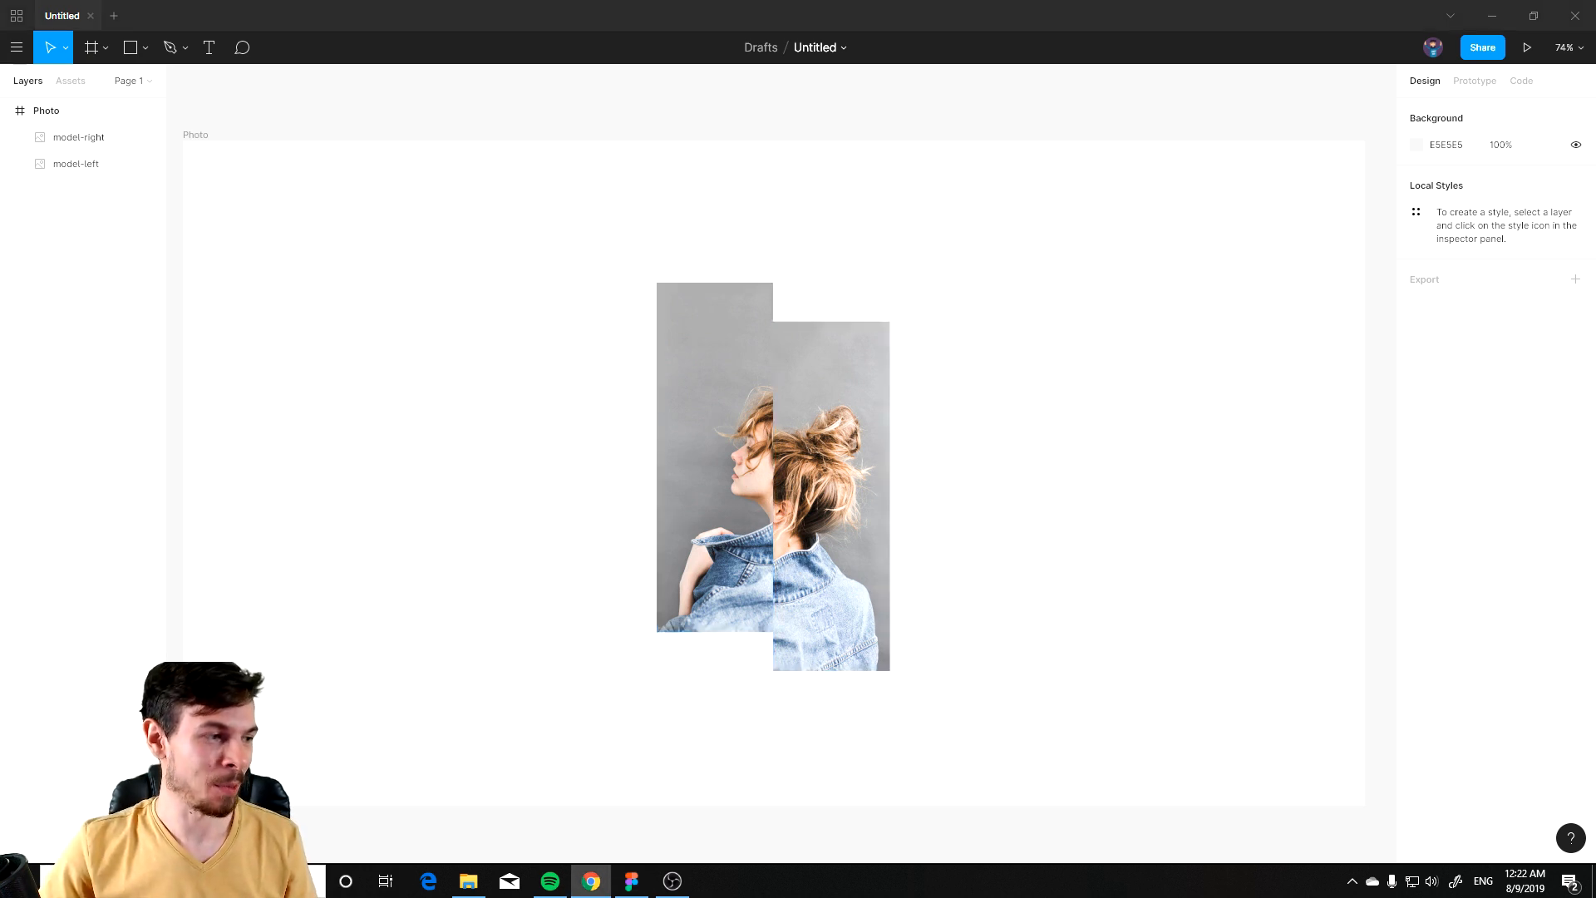
left_click_drag(388, 367, 436, 404)
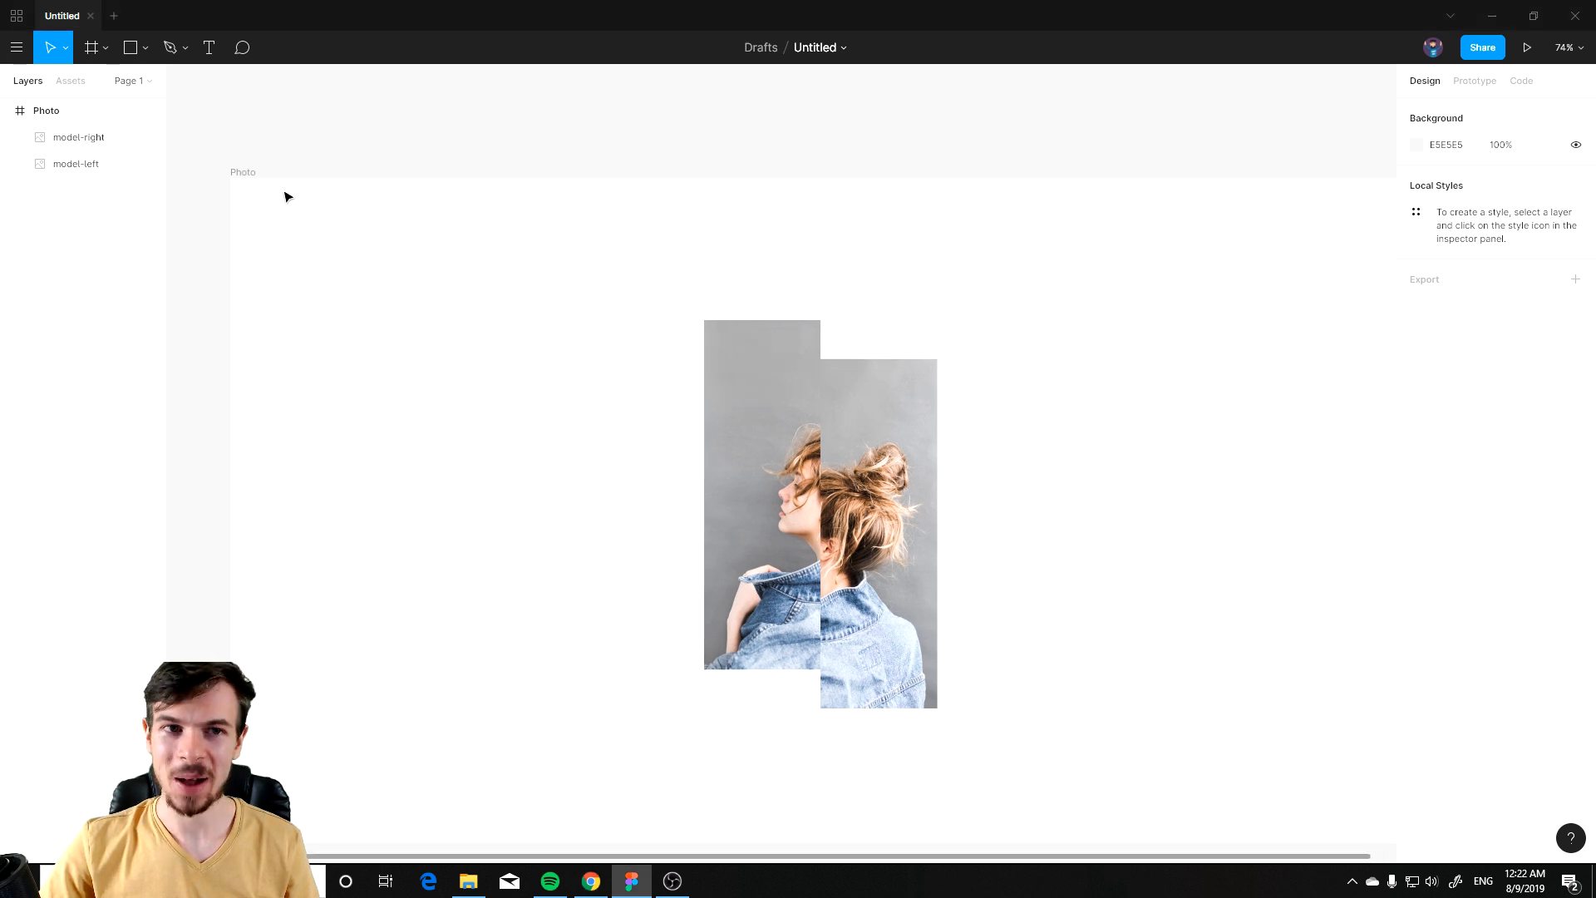
left_click(215, 44)
left_click_drag(275, 194, 534, 251)
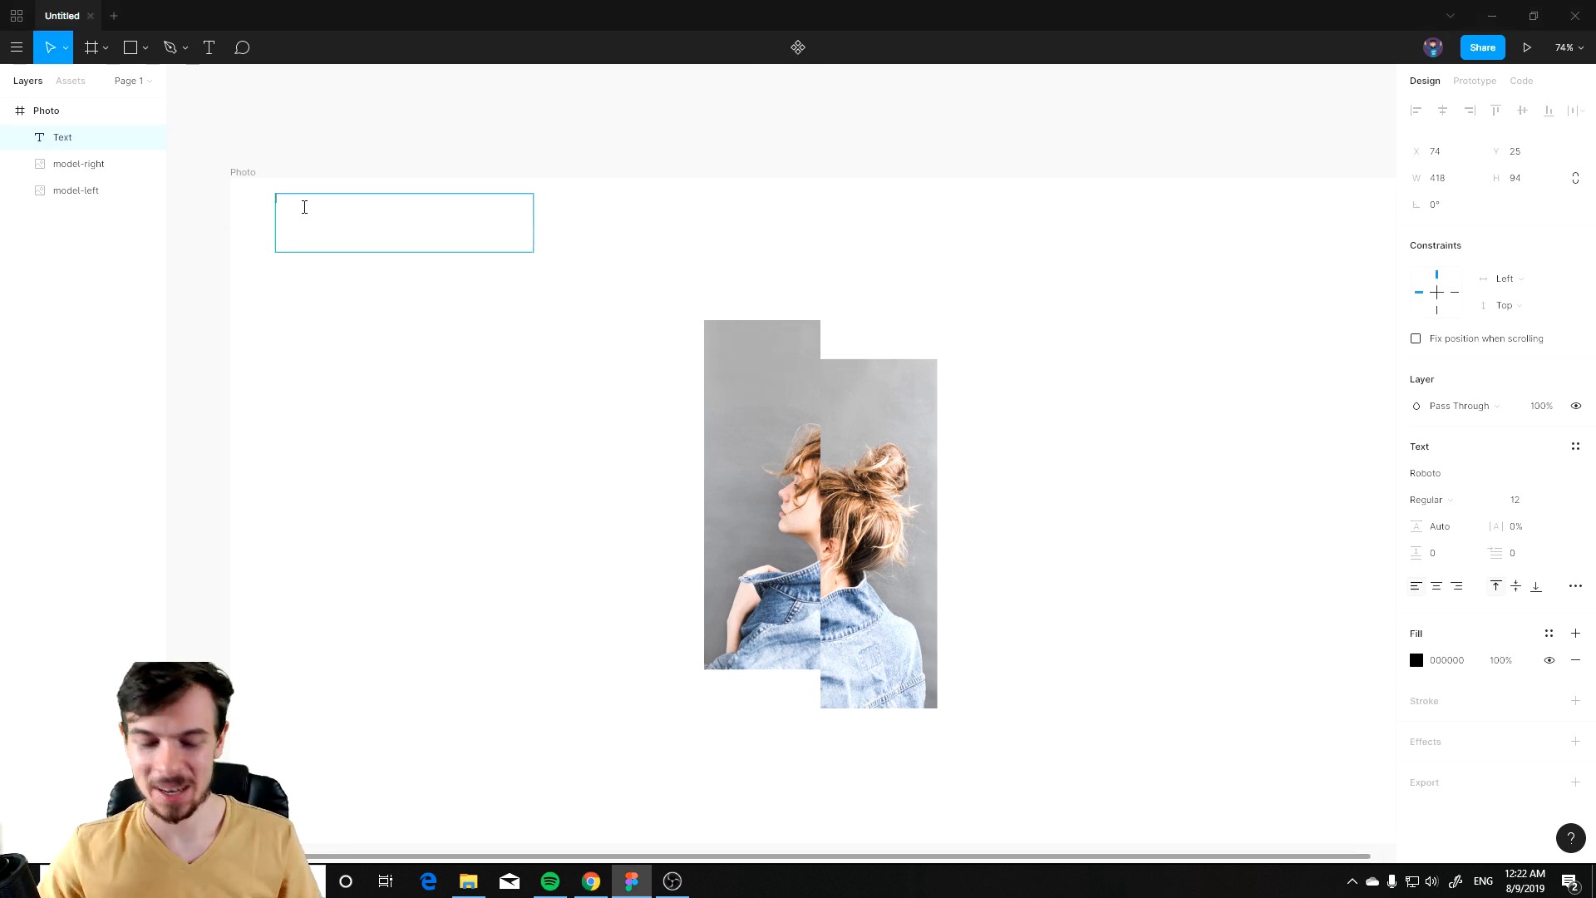
type("De")
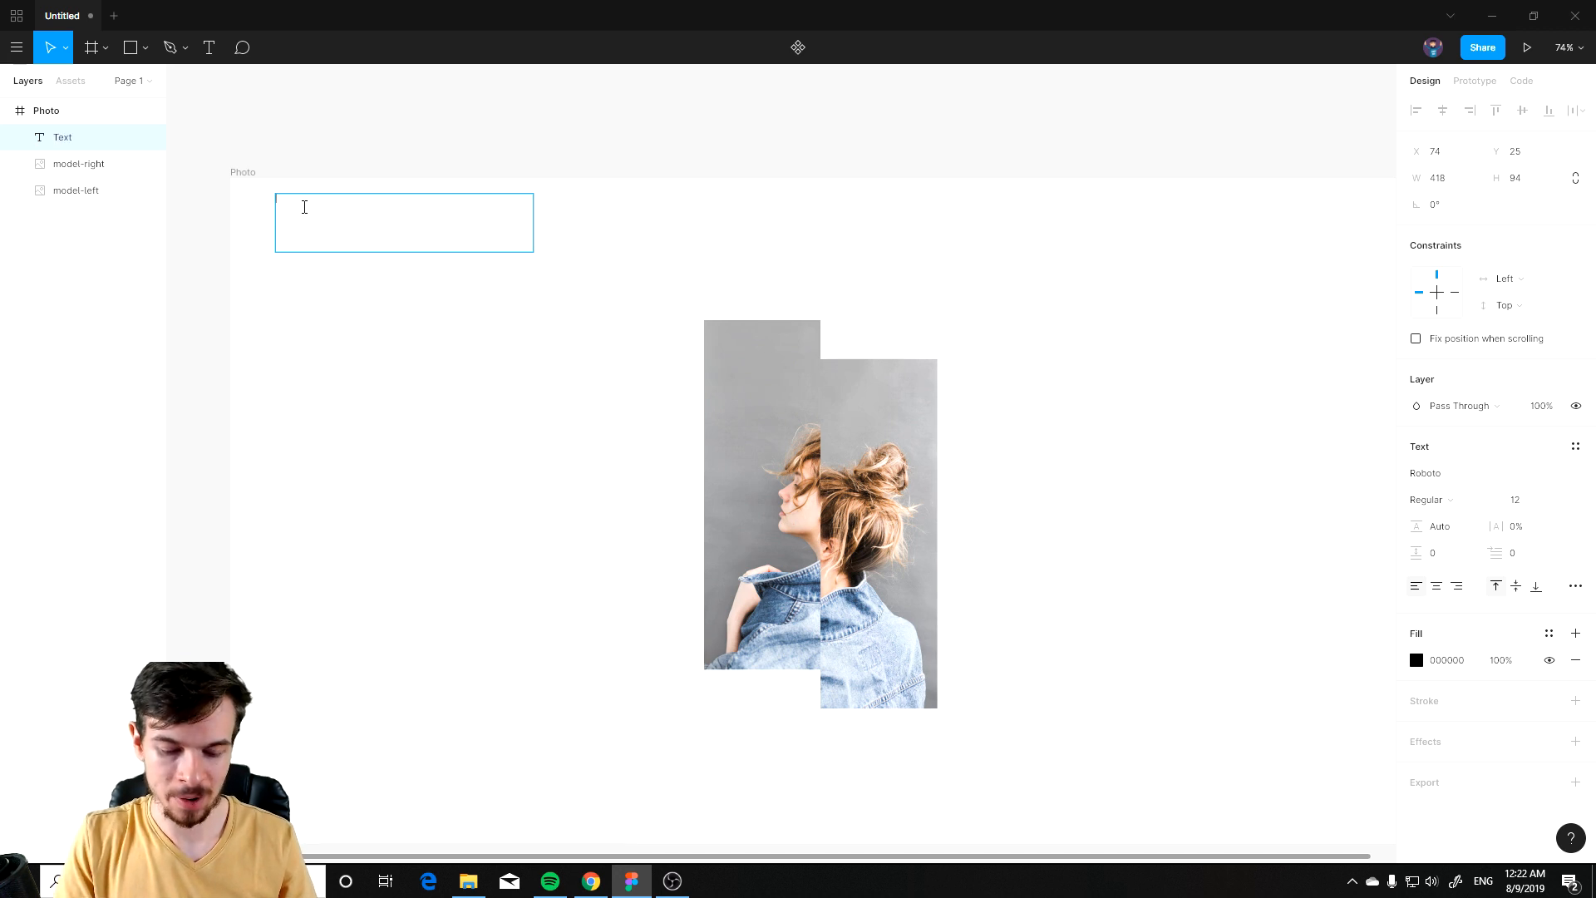
type("mitri marco")
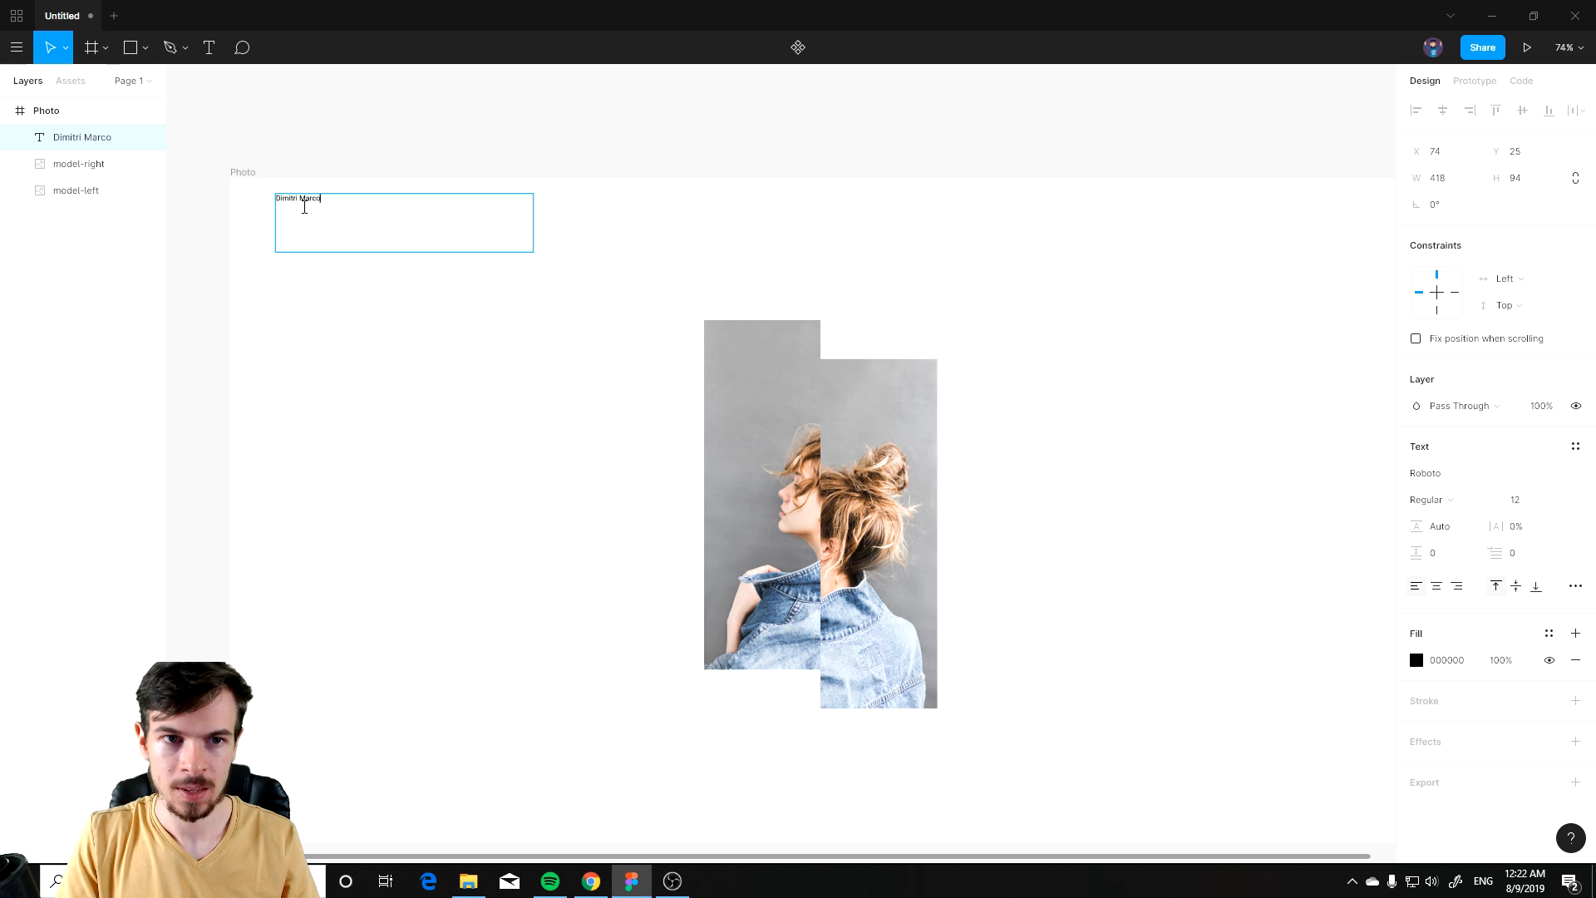
Step: Set the name text's font size to 24 and move it to about X 105, Y 68
key("ctrl+a")
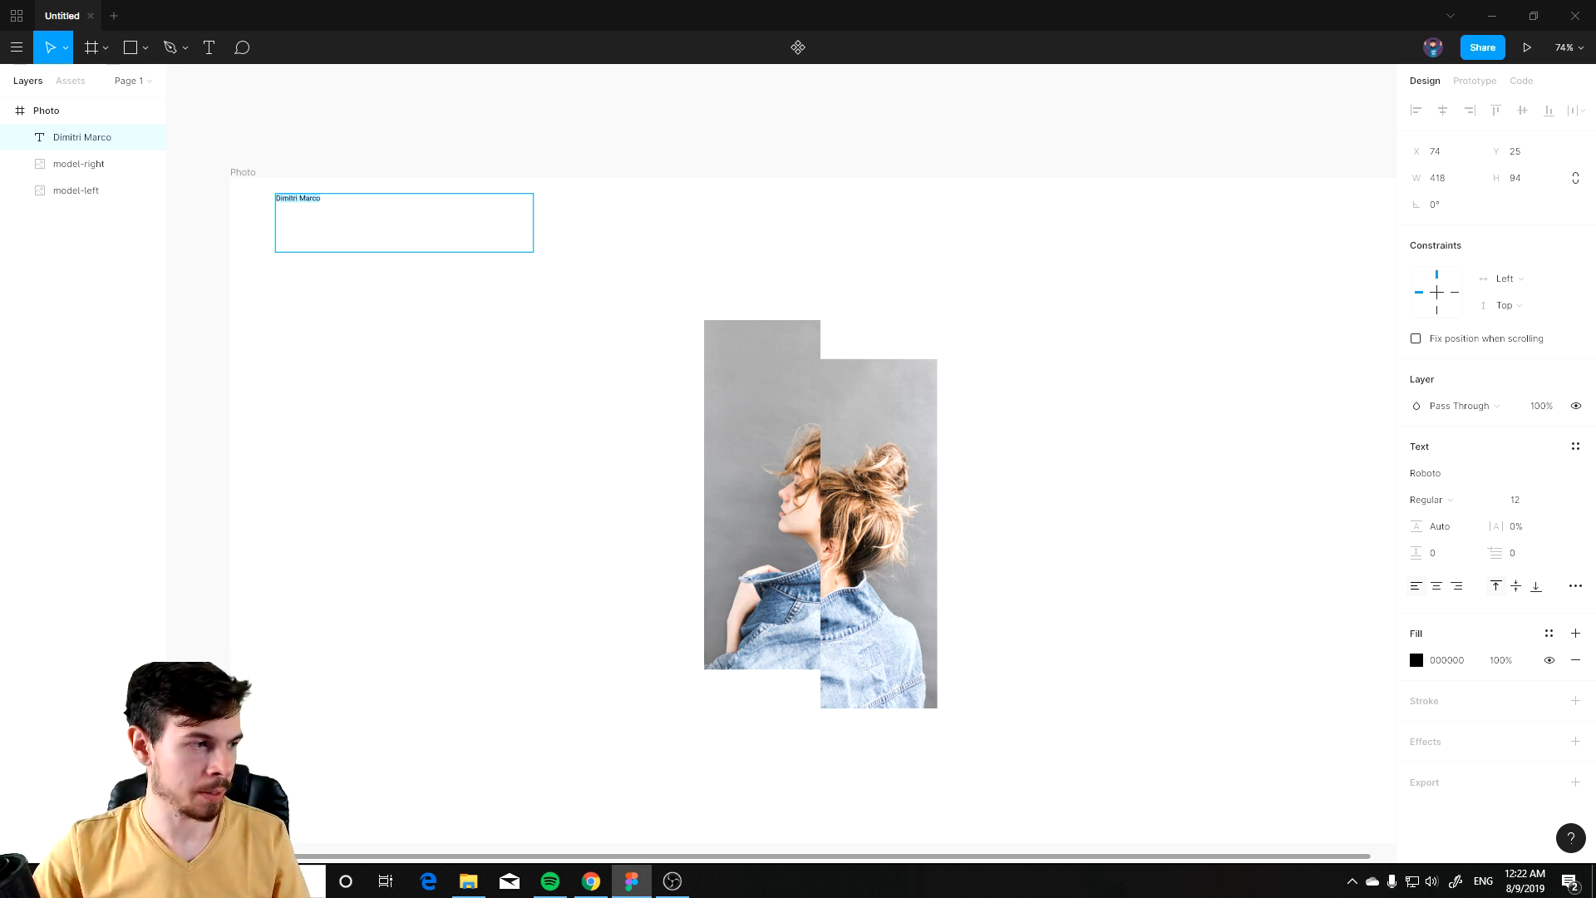
key("alt+Tab")
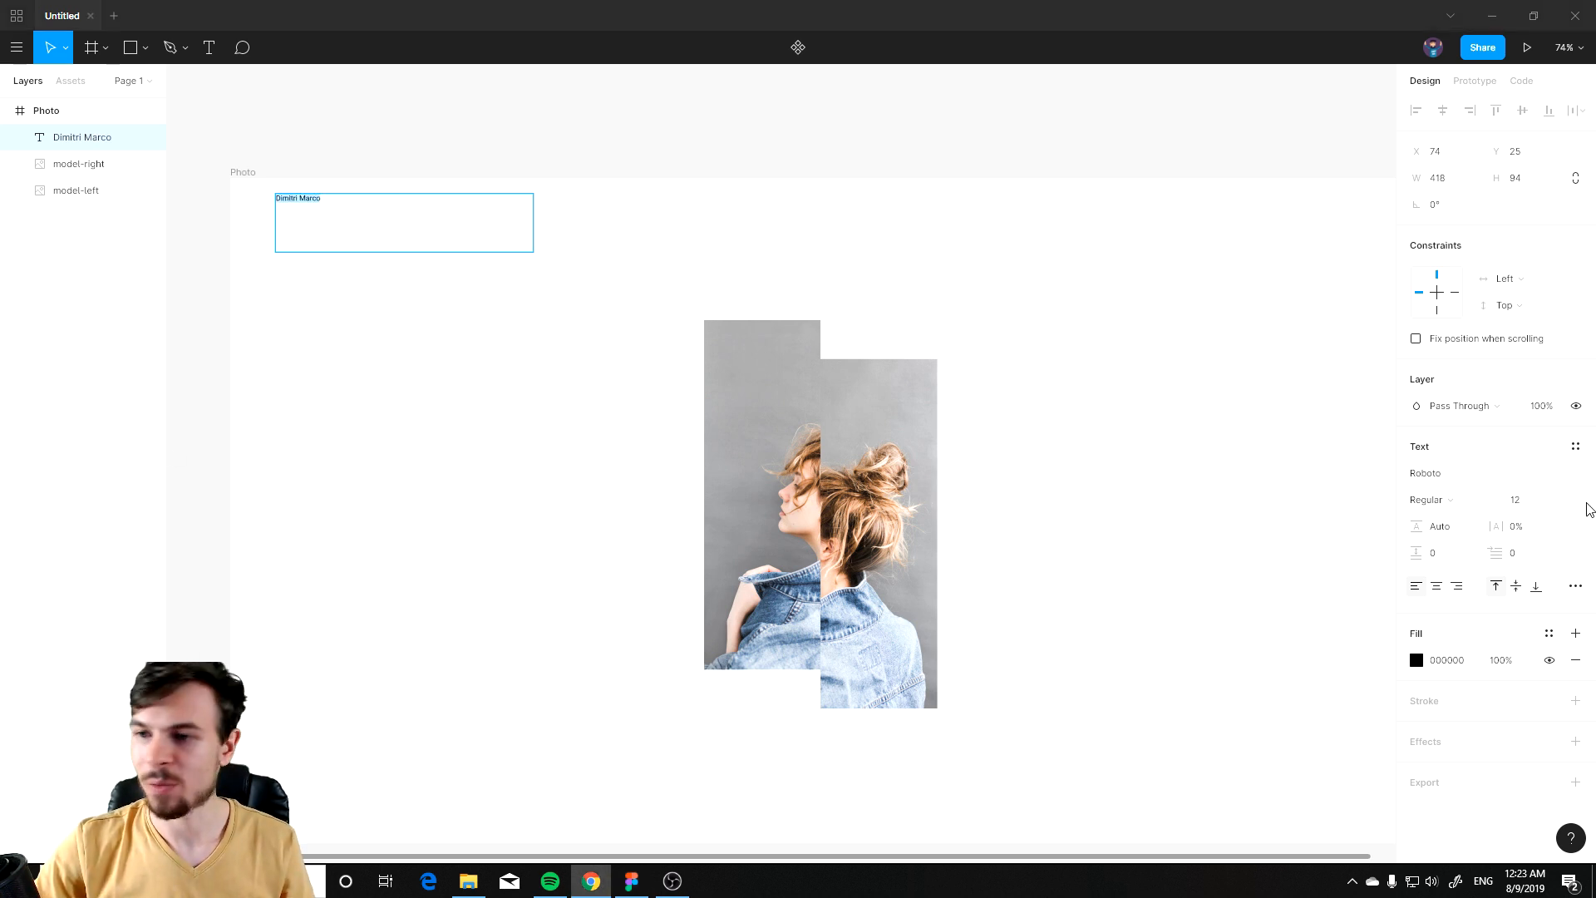
left_click(1561, 502)
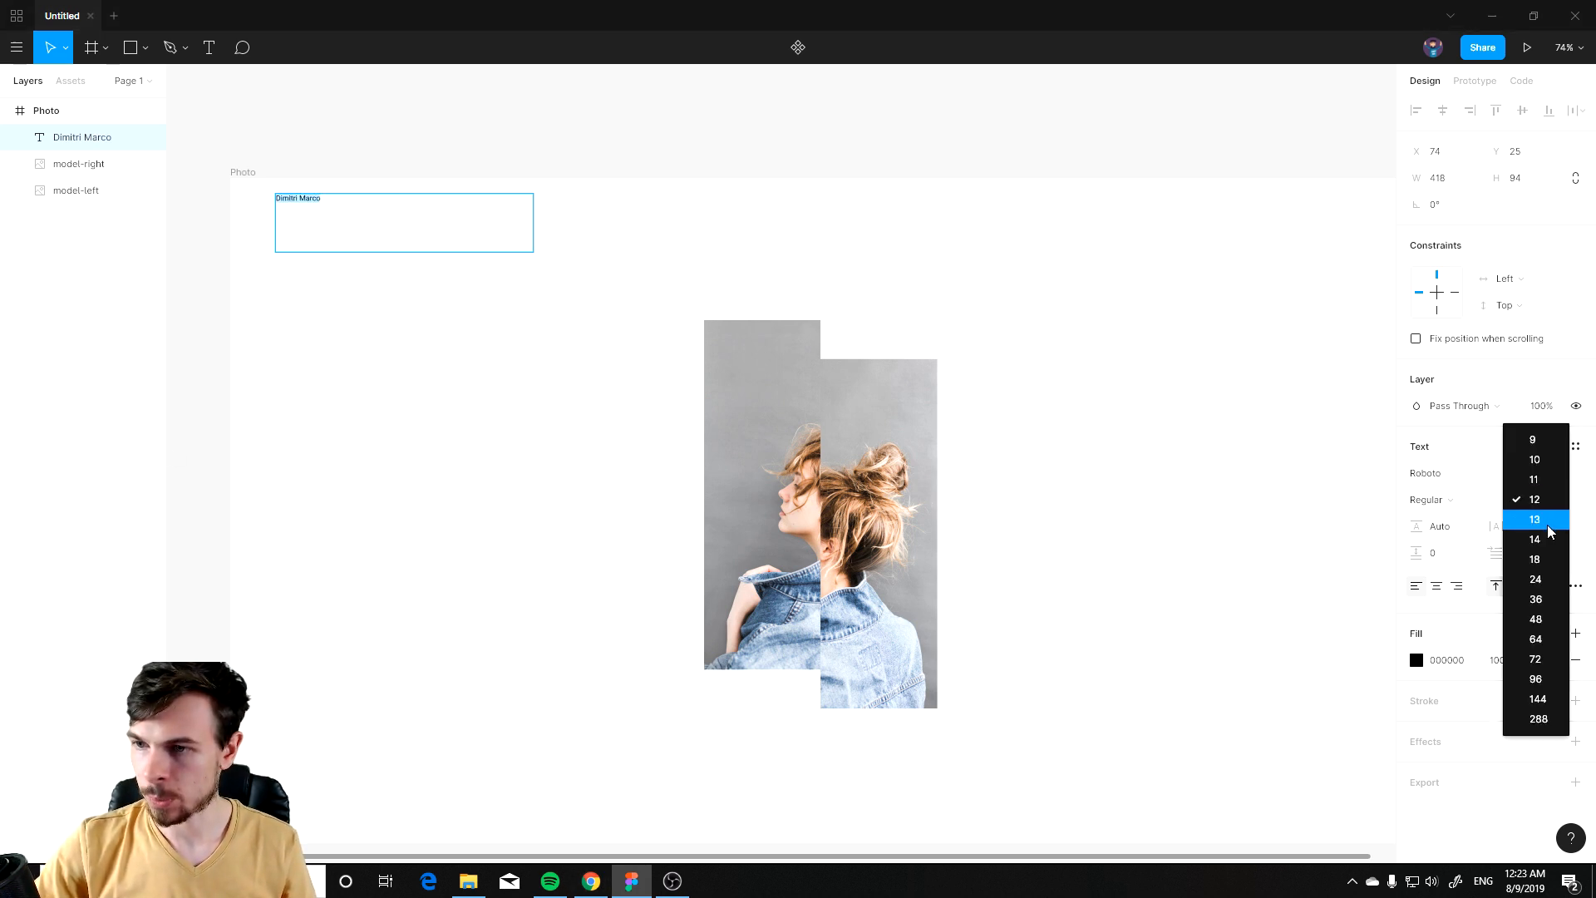
left_click(1536, 579)
left_click(192, 301)
left_click_drag(329, 204, 349, 235)
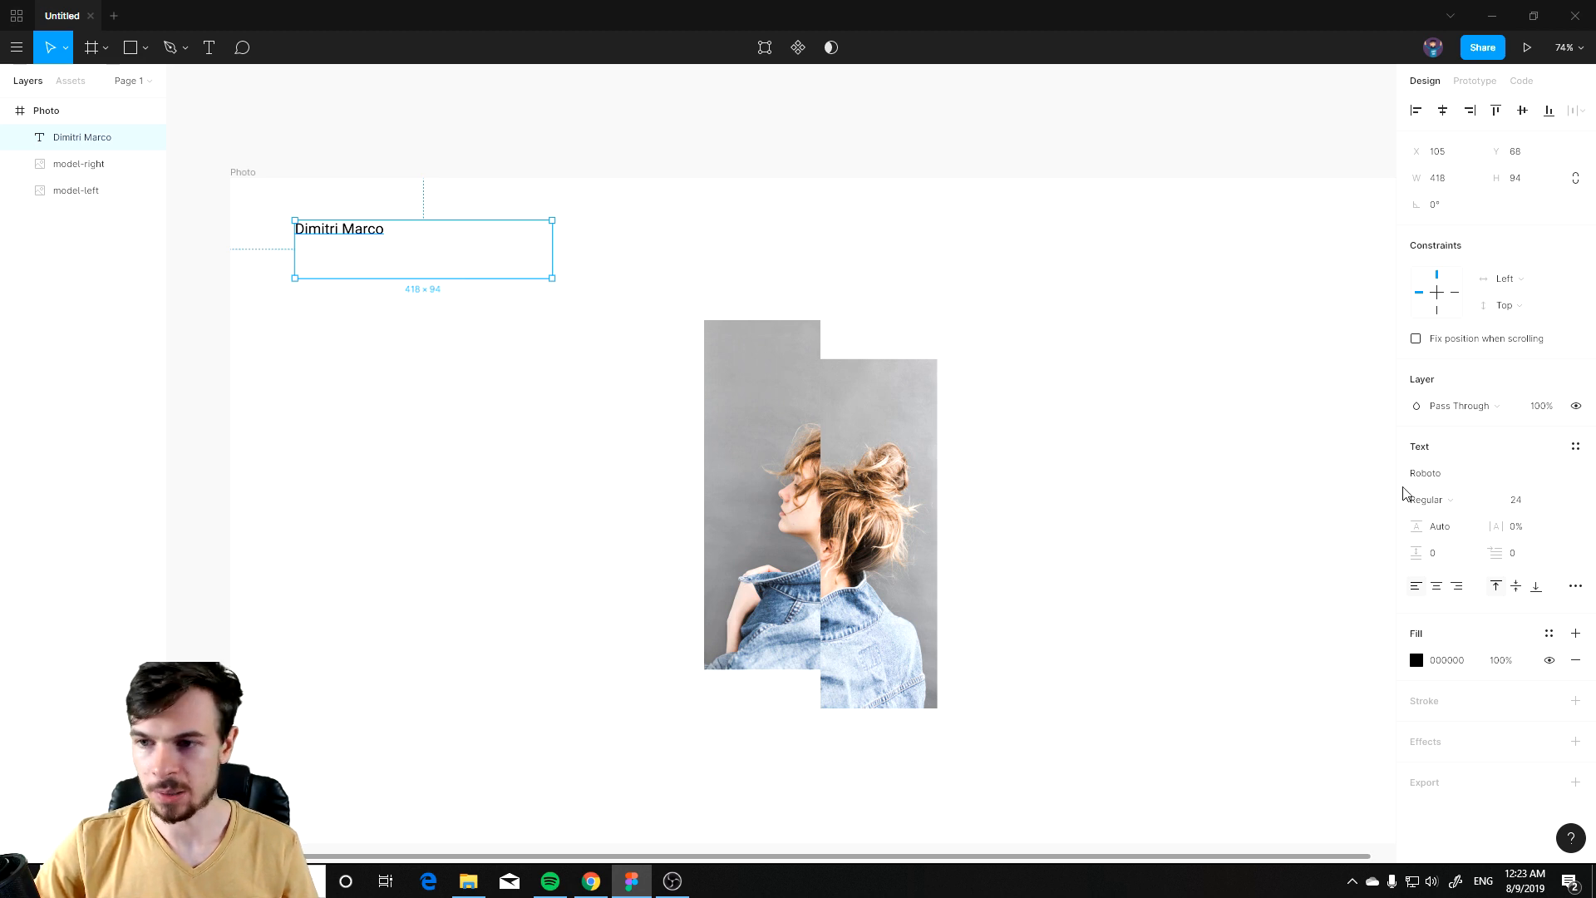
Step: Set the name text's font to Poppins with Medium weight
left_click(1449, 479)
type("Poppins")
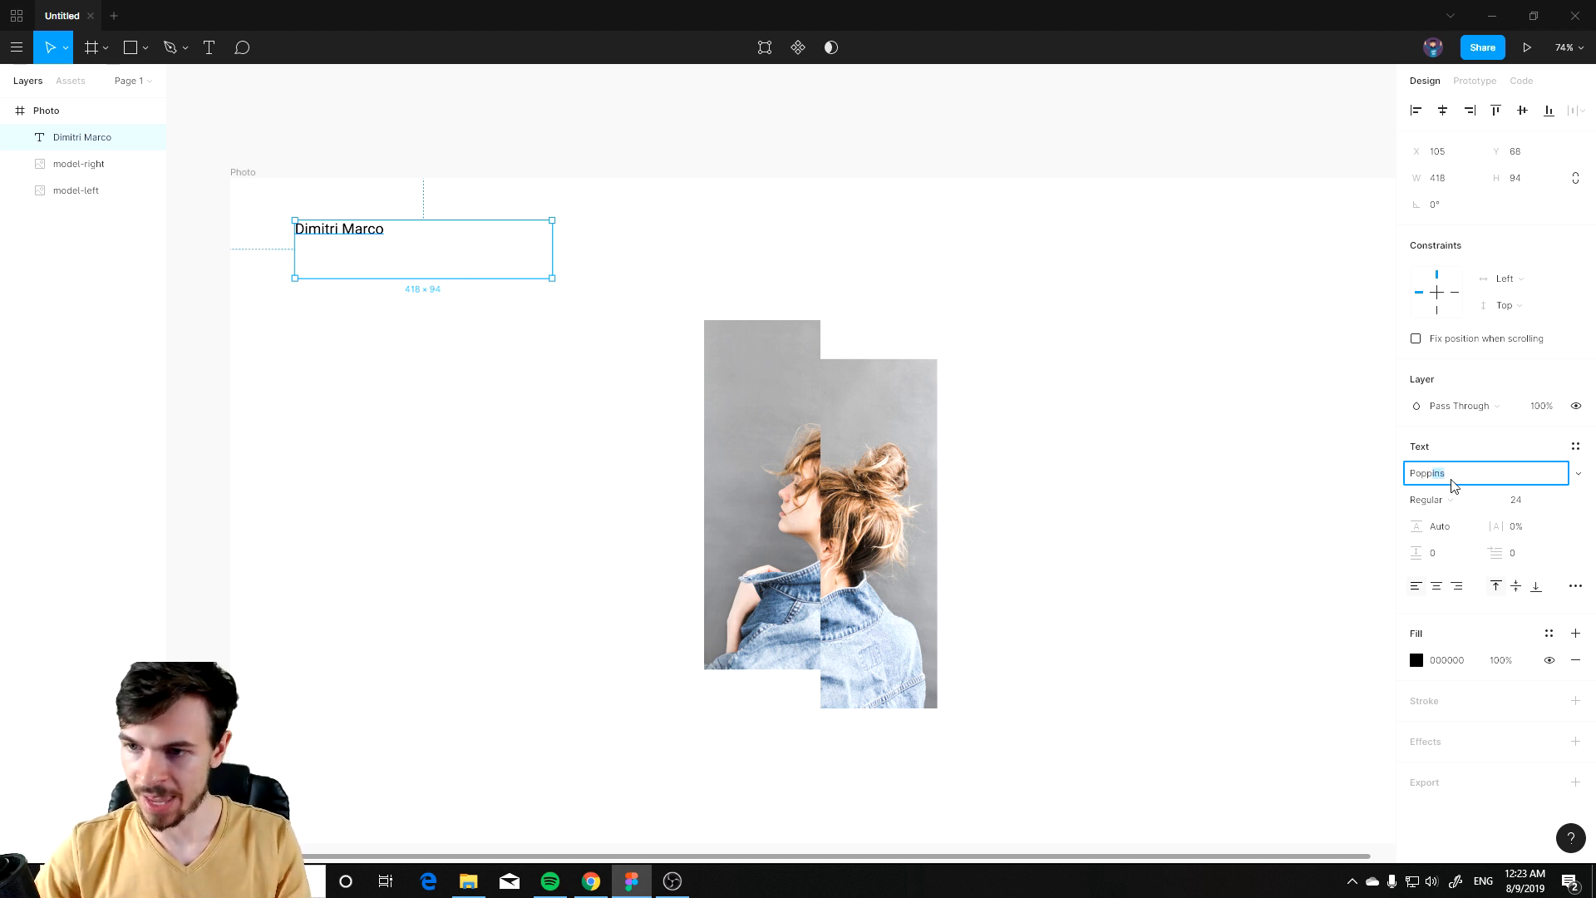
key("Return")
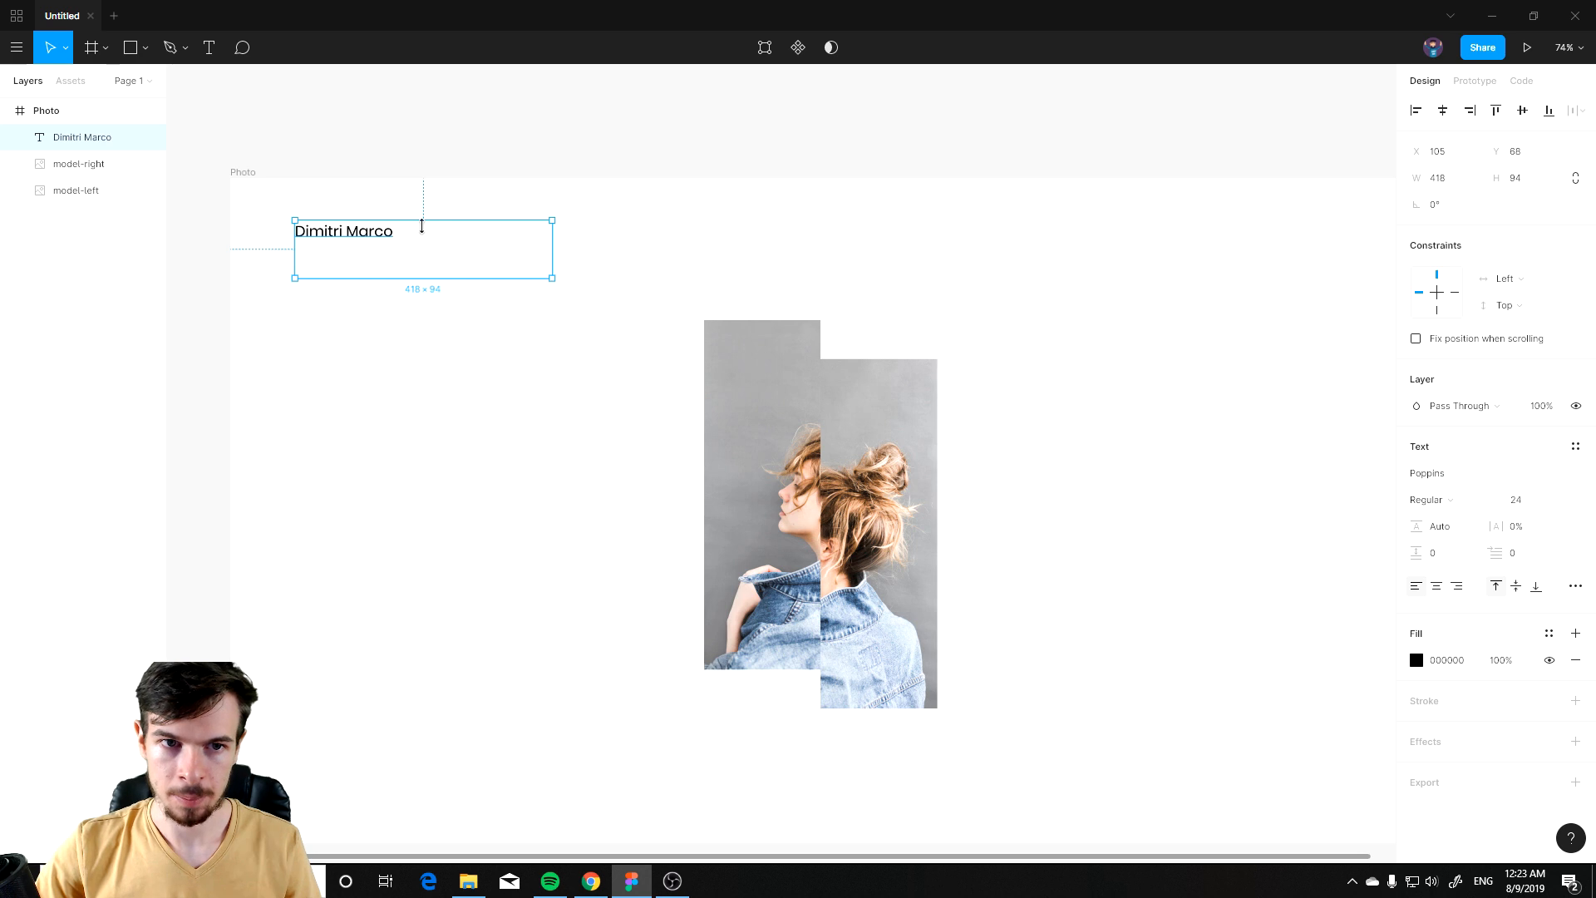
left_click(1458, 503)
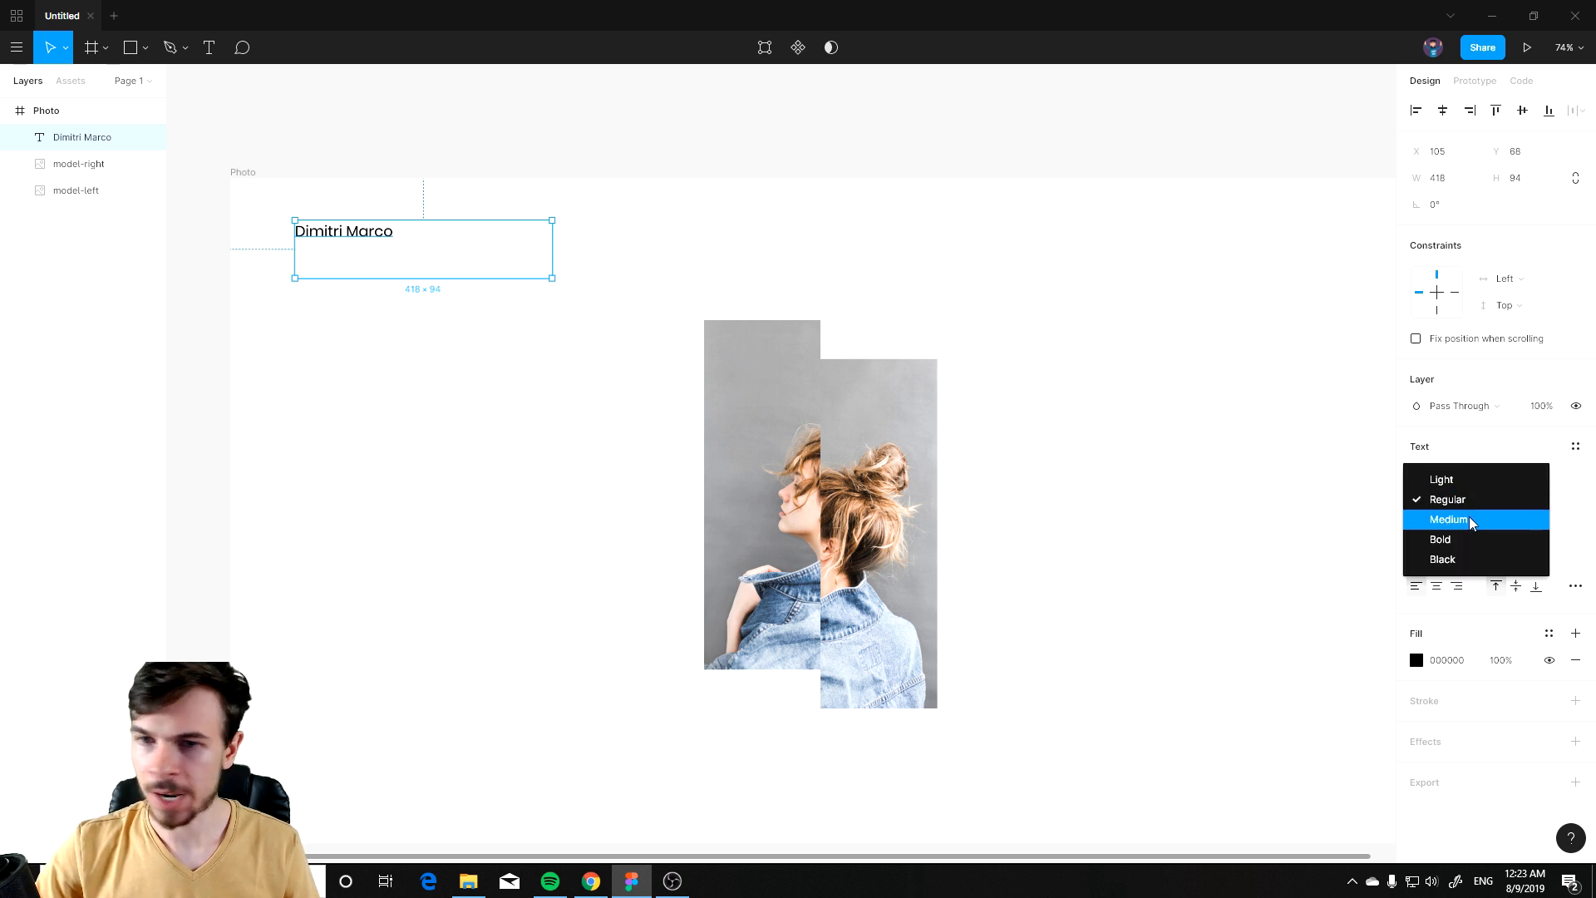
left_click(1458, 519)
Step: Narrow the name text box and switch its resizing to grow horizontally to fit the text
left_click(420, 304)
left_click(379, 233)
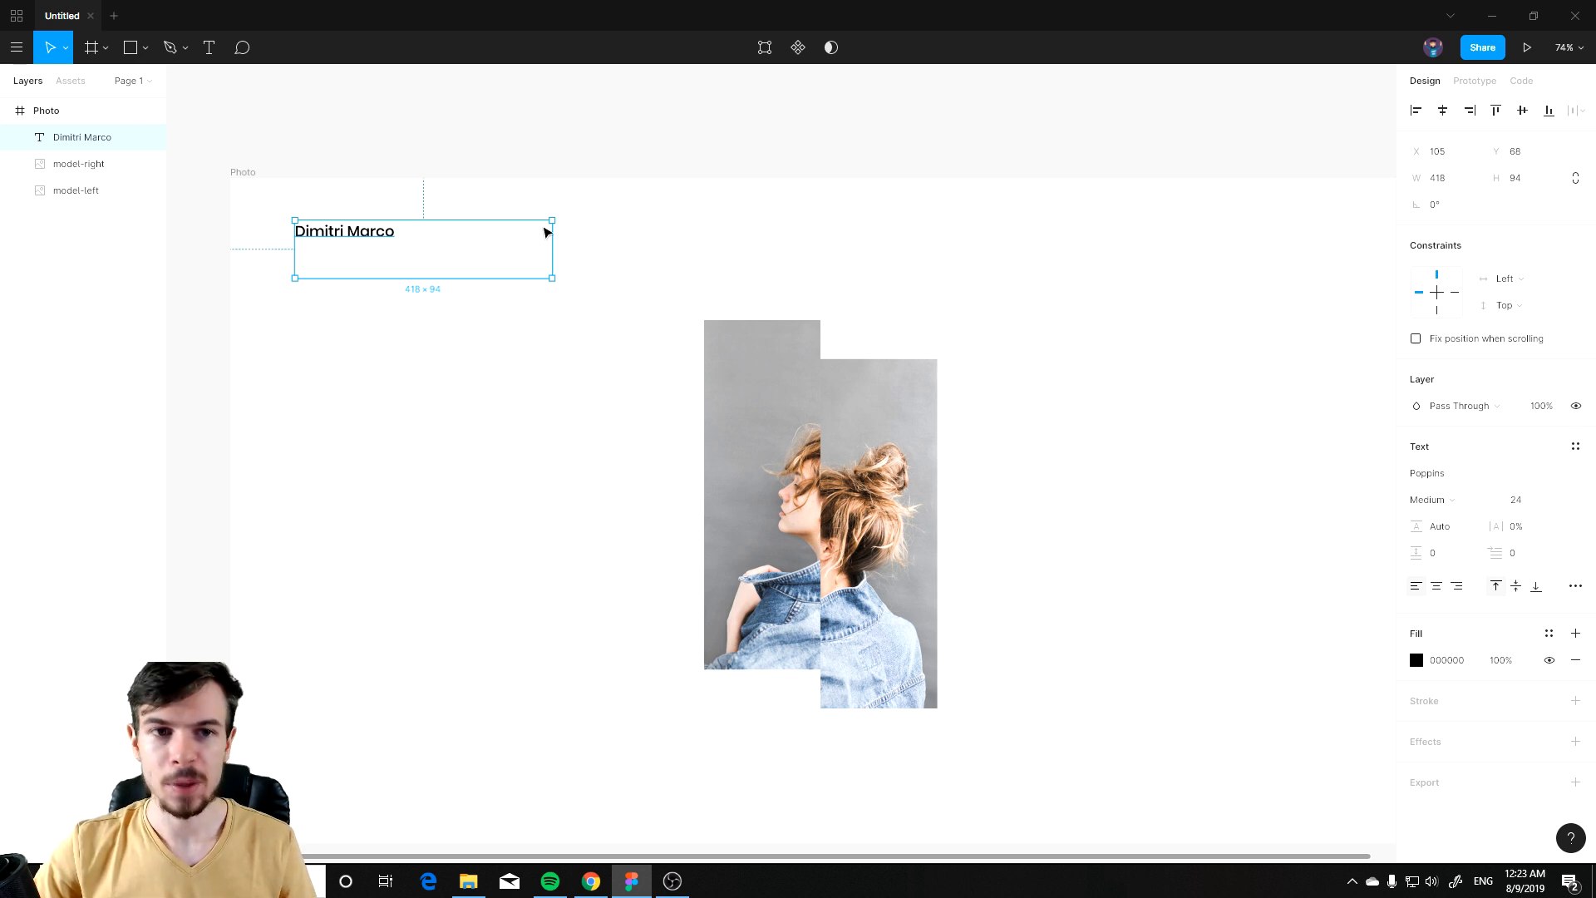
left_click_drag(548, 248, 480, 248)
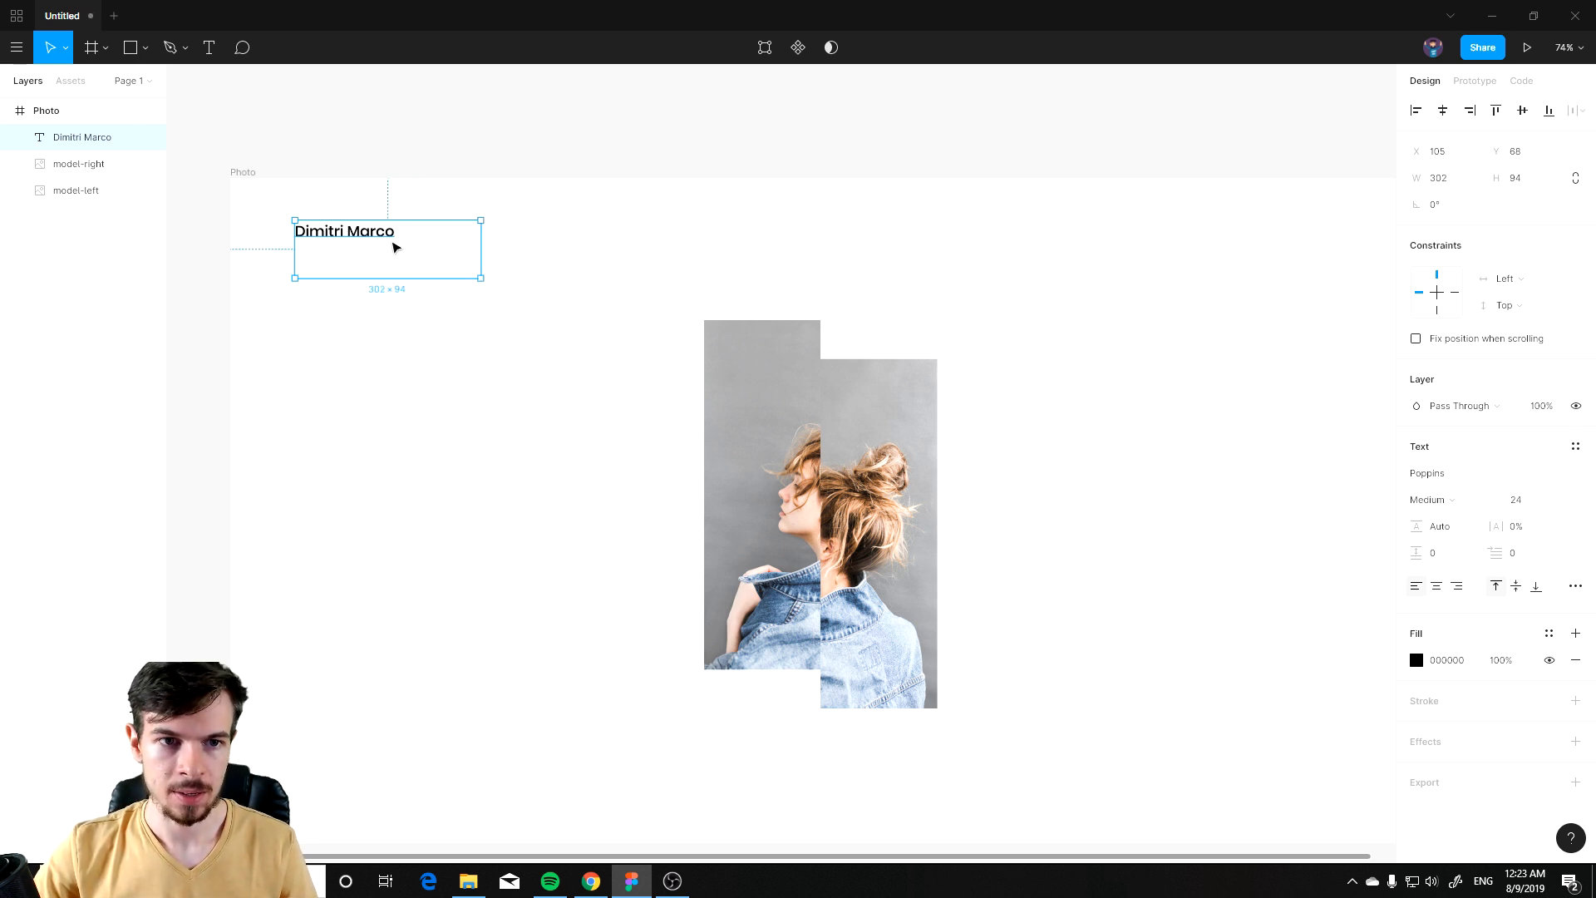
left_click(1575, 587)
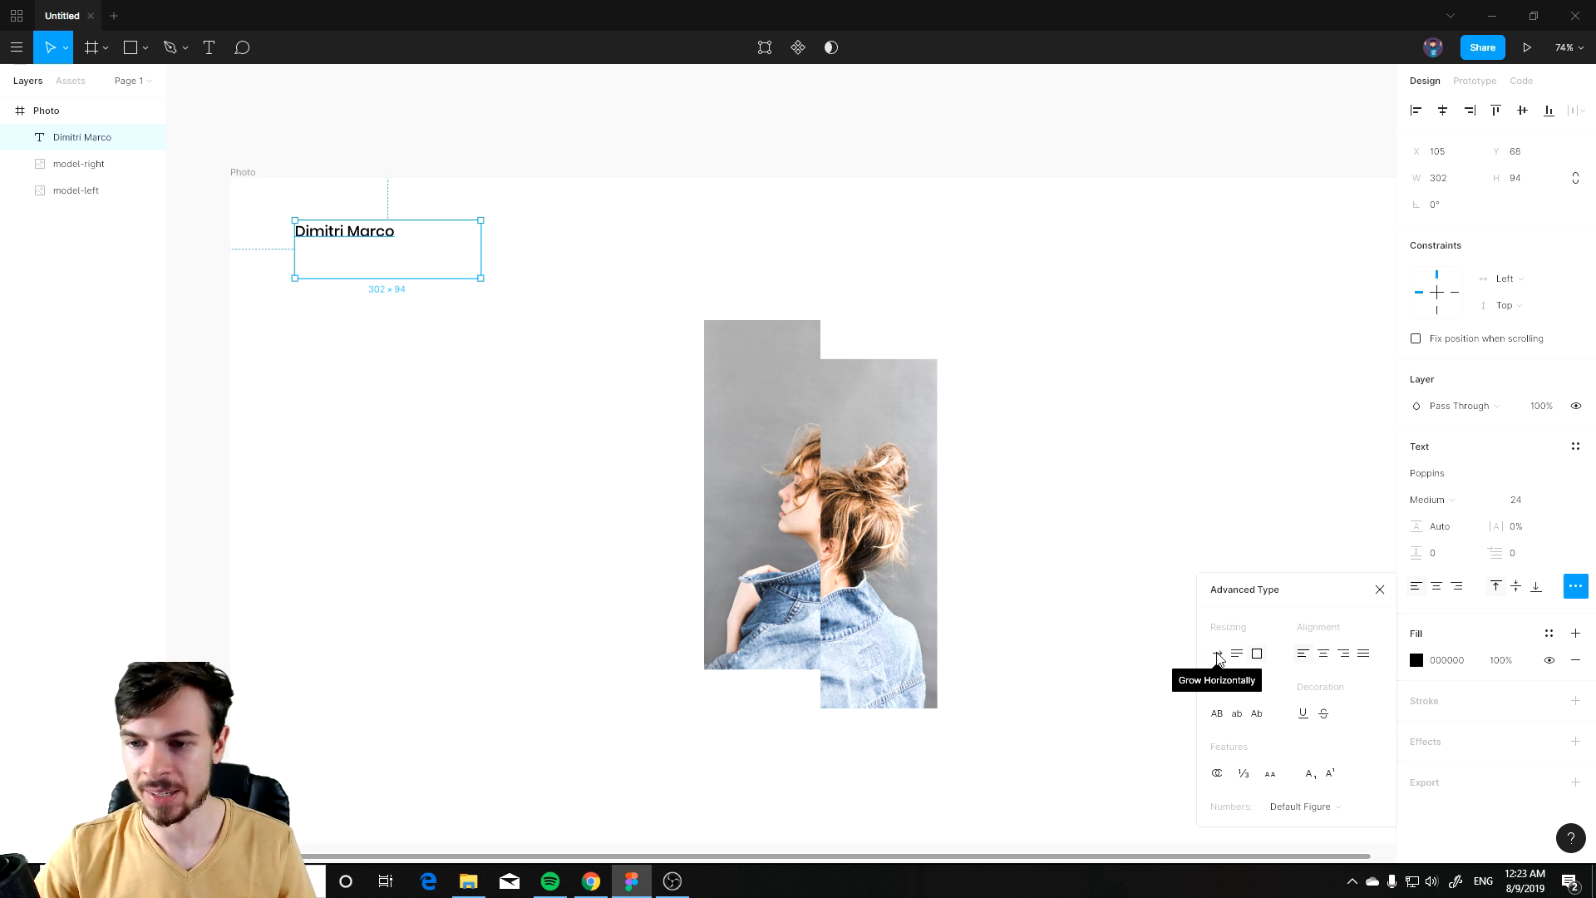
left_click(1218, 656)
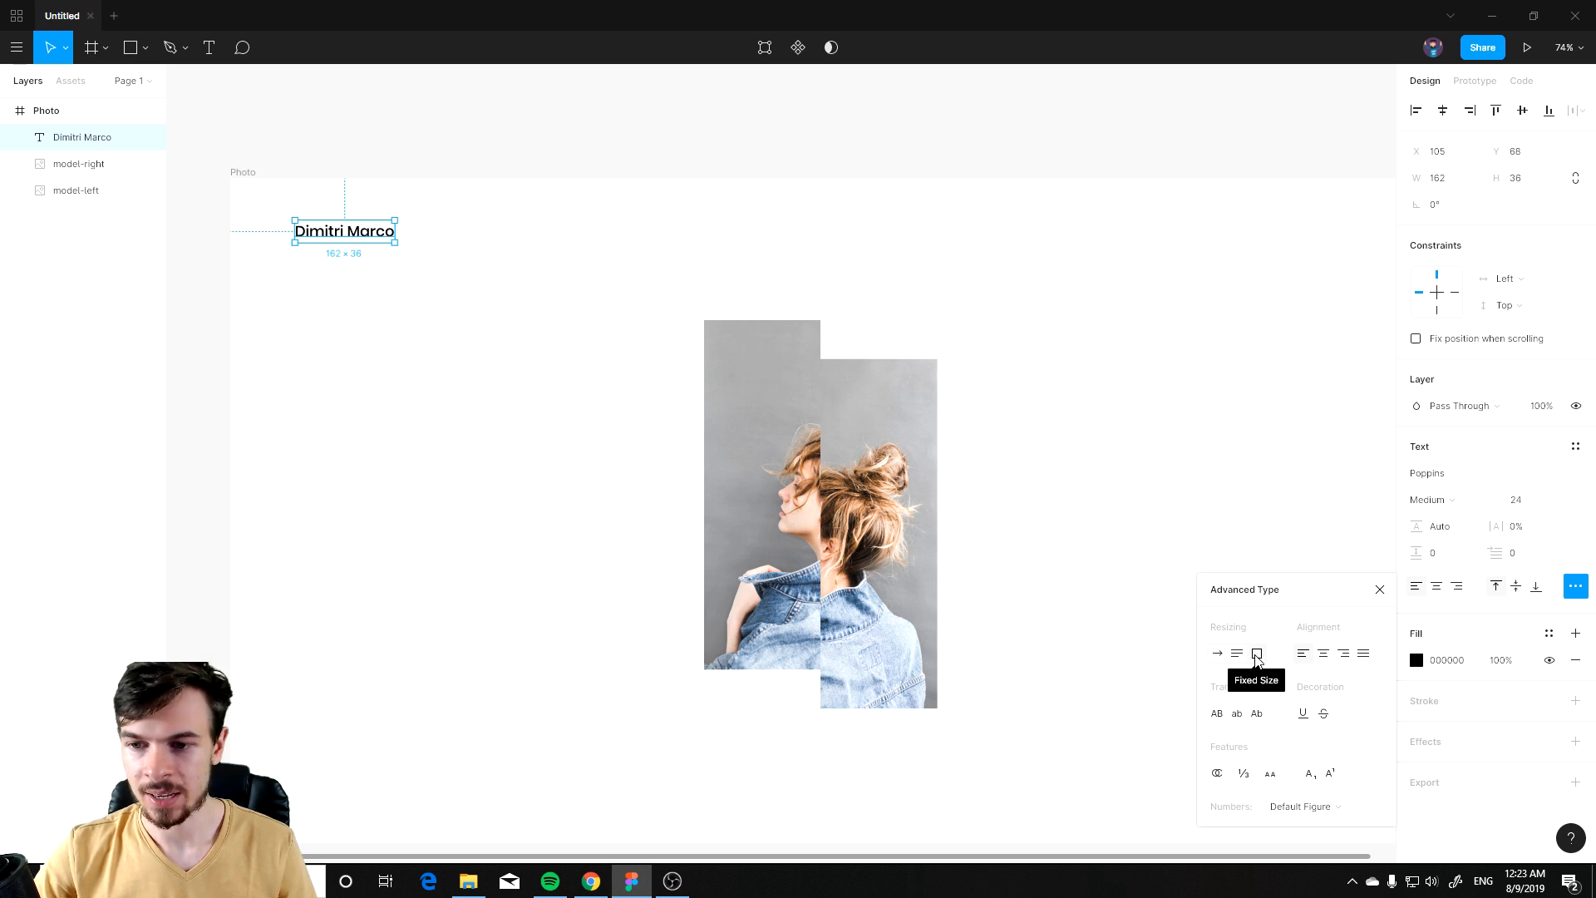
Step: Move the name text slightly down and right to about X 133, Y 92
left_click(570, 325)
left_click(349, 238)
left_click(470, 295)
mouse_move(332, 237)
left_mouse_down()
mouse_move(477, 293)
mouse_move(329, 242)
mouse_move(333, 281)
mouse_move(352, 251)
left_mouse_up()
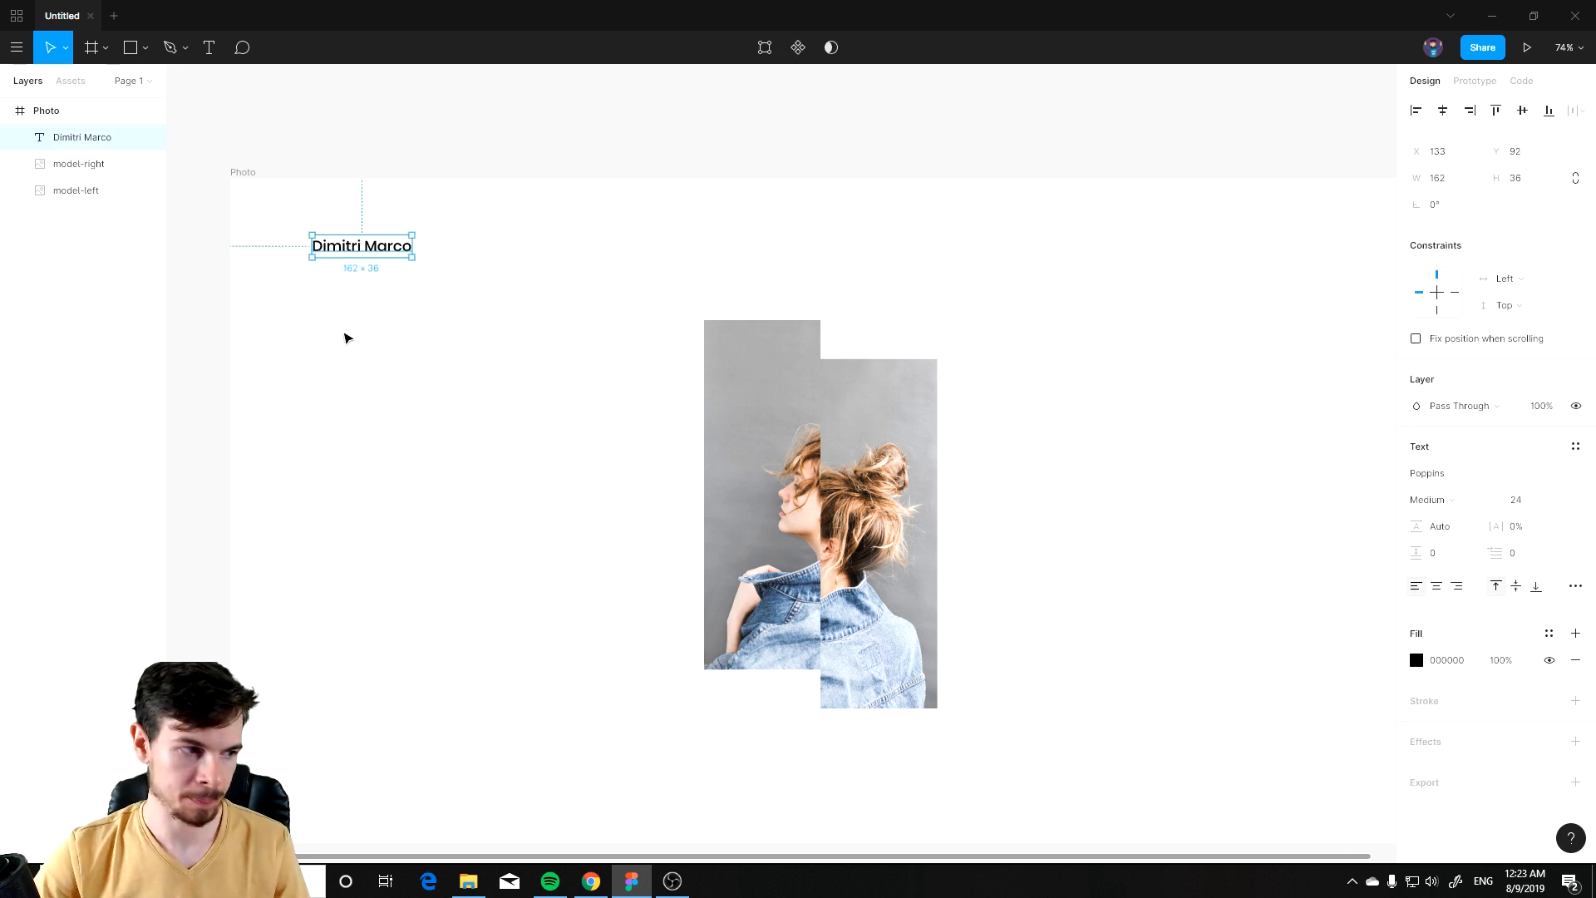
Step: Duplicate the name text to the frame's top right corner and change the copy to read Menu
left_click(525, 349)
scroll(718, 247, "down", 2)
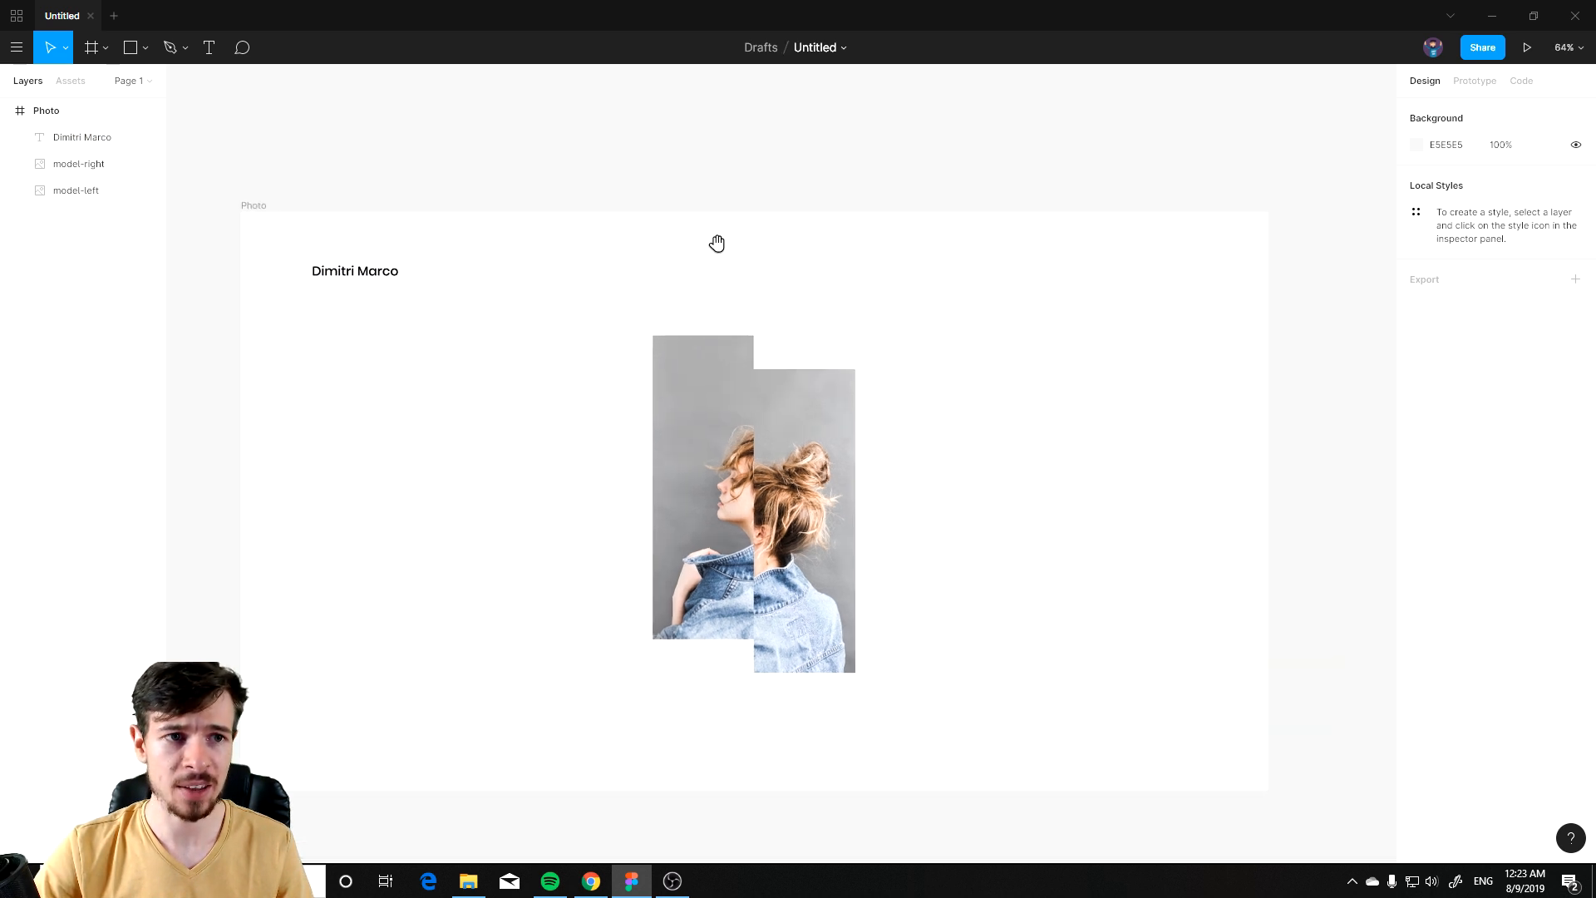
left_click_drag(363, 276, 1183, 285)
double_click(1176, 278)
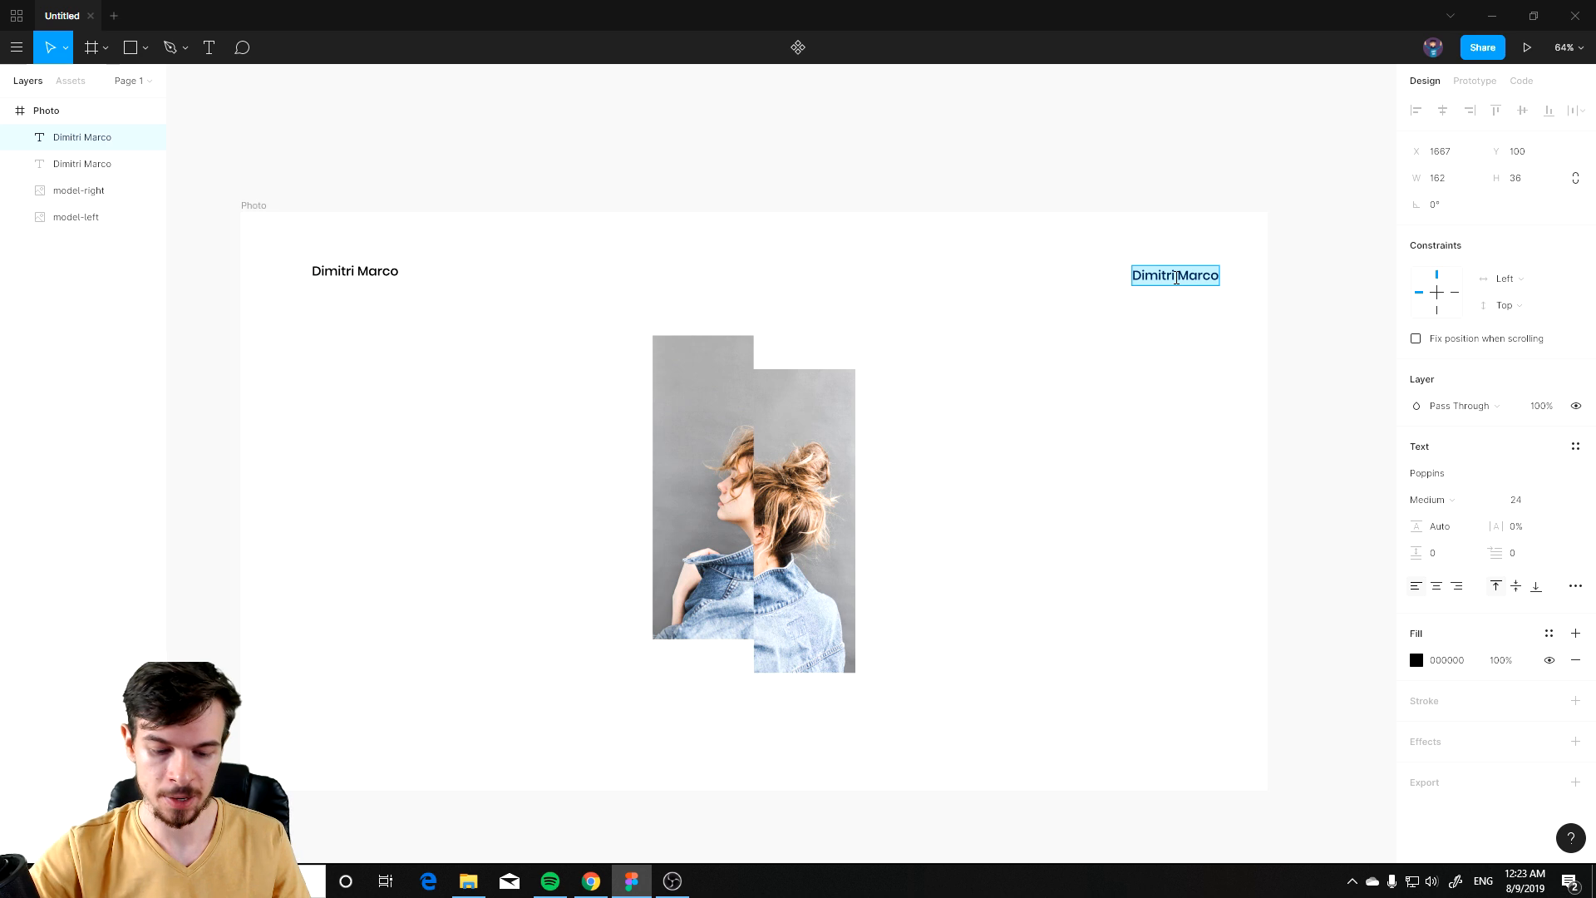
type("Menu")
key("Escape")
left_click(1086, 332)
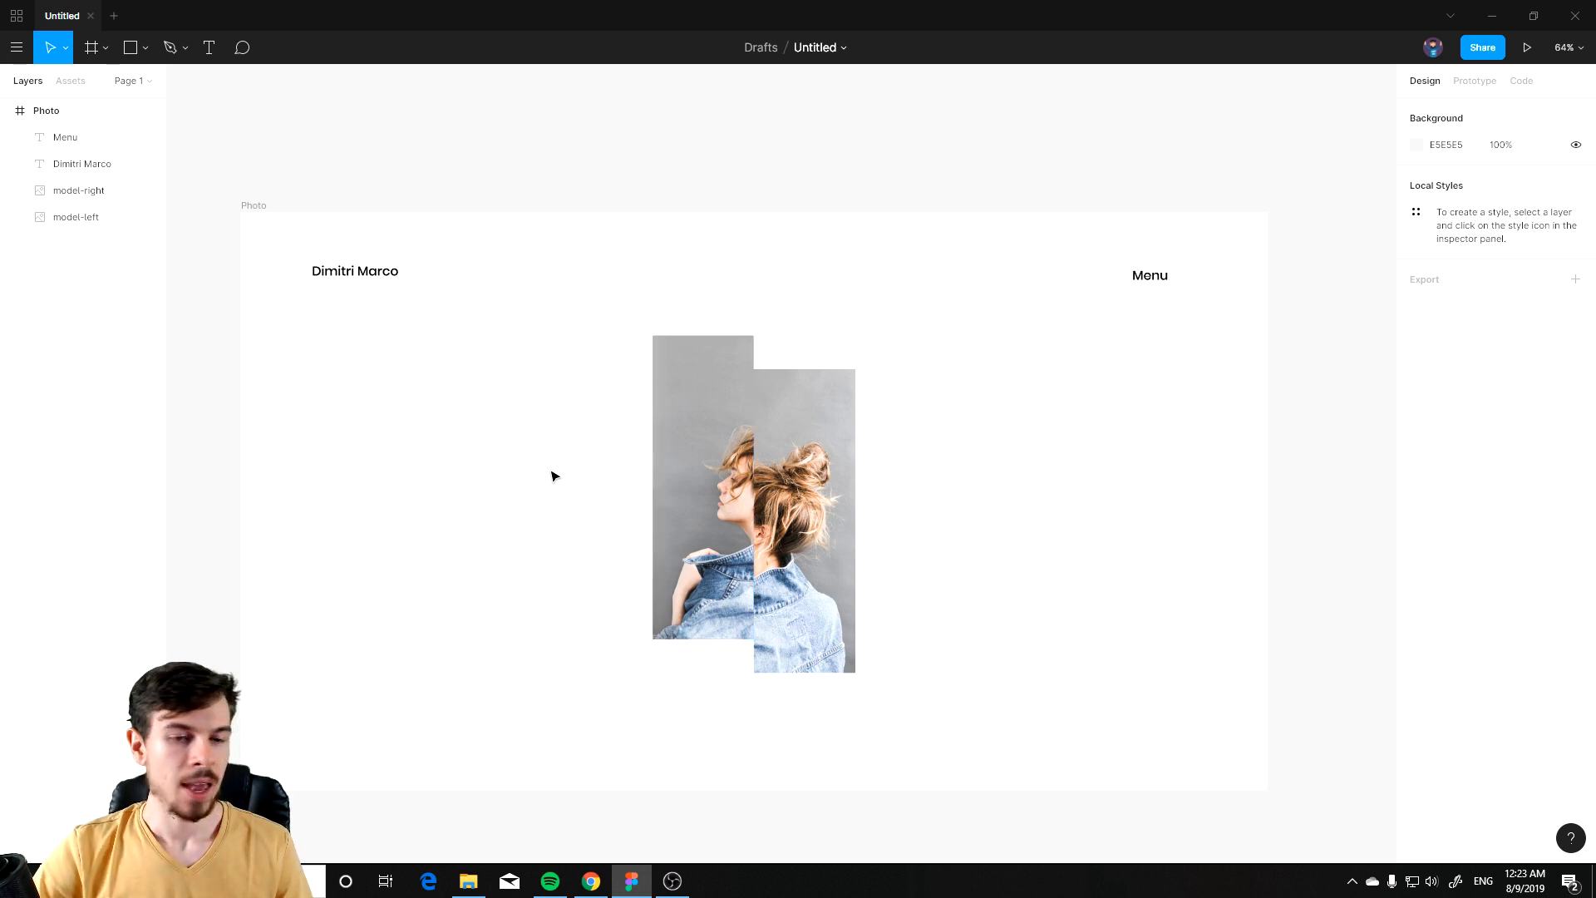
left_click_drag(532, 573, 650, 428)
left_click_drag(1020, 355, 968, 385)
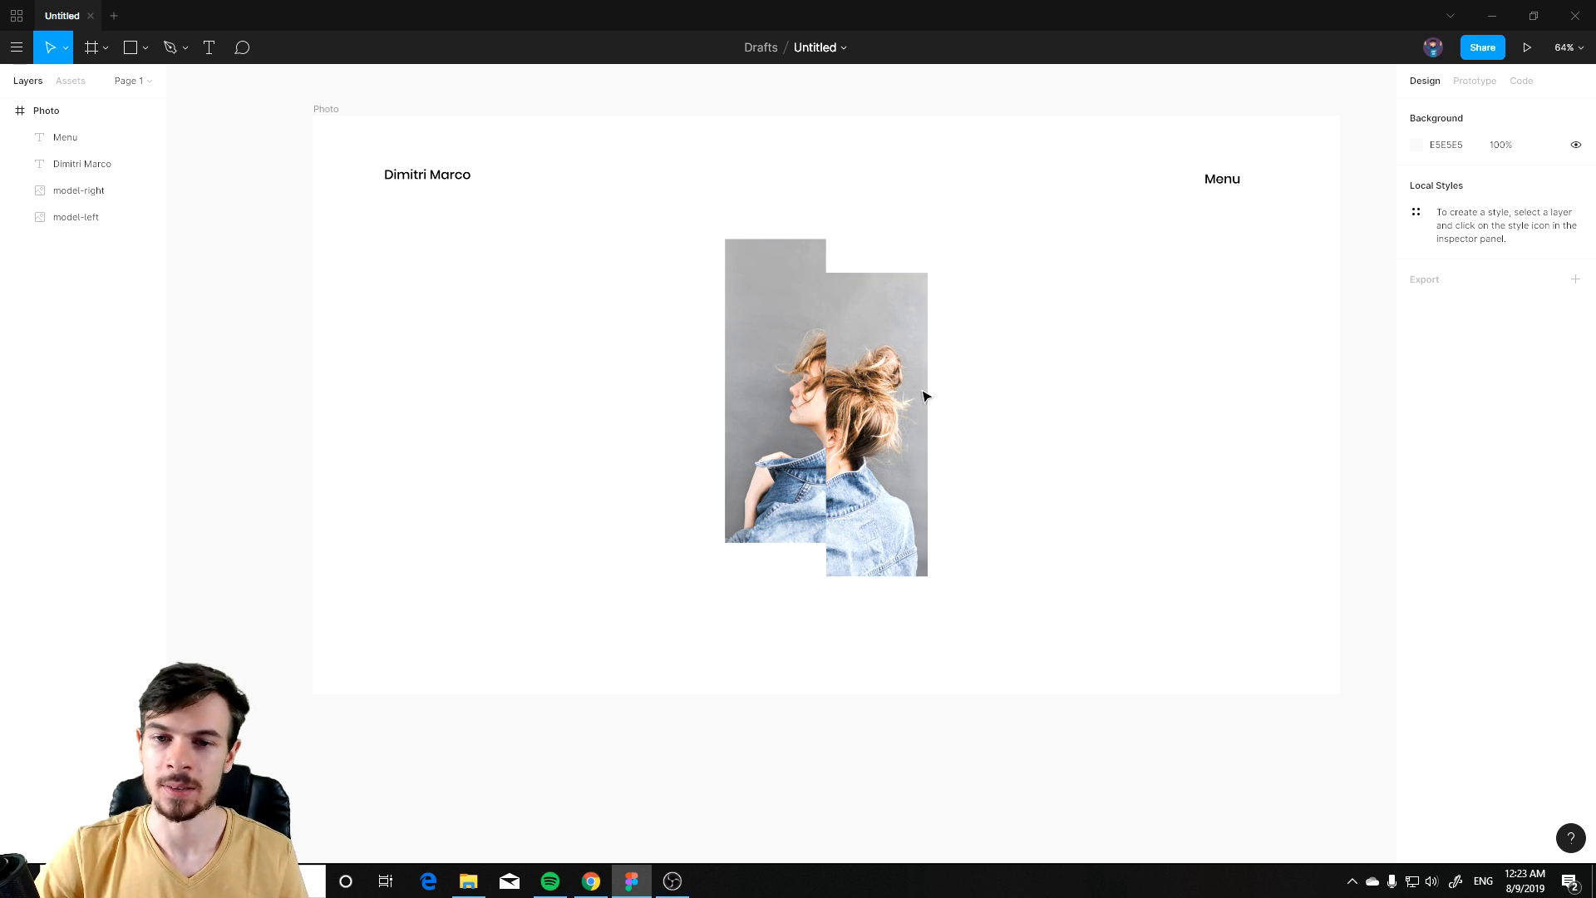
left_click(209, 47)
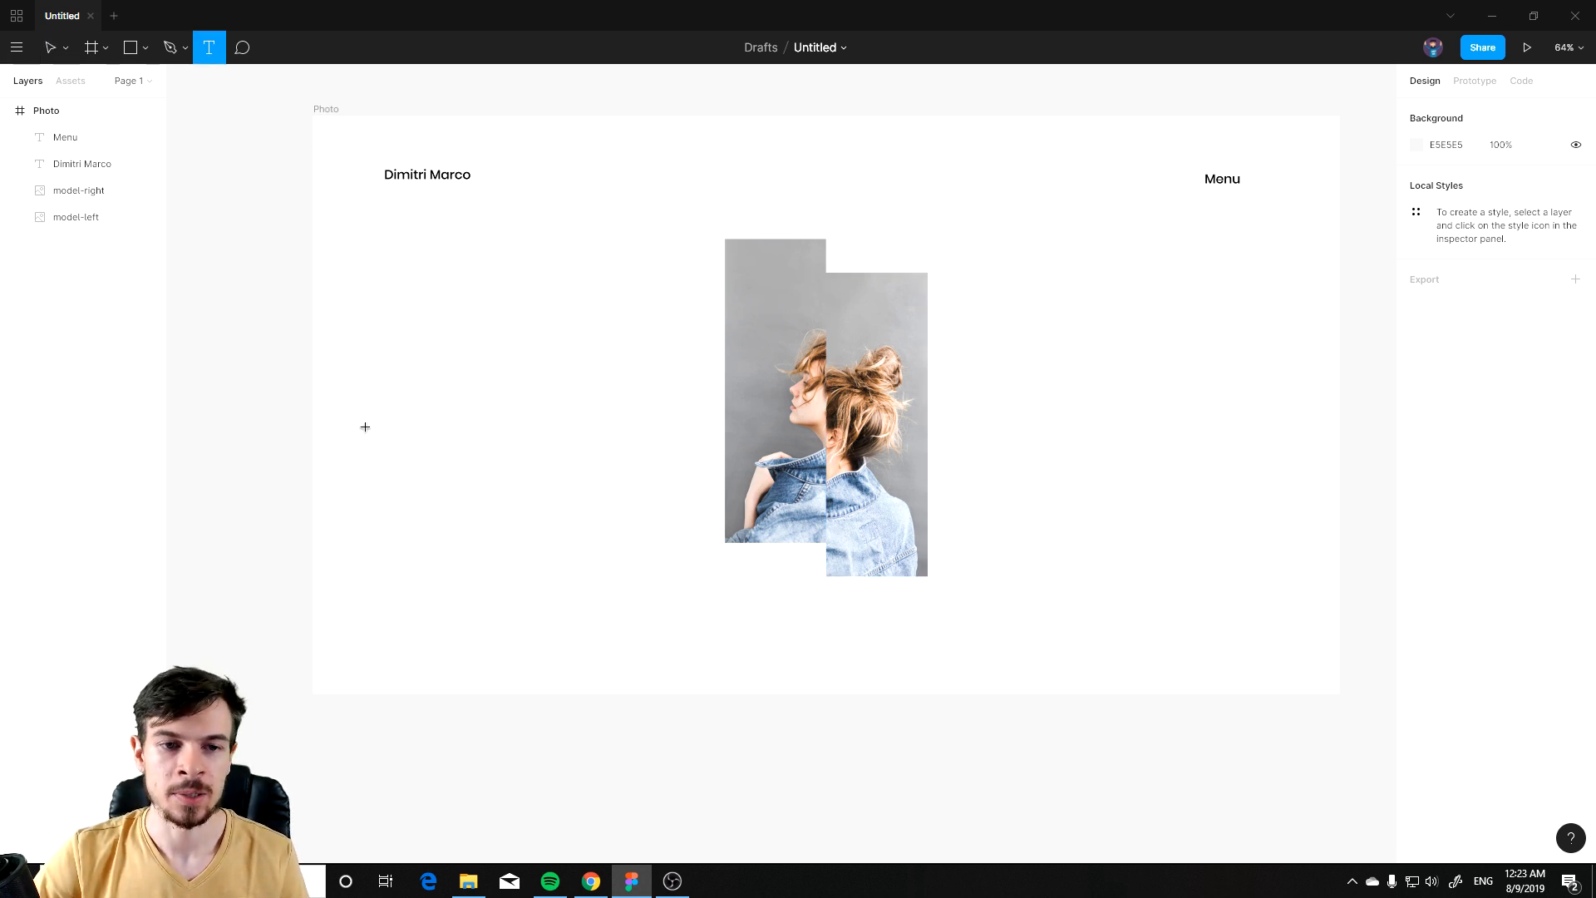
left_click_drag(370, 431, 705, 532)
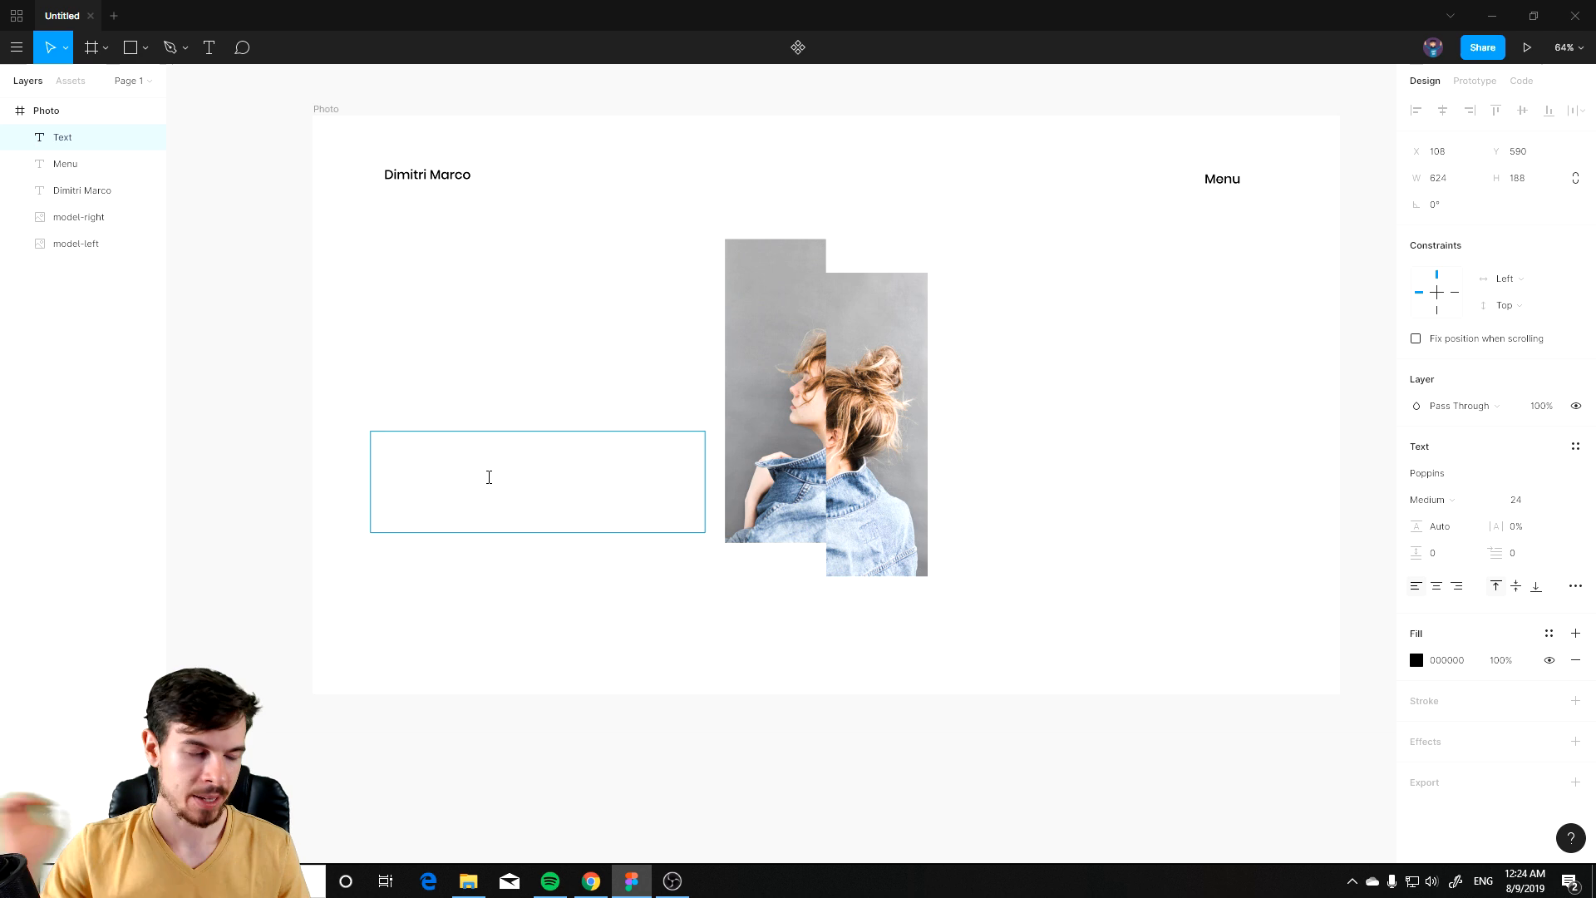
type("Elena Morell")
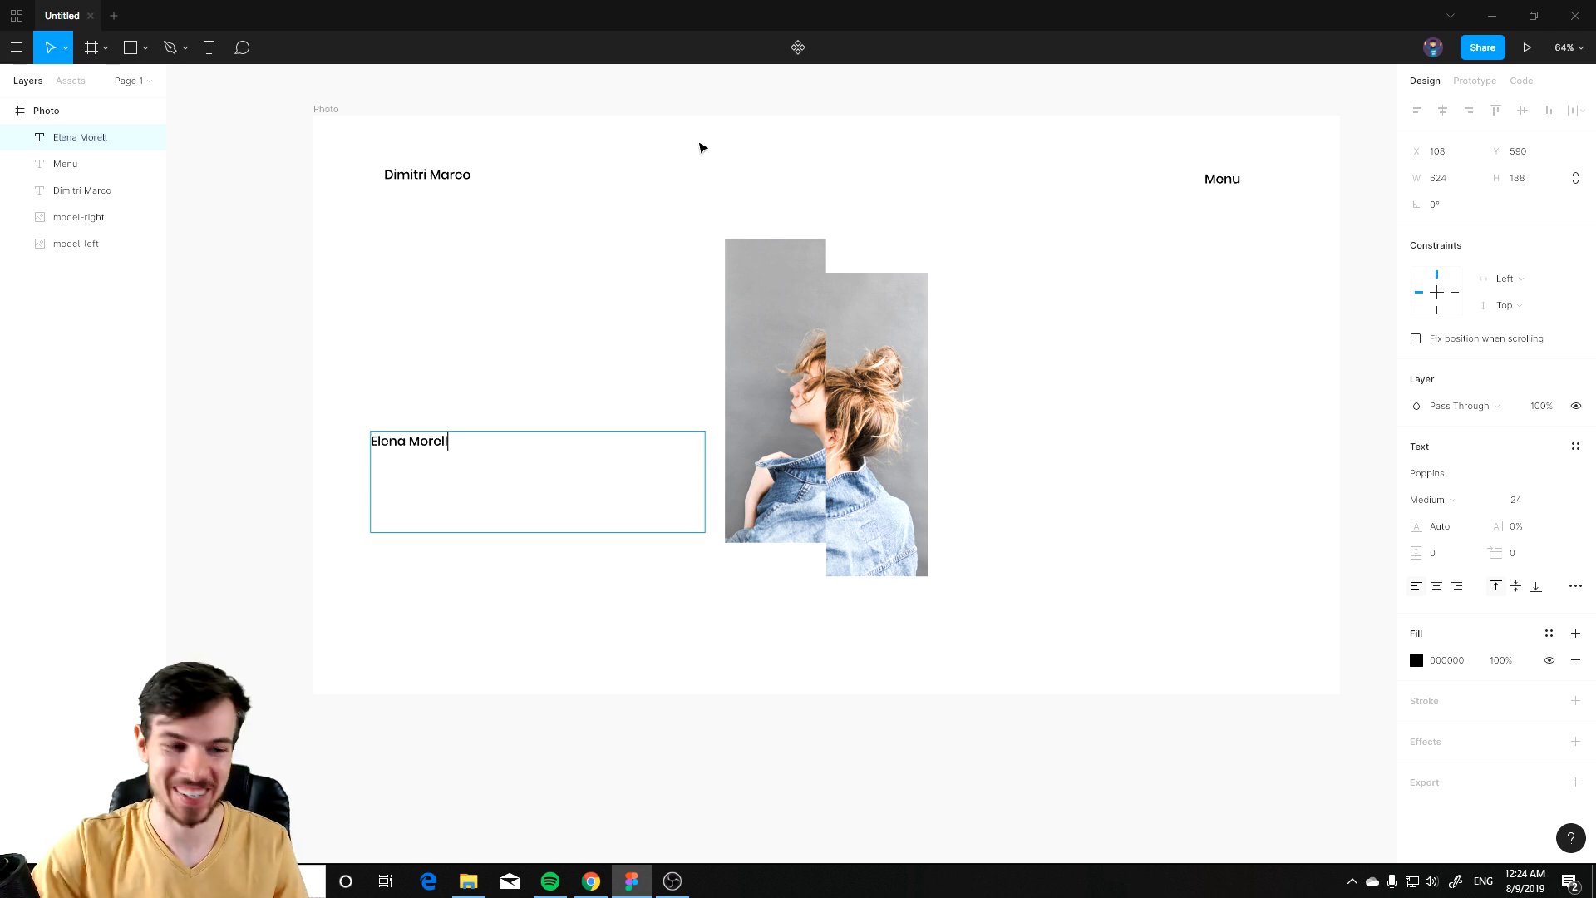
key("alt+Tab")
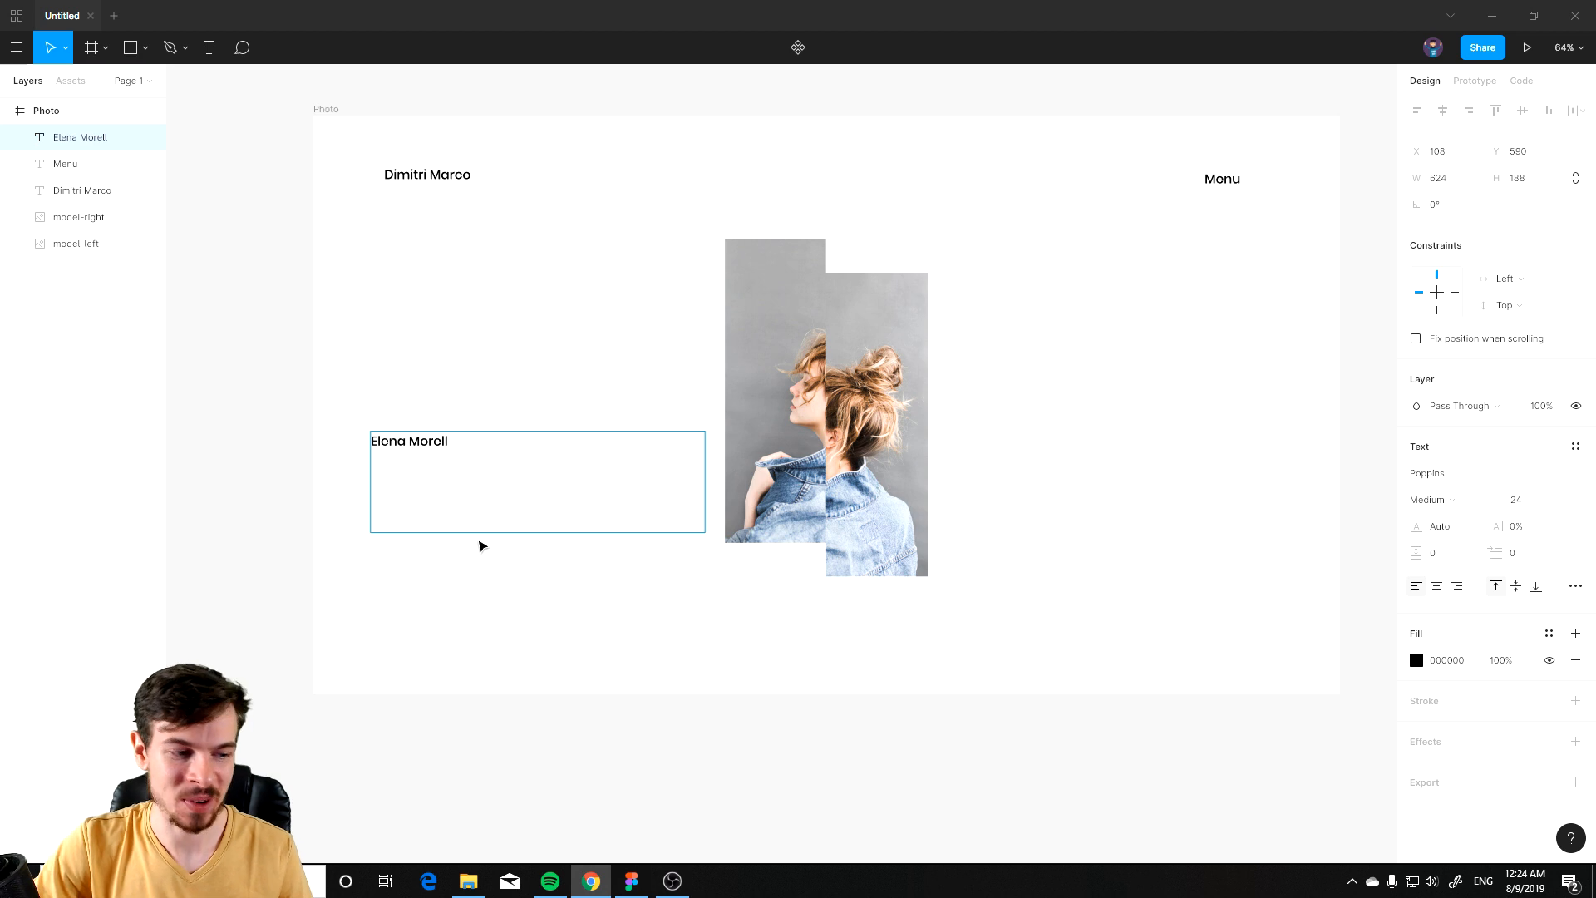
key("alt+Tab")
Step: Set Elena Morell's font size to 72 and move it slightly down and right
key("ctrl+a")
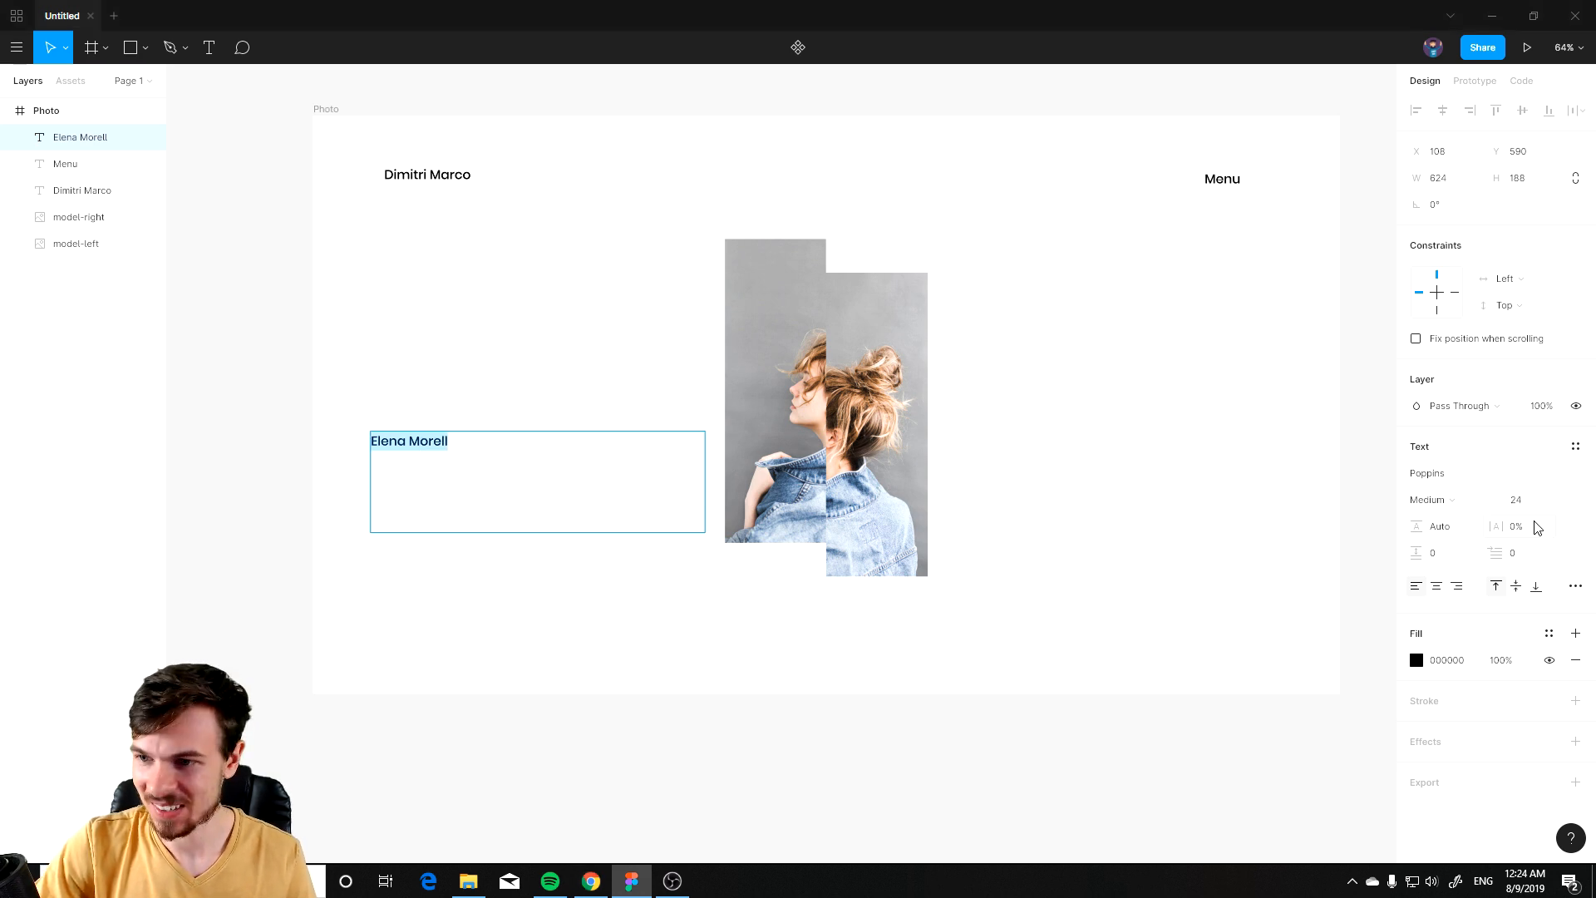
left_click(1556, 500)
left_click(1551, 558)
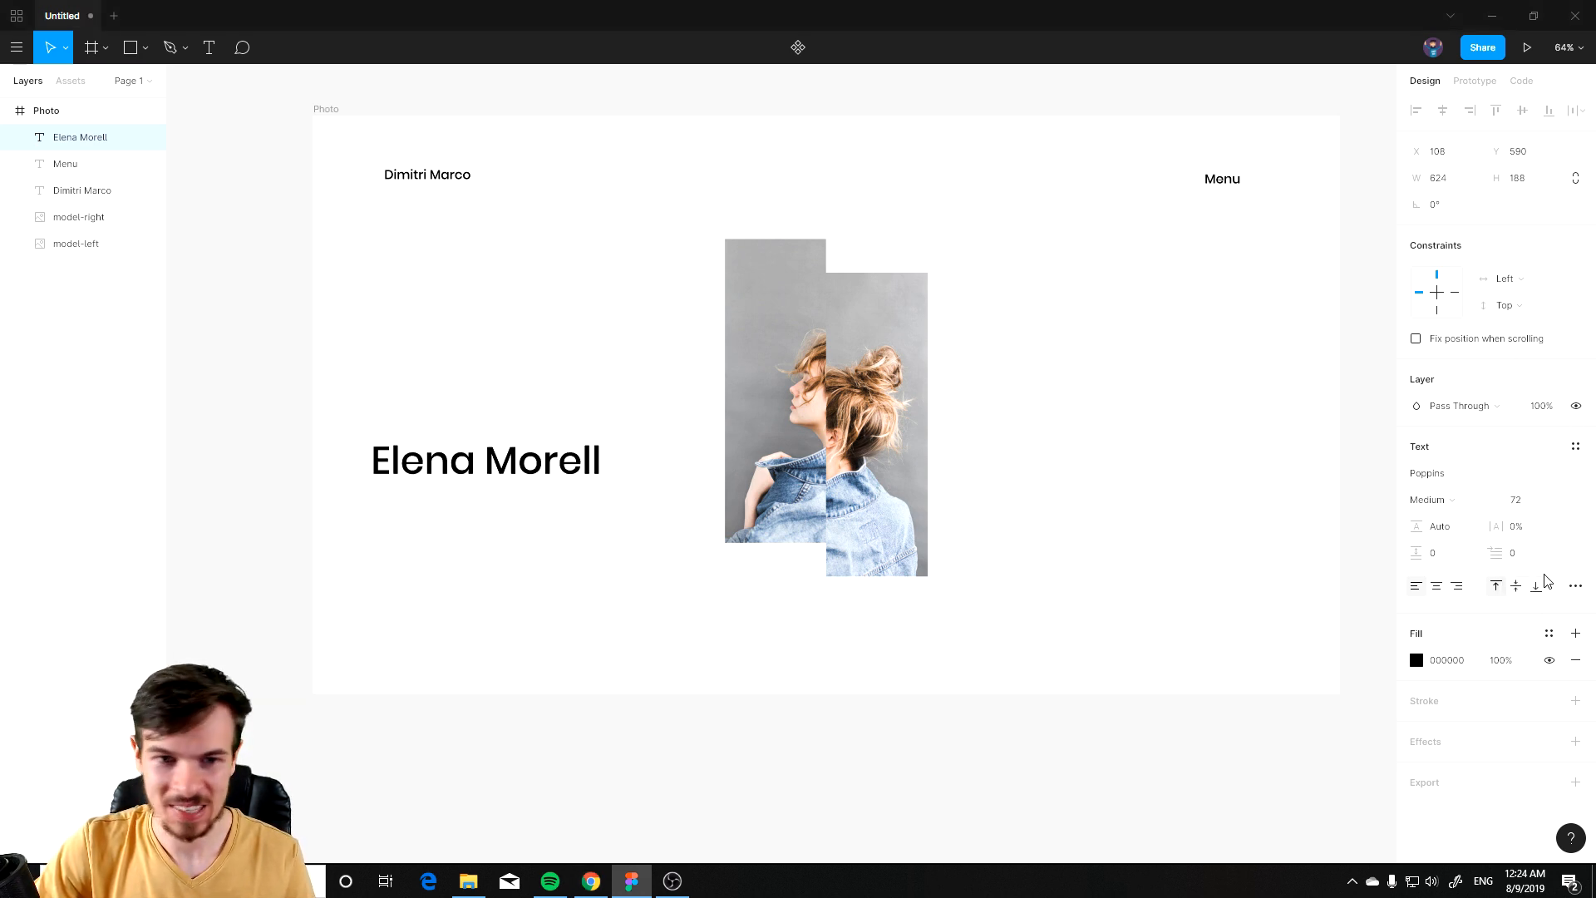
key("Escape")
key("Escape")
left_click_drag(472, 467, 484, 491)
left_click(591, 652)
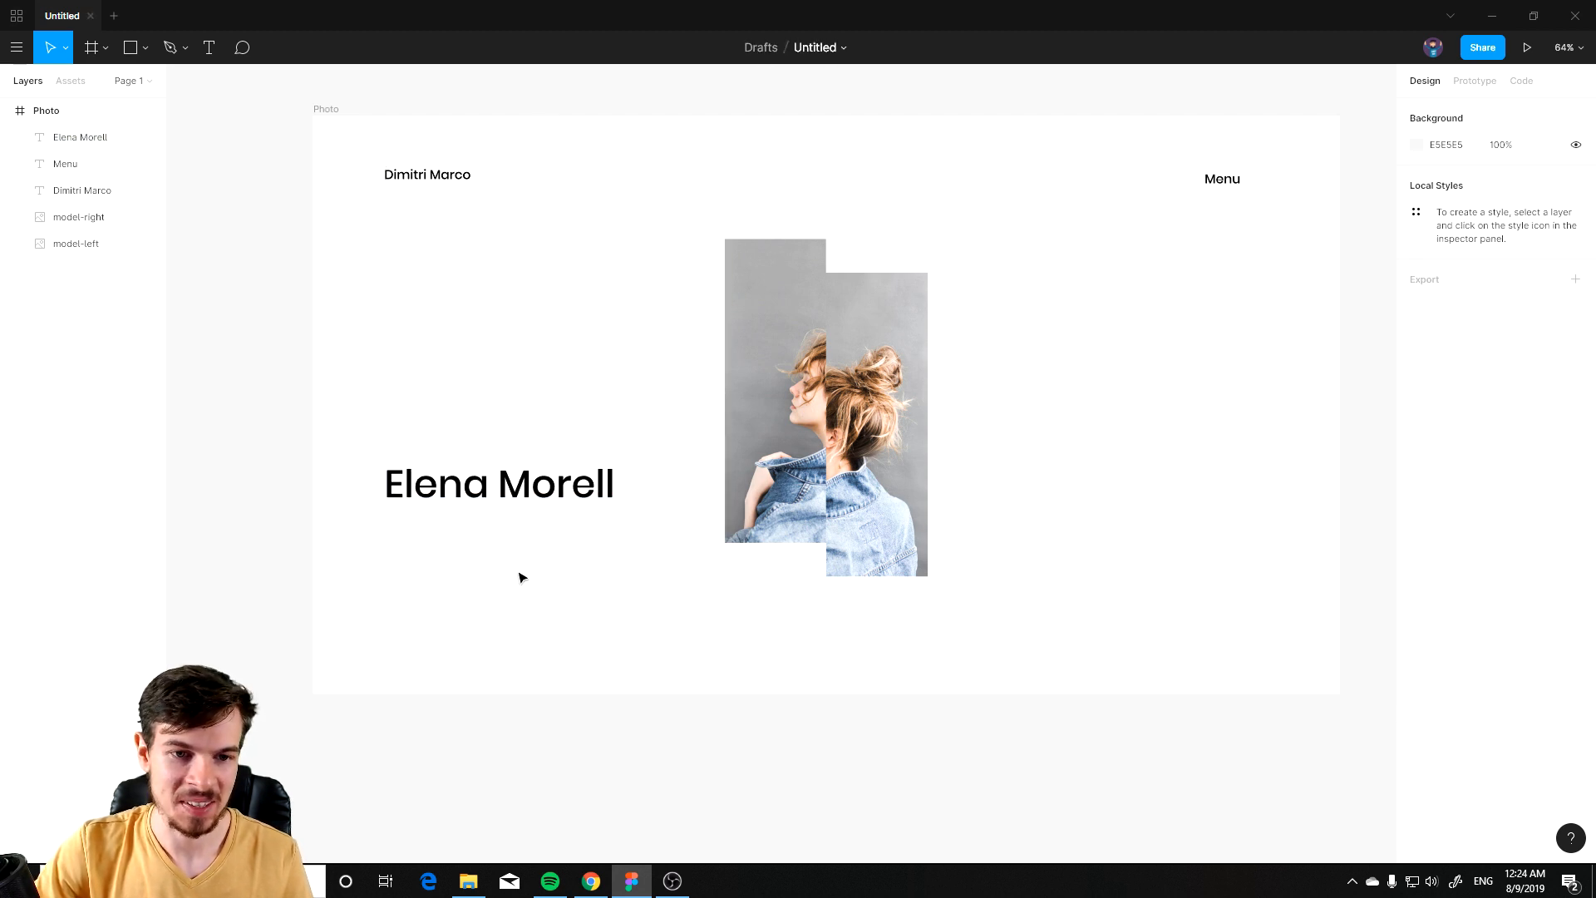
left_click(209, 47)
left_click_drag(388, 523, 676, 598)
type("Photog")
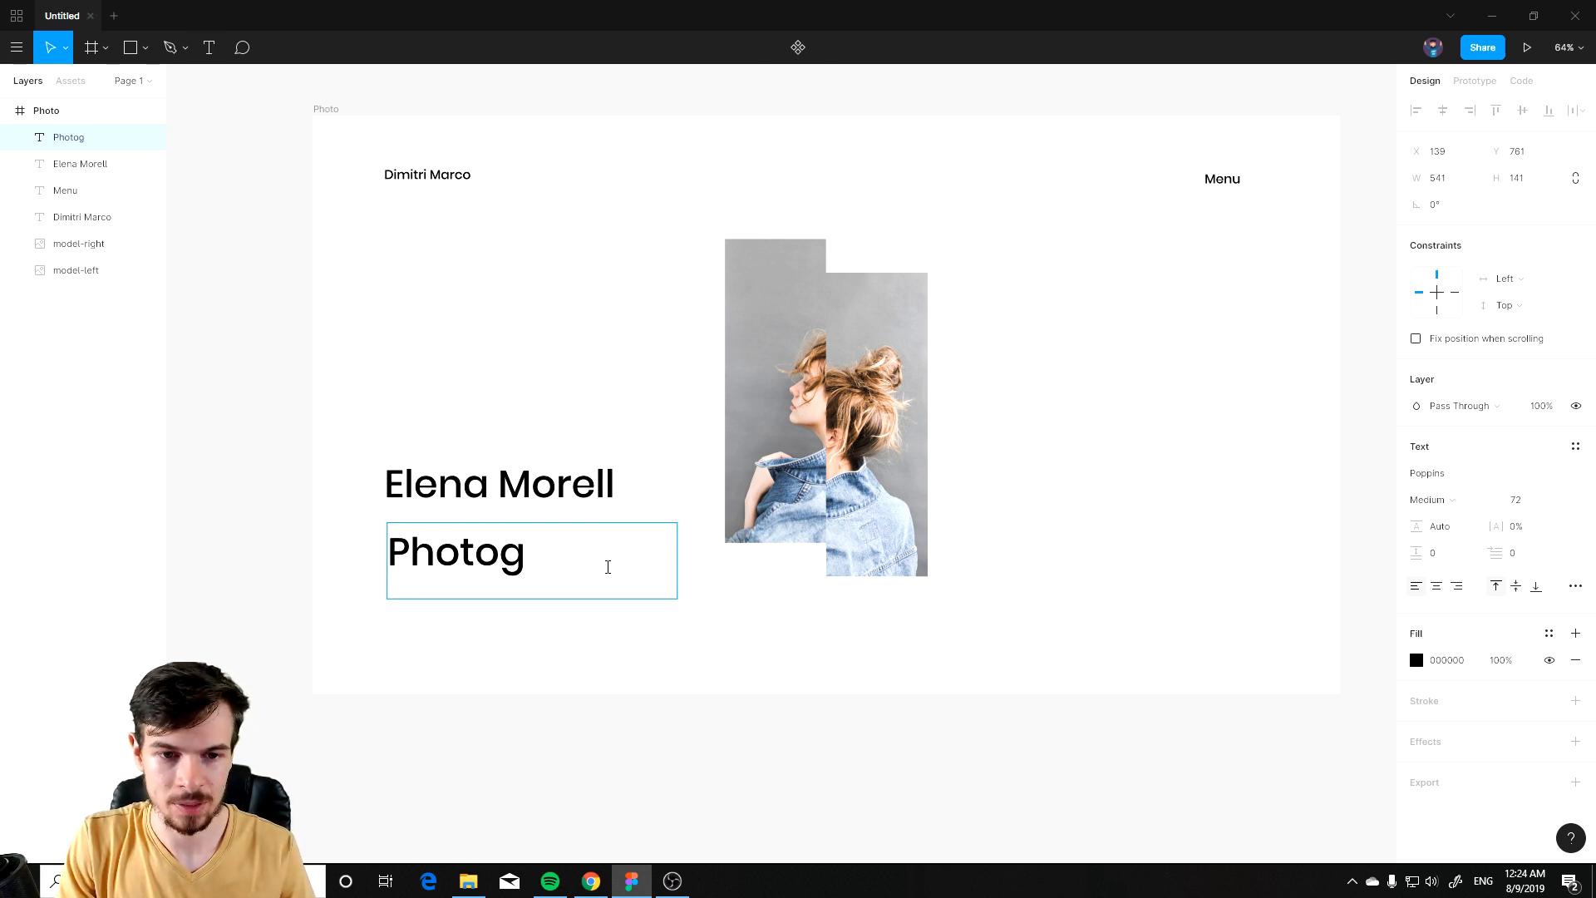
type("raphy")
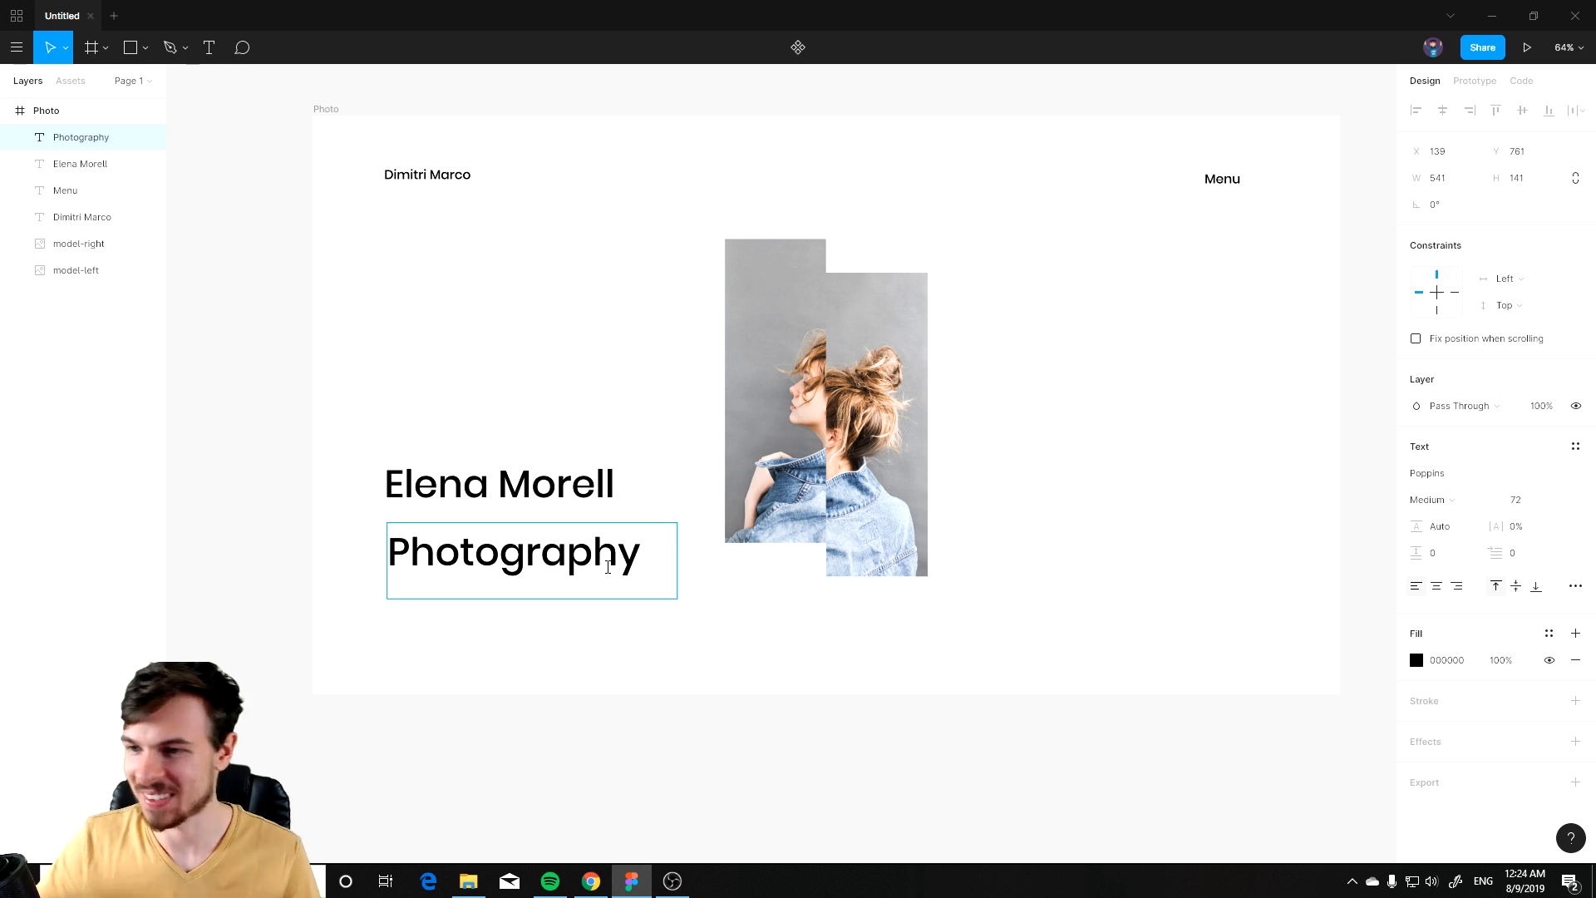
Step: Set the Photography text's font size to 48
double_click(608, 566)
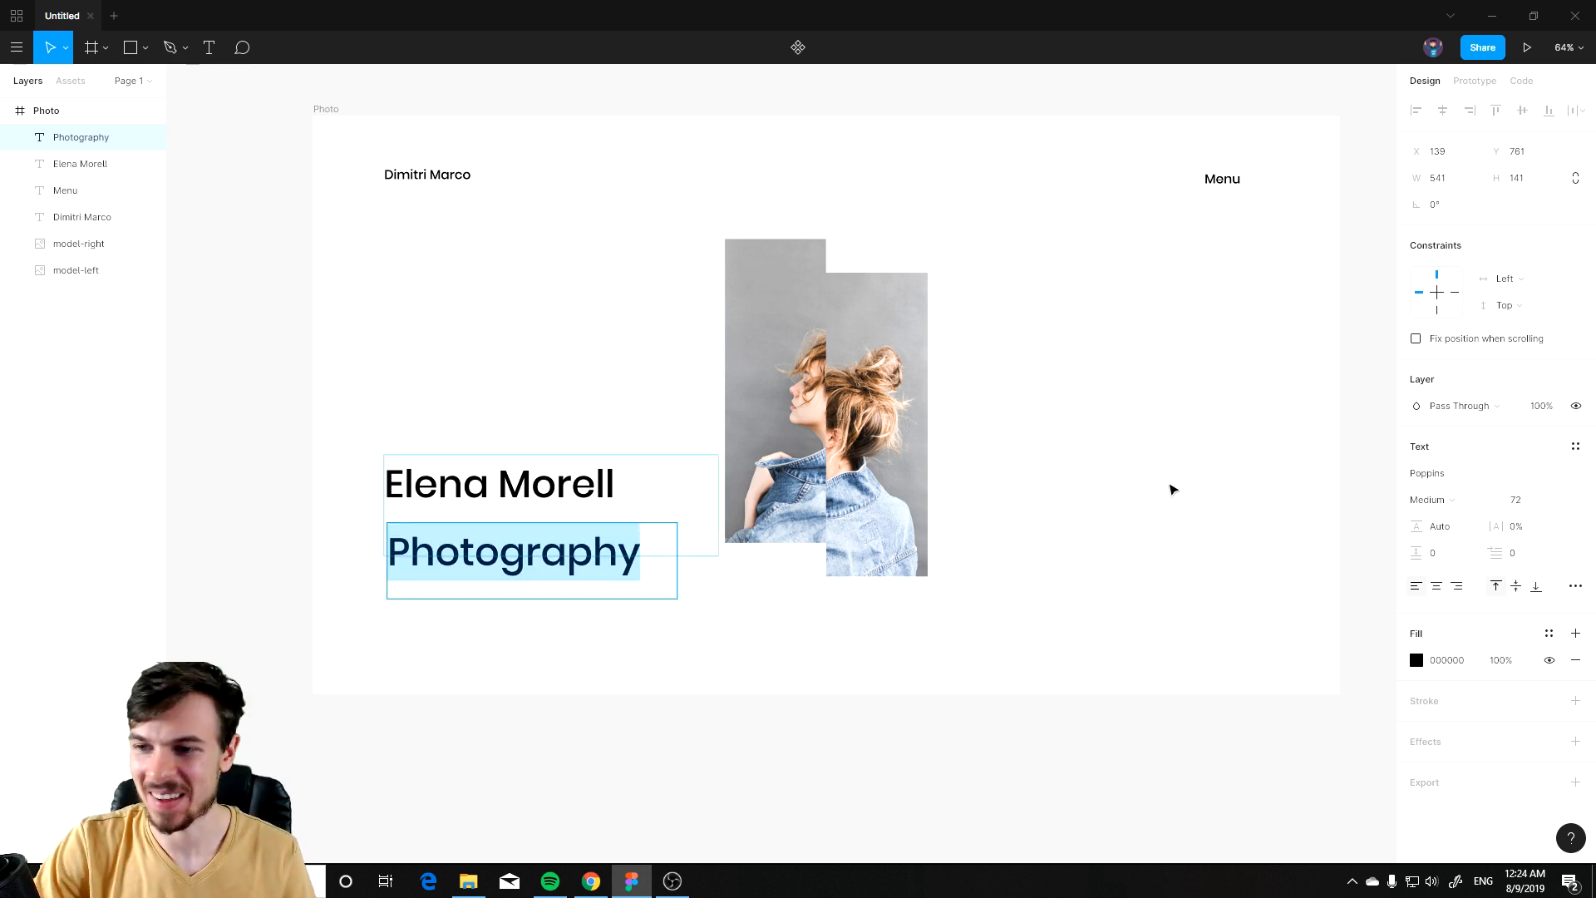
left_click(1559, 501)
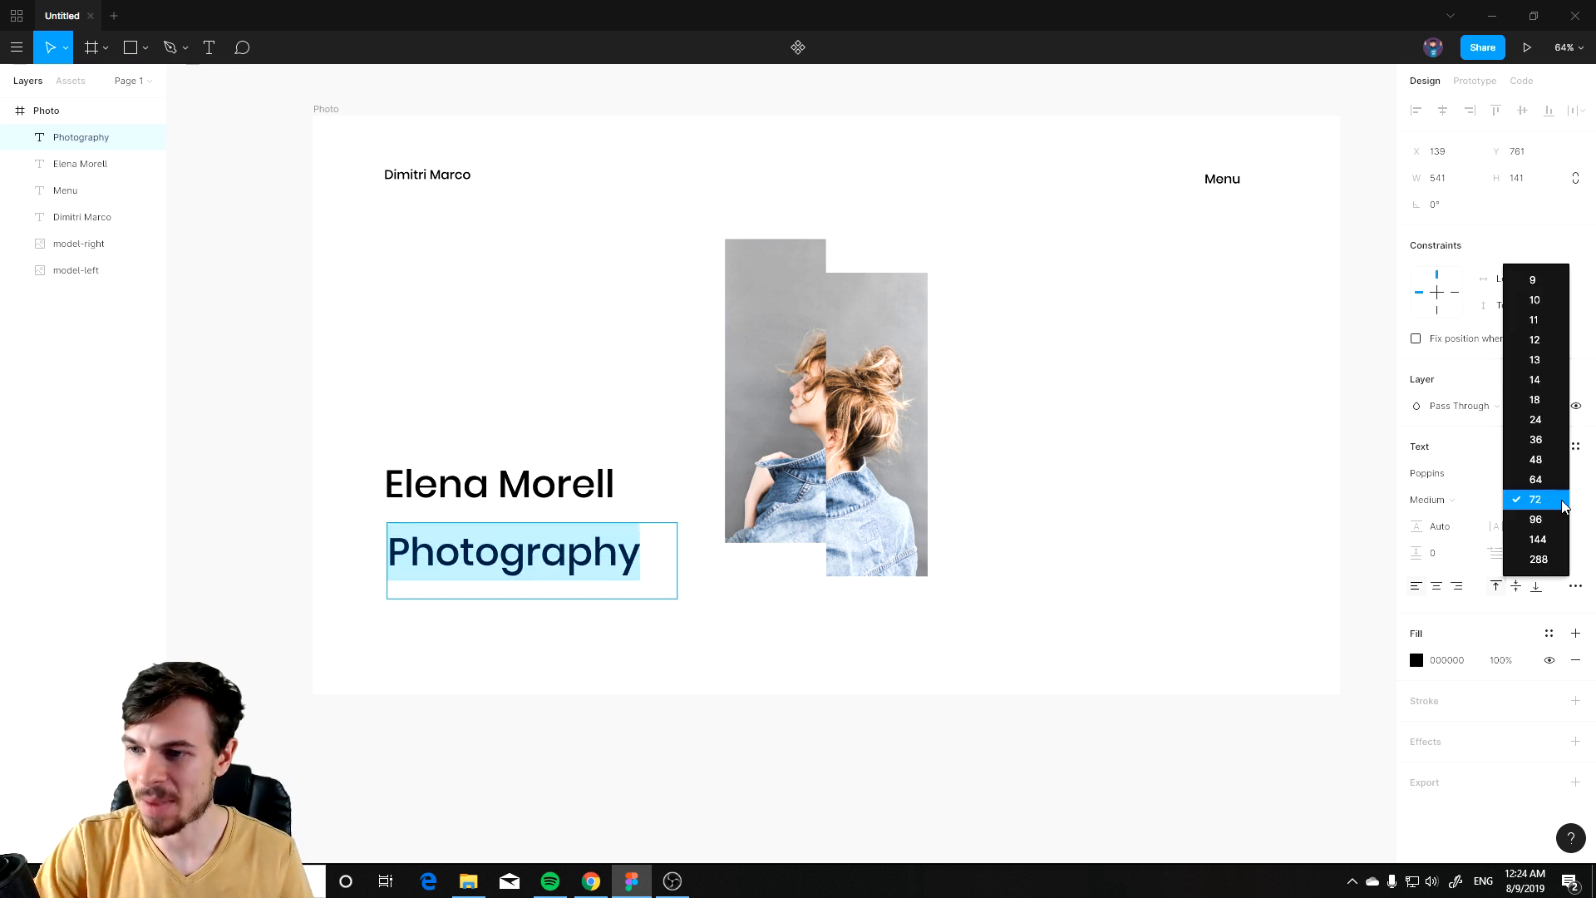
left_click(1543, 459)
key("Escape")
left_click(803, 661)
Step: Align the Photography text under Elena Morell and set its font weight to Regular
left_click(461, 549)
left_click_drag(463, 551, 470, 553)
left_click(550, 462)
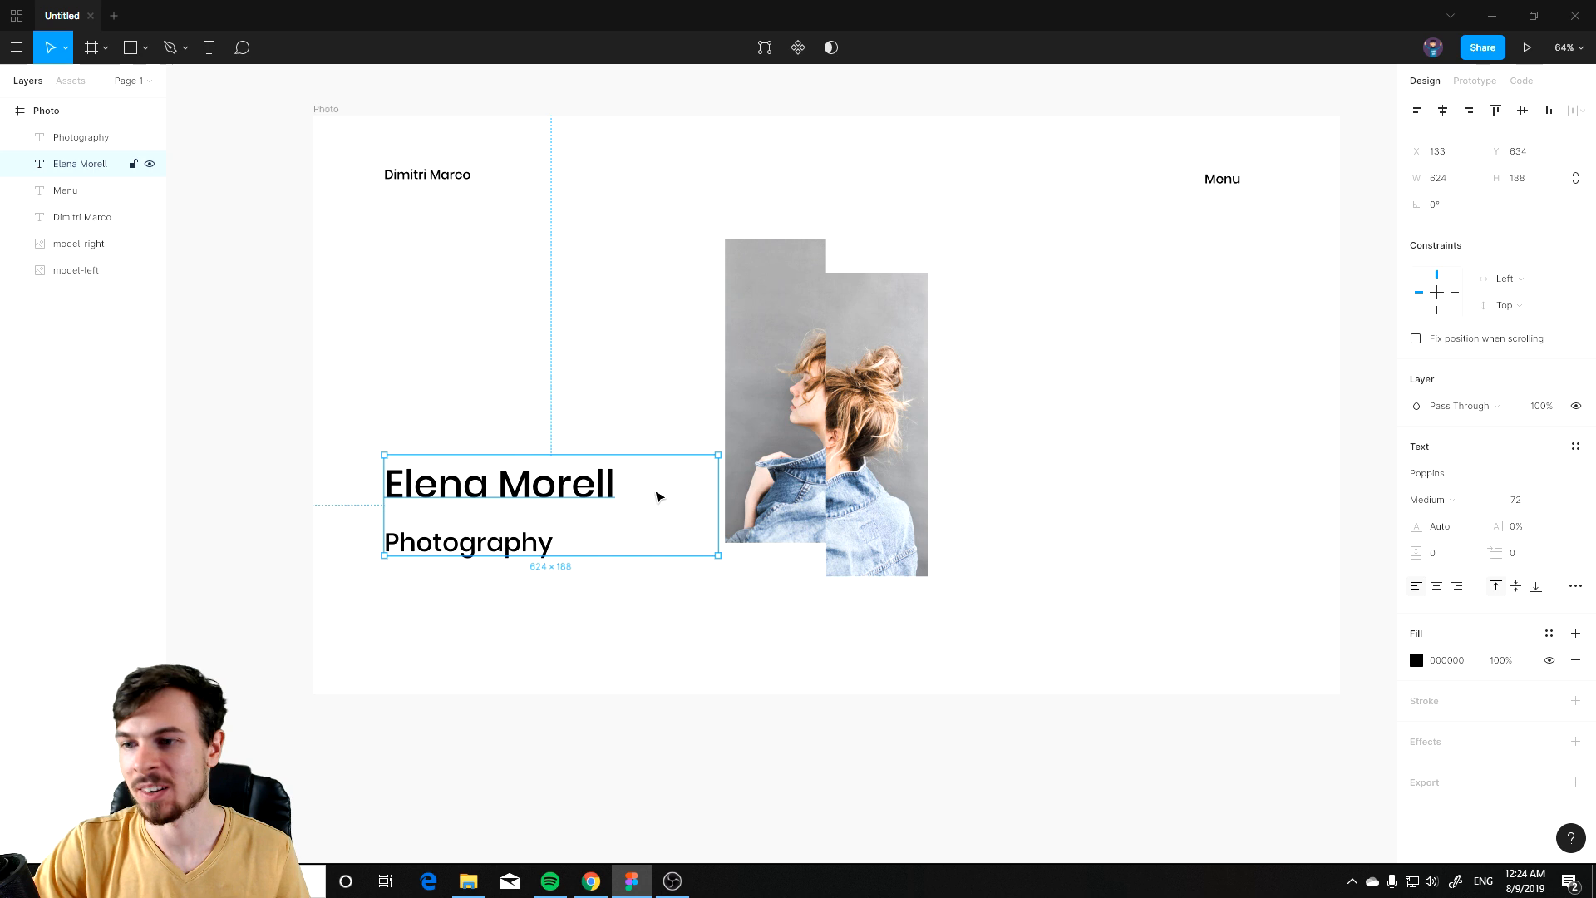
left_click(617, 599)
left_click(536, 494)
left_click(480, 554)
left_click(490, 601)
left_click(507, 512)
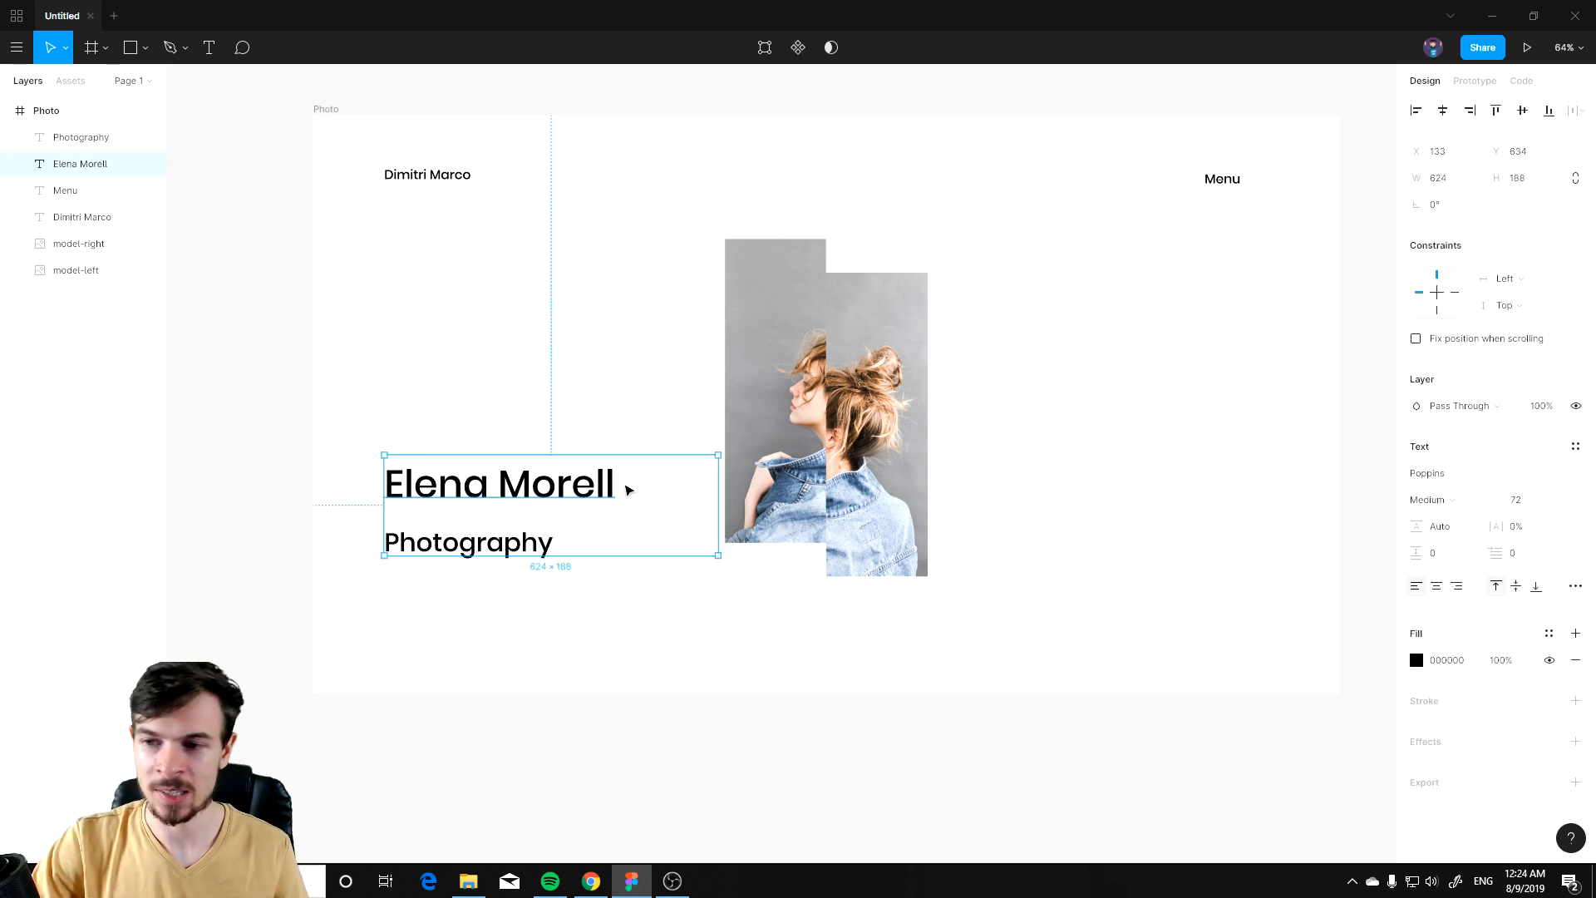
left_click(509, 542)
left_click(485, 501)
left_click(451, 549)
left_click(1450, 505)
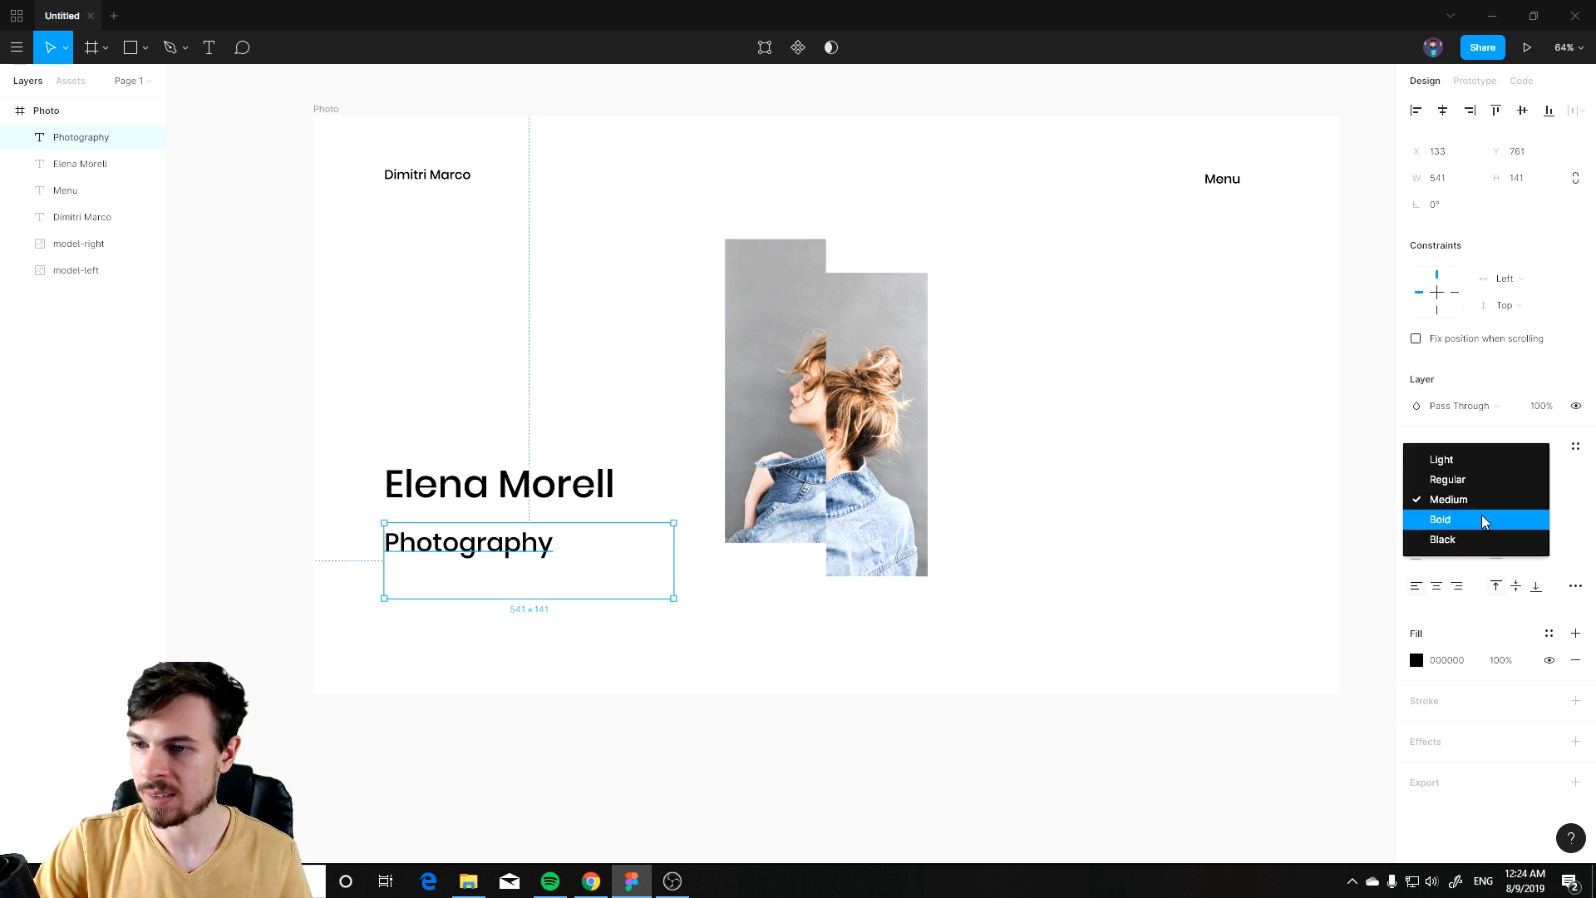
left_click(1457, 479)
left_click(1080, 602)
Step: Nudge the Elena Morell heading into position above the Photography text
scroll(449, 548, "up", 5)
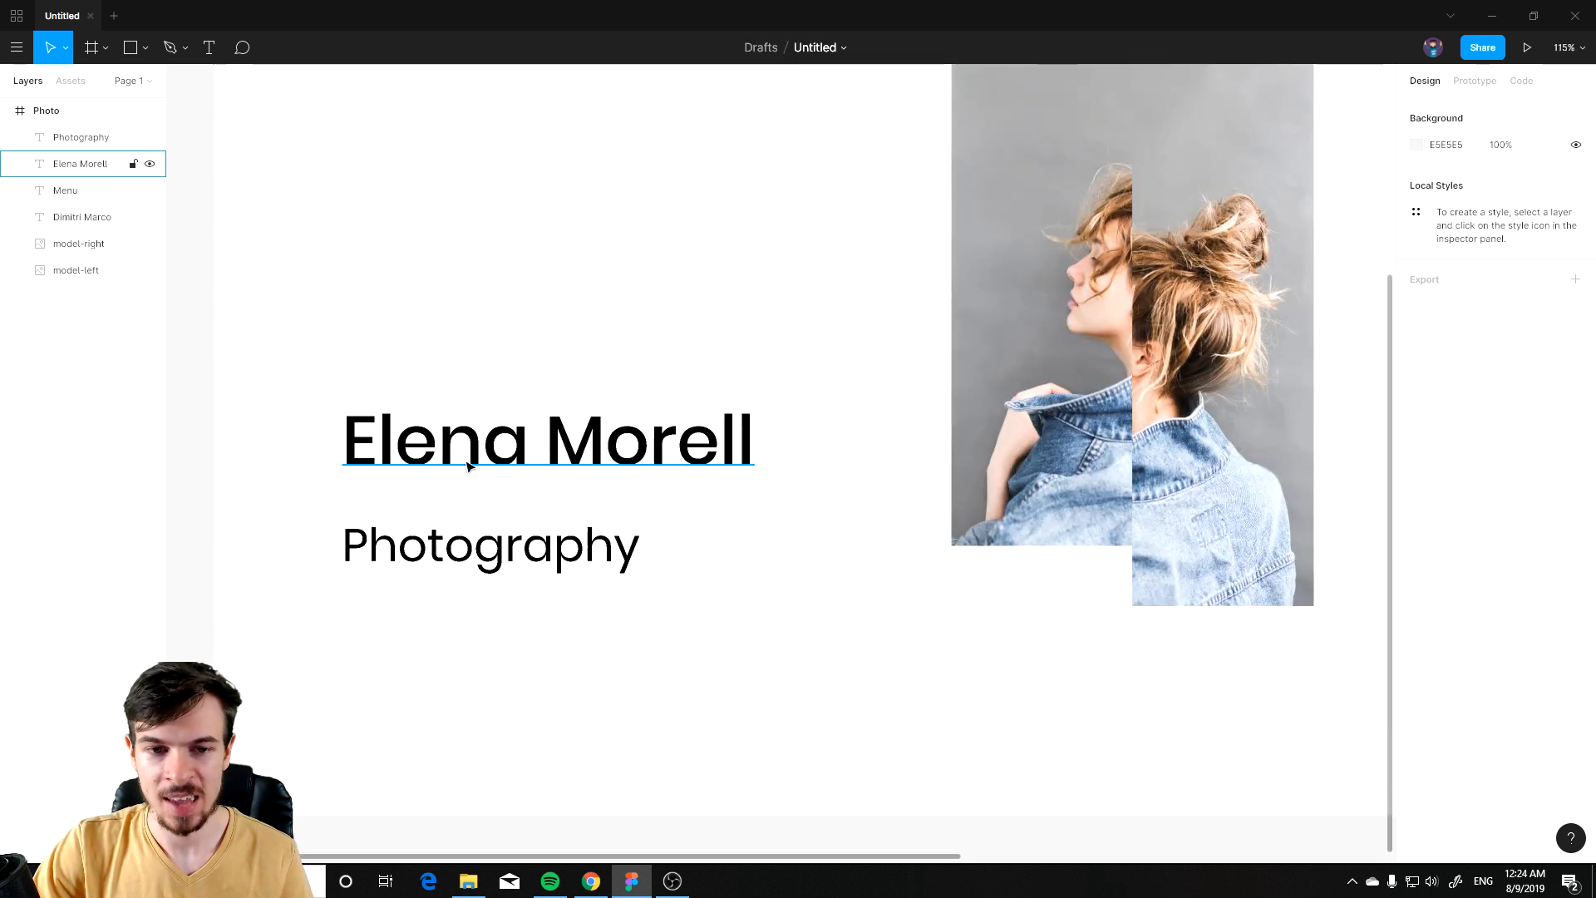
scroll(563, 659, "down", 4)
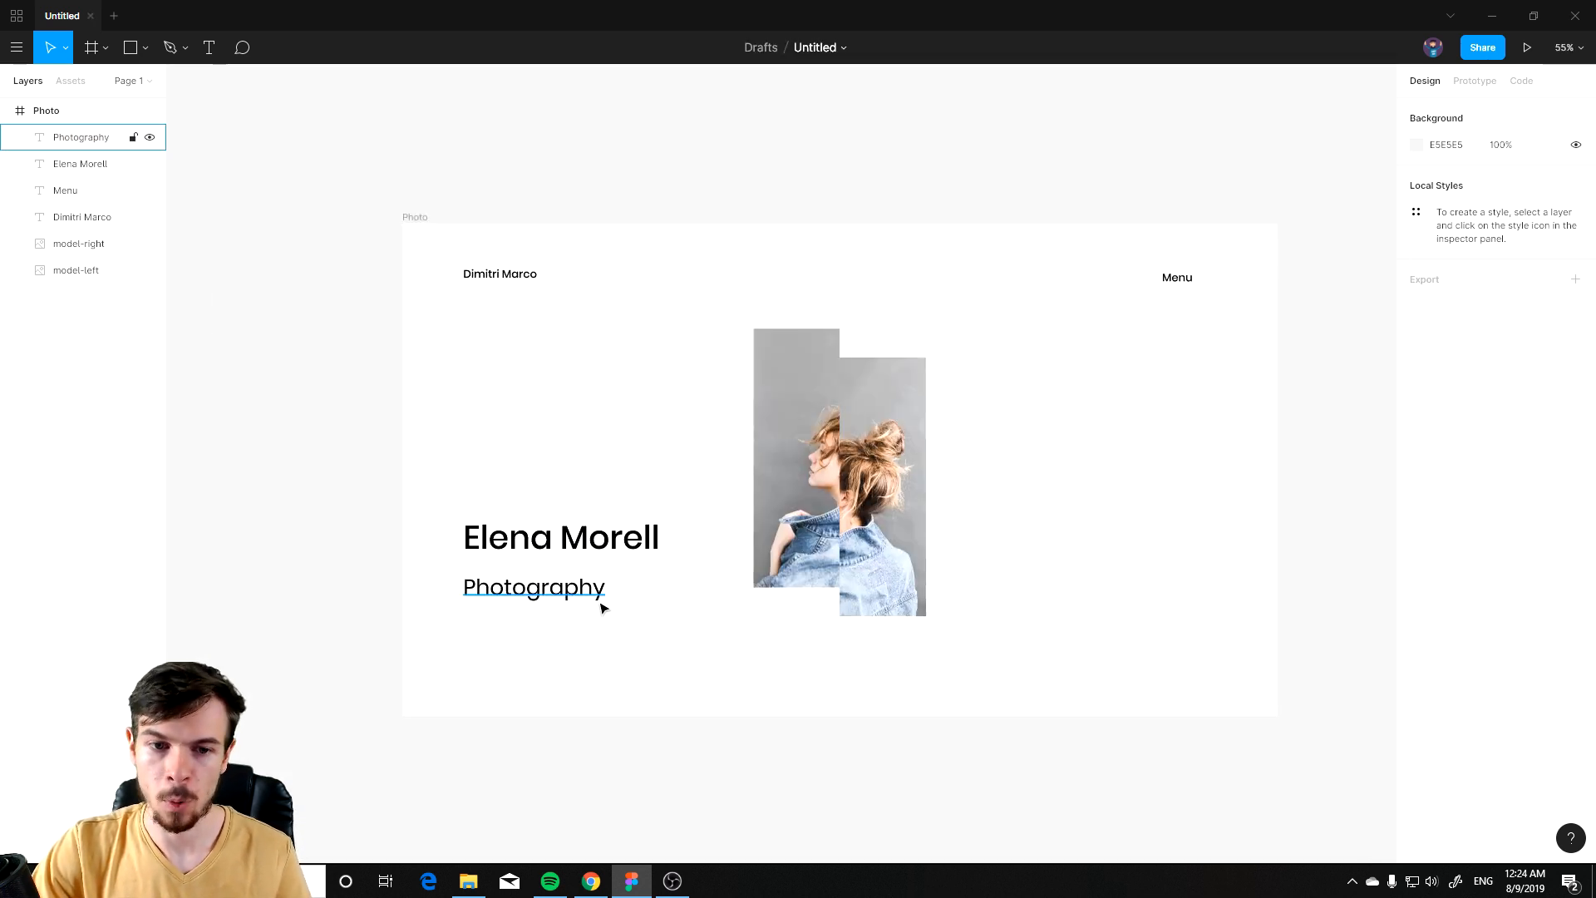
scroll(603, 606, "up", 1)
left_click(536, 523)
left_click(530, 578, "shift")
left_click_drag(549, 539, 554, 566)
left_click(636, 710)
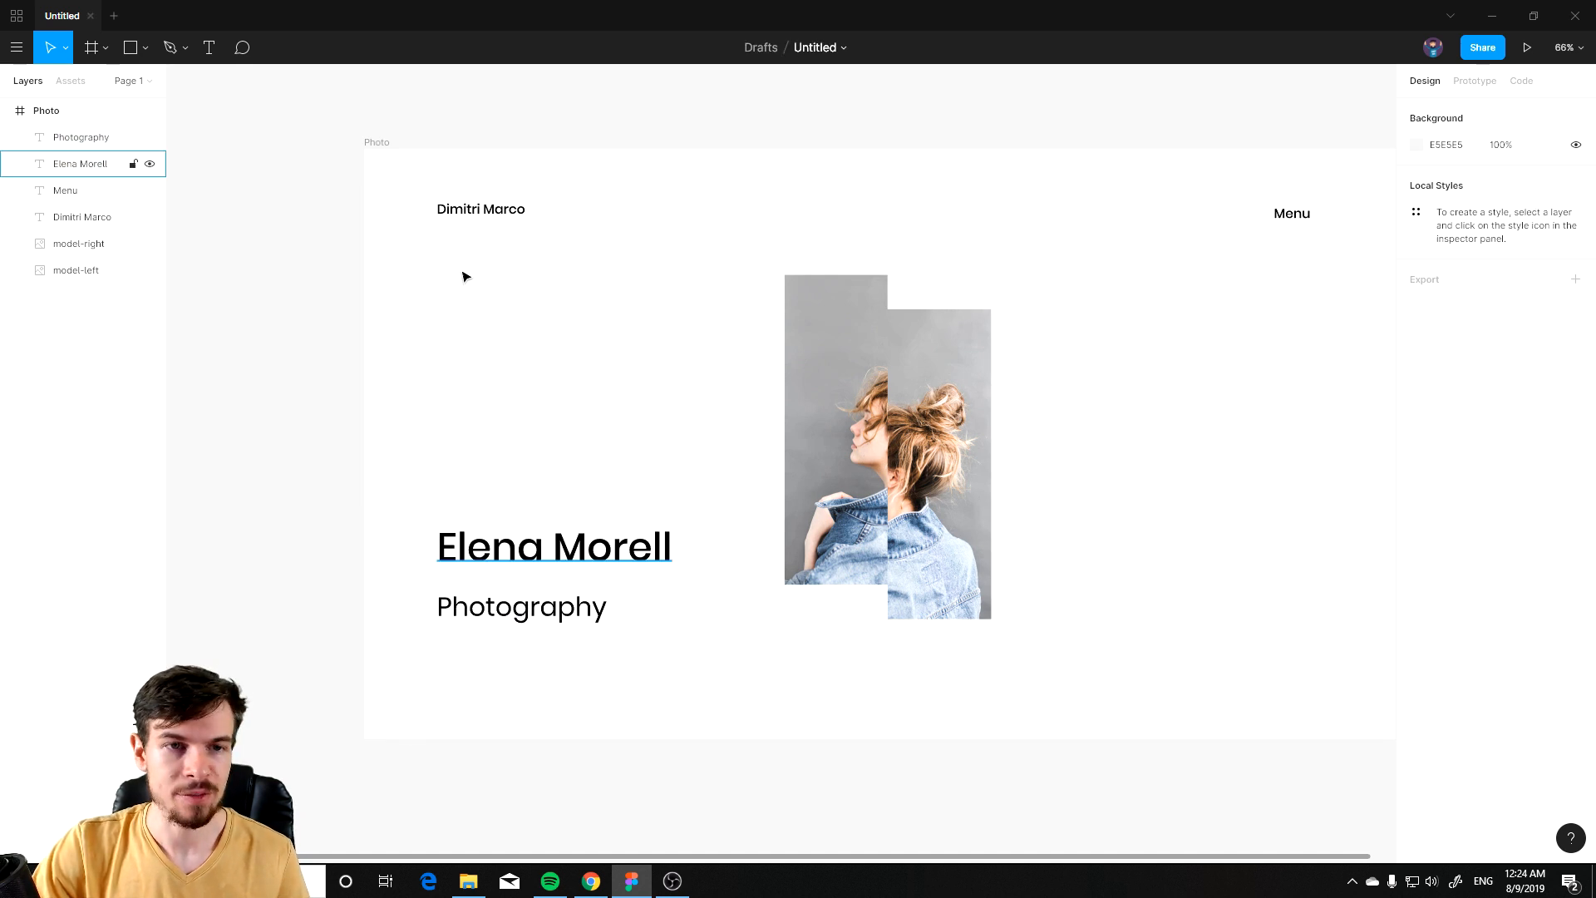
Step: Add a text box below Photography reading 23/06/2018
left_click(209, 47)
left_click_drag(434, 658, 647, 700)
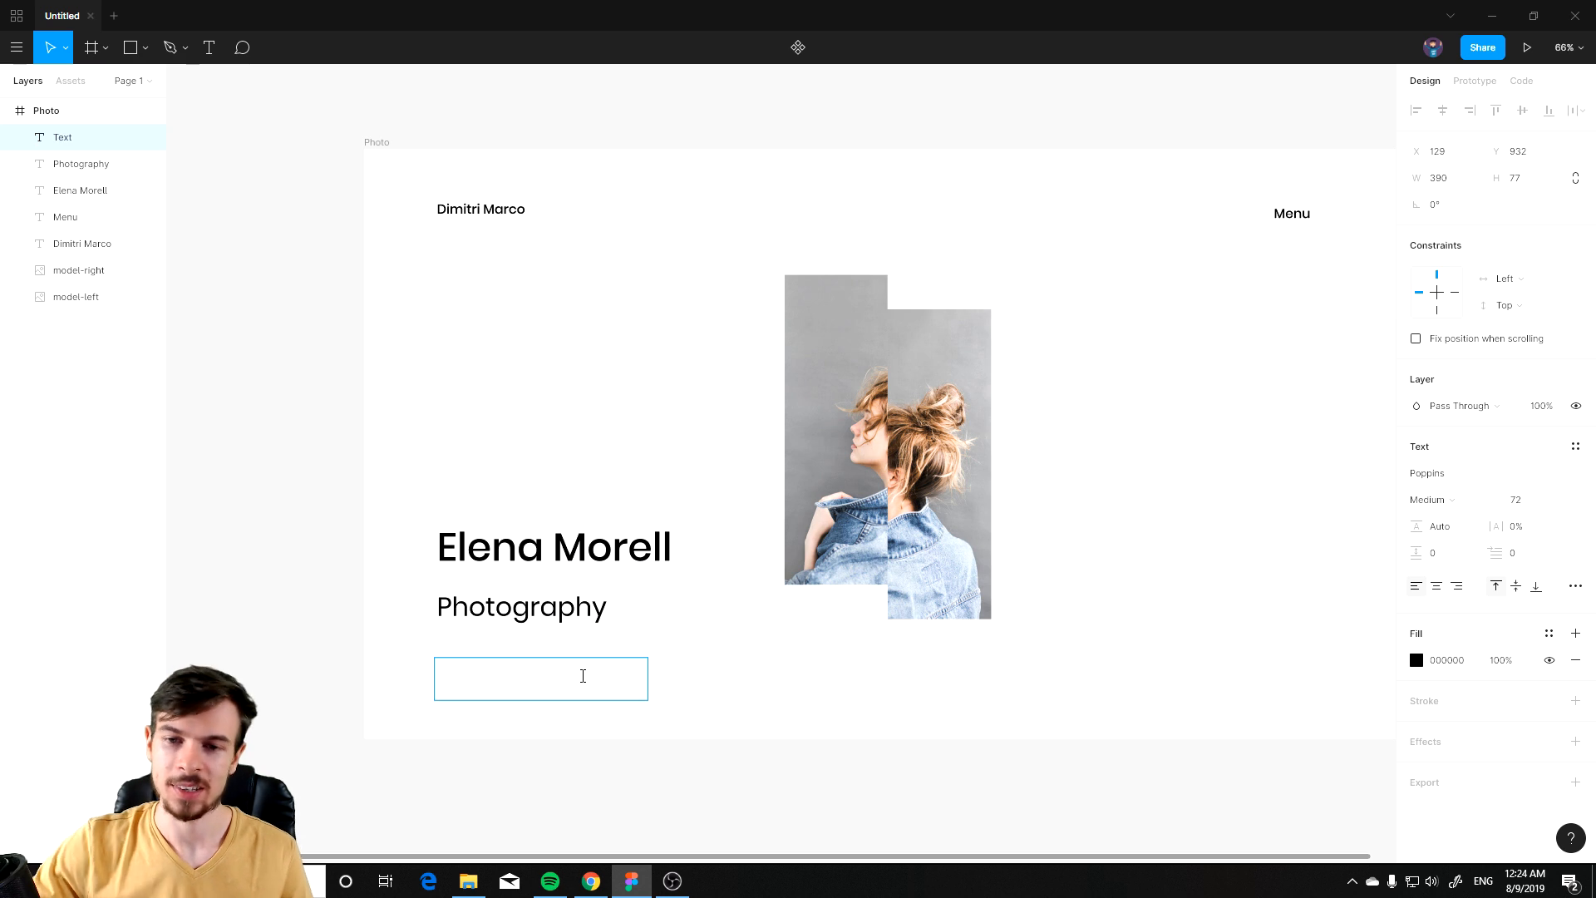
type("23/06/2018")
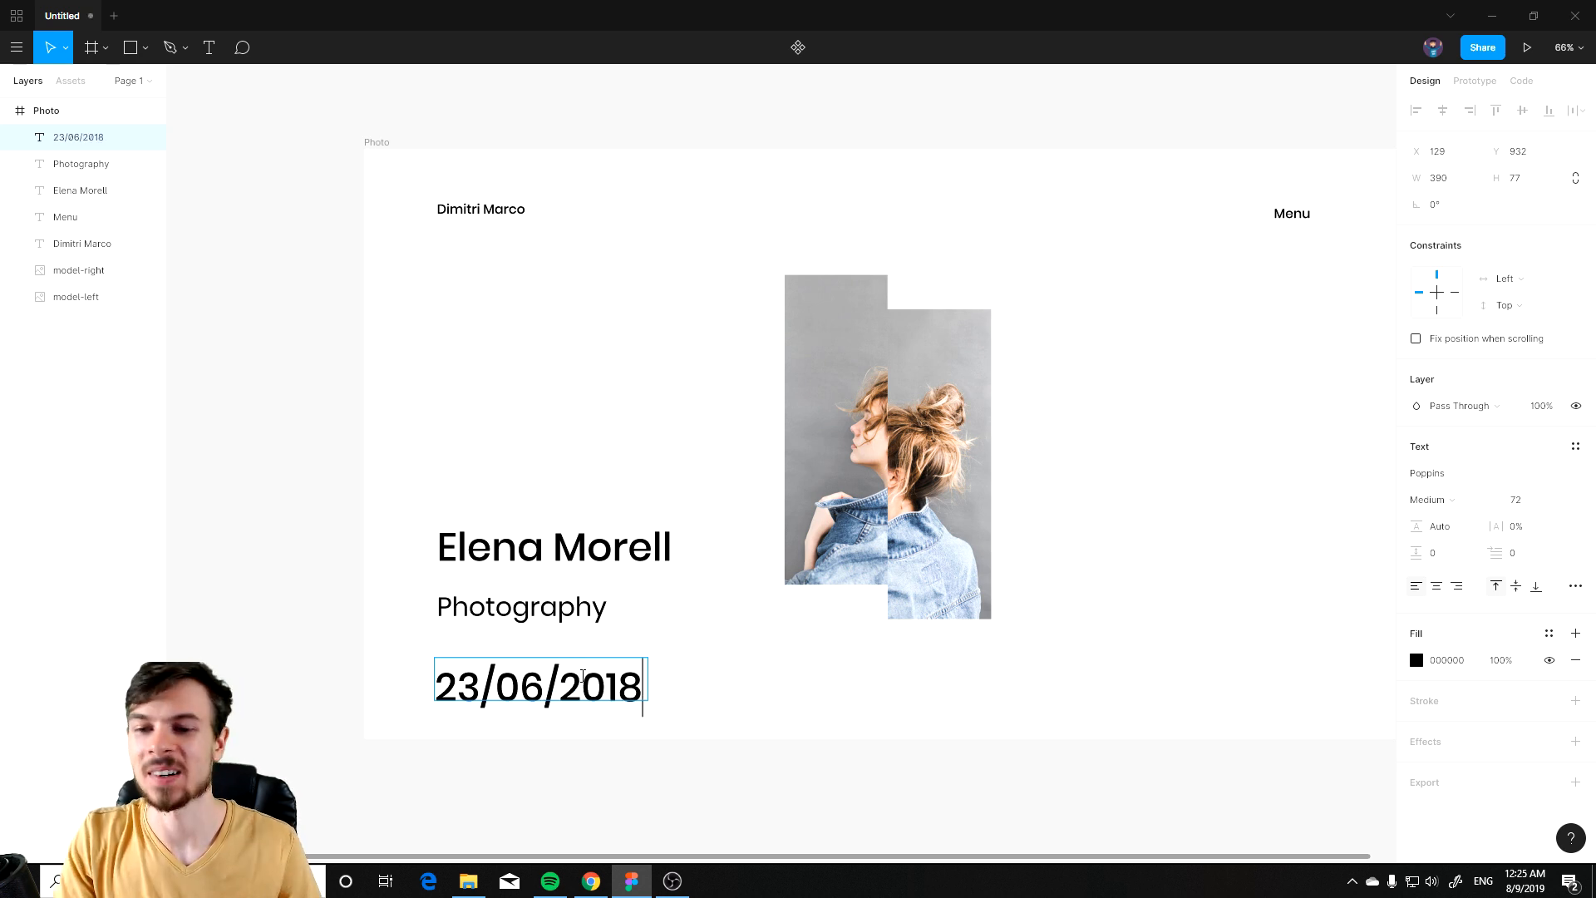
Step: Set the date text's font size to 24 and move it slightly down and right
key("ctrl+a")
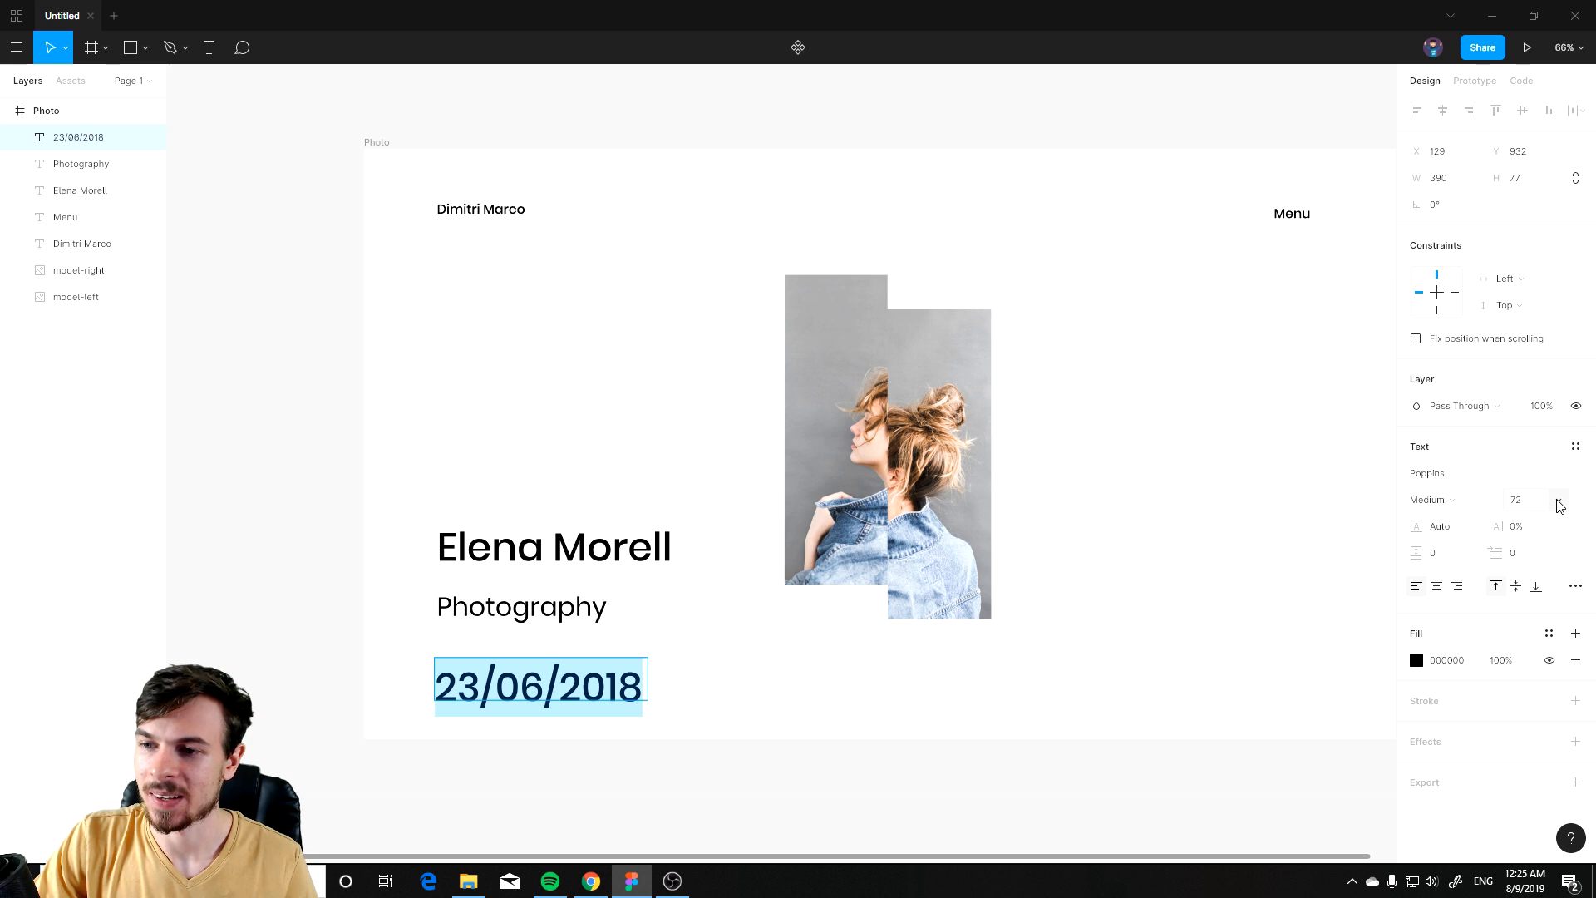
left_click(1556, 504)
left_click(1544, 422)
key("Escape")
scroll(544, 738, "up", 5)
left_click_drag(438, 652, 459, 665)
left_click(926, 694)
scroll(934, 406, "down", 5)
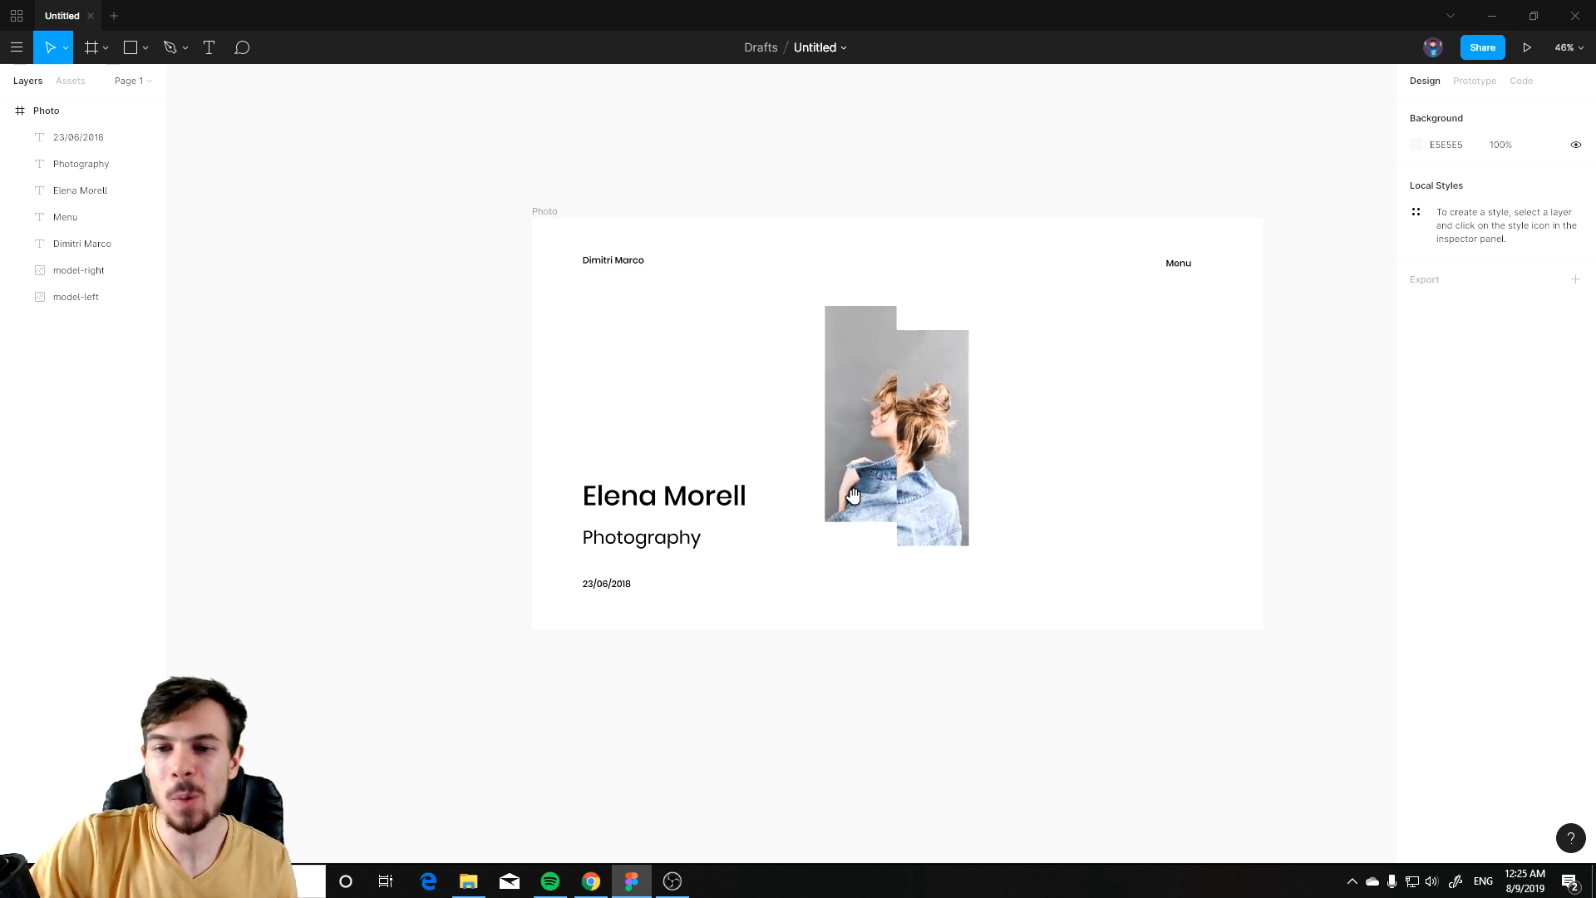
Step: Add a layout grid to the Photo frame and change it to 12 columns
scroll(723, 412, "up", 1)
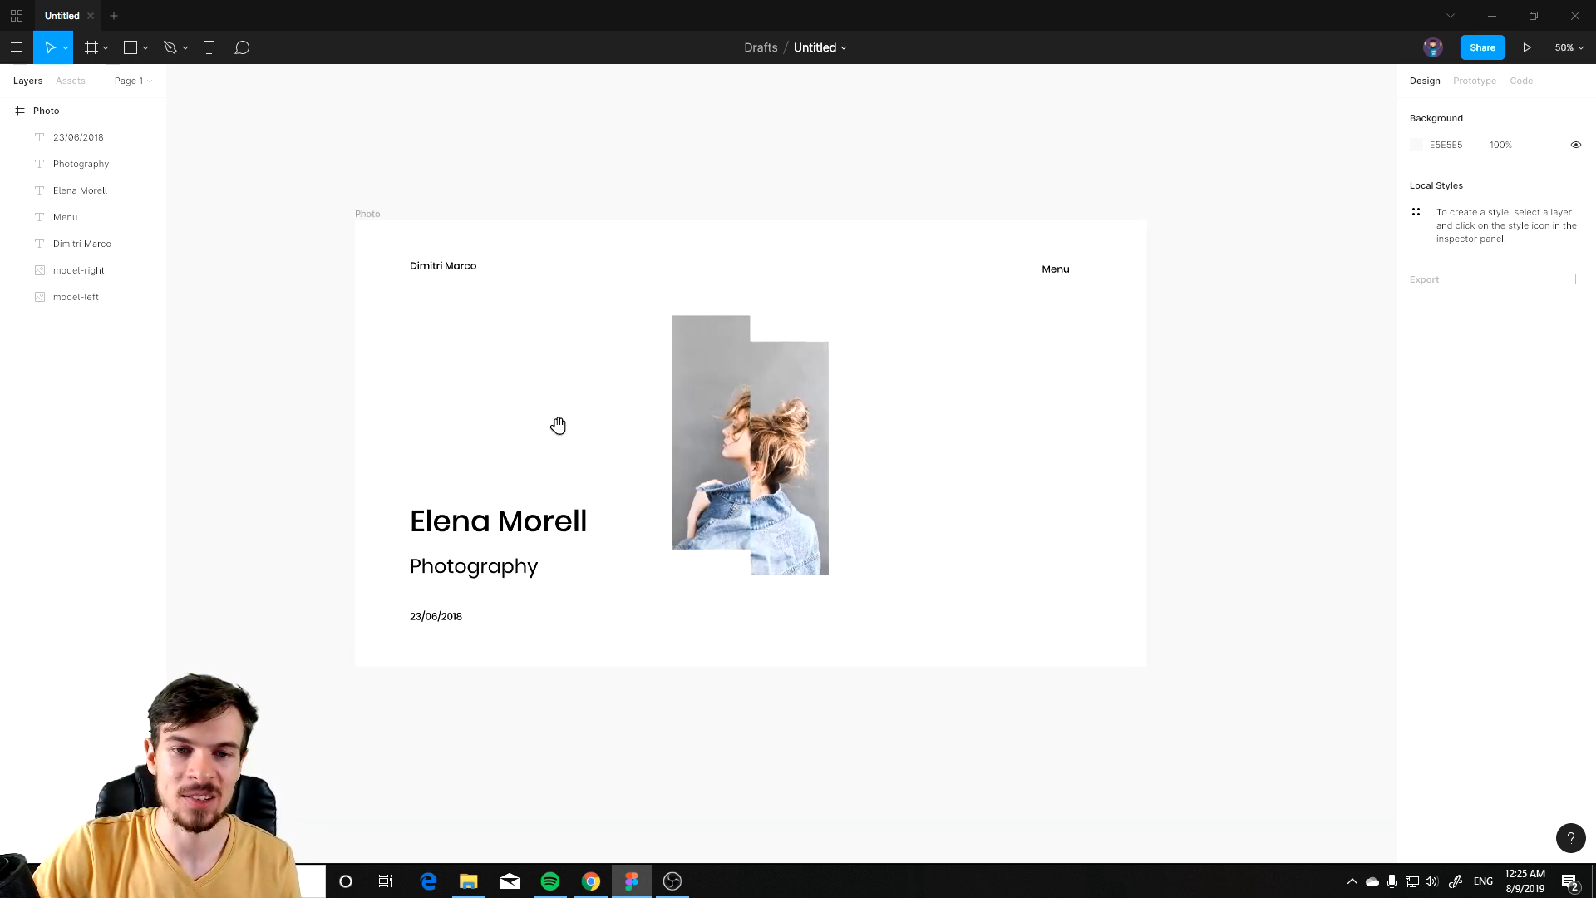
scroll(498, 316, "up", 1)
scroll(498, 315, "left", 2)
left_click(143, 113)
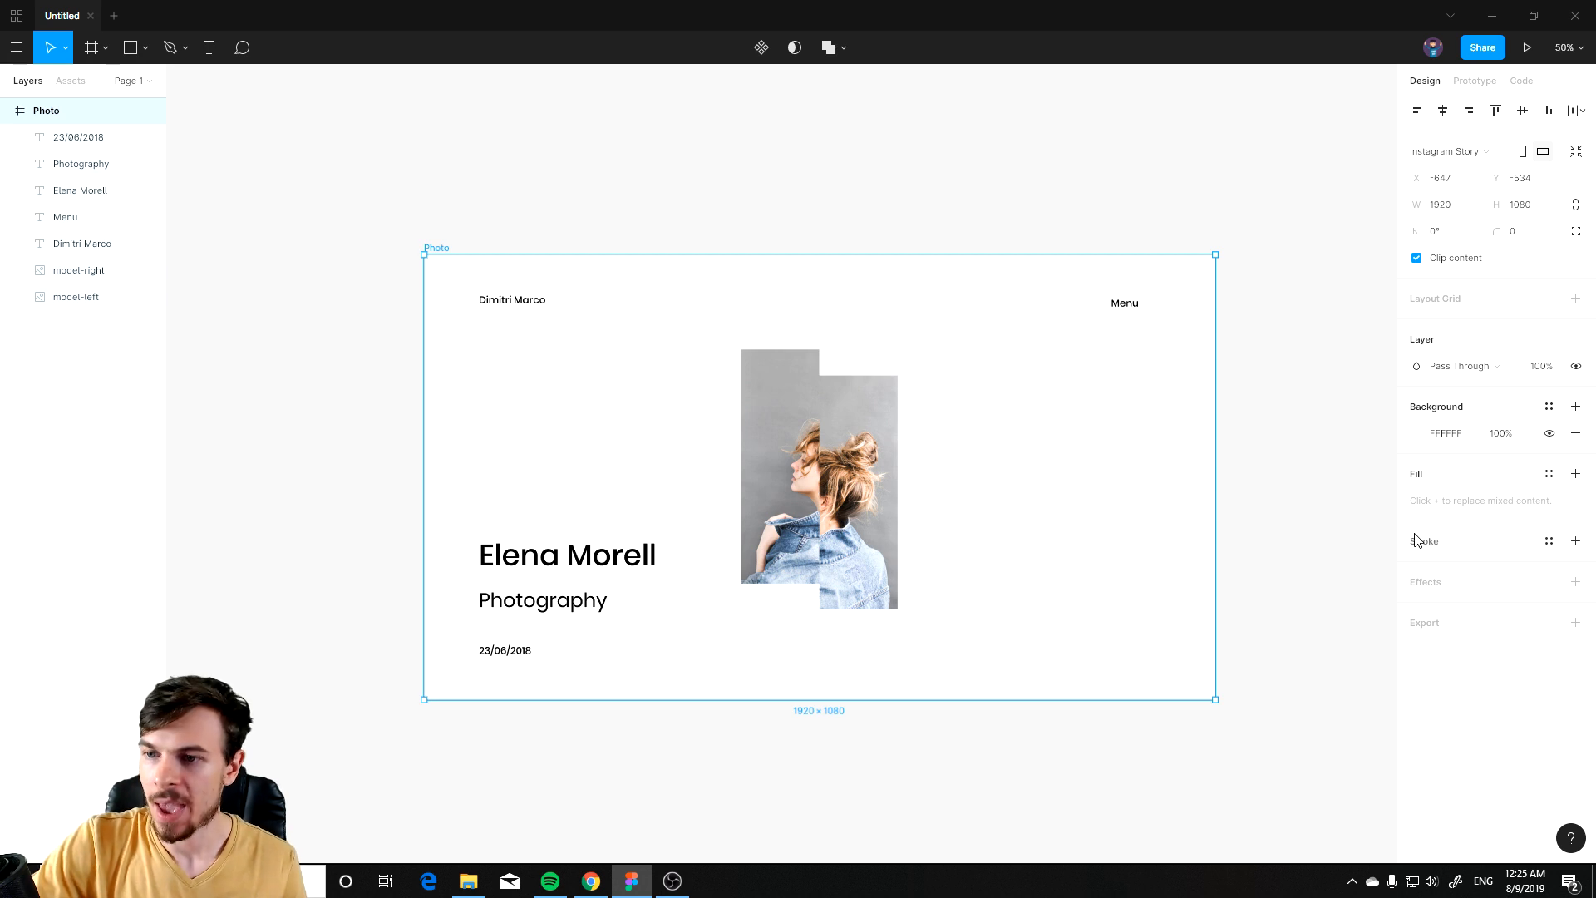
left_click(1575, 299)
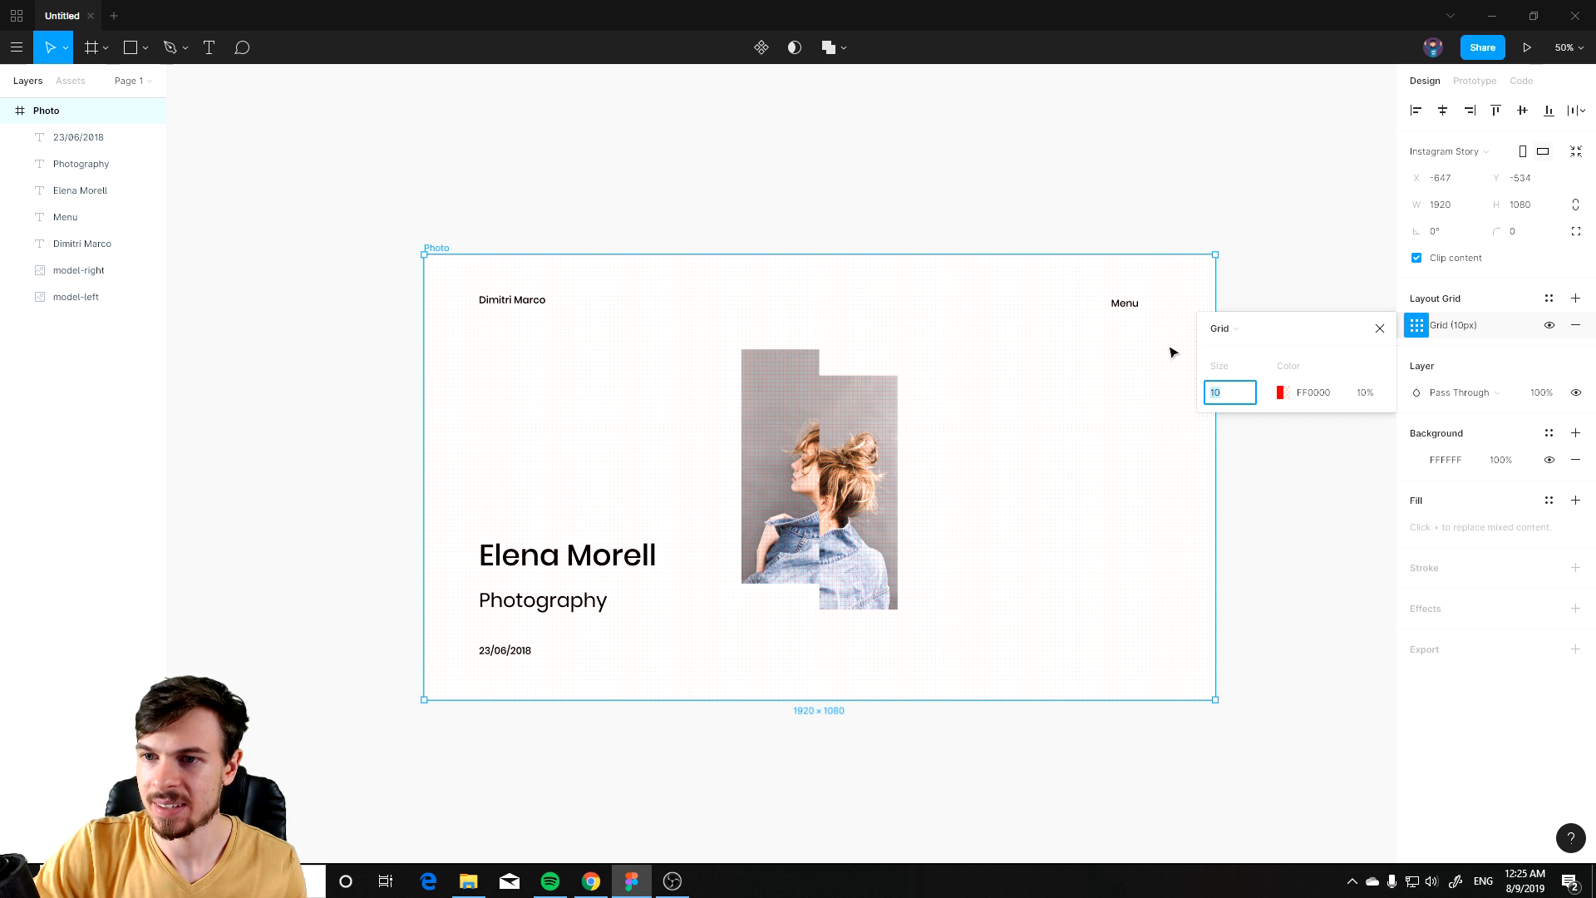
left_click(1222, 329)
left_click(1262, 349)
left_click(1226, 392)
type("12")
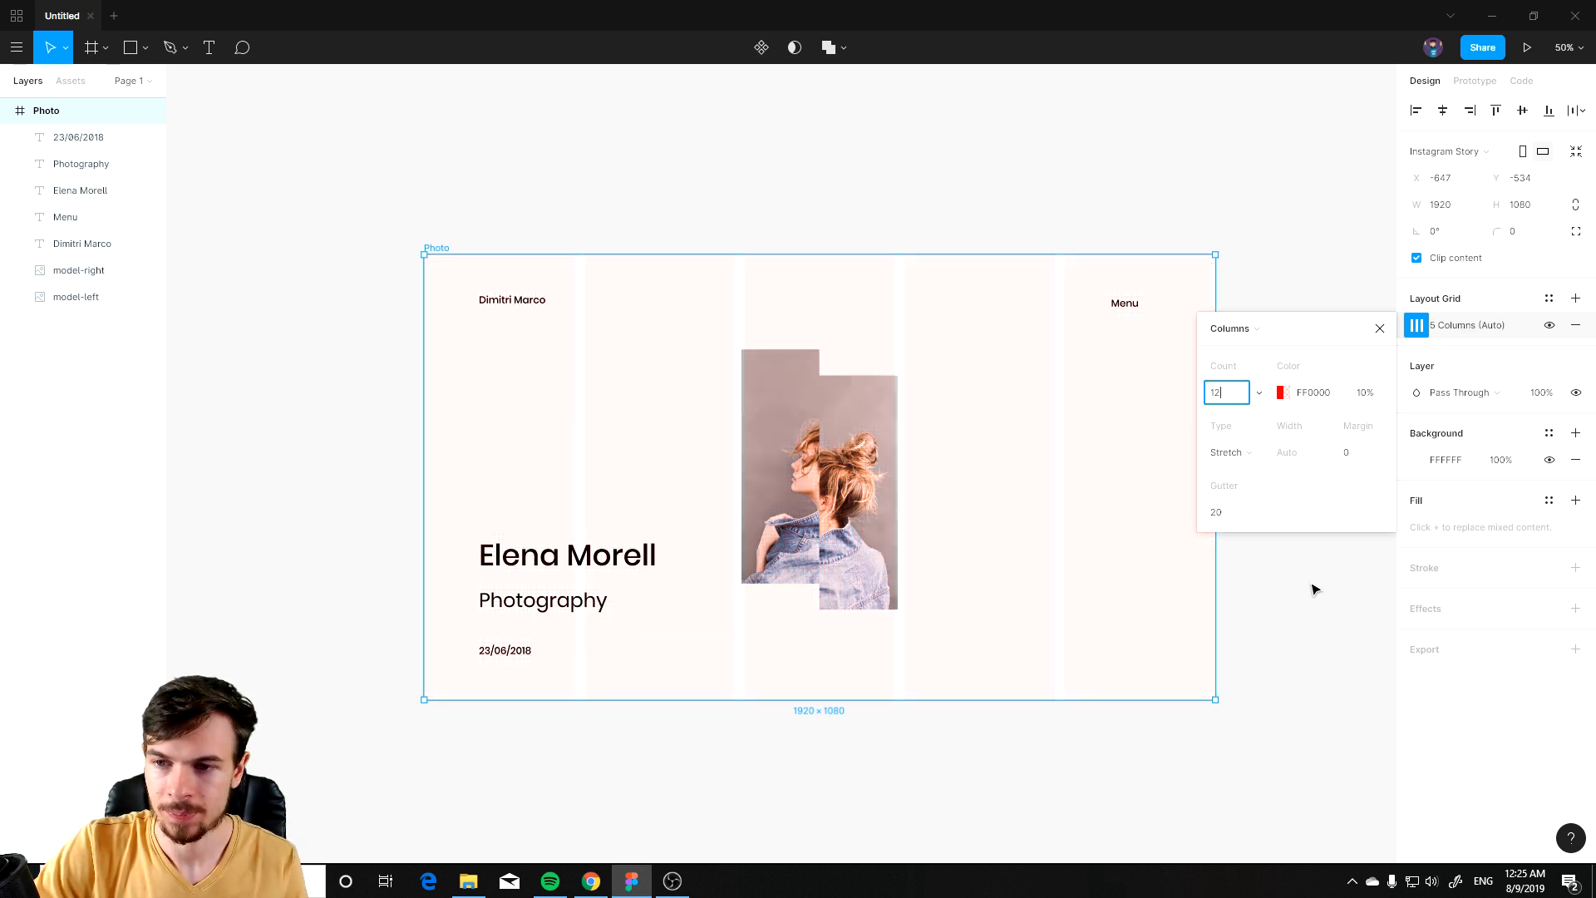
left_click(1312, 589)
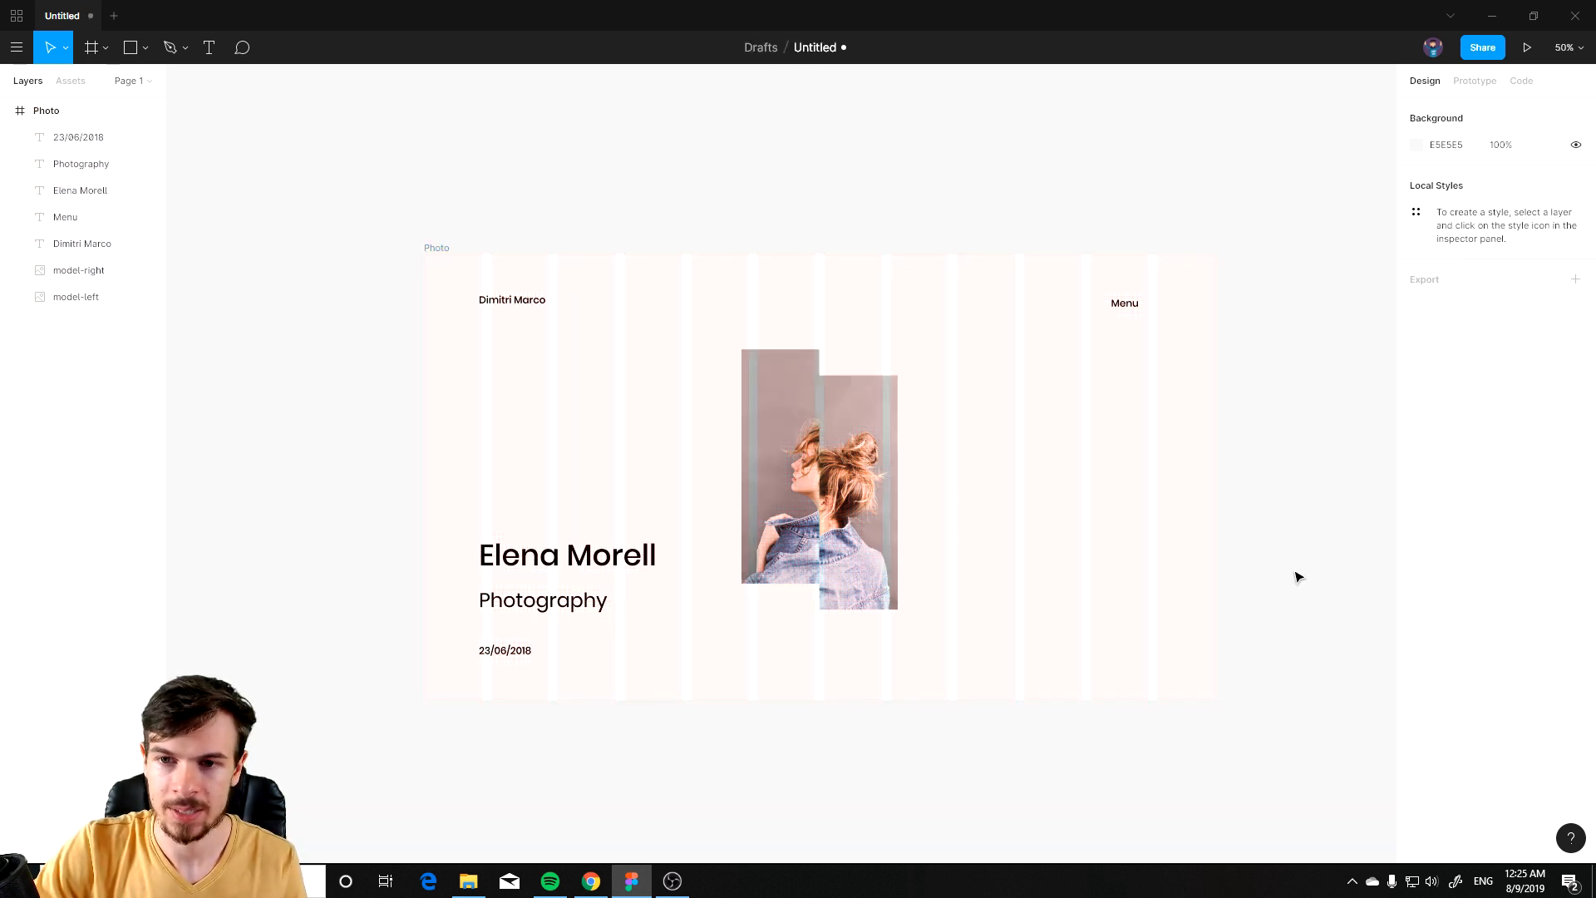
Step: Move the Dimitri Marco header text so it aligns with the second grid column
scroll(831, 376, "up", 1)
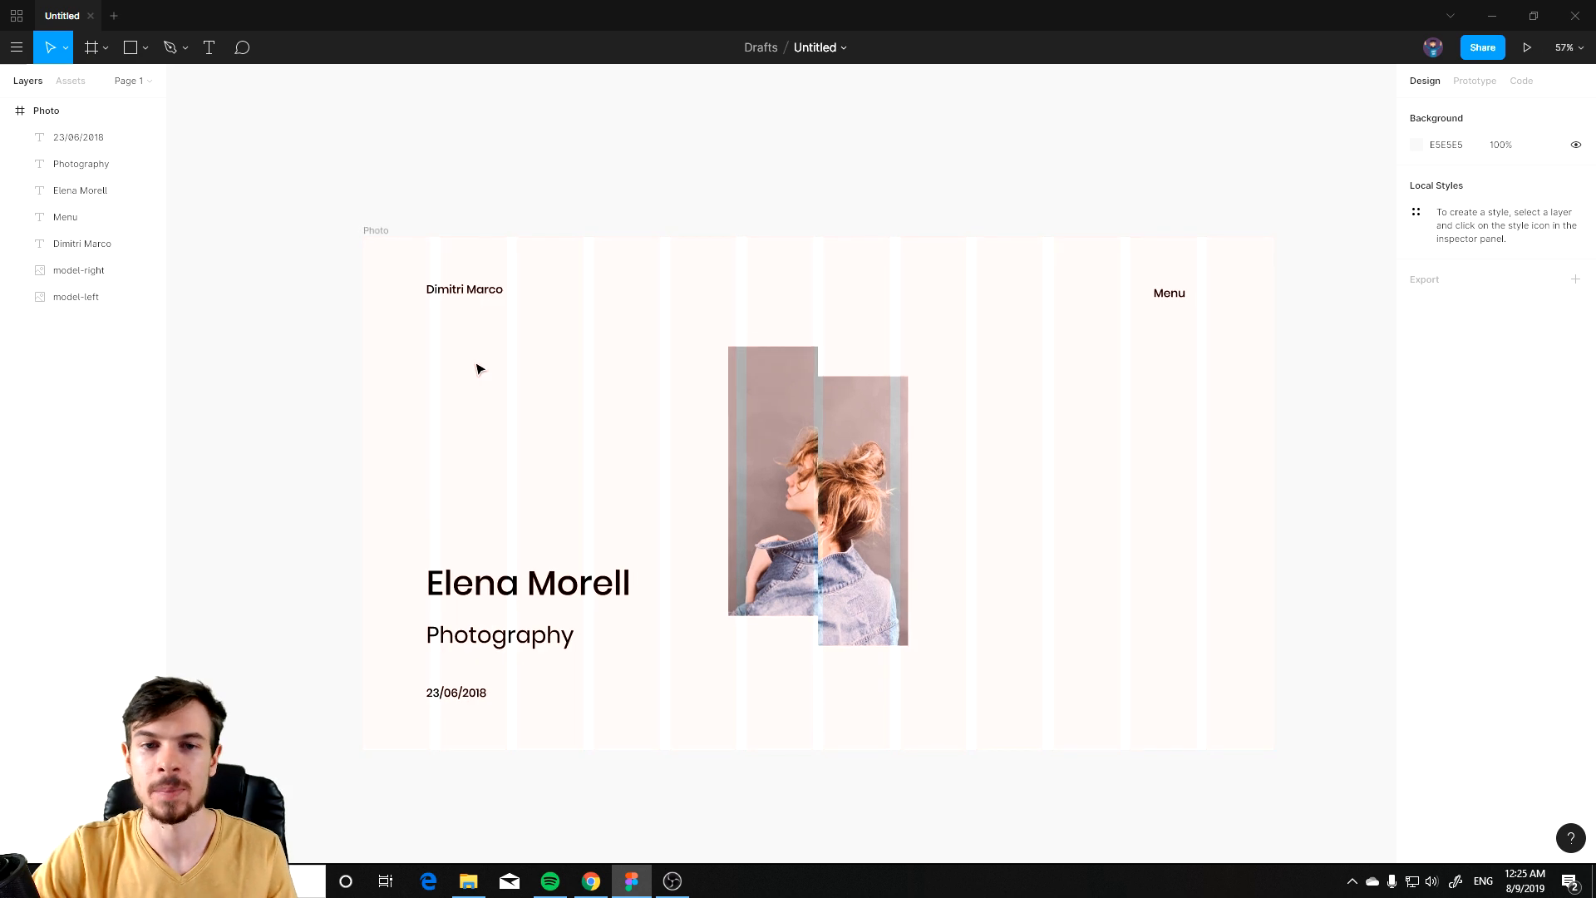
left_click_drag(507, 364, 610, 338)
scroll(611, 308, "up", 1)
left_click_drag(646, 247, 513, 302)
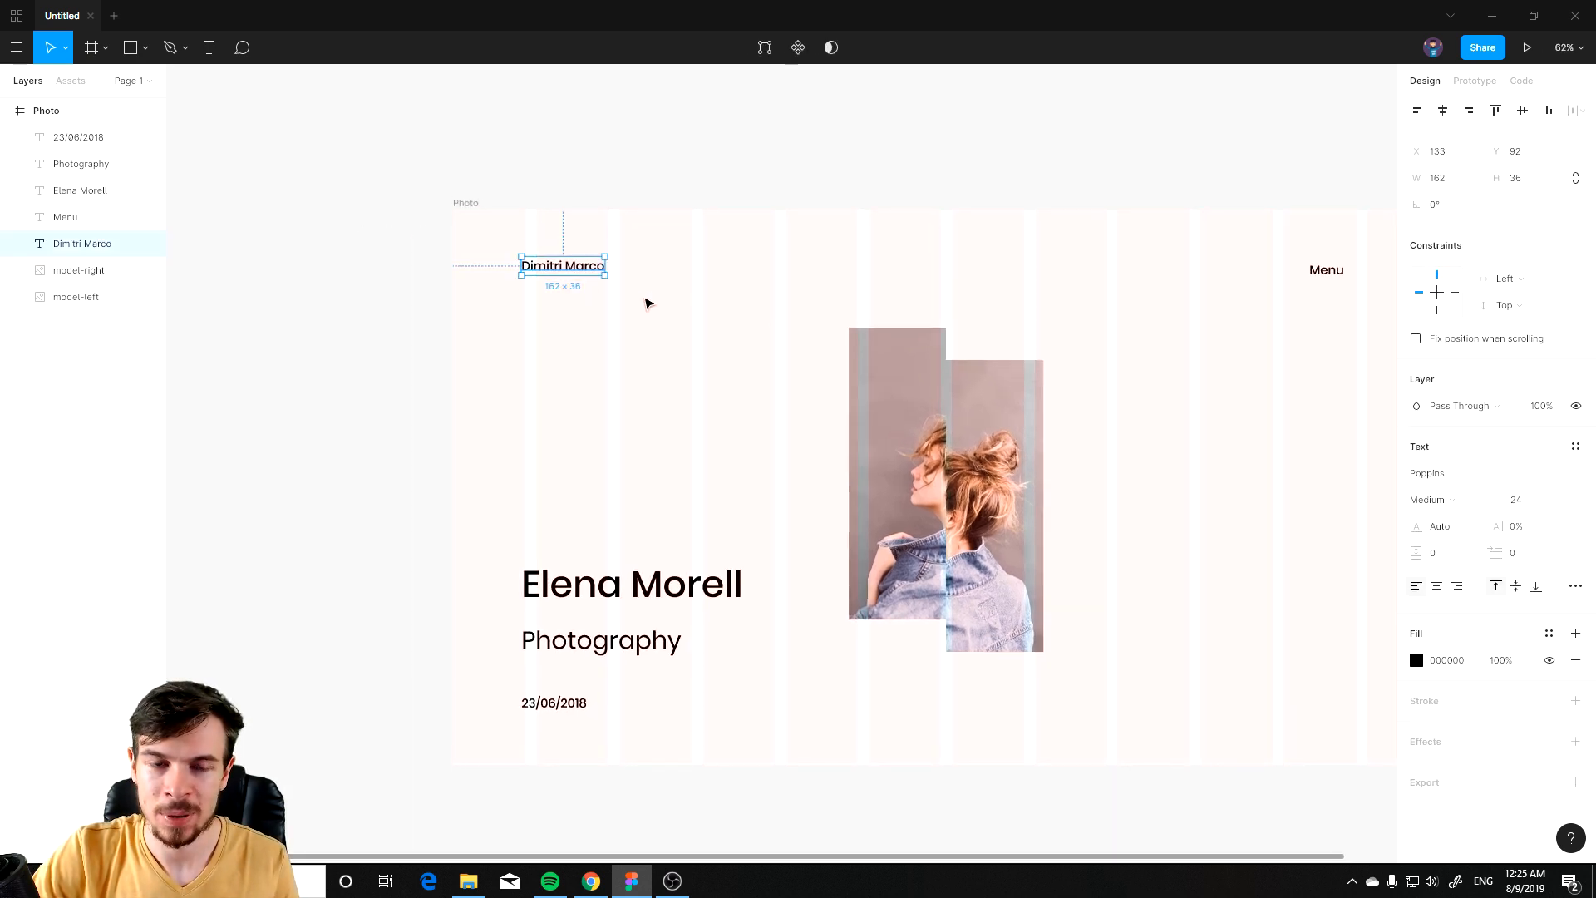
scroll(833, 345, "right", 3)
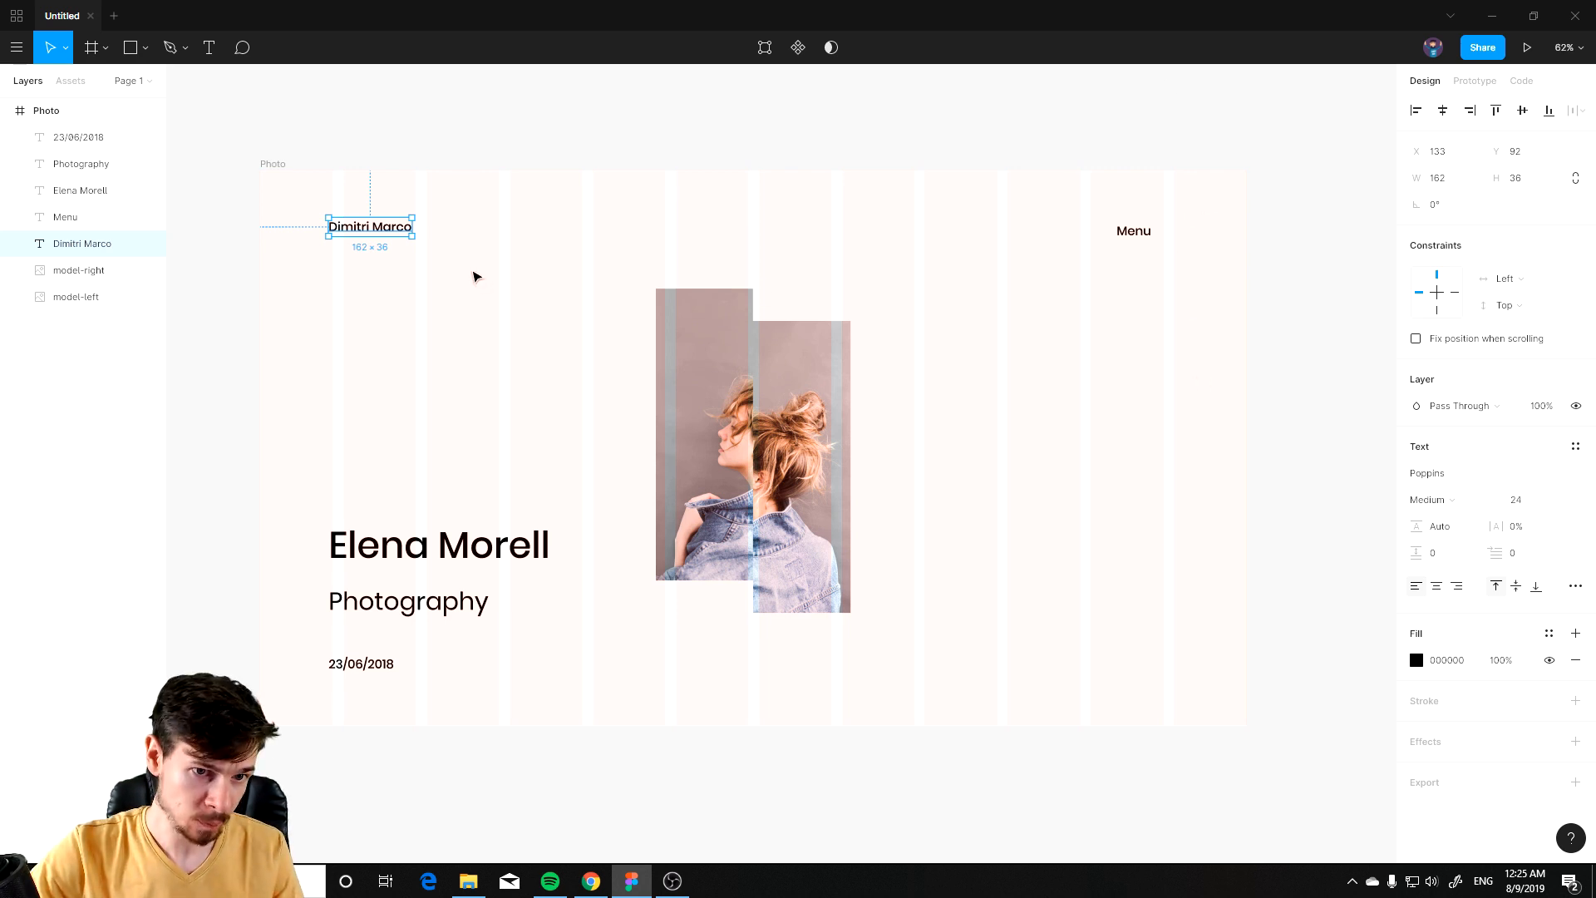
left_click(453, 268)
mouse_move(354, 229)
left_mouse_down()
mouse_move(399, 239)
mouse_move(380, 235)
left_mouse_up()
left_click(312, 241)
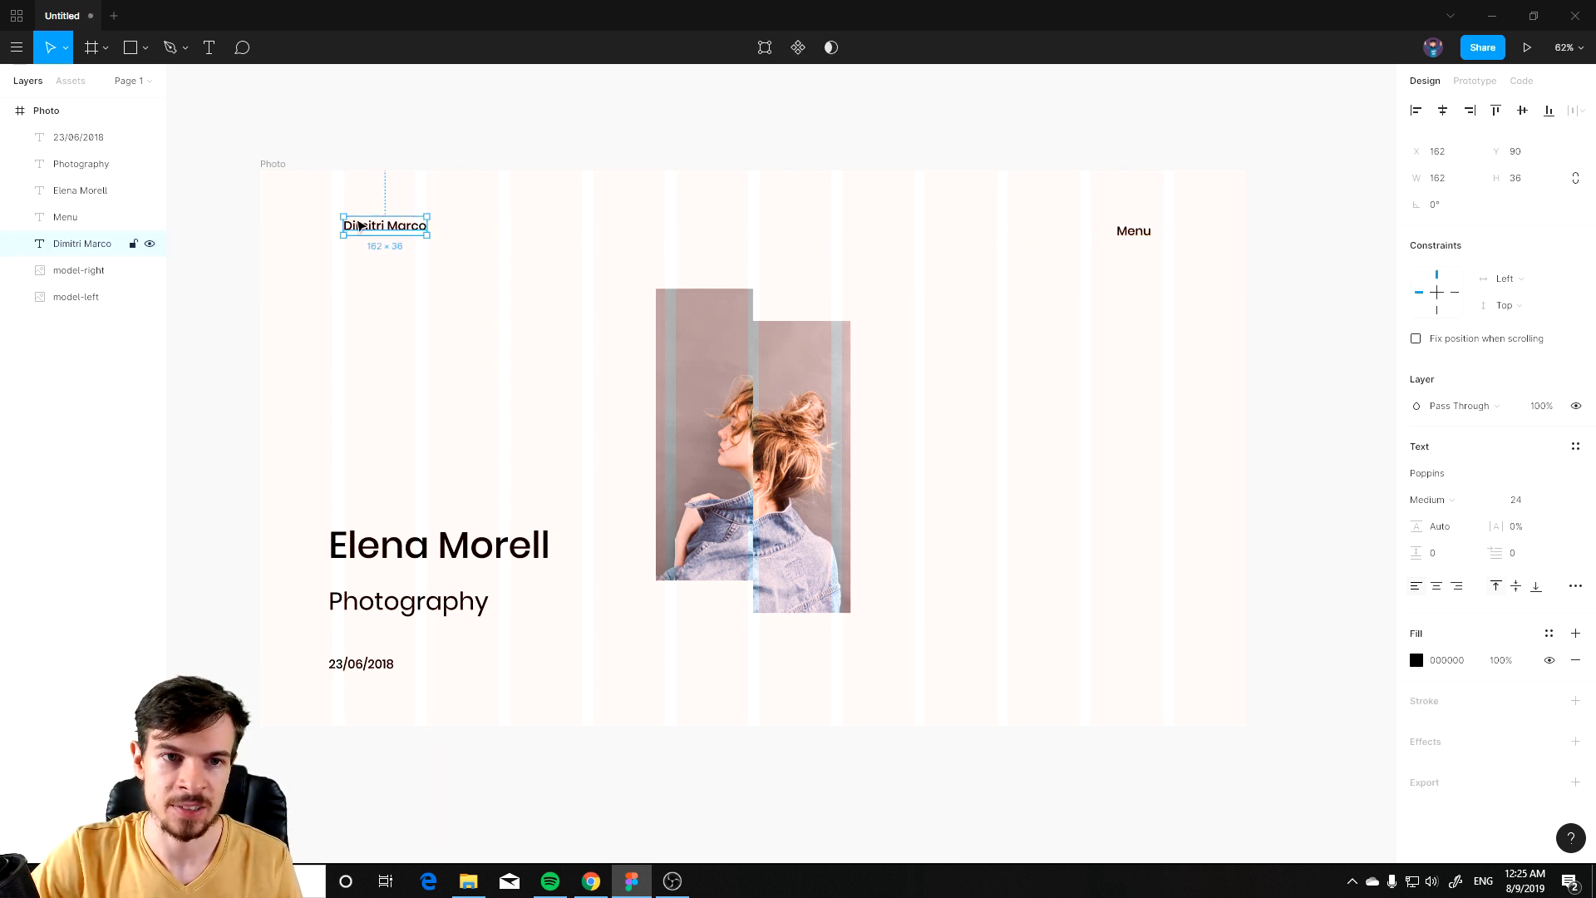
Step: Move the Elena Morell, Photography and date texts together to align with the second grid column
left_click(398, 551)
left_click(391, 611, "shift")
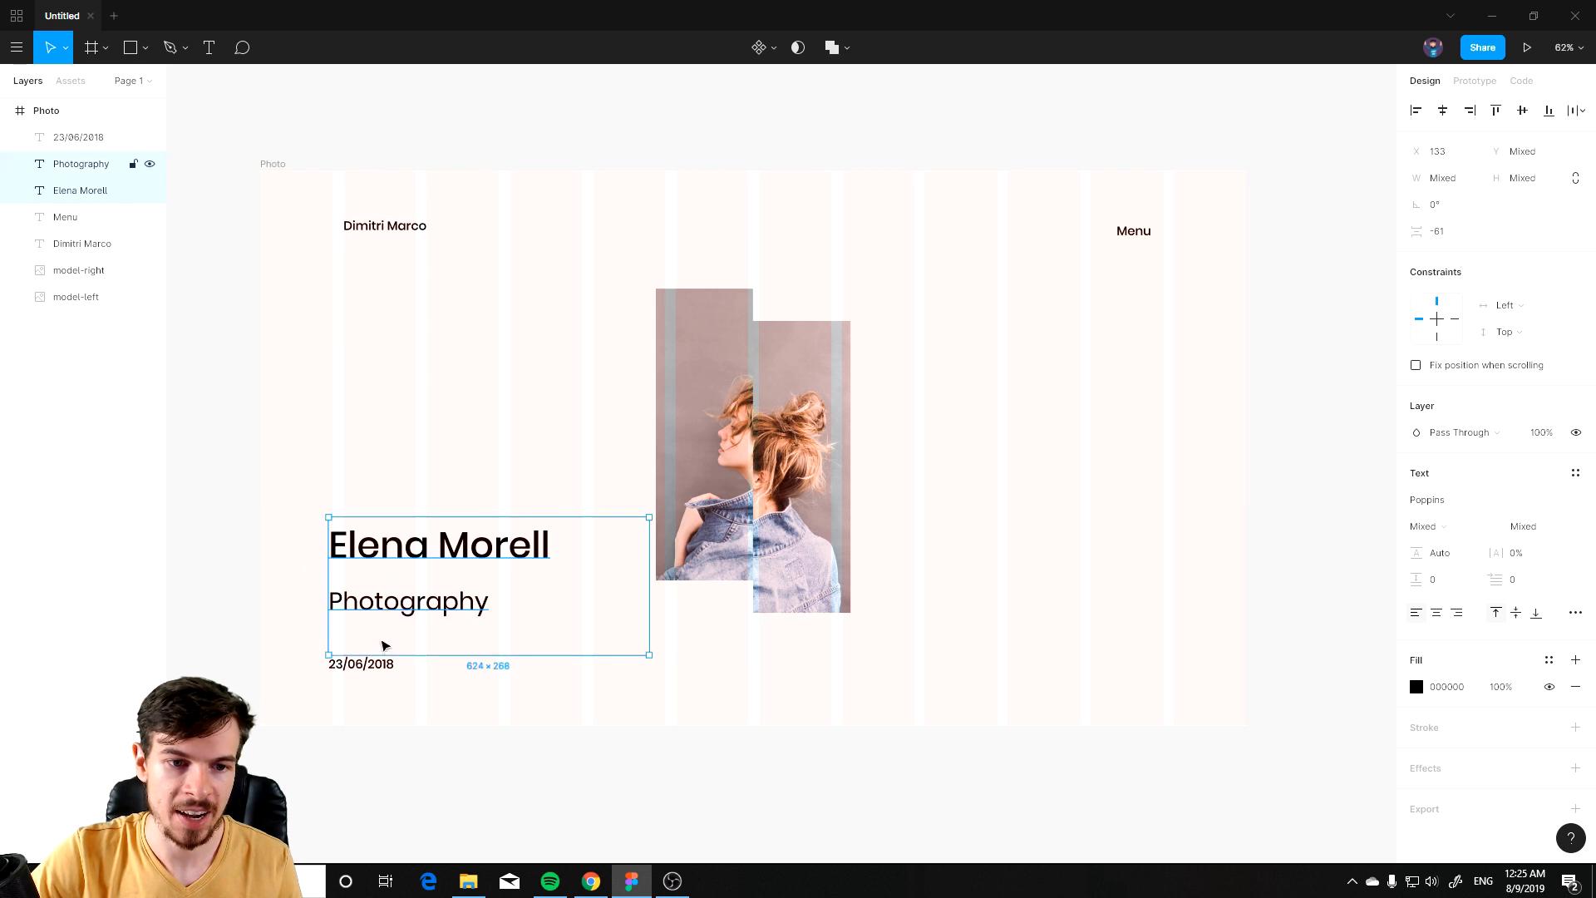
left_click(374, 662, "shift")
left_click_drag(385, 551, 400, 522)
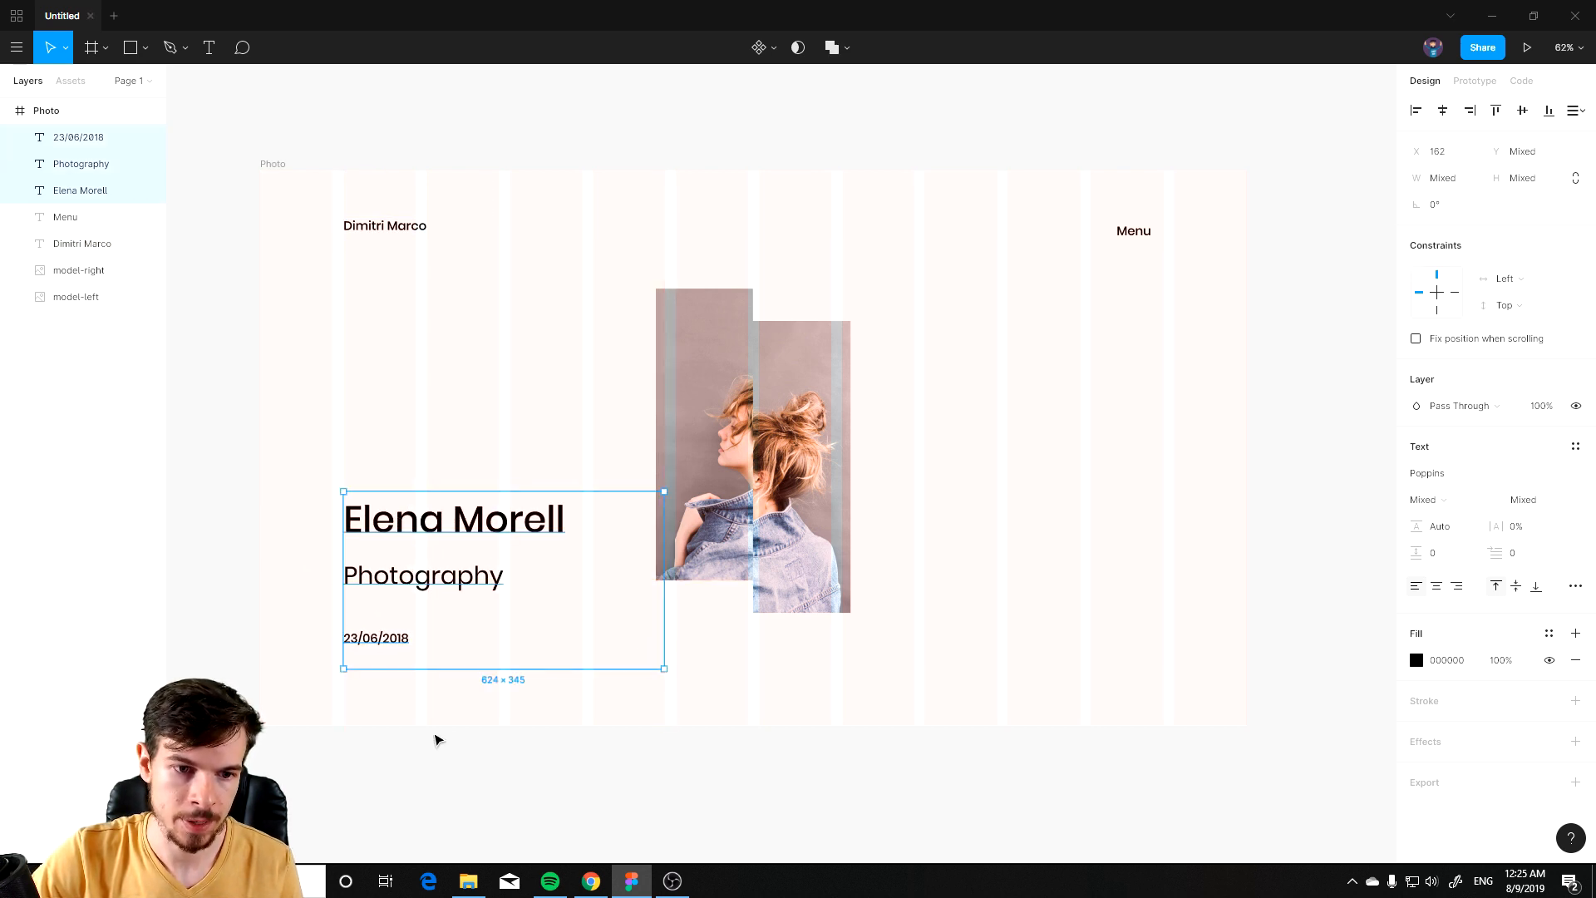
left_click(479, 739)
left_click_drag(463, 699, 341, 490)
left_click_drag(407, 534, 399, 563)
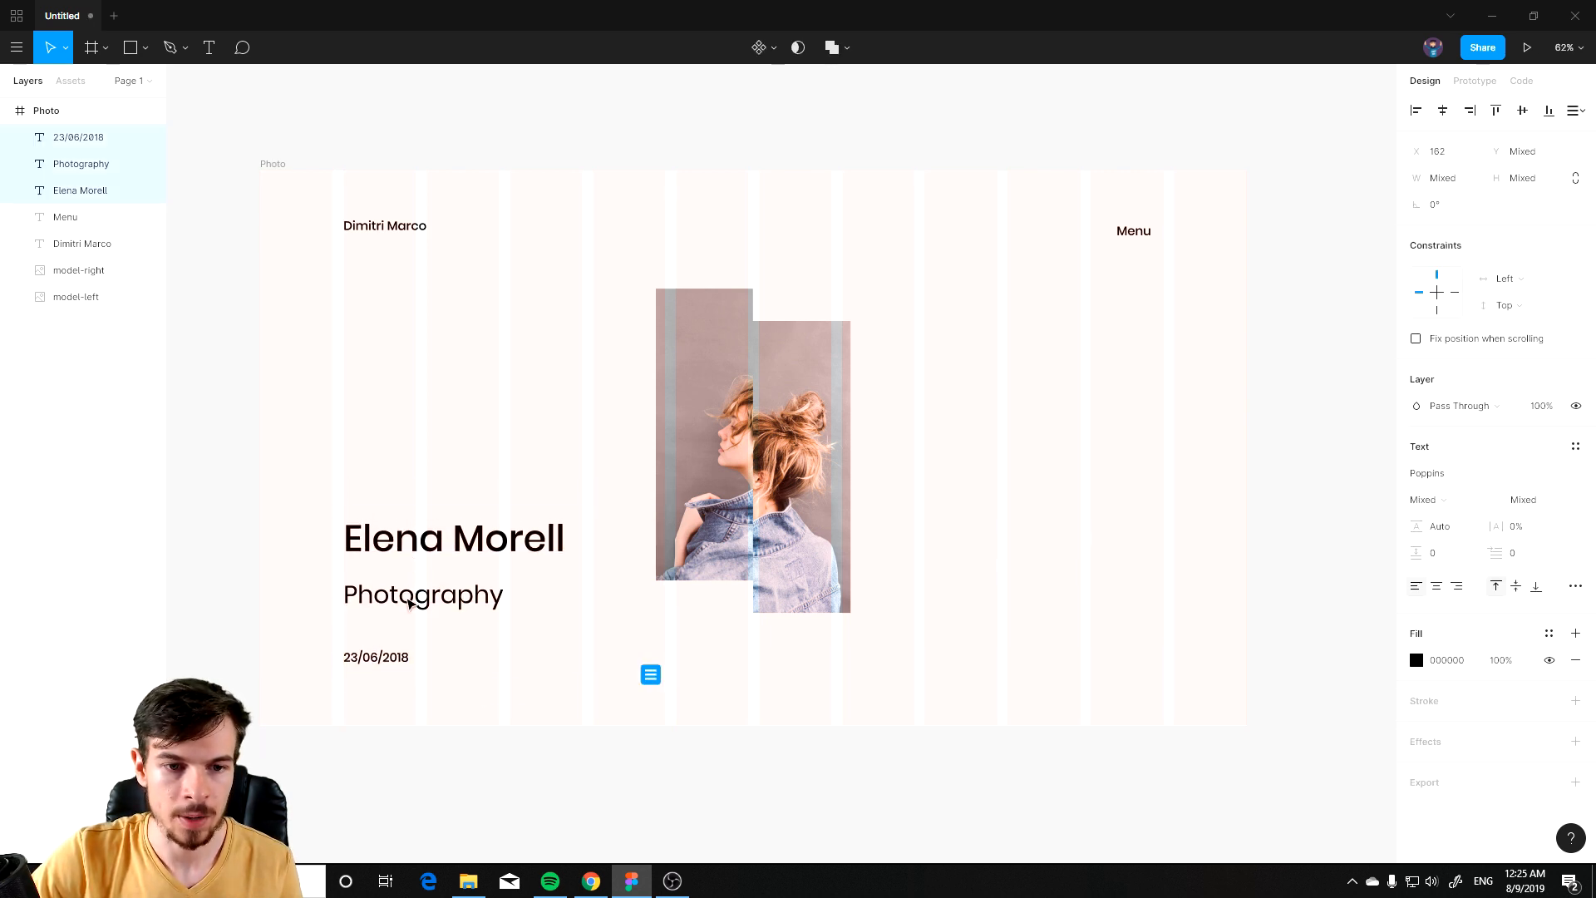
Step: Nudge the Photography text slightly up toward the Elena Morell heading
left_click(445, 737)
scroll(384, 643, "up", 5)
left_click(382, 696)
left_click(342, 626)
scroll(552, 627, "down", 5)
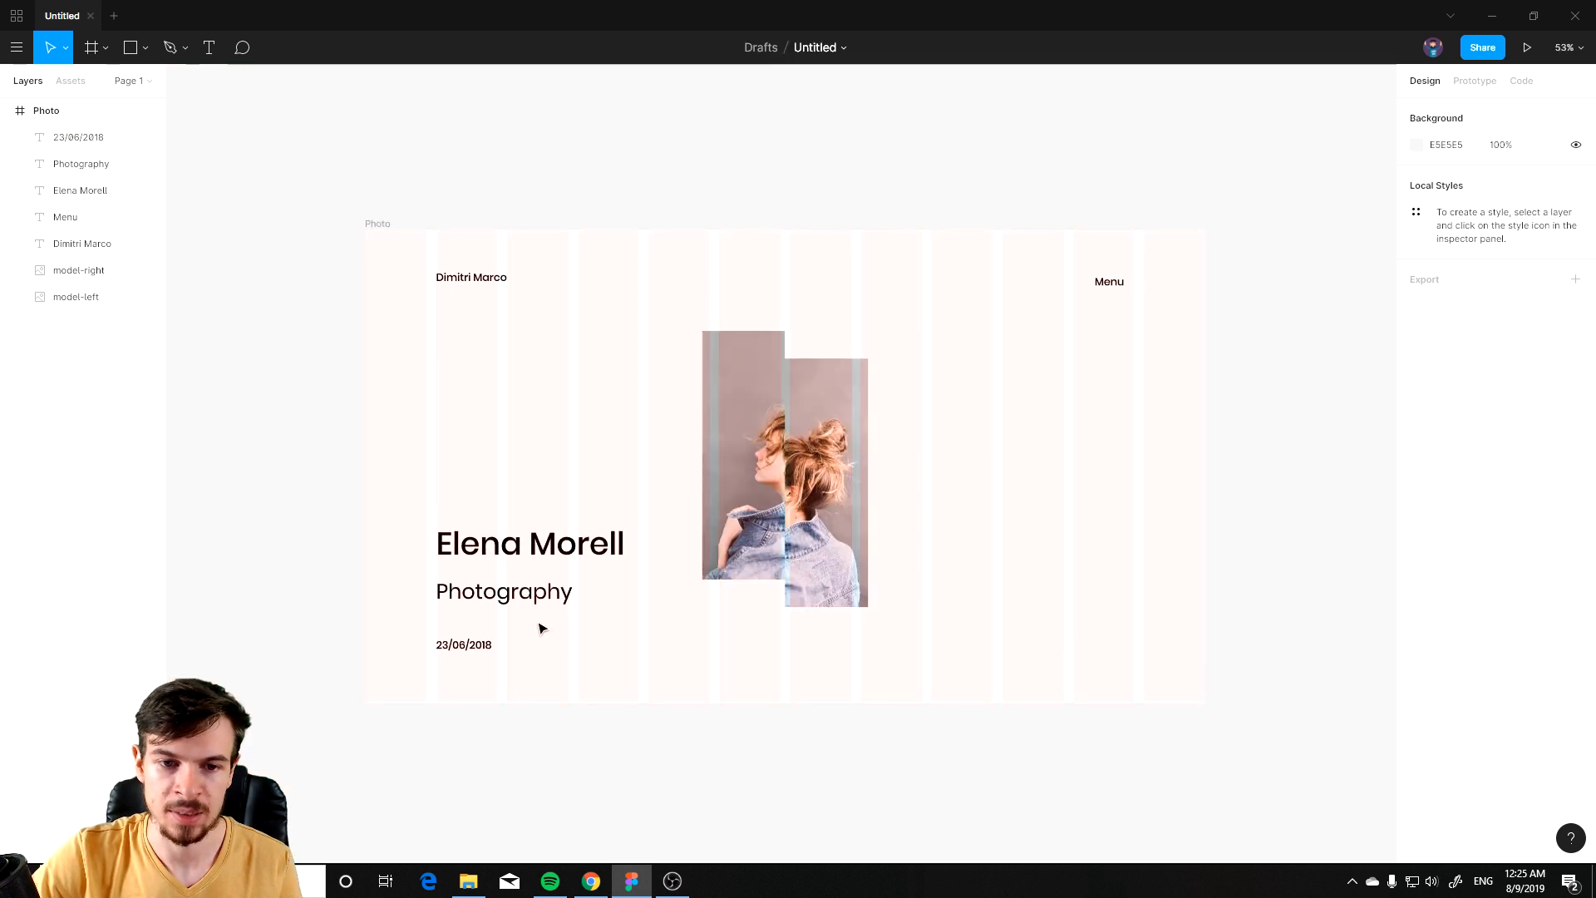
left_click(491, 591)
left_click_drag(492, 591, 488, 589)
left_click(676, 777)
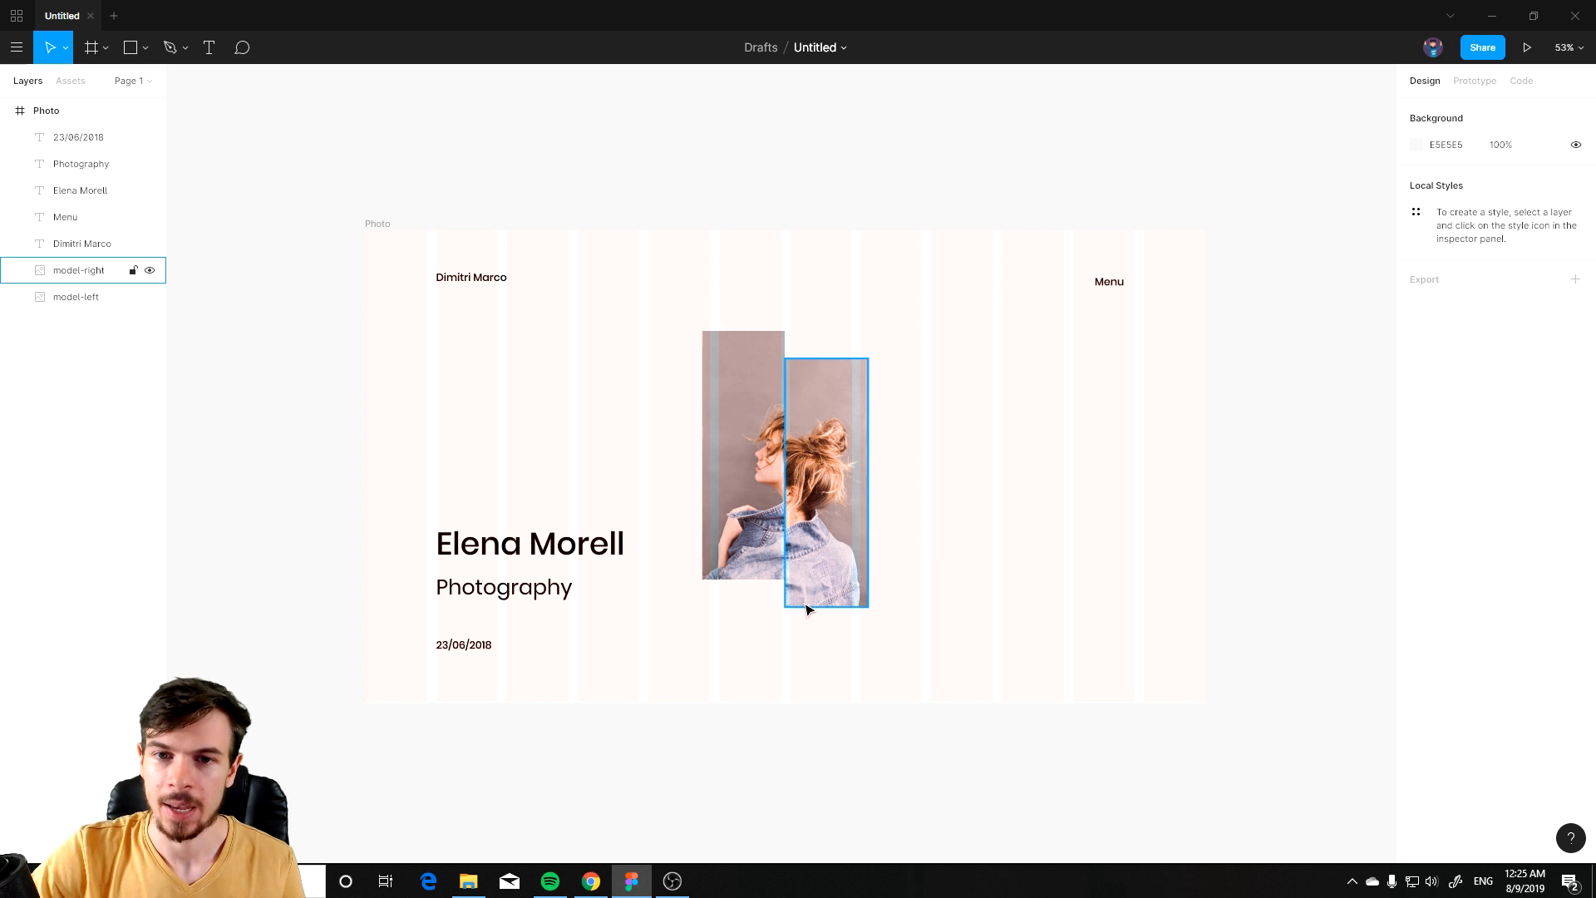
scroll(923, 458, "down", 1)
left_click_drag(997, 328, 640, 621)
left_click(898, 736)
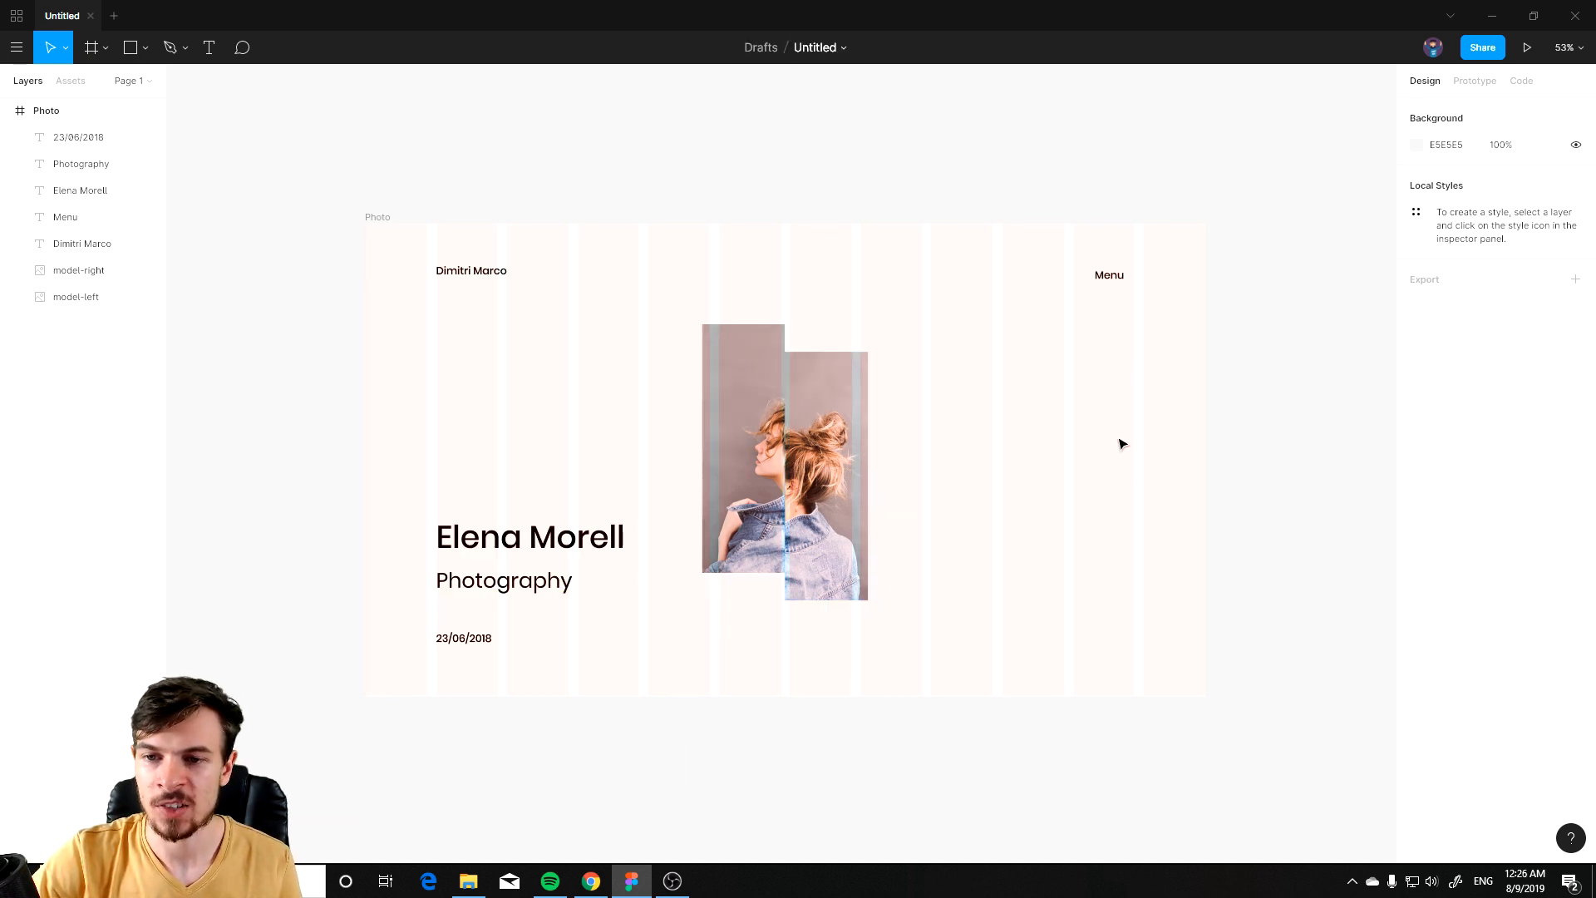
Step: Set the Menu text's resizing to auto width in the advanced type options
mouse_move(1108, 275)
left_mouse_down()
mouse_move(1145, 270)
mouse_move(1097, 273)
left_mouse_up()
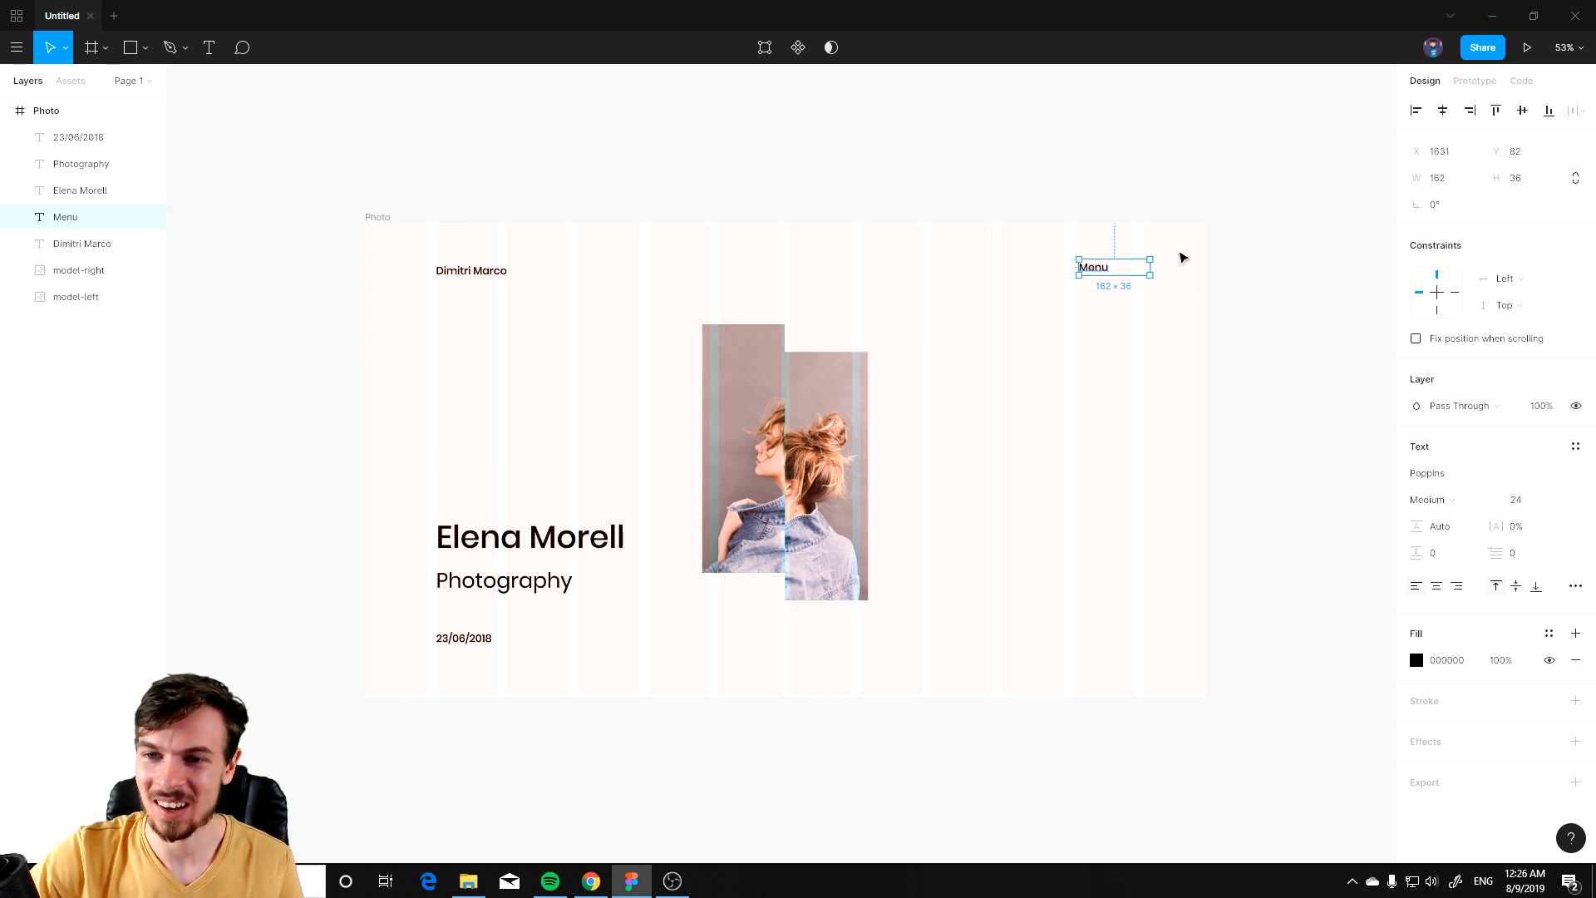
left_click(1576, 586)
left_click(1218, 656)
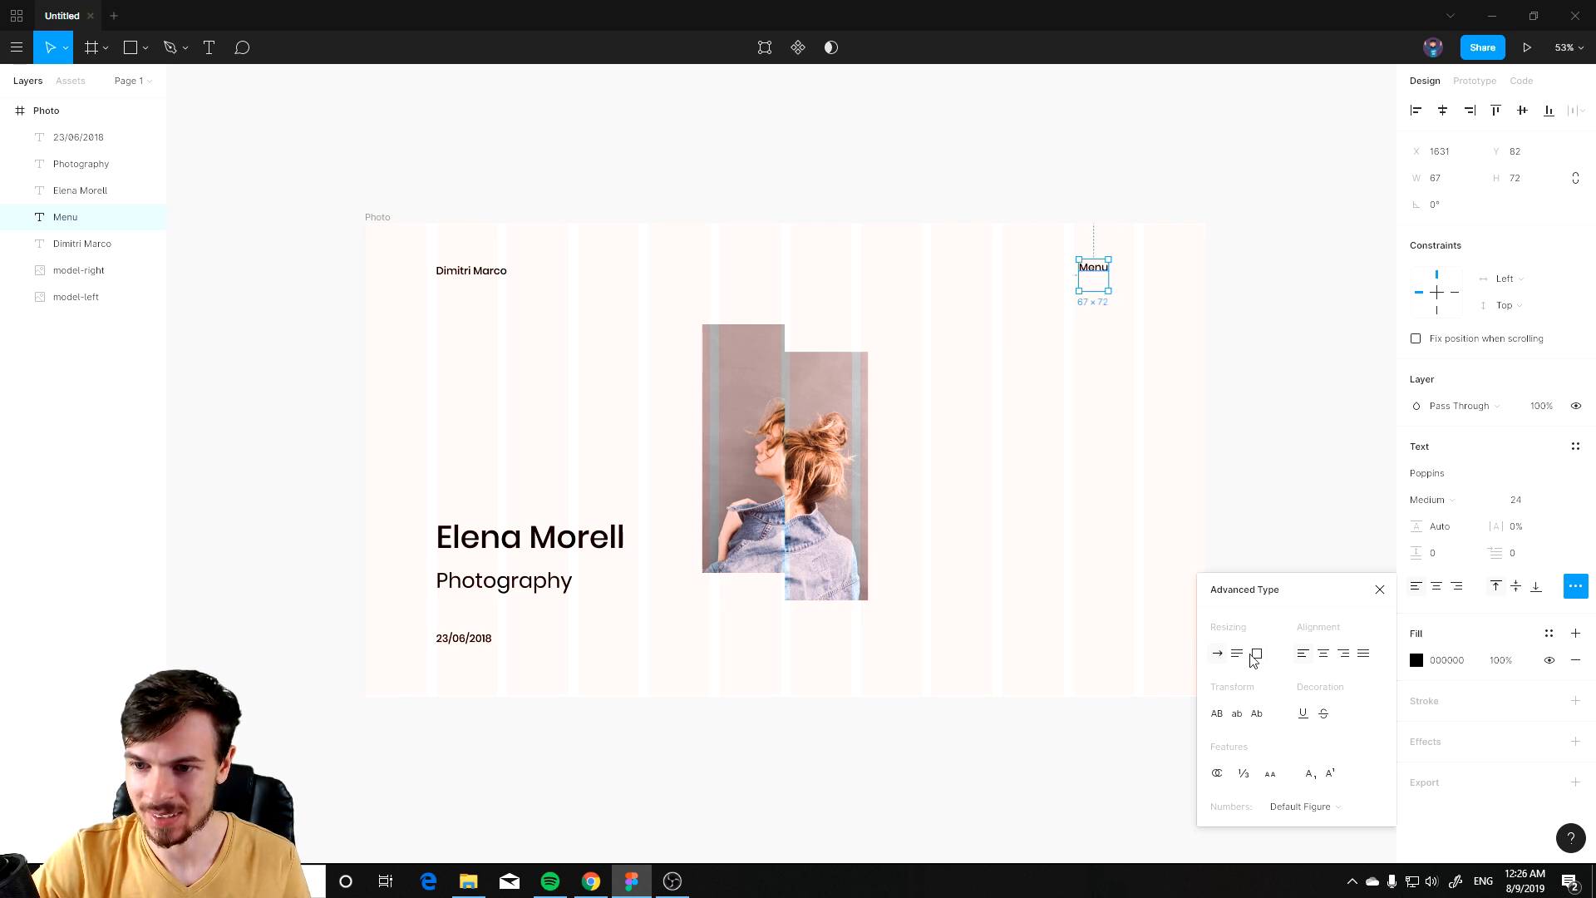
left_click(1220, 433)
Step: Move the Menu text so its right edge aligns with the last grid column
left_click(1093, 266)
mouse_move(1094, 290)
left_mouse_down()
mouse_move(1140, 265)
mouse_move(1054, 243)
mouse_move(1069, 245)
mouse_move(1069, 310)
mouse_move(1074, 292)
left_mouse_up()
scroll(1163, 278, "up", 5)
scroll(1072, 244, "down", 5)
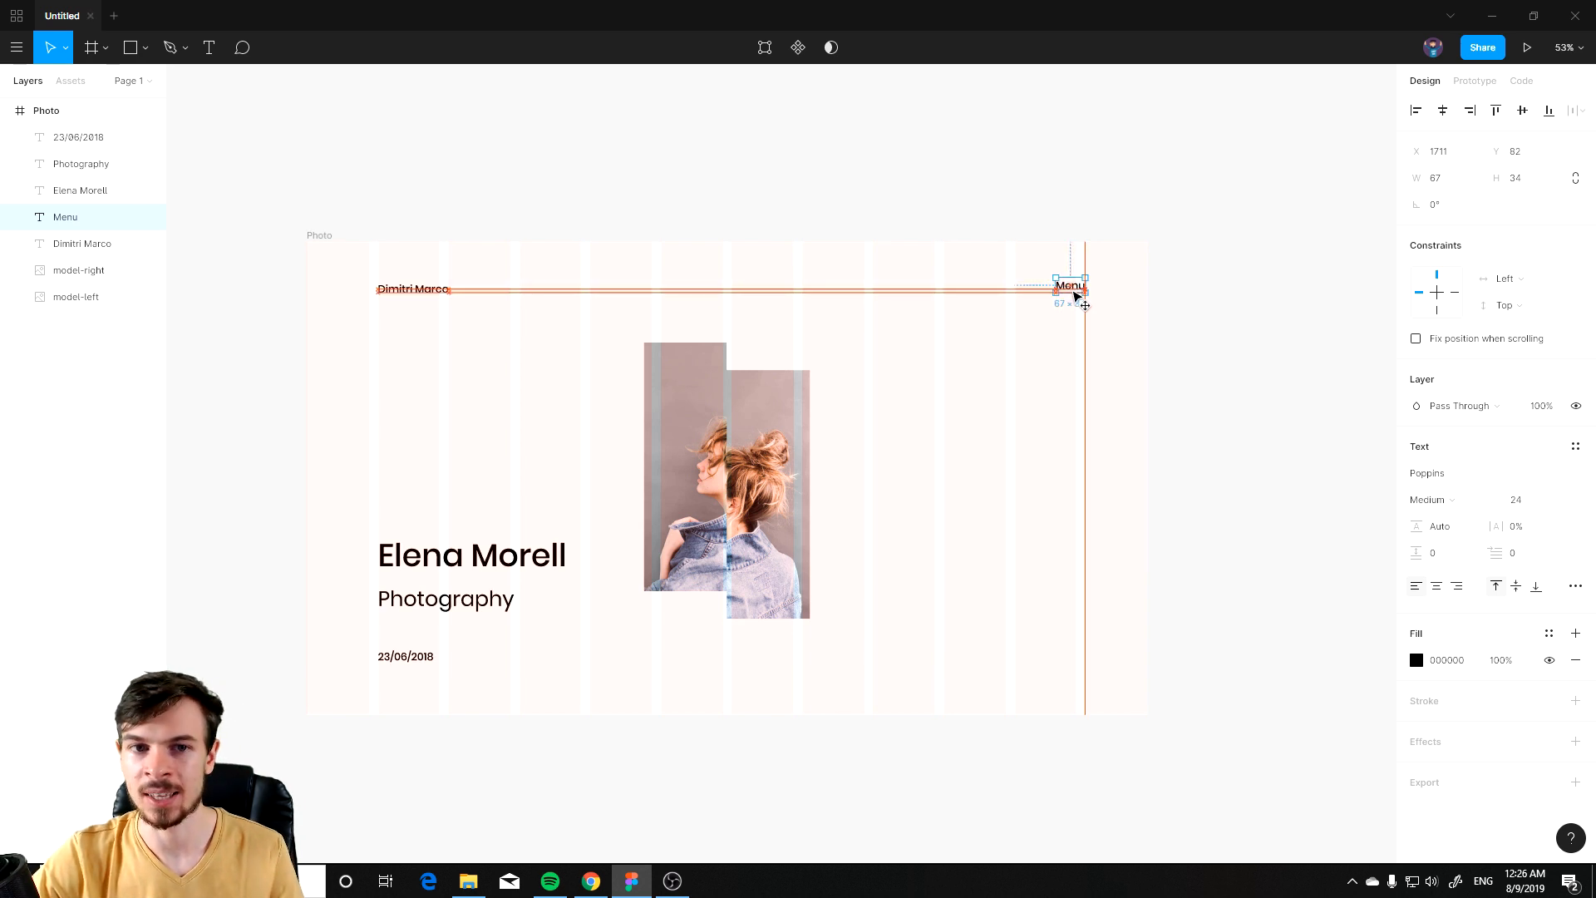
left_click(1140, 399)
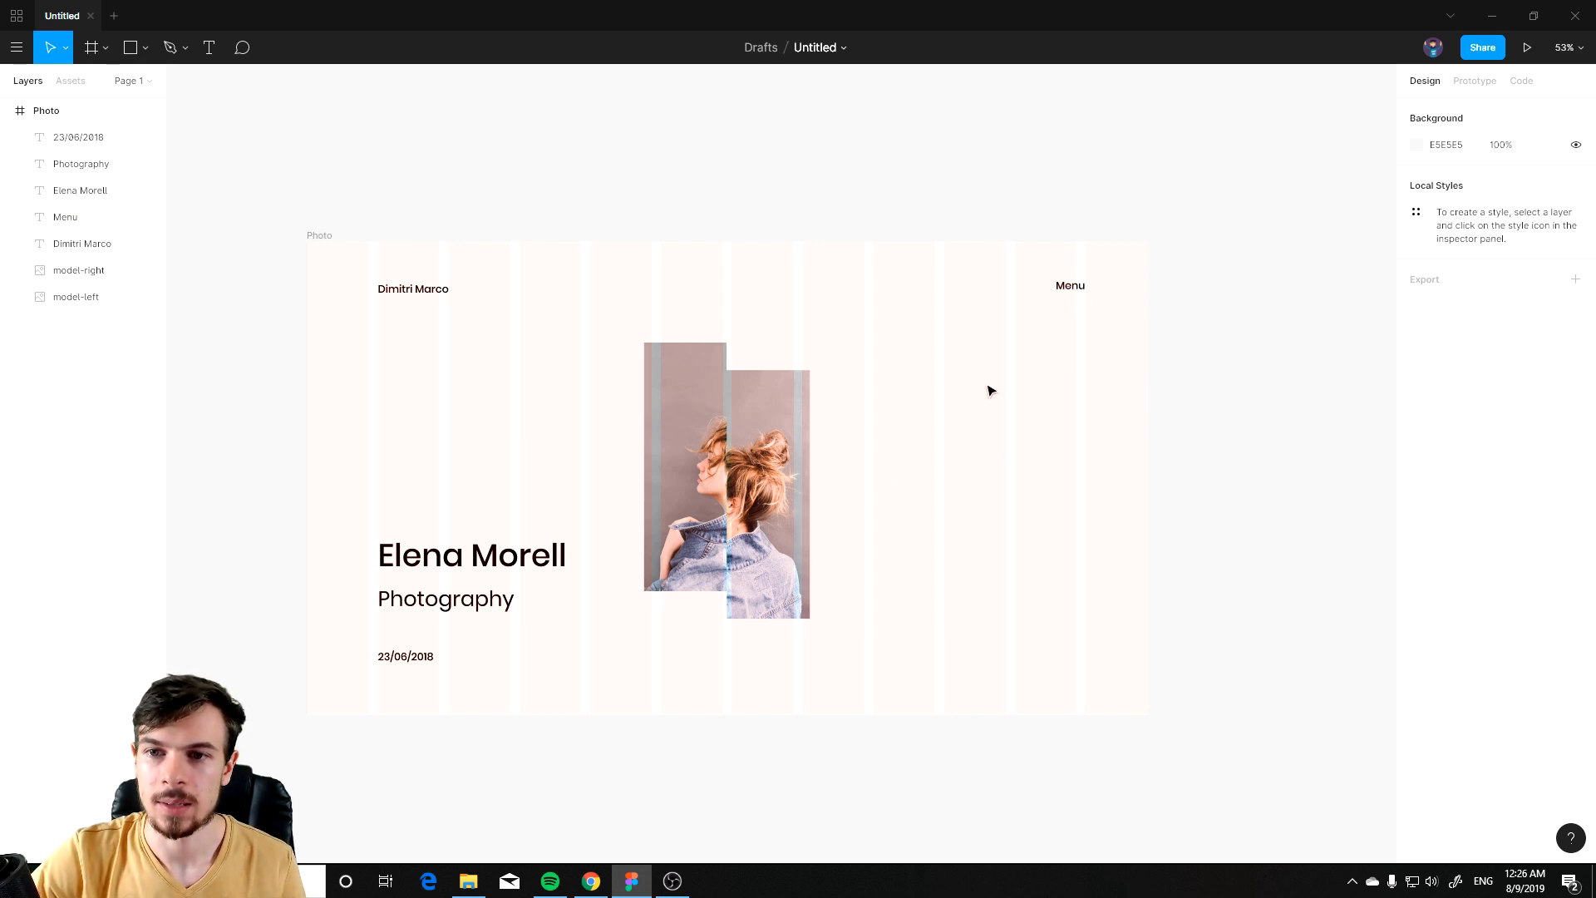
Step: Hide the Photo frame's layout grid
left_click_drag(878, 534, 952, 438)
left_click_drag(1061, 382, 1021, 419)
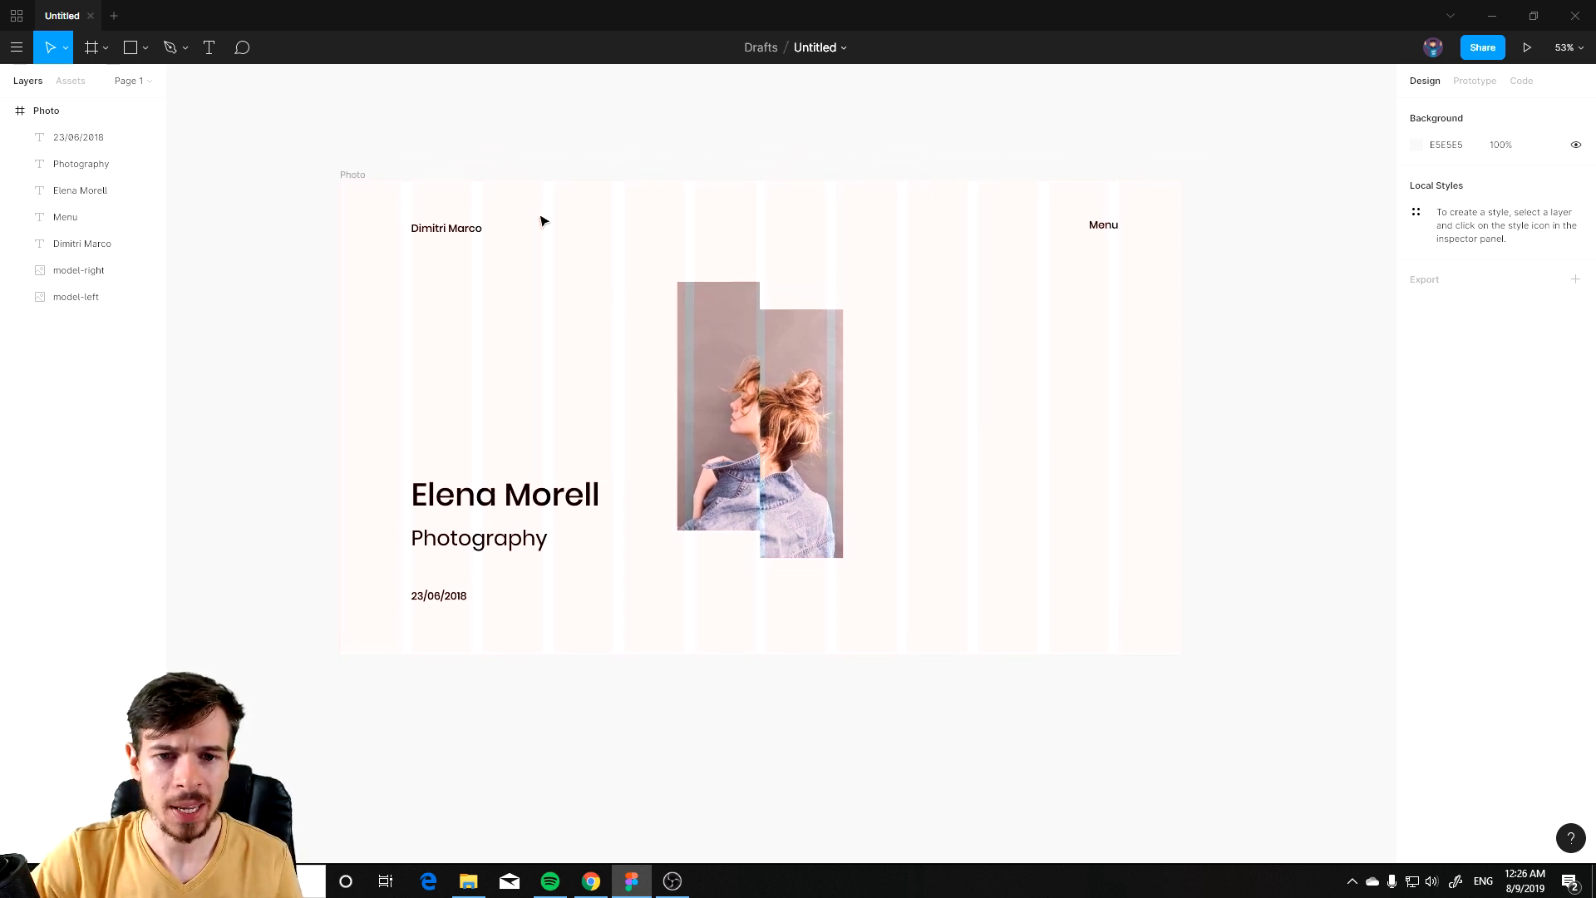
left_click(61, 112)
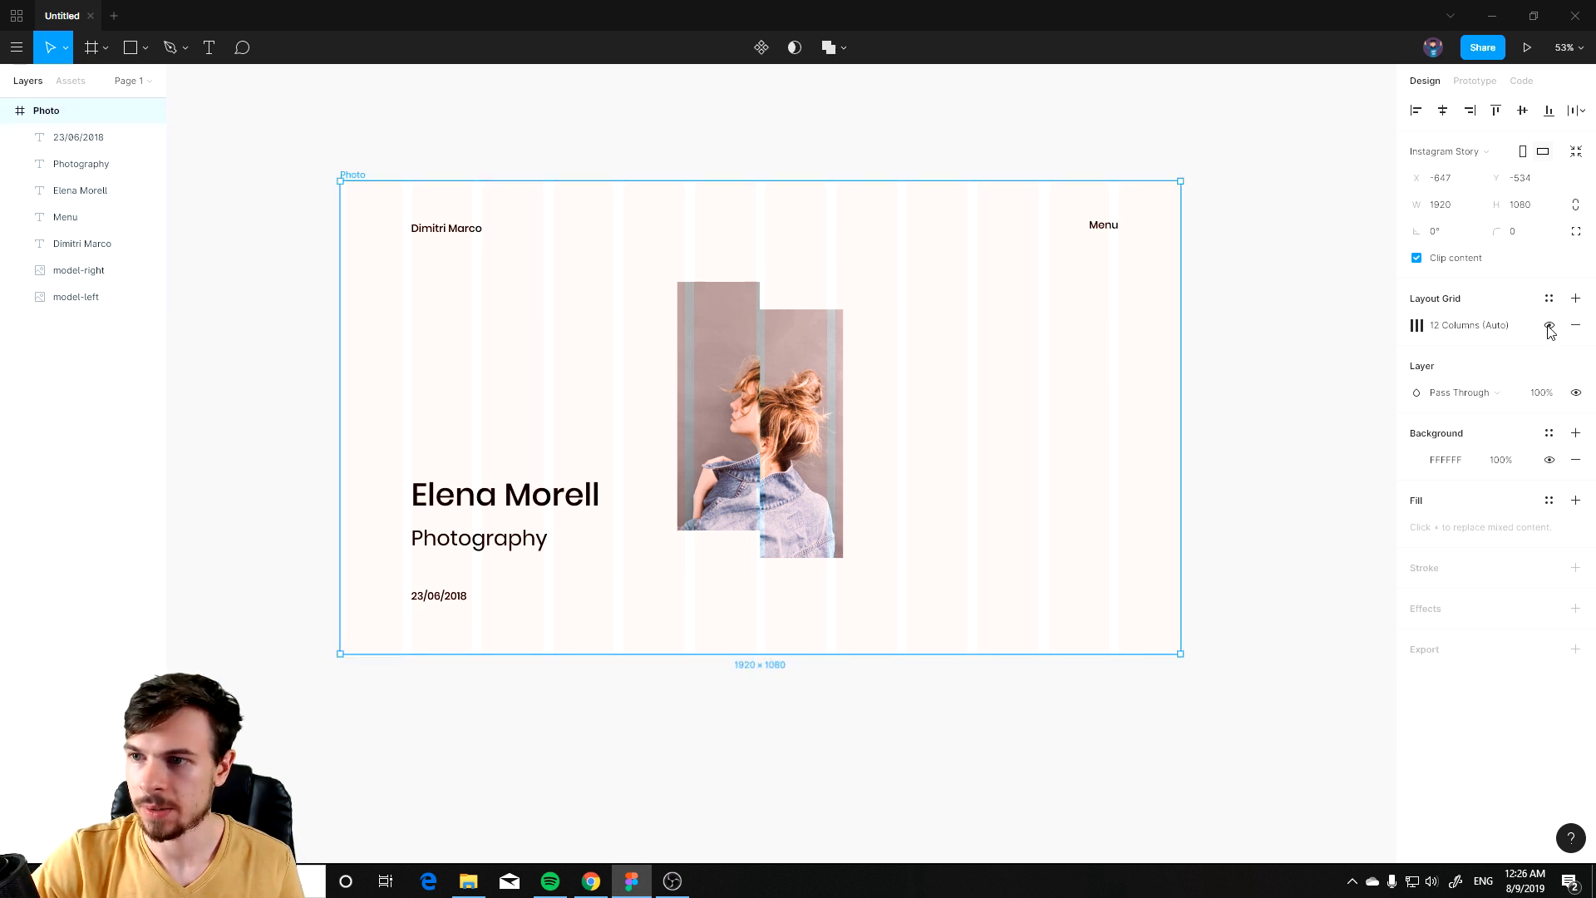
left_click(1549, 327)
left_click(1549, 327)
left_click(1549, 327)
left_click(1549, 327)
left_click(1549, 326)
Step: Add a text box reading 01 to the right of the model photo, below Menu
scroll(1171, 453, "up", 3)
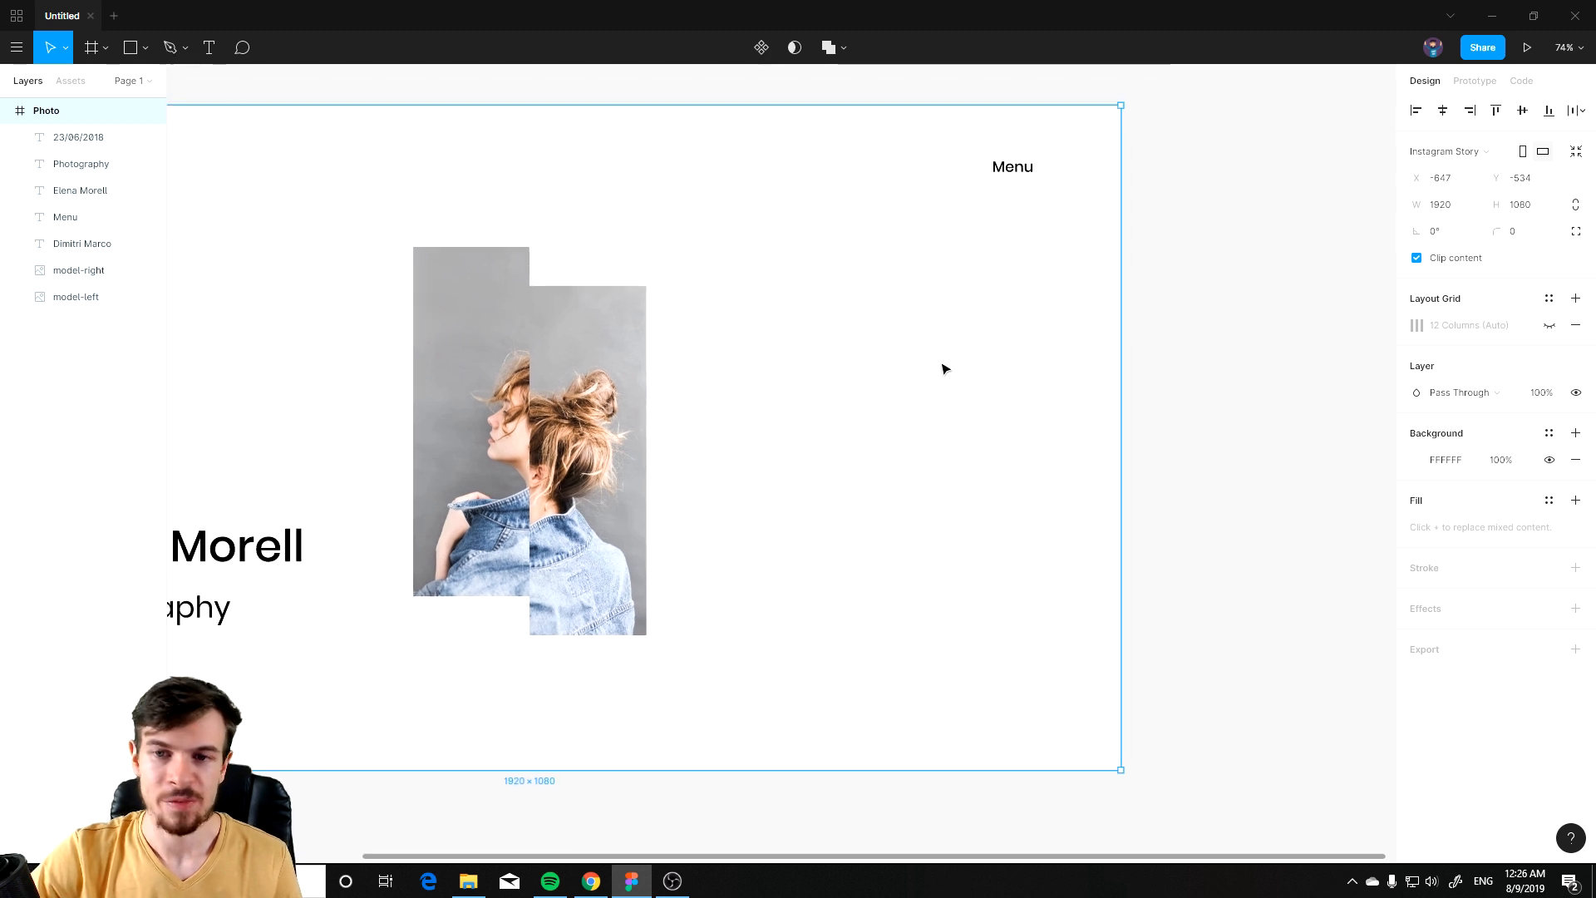
left_click_drag(955, 447, 909, 467)
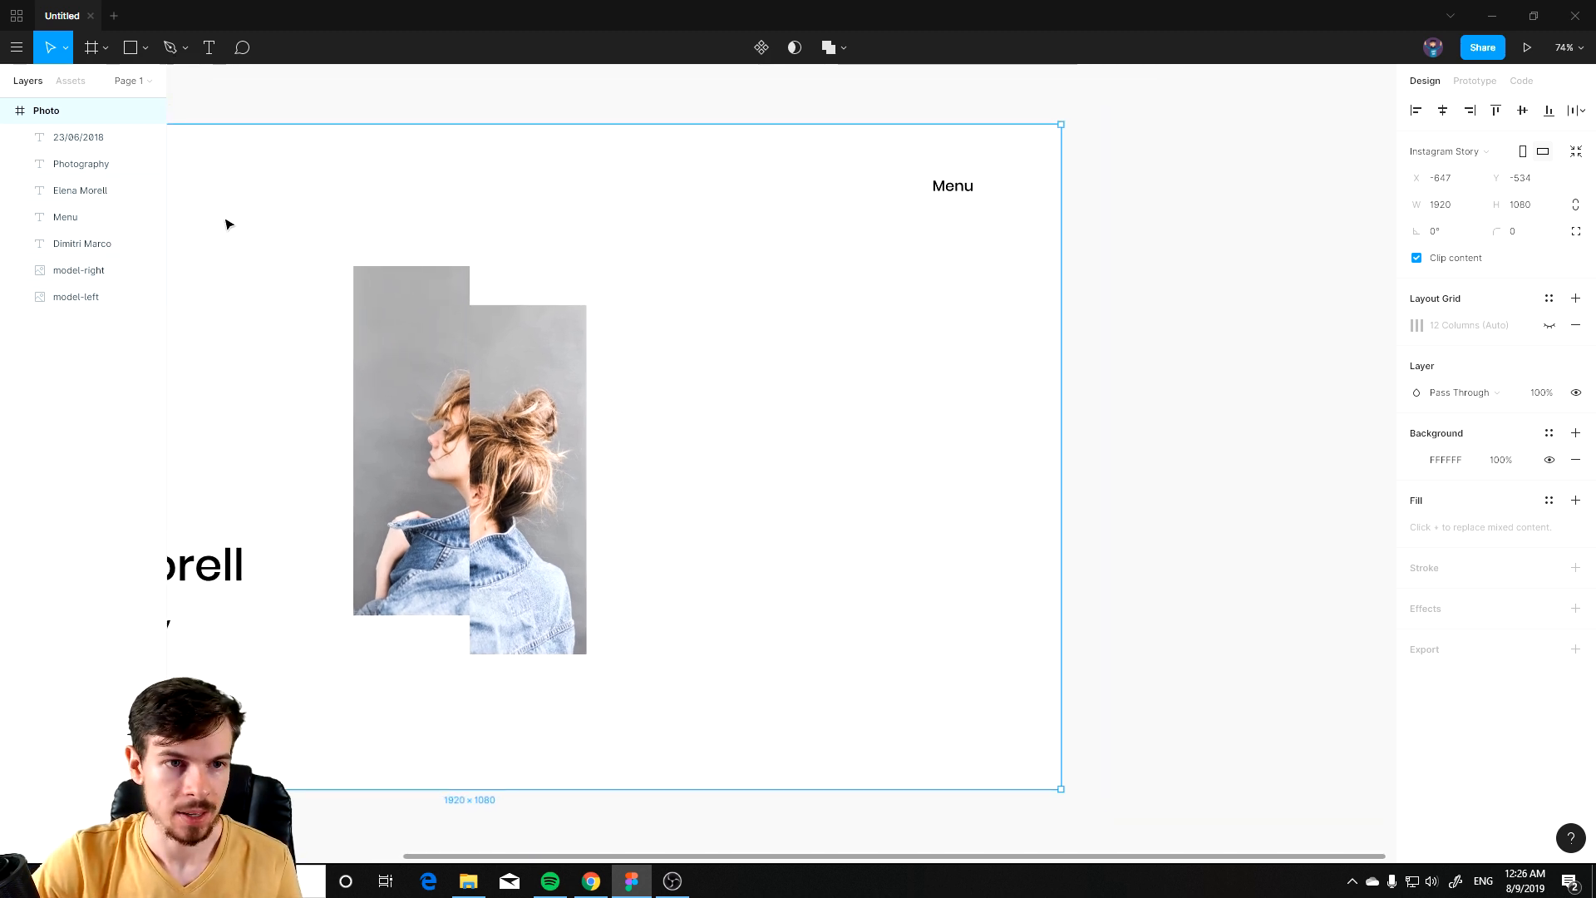
left_click(210, 48)
left_click_drag(895, 334, 946, 364)
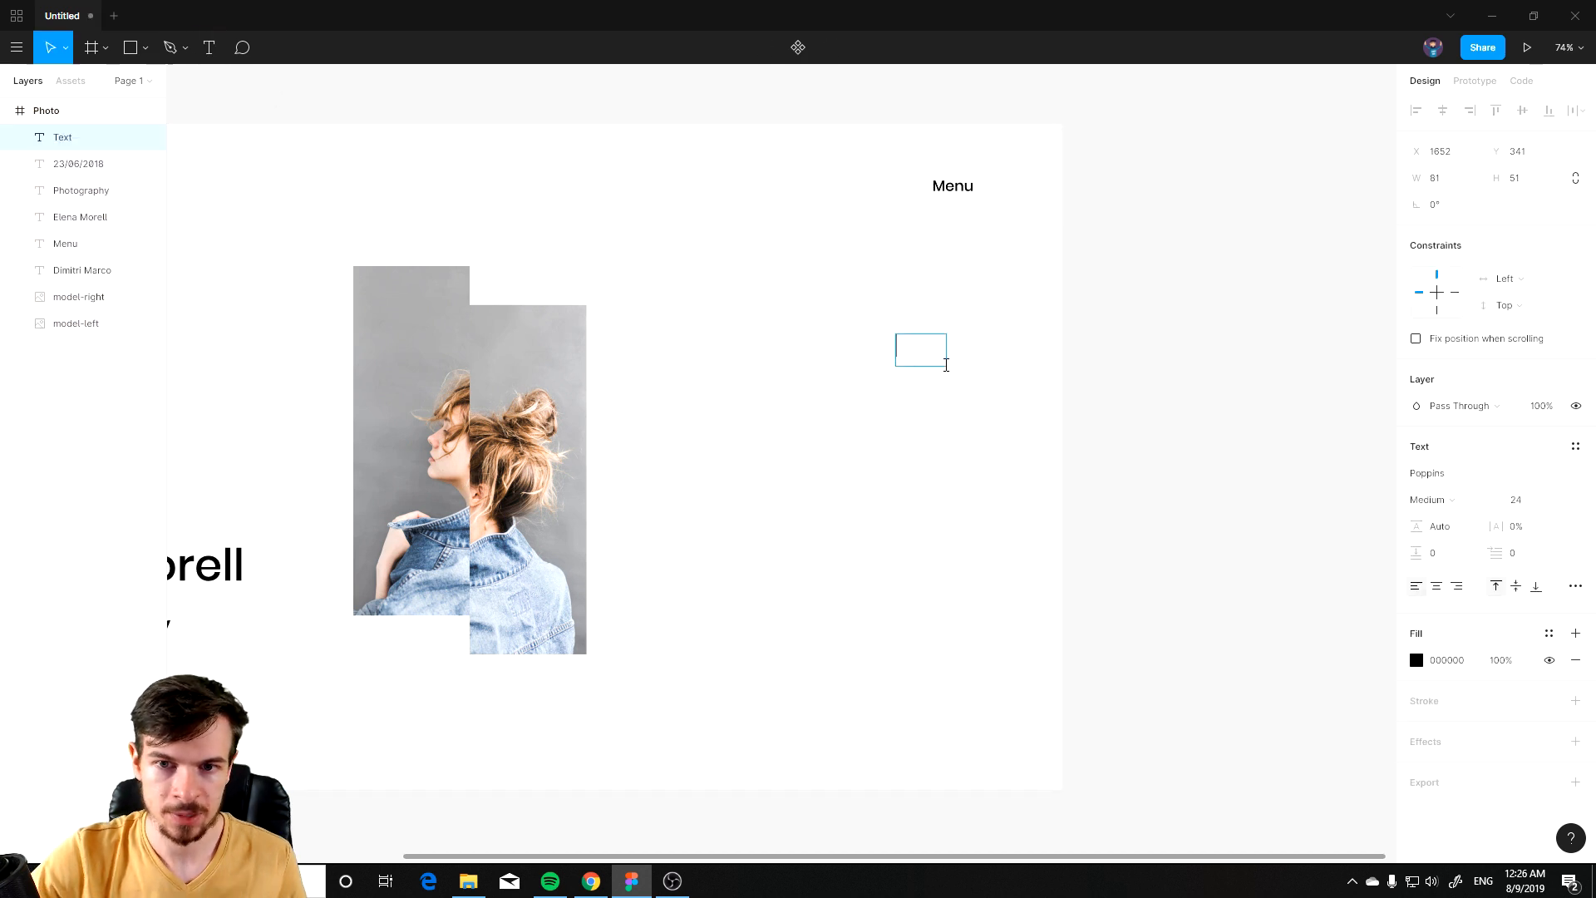
type("01")
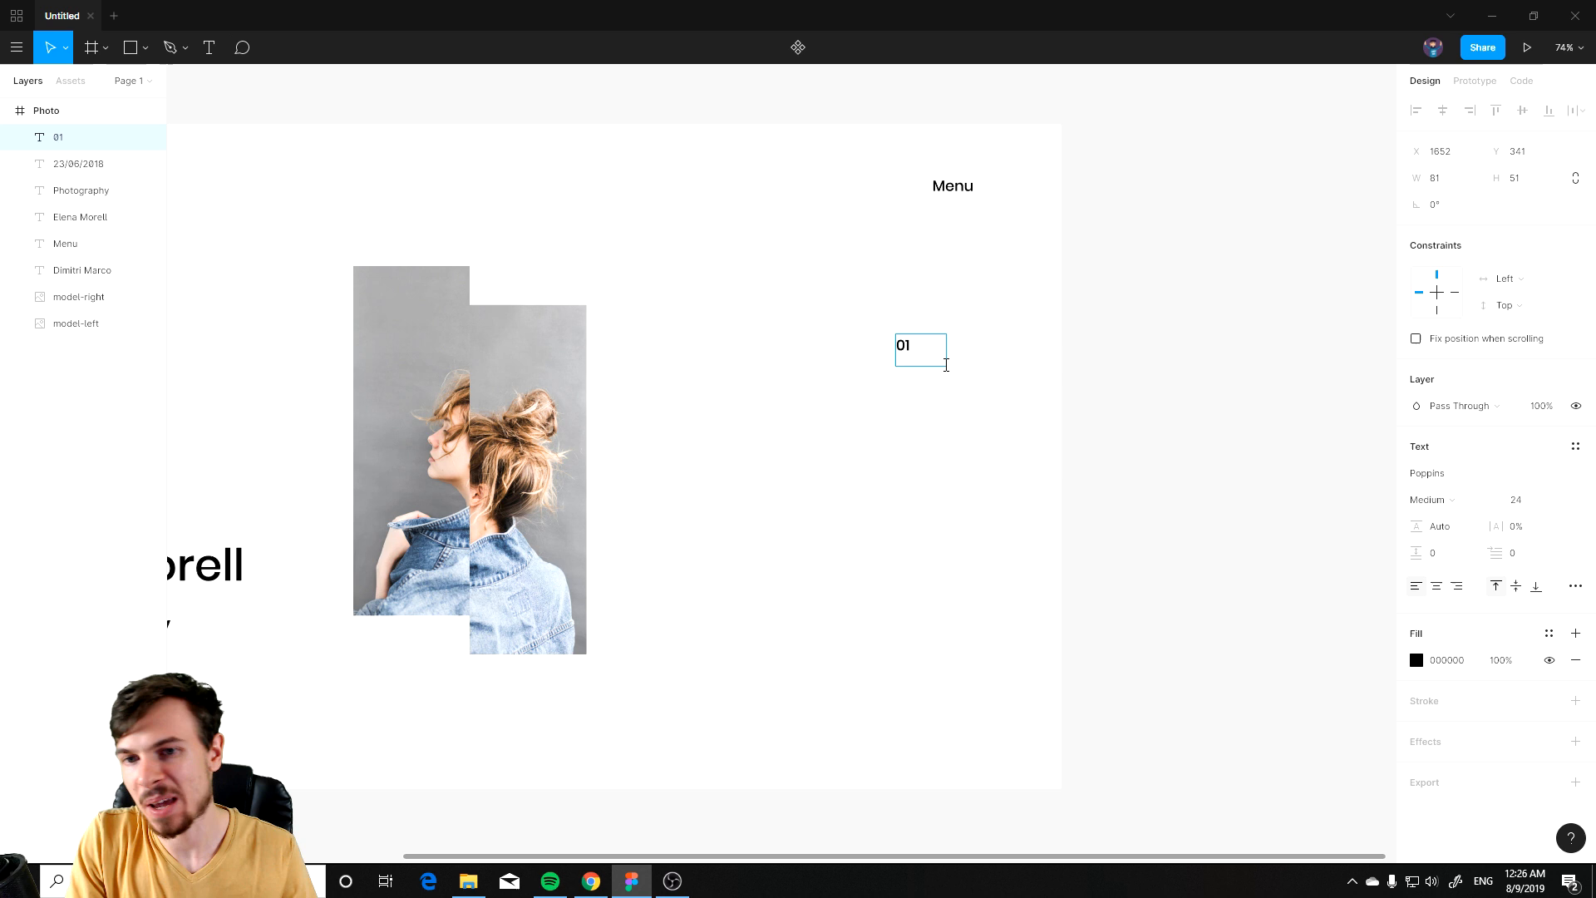
type("Photo")
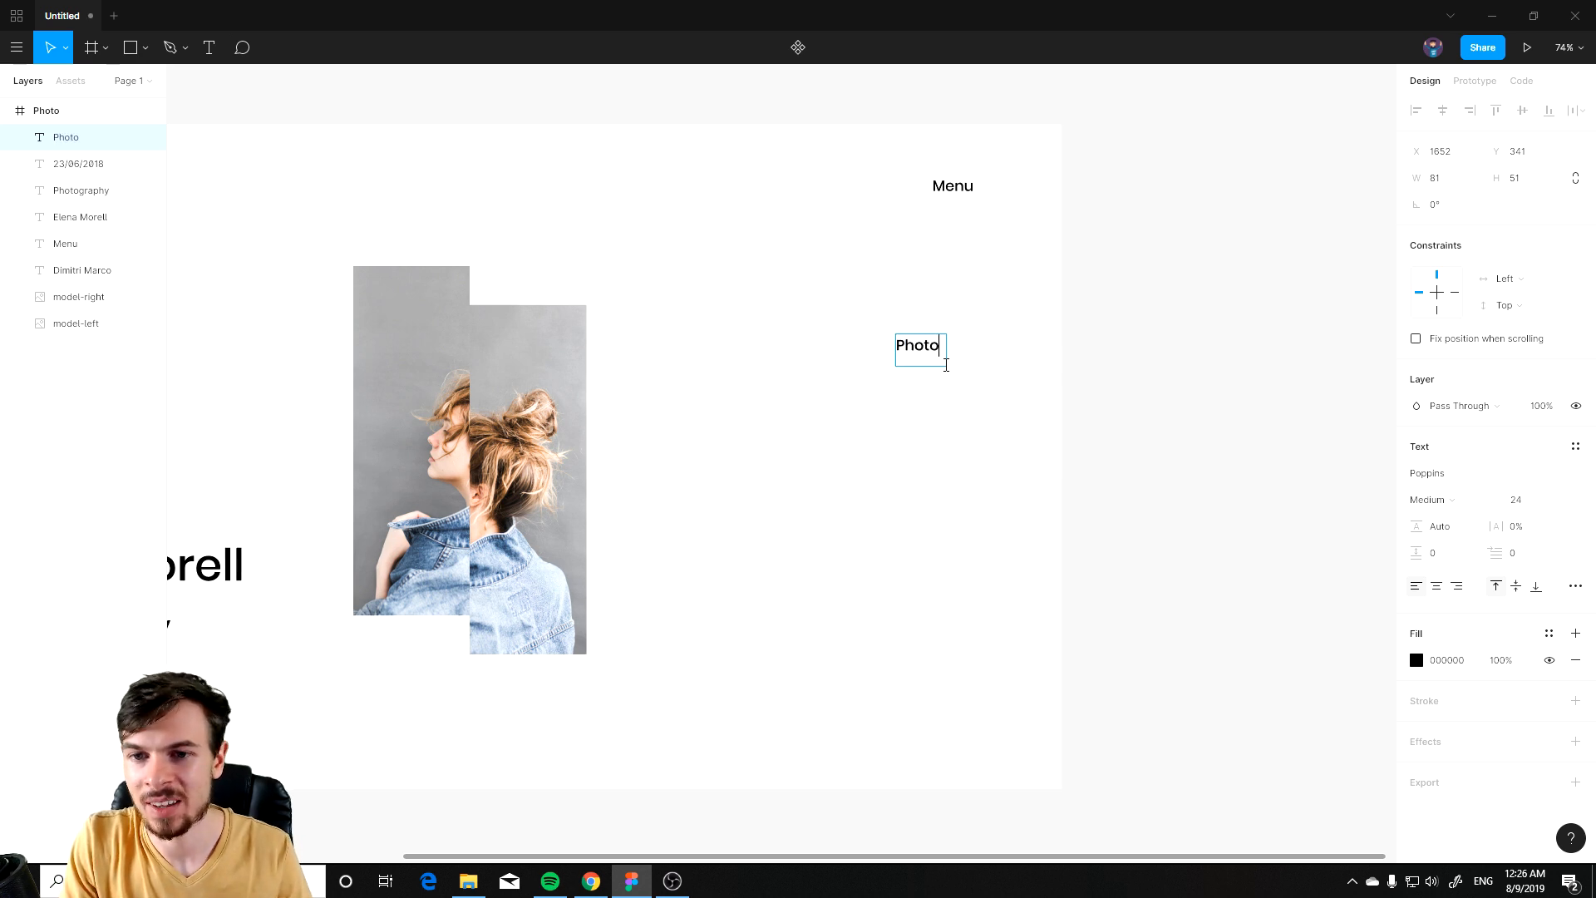
key("BackSpace")
key("BackSpace")
key("BackSpace")
key("BackSpace")
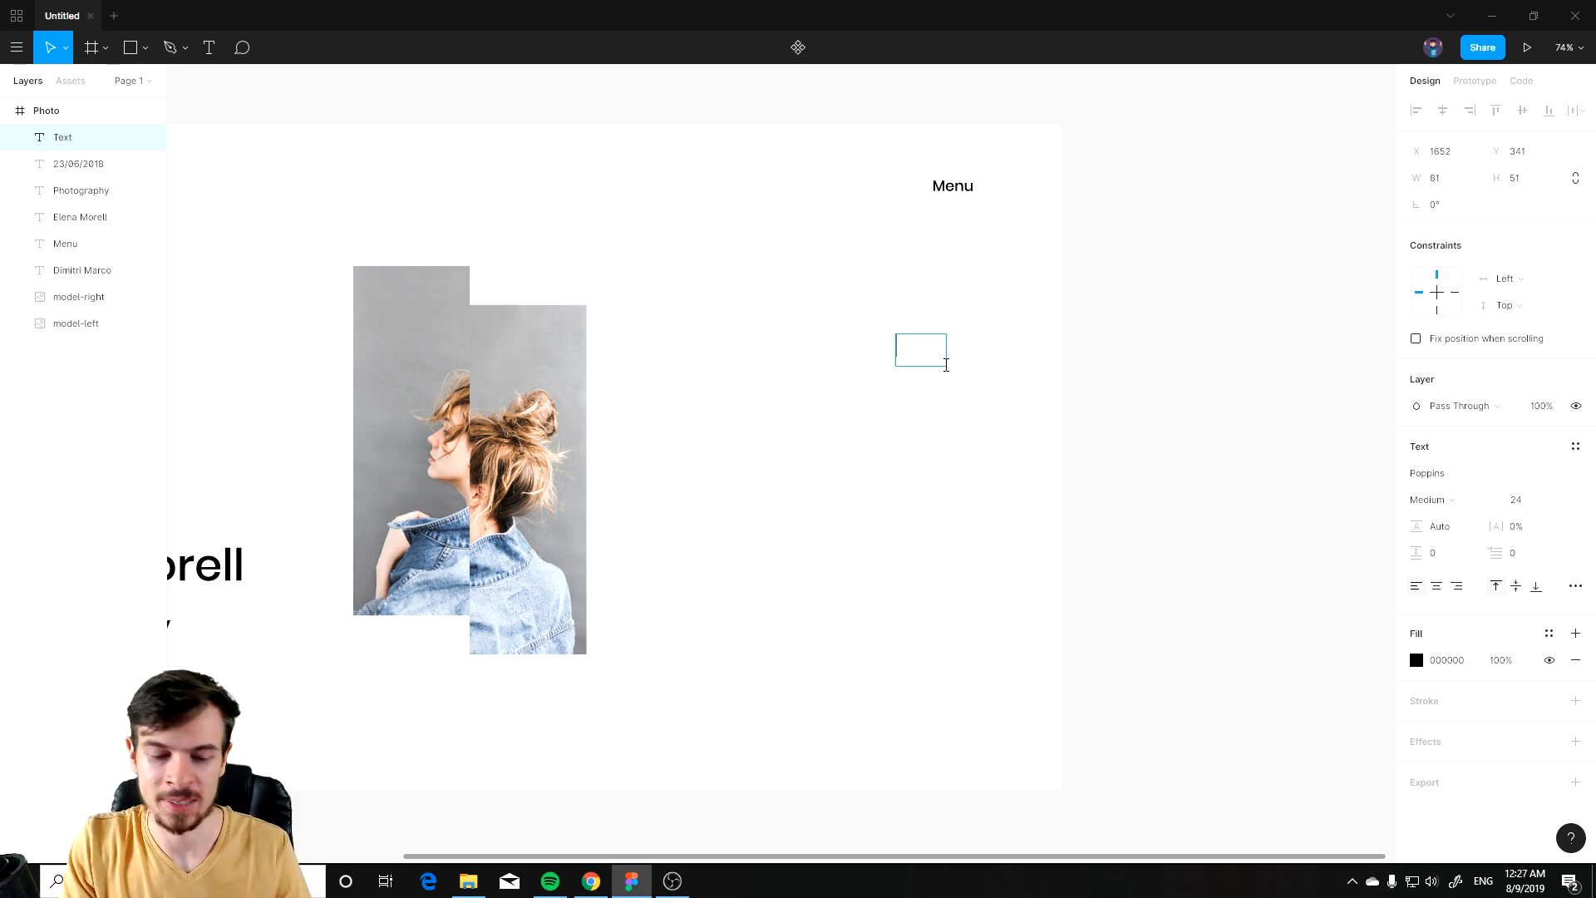
type("01")
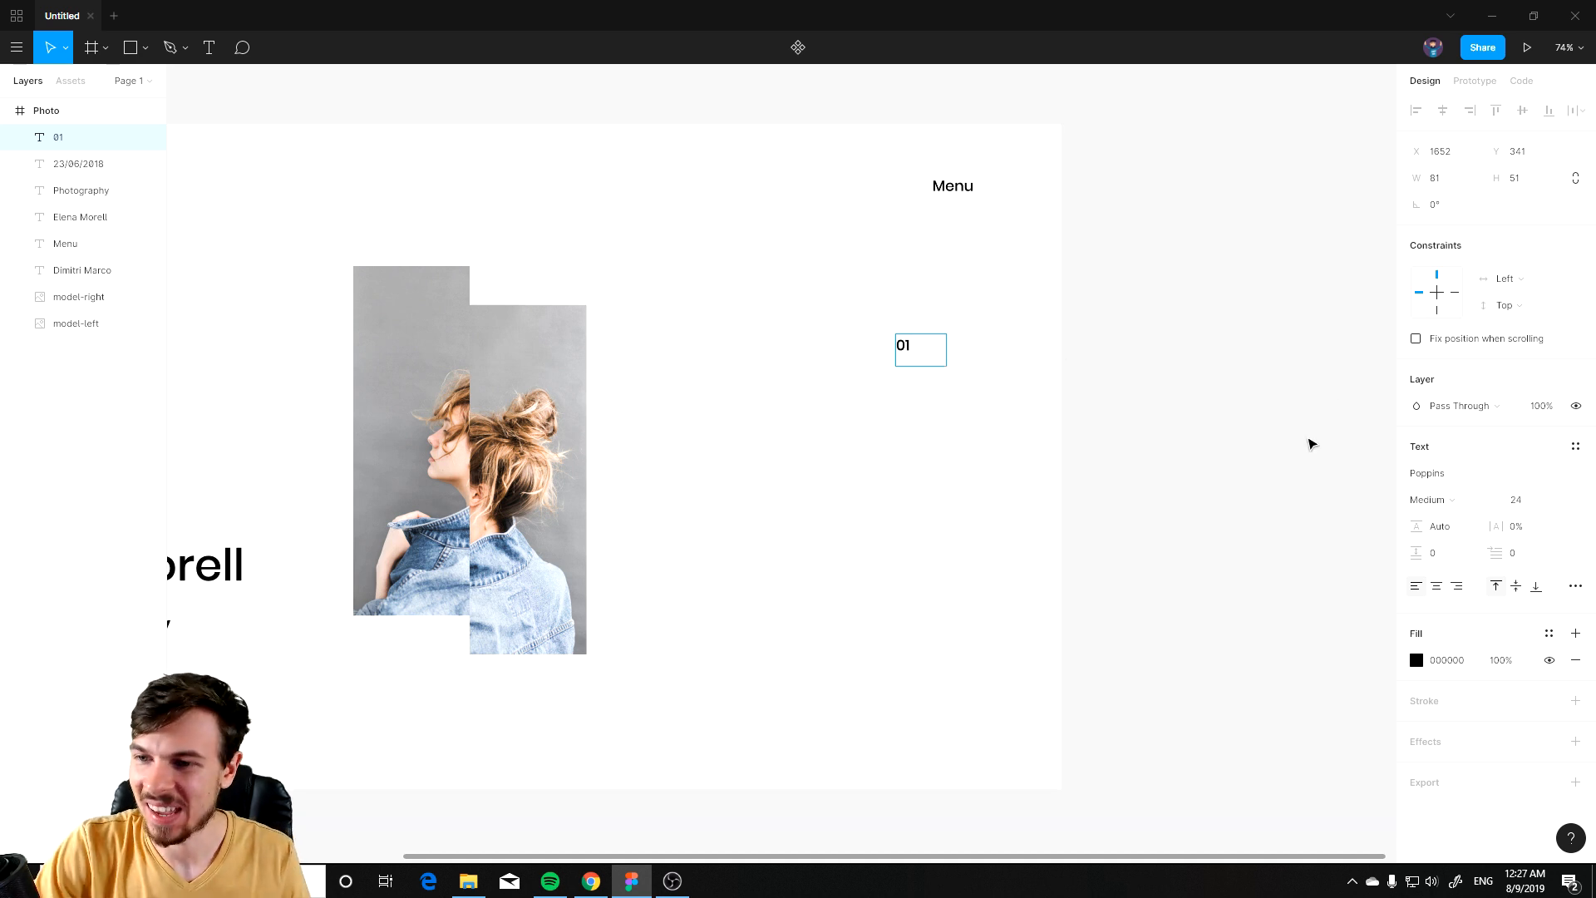
left_click(1186, 429)
left_click(1120, 414)
Step: Draw a small circle about 27 × 27 px to the right of the 01 text
scroll(943, 355, "up", 3)
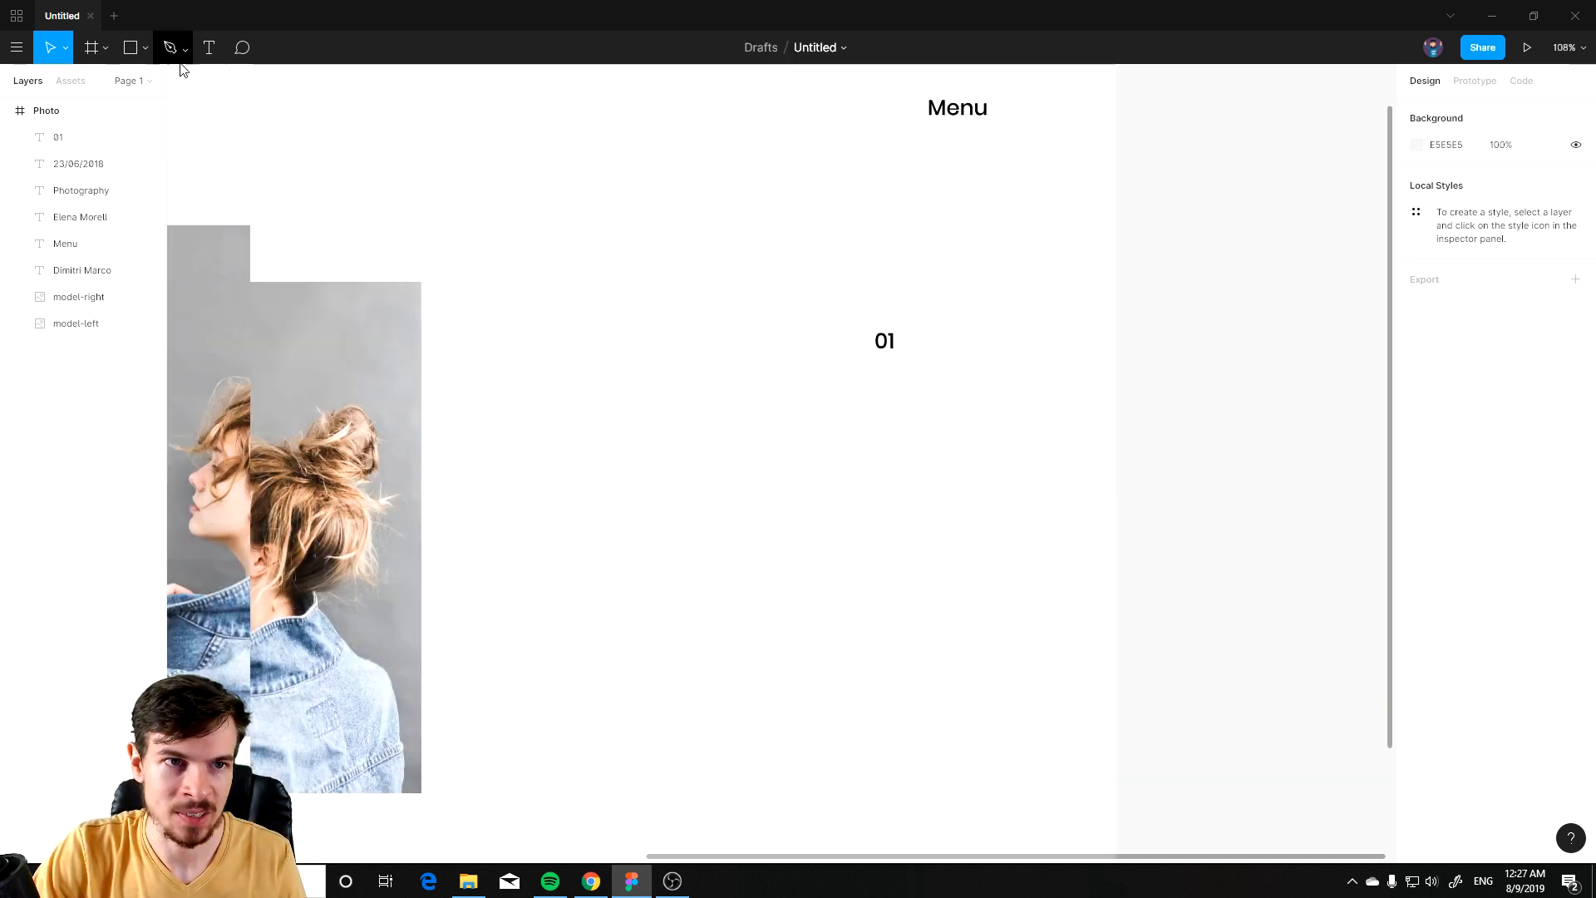
left_click(145, 48)
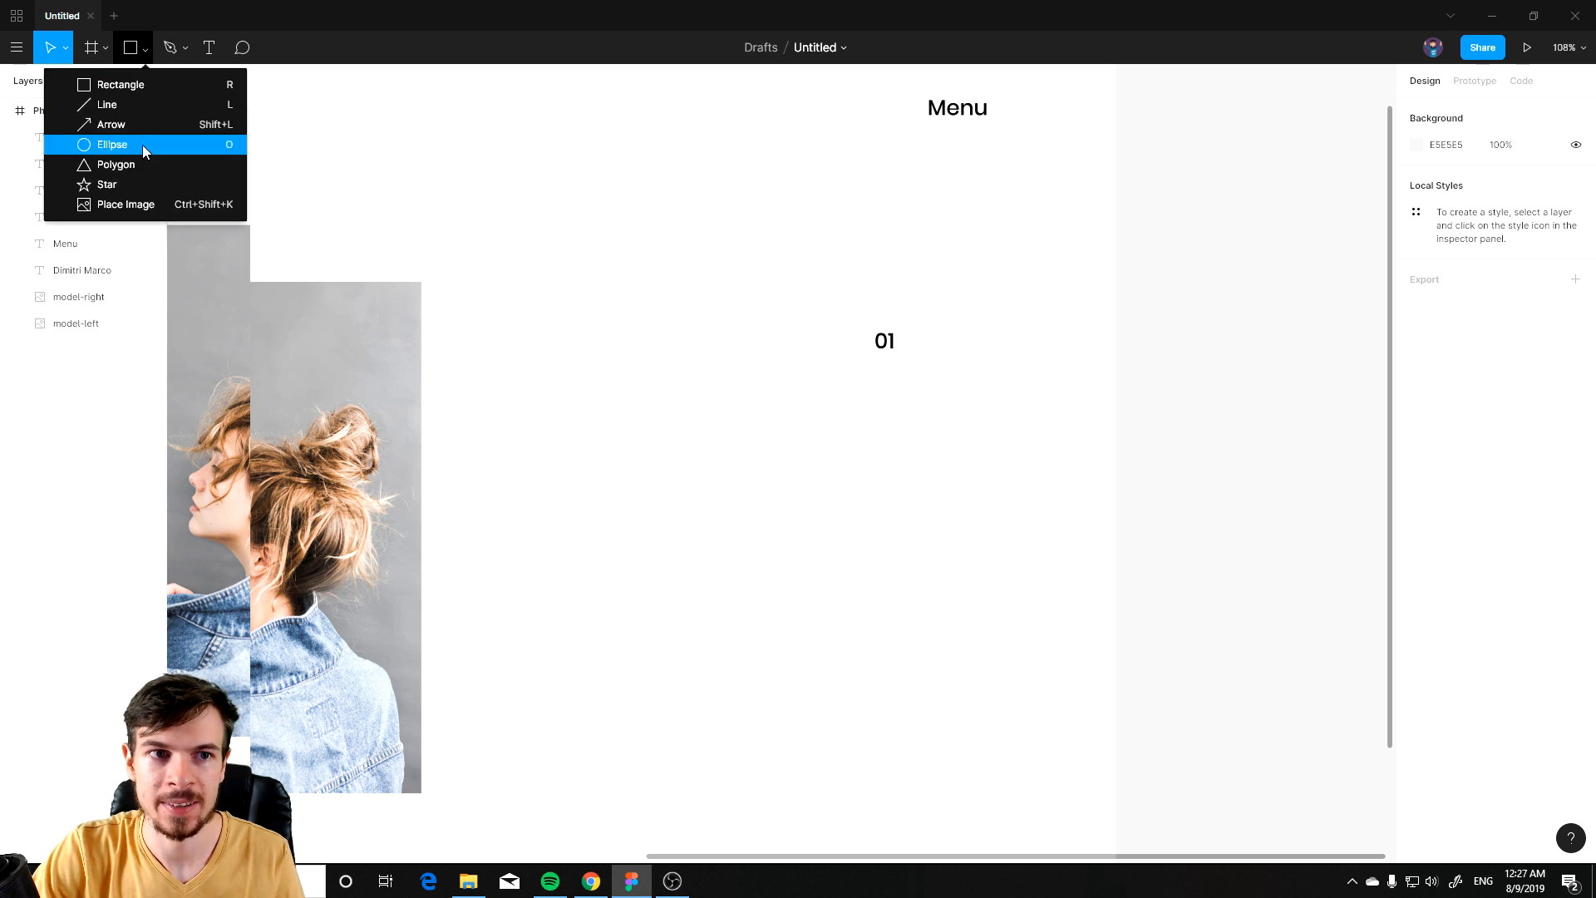
left_click(142, 145)
left_click_drag(935, 325, 975, 337)
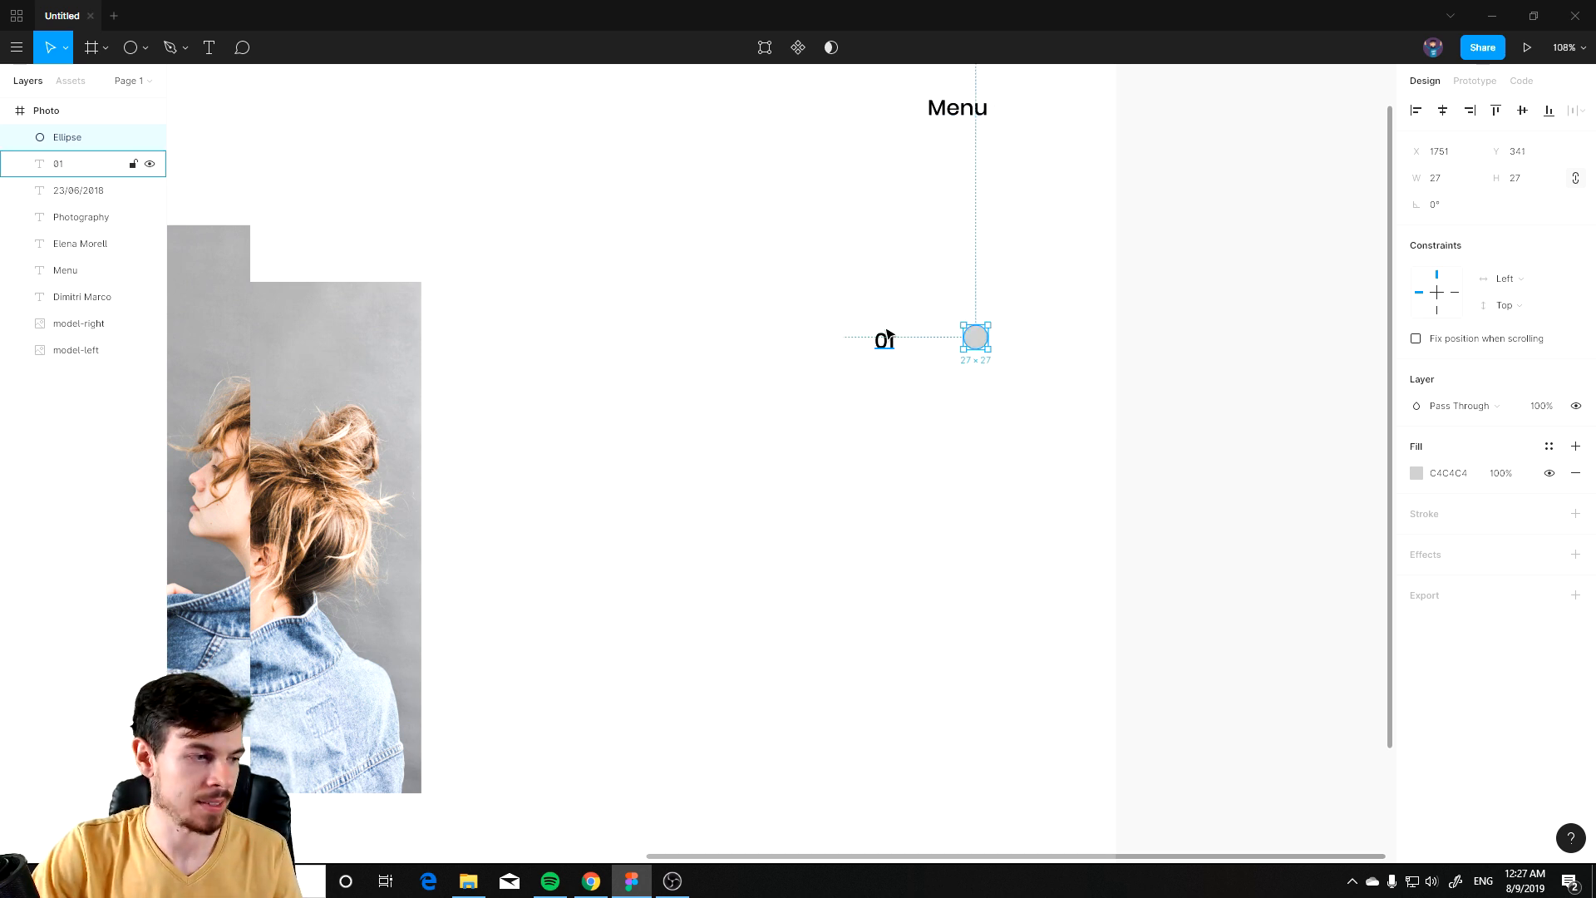
Step: Duplicate the 01 text and circle twice to form a vertical stack of three rows
left_click_drag(888, 337, 951, 346)
left_click(1031, 402)
left_click_drag(996, 396, 963, 386)
left_click_drag(984, 301, 952, 422)
left_click_drag(1015, 252, 936, 613)
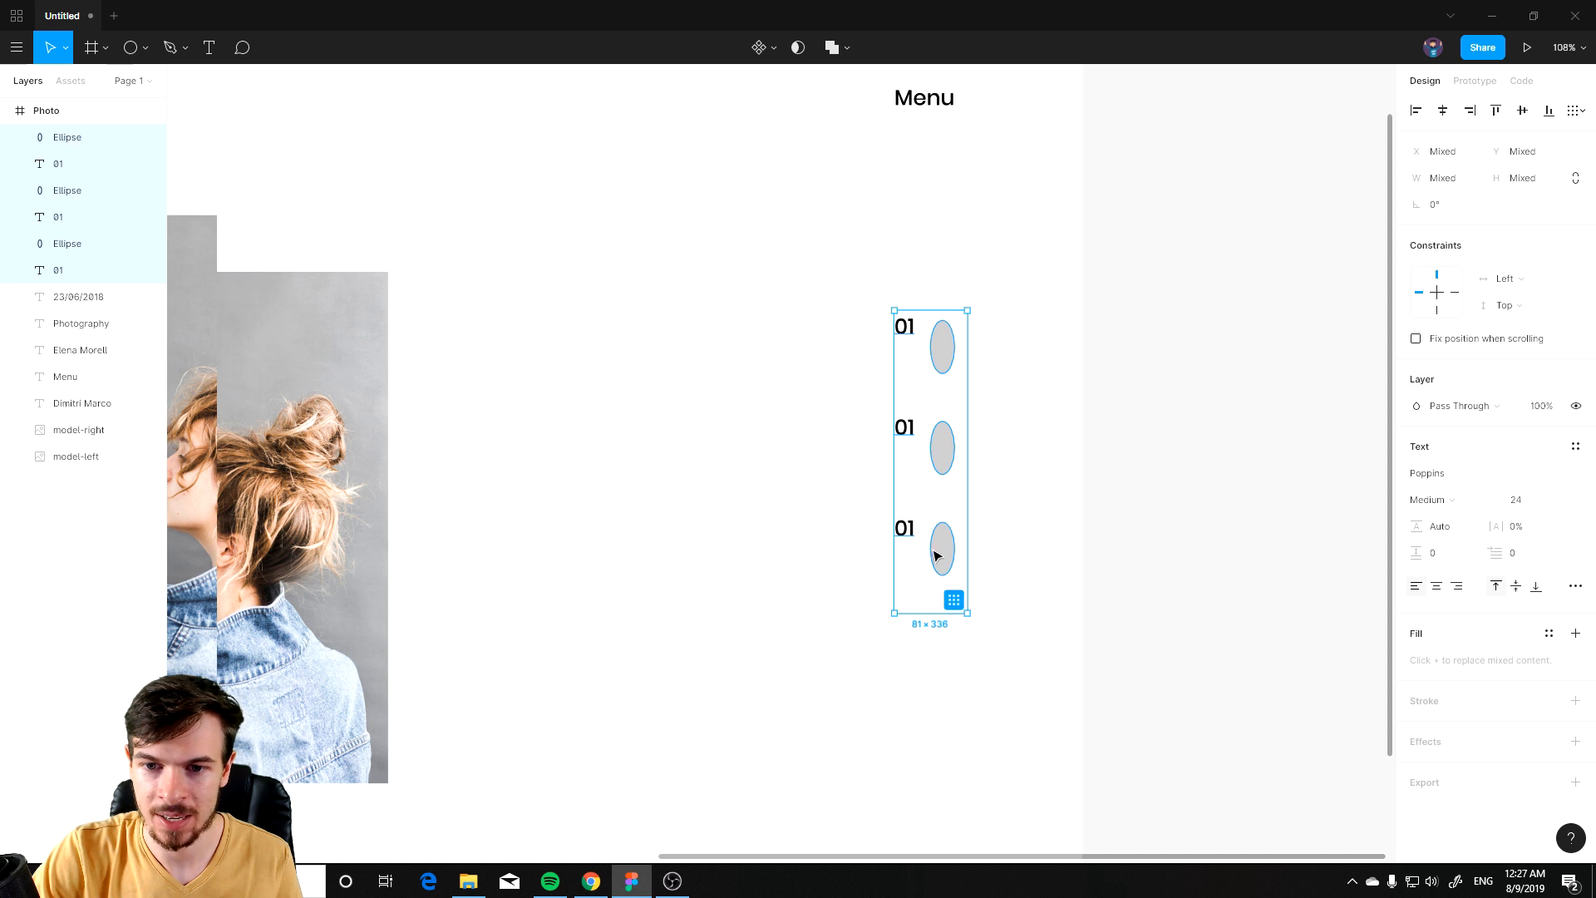
key("ctrl+z")
left_click(994, 488)
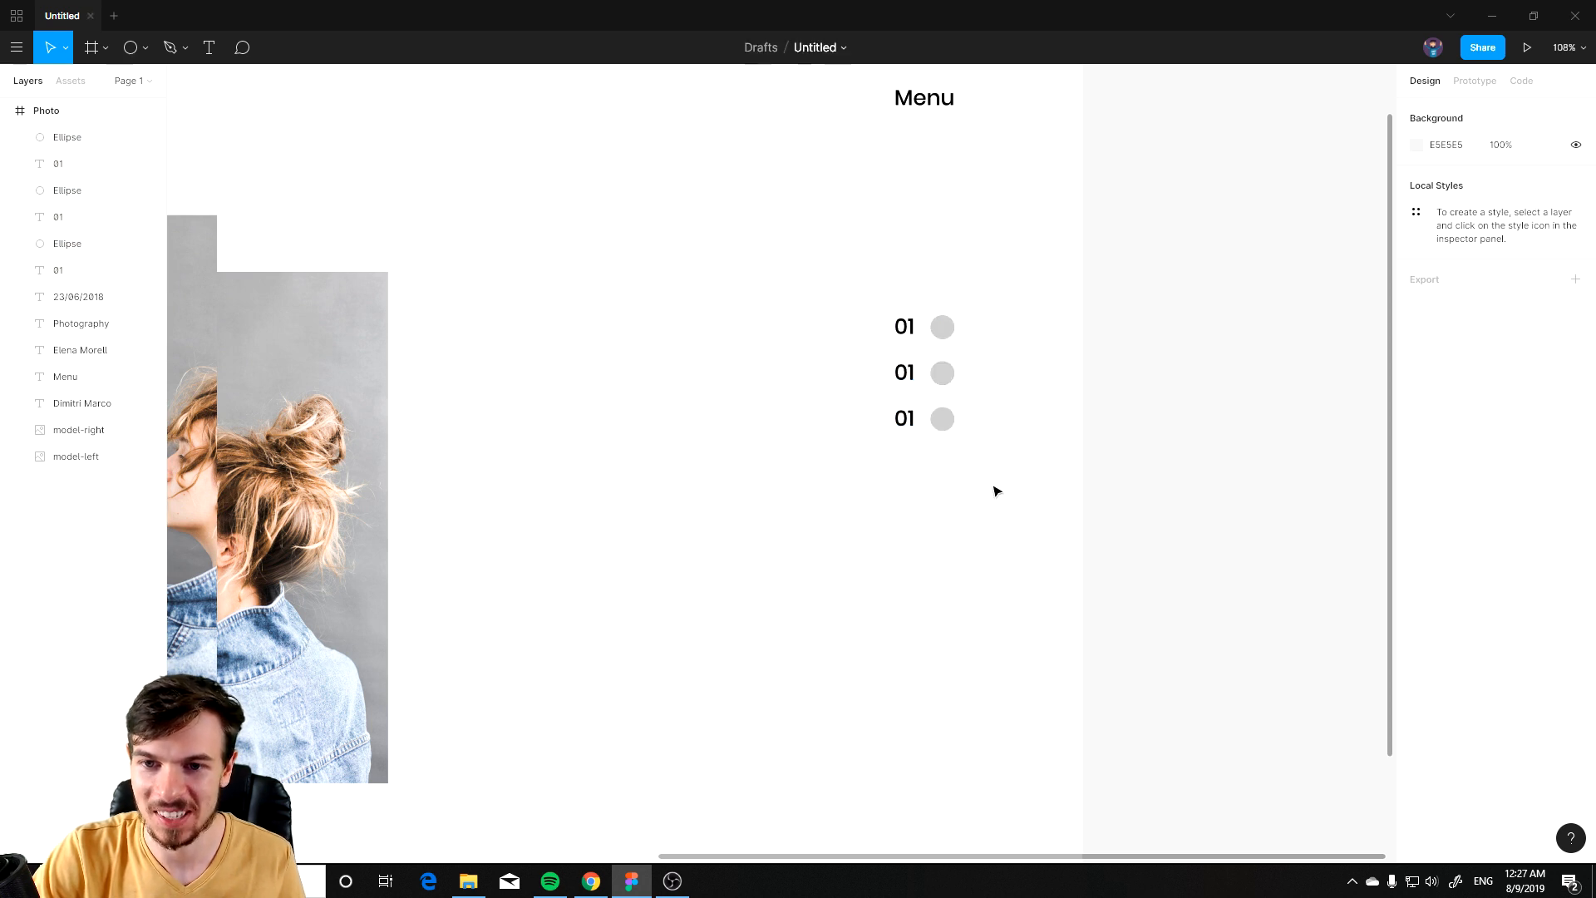
Step: Move the second and third 01 labels further down the frame
left_click(914, 421)
left_click(904, 372)
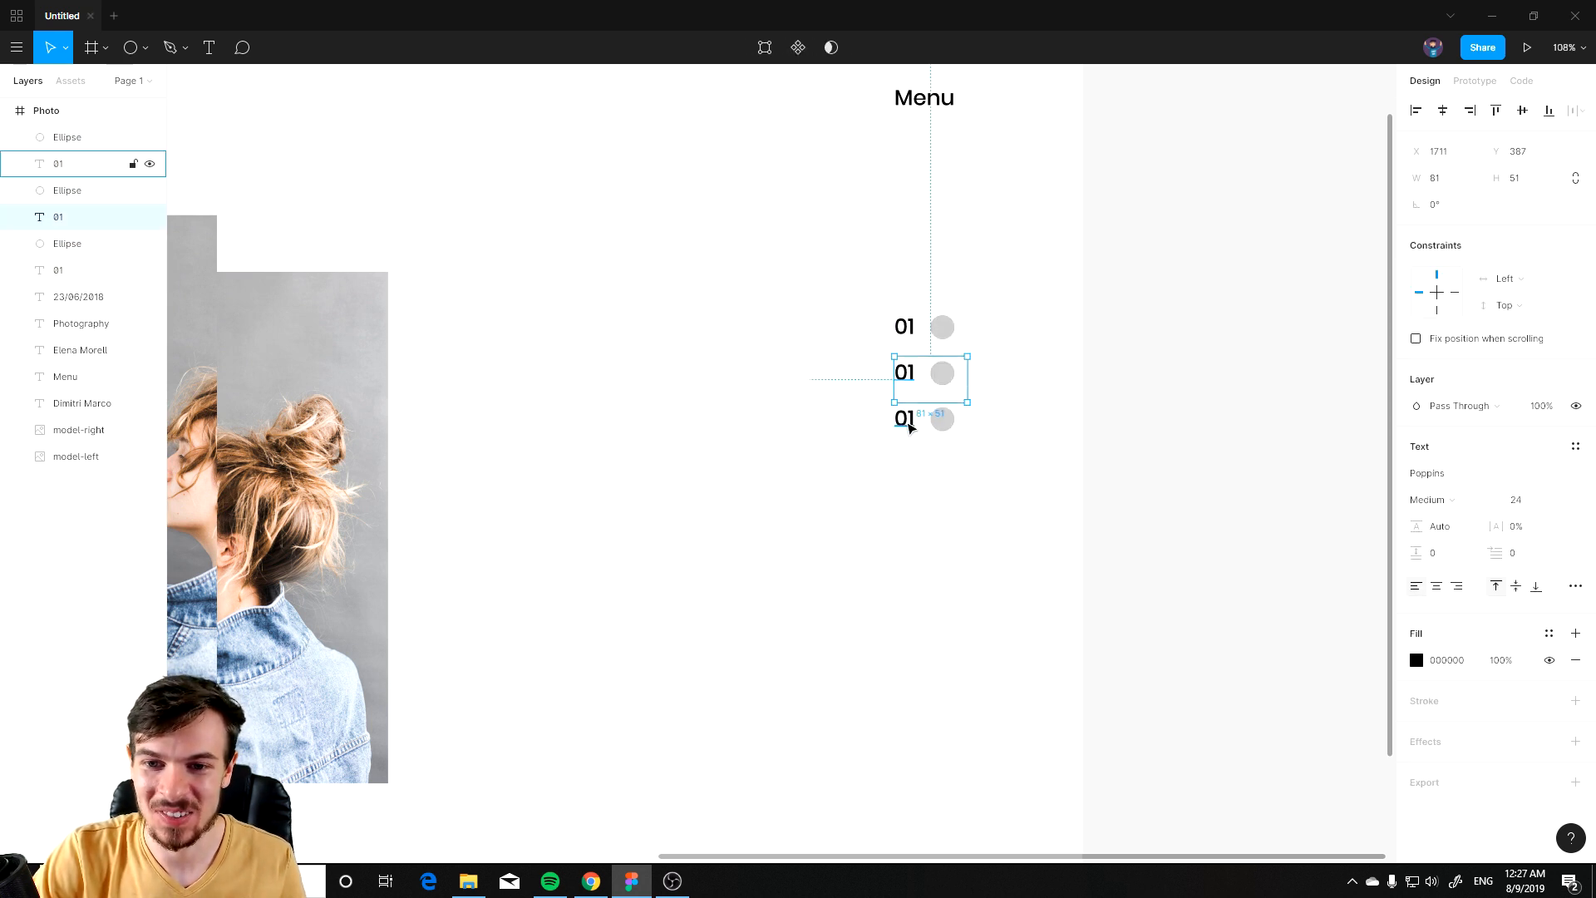
left_click(906, 419, "shift")
left_click_drag(906, 420, 916, 573)
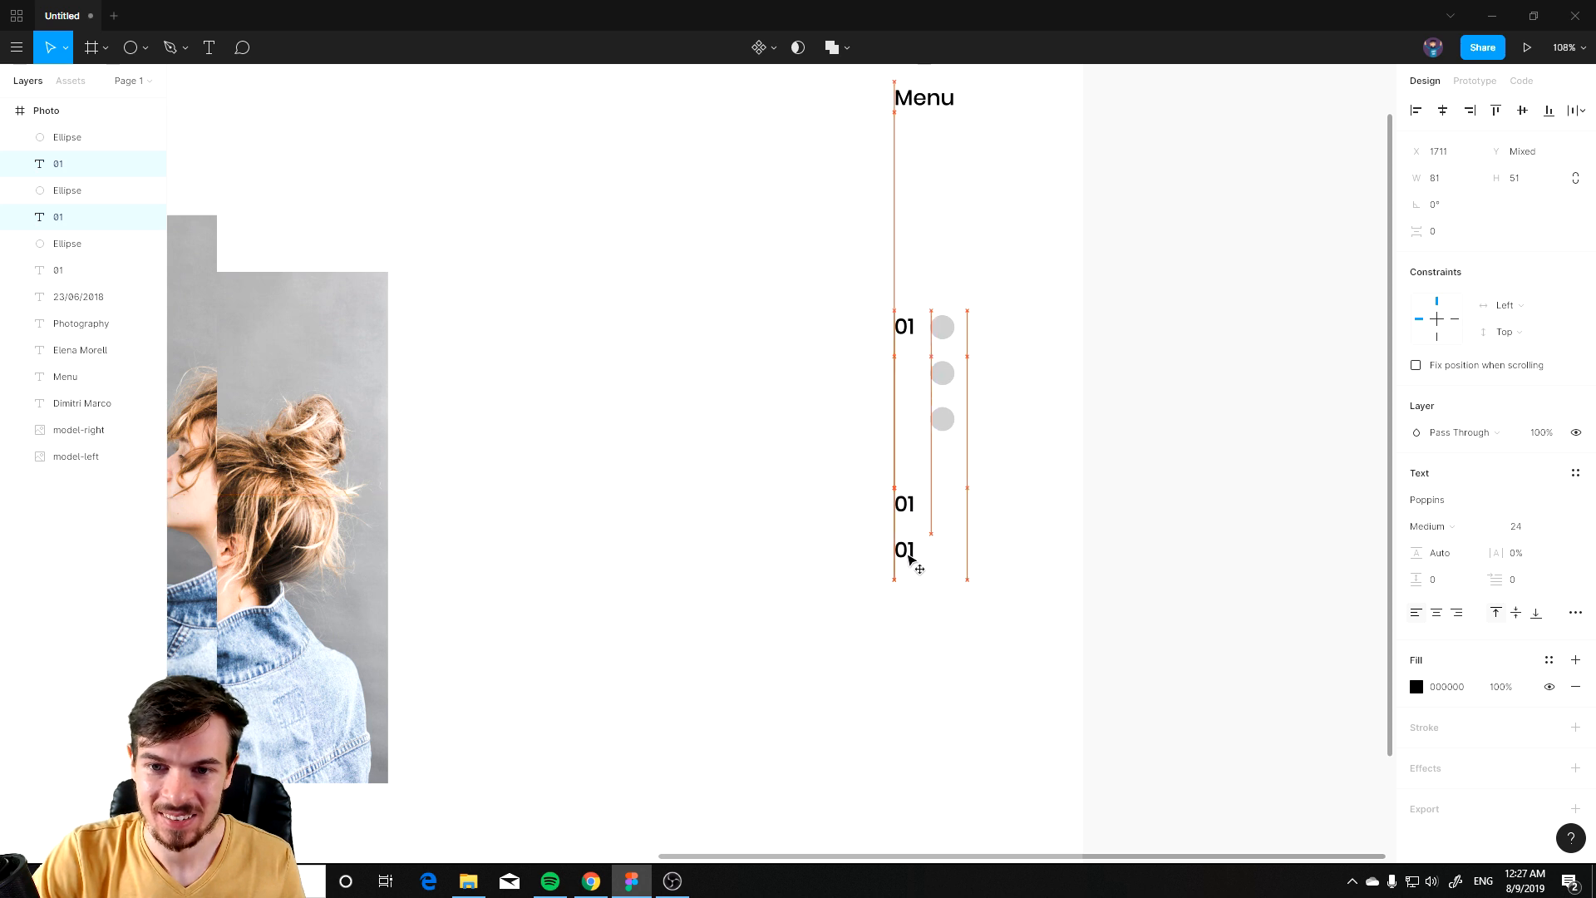
Step: Move the second and third circles down beside the lower 01 labels
left_click(942, 377)
left_click_drag(942, 419, 948, 559)
left_click_drag(942, 373, 945, 509)
scroll(956, 539, "down", 4)
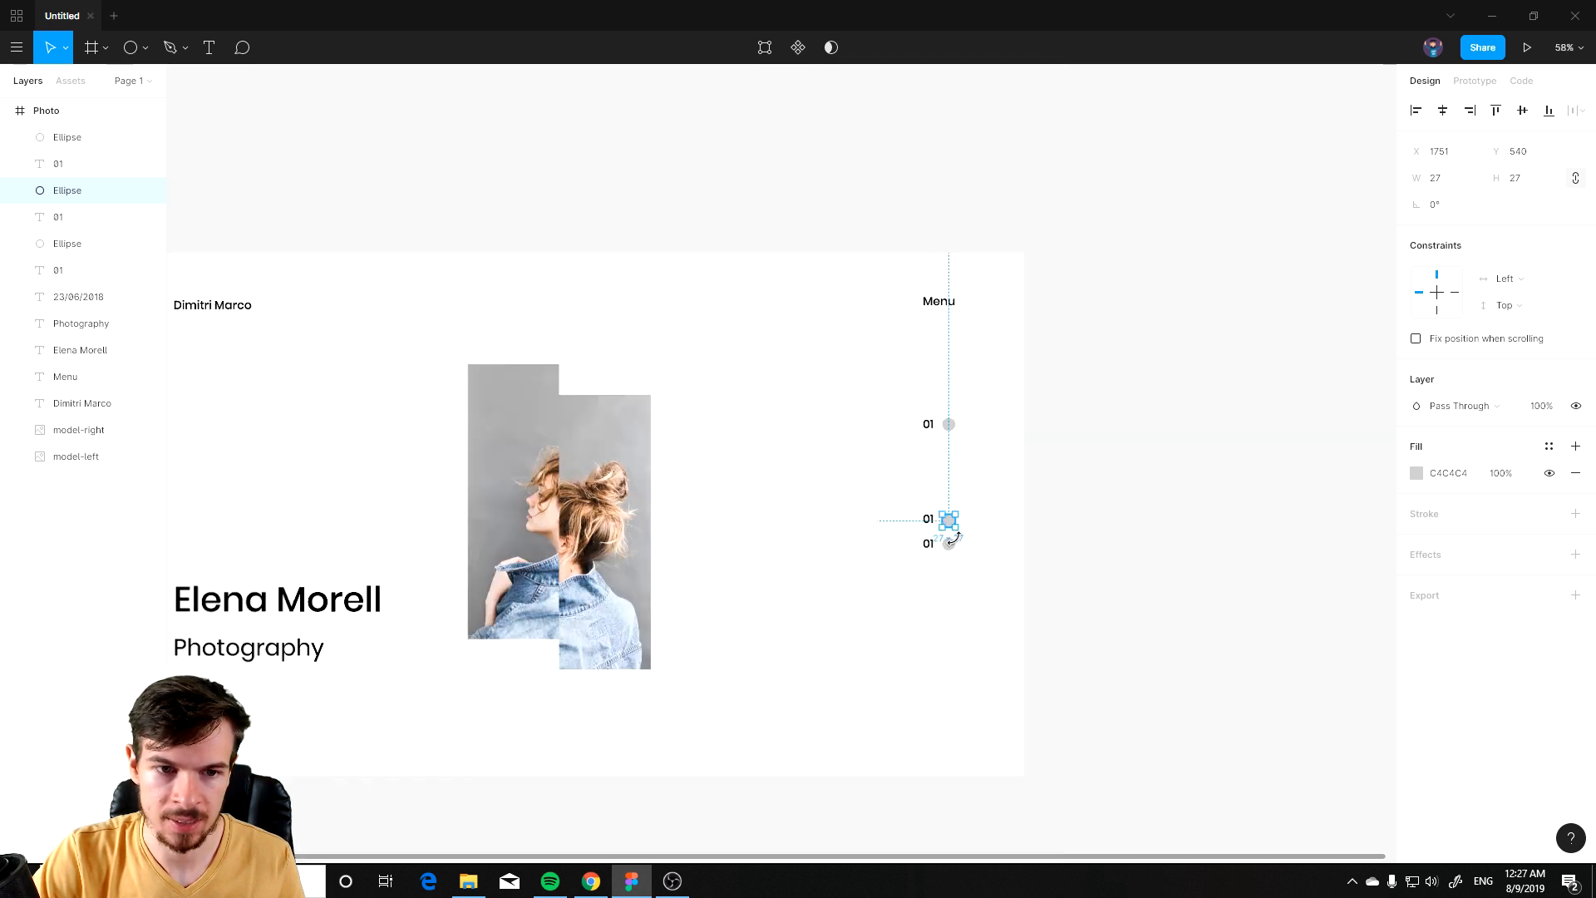
Step: Space the three number-and-circle rows evenly and move the stack into place beside the photo
left_click_drag(843, 584, 904, 519)
left_click_drag(1039, 439, 1015, 498)
left_click_drag(1056, 322, 977, 525)
left_click_drag(1020, 426, 1012, 450)
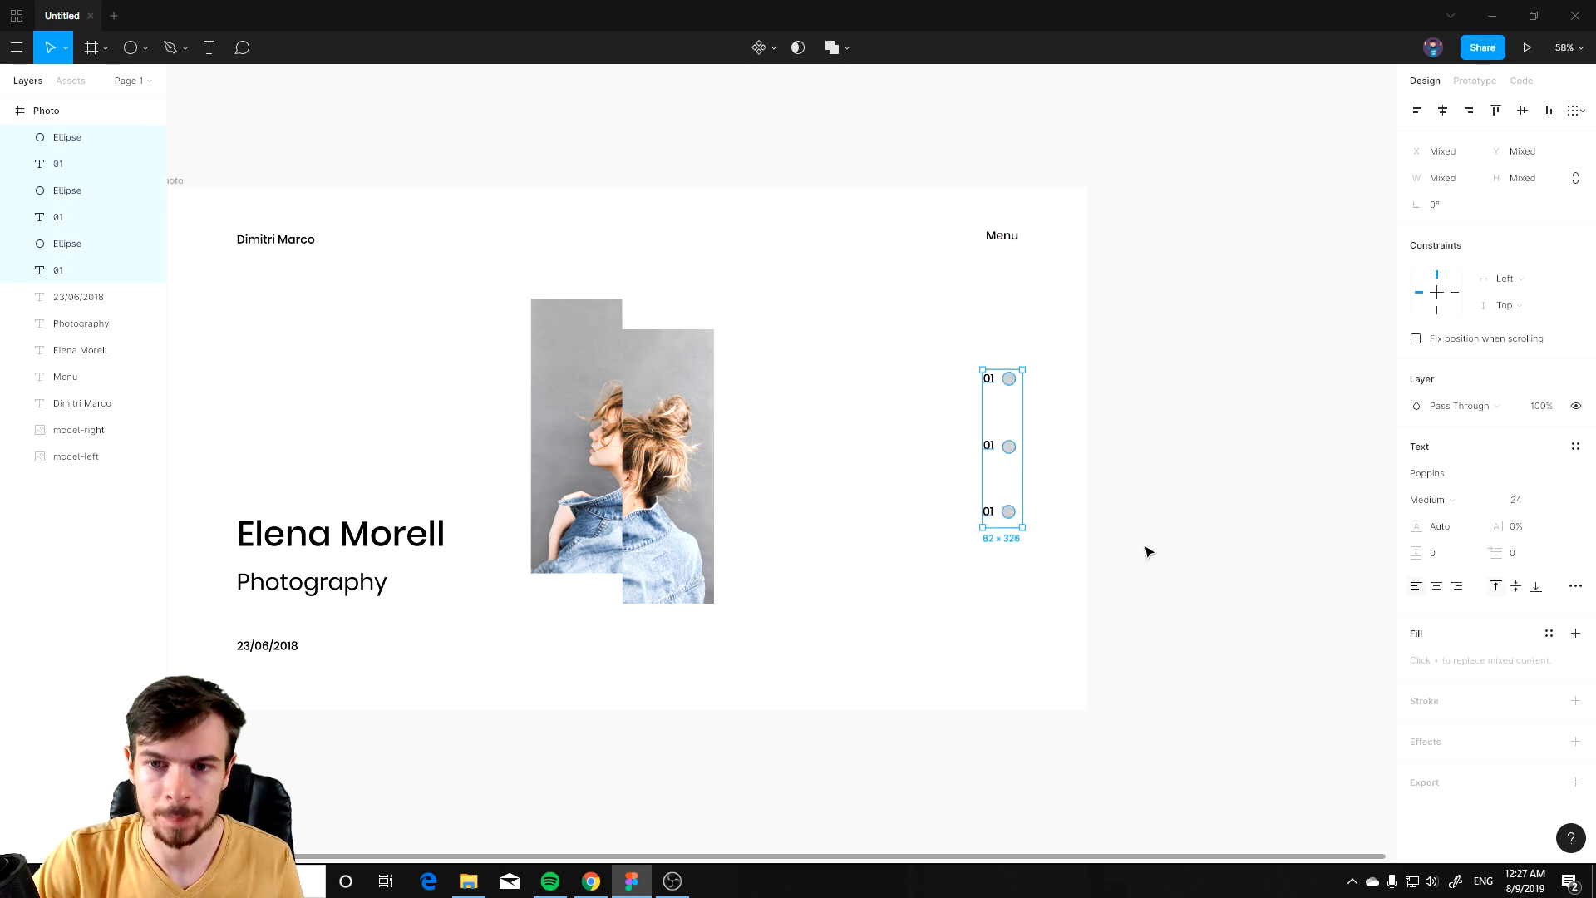
left_click(1147, 549)
Step: Rename the second and third labels to 02 and 03
scroll(1072, 486, "up", 3)
left_click(933, 447)
double_click(932, 447)
type("02")
double_click(926, 548)
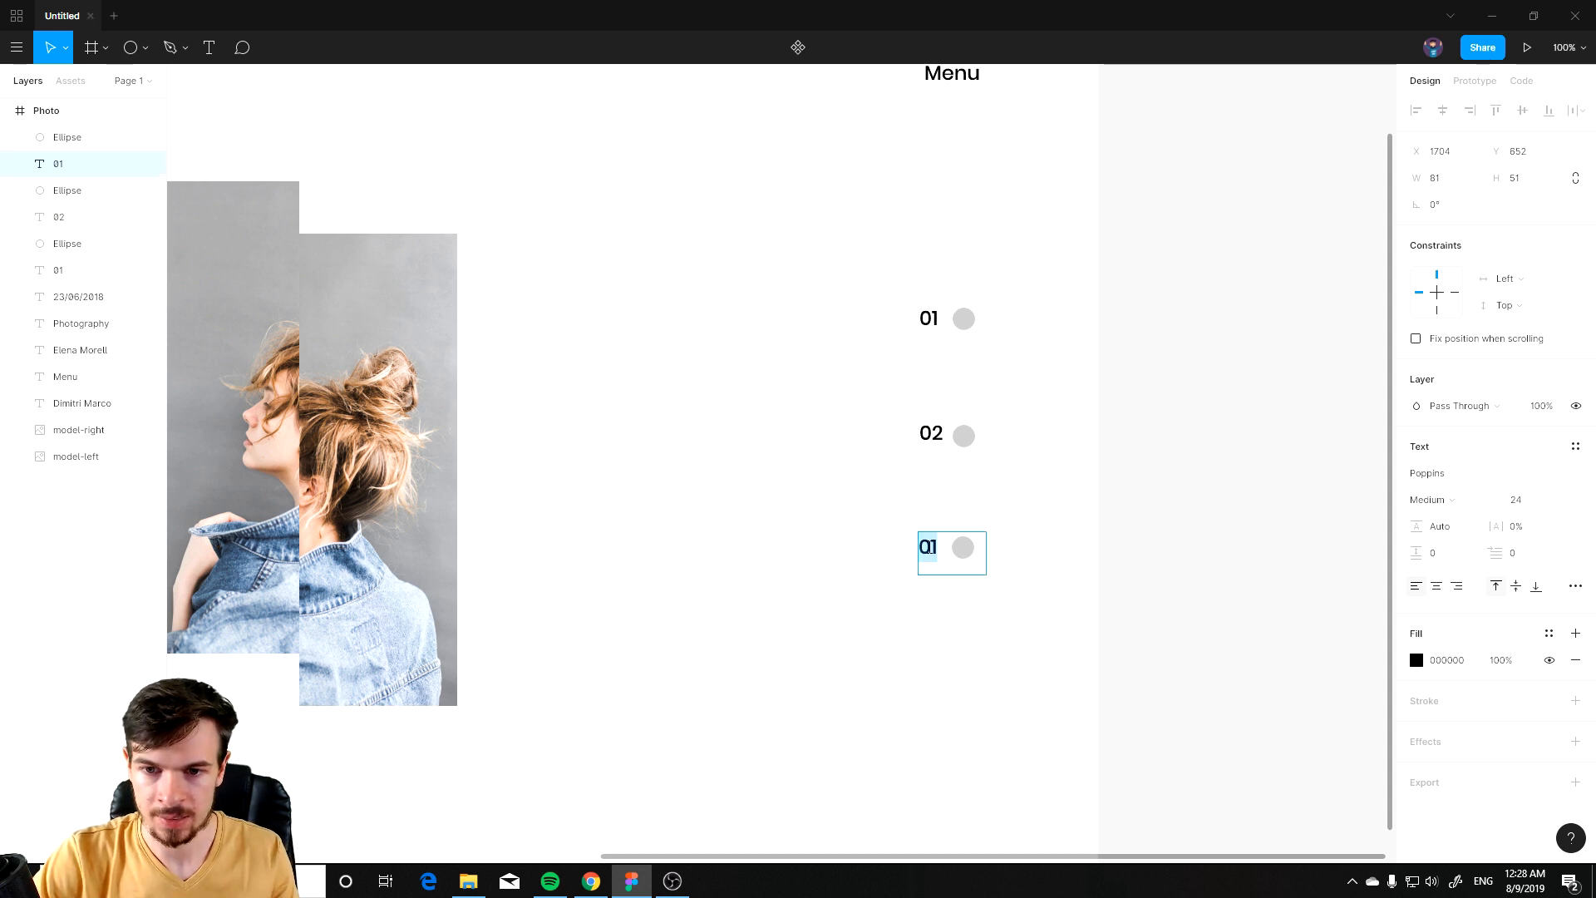
type("03")
key("Escape")
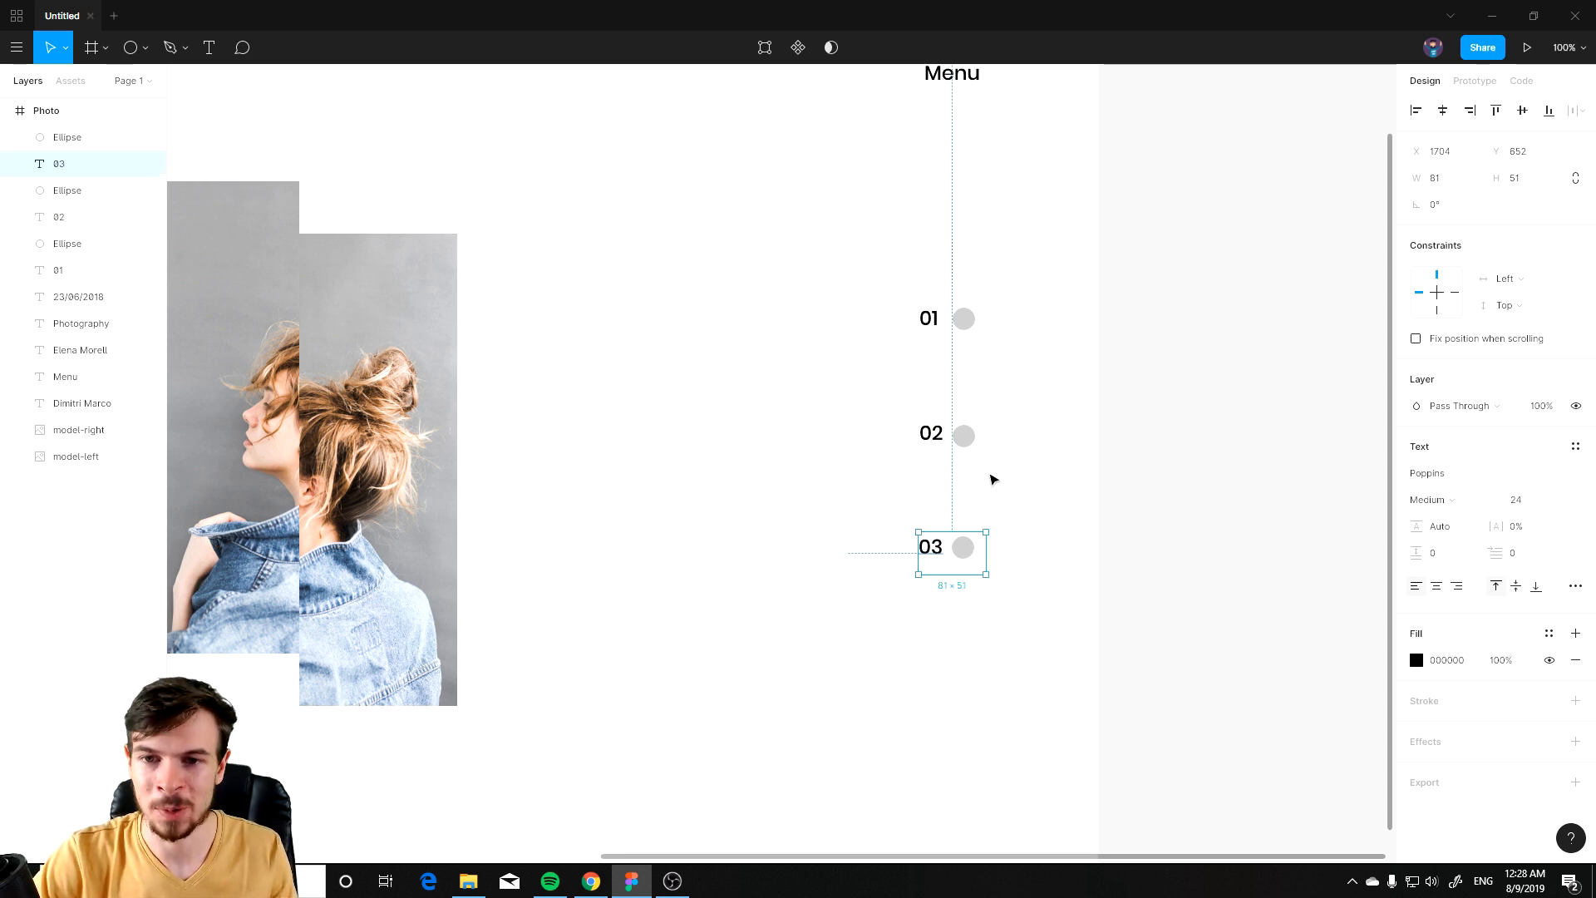
Step: Inspect the indicator column and the second circle's fill colour
left_click(1003, 457)
scroll(319, 442, "down", 2)
left_click_drag(395, 410, 676, 435)
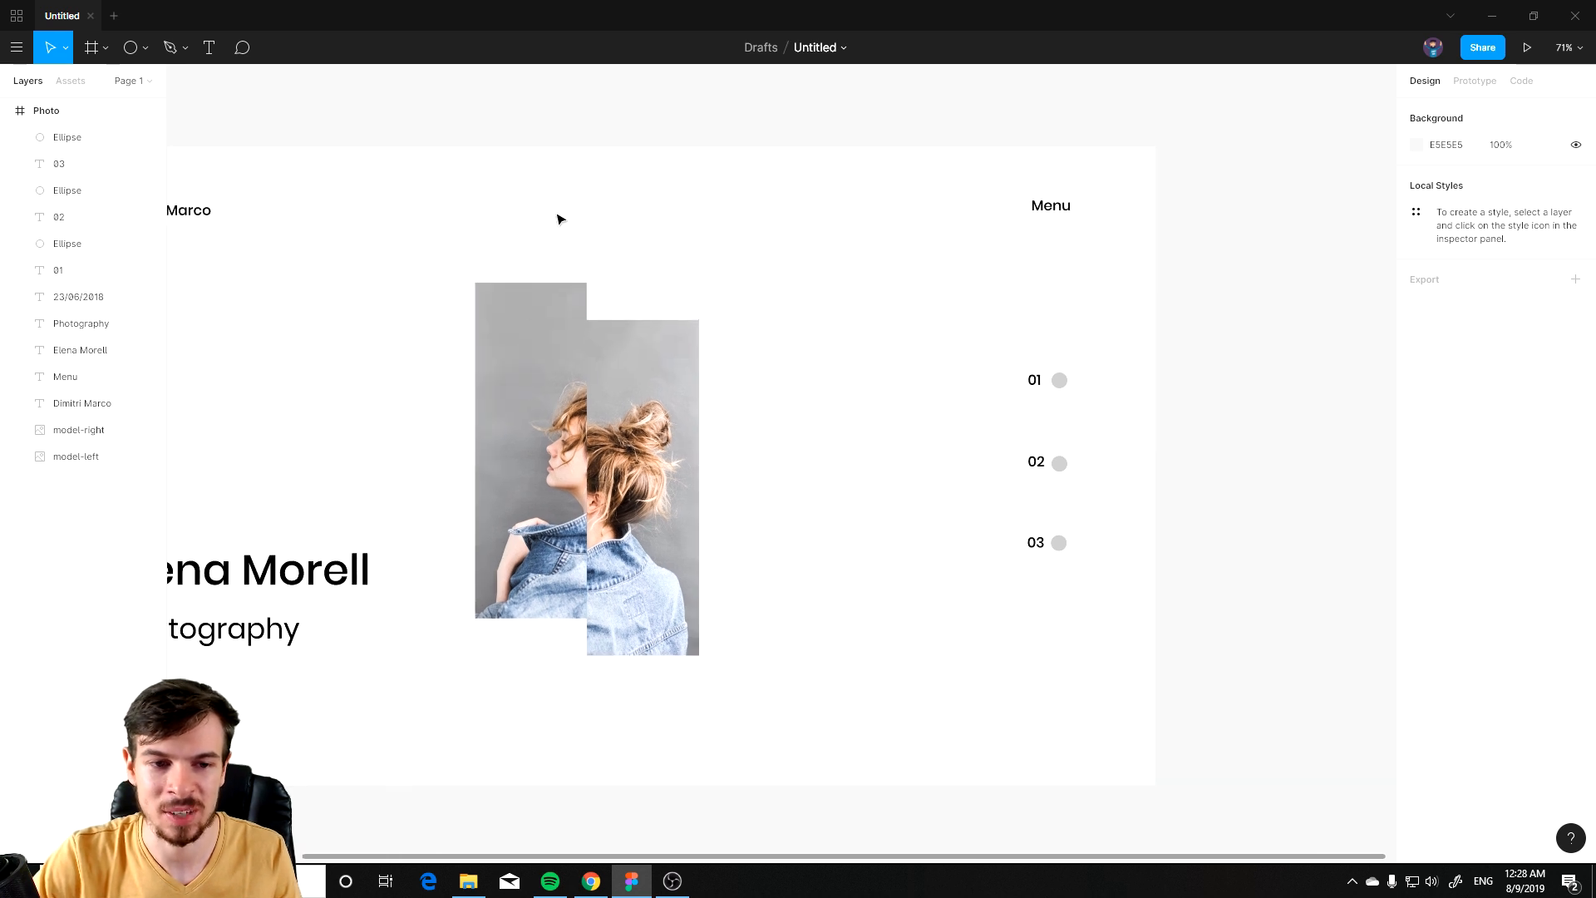
left_click_drag(581, 671, 710, 584)
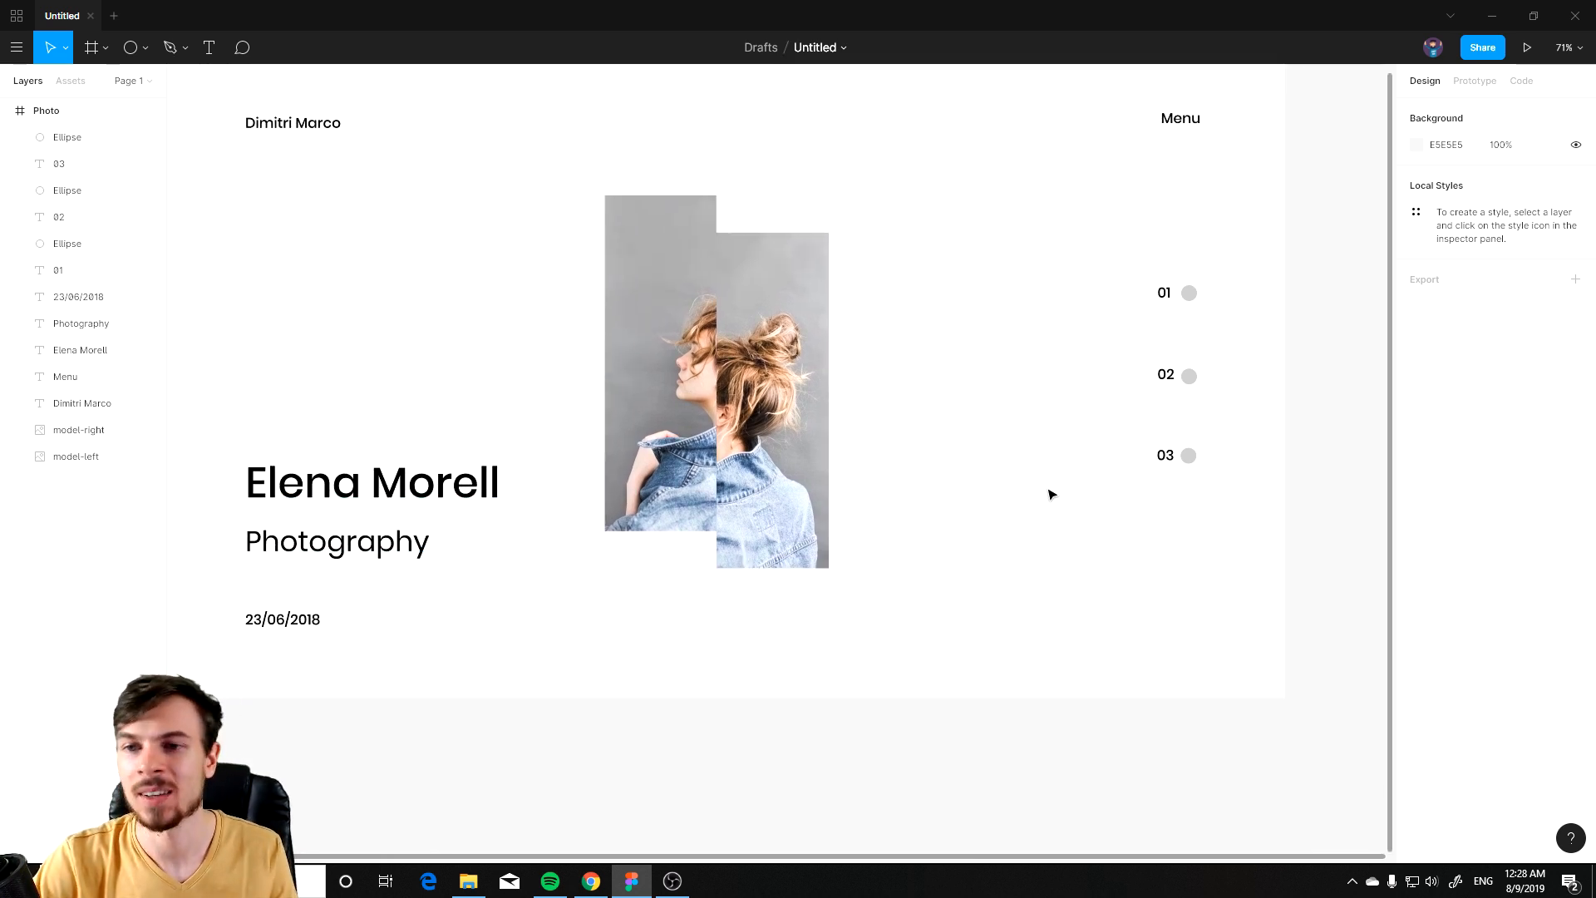
scroll(1031, 473, "right", 3)
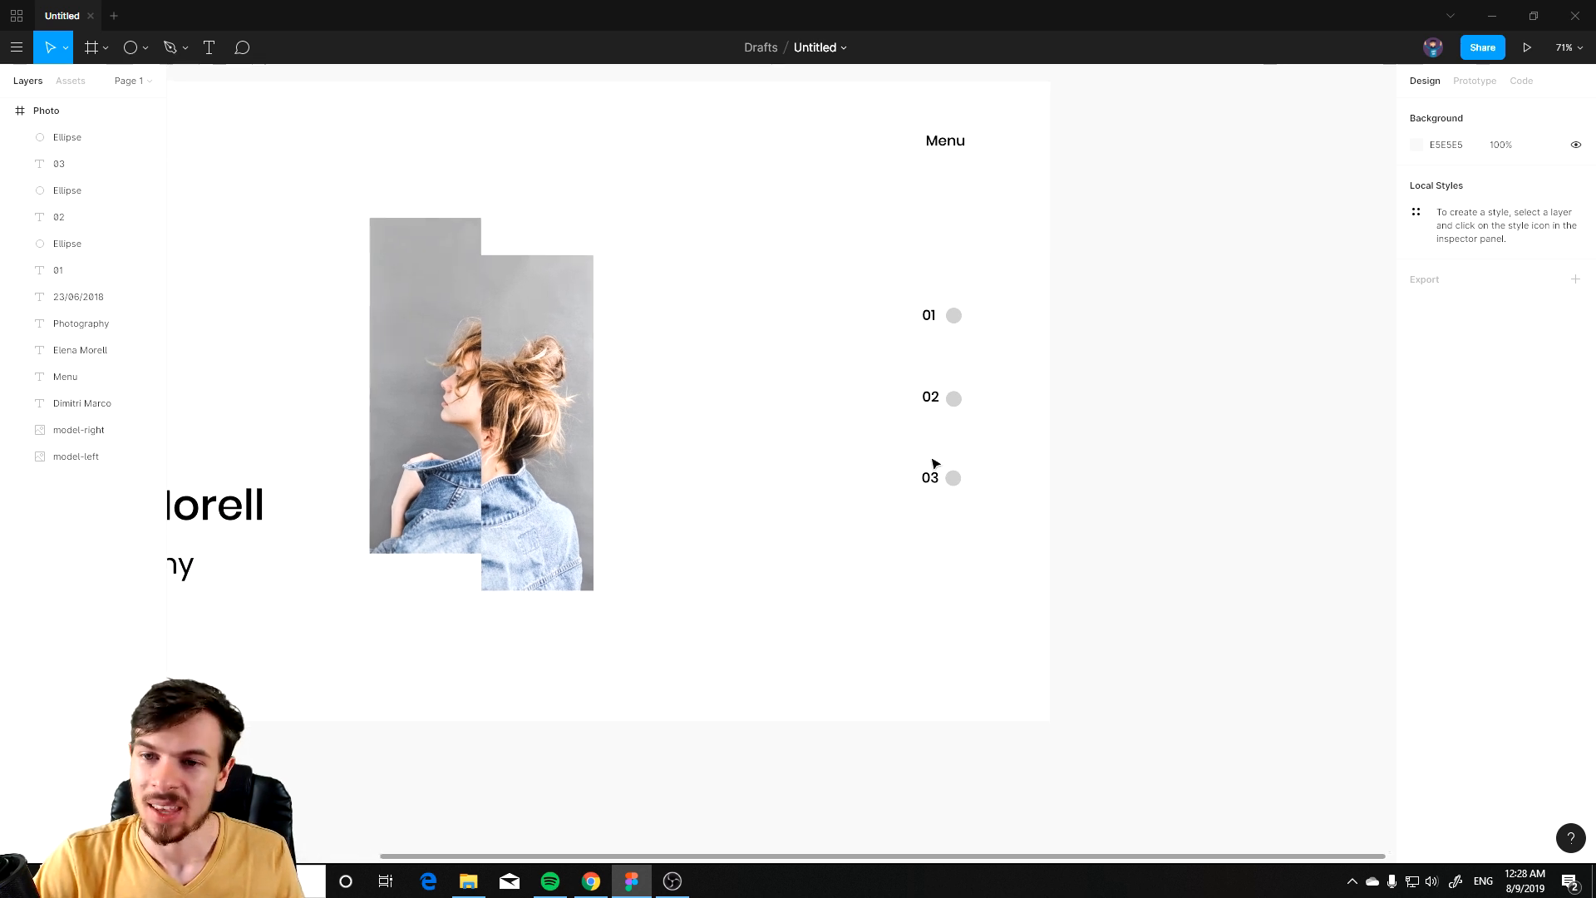
scroll(933, 463, "up", 3)
left_click(929, 376)
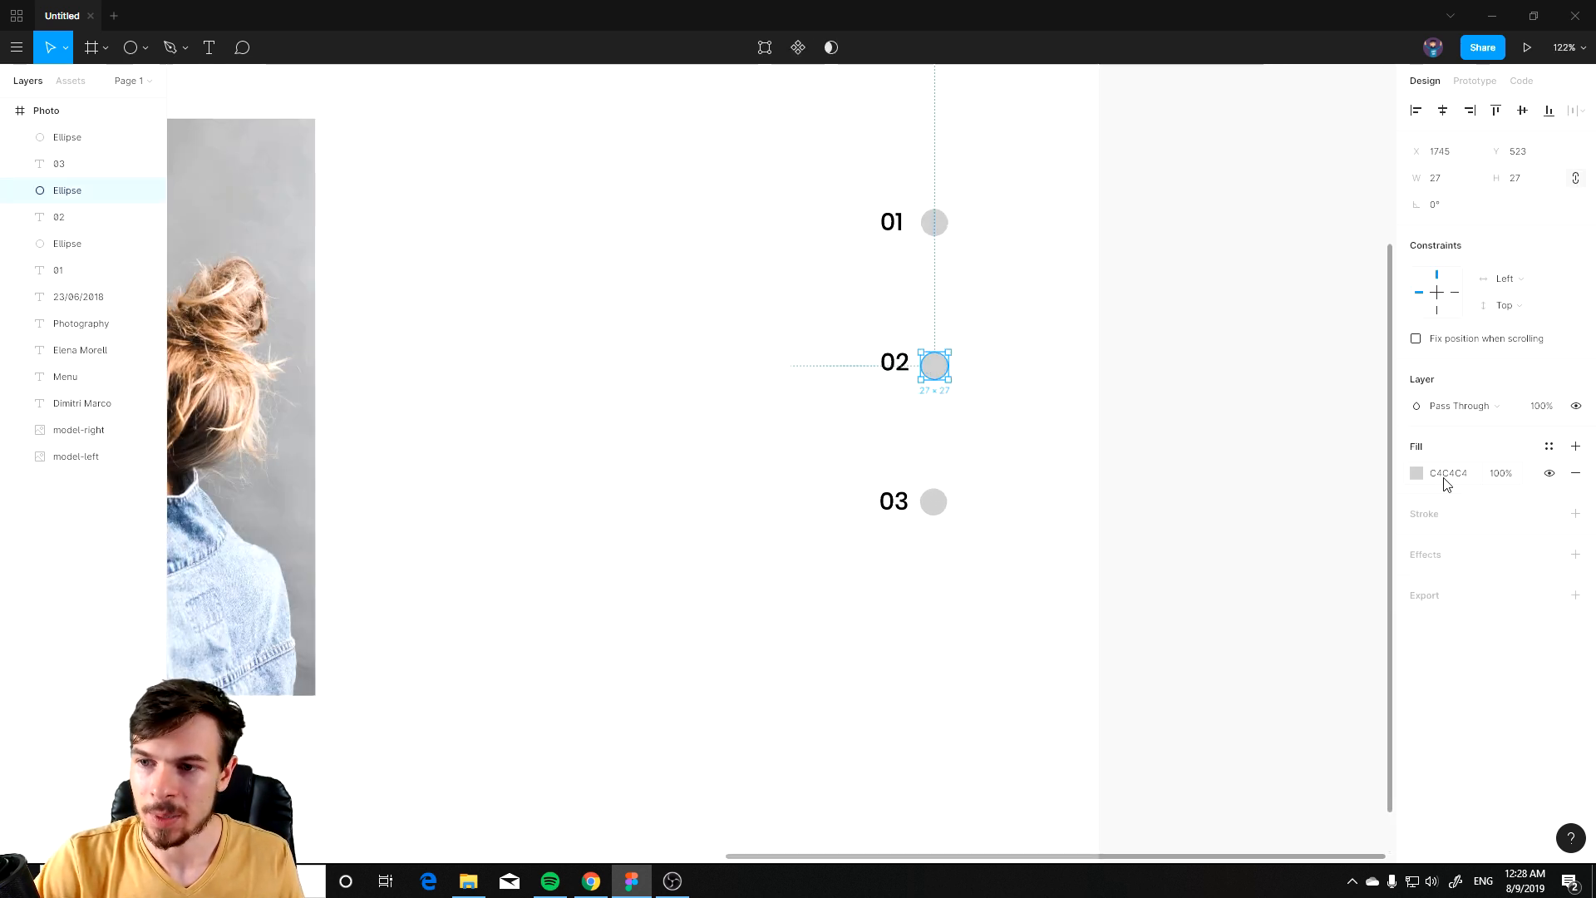
left_click(1417, 473)
left_click(1010, 493)
scroll(820, 392, "down", 5)
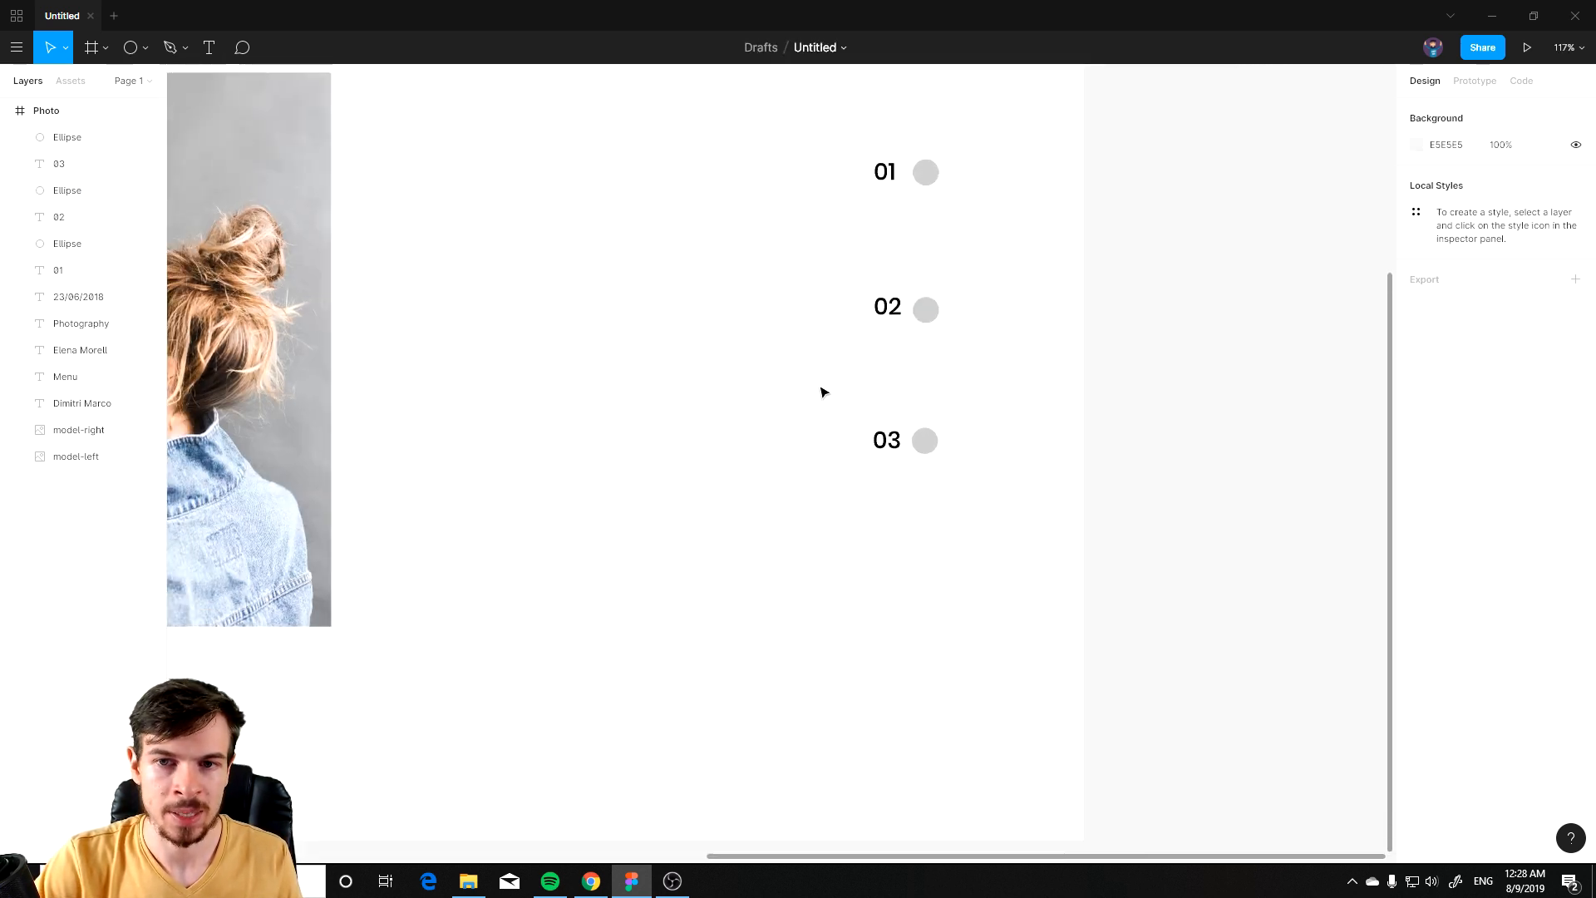
scroll(518, 386, "down", 1)
left_click_drag(666, 367, 969, 441)
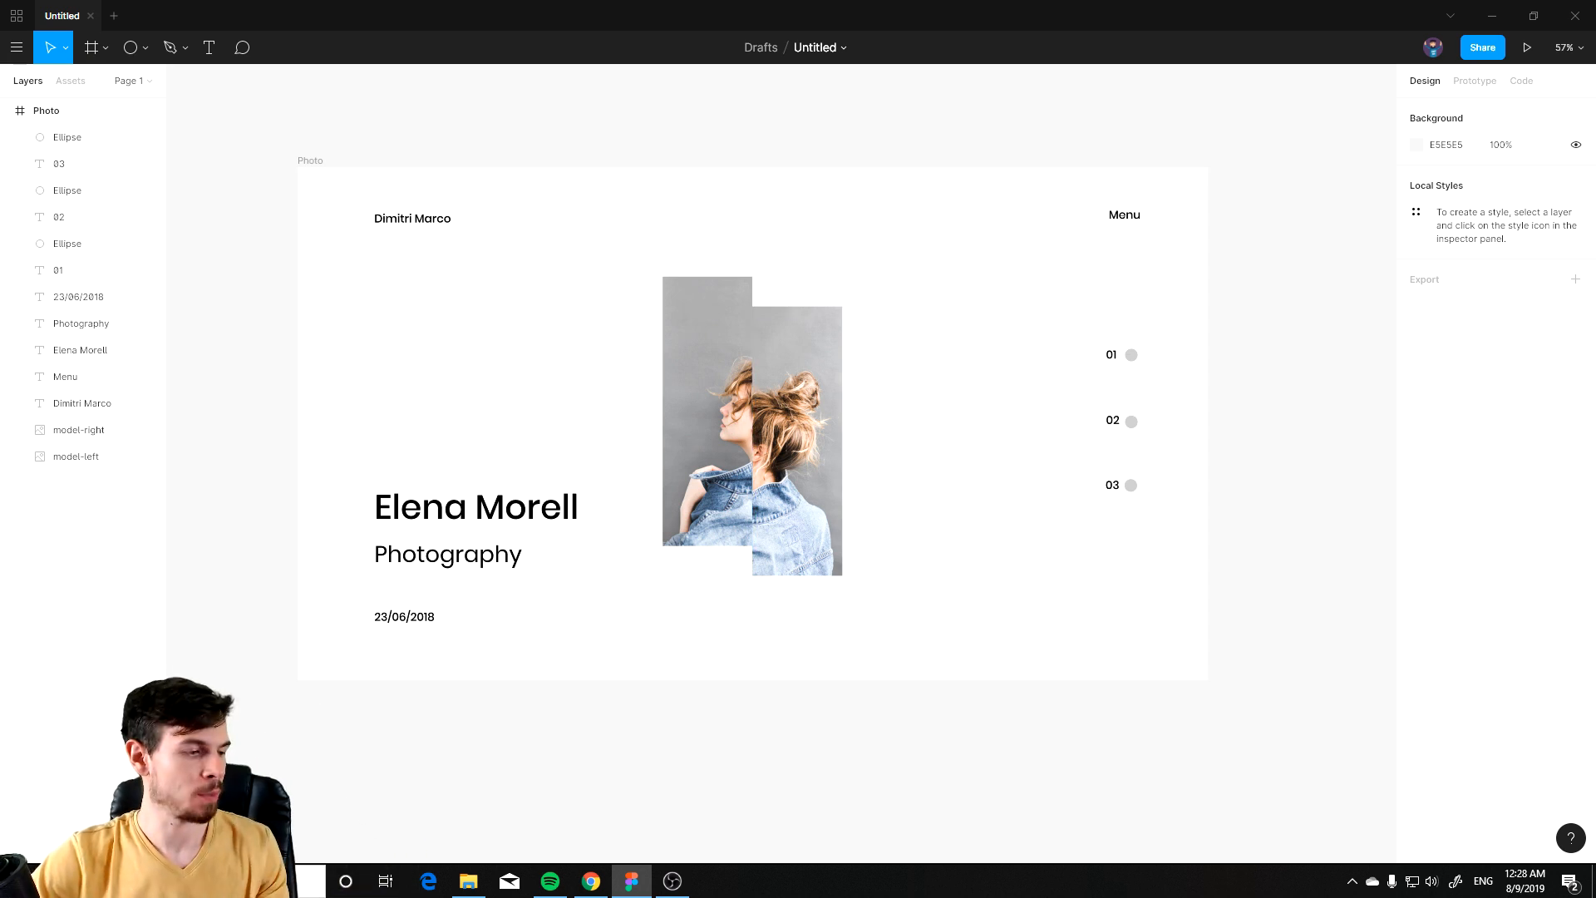
key("alt+Tab")
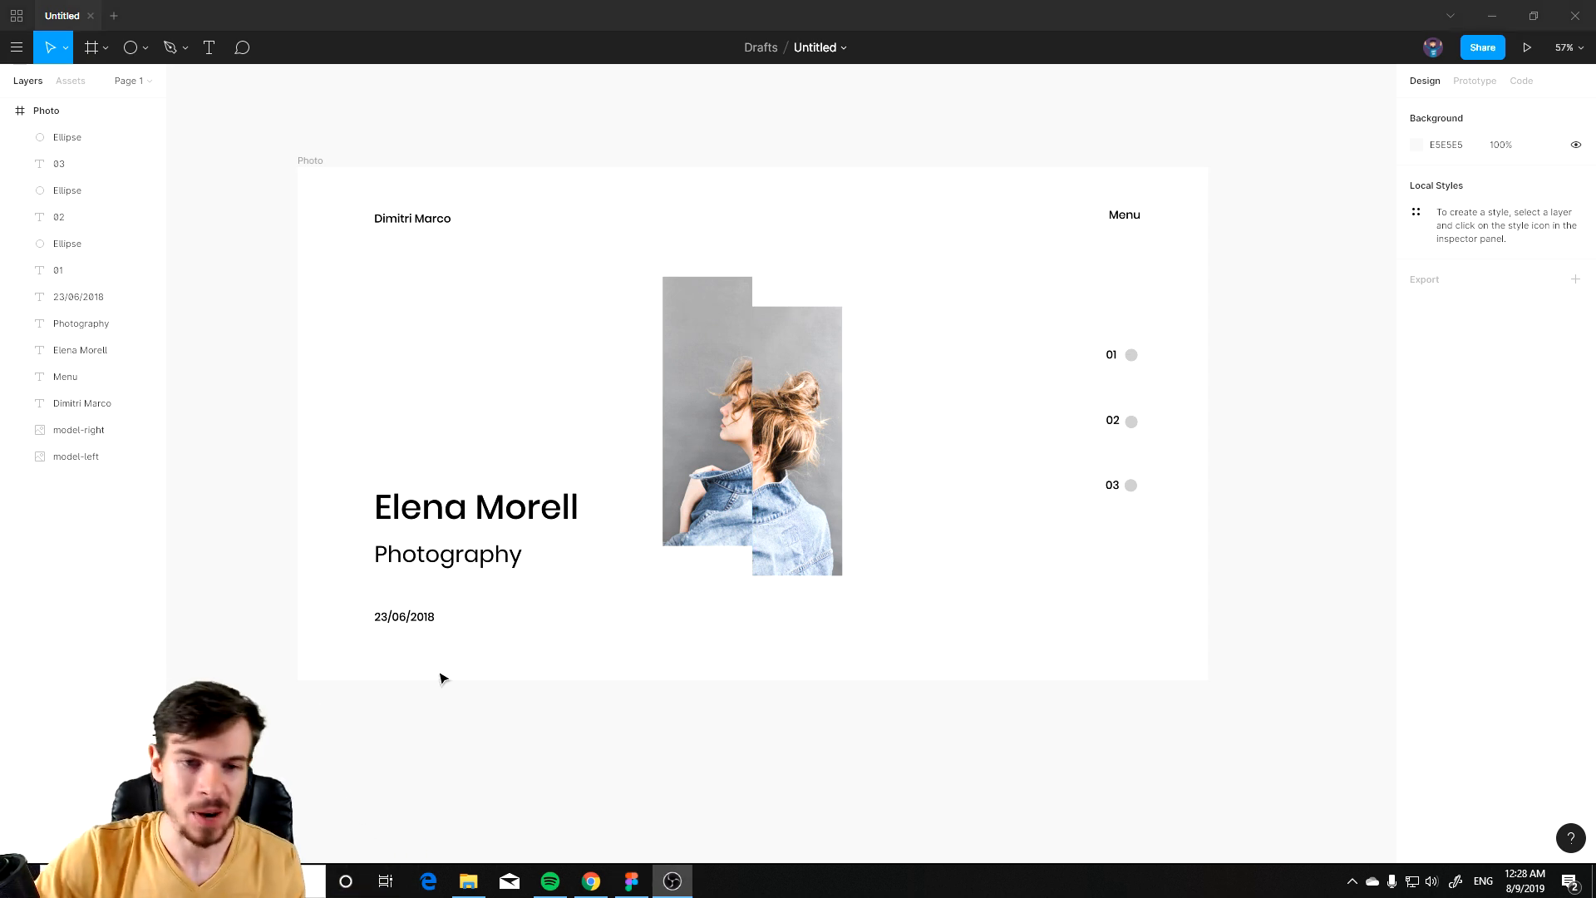
left_click(410, 744)
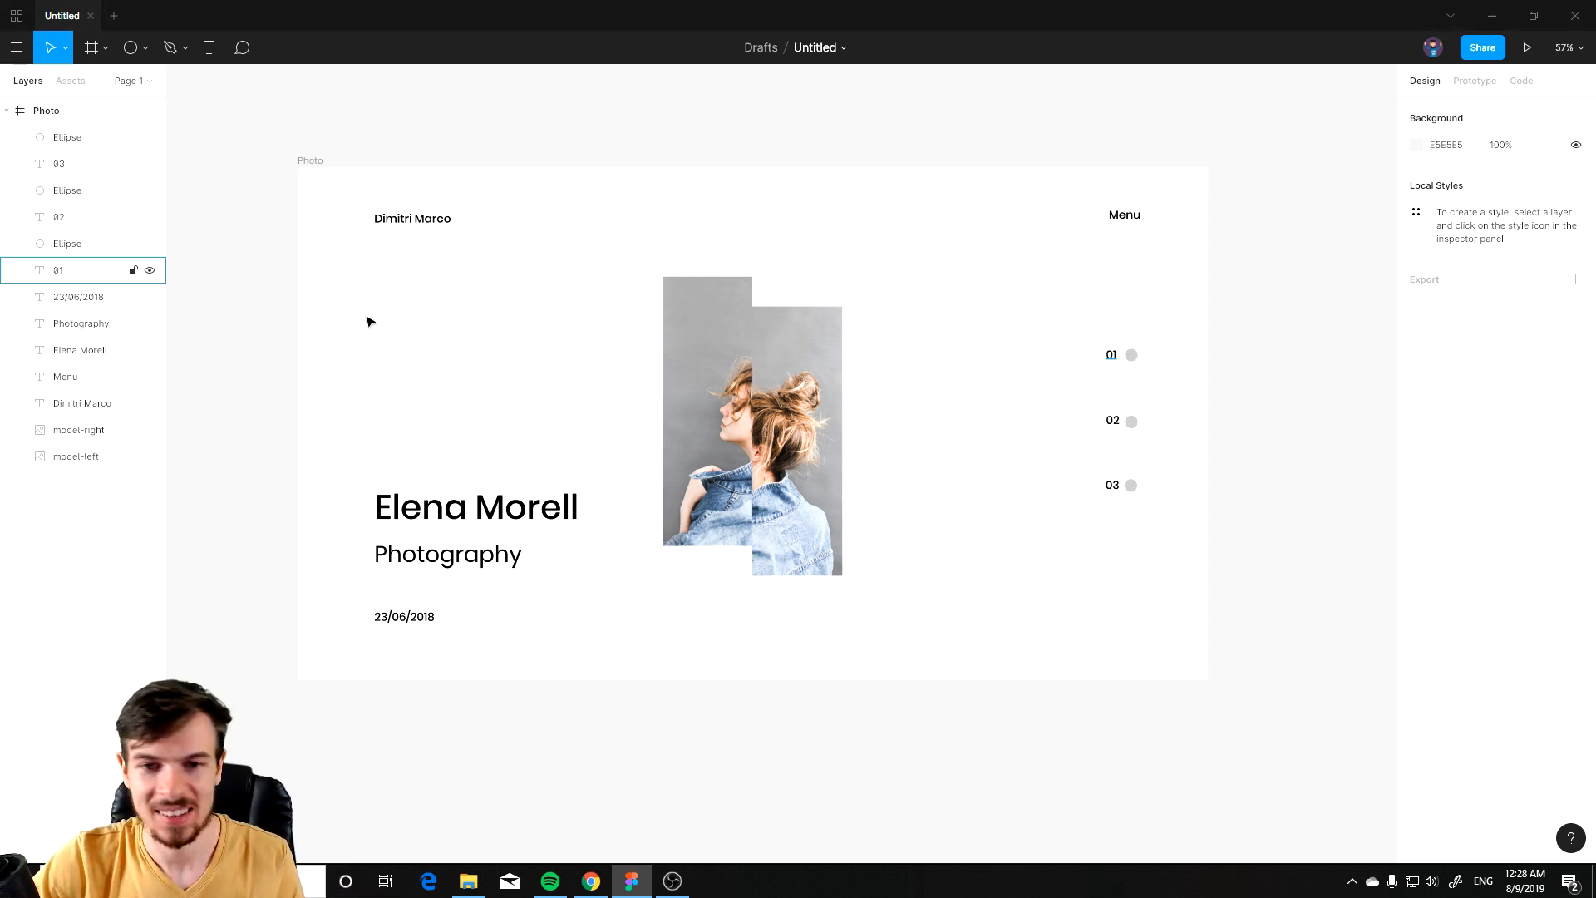
scroll(789, 649, "up", 2)
scroll(848, 636, "up", 2)
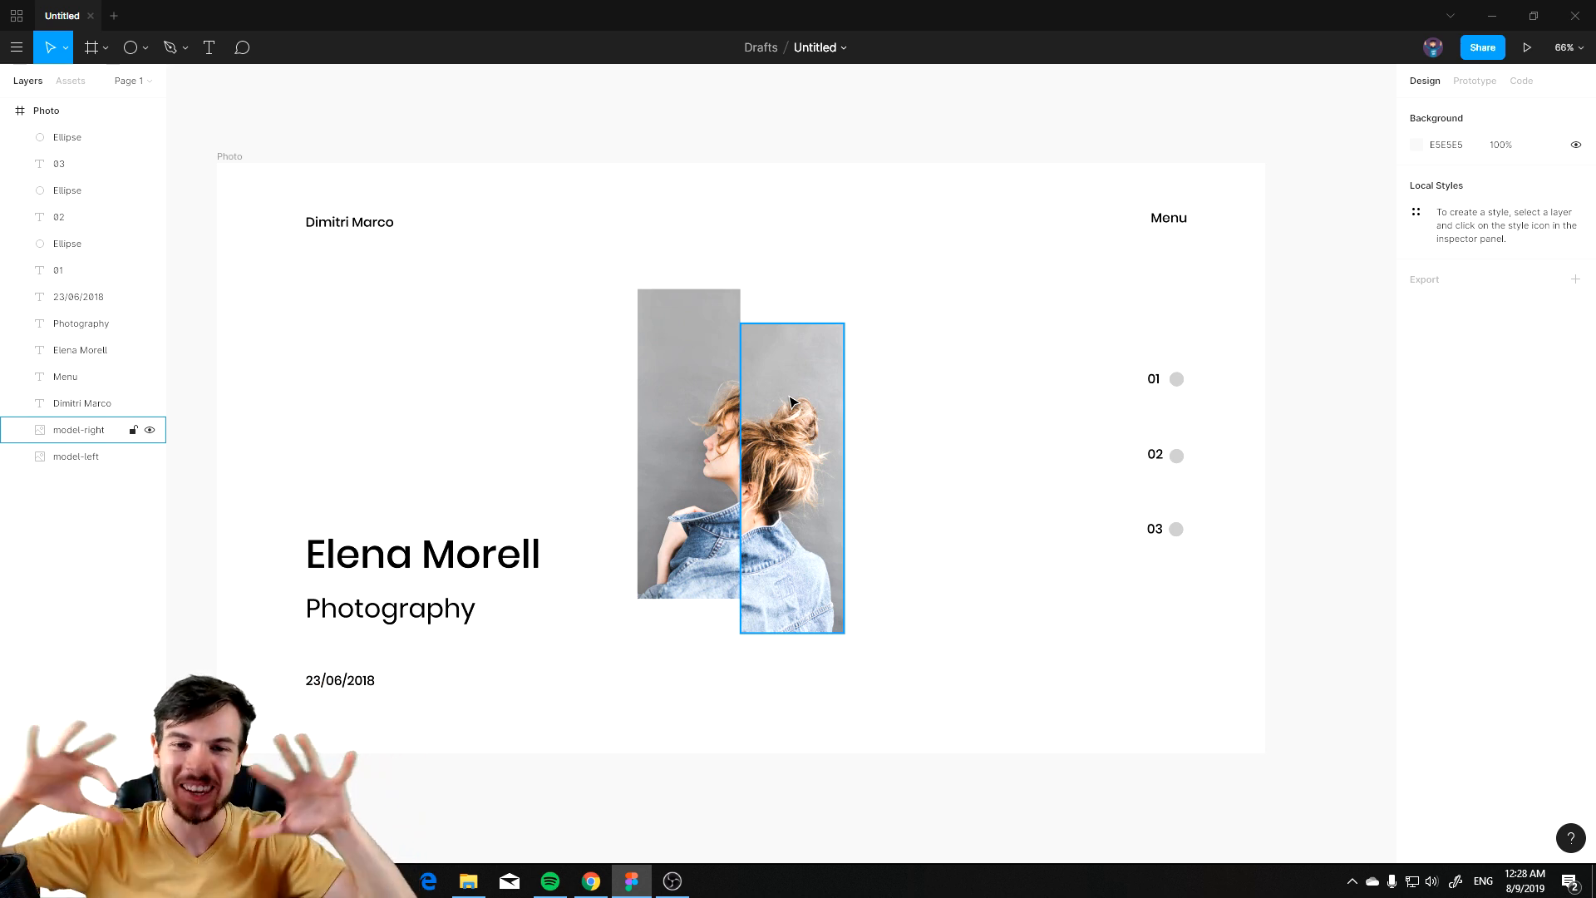
left_click(677, 120)
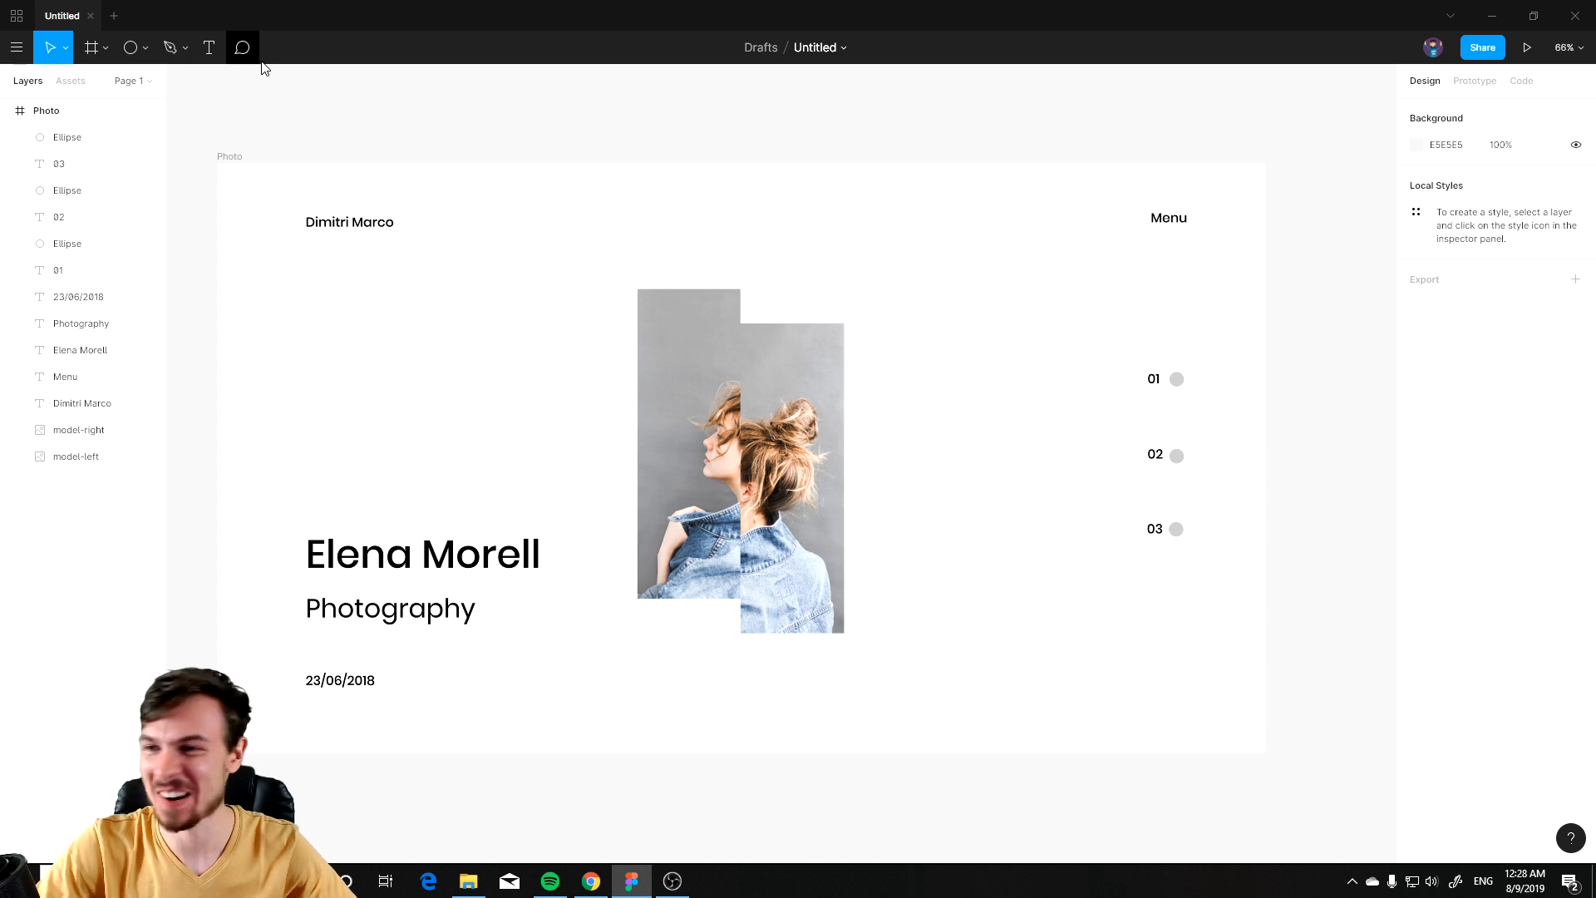
Step: Change the Photo frame's background to a radial gradient
left_click(133, 48)
left_click(49, 111)
left_click(1417, 460)
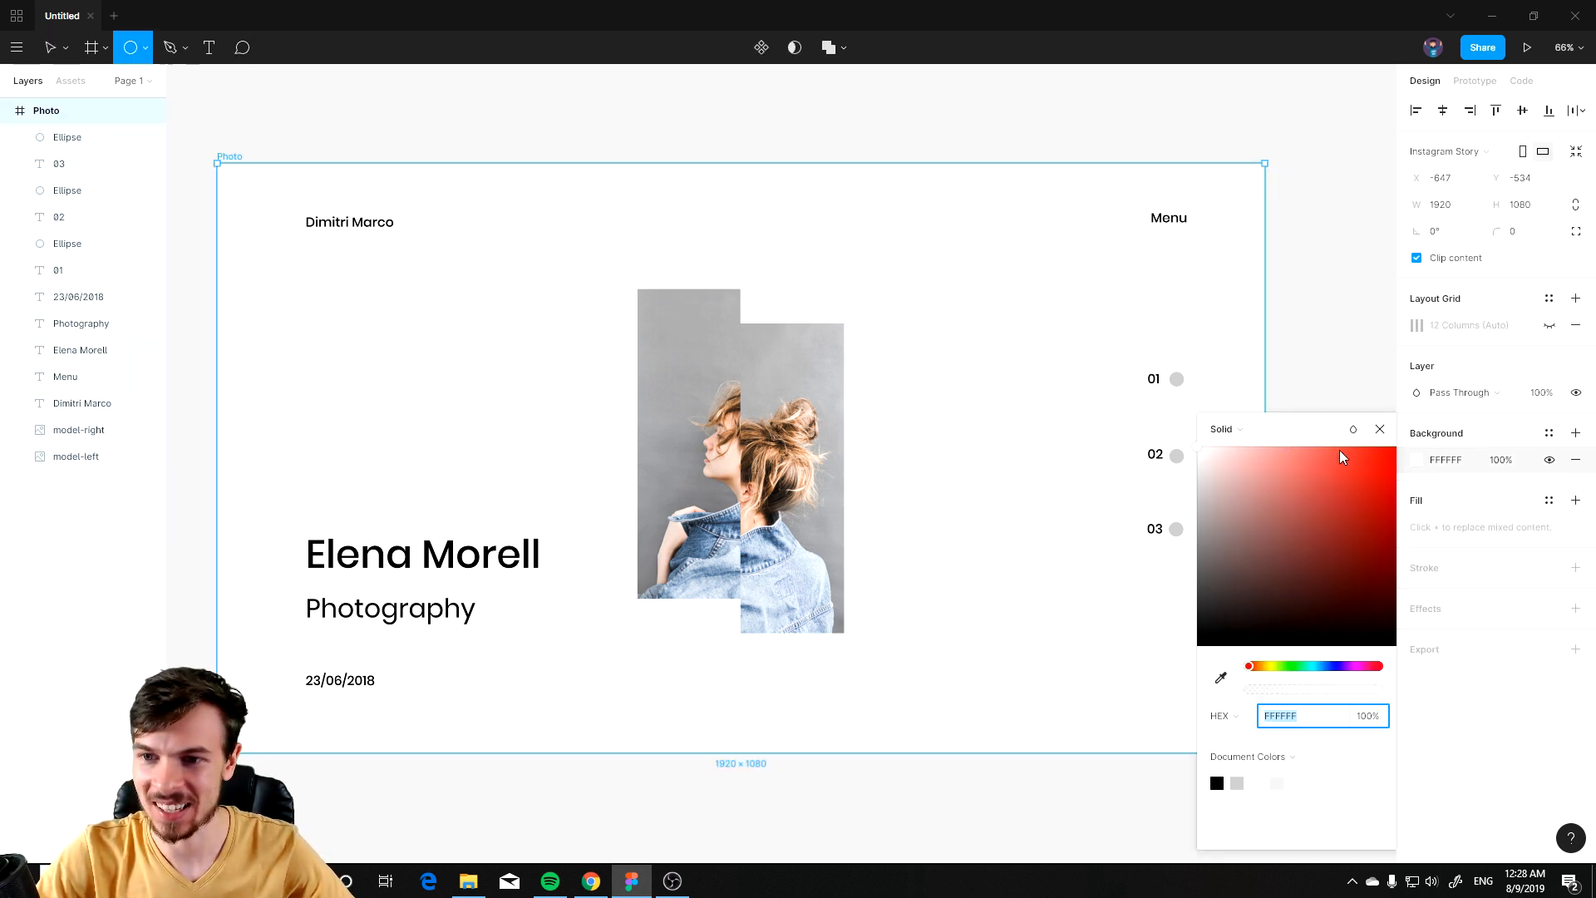
left_click(1229, 428)
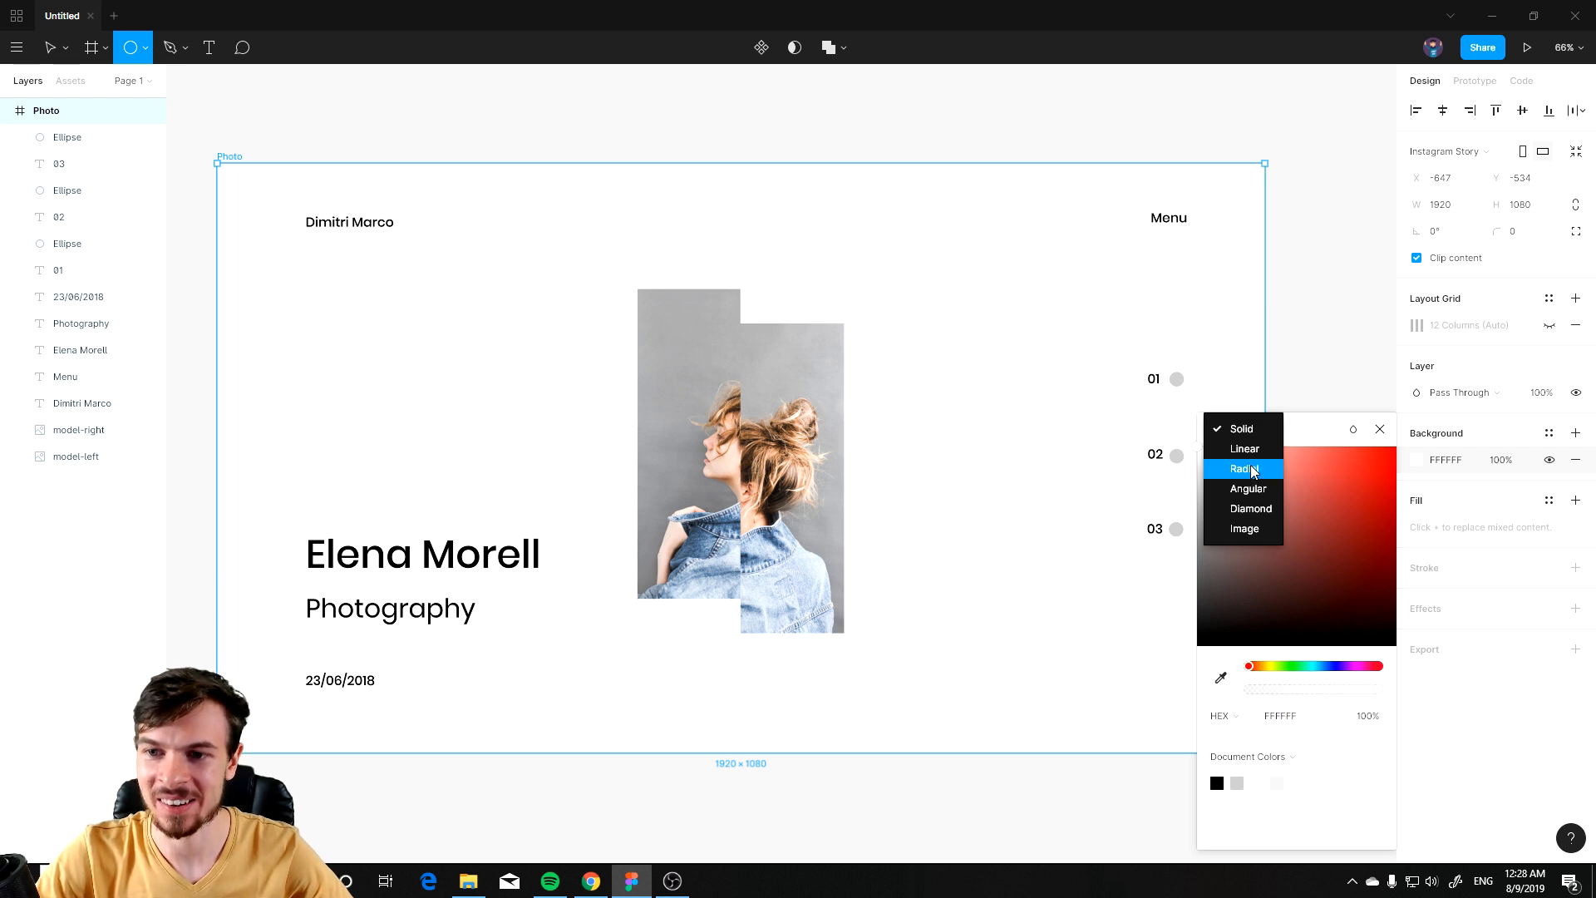
left_click(1242, 428)
left_click(1242, 428)
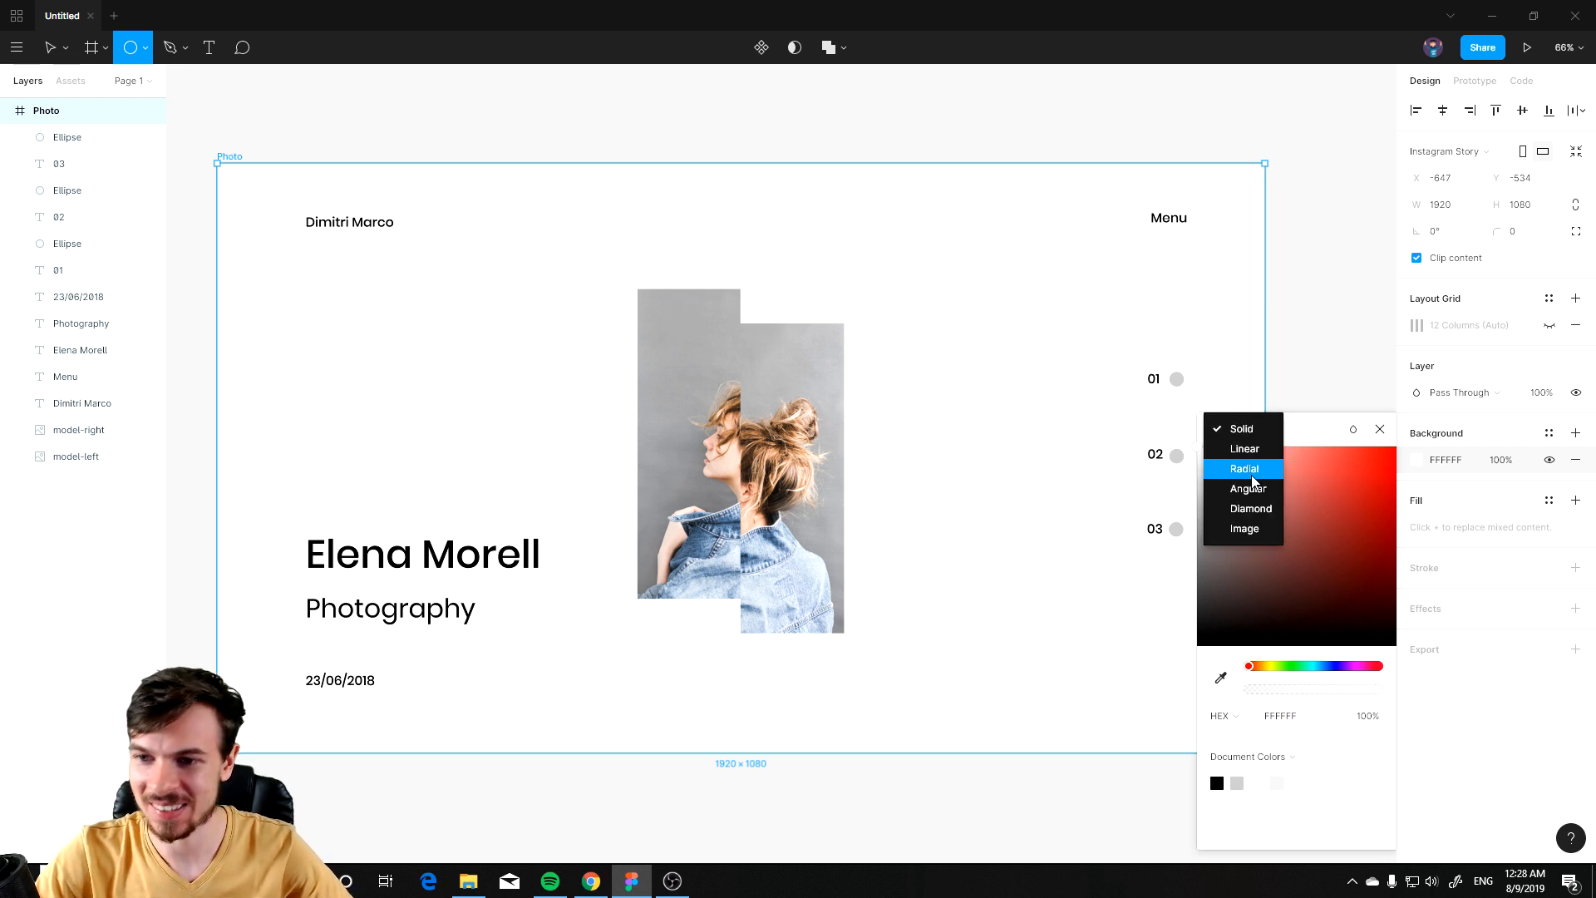
left_click(1245, 469)
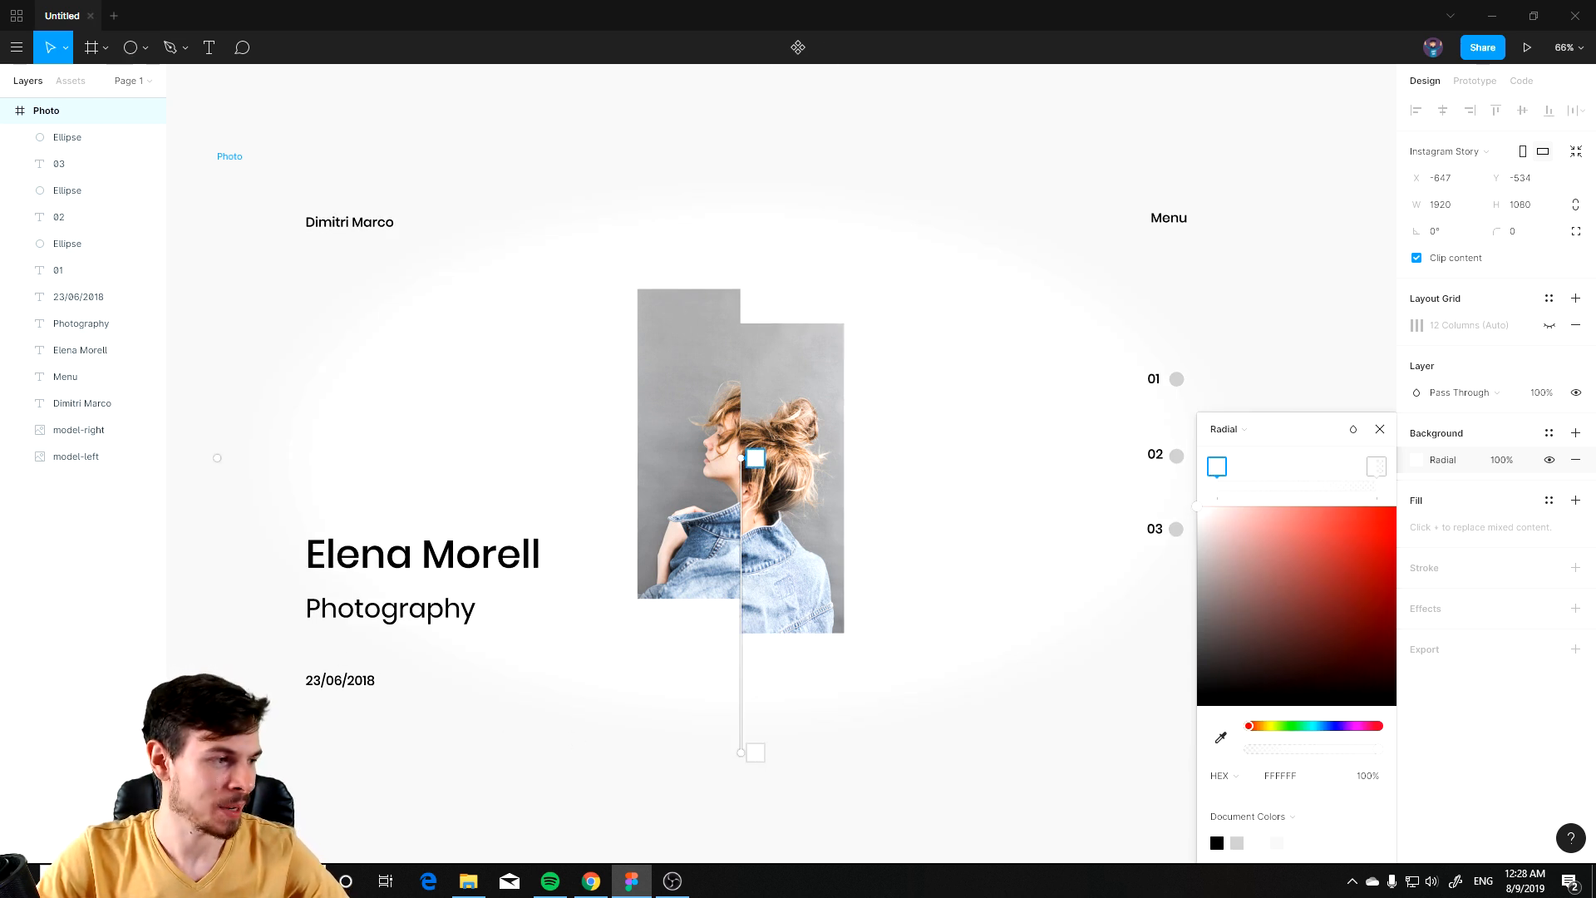
Step: Set the gradient's centre stop colour to 2B3760
key("alt+Tab")
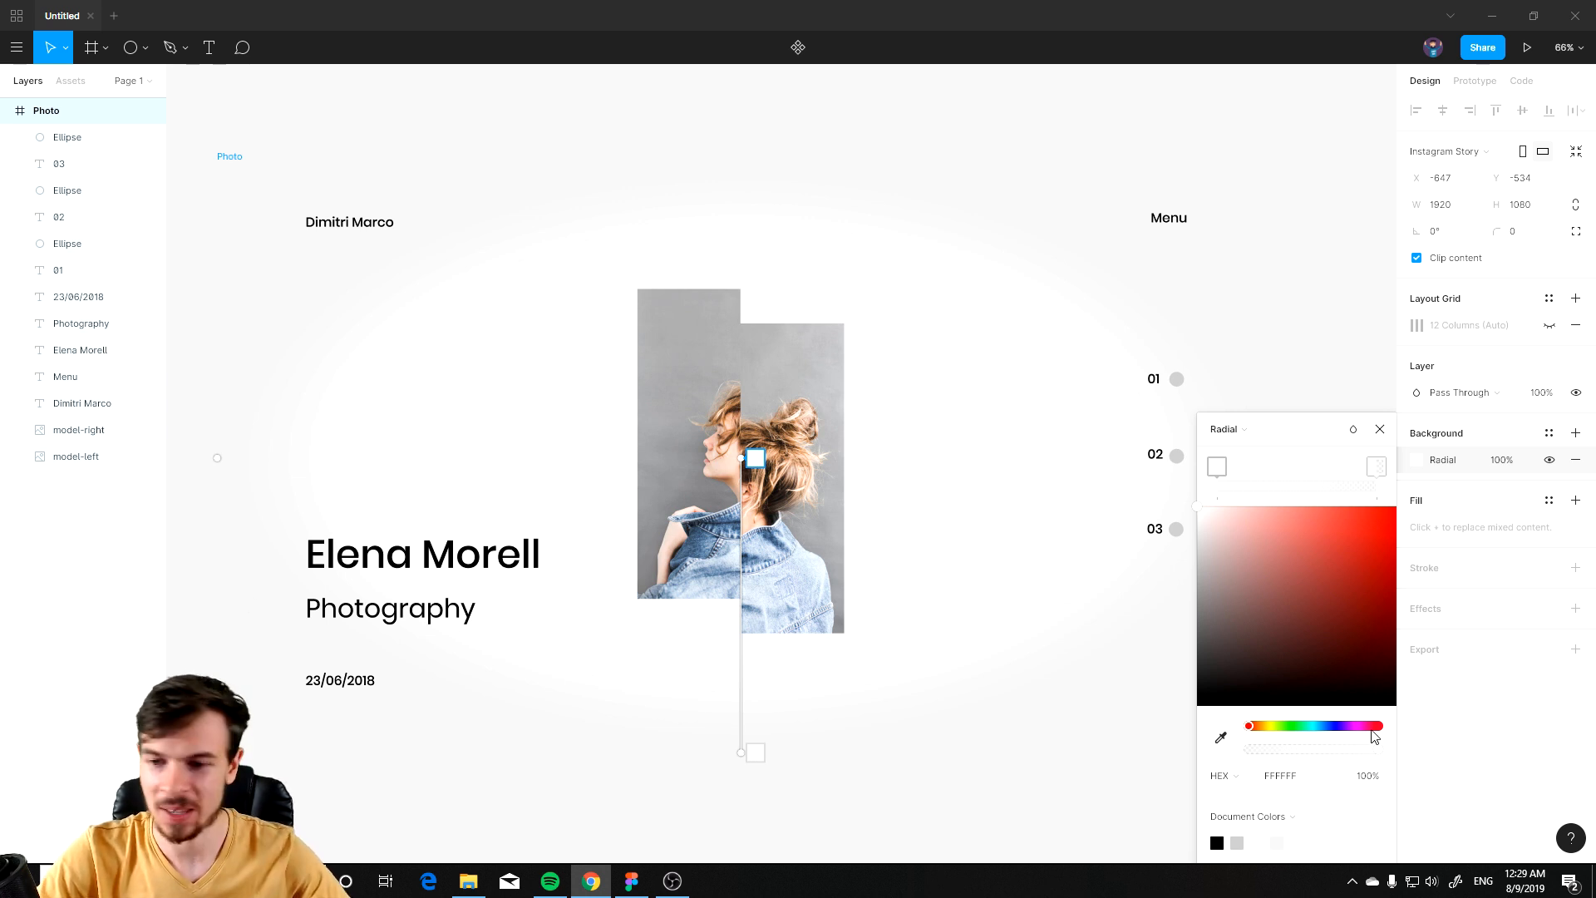
left_click(1302, 777)
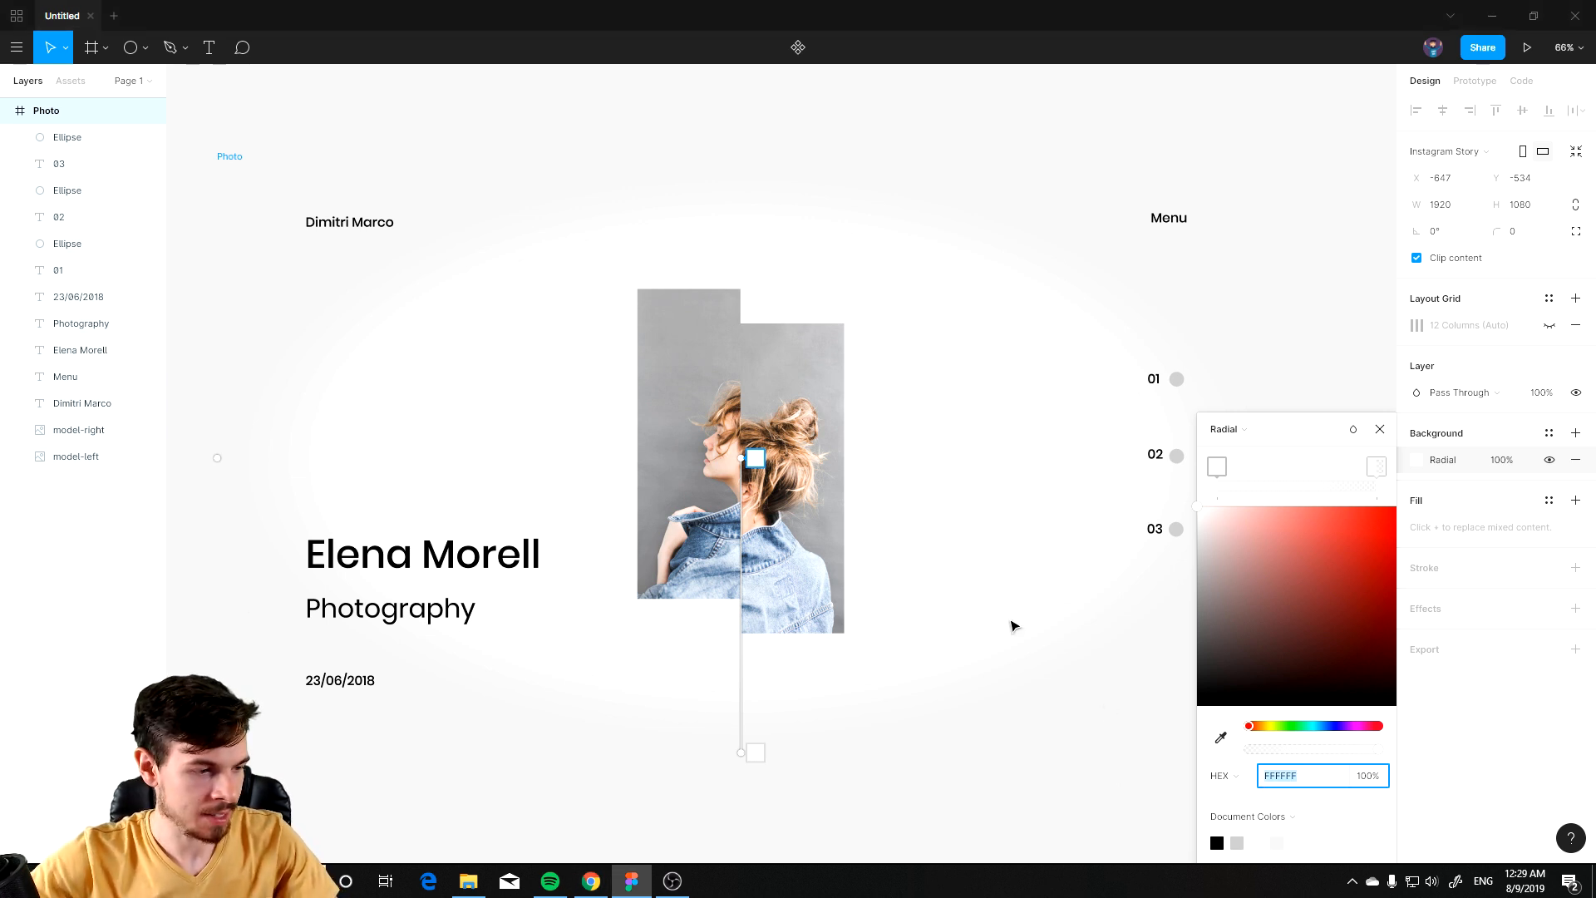
type("2b3")
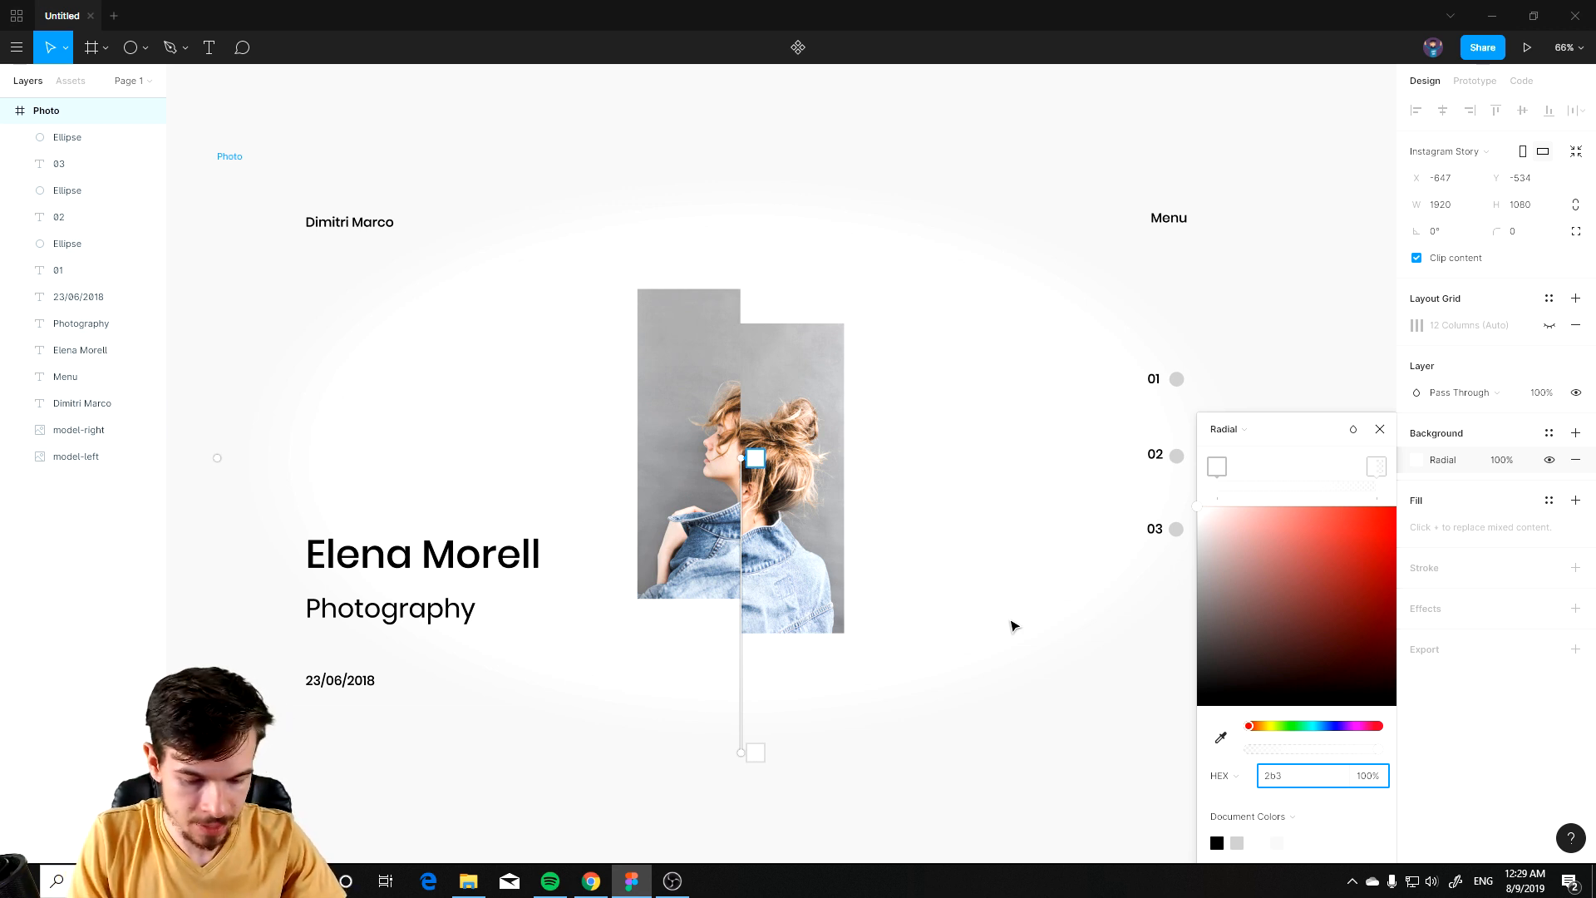
type("760")
key("Return")
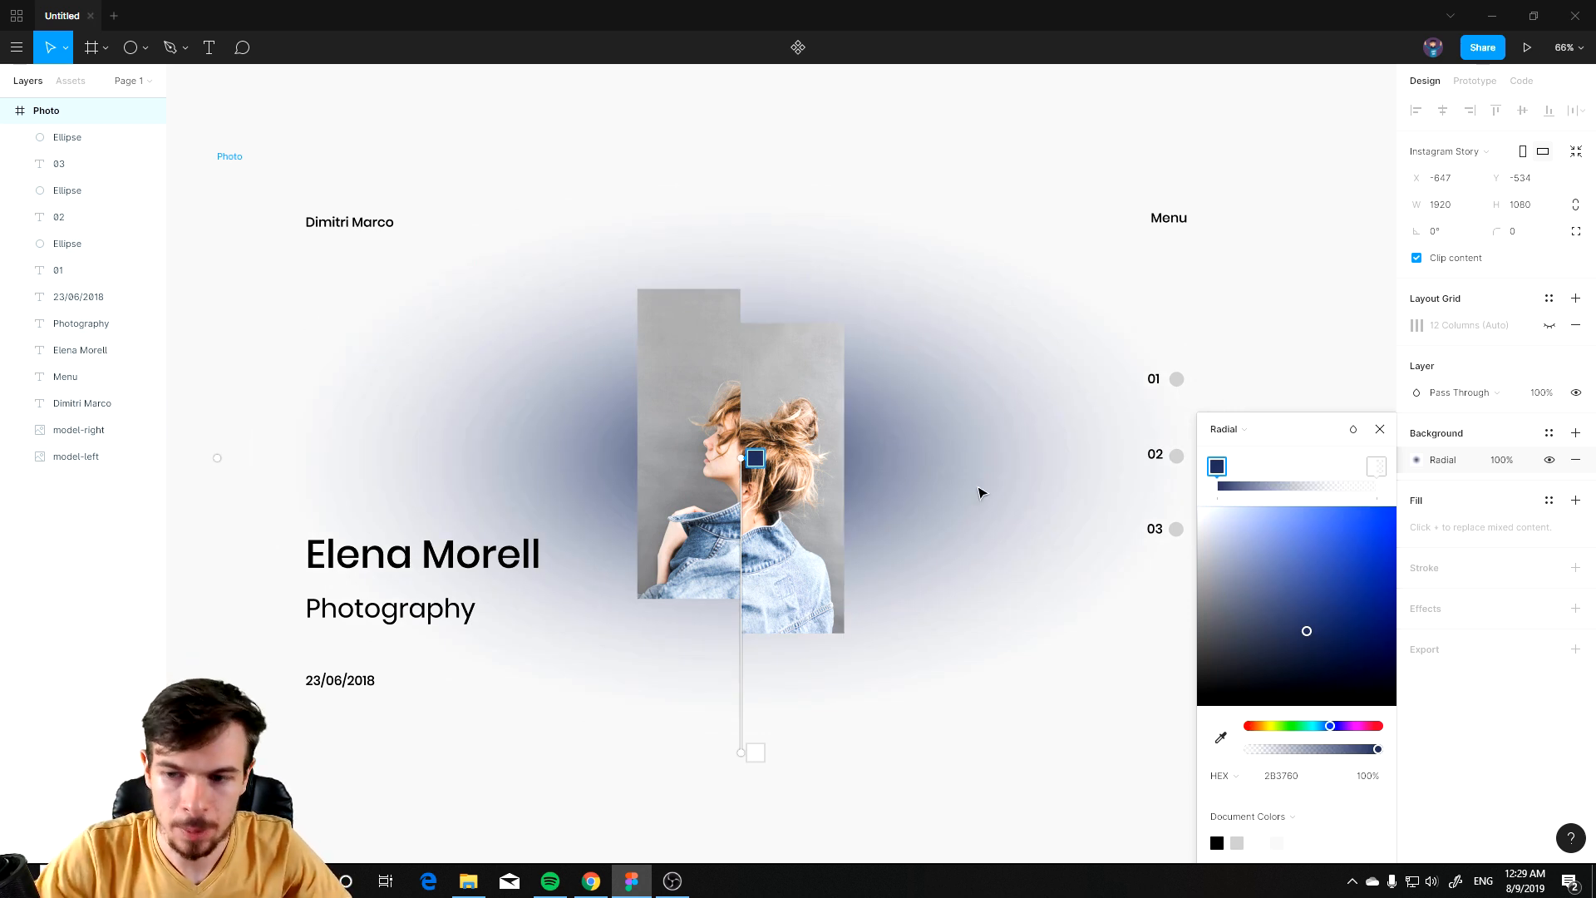
Step: Set the outer gradient stop to 0B1023 at 100% opacity
left_click(1374, 470)
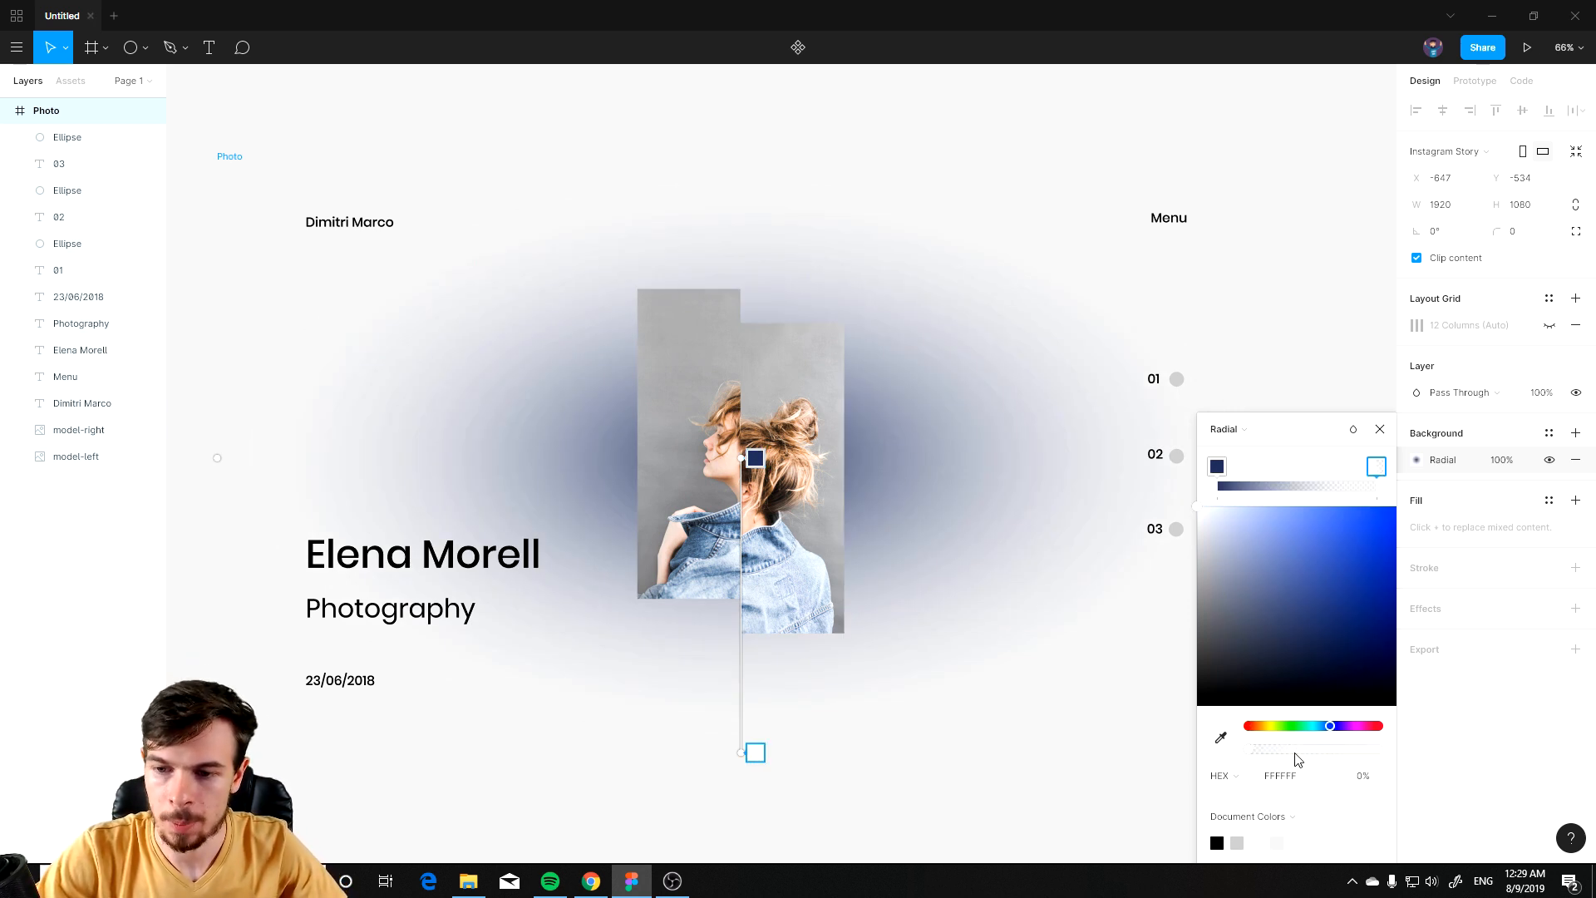
left_click_drag(1254, 750, 1399, 752)
left_click(1299, 782)
left_click_drag(1299, 781, 1182, 784)
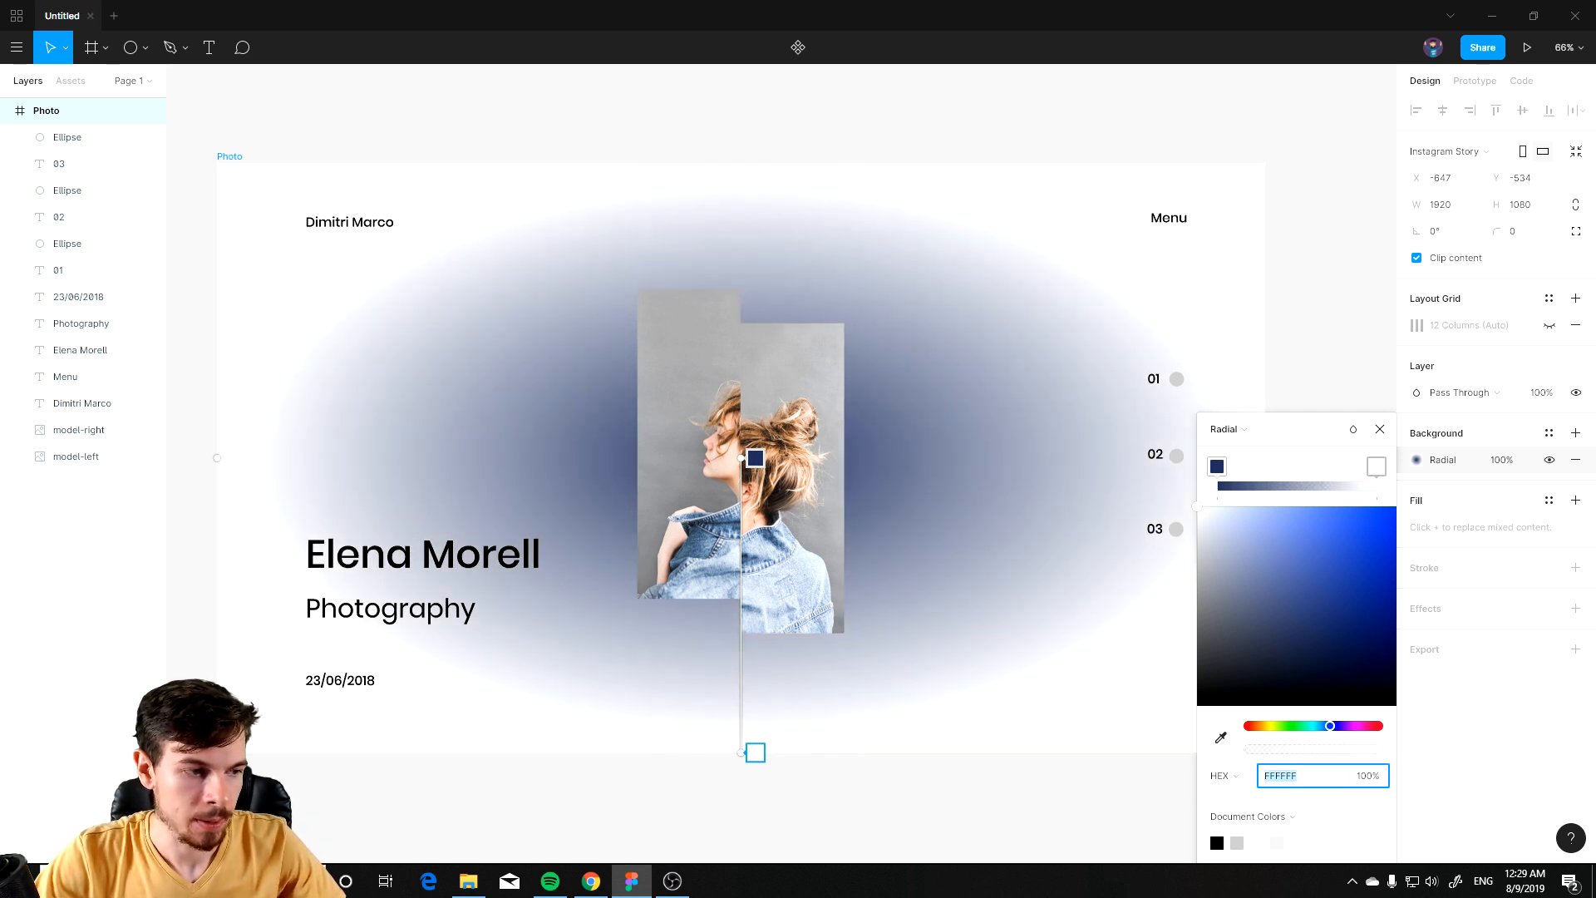
key("alt+Tab")
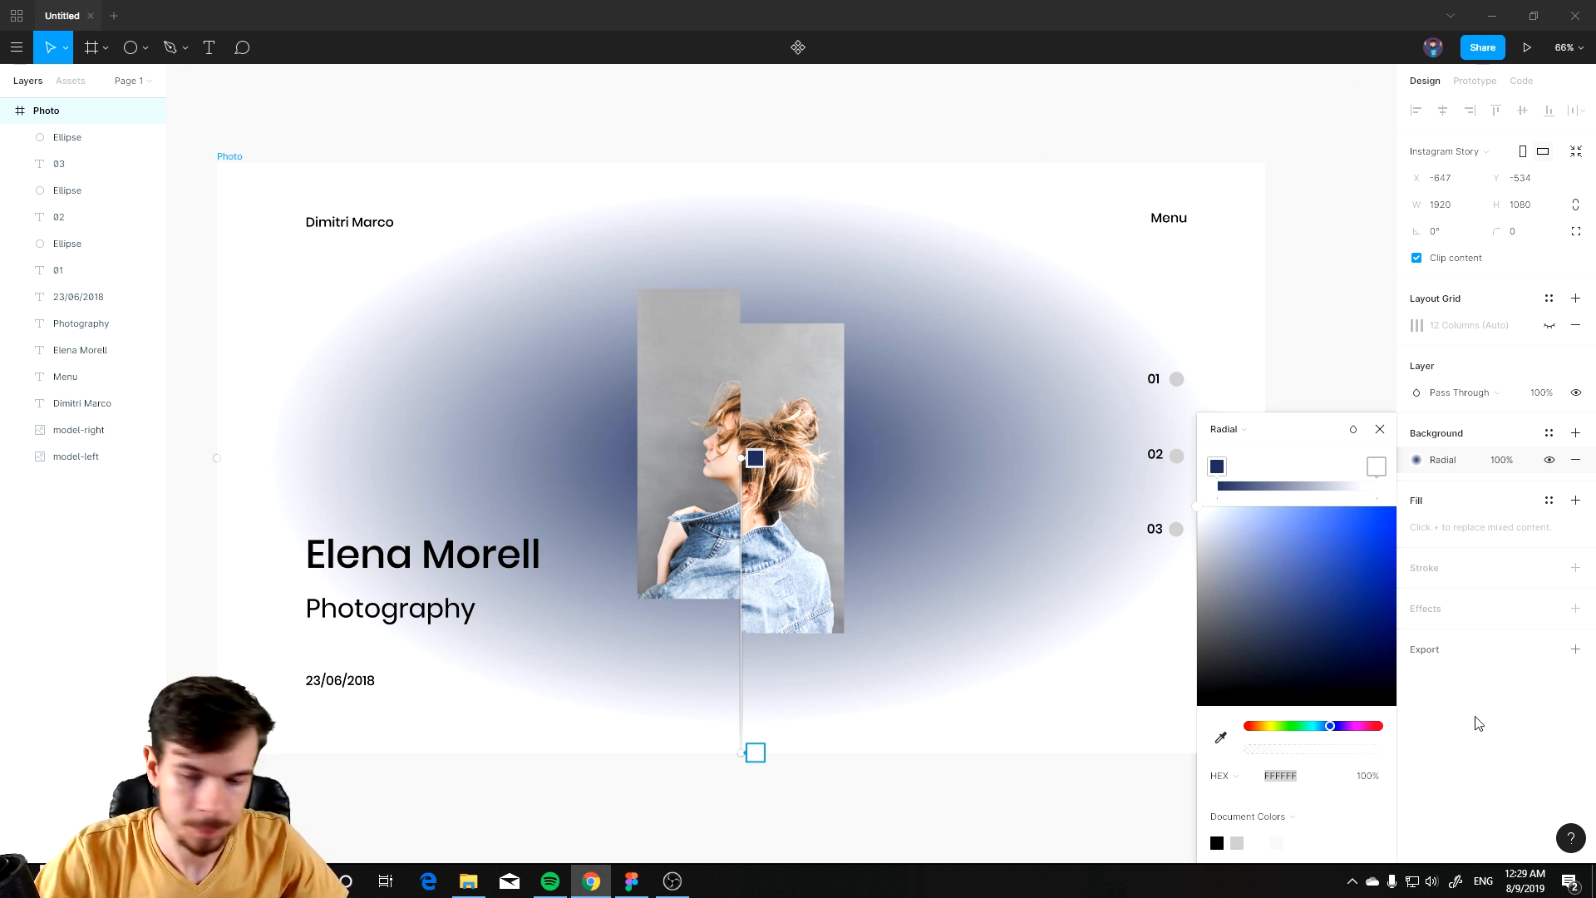
left_click(1295, 781)
type("0B1023")
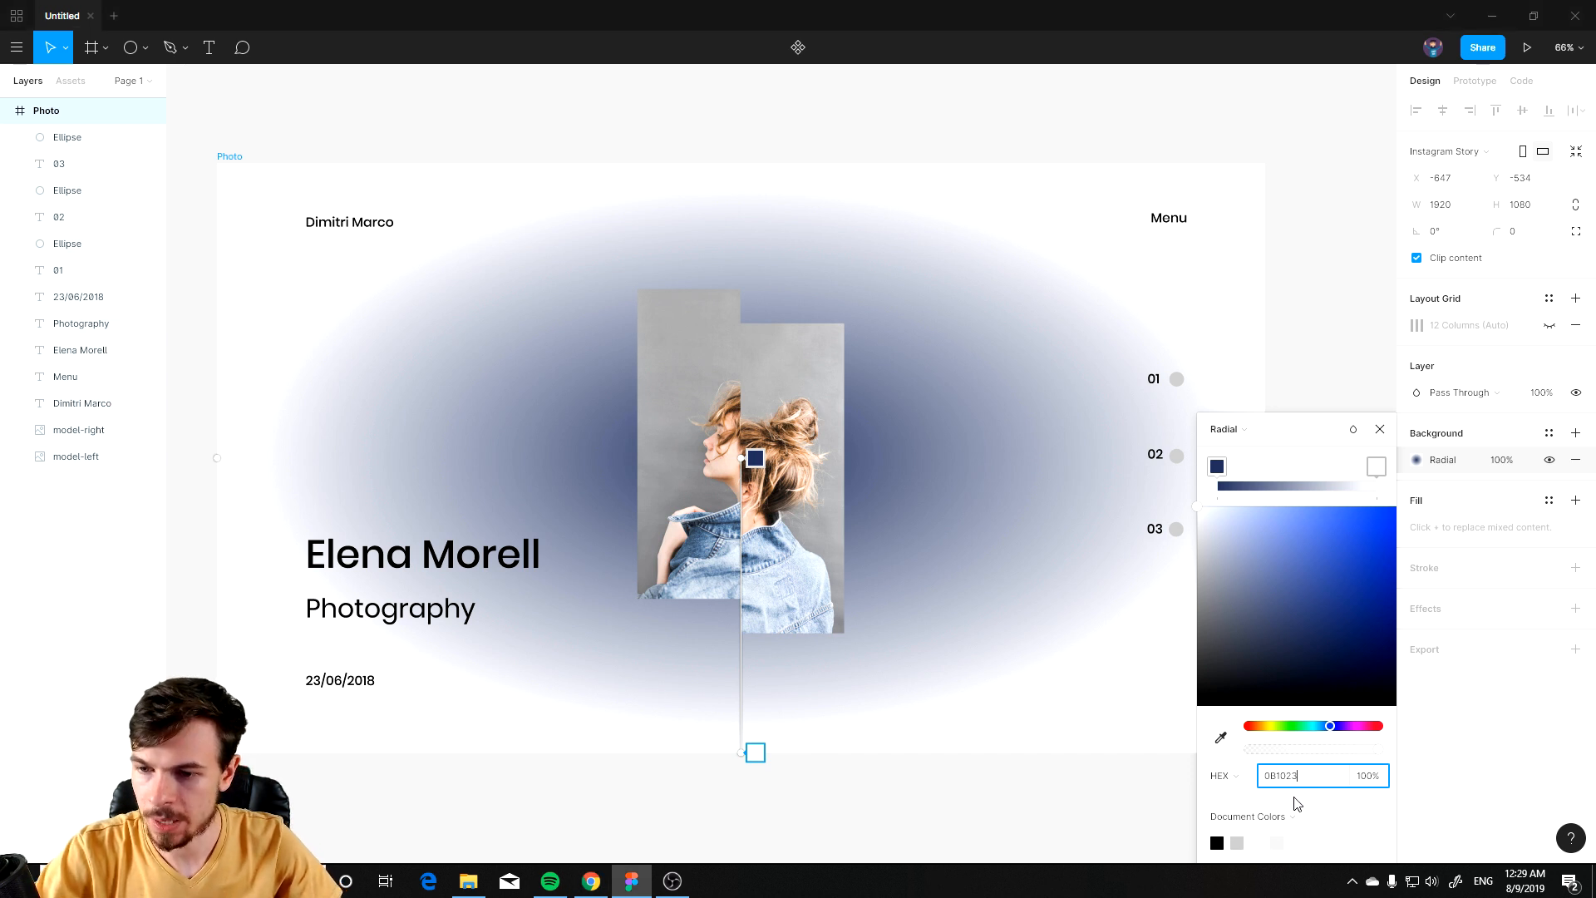
left_click_drag(1283, 420, 1301, 396)
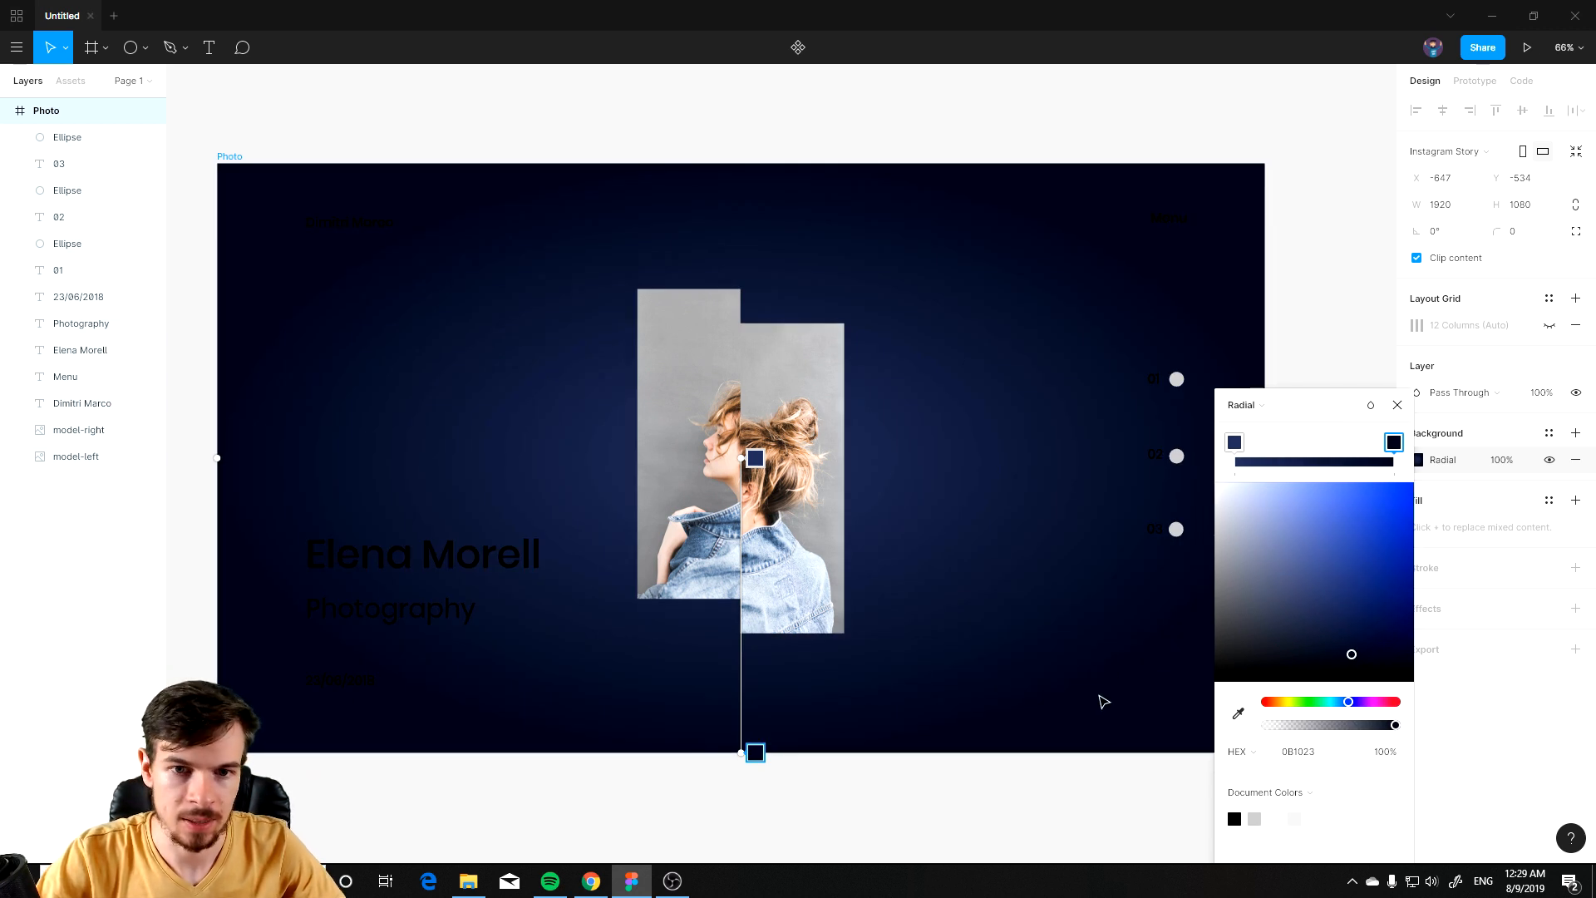
left_click(1396, 406)
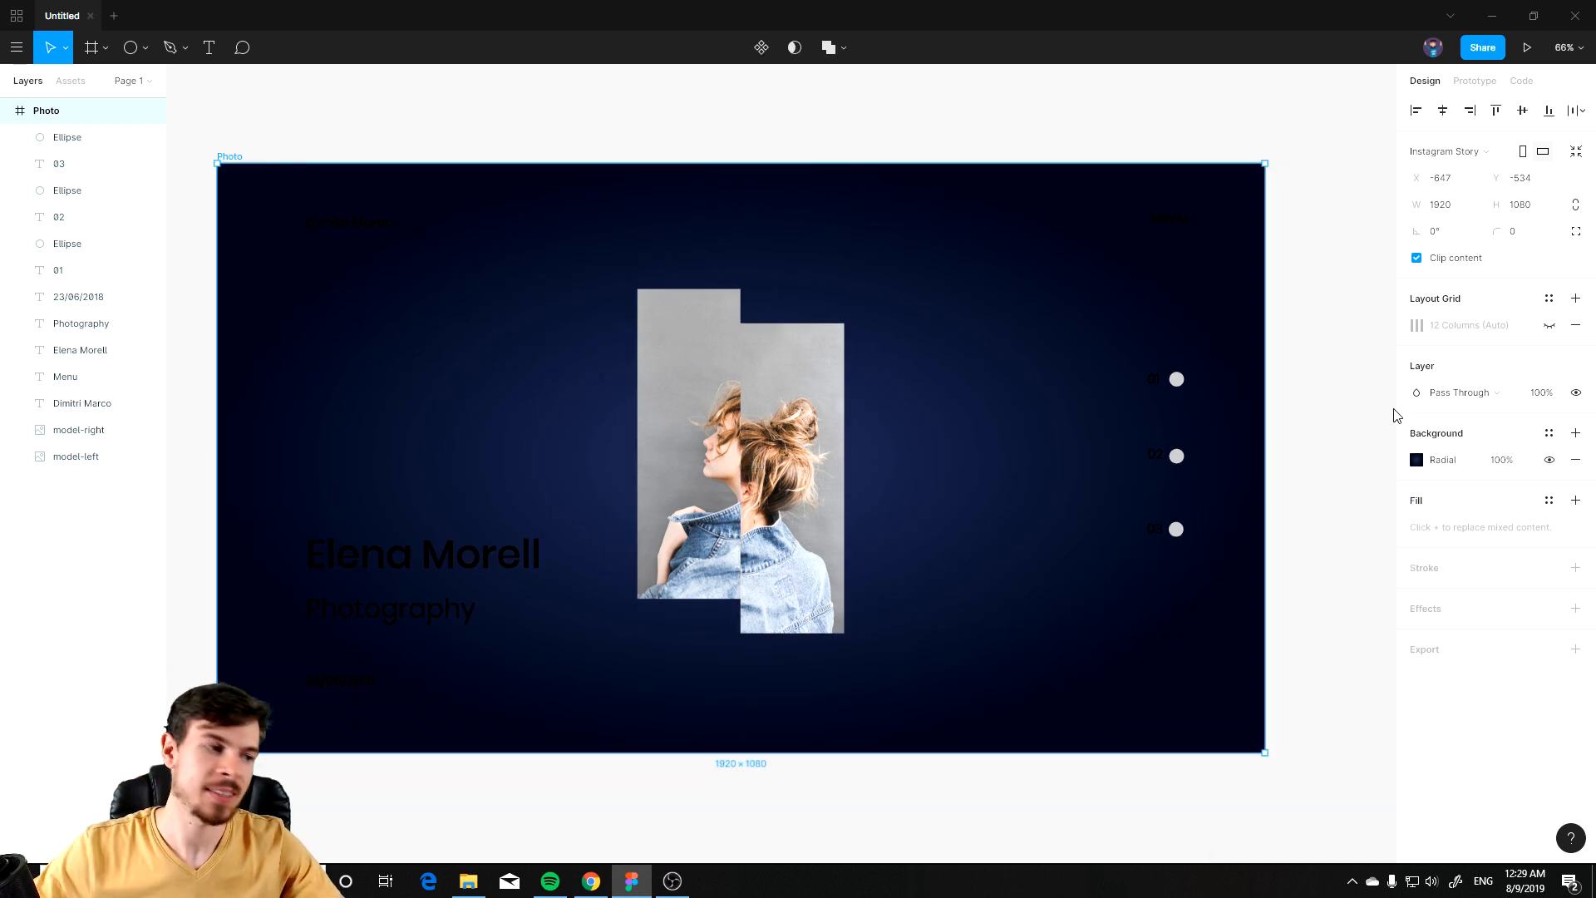
Step: Undo the last edit
key("ctrl+z")
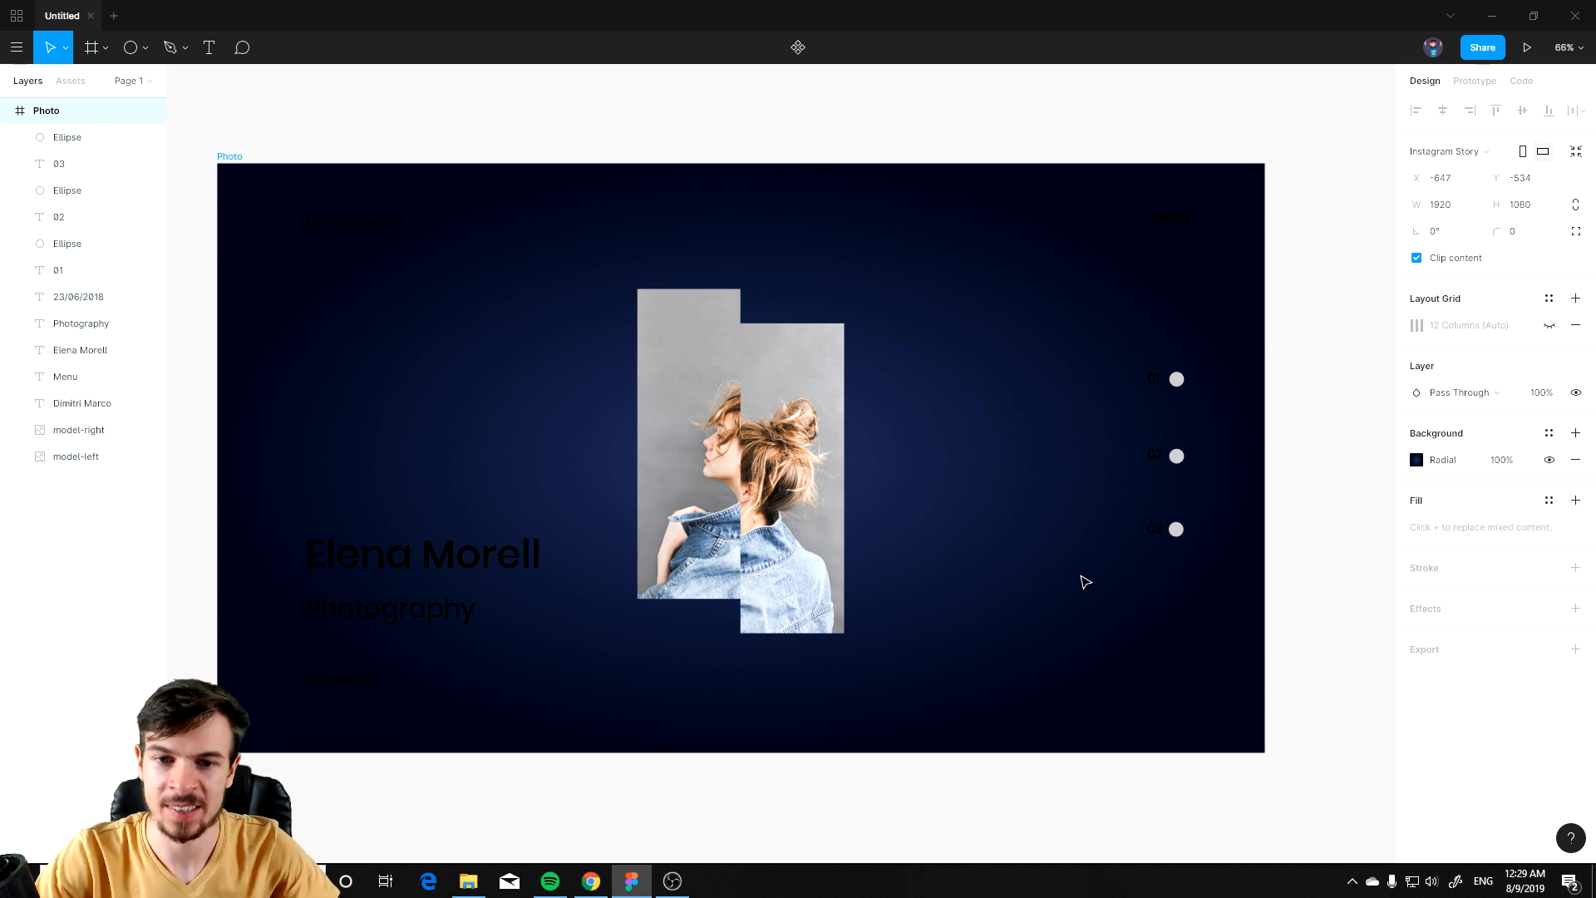
key("alt+Tab")
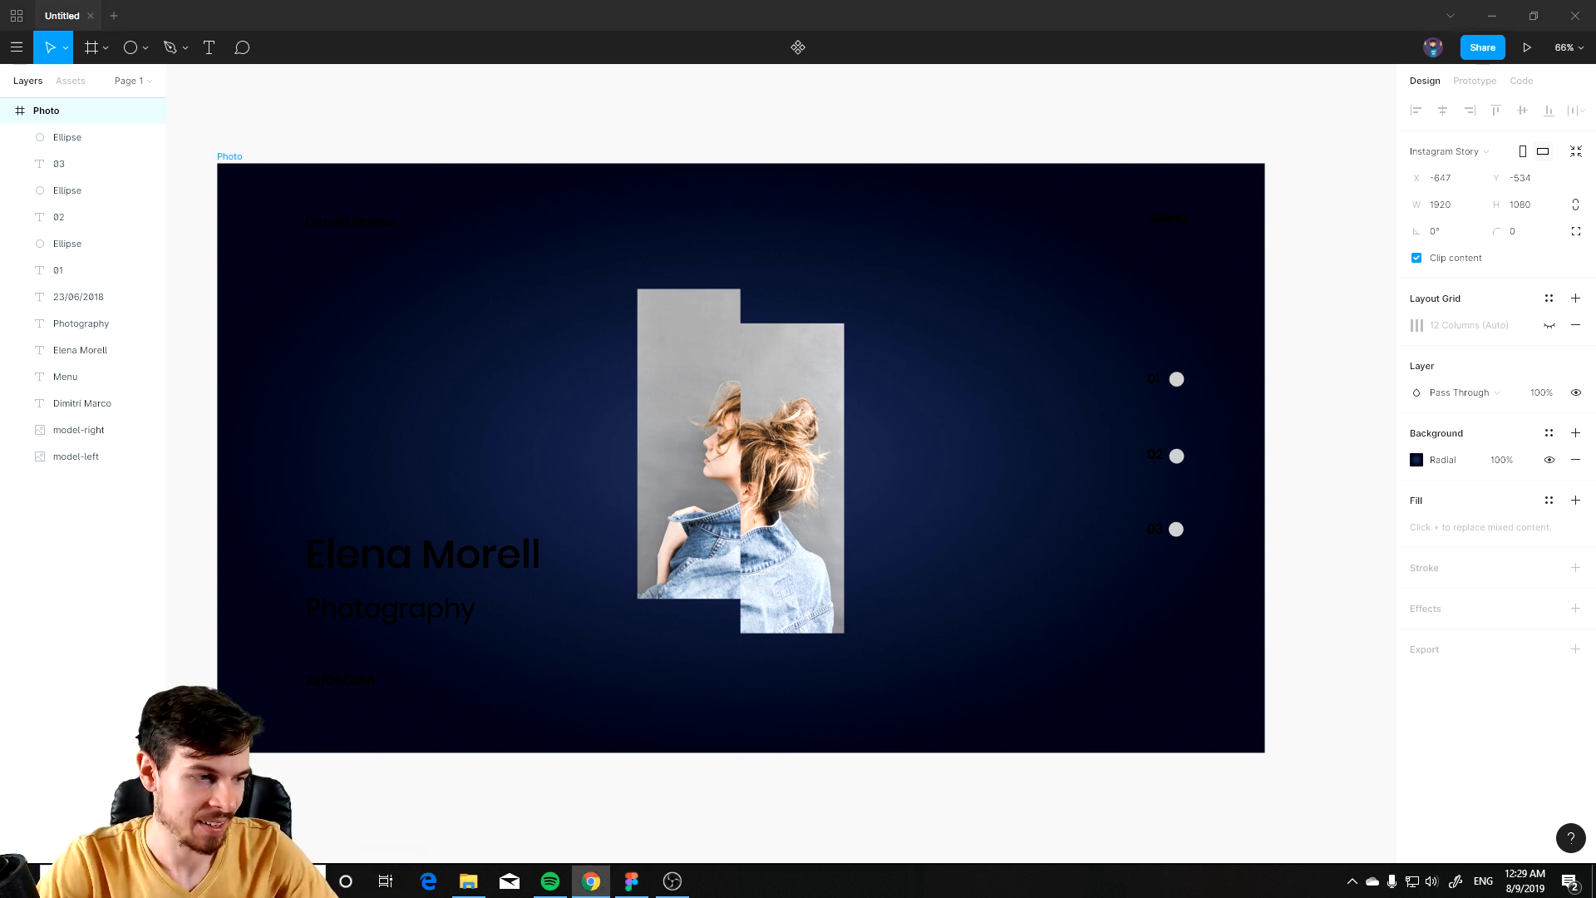
key("alt+Tab")
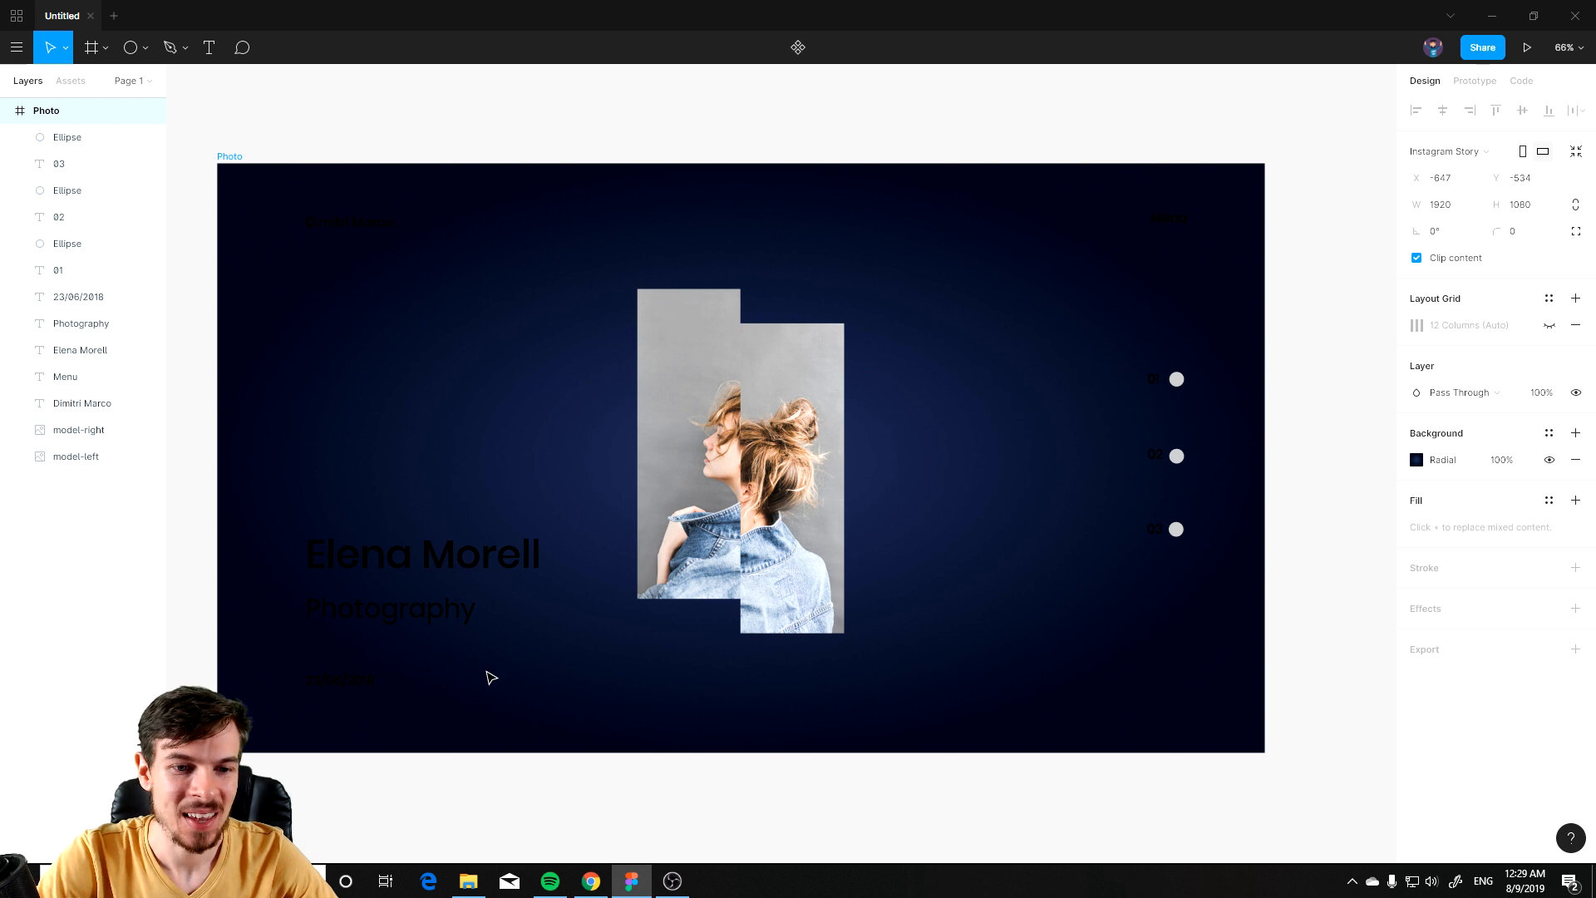
Step: Set the fill of the Dimitri Marco, Elena Morell, Photography and date texts to FFFFFF
left_click(66, 138)
left_click(350, 223)
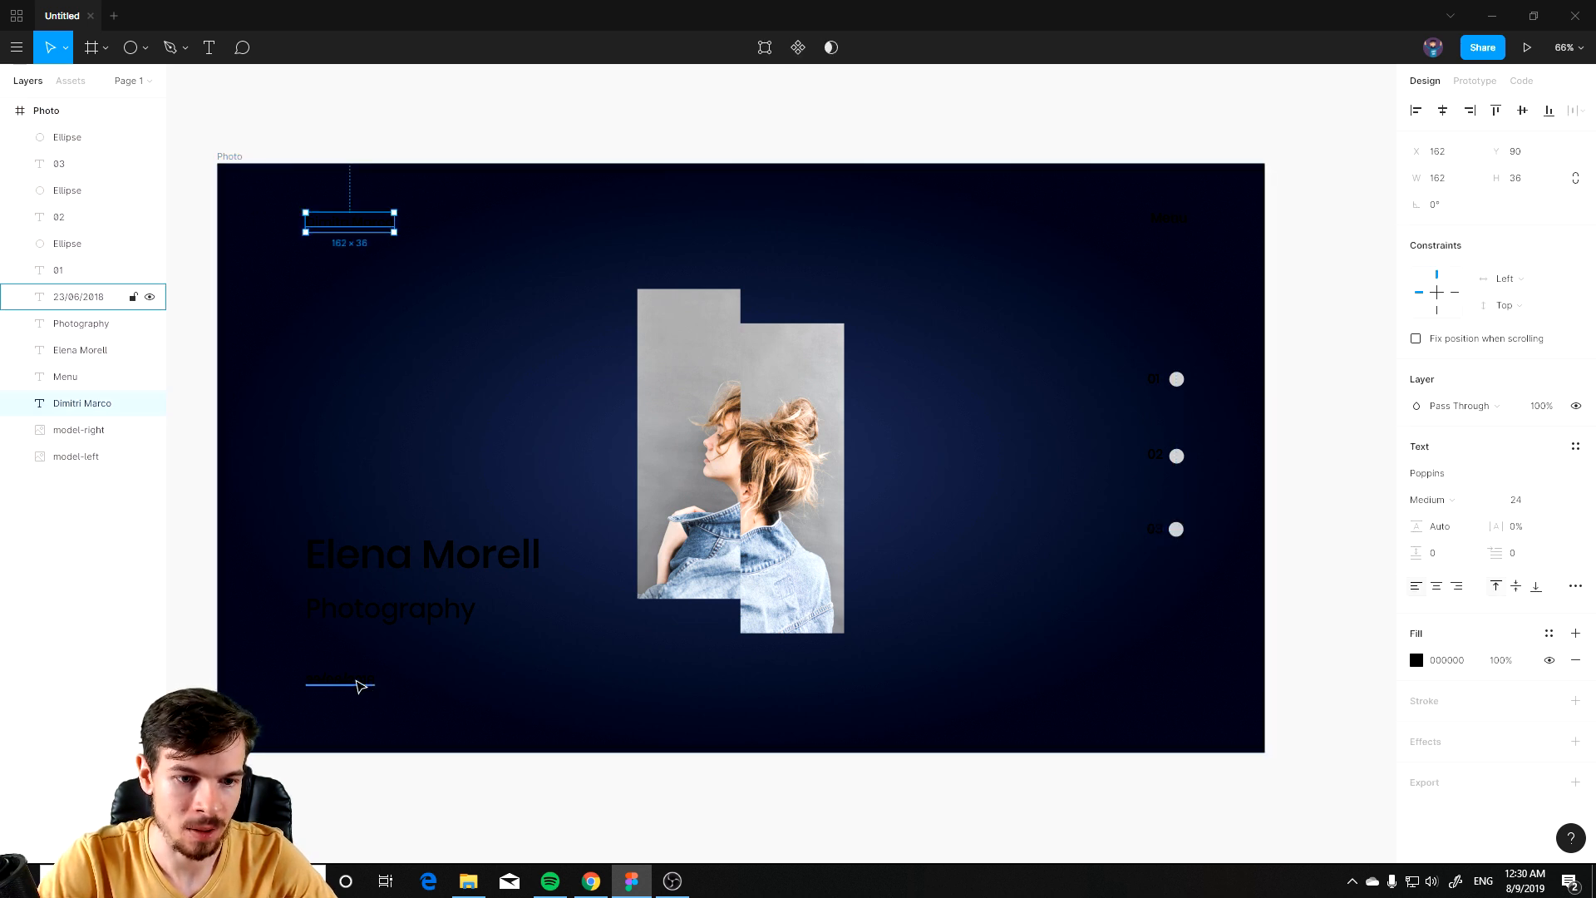
left_click(358, 681, "shift")
left_click(386, 609, "shift")
left_click(402, 568, "shift")
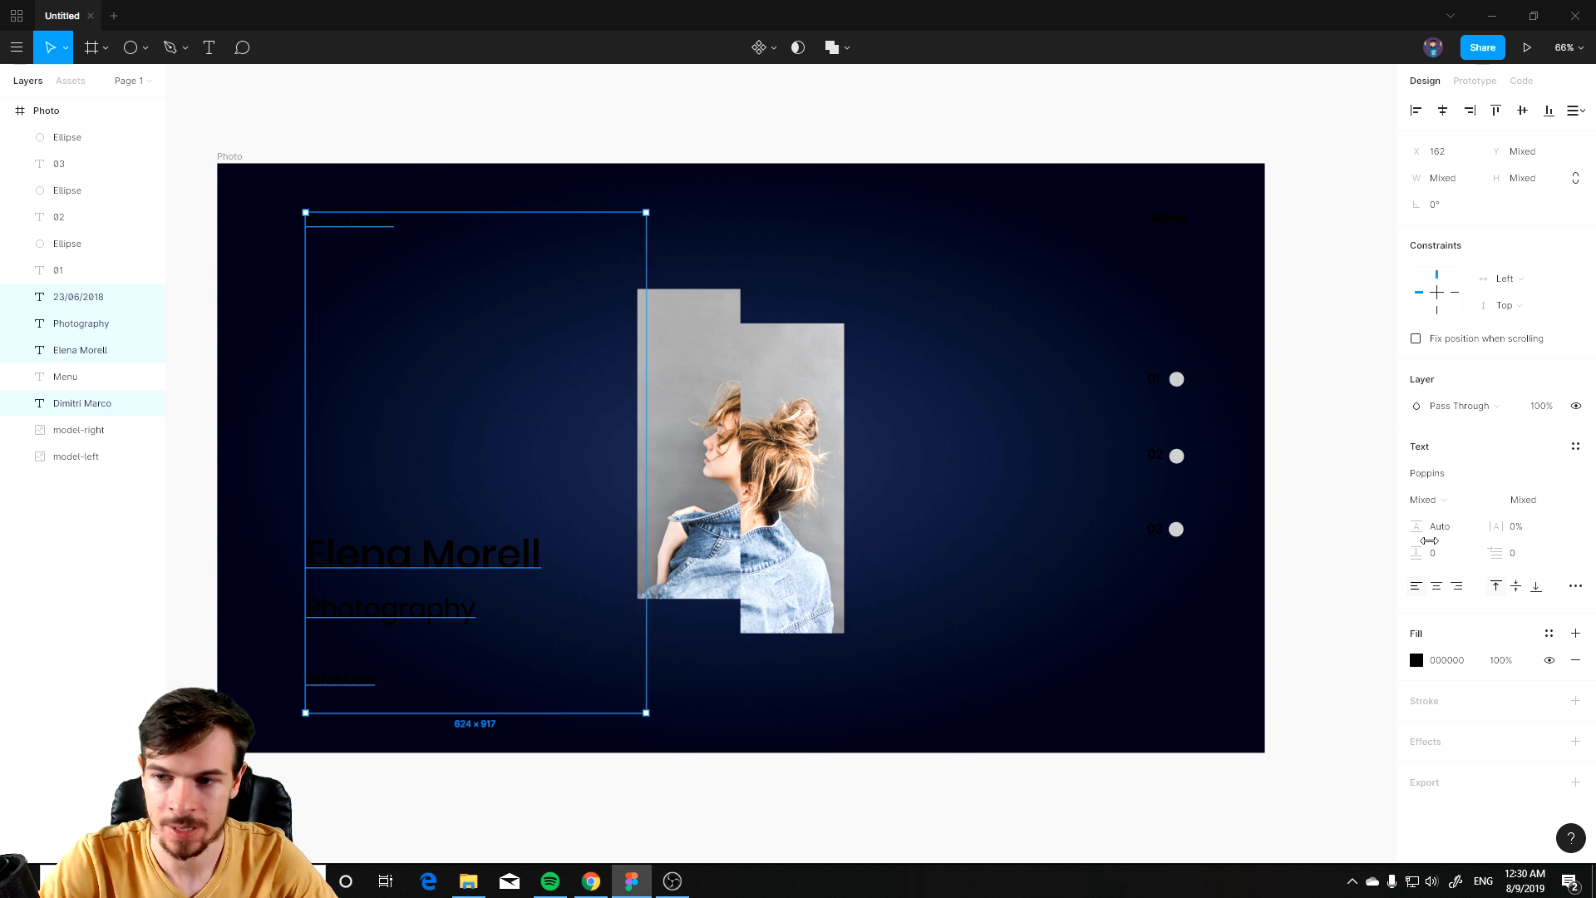
left_click(1417, 660)
type("ffffff")
key("Return")
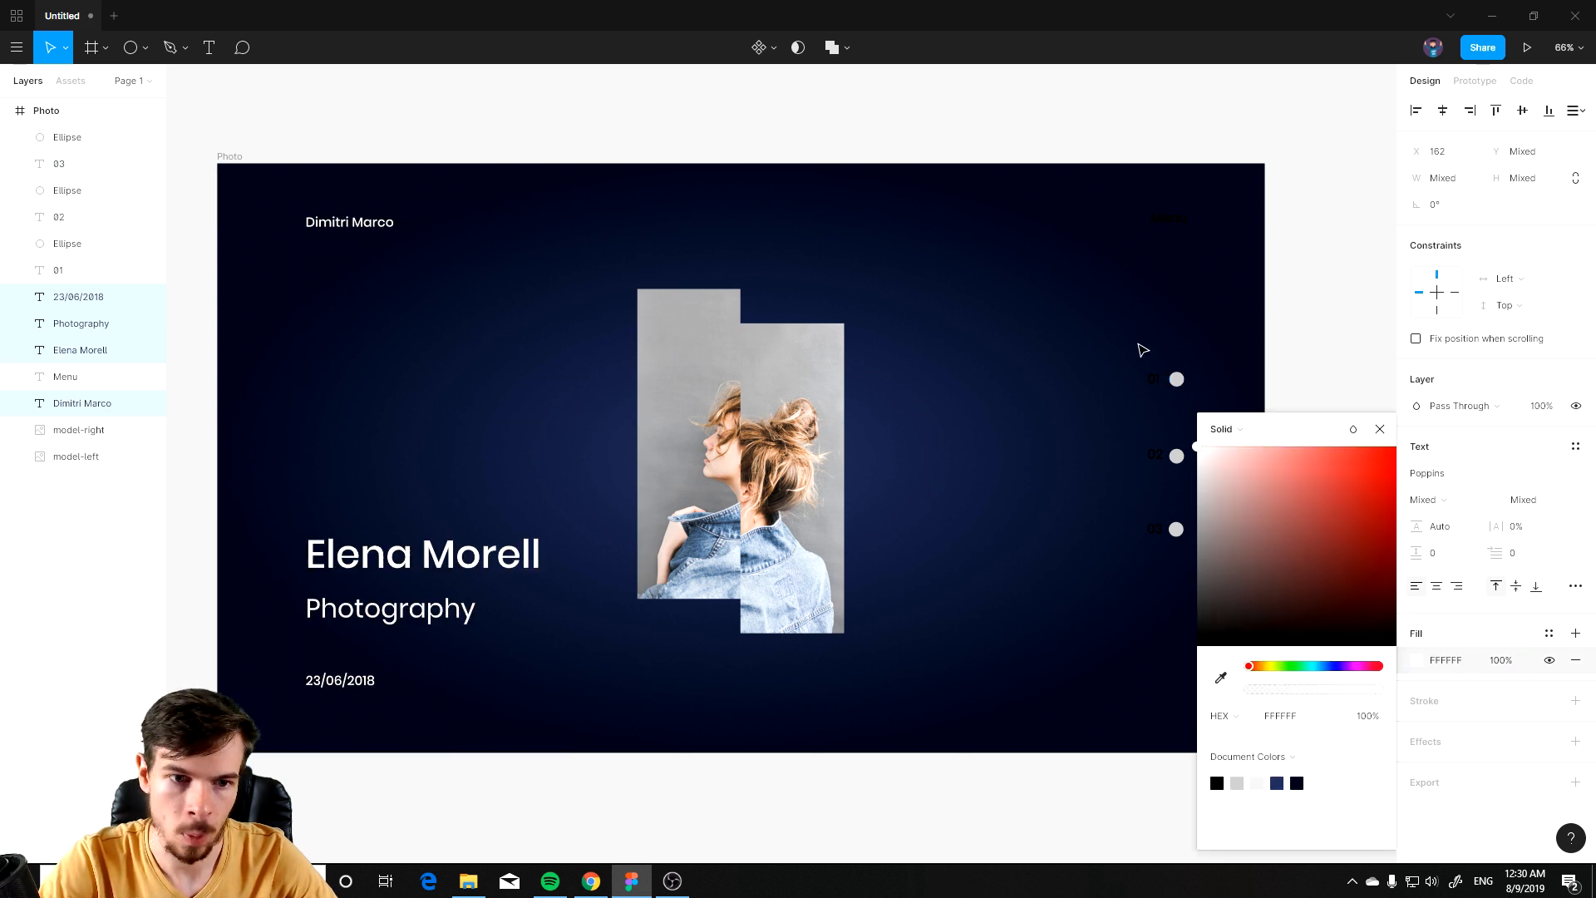
Step: Set the Menu text's fill colour to FFFFFF
left_click(1184, 435)
left_click(1177, 223)
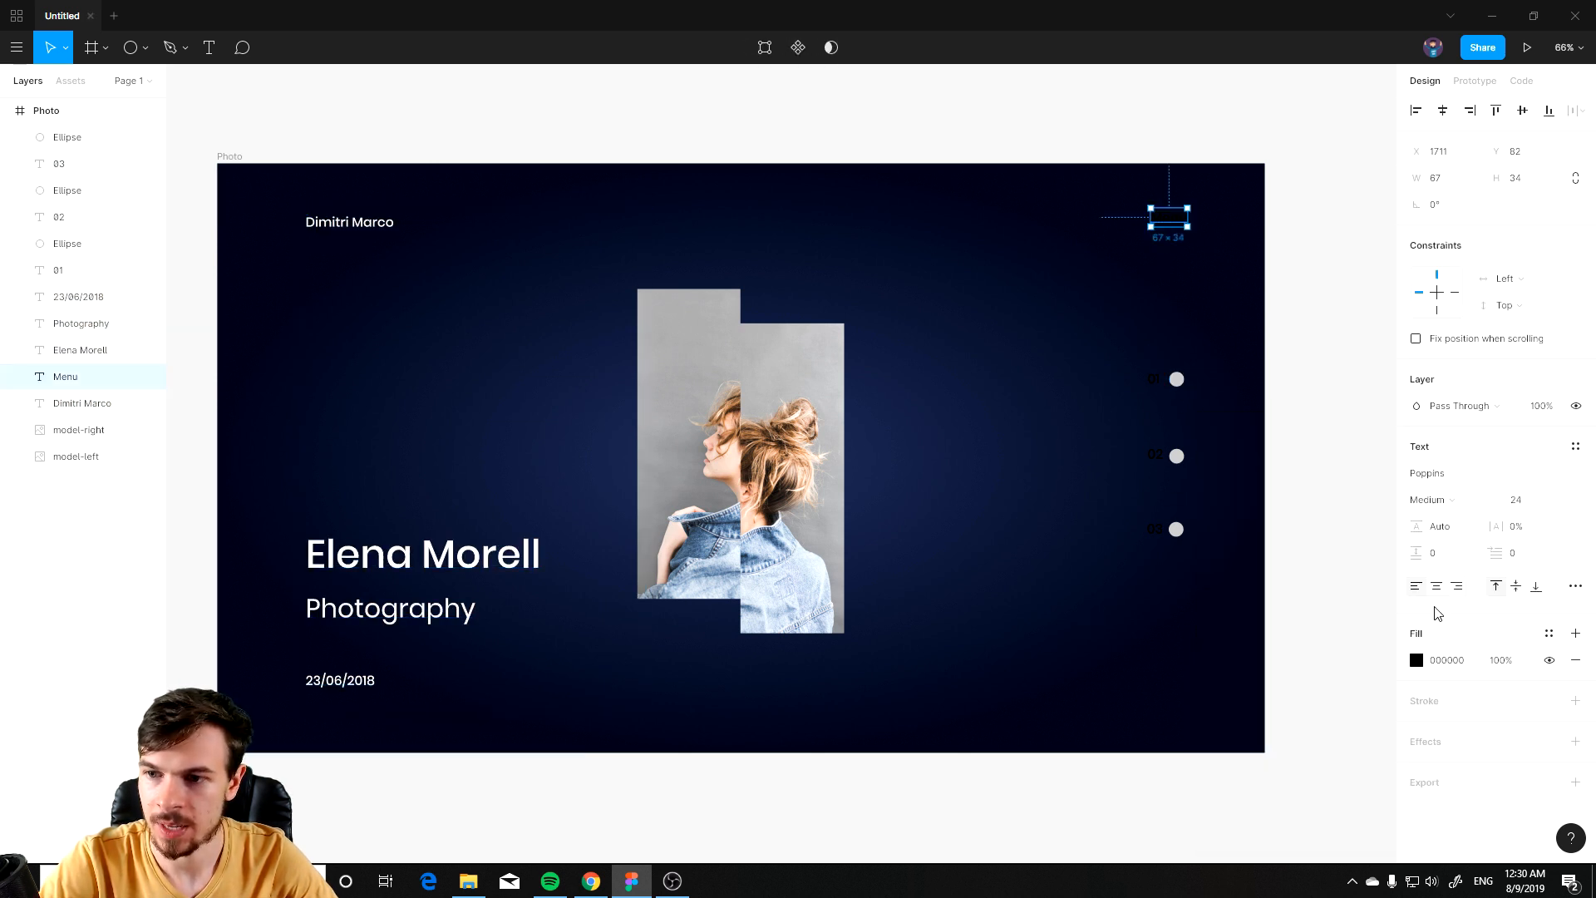
left_click(1416, 660)
type("ffffff")
key("Return")
Step: Set the fill of the 01, 02 and 03 number texts to FFFFFF
left_click(1227, 337)
left_click(1160, 388)
left_click(1157, 457, "shift")
left_click(1157, 532, "shift")
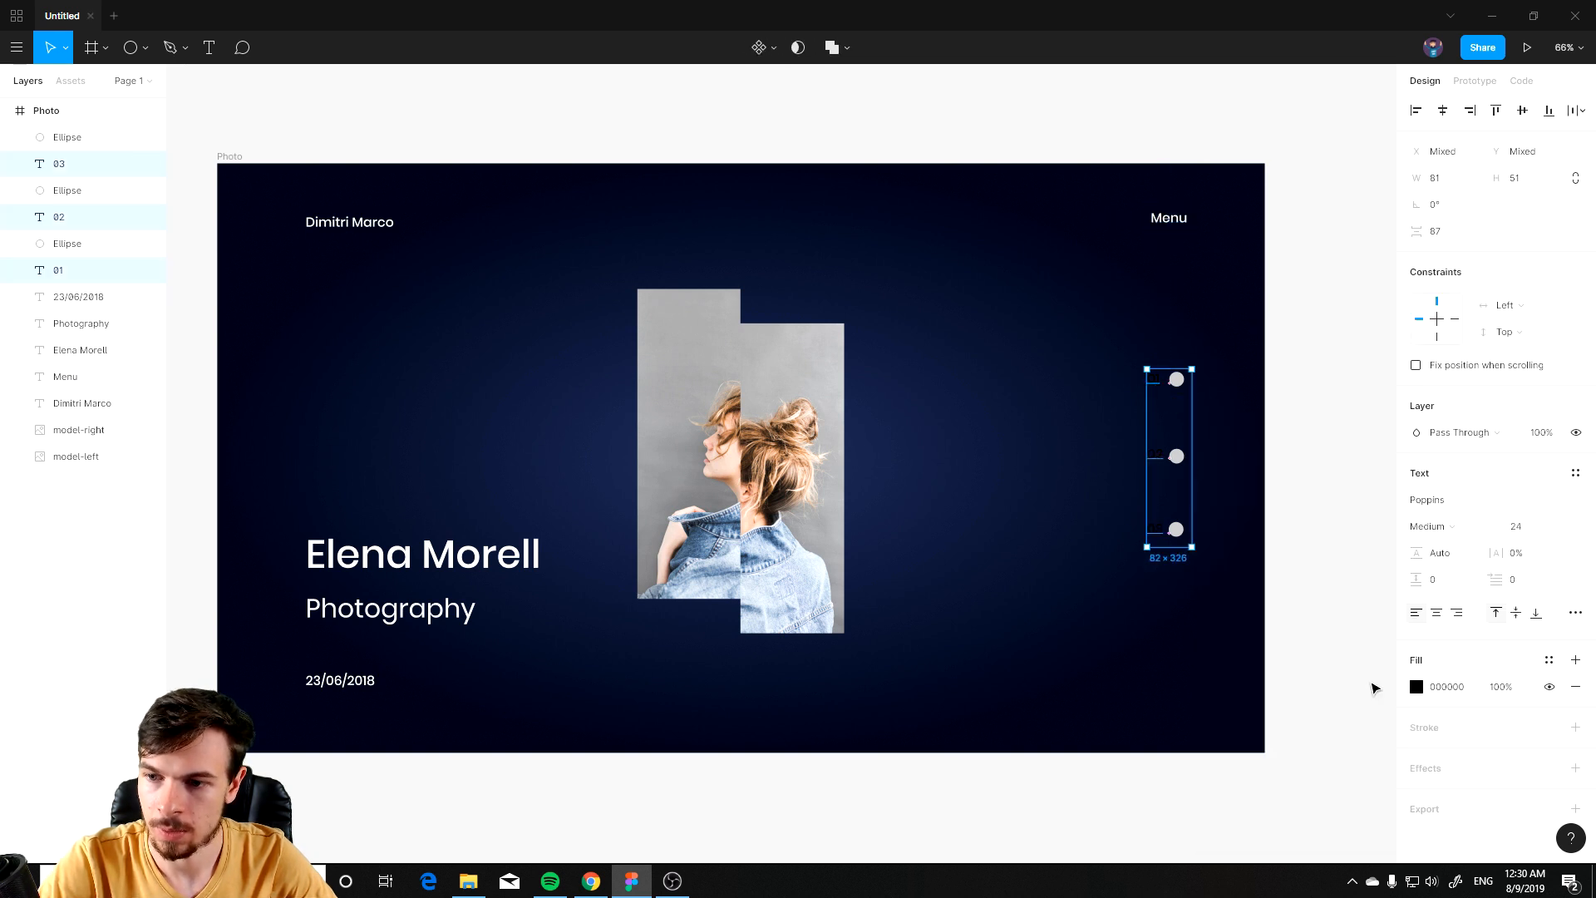
left_click(1417, 686)
type("ffffff")
key("Return")
key("Escape")
Step: Change the first indicator circle's fill to white
left_click(1328, 345)
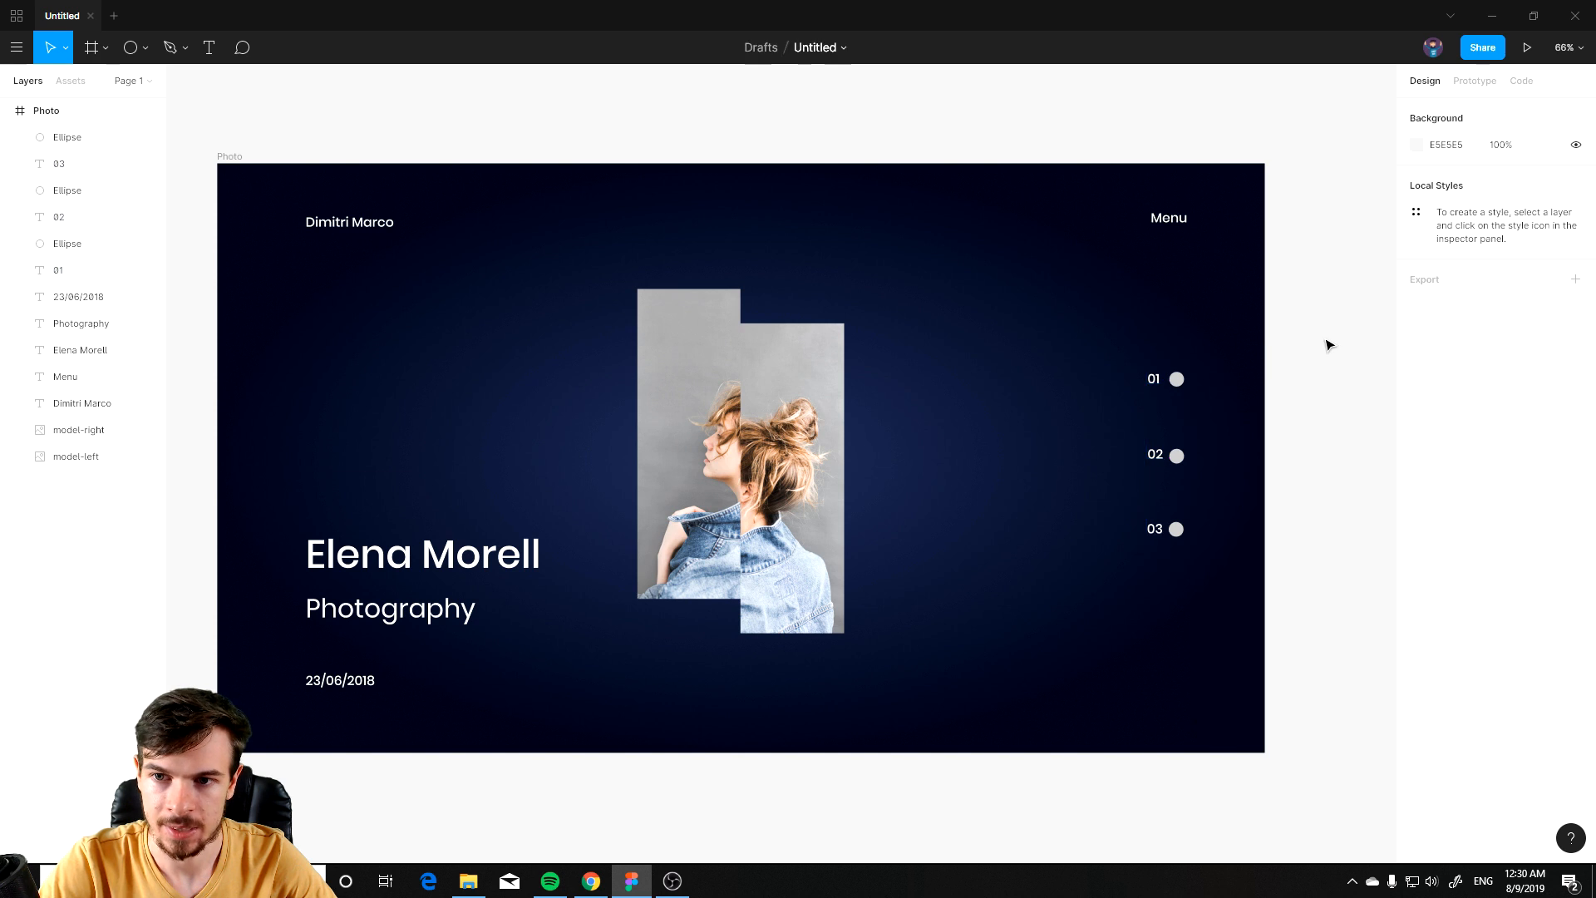
scroll(1220, 547, "down", 4)
left_click_drag(1152, 647, 998, 615)
scroll(932, 617, "up", 4)
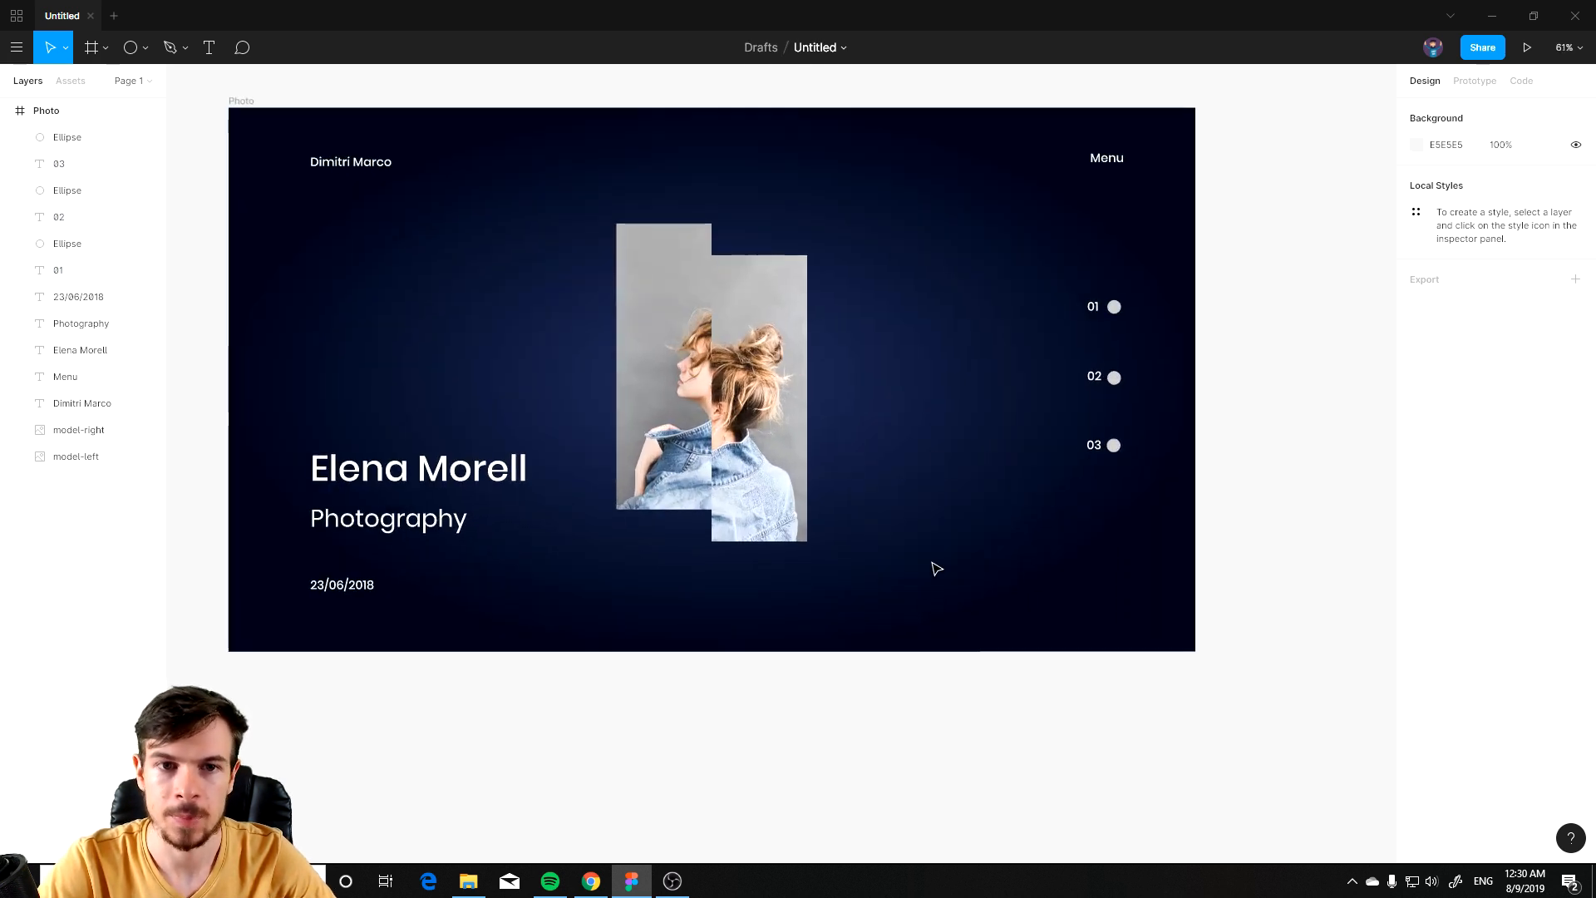
scroll(883, 527, "up", 6)
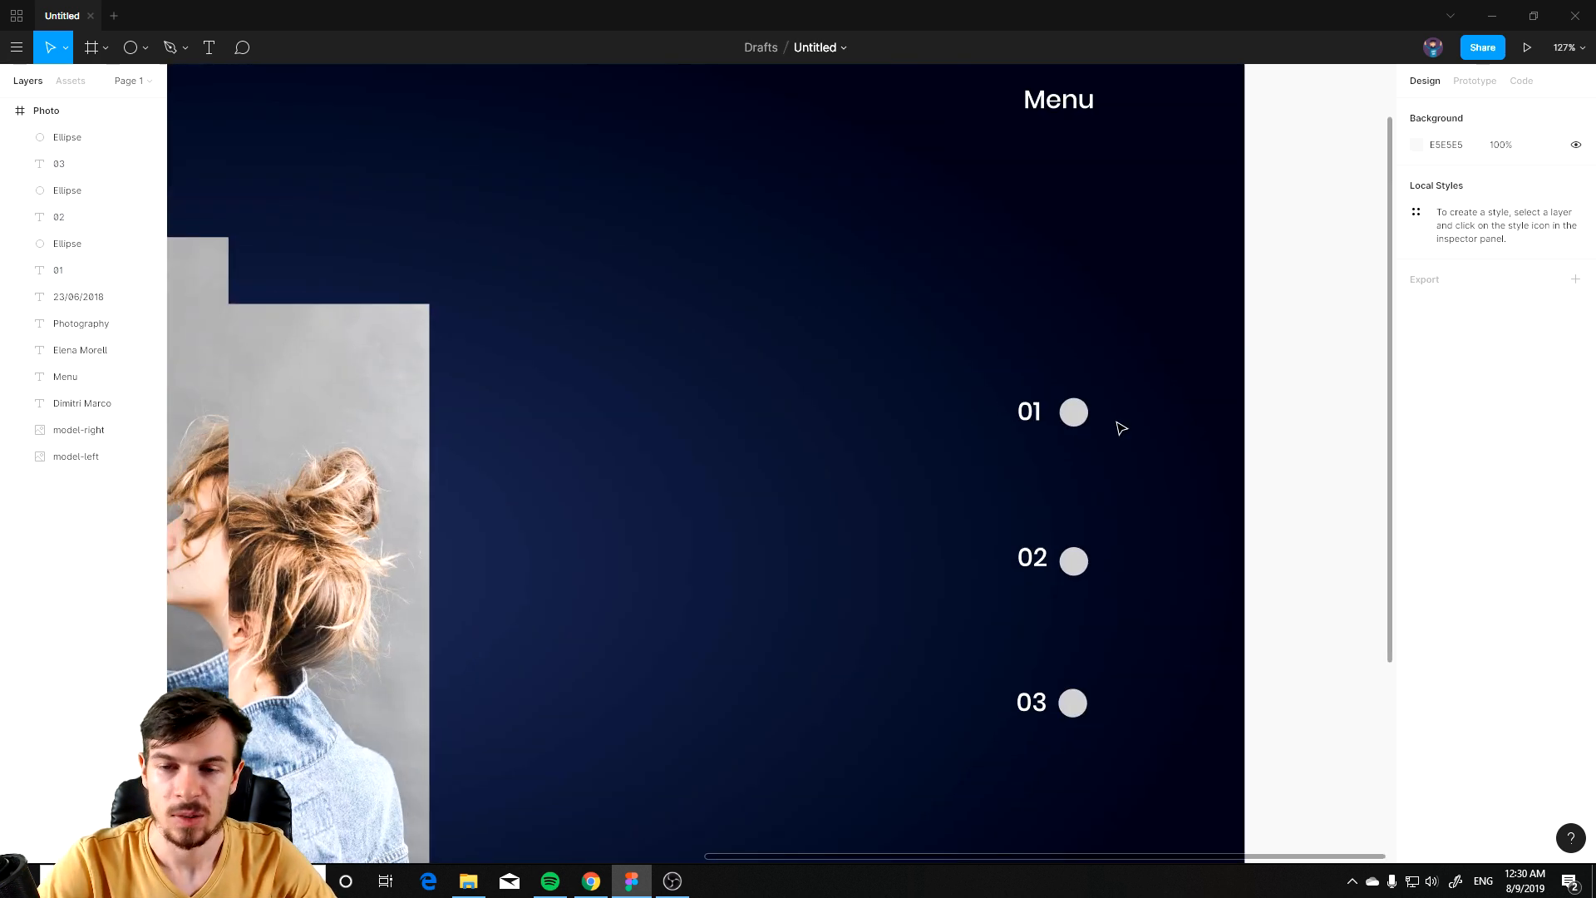
scroll(1121, 428, "down", 3)
left_click(1084, 413)
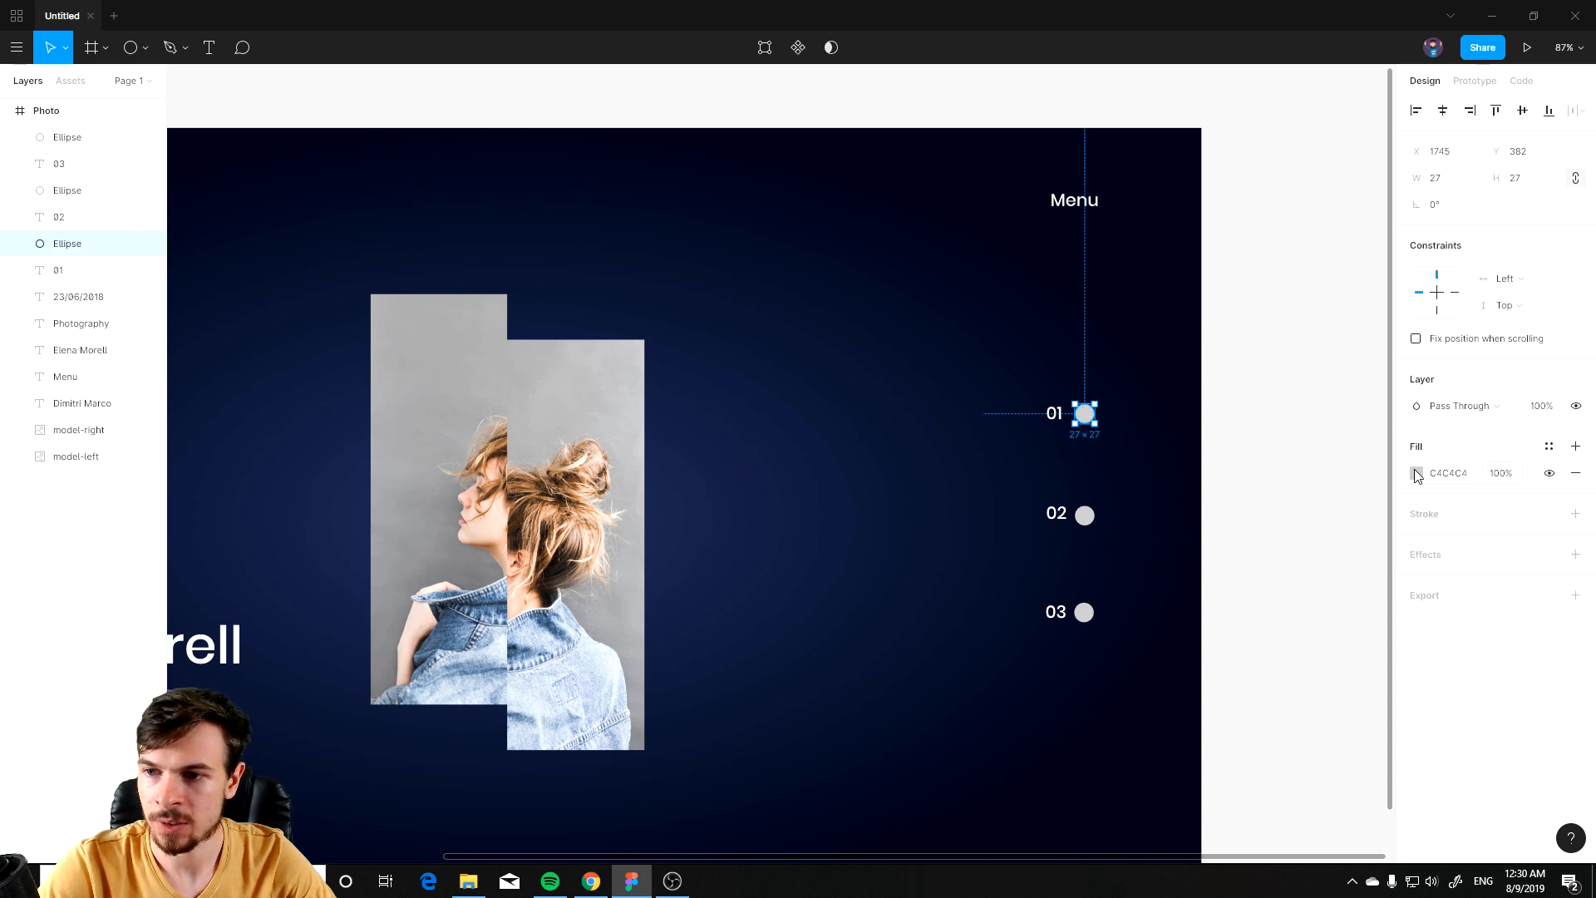
left_click(1416, 472)
left_click_drag(1244, 520, 1023, 170)
left_click(1307, 346)
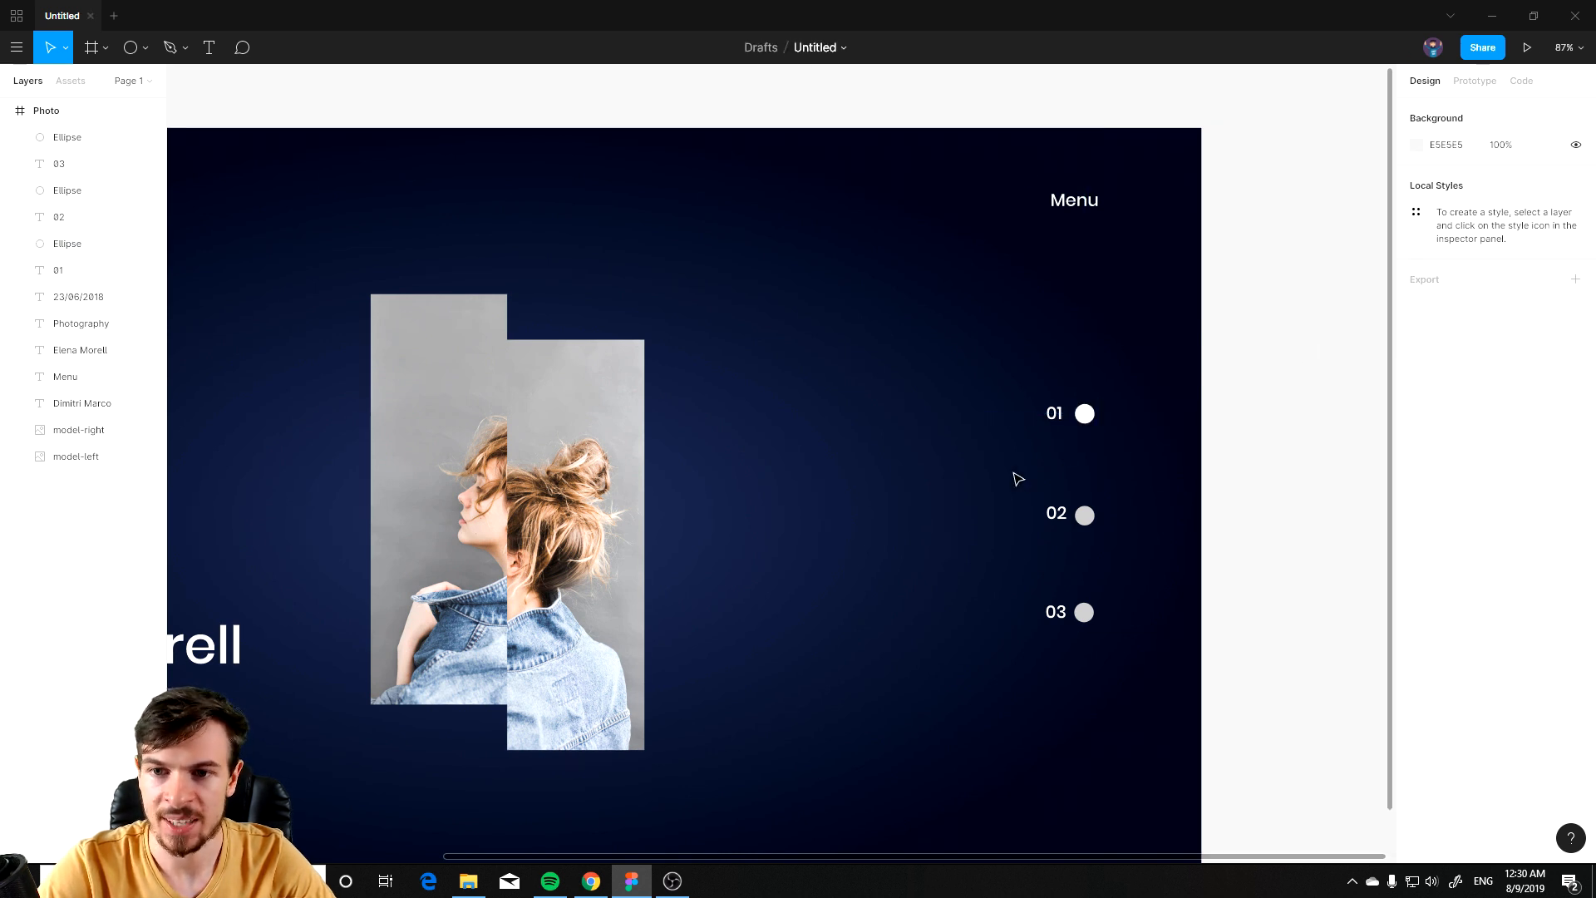
Step: Change the second and third indicator circles' fills to white
scroll(1151, 547, "up", 4)
left_click(1060, 502)
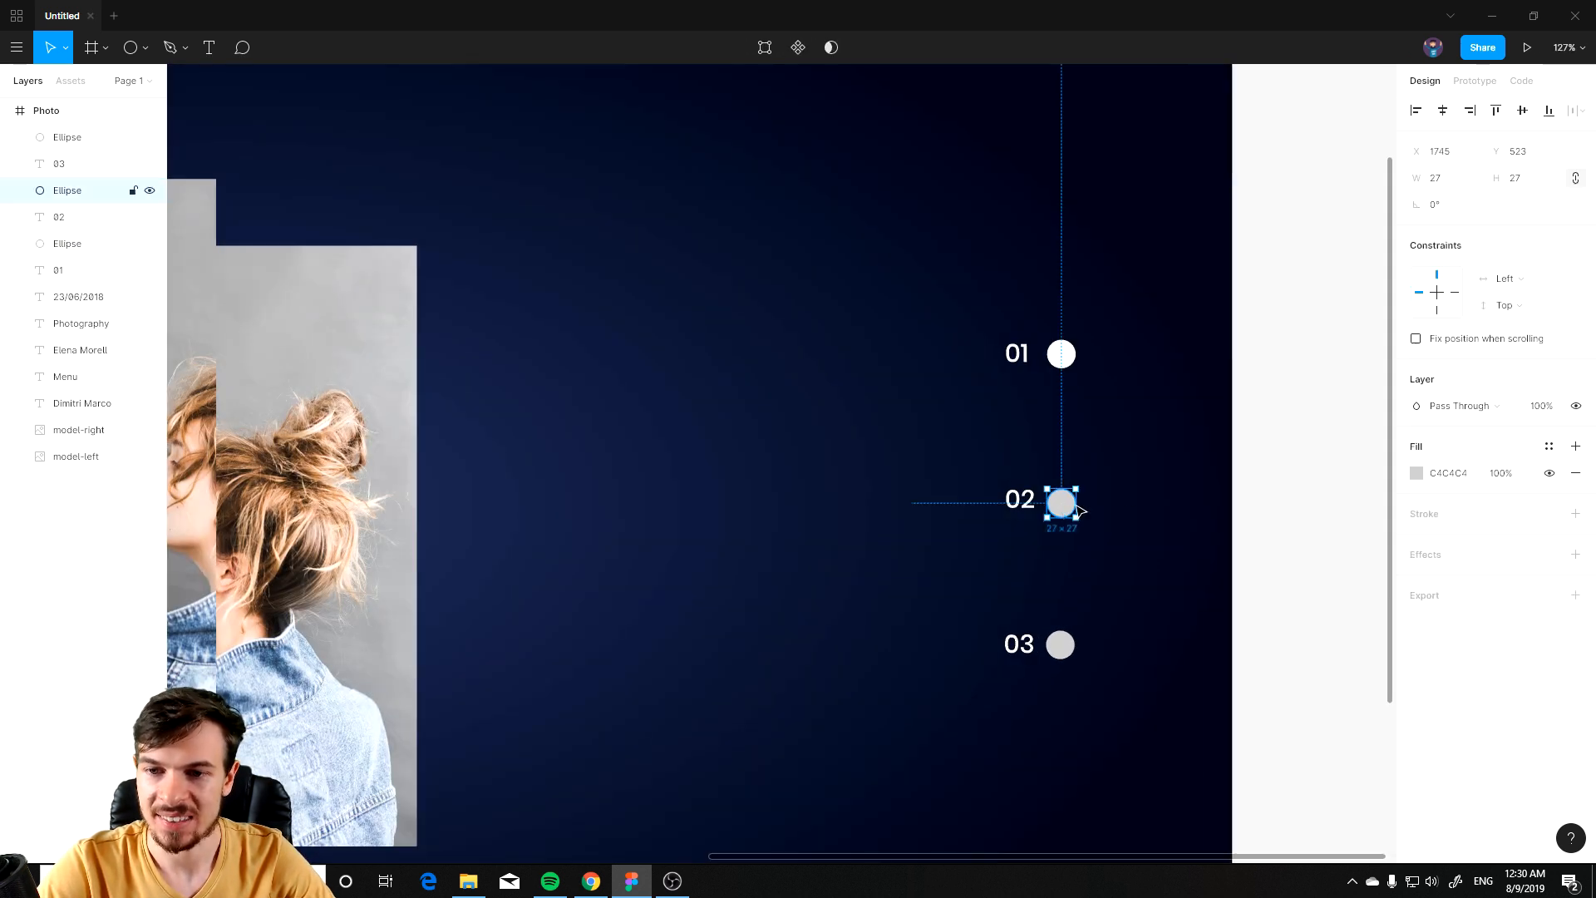
left_click(1417, 473)
left_click_drag(1198, 491, 1050, 427)
left_click(1060, 645)
left_click(1416, 473)
left_click_drag(1194, 491, 1030, 246)
Step: Set the second indicator circle's fill opacity to 50%
left_click(1060, 502)
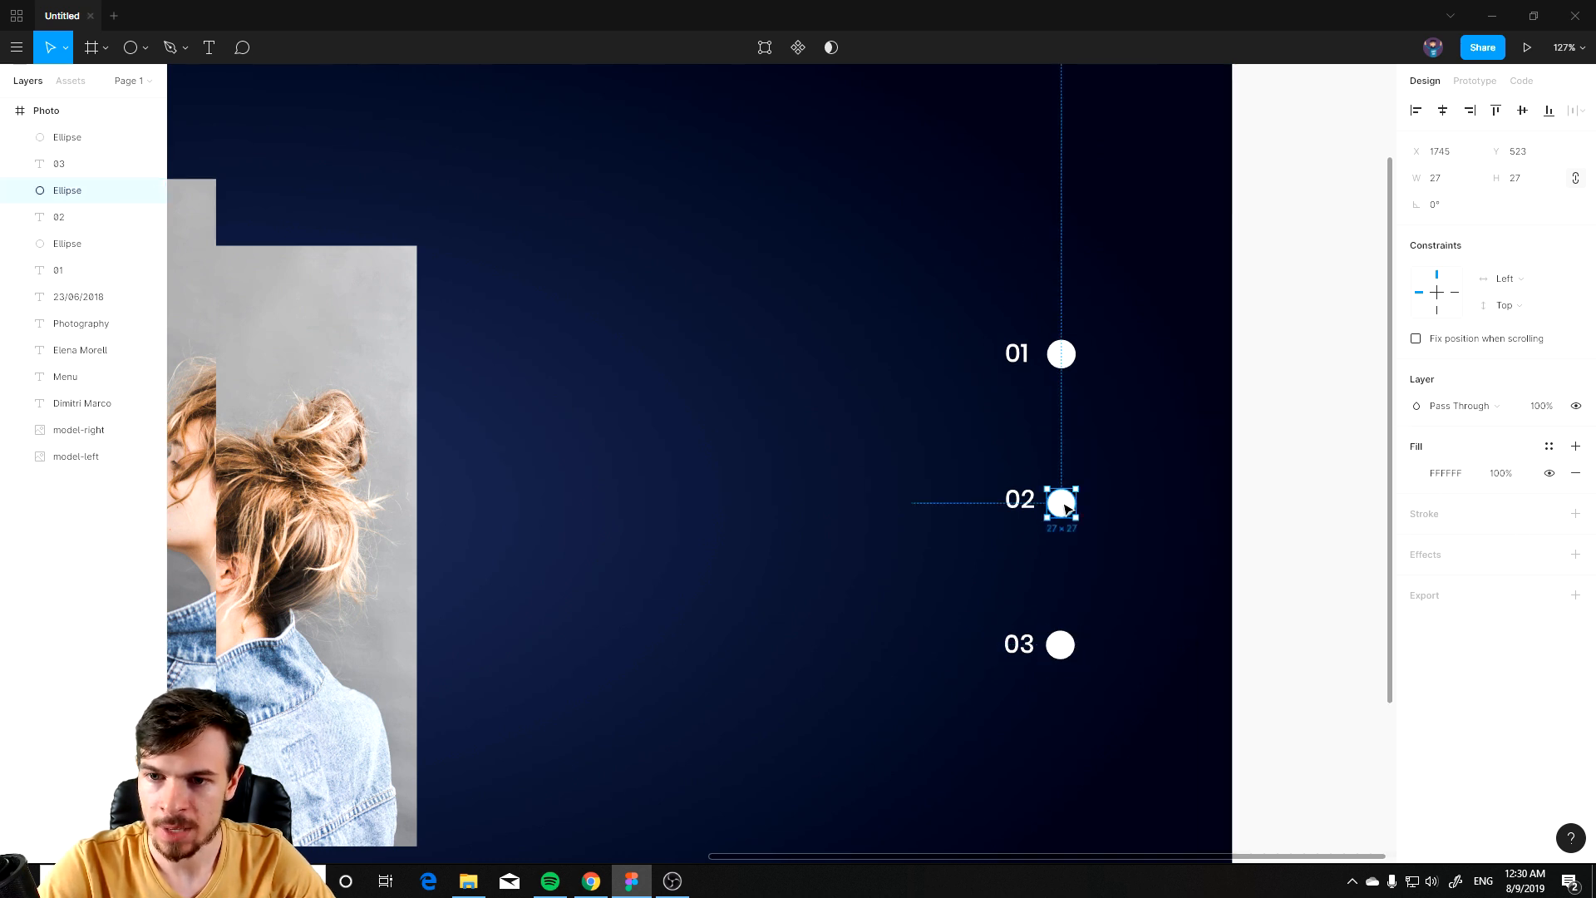
left_click_drag(1524, 476, 1325, 481)
left_click(1502, 475)
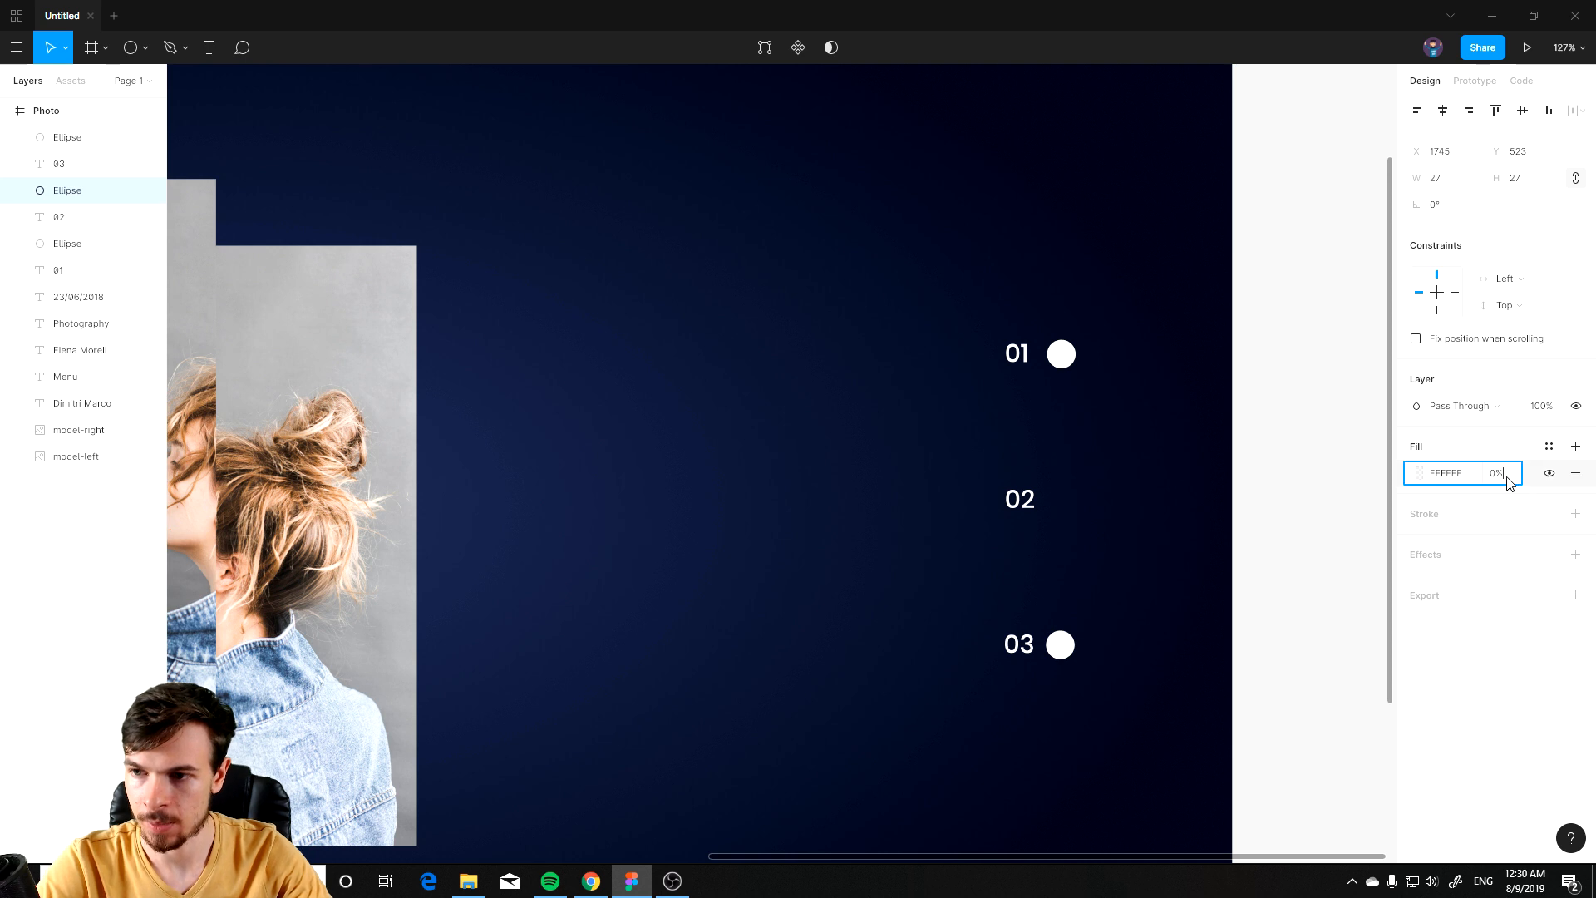
left_click_drag(1522, 473, 32, 477)
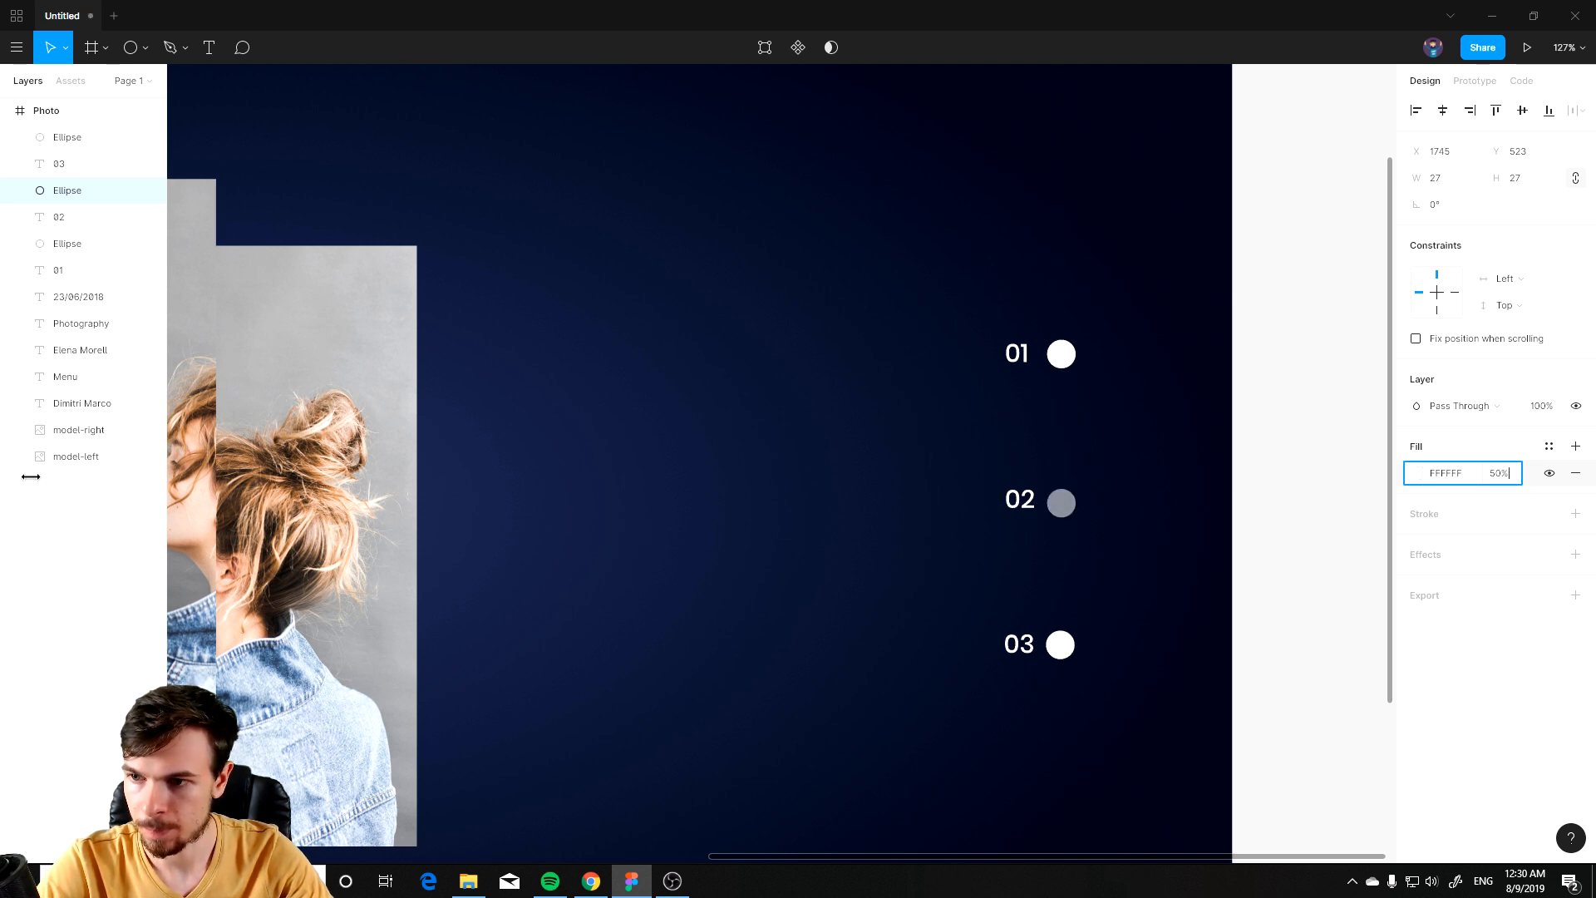
left_click(1282, 588)
Step: Replace the third circle with a duplicate of the 50% opacity second circle placed beside 03
left_click_drag(1067, 507, 1070, 508)
left_click(1060, 646)
key("Delete")
left_click_drag(1066, 499, 1067, 645)
left_click(1259, 673)
scroll(964, 635, "down", 5)
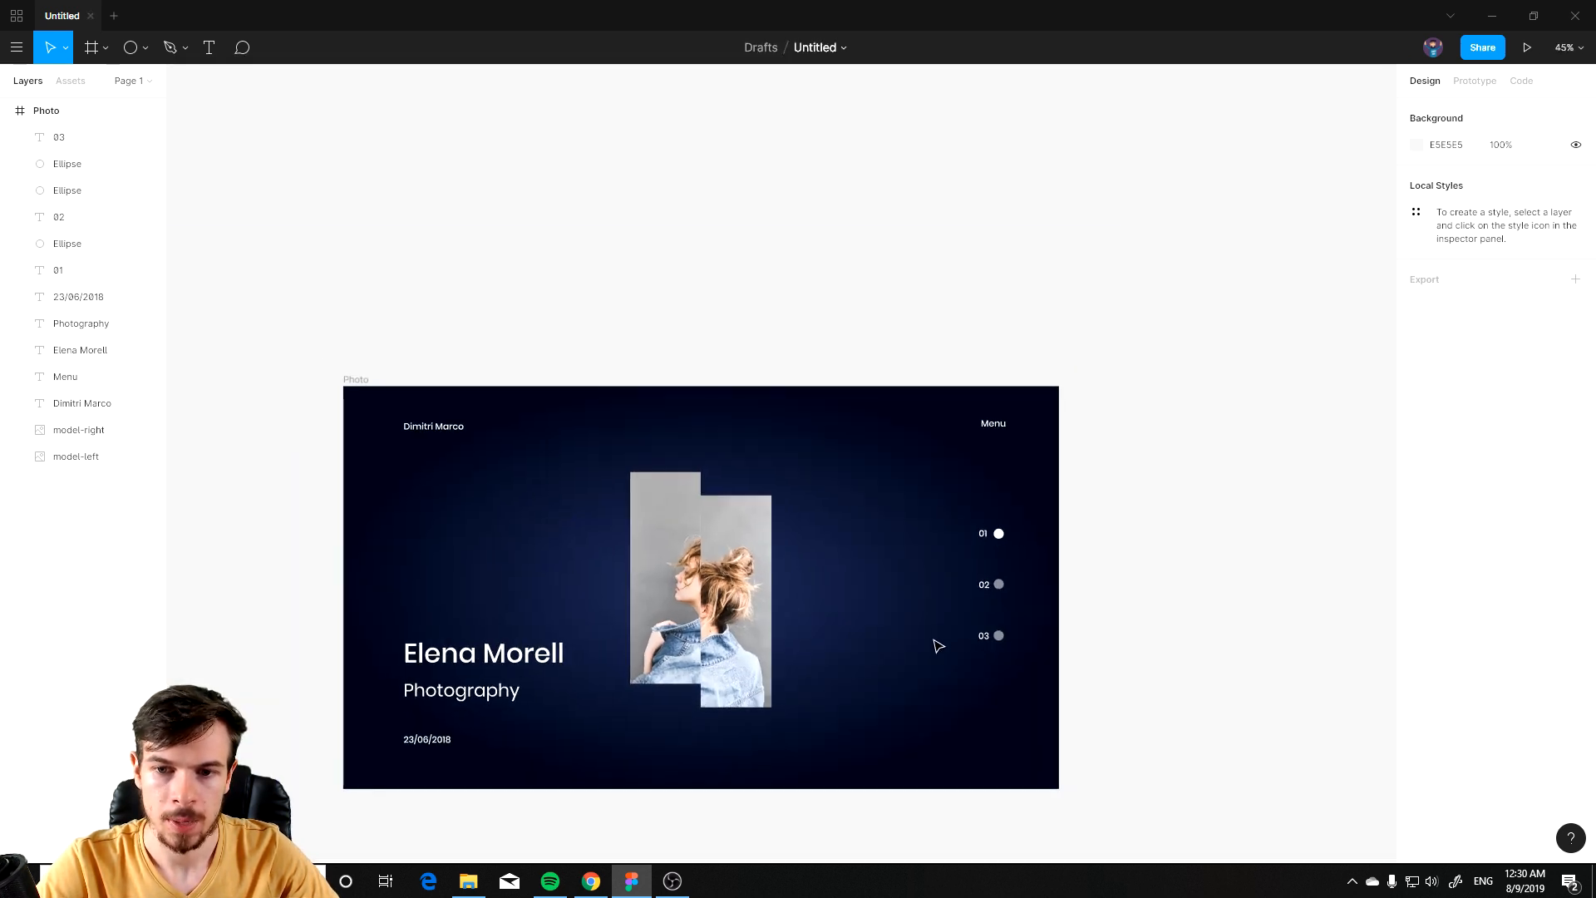
Step: Move the numbered slide indicators and circles slightly lower within the frame
scroll(1046, 665, "up", 3)
left_click_drag(1024, 465, 926, 706)
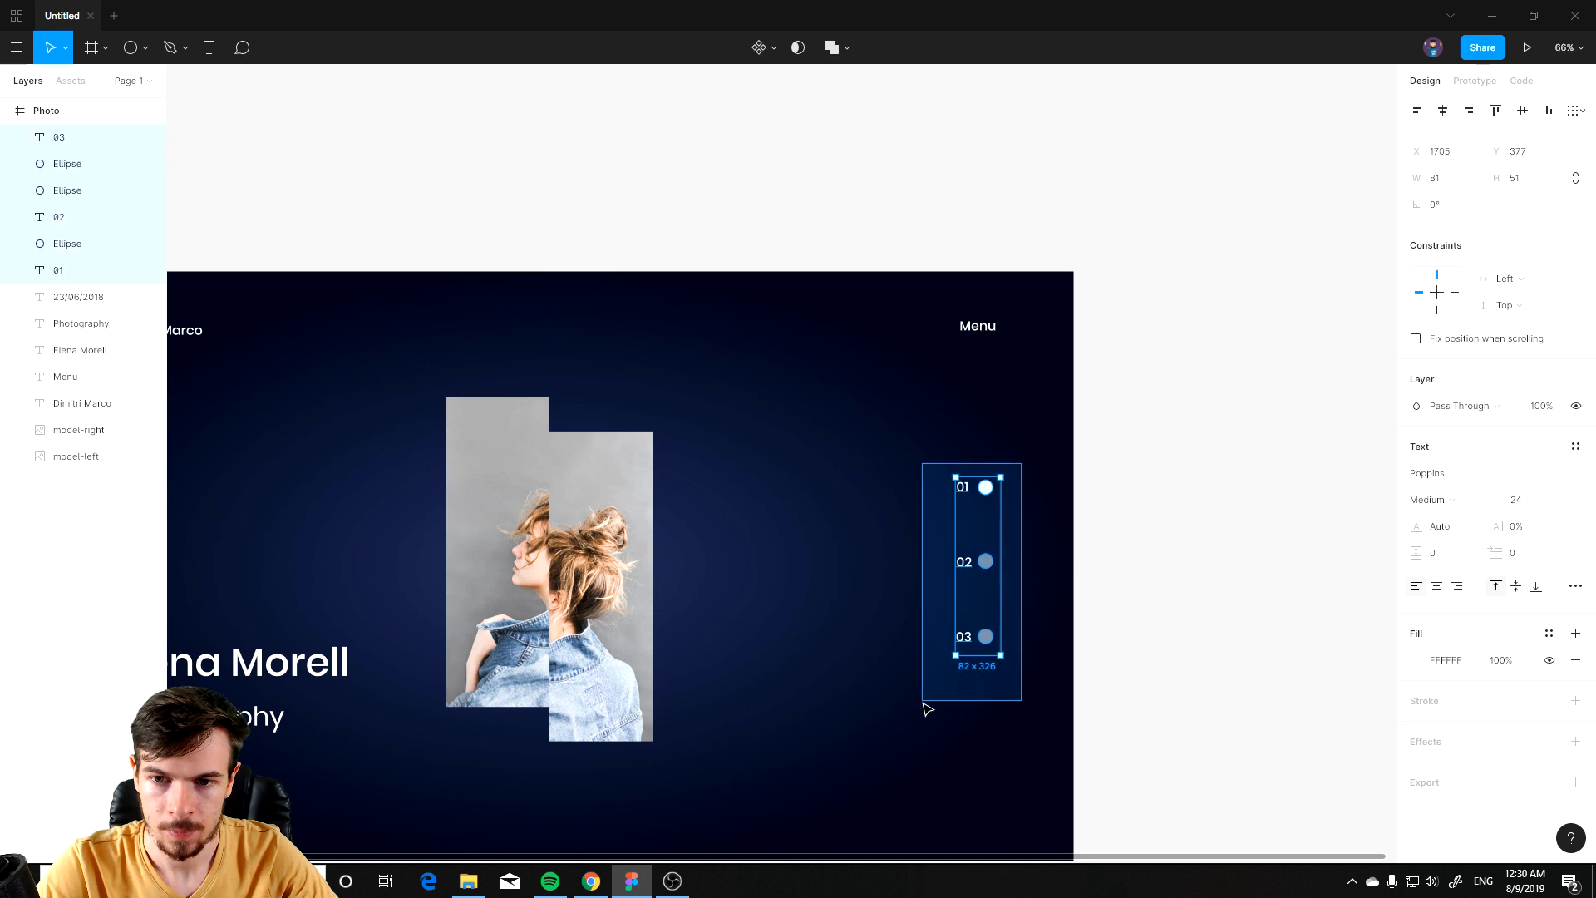
left_click_drag(989, 565, 1009, 598)
left_click(1114, 639)
left_click_drag(690, 663, 934, 596)
scroll(1016, 590, "down", 3)
left_click_drag(881, 670, 874, 587)
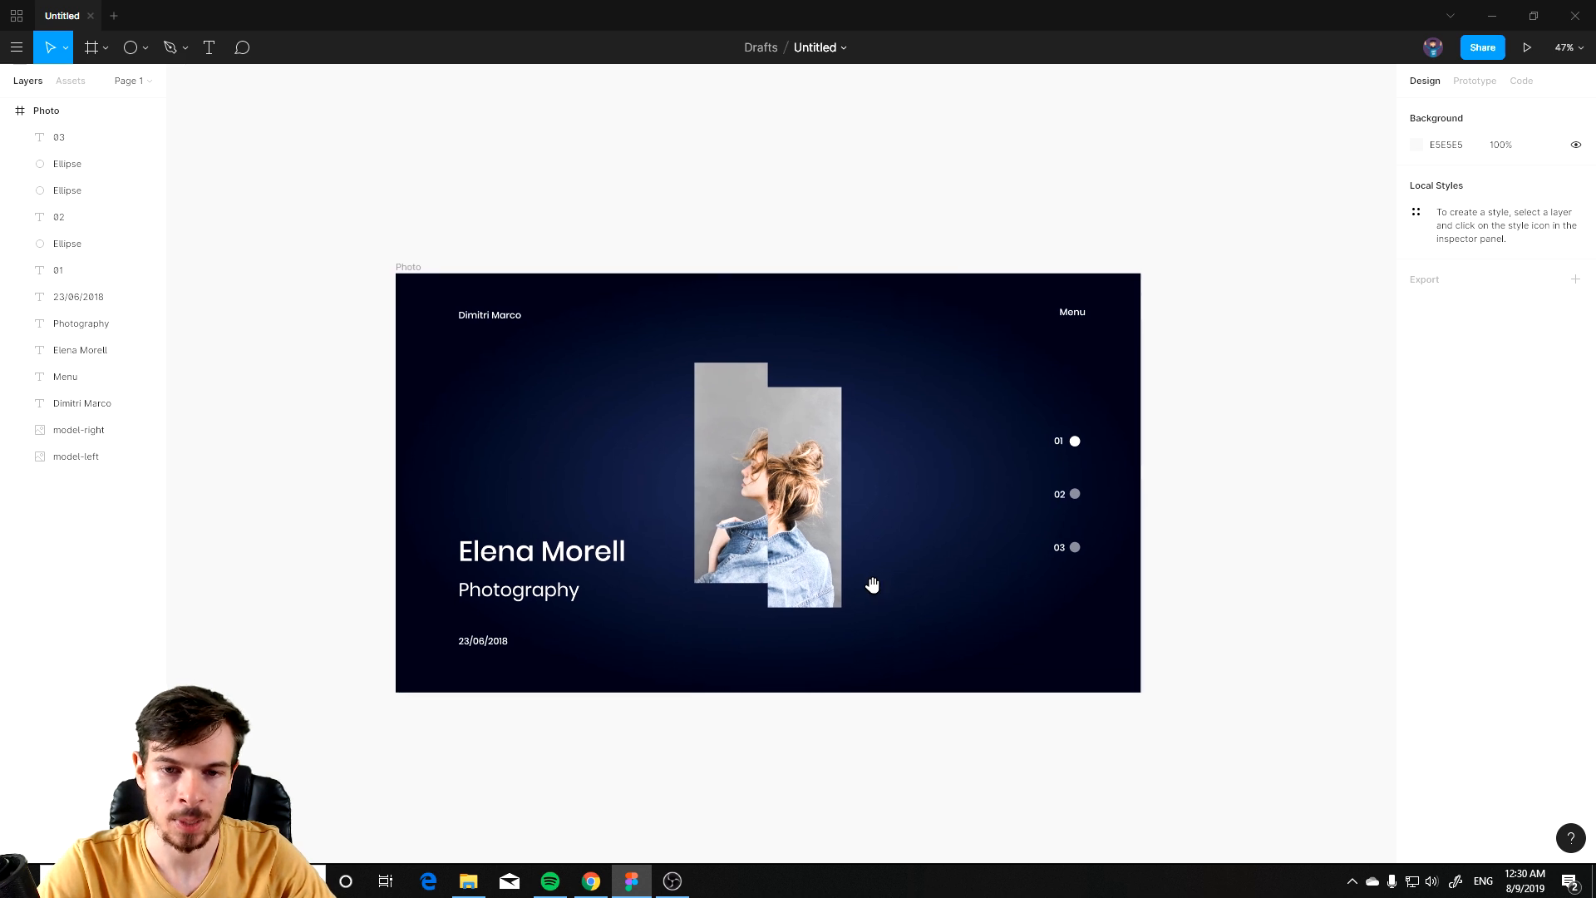
left_click(1075, 495)
left_click(763, 753)
scroll(851, 620, "down", 2)
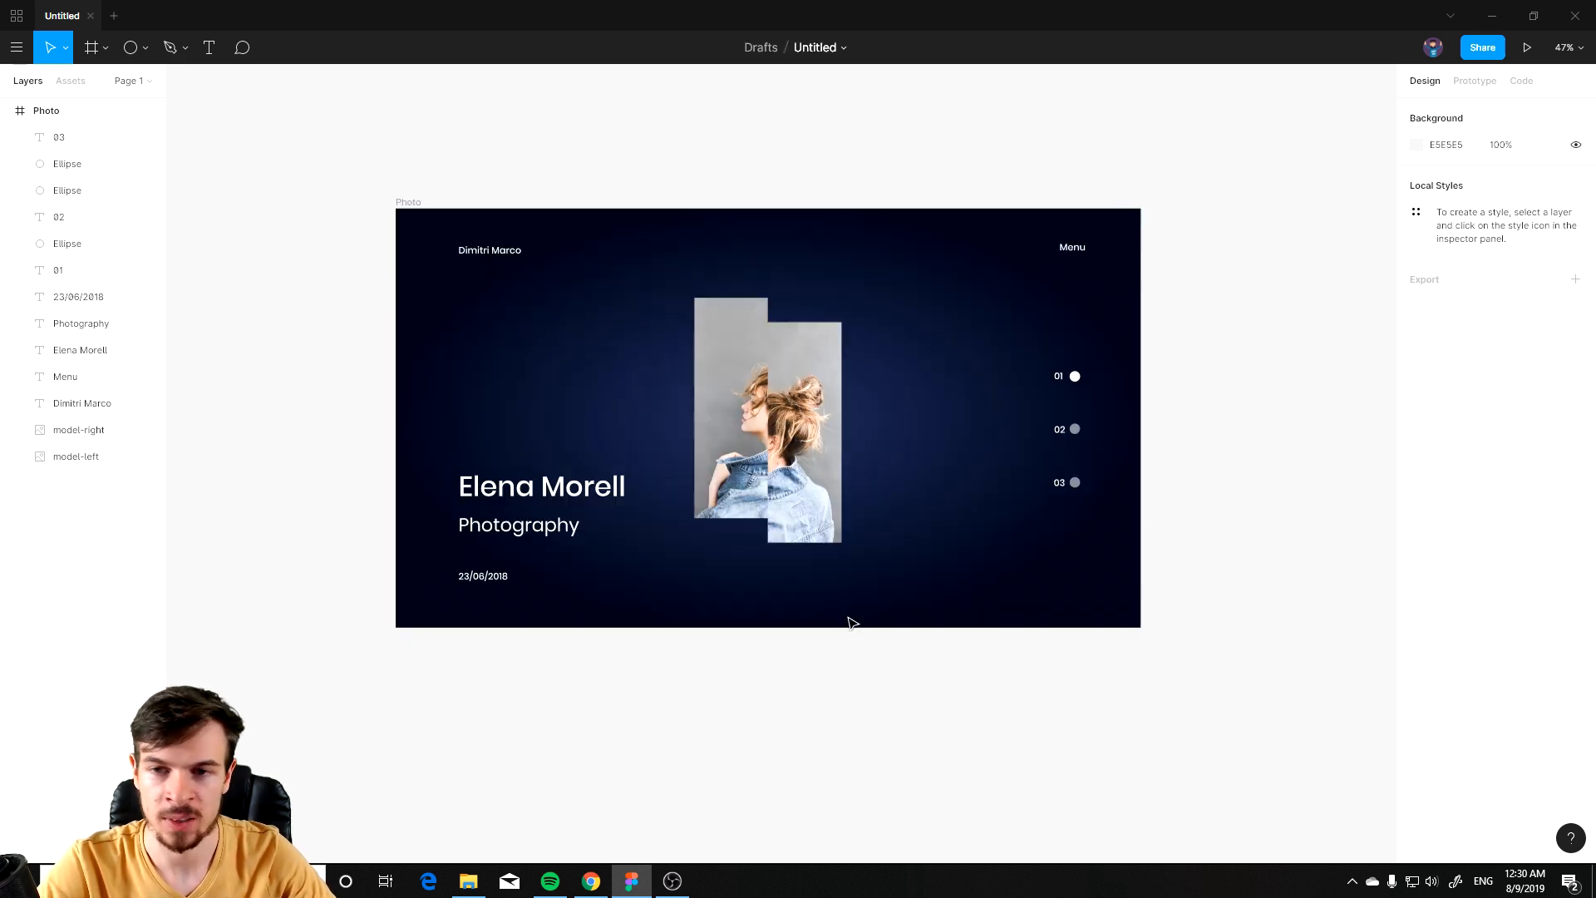
scroll(852, 608, "up", 1)
left_click(411, 231)
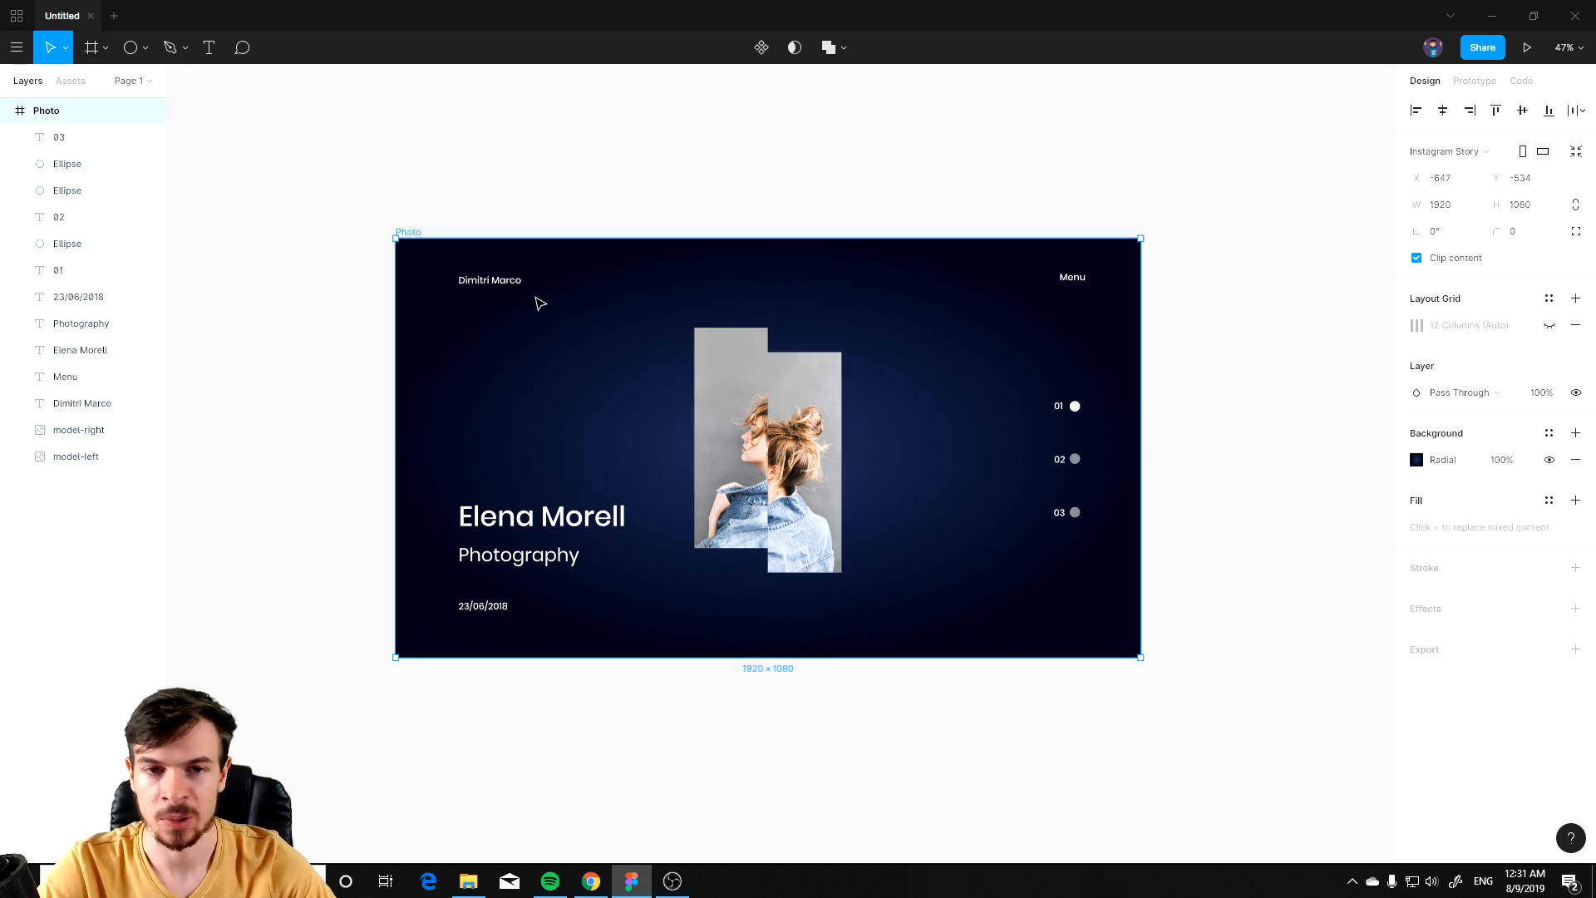
key("ctrl+v")
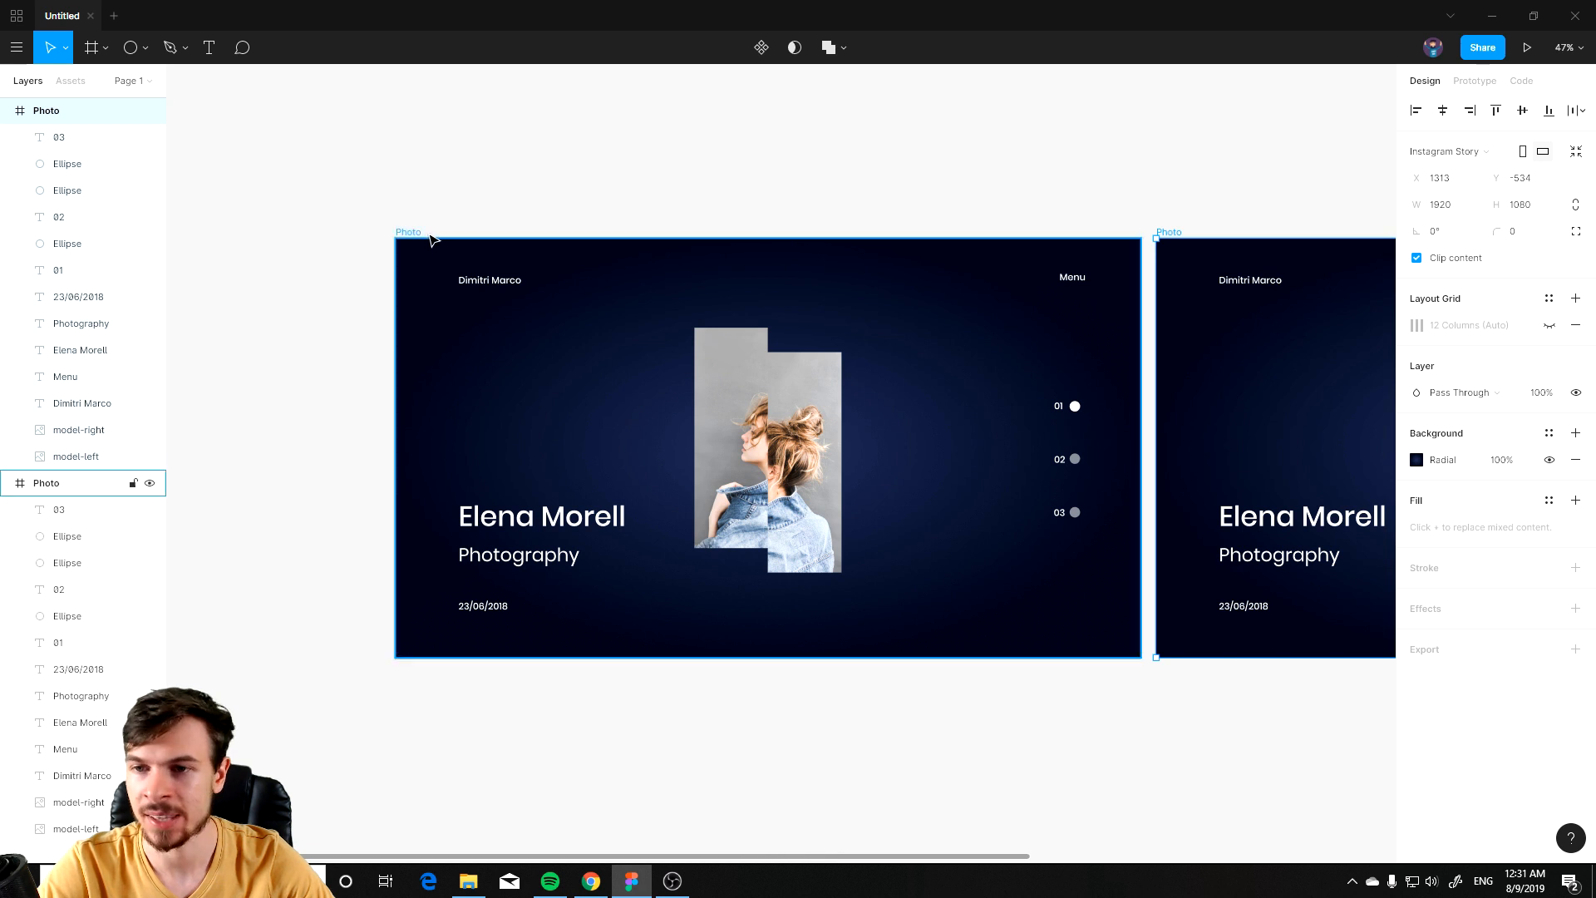
left_click(1039, 445)
scroll(1036, 444, "down", 1)
left_click_drag(1137, 526, 520, 656)
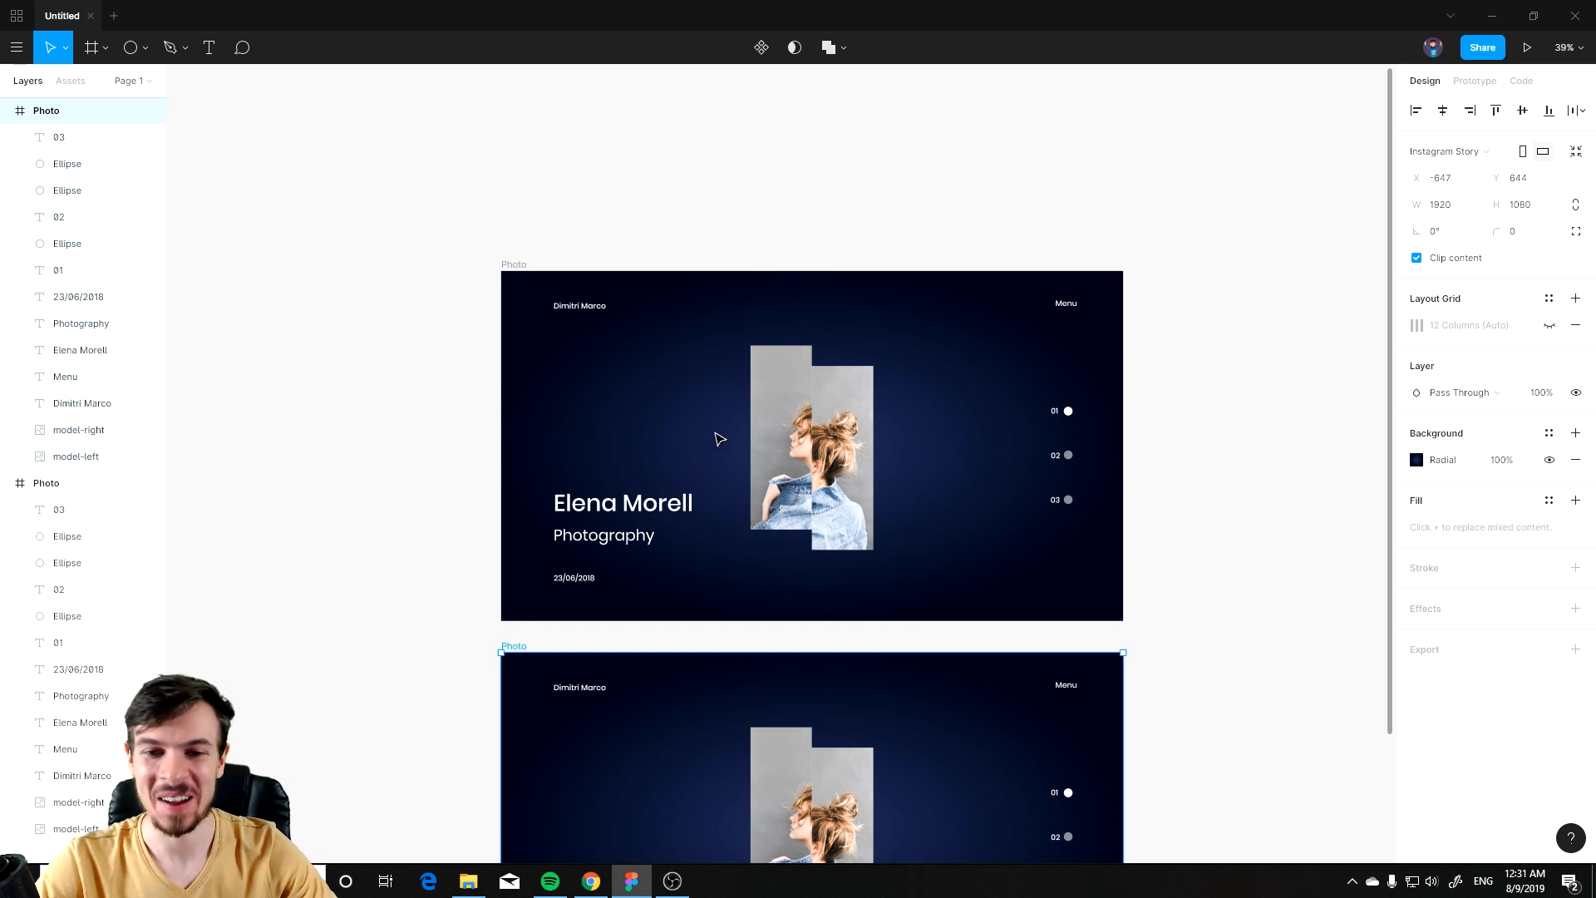
left_click(394, 463)
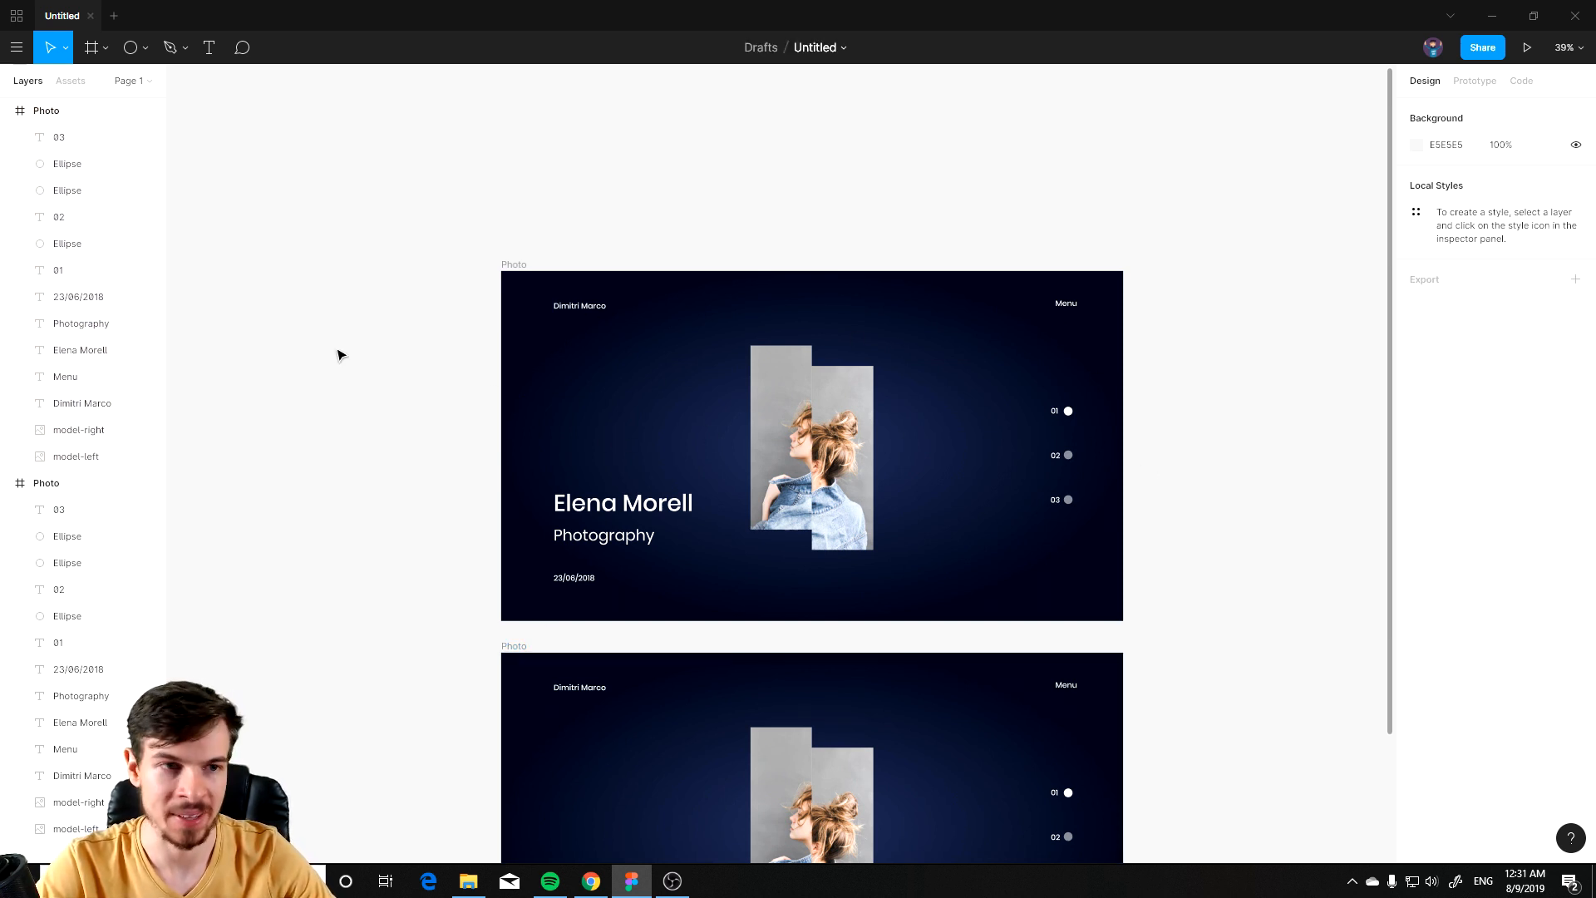
left_click(516, 652)
key("Delete")
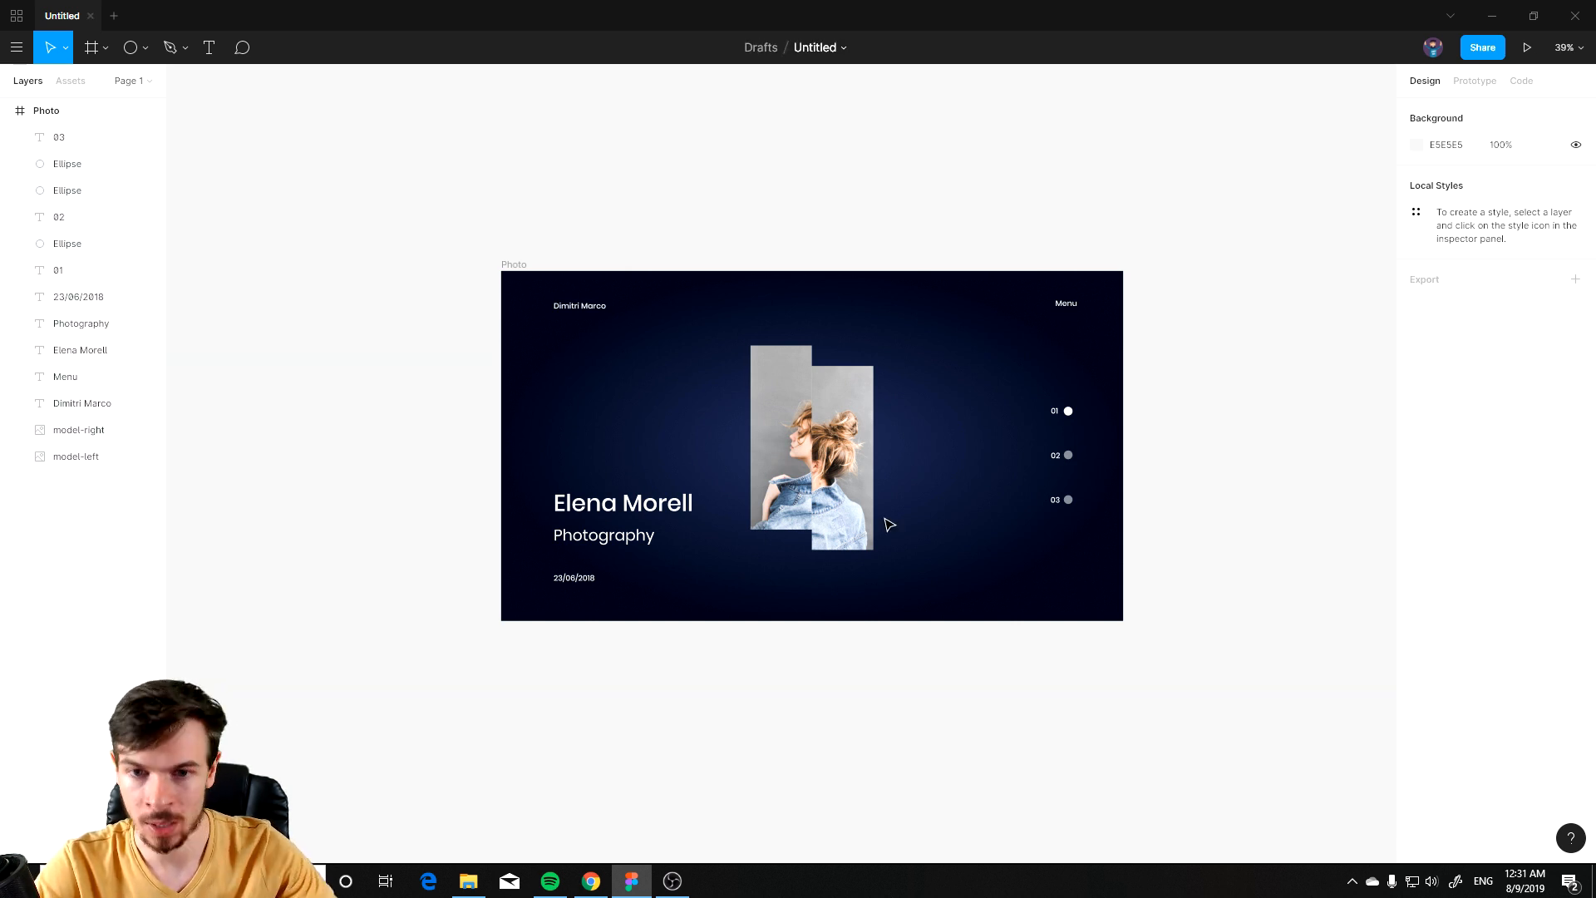
Step: Group the slide numbers and indicator circles and rename the group navigation
scroll(972, 514, "up", 2)
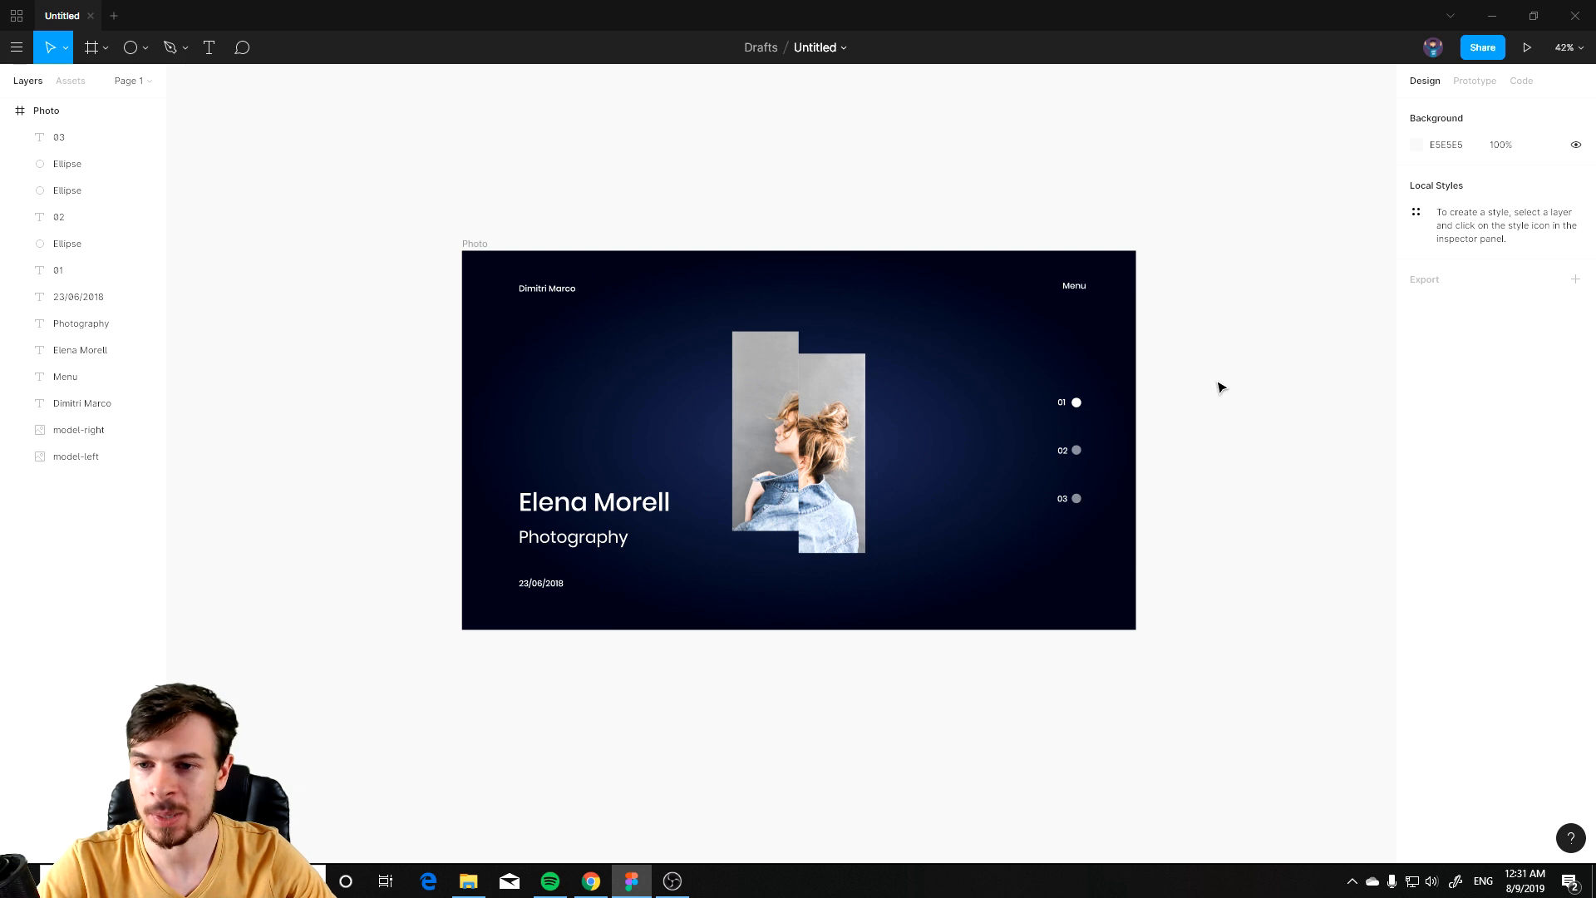
key("shift+1")
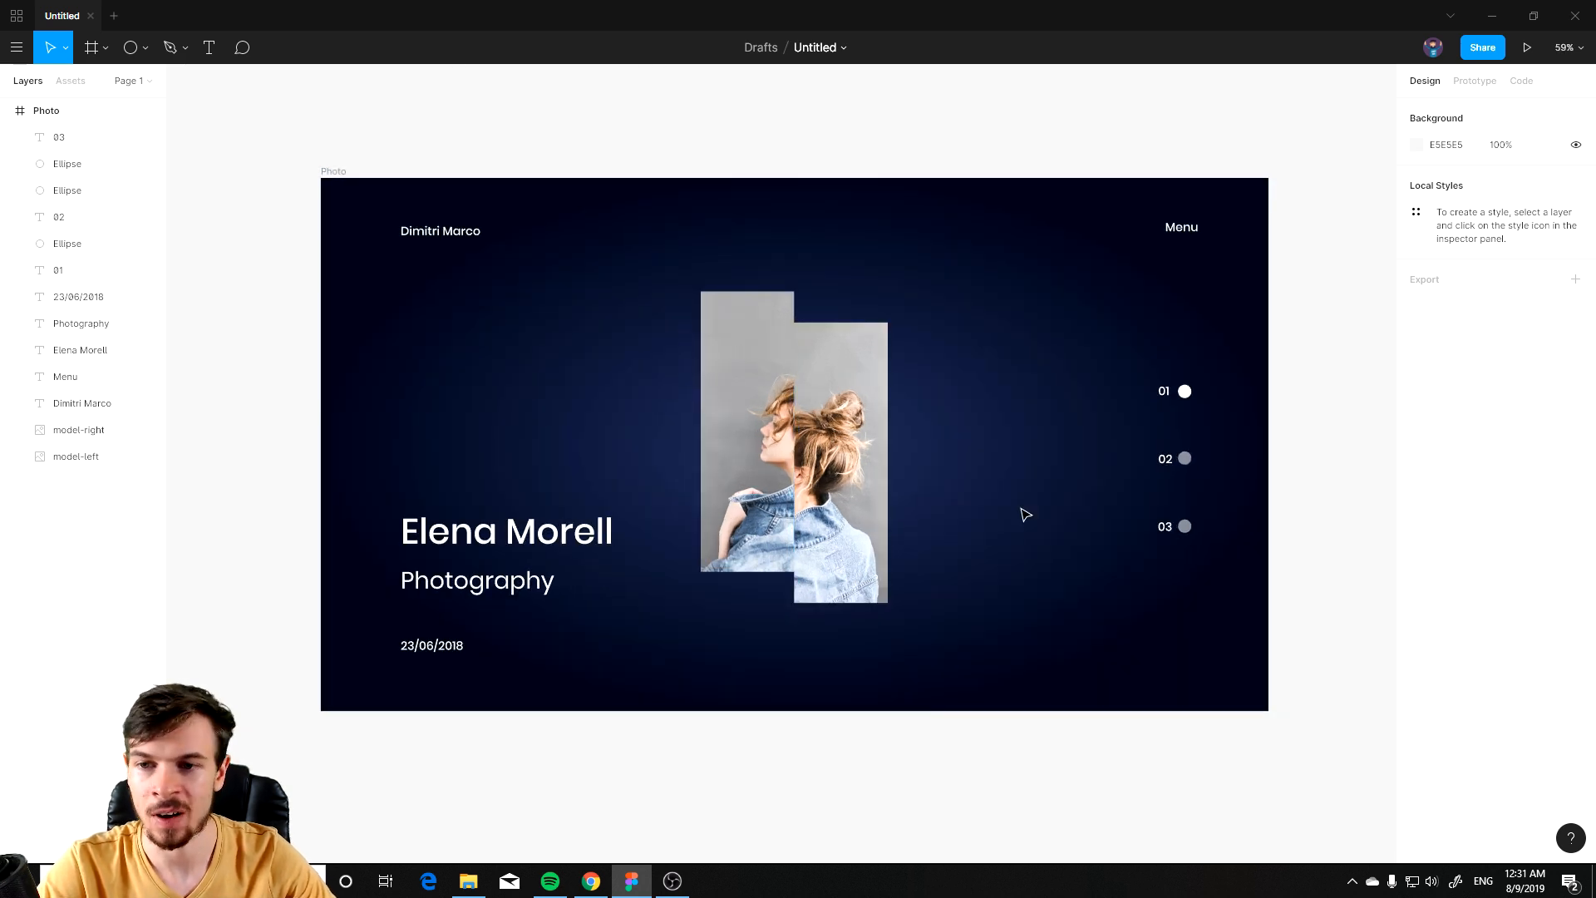
scroll(1023, 520, "up", 3)
left_click_drag(968, 314, 846, 615)
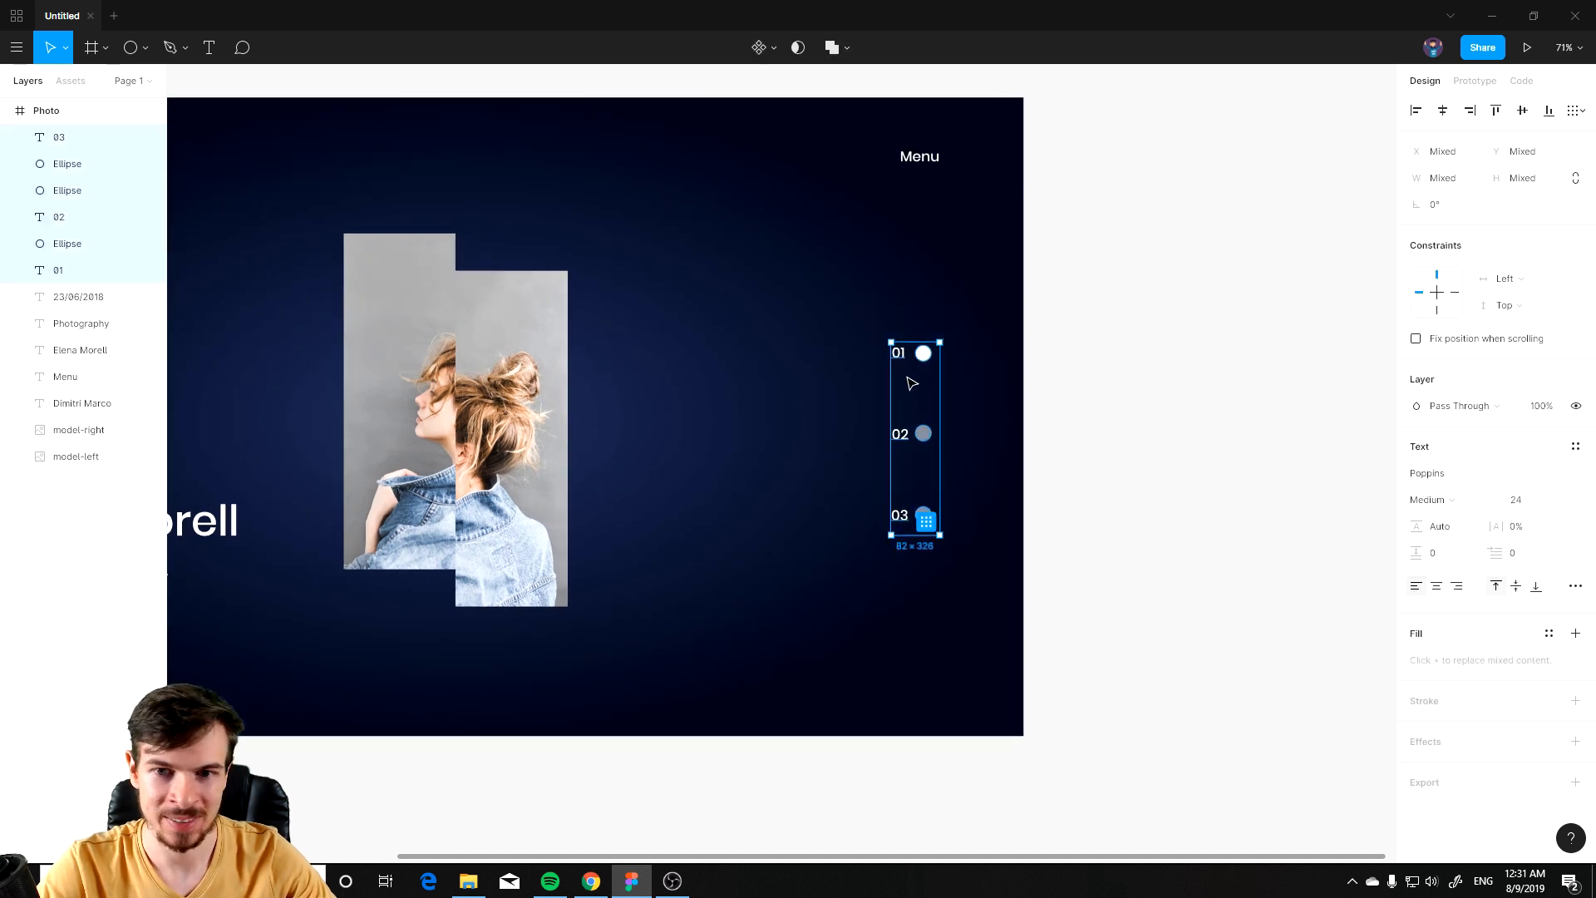
key("ctrl+g")
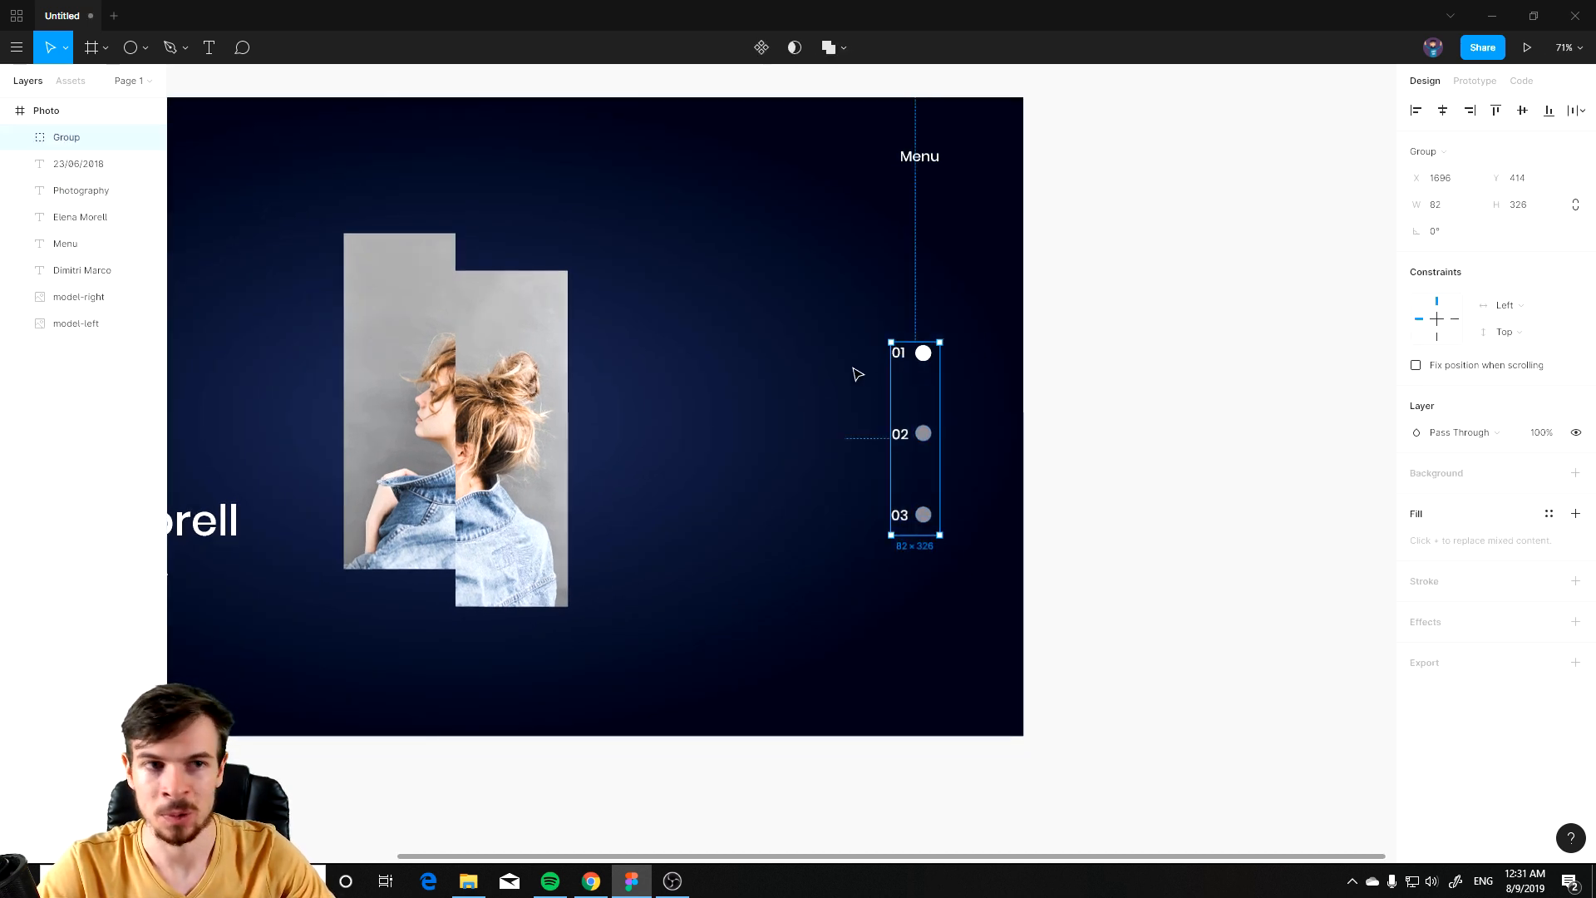
double_click(120, 138)
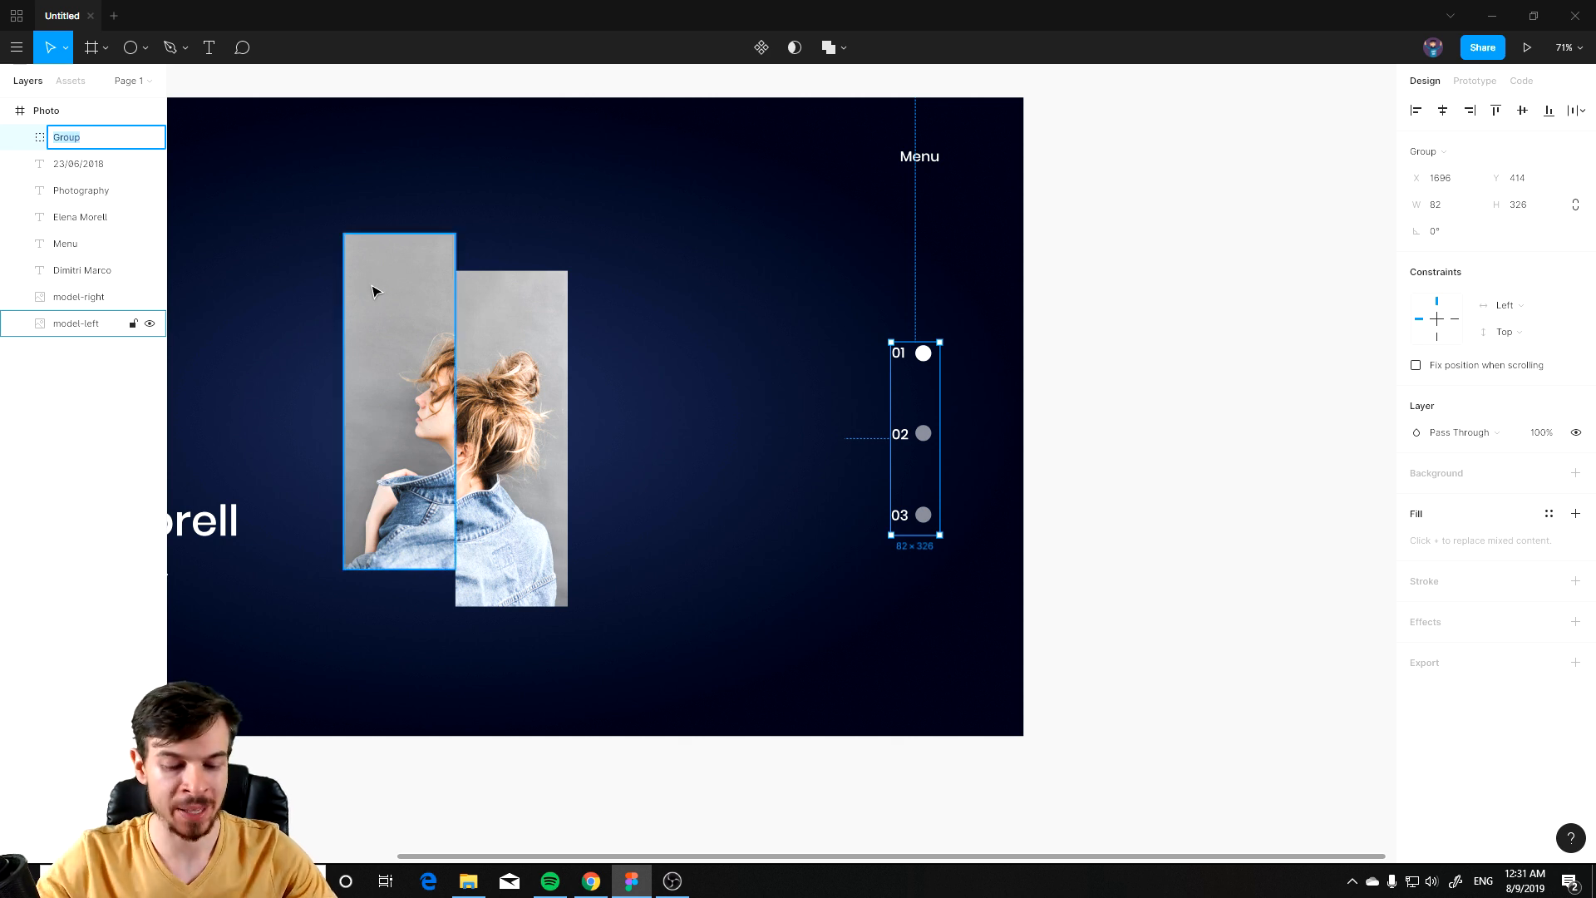
type("nav")
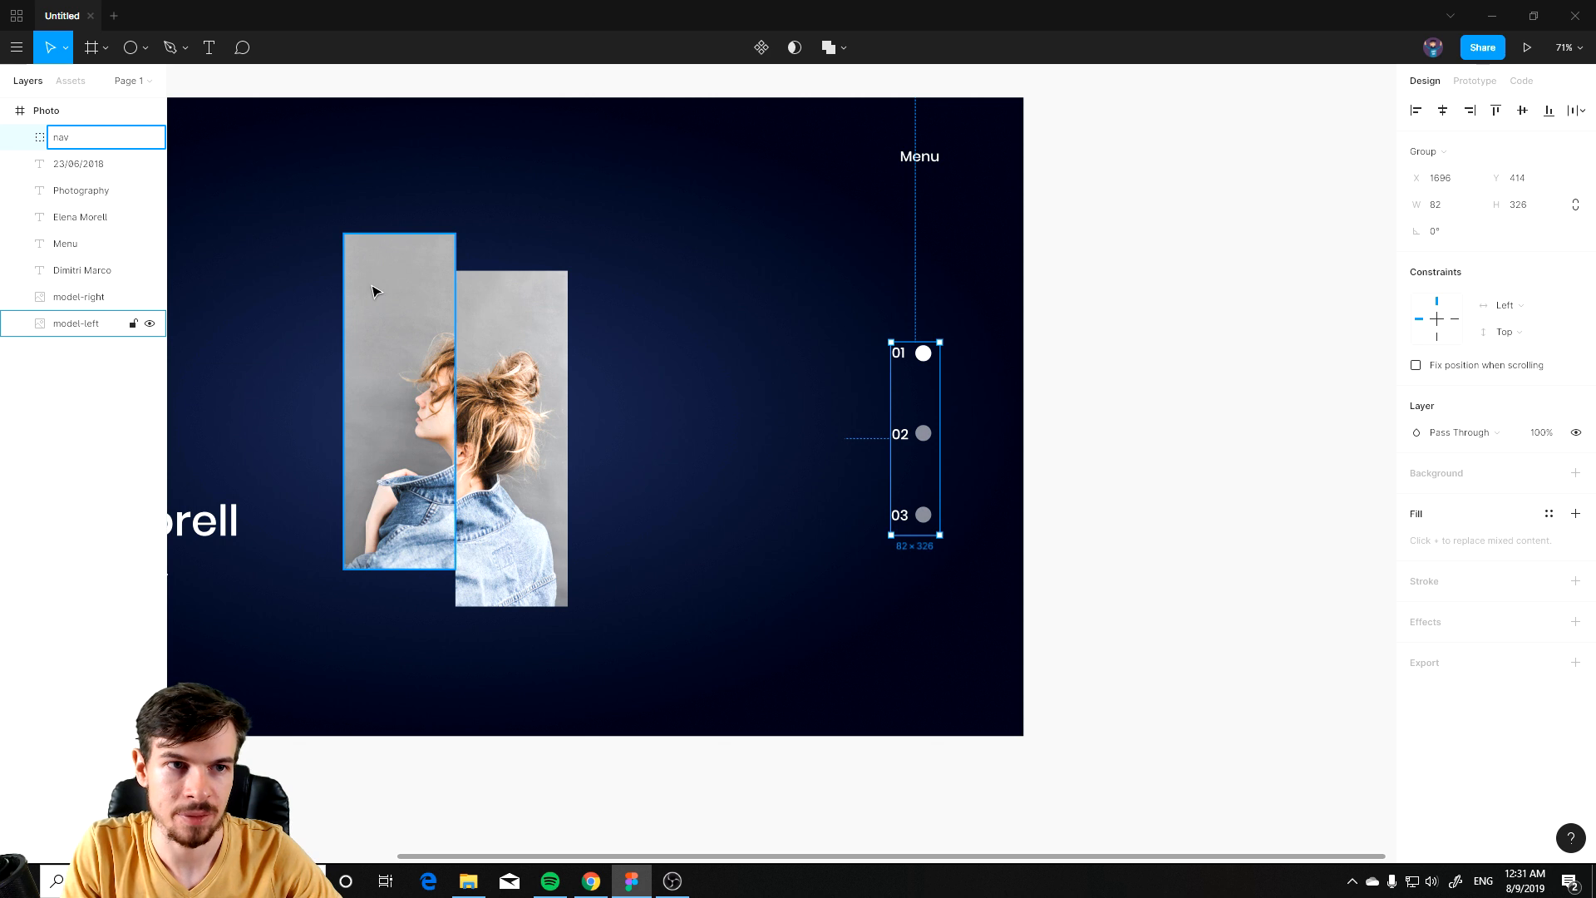
type("igation")
key("Return")
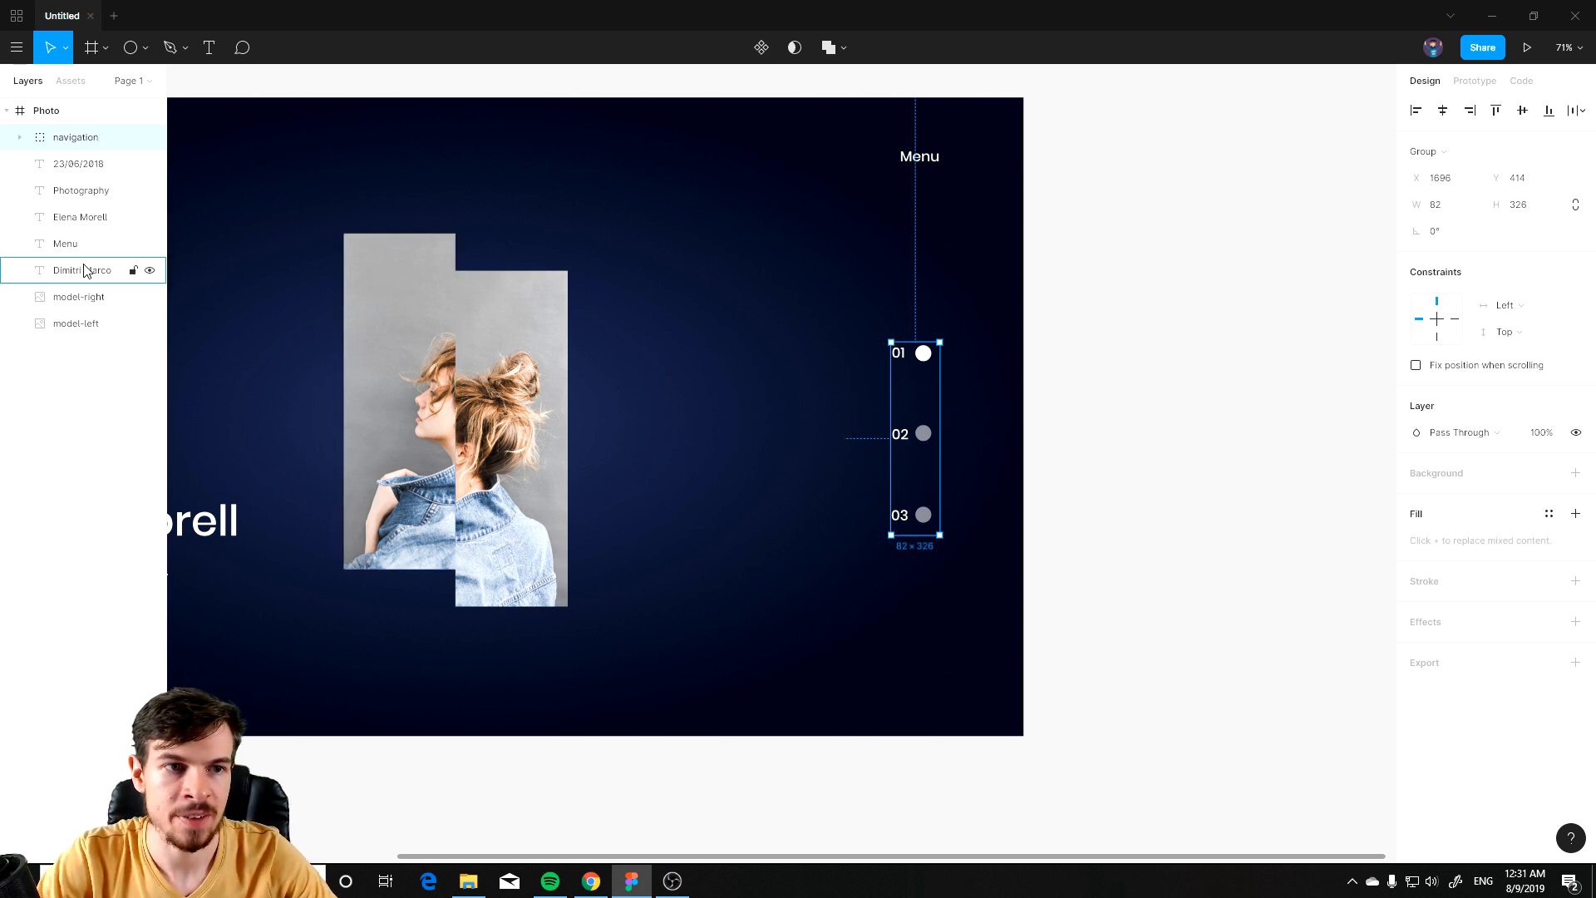
Step: Paste a duplicate of the Photo frame and place it below the original
key("shift+1")
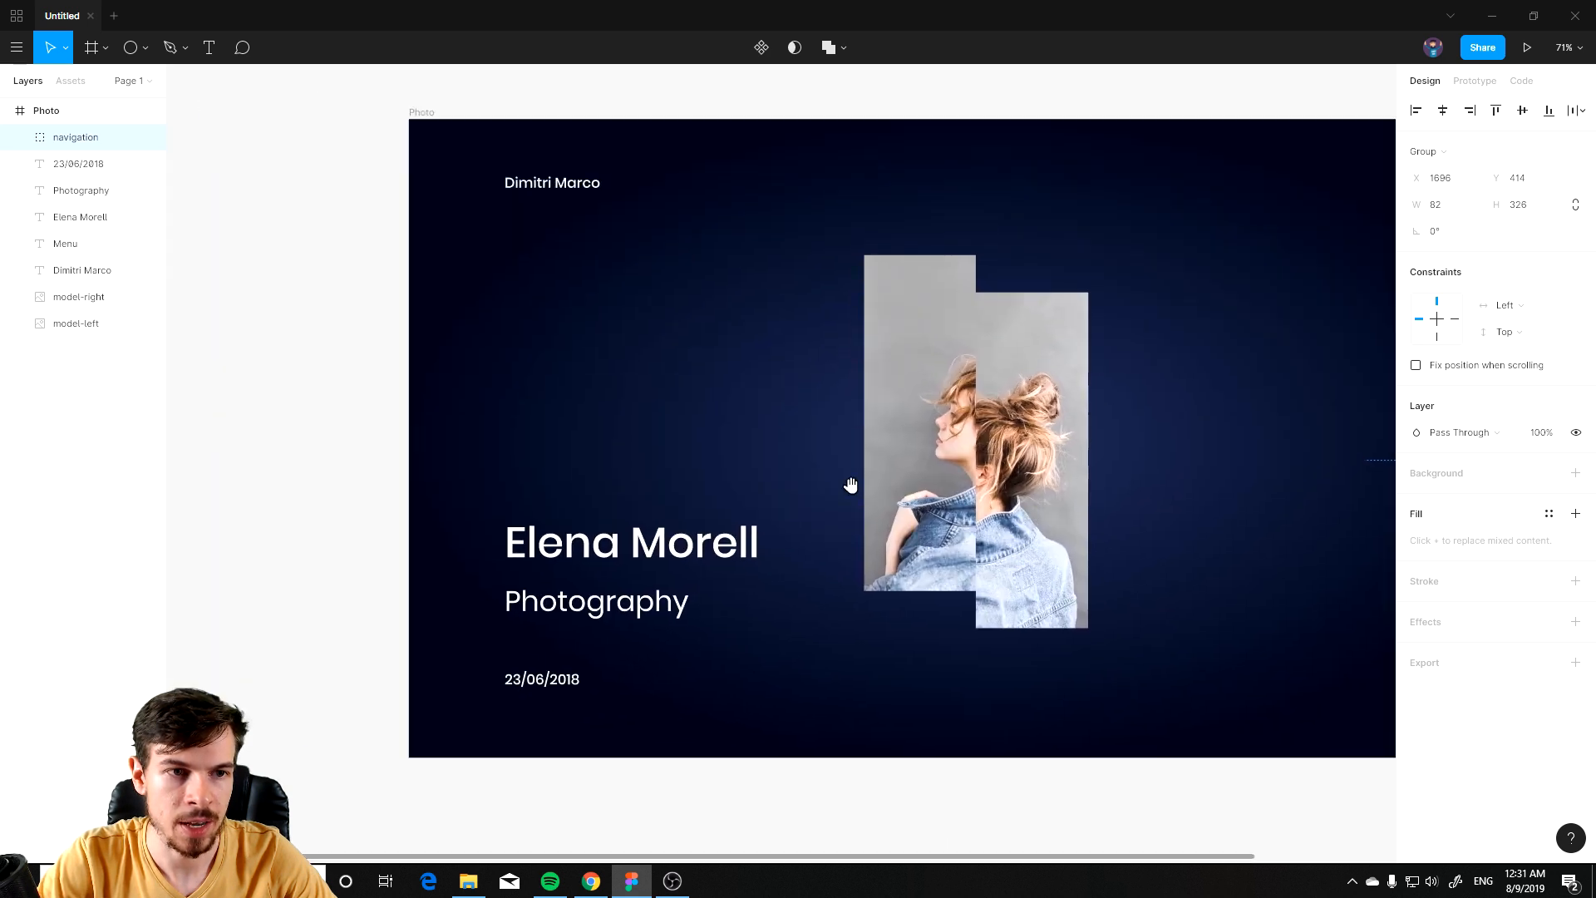
scroll(623, 506, "down", 3)
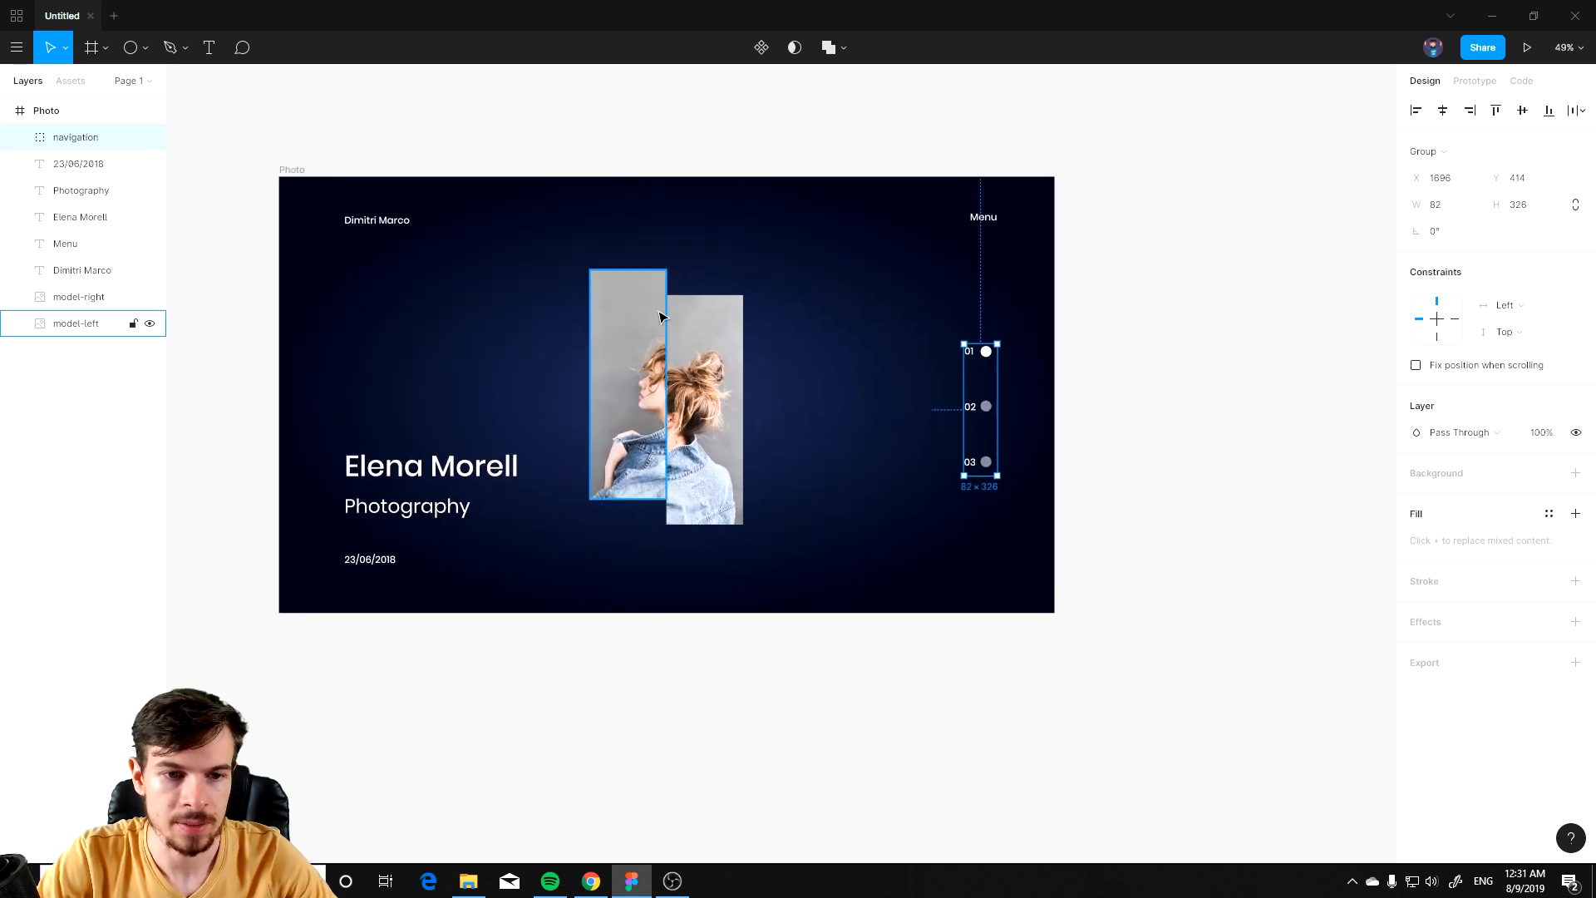
left_click(886, 592)
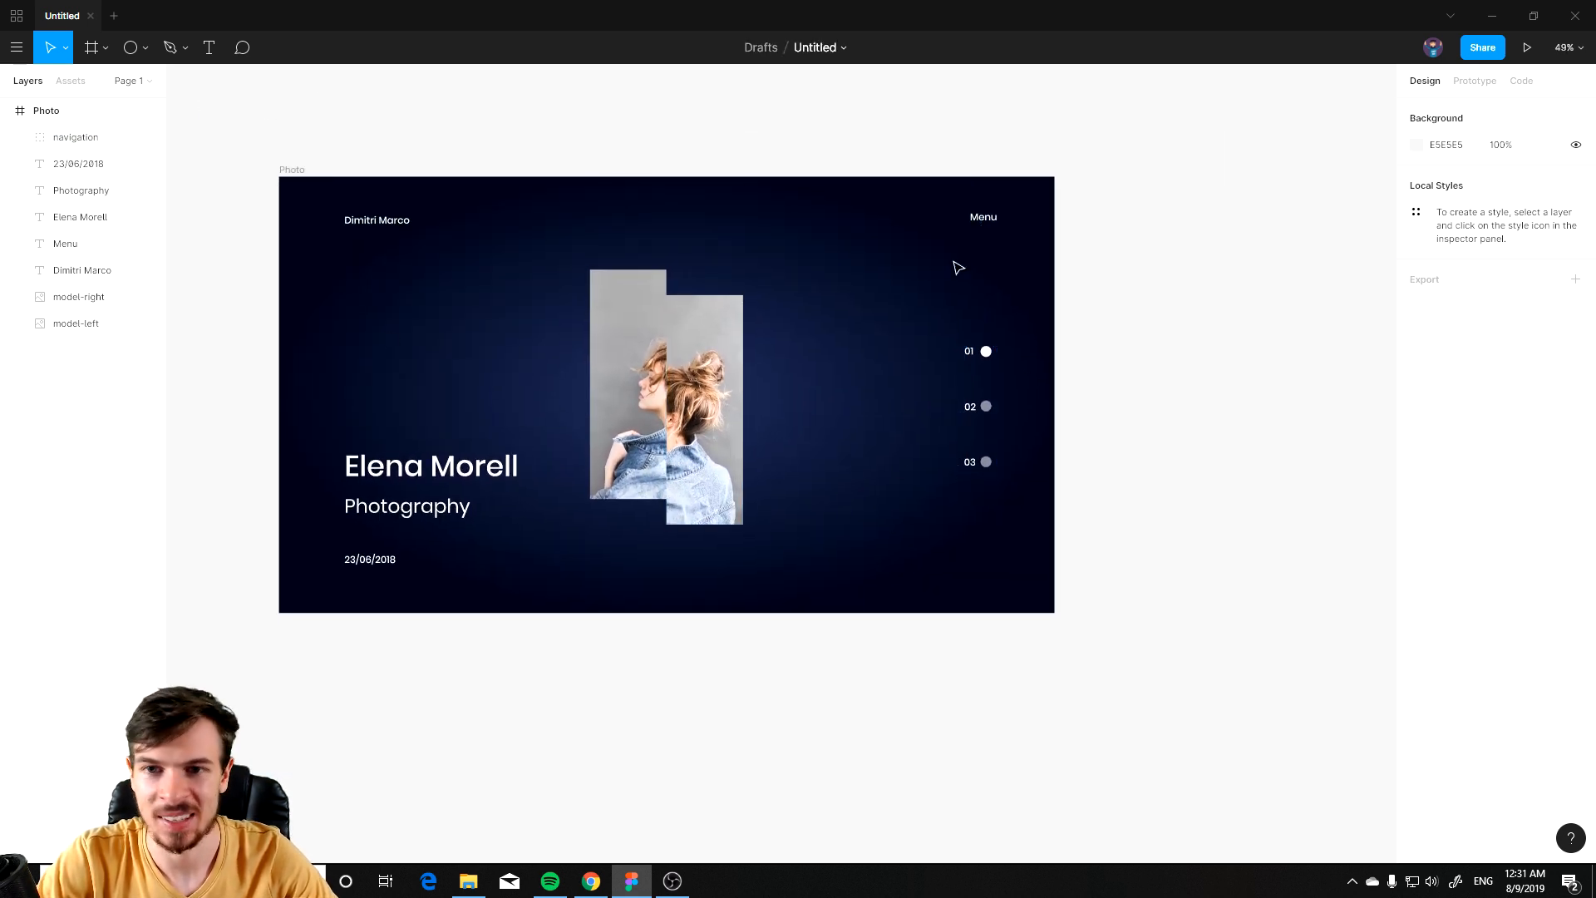
left_click(125, 110)
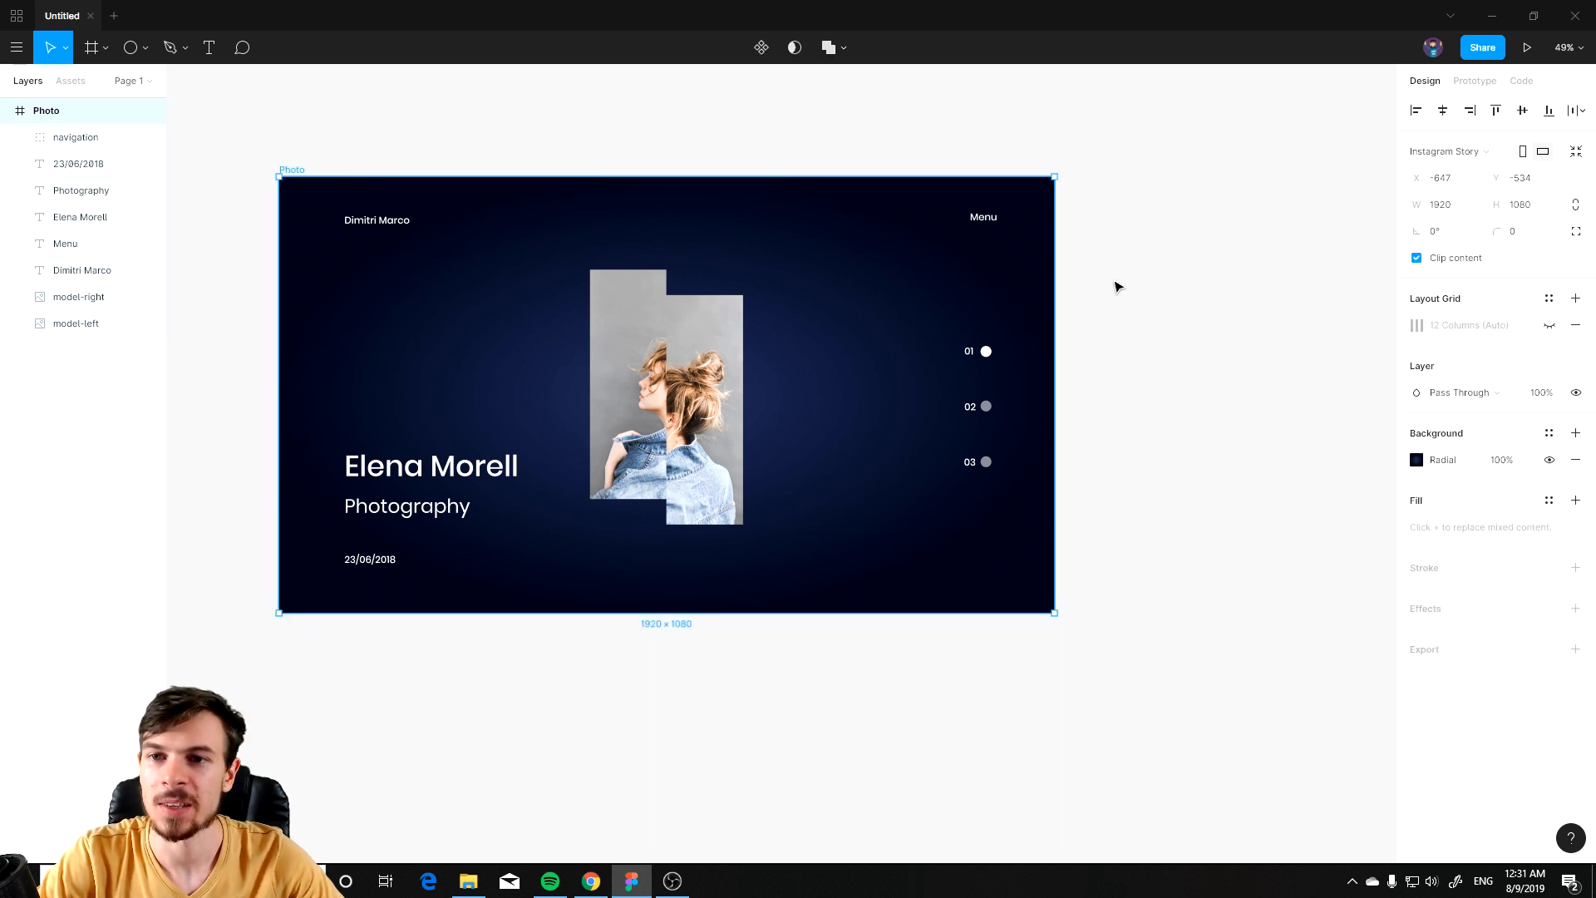
key("ctrl+v")
scroll(1114, 286, "down", 1)
left_click_drag(1081, 176, 361, 613)
scroll(606, 427, "down", 4)
scroll(622, 587, "up", 1)
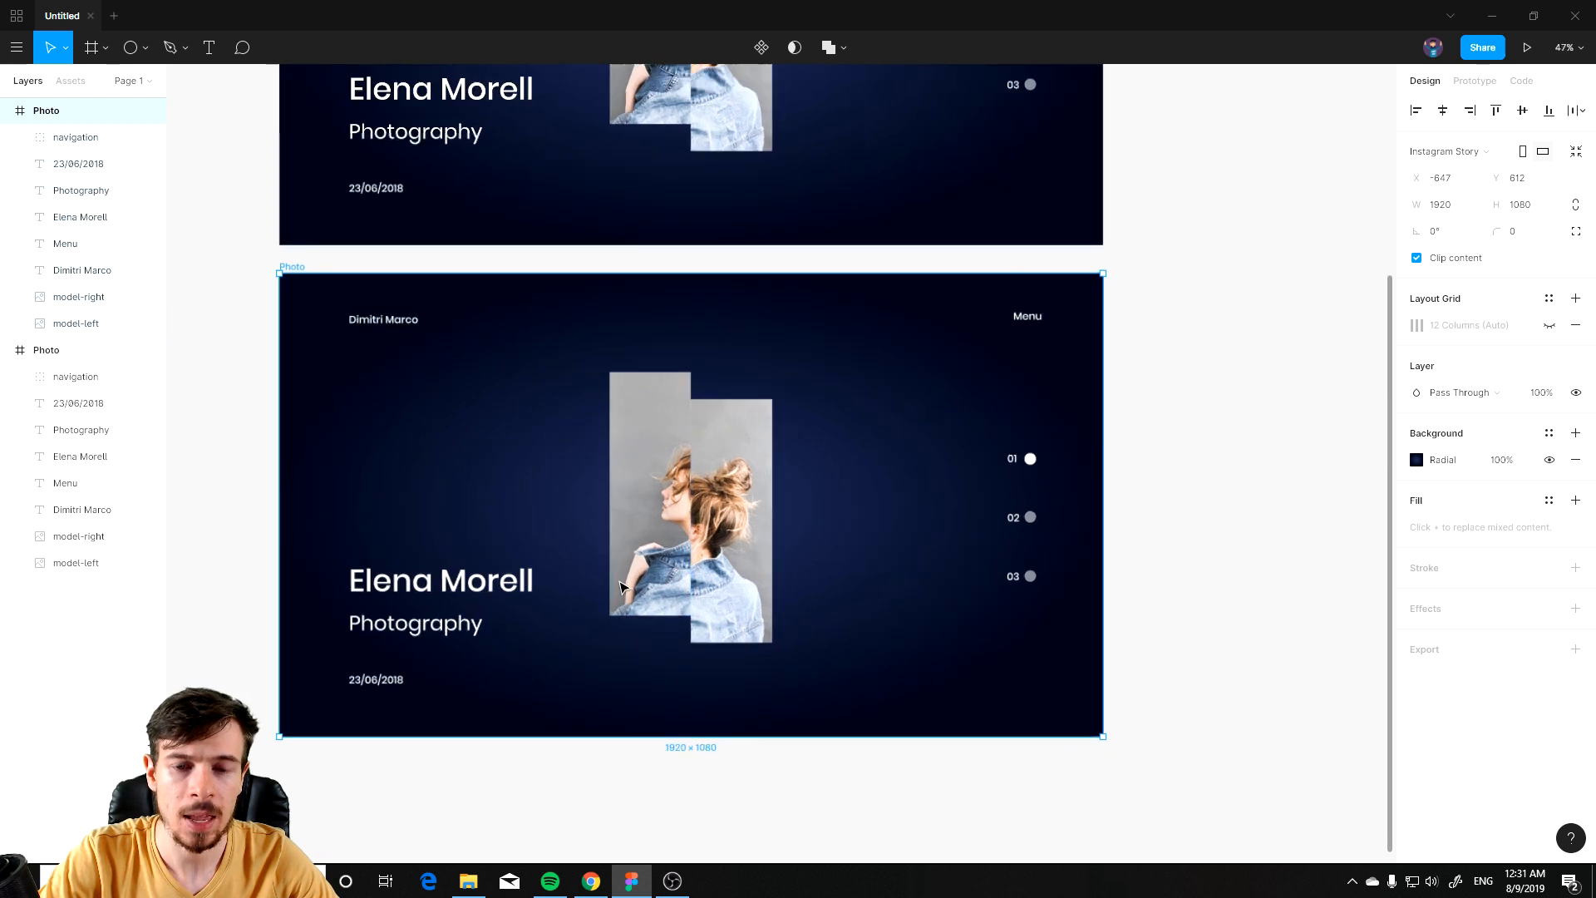
scroll(620, 587, "up", 3)
scroll(664, 548, "down", 2)
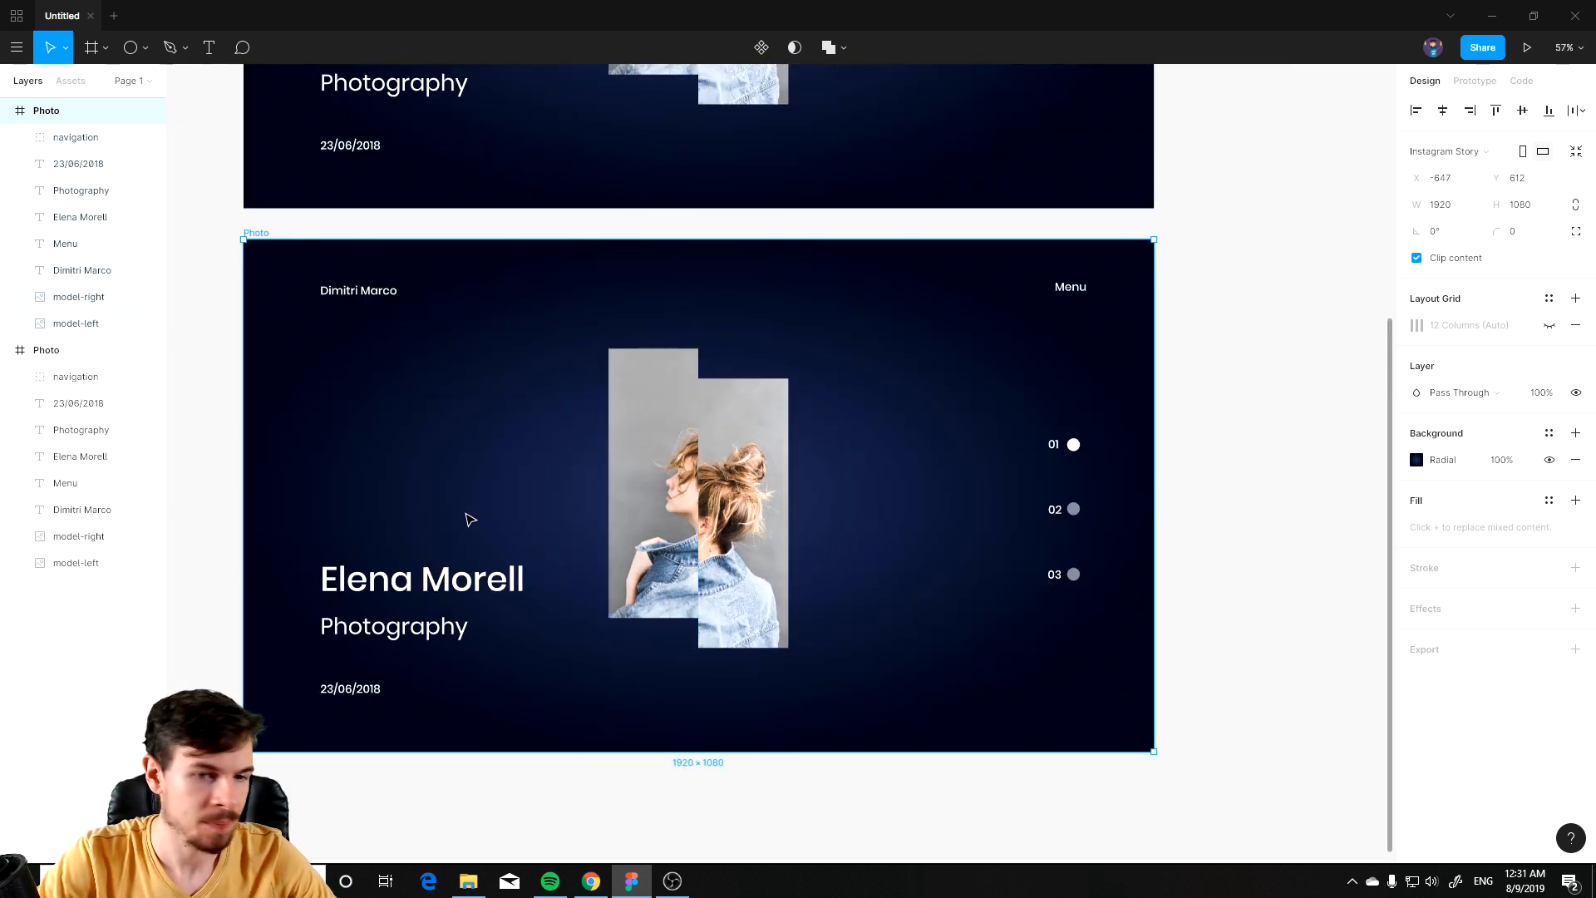
double_click(447, 580)
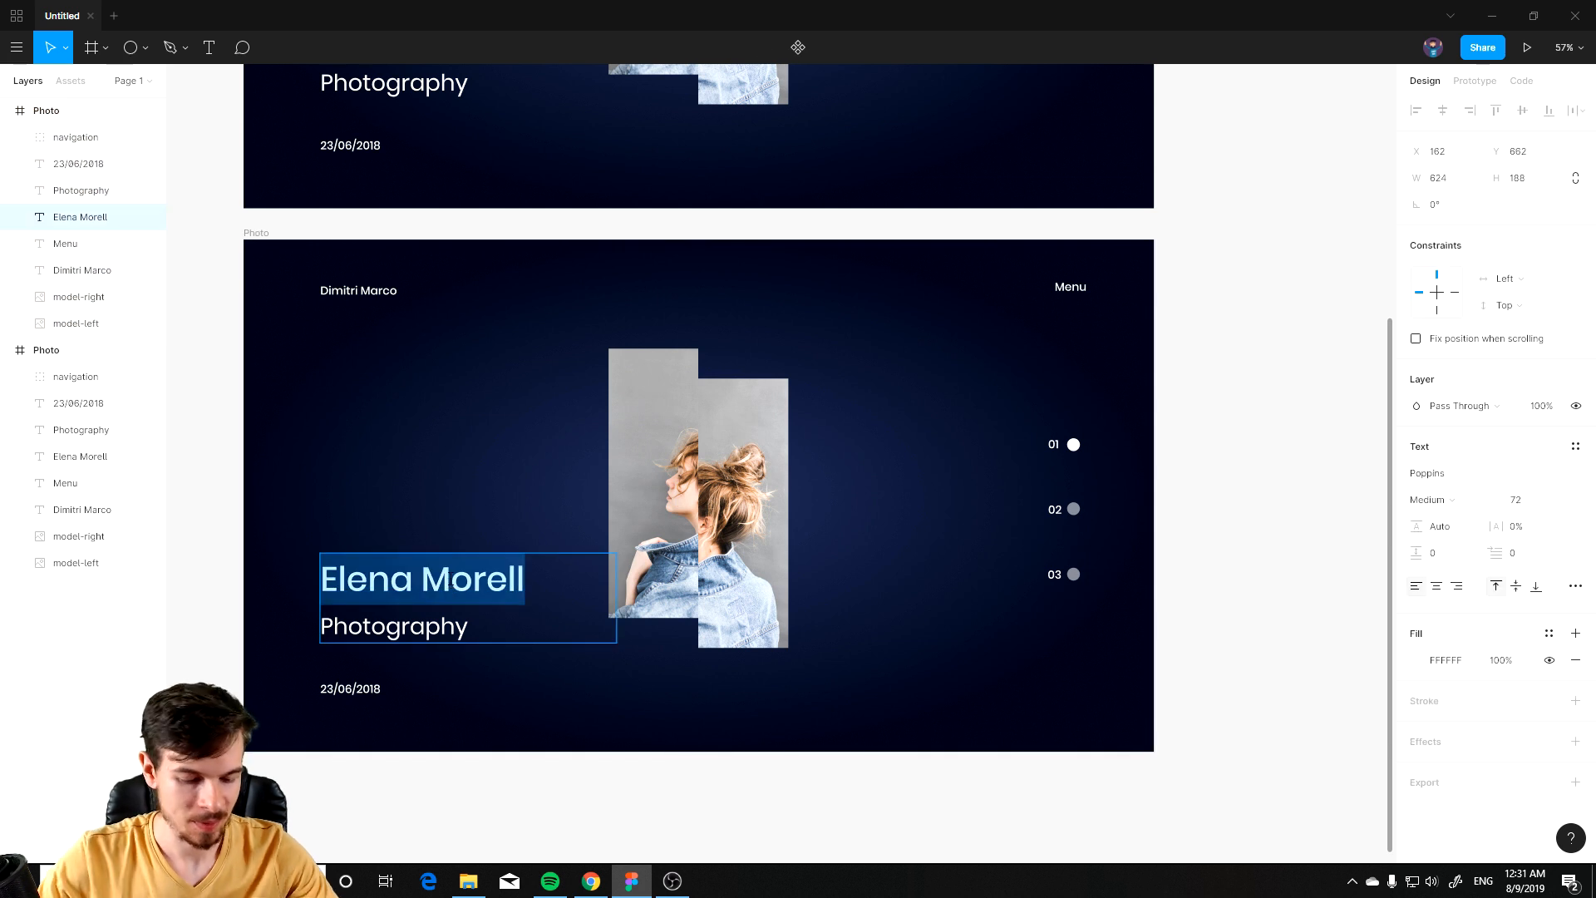
type("John Sa")
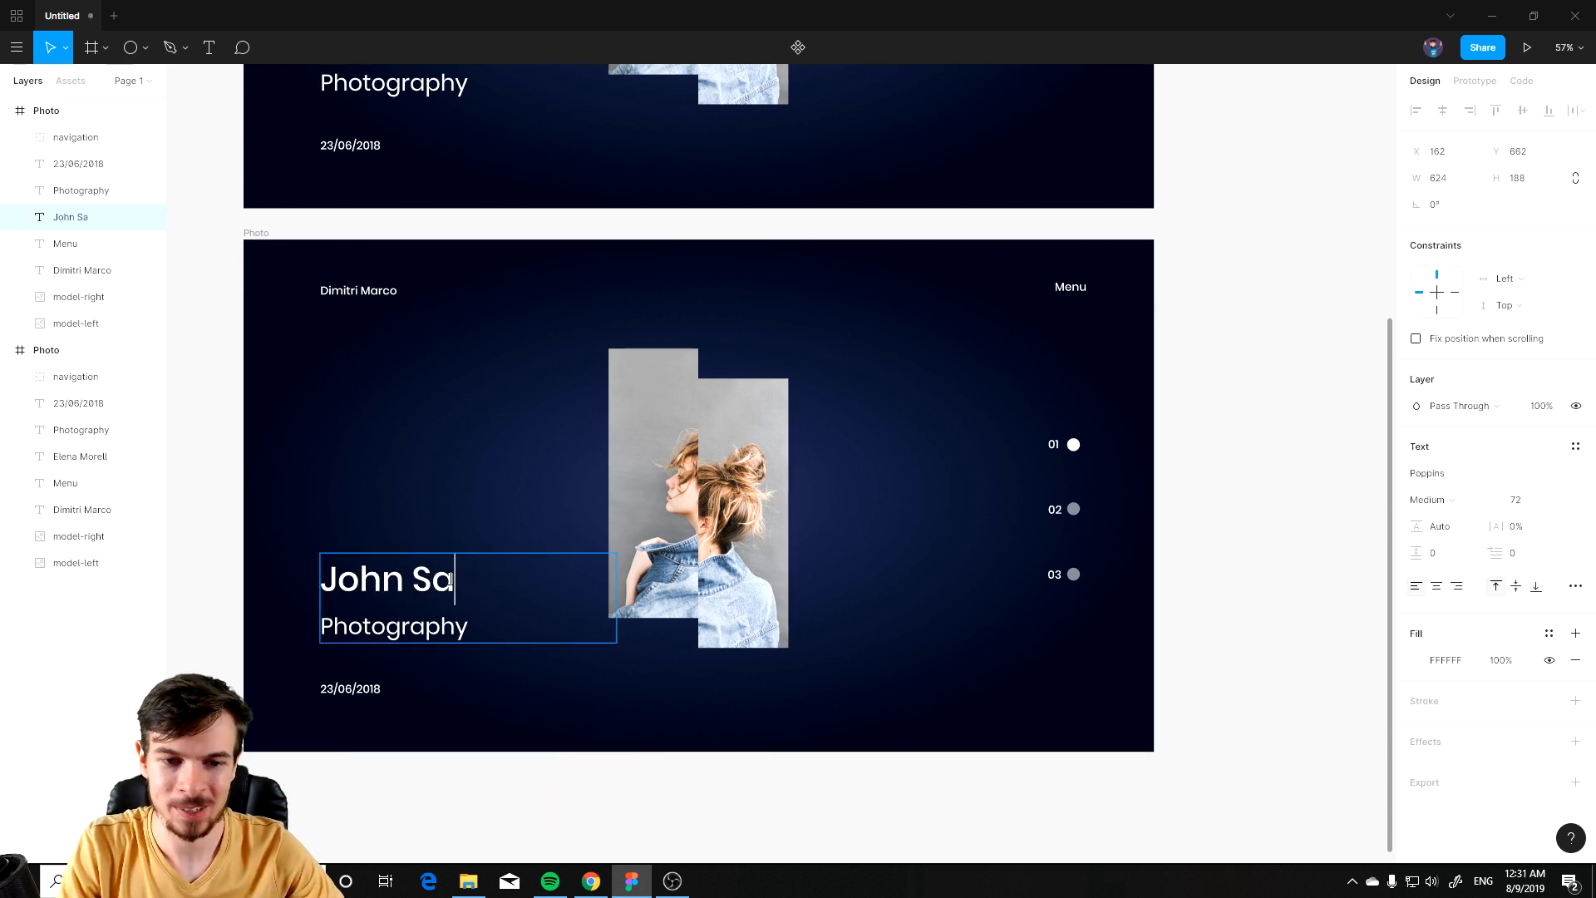
type("vos")
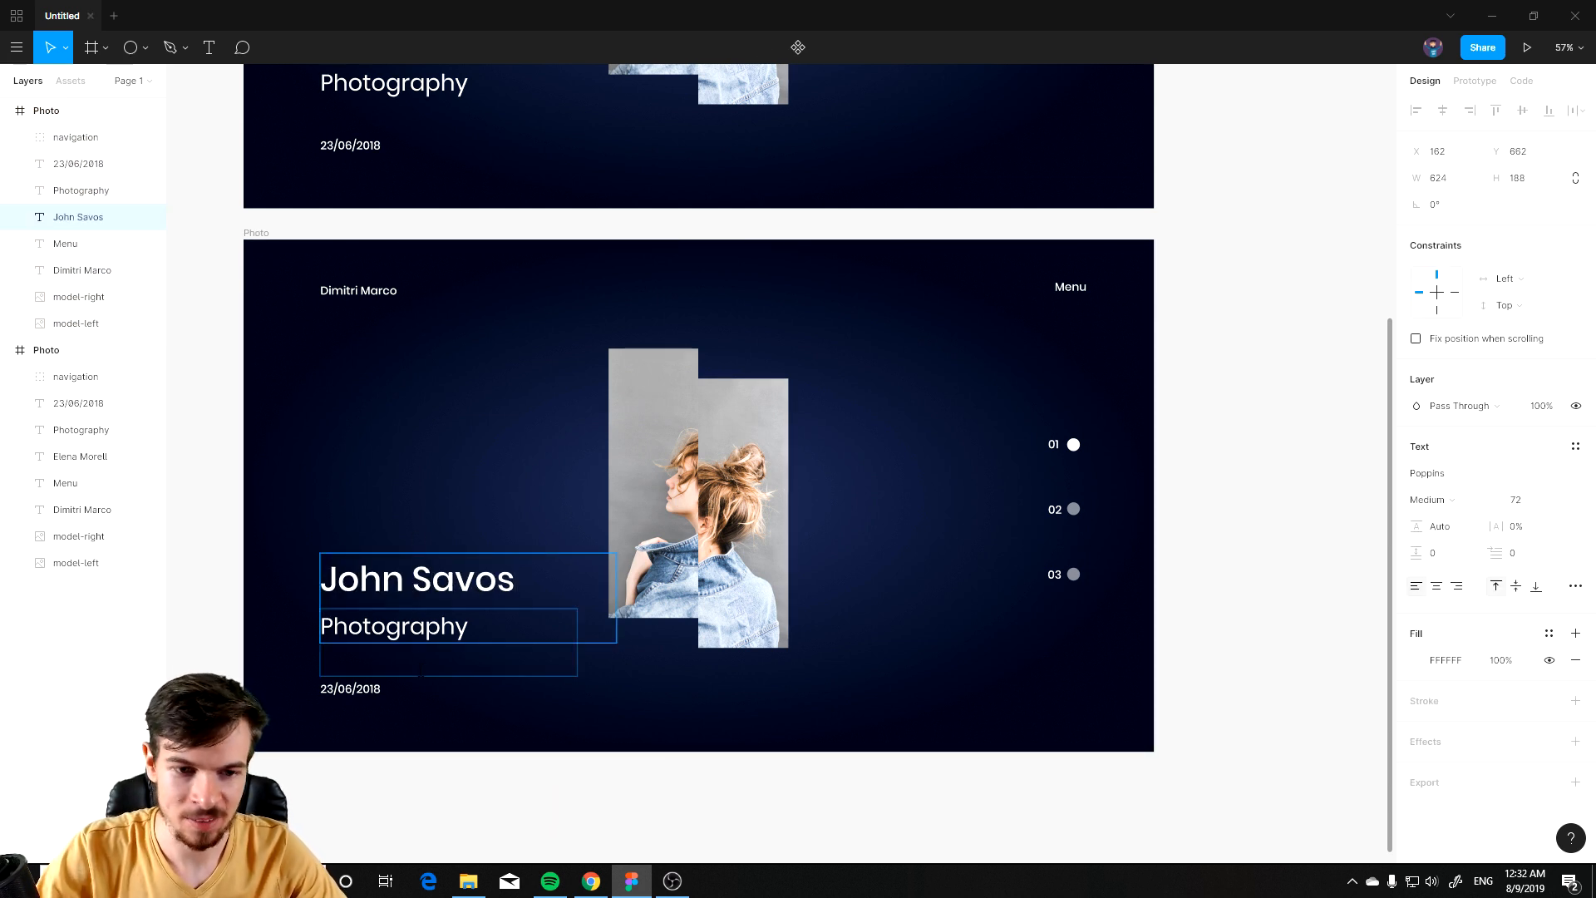
Step: Replace the subtitle Photography with Pro Chef on the duplicate slide
double_click(379, 625)
left_click(431, 625)
left_click(454, 657)
left_click(451, 695)
double_click(427, 632)
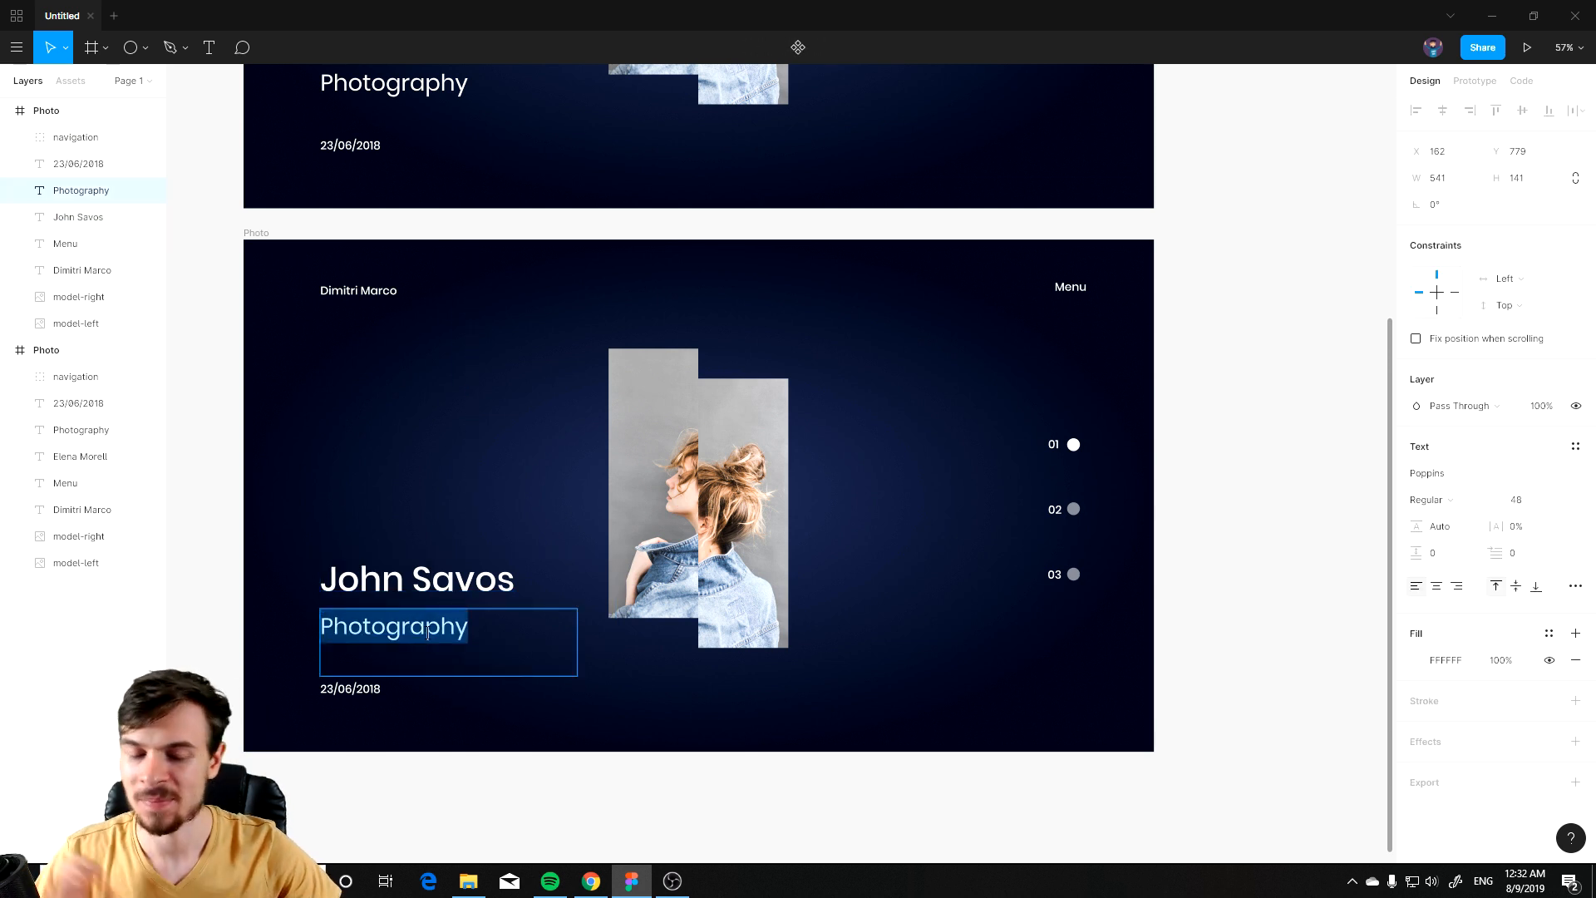
type("C")
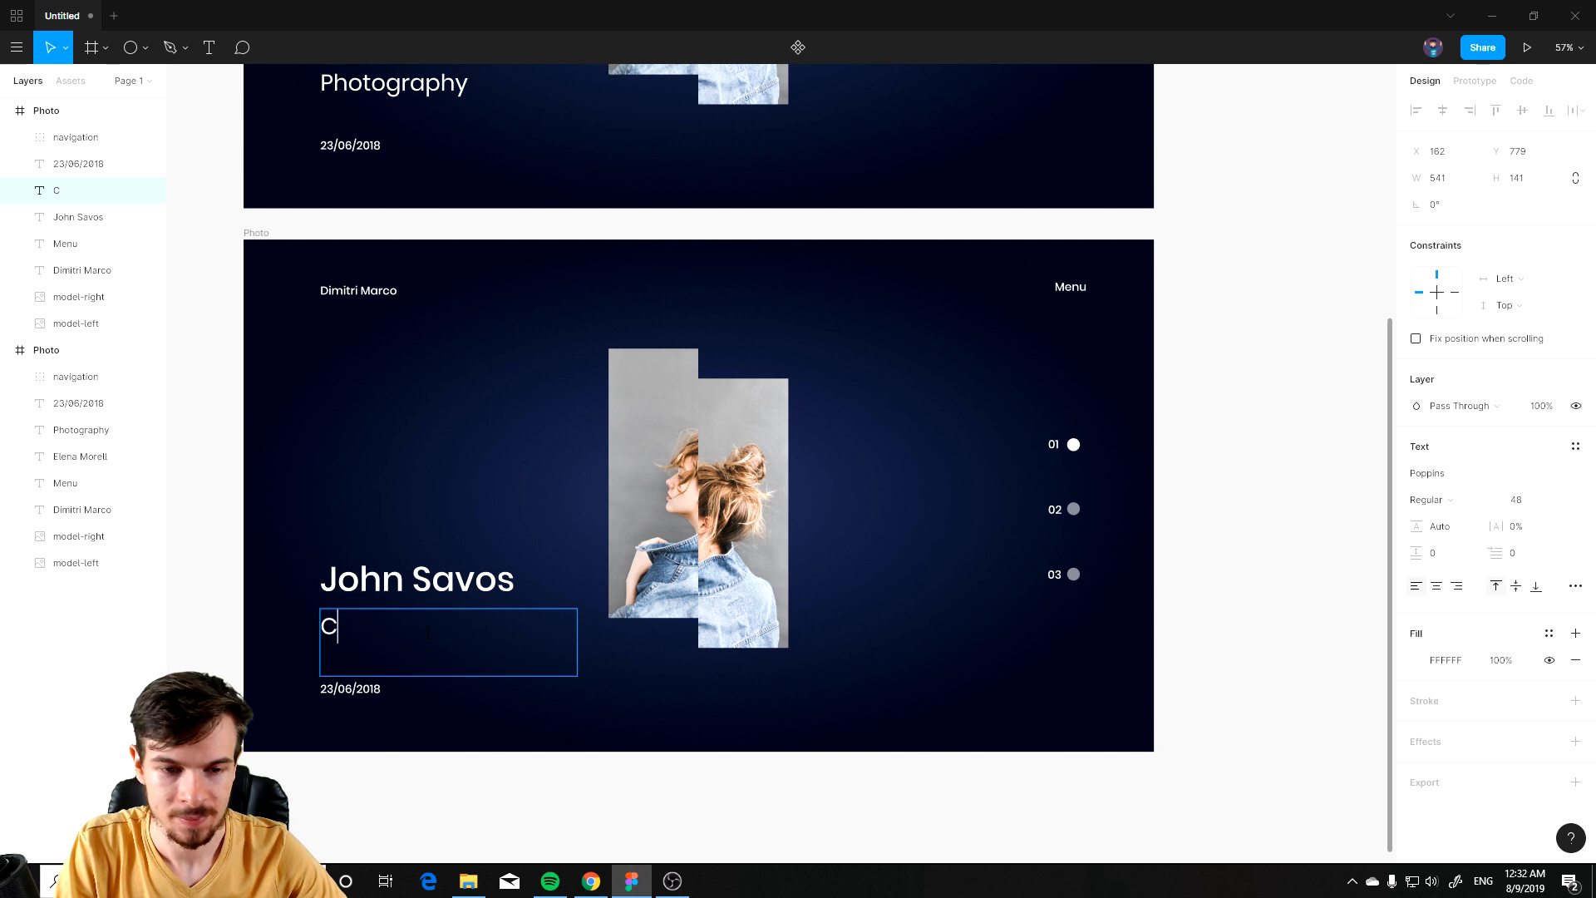
key("BackSpace")
type("Pro Chef")
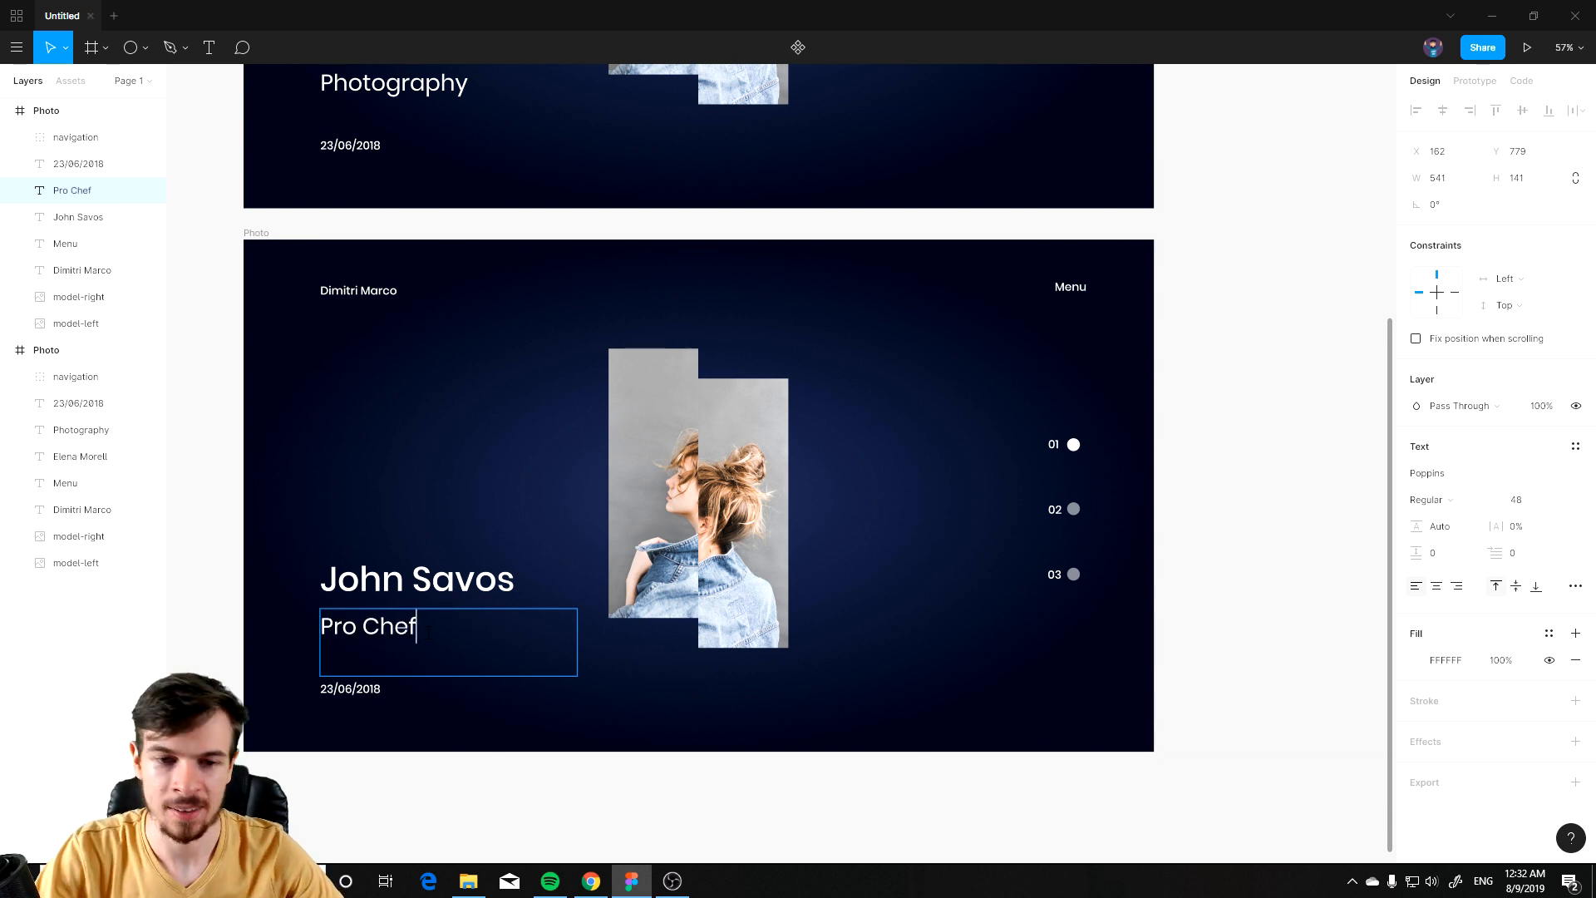
key("Escape")
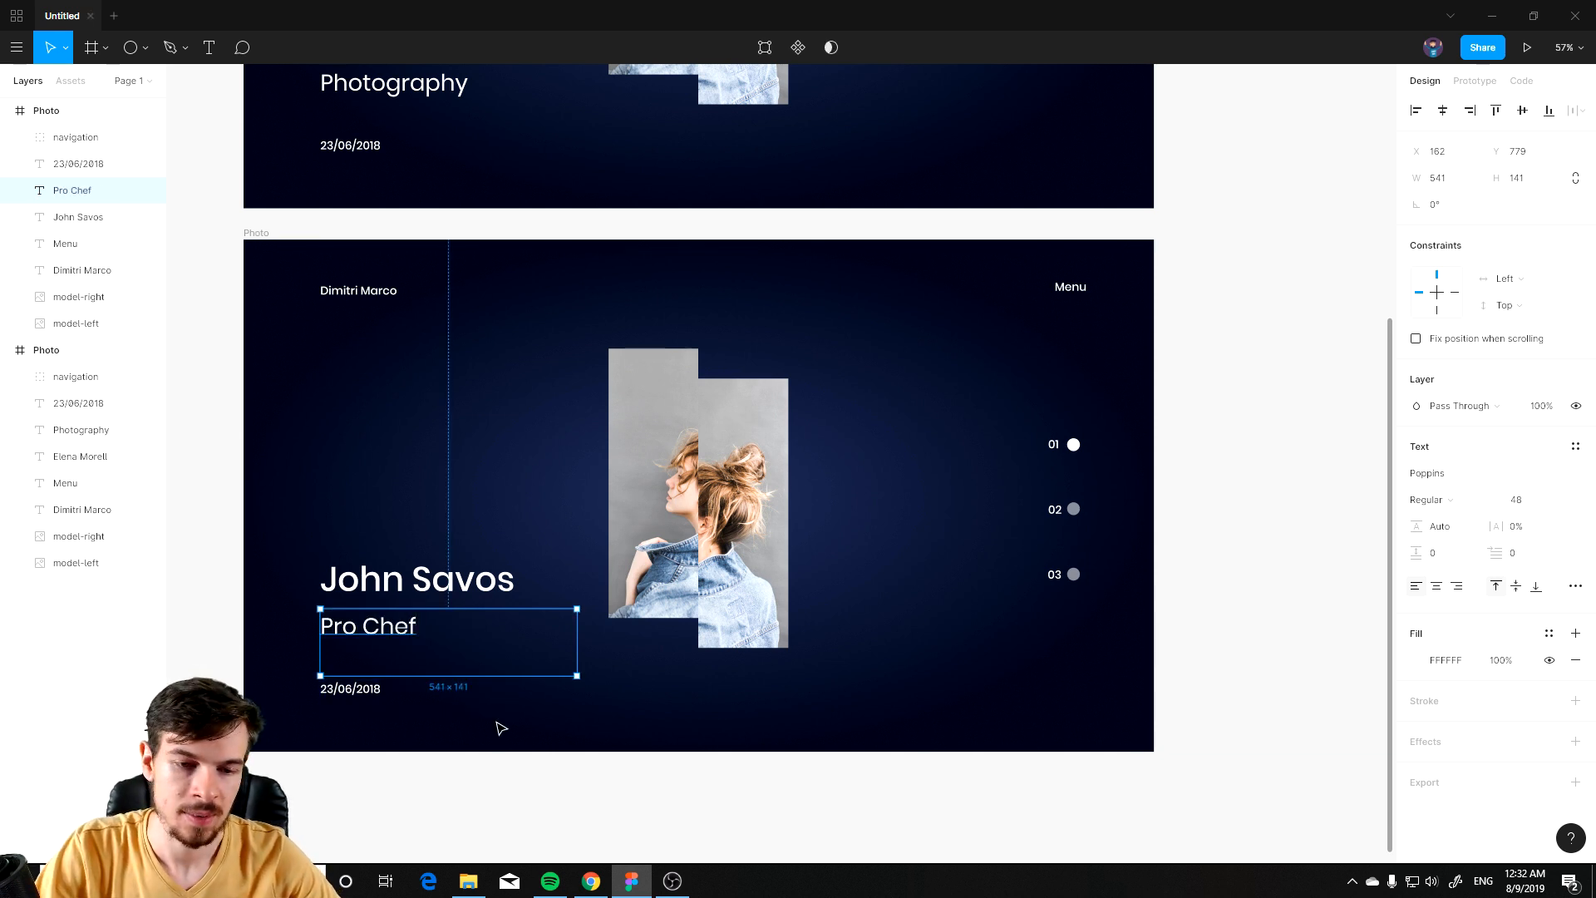
Step: Copy the chef-left and chef-right images from the img folder and paste them into the duplicate slide
left_click(365, 688)
scroll(833, 706, "down", 3)
scroll(889, 593, "right", 1)
scroll(888, 593, "up", 3)
scroll(769, 580, "up", 2)
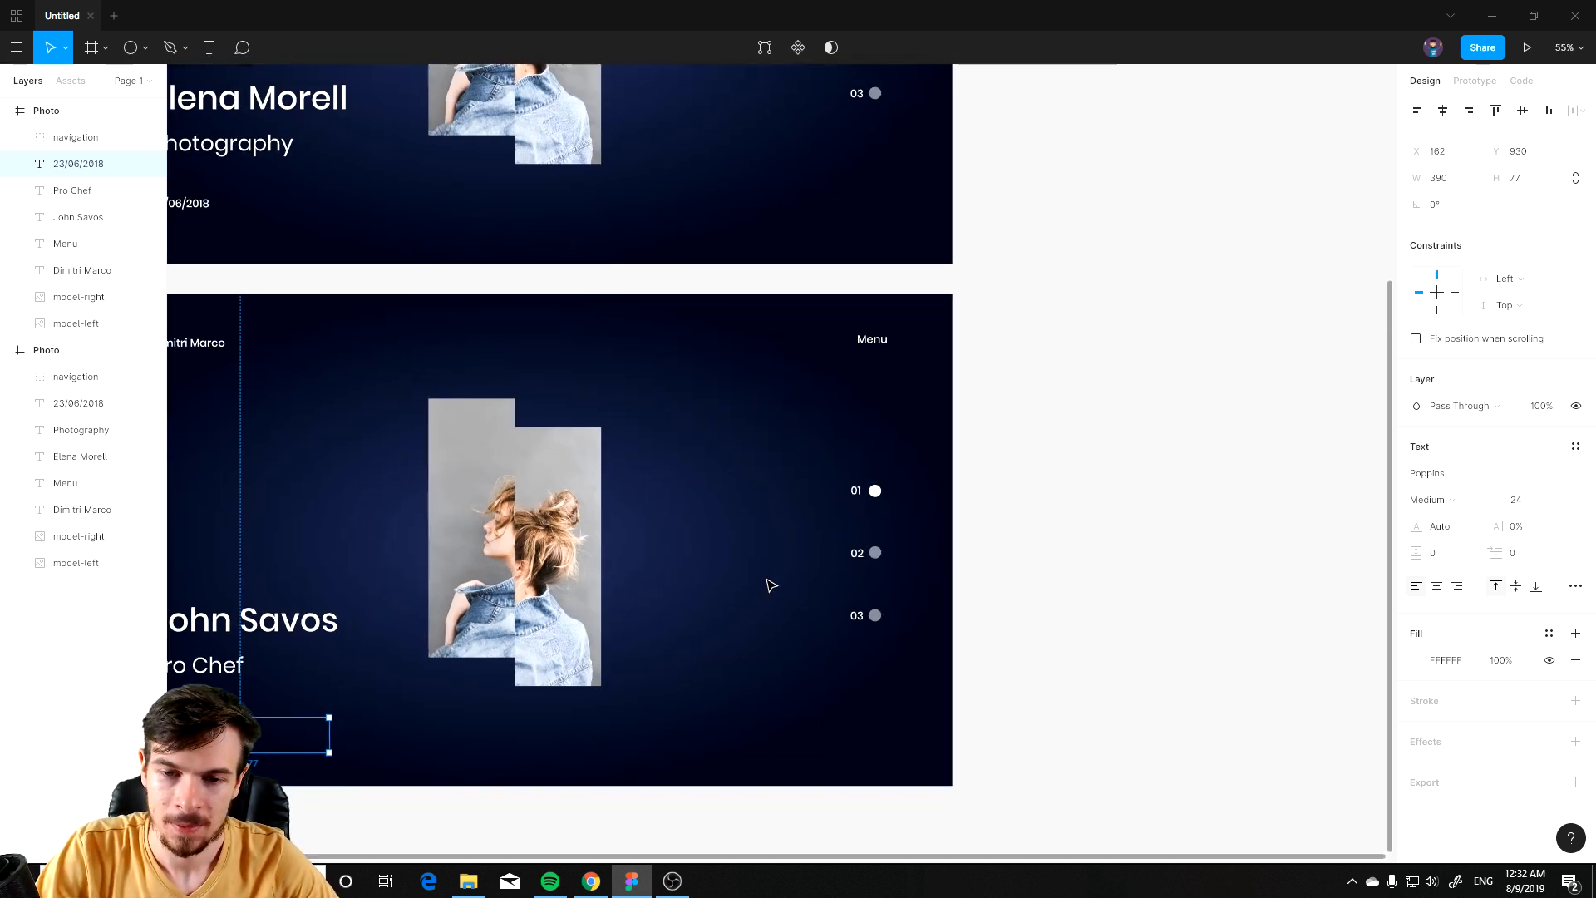
scroll(770, 569, "down", 2)
left_click_drag(468, 613, 762, 553)
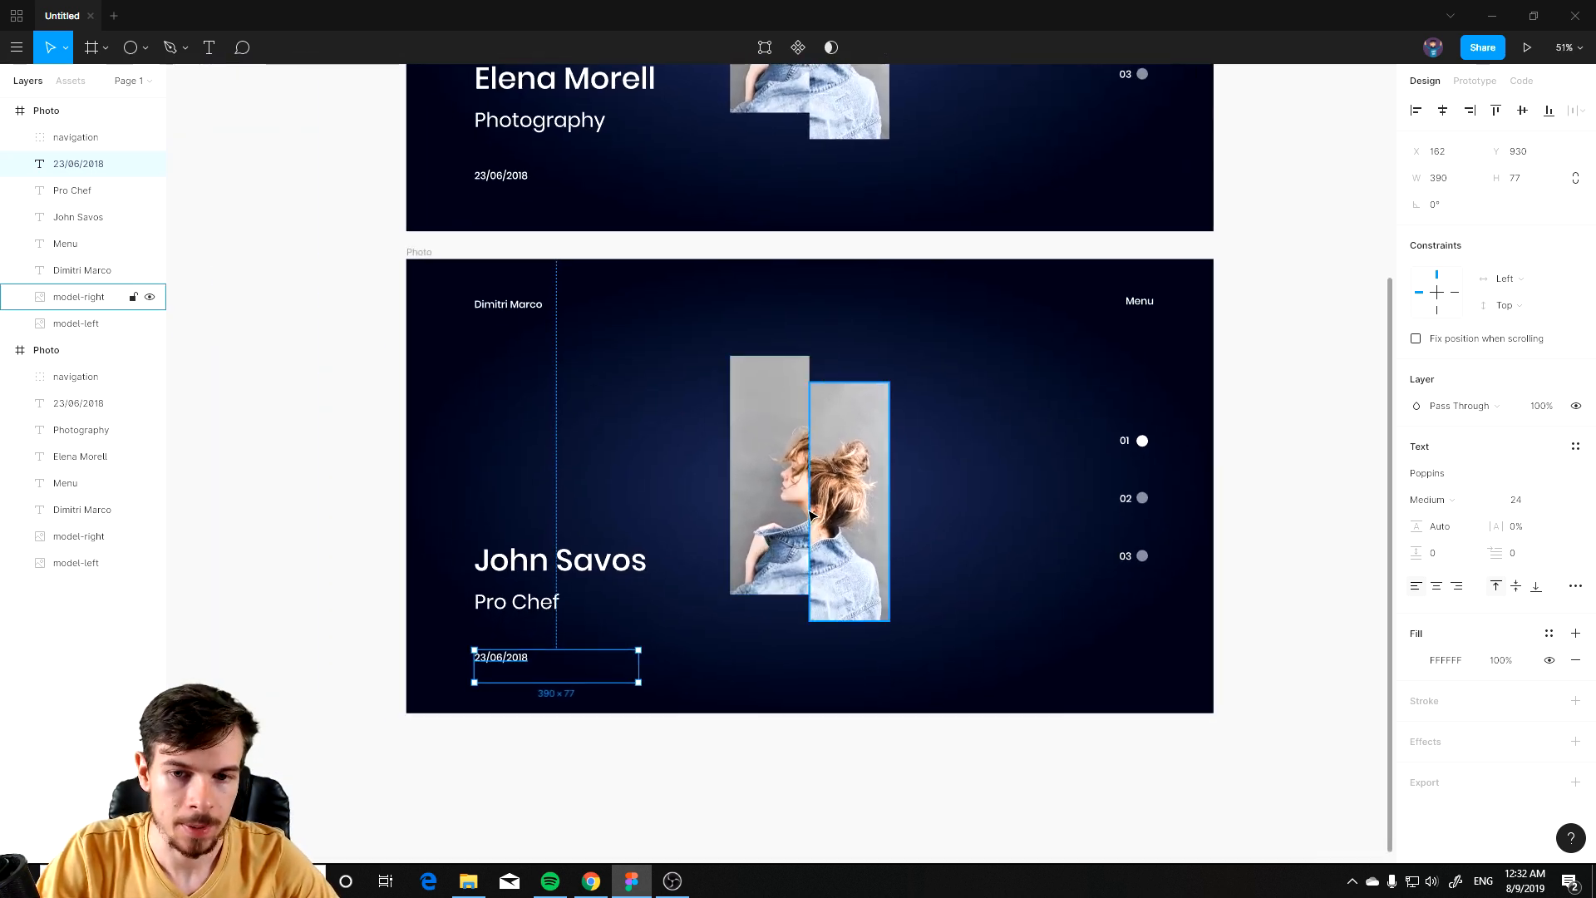
left_click(459, 886)
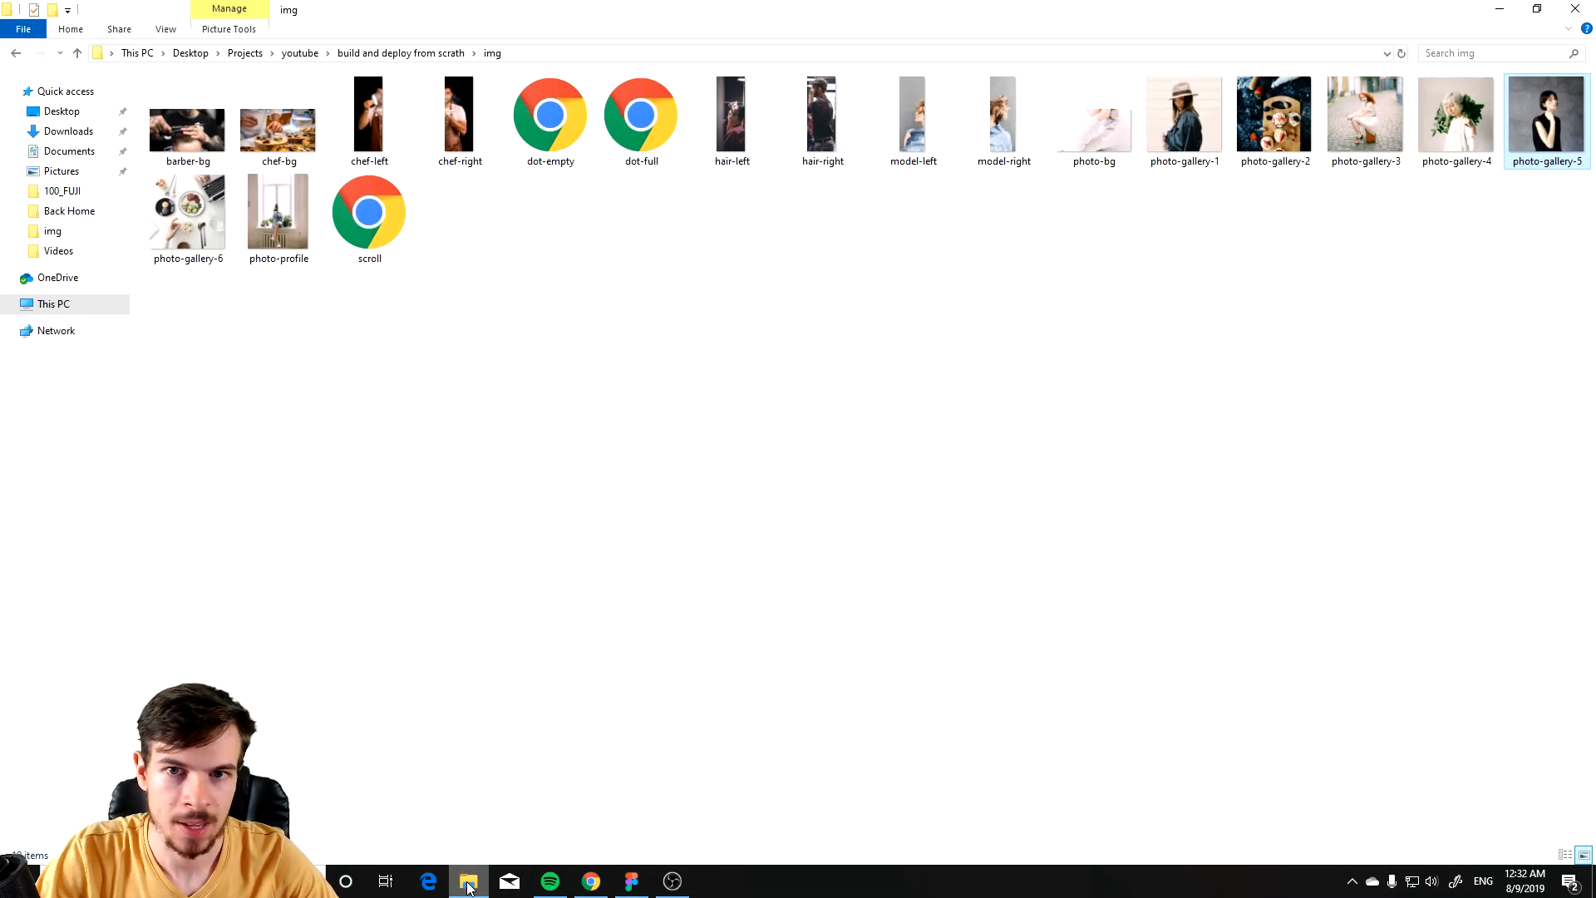
left_click(468, 886)
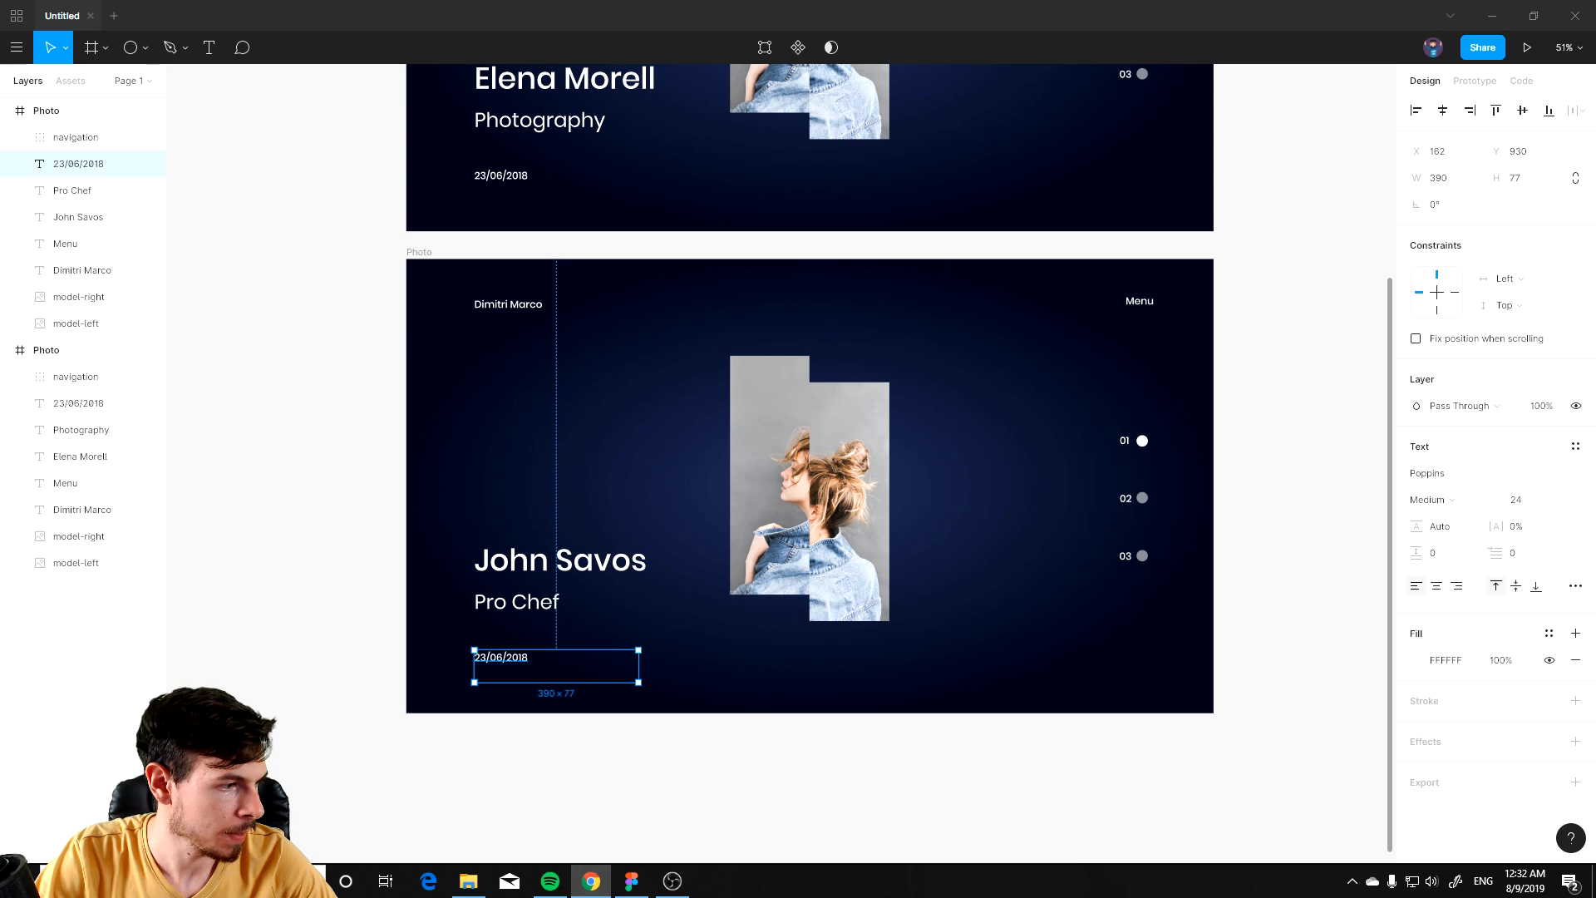
left_click(953, 756)
key("ctrl+v")
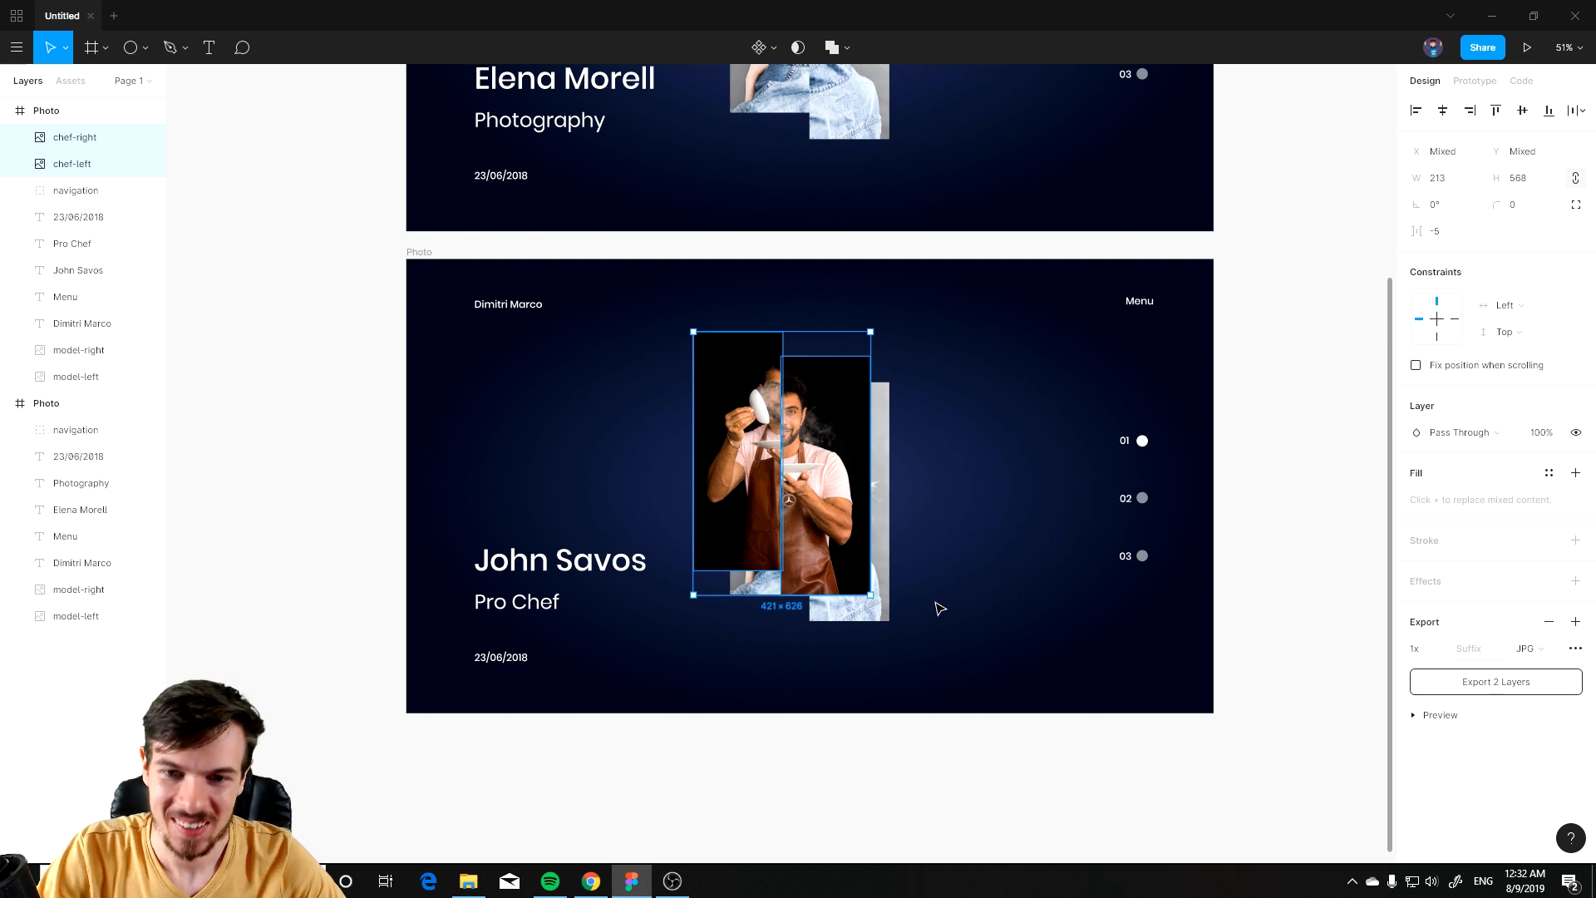
Step: Stretch the pasted chef images slightly taller, to 573 px high
scroll(937, 609, "up", 3)
left_click_drag(729, 434, 771, 472)
scroll(710, 224, "up", 3)
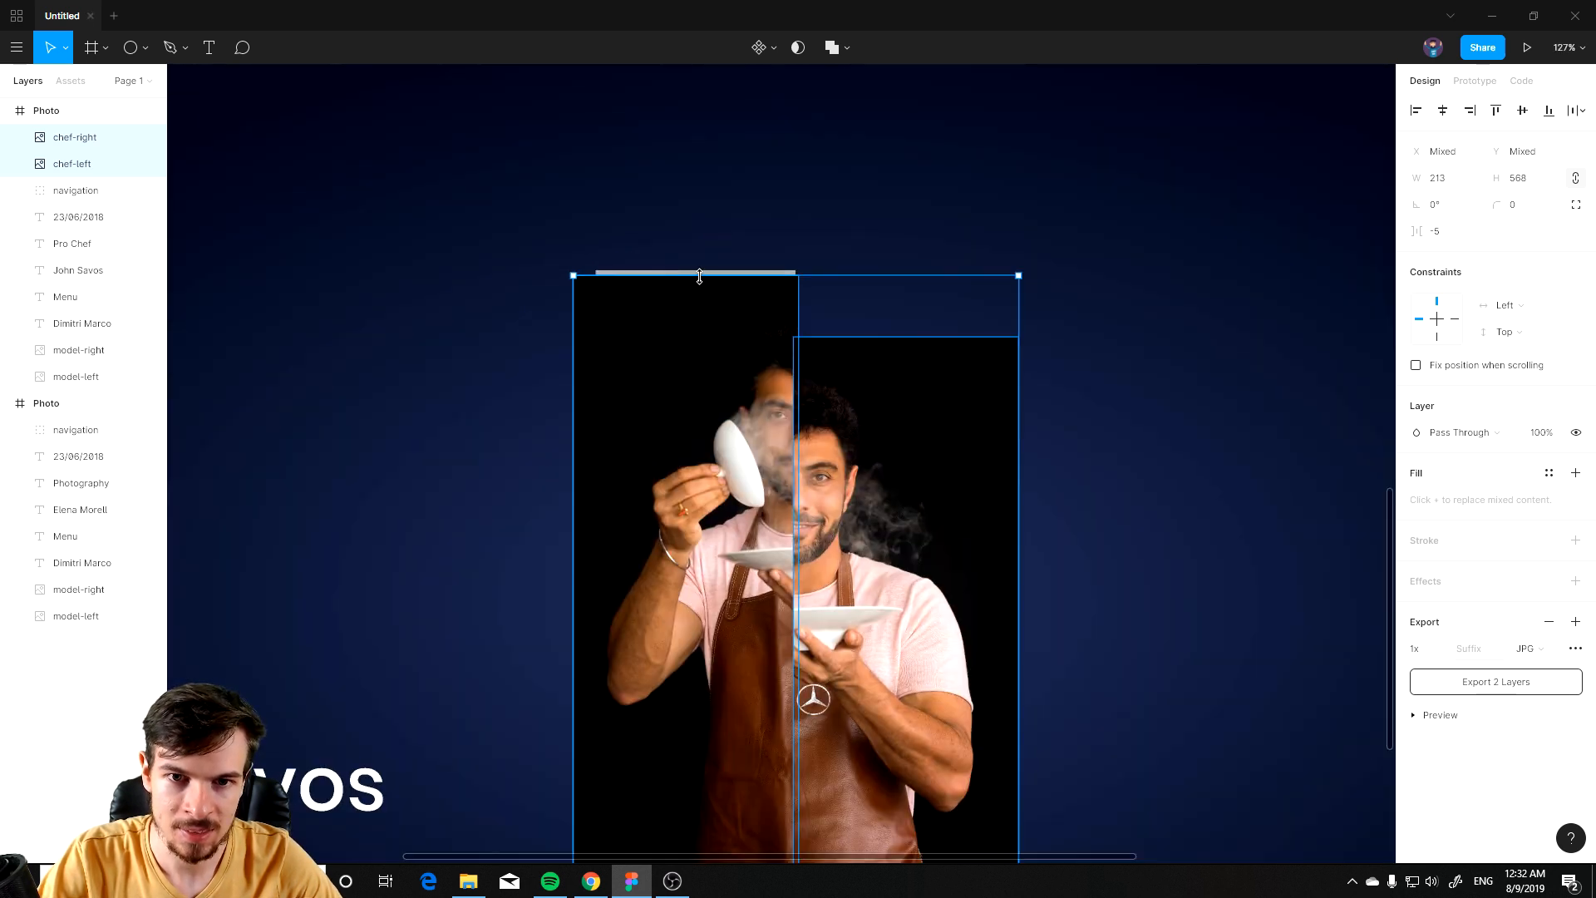
left_click_drag(849, 275, 850, 270)
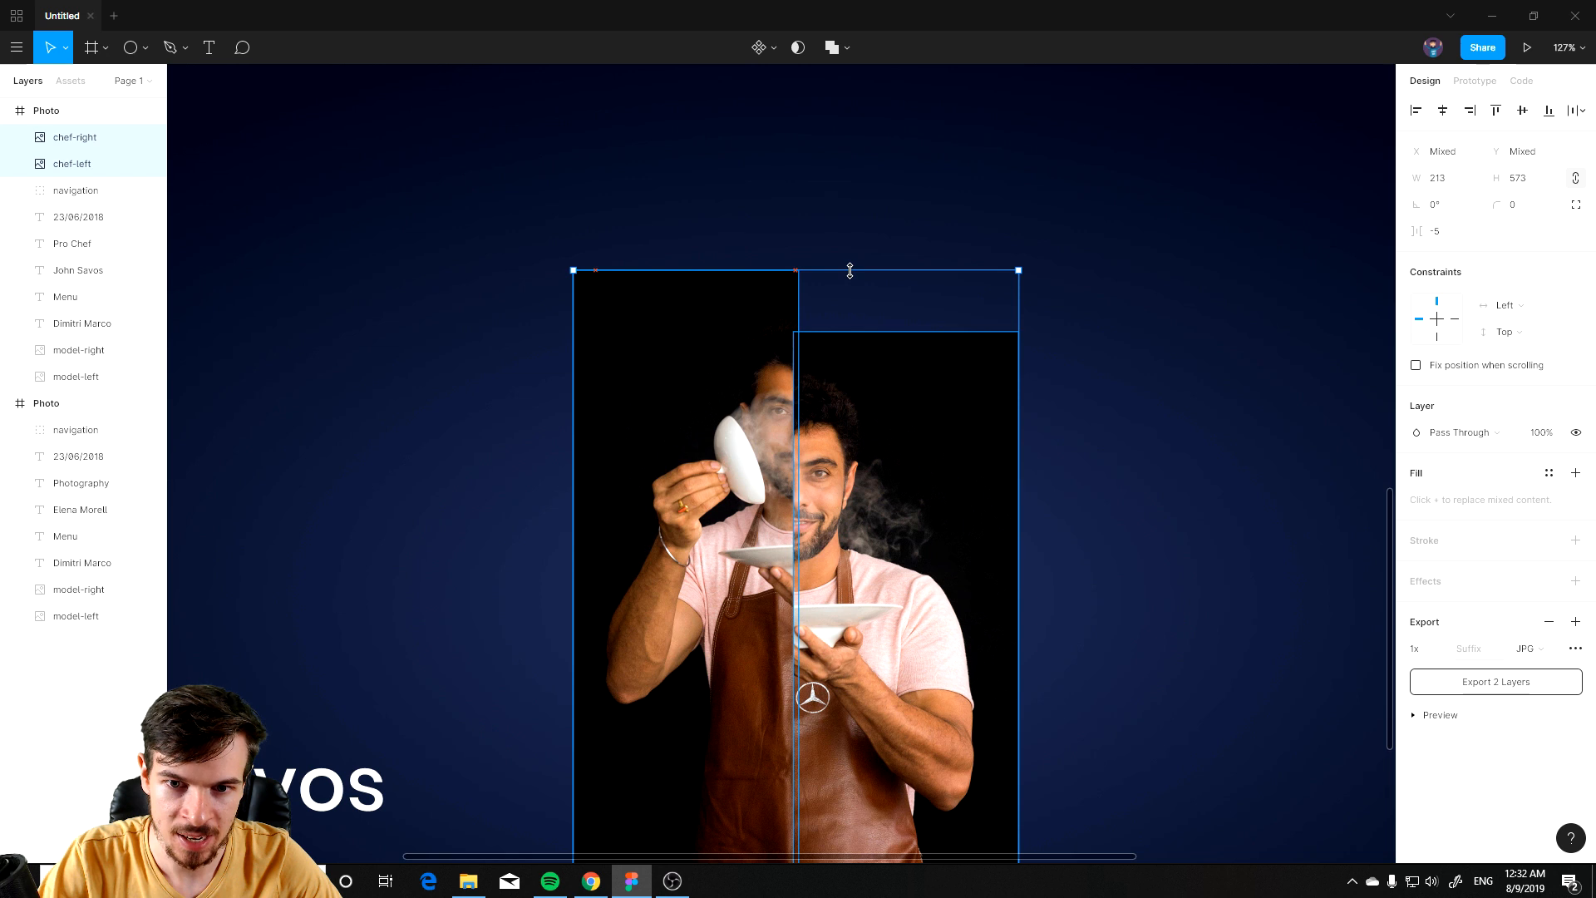
Step: Reorder the layers so chef-left sits above chef-right in the duplicate frame
scroll(937, 581, "down", 2)
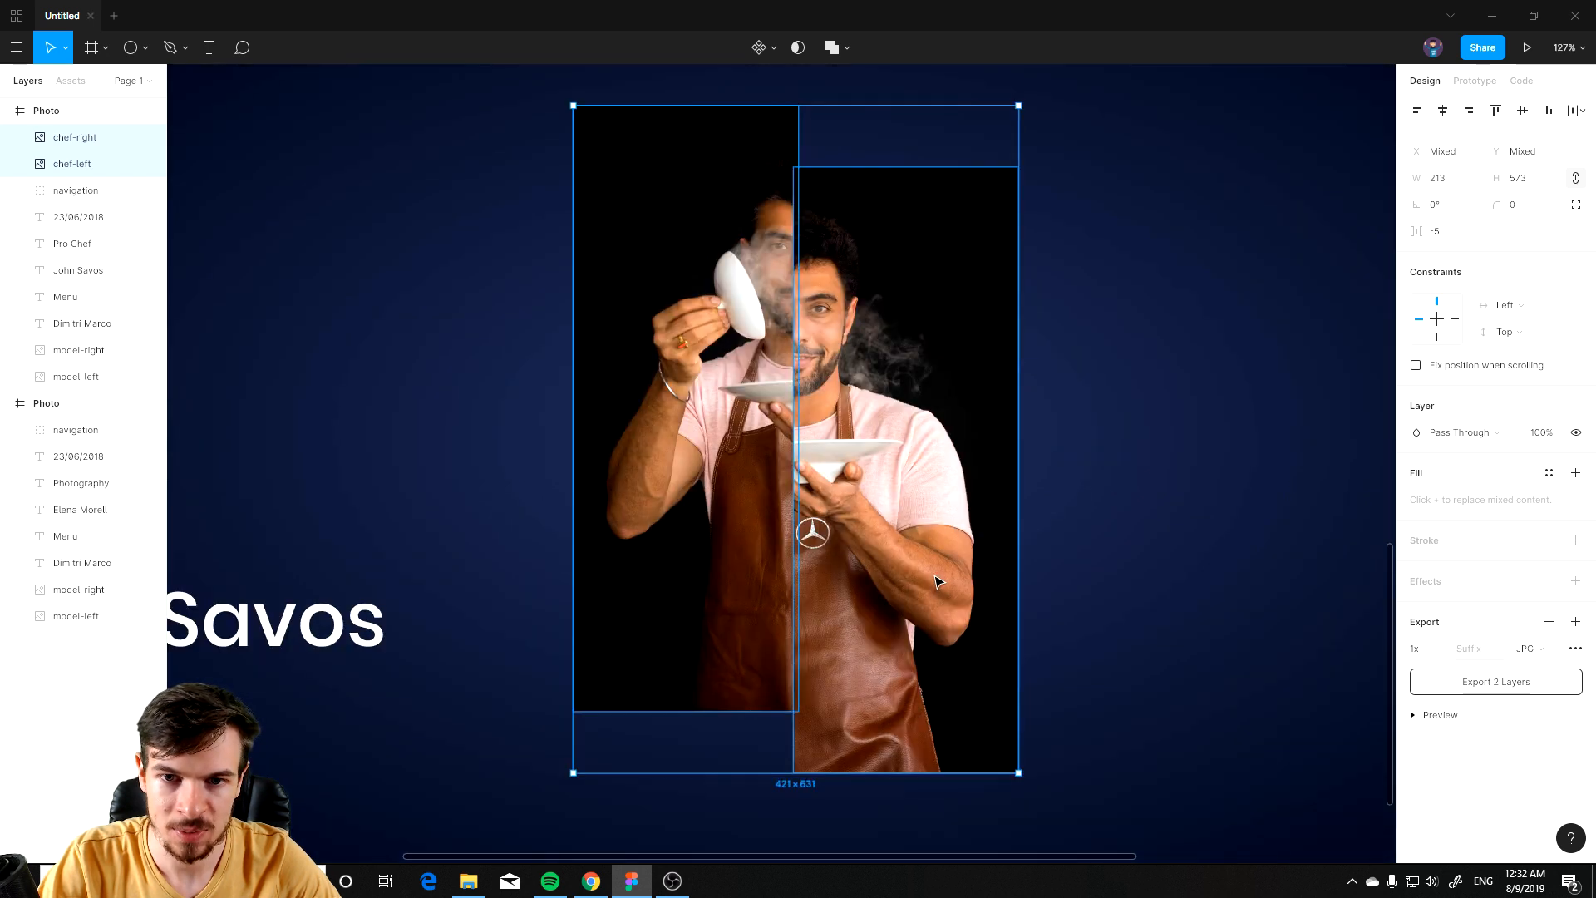
scroll(937, 582, "down", 3)
left_click(1050, 506)
left_click(987, 491)
left_click(825, 424)
left_click_drag(55, 166, 72, 126)
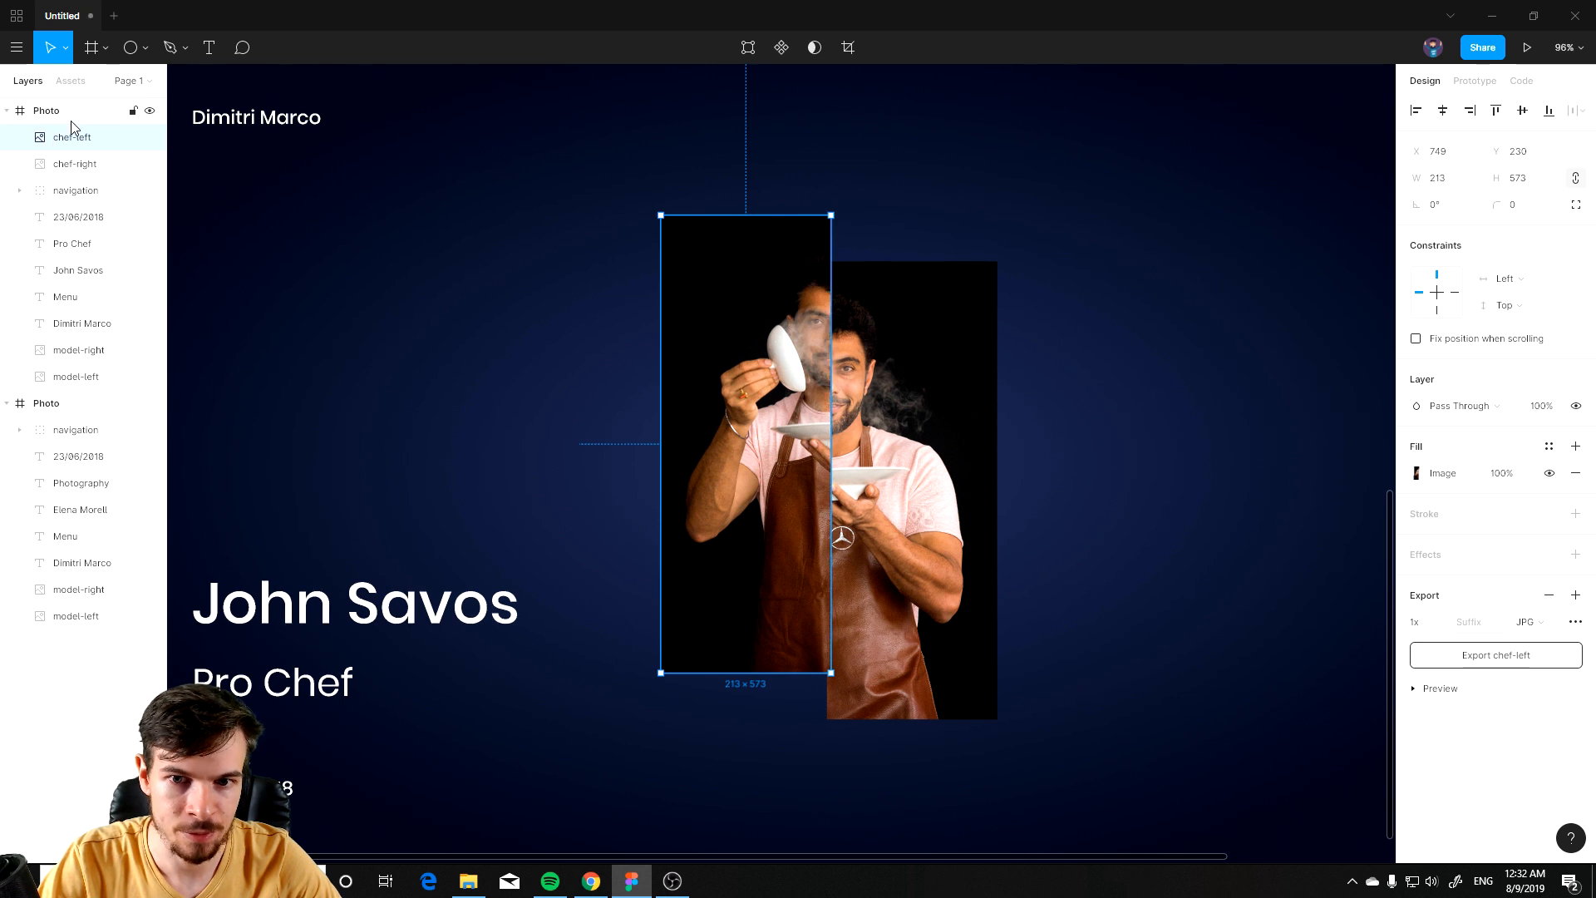
Step: Delete the old model-left and model-right images from the duplicate slide
left_click(527, 498)
scroll(989, 573, "down", 3)
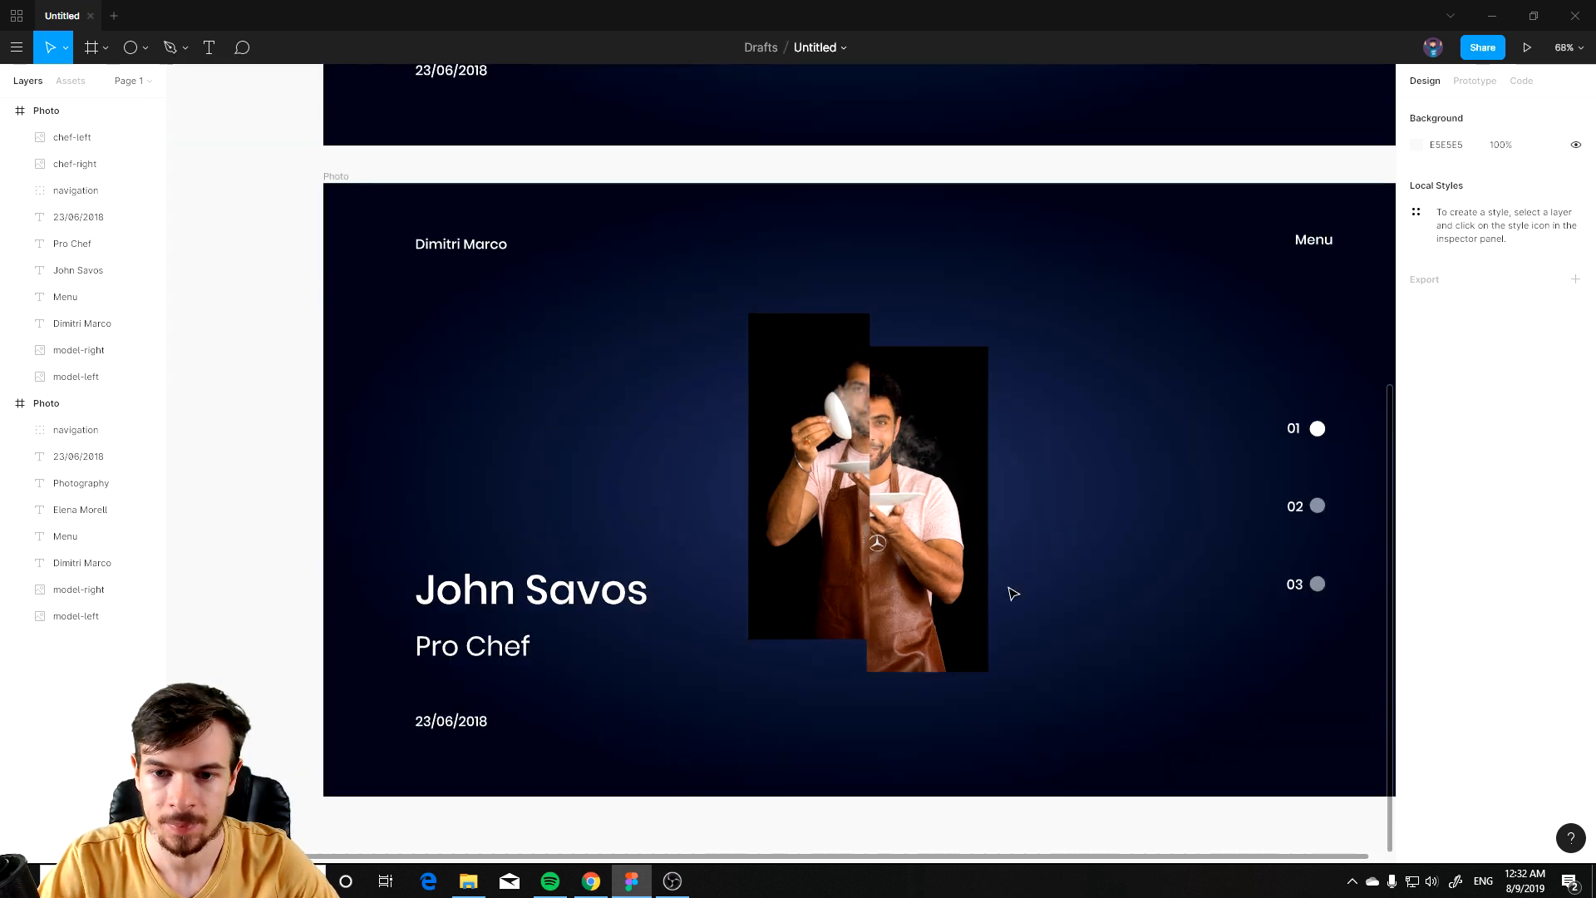
scroll(1067, 587, "right", 2)
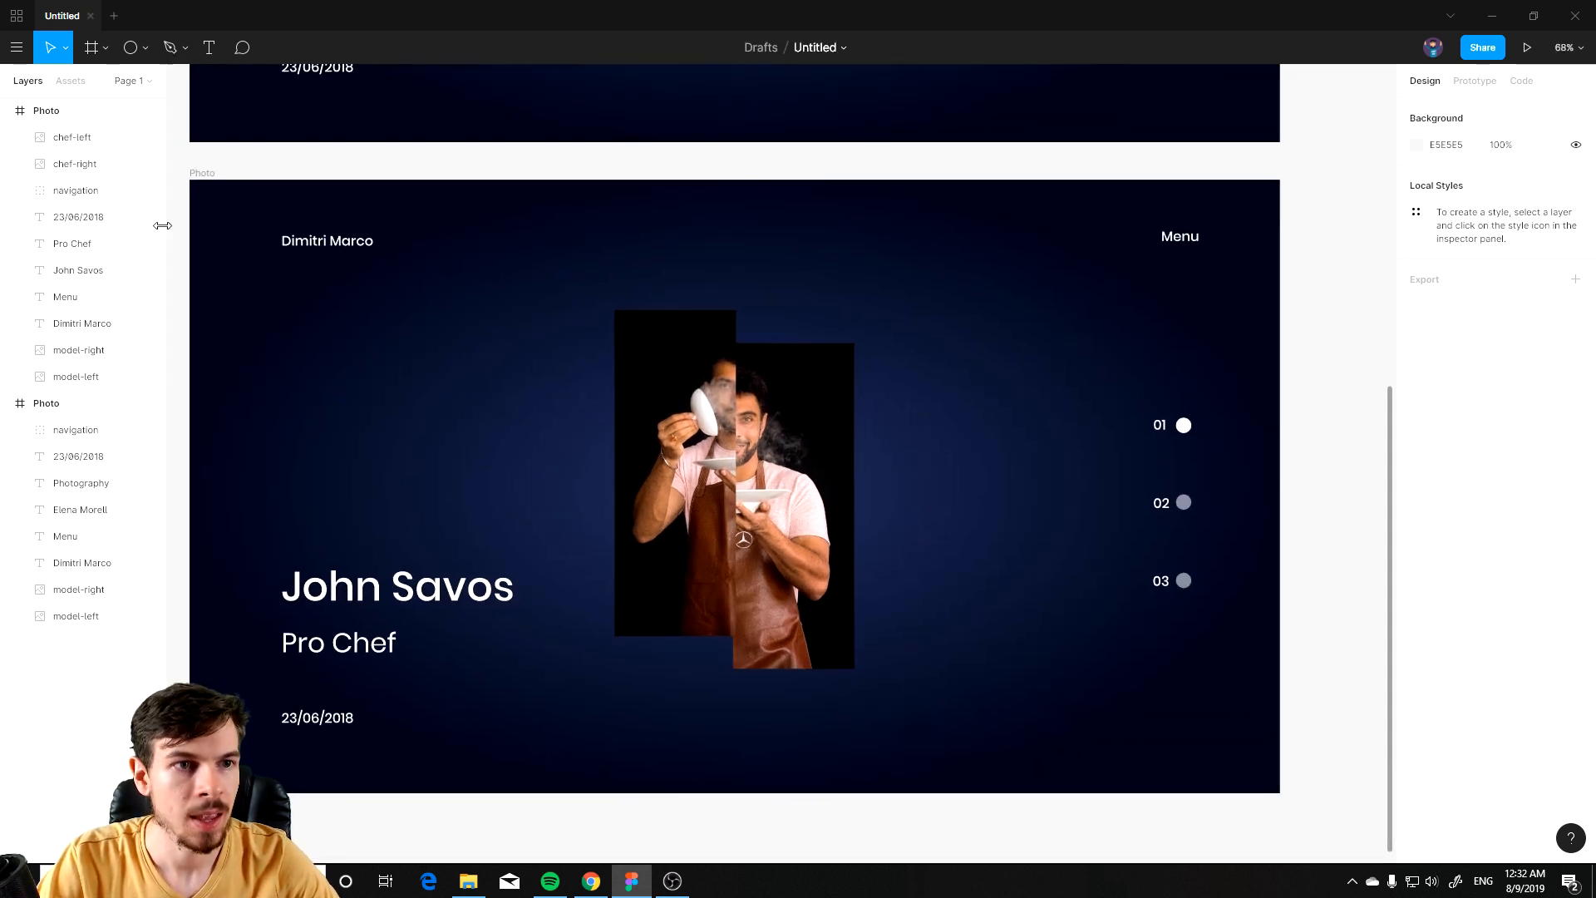
left_click(79, 353)
left_click(88, 378, "shift")
left_click_drag(759, 332, 1004, 271)
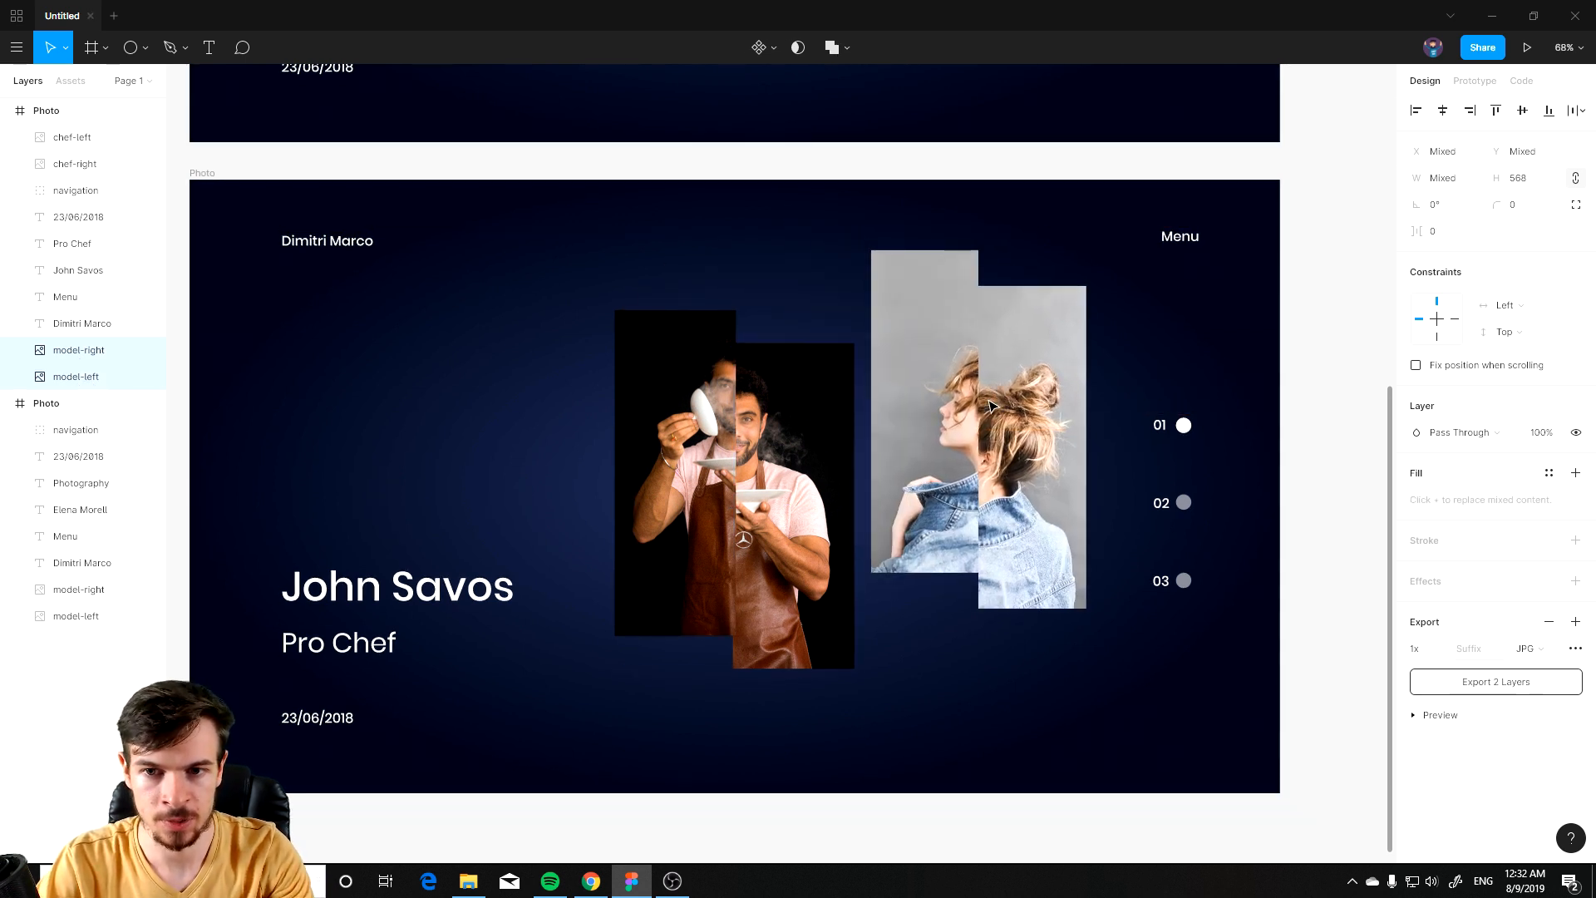
key("Delete")
left_click(399, 594)
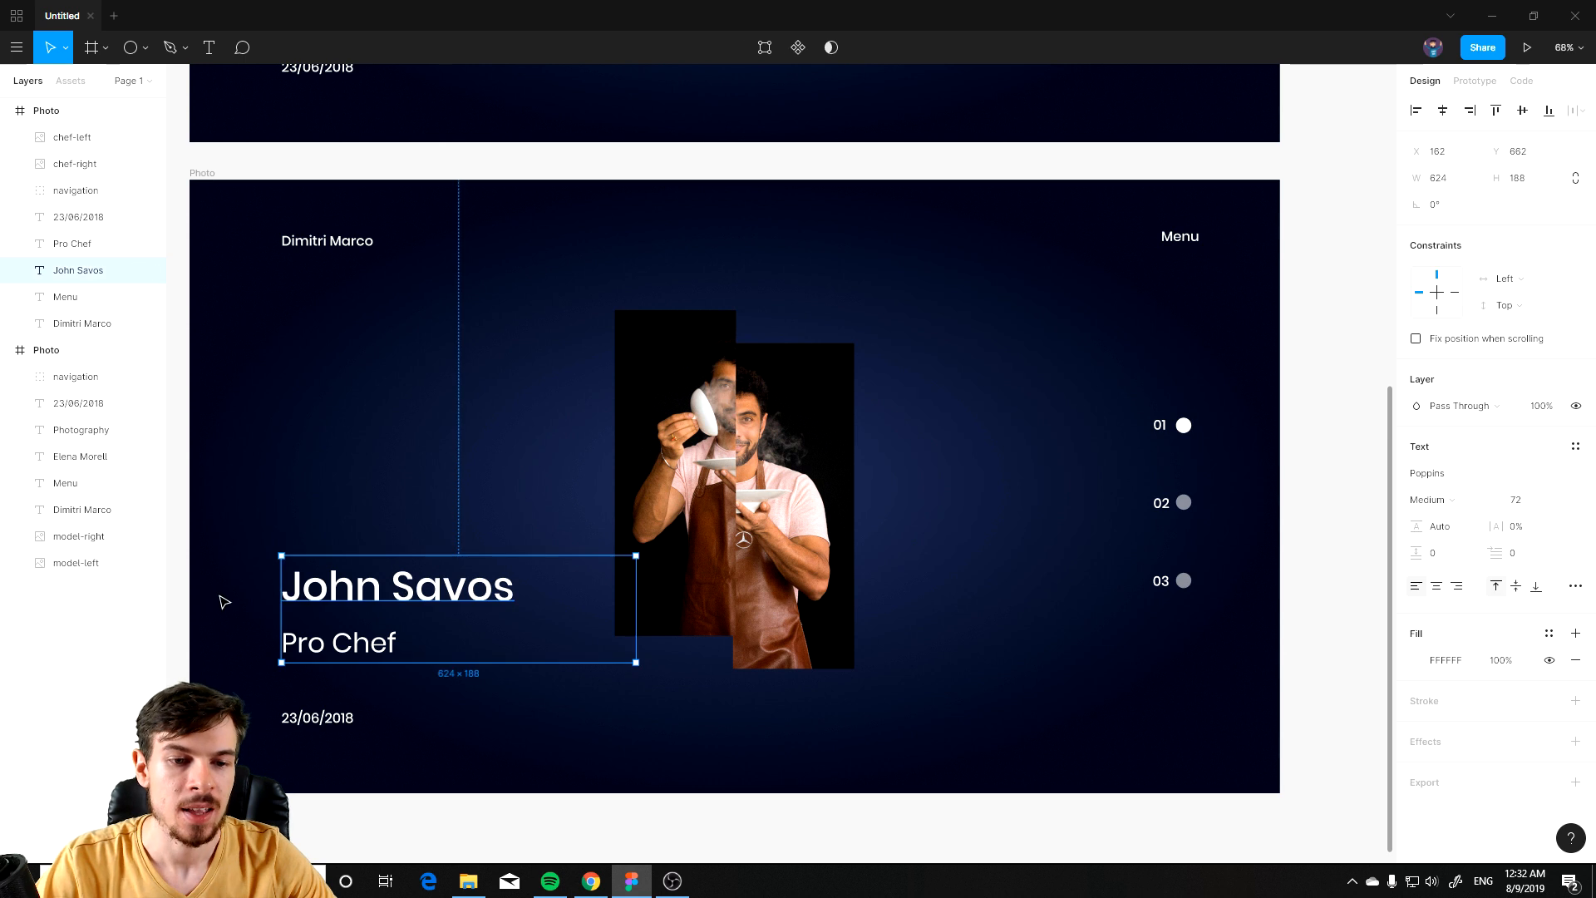
left_click(326, 719)
double_click(308, 718)
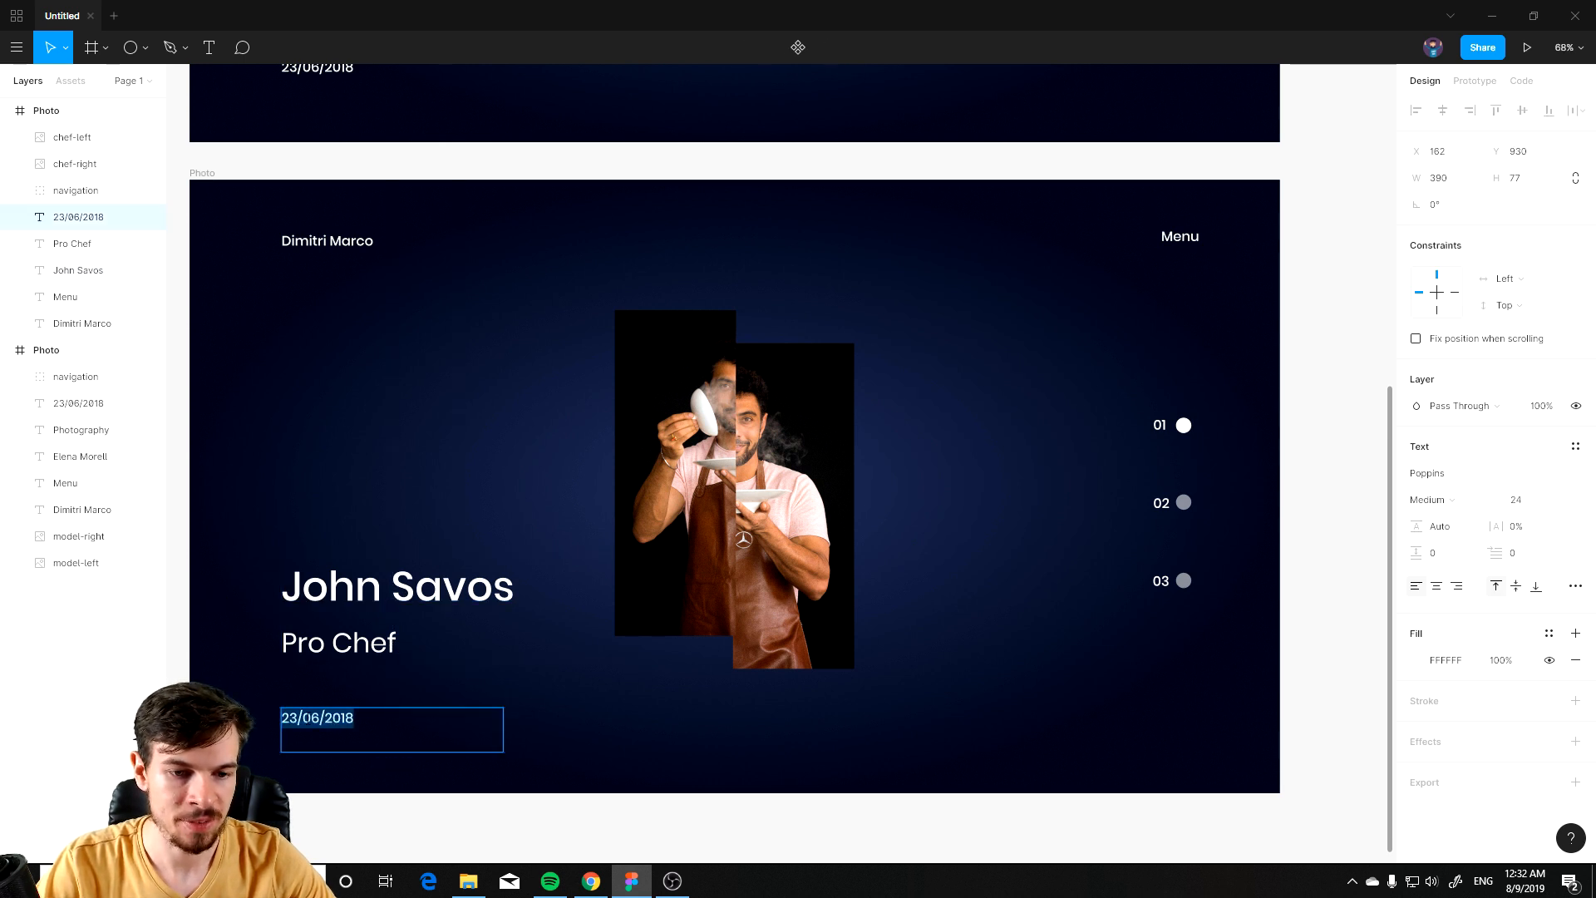
left_click(1025, 745)
left_click(1179, 699)
scroll(1115, 639, "down", 2)
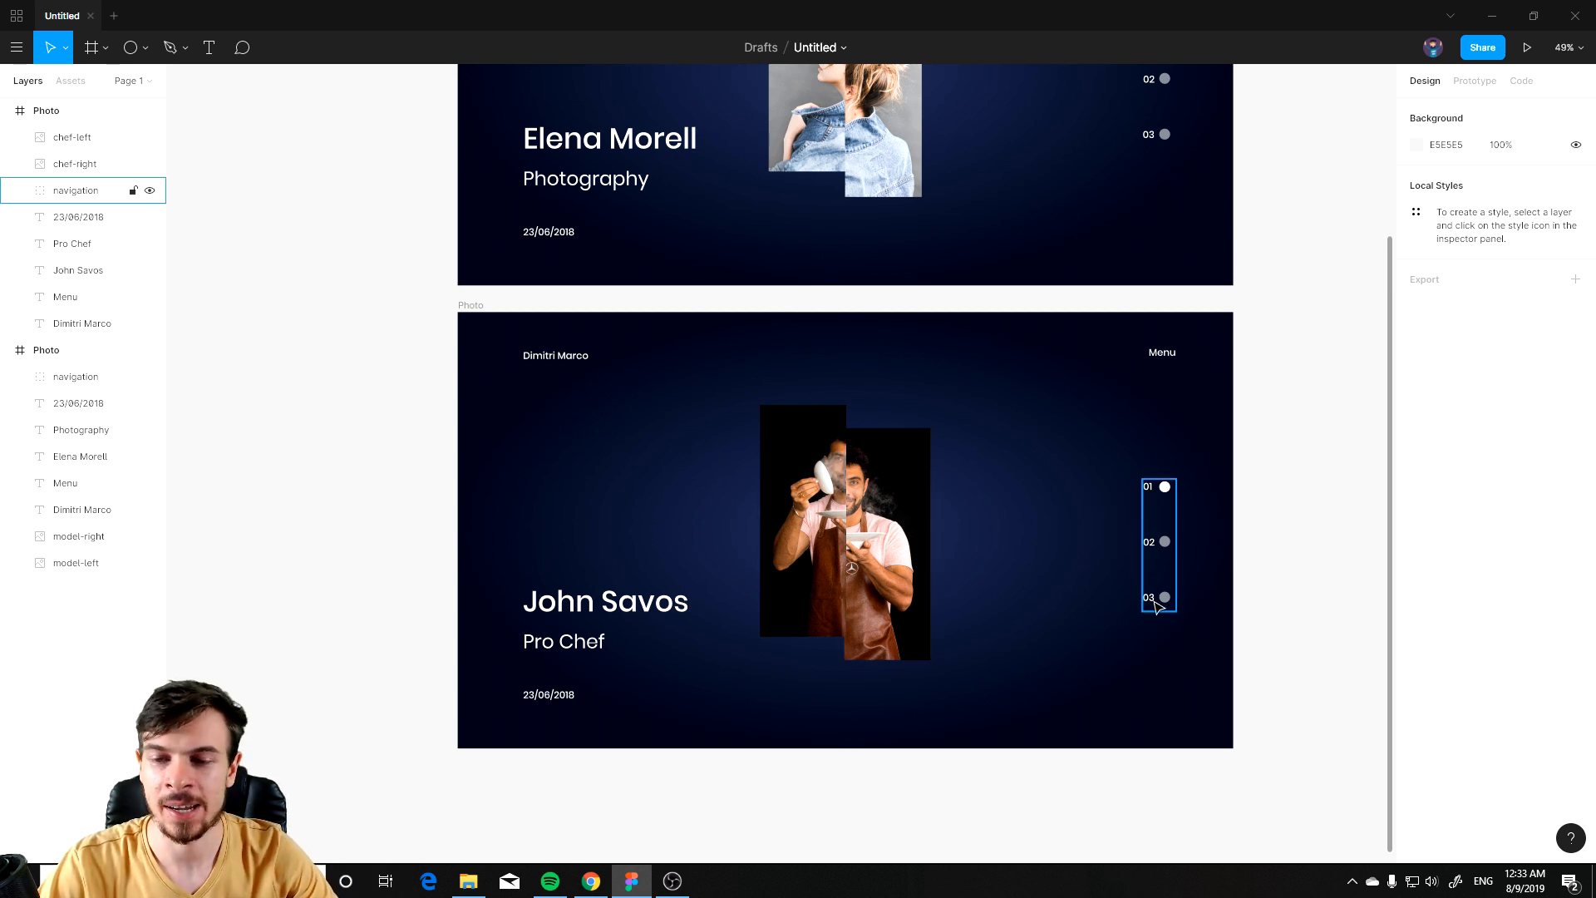
left_click_drag(1076, 570, 614, 480)
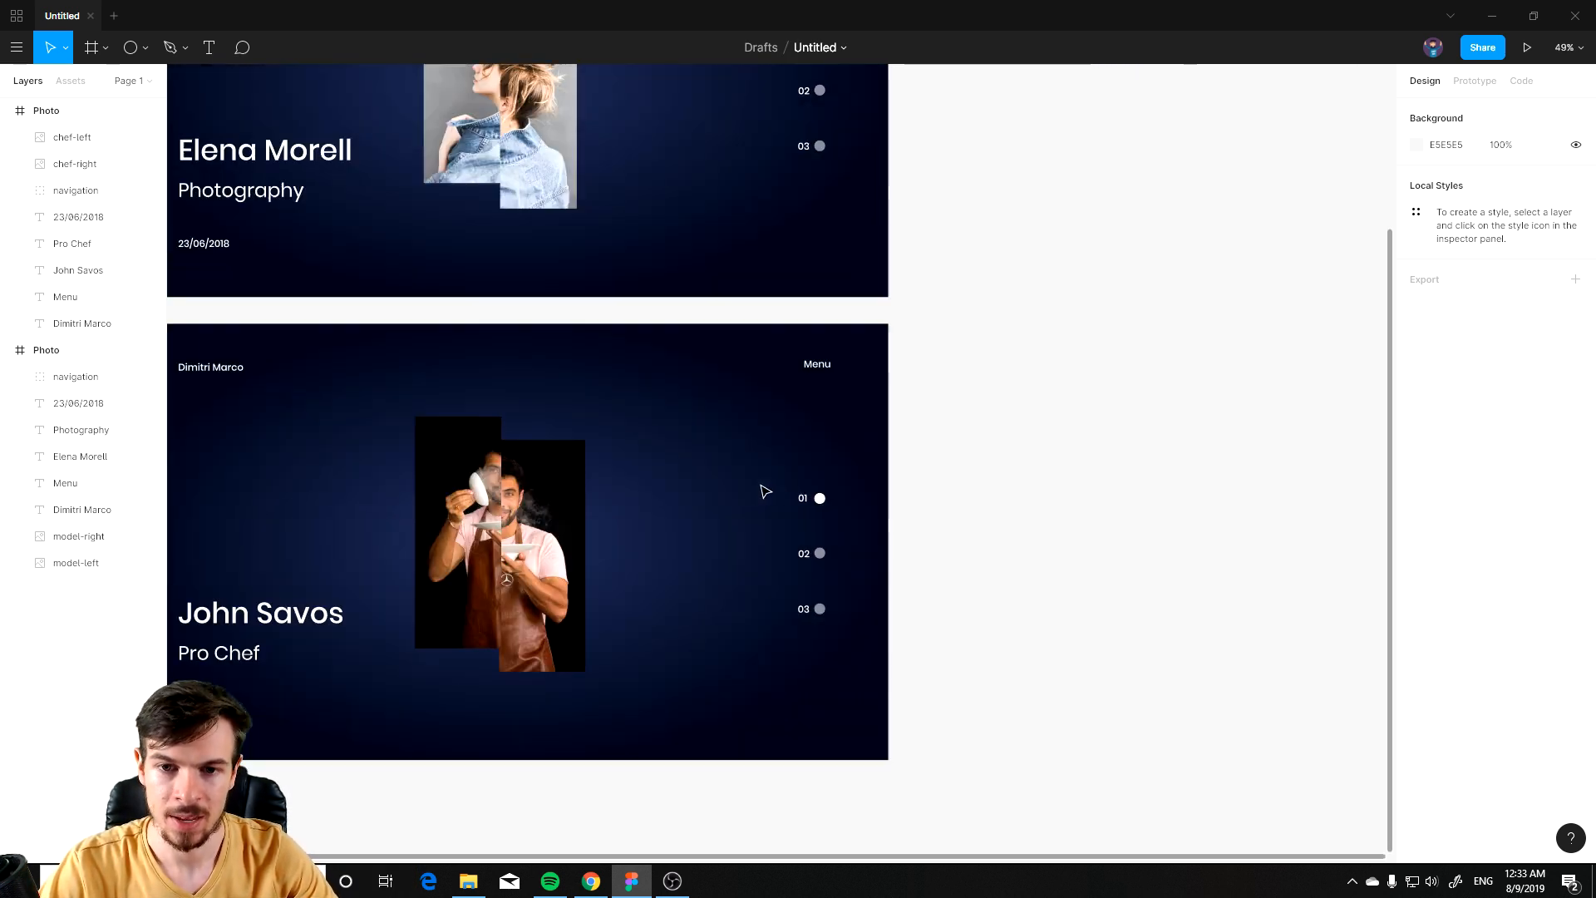
scroll(859, 497, "up", 4)
left_click(780, 509)
double_click(778, 621)
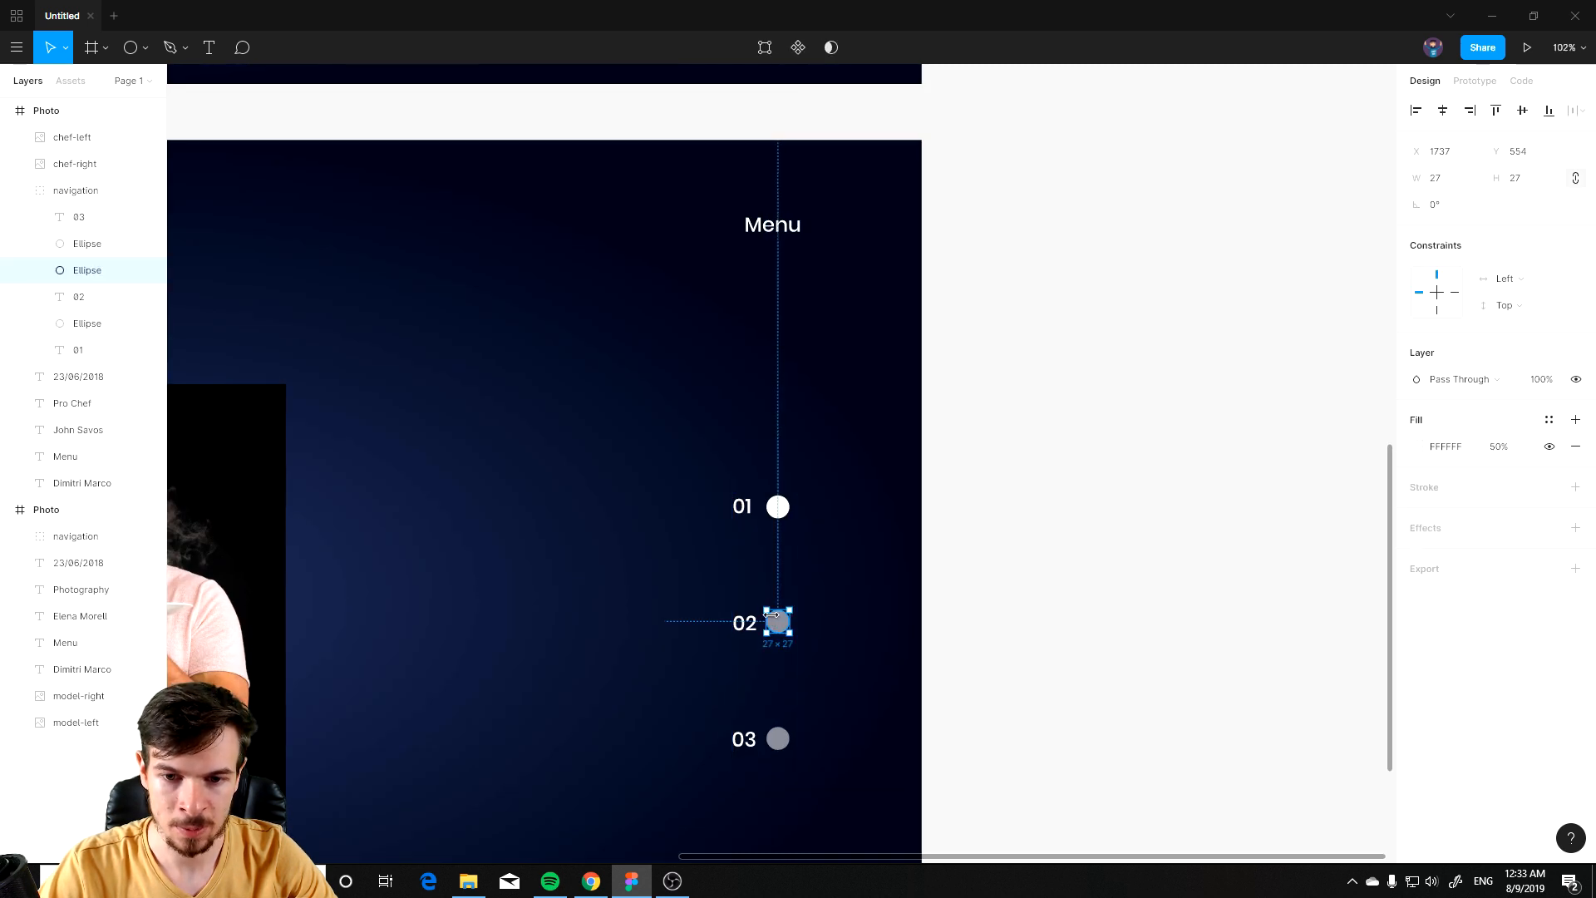
left_click(937, 619)
left_click(780, 628)
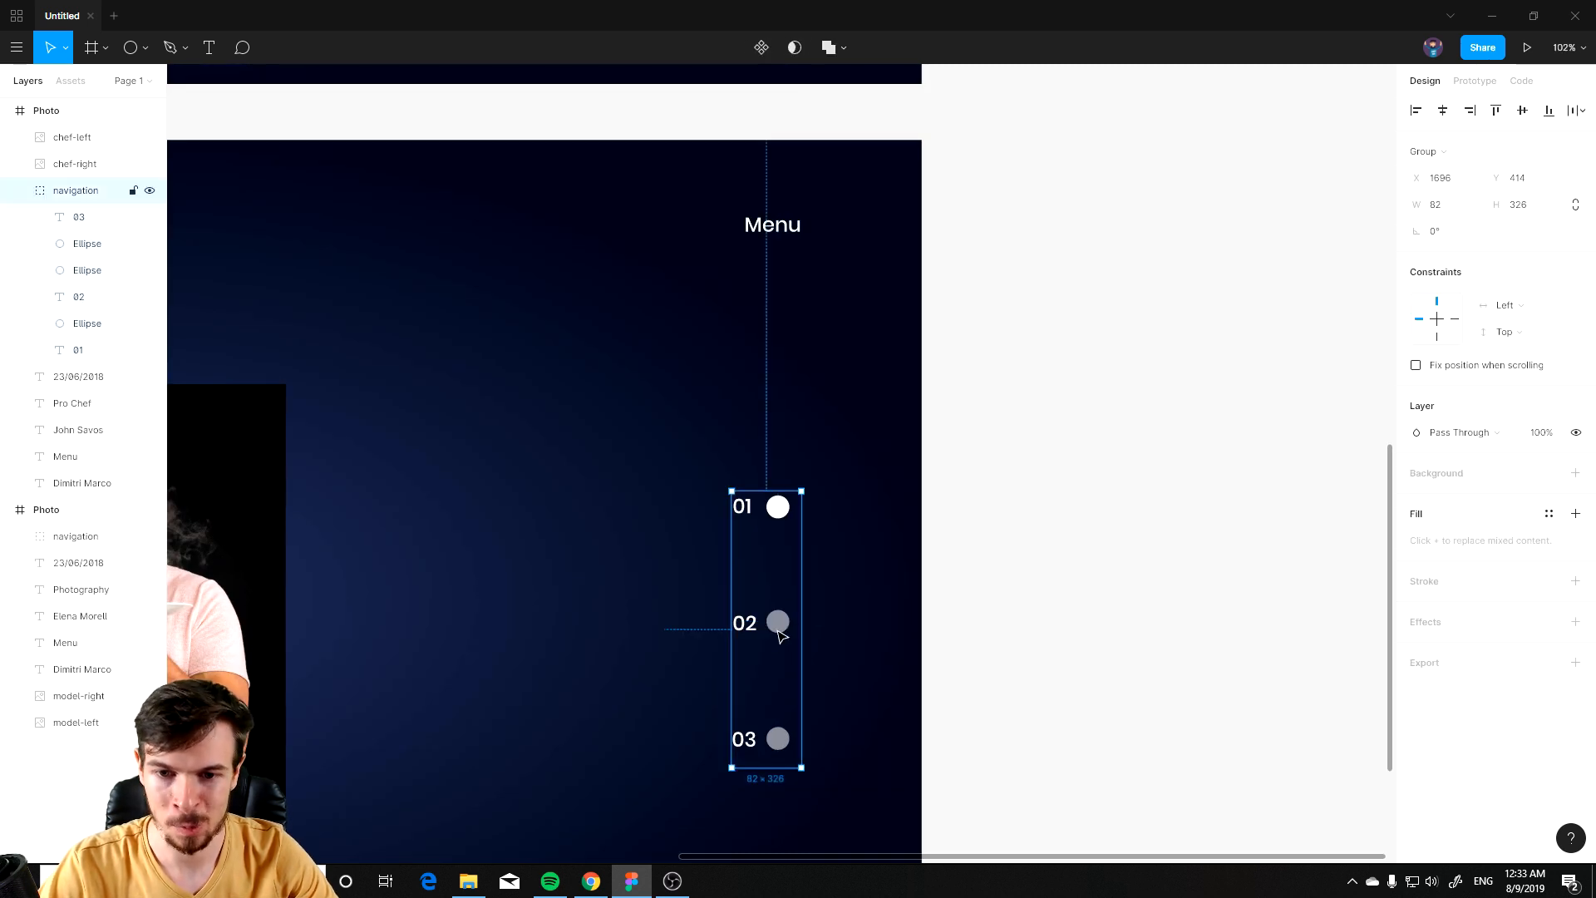
left_click_drag(773, 626, 605, 480)
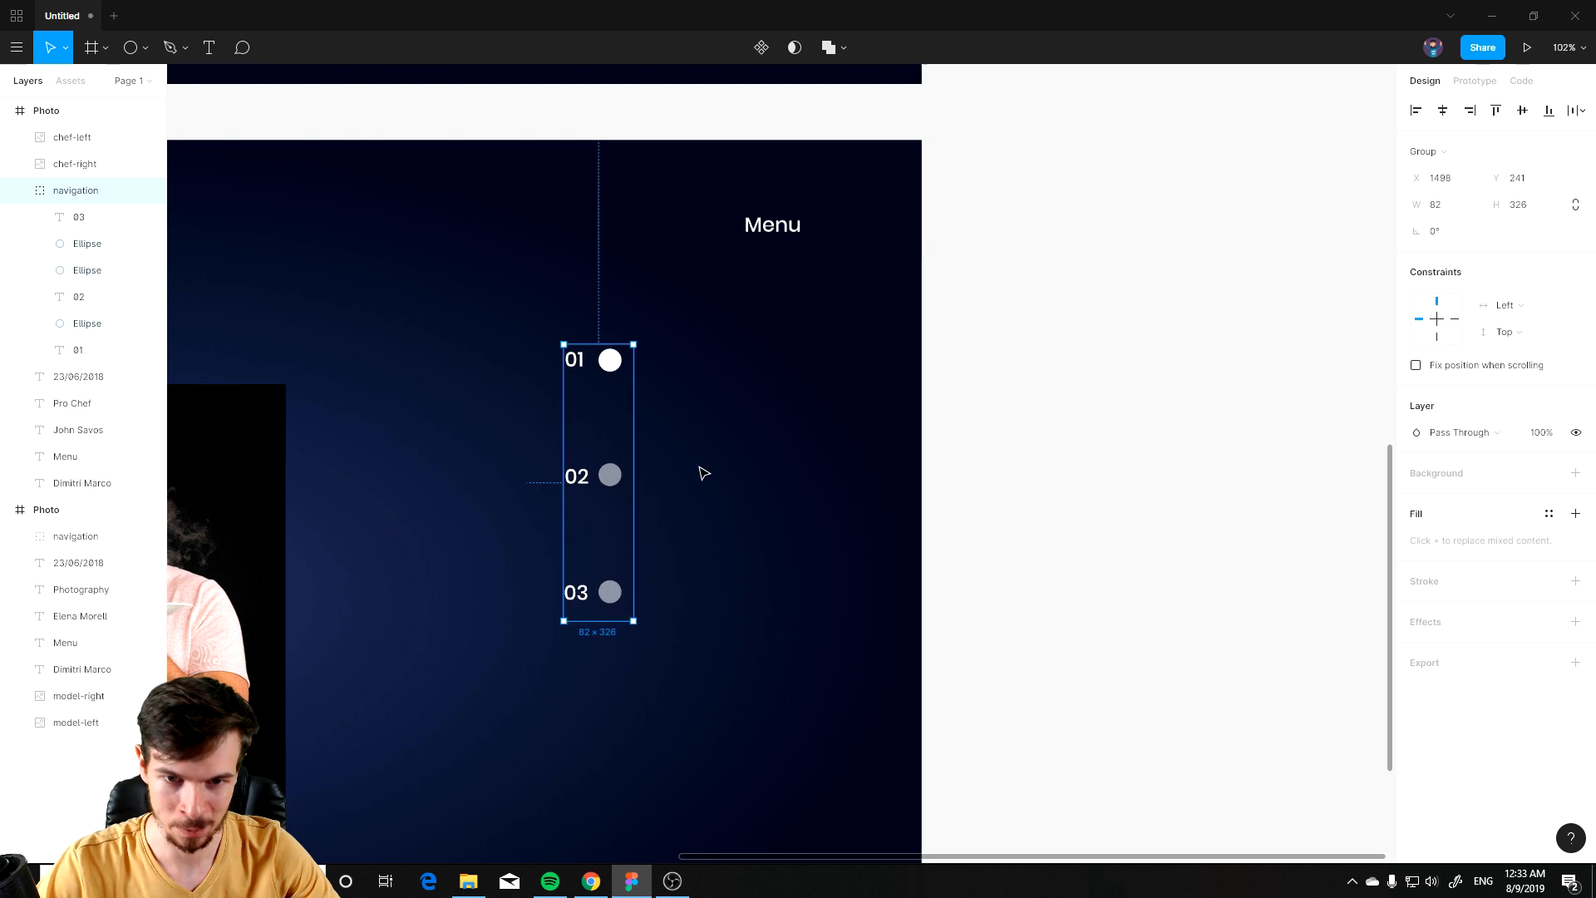
key("ctrl+z")
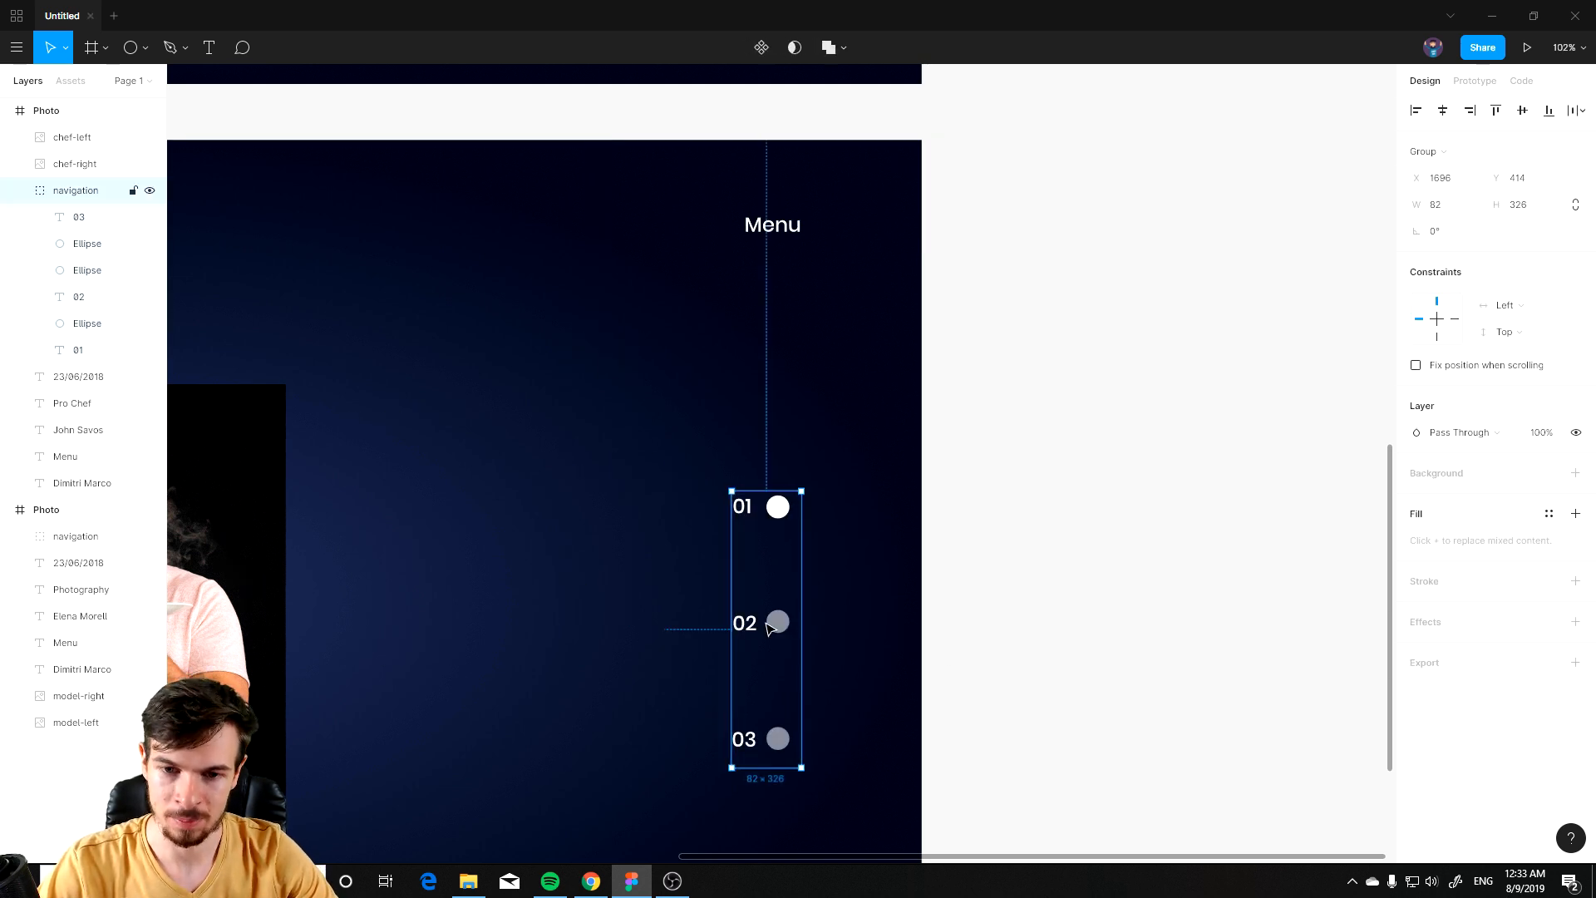
Step: Set the 02 indicator circle's fill opacity to 100%
double_click(784, 628)
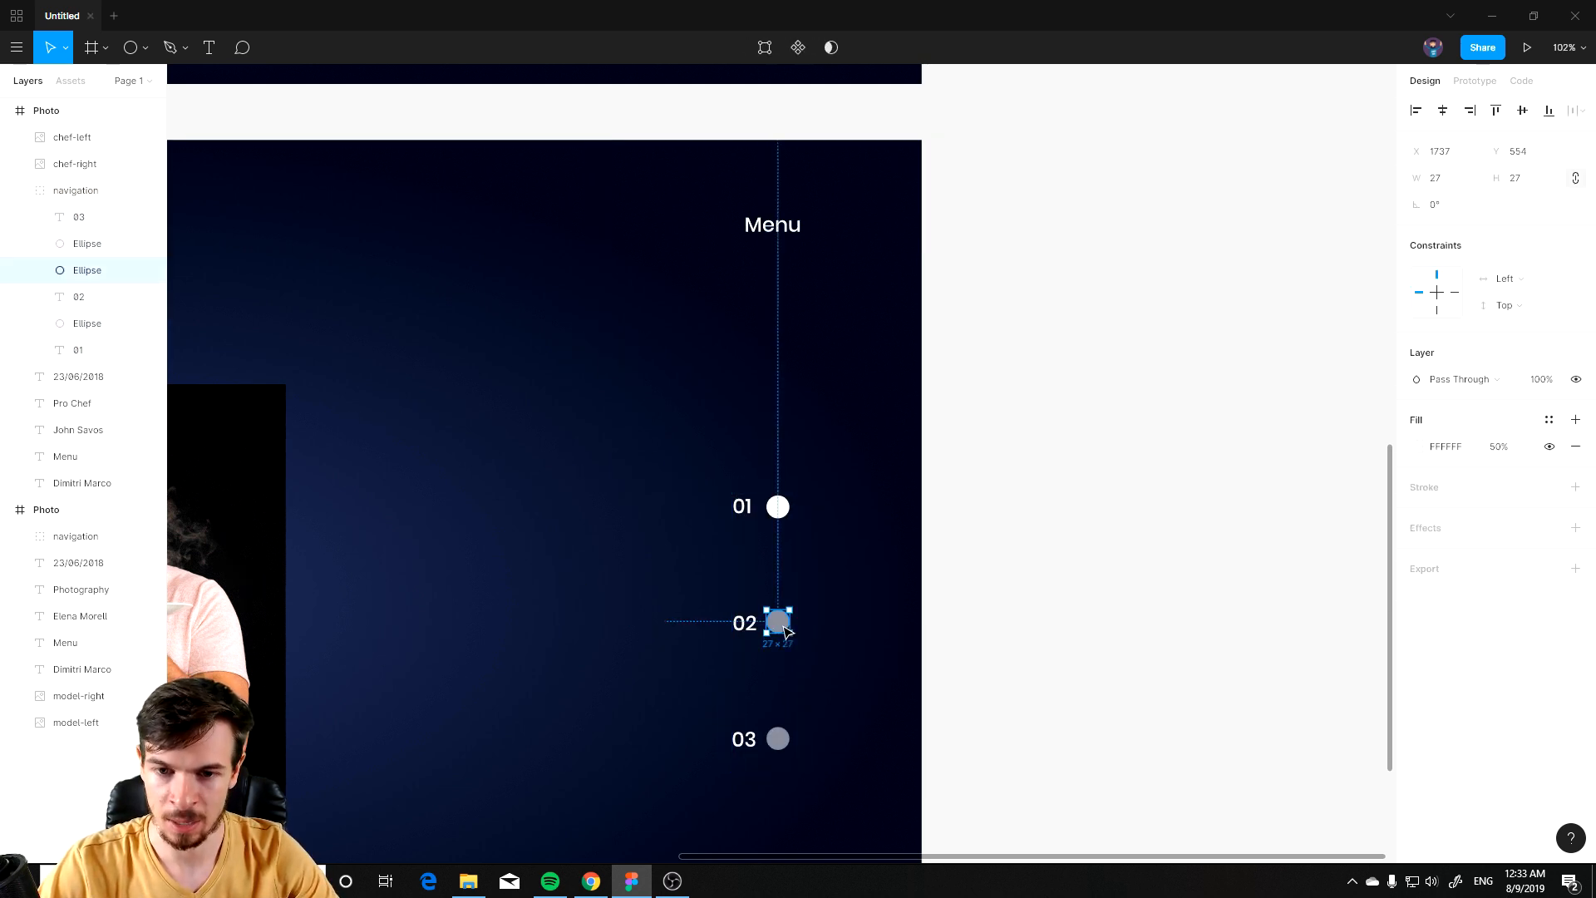
left_click(1511, 449)
type("10")
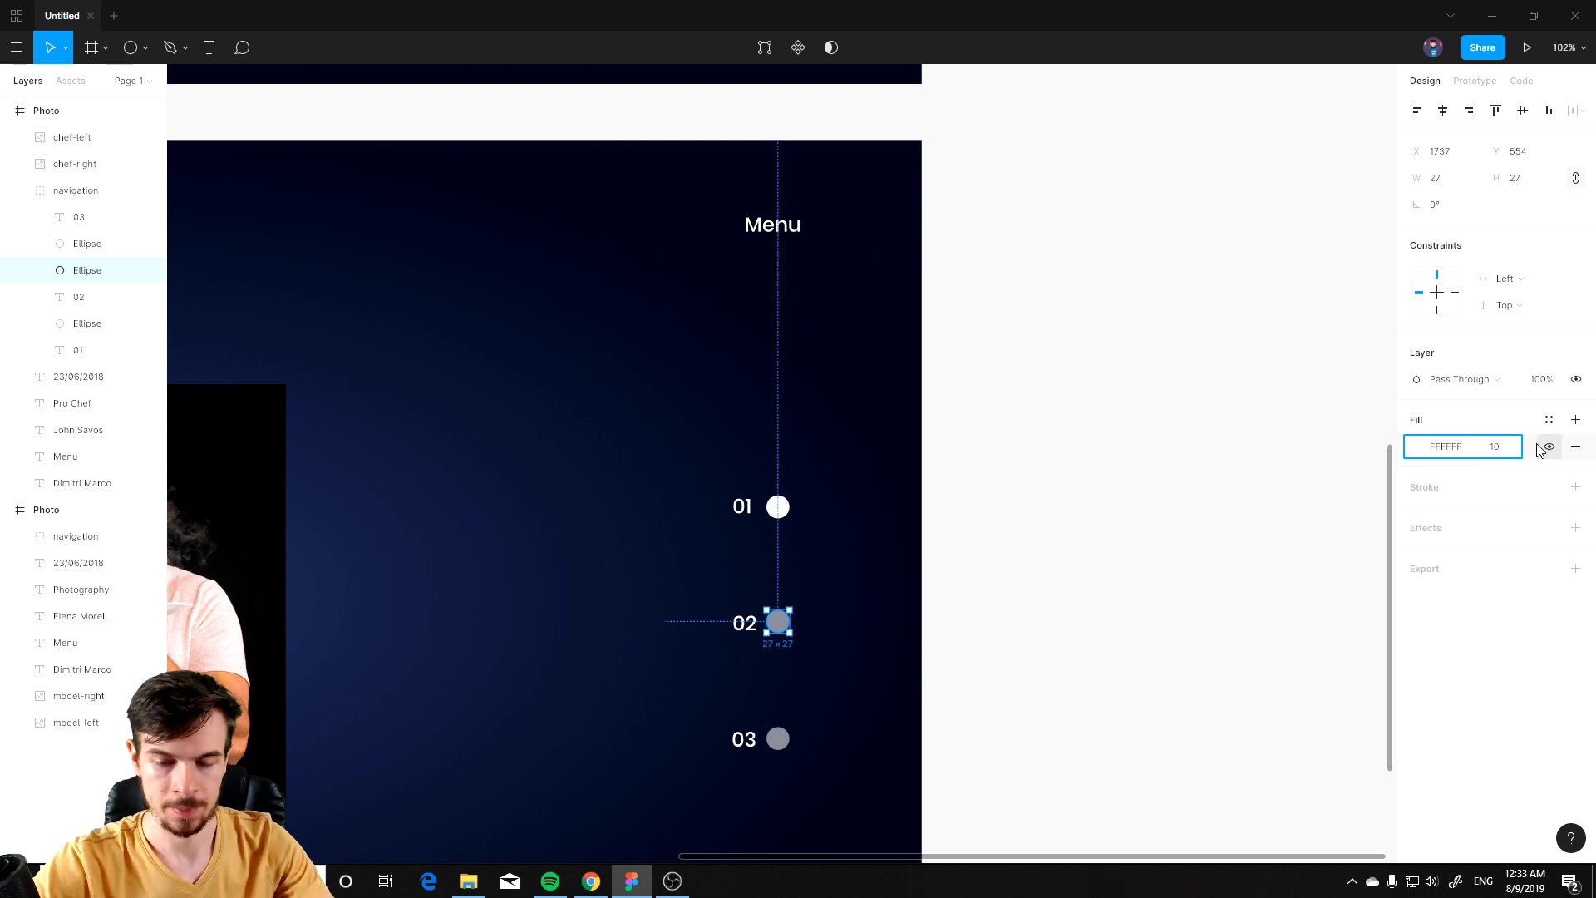
type("0")
key("Return")
Step: Set the 01 indicator circle's fill opacity to 50%
left_click(777, 506)
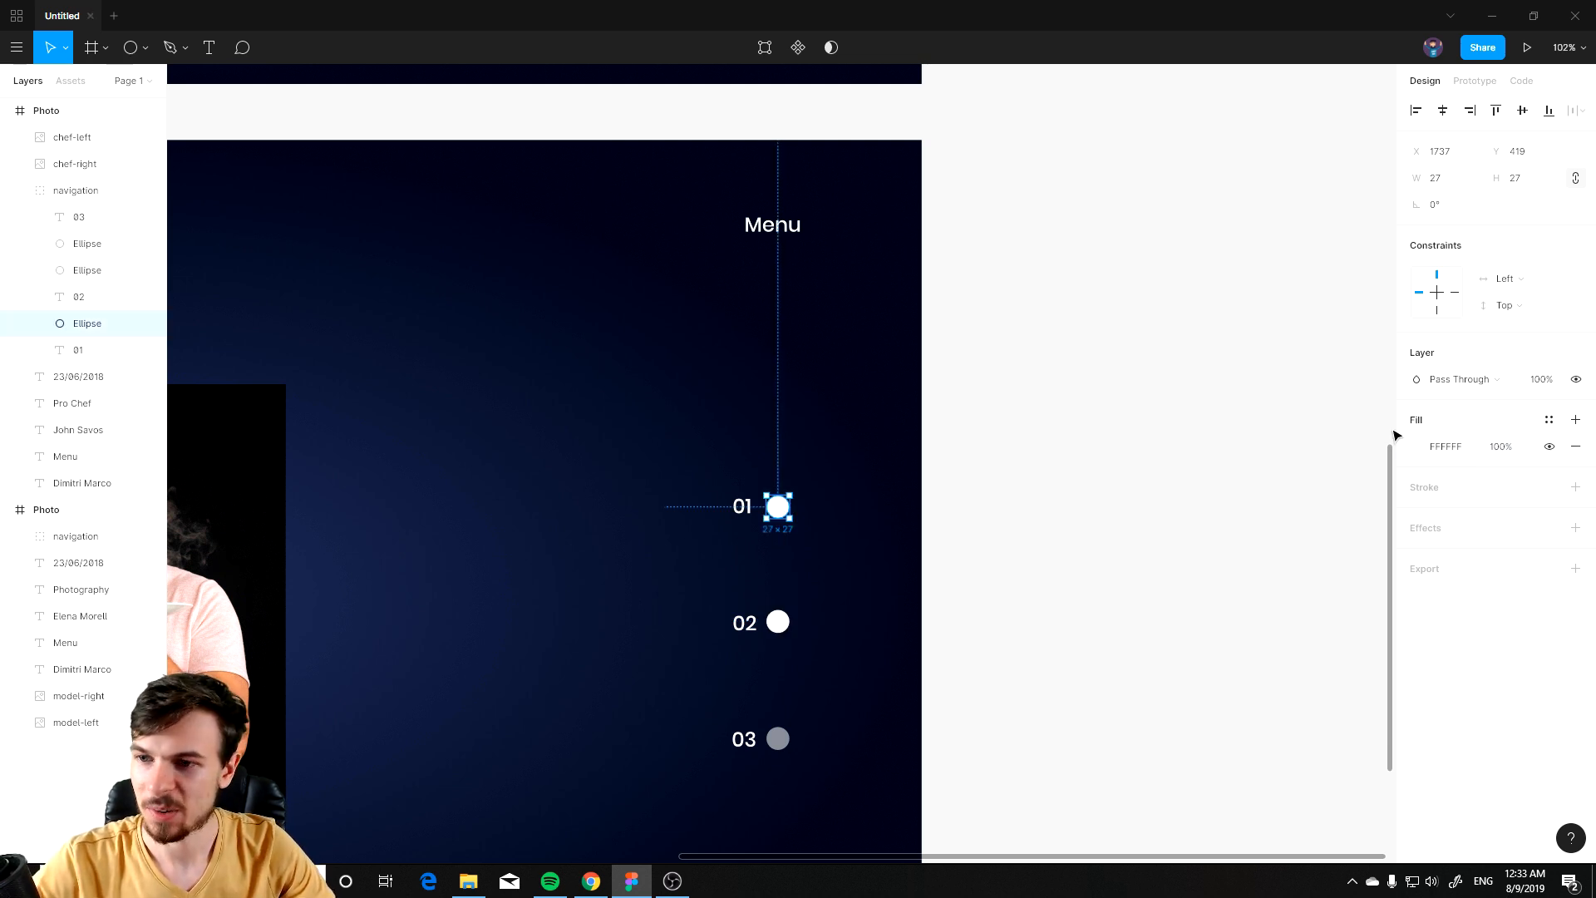
left_click(1510, 449)
type("50")
key("Return")
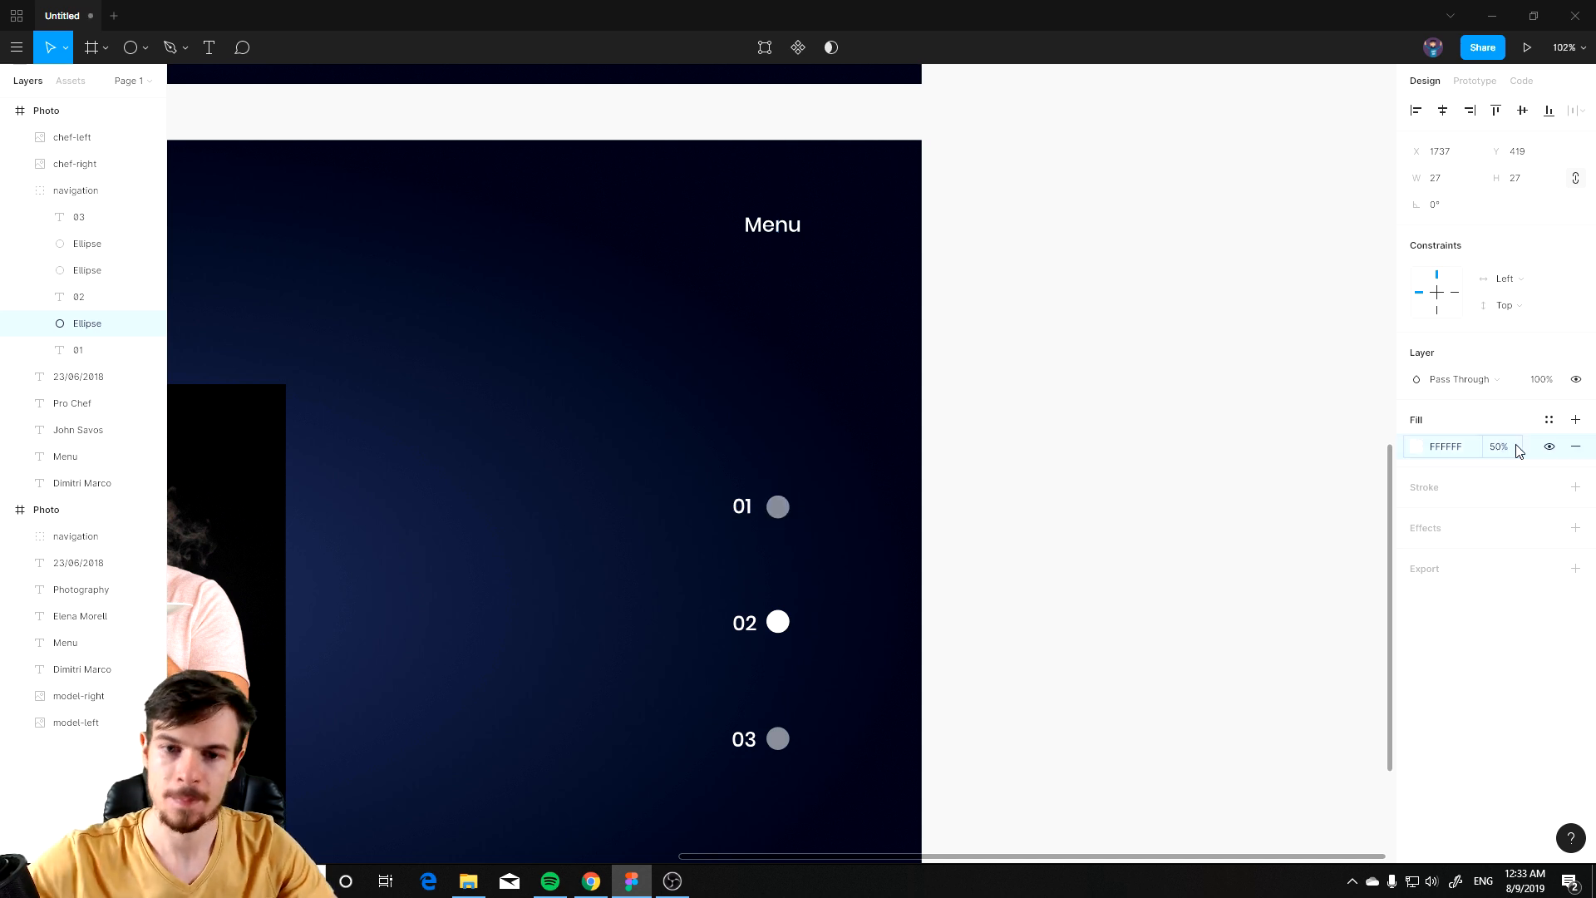
Step: Rename the duplicate frame Chef
left_click(1239, 593)
scroll(488, 564, "down", 5)
left_click_drag(407, 572, 859, 533)
scroll(781, 545, "up", 2)
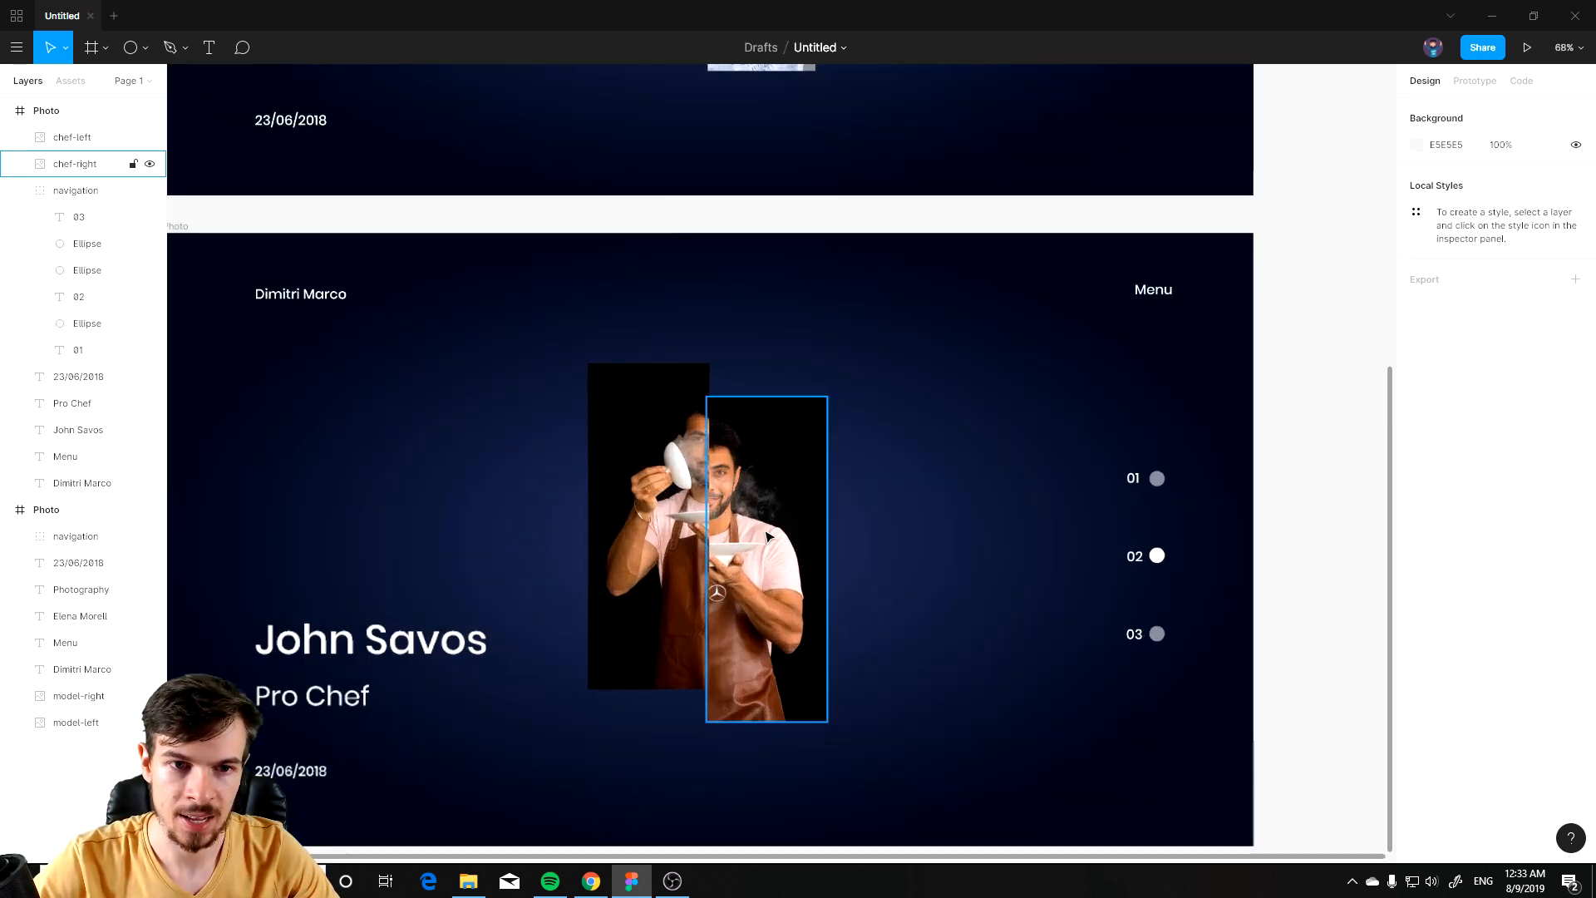
scroll(743, 508, "down", 1)
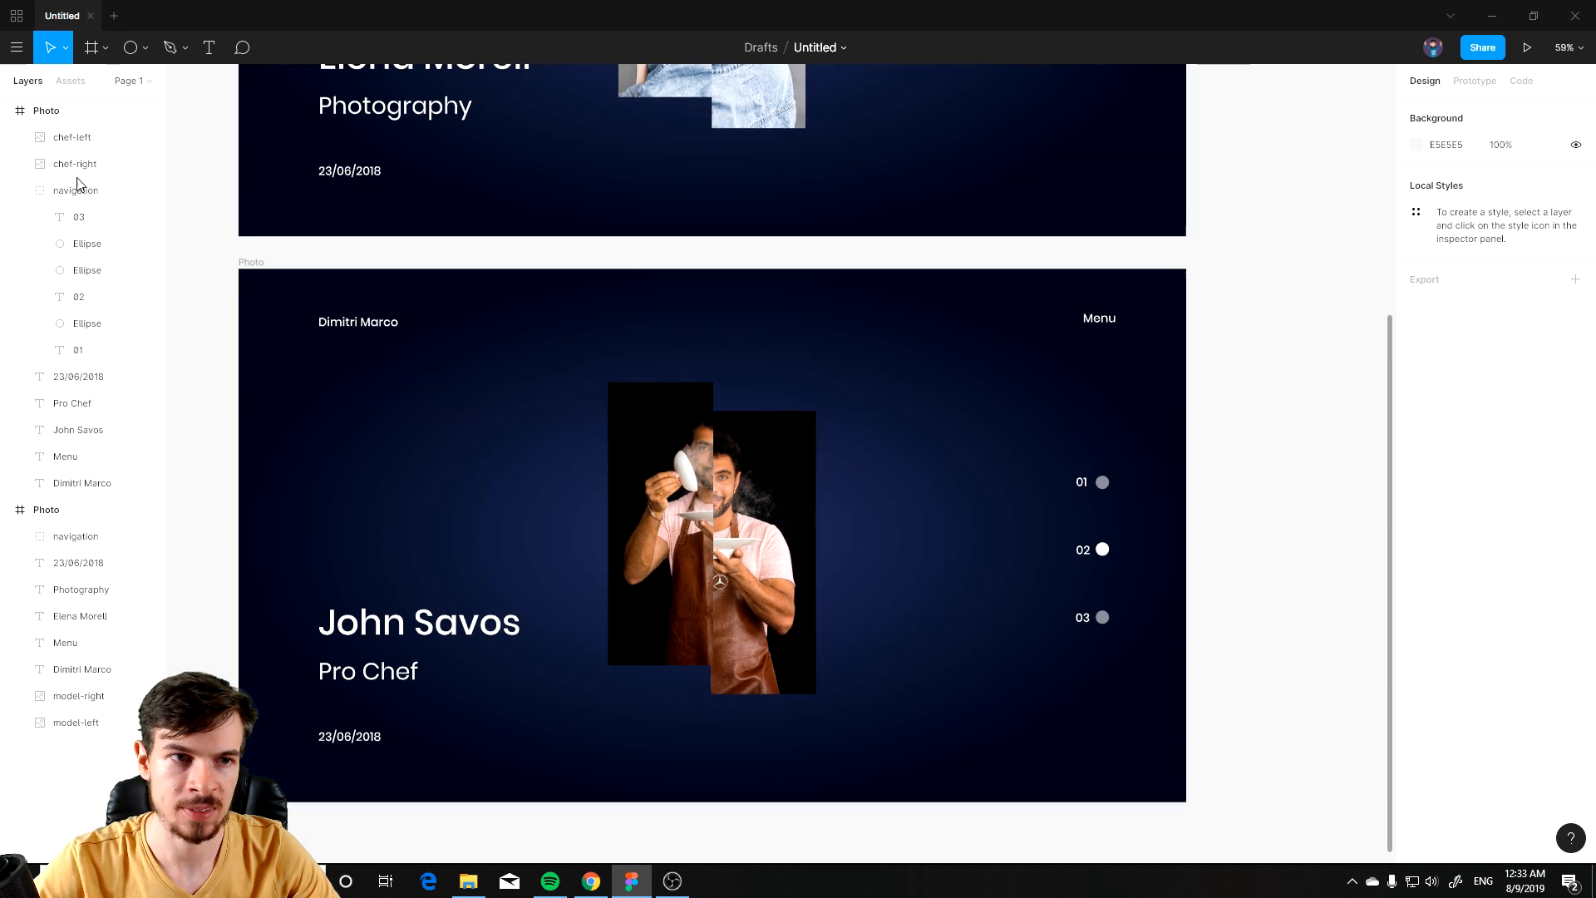
left_click(59, 111)
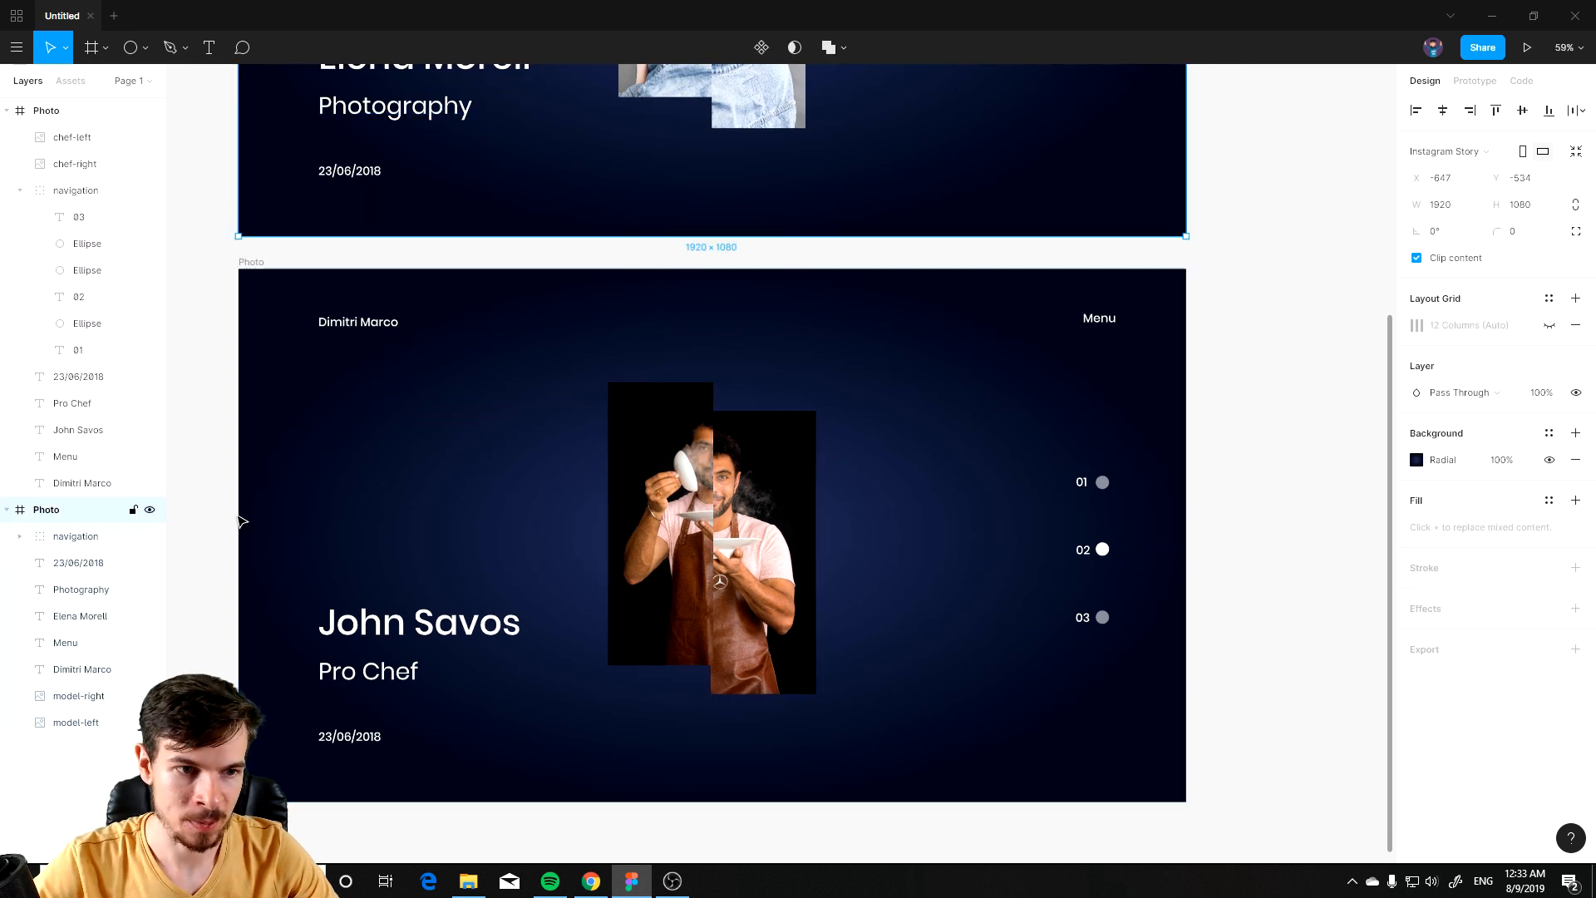
double_click(48, 112)
type("Chef")
key("Return")
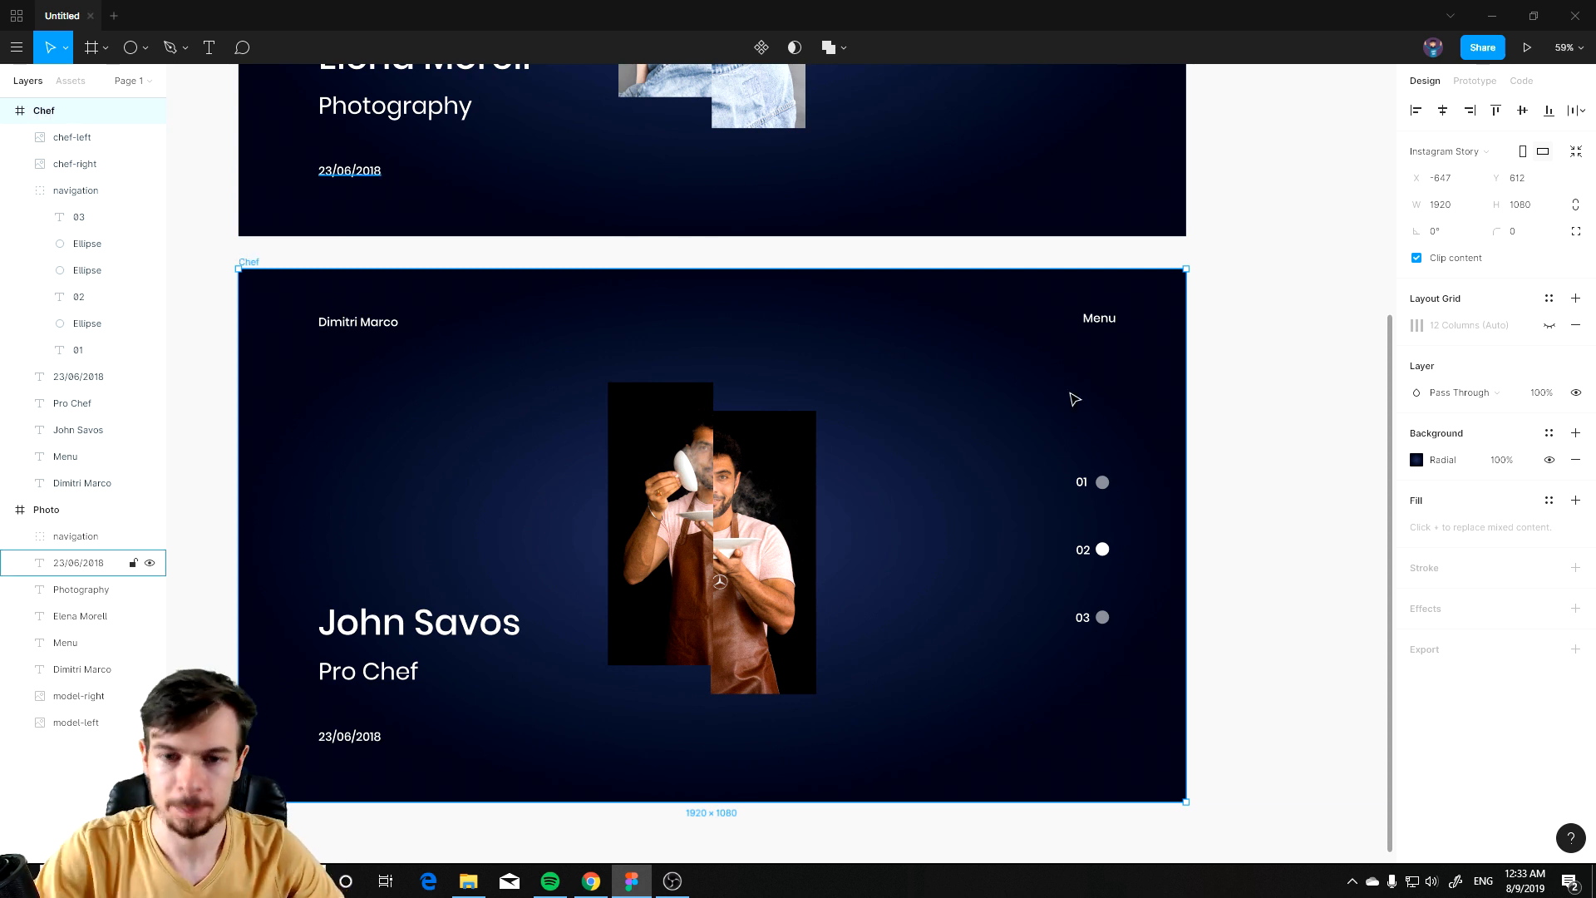
scroll(581, 541, "up", 5)
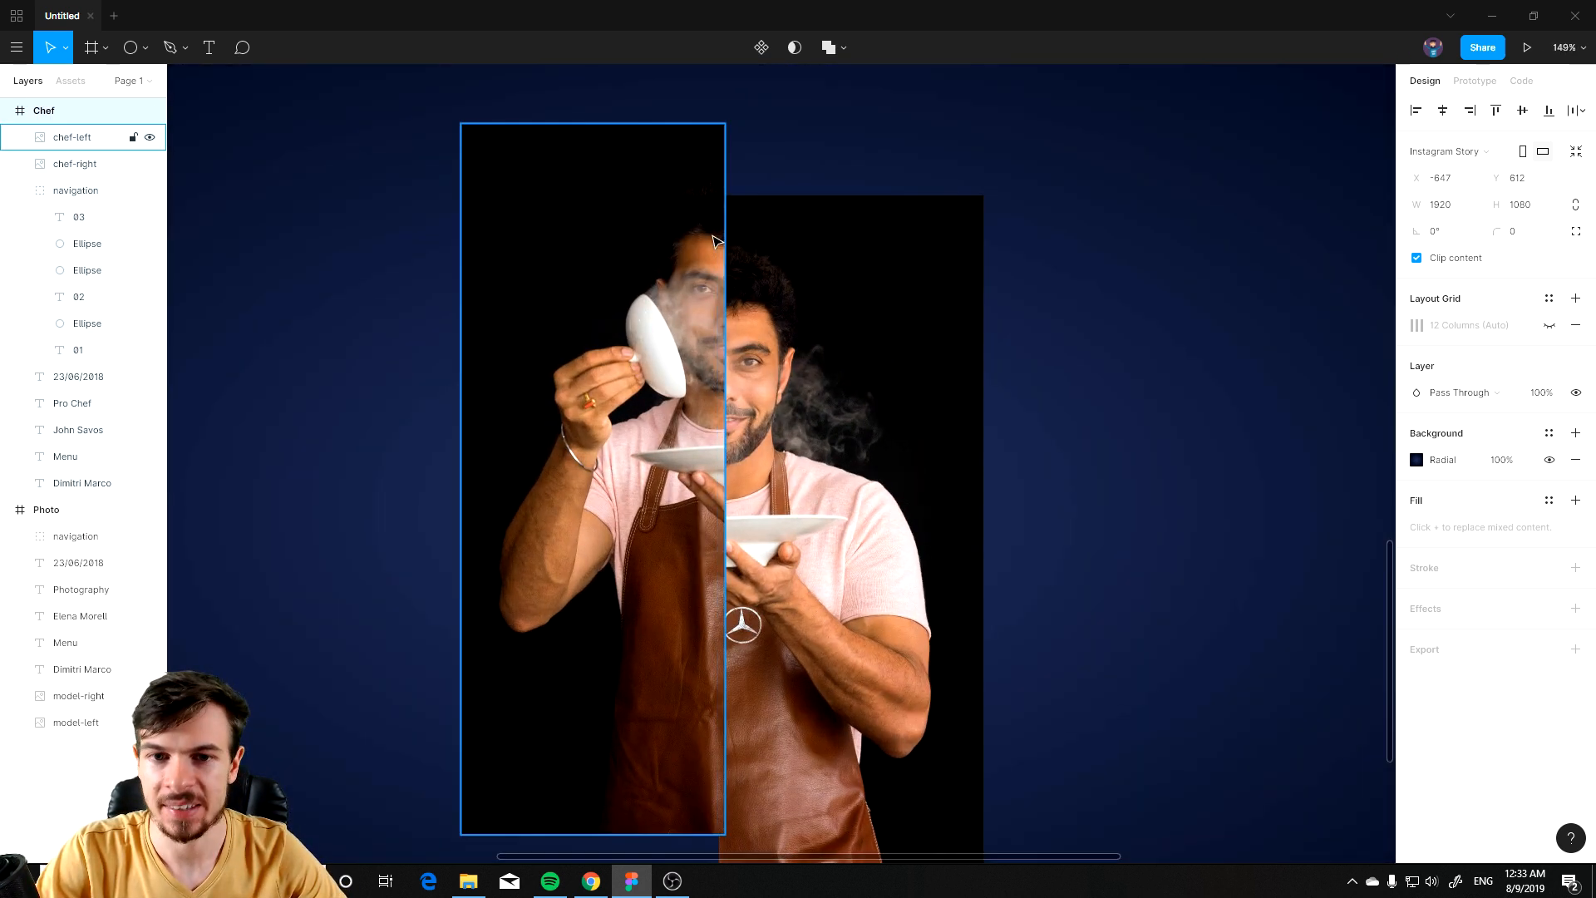
scroll(713, 241, "down", 6)
left_click(1093, 755)
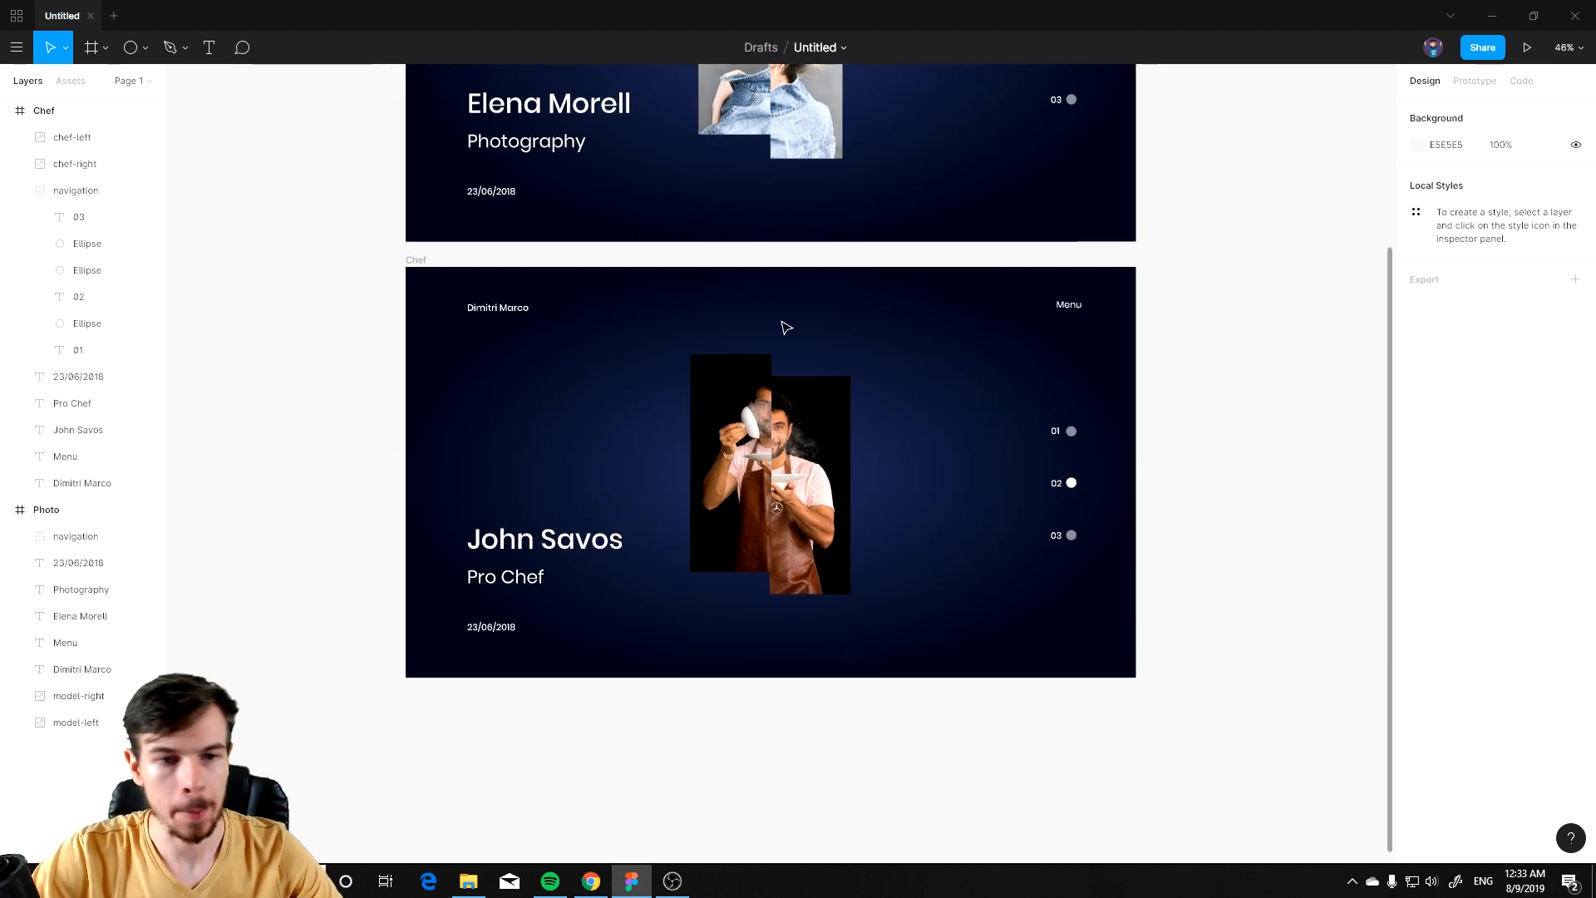
Step: Open the Chef frame's radial background fill and compare both slides against the reference design
left_click(468, 266)
left_click(1416, 460)
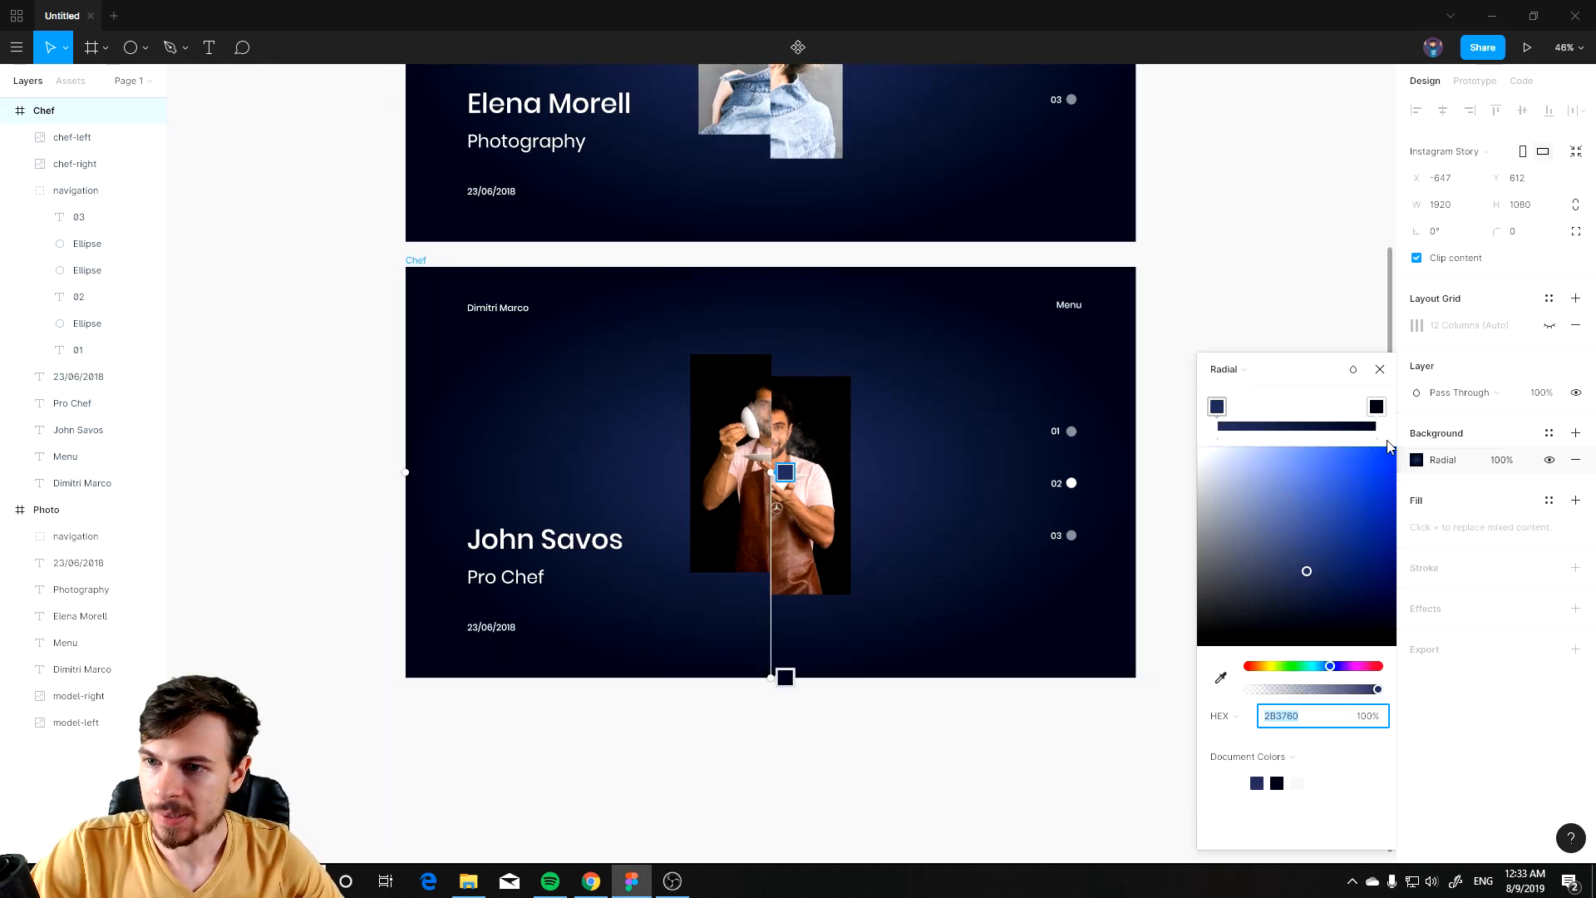
key("alt+Tab")
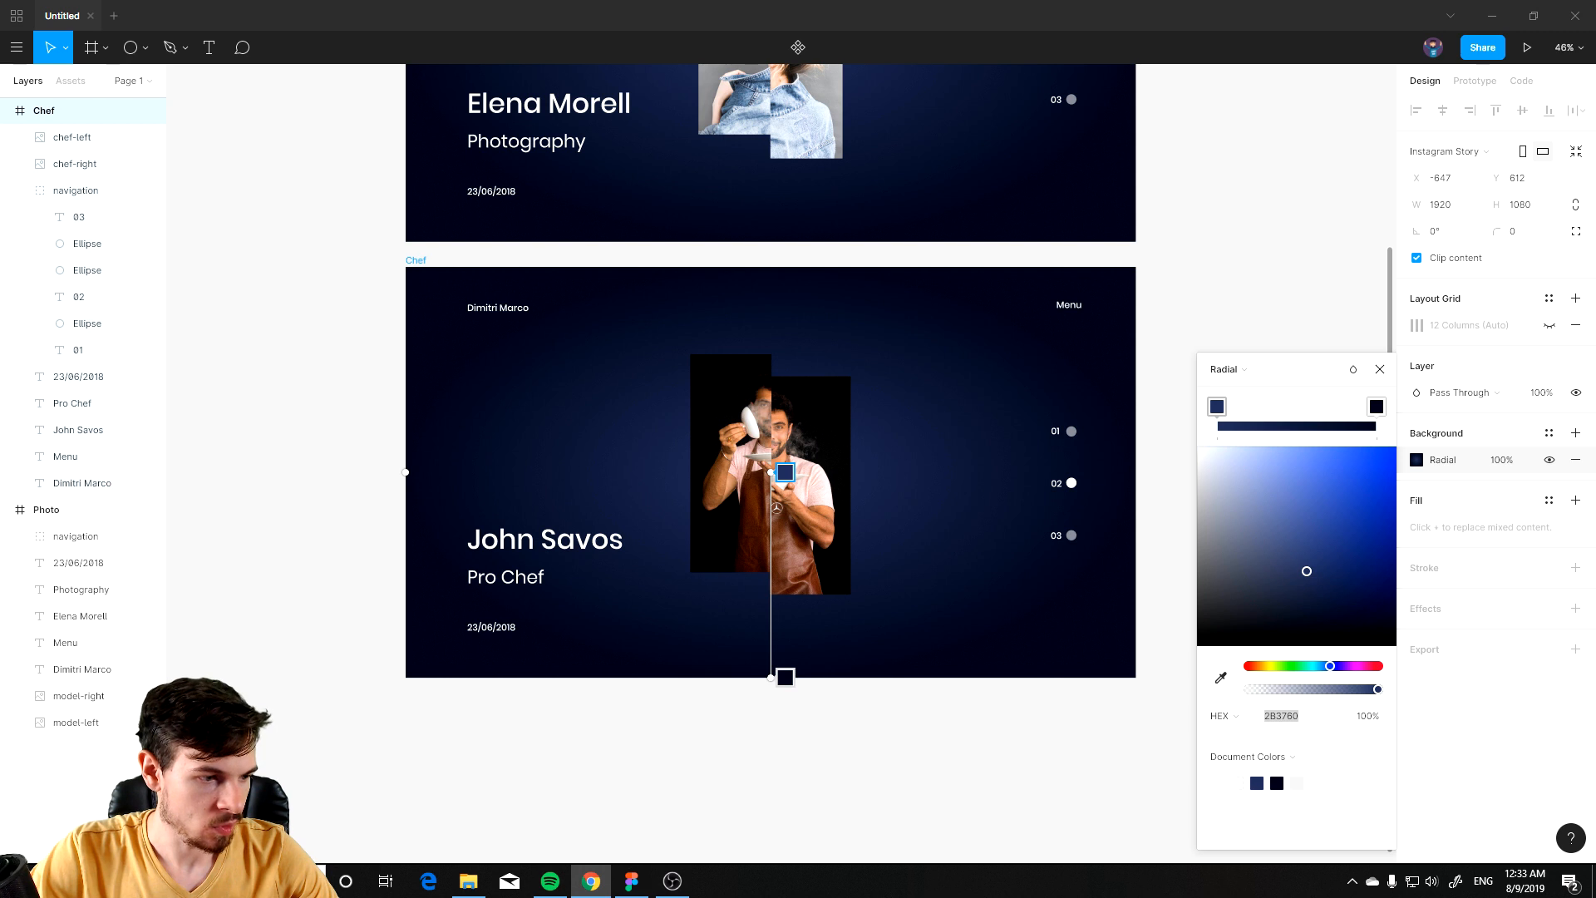
scroll(968, 241, "up", 3)
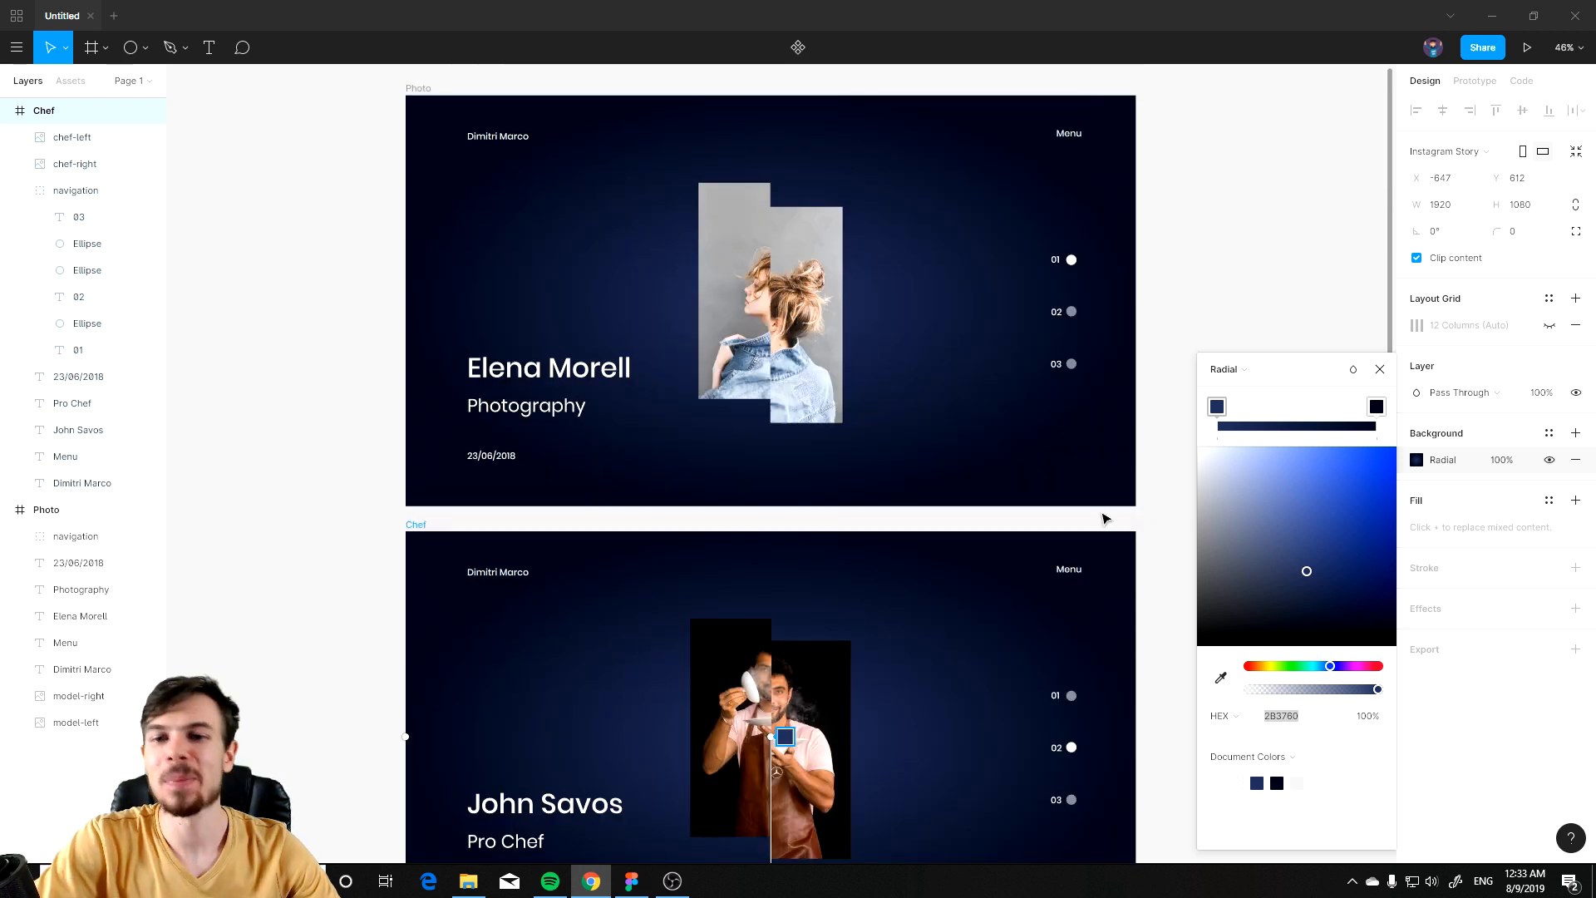
scroll(750, 671, "up", 3)
key("alt+Tab")
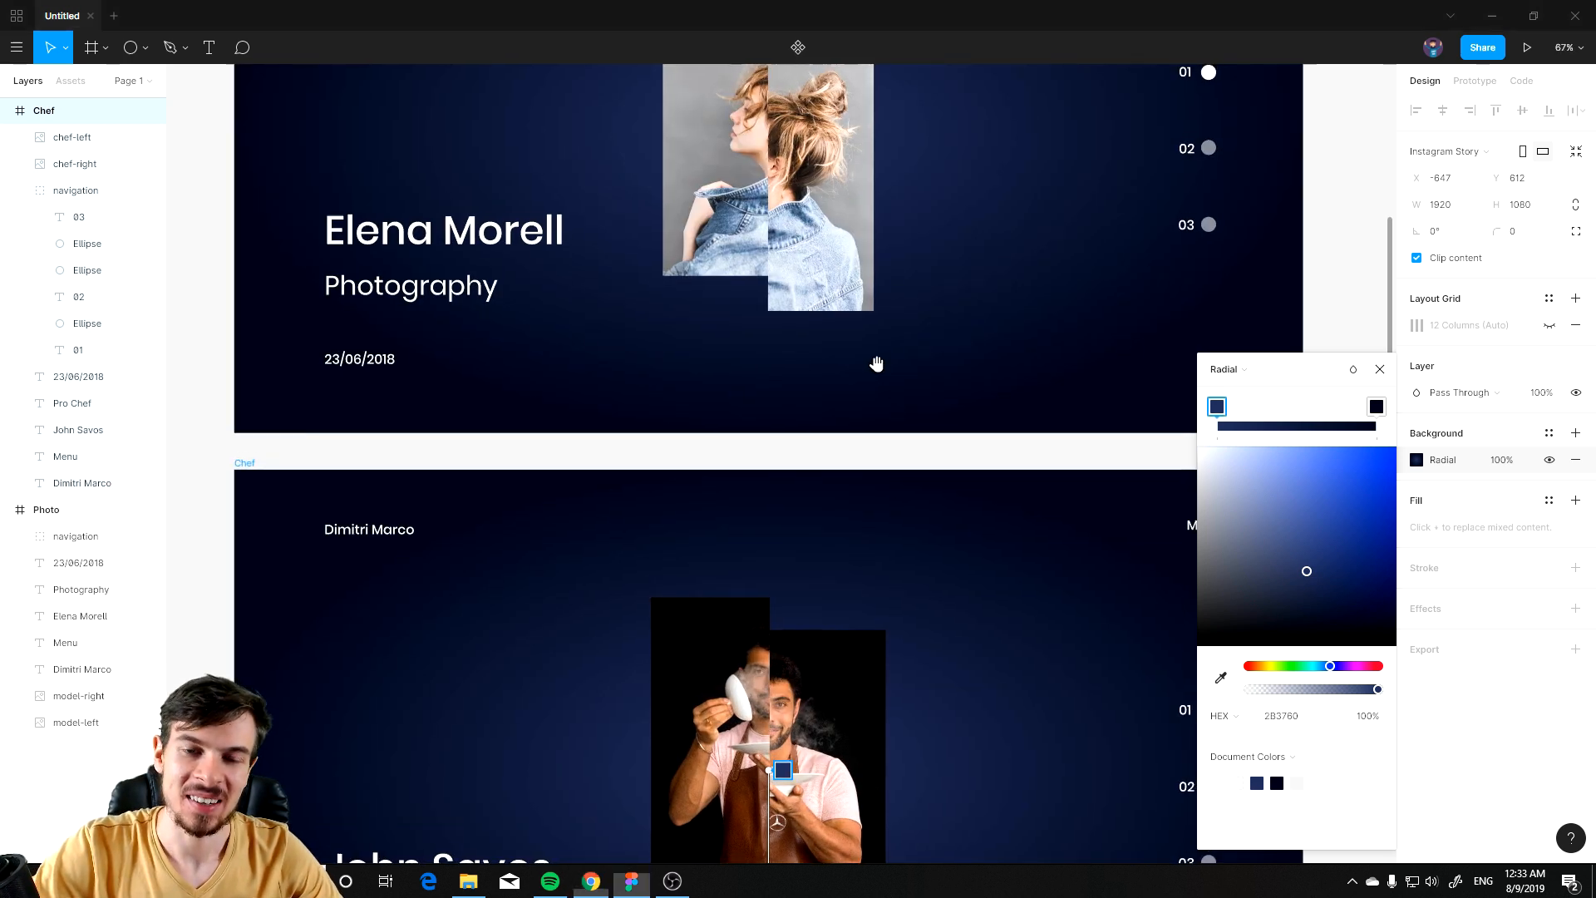
scroll(876, 359, "up", 3)
scroll(687, 482, "up", 1)
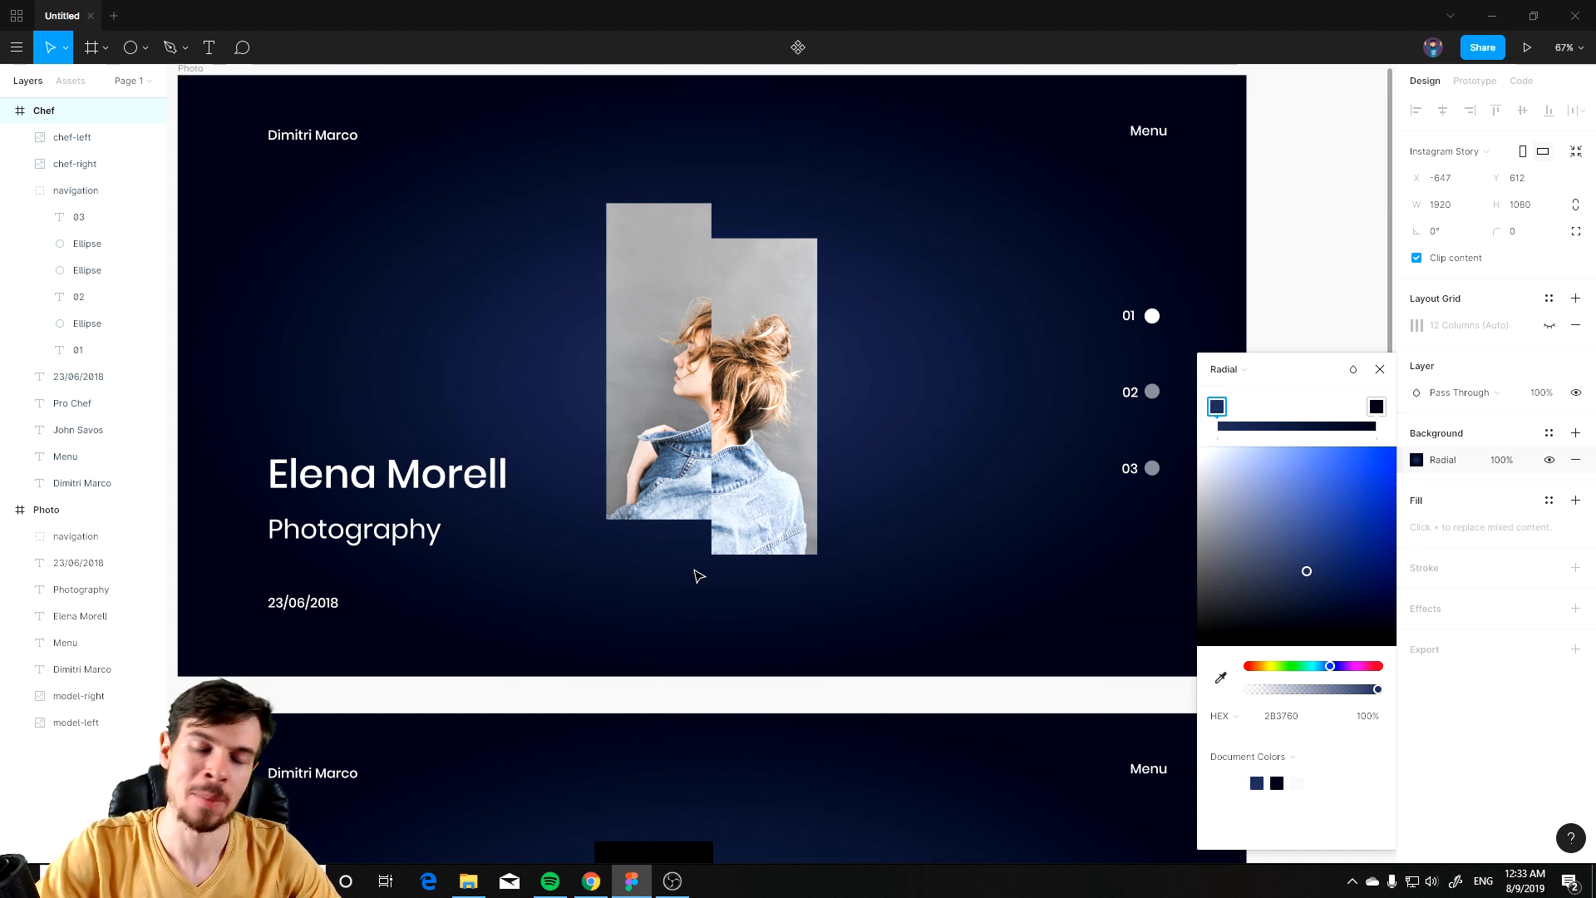
scroll(698, 573, "up", 1)
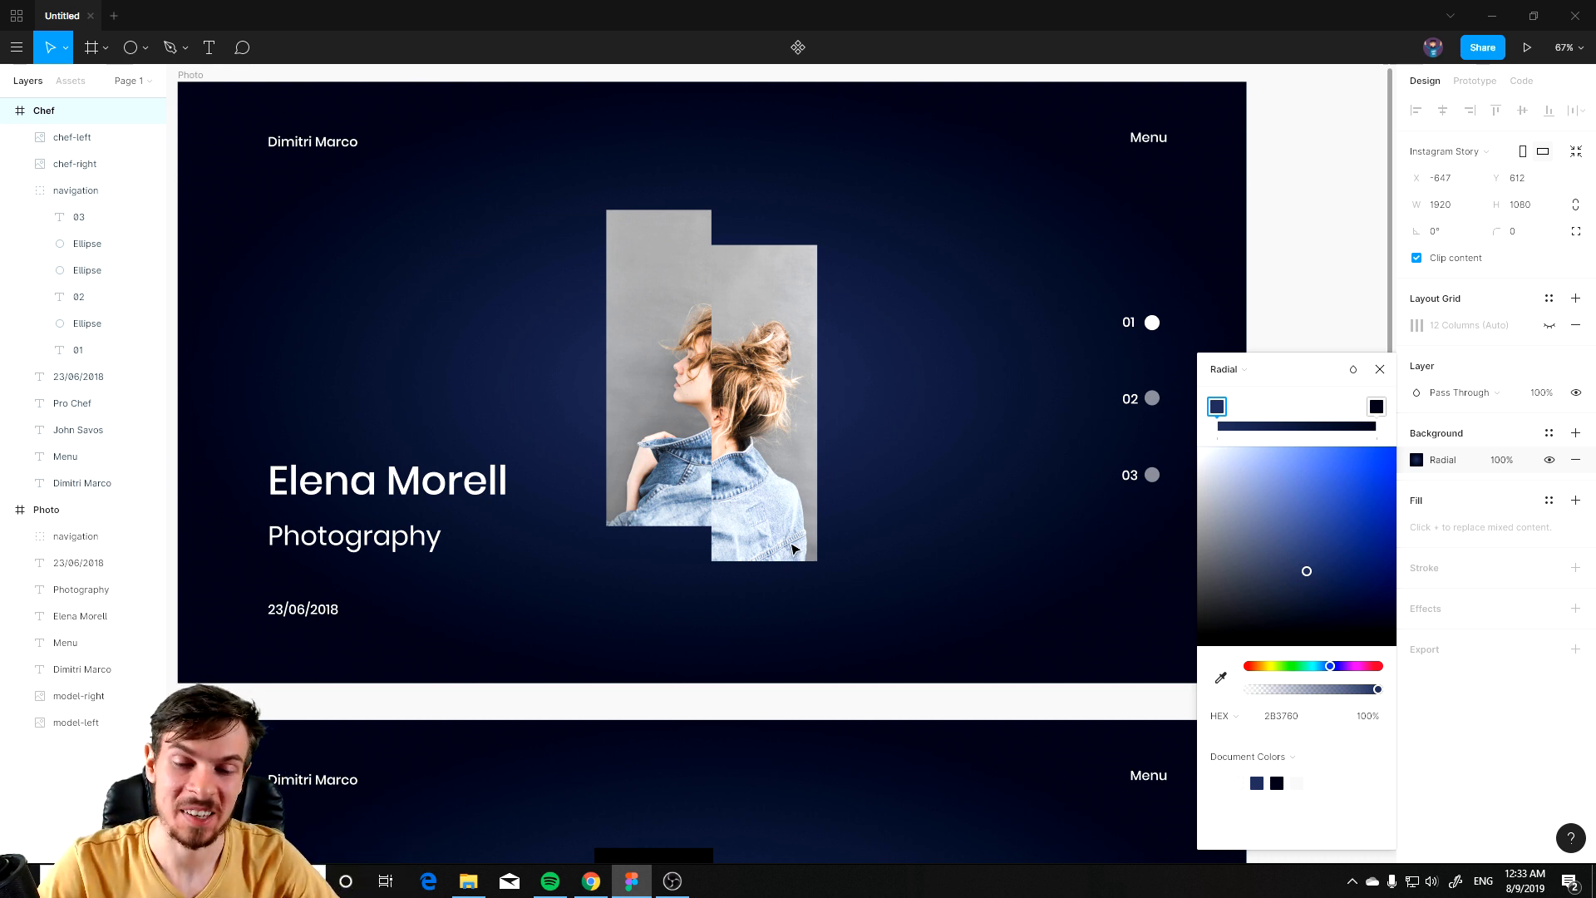
scroll(794, 549, "up", 3, "ctrl")
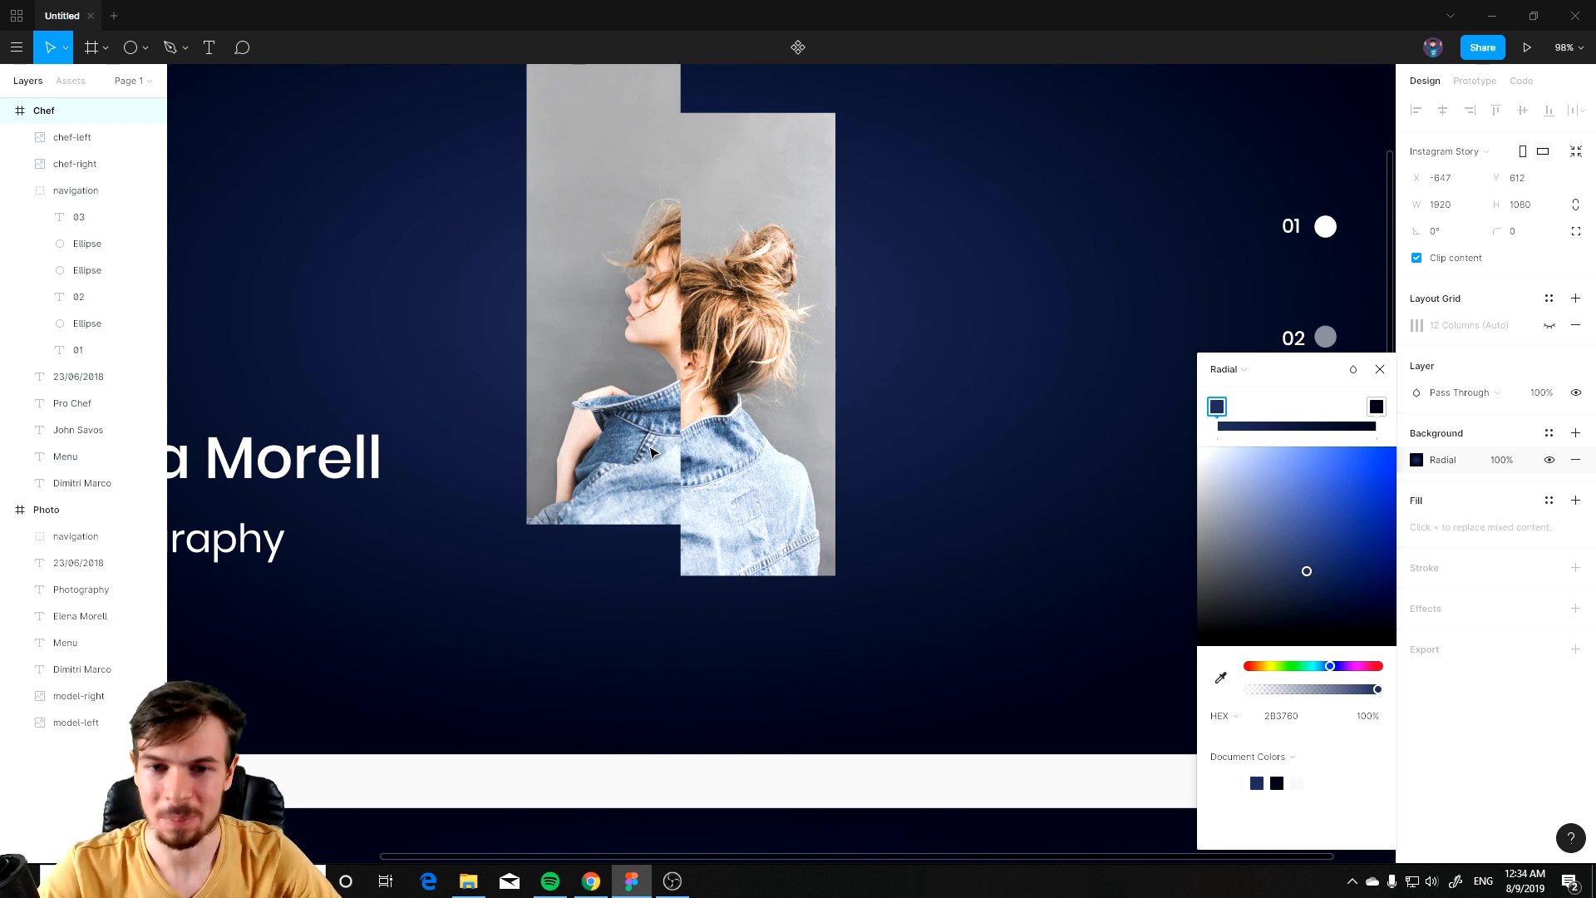
scroll(665, 462, "down", 3, "ctrl")
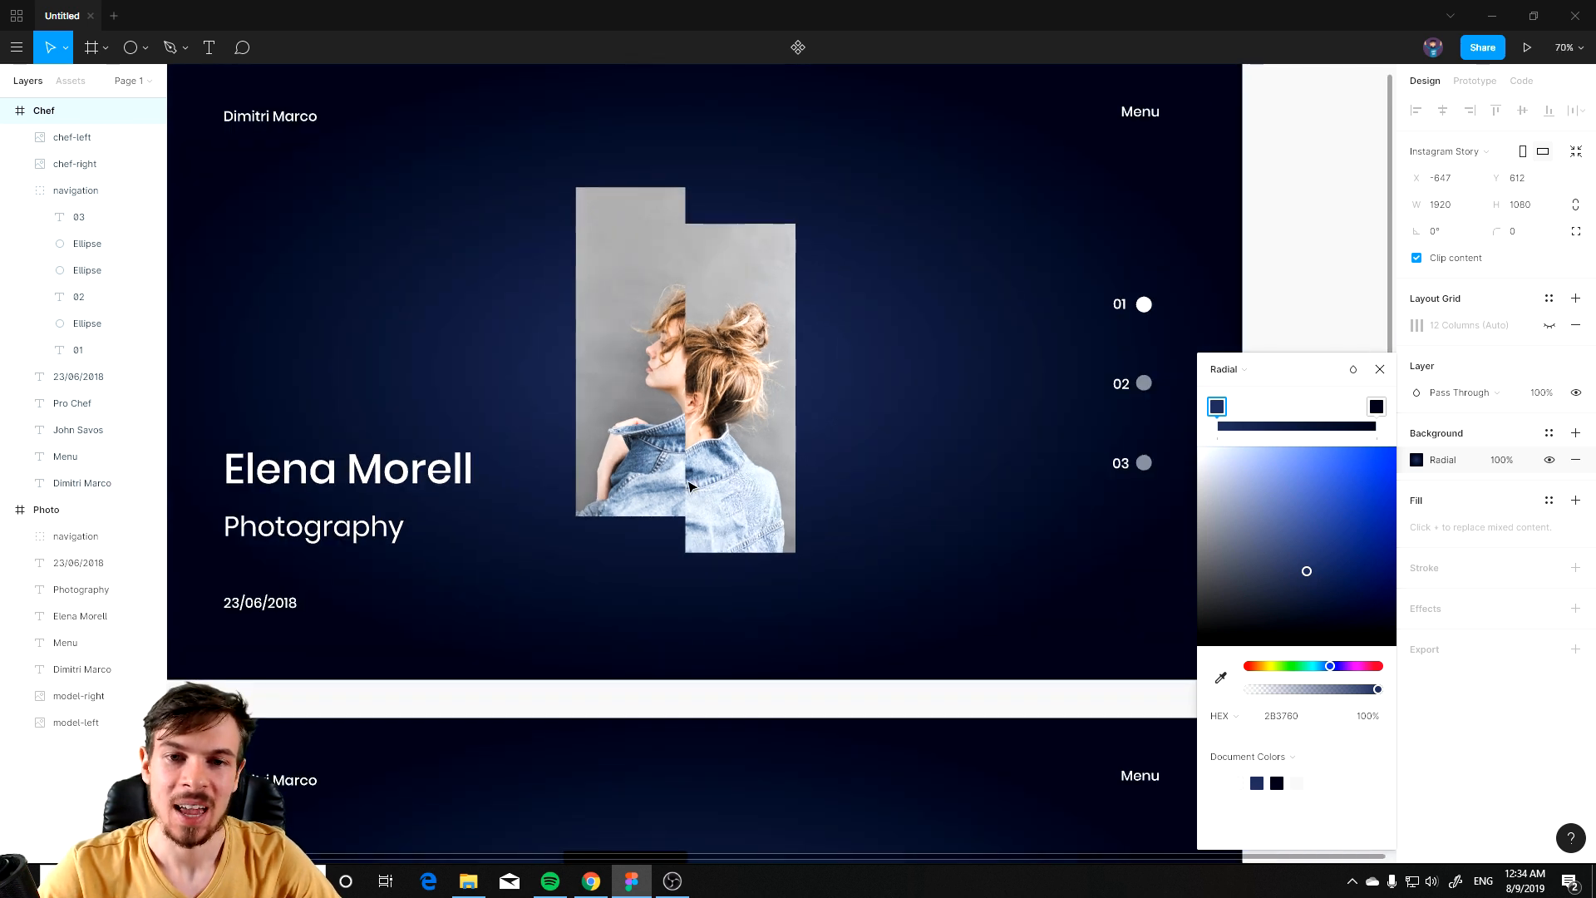
scroll(632, 474, "up", 2, "ctrl")
scroll(619, 476, "up", 2, "ctrl")
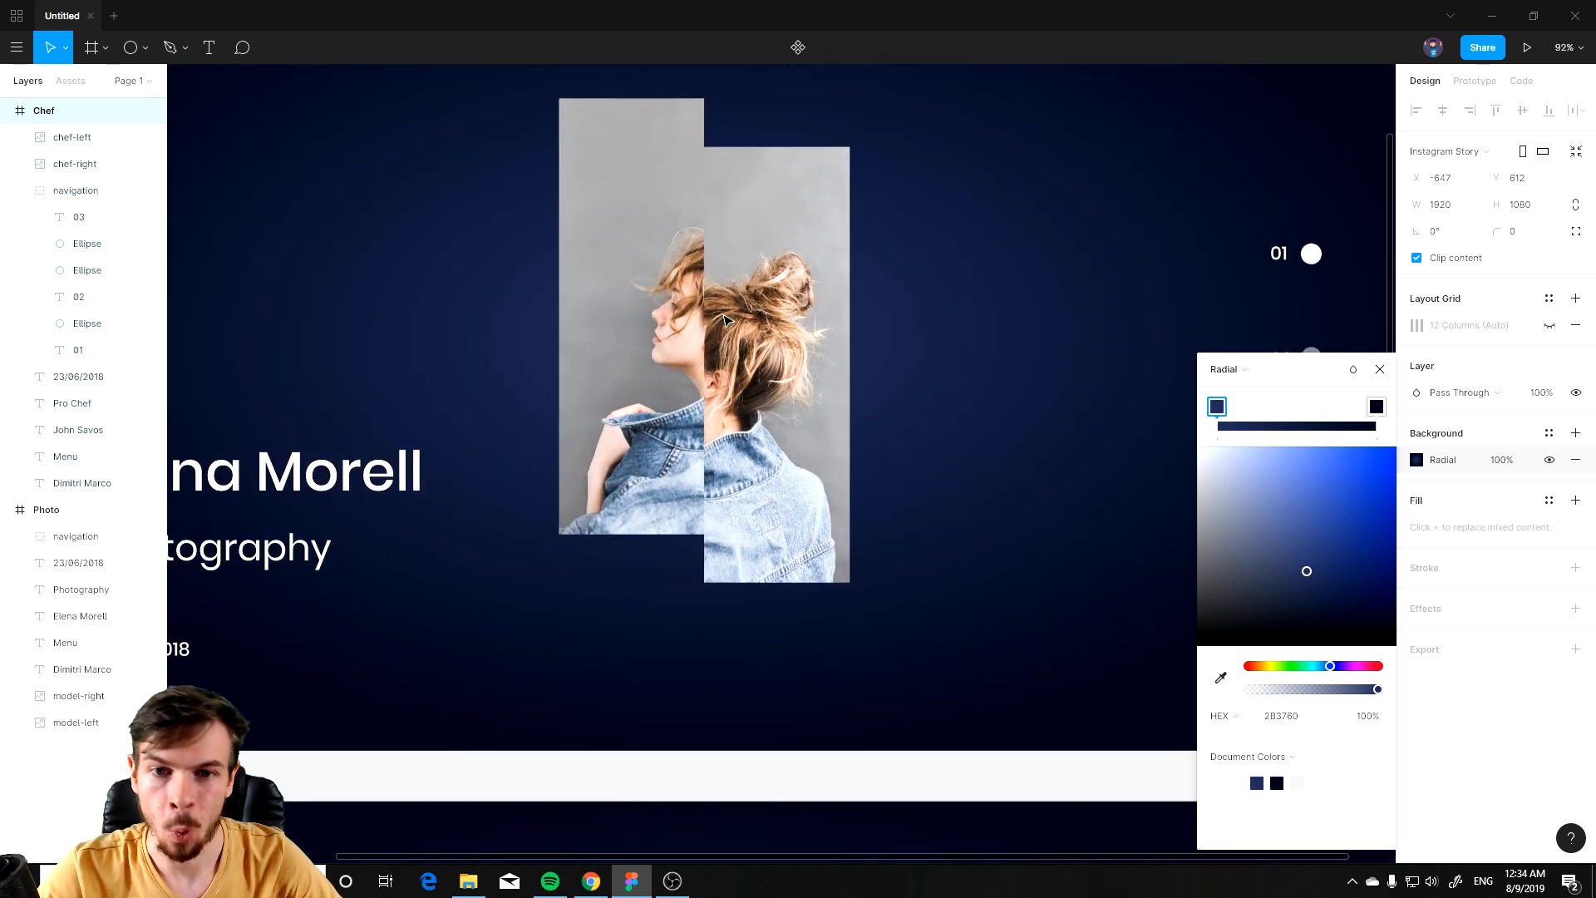
scroll(748, 507, "down", 3, "ctrl")
scroll(773, 532, "up", 3, "ctrl")
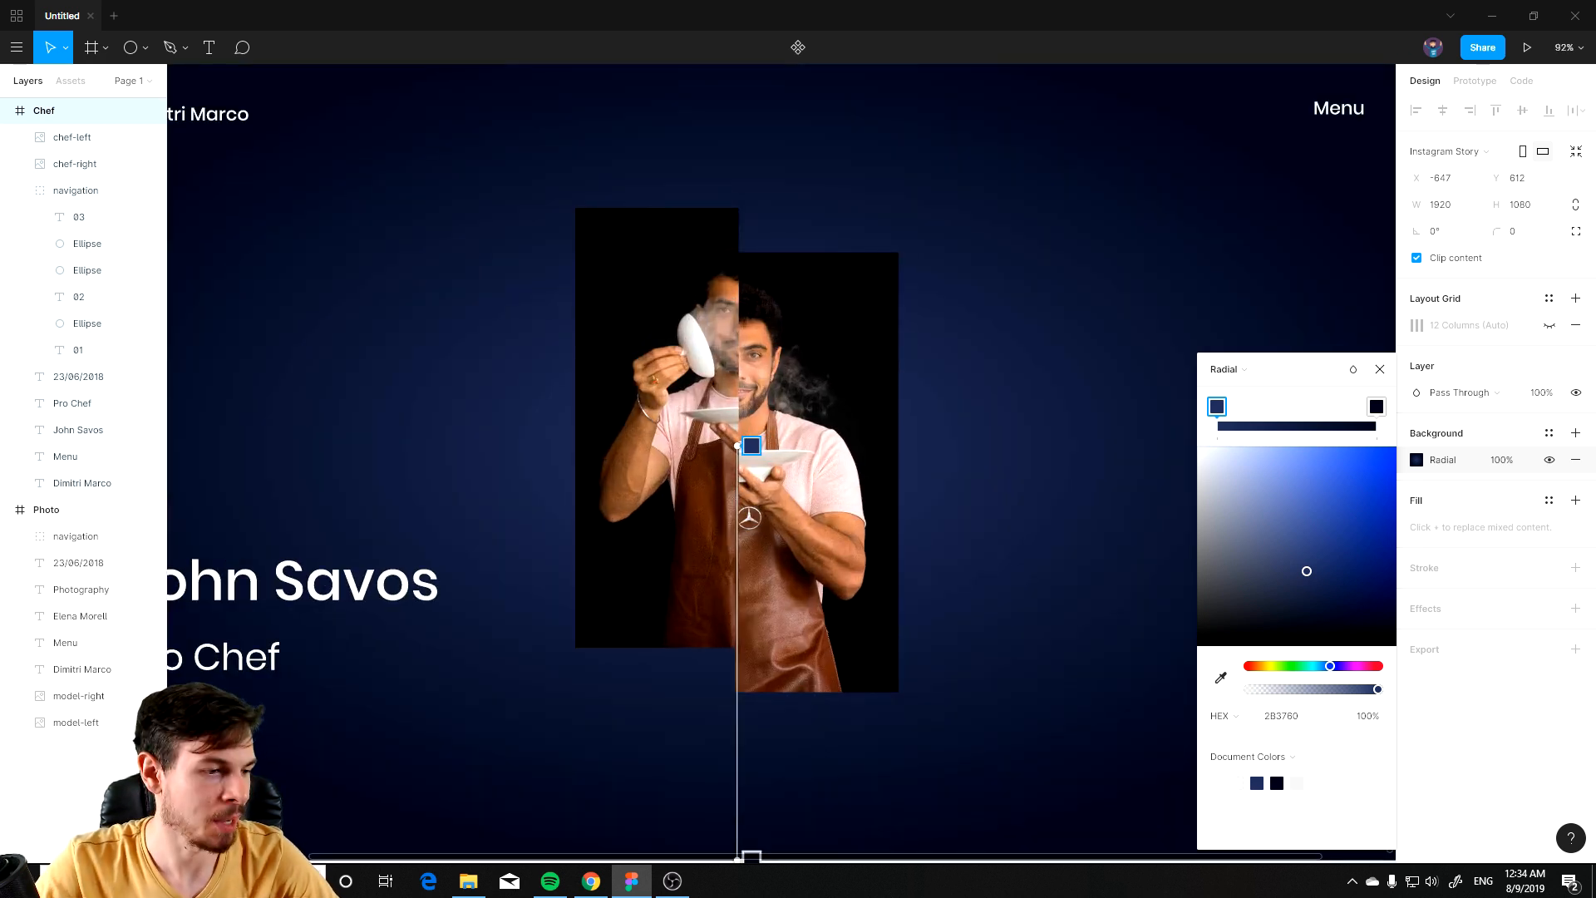
Step: Set the Chef background gradient's first stop colour to 4E3022
key("alt+Tab")
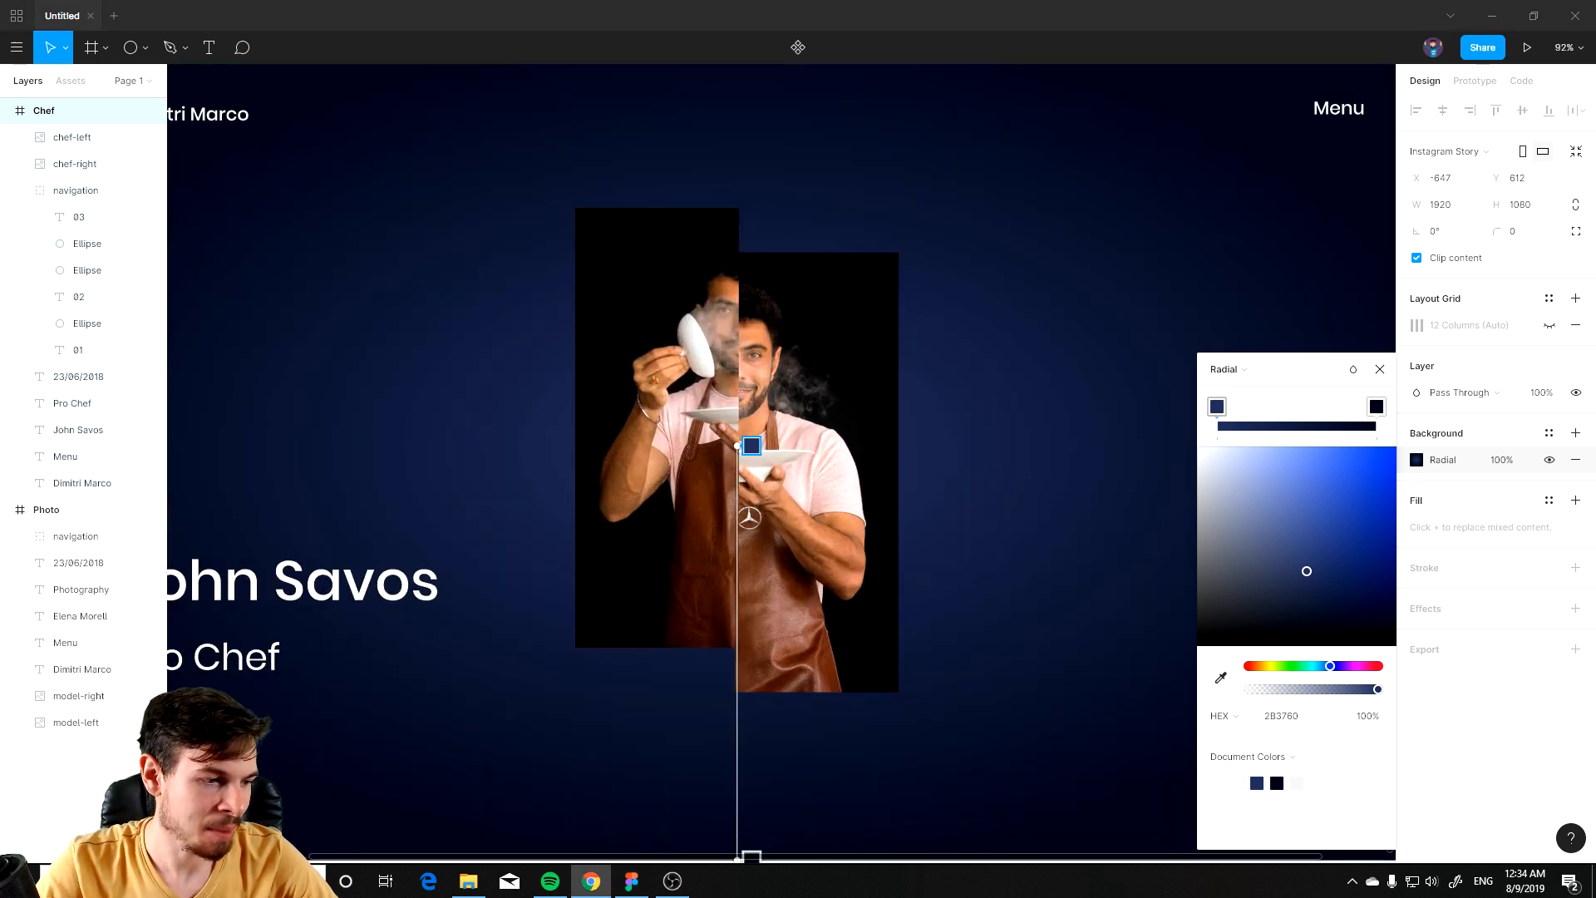
left_click(1310, 720)
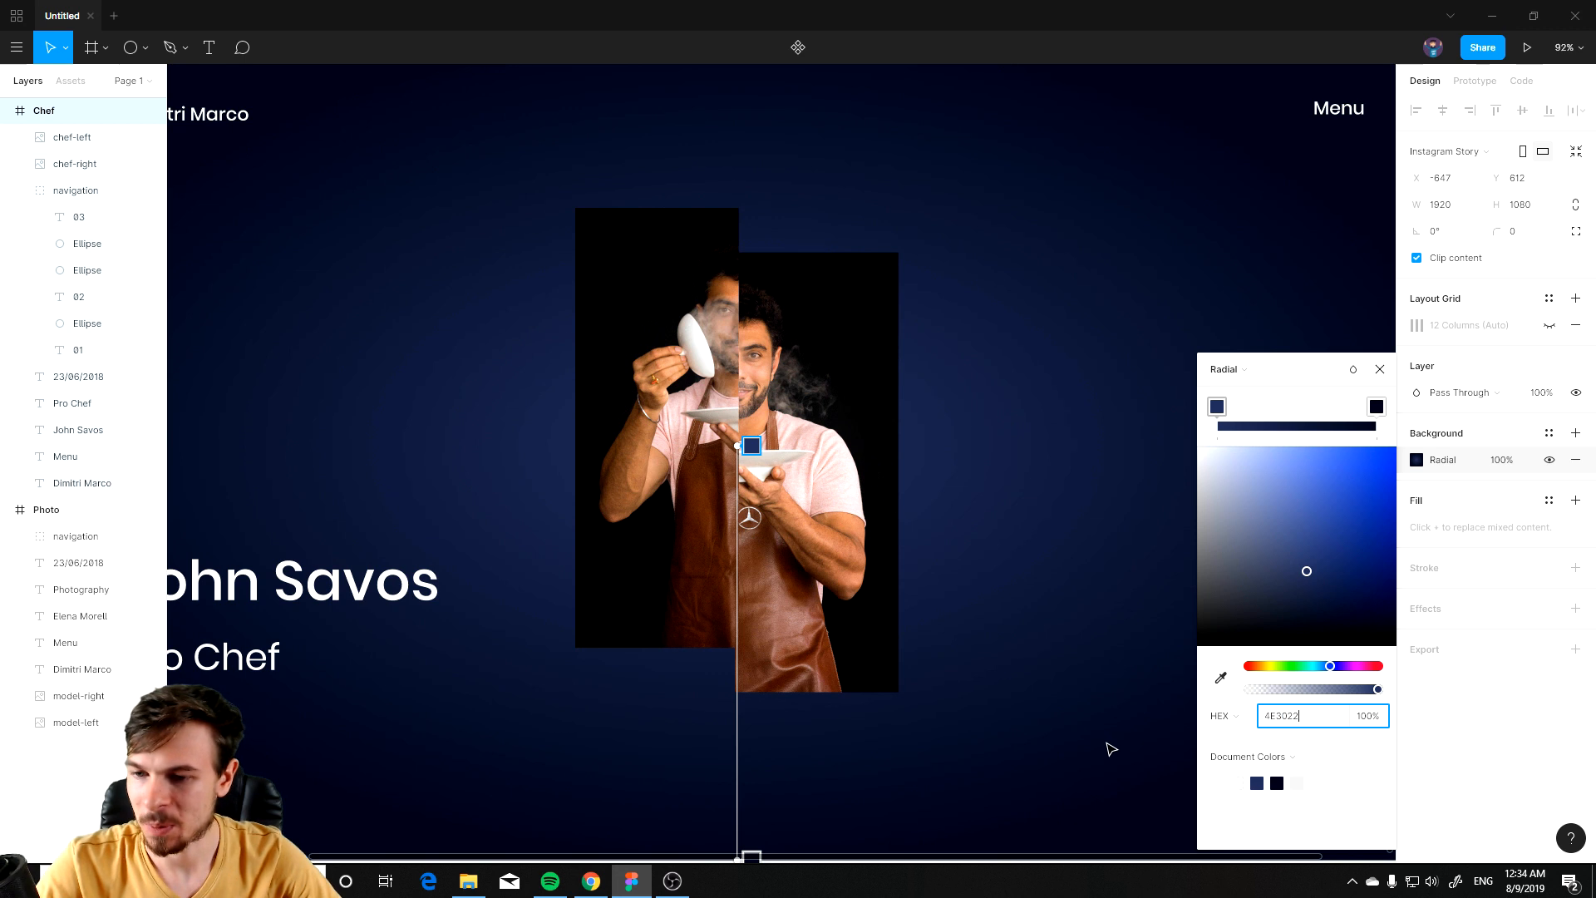
type("4E3022")
scroll(1073, 705, "up", 1, "ctrl")
key("Return")
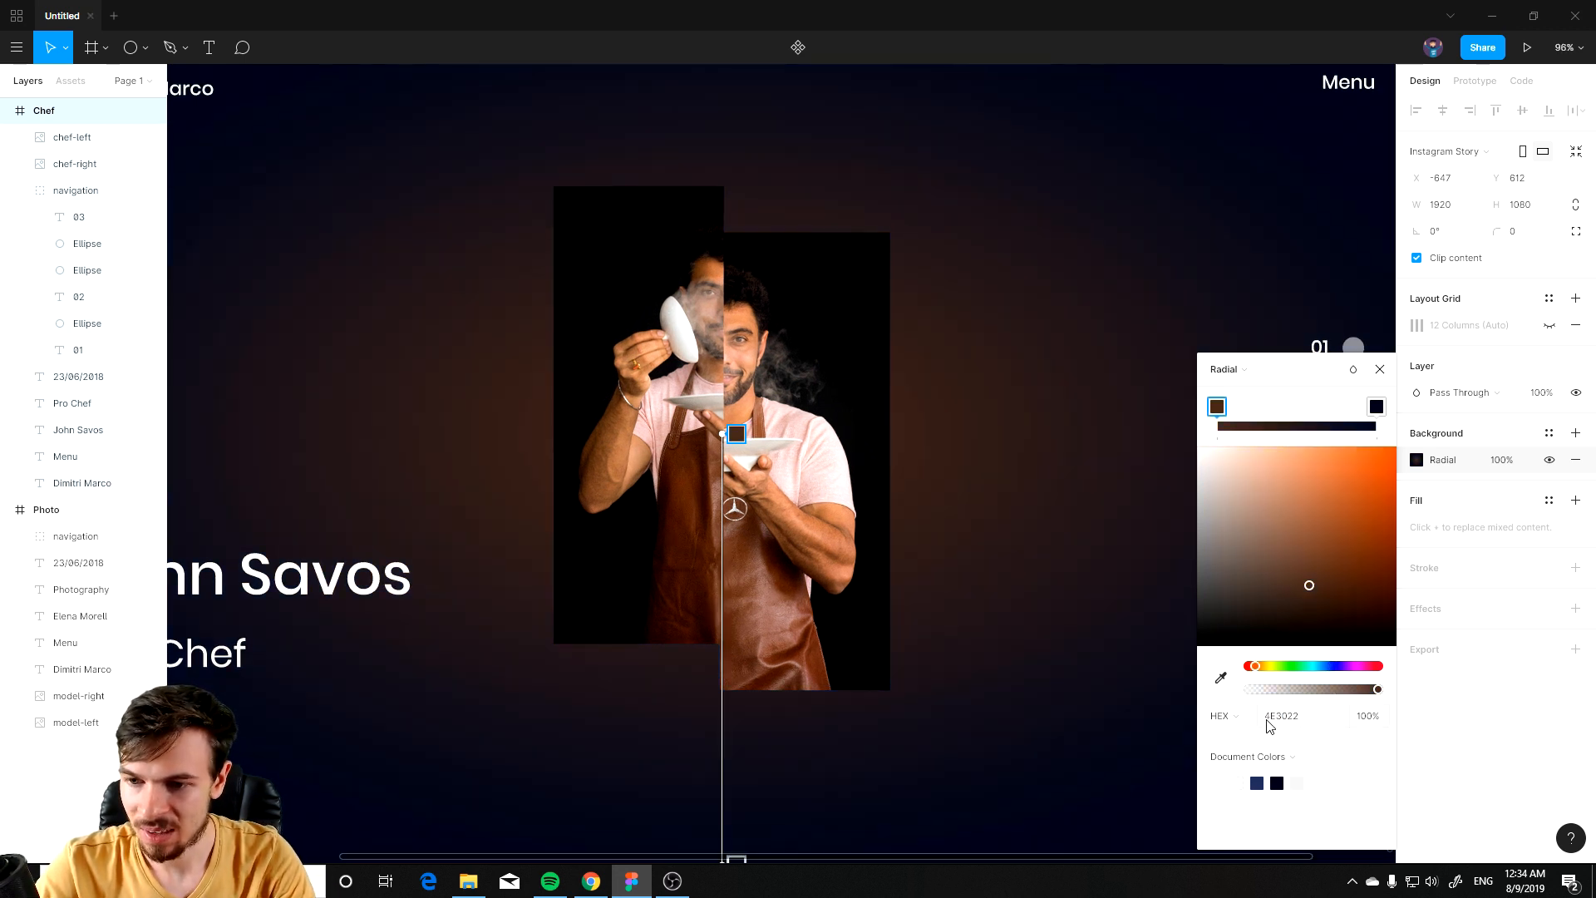
left_click(1308, 720)
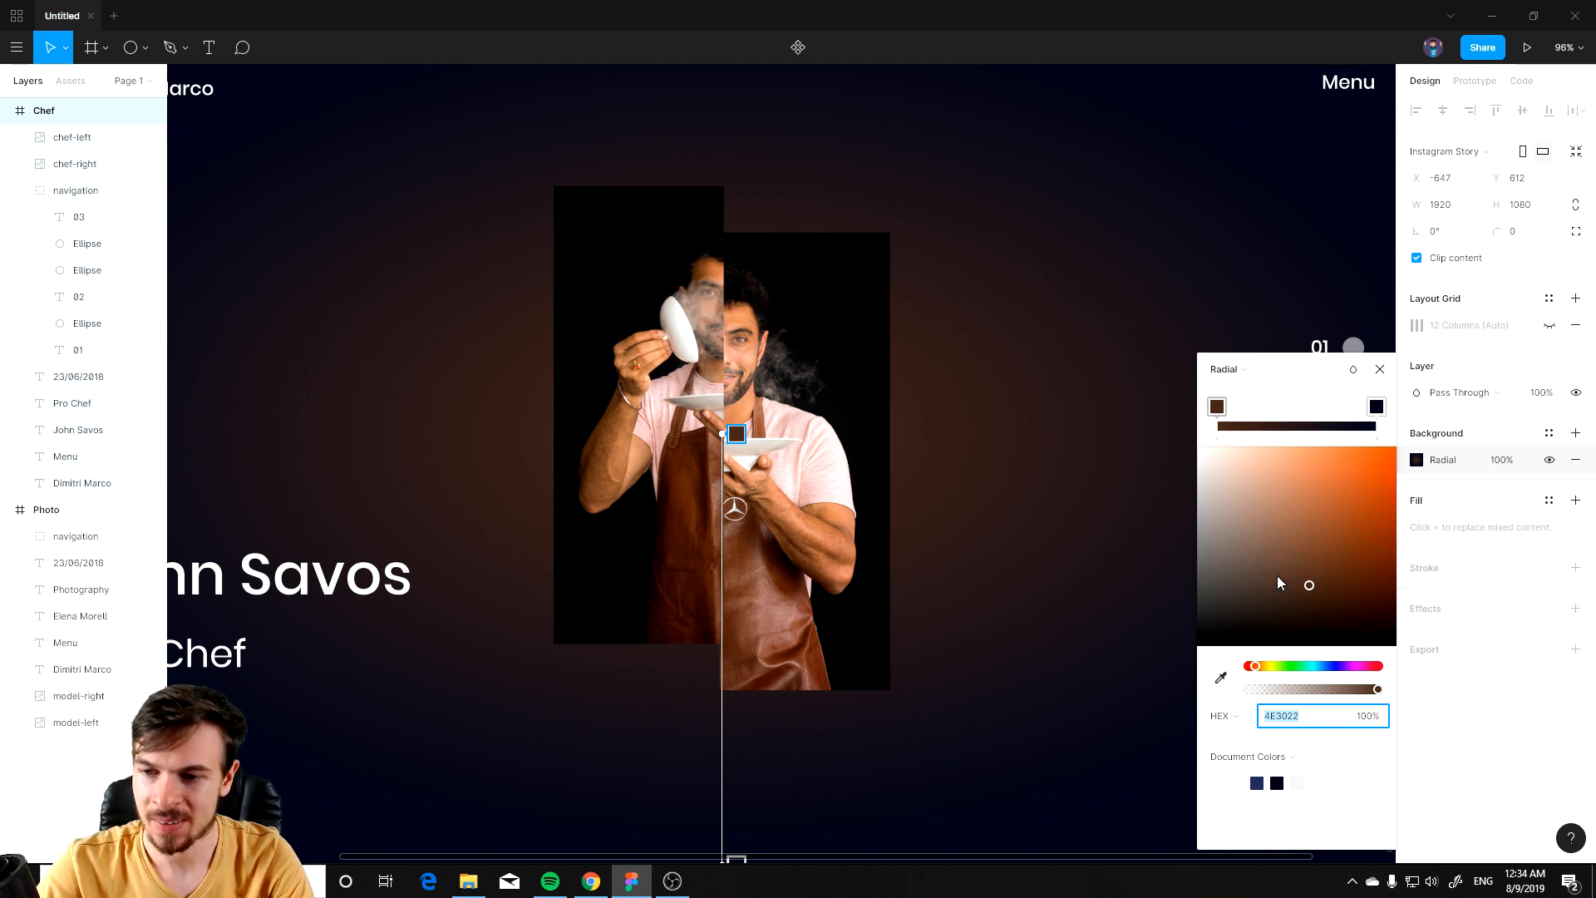
left_click_drag(1311, 592, 1327, 520)
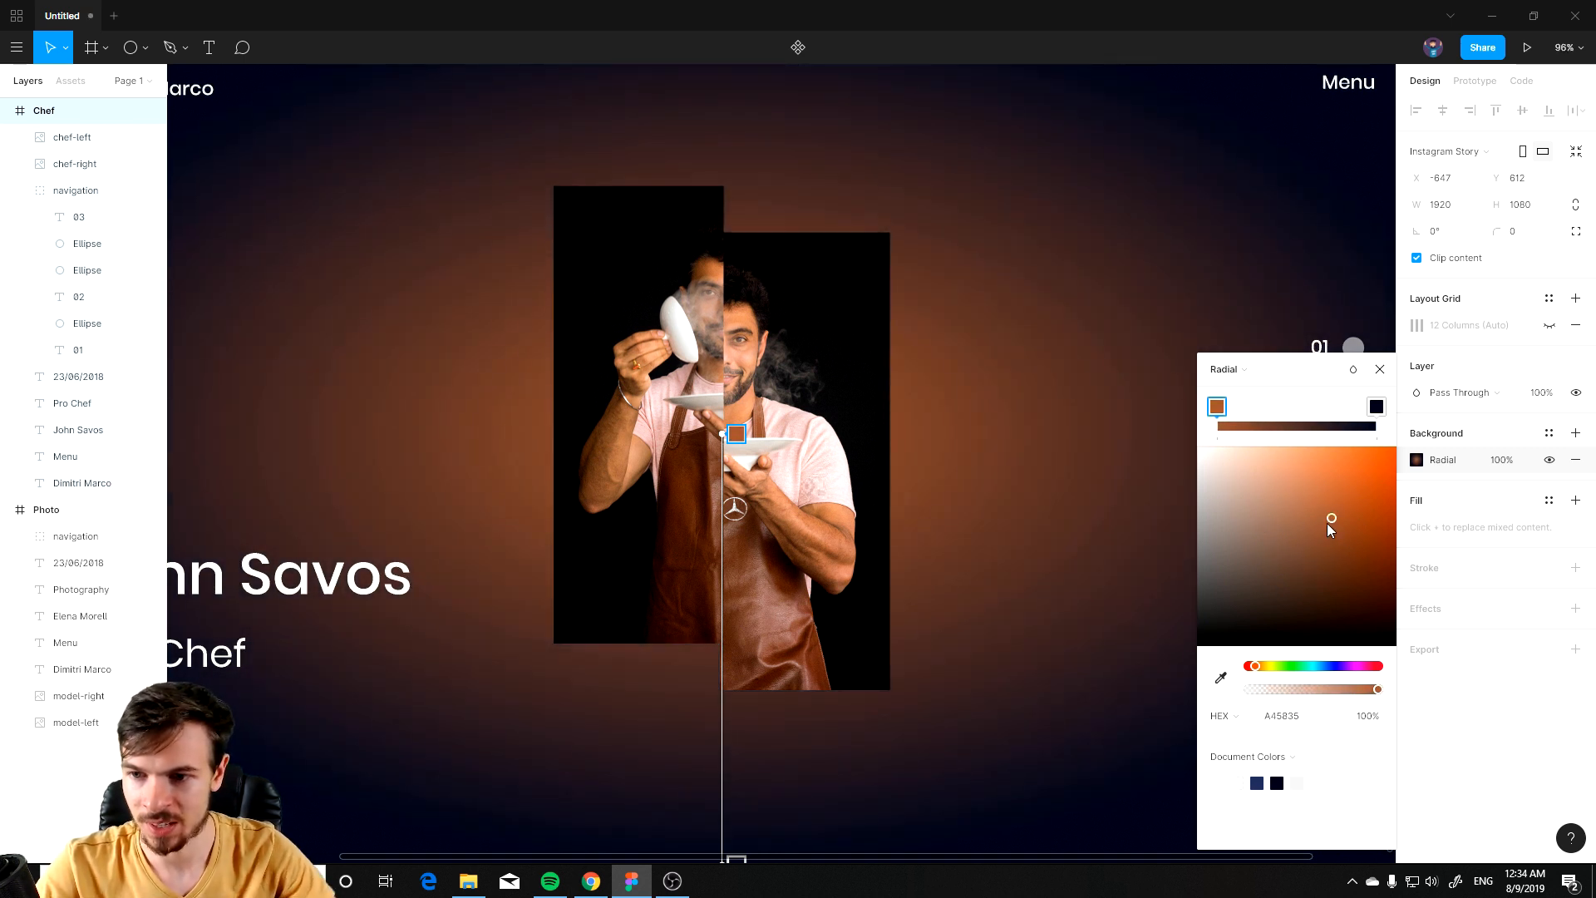
key("ctrl+z")
Step: Set the gradient's second stop colour to 161616 and close the colour editor
left_click(1376, 407)
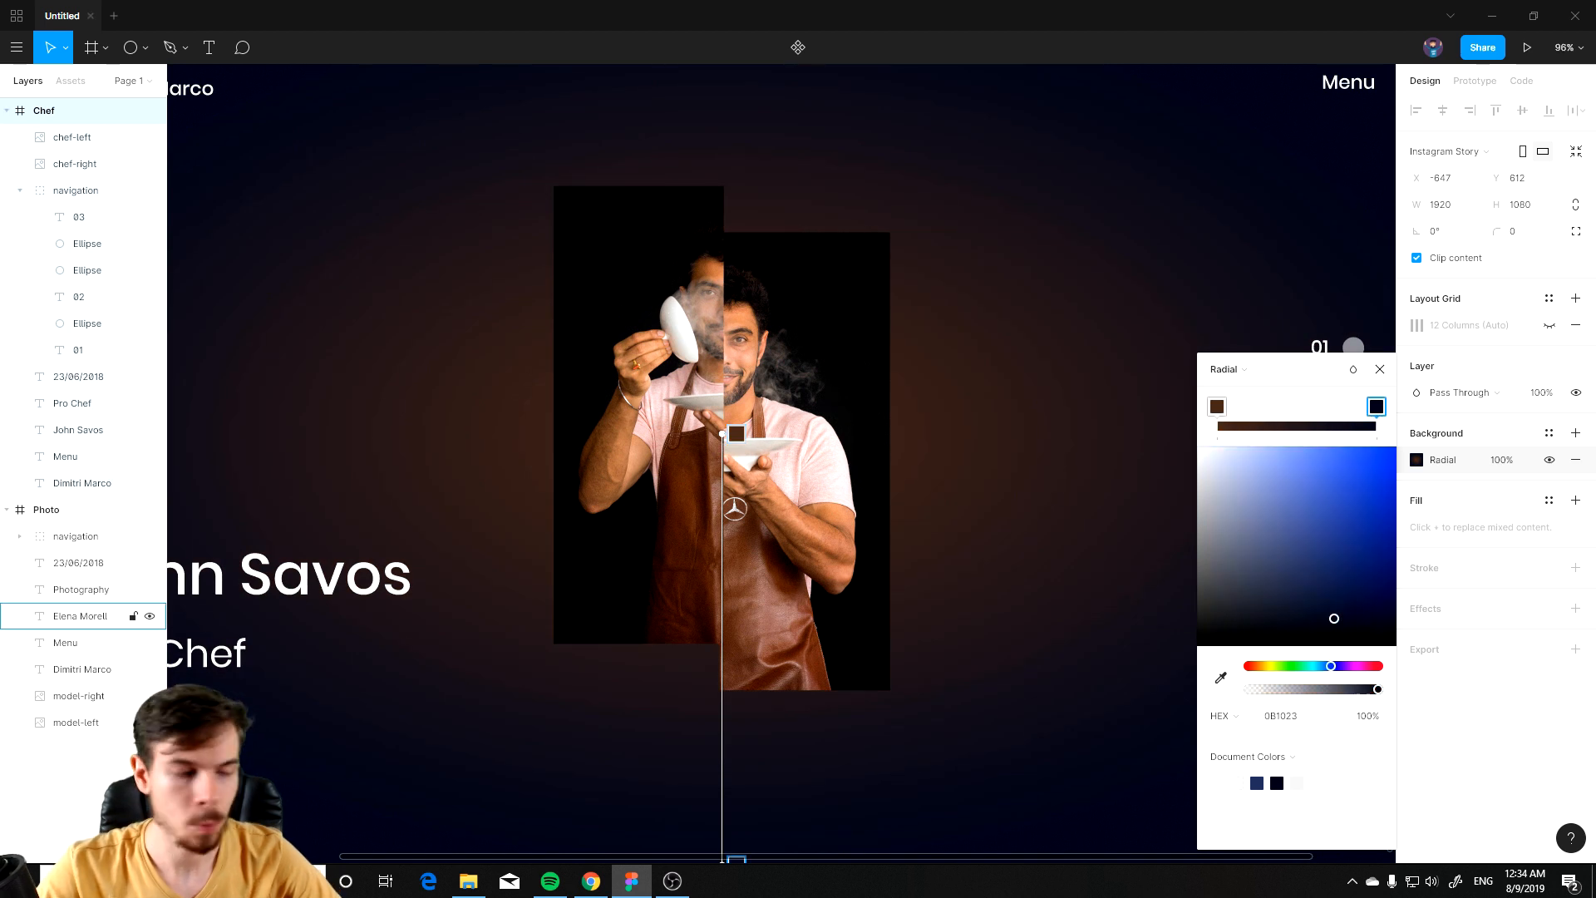
key("alt+Tab")
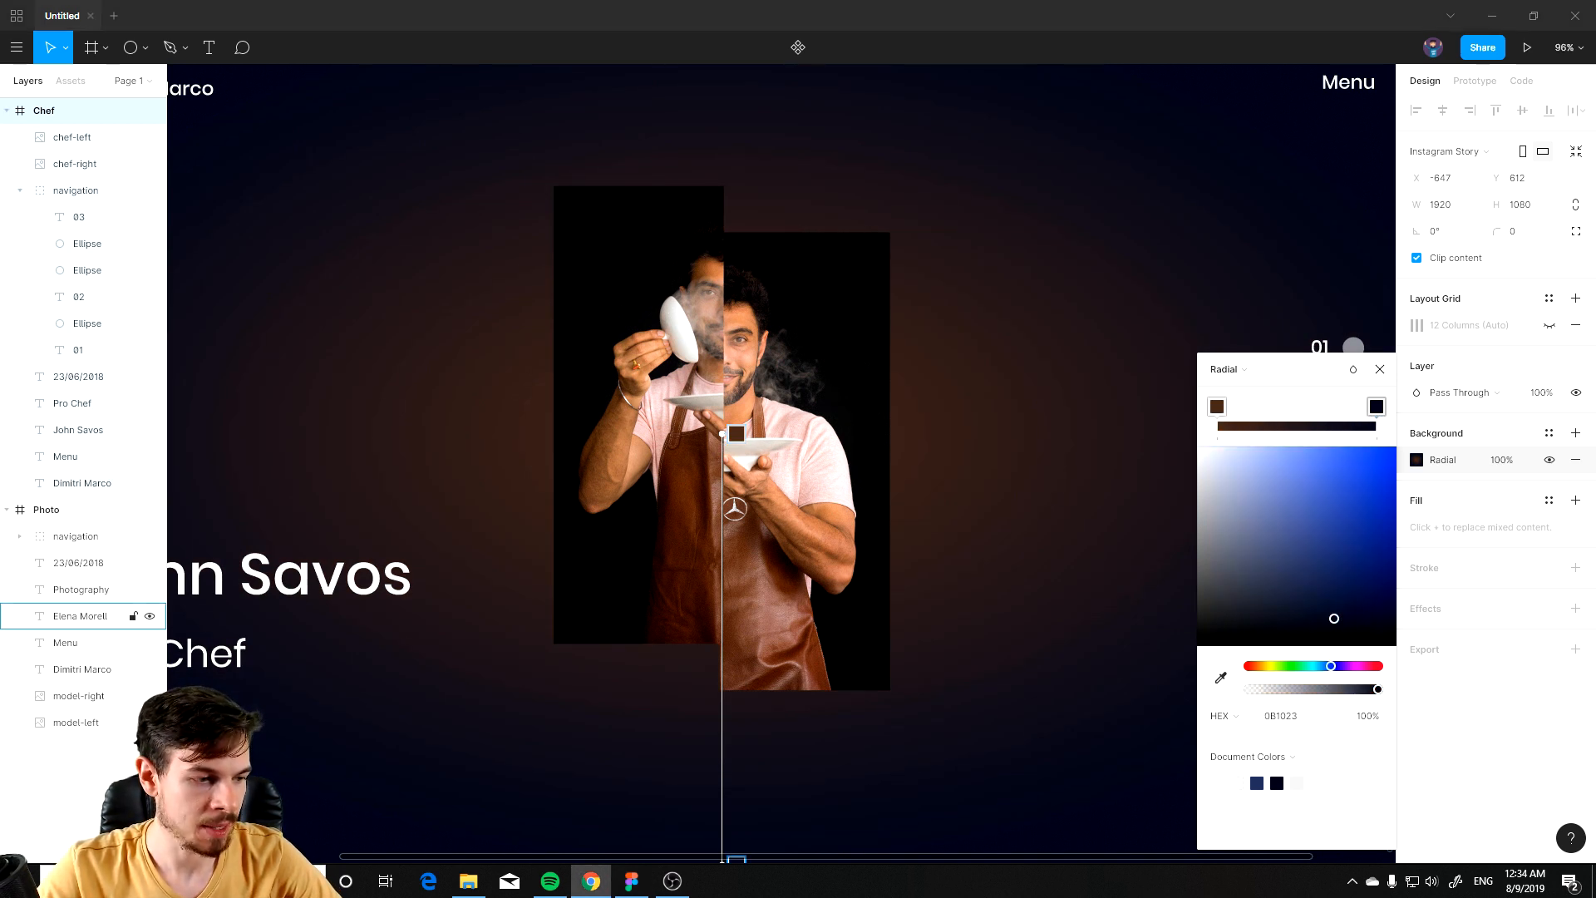
left_click_drag(1321, 716, 1205, 720)
type("161616")
key("Return")
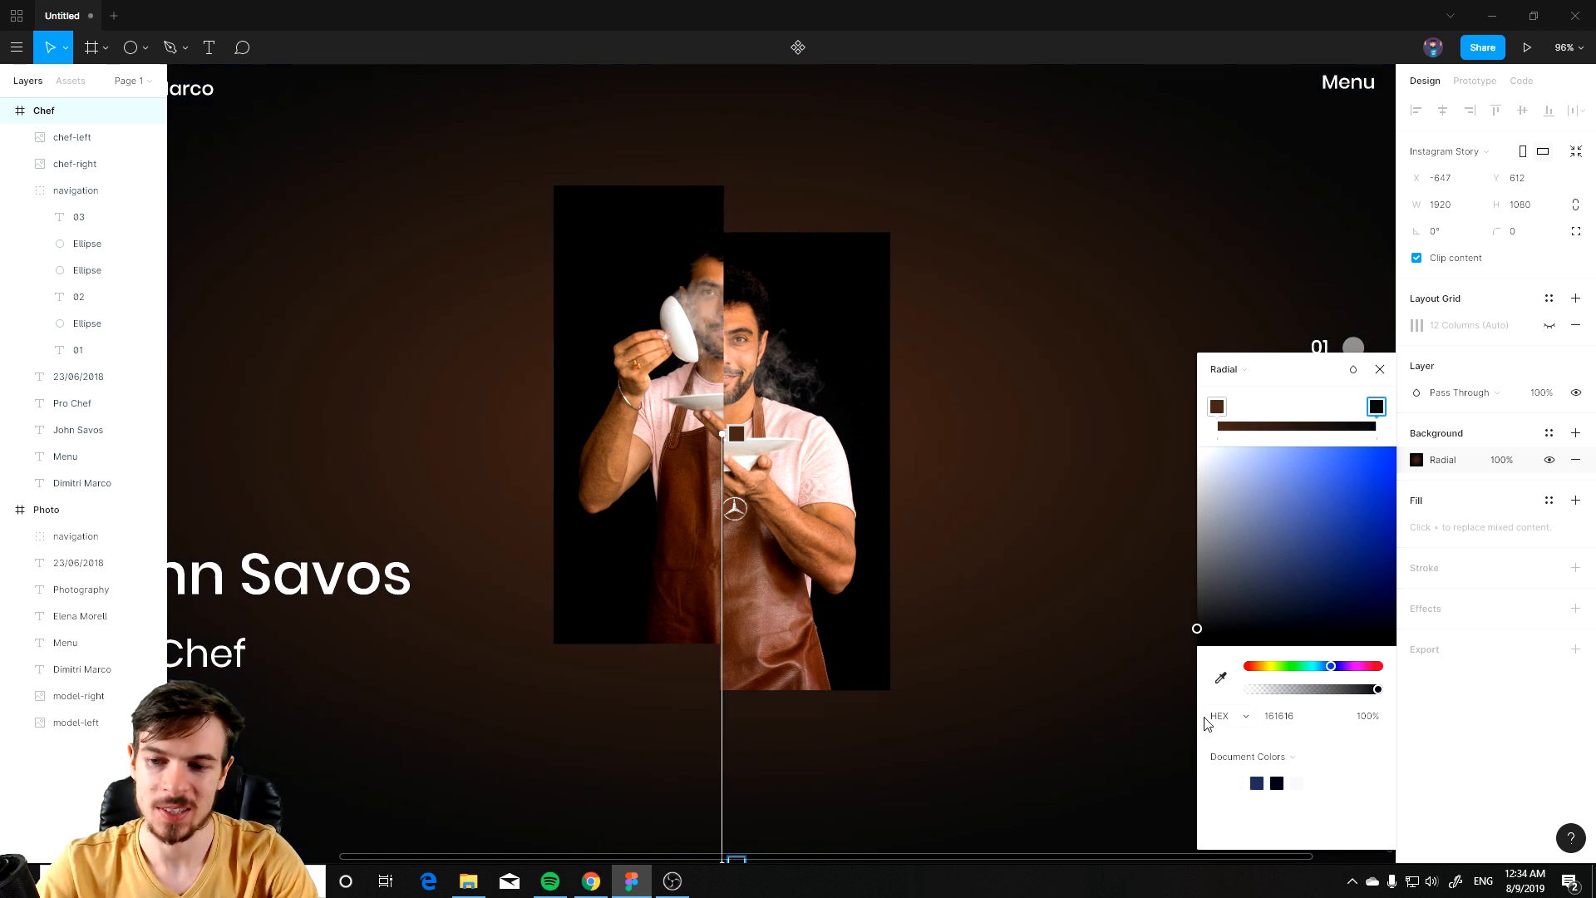
scroll(890, 670, "down", 3)
scroll(891, 674, "up", 1)
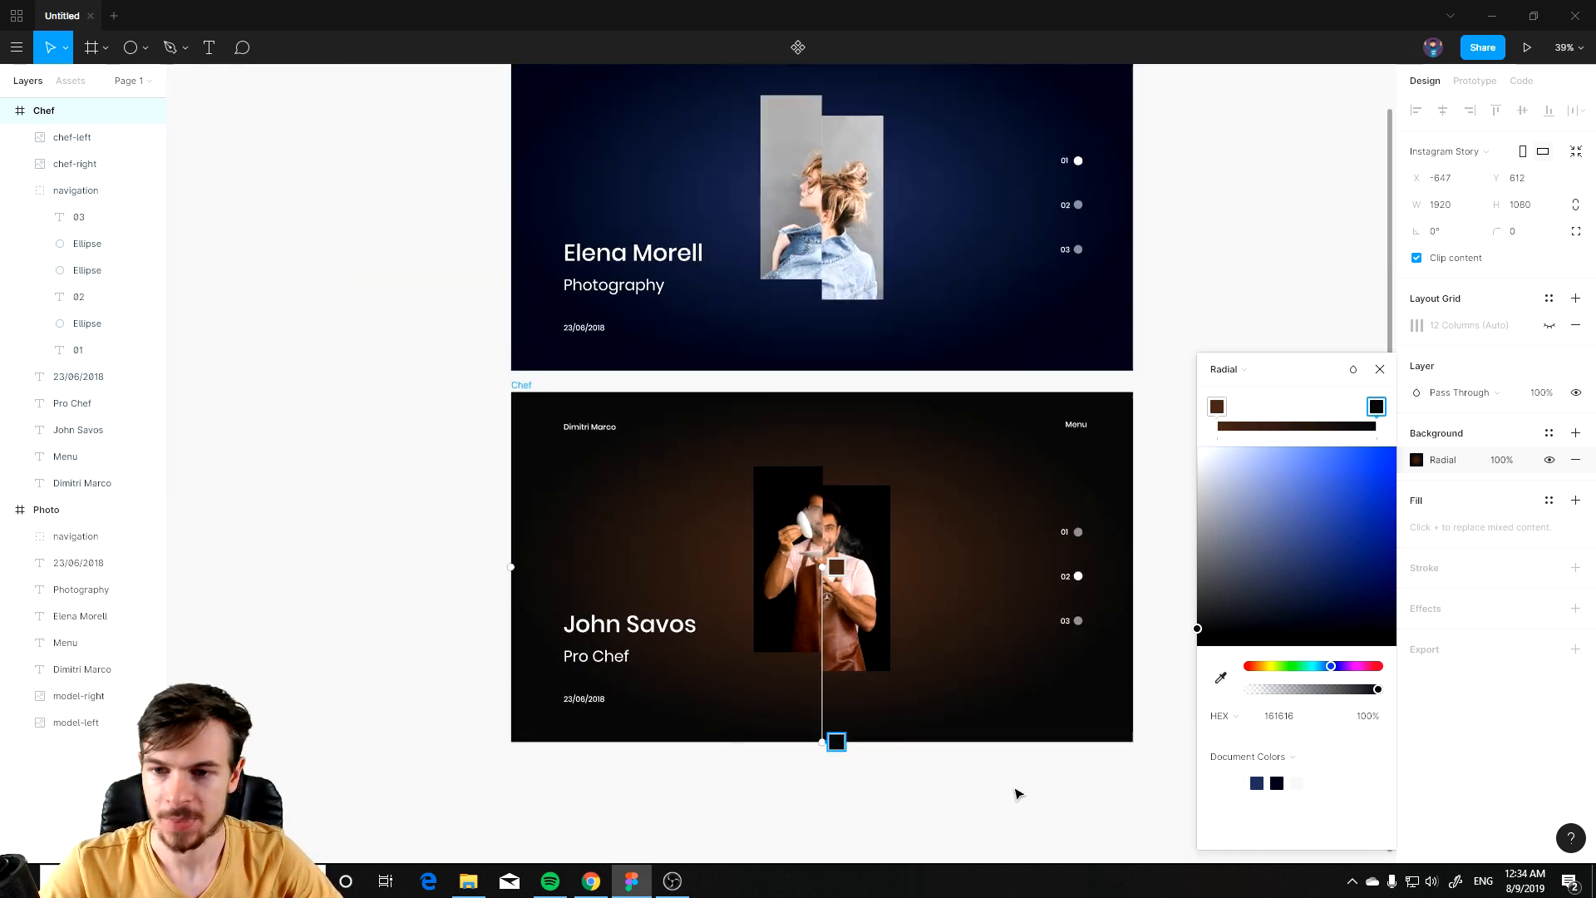
left_click_drag(956, 760, 894, 685)
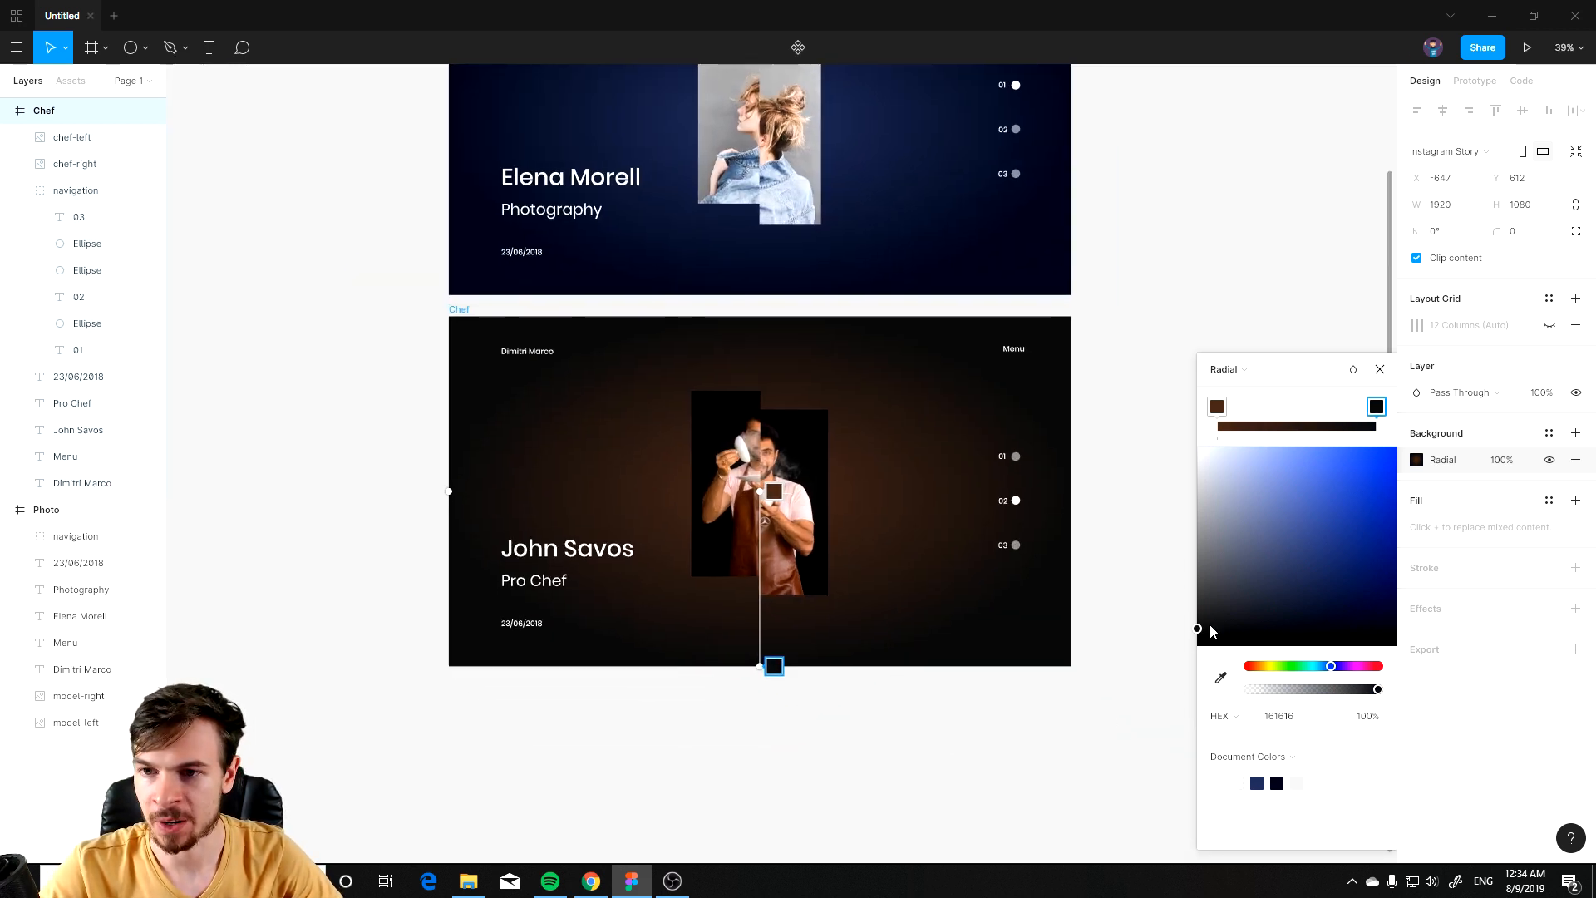
scroll(1199, 631, "up", 5)
scroll(434, 598, "down", 4)
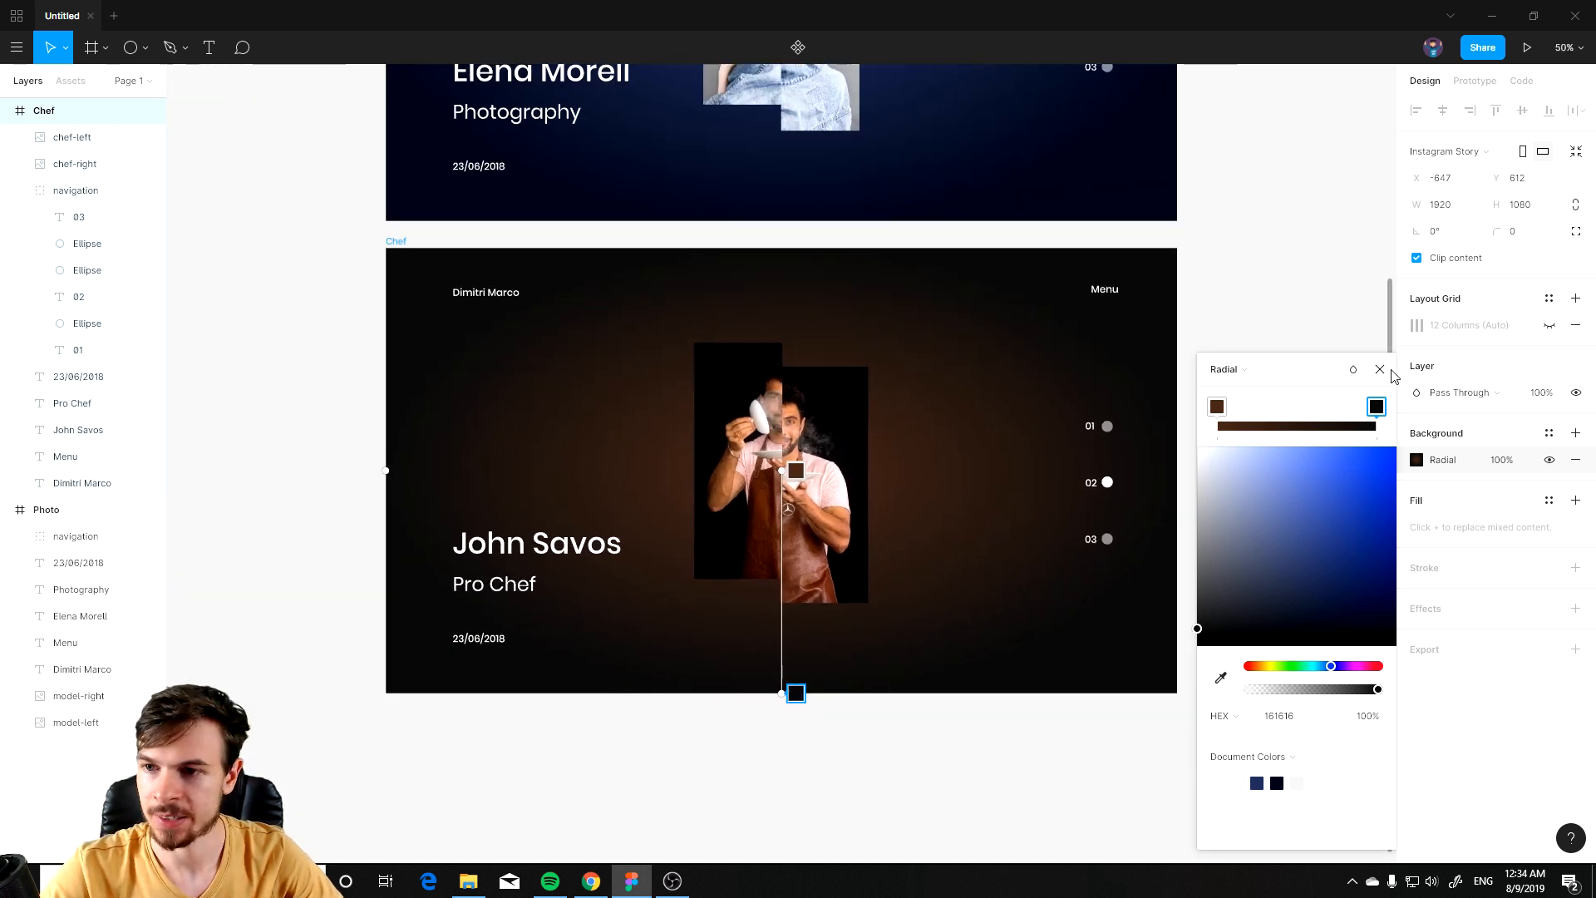
left_click(1380, 369)
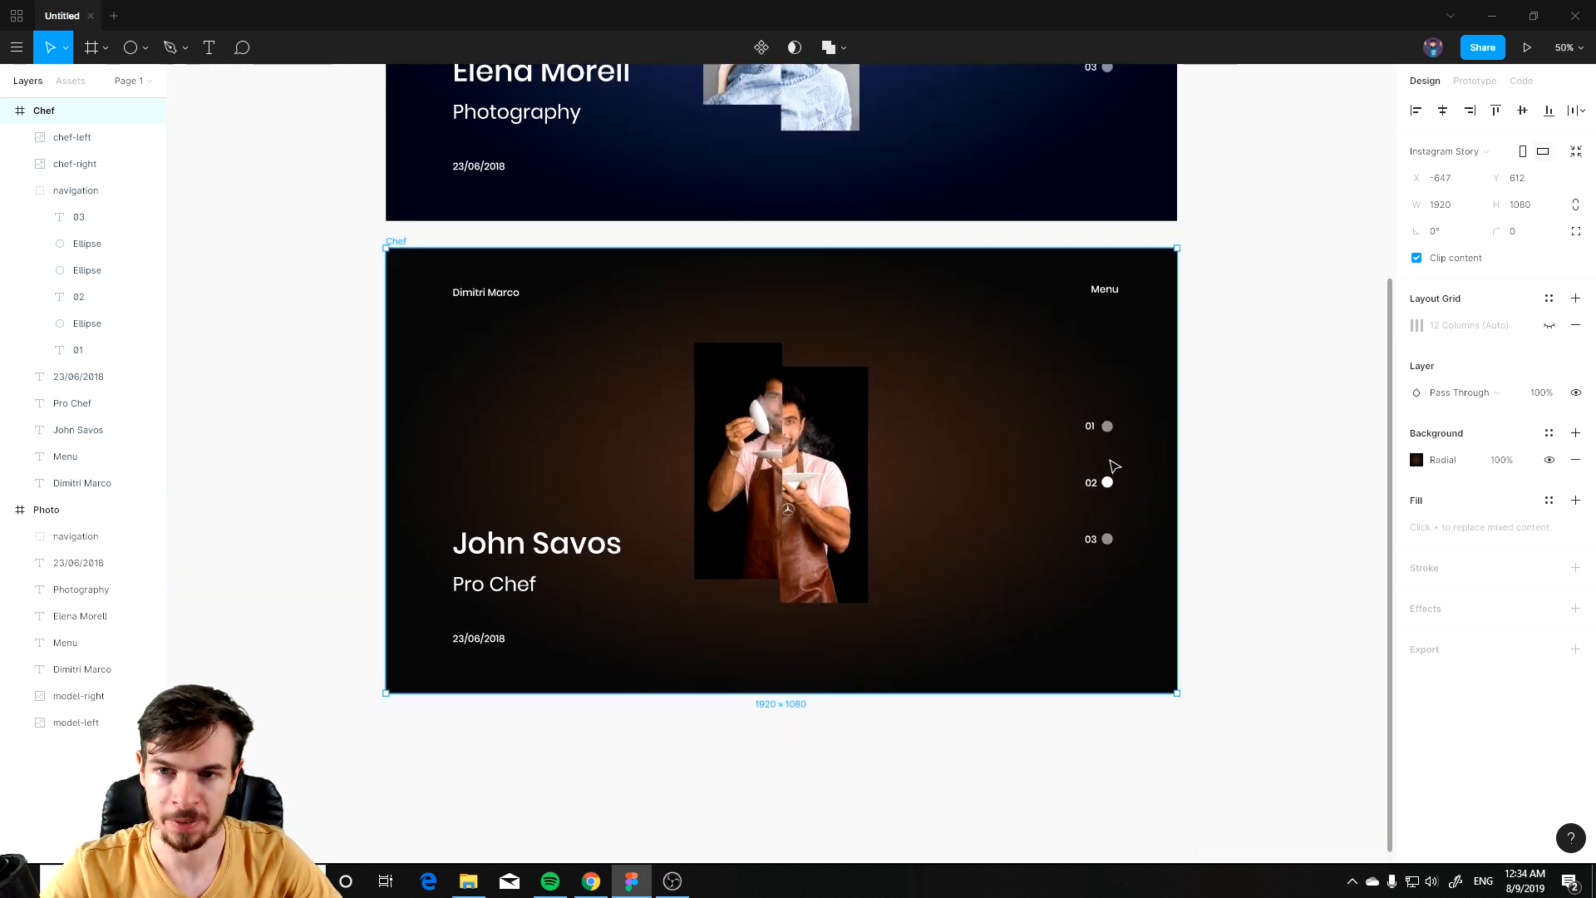
Step: Paste a copy of the Chef frame and place it directly below the existing Chef slide
scroll(1112, 466, "up", 4)
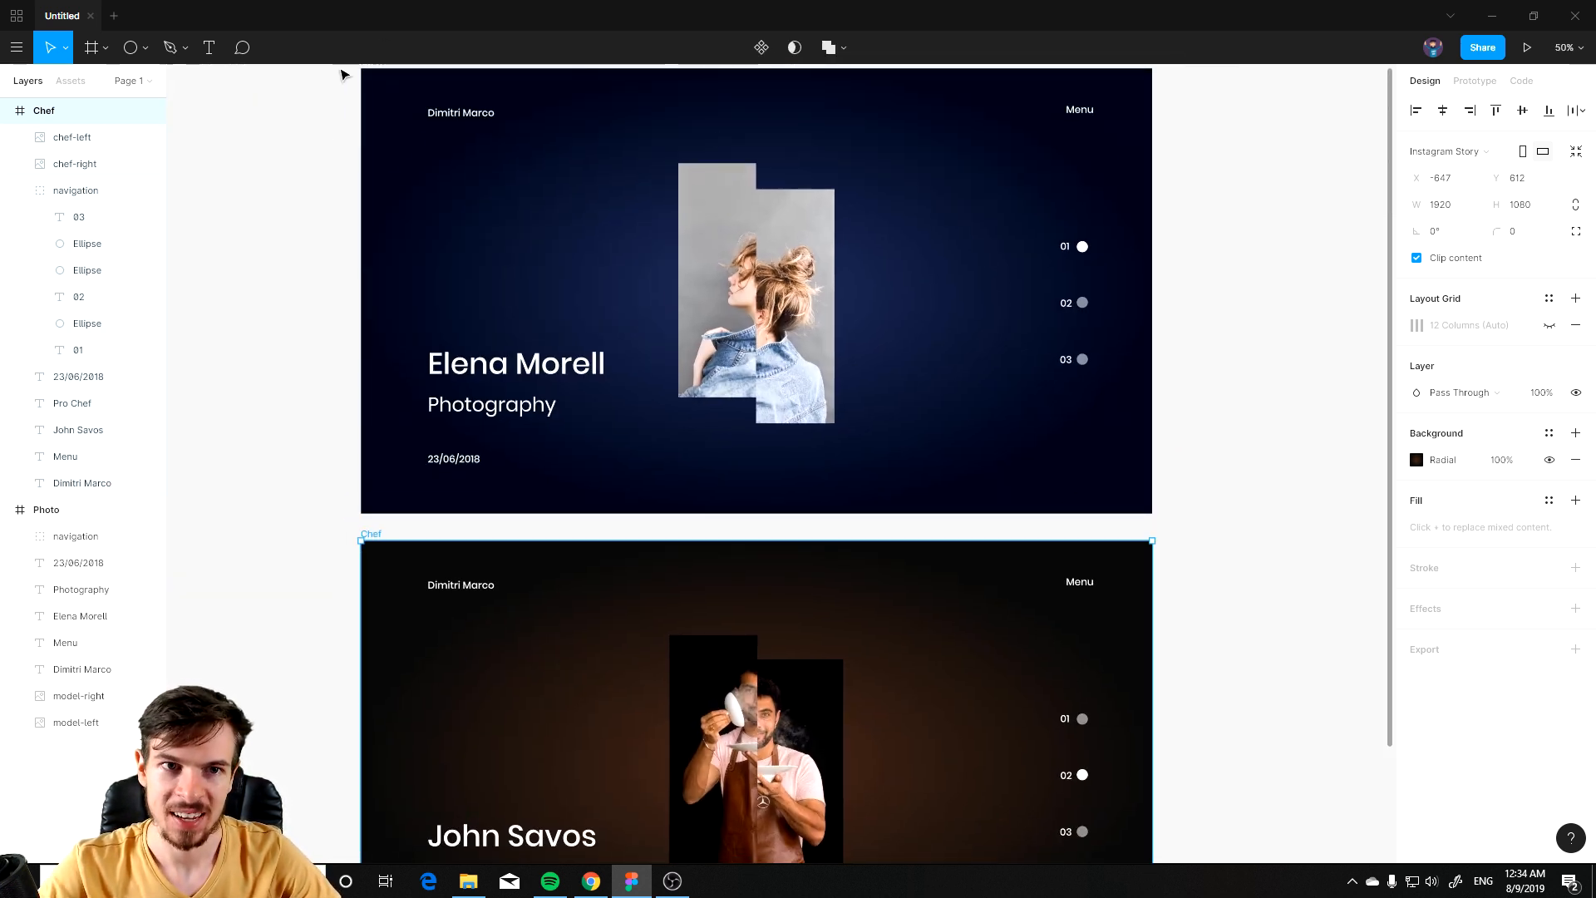
scroll(879, 618, "down", 3)
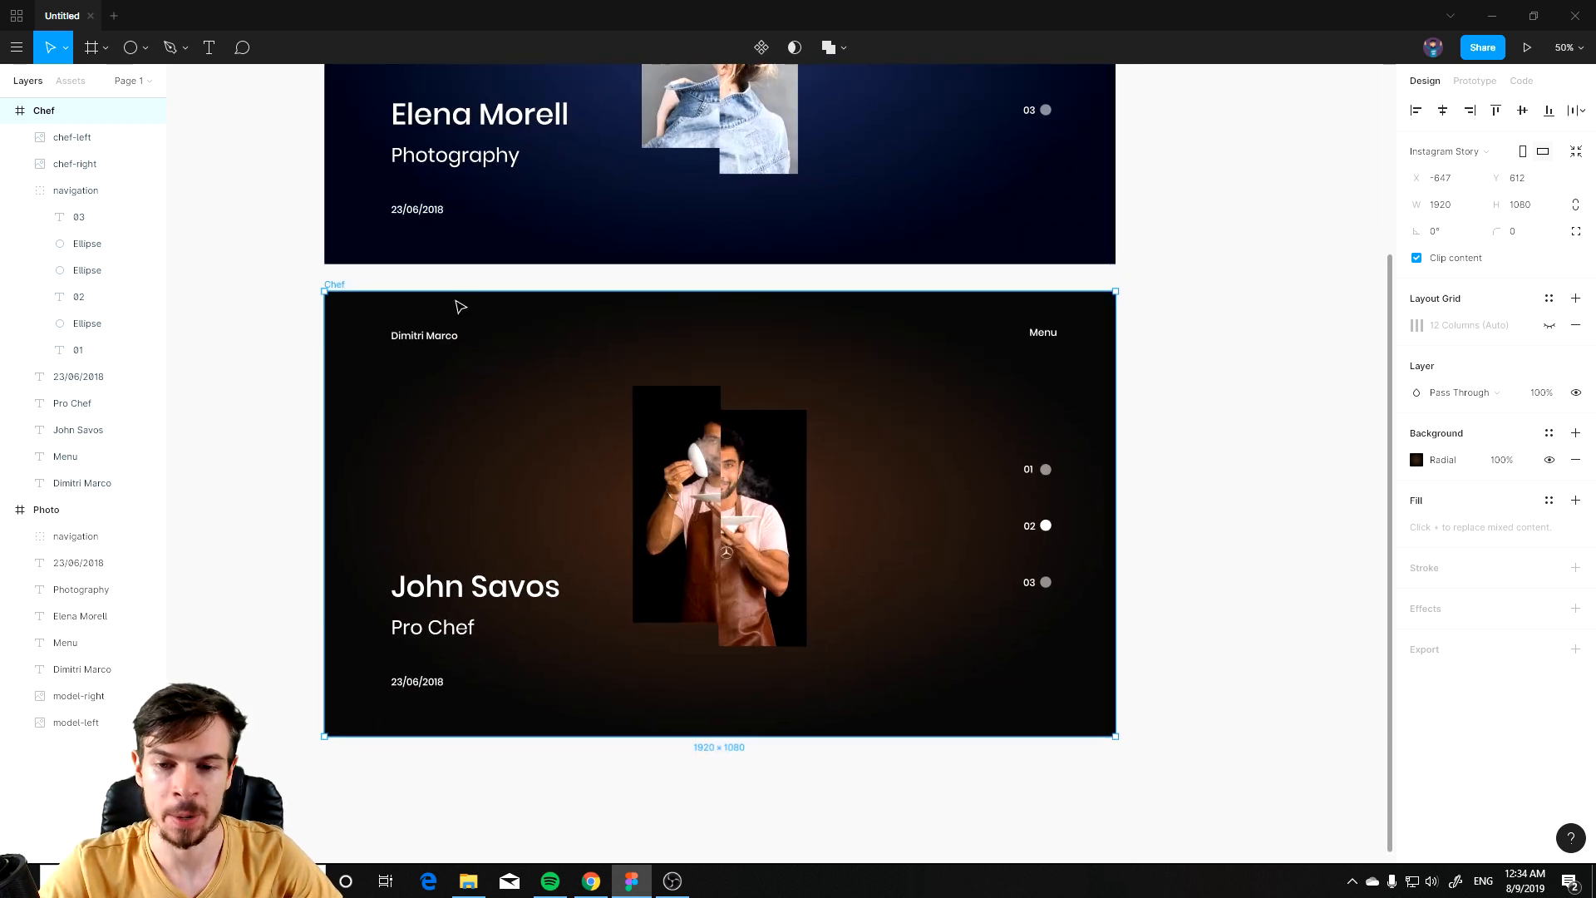
scroll(1147, 316, "up", 1)
scroll(1023, 563, "down", 3)
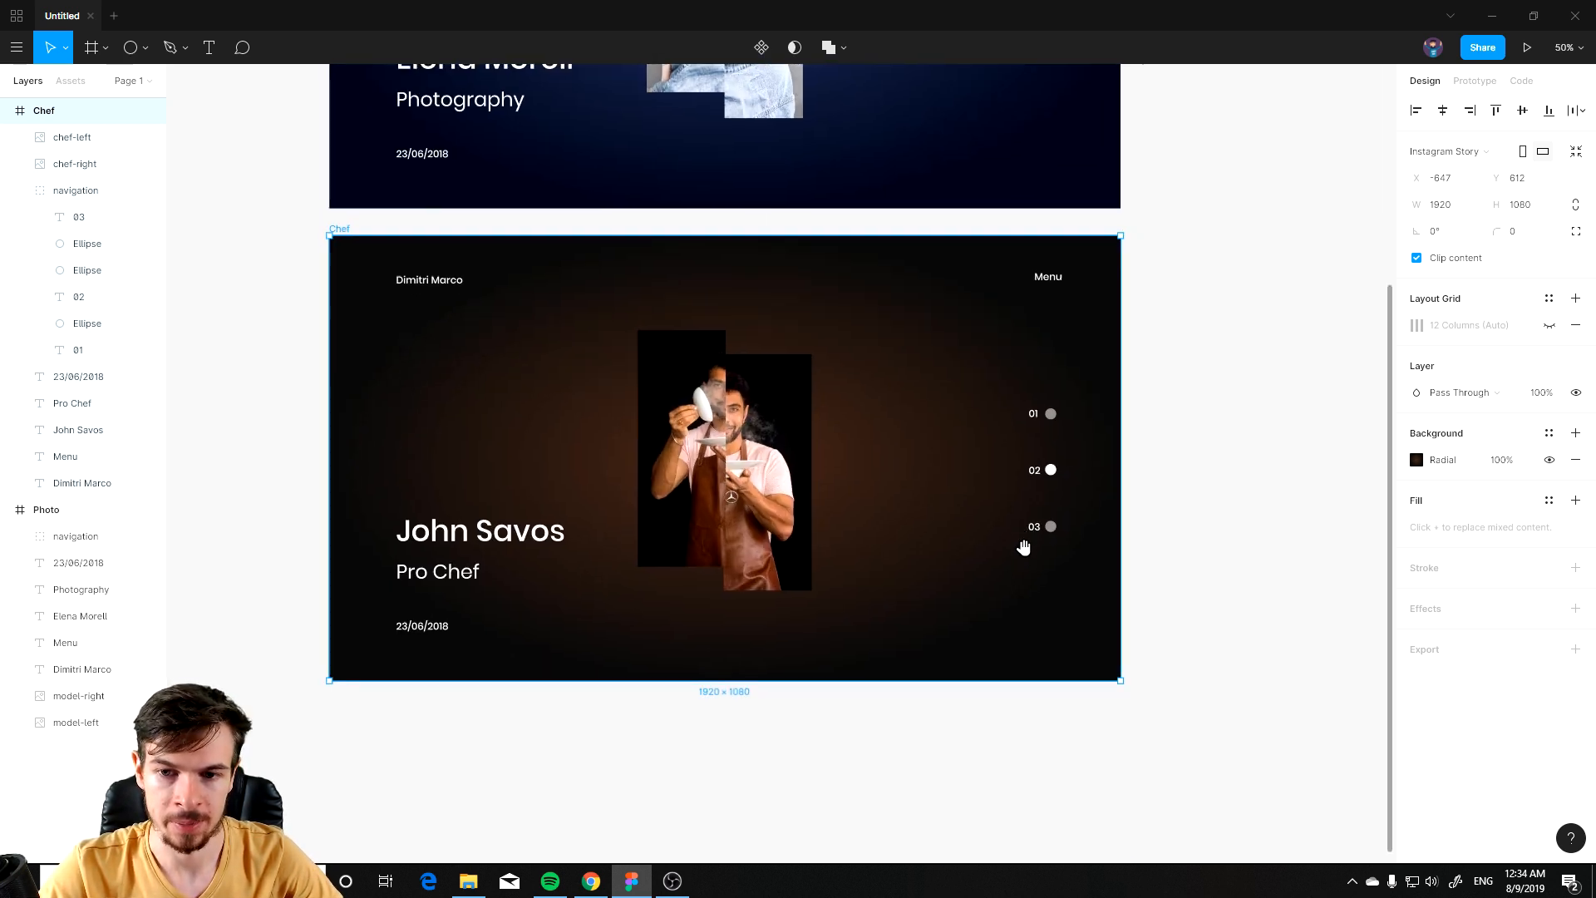
scroll(577, 360, "down", 1, "ctrl")
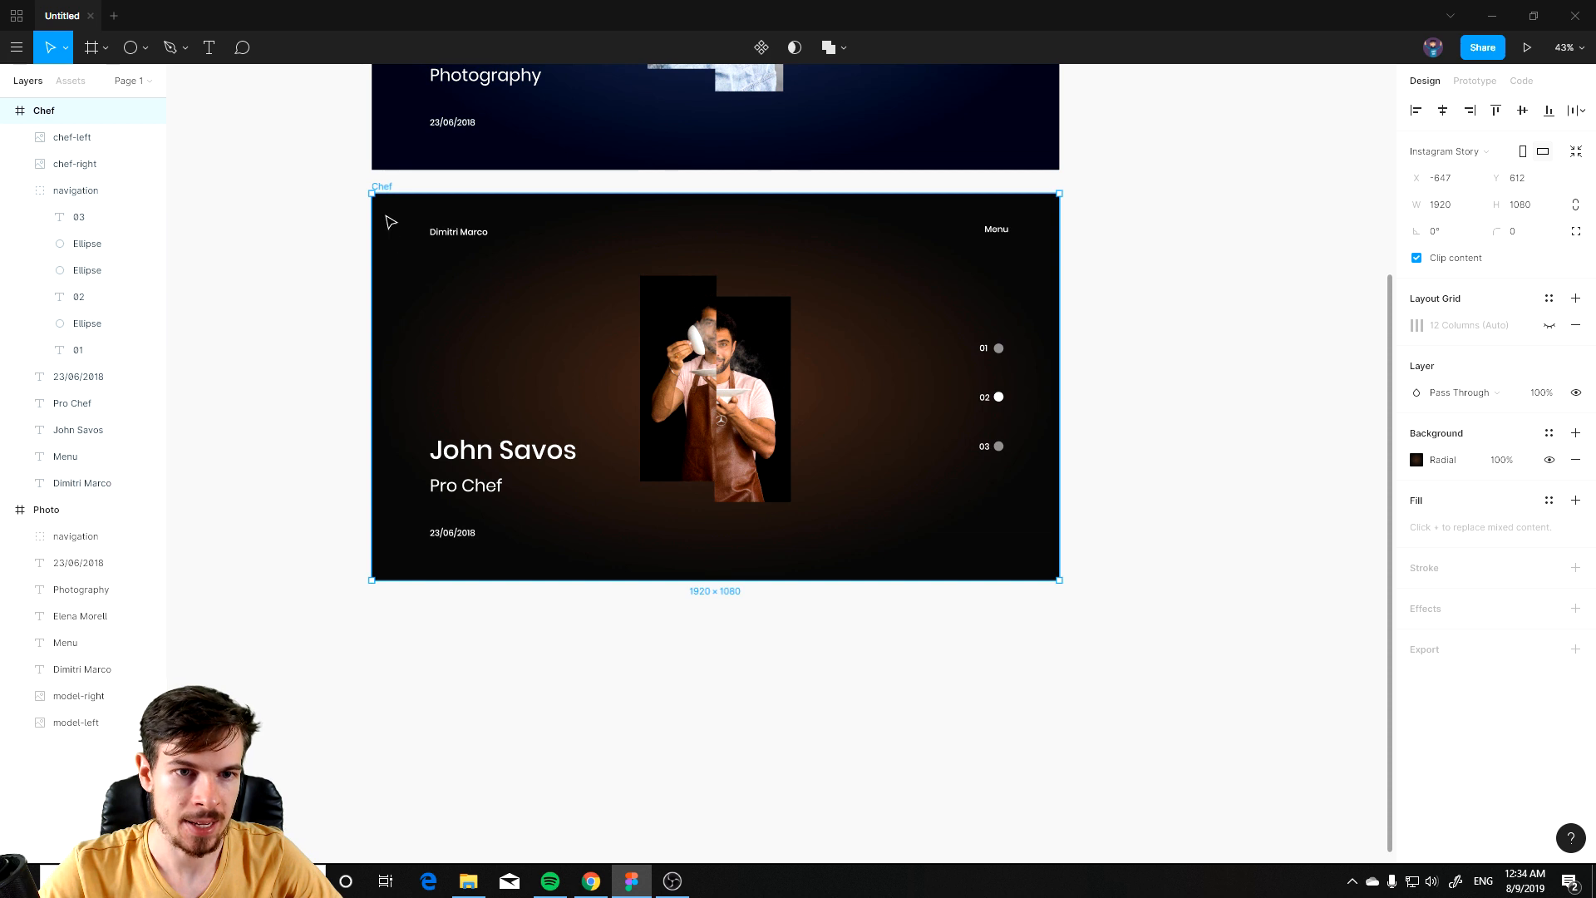
key("ctrl+v")
scroll(1183, 510, "down", 3, "ctrl")
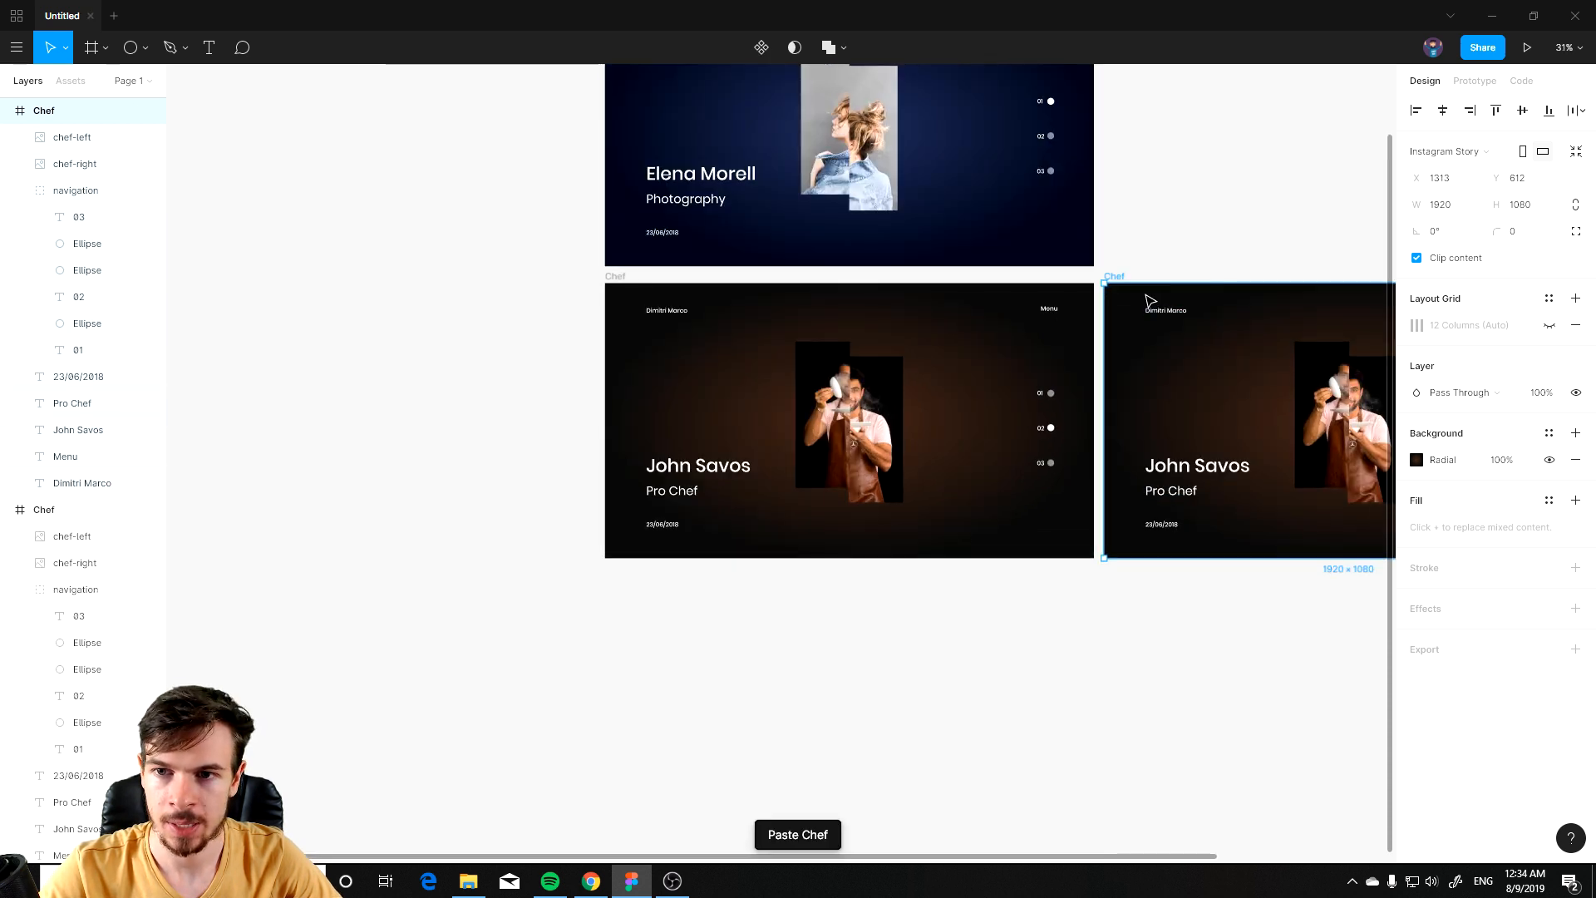
left_click_drag(1122, 285, 624, 581)
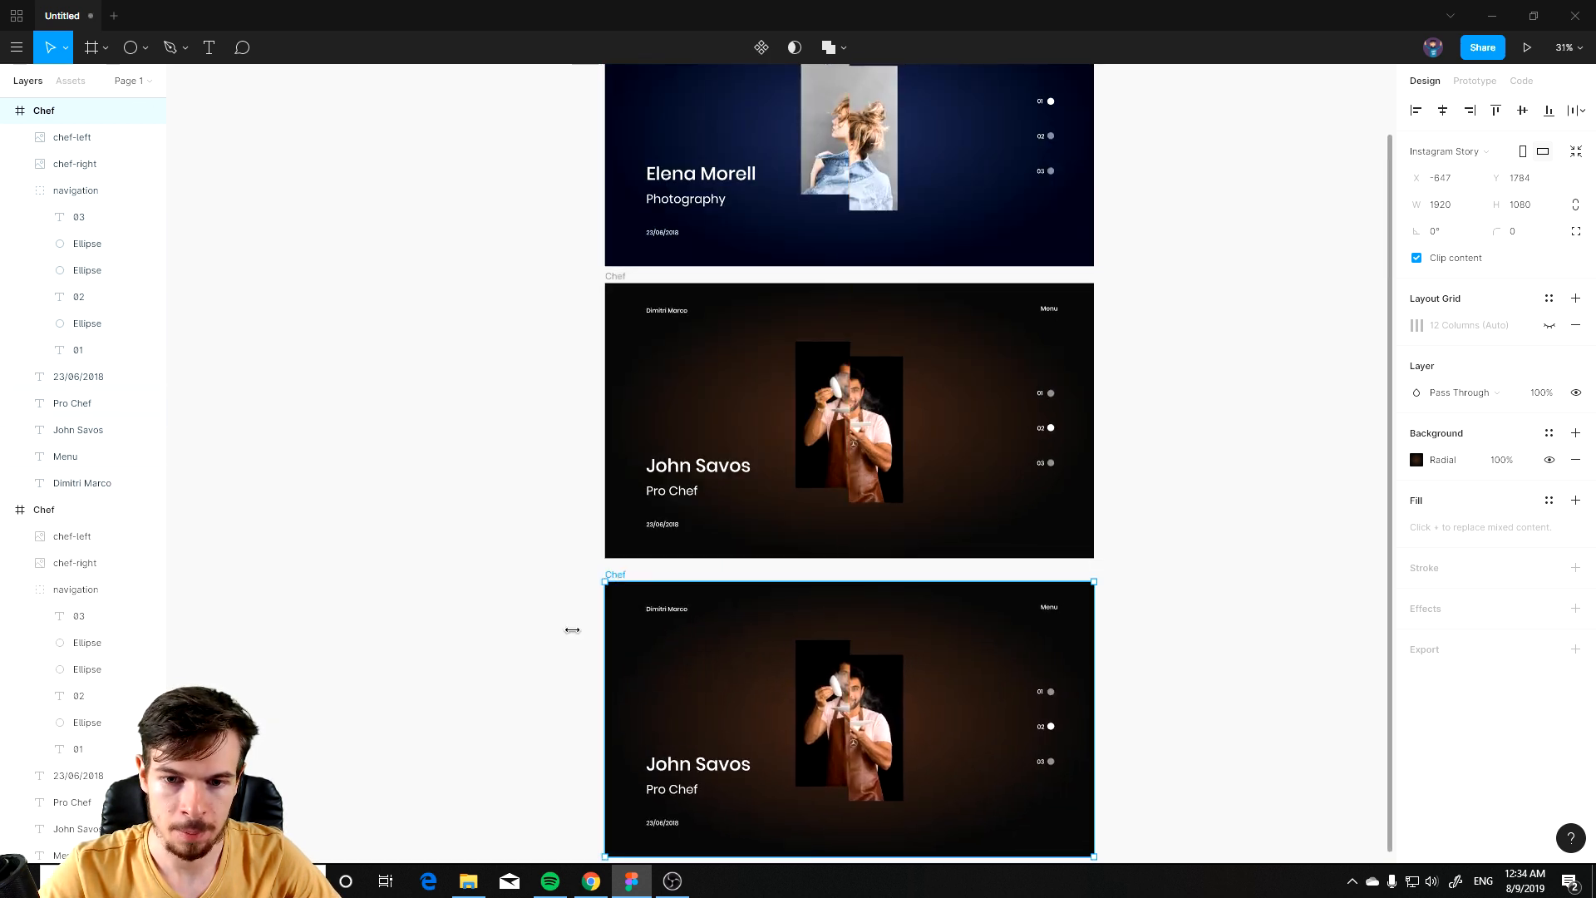
Step: Change the name title on the new slide to John Mayer
scroll(656, 611, "down", 6)
scroll(690, 582, "up", 3, "ctrl")
scroll(748, 358, "up", 3)
double_click(620, 453)
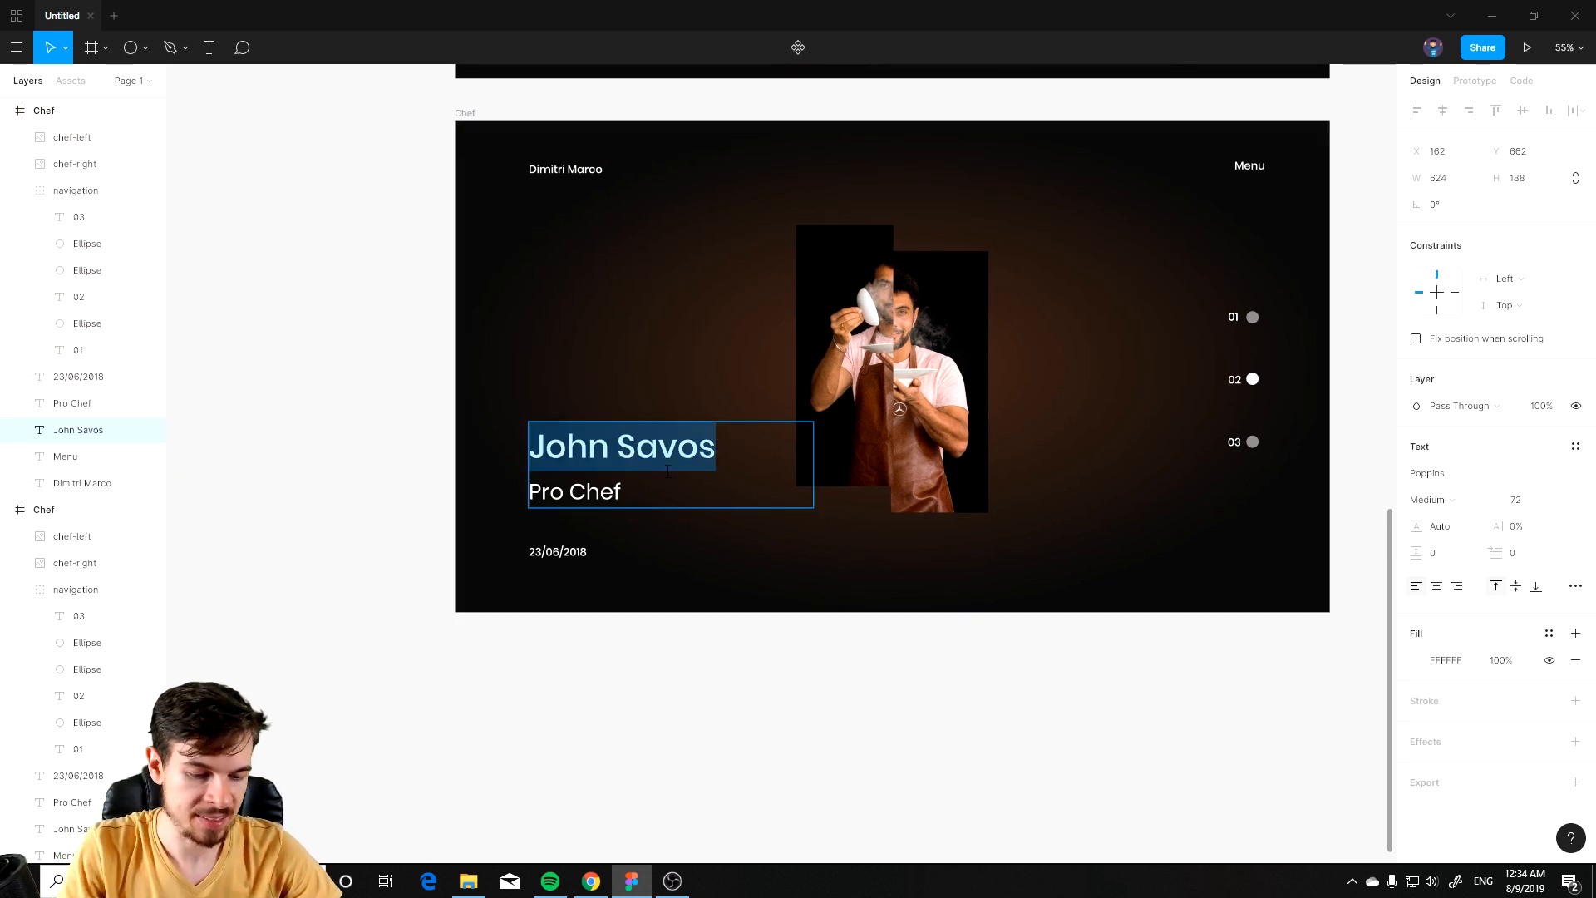
type("John ce")
type("n")
key("BackSpace")
key("BackSpace")
key("BackSpace")
type("Mayh")
key("BackSpace")
type("er")
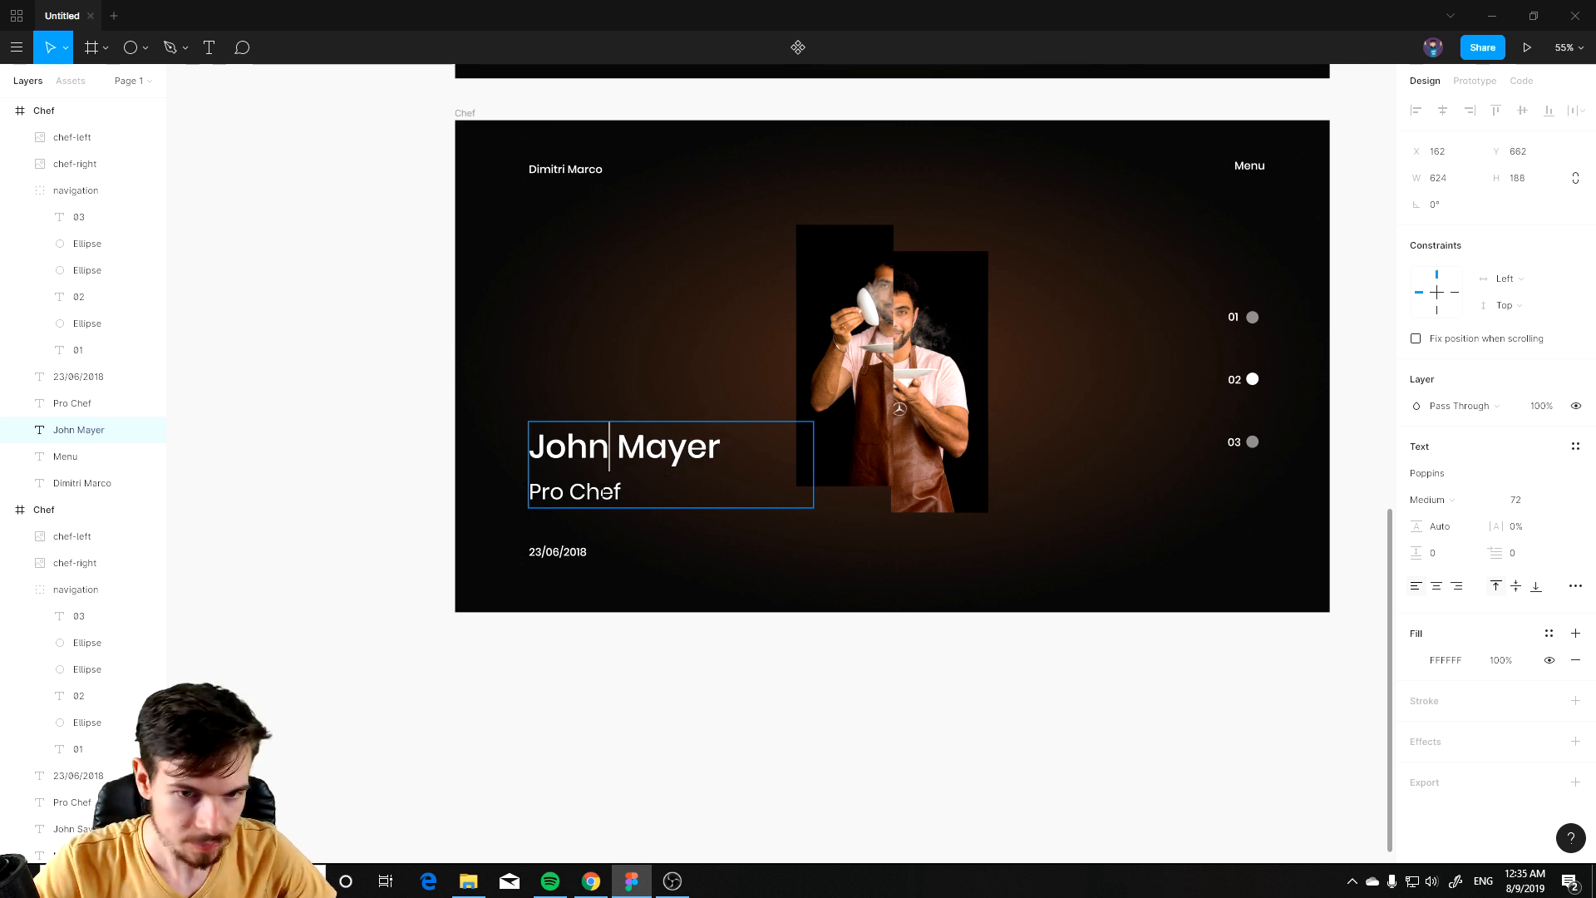
Step: Change the subtitle on the new slide to Pro Style
left_click(604, 493)
double_click(604, 494)
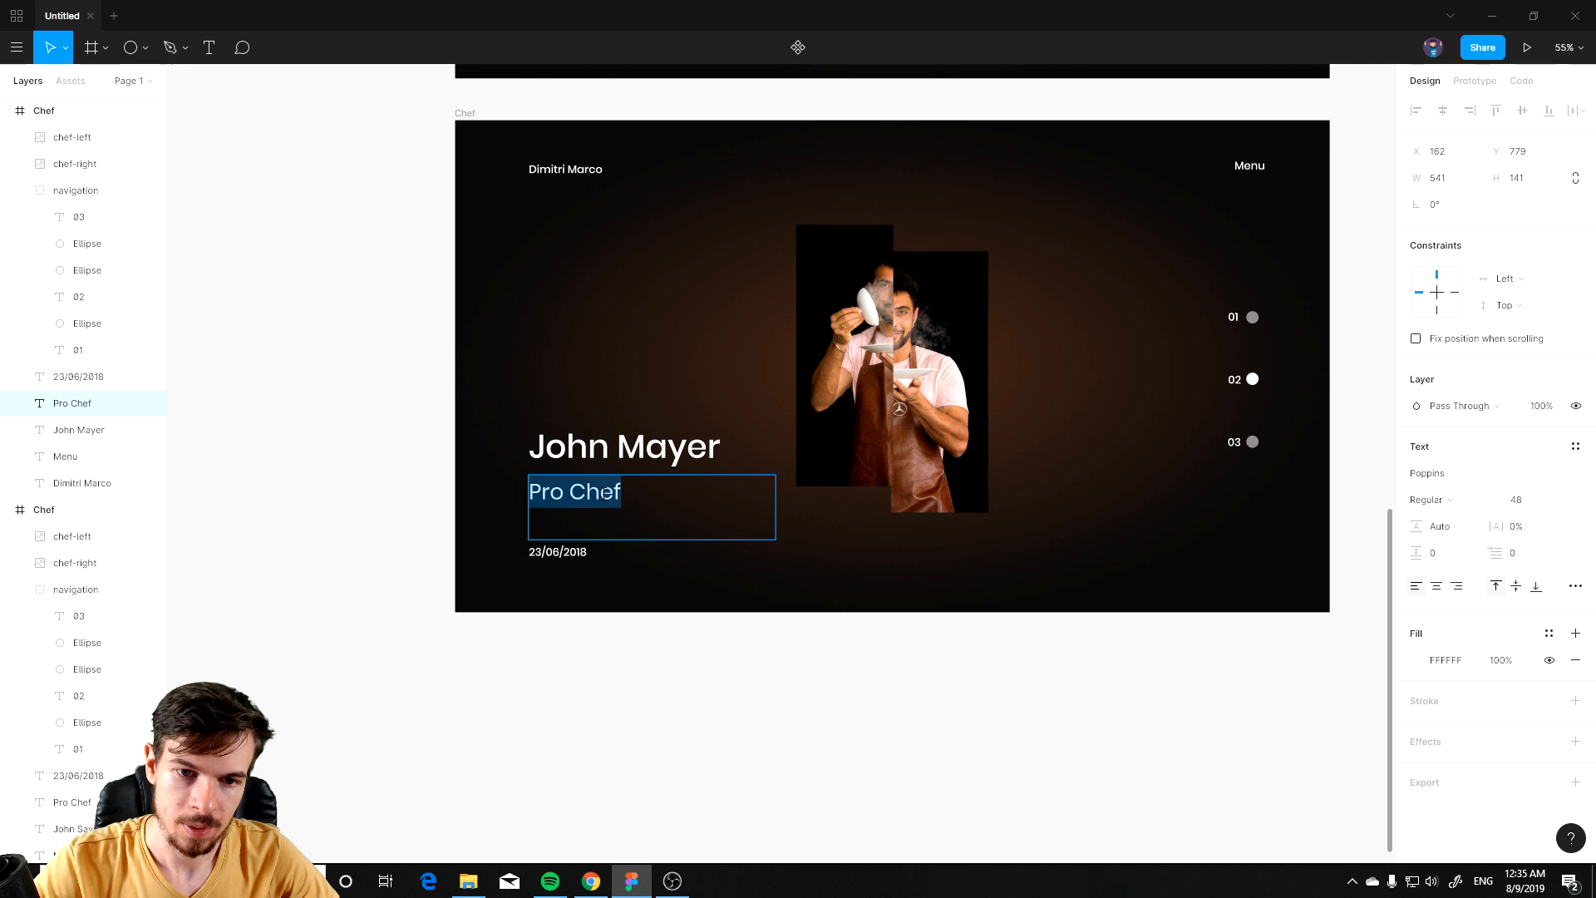
type("Pro Styles")
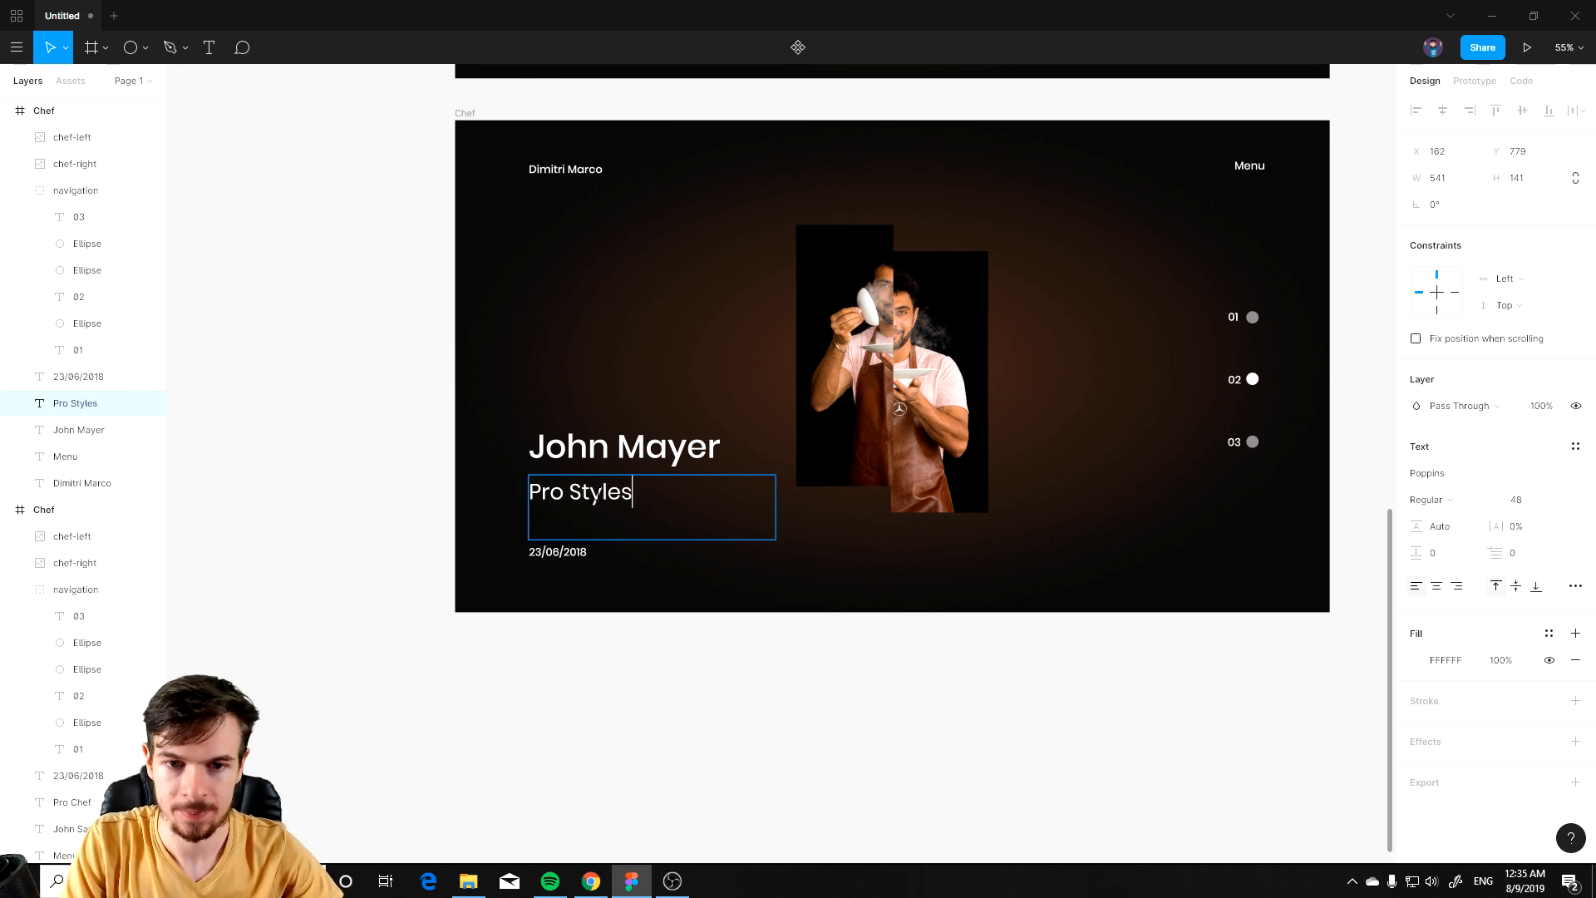
key("BackSpace")
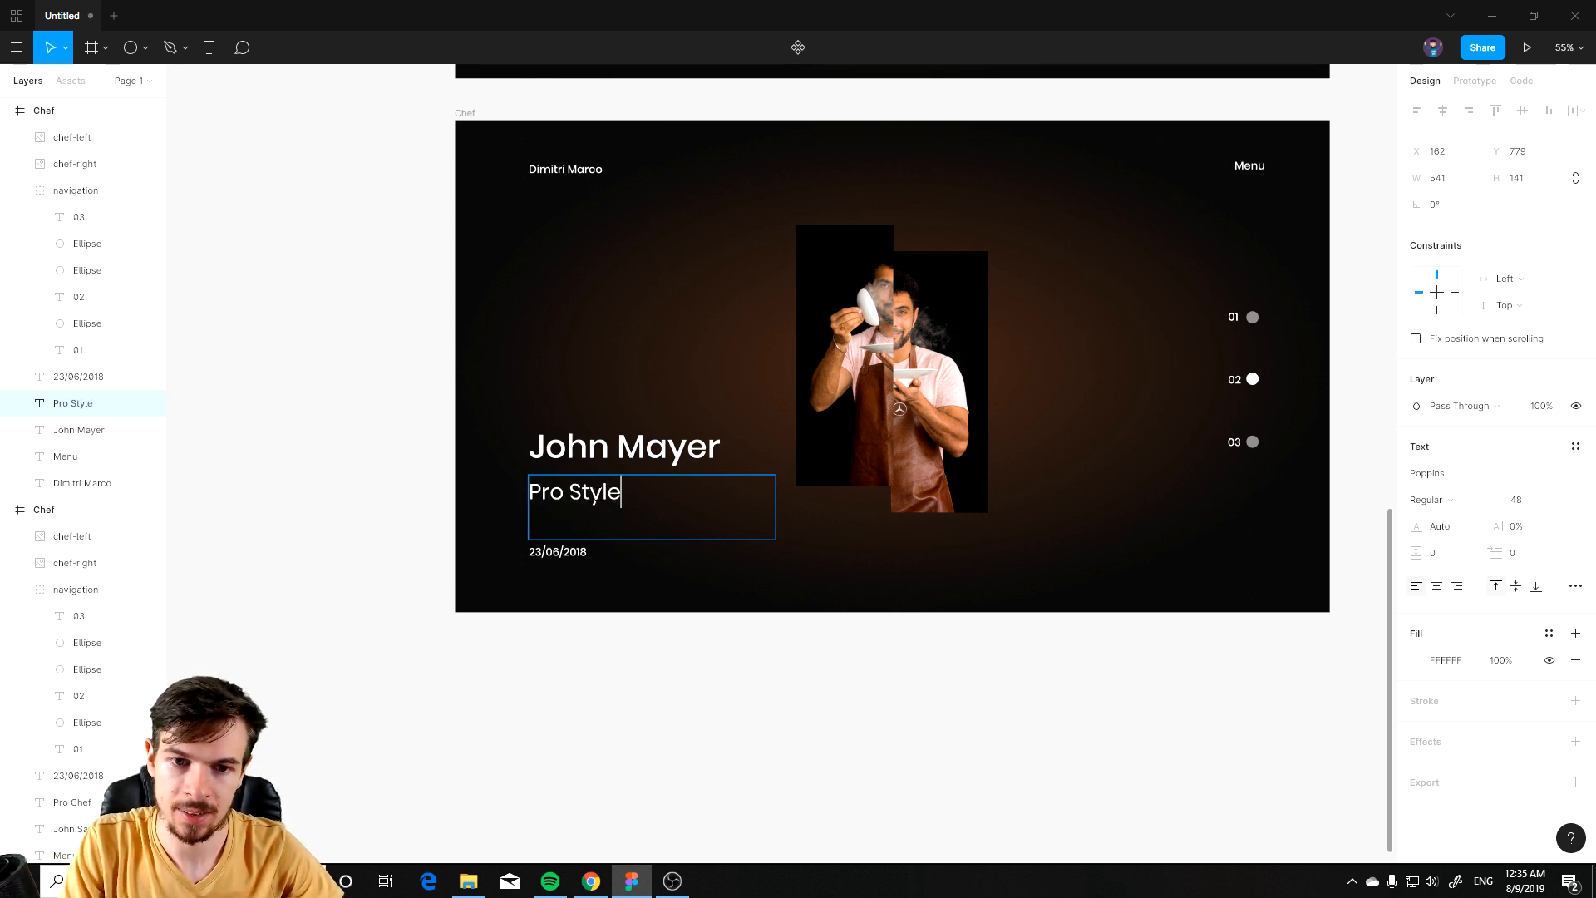
Step: Finish the new slide's subtitle so it reads Pro Styleist
type("ist")
key("Escape")
scroll(944, 427, "up", 1)
scroll(955, 407, "up", 2)
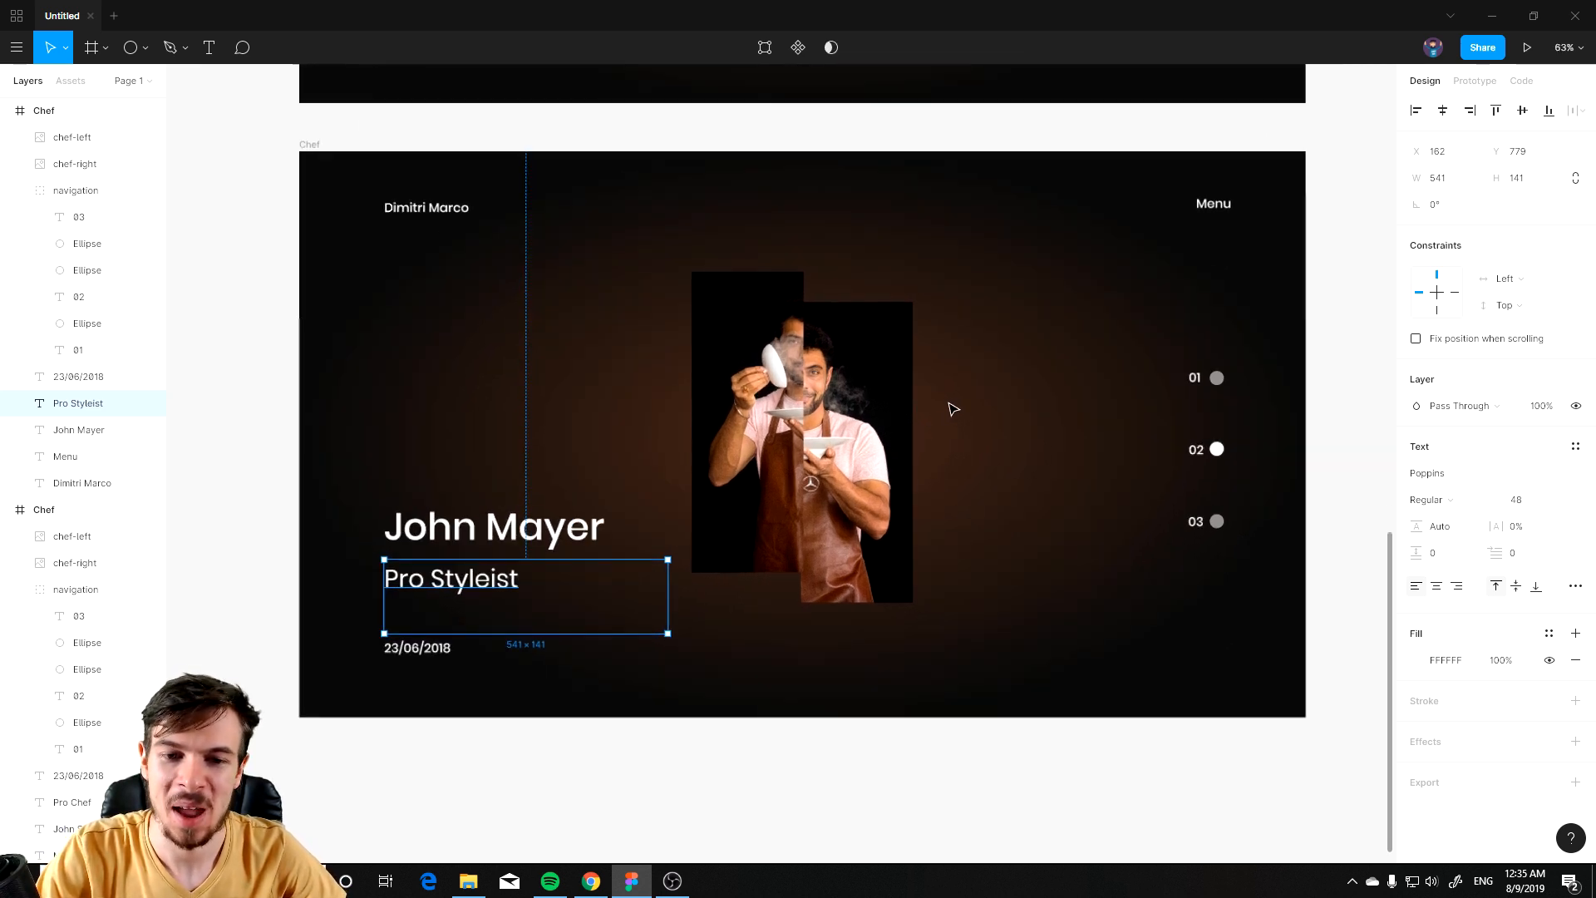
scroll(787, 580, "down", 1)
scroll(680, 687, "up", 2)
scroll(702, 690, "up", 2)
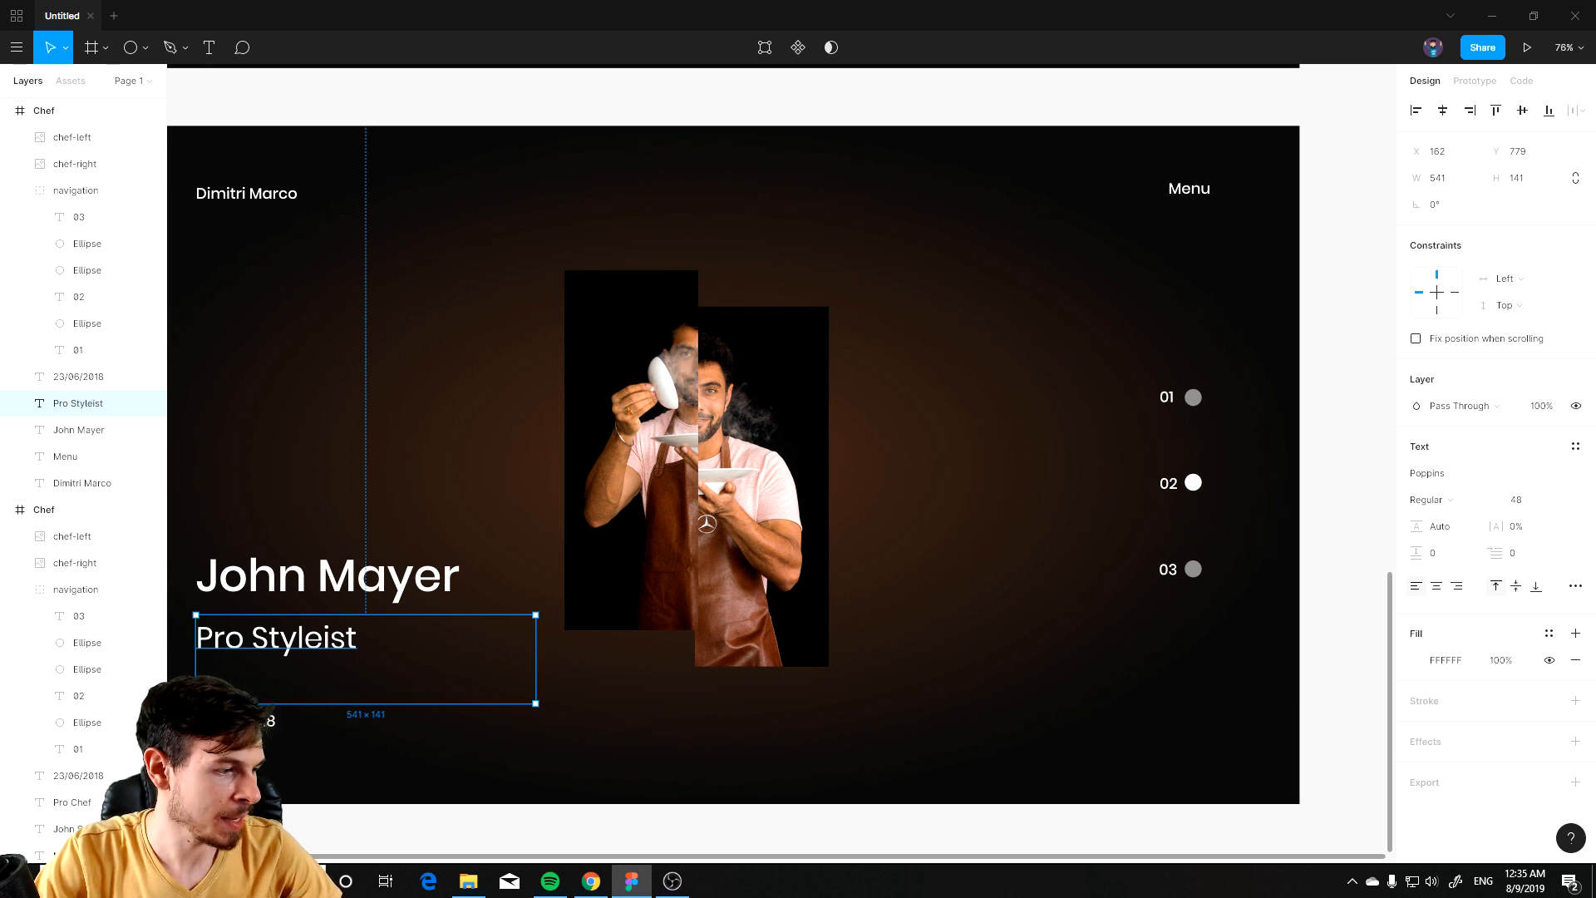
Step: Paste the copied barber photo halves, hair-left and hair-right, into the new slide and move them over the chef photo
key("alt+Tab")
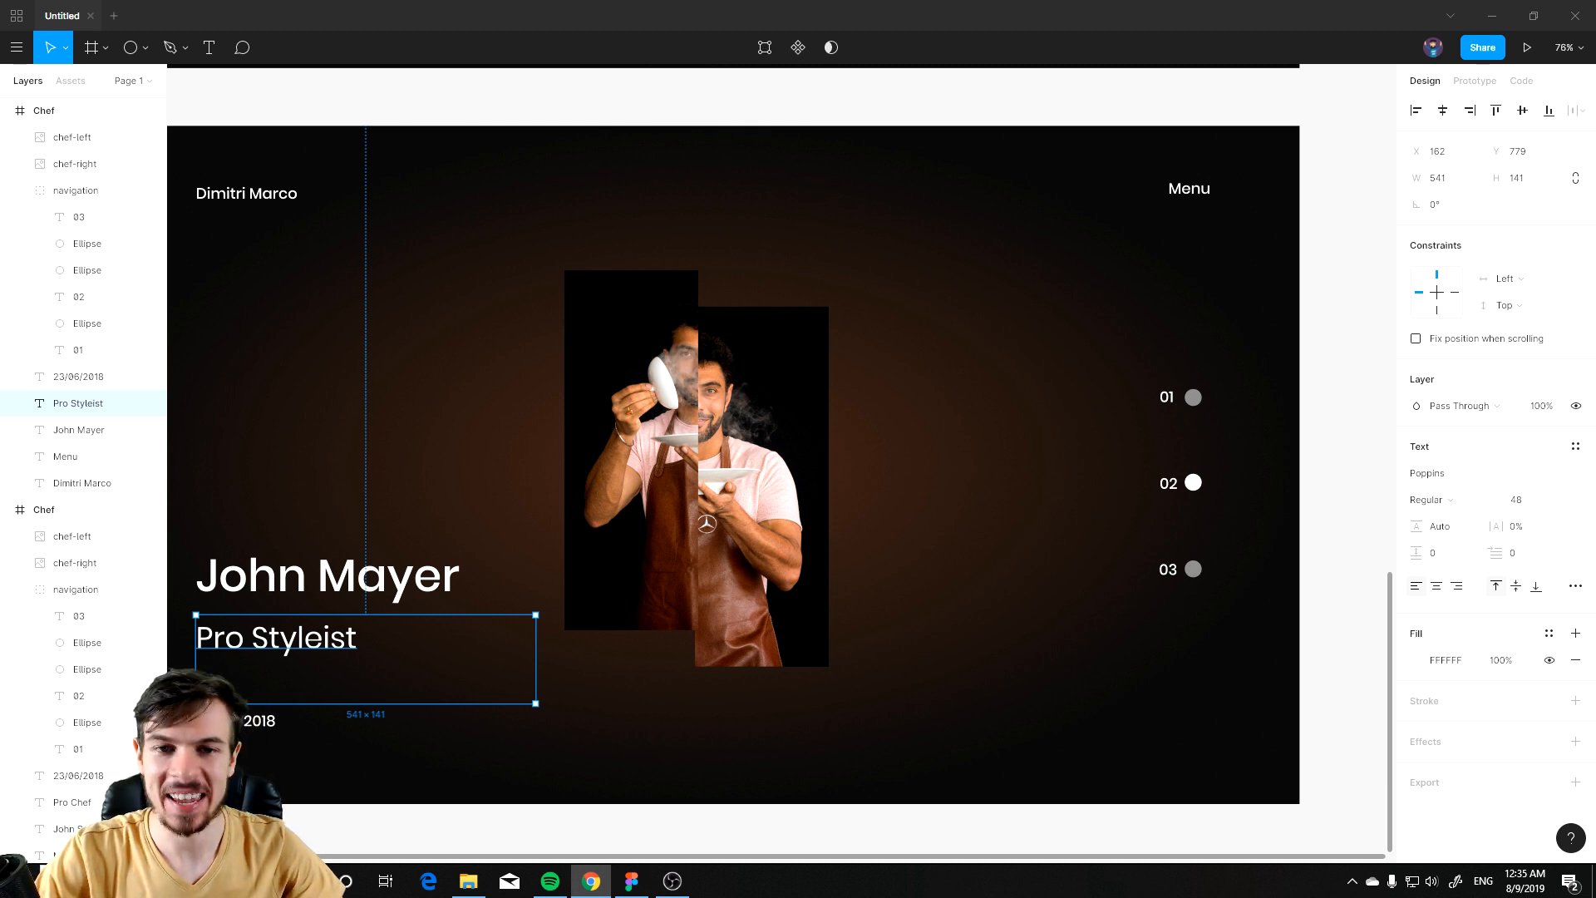
left_click(914, 613)
key("ctrl+v")
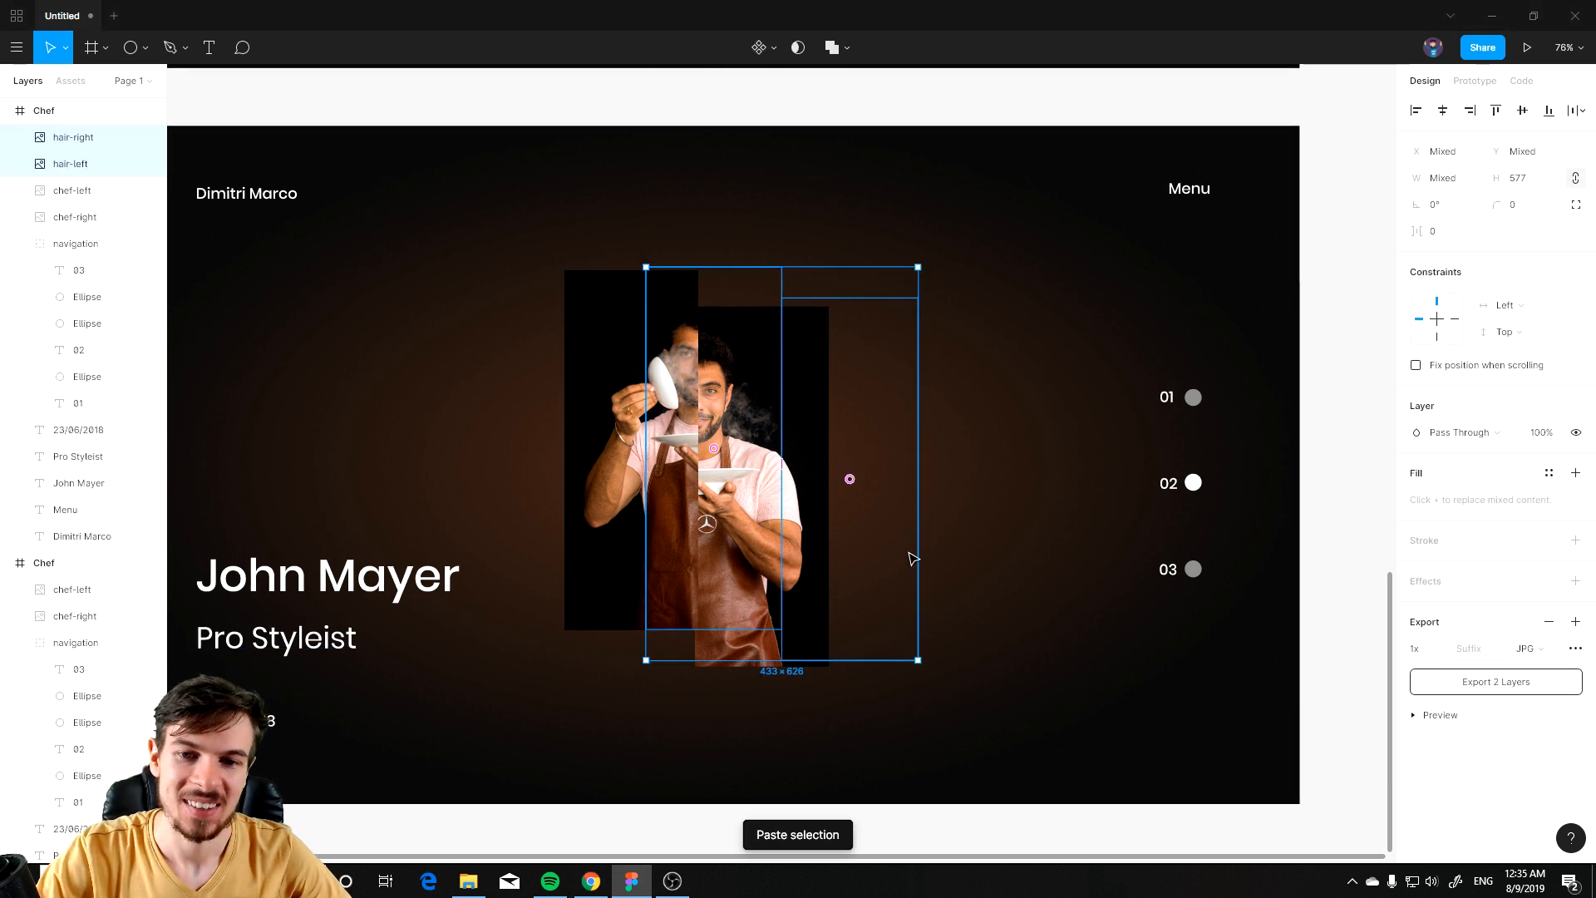
left_click_drag(857, 544, 972, 552)
left_click_drag(1007, 495, 811, 483)
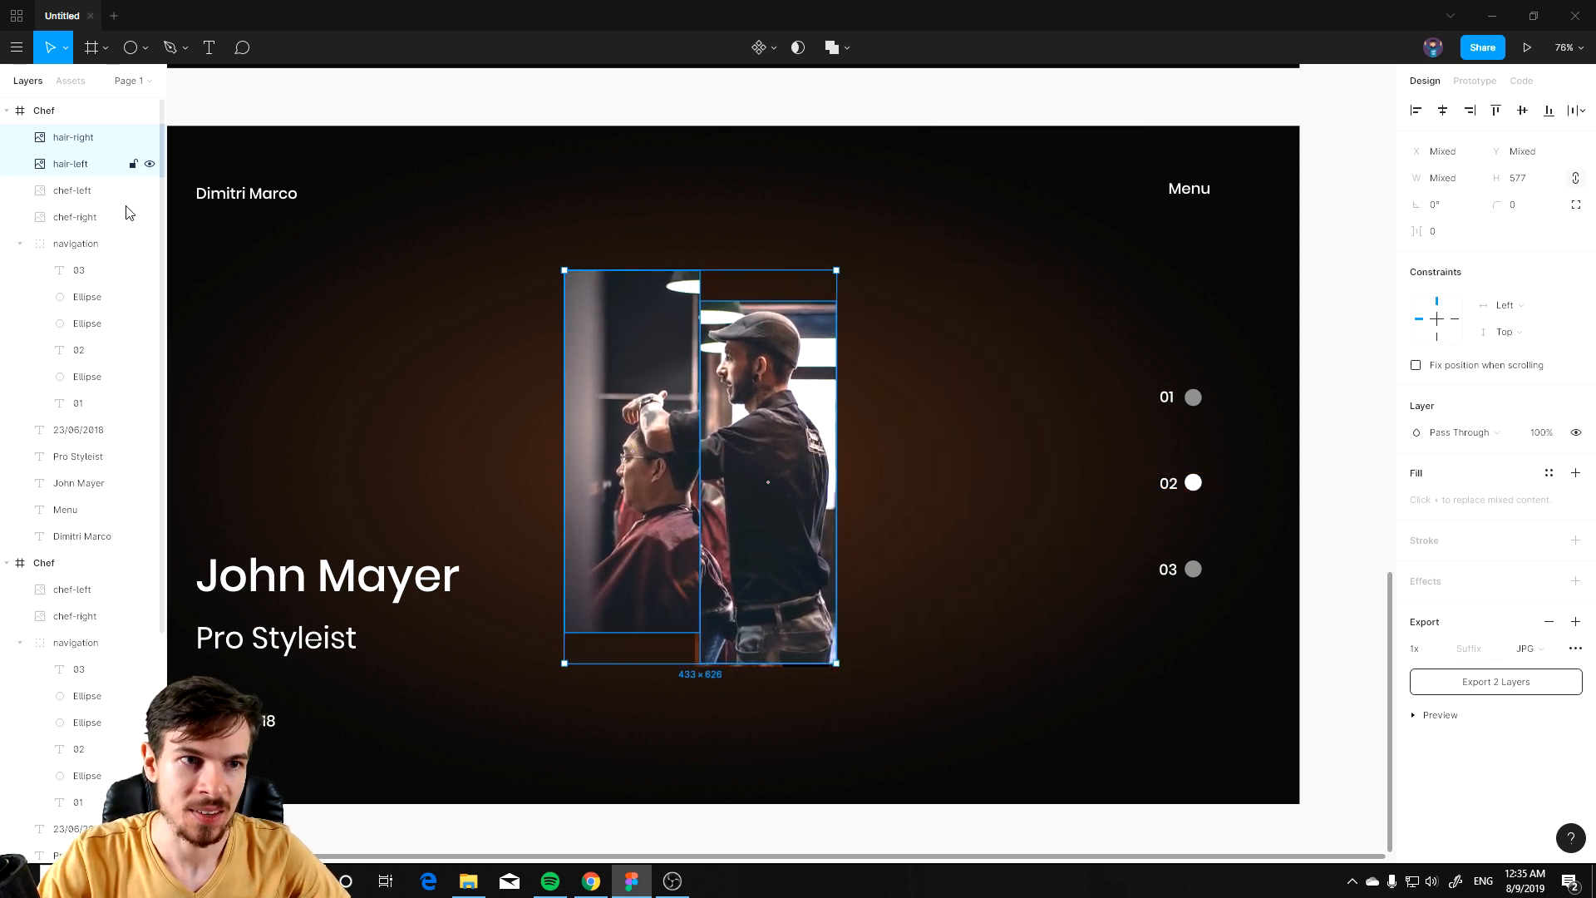
Step: Delete the old chef-left and chef-right photo layers from the new slide
left_click(87, 193)
left_click(83, 219, "shift")
key("Delete")
scroll(998, 631, "down", 2)
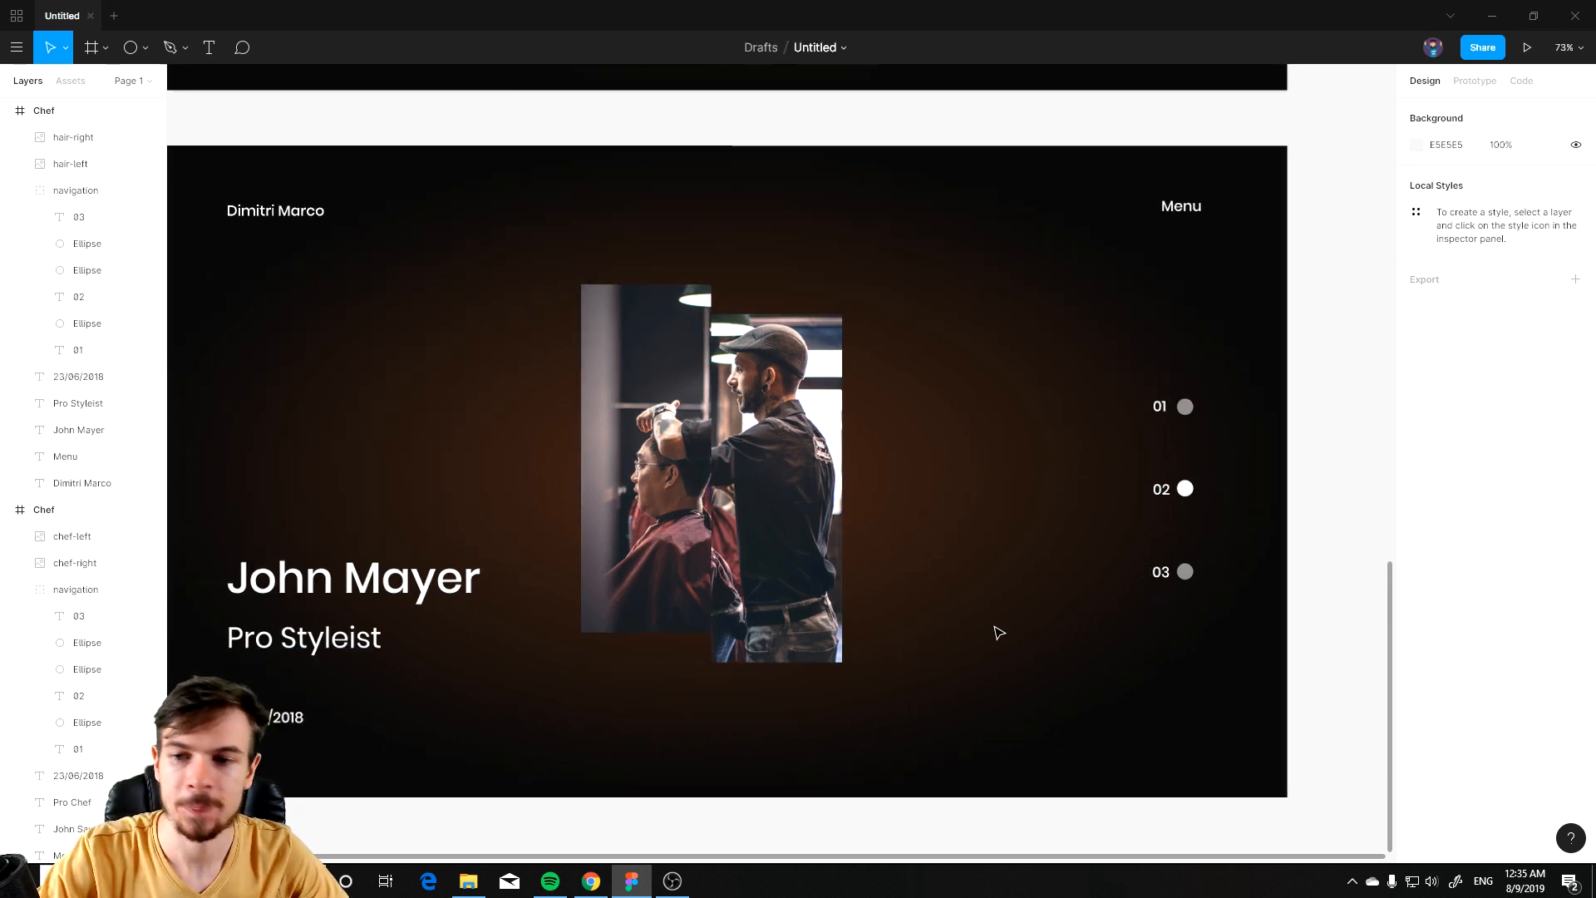
Step: Set the 02 indicator dot's fill opacity to 50% and the 03 dot's fill opacity to 100%
scroll(1201, 527, "up", 3)
left_click(1151, 495)
double_click(1151, 493)
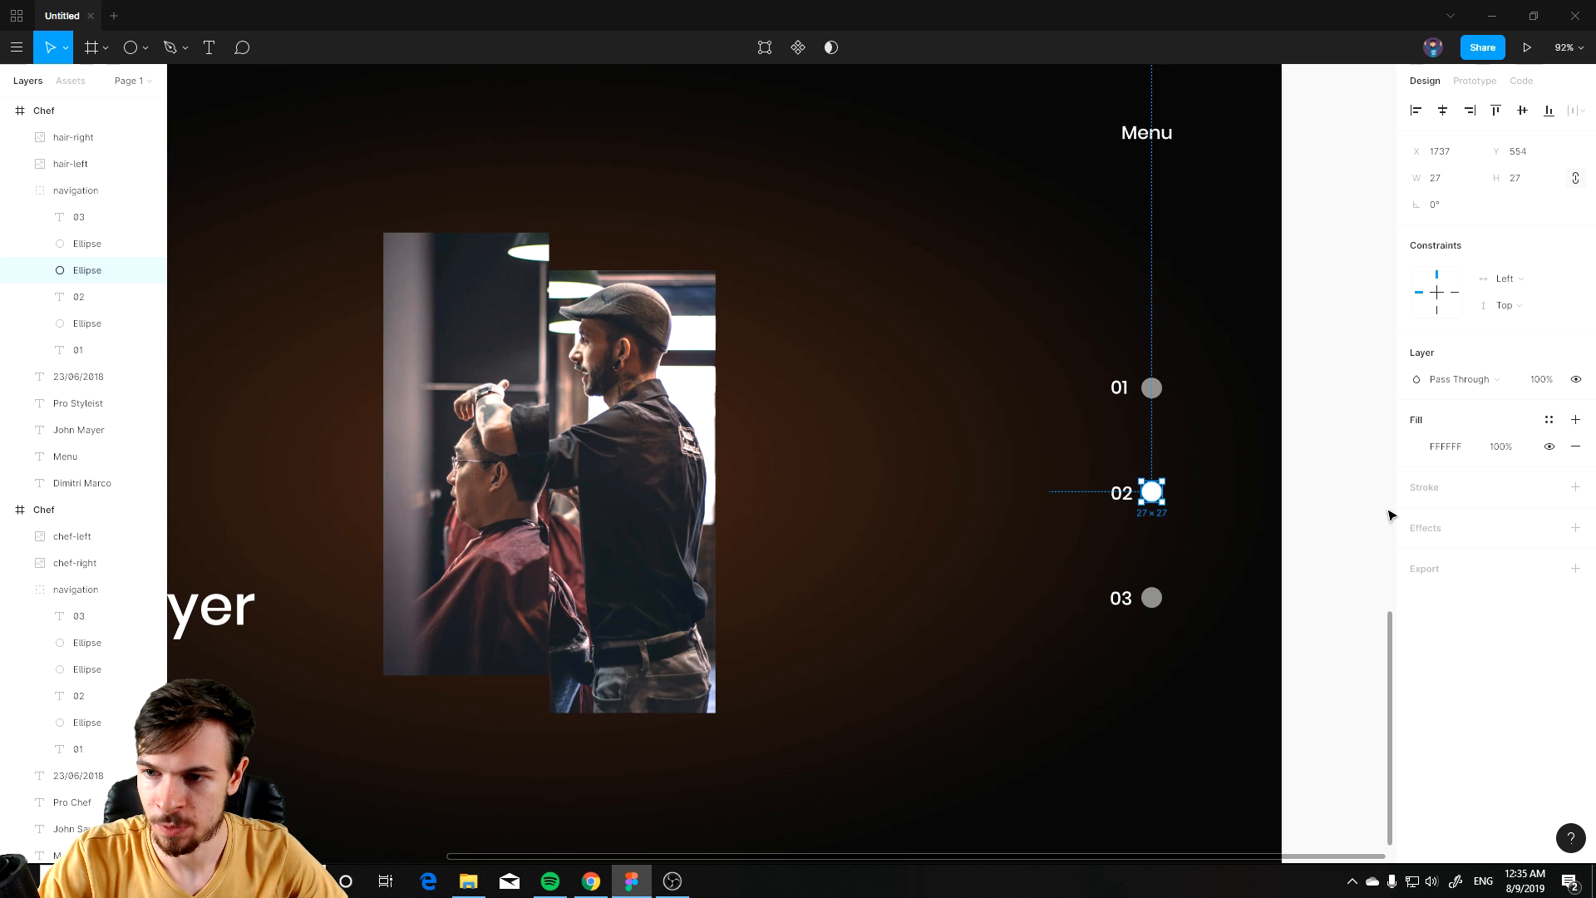
left_click(1418, 448)
left_click(1361, 720)
type("50")
key("Return")
left_click(1149, 598)
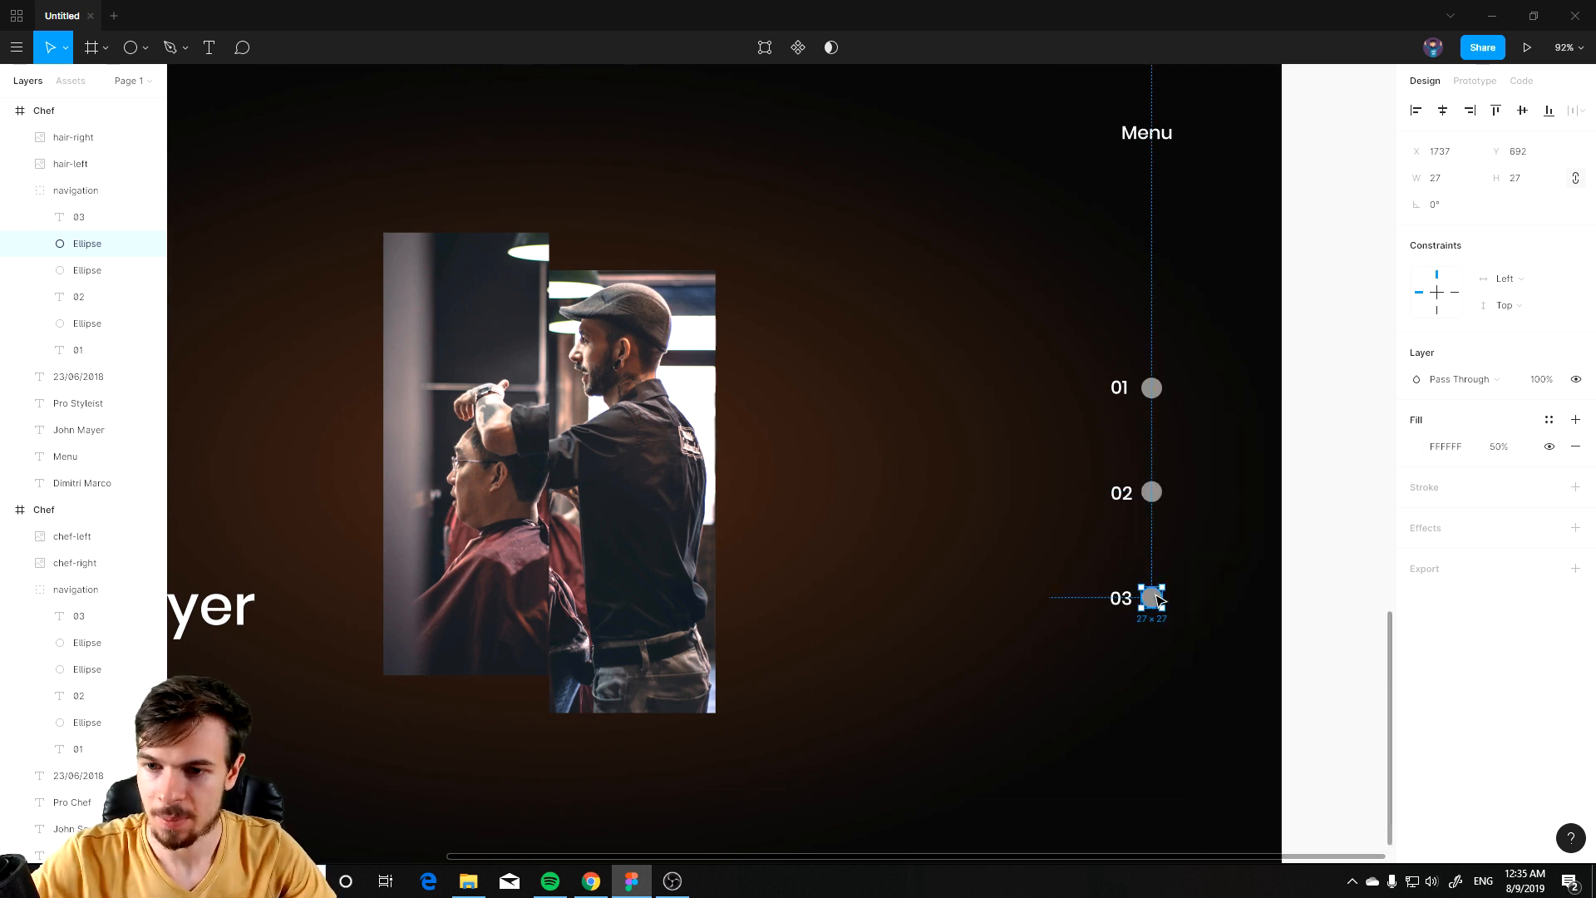
left_click(1499, 447)
type("100")
key("Return")
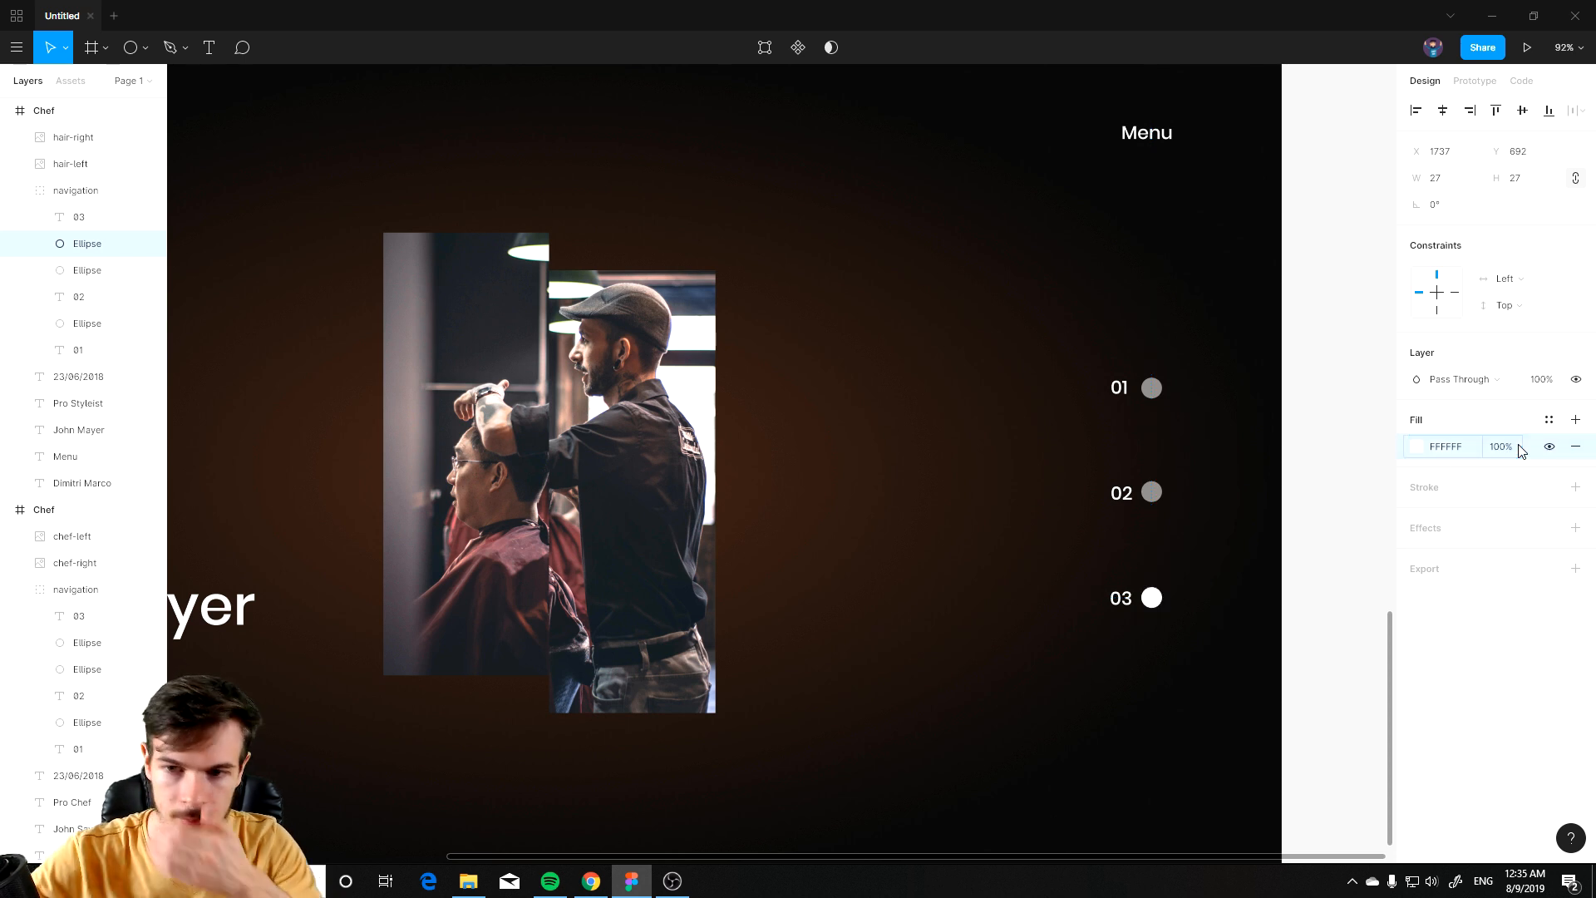
Step: Reposition the hair-left and hair-right photo halves so they form the split image in the slide's centre
left_click(1339, 522)
scroll(898, 453, "down", 4)
left_click_drag(673, 457, 781, 406)
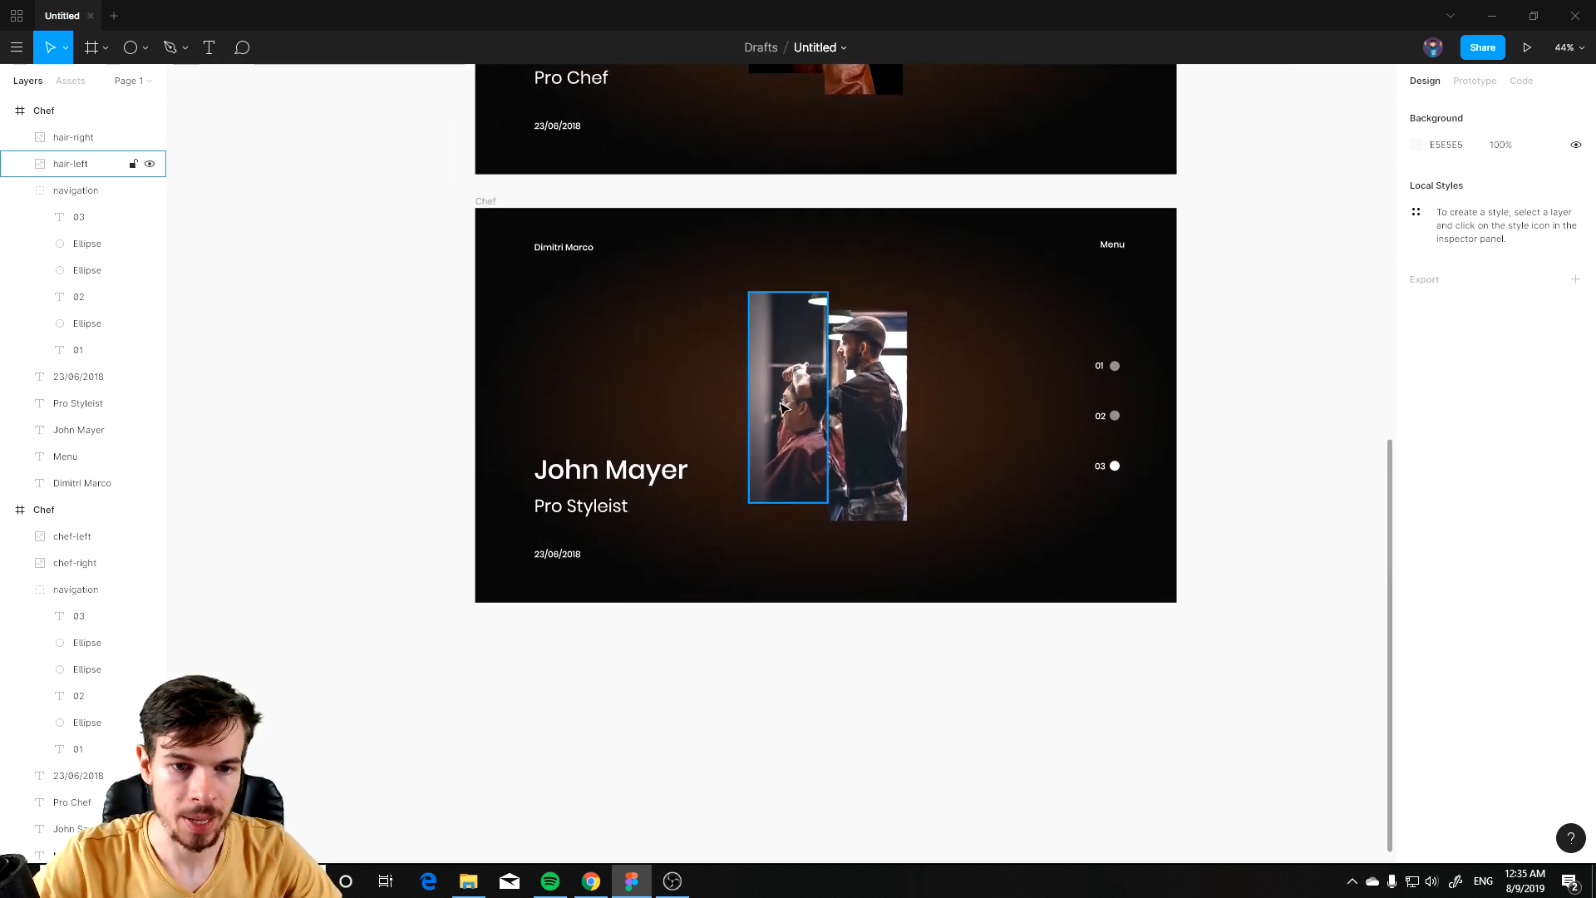
scroll(640, 449, "up", 3)
scroll(709, 517, "up", 2)
scroll(709, 517, "right", 2)
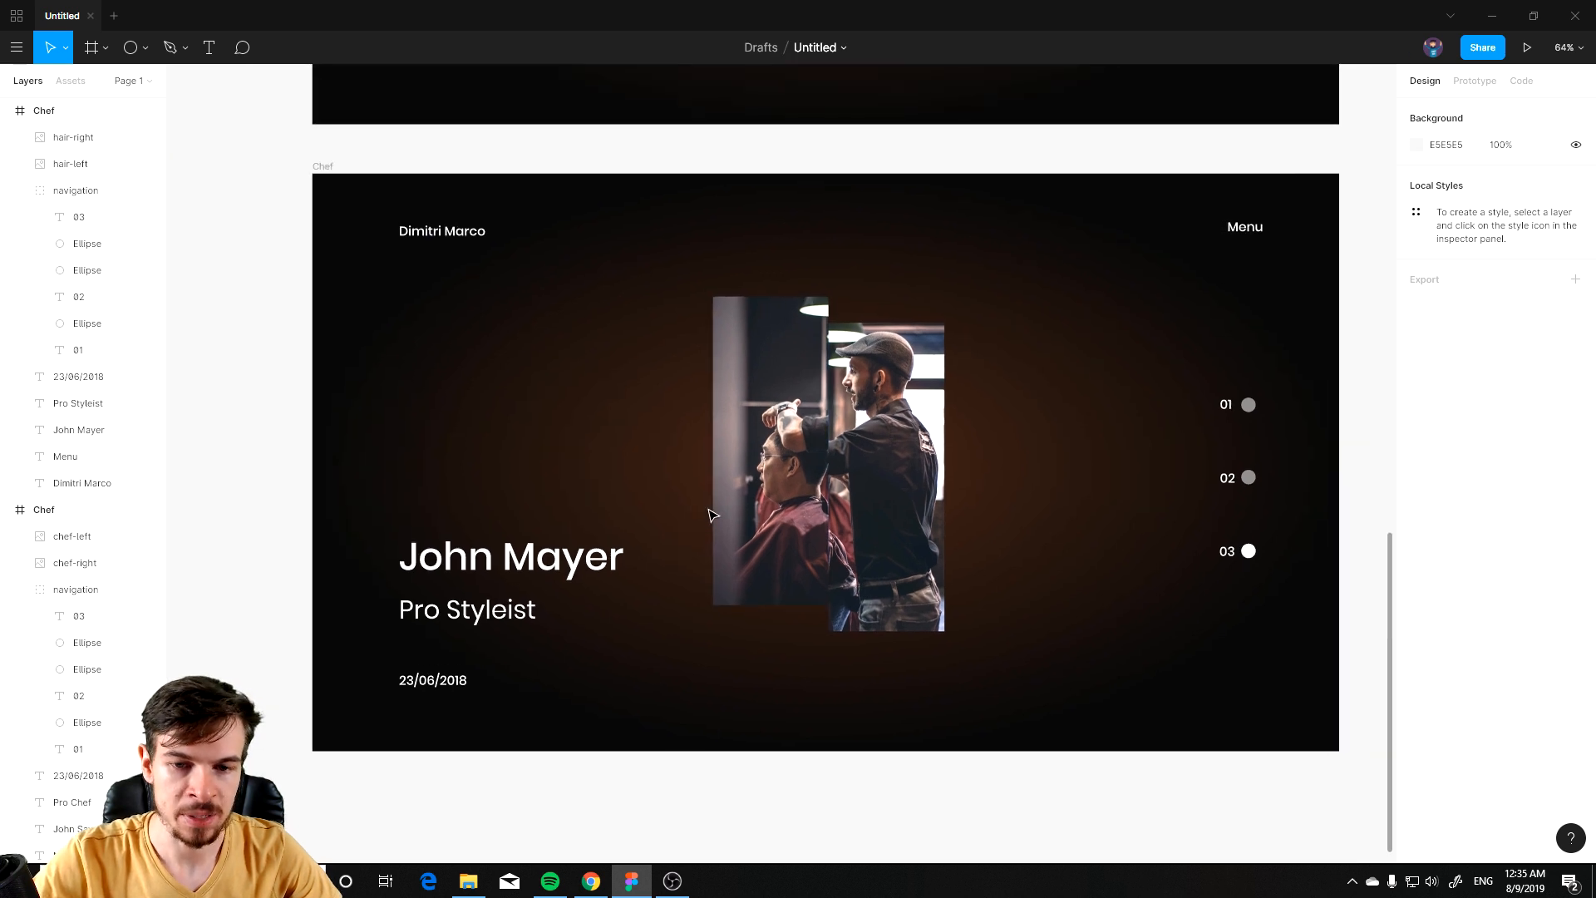
left_click_drag(679, 388, 630, 502)
left_click_drag(866, 663, 852, 524)
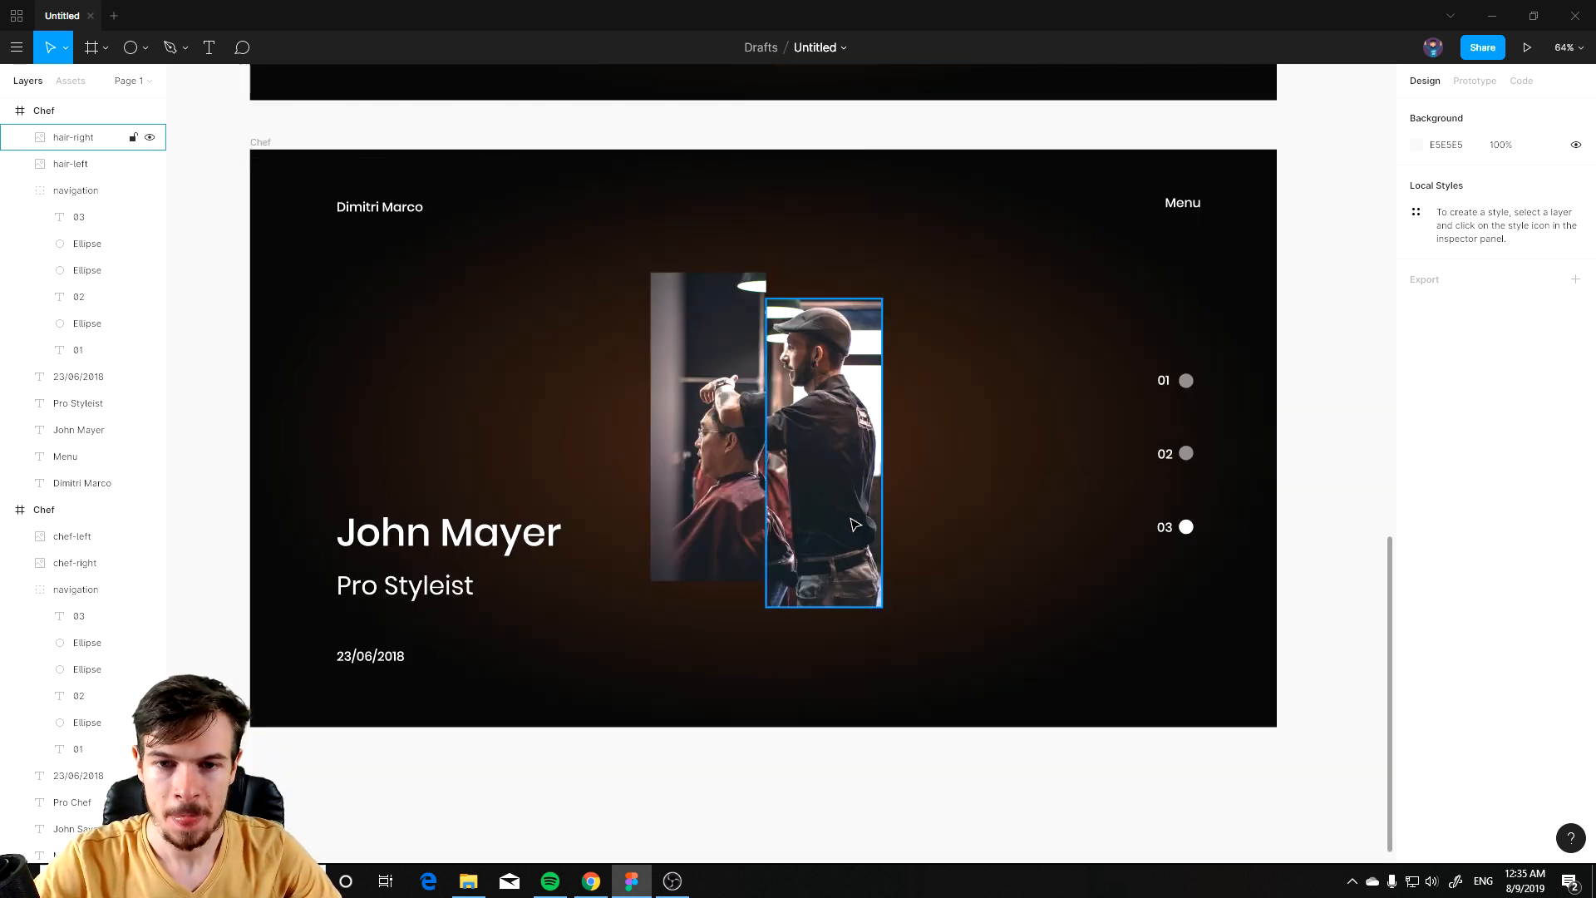
Step: Set the new slide's radial background gradient first stop colour to 4E4342
left_click(260, 144)
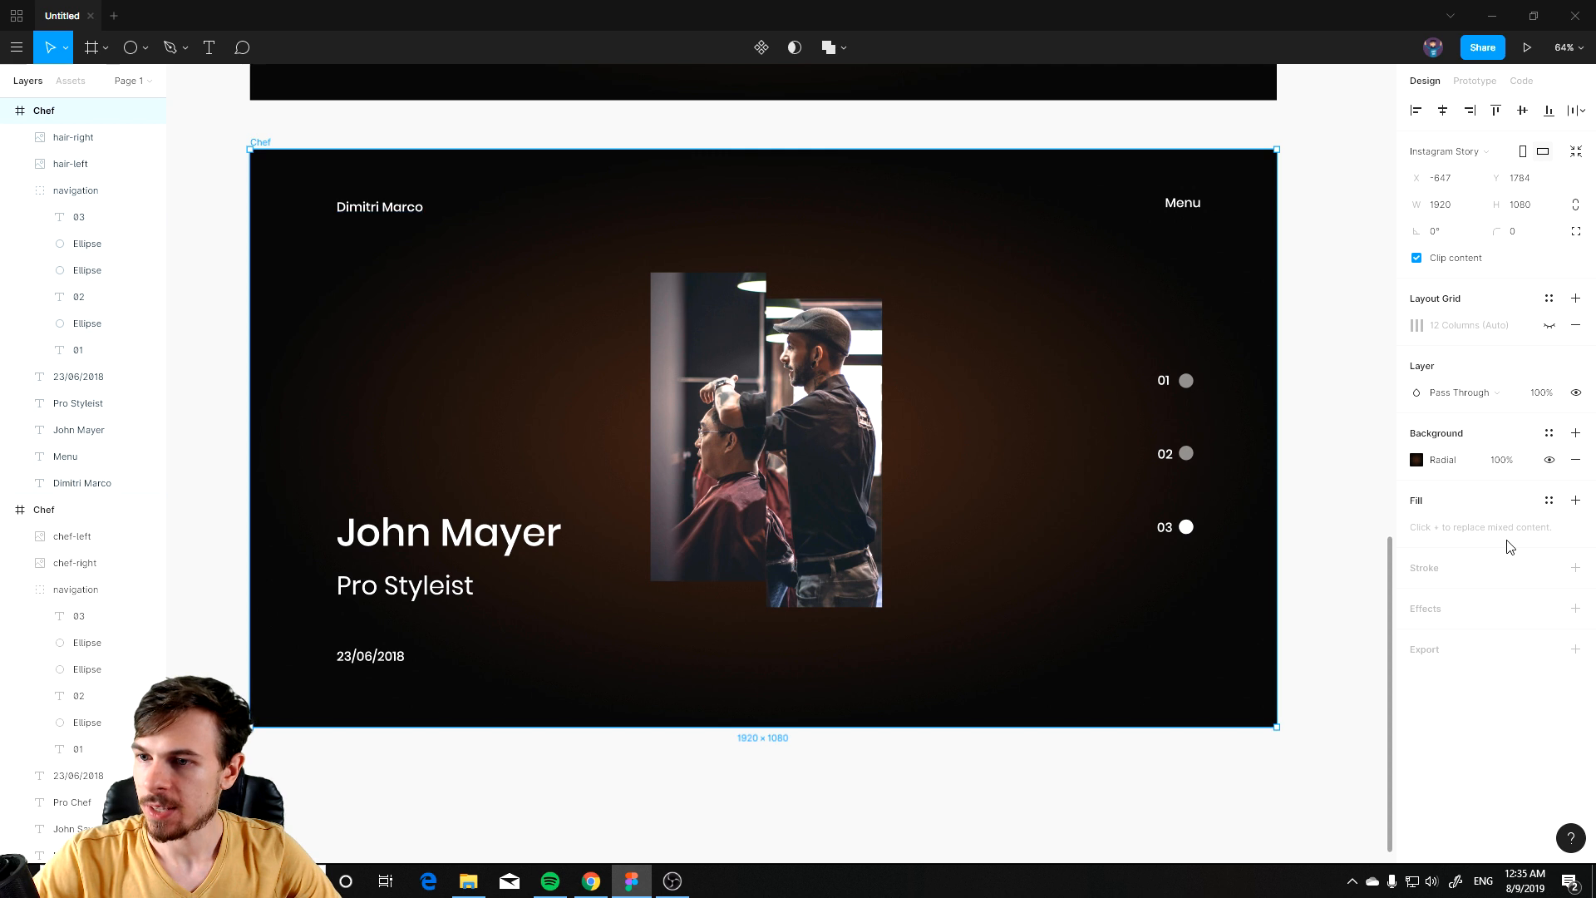
left_click(1417, 462)
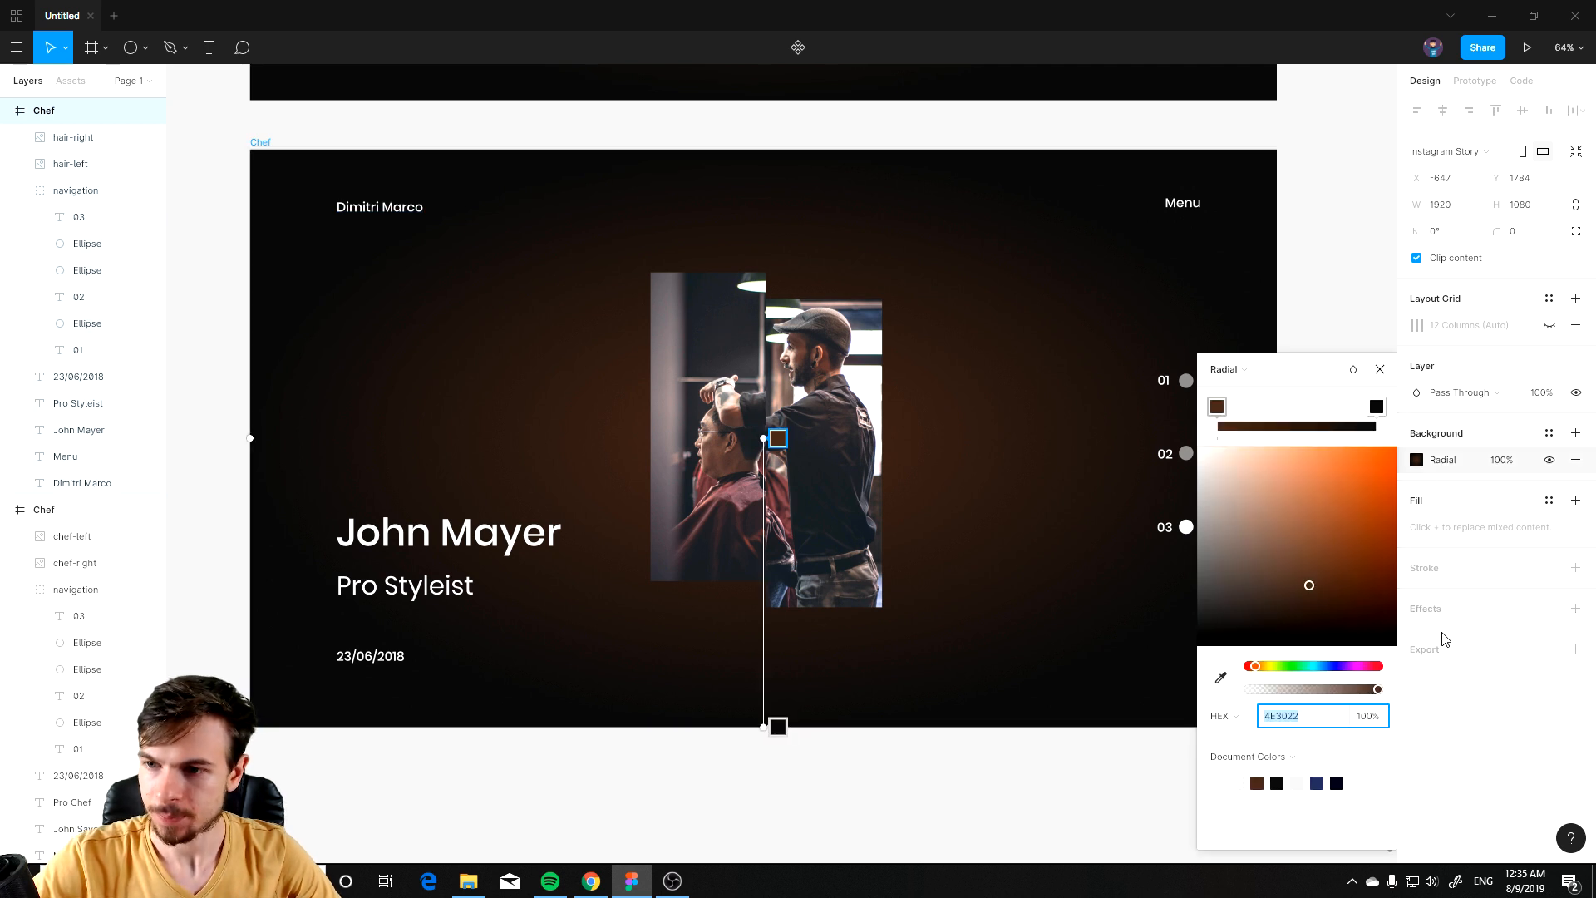
key("alt+Tab")
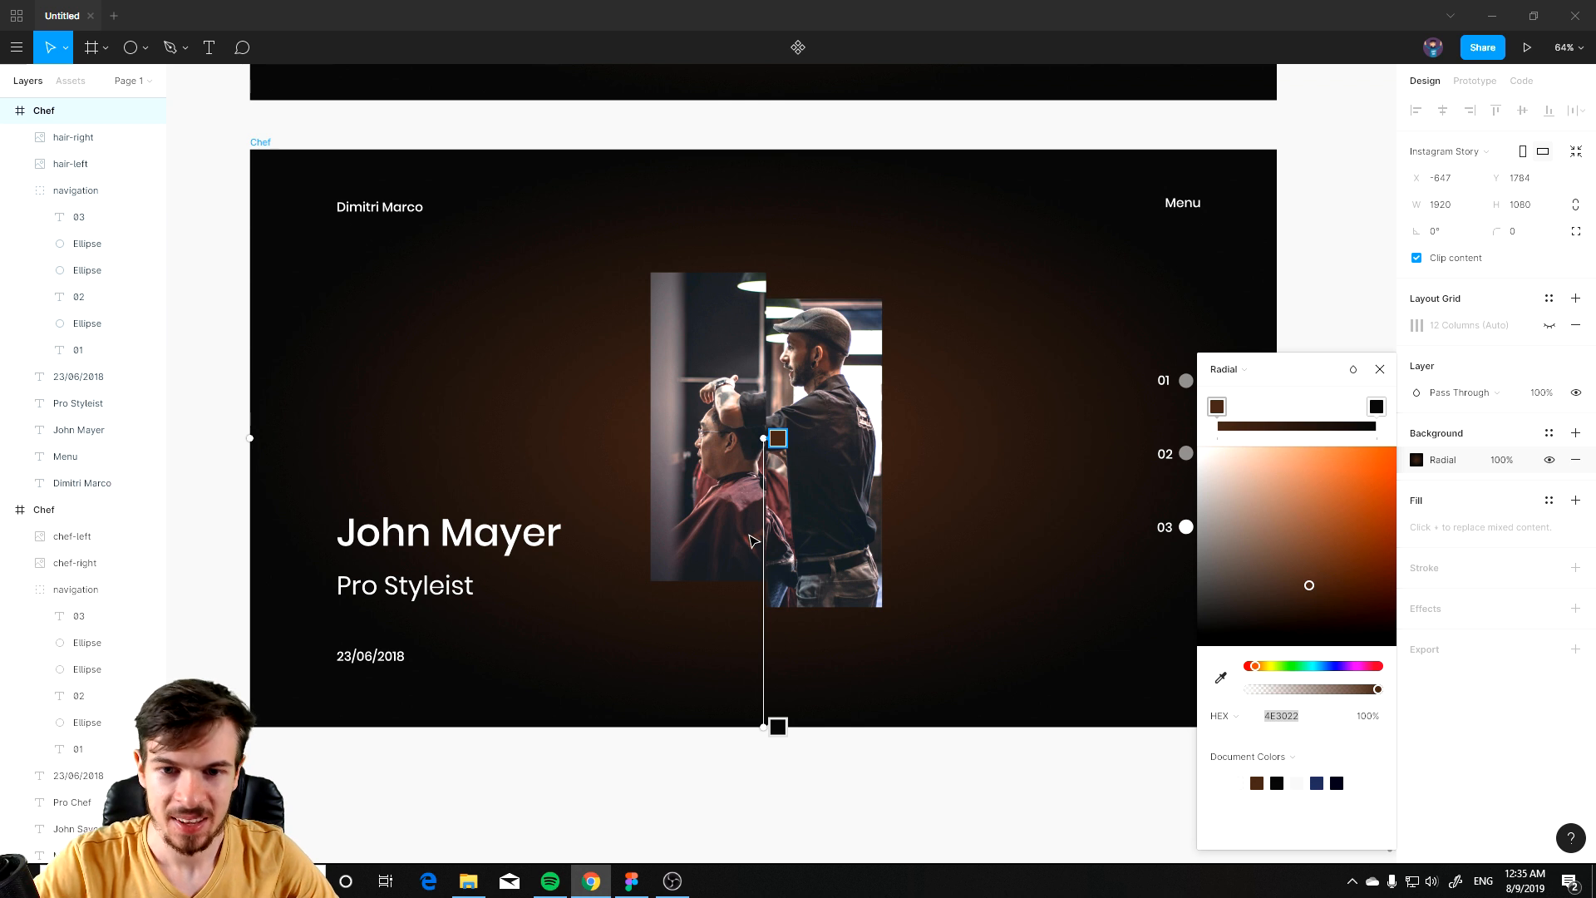
scroll(753, 542, "up", 3)
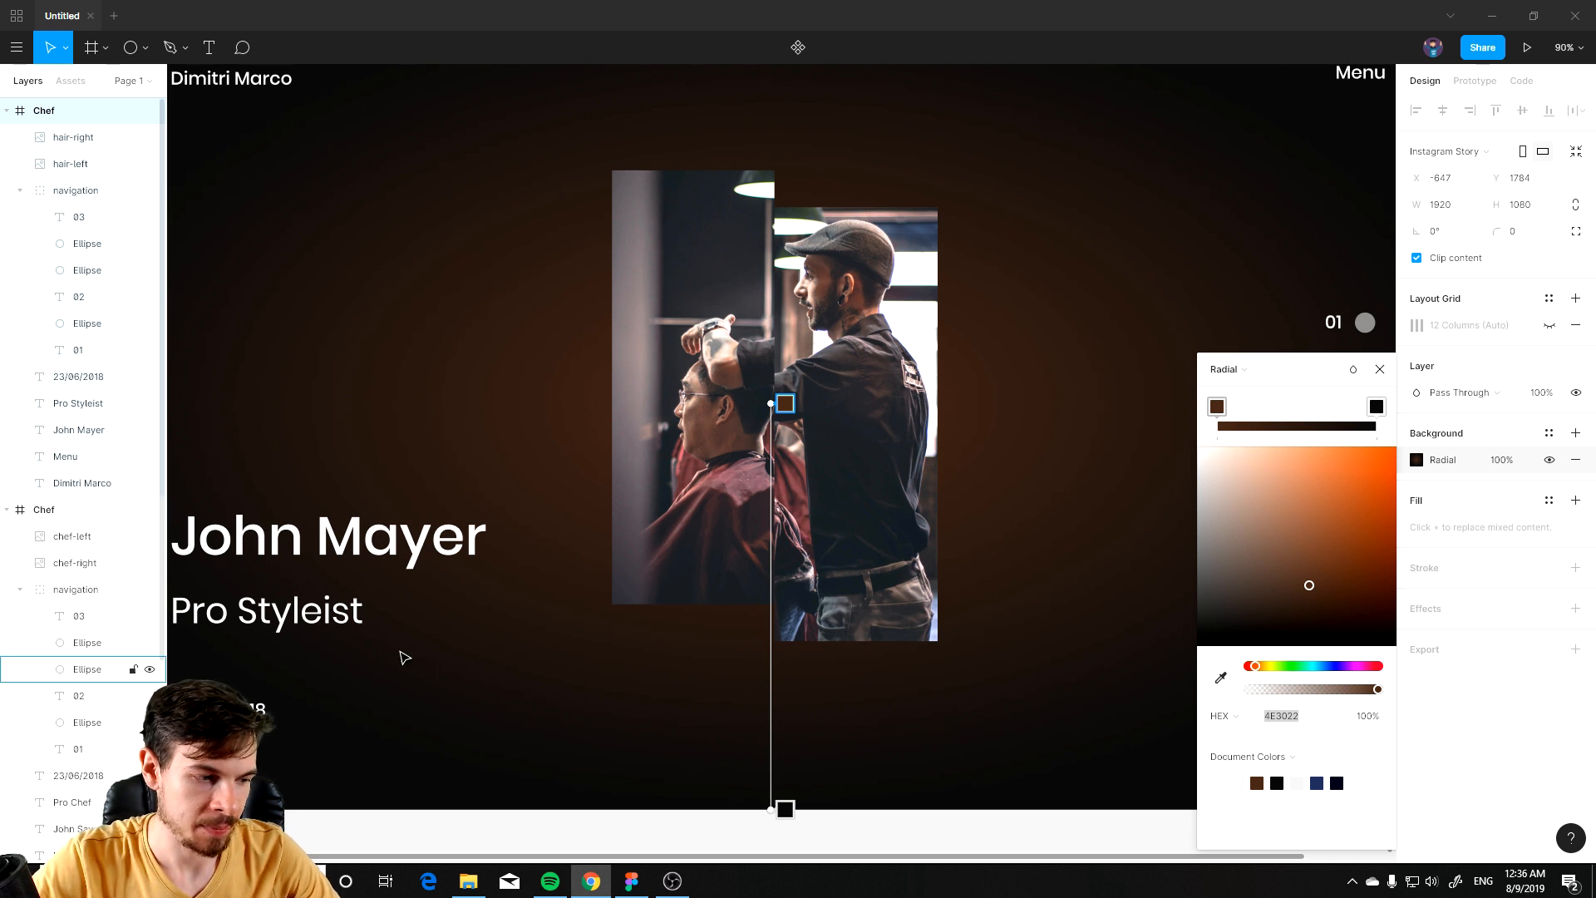
scroll(732, 604, "up", 1)
left_click(1325, 716)
type("4E4342")
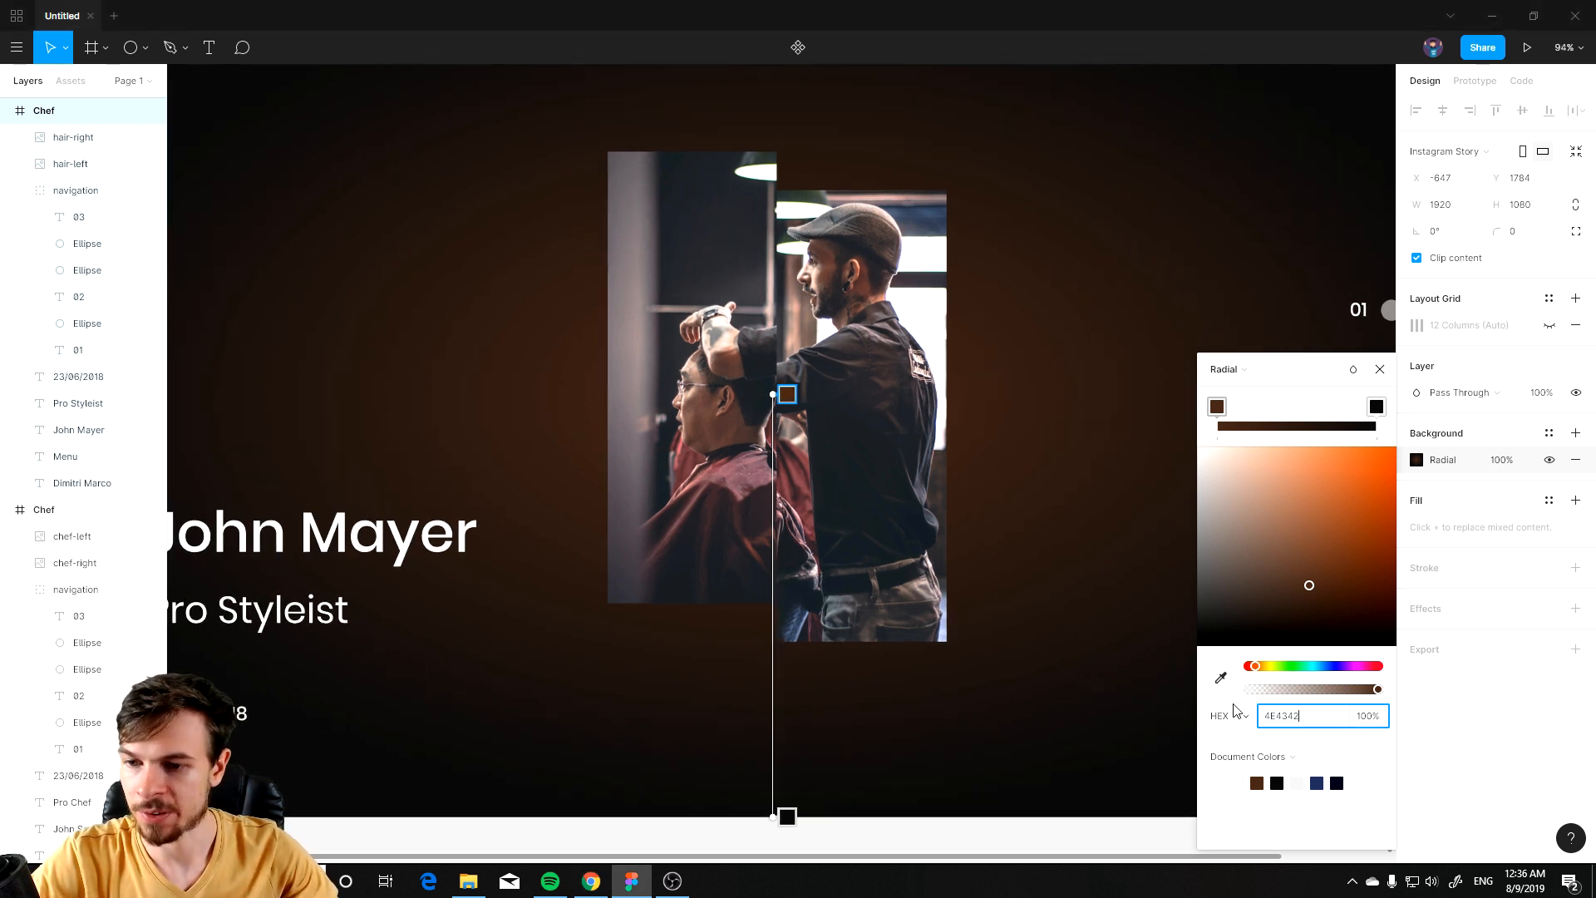
key("Return")
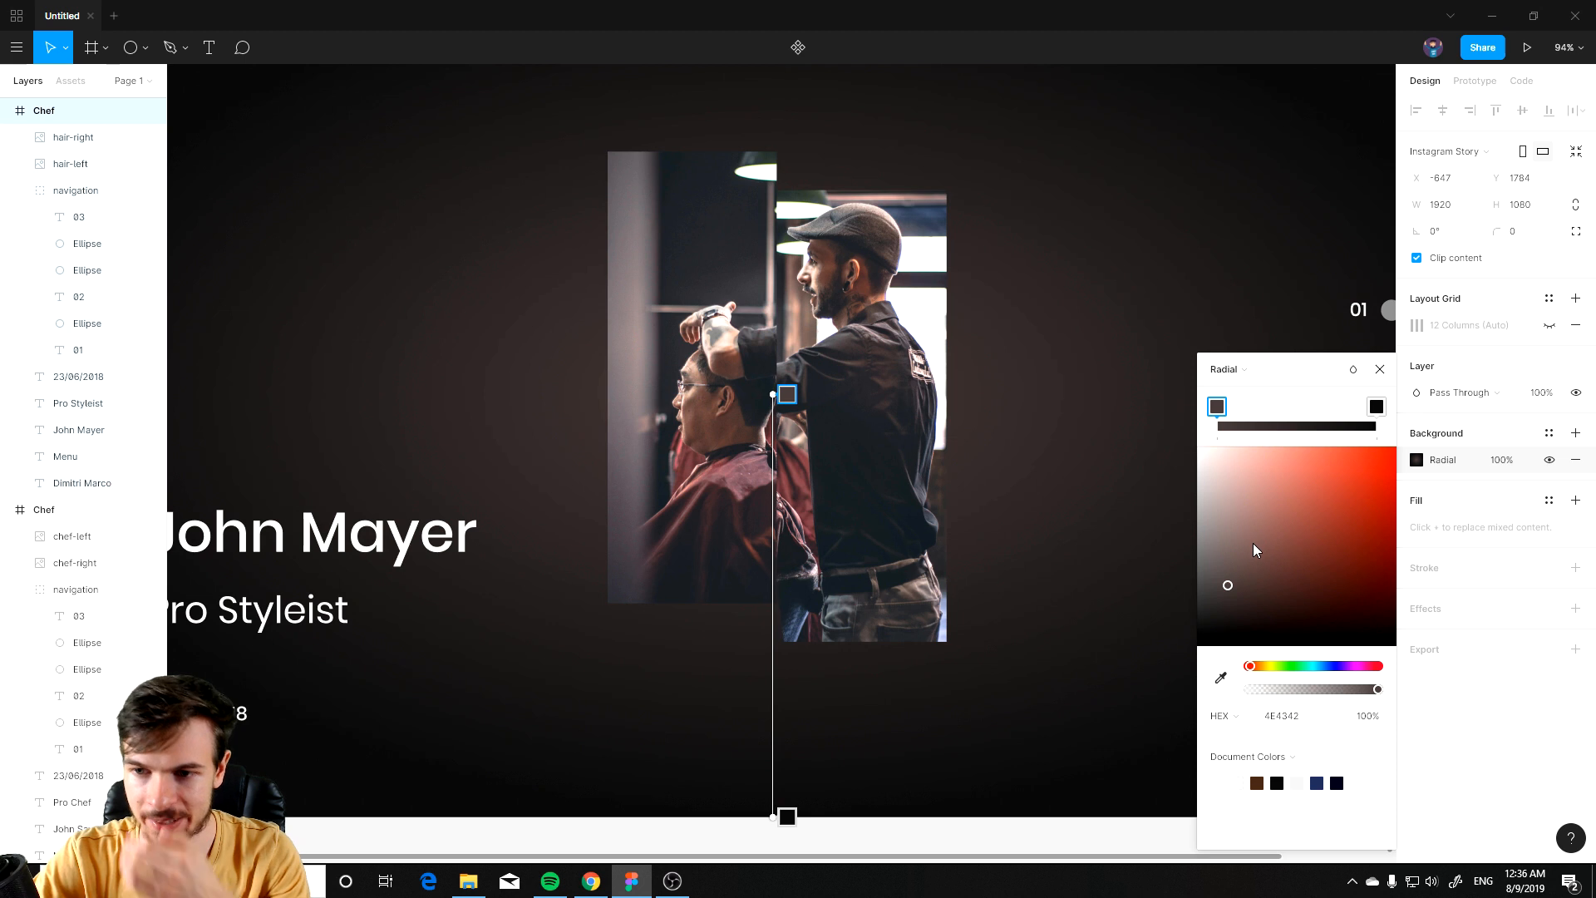
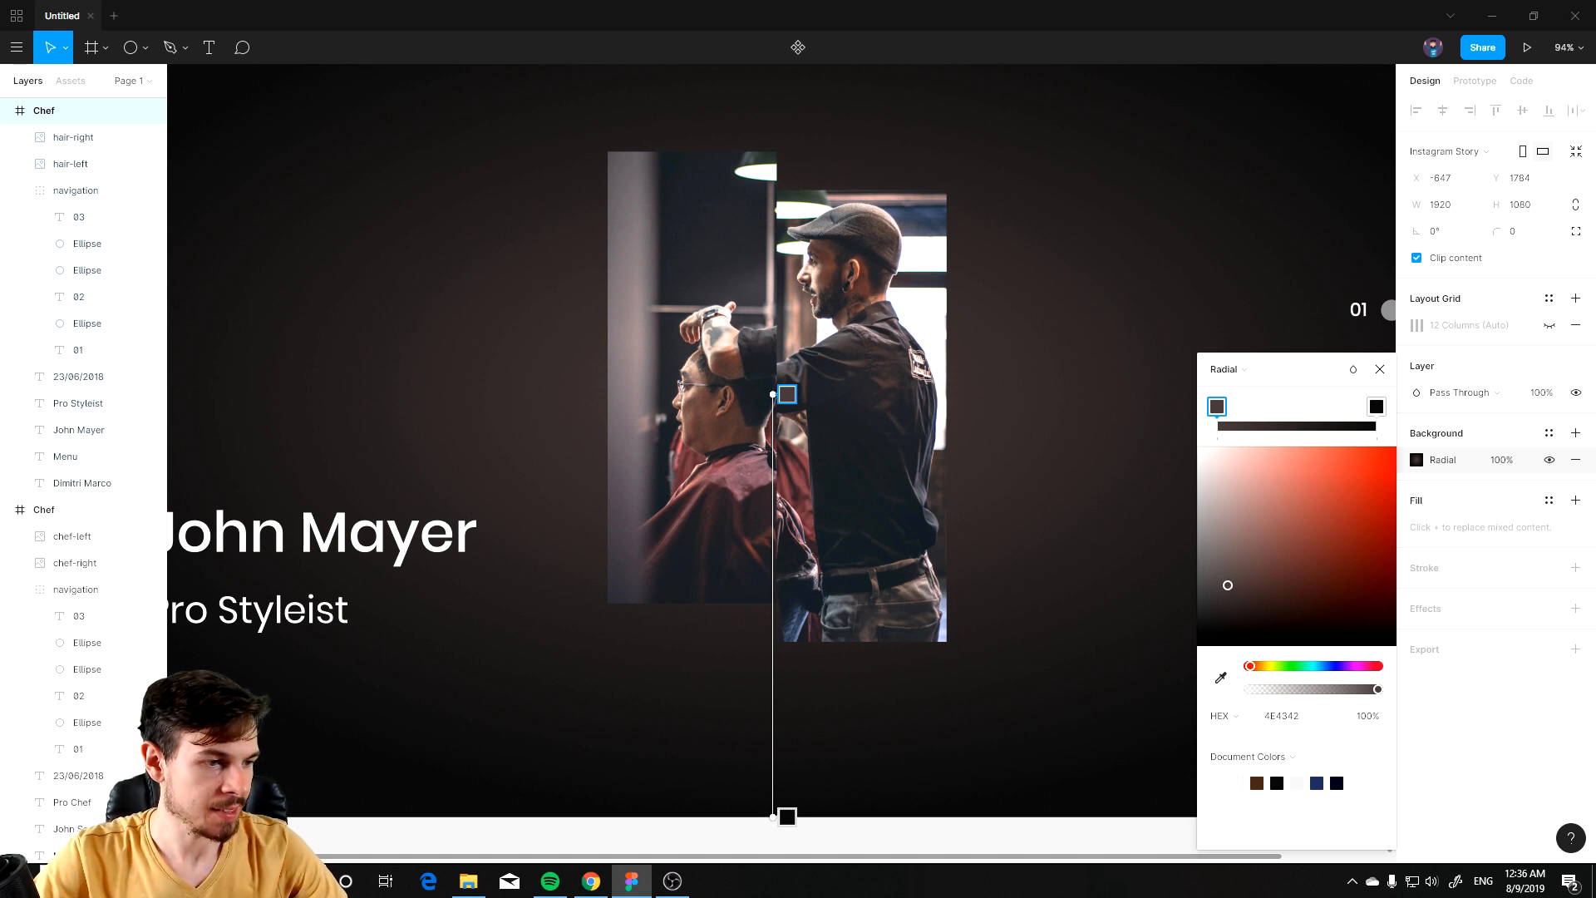
Step: Paste a copied hex colour into the radial background's first gradient stop
key("alt+Tab")
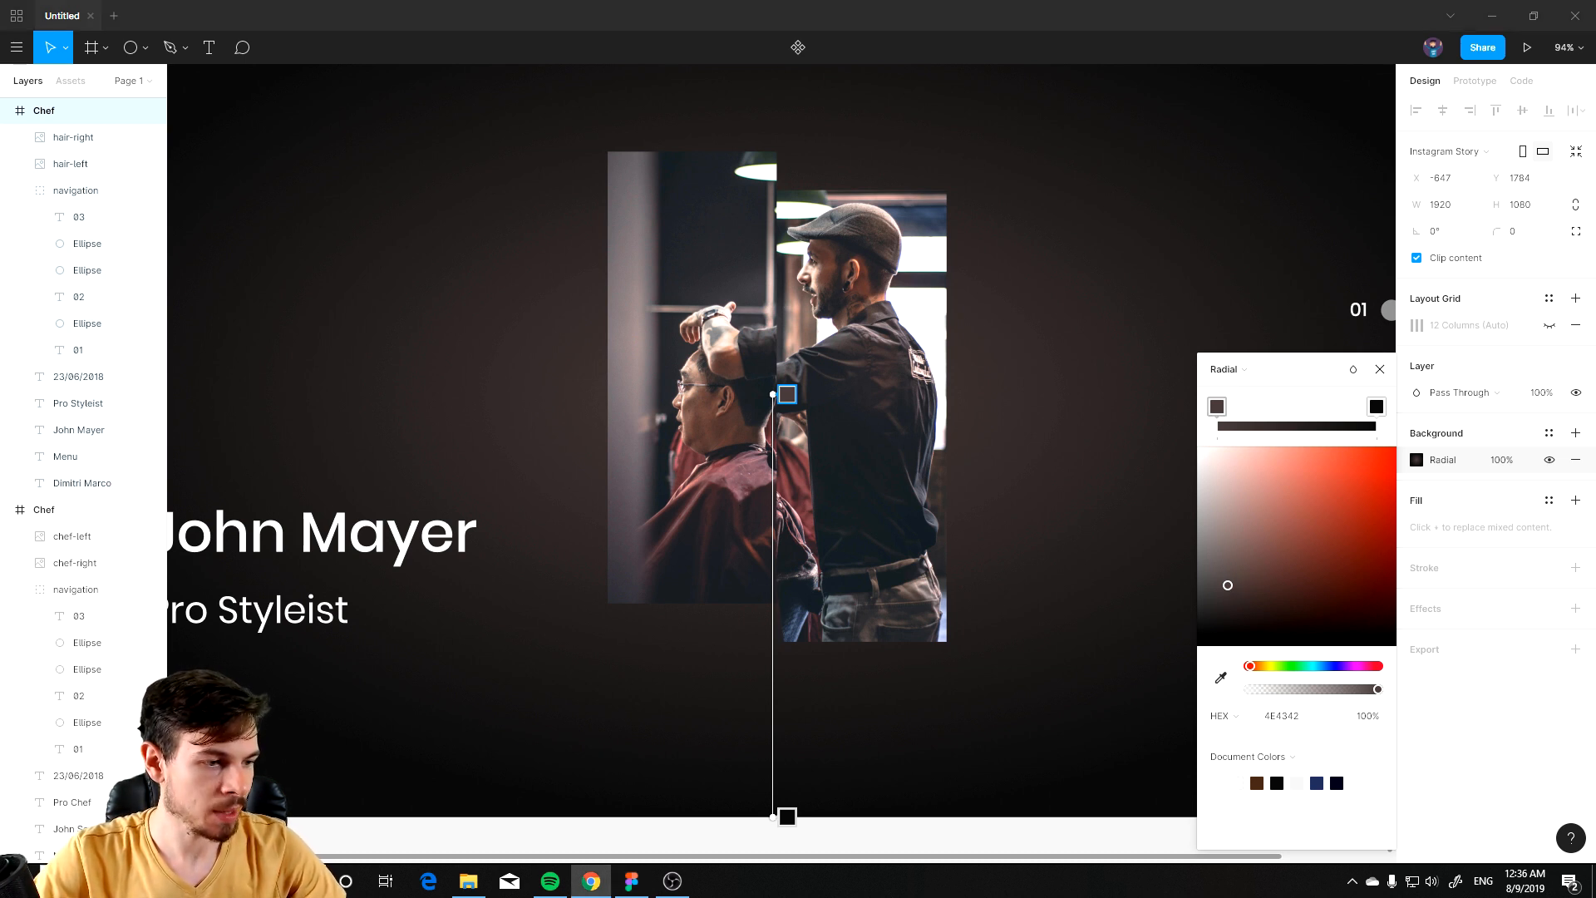
left_click(1336, 720)
type("161616")
key("Return")
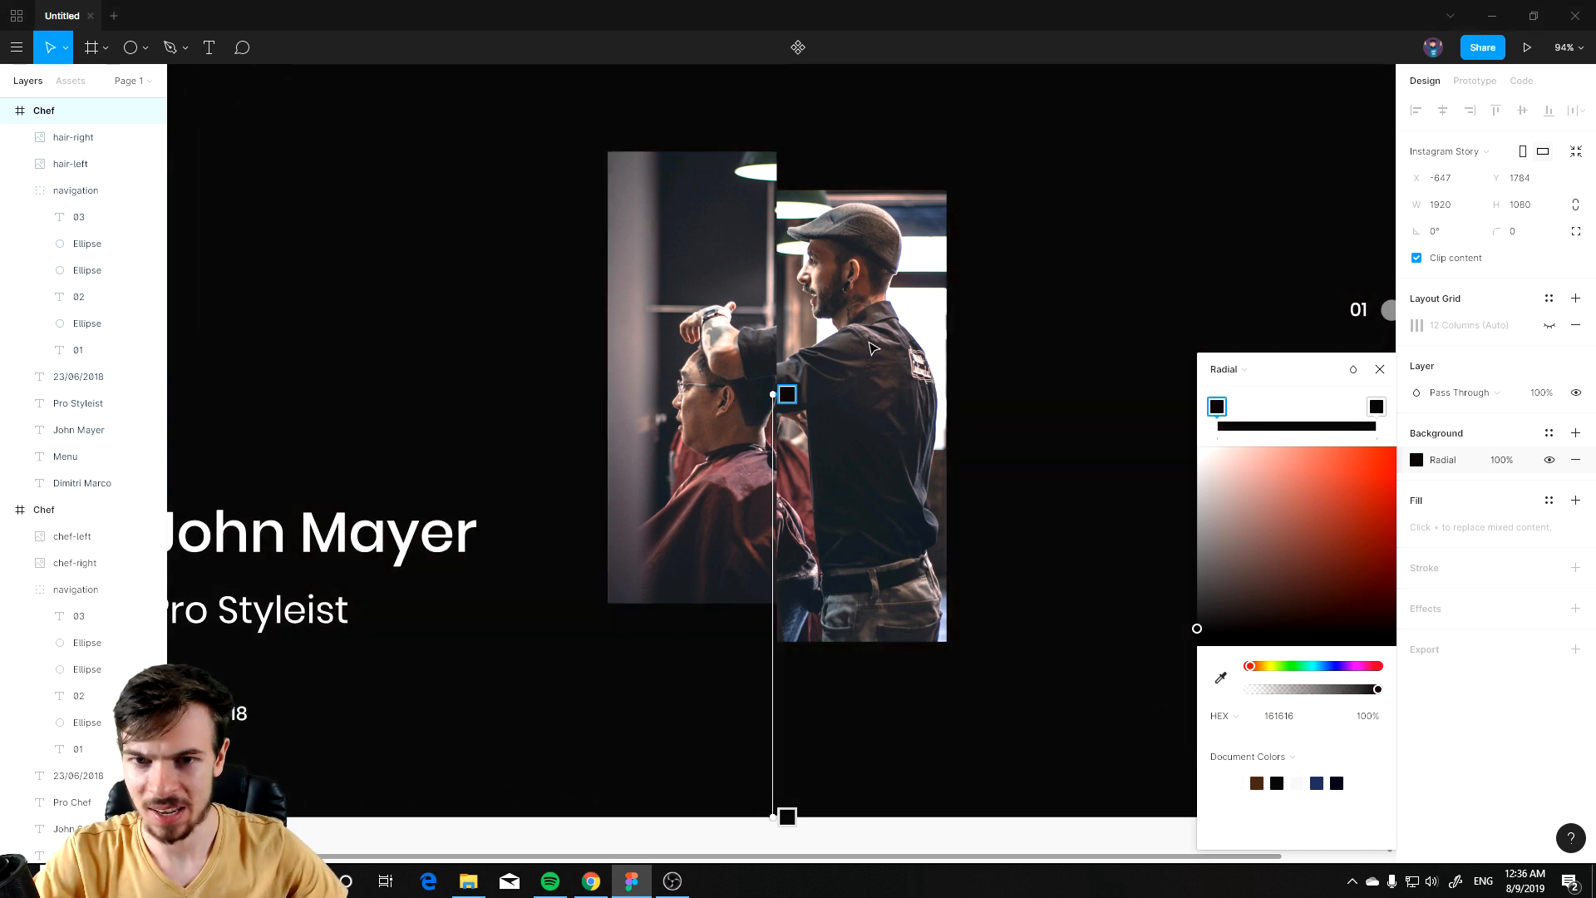
Step: Zoom out to review the stylist slide's background against the other slides
scroll(873, 347, "down", 5)
scroll(939, 340, "up", 4)
scroll(808, 630, "down", 2)
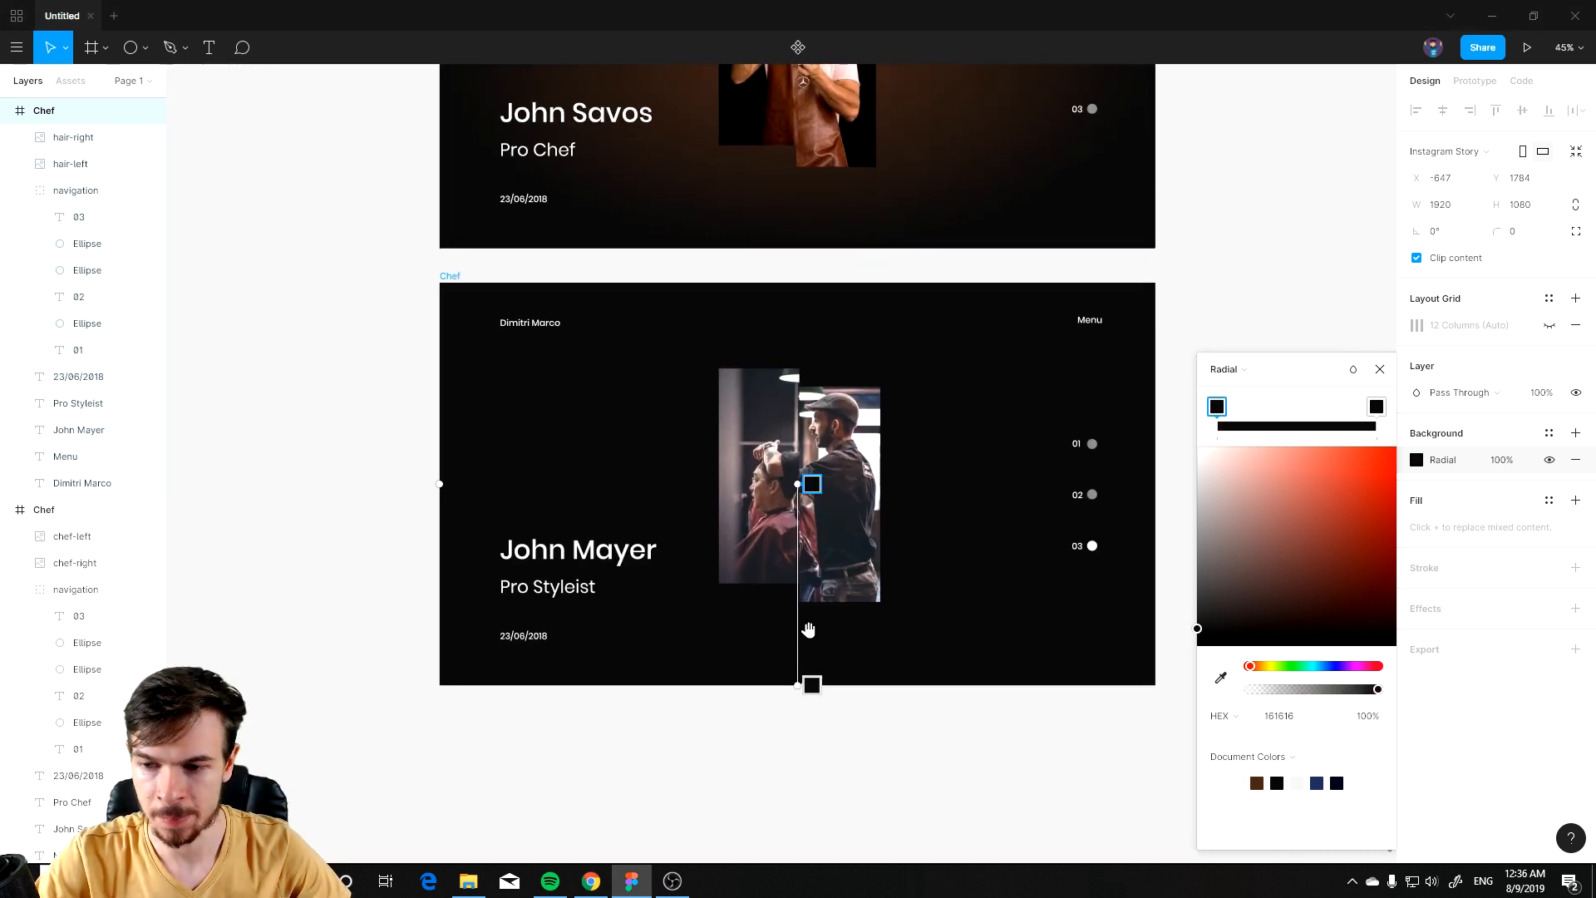
scroll(809, 630, "up", 5)
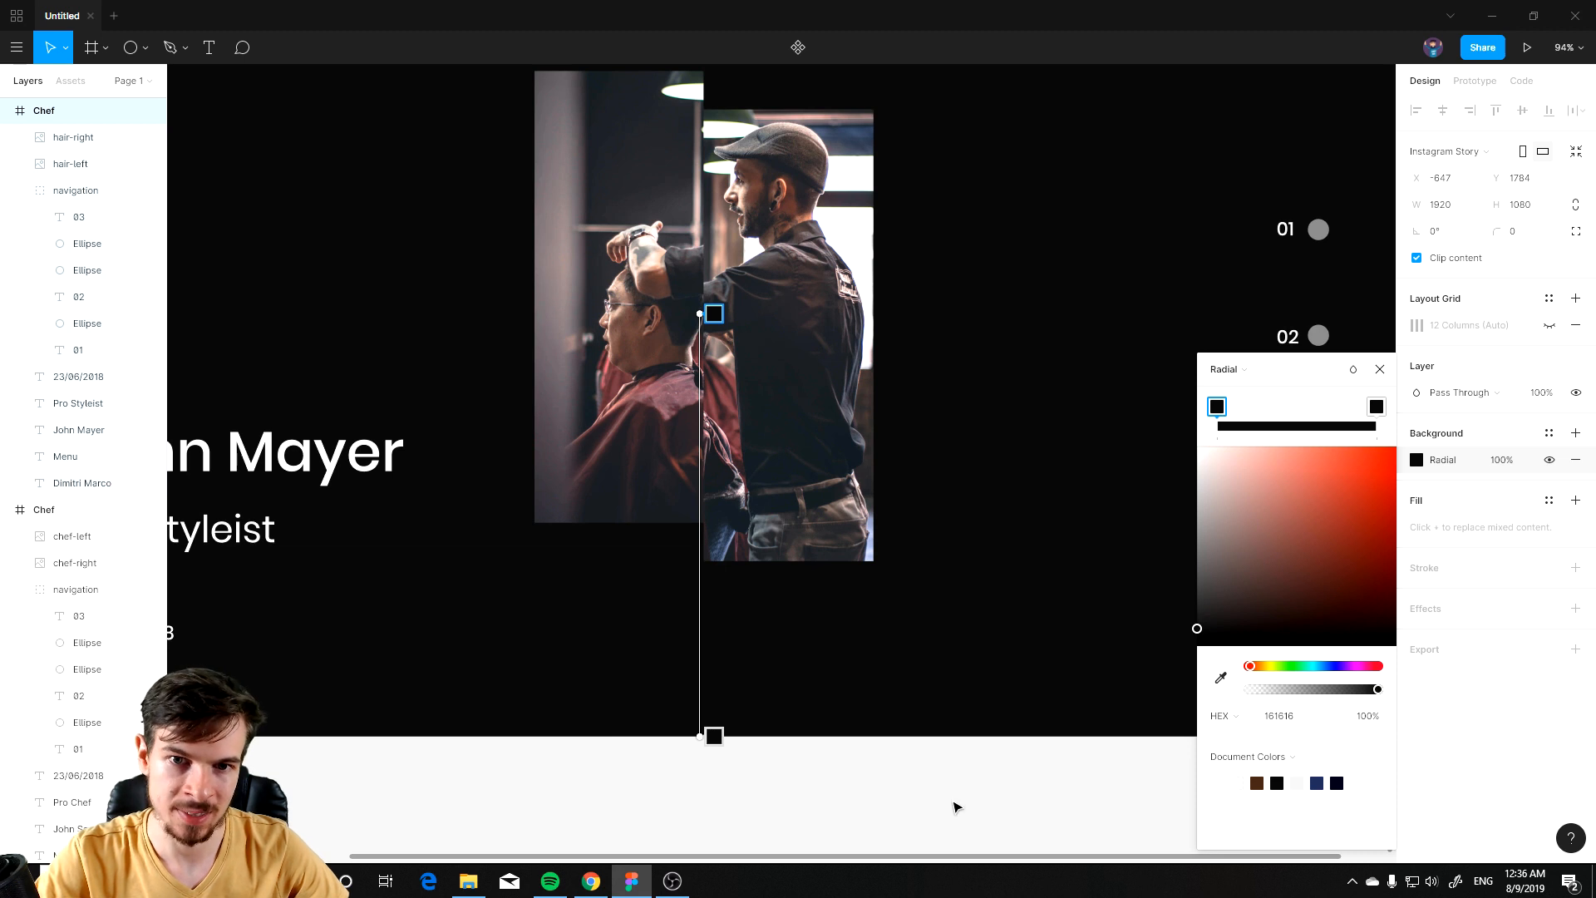
left_click(1383, 371)
scroll(1043, 725, "down", 5)
left_click(1058, 775)
scroll(945, 739, "up", 1)
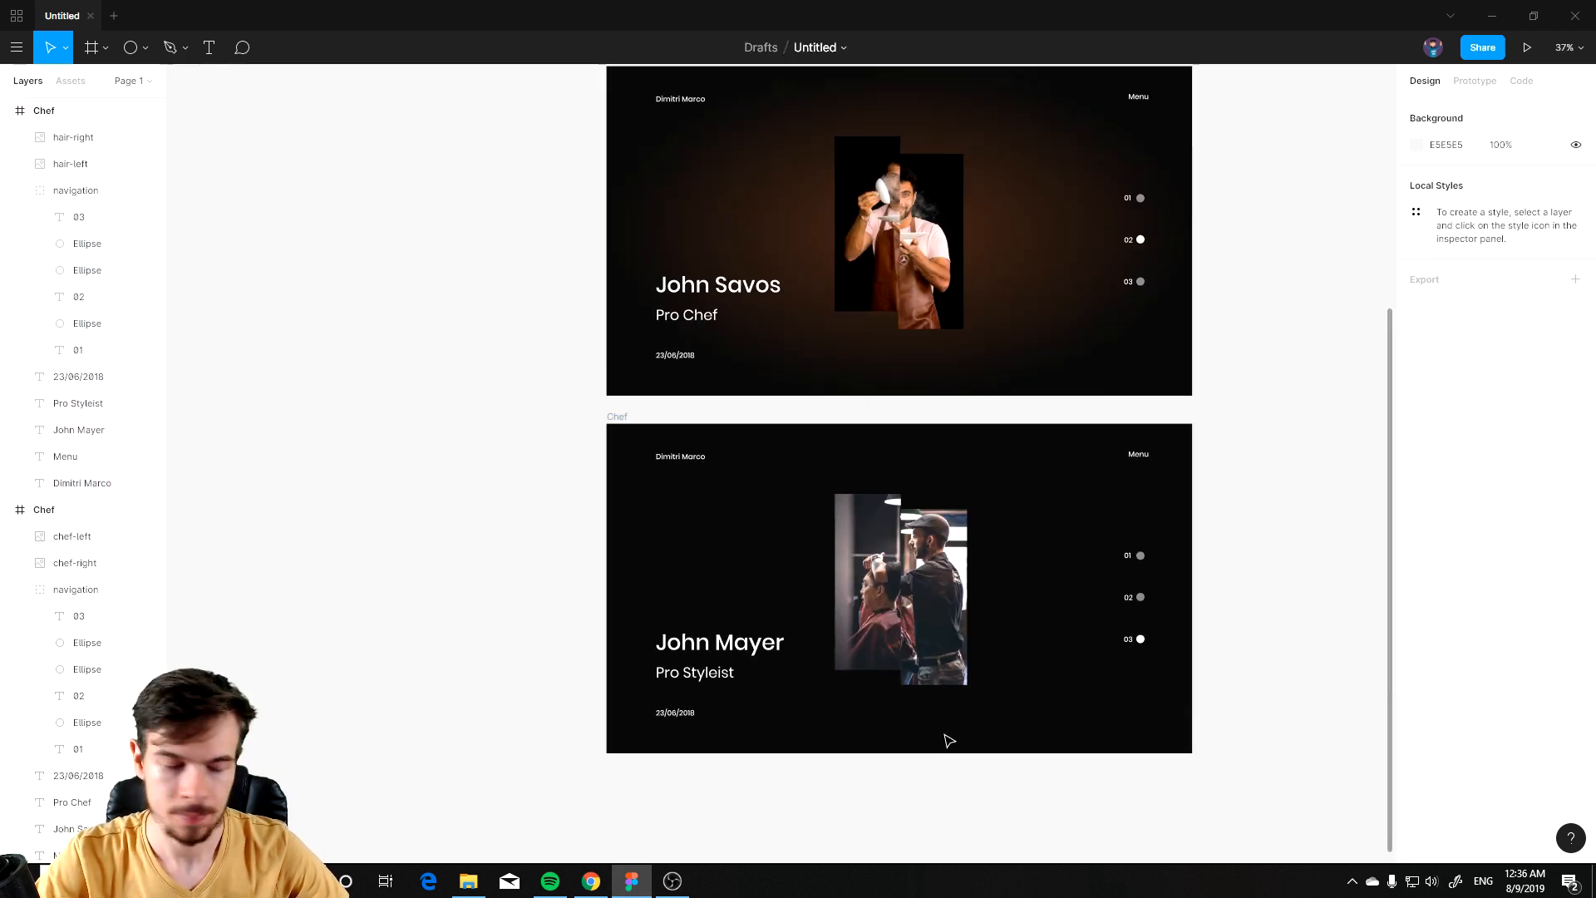
scroll(943, 731, "down", 1)
scroll(983, 721, "up", 5)
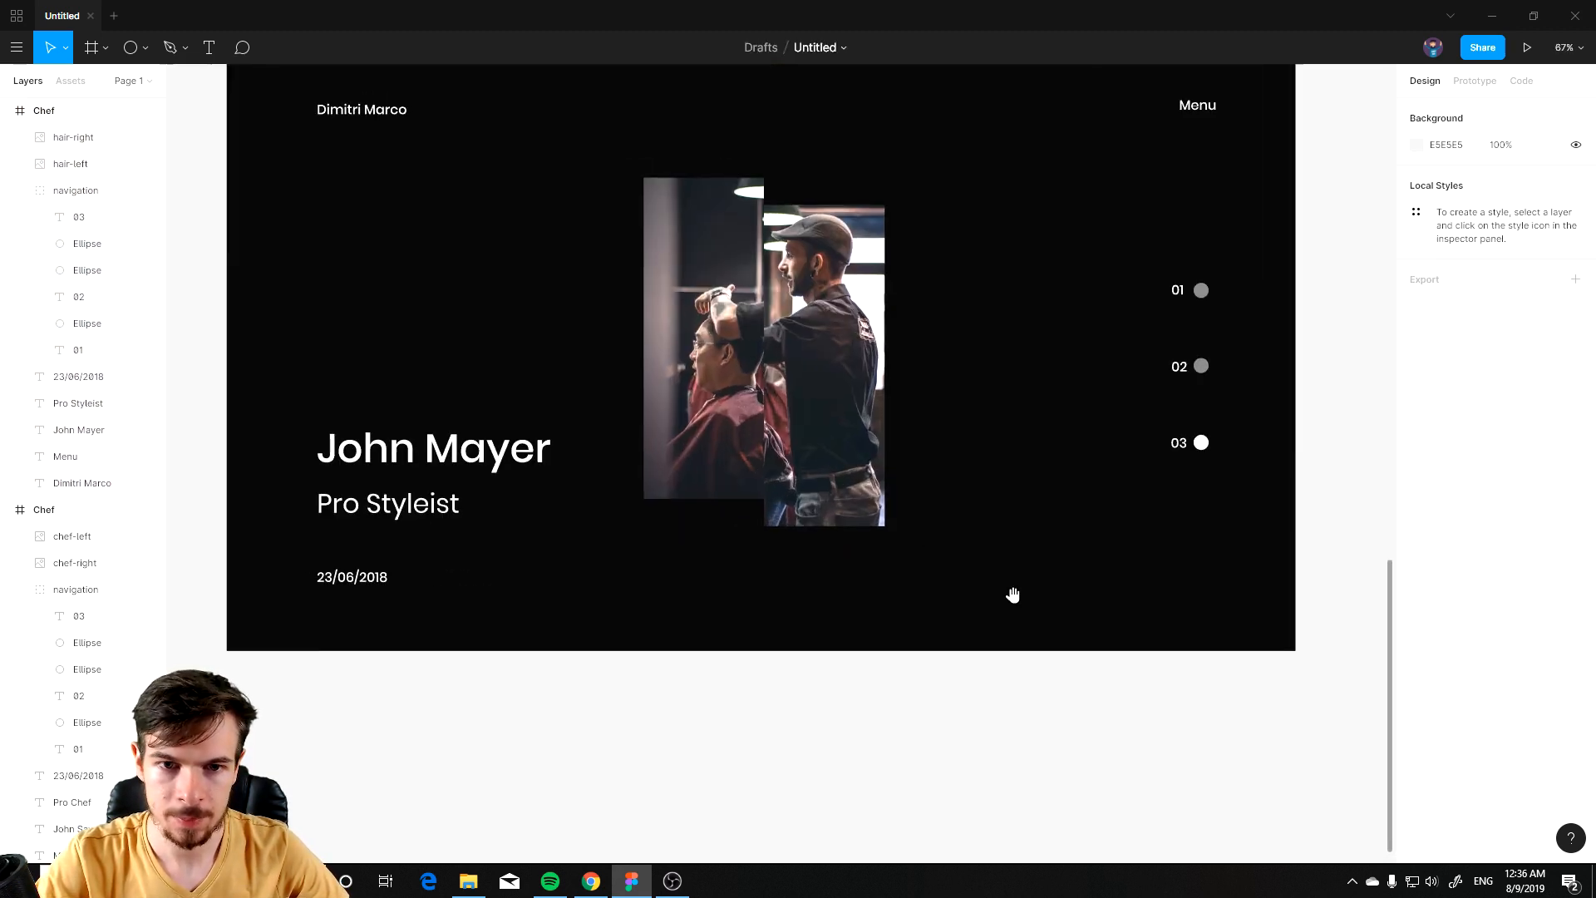
Step: Set the stylist slide's radial background first gradient stop to 4E4342 and close the colour picker
left_click(312, 100)
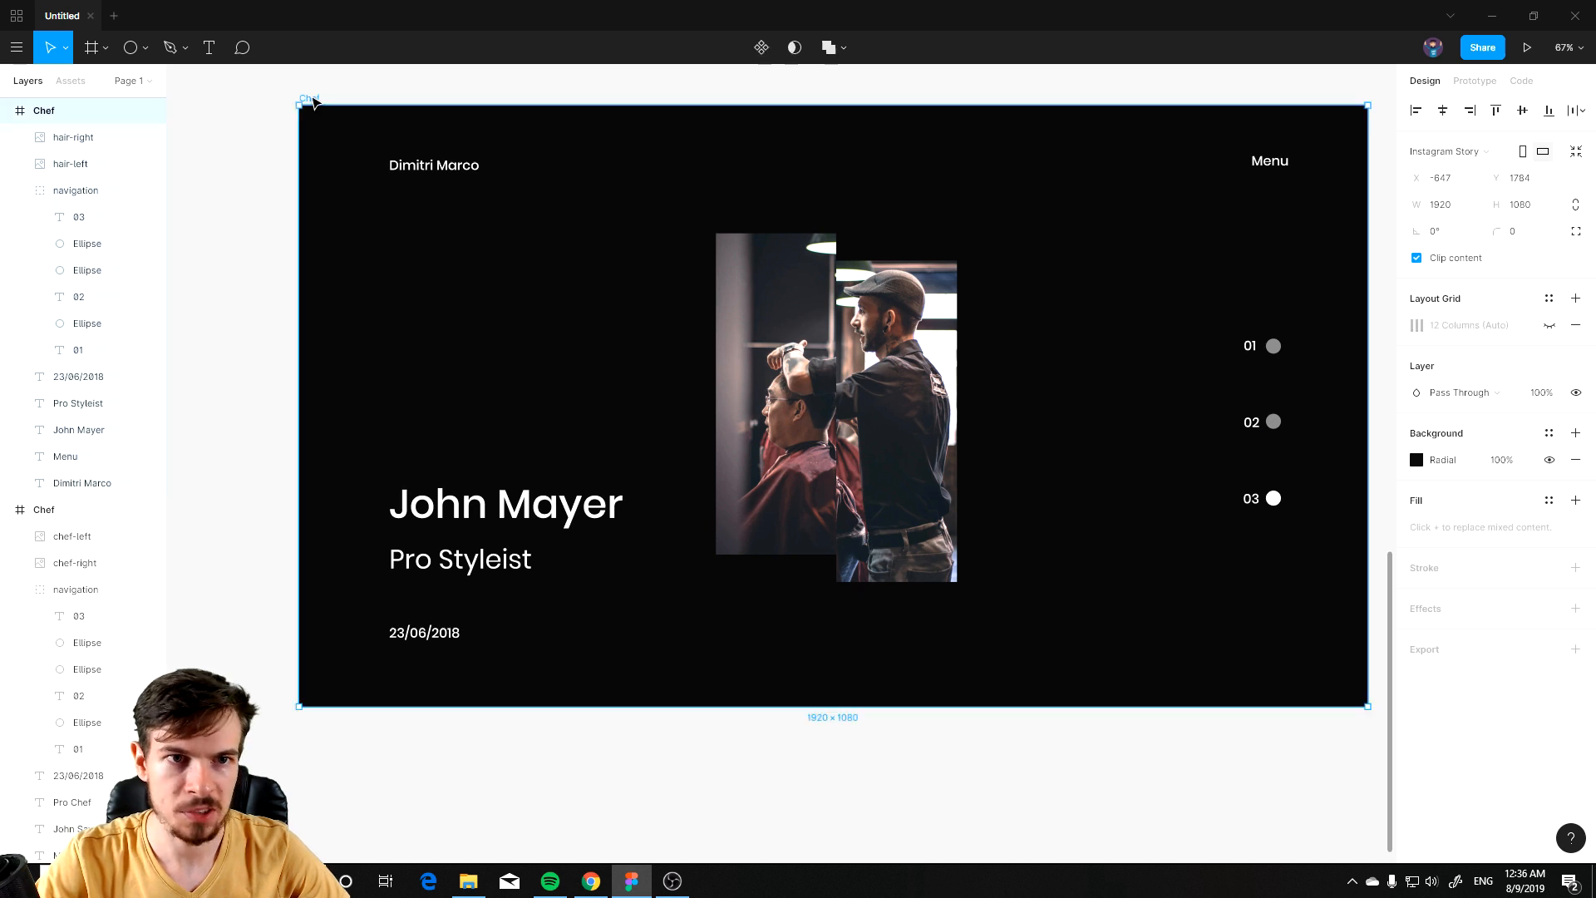
left_click(1417, 461)
left_click(1216, 406)
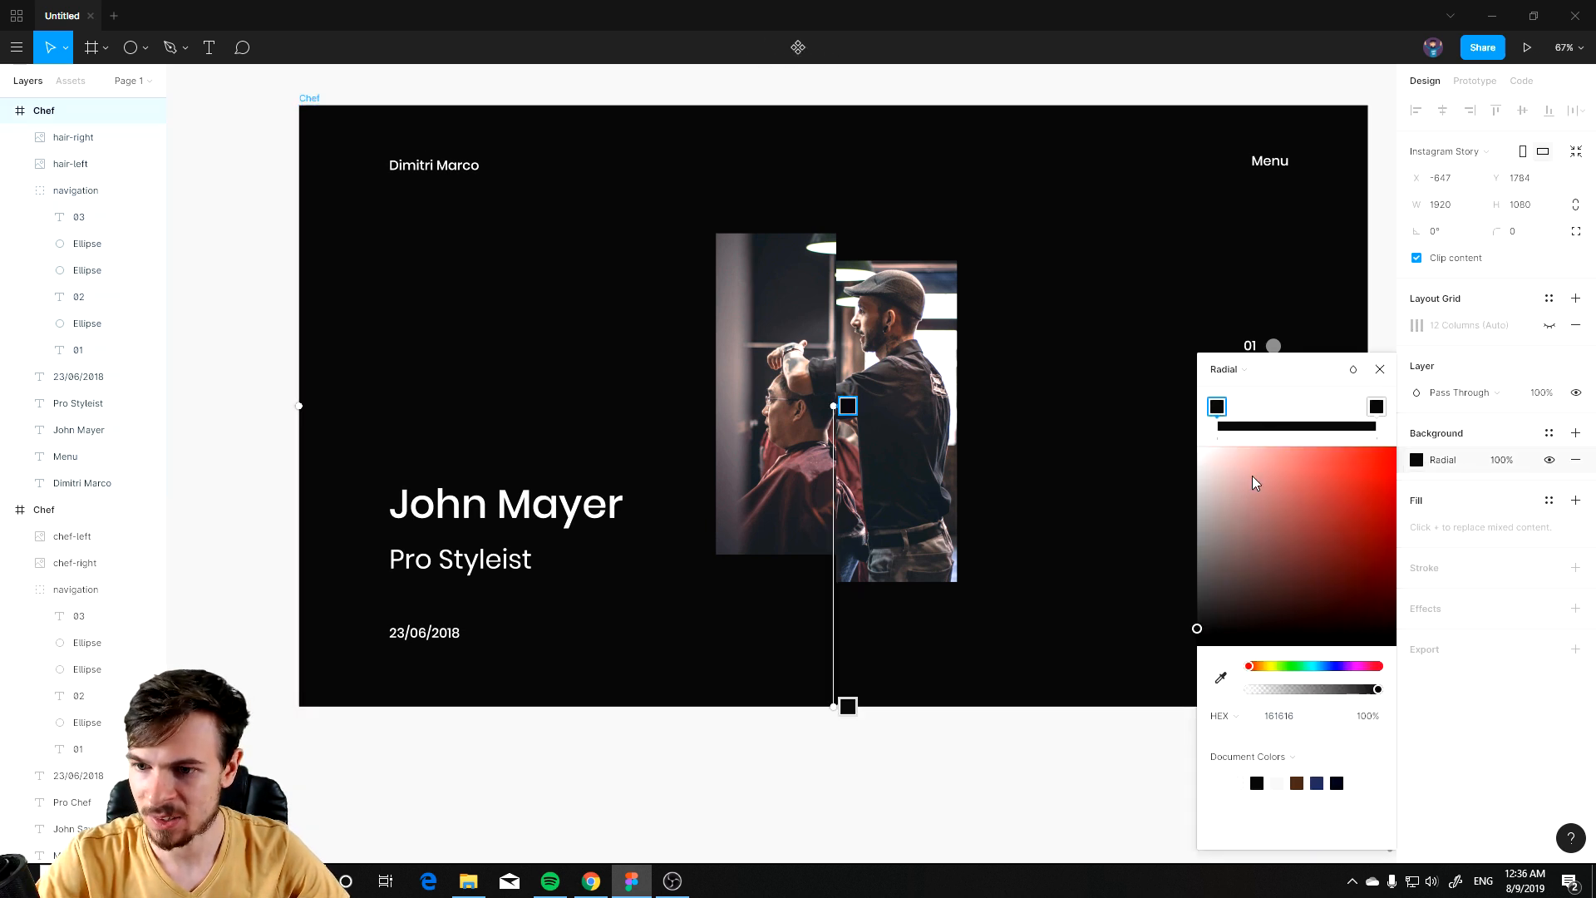
left_click(1379, 412)
left_click(1224, 412)
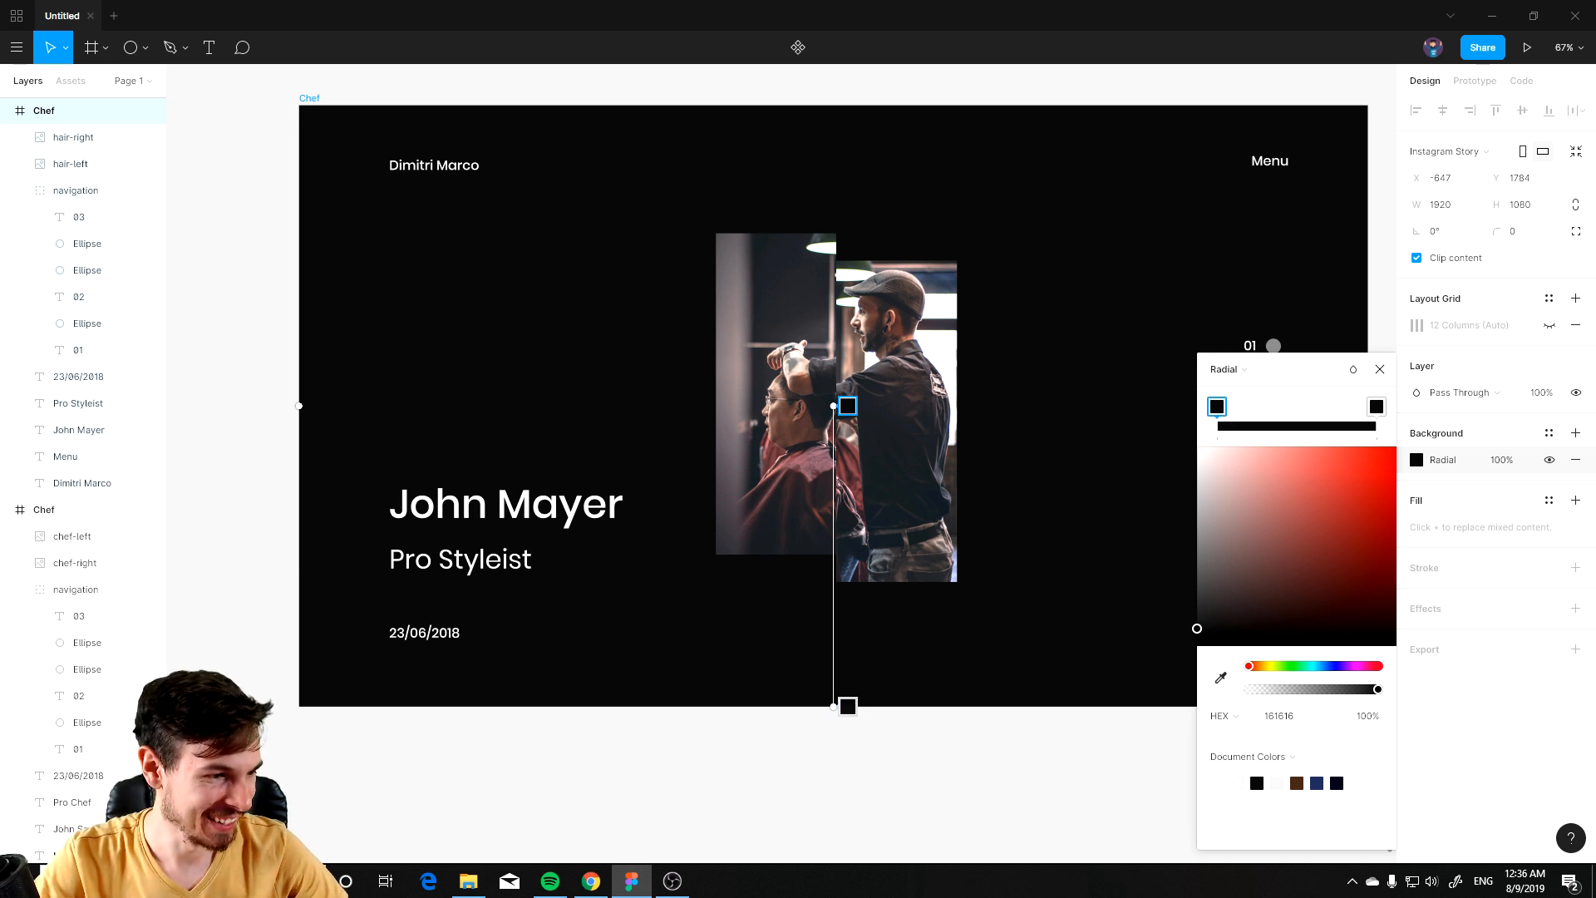
key("alt+Tab")
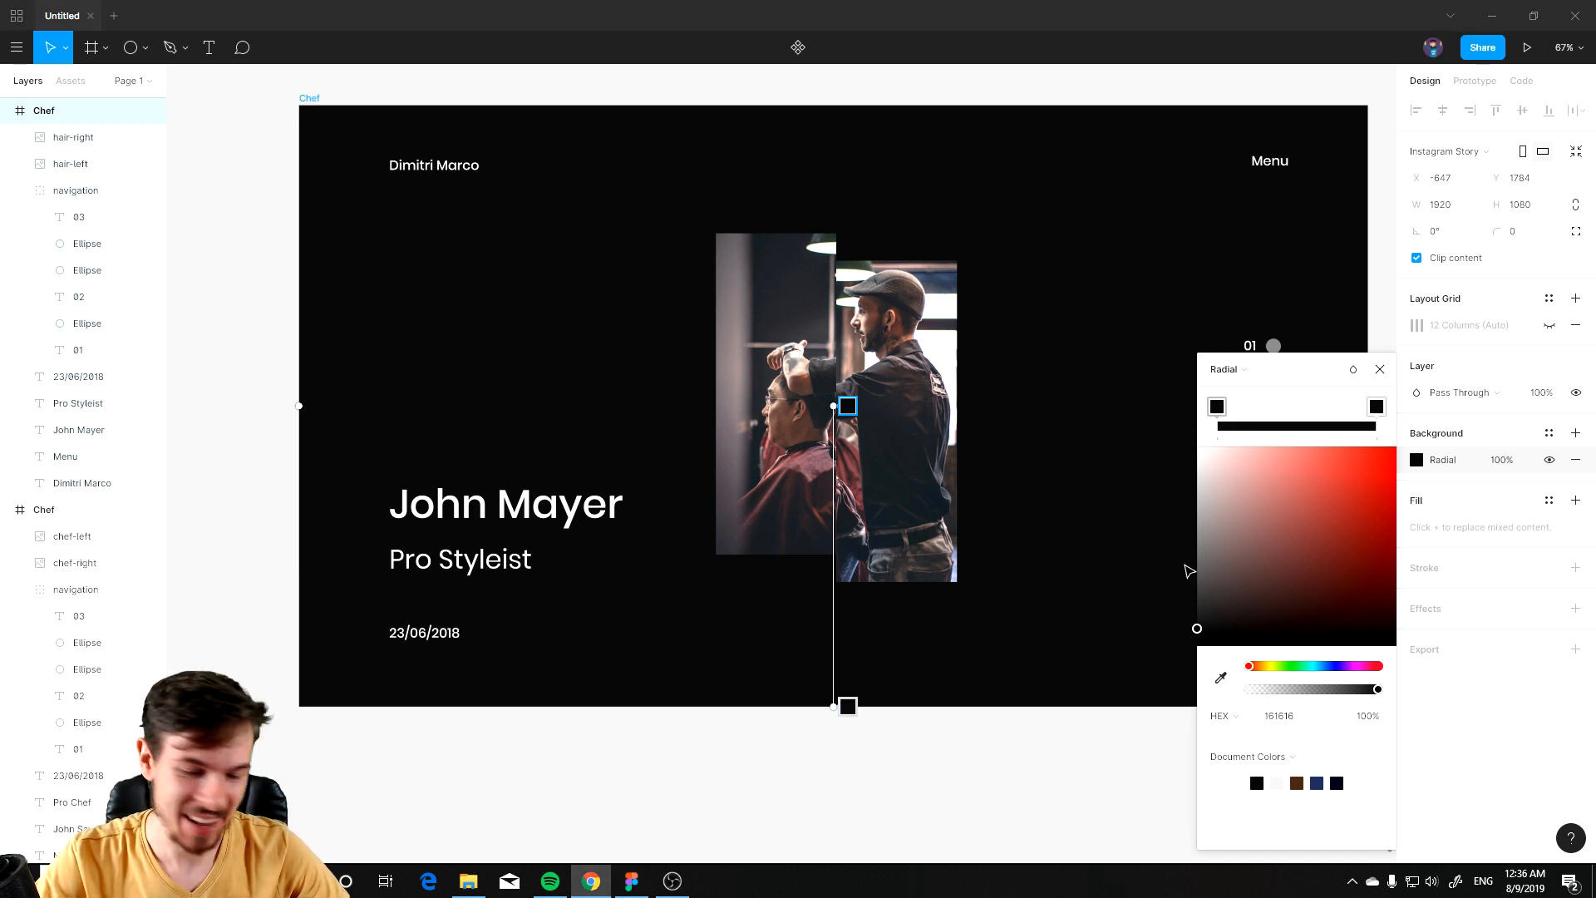
left_click(1304, 721)
type("4E4342")
key("Return")
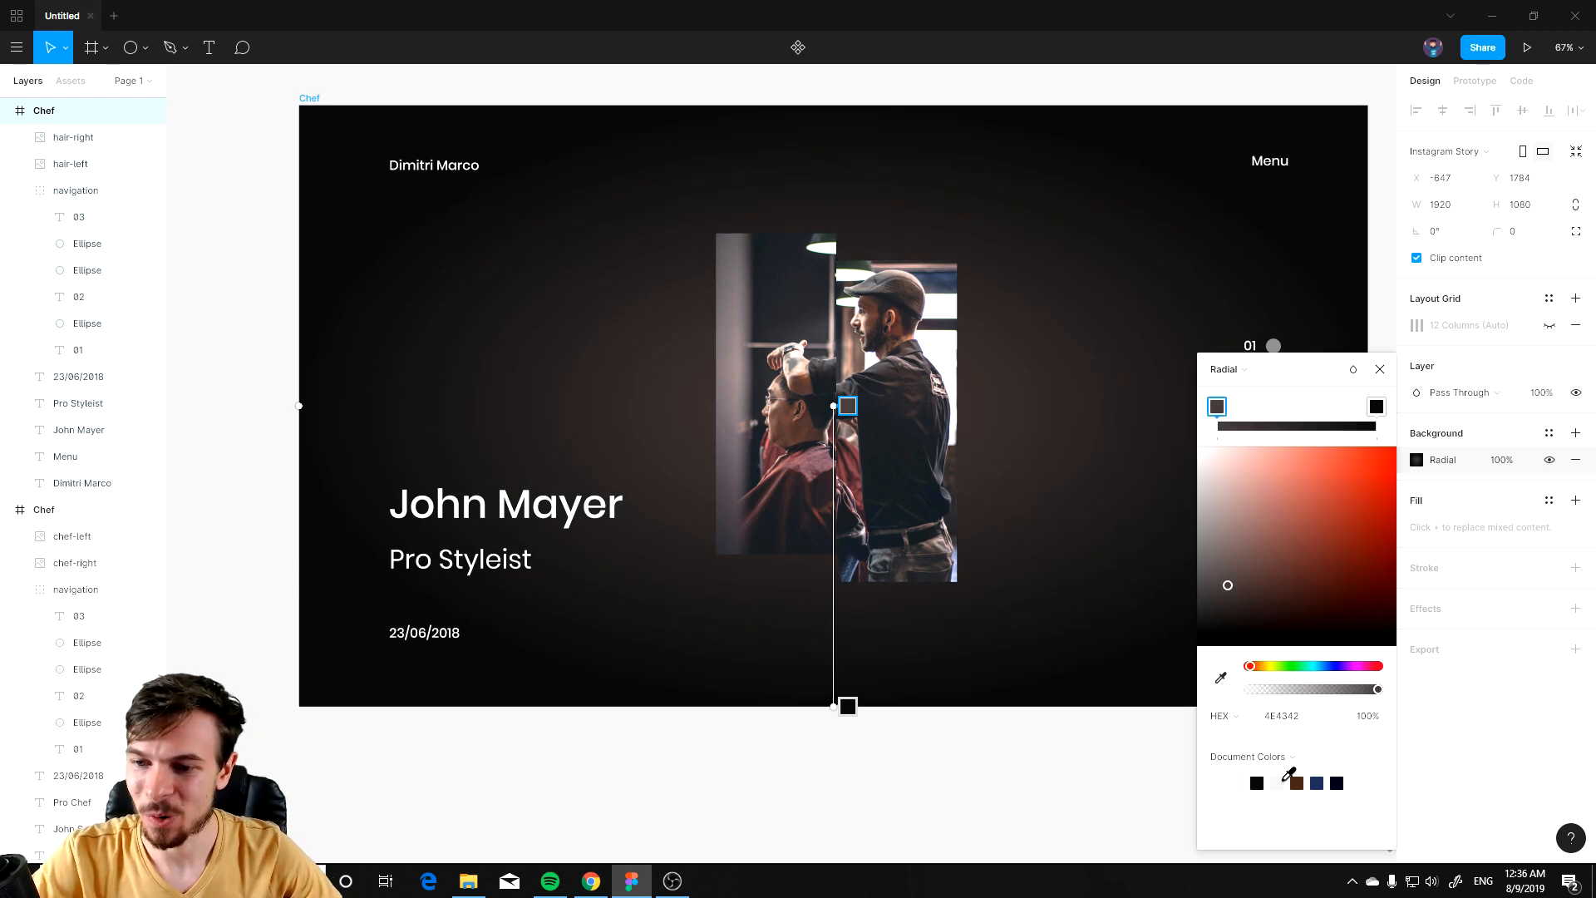
left_click(1376, 371)
Step: Examine the Photo slide on the canvas and collapse the expanded frame layer lists
left_click(1122, 769)
scroll(1047, 573, "down", 5)
scroll(1097, 392, "up", 3)
scroll(847, 676, "up", 4)
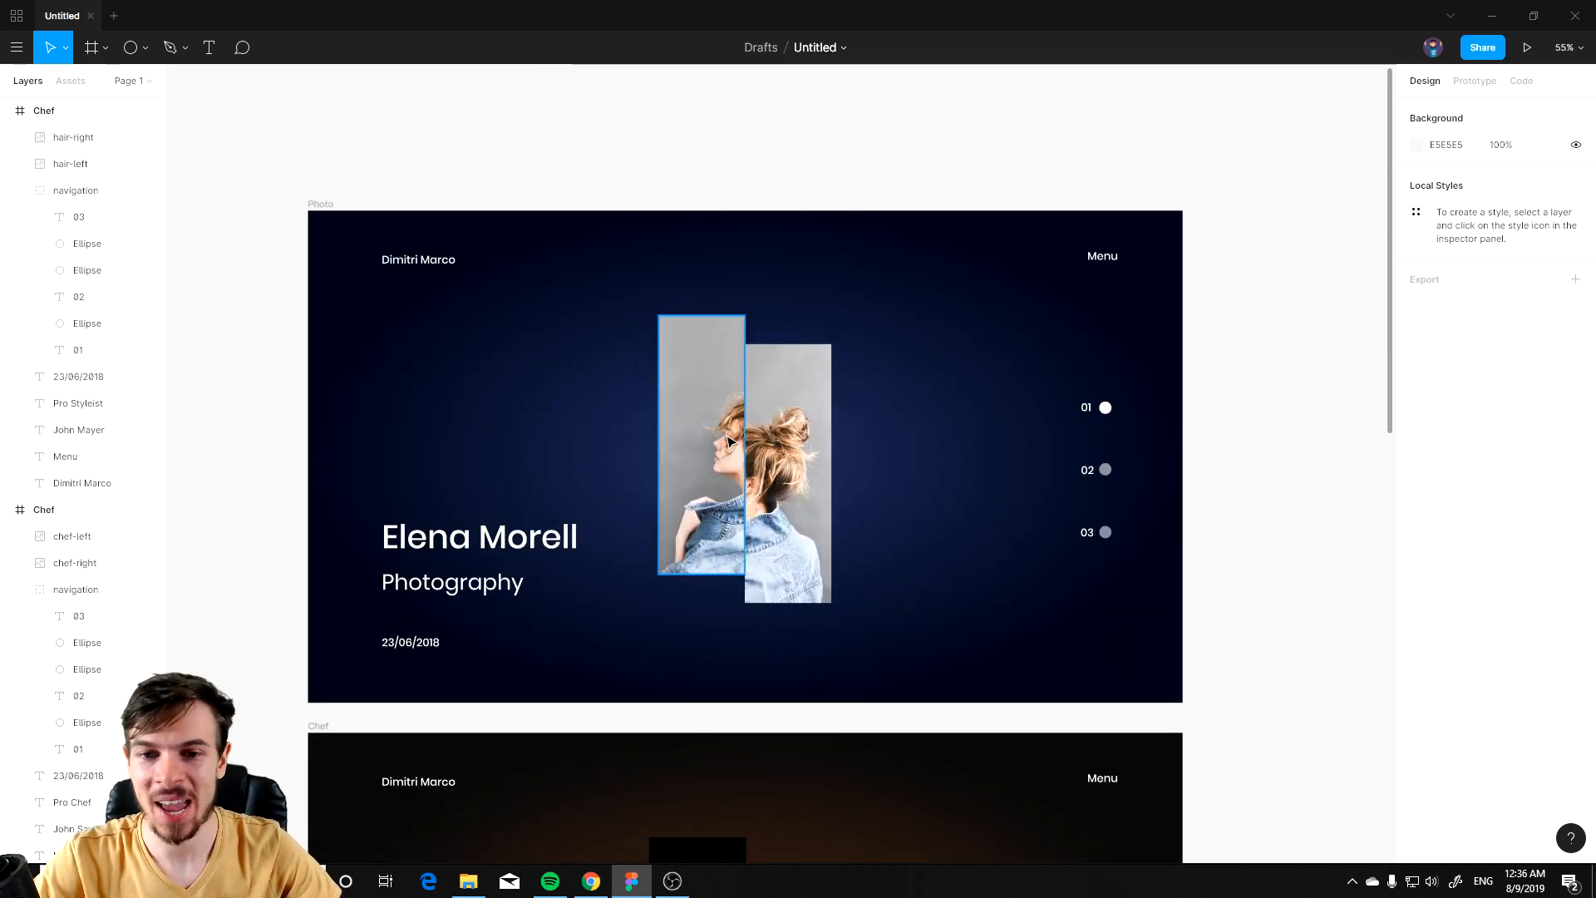
scroll(895, 520, "down", 3)
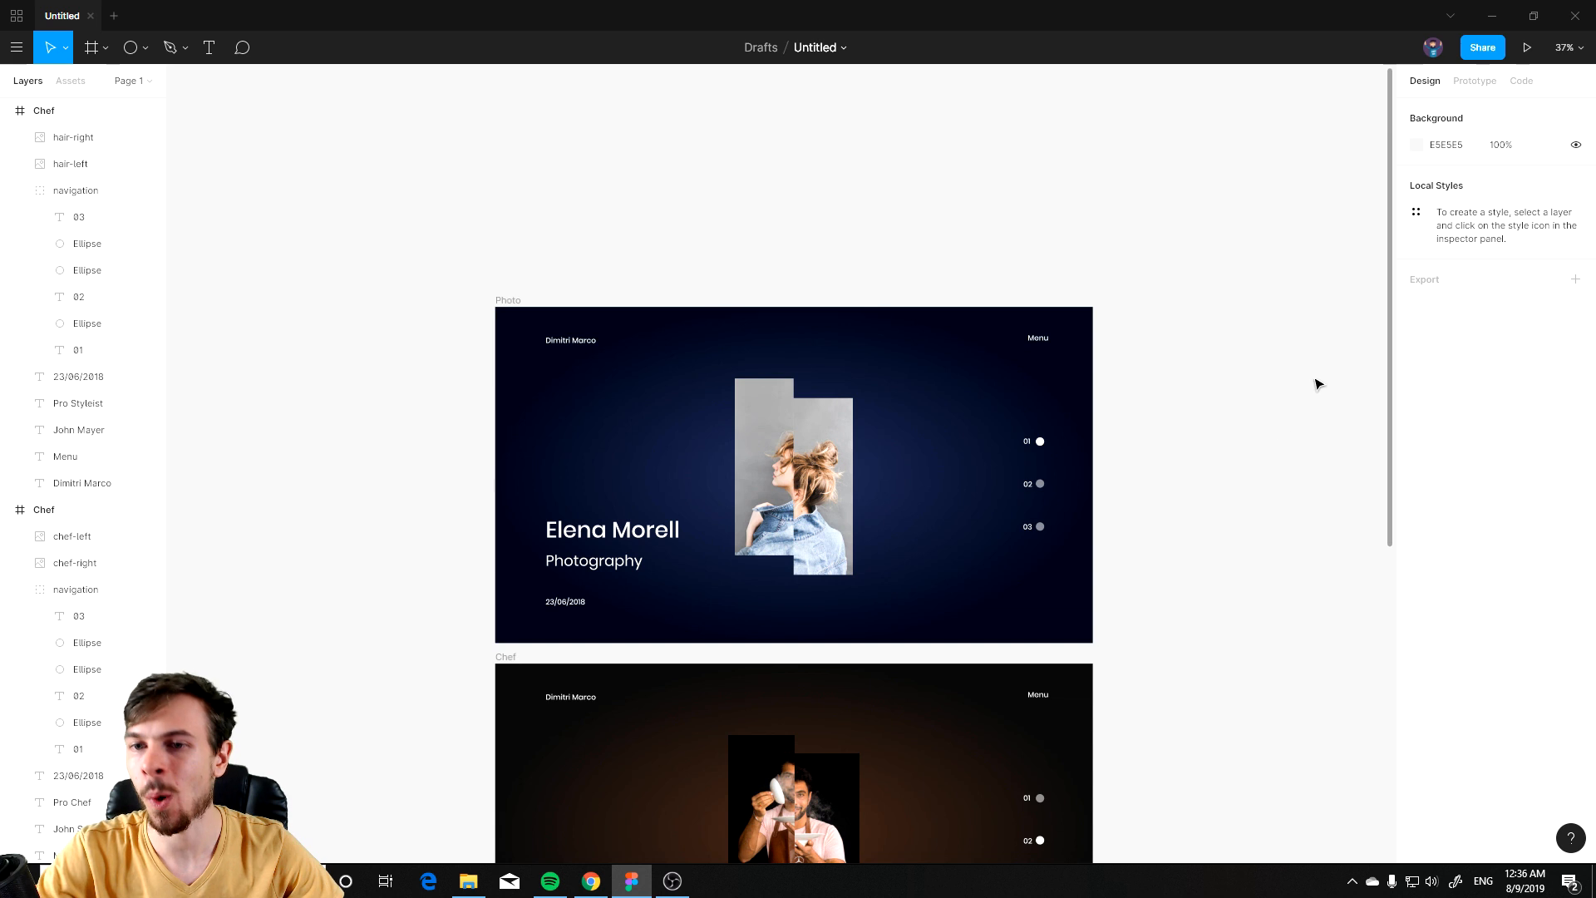
scroll(1339, 366, "right", 5)
scroll(1097, 421, "down", 2)
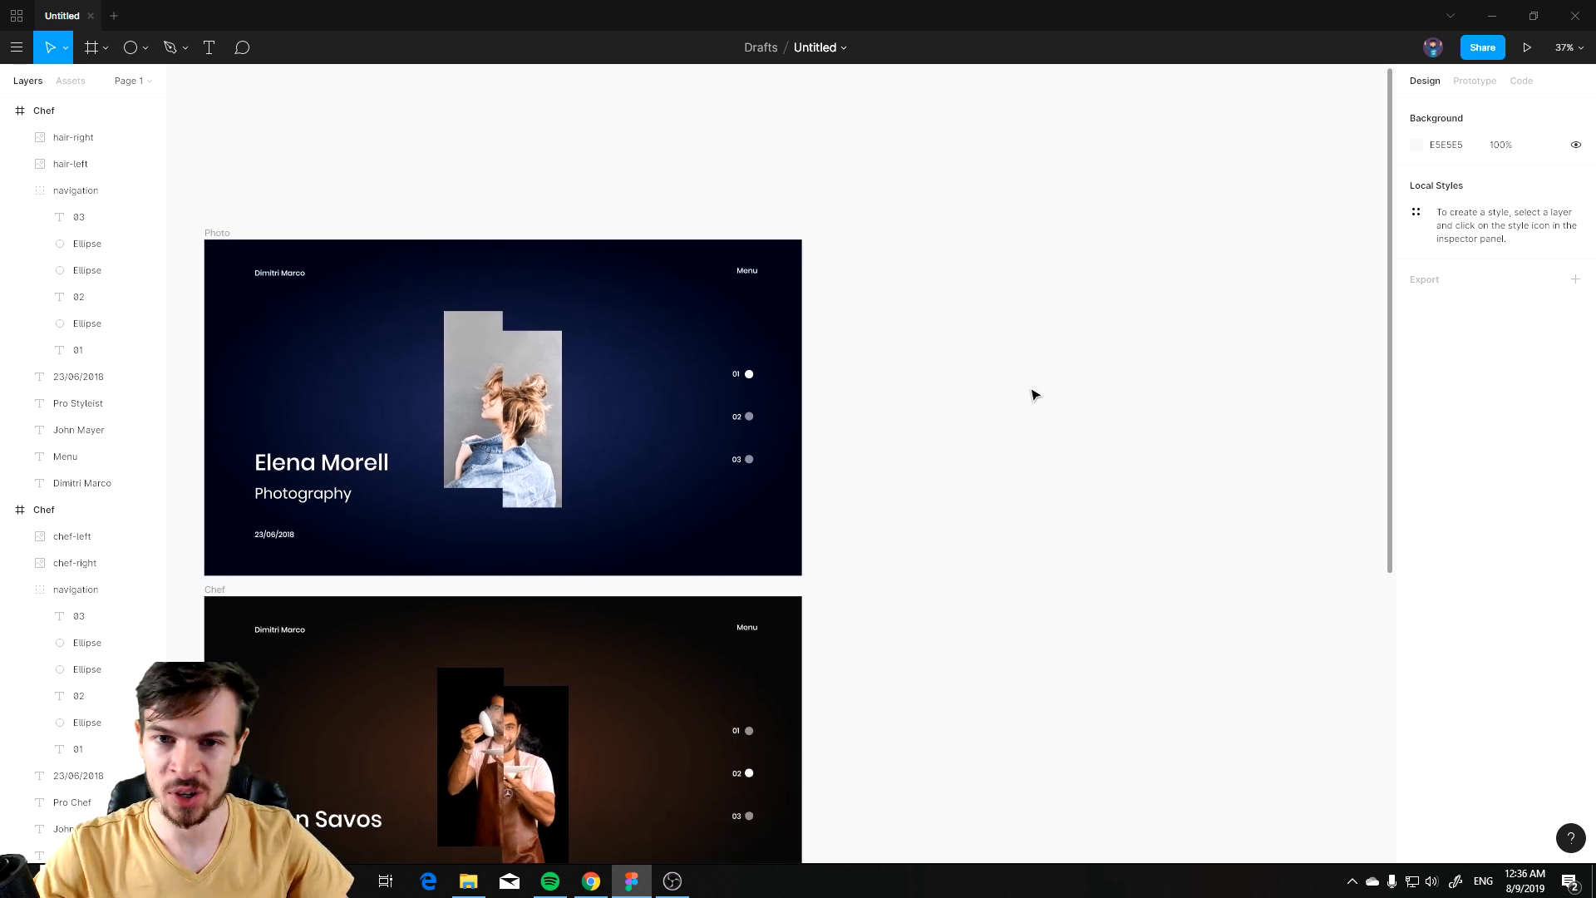
scroll(455, 423, "up", 4)
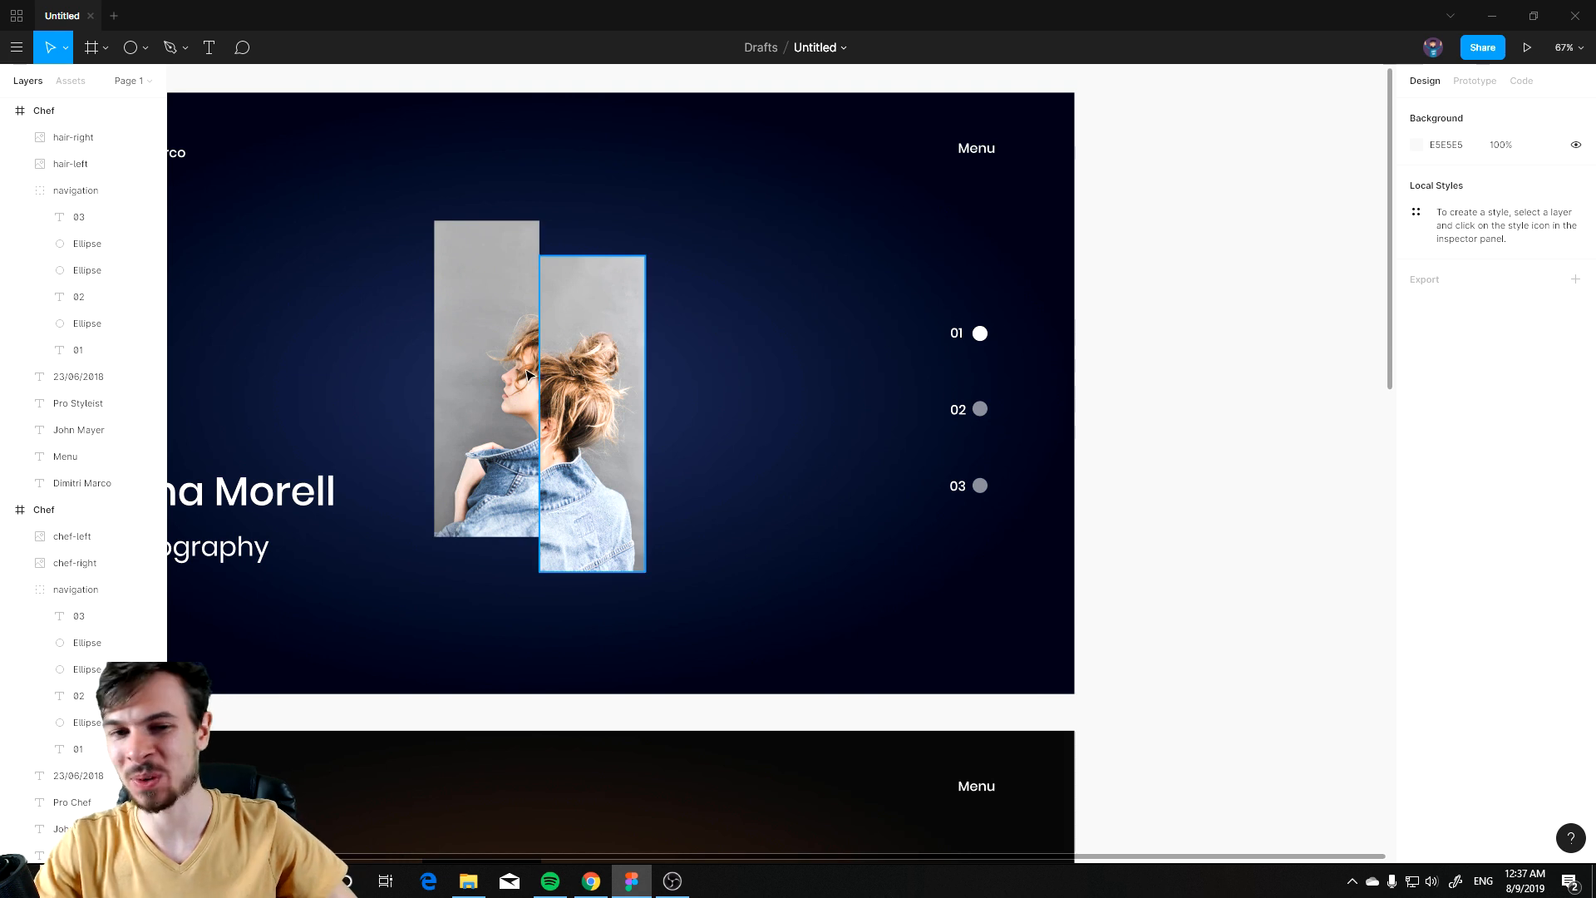
scroll(819, 370, "down", 2)
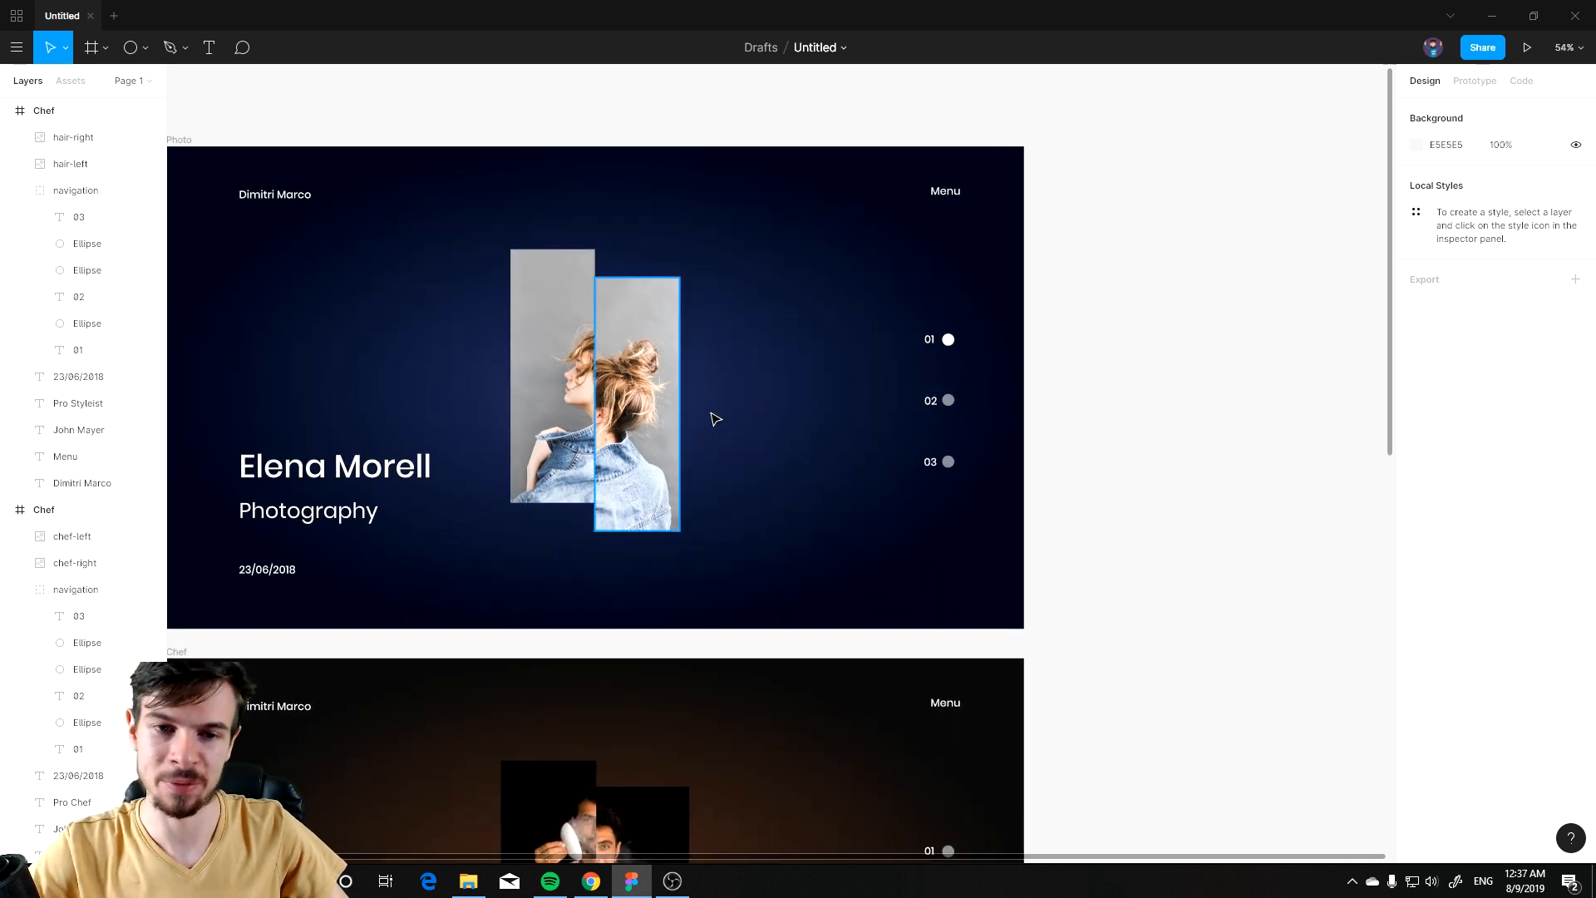
left_click_drag(979, 326, 1020, 471)
scroll(1031, 455, "down", 1)
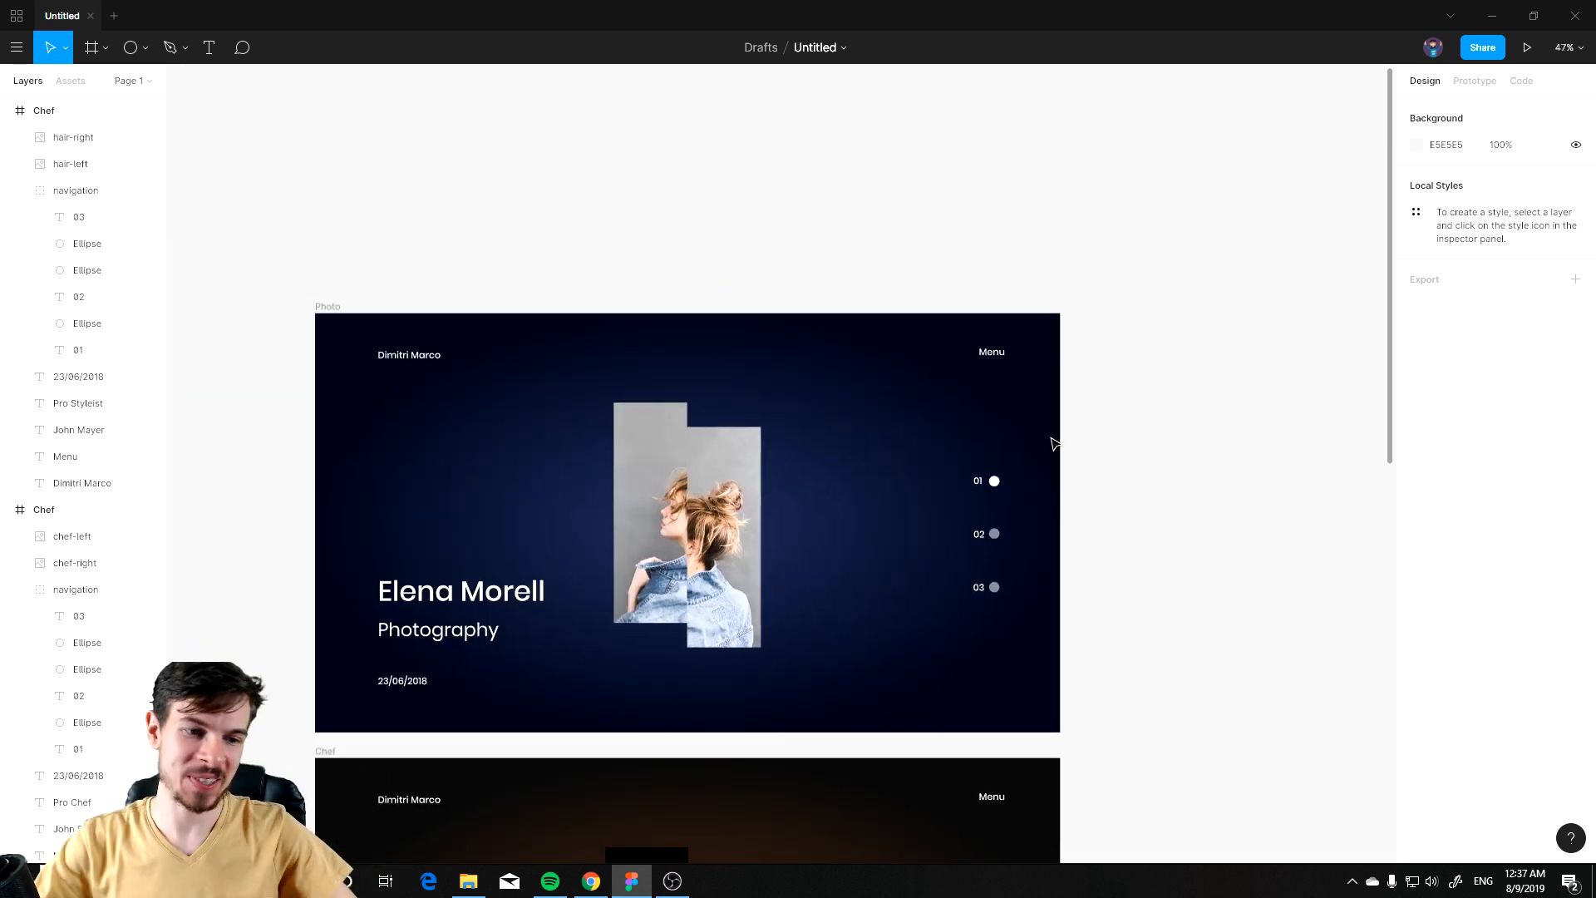
left_click(7, 510)
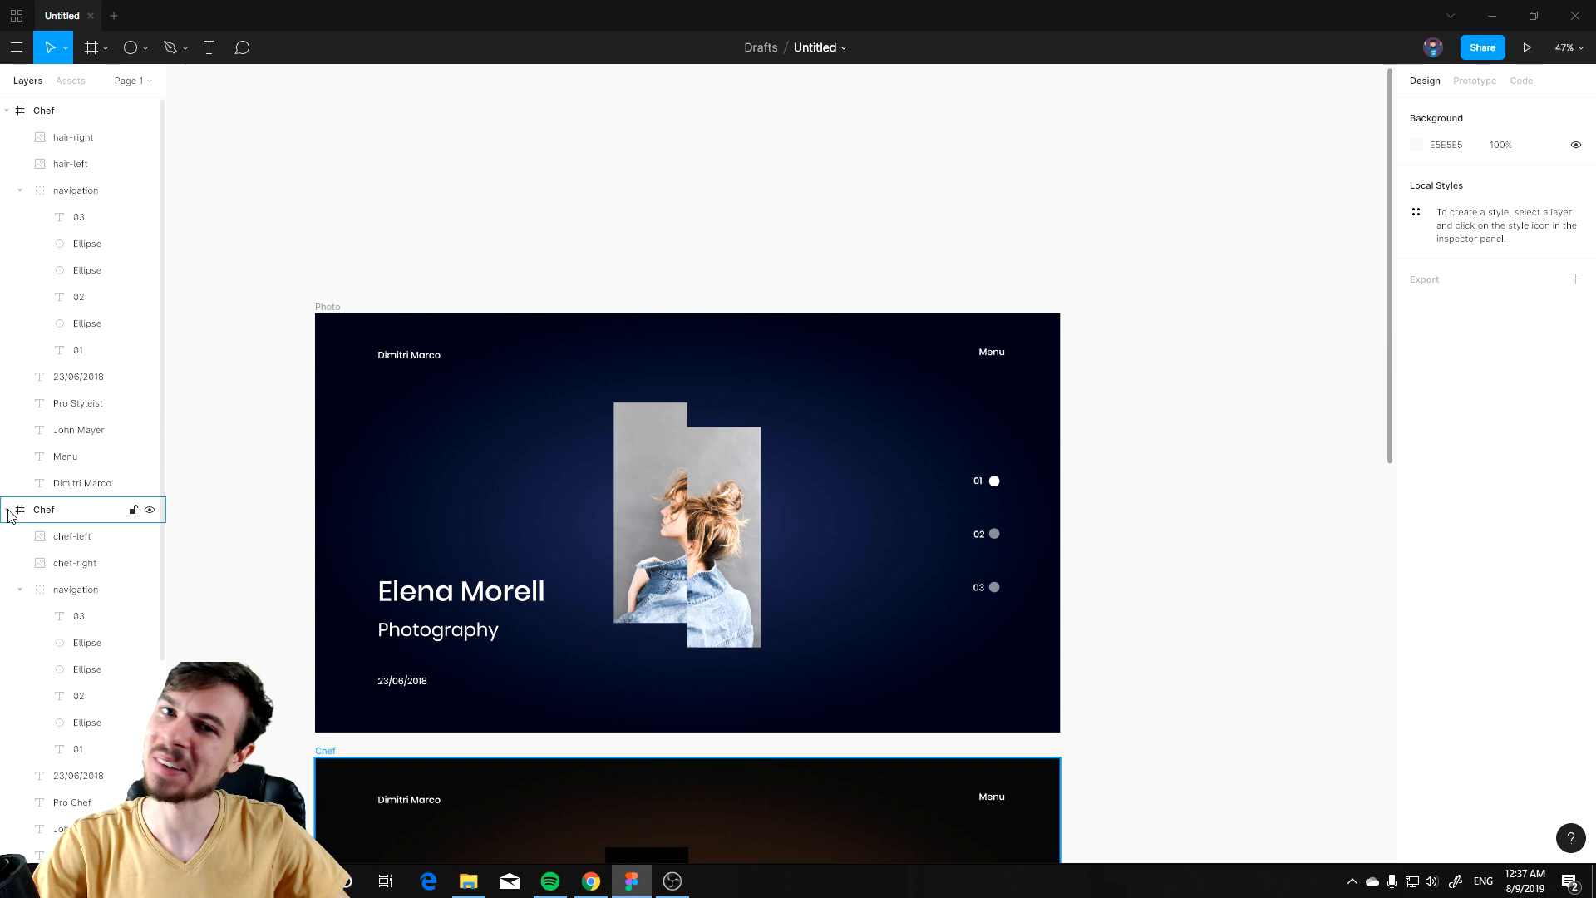
left_click(7, 110)
left_click(8, 137)
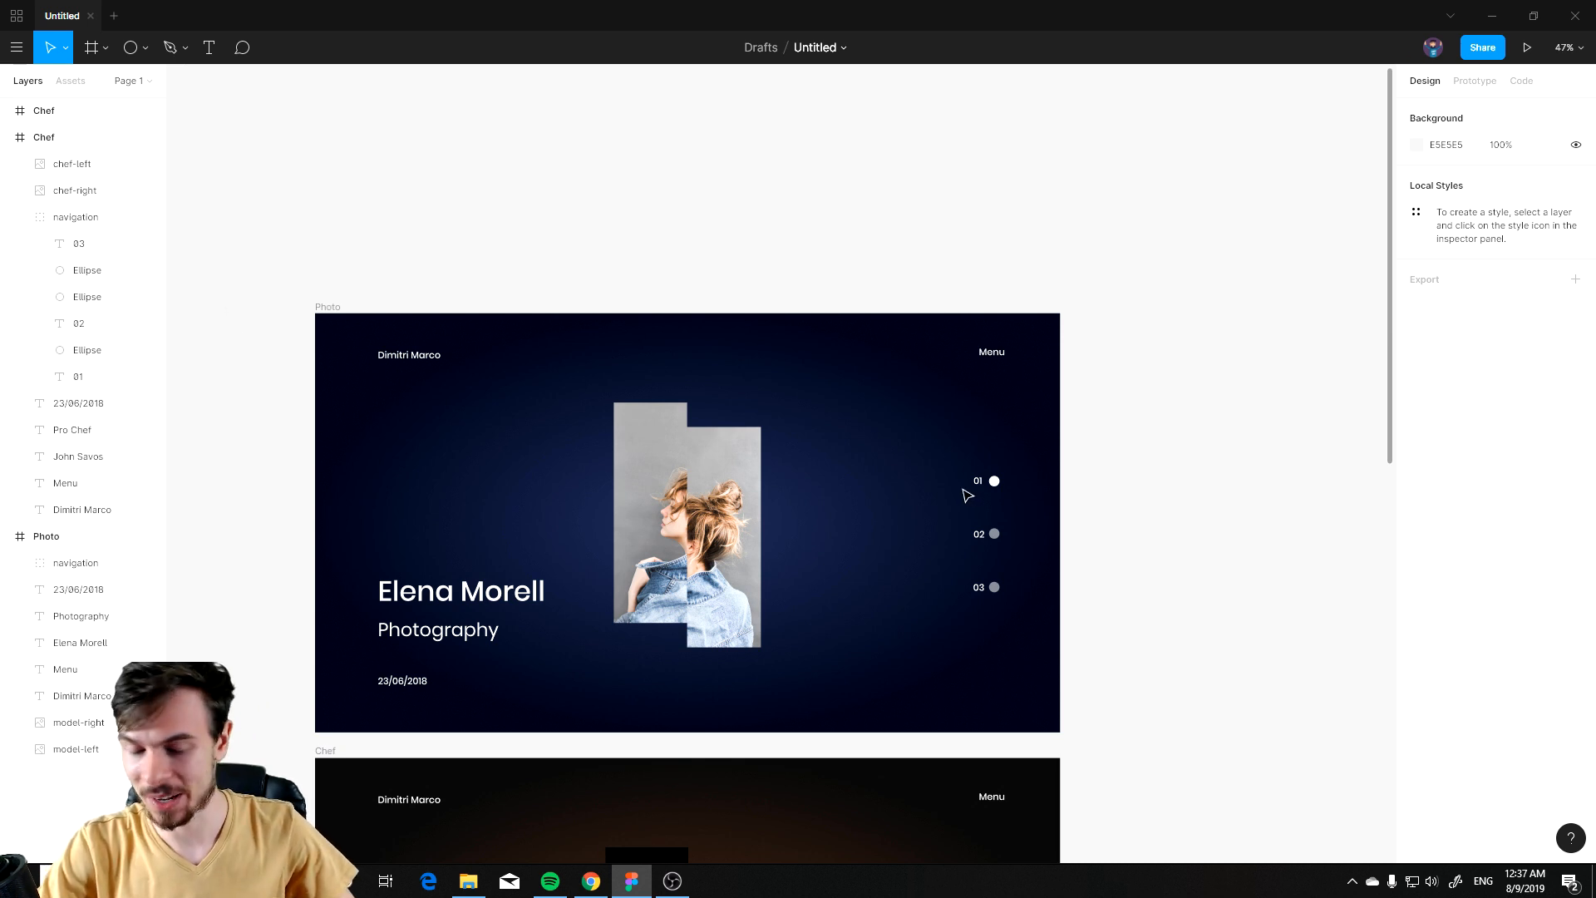
Step: Try to export the Photo slide's model-left image as JPG
scroll(1026, 541, "down", 3)
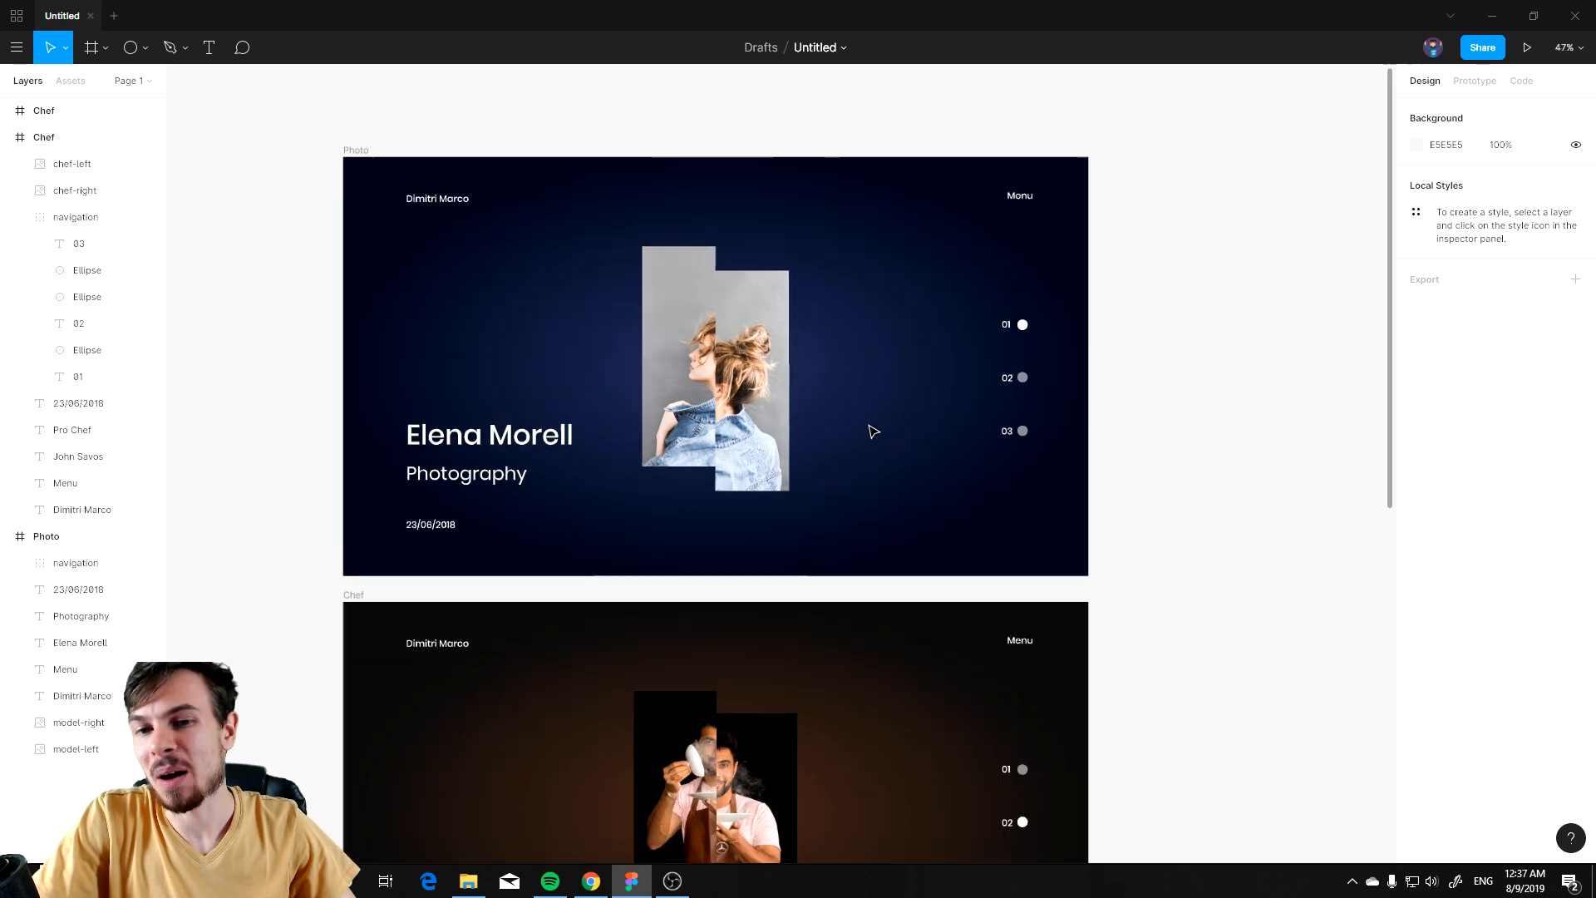
scroll(707, 420, "up", 3)
left_click(552, 363)
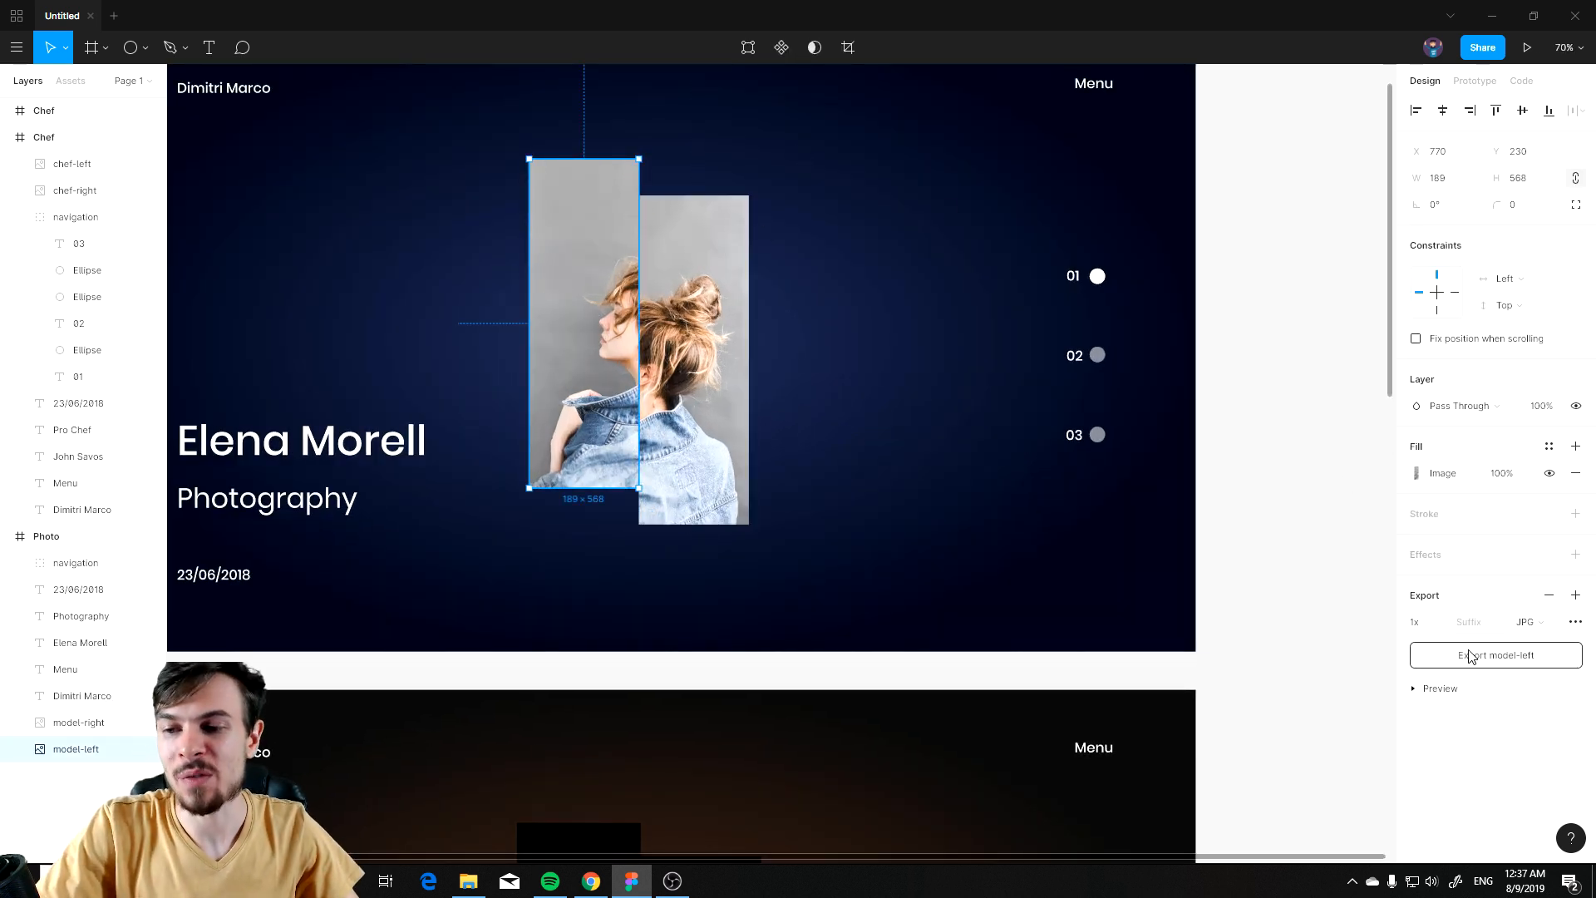
left_click(1496, 659)
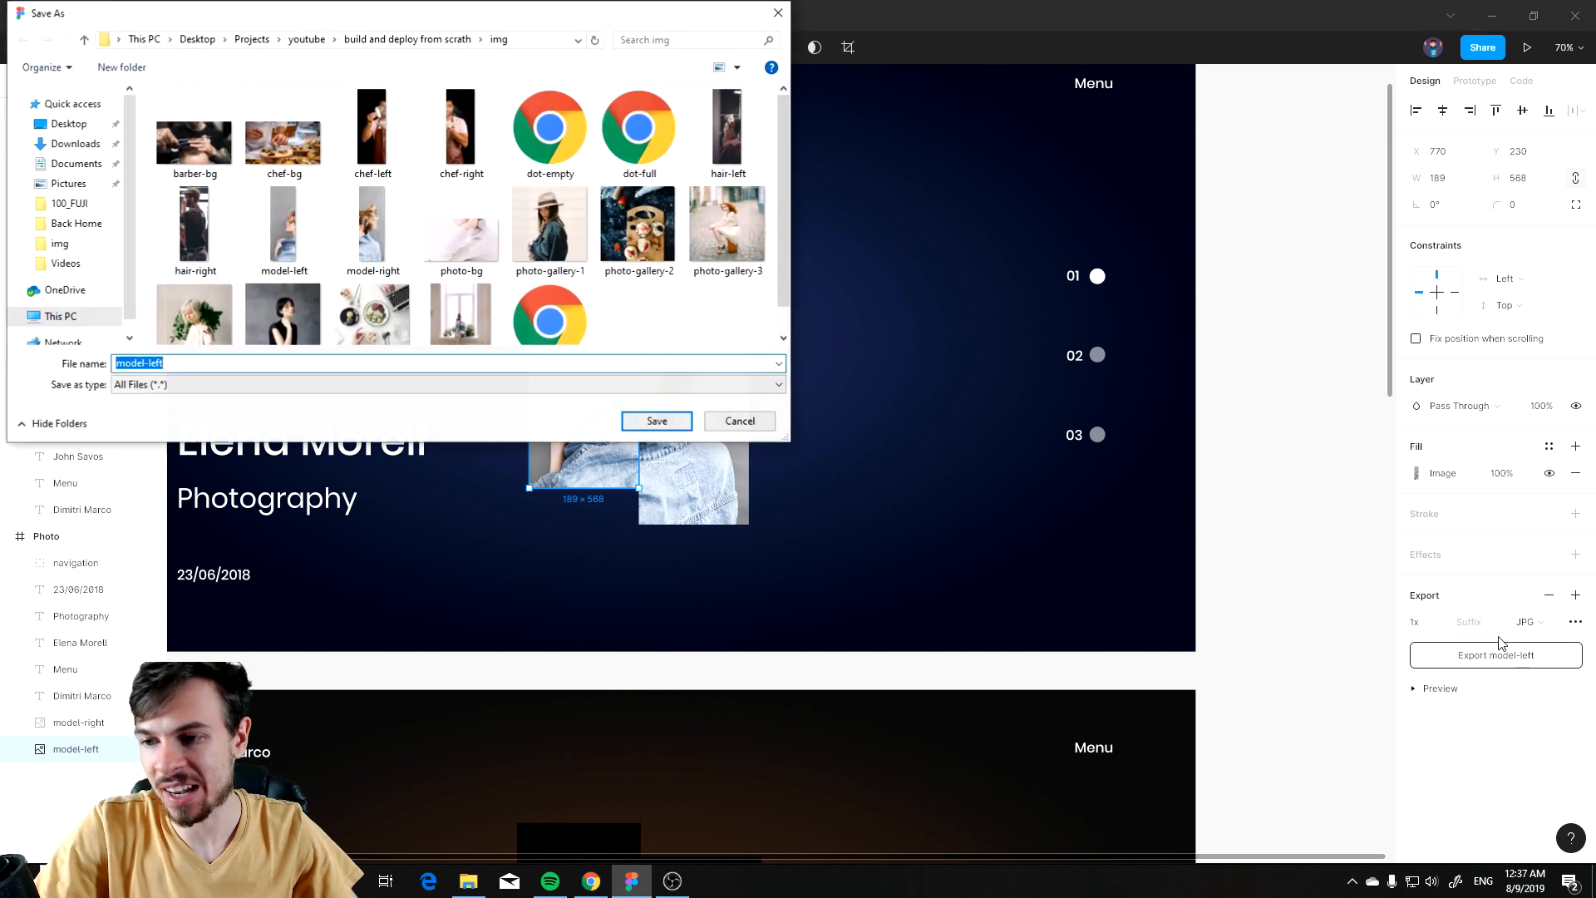
left_click(746, 423)
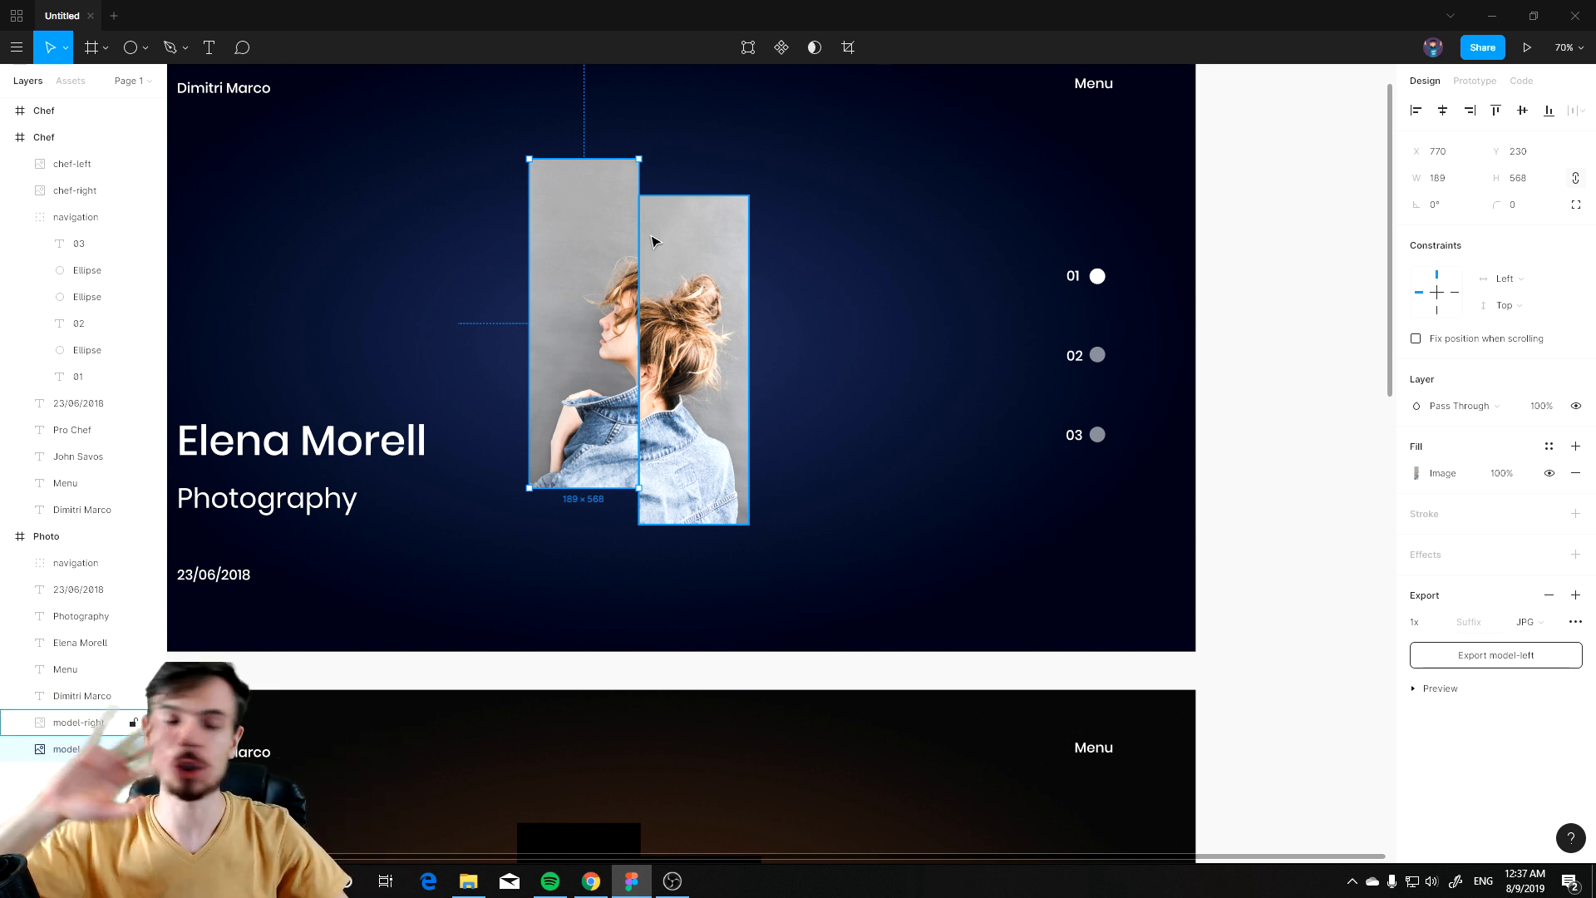
left_click(1368, 384)
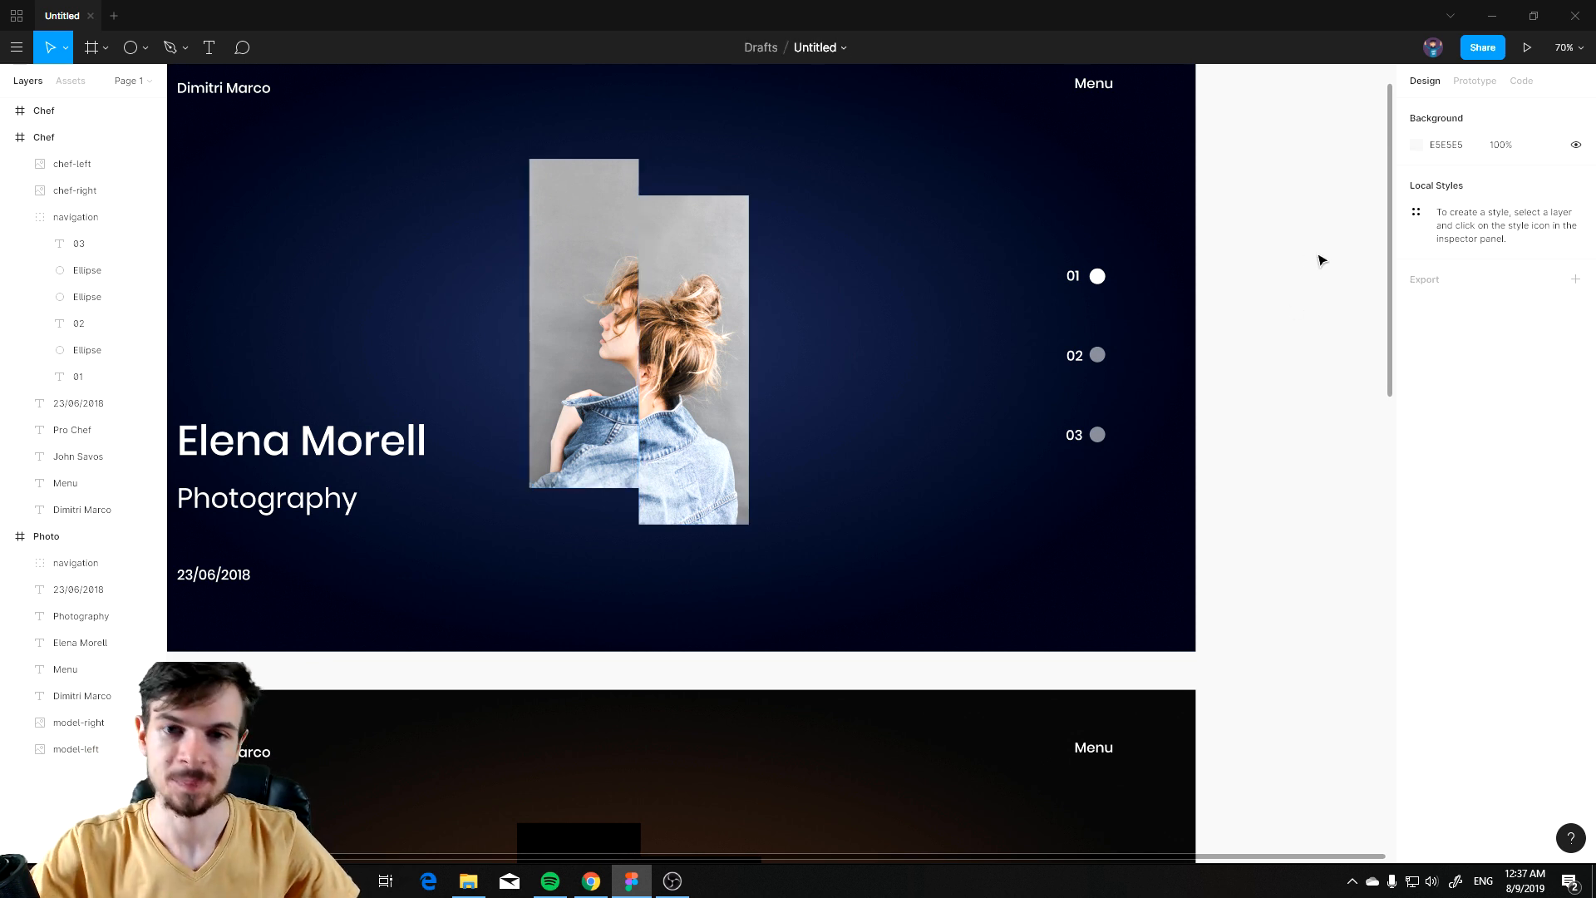
Step: Duplicate the Photo slide frame
scroll(1319, 257, "down", 4)
left_click_drag(1096, 230, 822, 306)
scroll(873, 336, "right", 2)
scroll(873, 336, "up", 1)
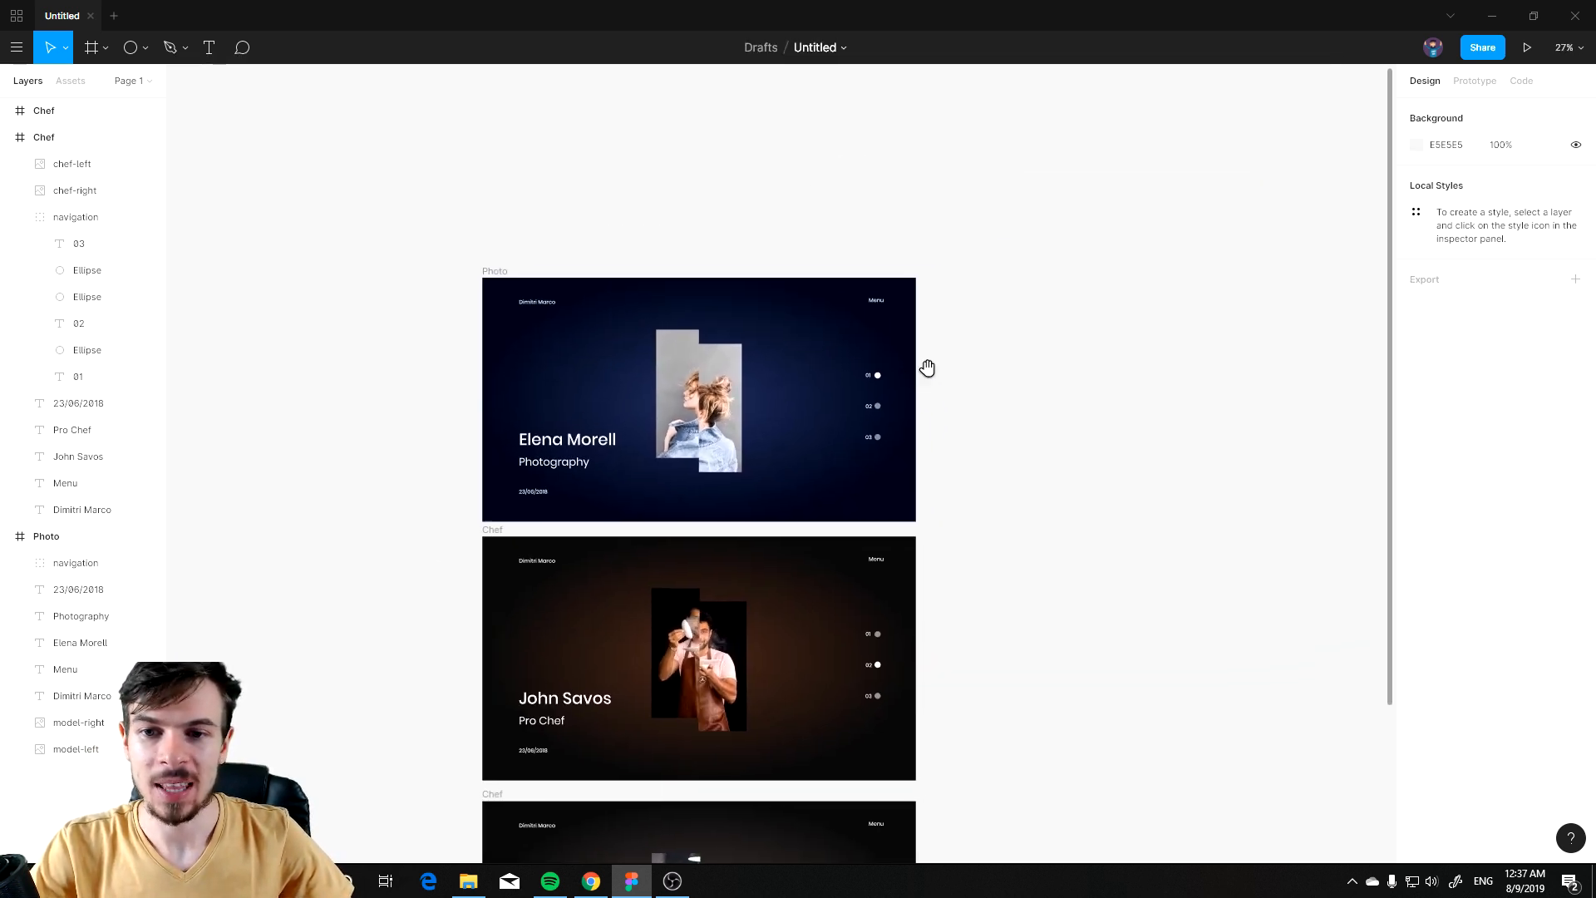
left_click(495, 271)
key("ctrl+c")
key("ctrl+v")
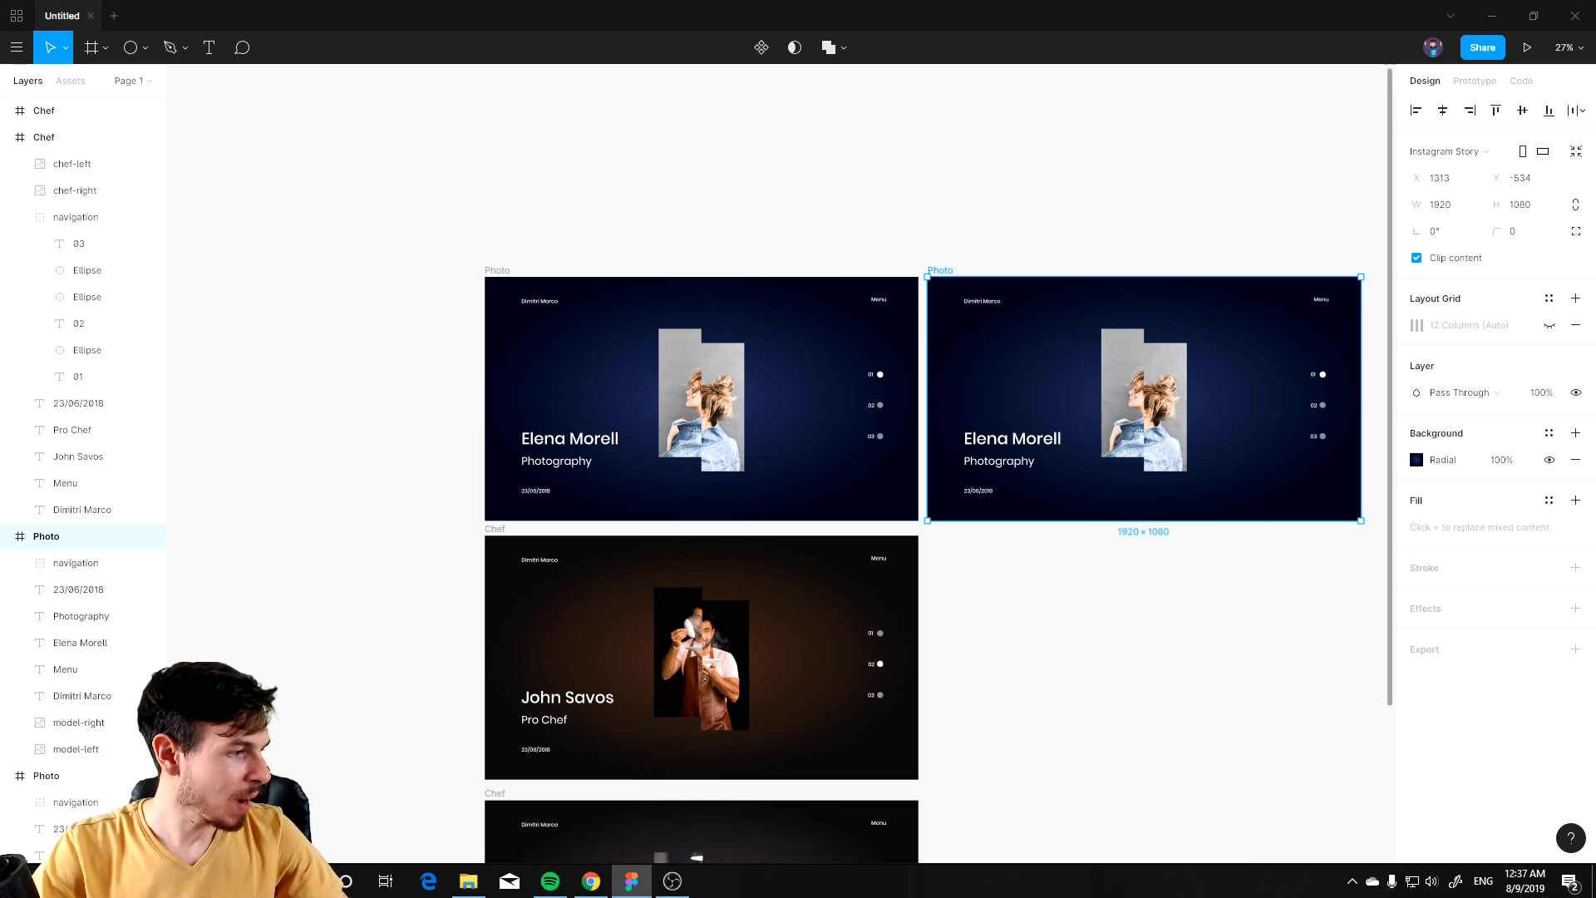
Step: Rename the duplicated frame to Photo Description
key("alt+Tab")
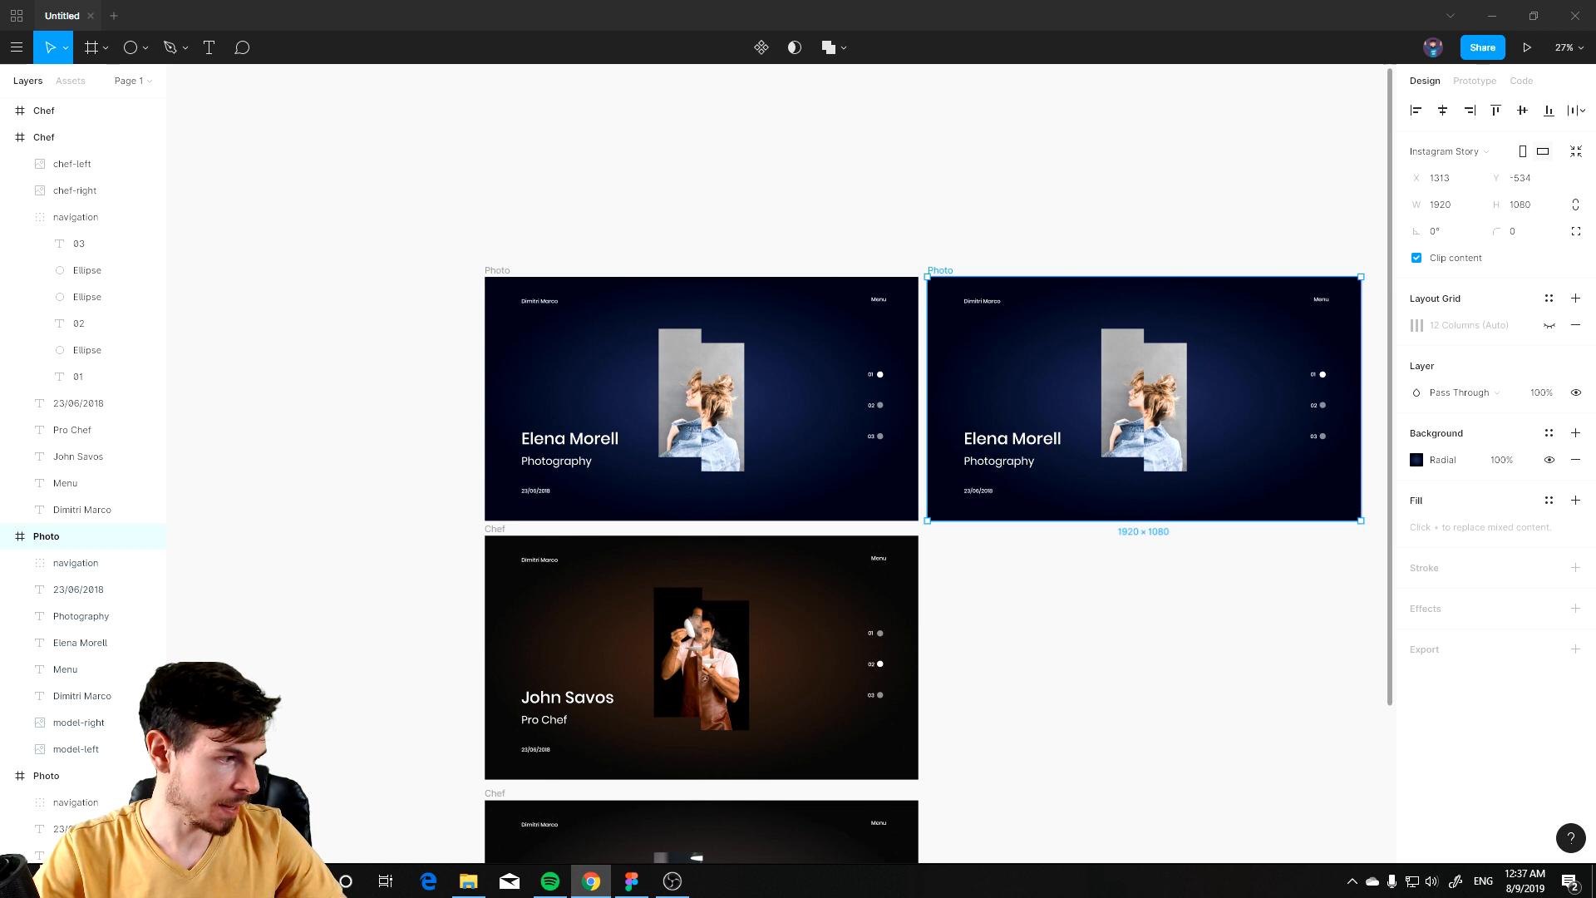
left_click_drag(1101, 380, 908, 513)
scroll(902, 504, "up", 2)
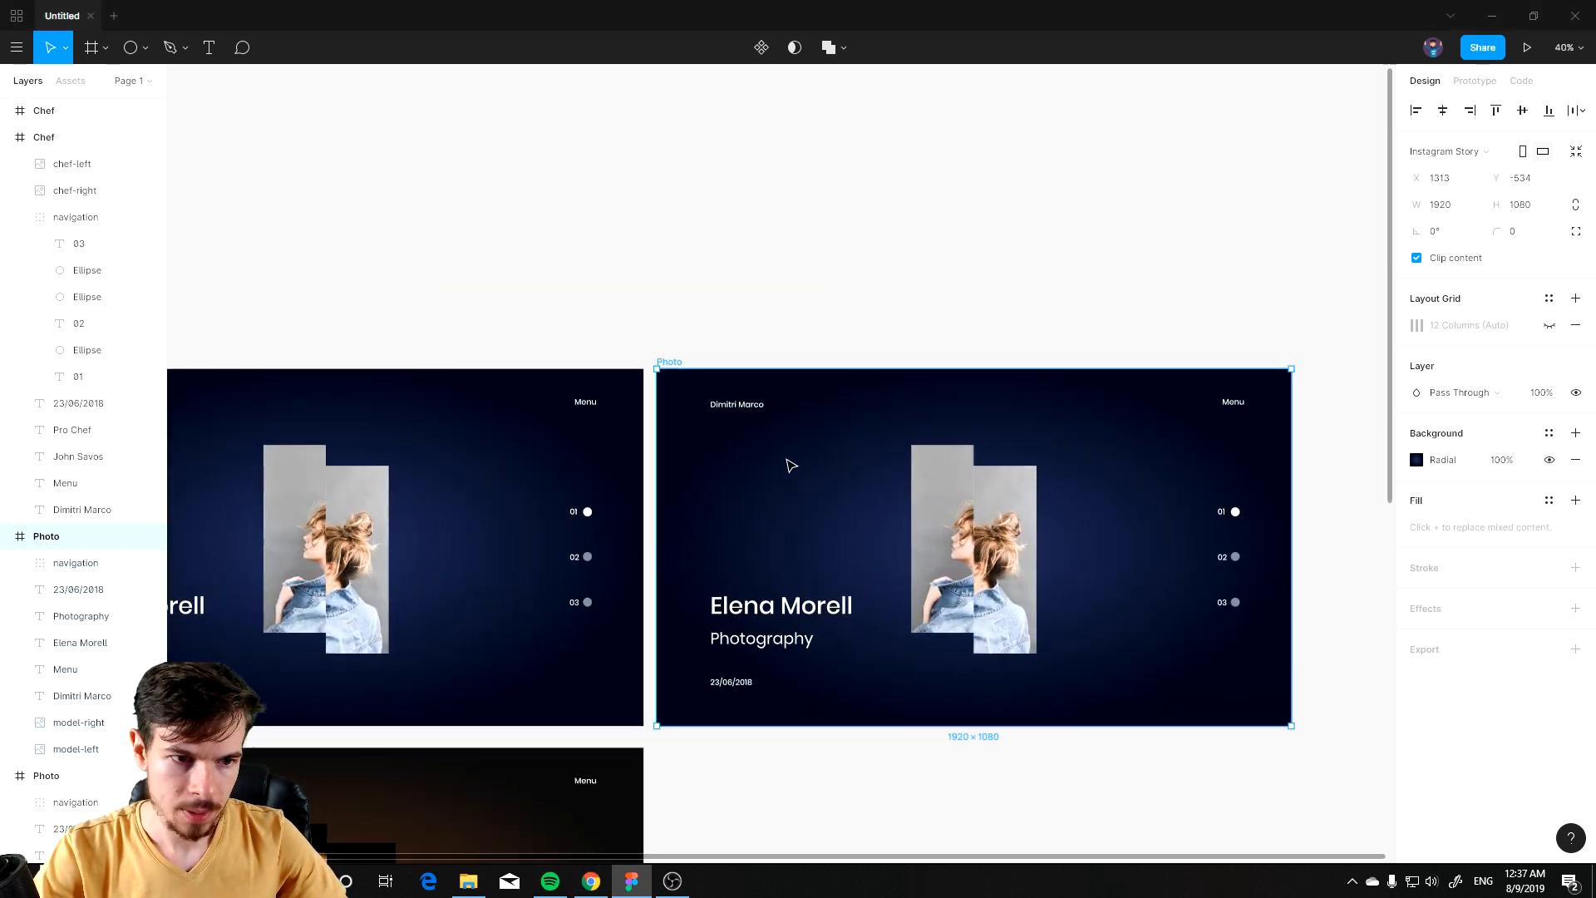
left_click_drag(1108, 670, 947, 616)
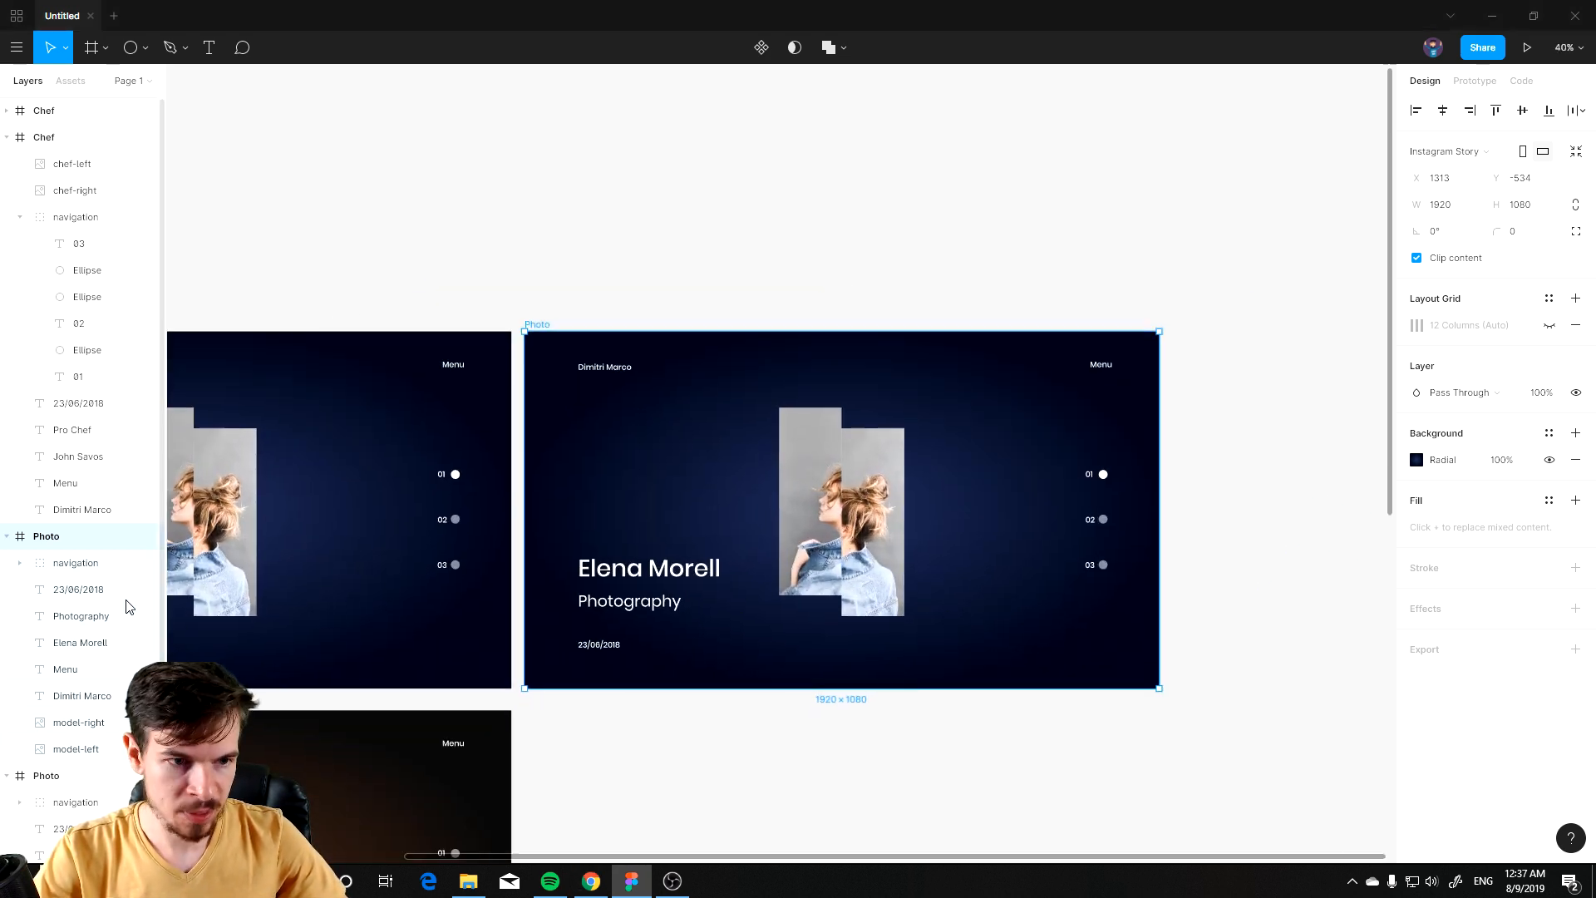
scroll(129, 606, "down", 3)
key("ctrl+r")
key("Right")
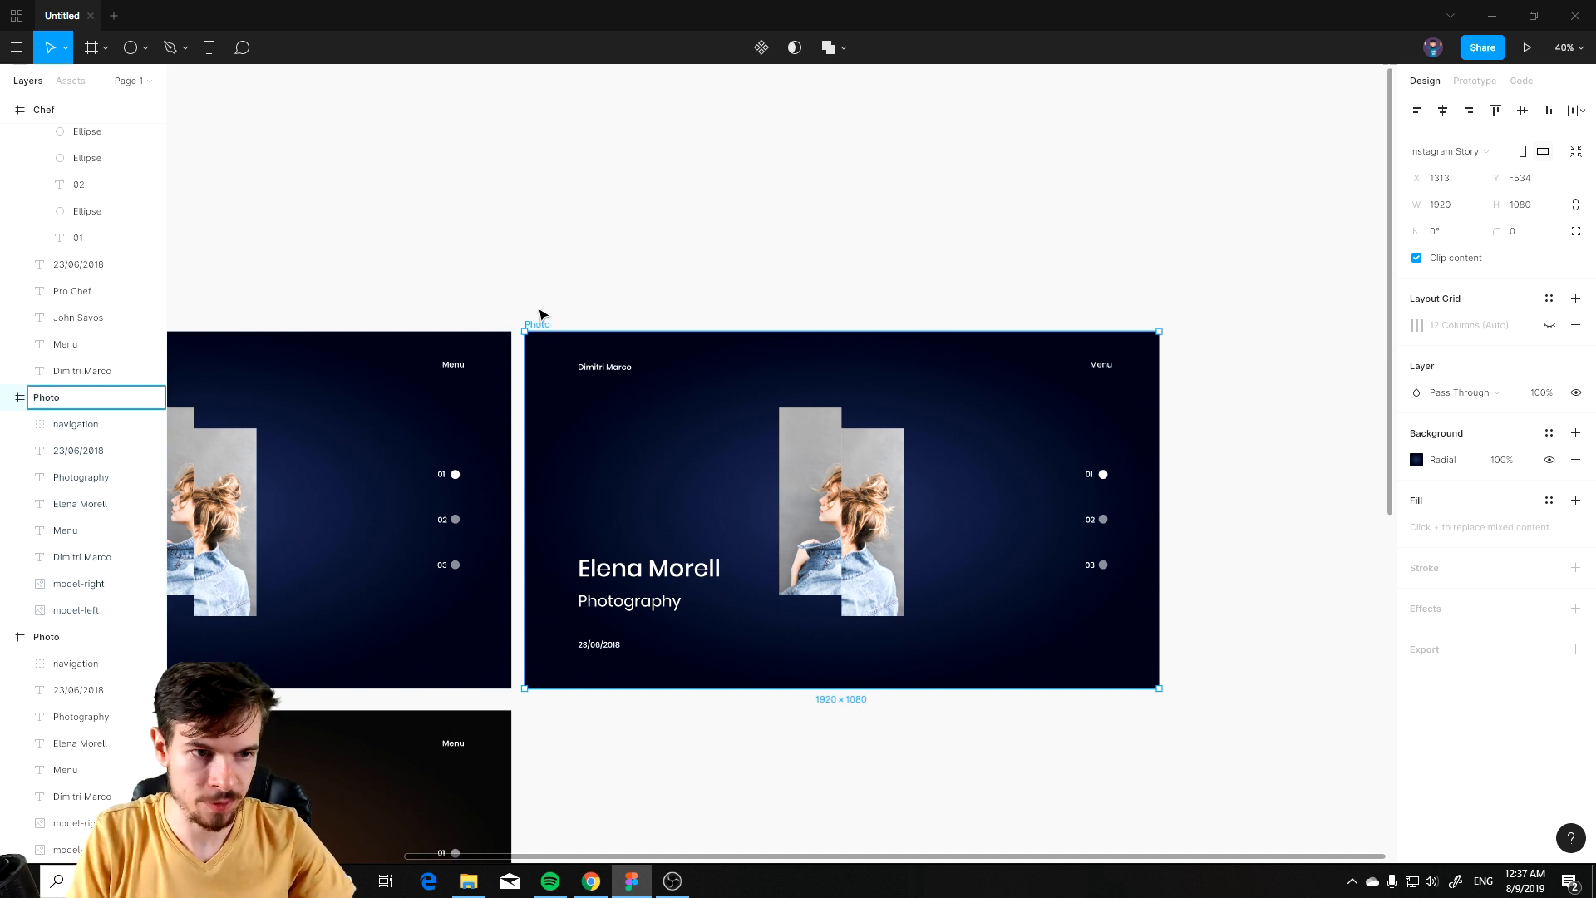
type("Description")
key("Return")
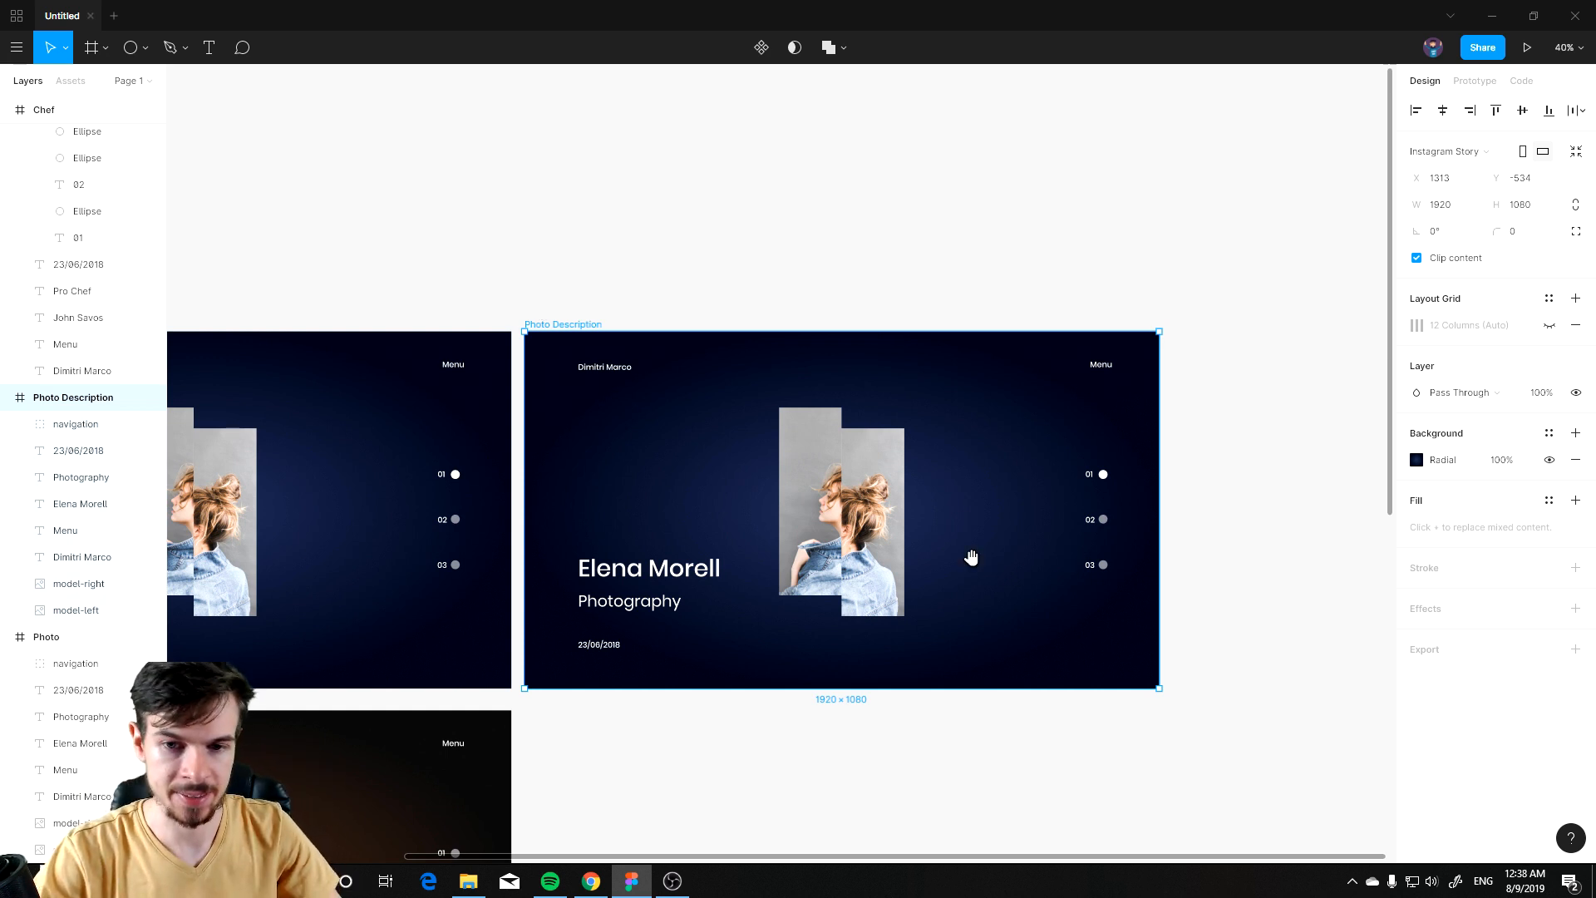
Step: Delete the model-right and model-left photo layers from the Photo Description frame
scroll(969, 556, "up", 3)
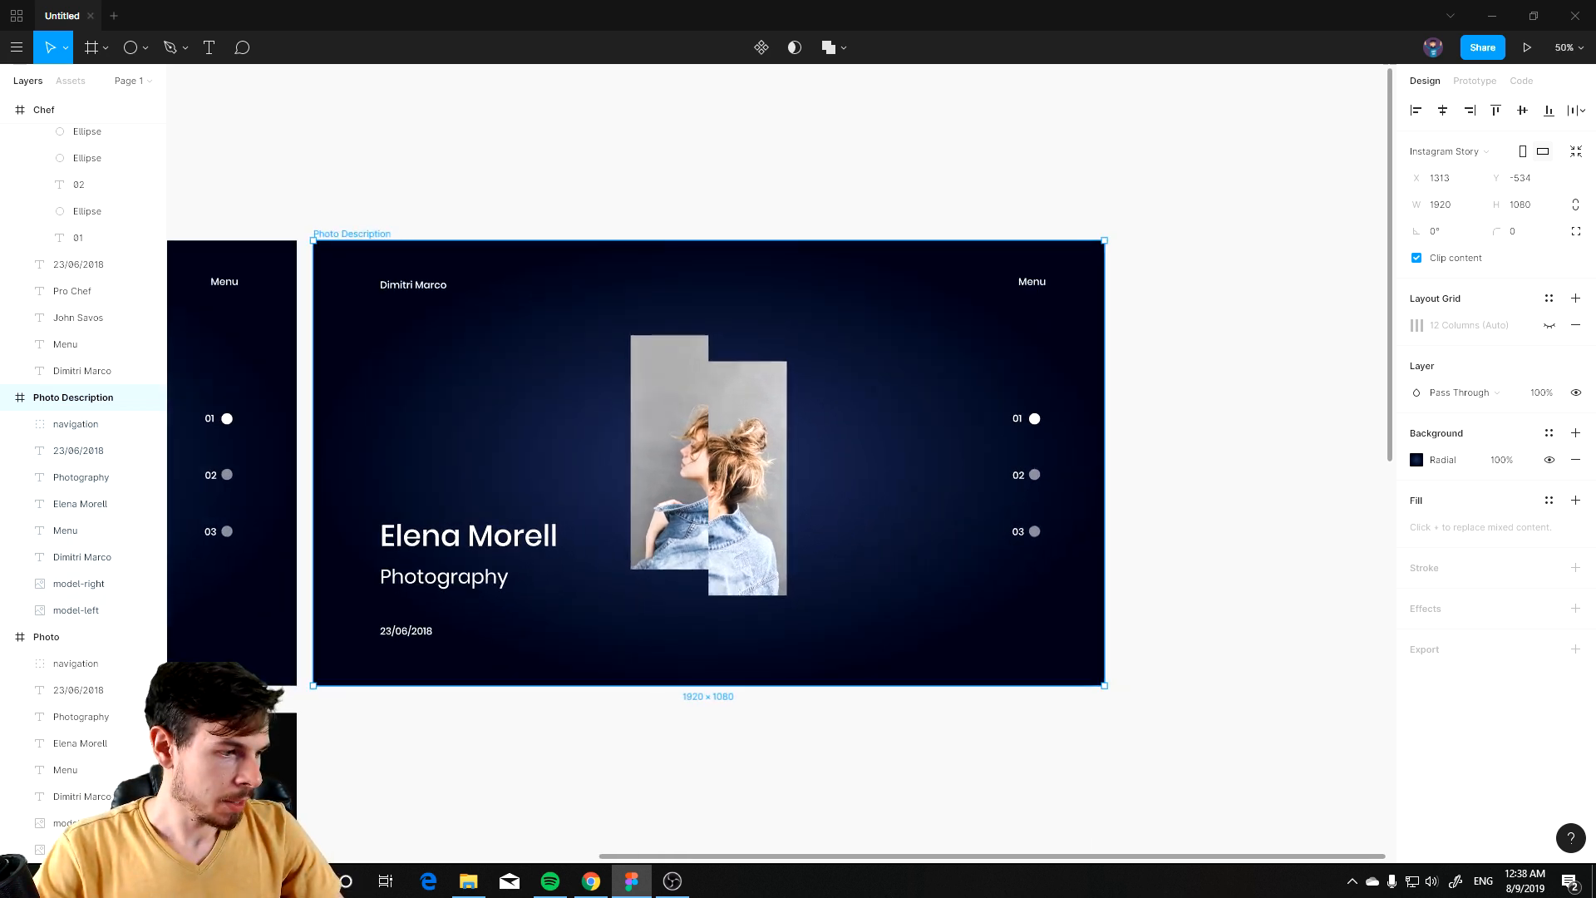
left_click(79, 584)
left_click(76, 610, "shift")
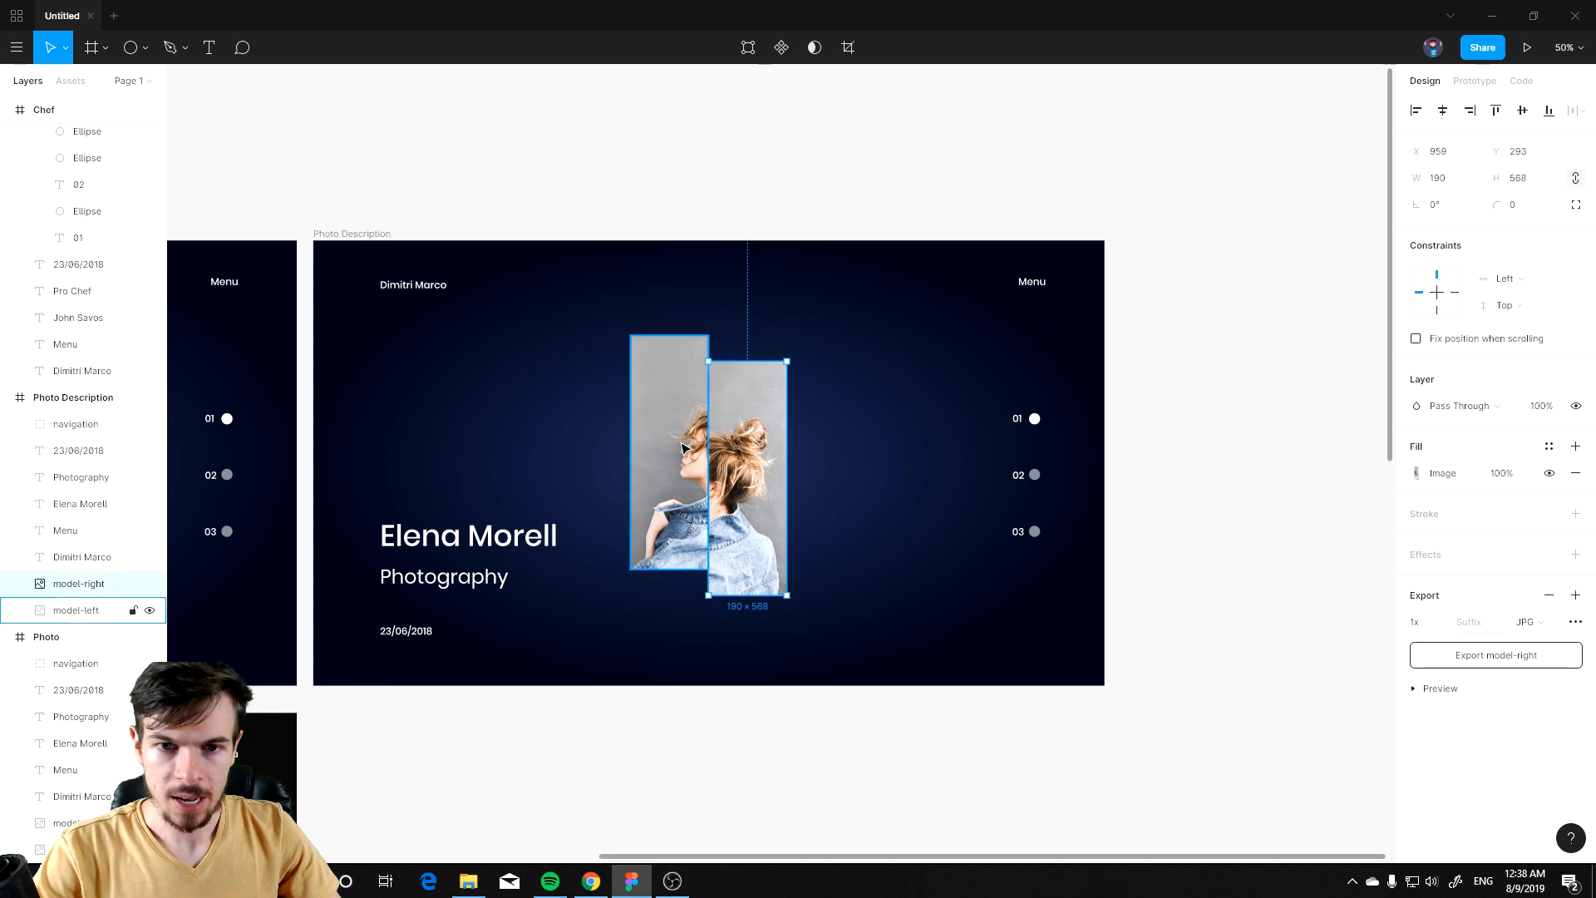
key("Delete")
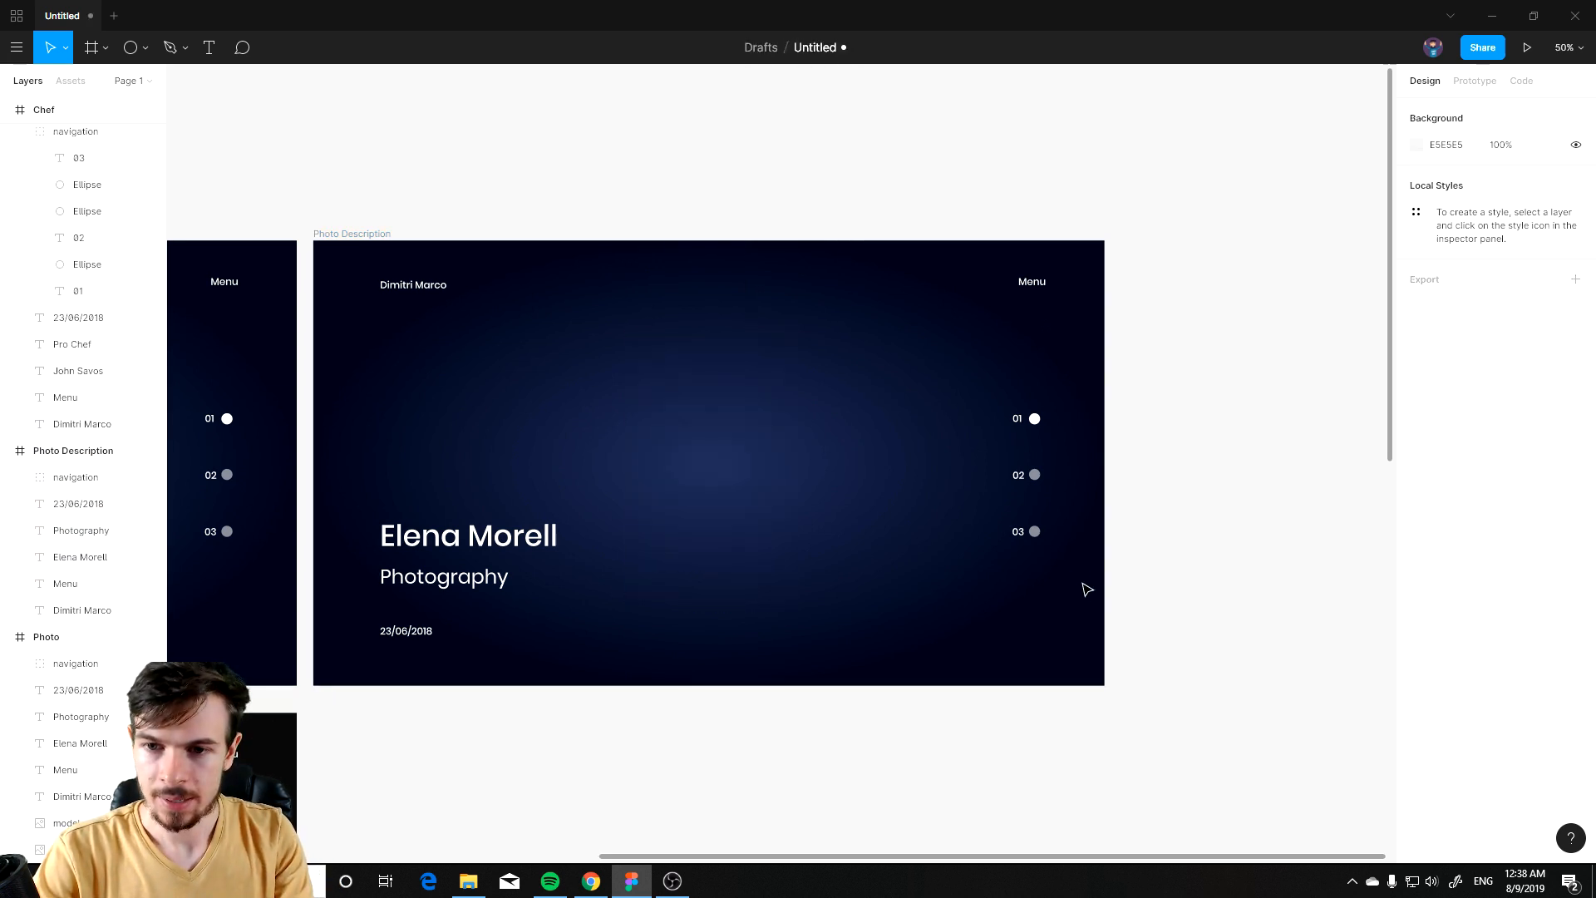
Step: Delete the slide indicators and the name, subtitle and date texts from the Photo Description frame
left_click_drag(1085, 585, 989, 398)
key("Delete")
left_click_drag(534, 654, 379, 507)
key("Delete")
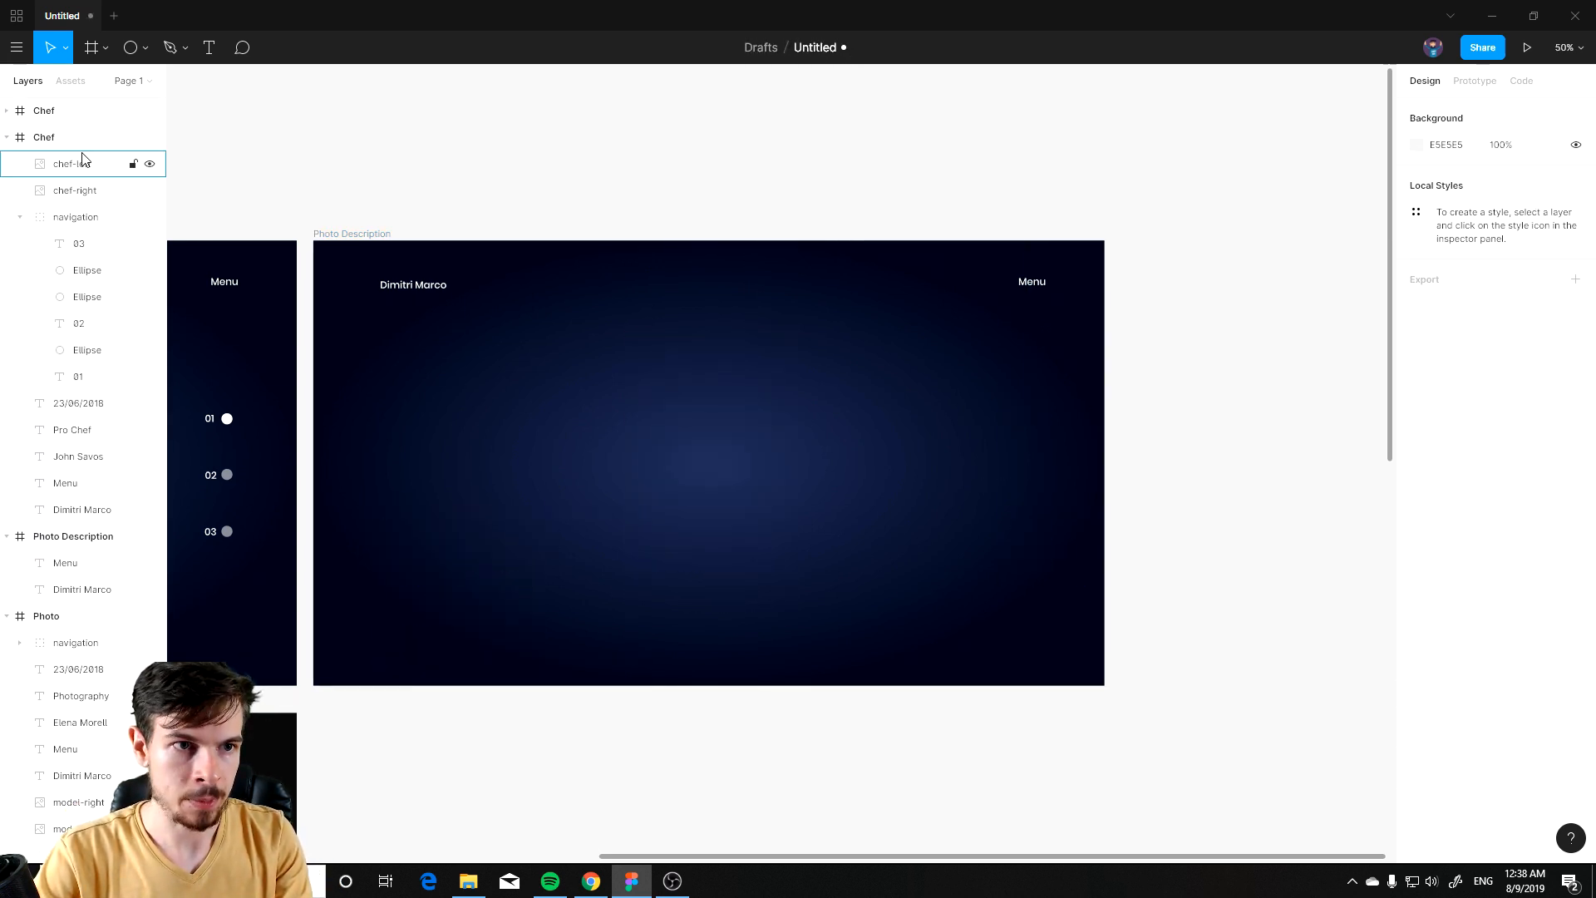
Step: Change the Photo Description frame's background to a solid F8F8F8 fill
left_click(133, 536)
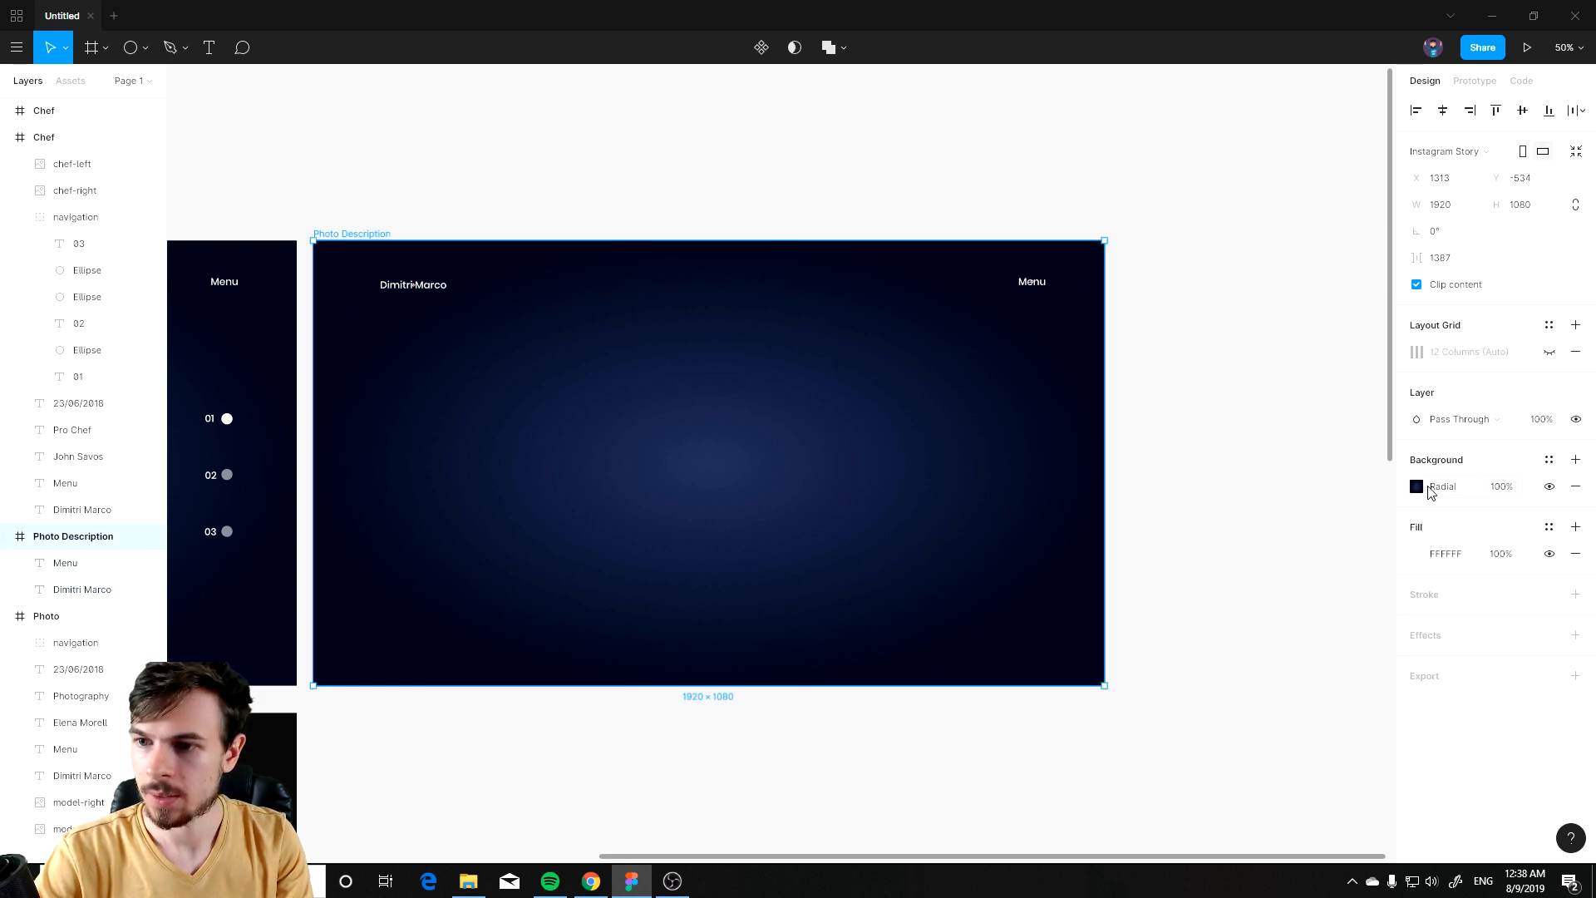
left_click(1437, 490)
left_click(1238, 370)
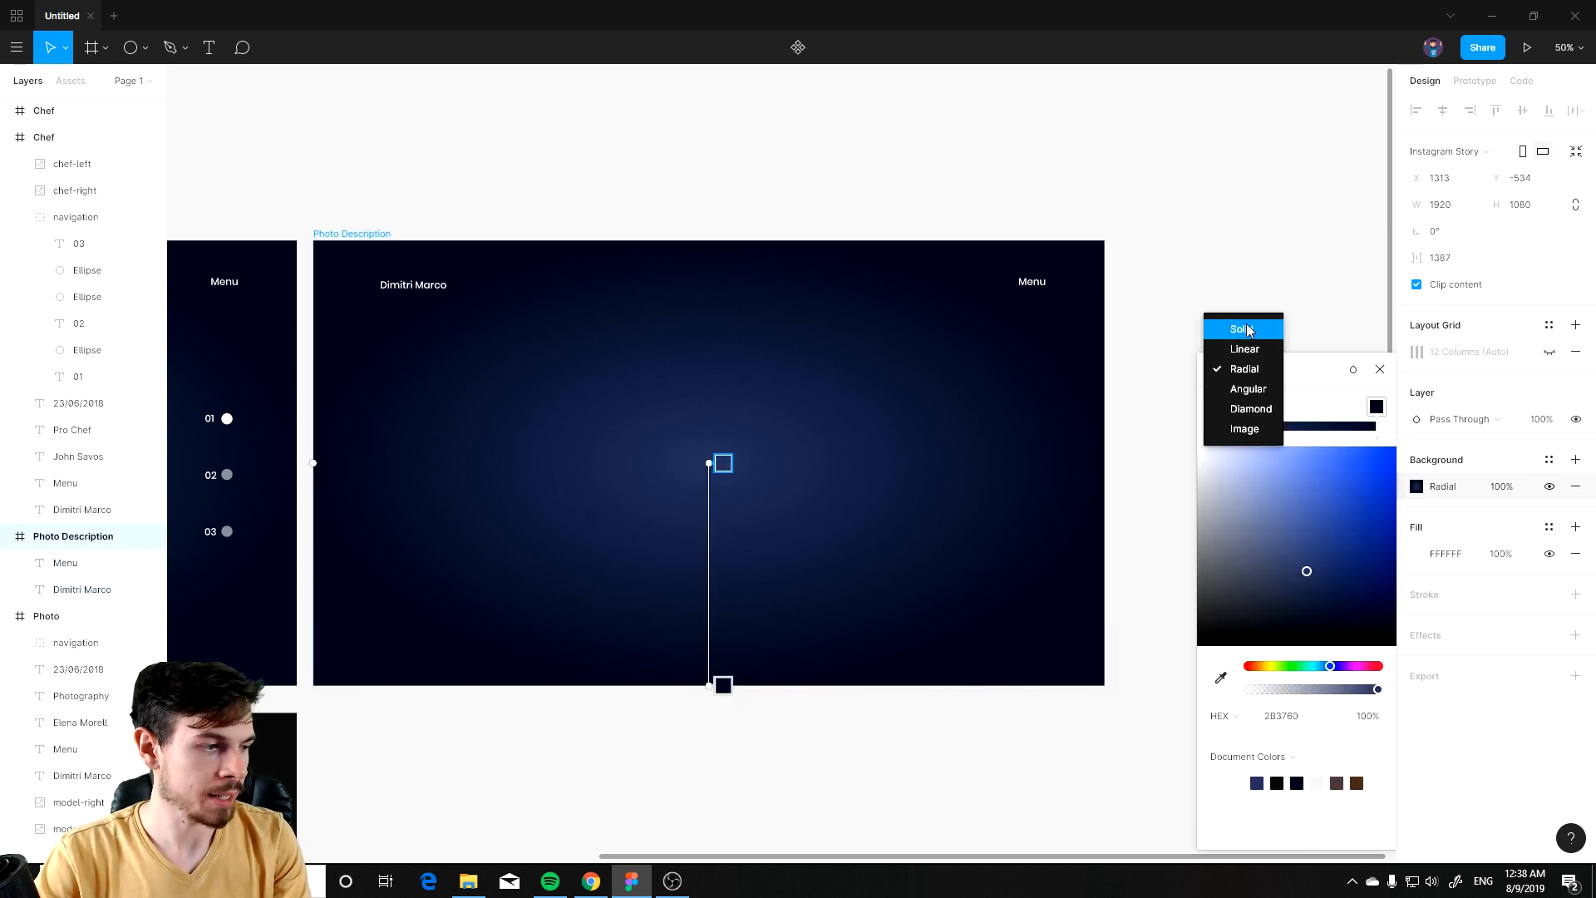
left_click(1247, 330)
left_click_drag(1300, 436, 1178, 385)
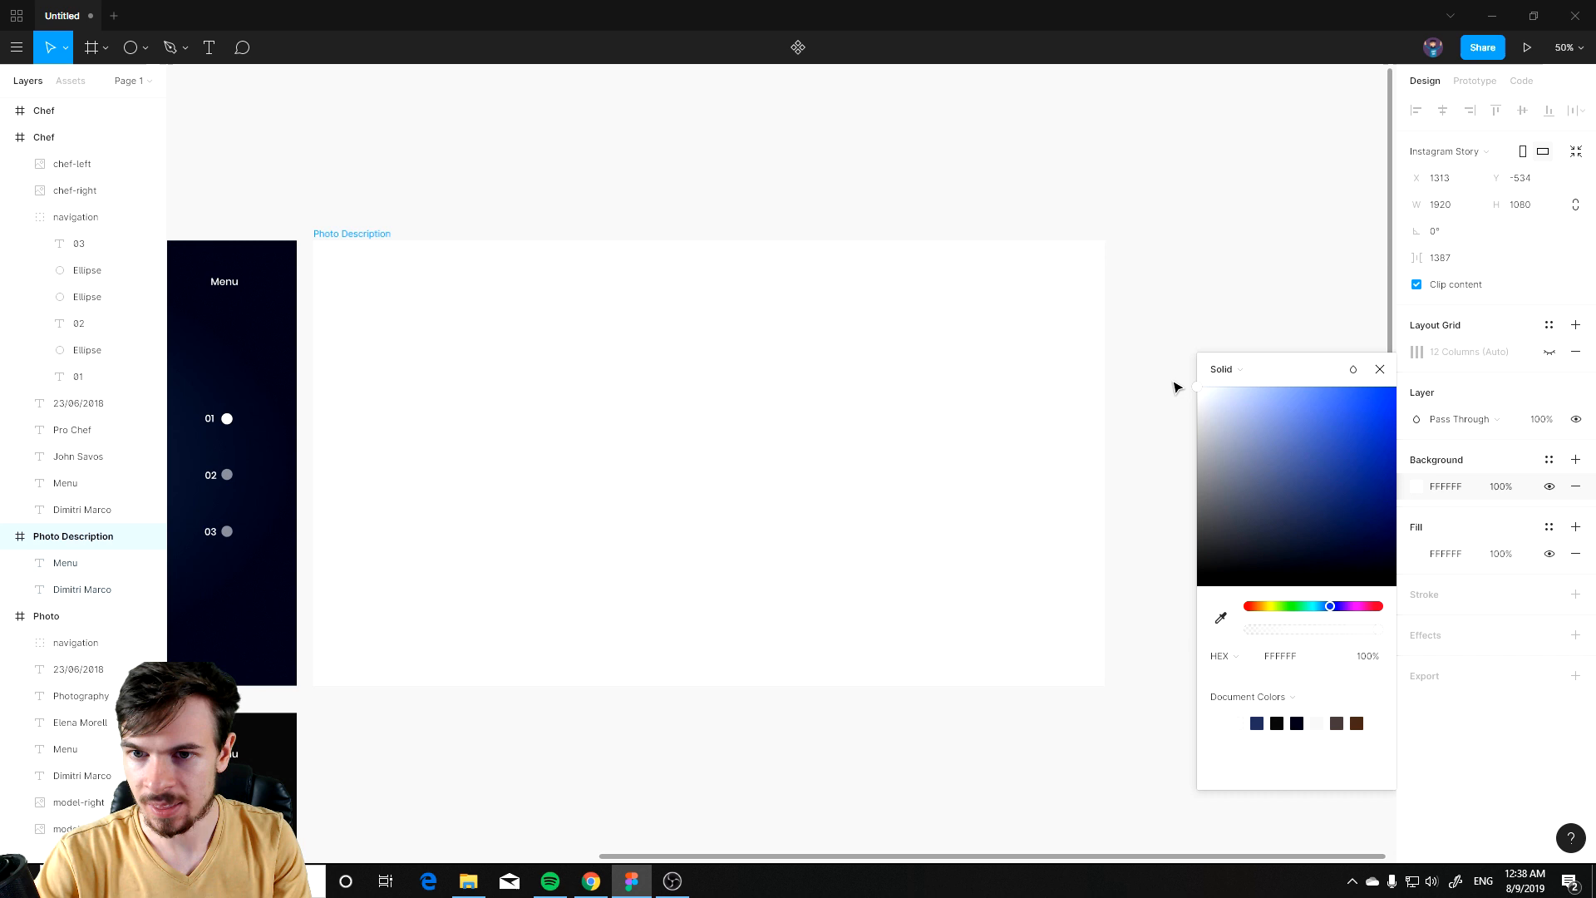
left_click_drag(1181, 391, 1179, 405)
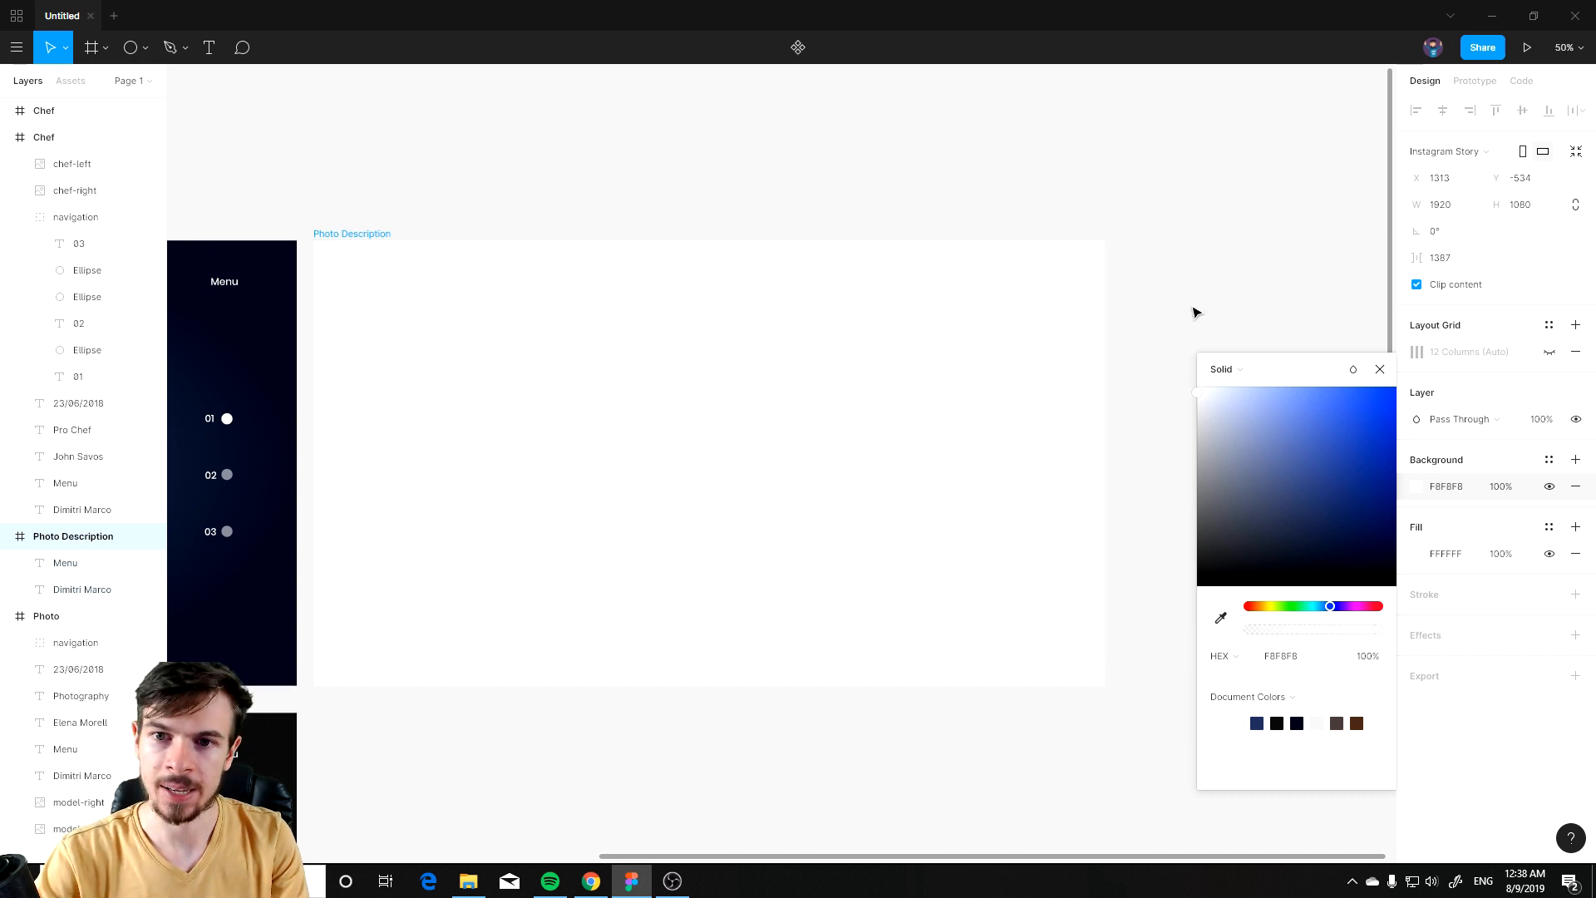
left_click(1380, 371)
Step: Paste the photo-bg image and place it along the top of the Photo Description frame
key("alt+Tab")
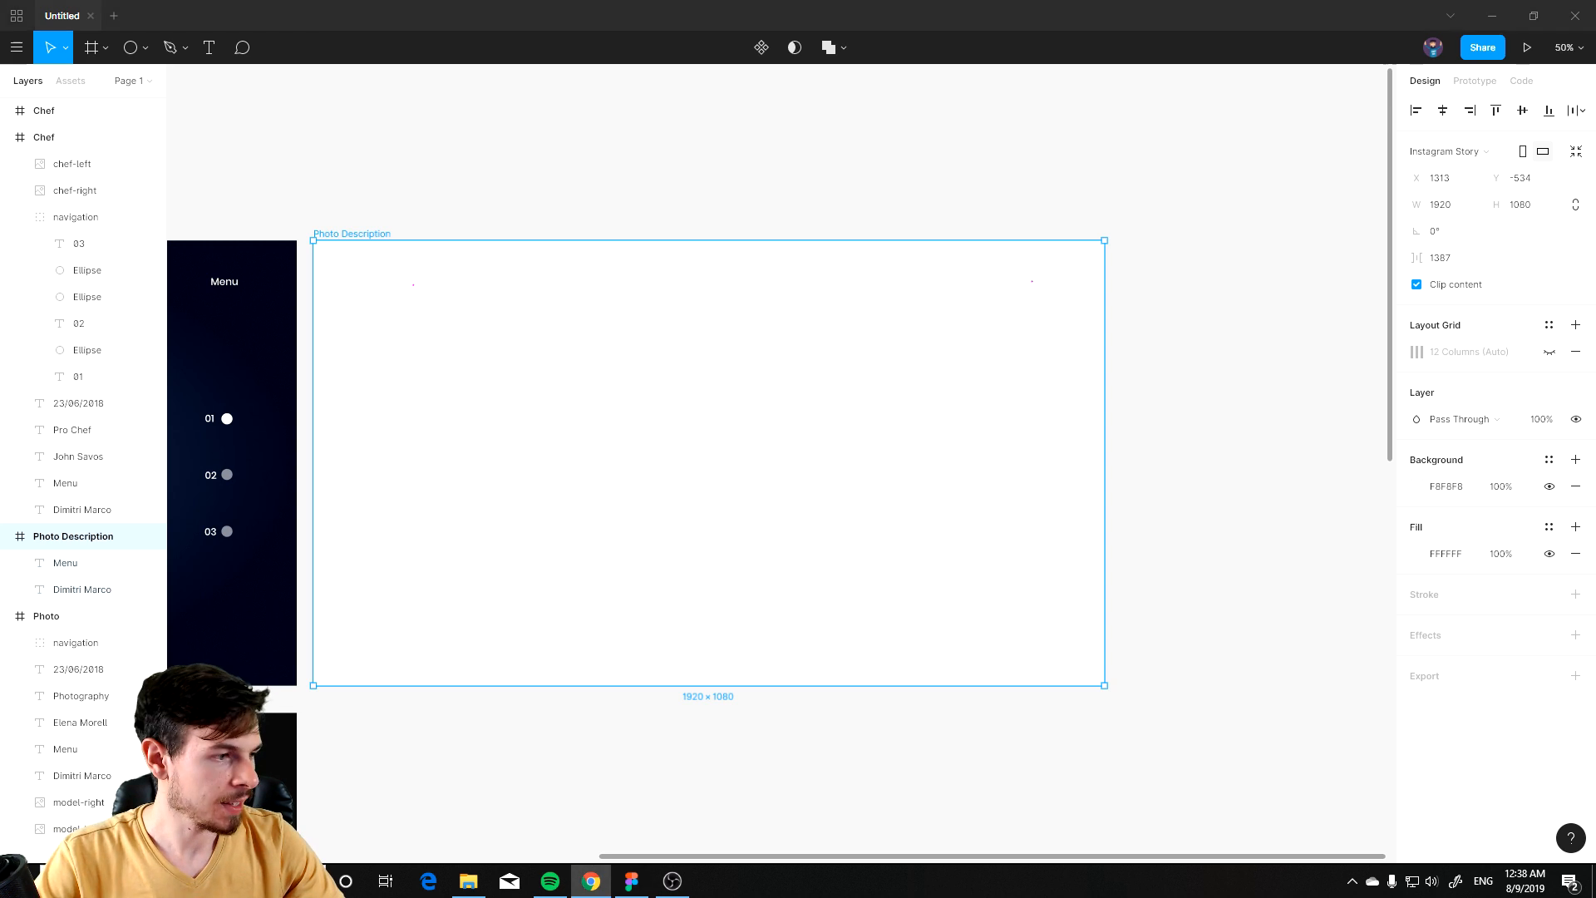
key("alt+Tab")
key("ctrl+v")
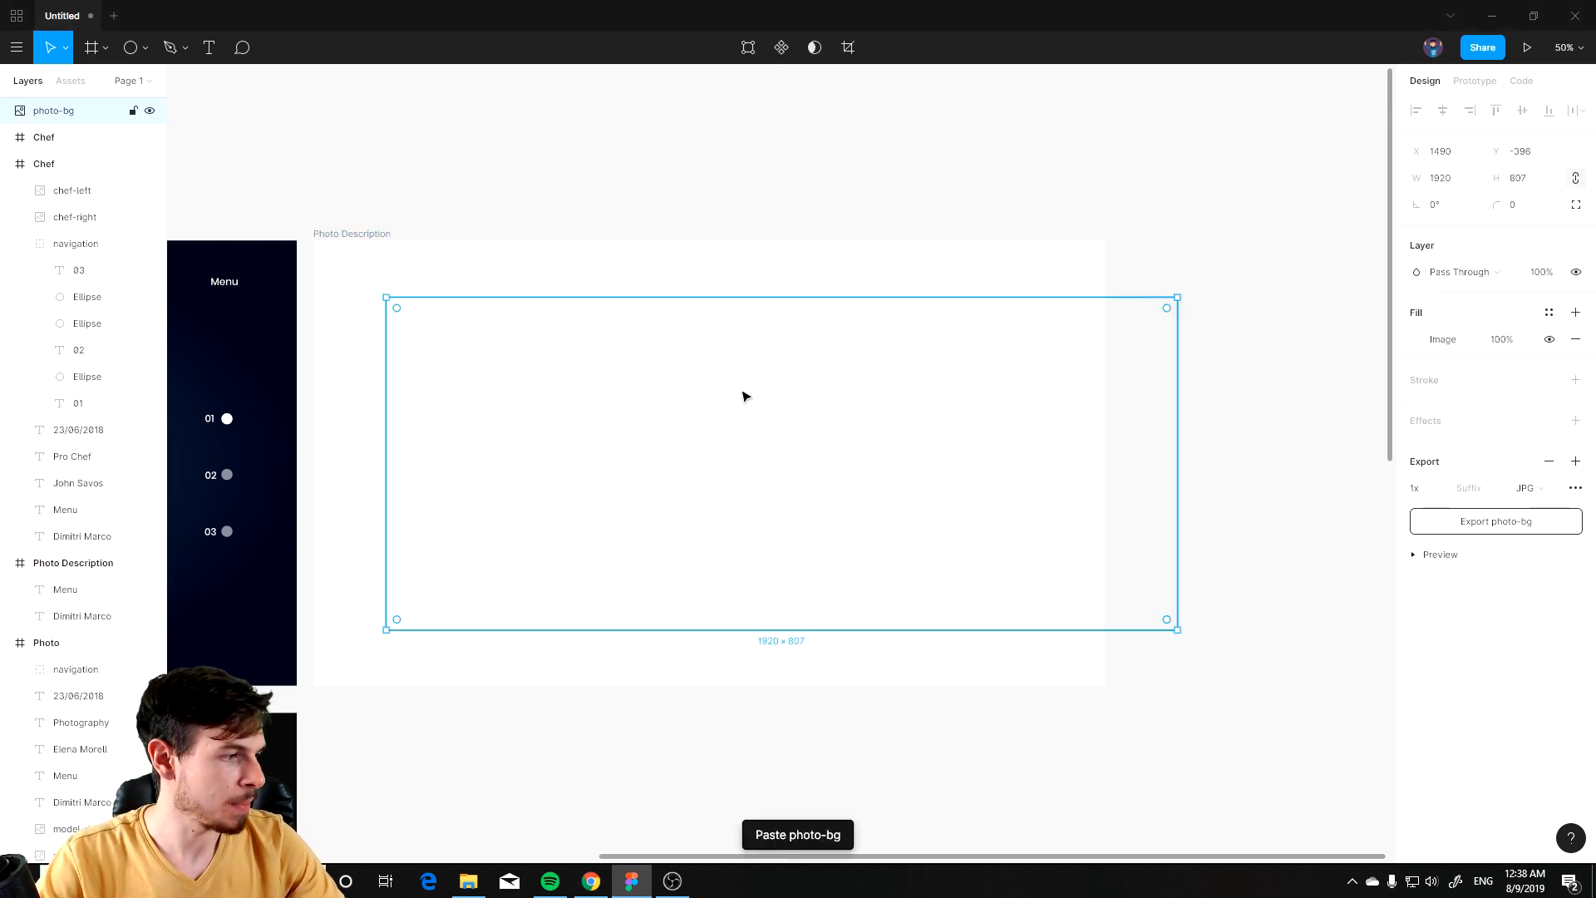
left_click_drag(805, 460, 728, 408)
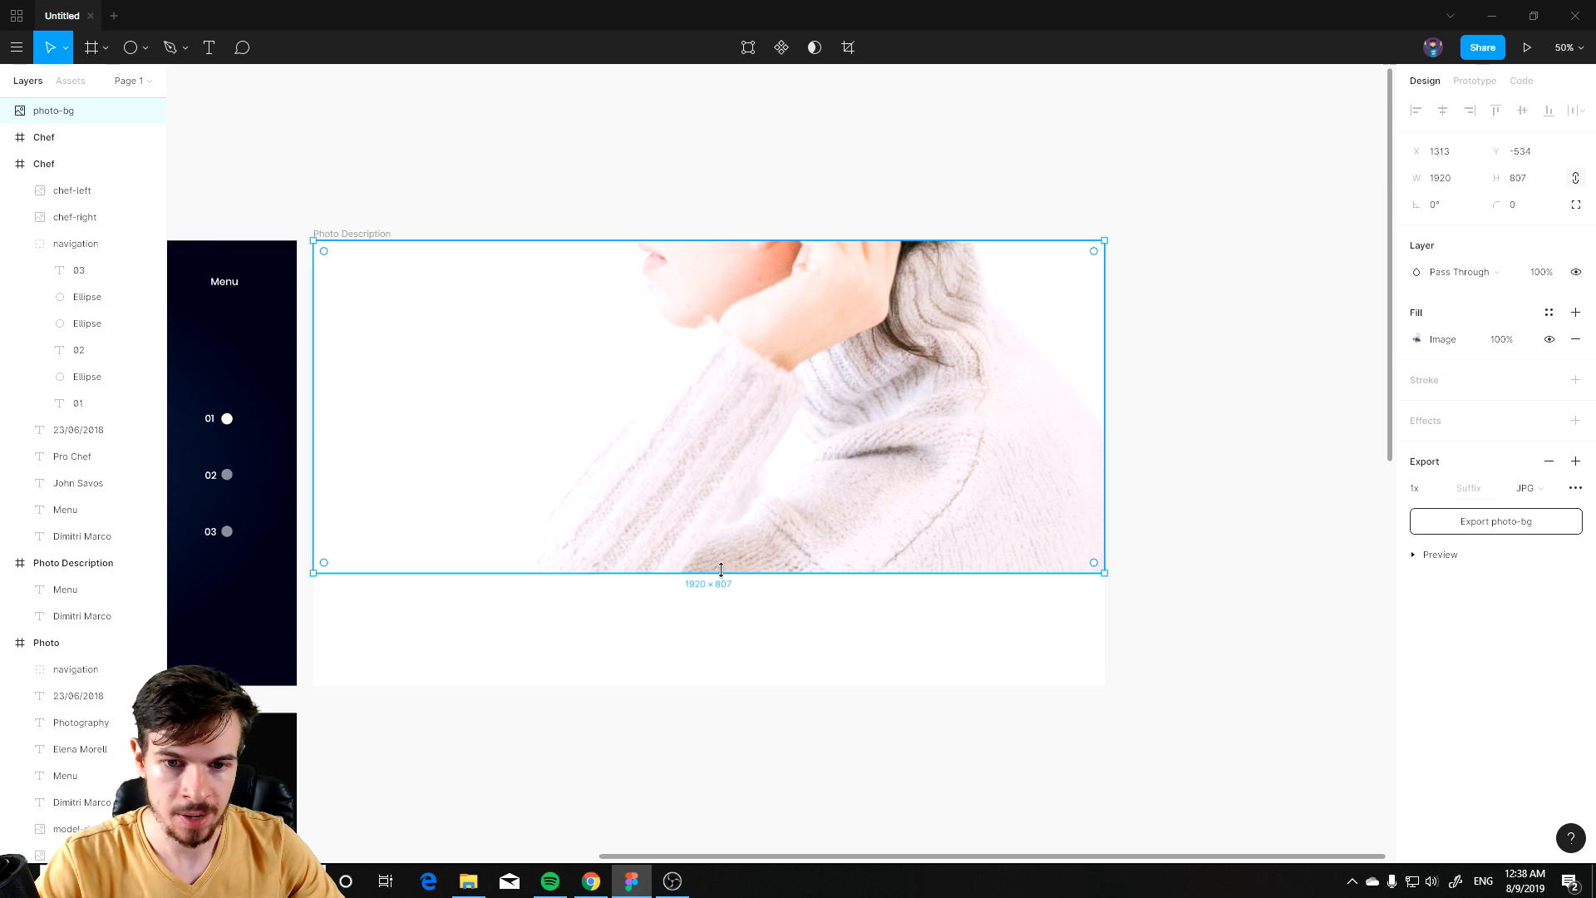
left_click_drag(722, 569, 714, 508)
key("ctrl+z")
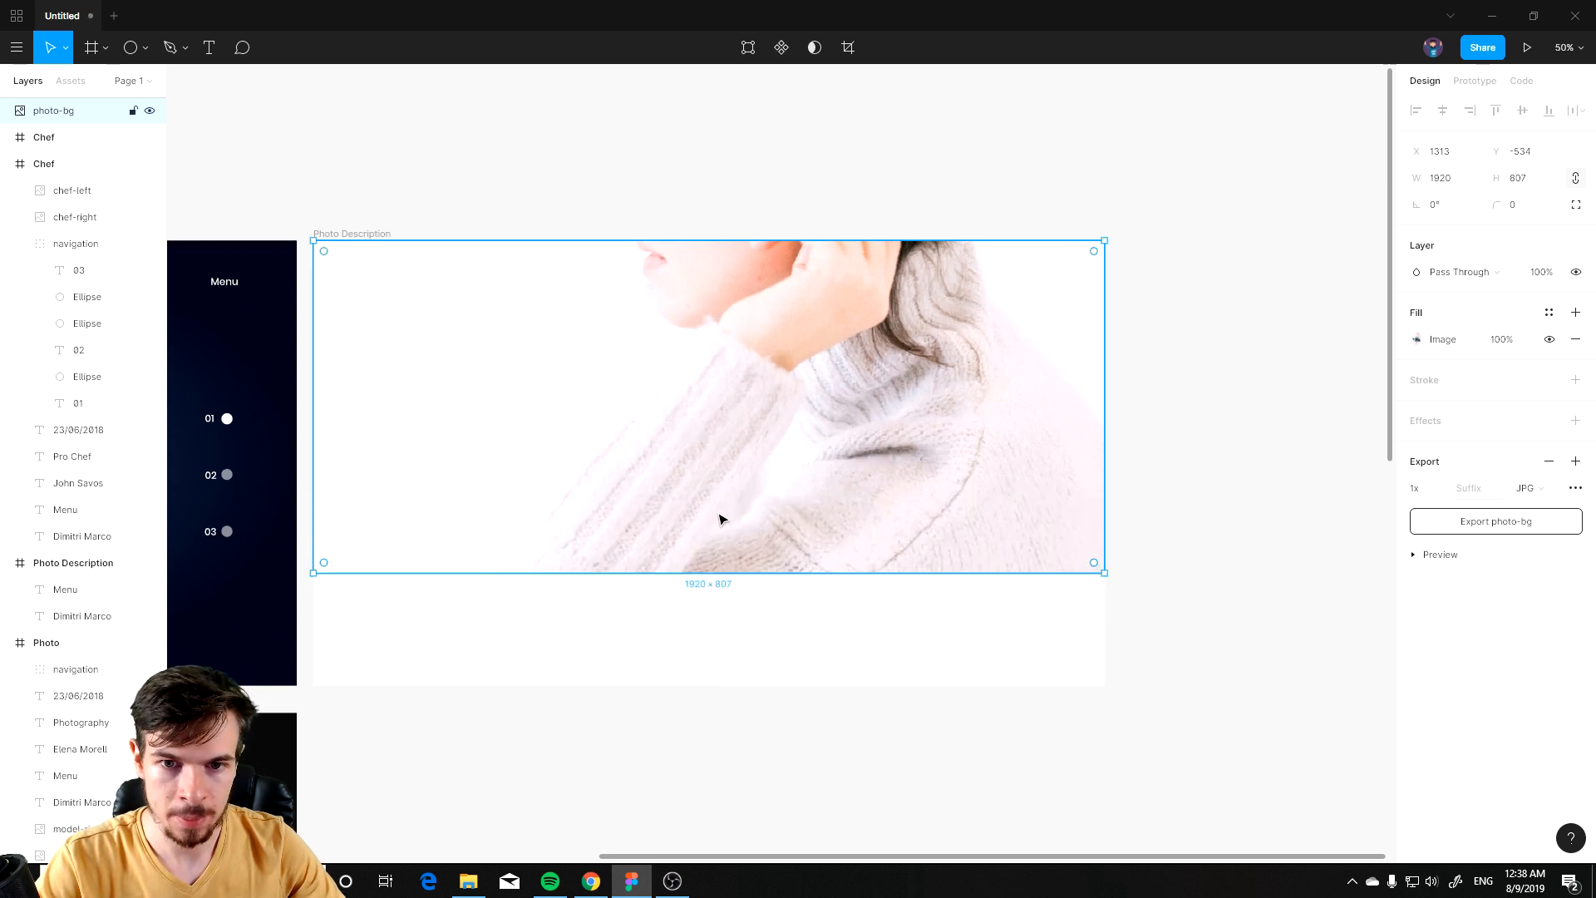
left_click(738, 620)
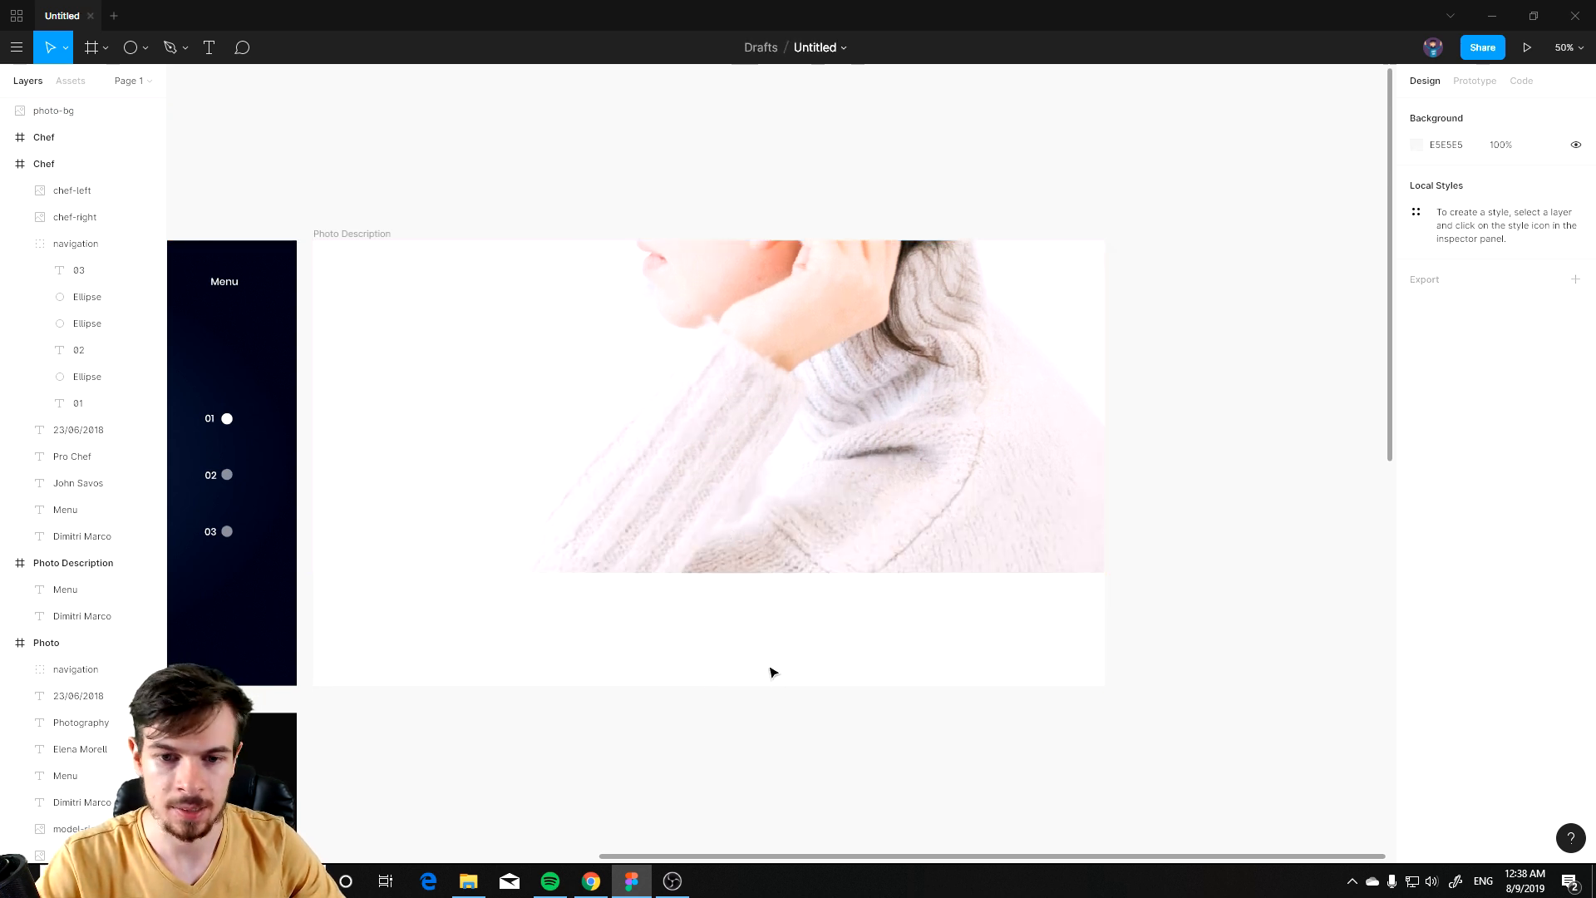
Step: Extend the Photo Description frame's height to 2228
scroll(768, 695, "down", 2)
scroll(691, 537, "up", 1)
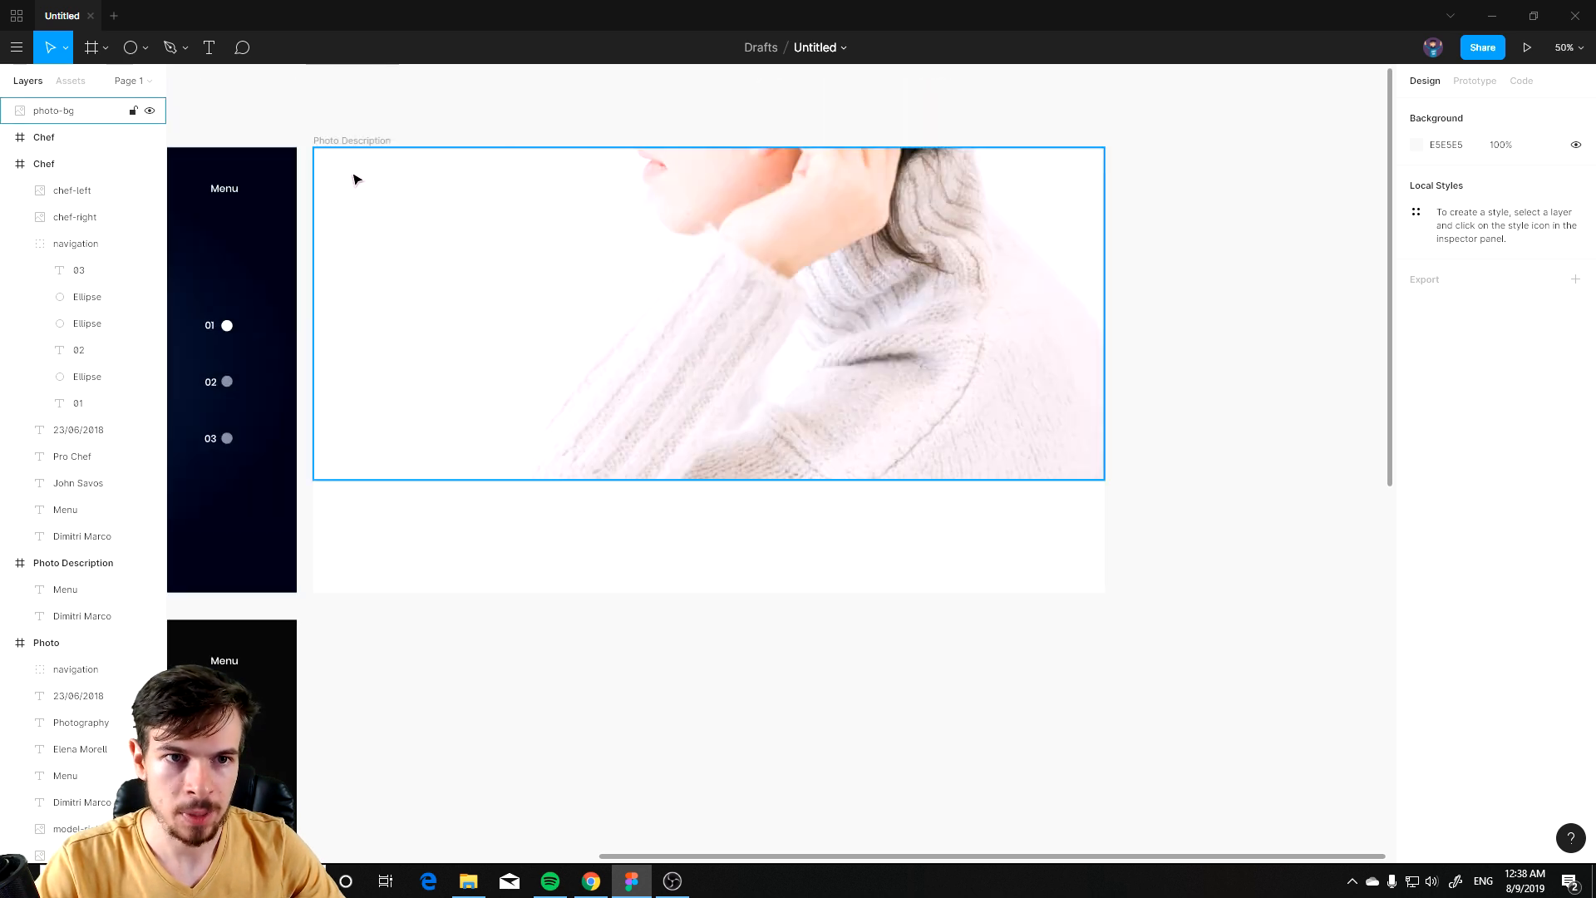
left_click(334, 143)
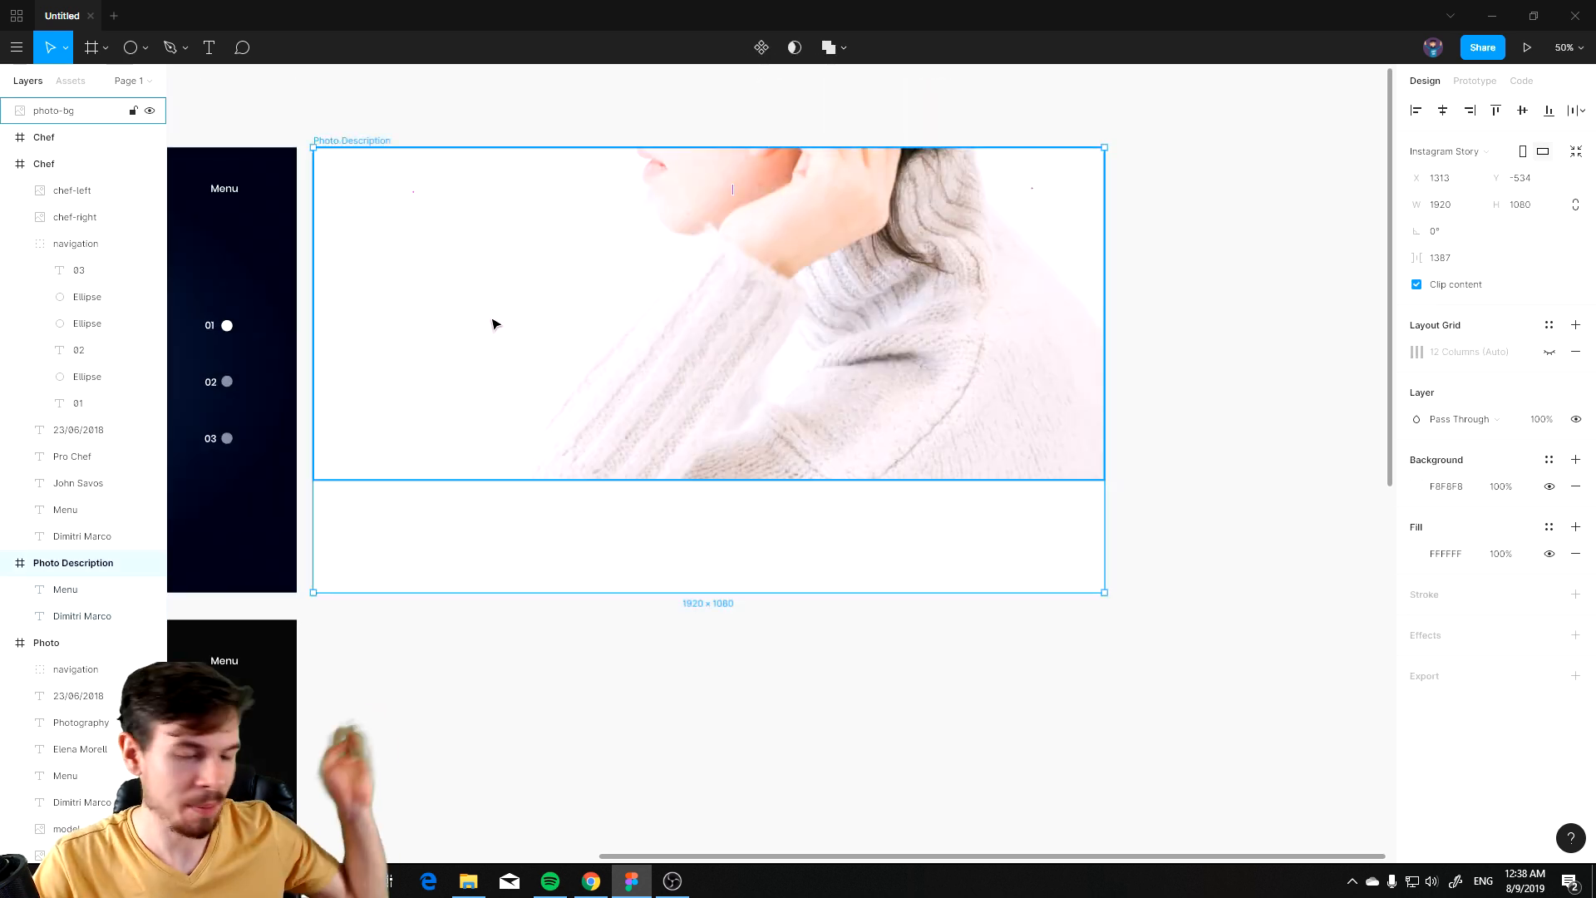
left_click_drag(714, 595, 720, 831)
scroll(709, 674, "down", 2)
scroll(711, 629, "down", 5)
left_click_drag(710, 629, 805, 605)
left_click_drag(807, 704, 805, 707)
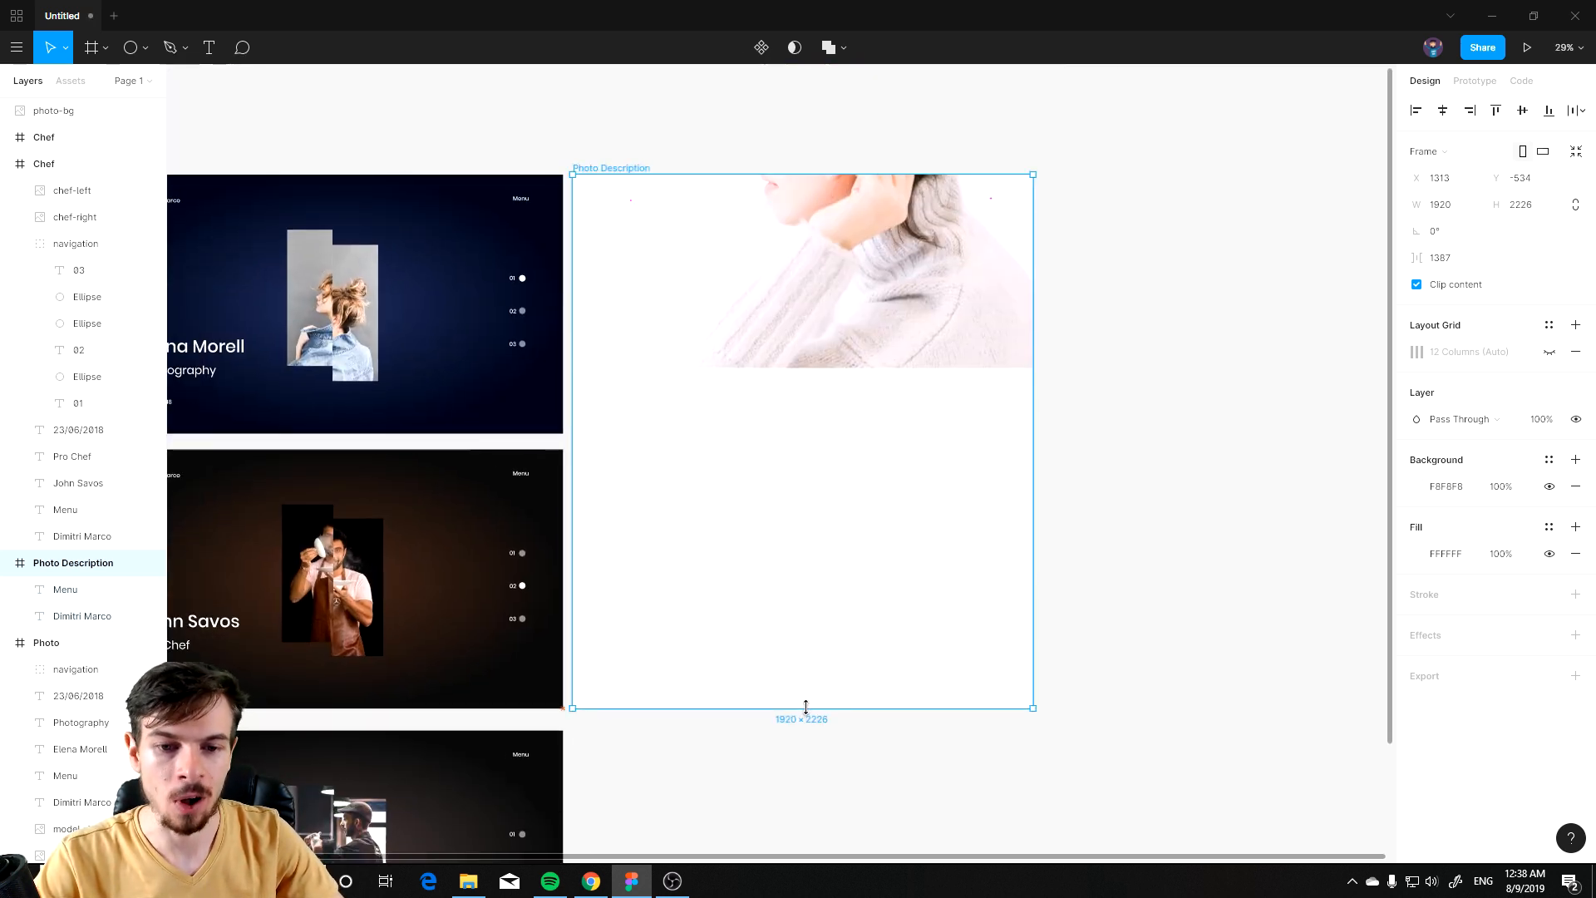
scroll(845, 546, "up", 4)
scroll(826, 314, "up", 3)
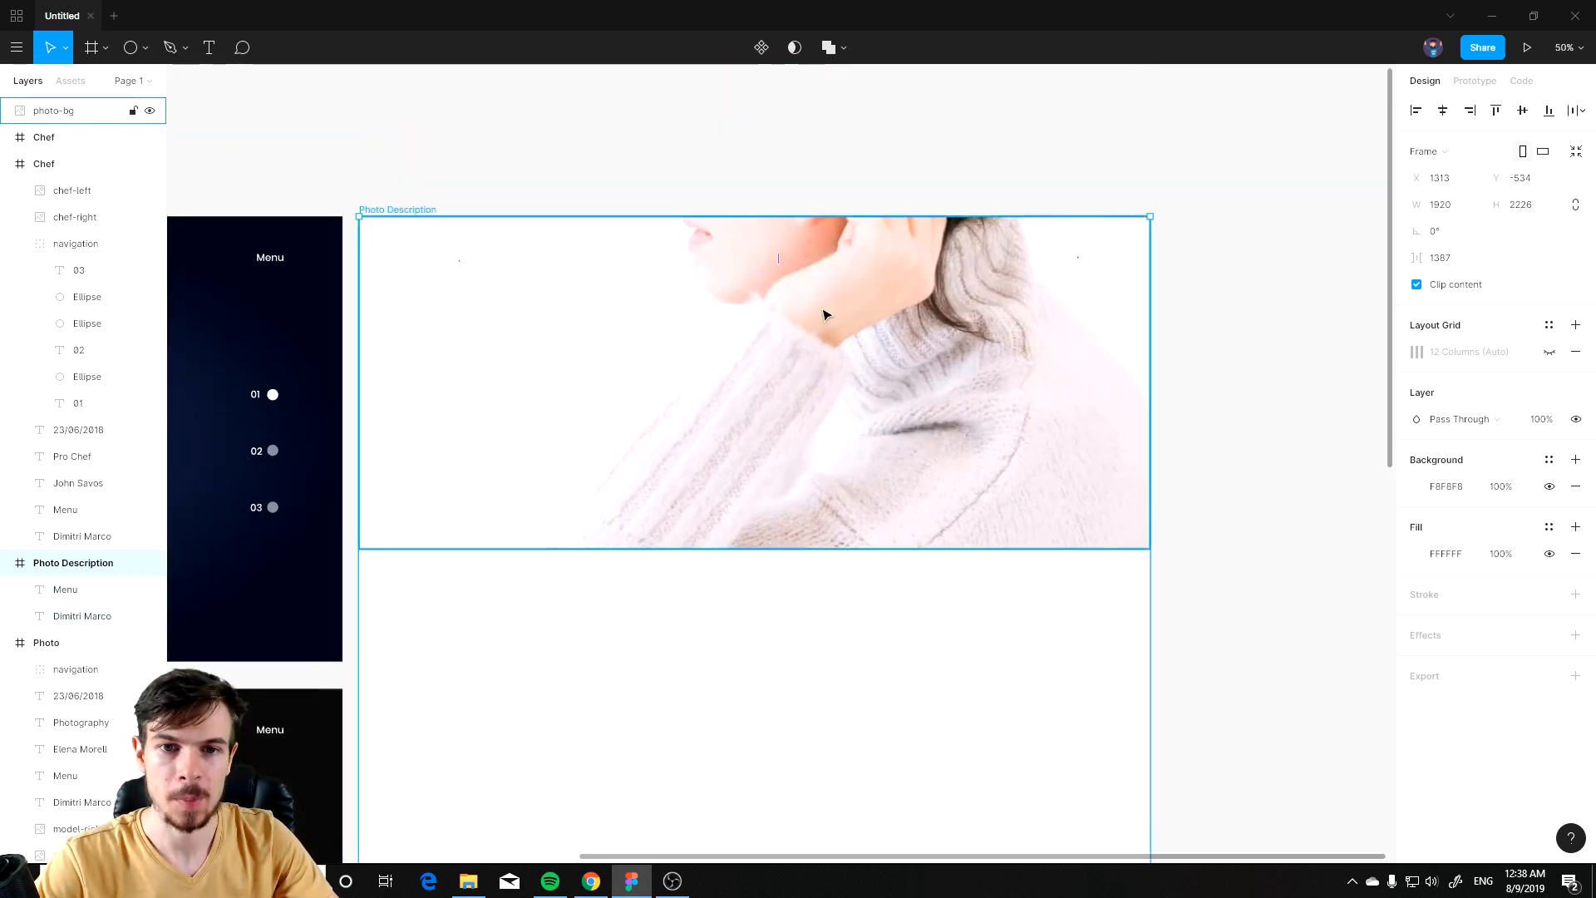
scroll(554, 583, "down", 7)
left_click_drag(613, 576, 835, 465)
scroll(462, 457, "up", 5)
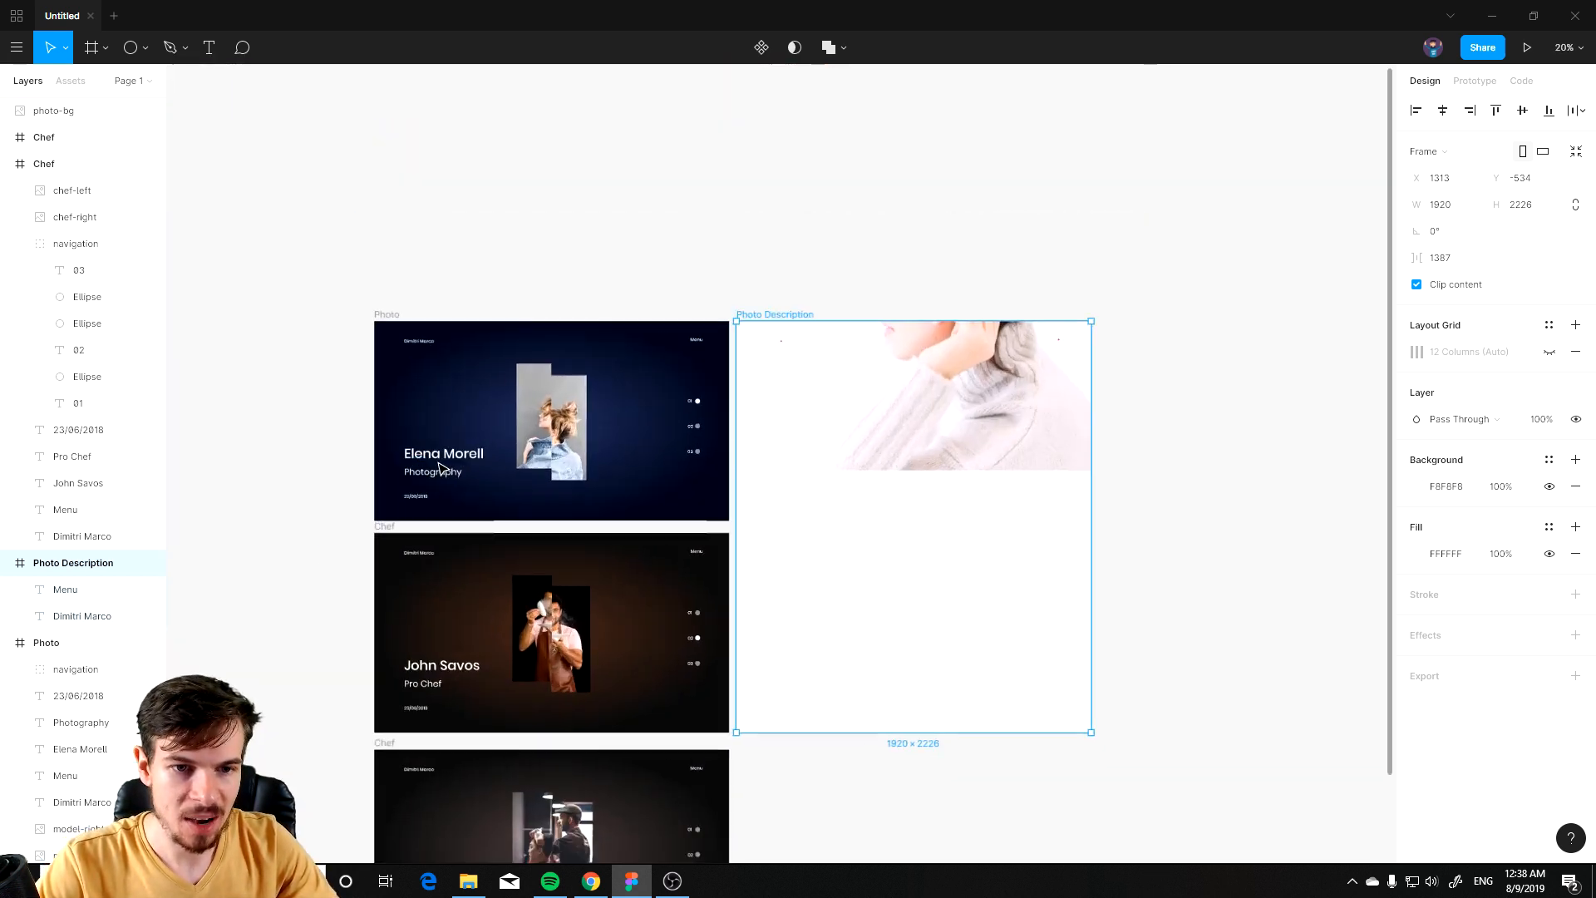
left_click(460, 455)
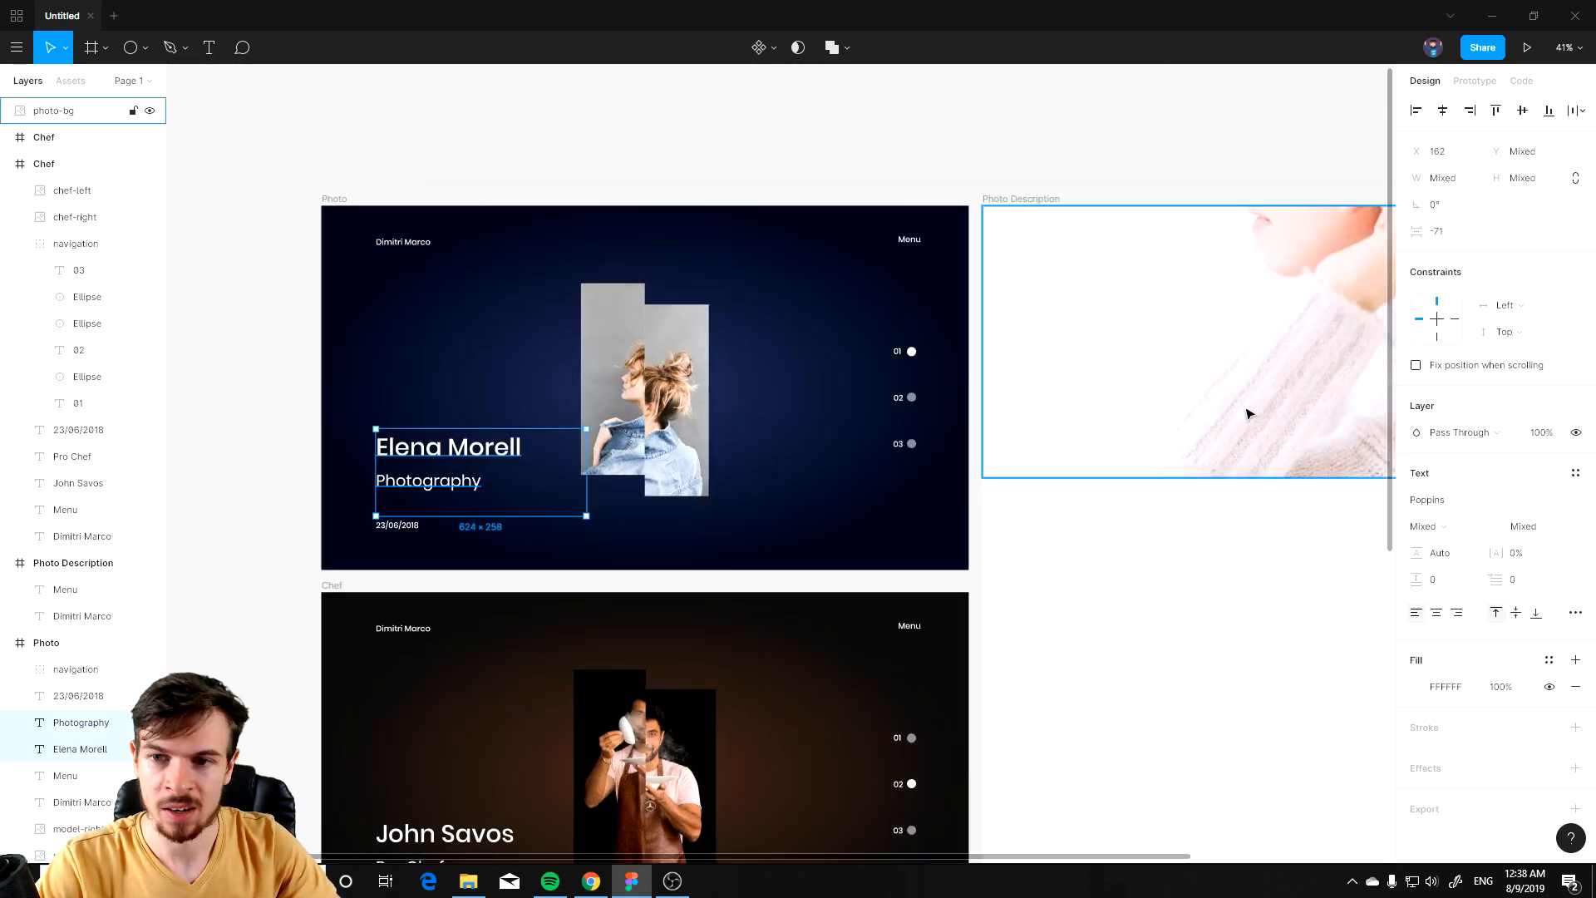
key("ctrl+v")
left_click_drag(1129, 660, 794, 471)
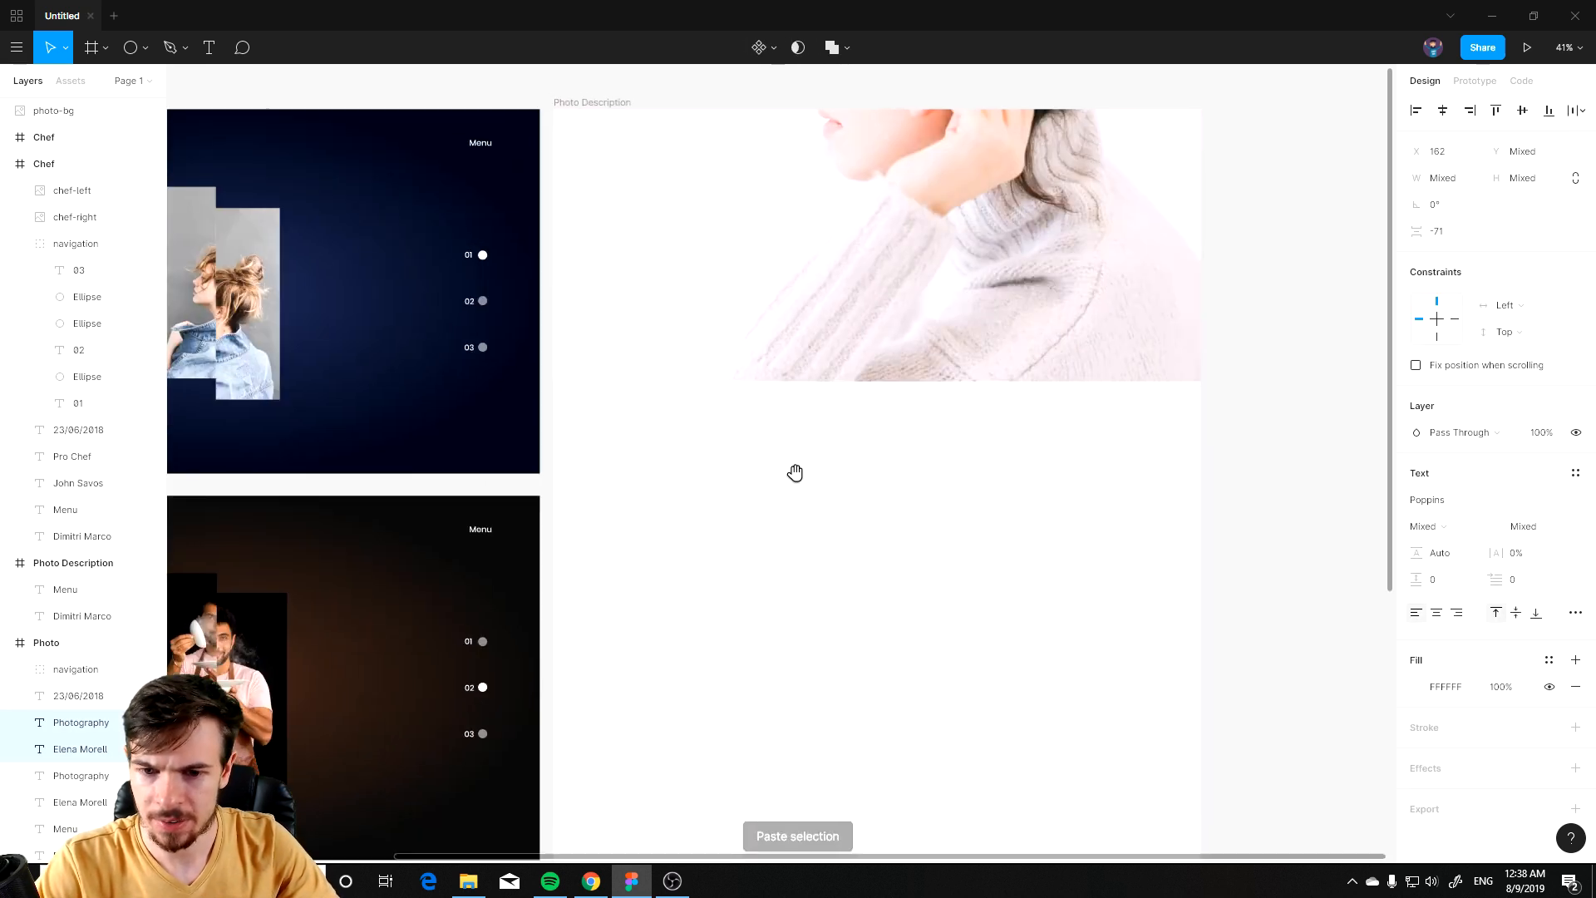
key("Delete")
left_click_drag(625, 470, 864, 513)
left_click(555, 406)
left_click(555, 436, "shift")
left_click_drag(304, 436, 1178, 356)
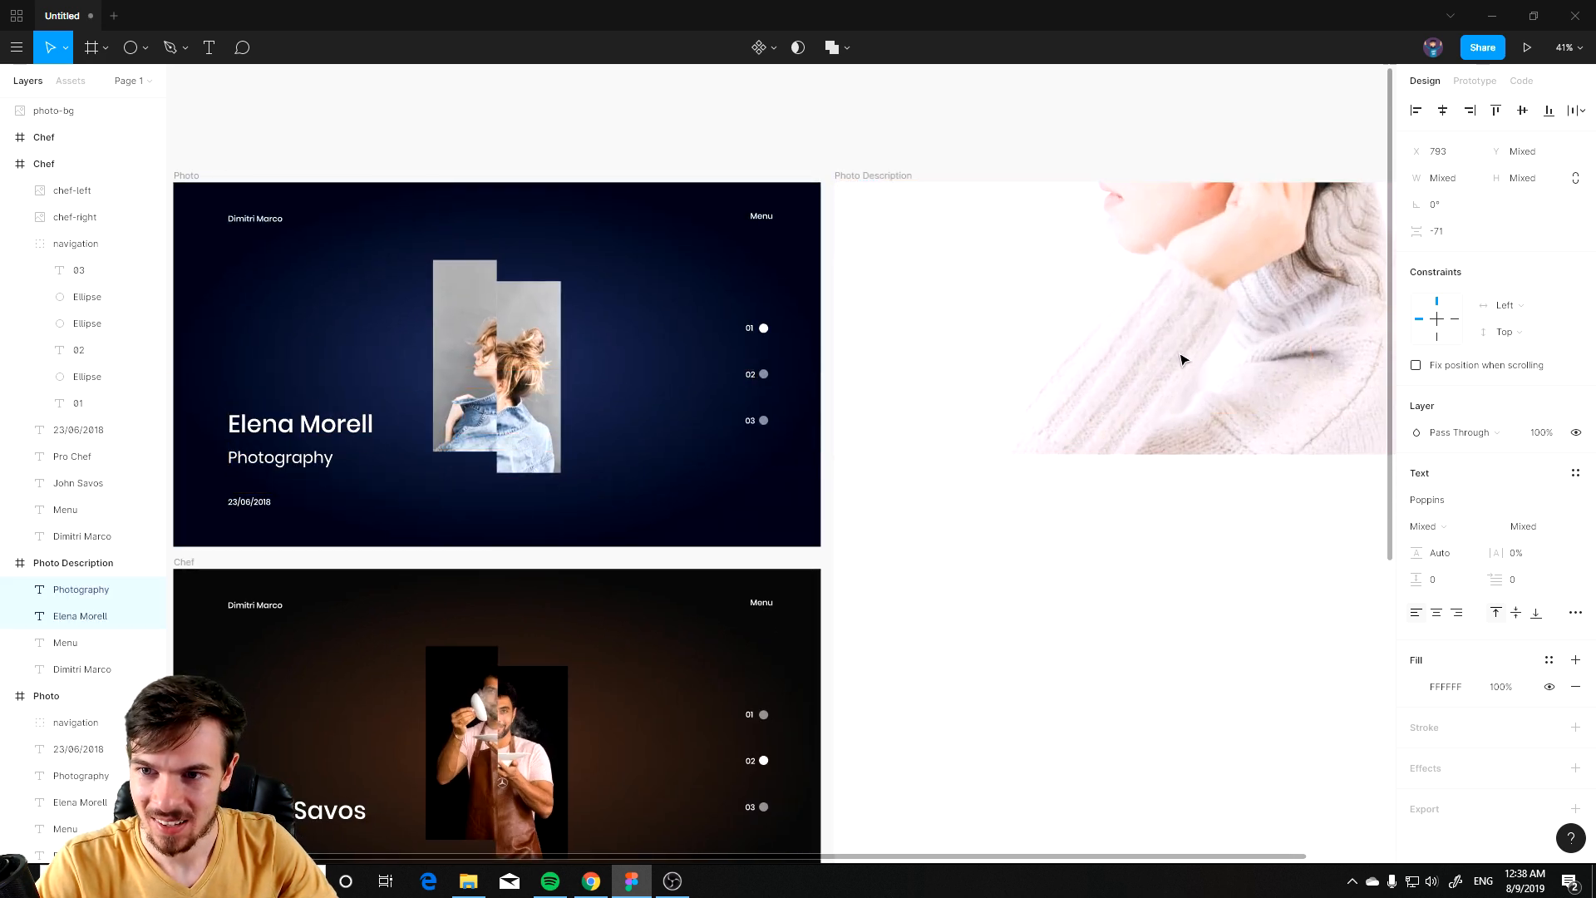
scroll(994, 513, "right", 5)
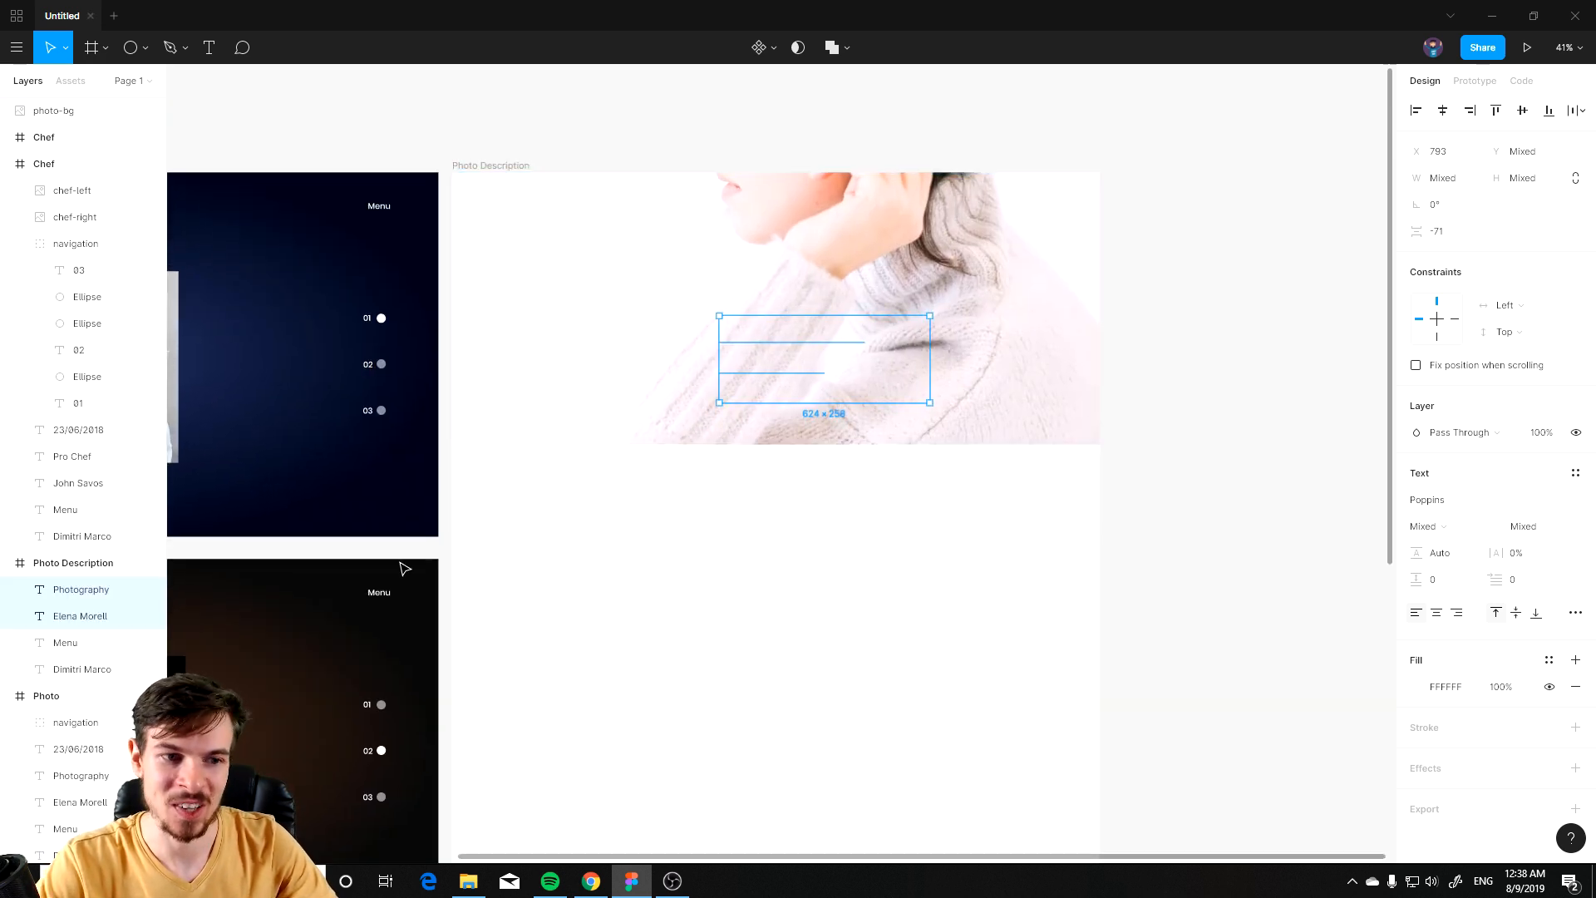
scroll(58, 532, "down", 2)
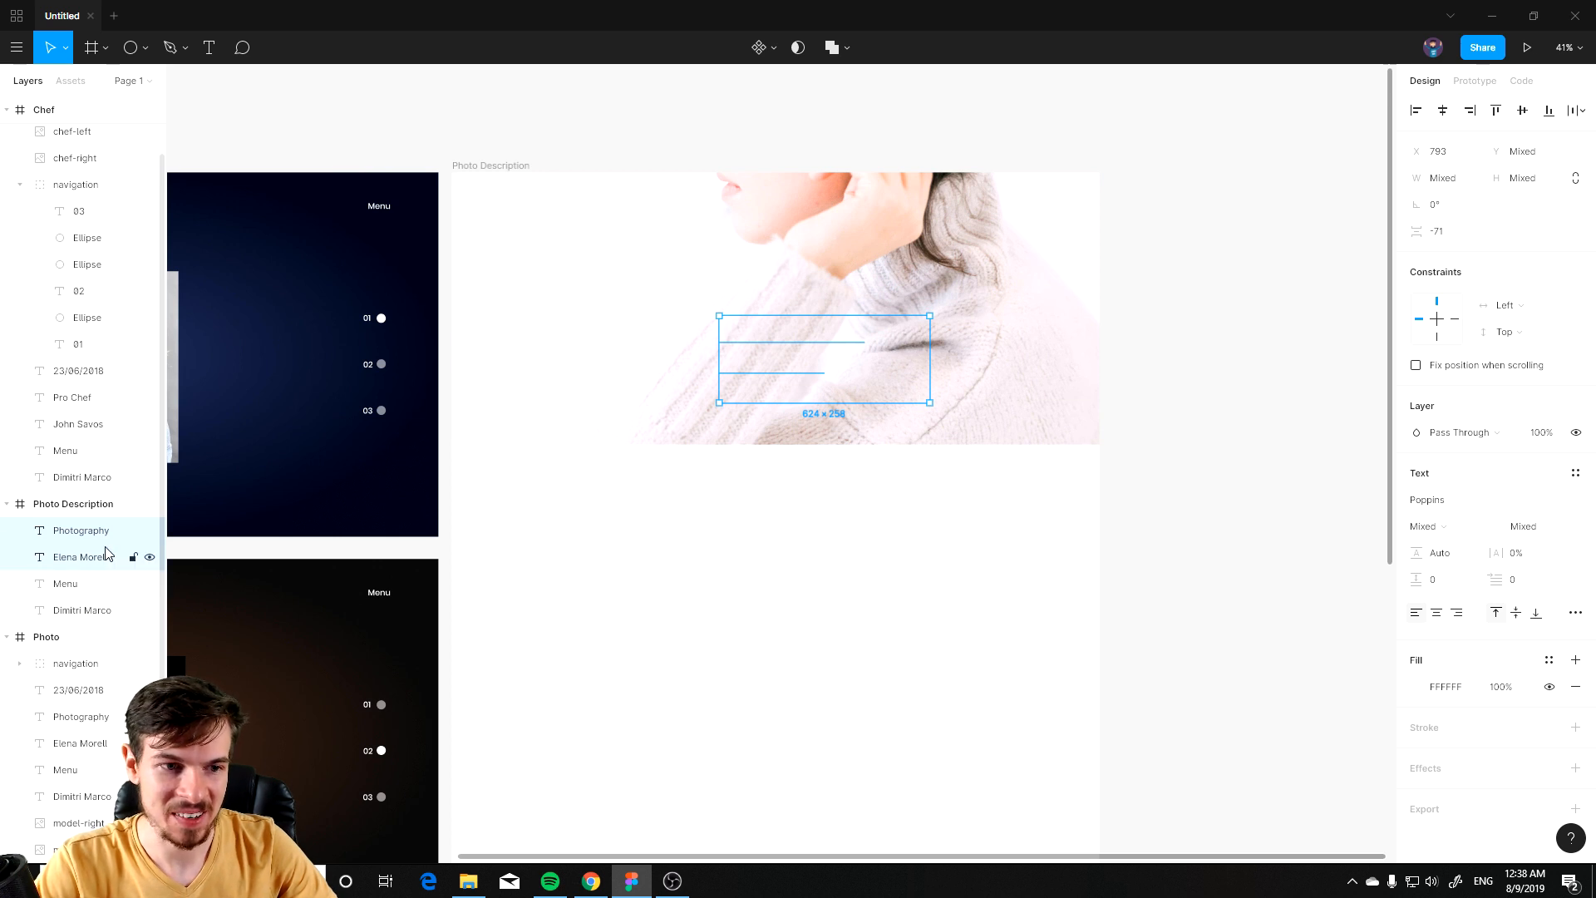
Step: Move the photo-bg layer into the Photo Description frame, beneath its texts
key("alt+Tab")
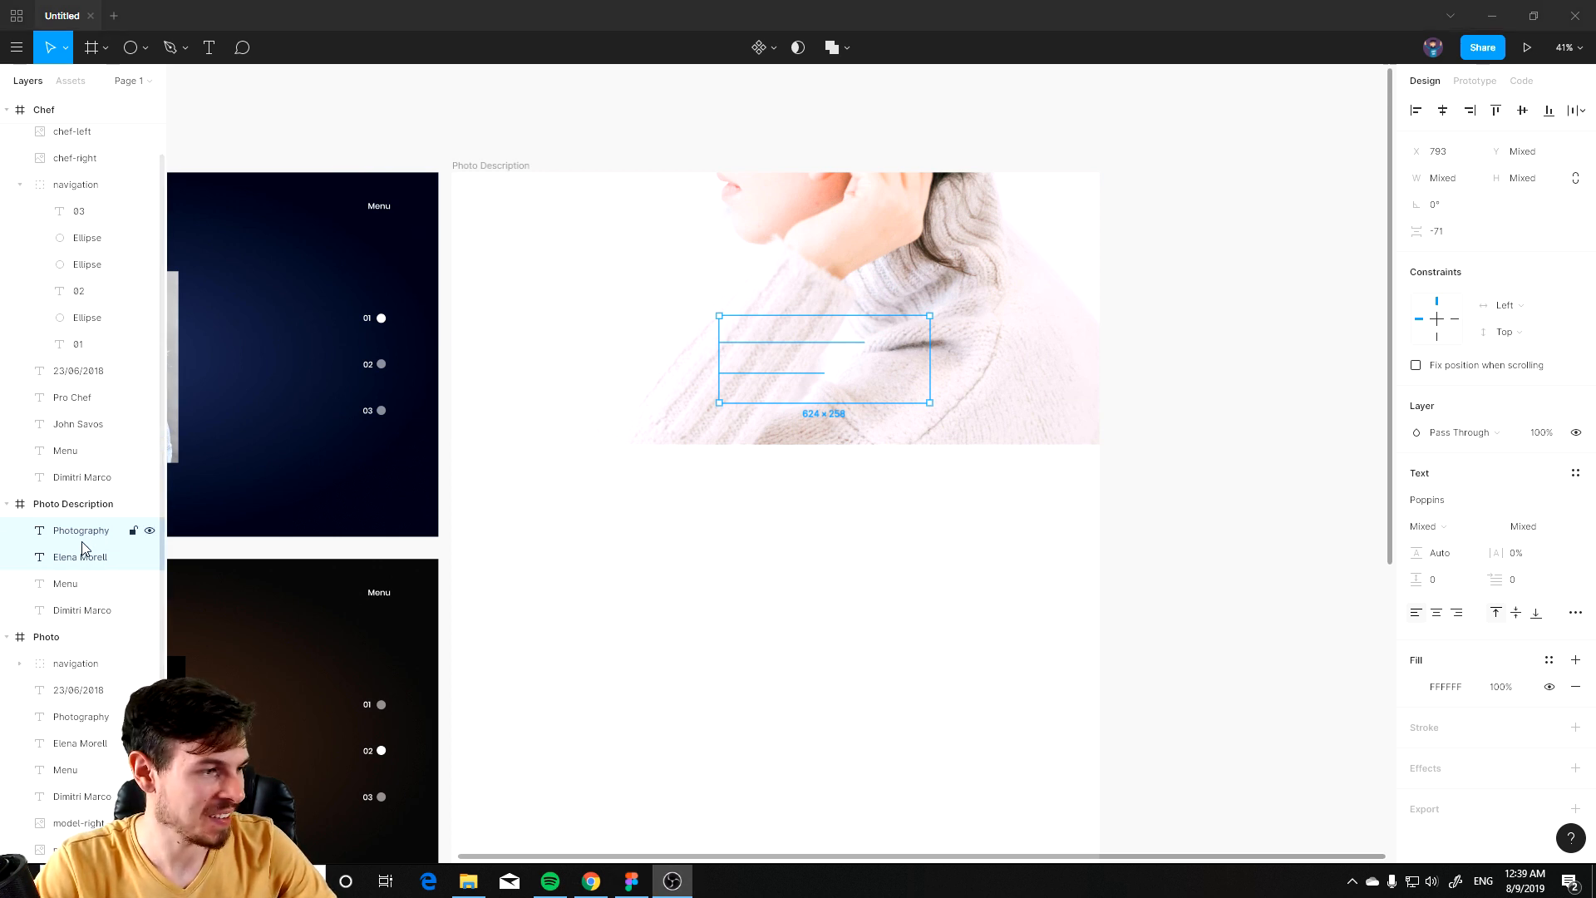
left_click(91, 593)
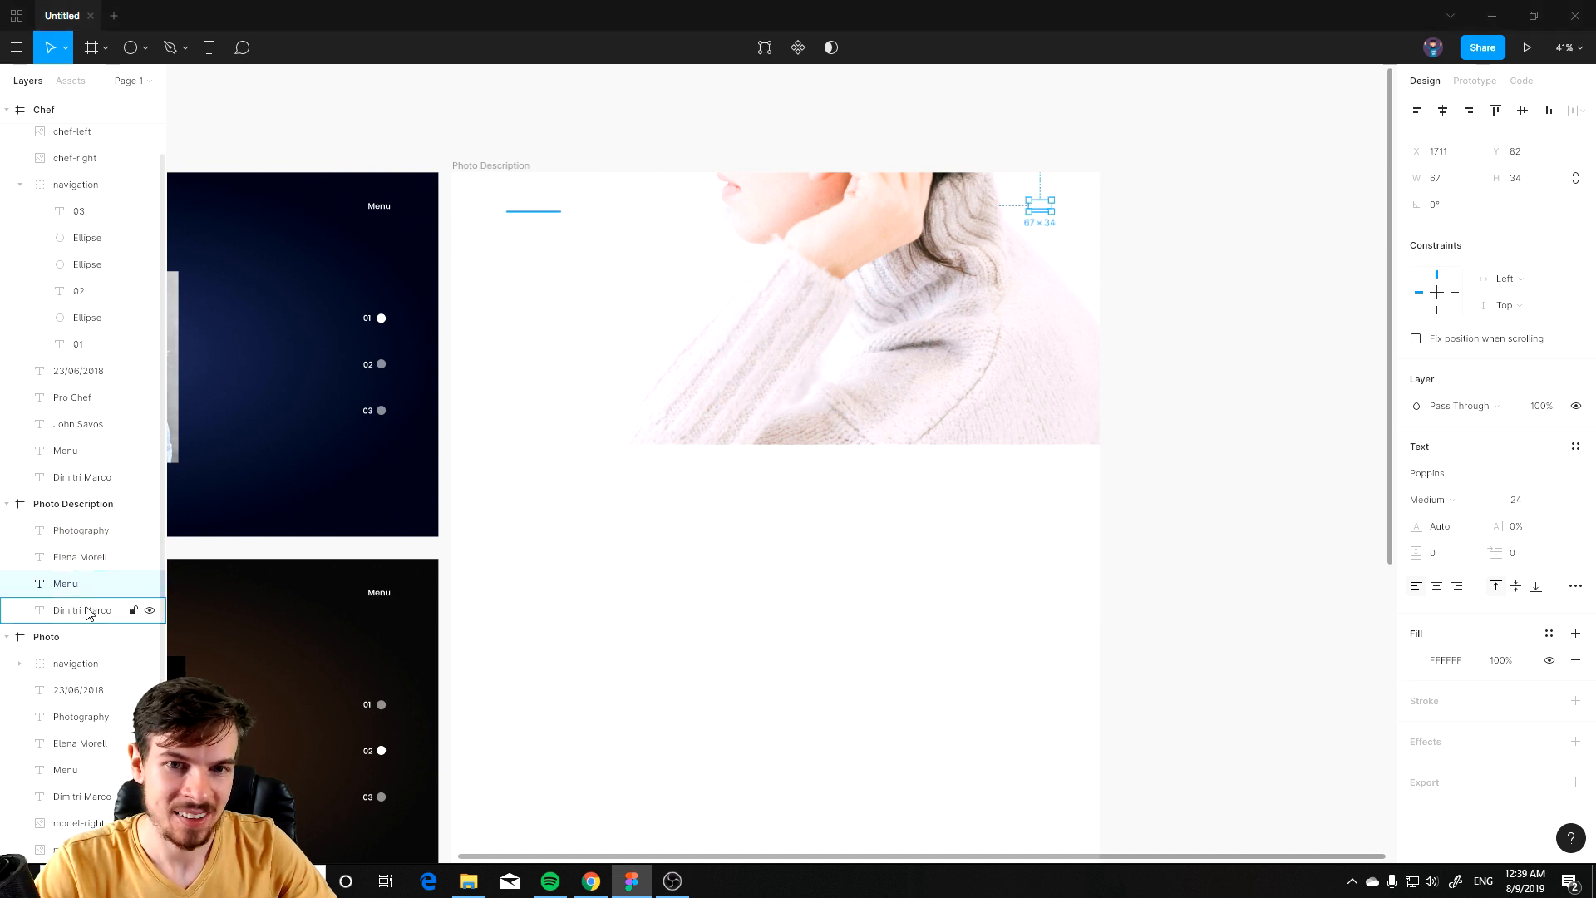
left_click(85, 611)
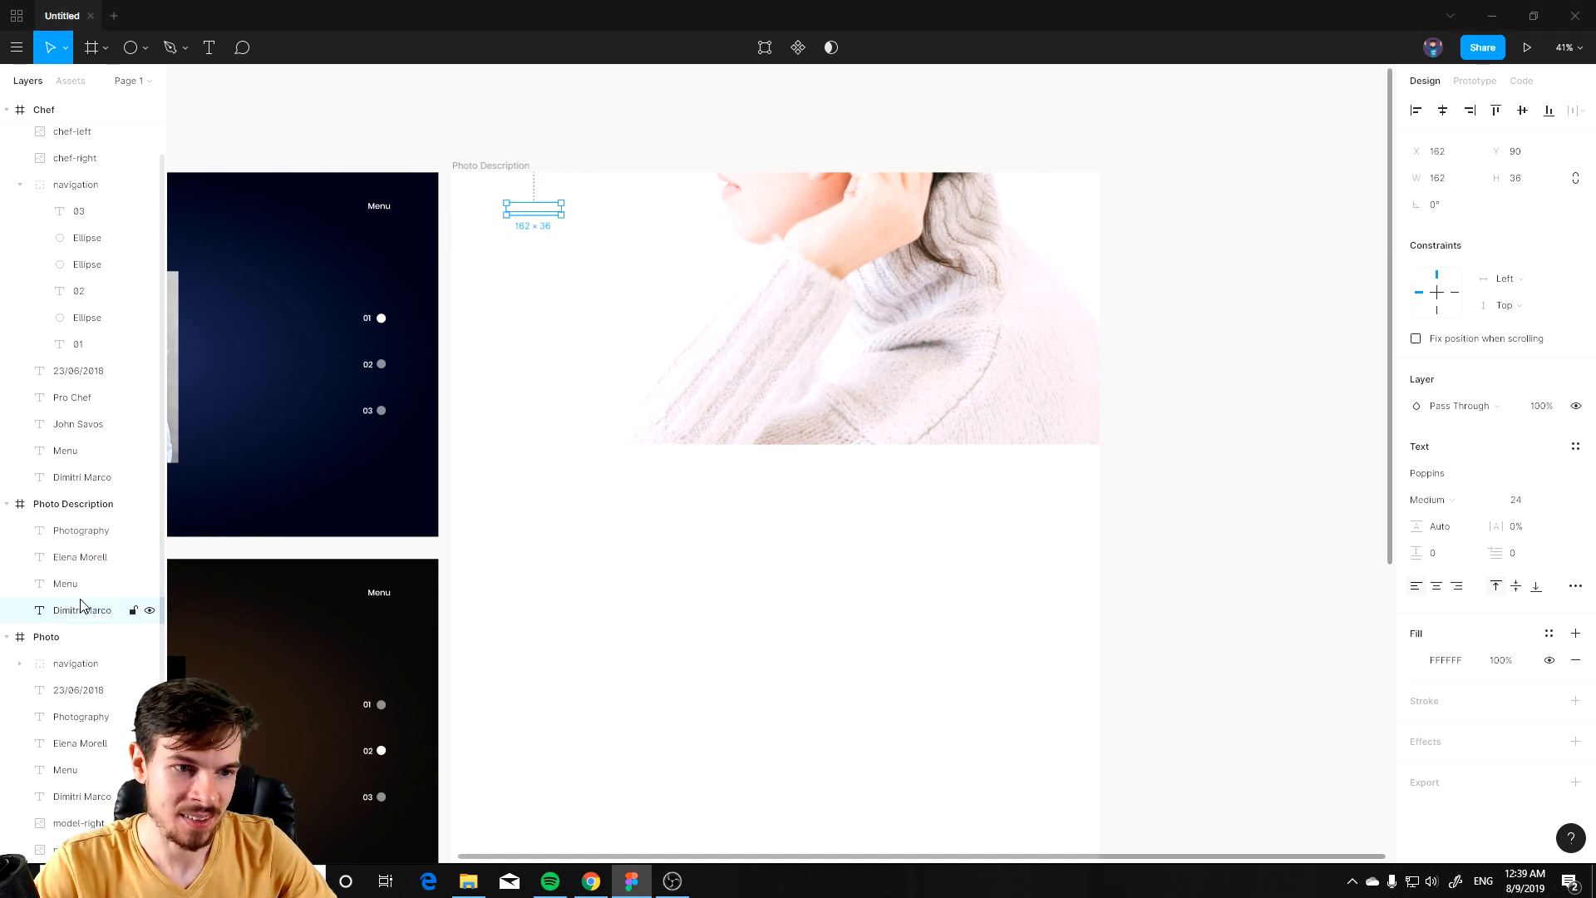
left_click(90, 557)
left_click(91, 531)
left_click(606, 421)
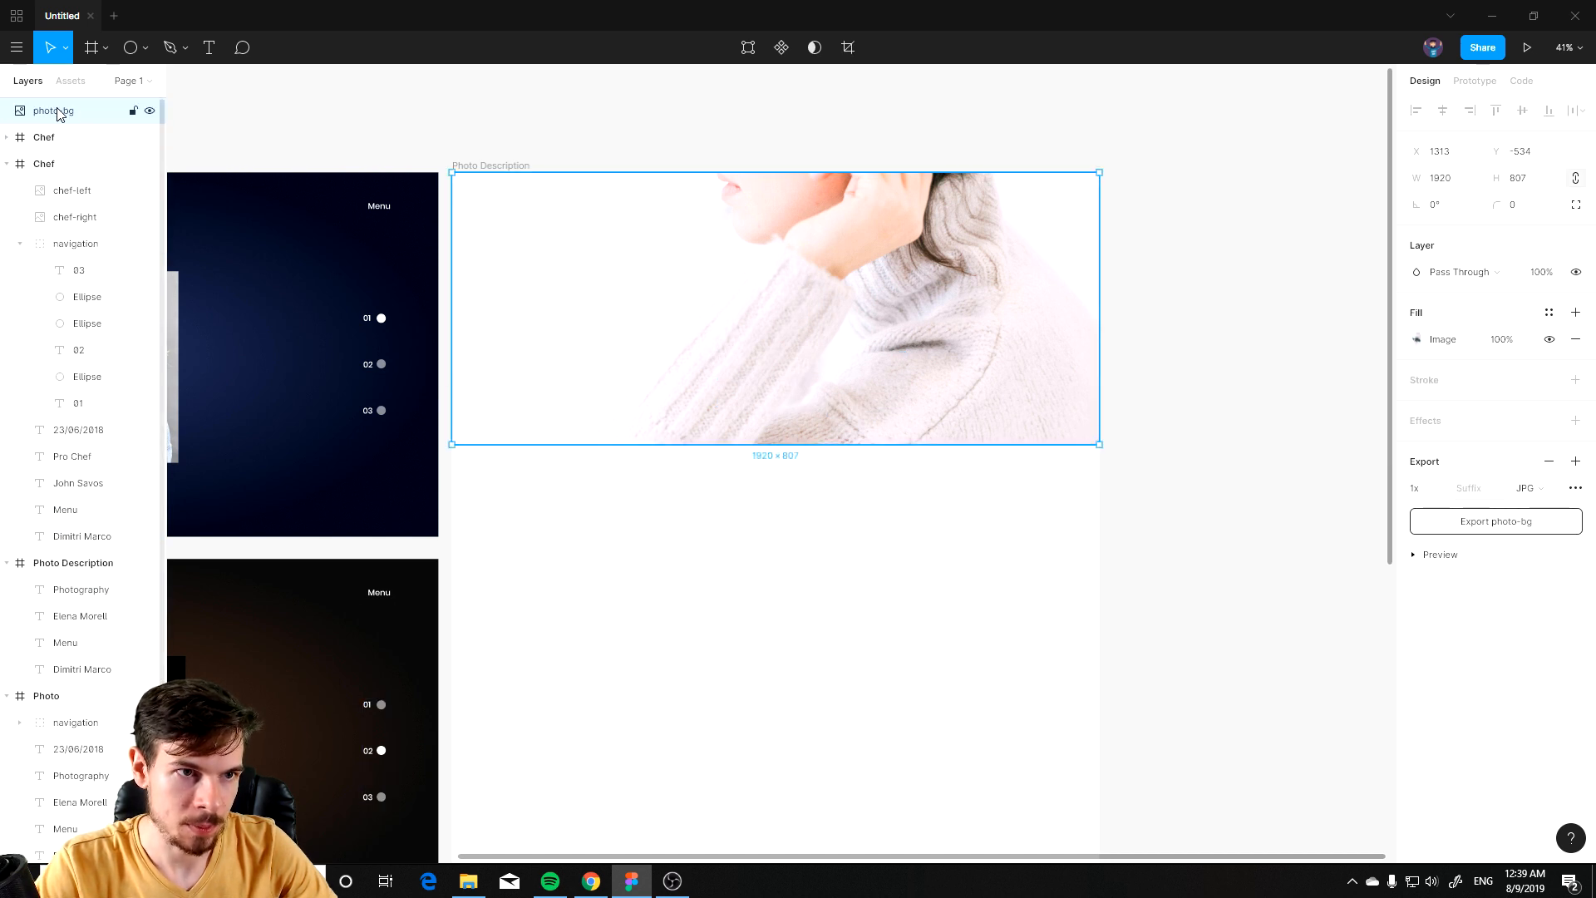
left_click_drag(61, 147, 97, 680)
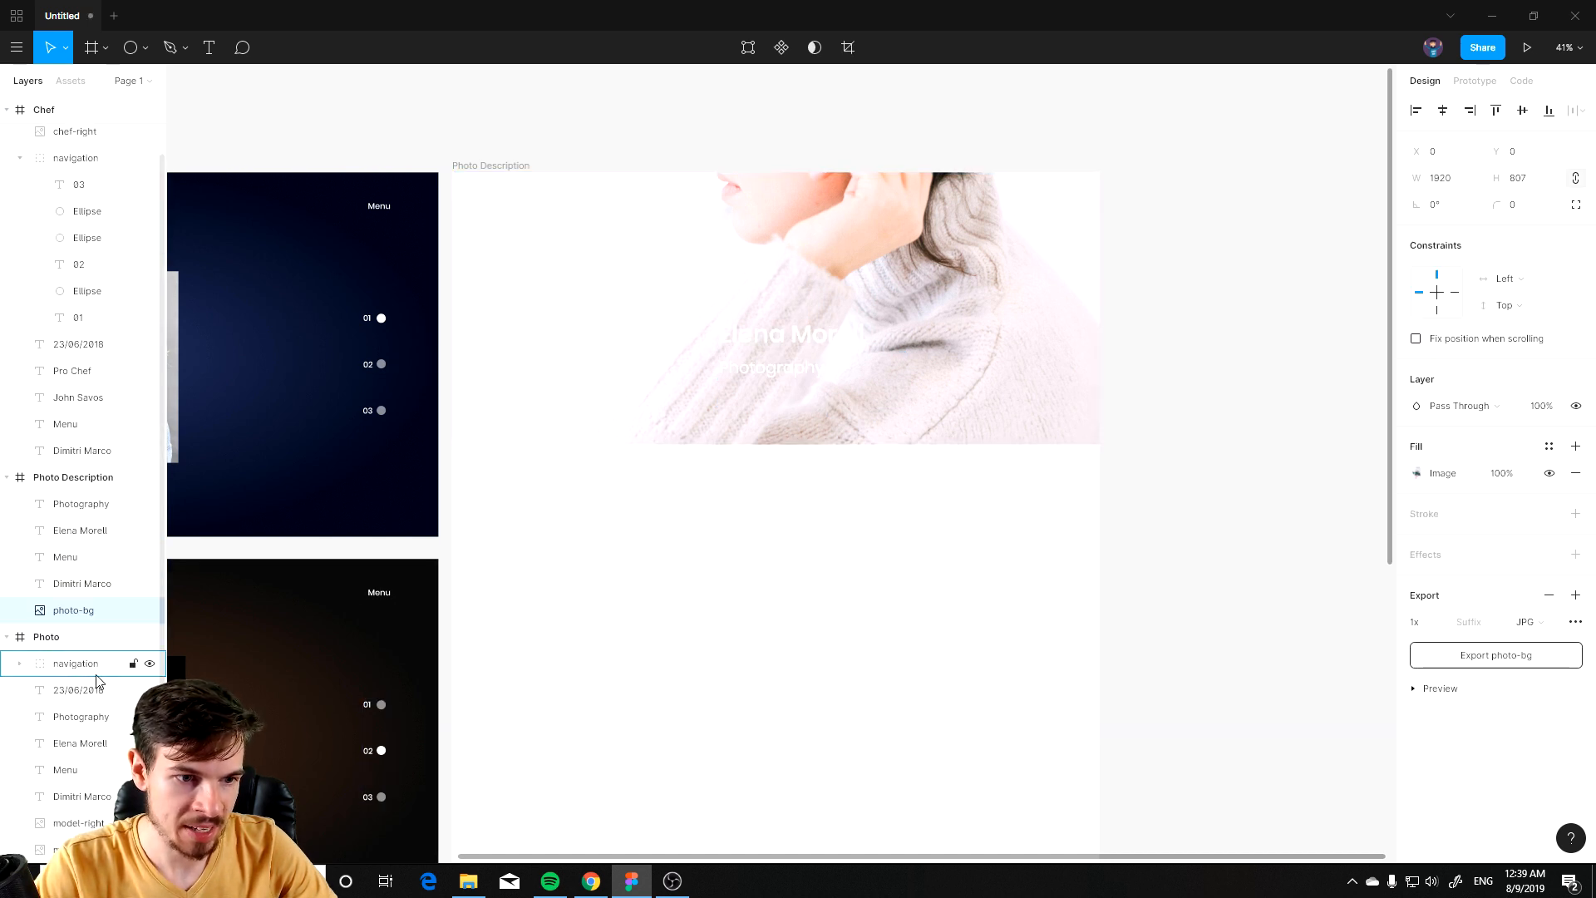
scroll(106, 344, "up", 1)
key("ctrl+z")
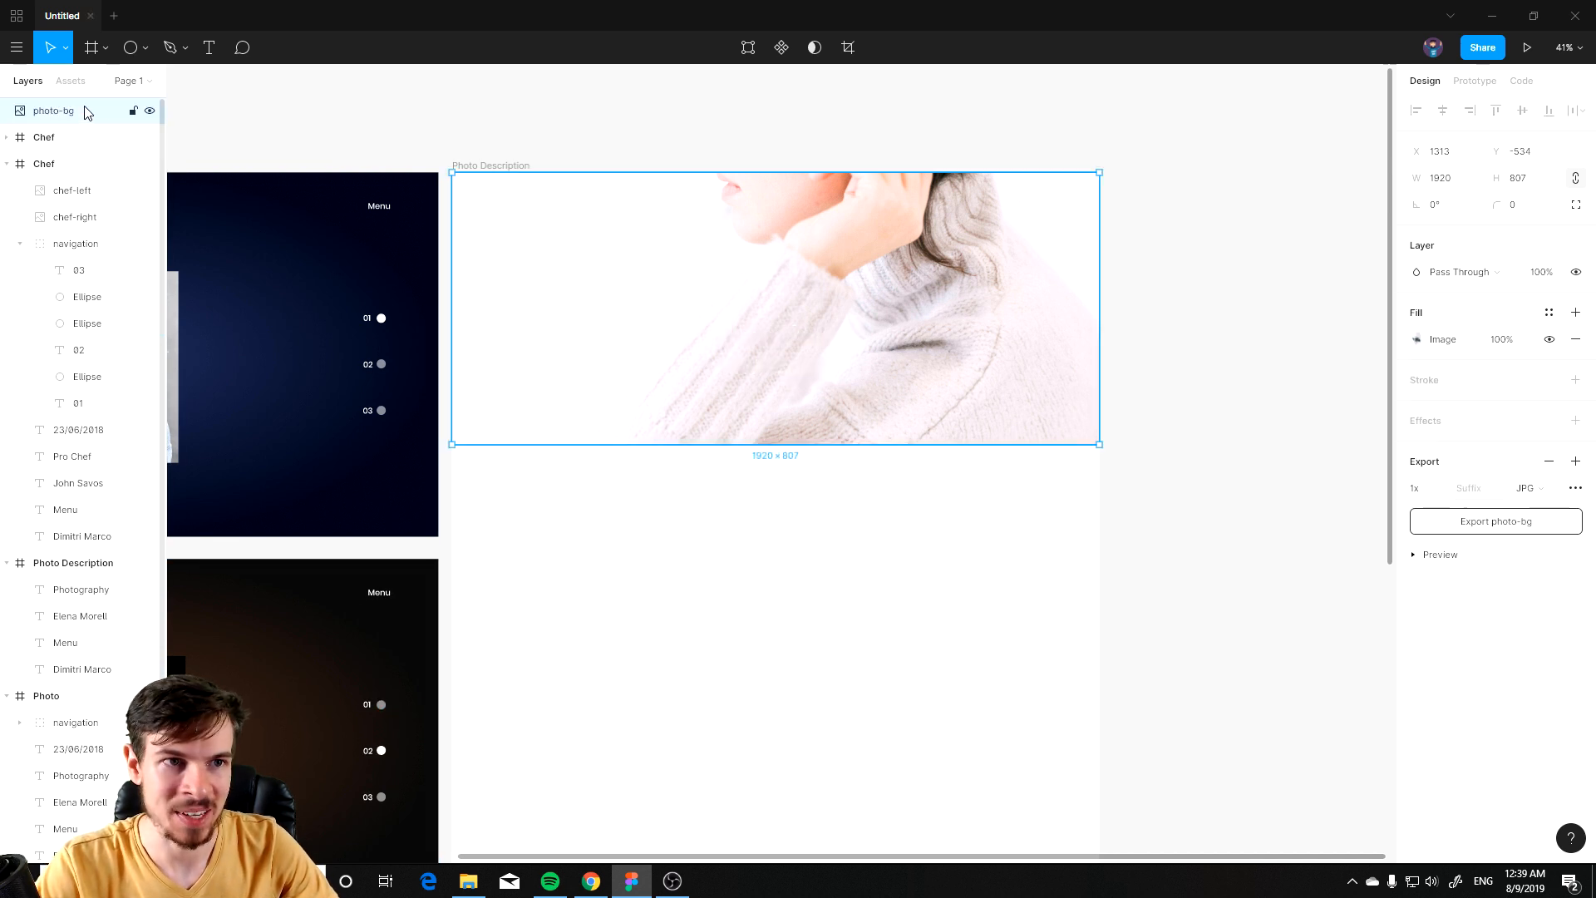
left_click_drag(71, 162, 89, 636)
scroll(700, 484, "up", 5)
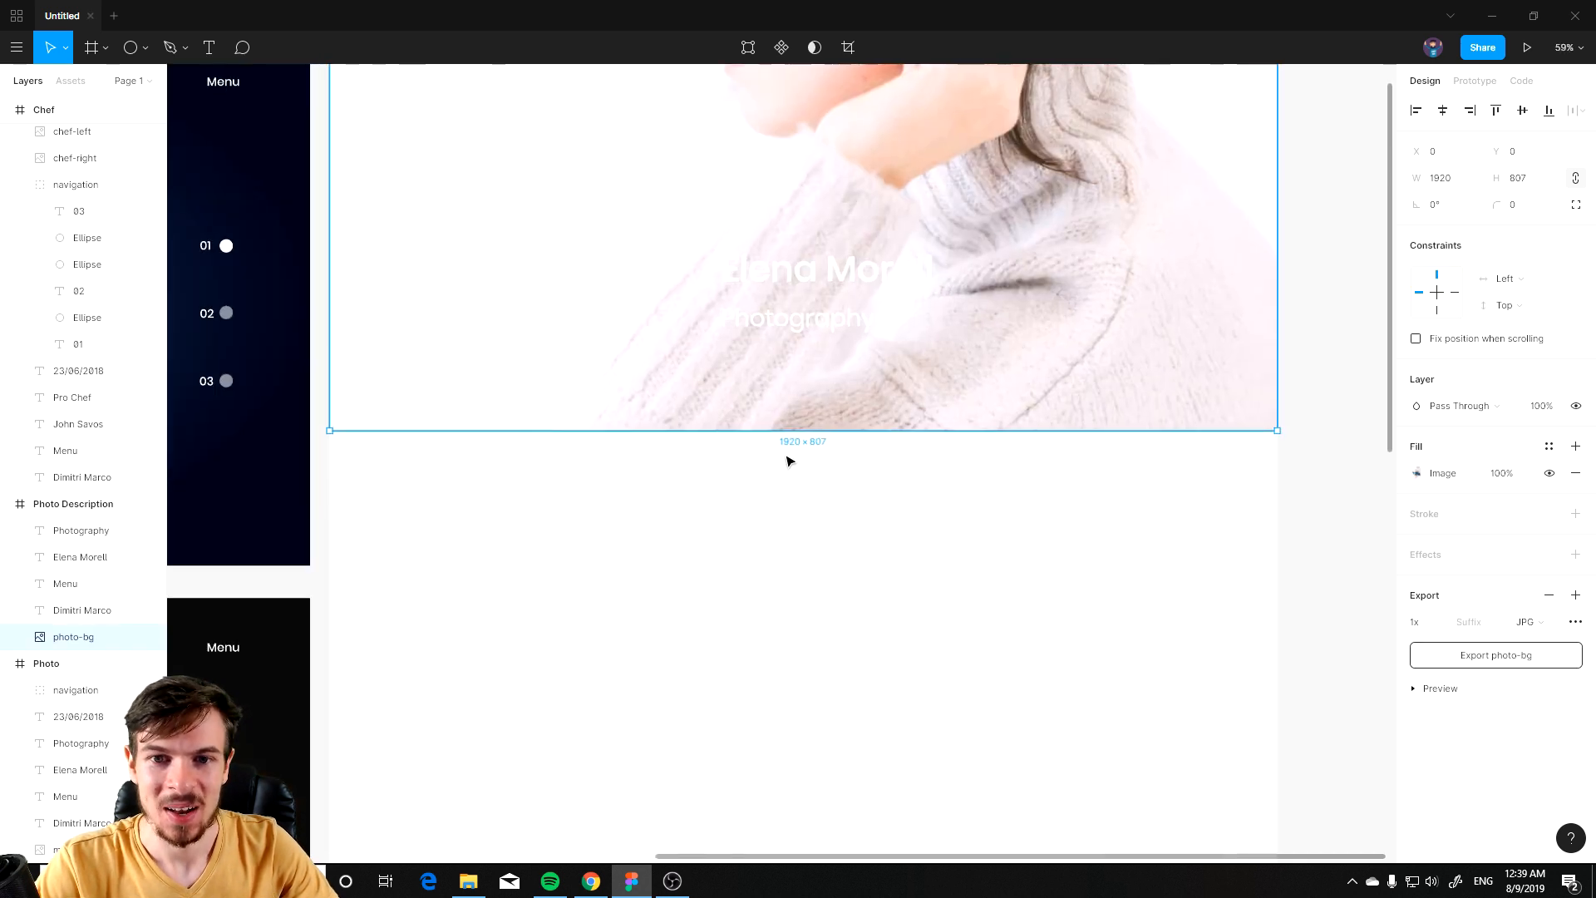
scroll(775, 582, "down", 5)
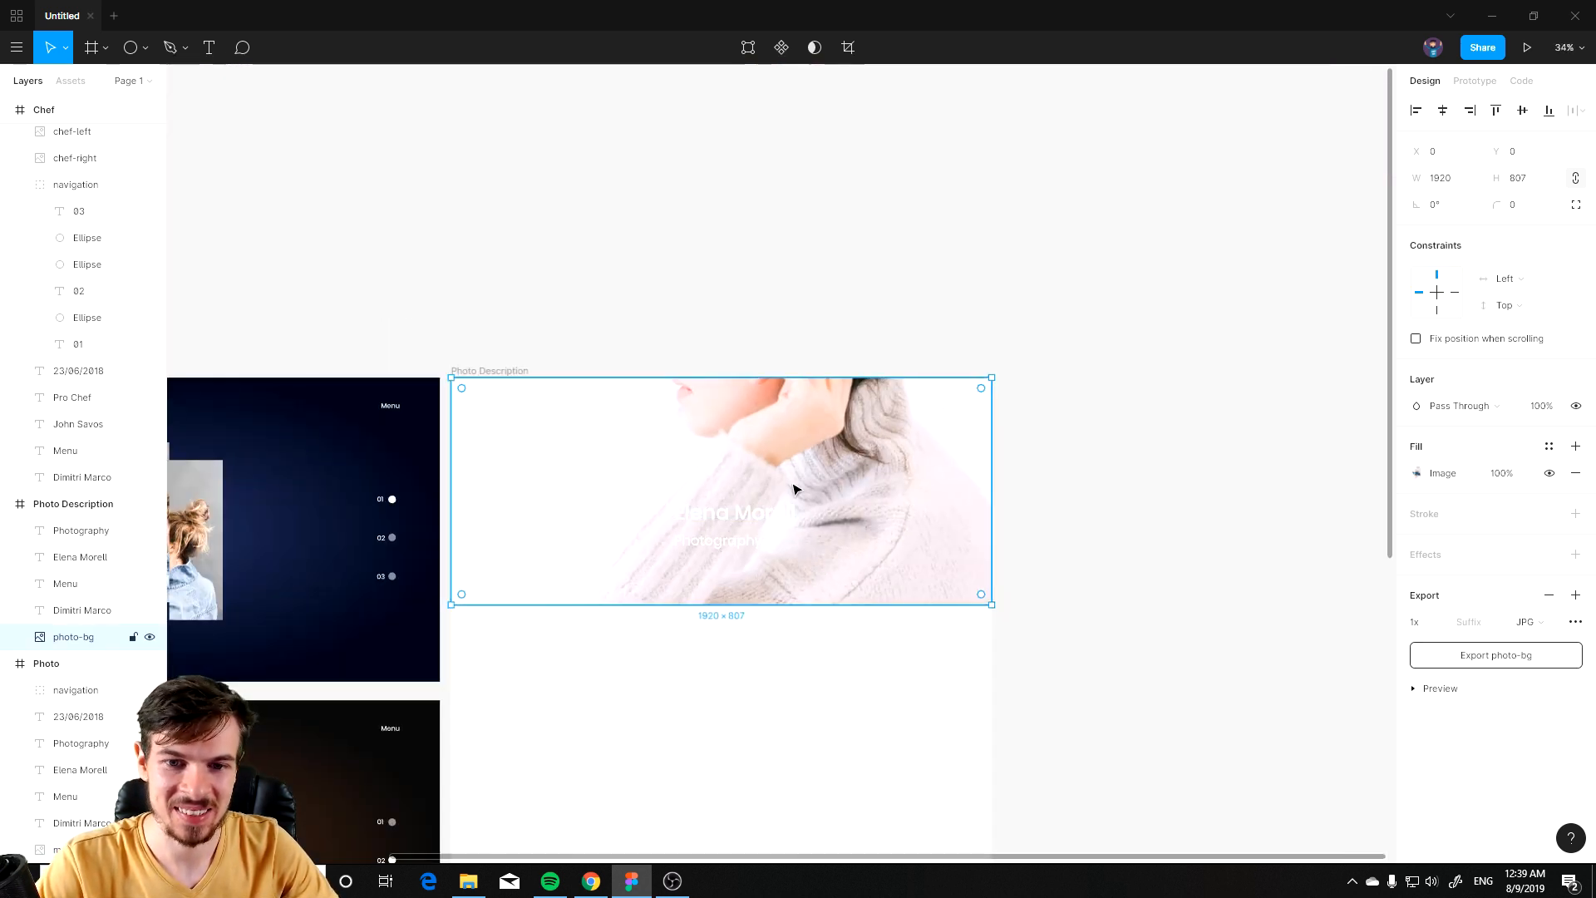
scroll(730, 527, "up", 4)
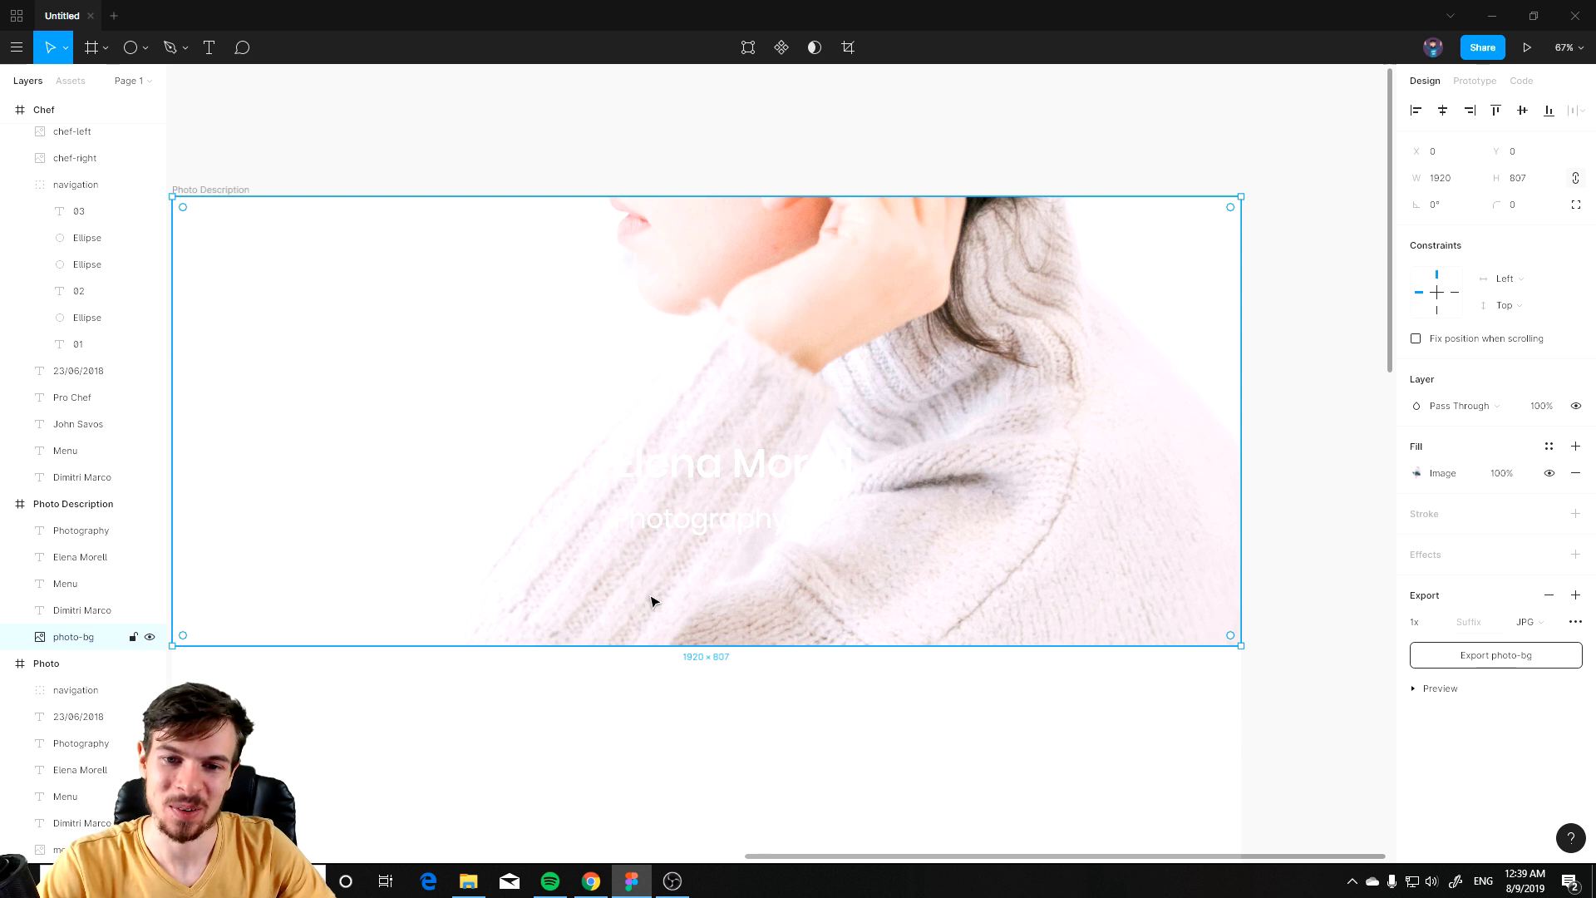
scroll(654, 600, "up", 1)
scroll(565, 287, "down", 1)
Step: Try center-aligning the name and Photography texts over the photo
left_click_drag(432, 342, 538, 377)
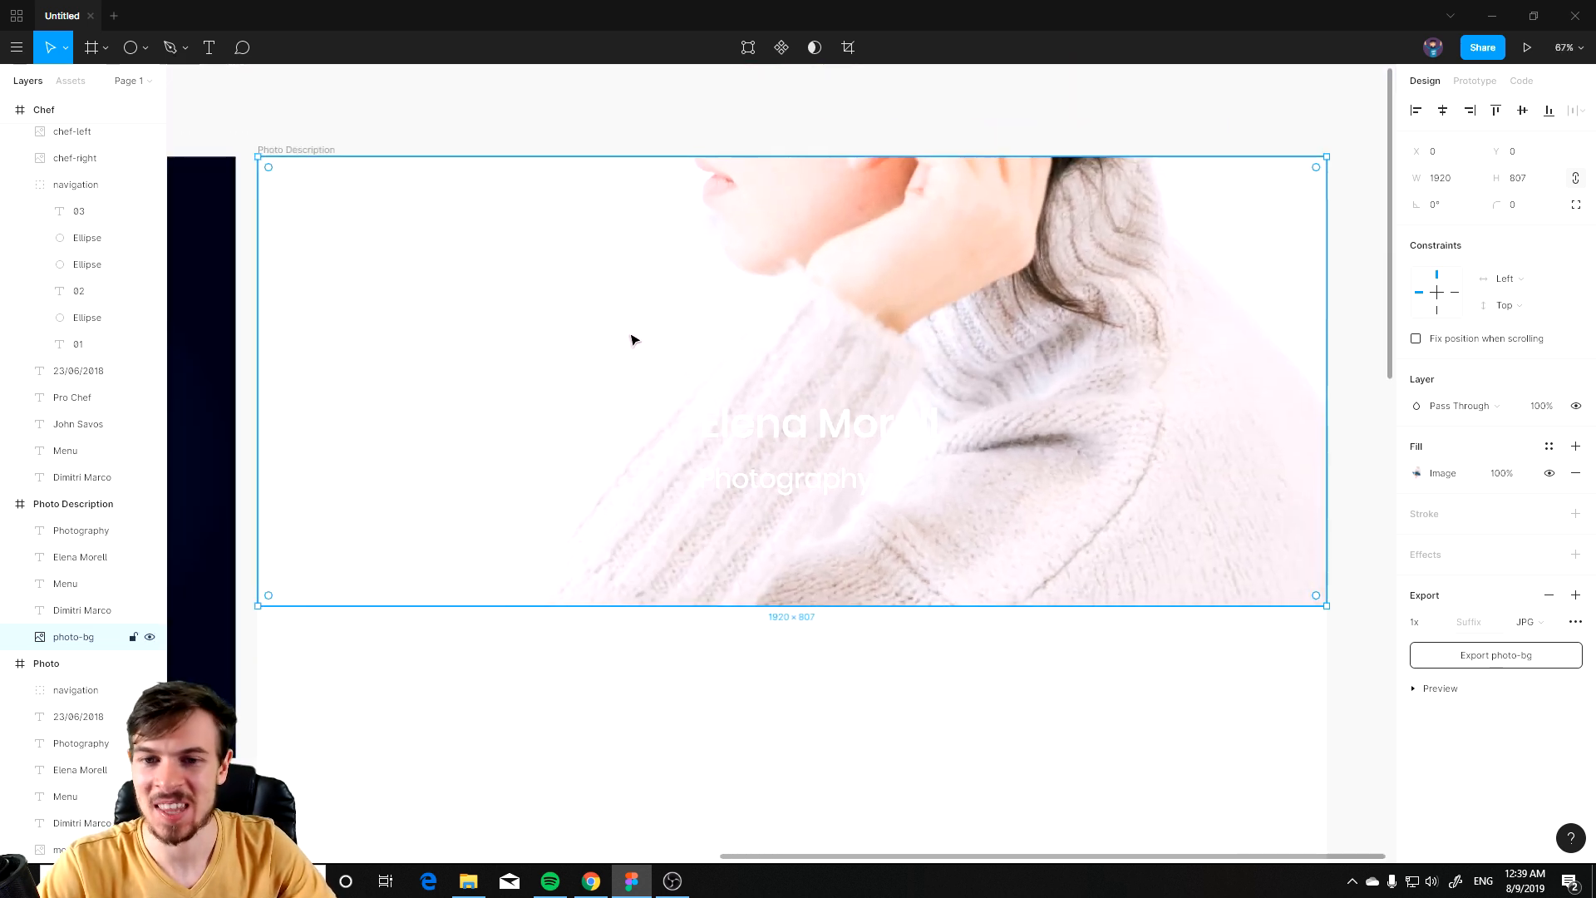
mouse_move(800, 490)
left_mouse_down()
mouse_move(831, 488)
mouse_move(813, 484)
left_mouse_up()
key("ctrl+z")
left_click(821, 486)
left_click(802, 433, "shift")
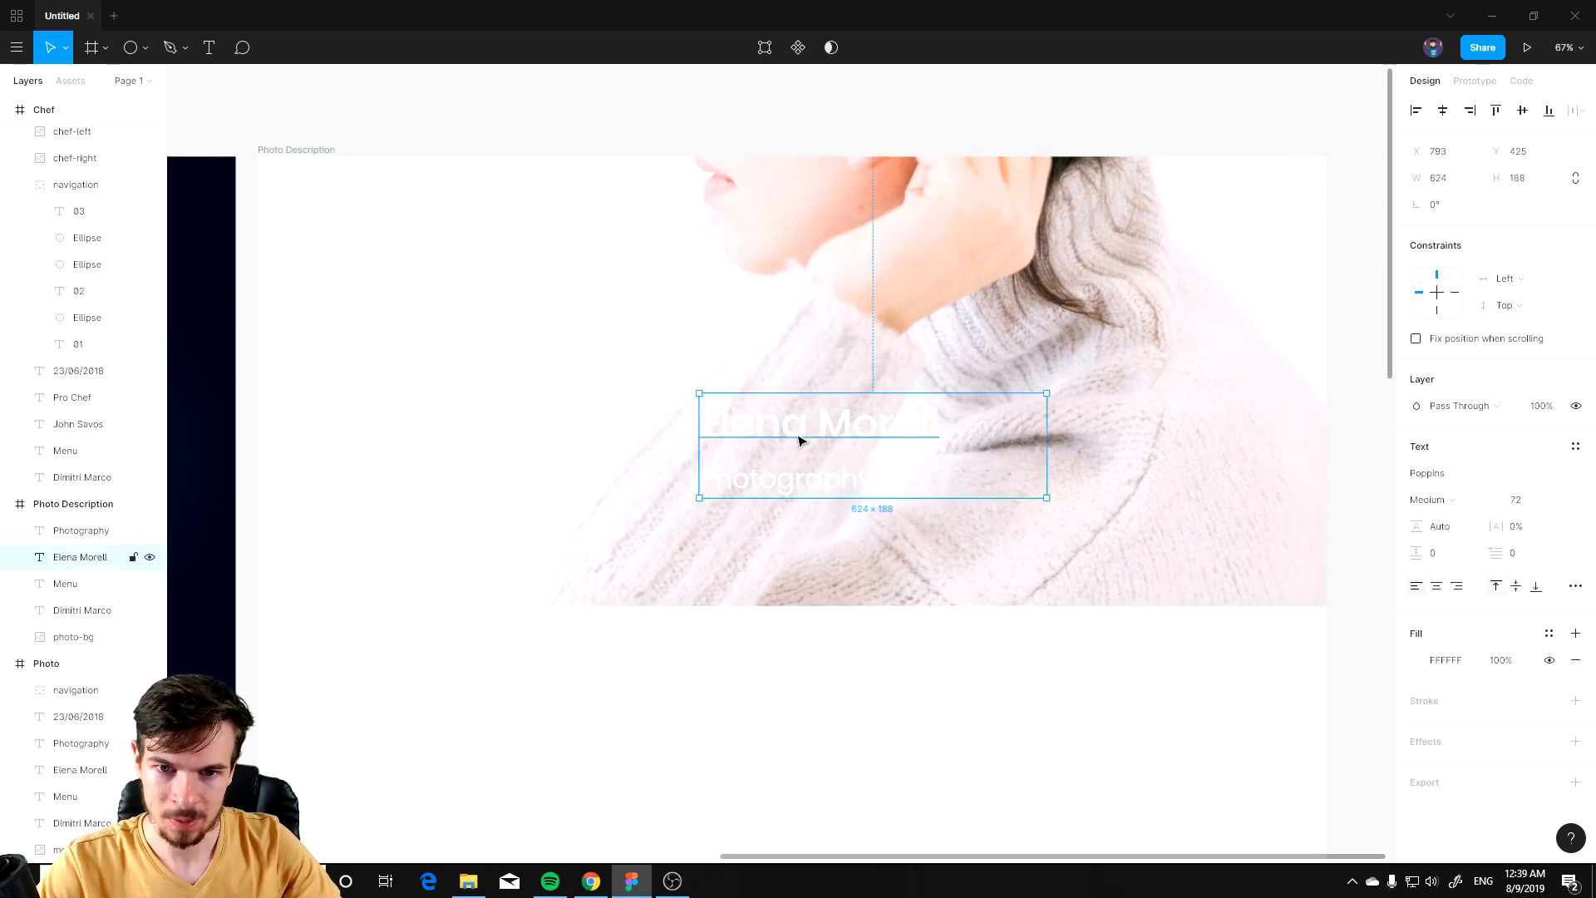
left_click(1439, 614)
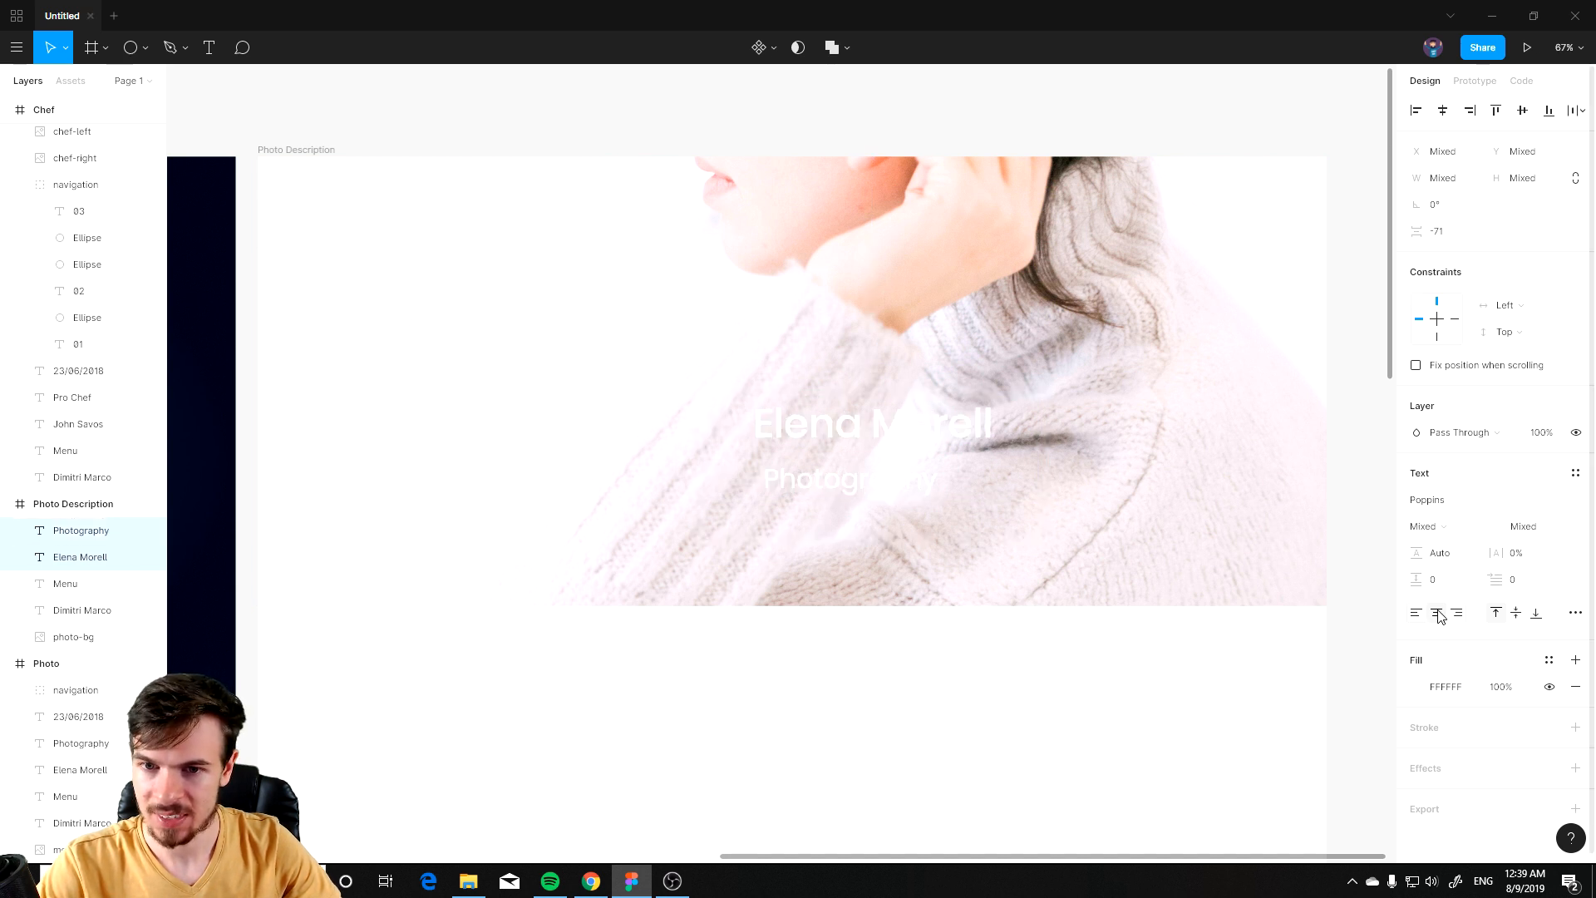
left_click(964, 663)
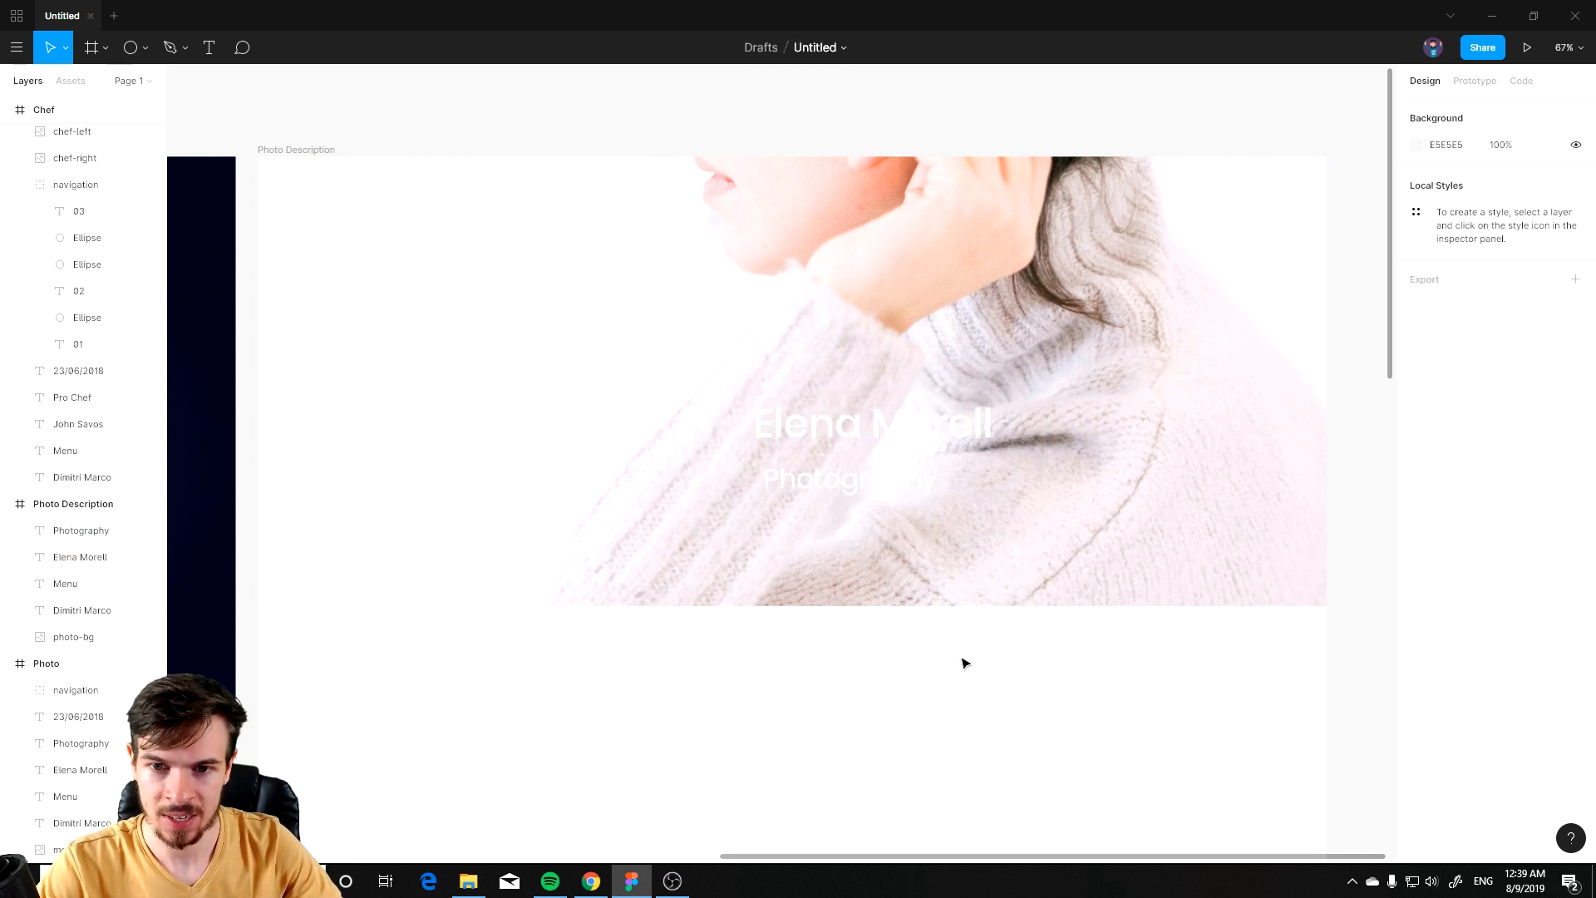
Step: Left-align the name and Photography texts and move them to the middle of the photo
left_click(860, 453)
left_click(843, 444, "shift")
left_click(857, 453)
left_click(857, 472, "shift")
left_click_drag(855, 441, 821, 441)
left_click(1417, 615)
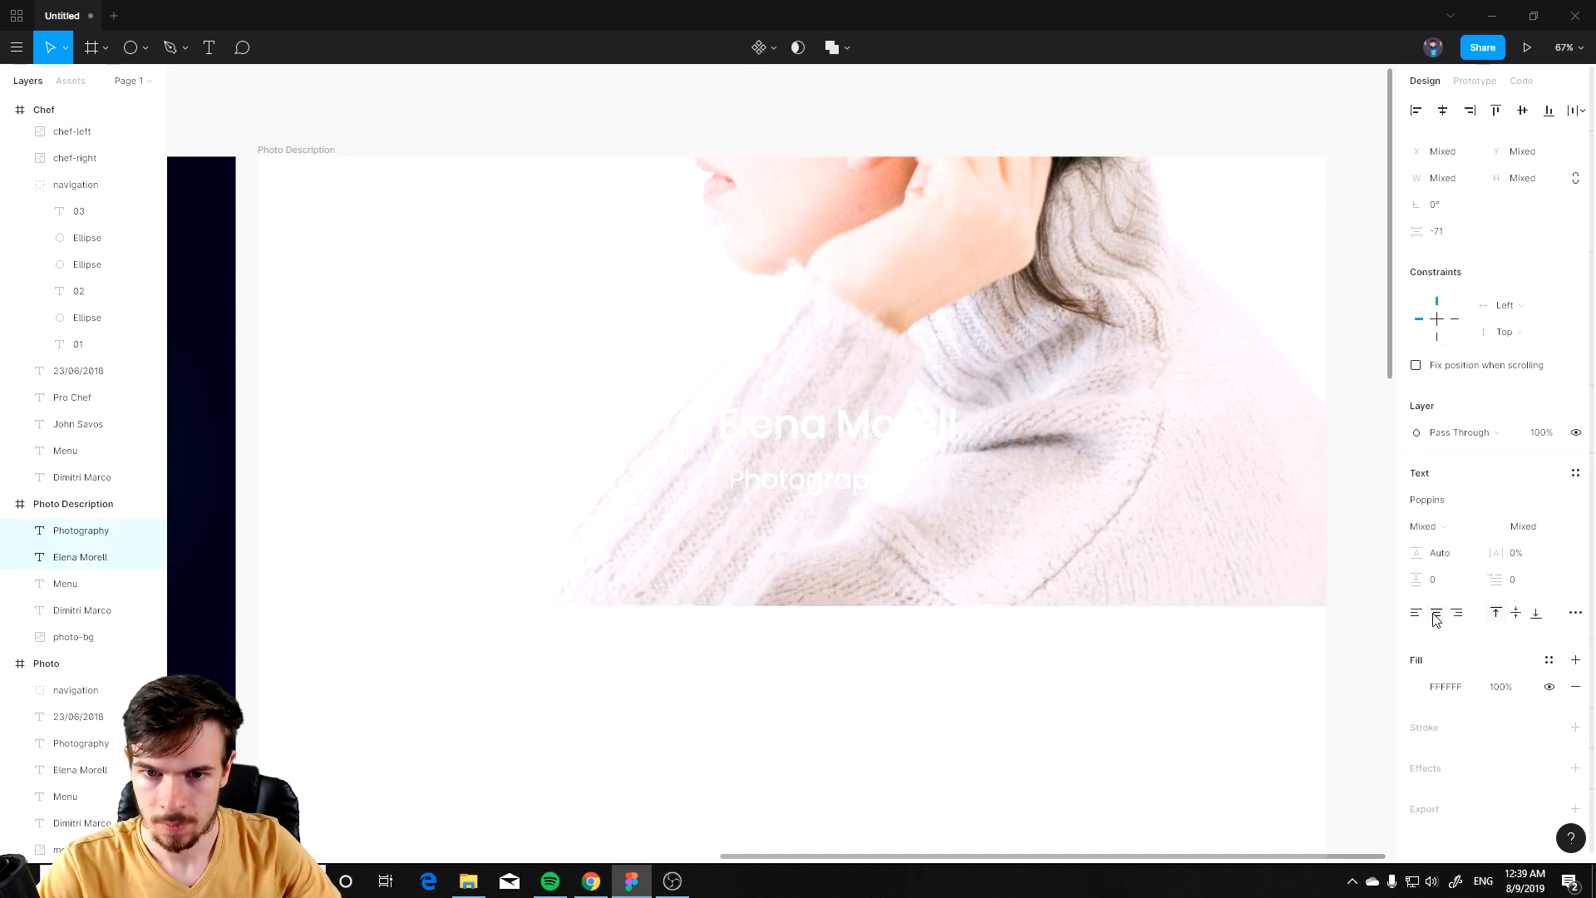
left_click(1039, 740)
left_click(845, 432)
left_click(828, 468, "shift")
left_click_drag(825, 433, 814, 451)
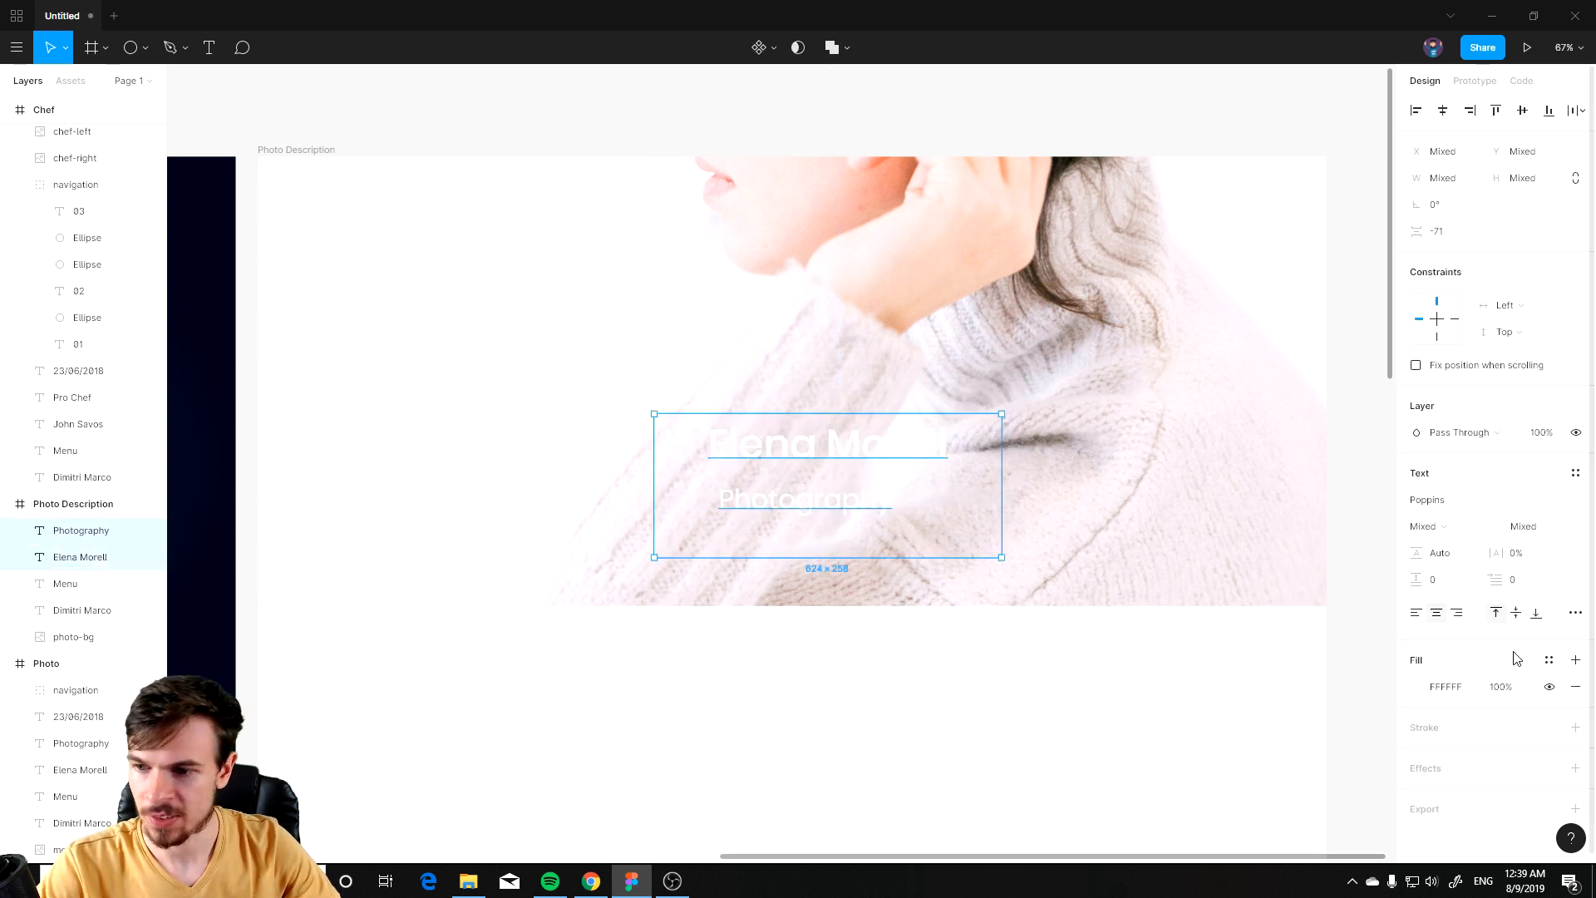
scroll(1474, 674, "down", 1)
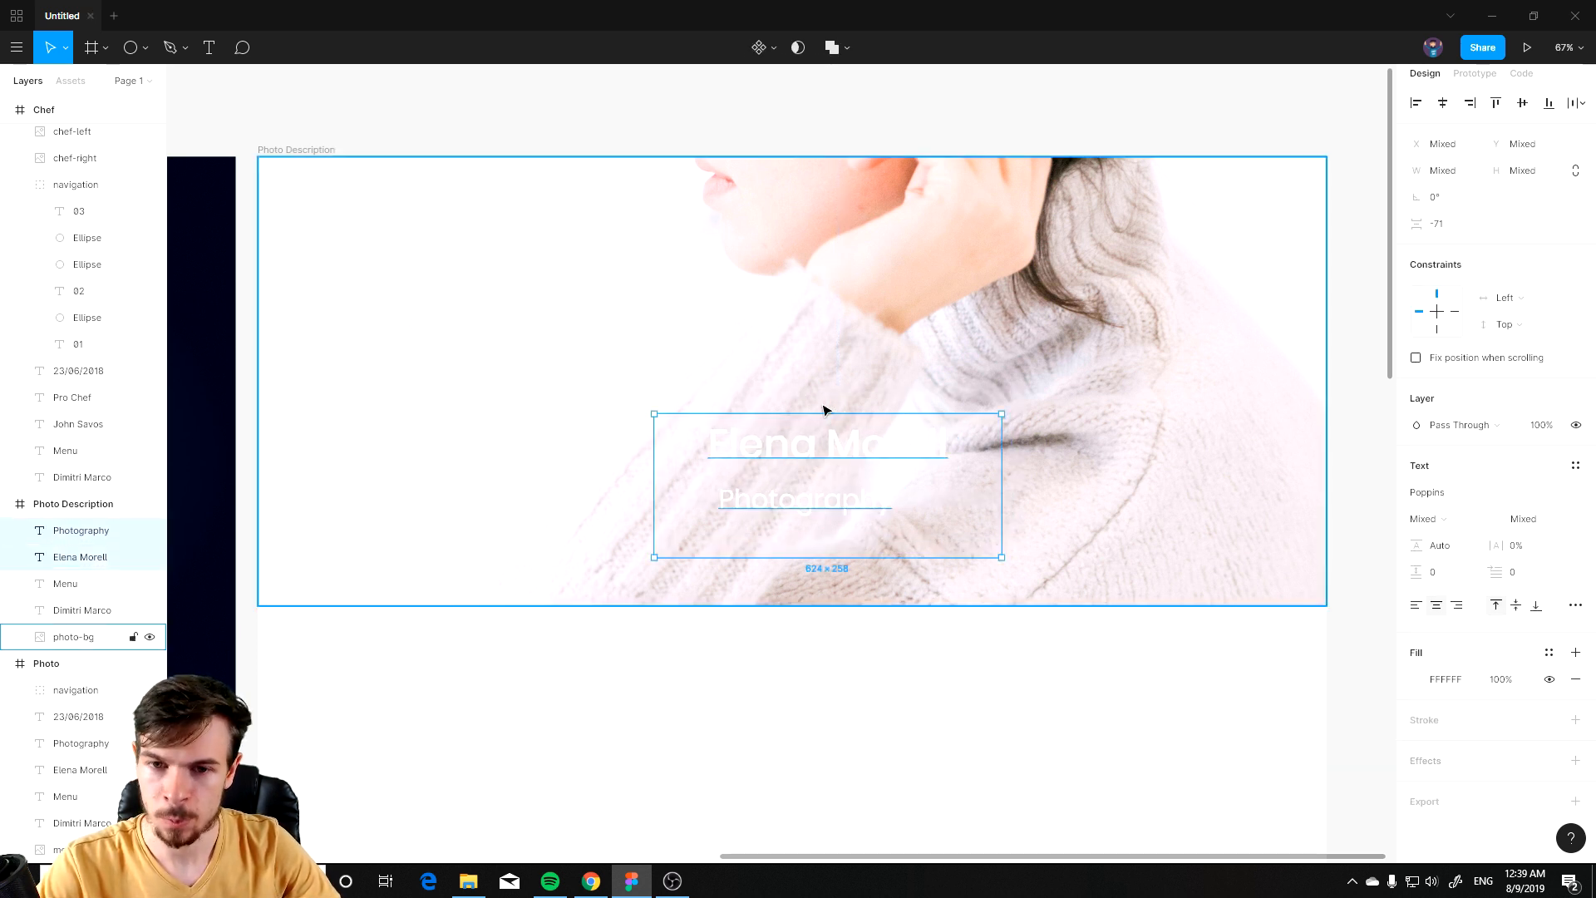
Step: Add a drop shadow effect to the name and Photography texts, and nudge the Photography text slightly right
left_click(1575, 761)
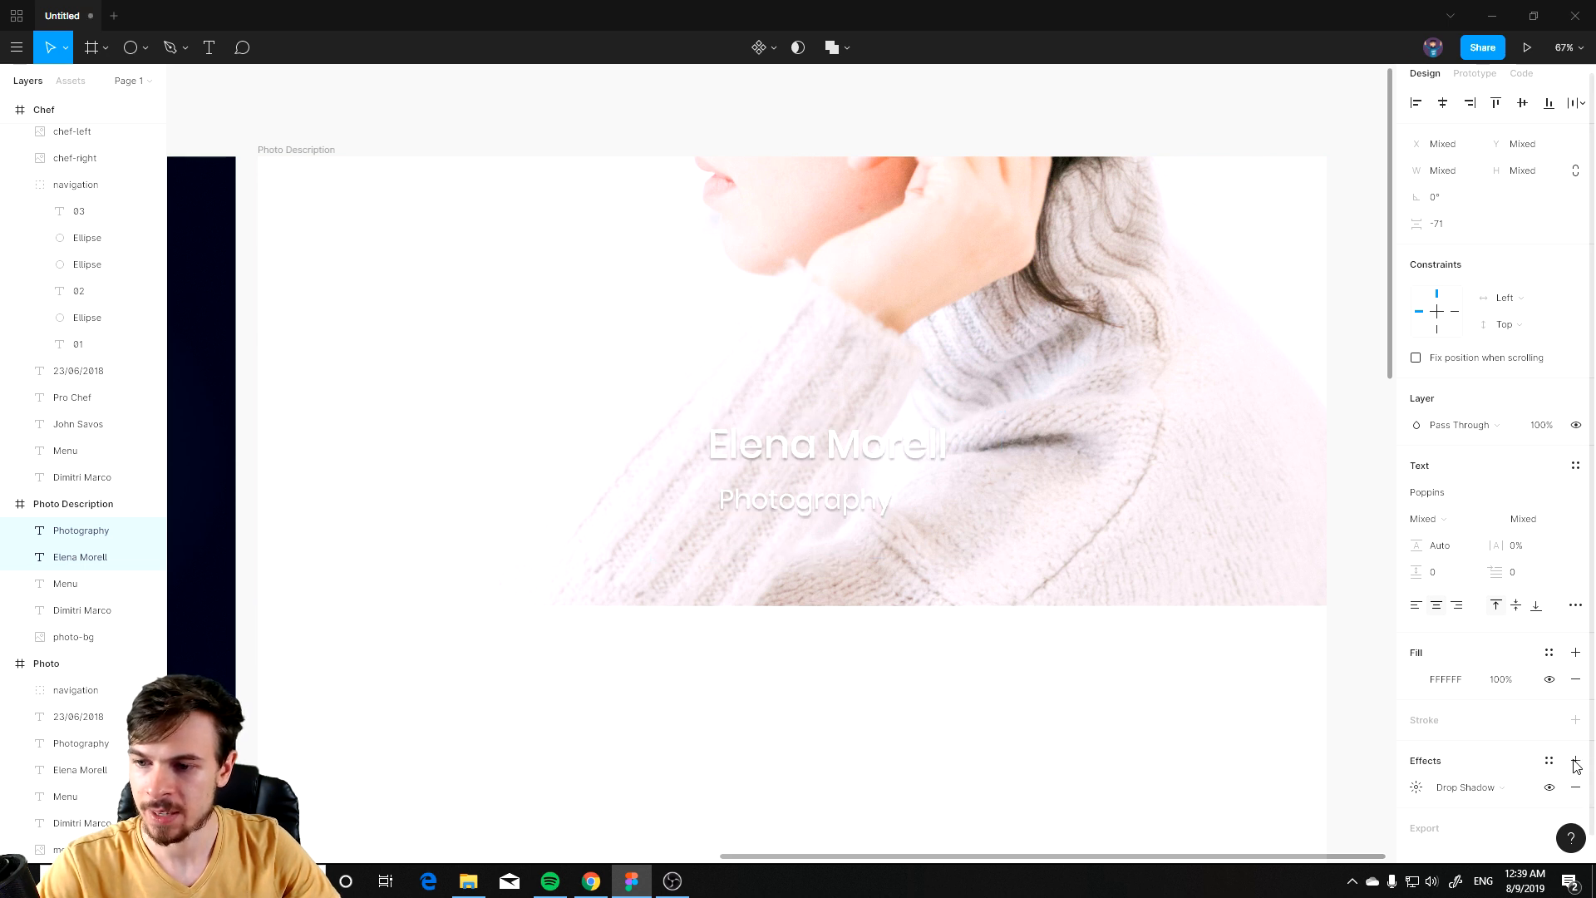
left_click(1005, 688)
left_click(834, 496)
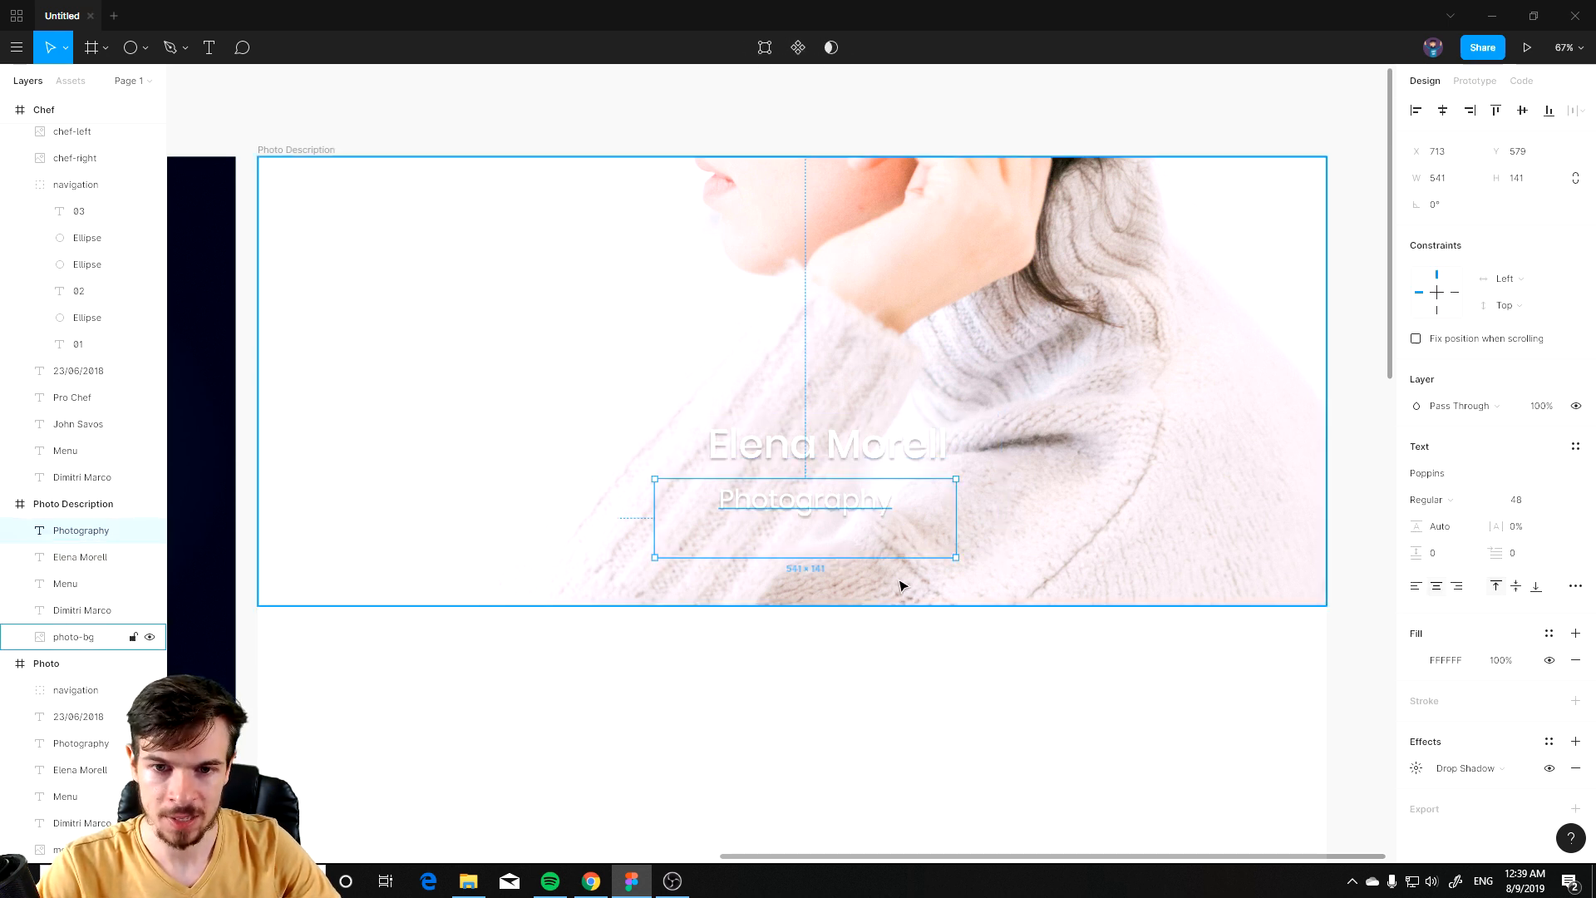
left_click_drag(830, 513, 856, 514)
left_click(861, 587)
Step: Move the name and Photography texts together slightly up and left over the photo
scroll(836, 501, "up", 2)
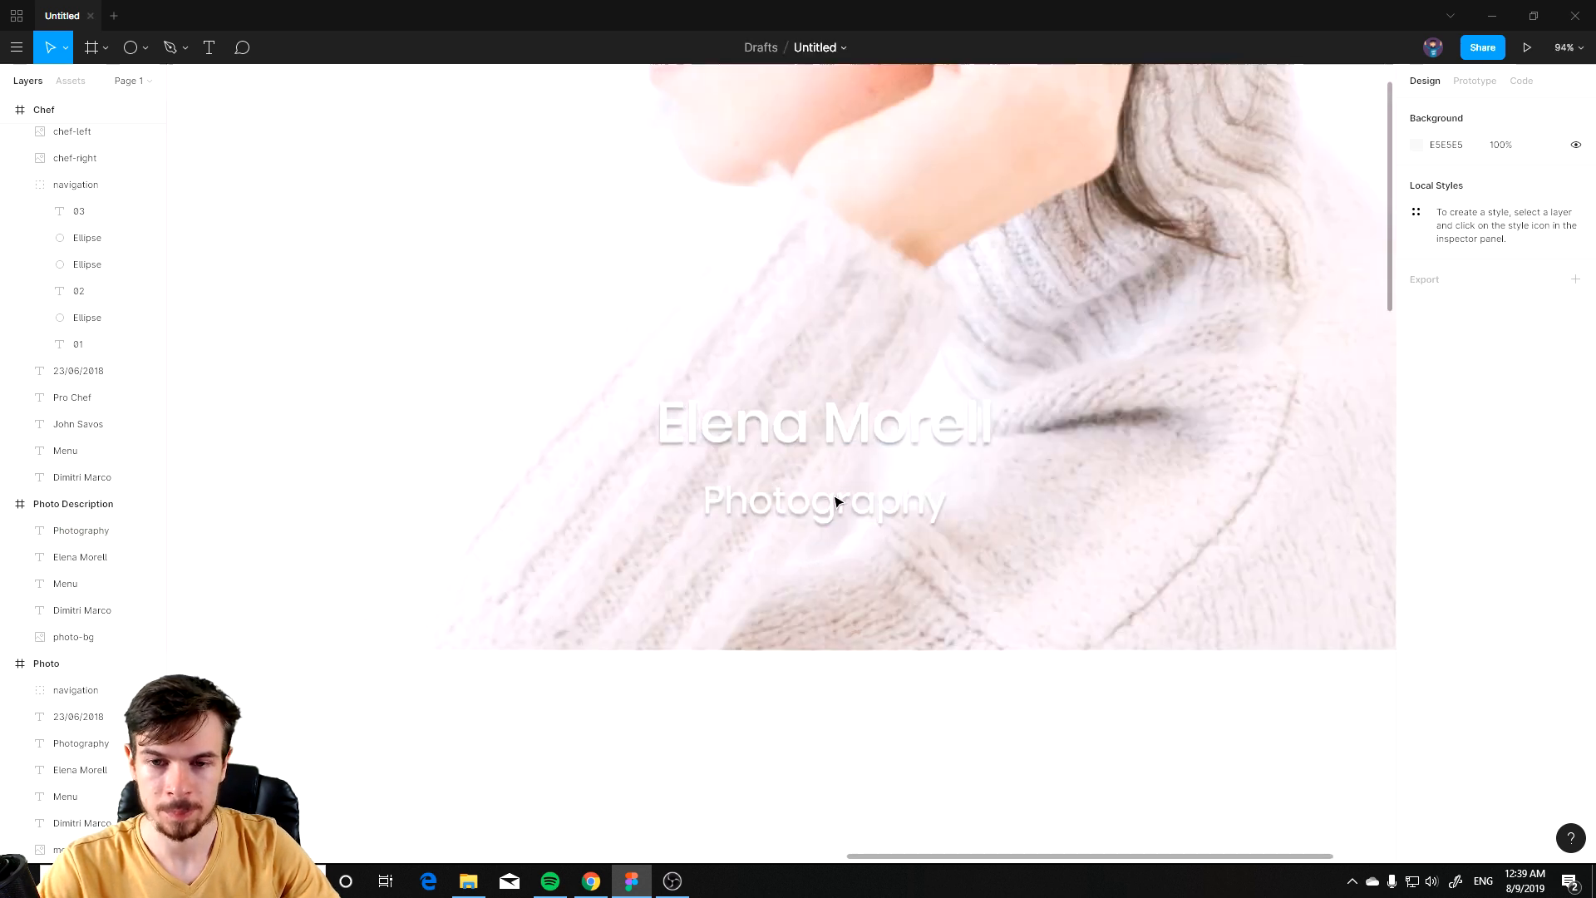
scroll(836, 501, "up", 2)
scroll(836, 503, "down", 8)
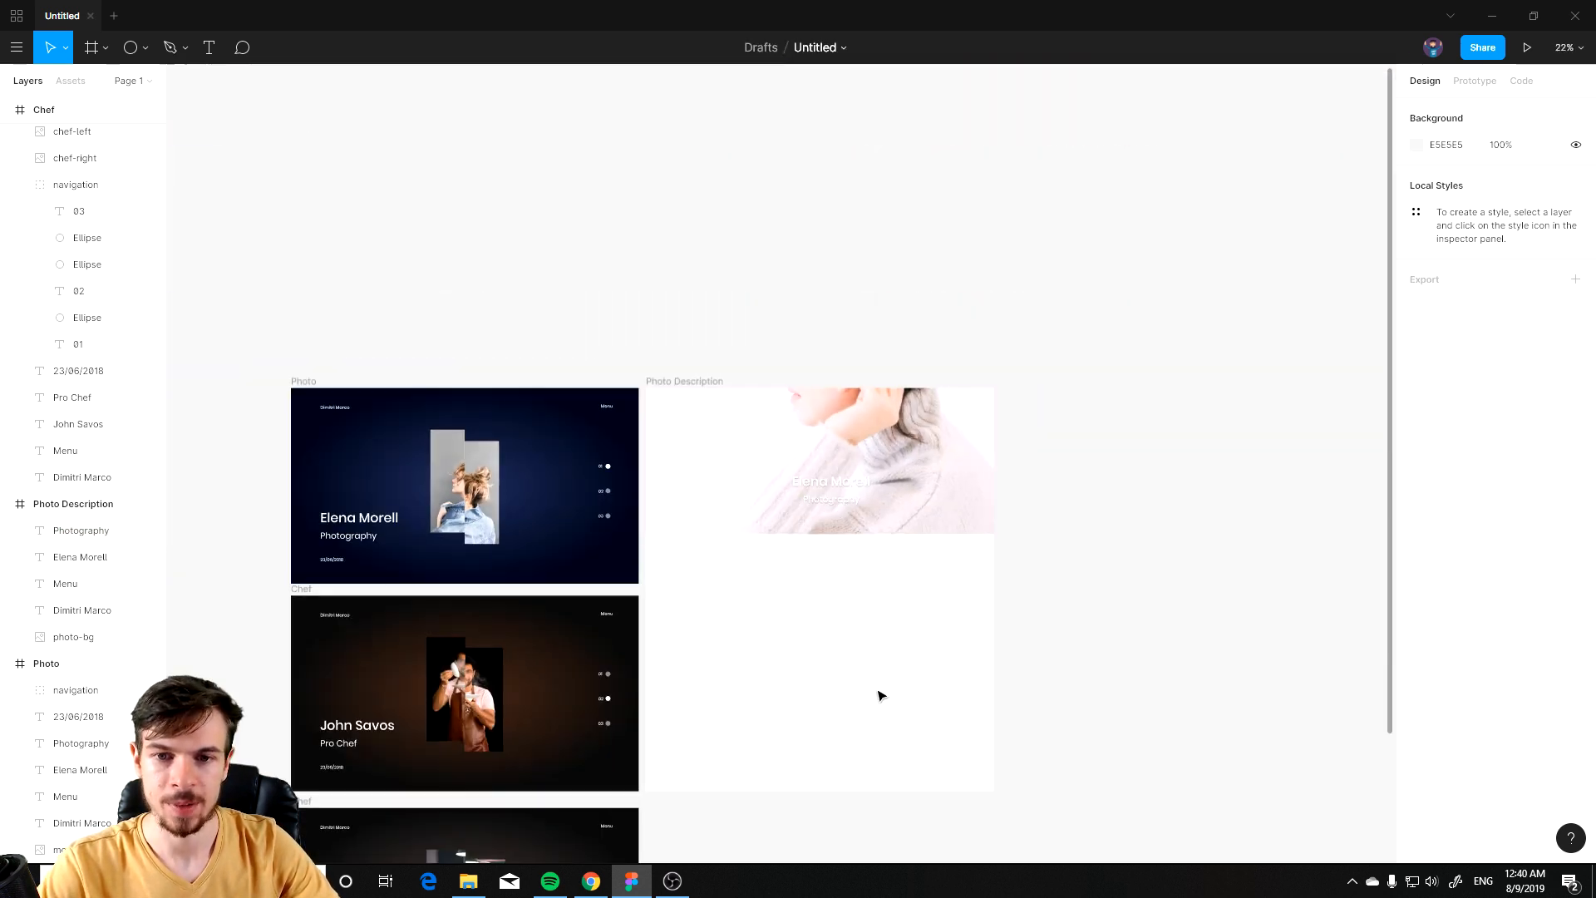
scroll(881, 695, "up", 4)
left_click(897, 374)
left_click(856, 421, "shift")
left_click_drag(855, 421, 818, 391)
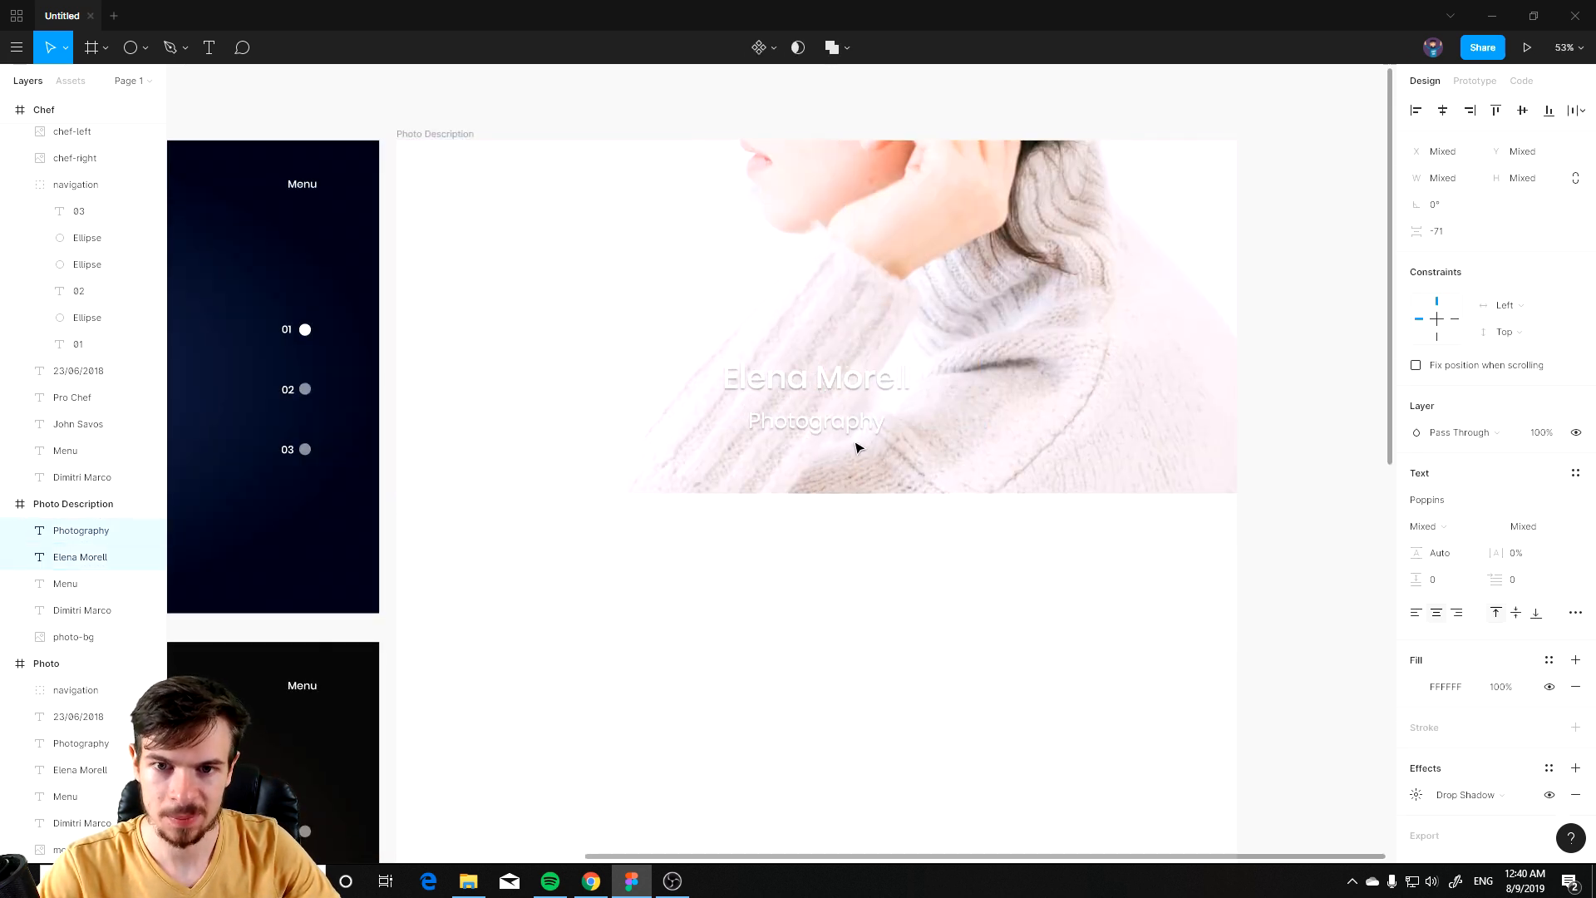
left_click(864, 532)
left_click_drag(831, 606, 922, 434)
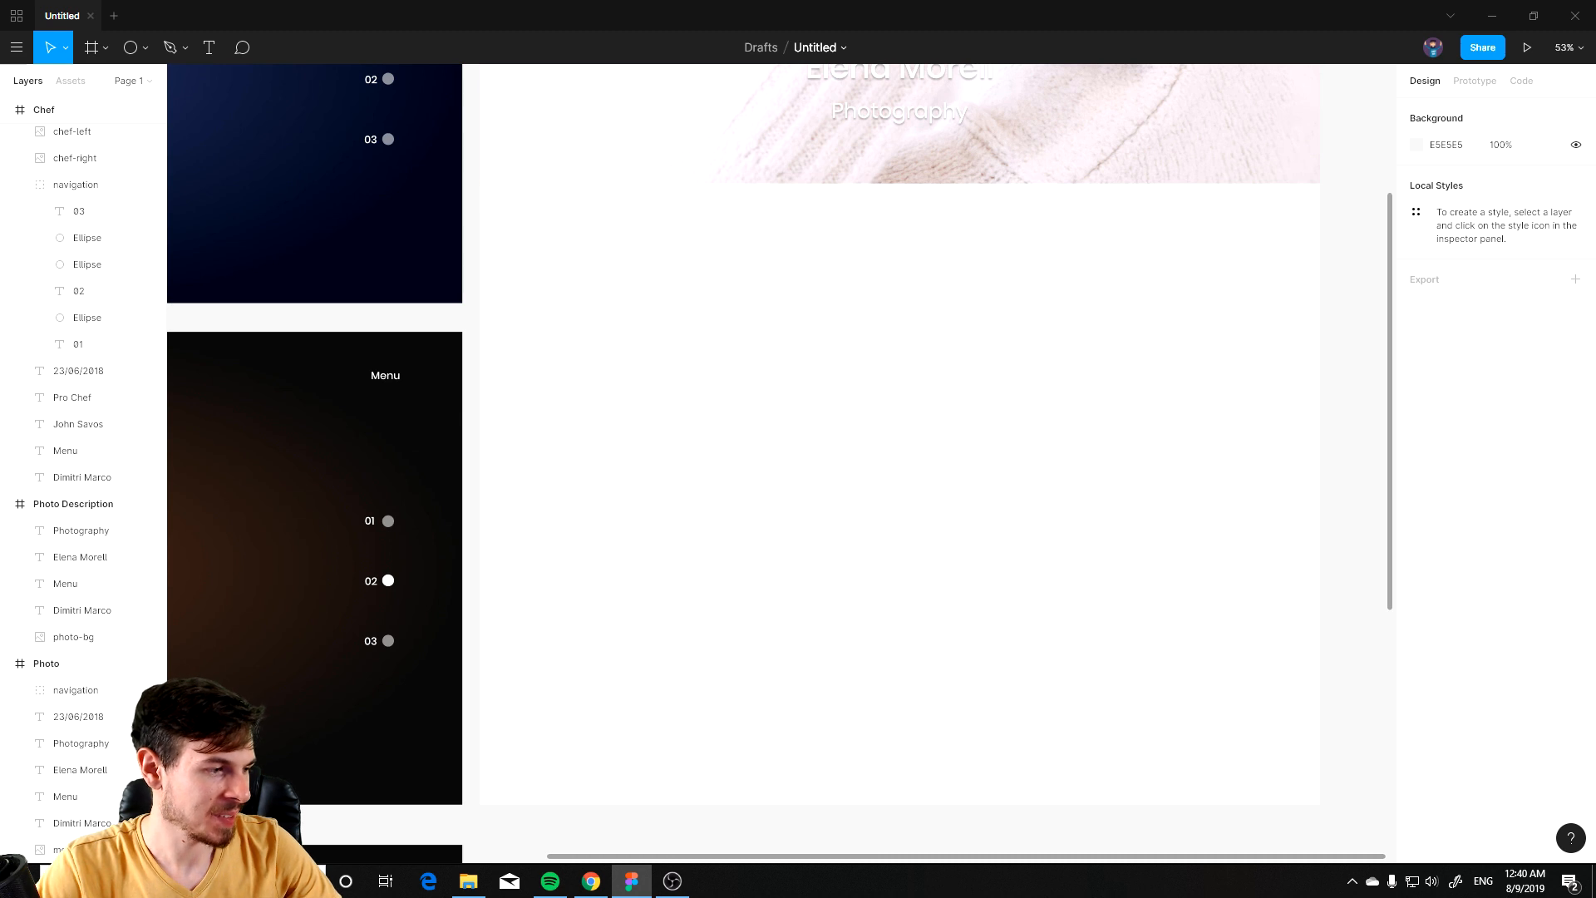
Step: Create a text box below the photo in the Photo Description frame containing My story
key("alt+Tab")
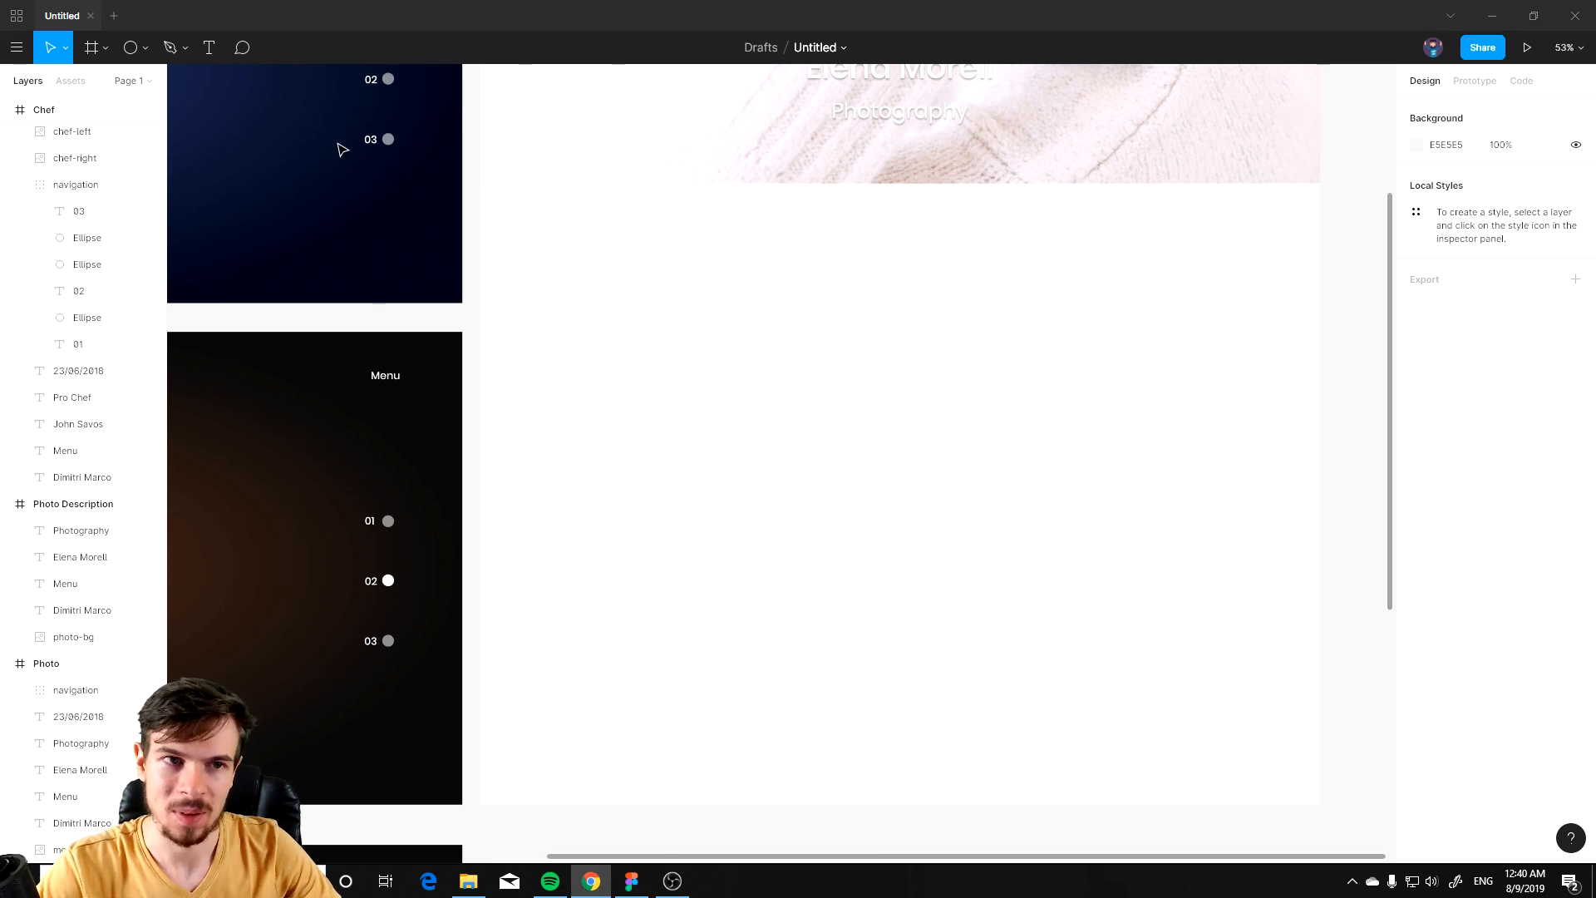
left_click(209, 47)
left_click_drag(537, 293, 654, 338)
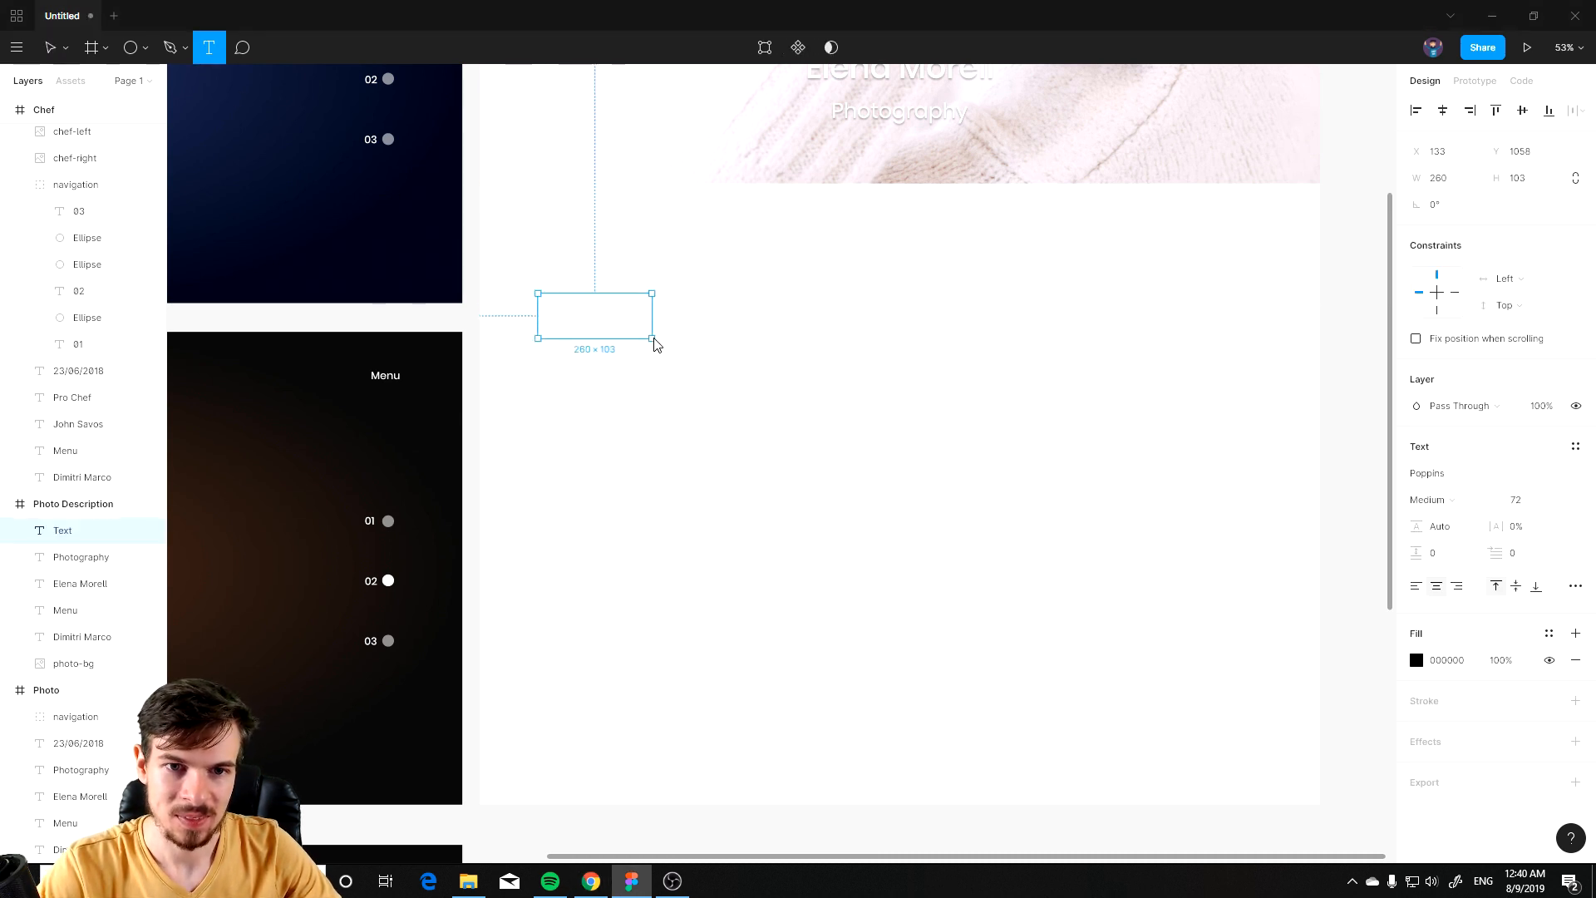
type("My store")
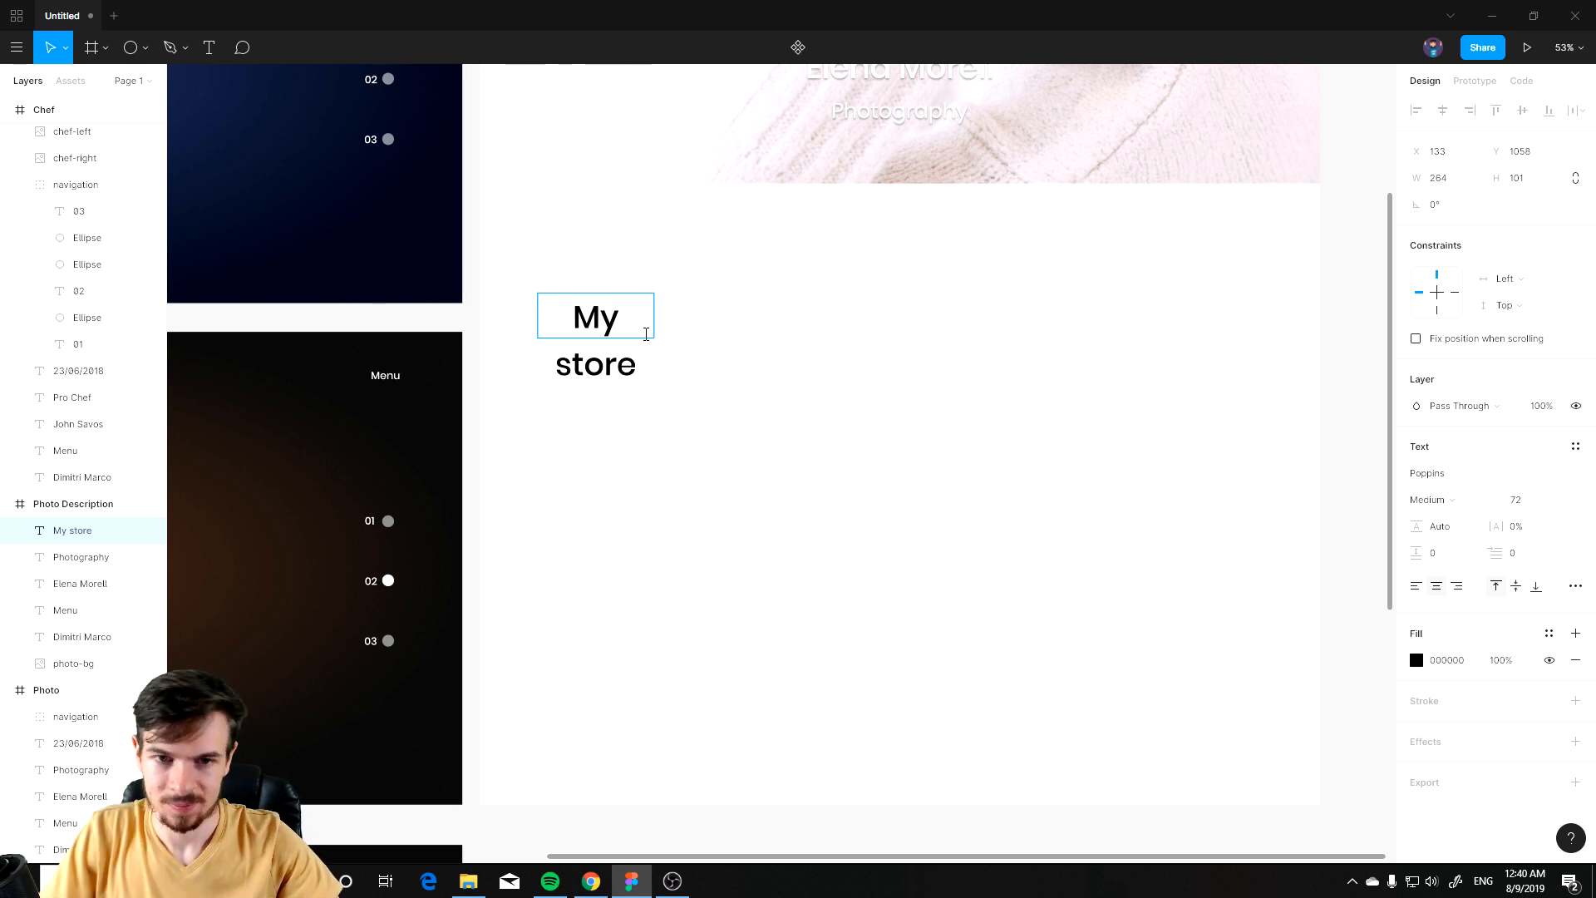
key("BackSpace")
type("y")
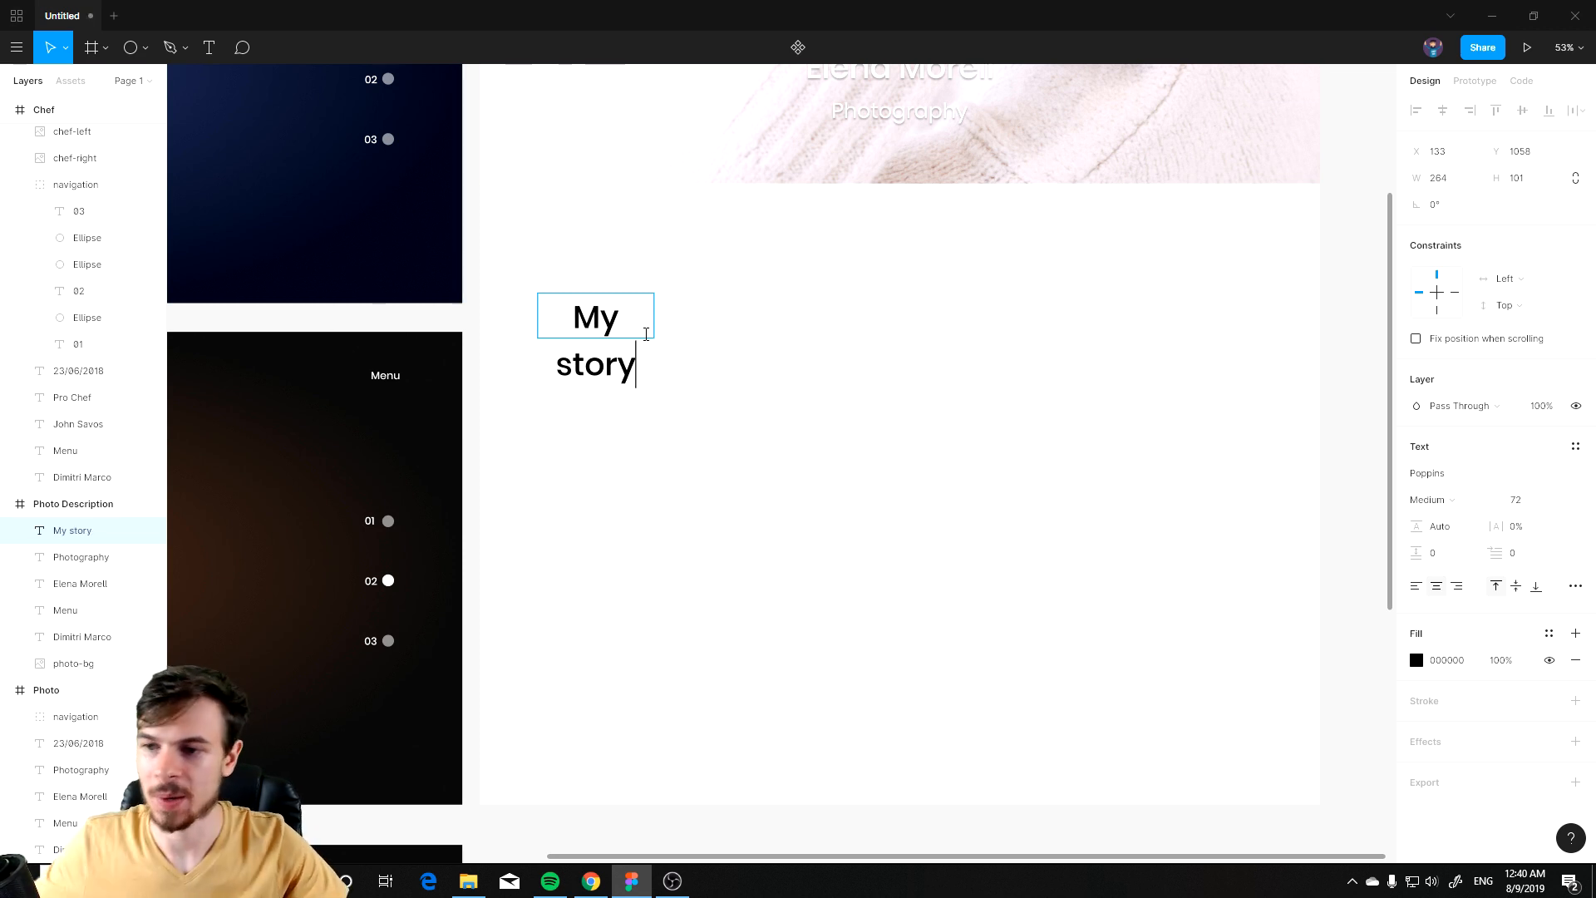
Step: Set the My story text's font size to 36 and move it slightly down and left
key("ctrl+a")
left_click(1556, 503)
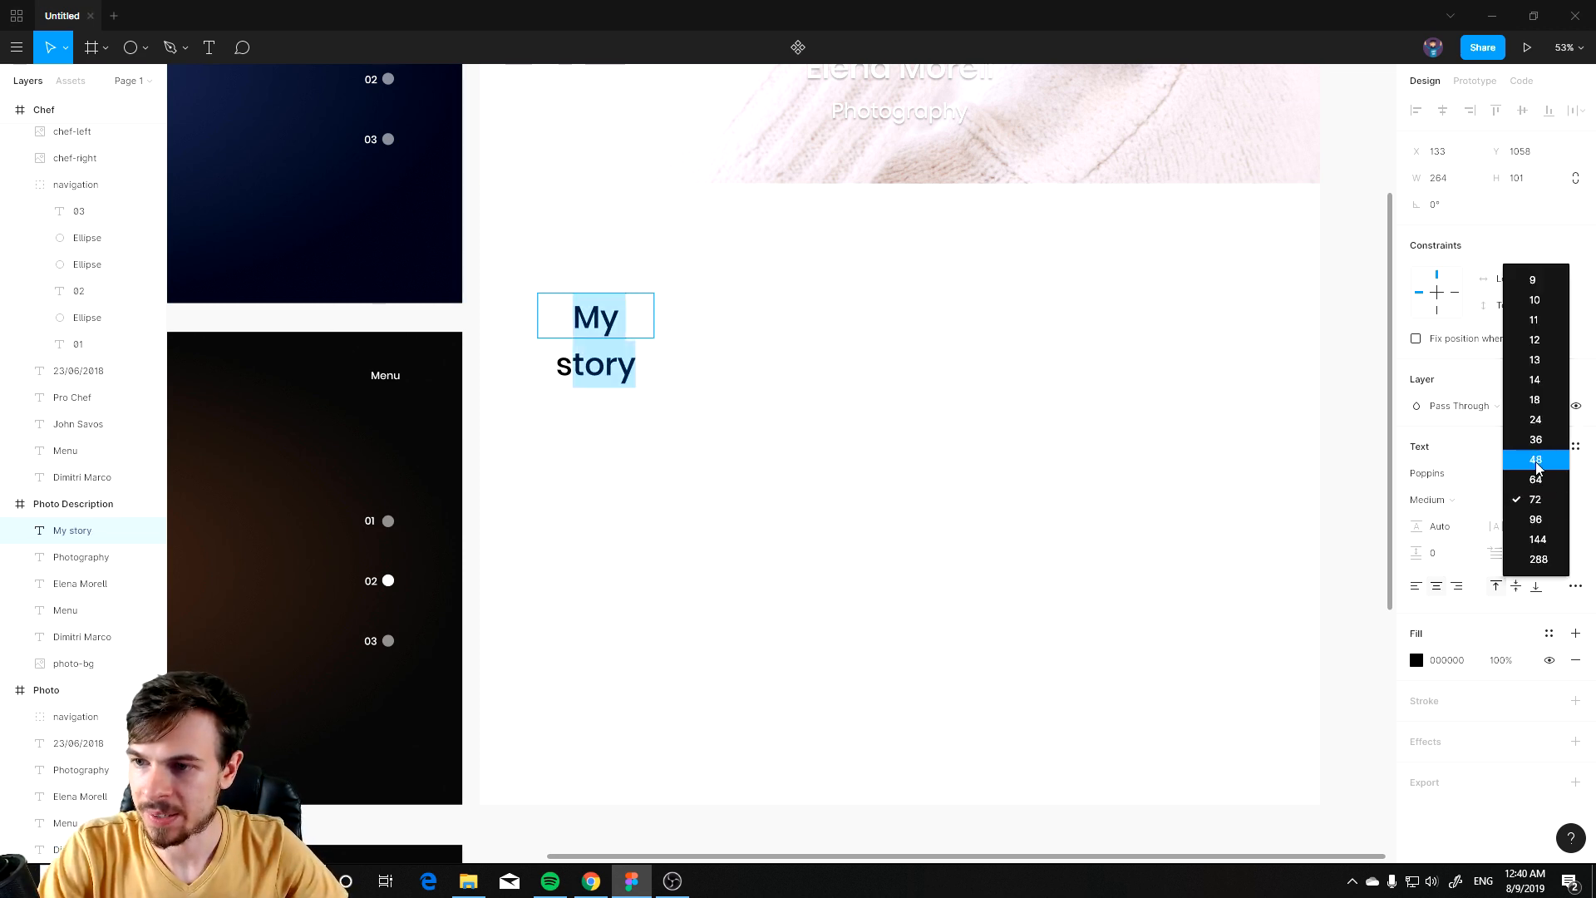
left_click(1536, 440)
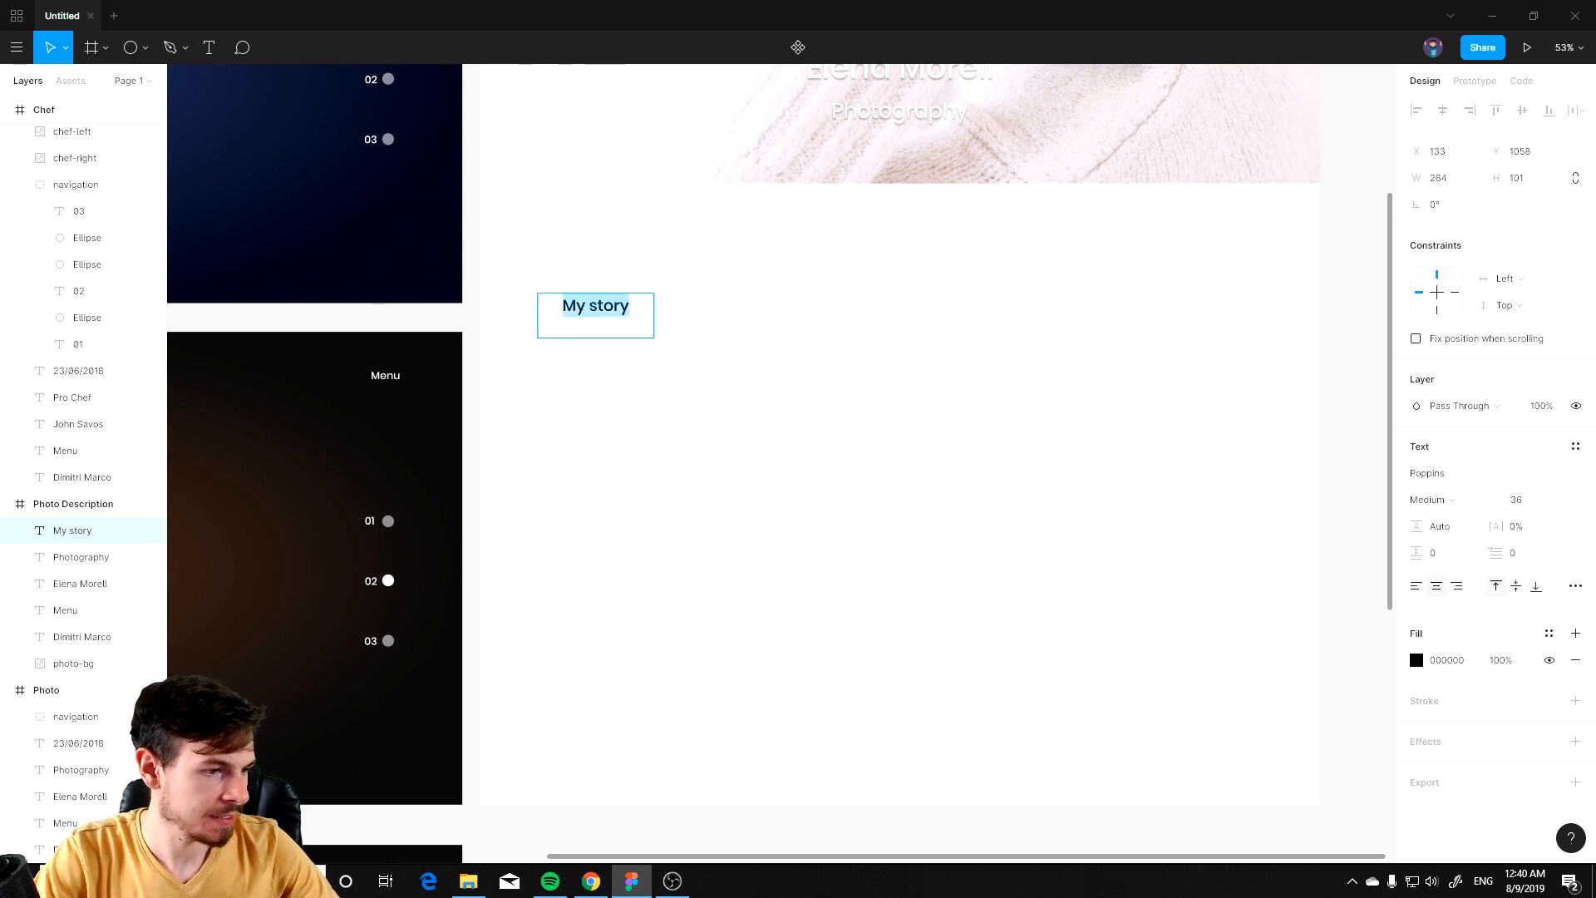
key("Escape")
left_click_drag(623, 313, 587, 333)
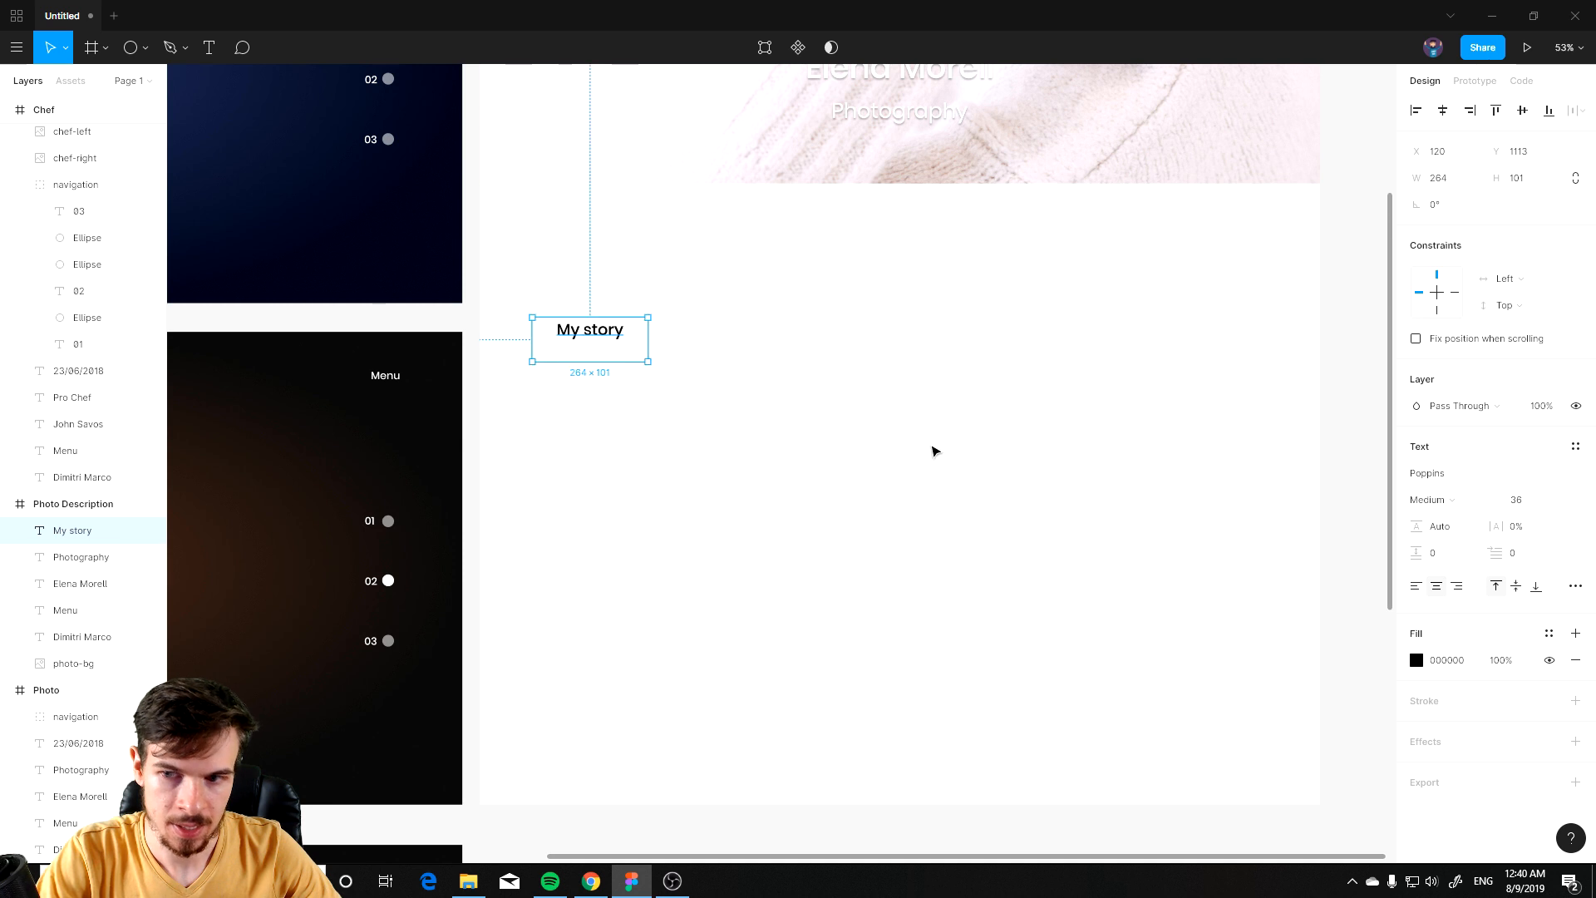
Step: Switch the My story text box to auto width in the advanced type options
left_click(1575, 587)
left_click(1236, 655)
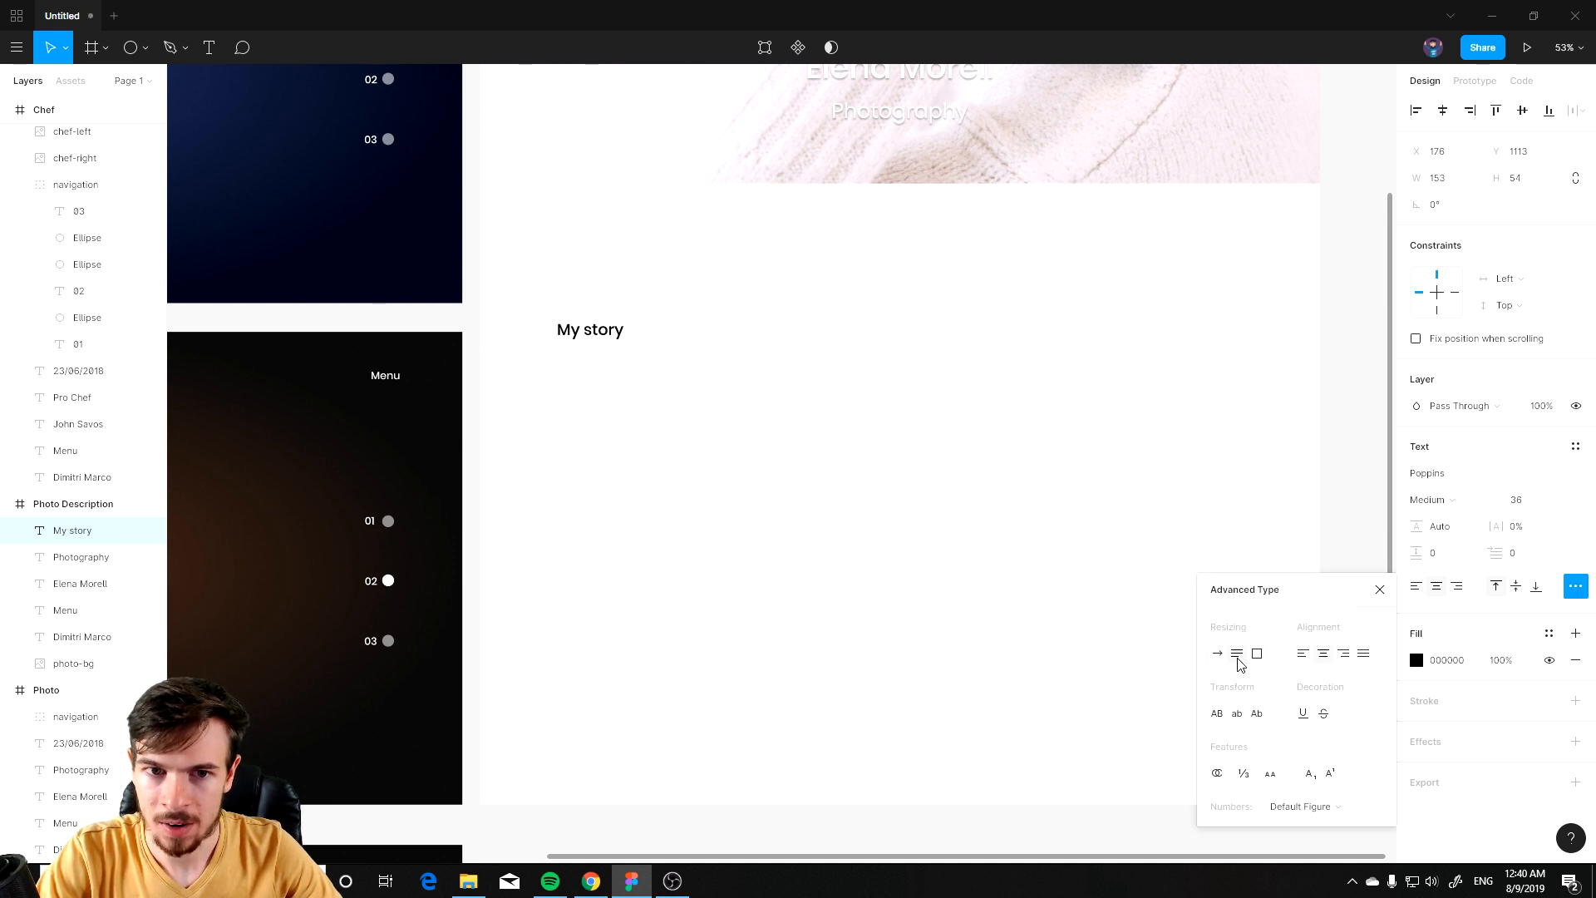
left_click(661, 416)
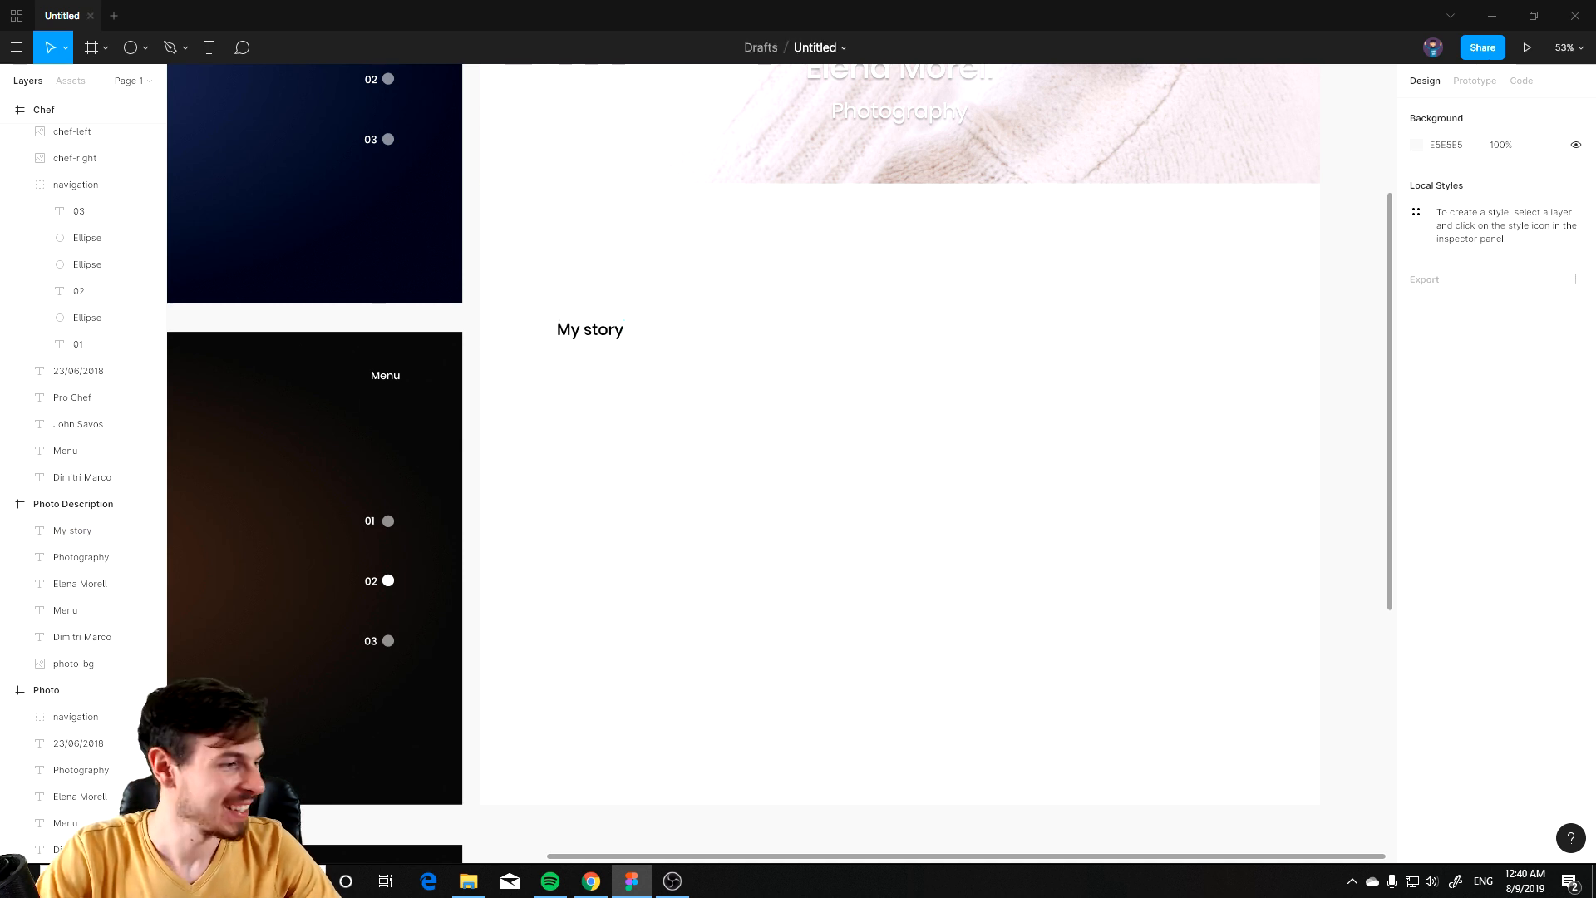
Step: Paste the copied Lorem Ipsum paragraph text below the My story heading
key("alt+Tab")
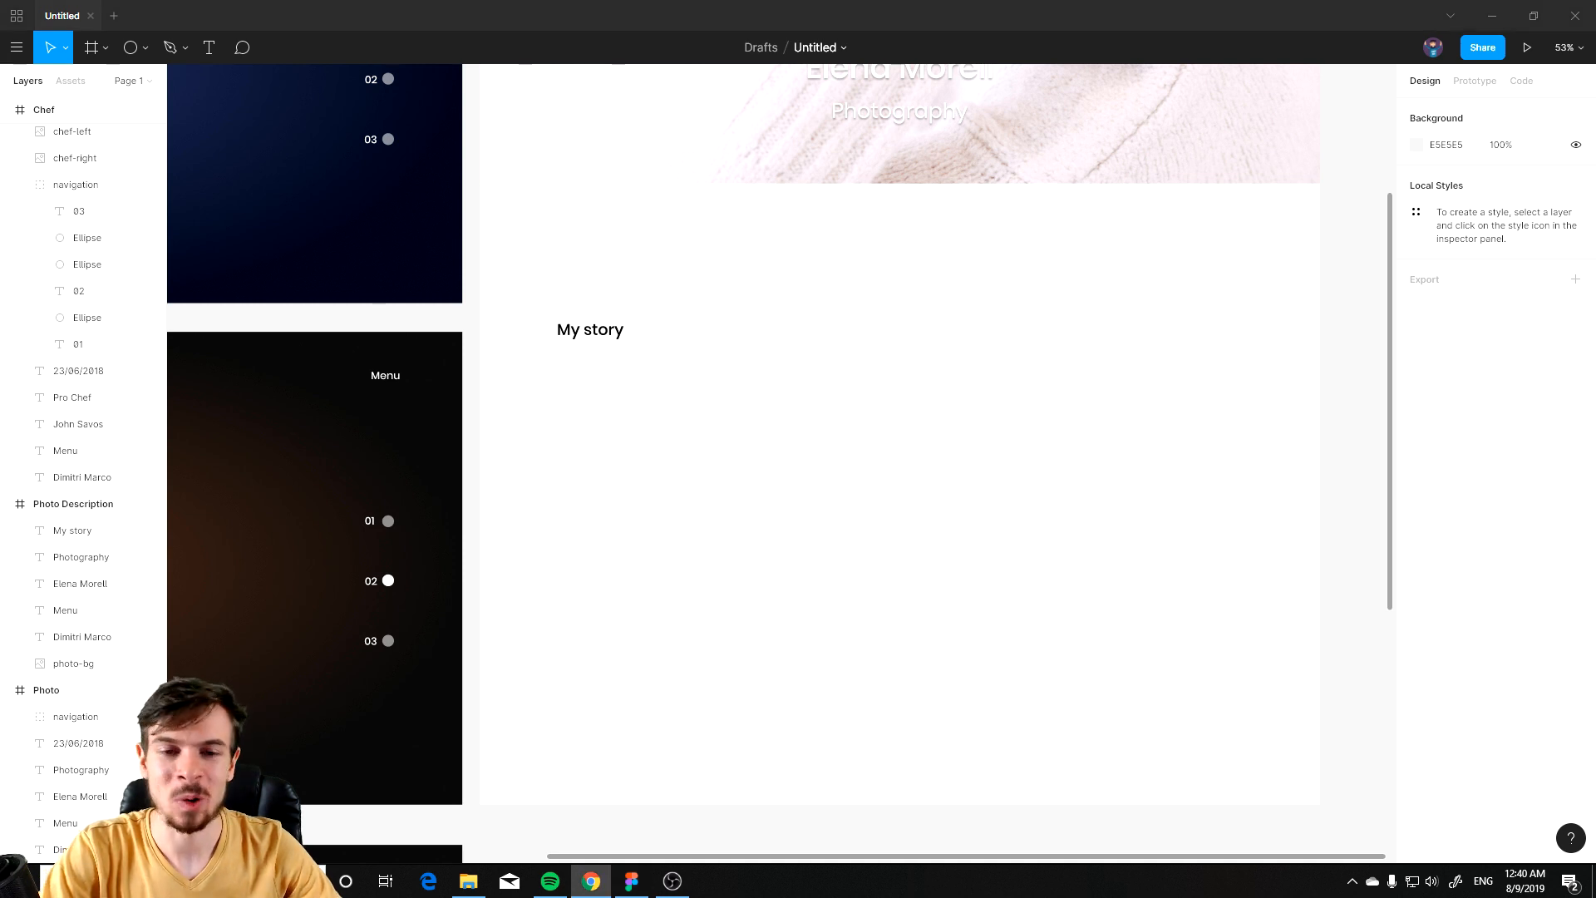
key("alt+Tab")
key("ctrl+v")
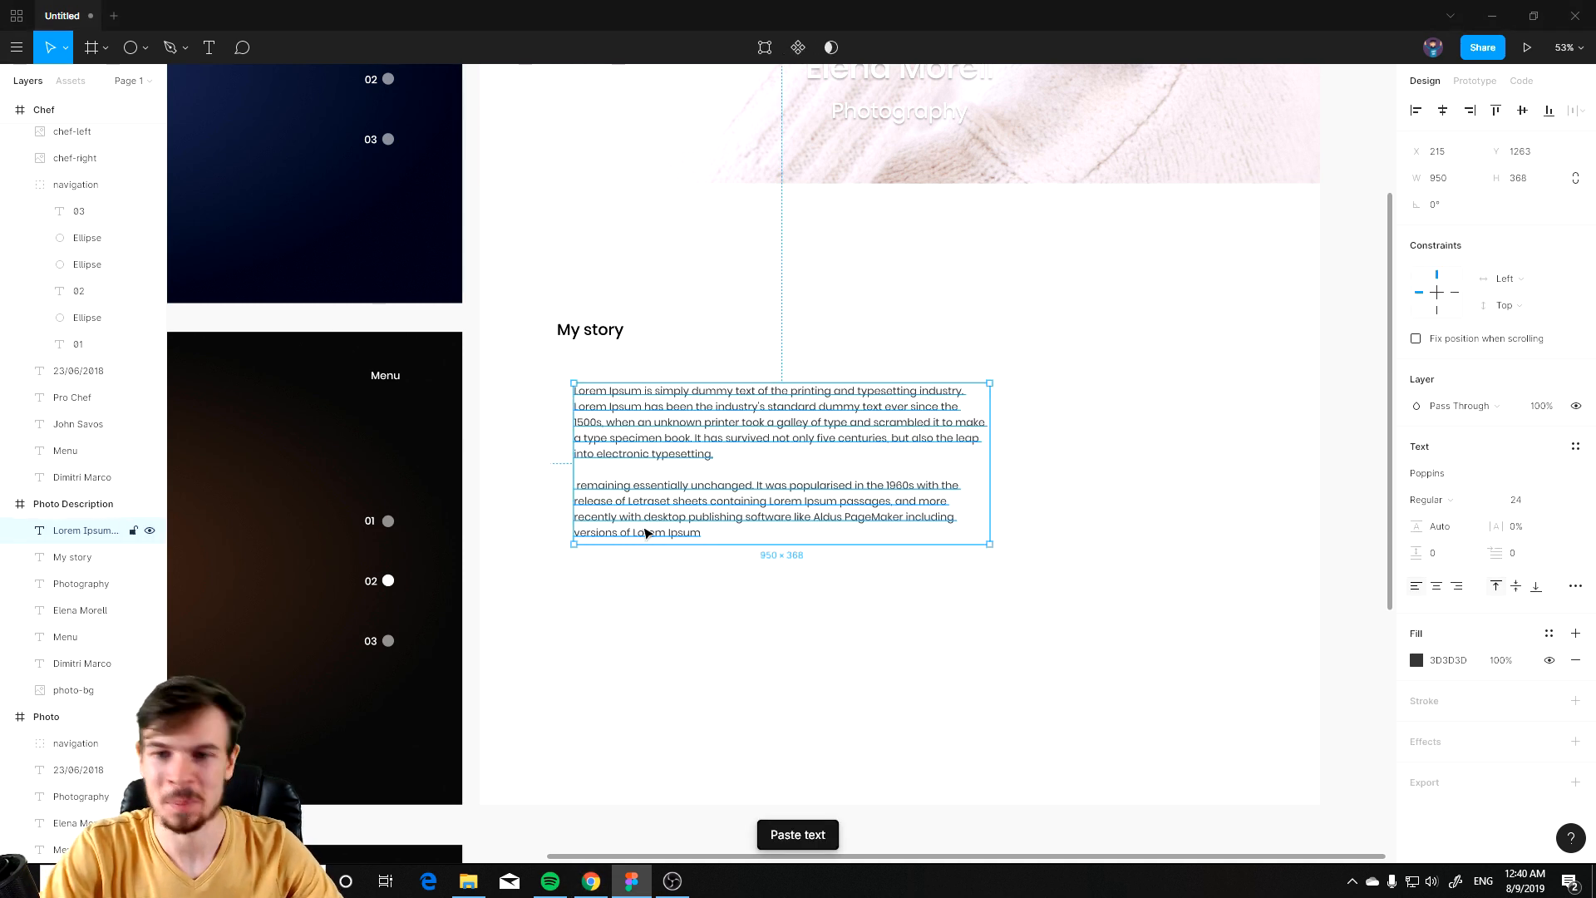
Step: Move the Lorem Ipsum paragraph slightly up, closer to the heading
scroll(713, 502, "up", 3, "ctrl")
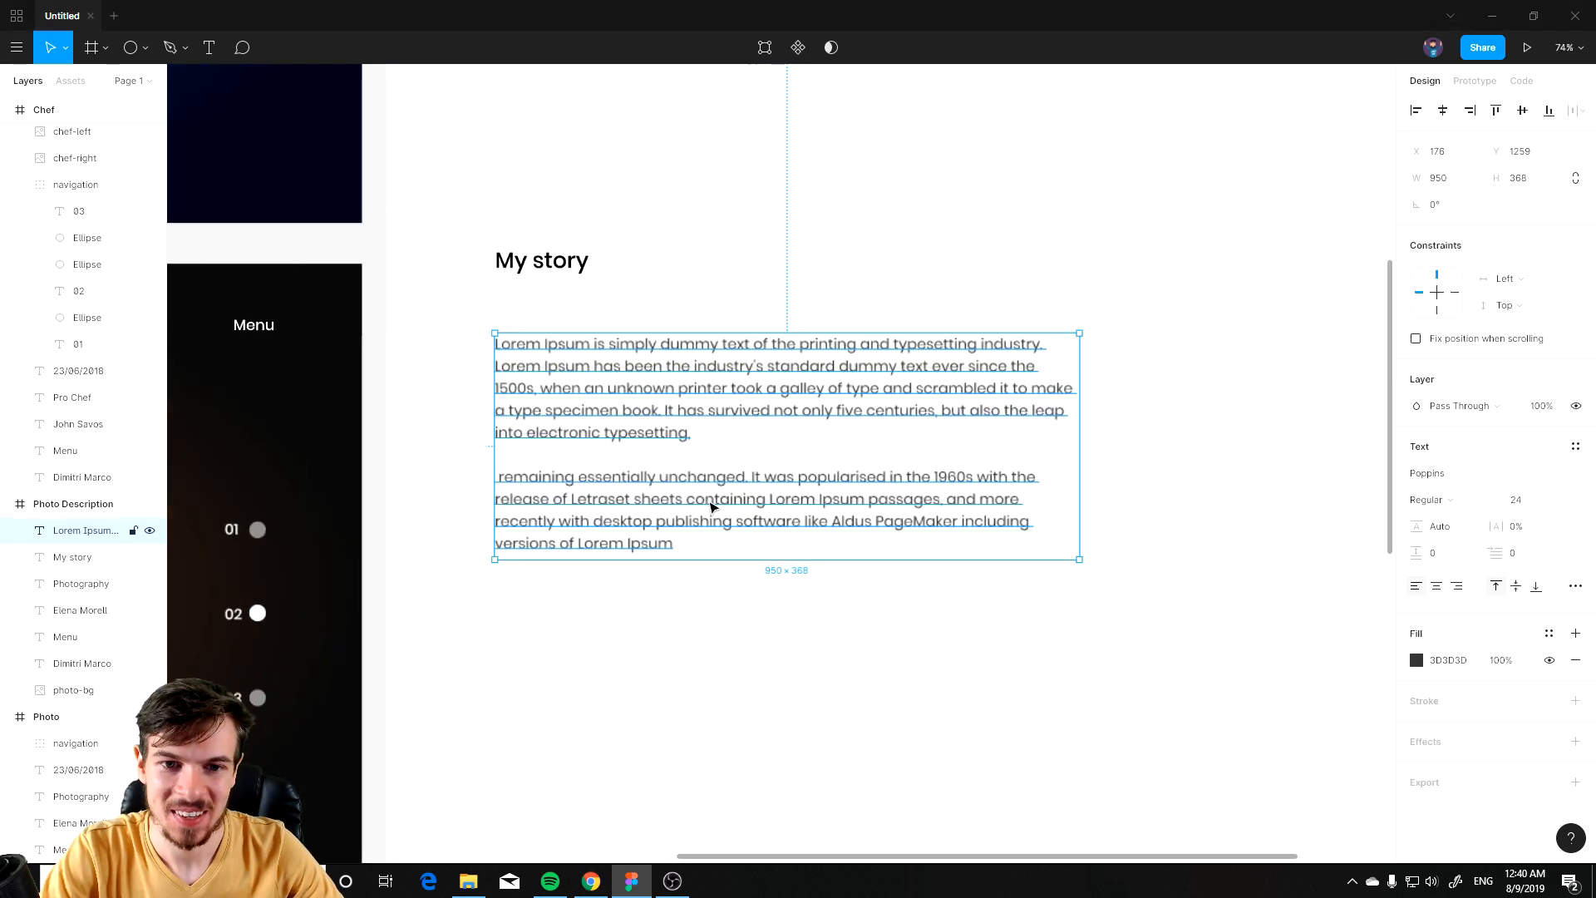
left_click(698, 636)
left_click_drag(605, 379, 605, 364)
left_click(791, 591)
Step: Adjust the paragraph's fill colour in the colour picker
left_click(775, 371)
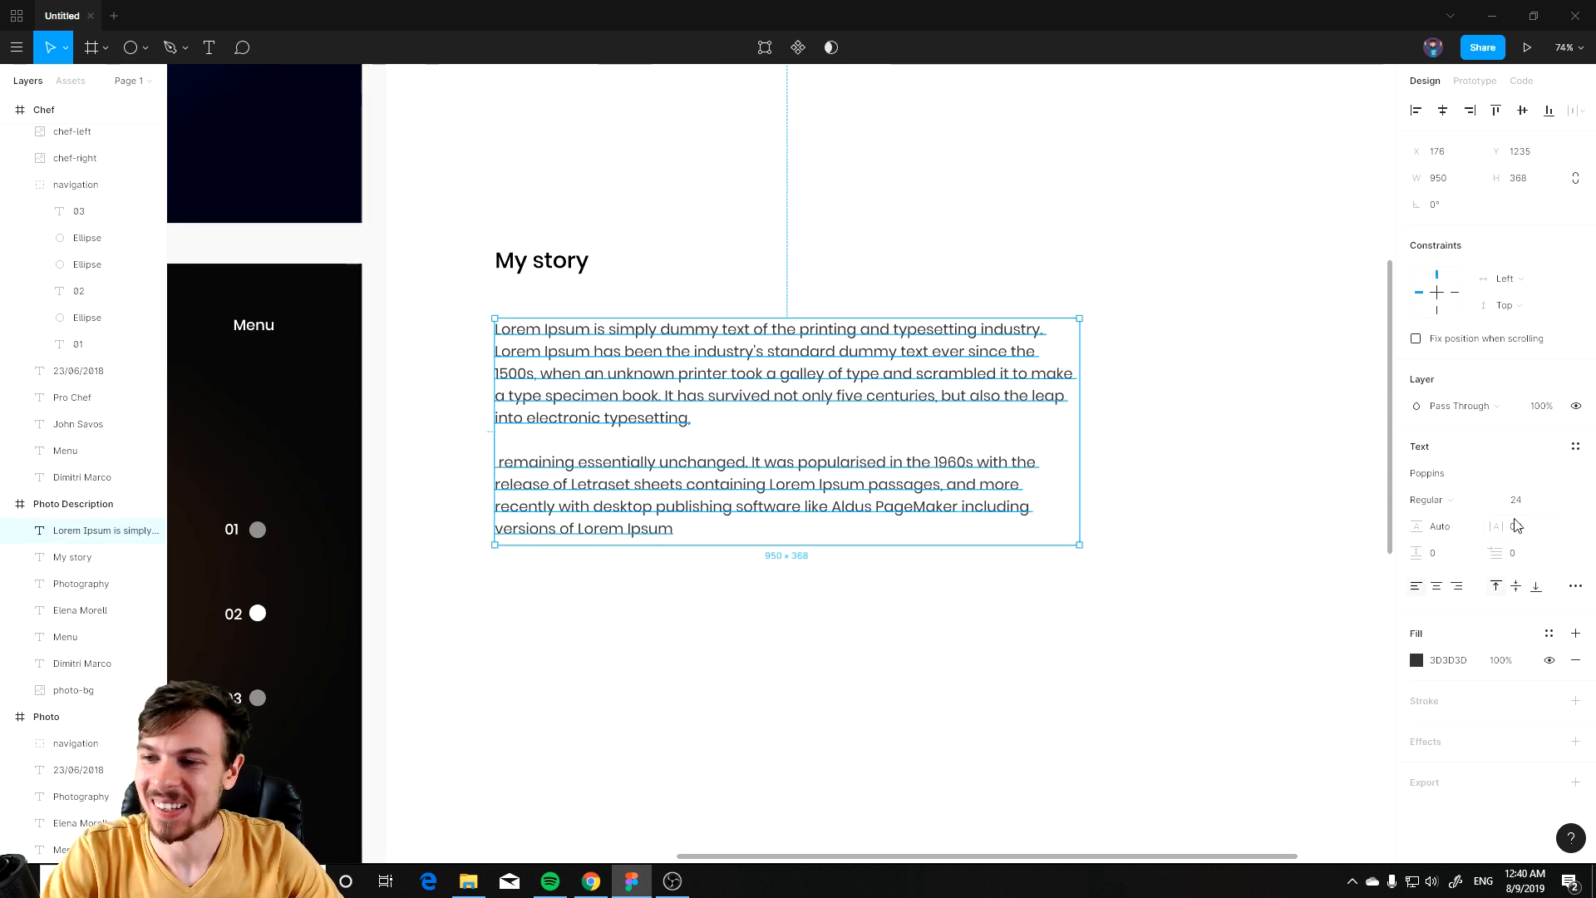
left_click(1416, 660)
left_click_drag(1209, 597, 1182, 613)
left_click(975, 634)
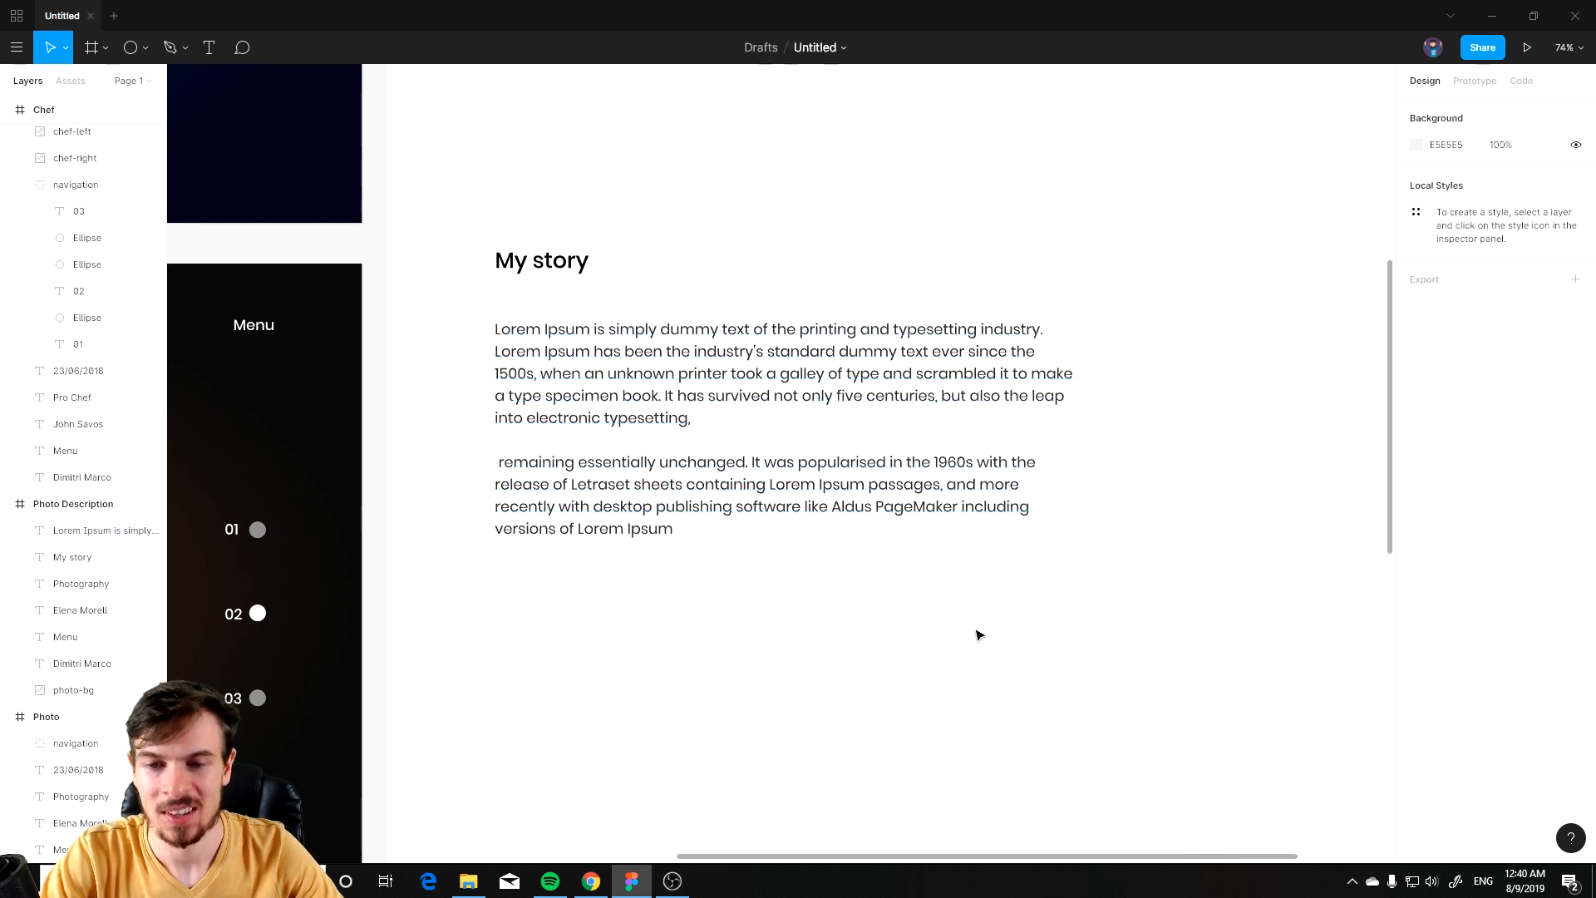
Step: Nudge the My story heading slightly down toward the paragraph
scroll(922, 557, "down", 3)
scroll(956, 594, "up", 2)
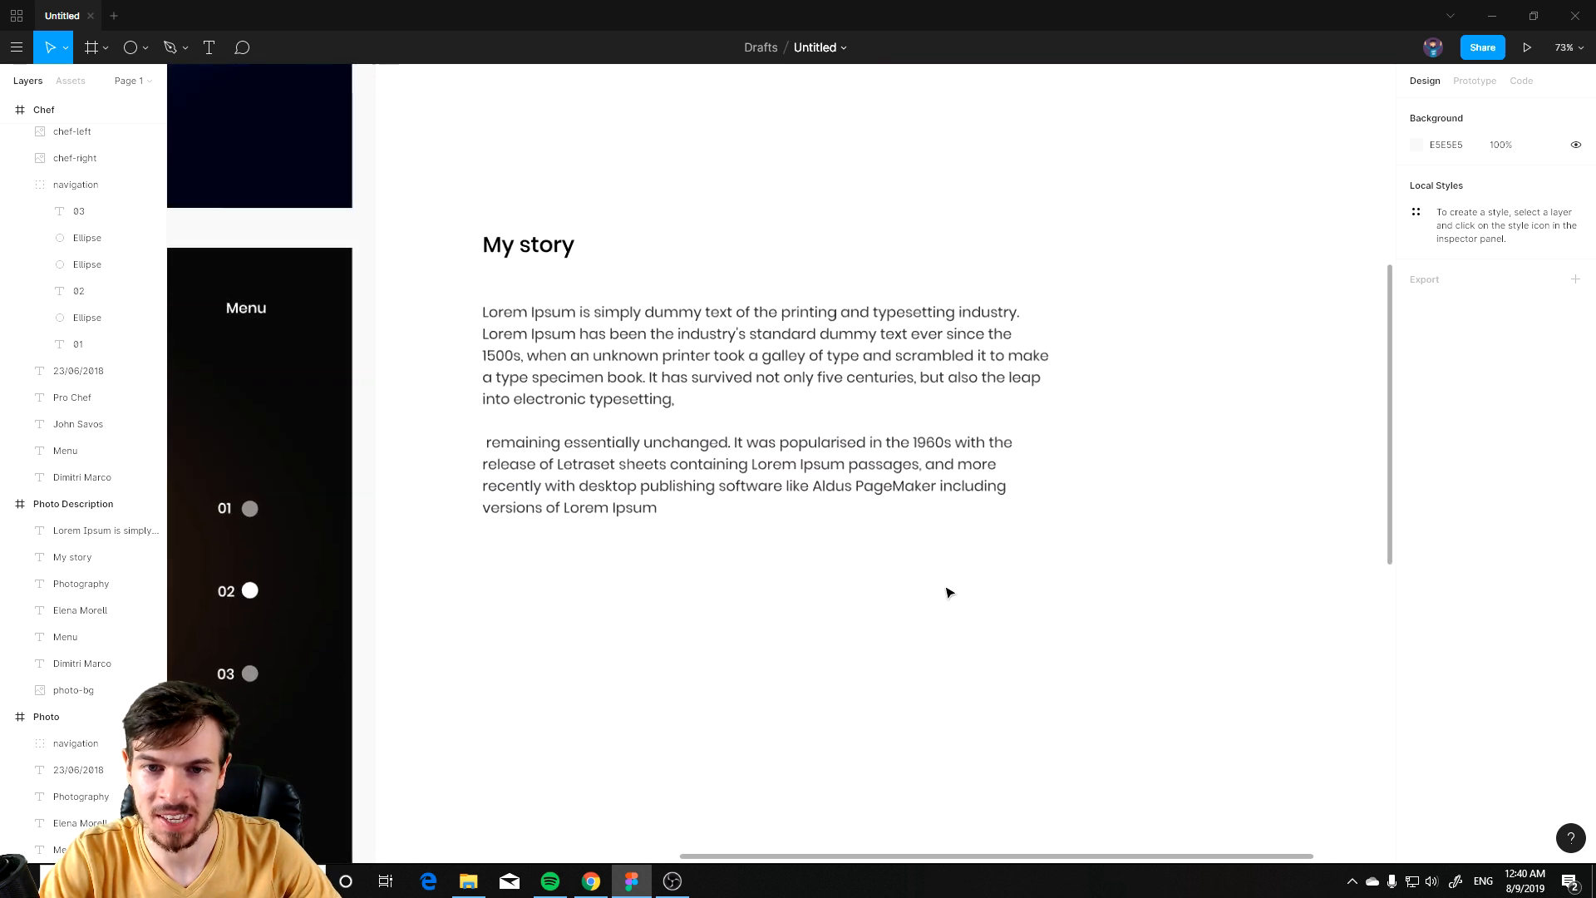
scroll(919, 490, "up", 2)
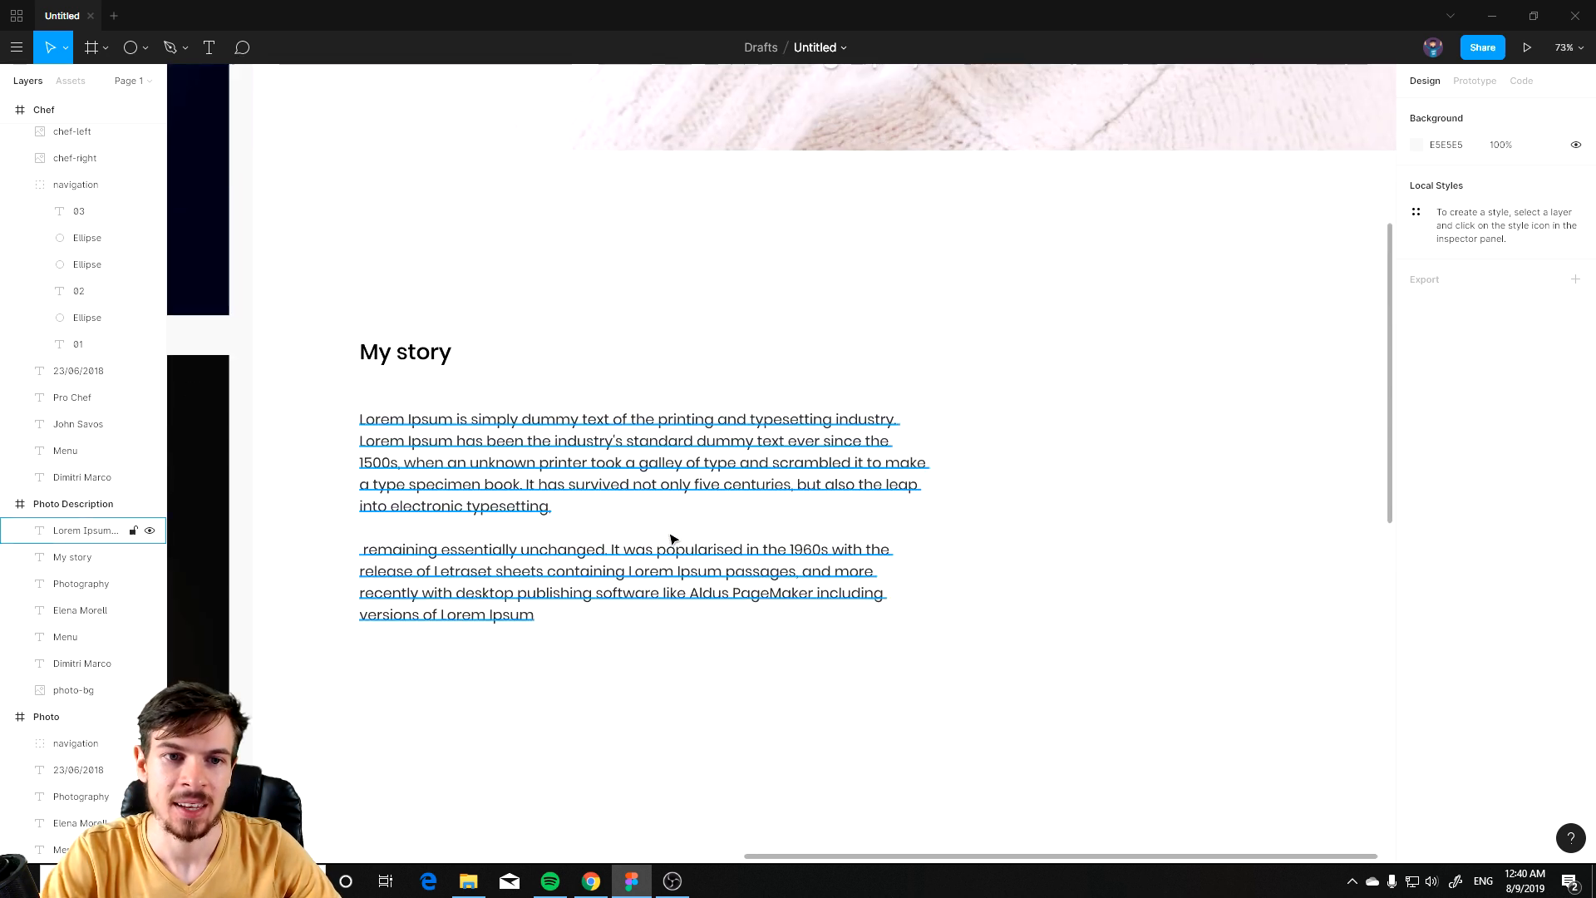
left_click(363, 326)
left_click(664, 354)
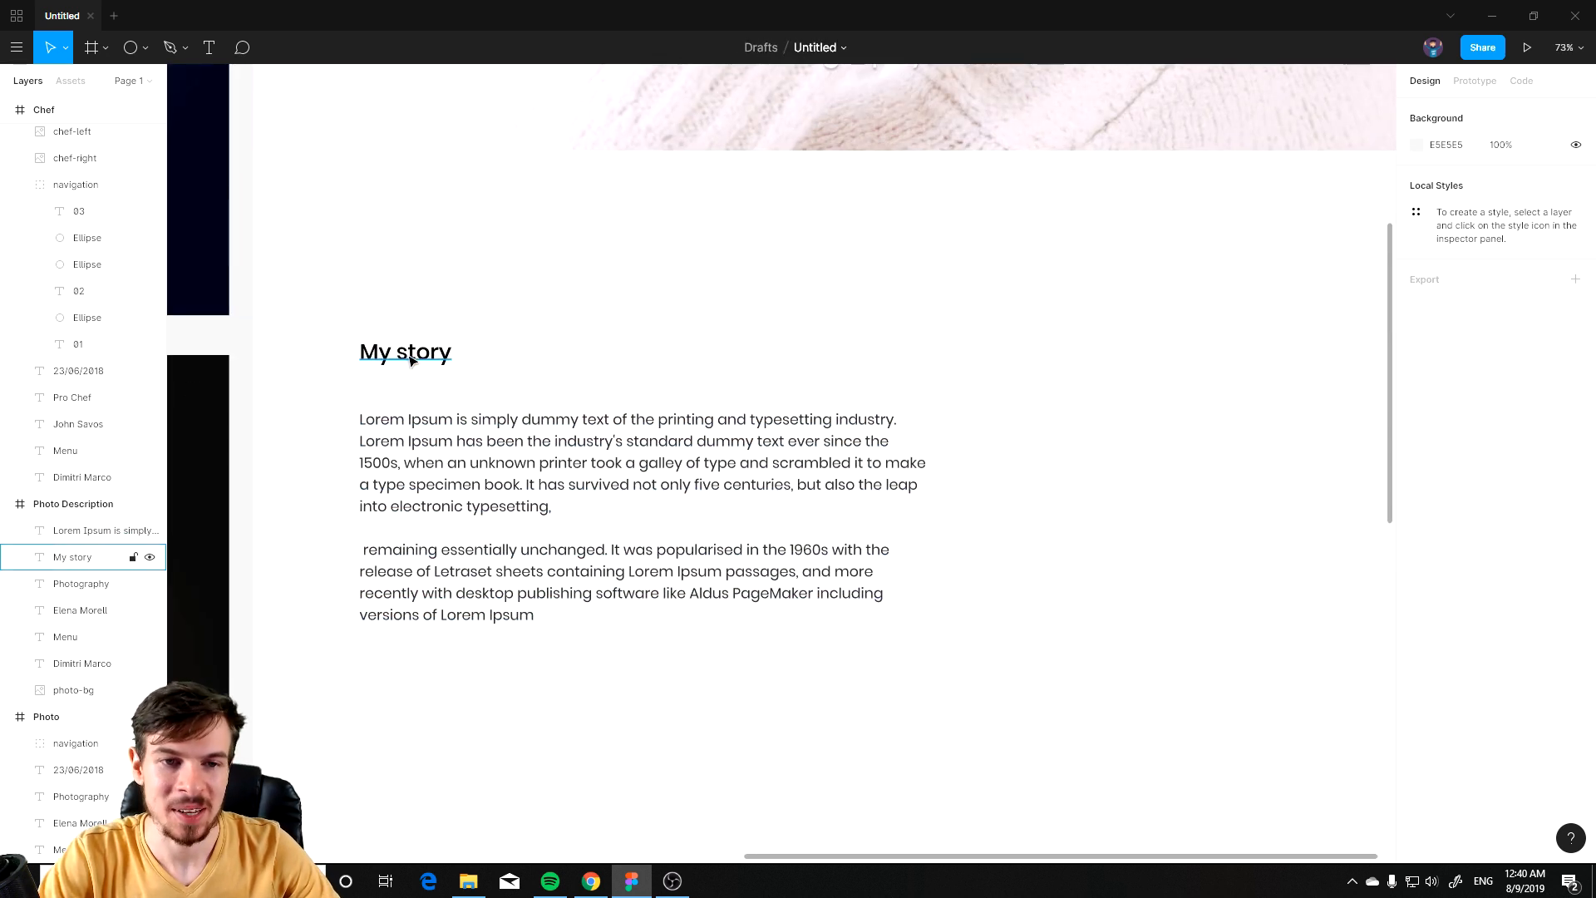
left_click_drag(420, 356, 420, 365)
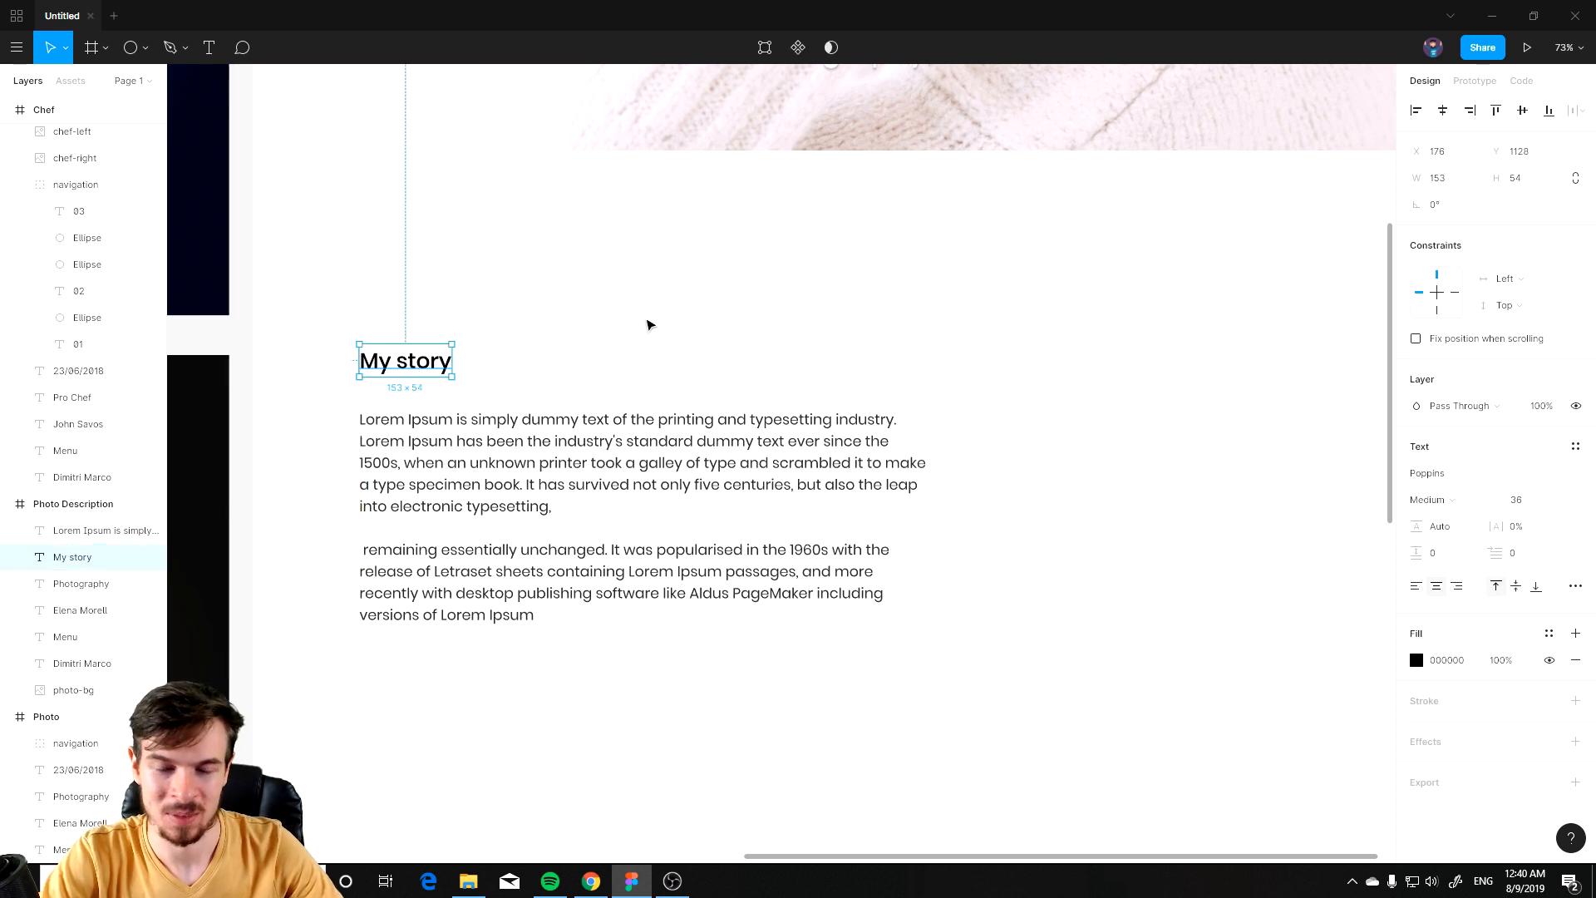
left_click(624, 337)
Step: Paste the profile photo, place it right of the story text, and resize it to about 435 × 544
scroll(988, 416, "down", 3)
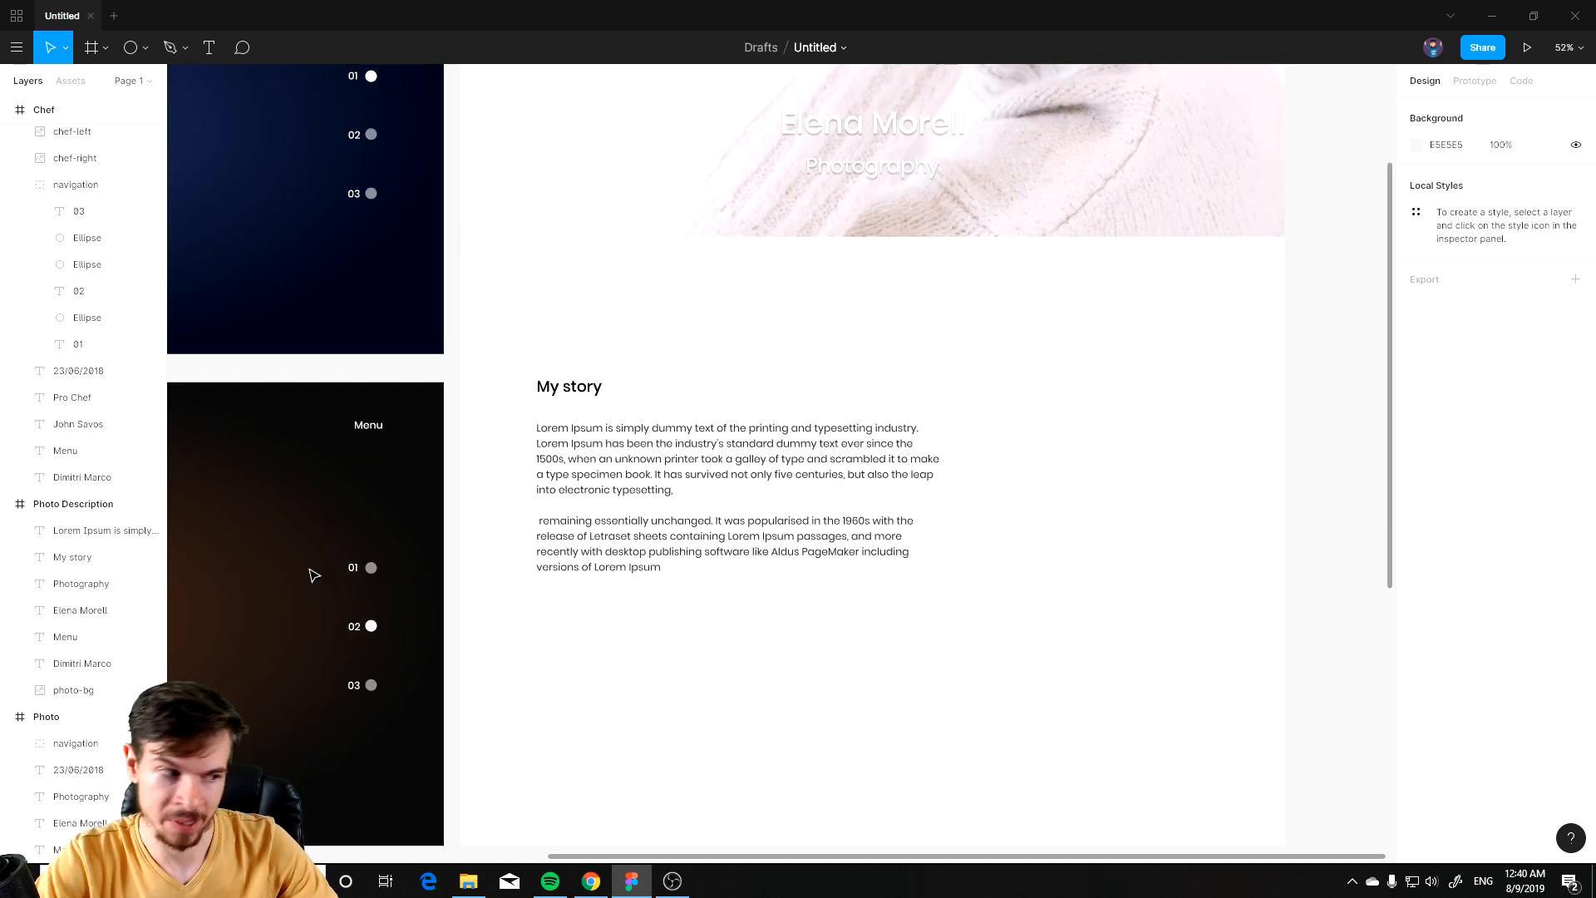
left_click(1140, 527)
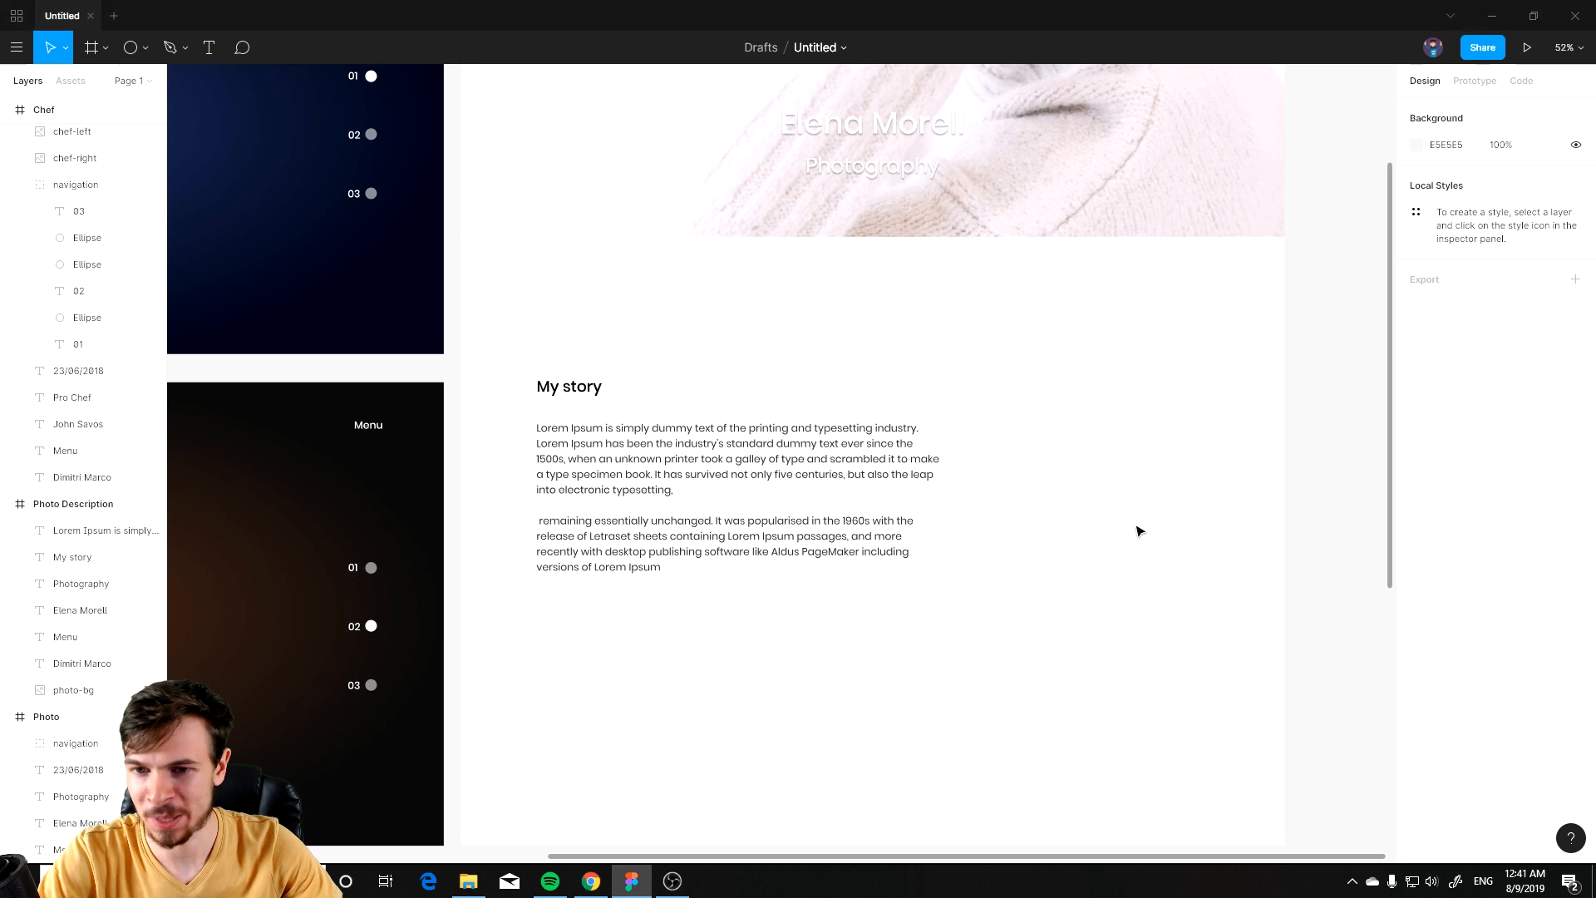
key("ctrl+v")
left_click_drag(848, 383, 1122, 367)
left_click_drag(955, 684, 839, 569)
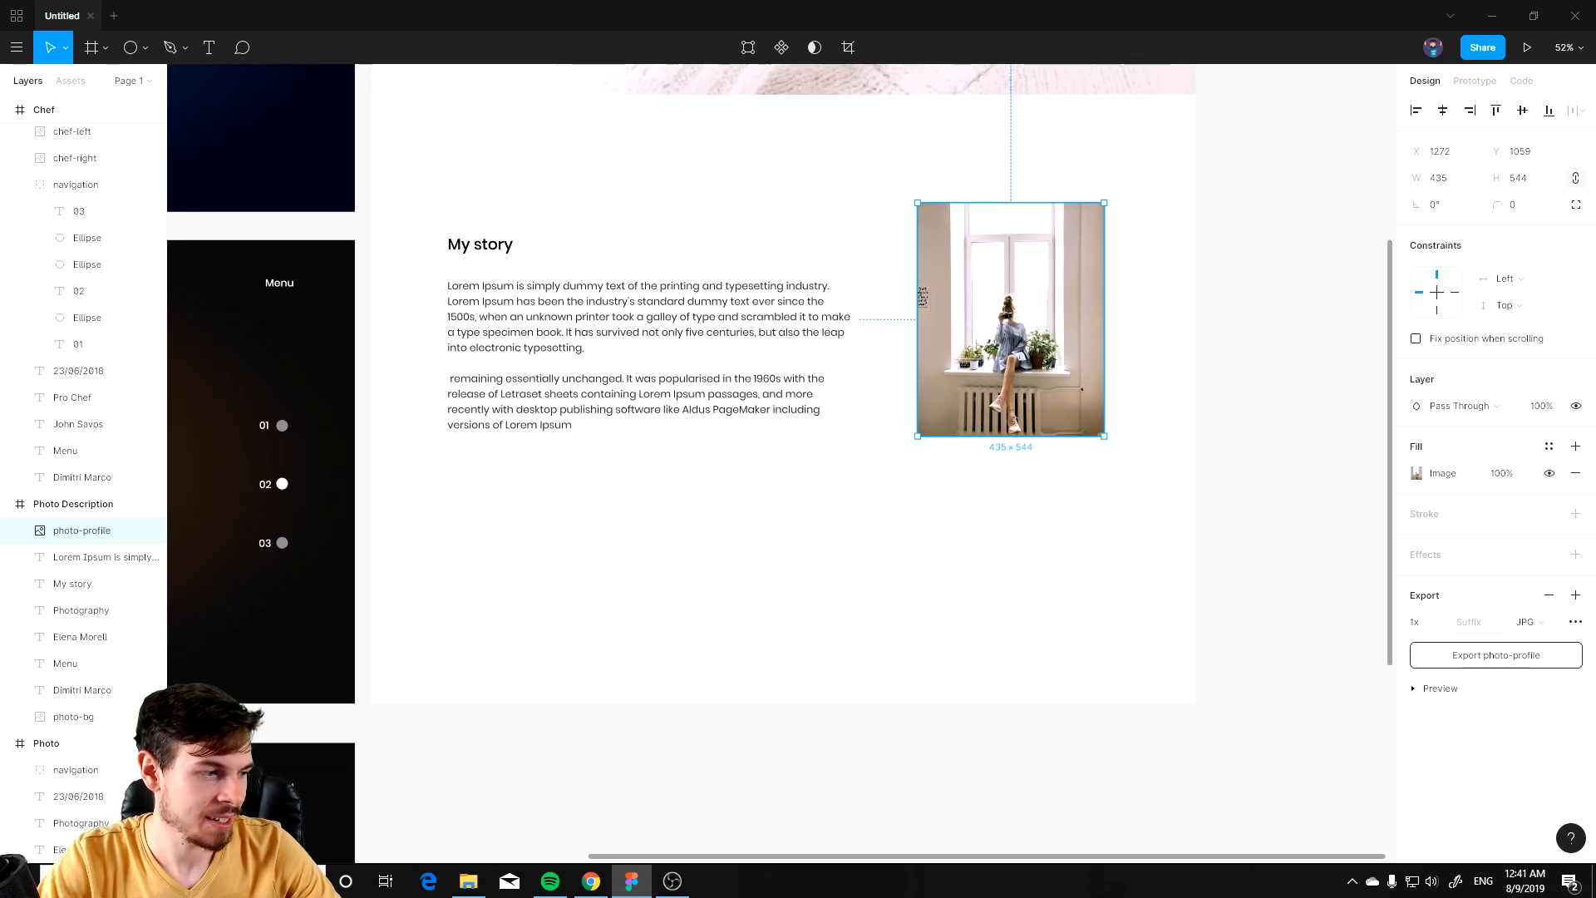
Step: Duplicate the My story heading below the first section and move the heading, paragraph and photo slightly up
left_click_drag(485, 244, 490, 491)
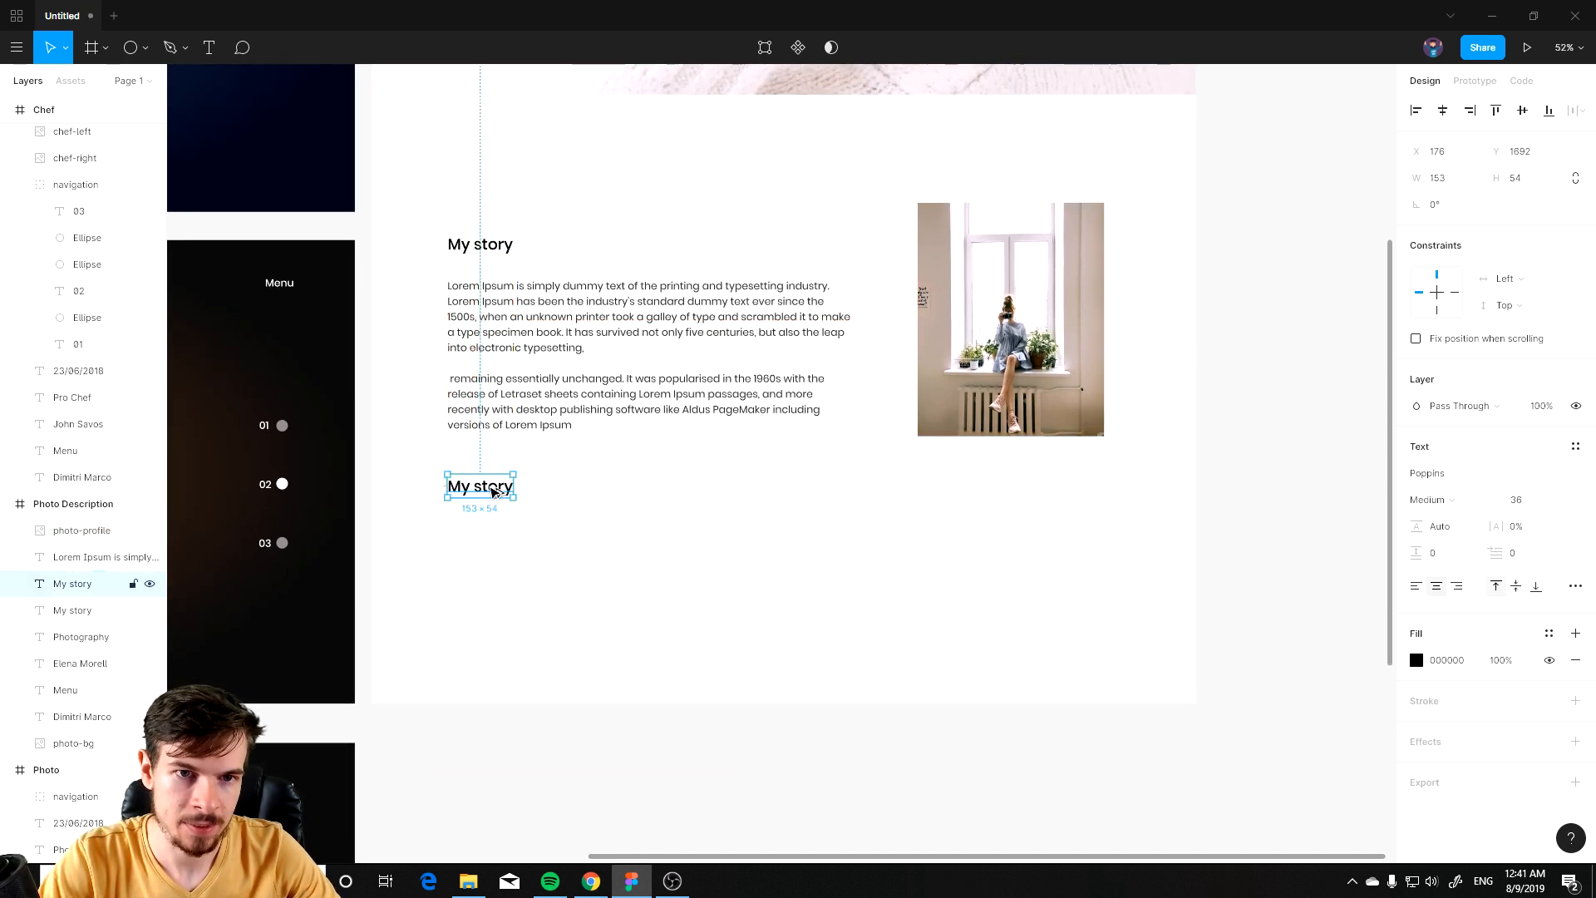
left_click_drag(1134, 470, 513, 189)
scroll(741, 391, "up", 3)
scroll(705, 418, "down", 1)
left_click_drag(705, 418, 704, 404)
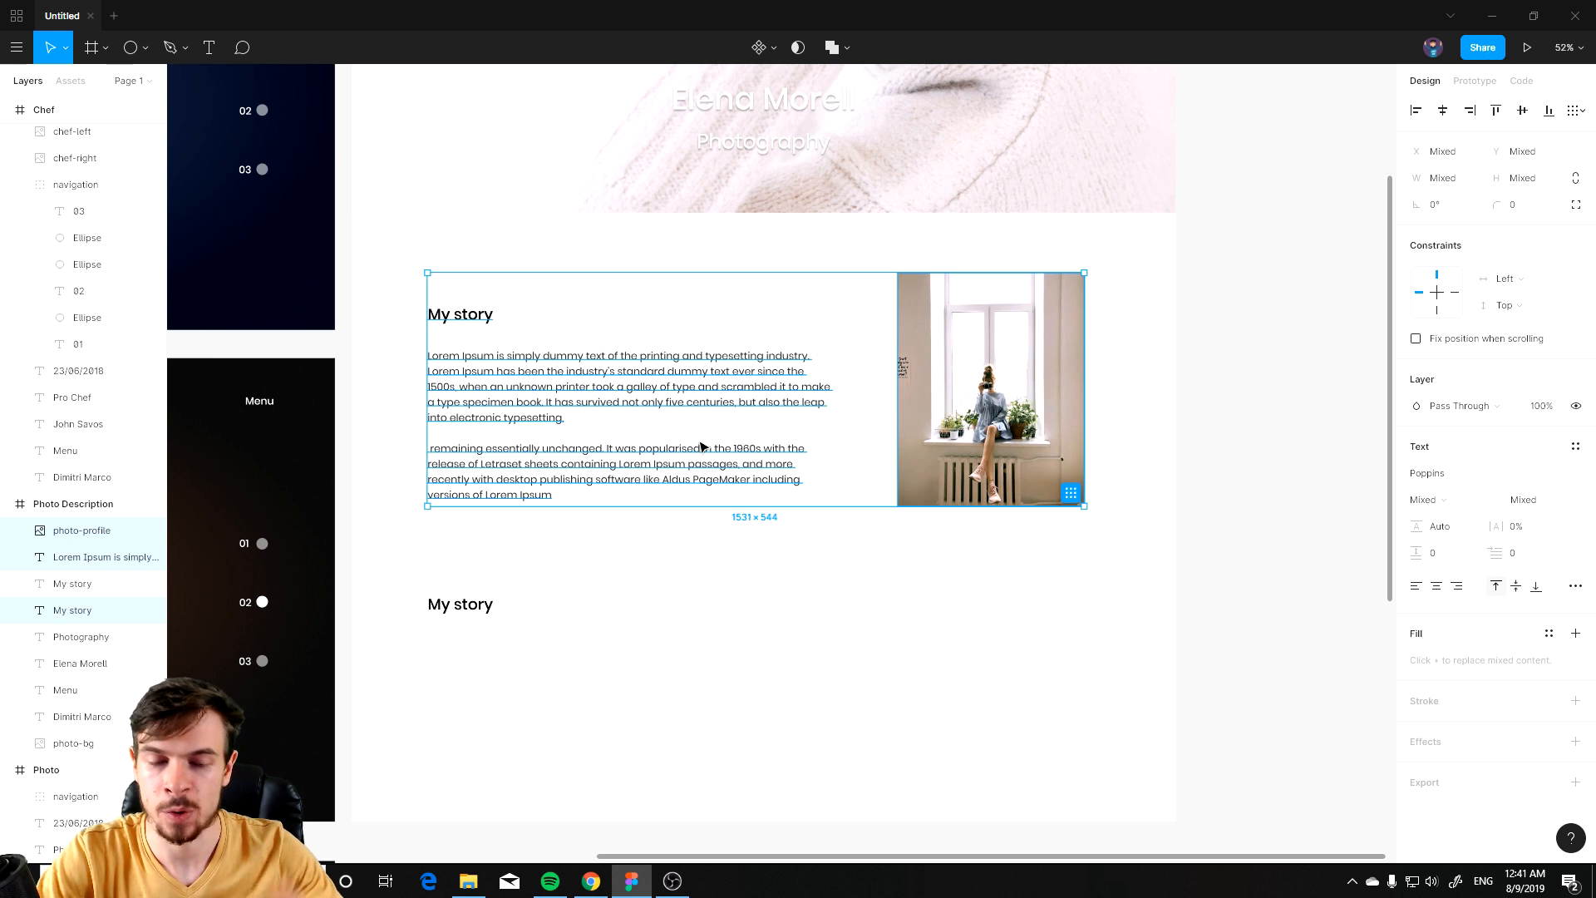
left_click(445, 612)
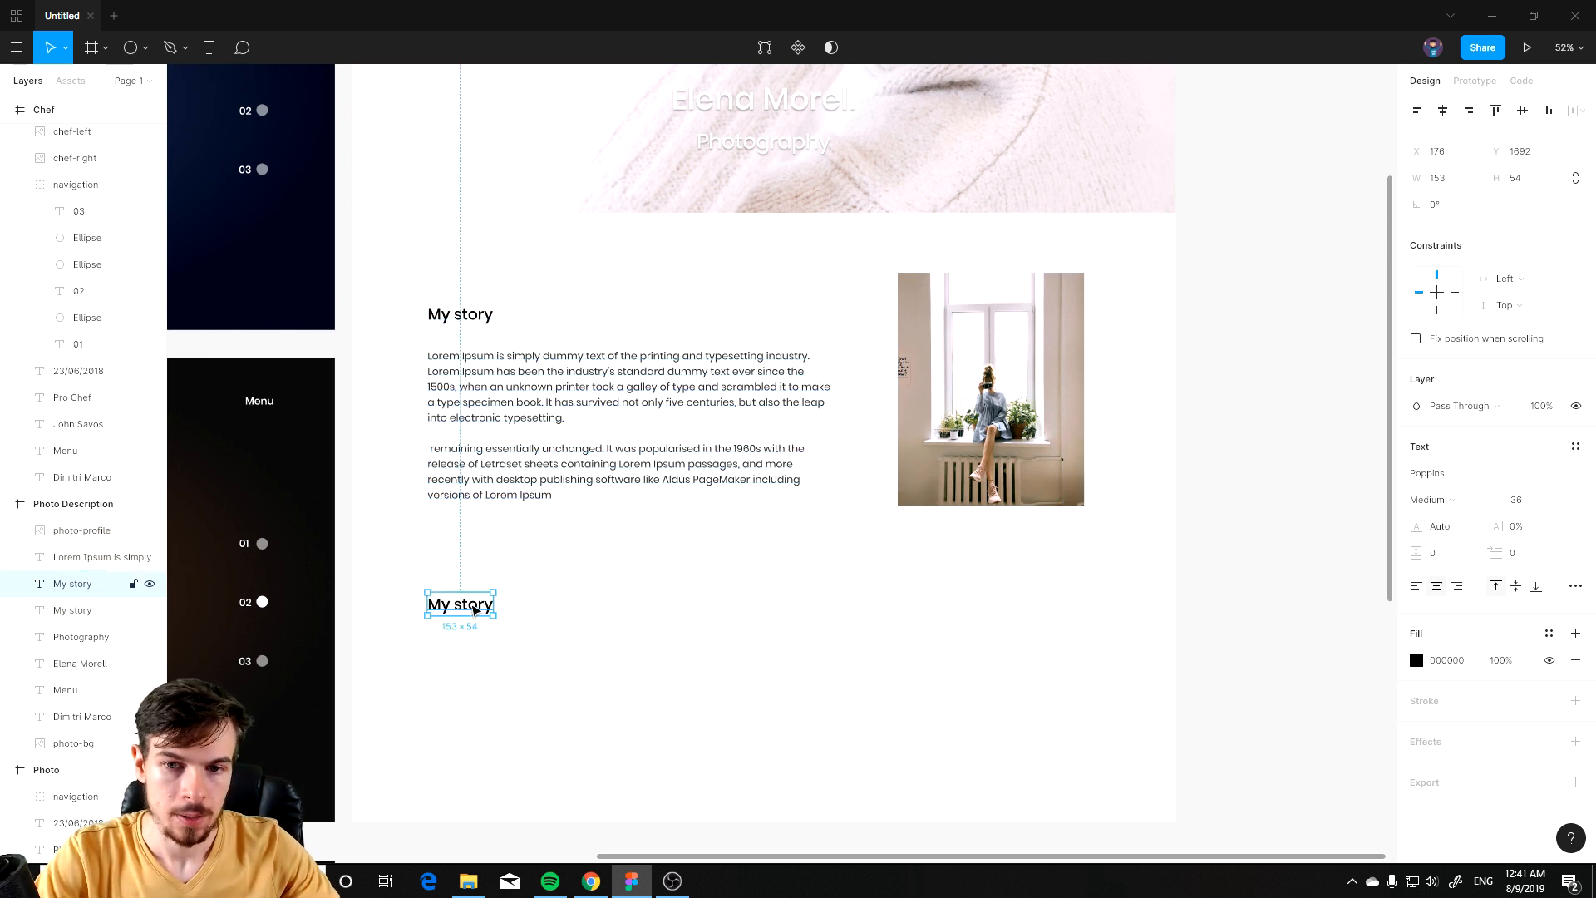
Step: Move the first story section's heading, paragraph and photo up a little more
scroll(989, 499, "down", 1)
left_click_drag(1122, 576, 410, 215)
mouse_move(528, 352)
left_mouse_down()
mouse_move(537, 444)
mouse_move(523, 468)
mouse_move(516, 316)
mouse_move(528, 338)
left_mouse_up()
left_click(941, 564)
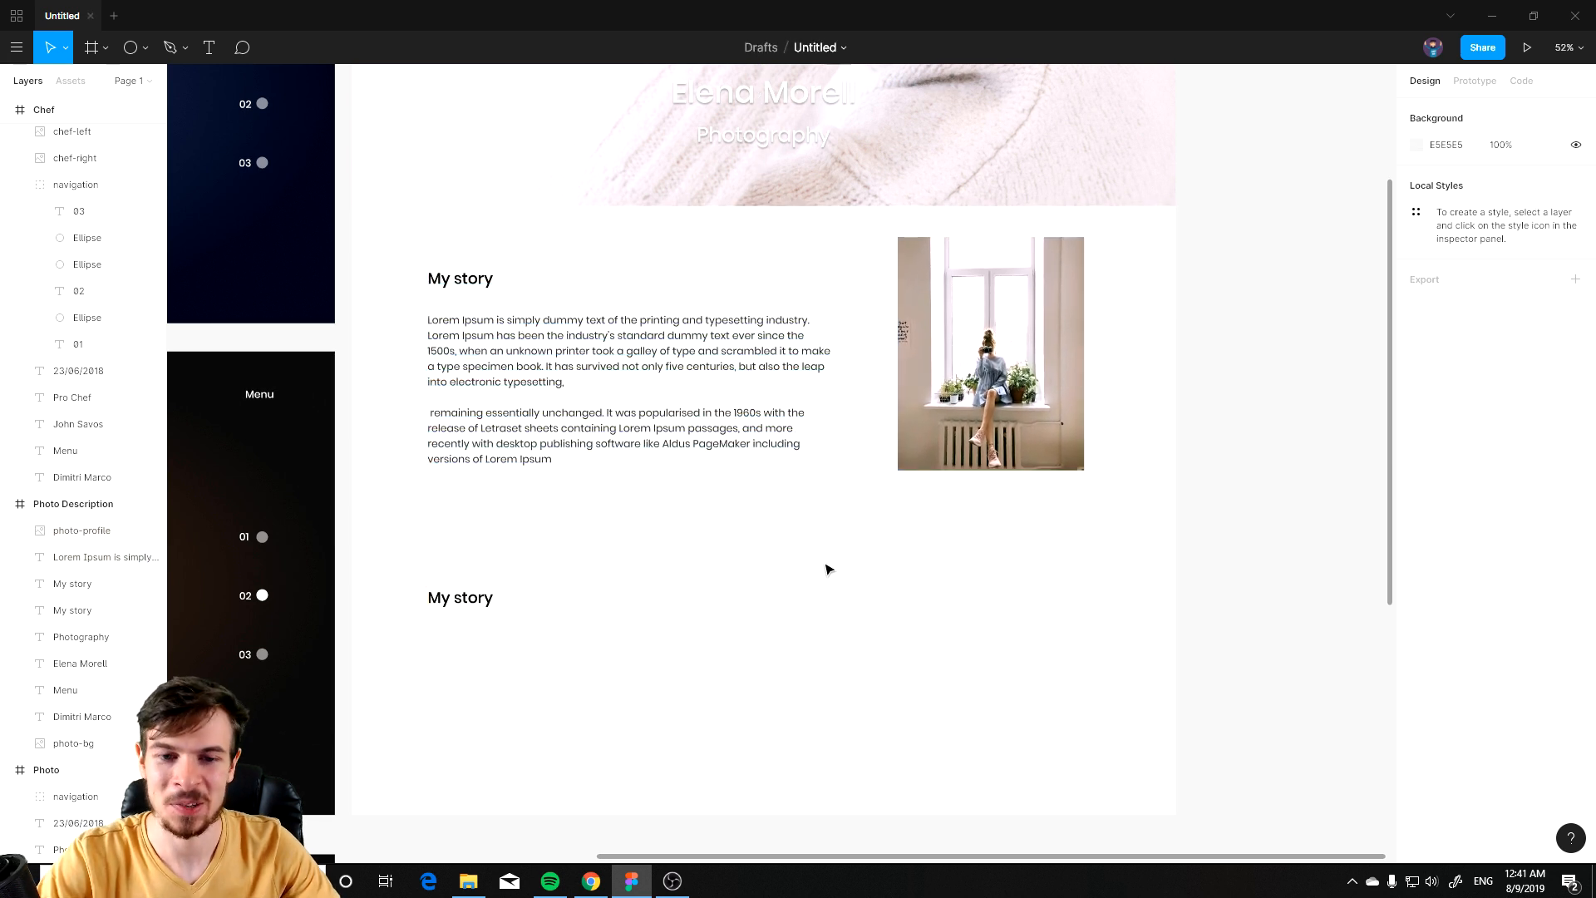
Step: Paste another paragraph under the duplicated heading, align it to the heading's left edge, and widen it to about 875
key("alt+Tab")
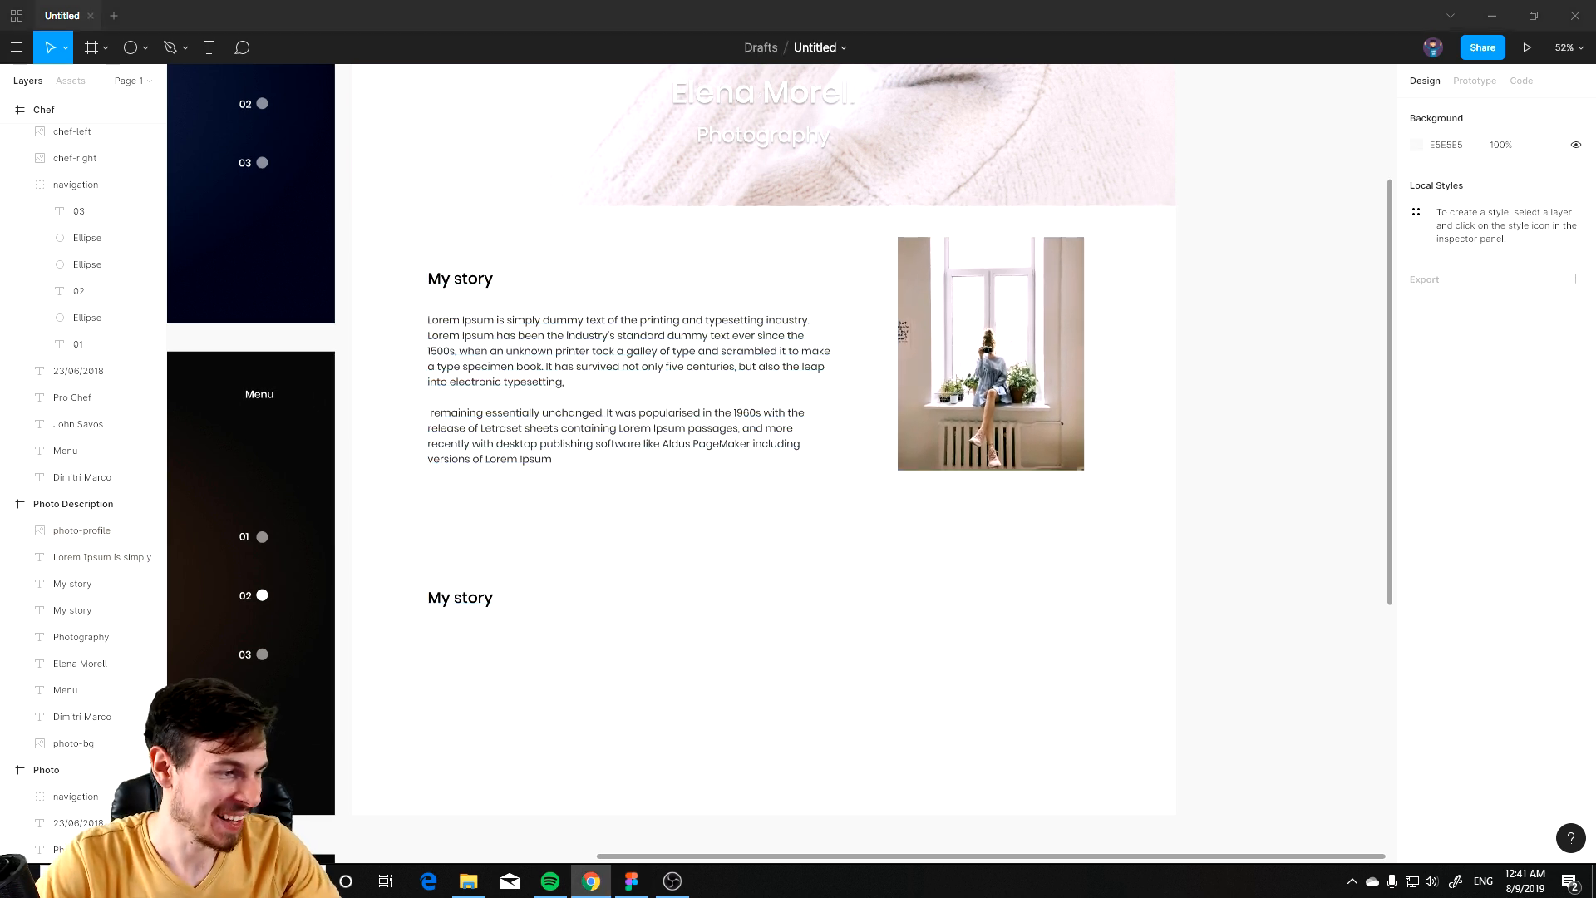
key("alt+Tab")
type("Lorem Ipsum is simply dummy text of the printing and typesetting industry. Lorem Ipsum has been the industry's standard dummy text ever since the 1500s  when an unknown printer took a galley of type and scrambled it to make a type specimen book. It has survived not only five centuries, but also the leap into electronic typesetting.")
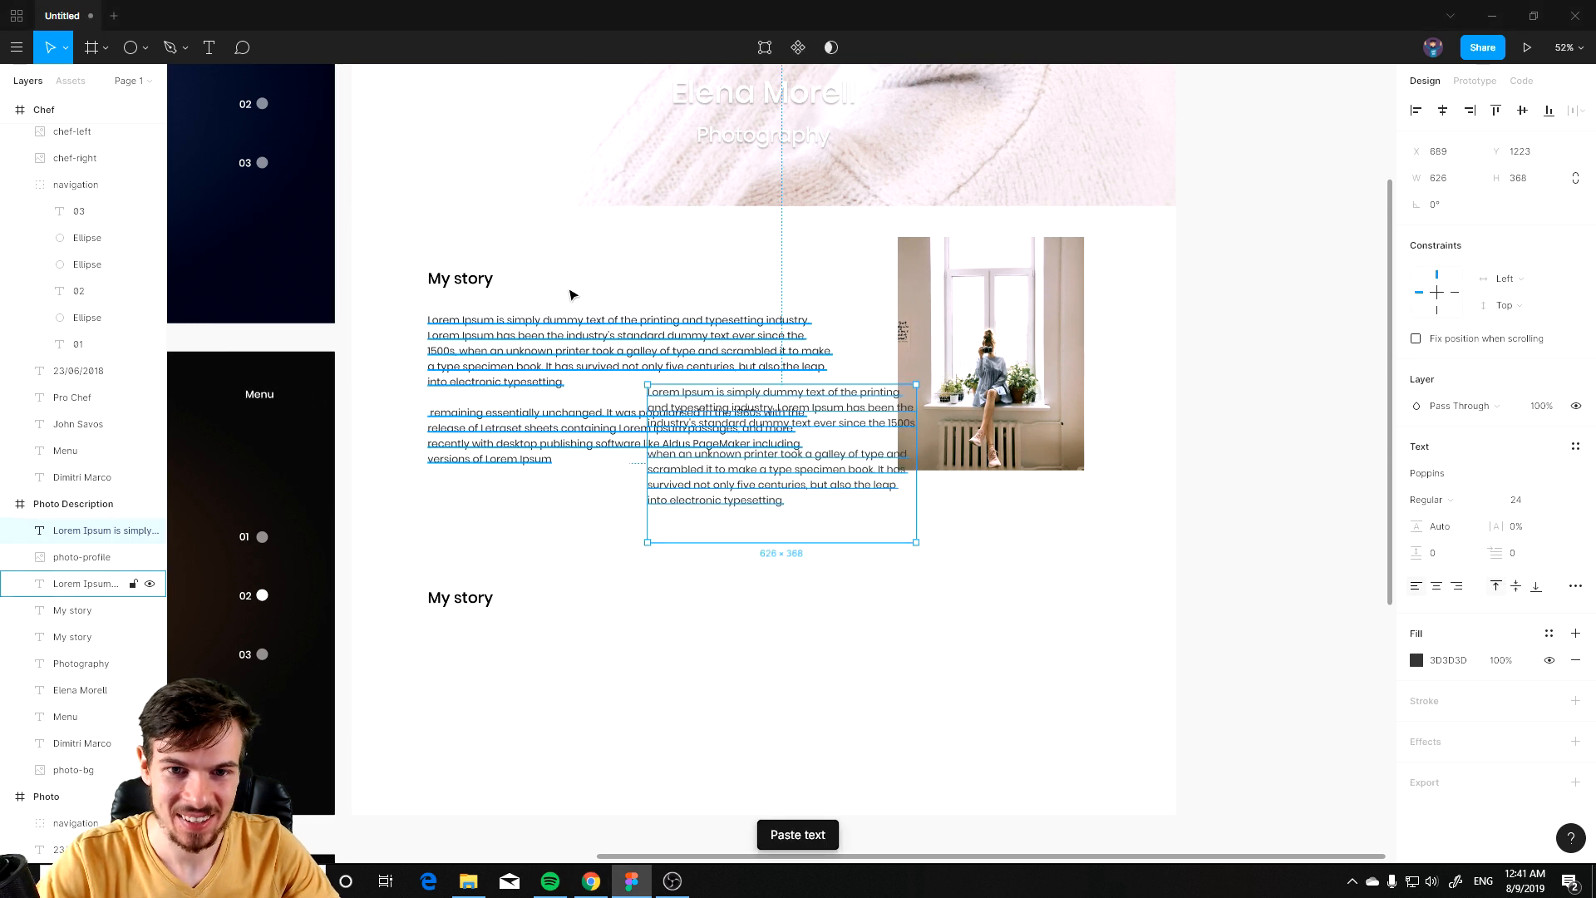
left_click_drag(752, 441, 562, 703)
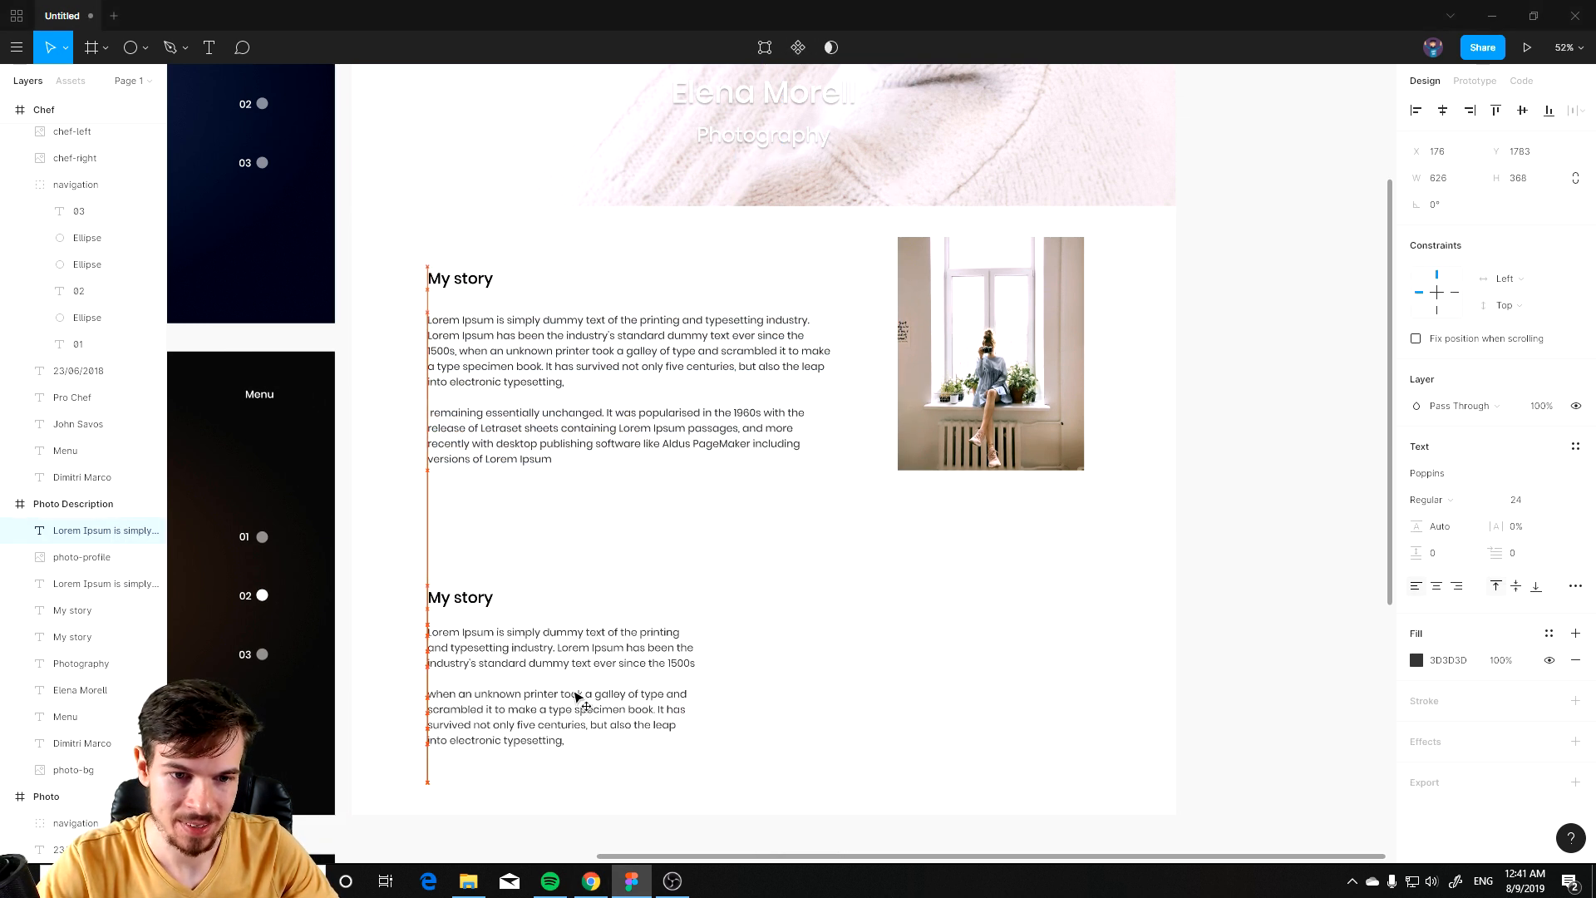
left_click_drag(695, 672, 803, 667)
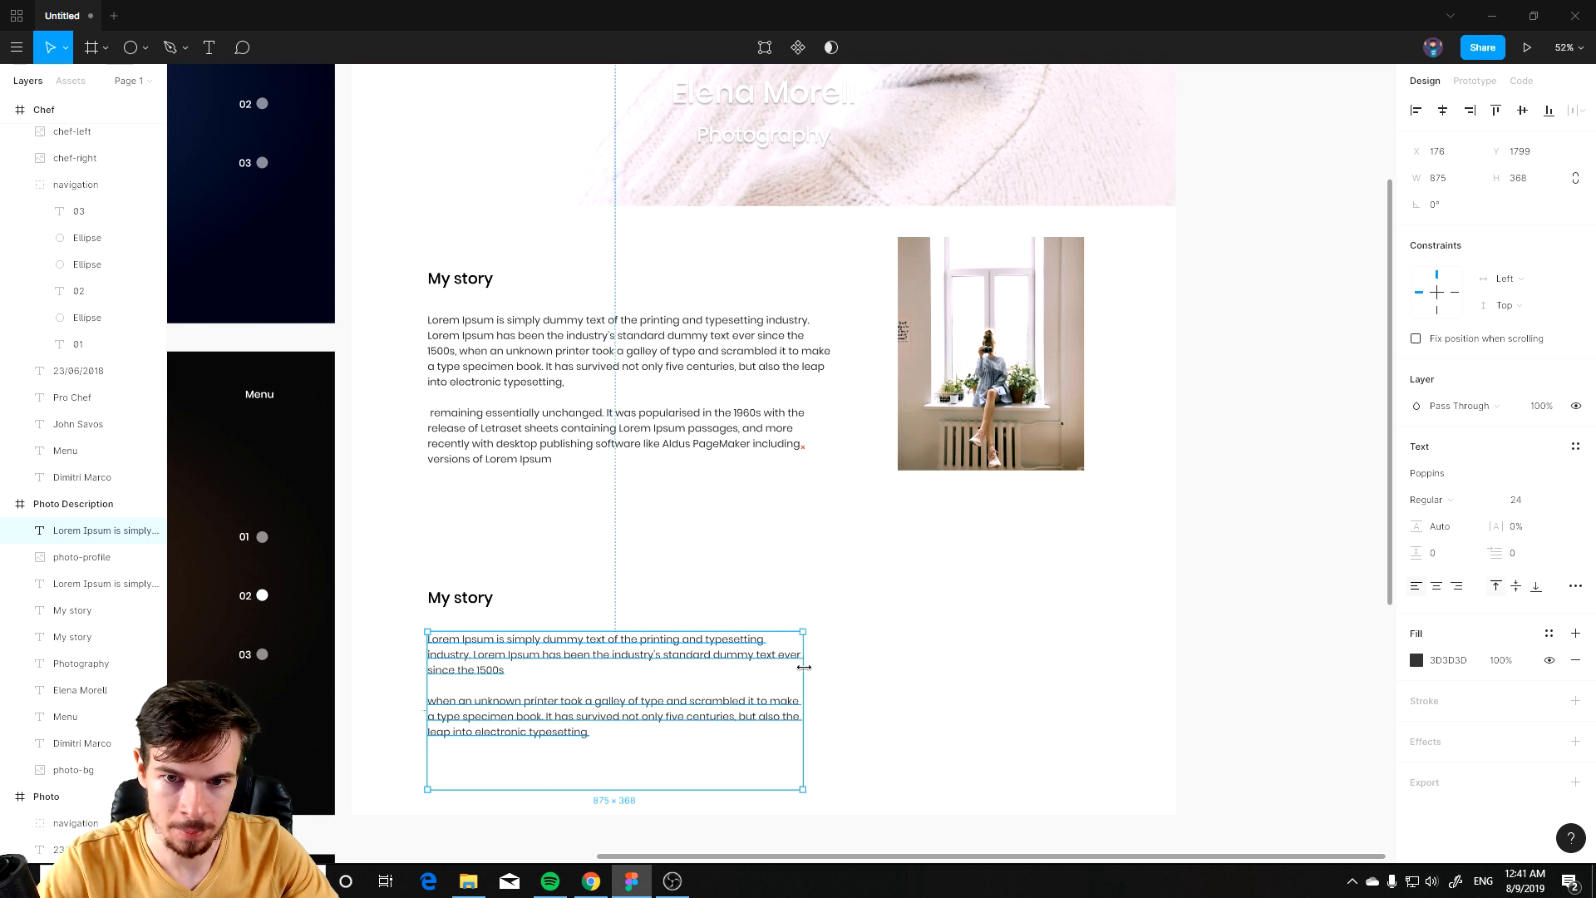
Step: Paste the six gallery photos into the Photo Description page
left_click(918, 718)
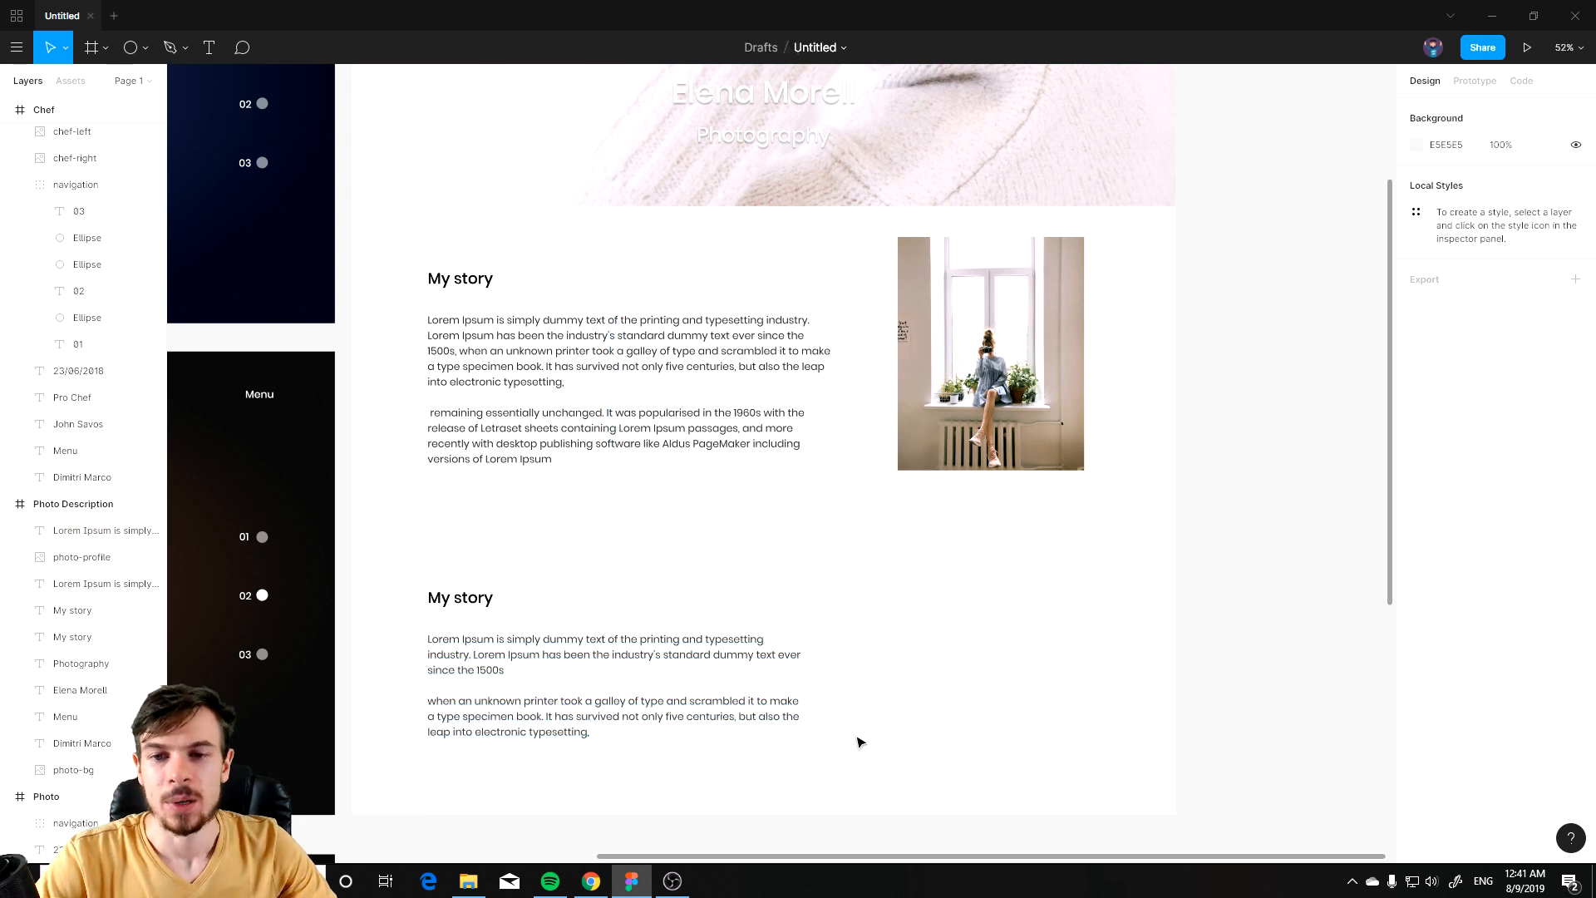
key("alt+Tab")
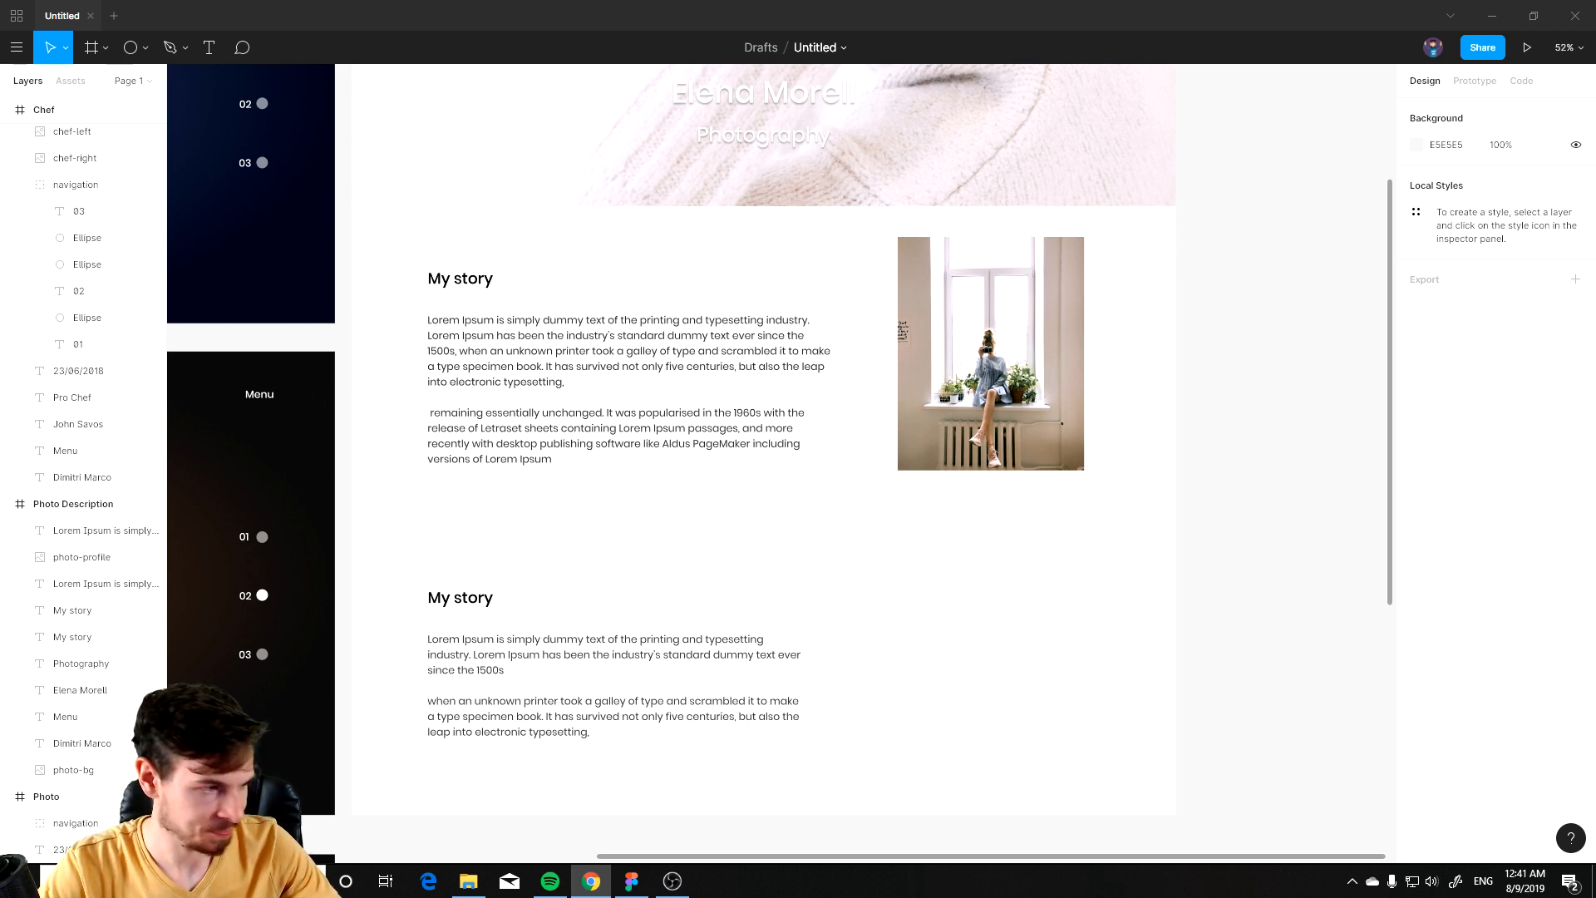
key("alt+Tab")
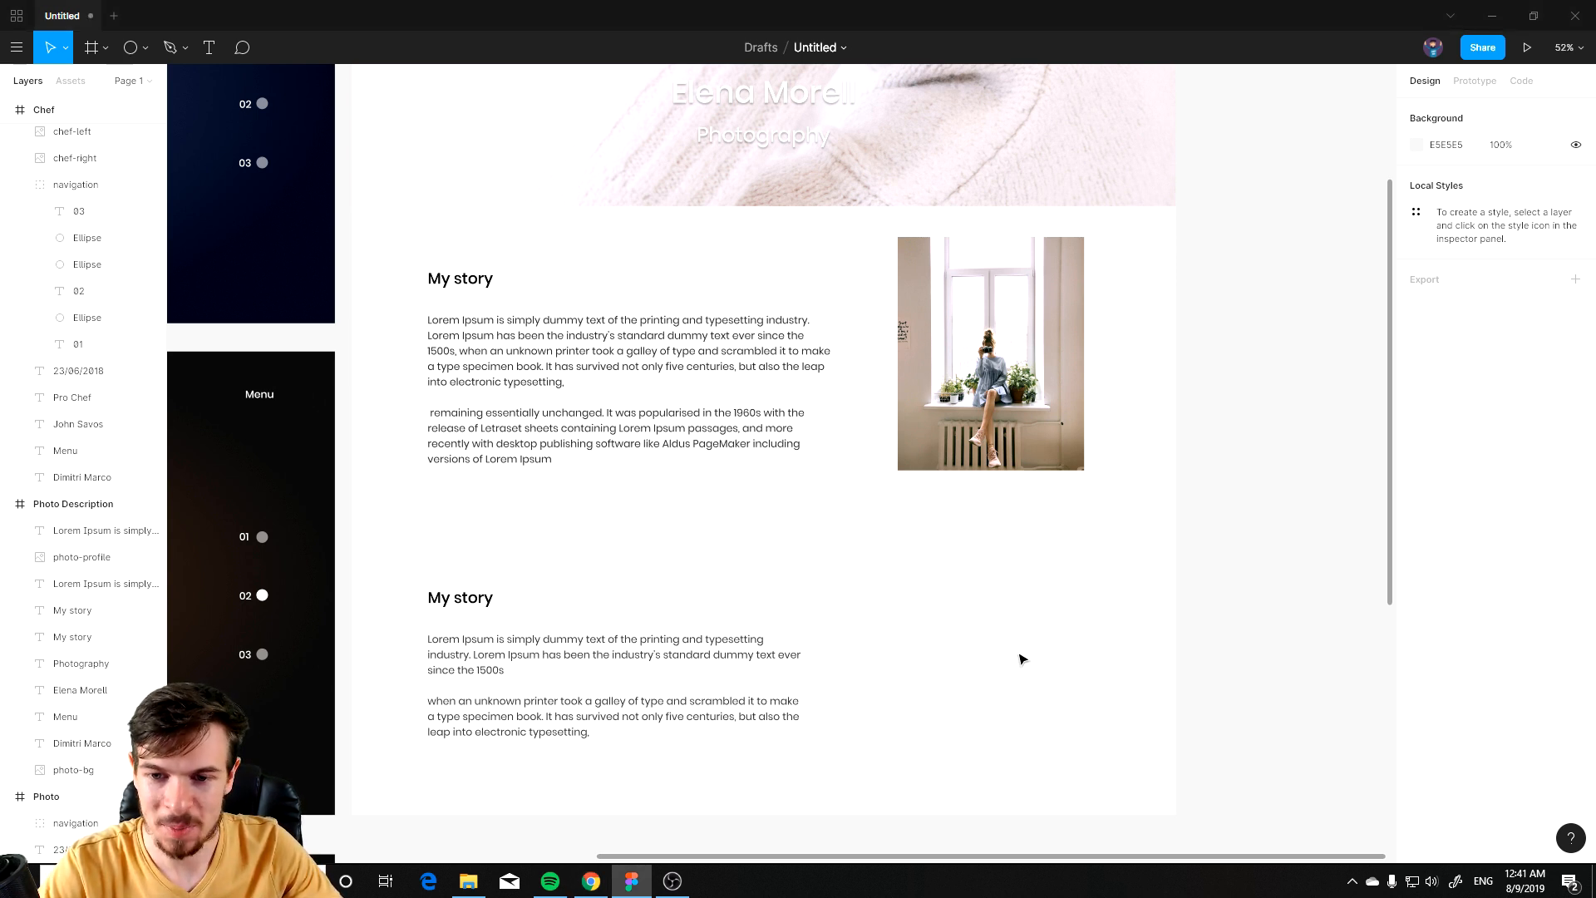
key("ctrl+v")
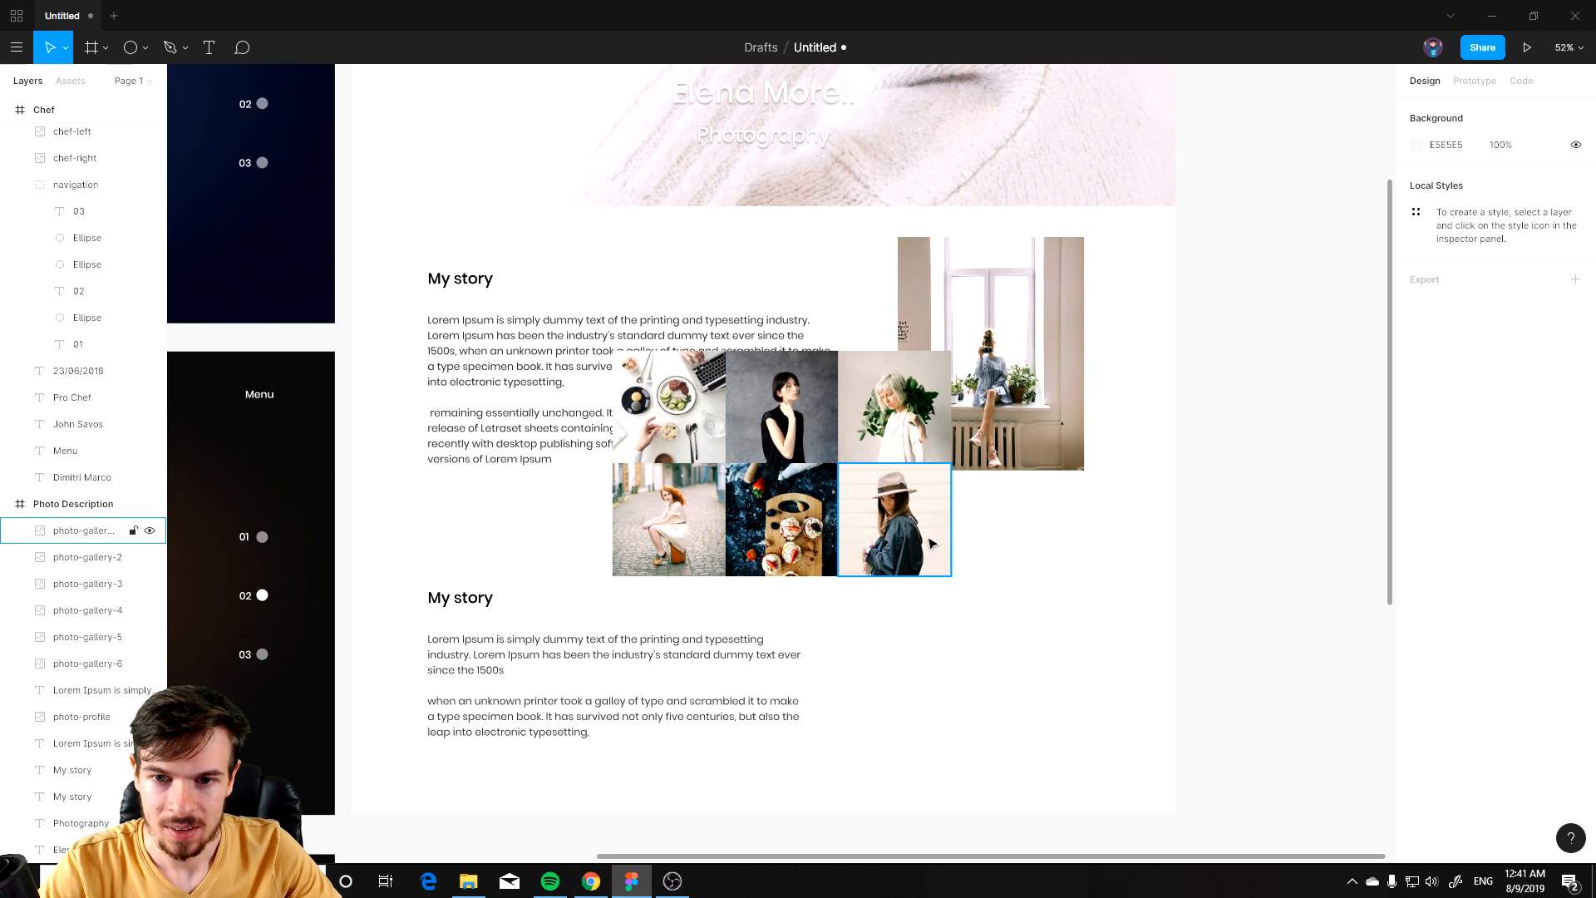
Step: Lay the six gallery photos out in a single row beneath the second story text
left_click_drag(920, 562, 1113, 753)
left_click_drag(836, 548, 1028, 737)
left_click_drag(698, 496, 898, 694)
left_click_drag(895, 406, 1089, 597)
left_click_drag(834, 426, 1027, 616)
left_click_drag(700, 421, 891, 611)
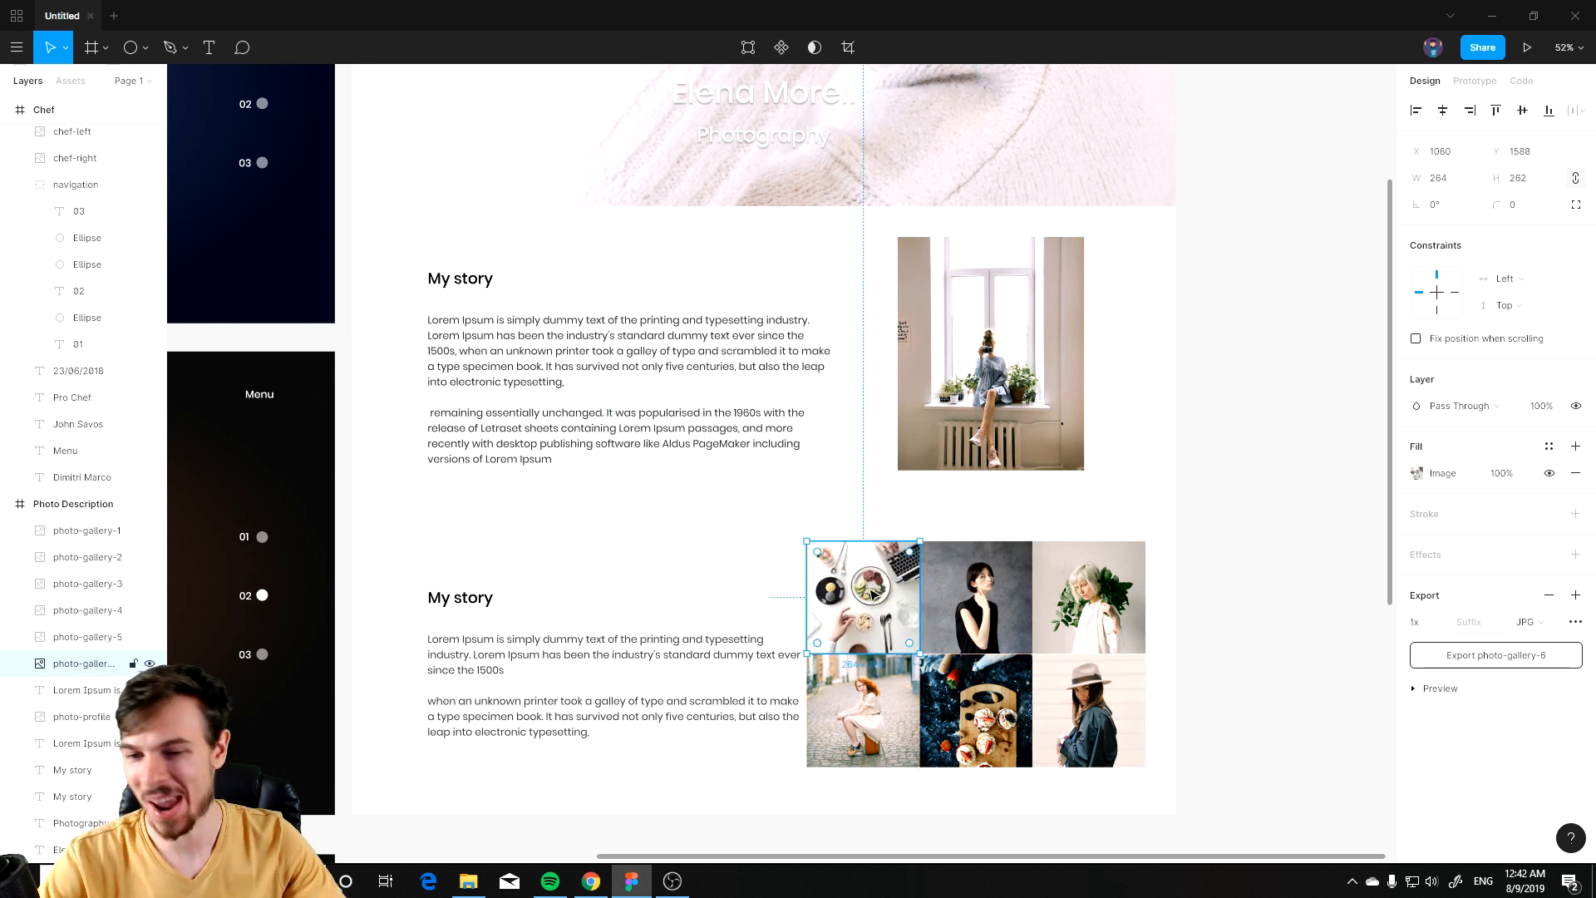
left_click_drag(1158, 529, 543, 719)
left_click_drag(737, 793, 744, 651)
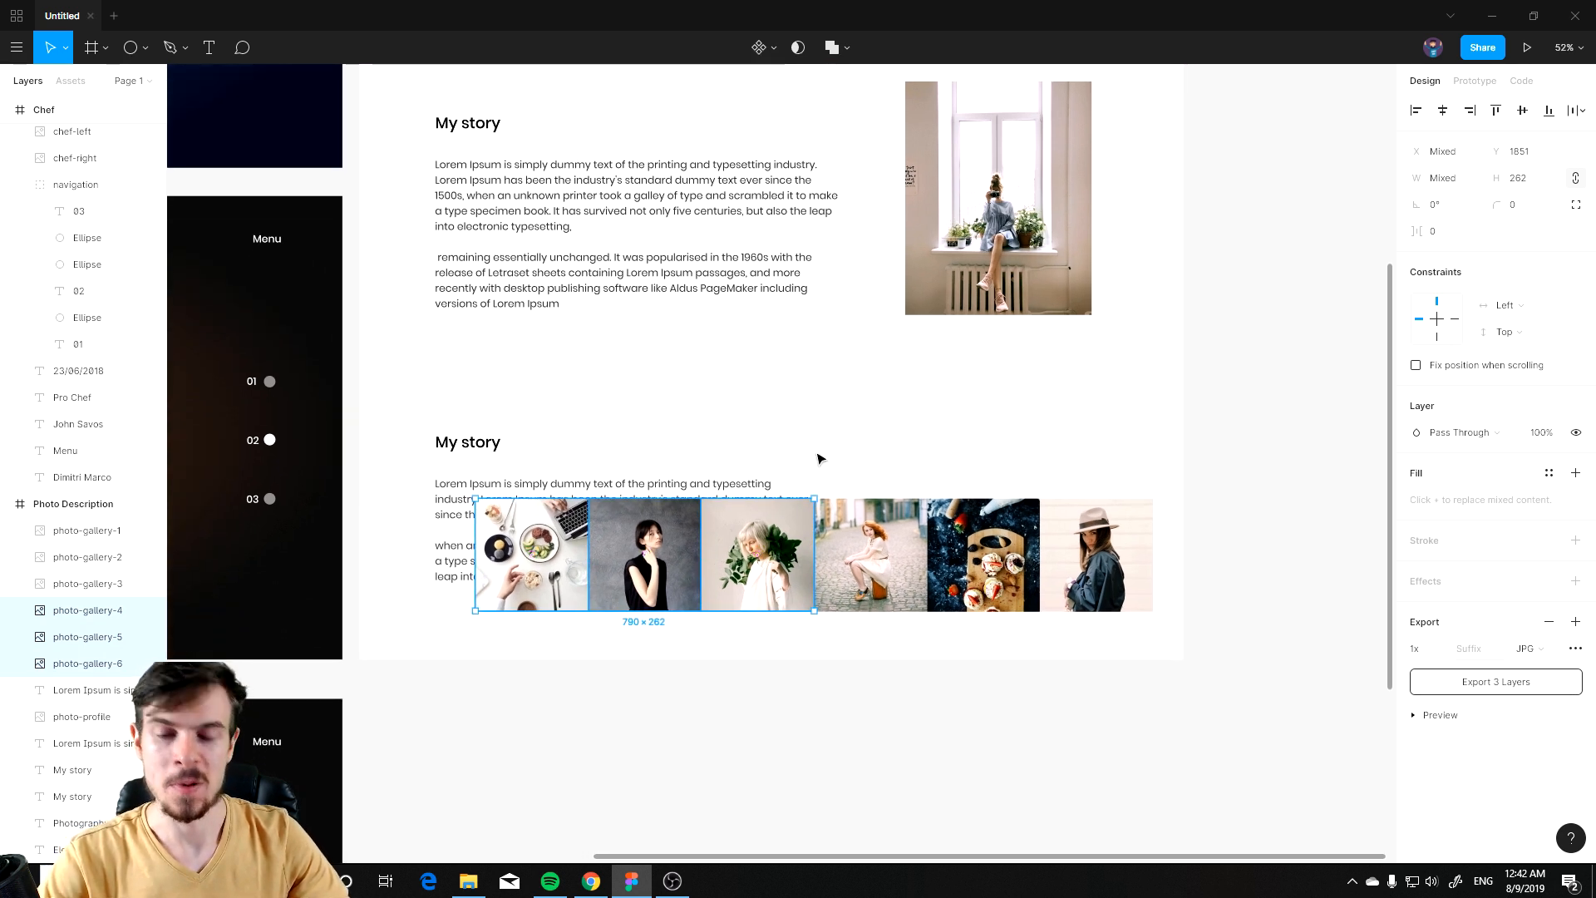
Step: Move the second story heading and paragraph up to 53 below the first story paragraph
scroll(810, 456, "up", 2)
scroll(781, 498, "up", 2)
left_click(505, 623)
left_click(477, 581, "shift")
left_click_drag(477, 581, 473, 491)
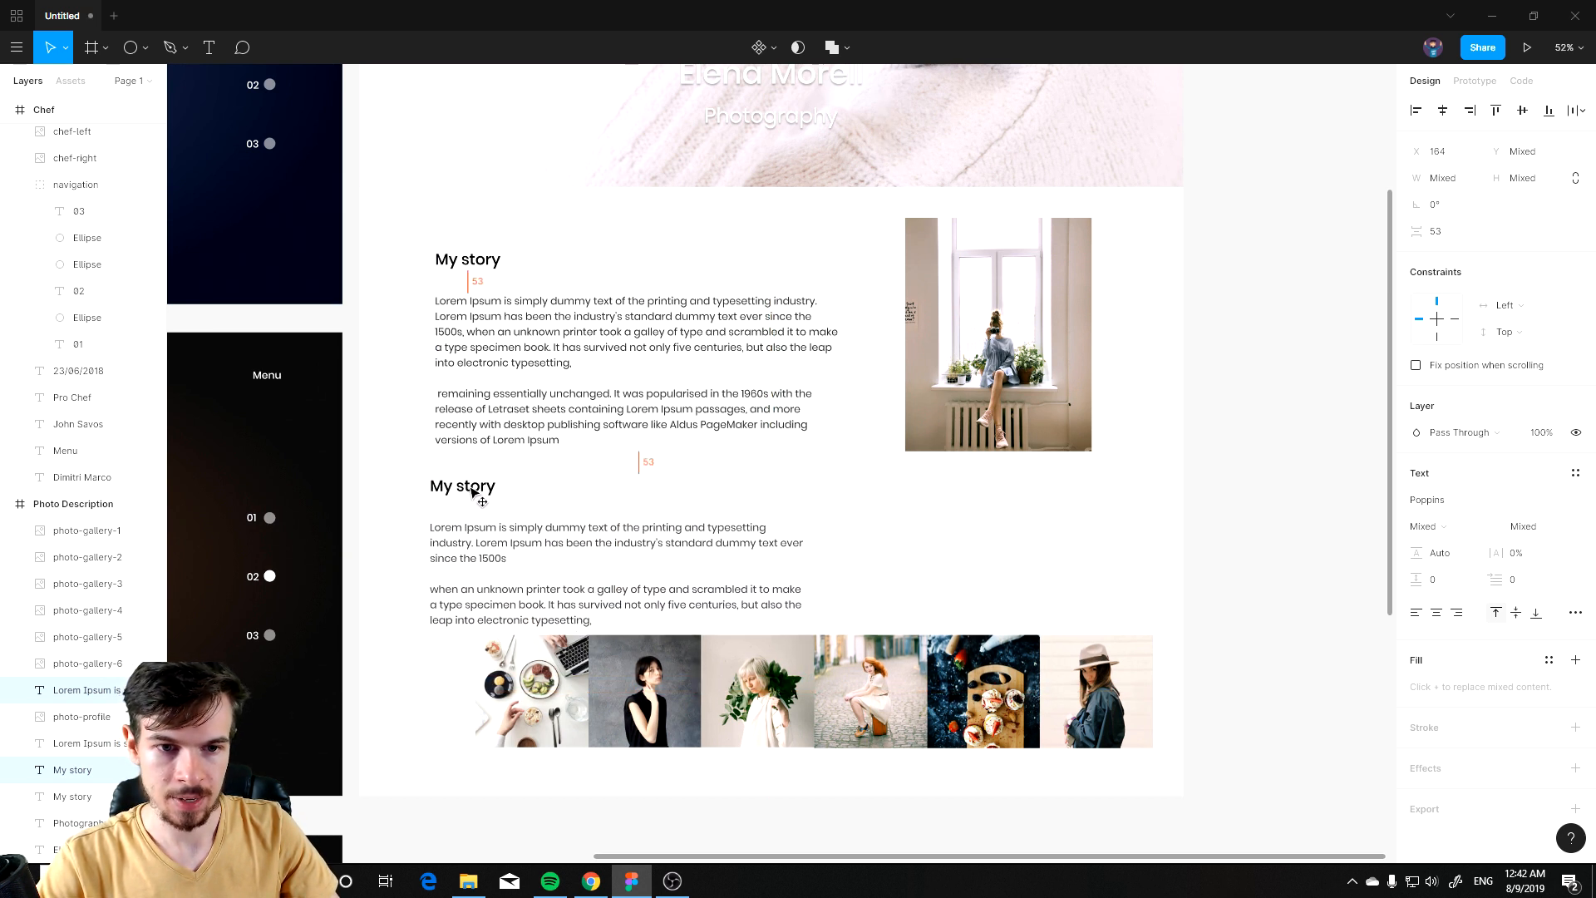
left_click(848, 806)
Step: Examine the Photo Description page layout at different scroll positions and zoom levels
scroll(839, 731, "down", 2)
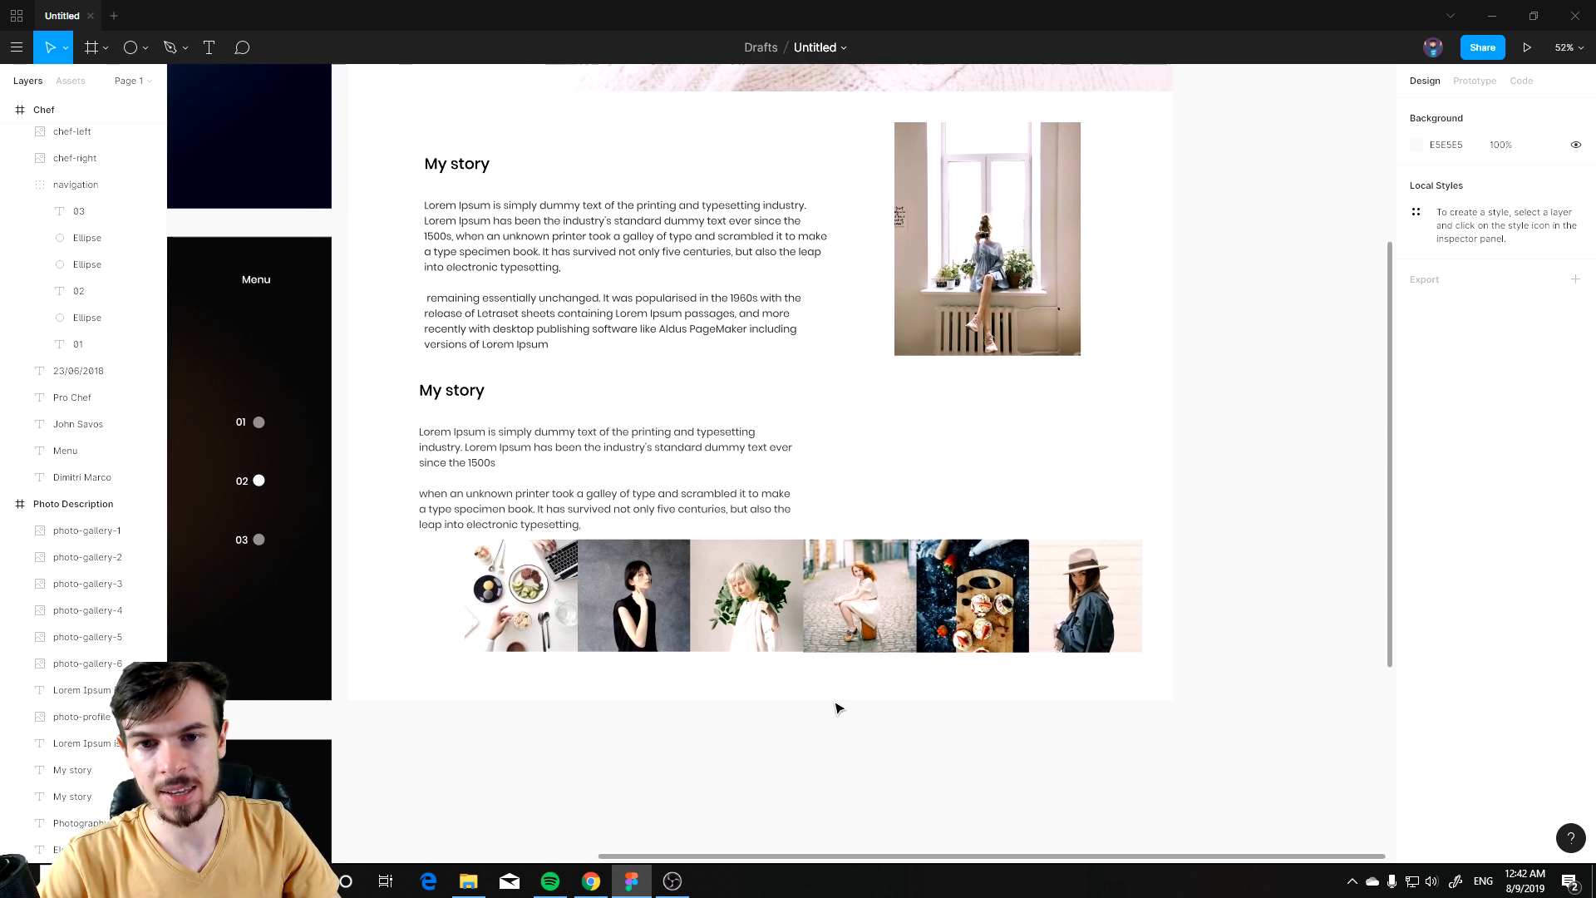
scroll(848, 669, "left", 3)
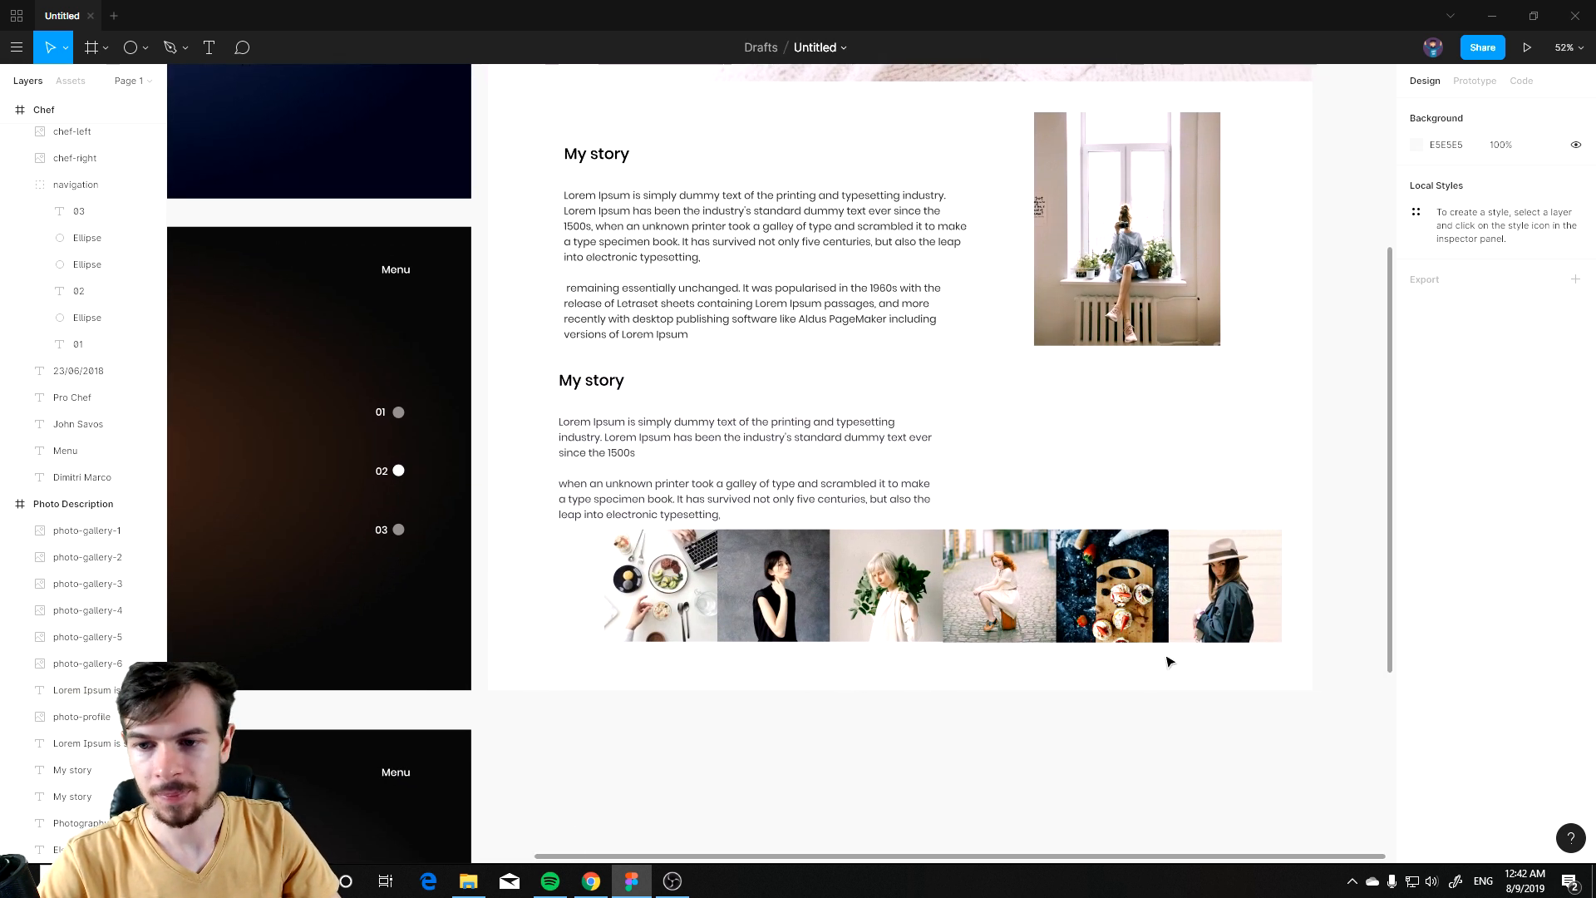
scroll(1037, 684, "up", 2)
scroll(884, 645, "right", 2)
left_click(899, 522)
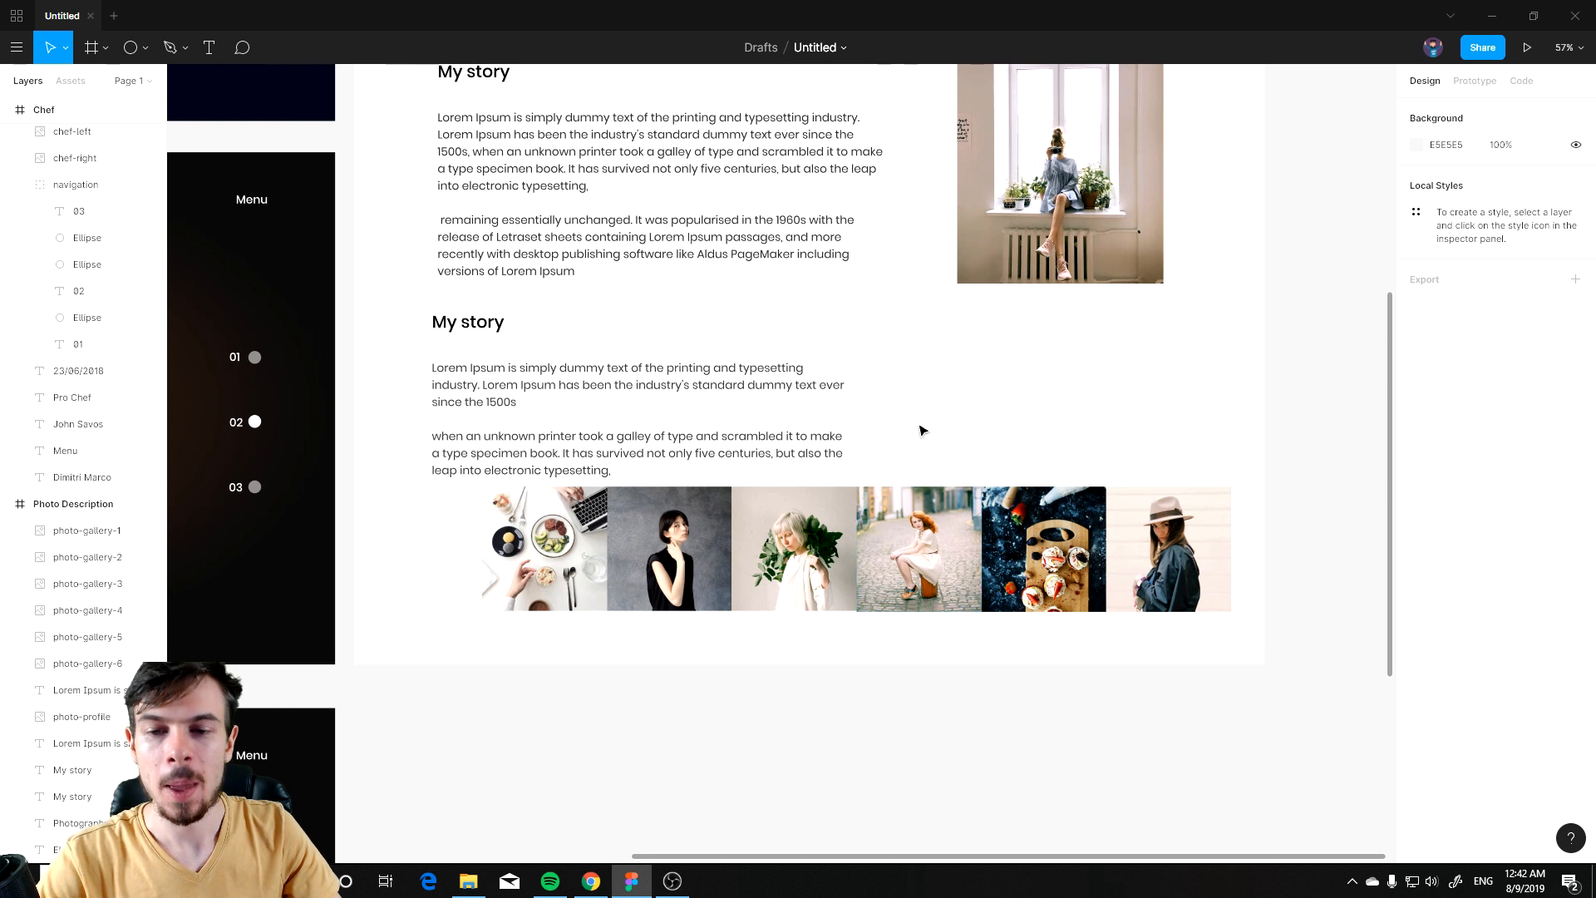
left_click(898, 441)
scroll(881, 436, "down", 2)
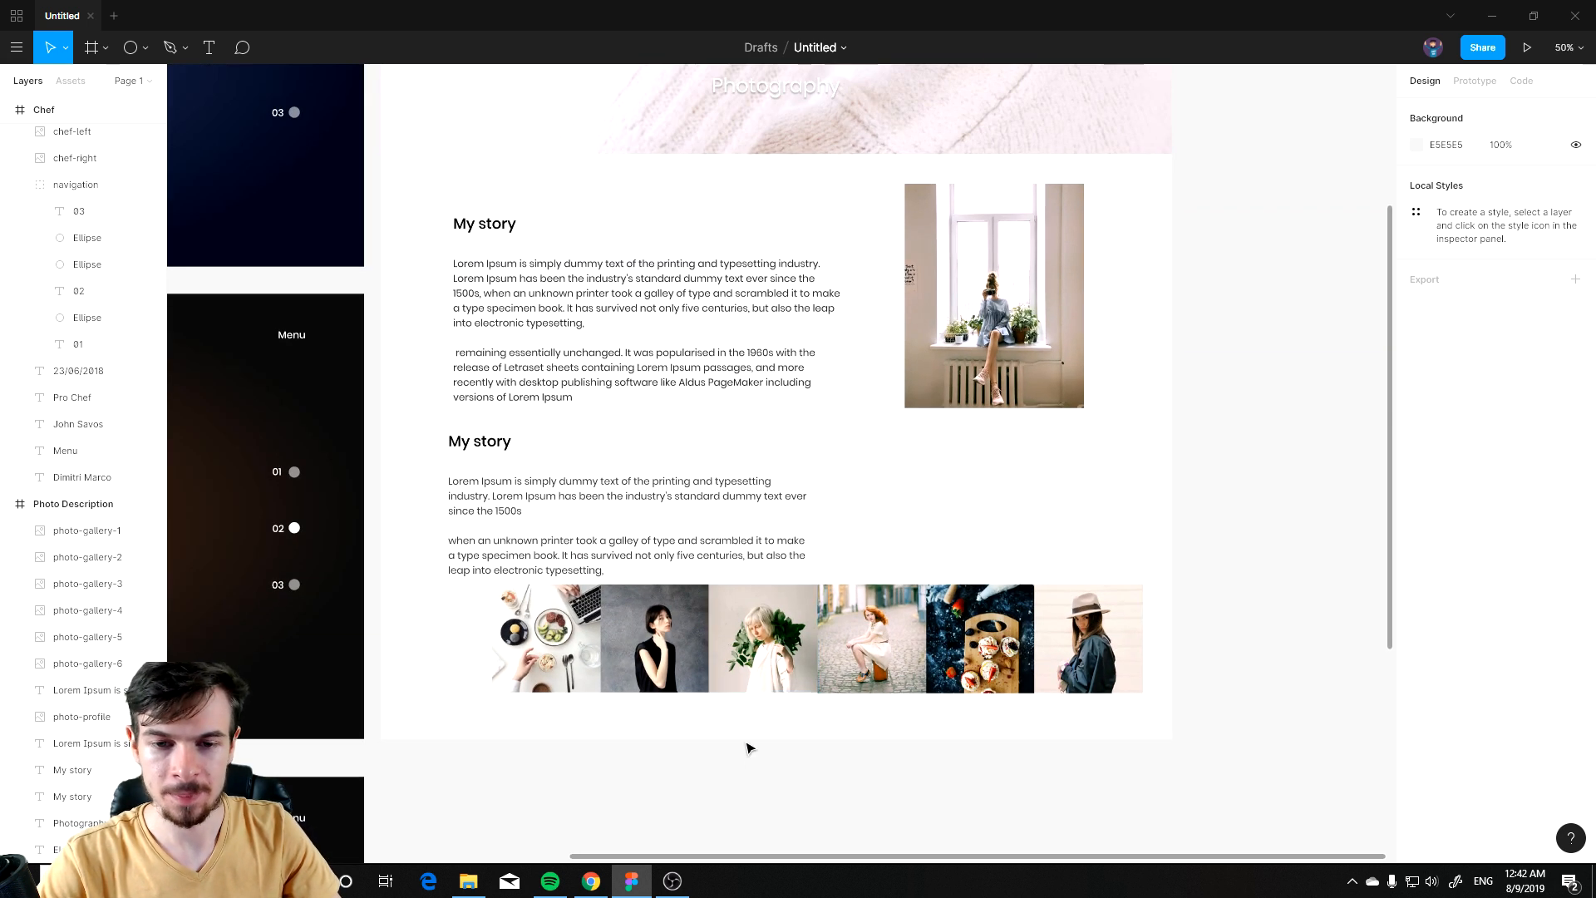
scroll(1151, 644, "down", 1)
Step: Rearrange the gallery photos into a 3×2 grid right of the second story text and lower that text to the grid's top
left_click_drag(1140, 541, 676, 708)
left_click(598, 707)
left_click_drag(1109, 654, 1049, 521)
left_click_drag(1009, 637, 1059, 612)
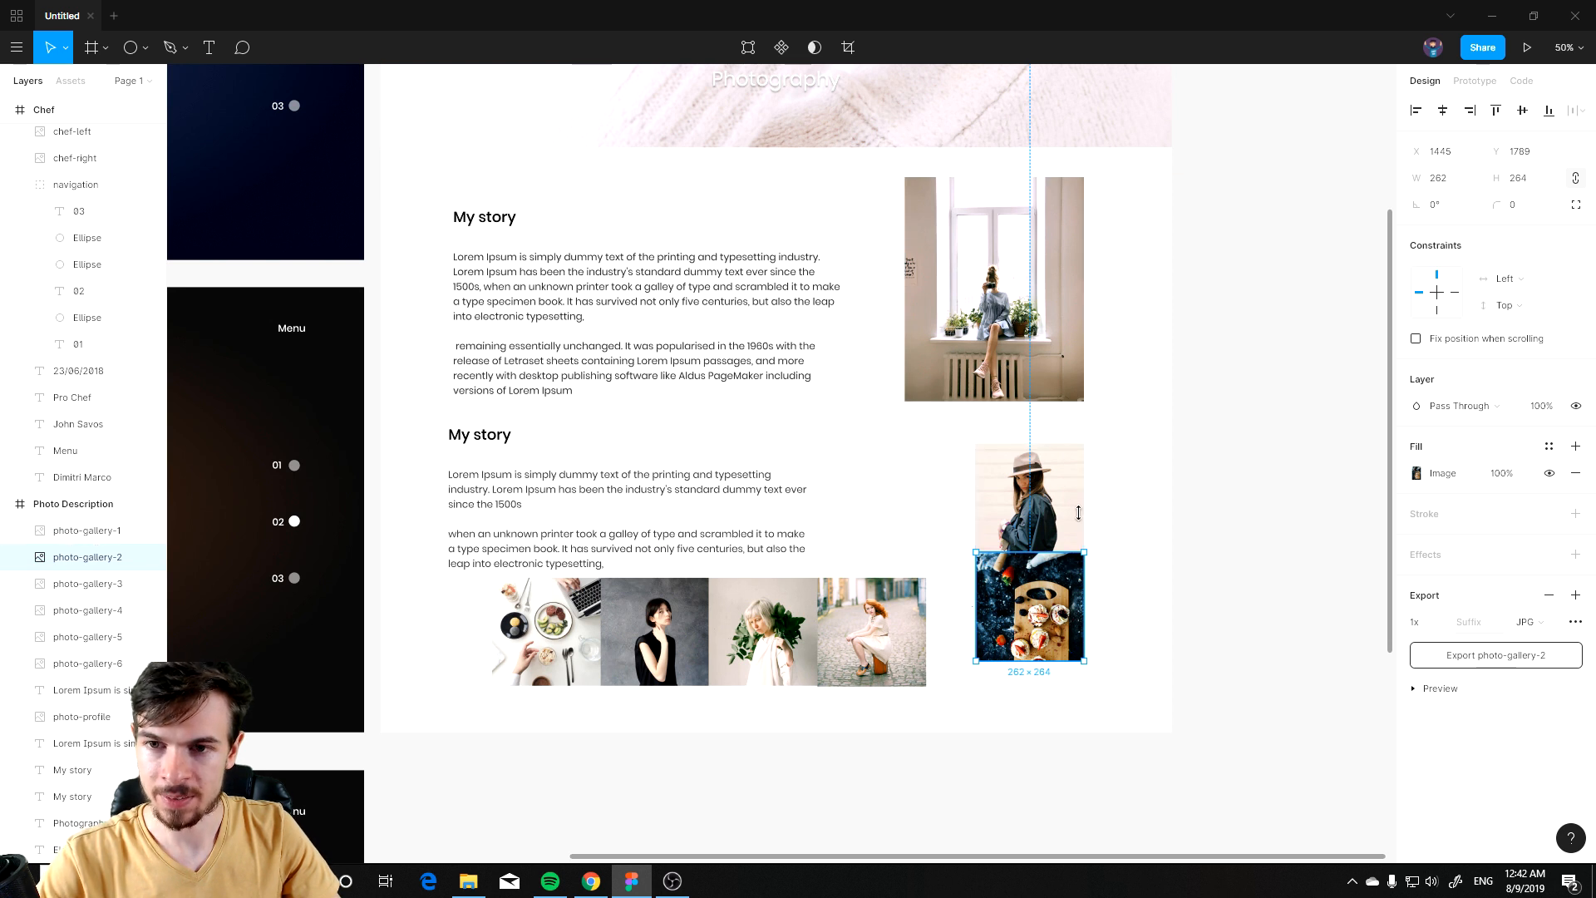
left_click_drag(903, 650, 948, 517)
left_click_drag(789, 669, 947, 644)
left_click_drag(667, 667, 825, 536)
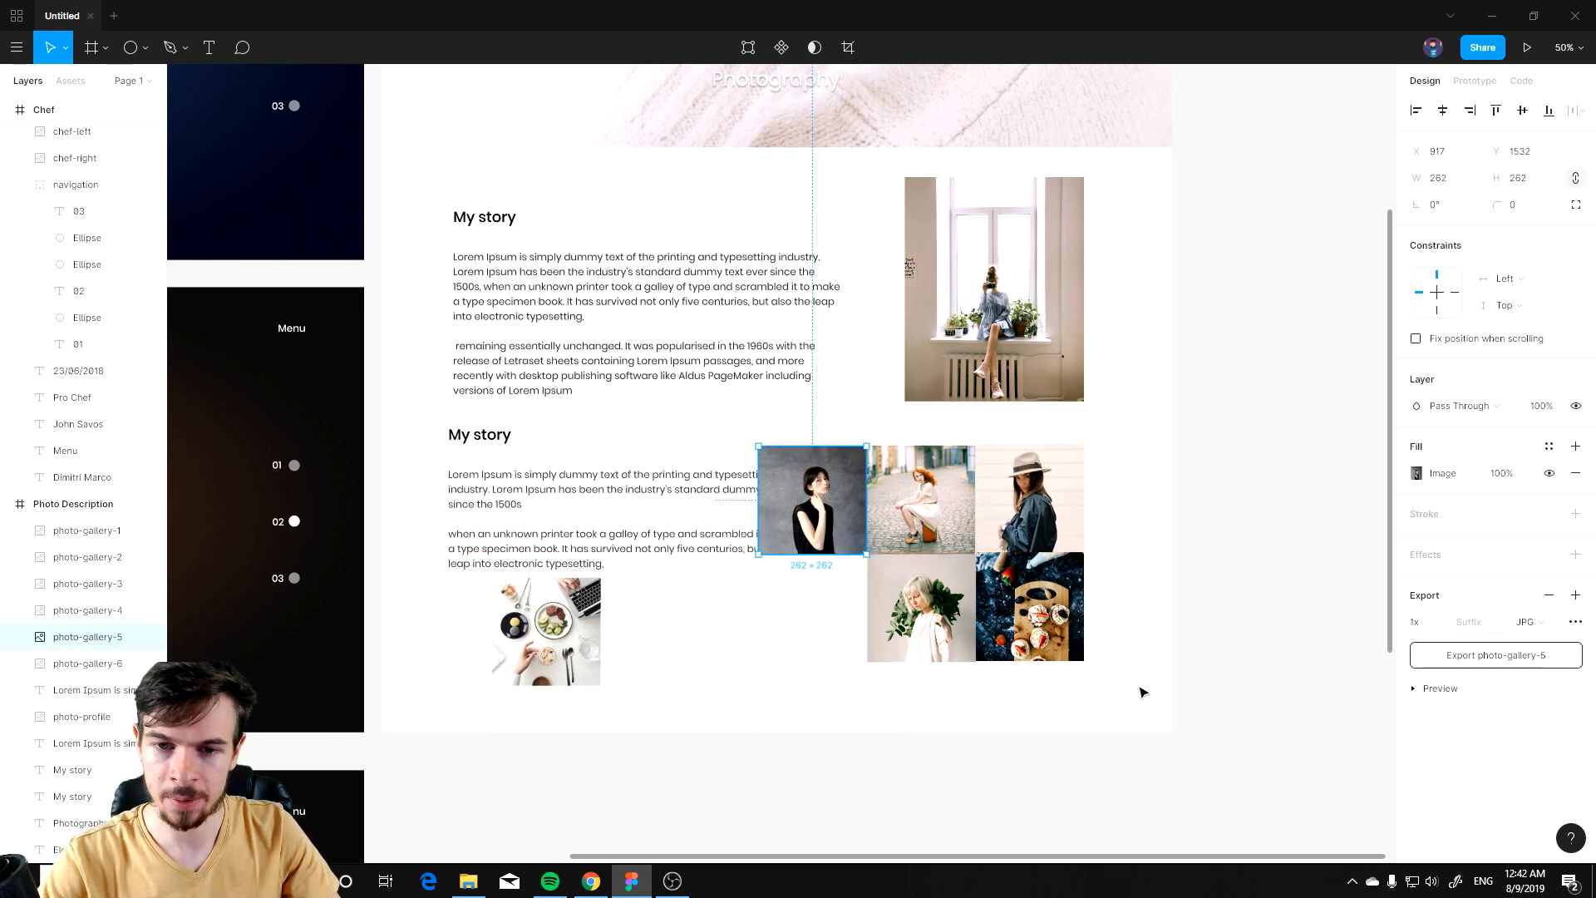
left_click_drag(579, 648, 836, 619)
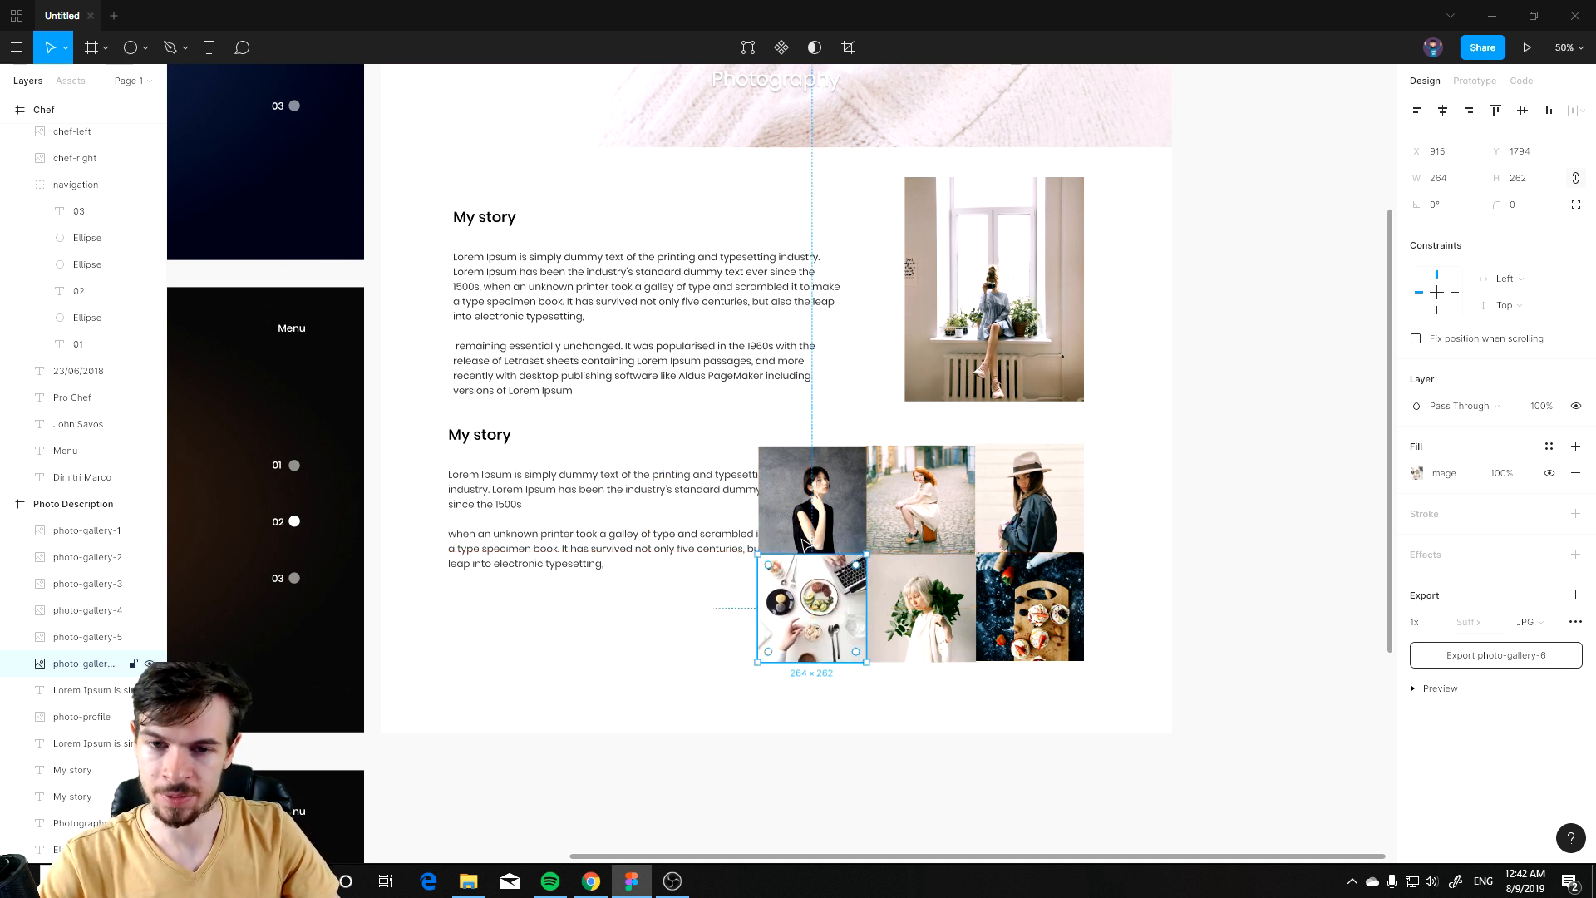
left_click(1140, 471)
left_click_drag(1139, 472, 826, 669)
mouse_move(852, 611)
left_mouse_down()
mouse_move(902, 623)
mouse_move(852, 619)
left_mouse_up()
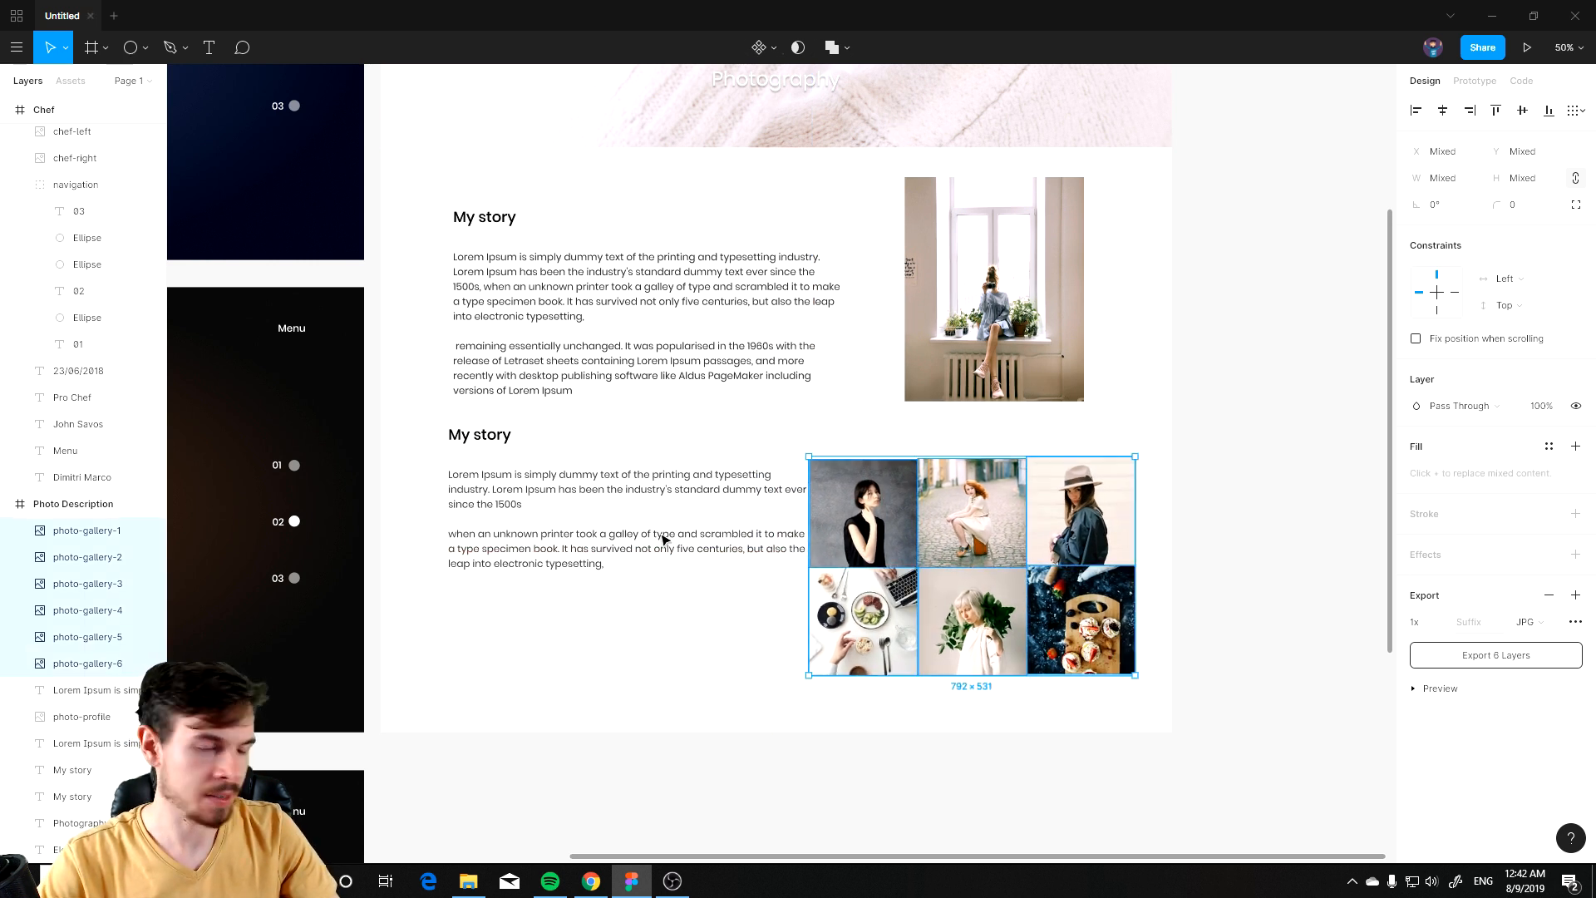
left_click(470, 428)
left_click_drag(545, 650, 485, 493)
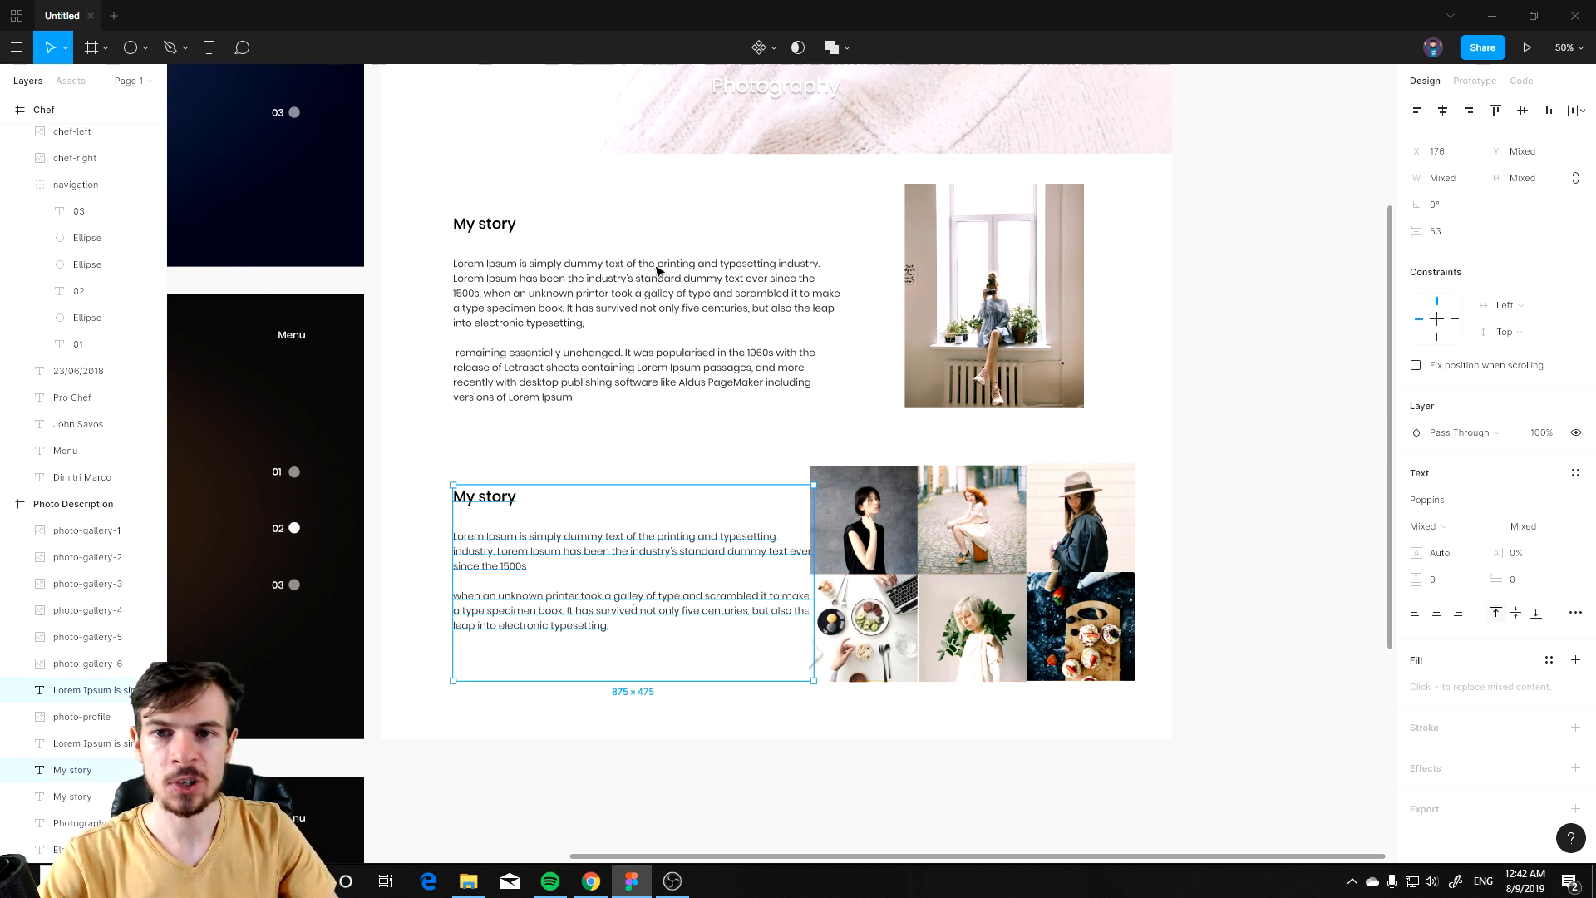
Step: Show the Photo Description frame's 12-column layout grid
scroll(516, 178, "up", 5)
left_click(422, 137)
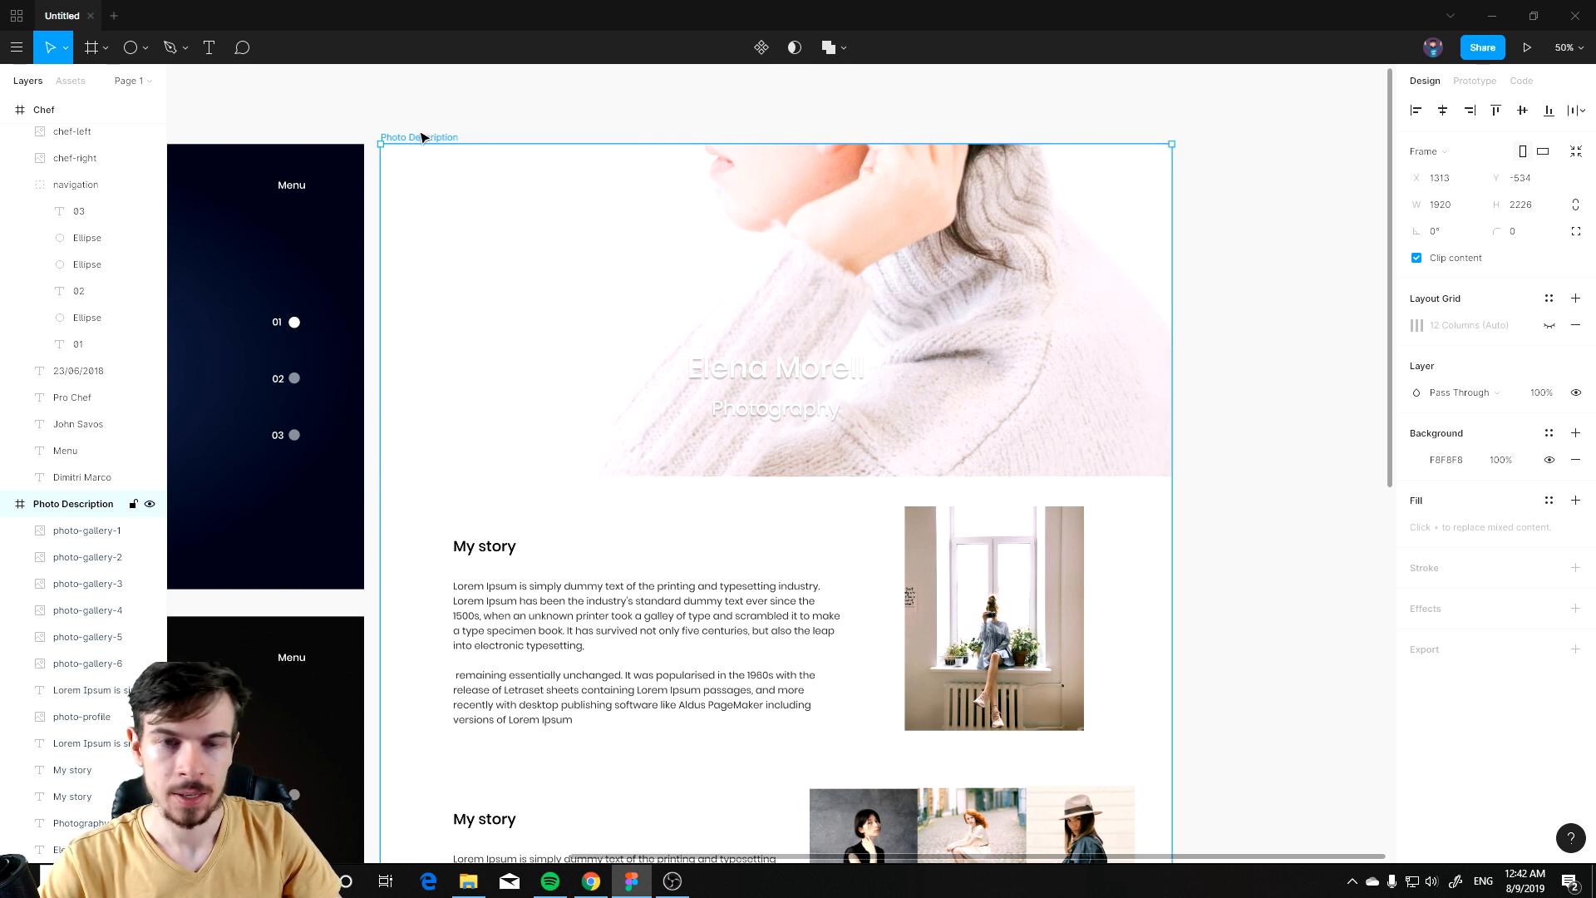
left_click(1416, 325)
left_click(1424, 329)
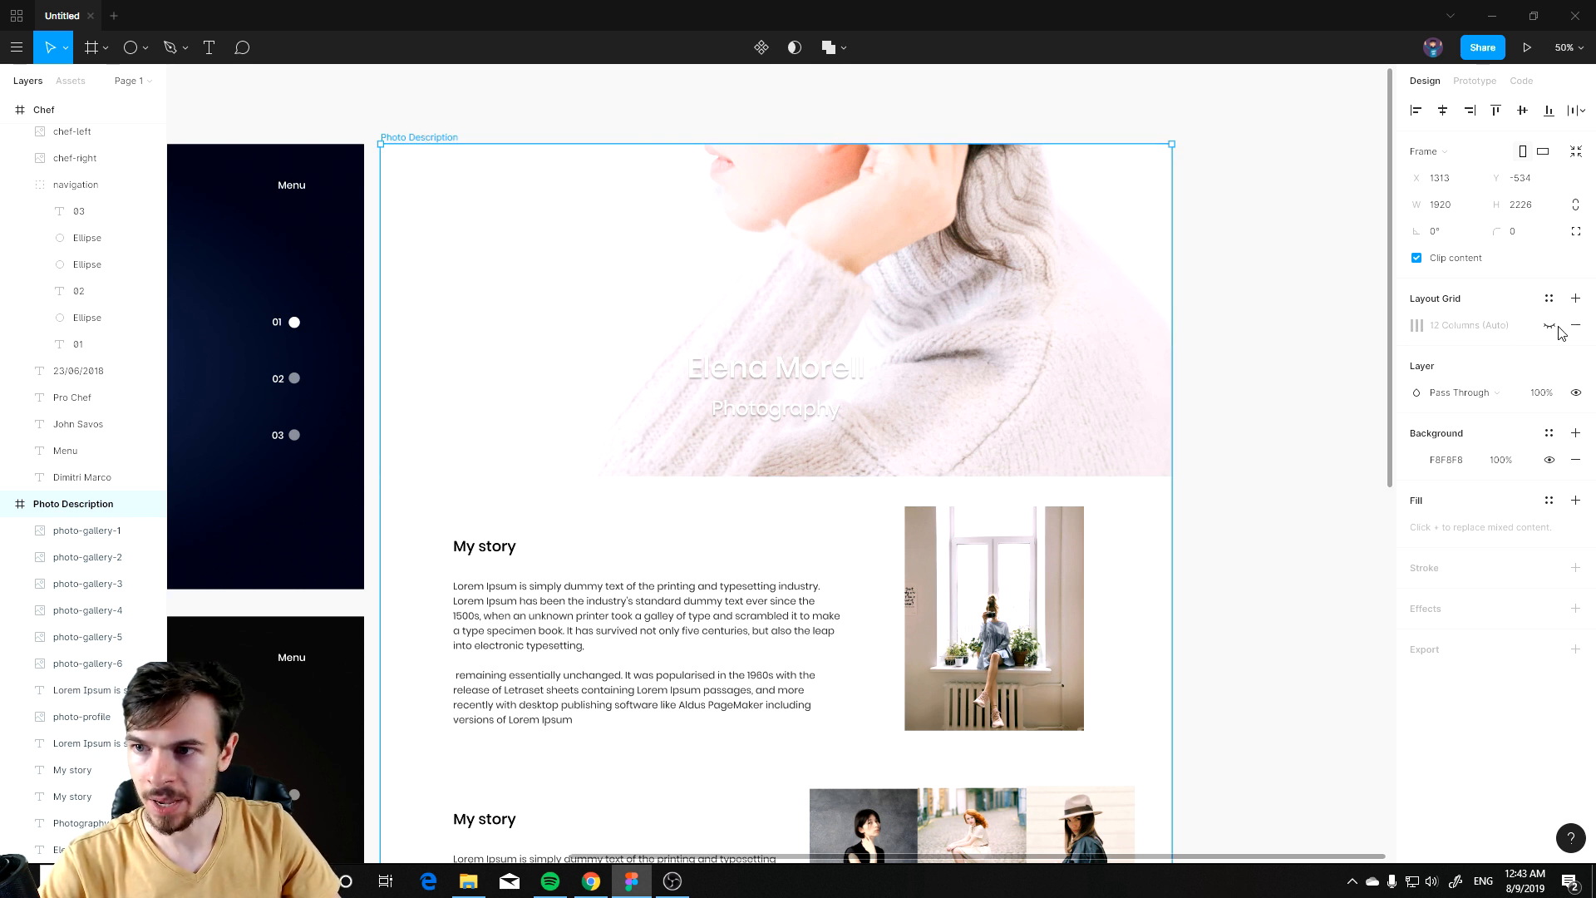
left_click(1550, 326)
scroll(441, 656, "up", 2)
scroll(582, 682, "down", 2)
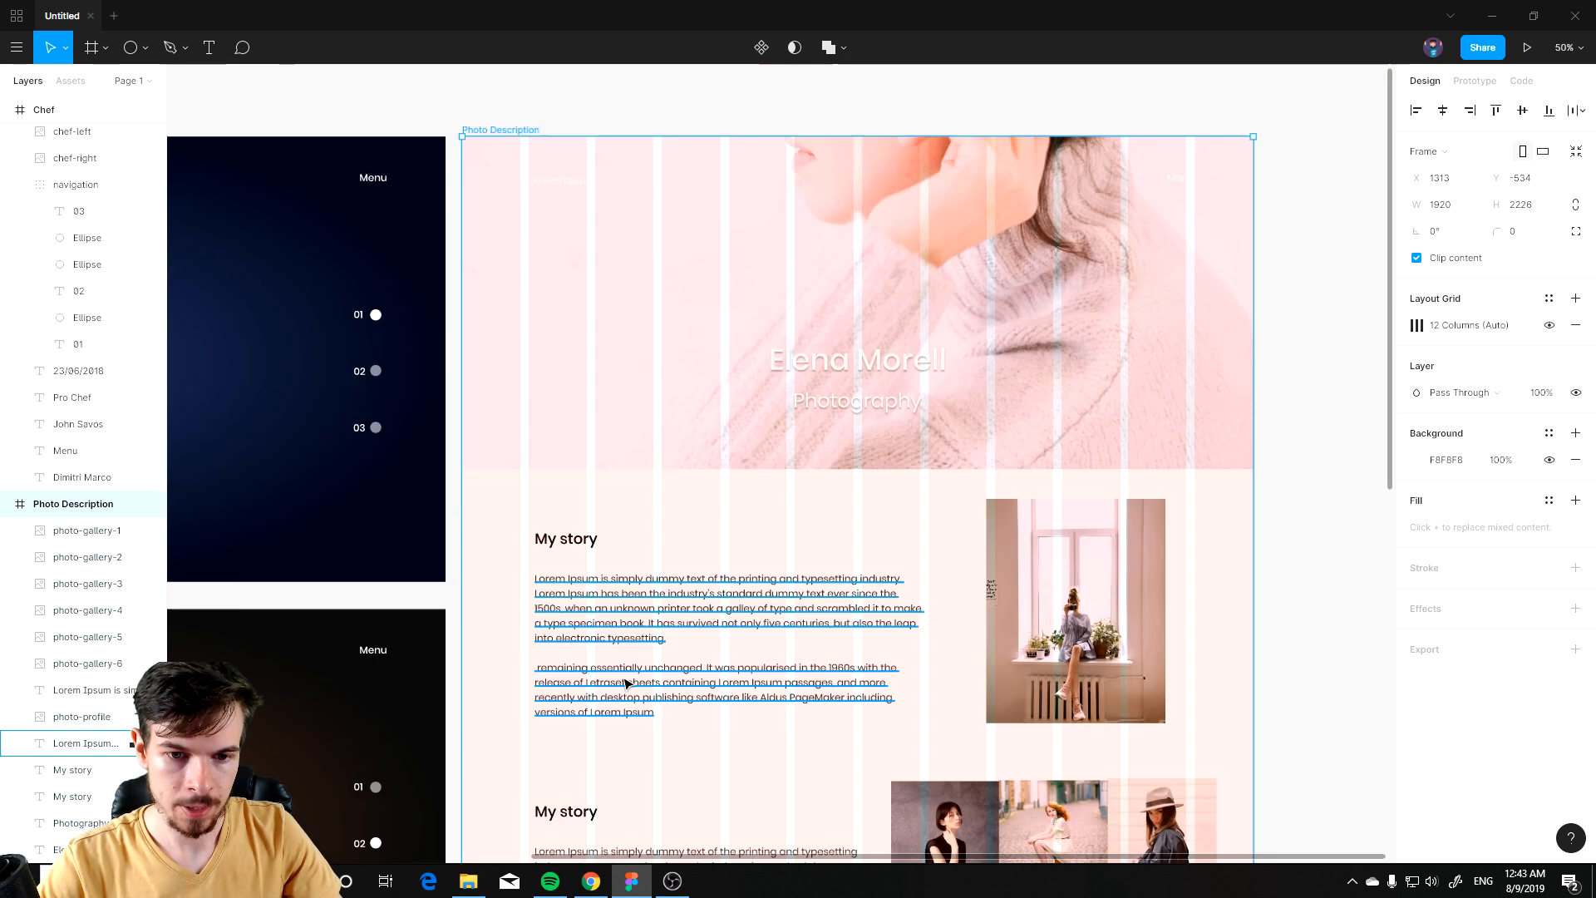
Step: Align both story sections' headings and paragraphs to the layout grid's left column edge
left_click_drag(648, 734, 720, 546)
left_click_drag(810, 638, 763, 680)
scroll(823, 550, "down", 4)
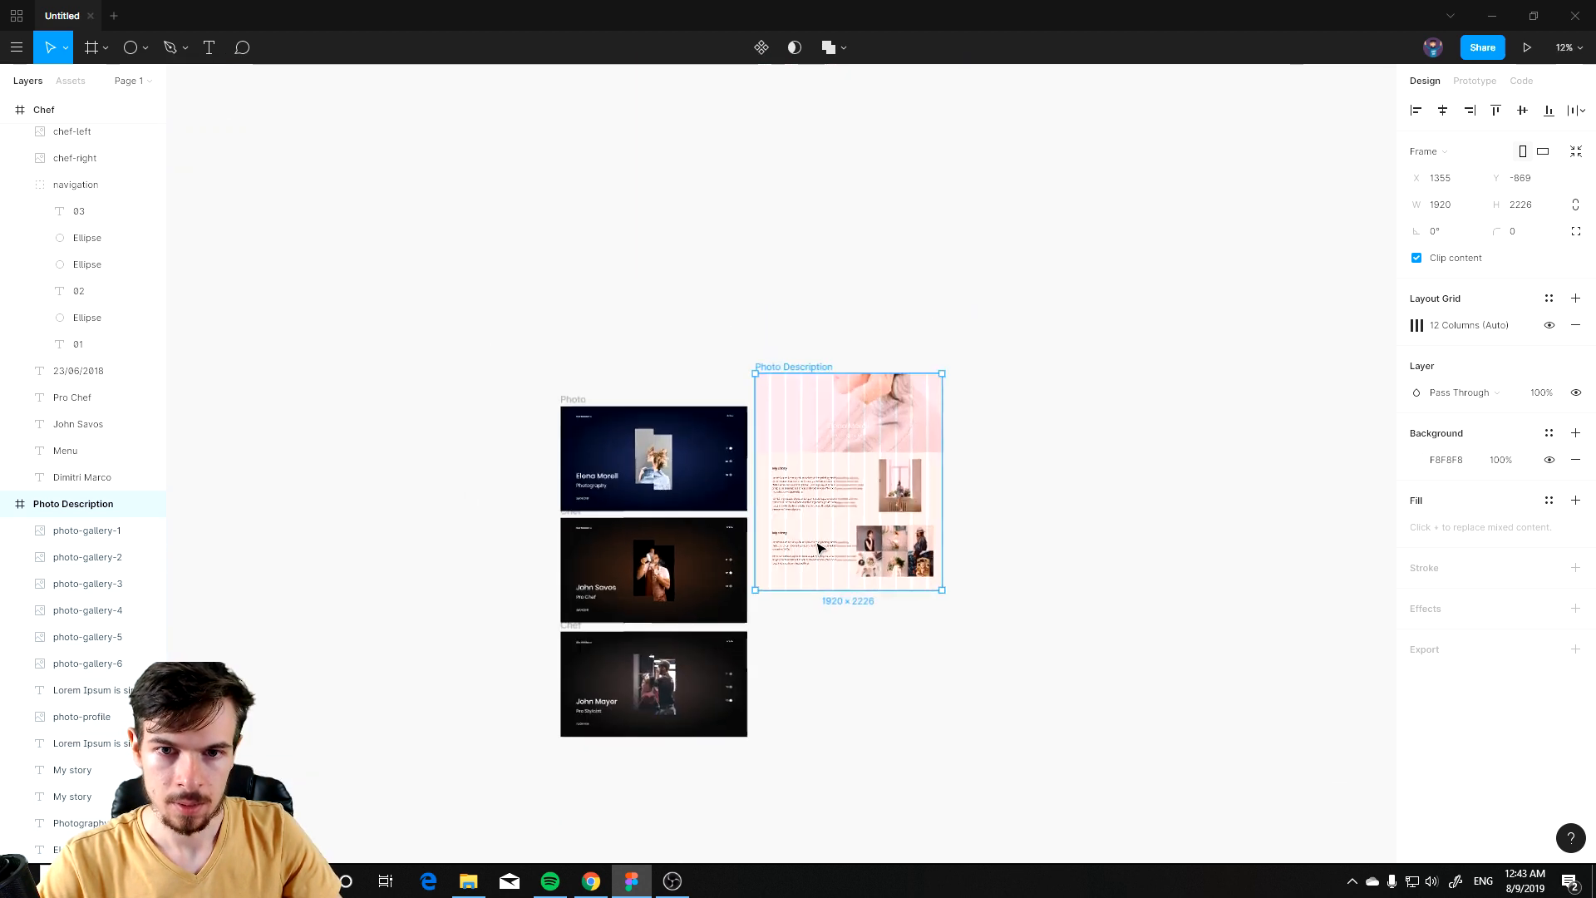
scroll(821, 546, "up", 3)
left_click_drag(897, 293, 911, 387)
scroll(735, 440, "up", 1)
scroll(731, 542, "up", 1)
left_click(705, 404)
left_click(734, 529, "shift")
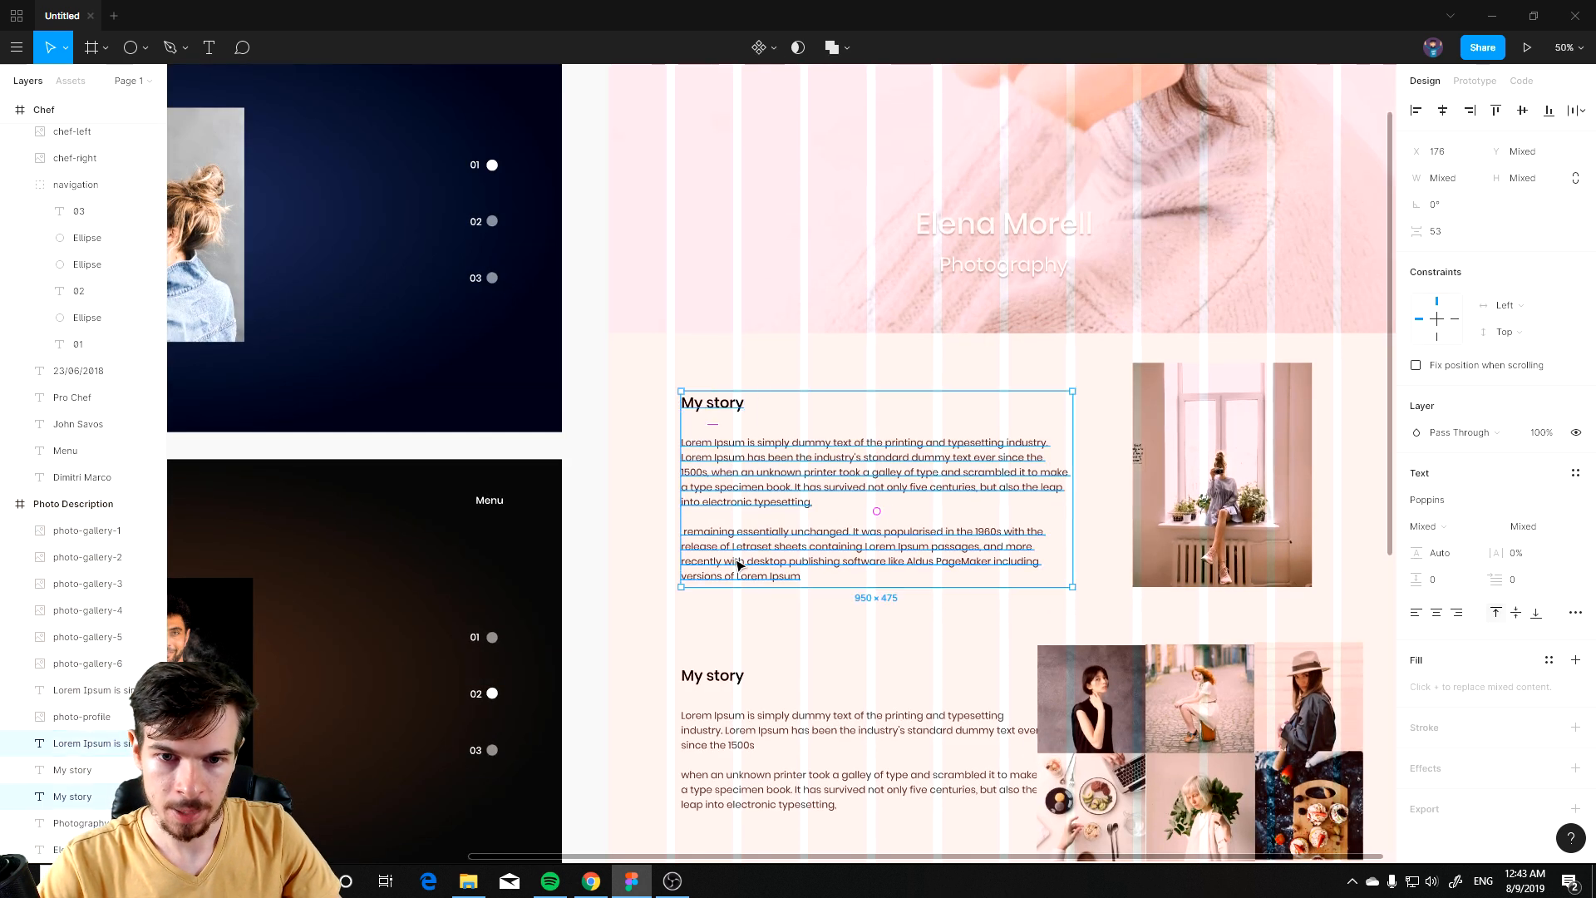
left_click(712, 681, "shift")
left_click(722, 735, "shift")
left_click_drag(750, 479, 736, 482)
scroll(865, 573, "down", 5)
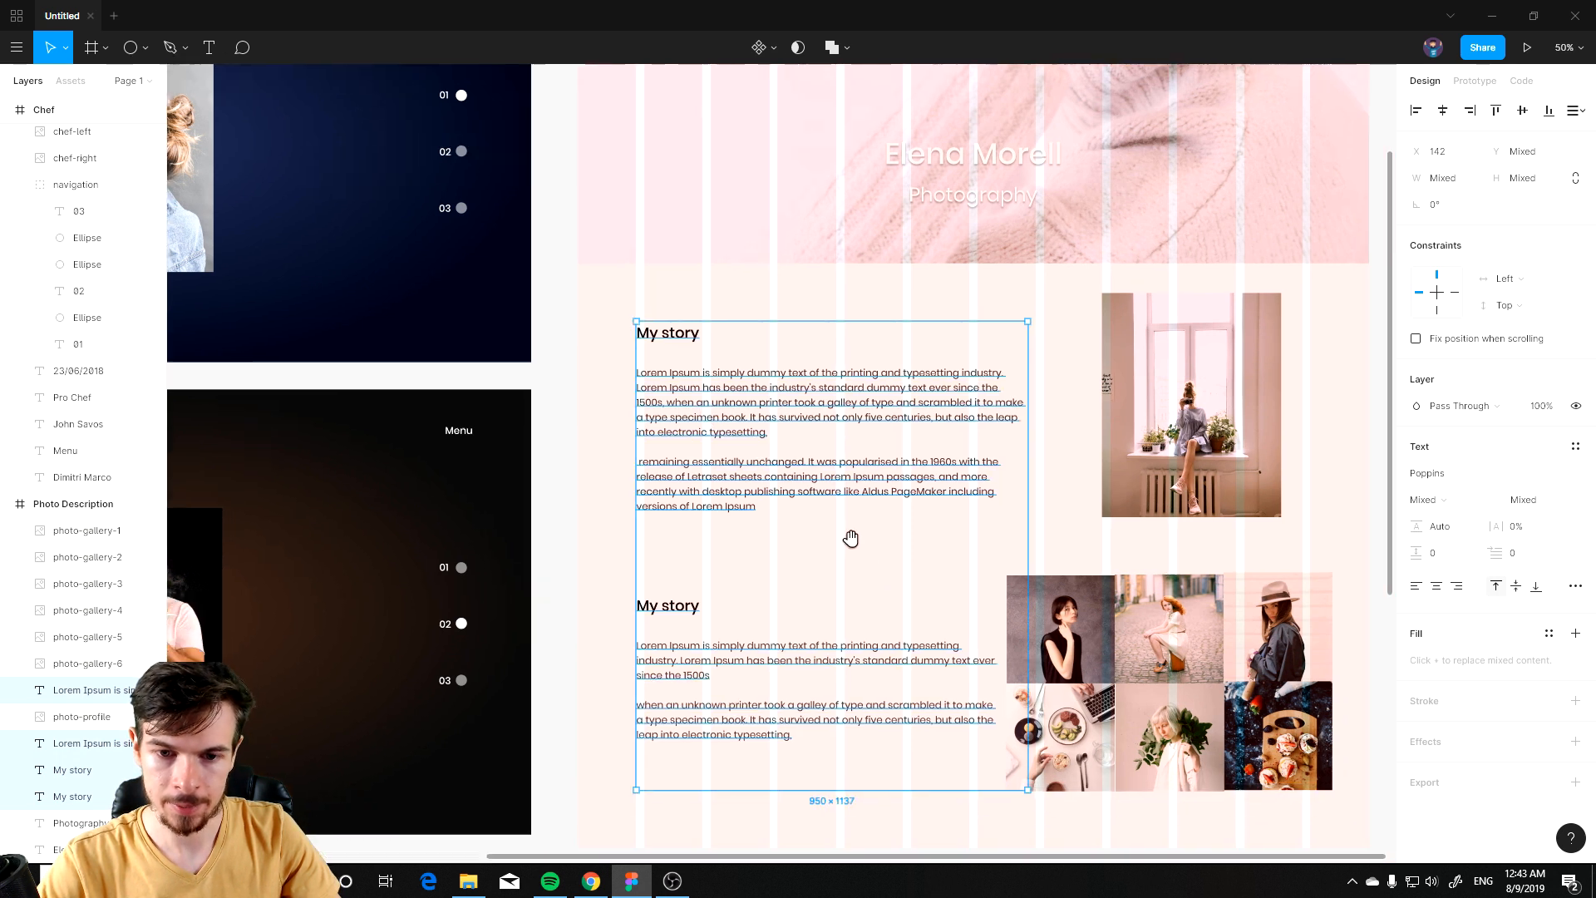
Step: Nudge both story text blocks slightly down
left_click_drag(611, 332, 611, 346)
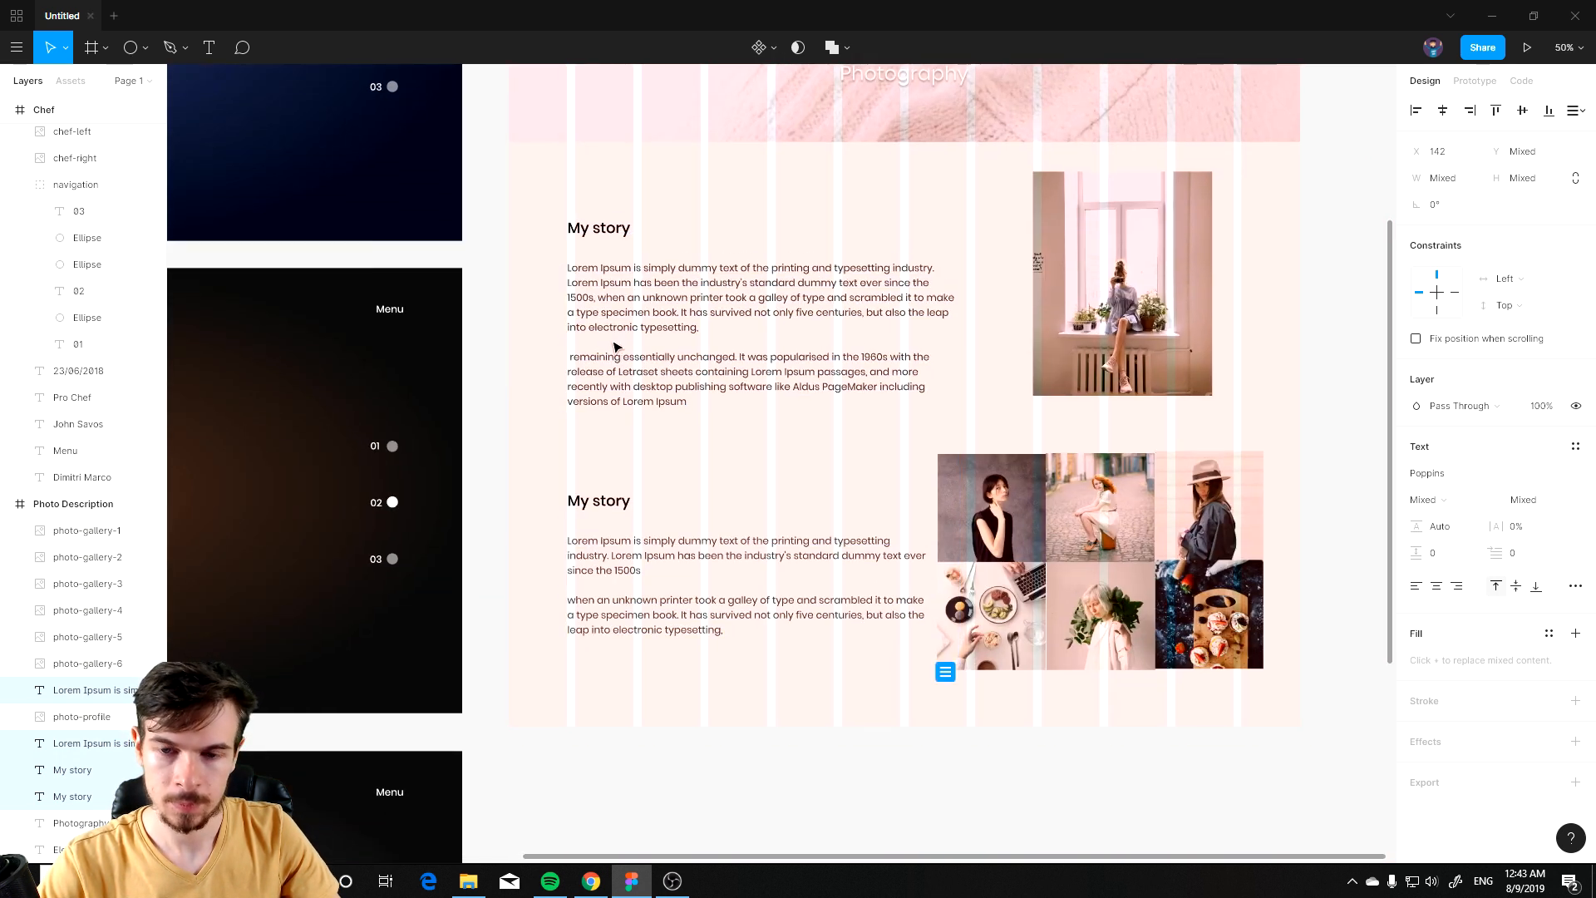
left_click_drag(632, 279, 632, 279)
scroll(892, 430, "right", 2)
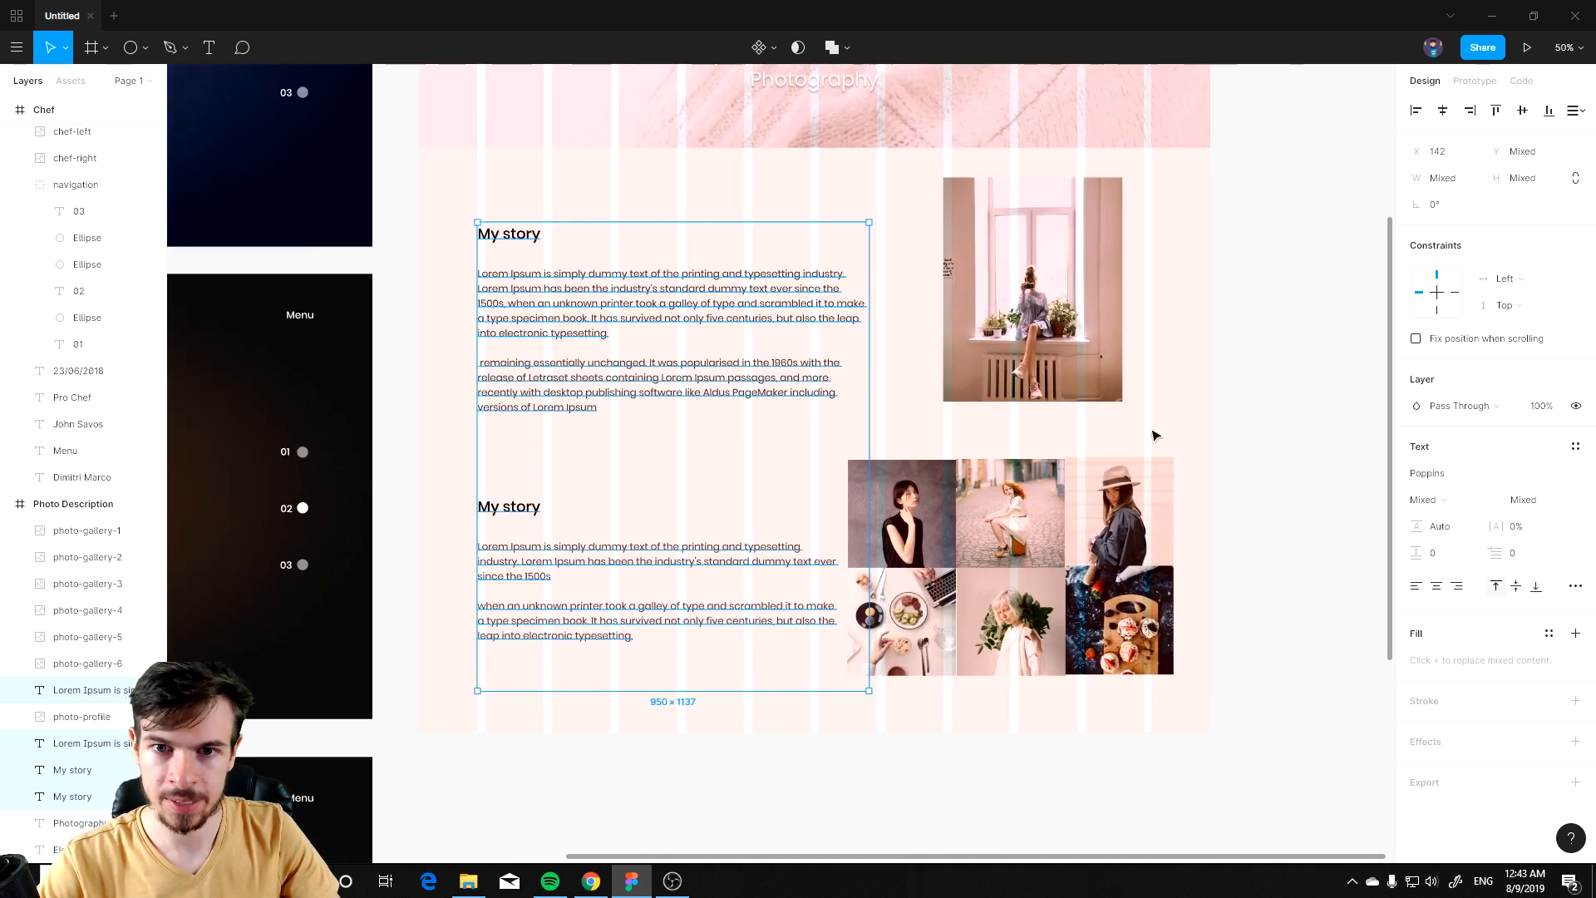
left_click(1285, 410)
Step: Move the profile photo slightly right and down to align with the layout grid
left_click_drag(1061, 314, 1096, 337)
scroll(1351, 434, "up", 1)
left_click(1351, 434)
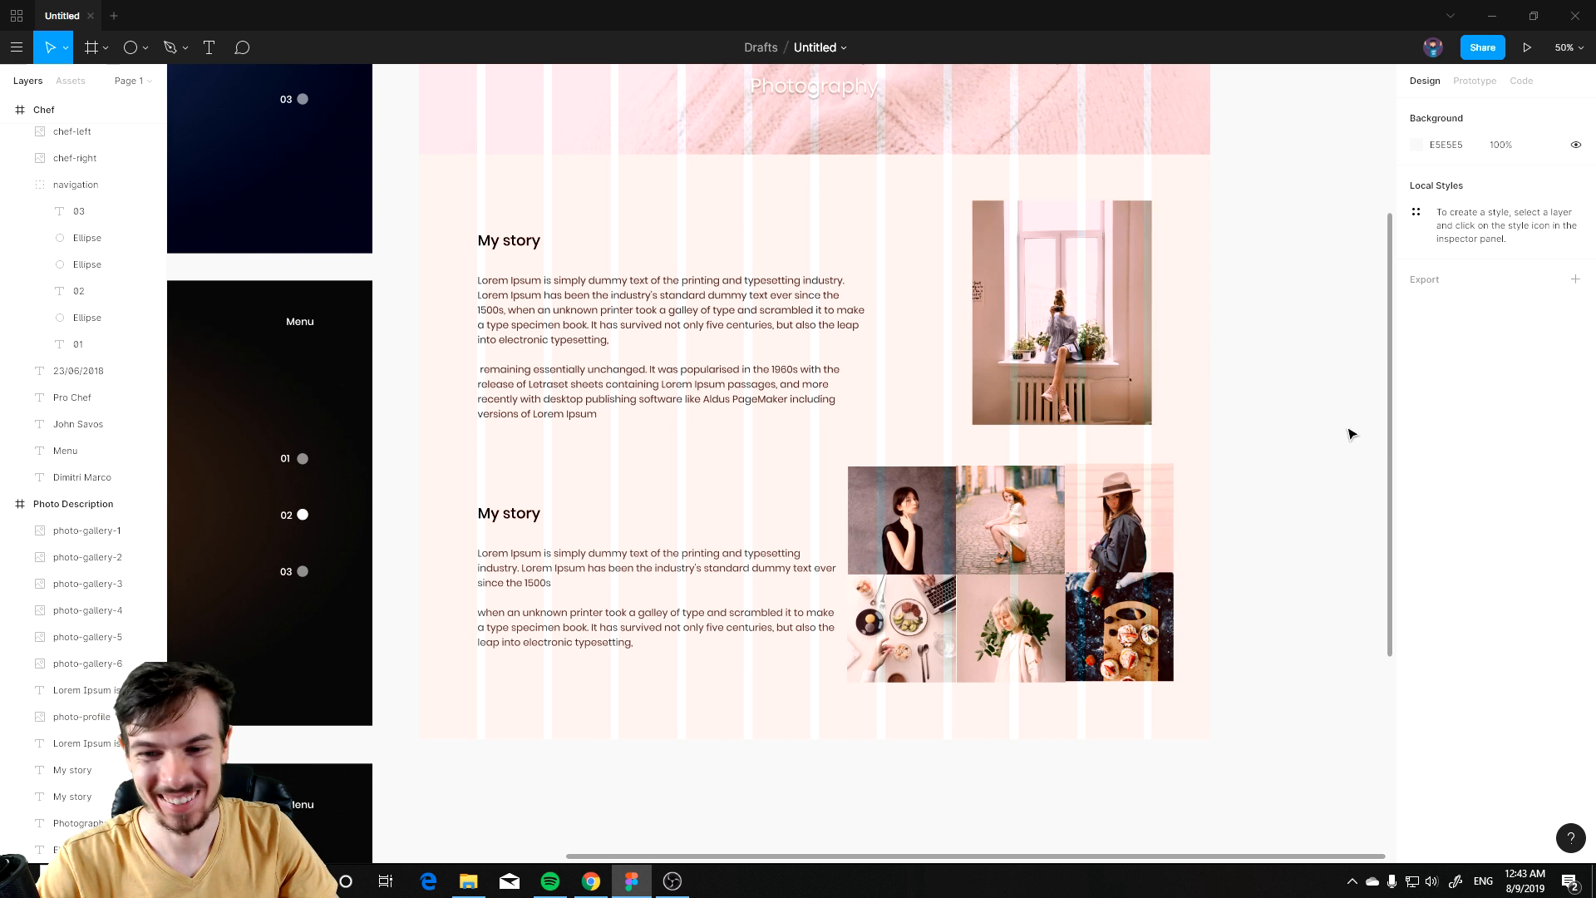
Step: Move the gallery grid so its right edge lines up with the profile photo
scroll(1280, 551, "down", 2)
scroll(1280, 551, "right", 2)
left_click_drag(1129, 420, 941, 594)
left_click_drag(1088, 585, 1067, 606)
key("Escape")
Step: Narrow the second story paragraph so it clears the gallery grid
left_click(684, 524)
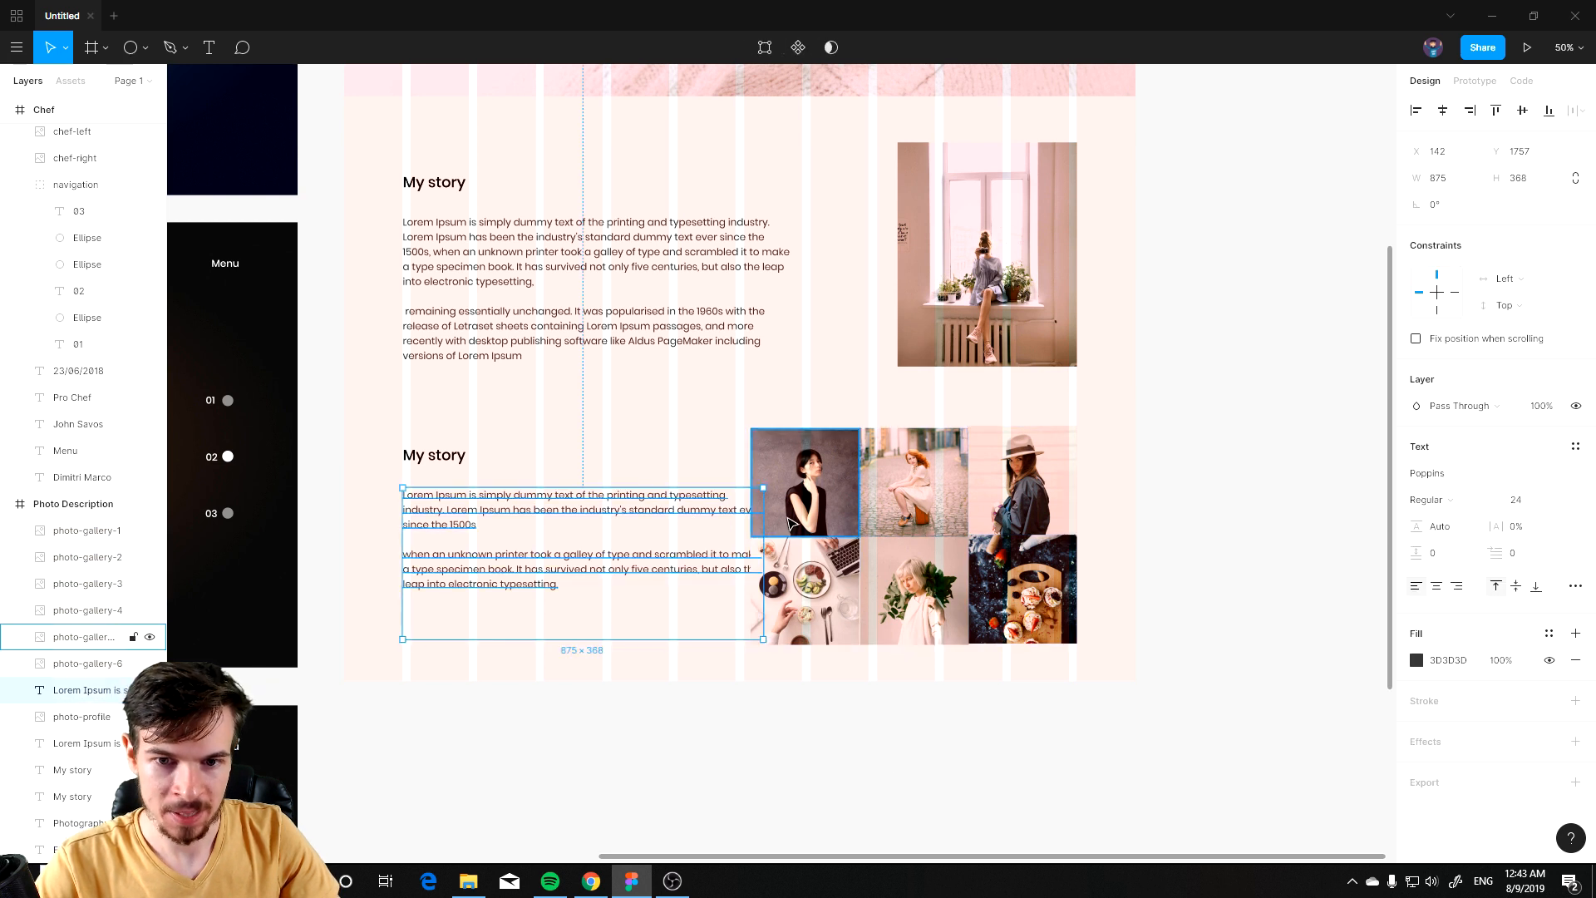
left_click_drag(761, 541, 739, 541)
left_click(810, 728)
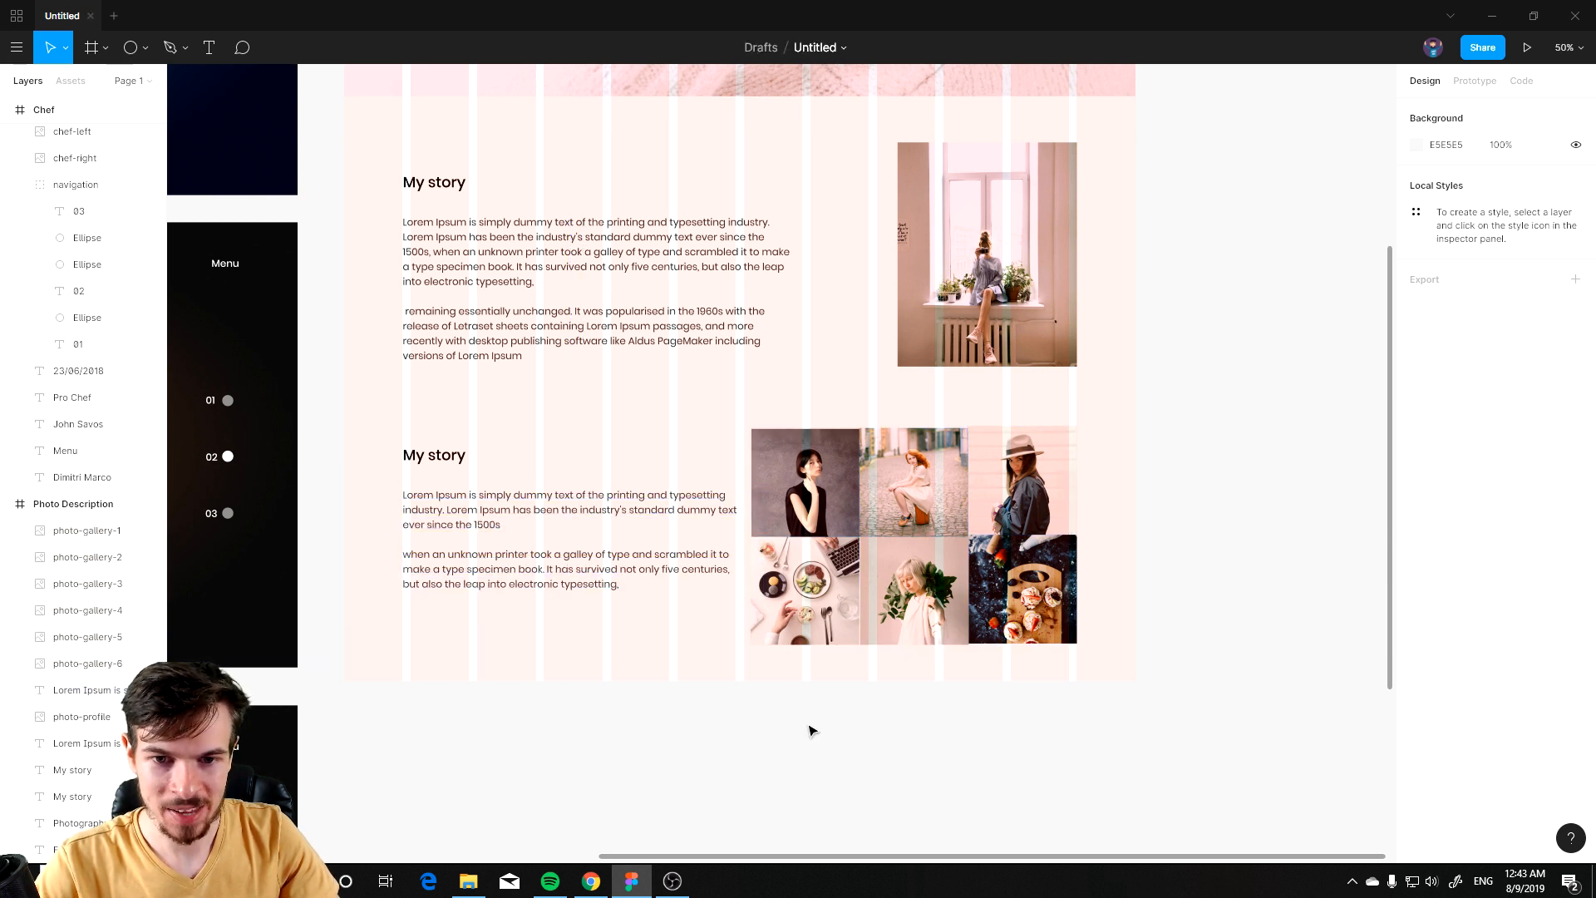
left_click(684, 520)
left_click_drag(749, 539, 670, 541)
left_click(723, 734)
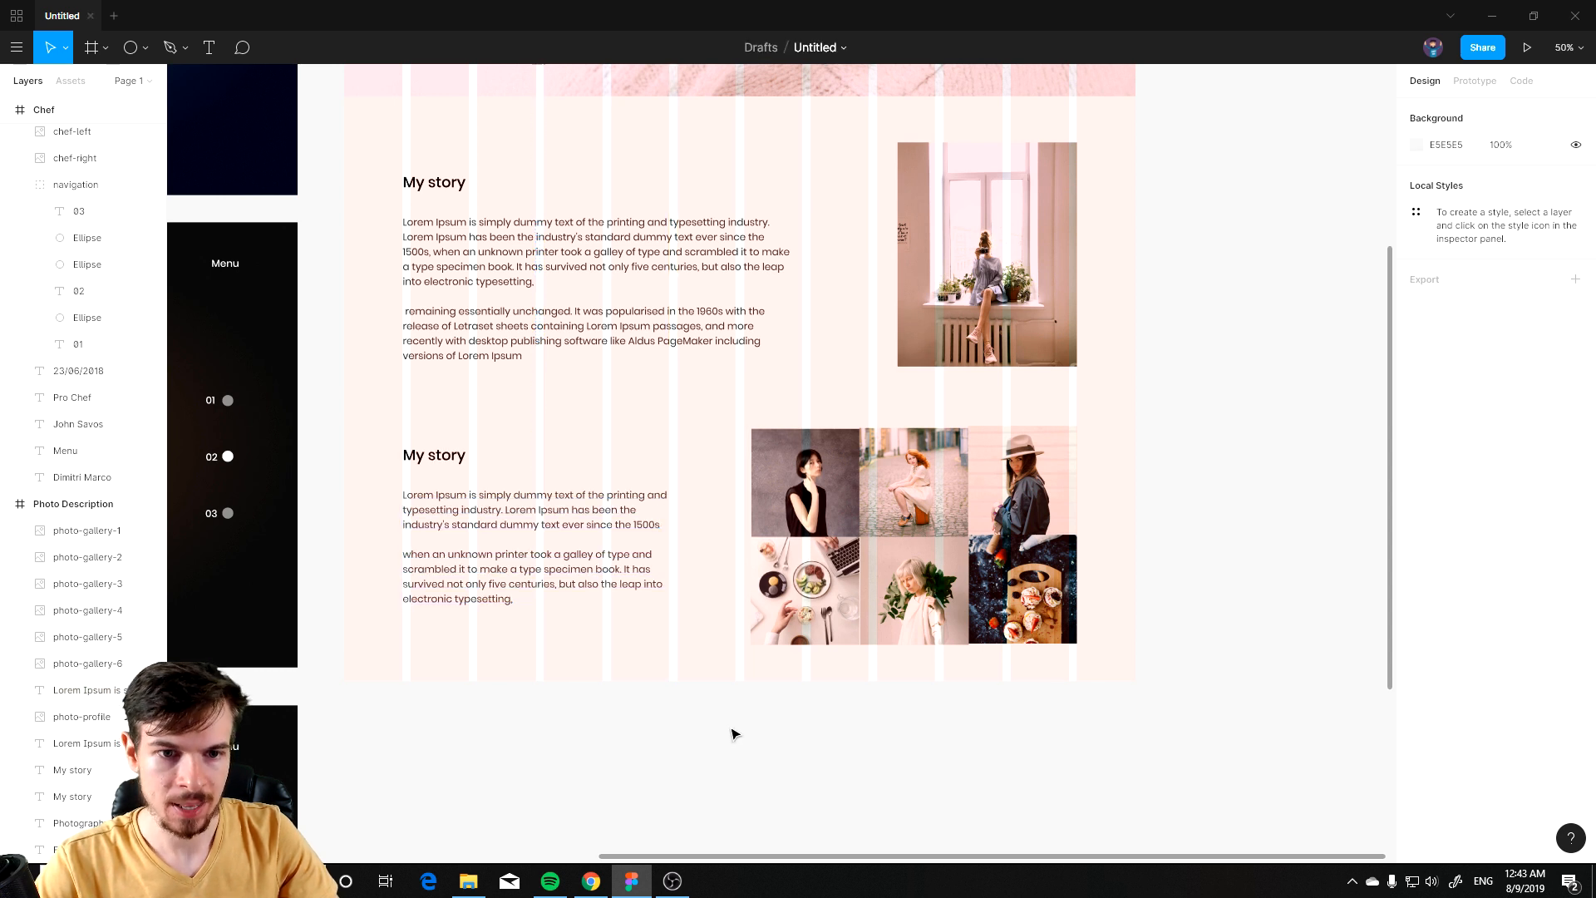
Step: Hide the Photo Description frame's layout grid
left_click_drag(721, 696, 675, 692)
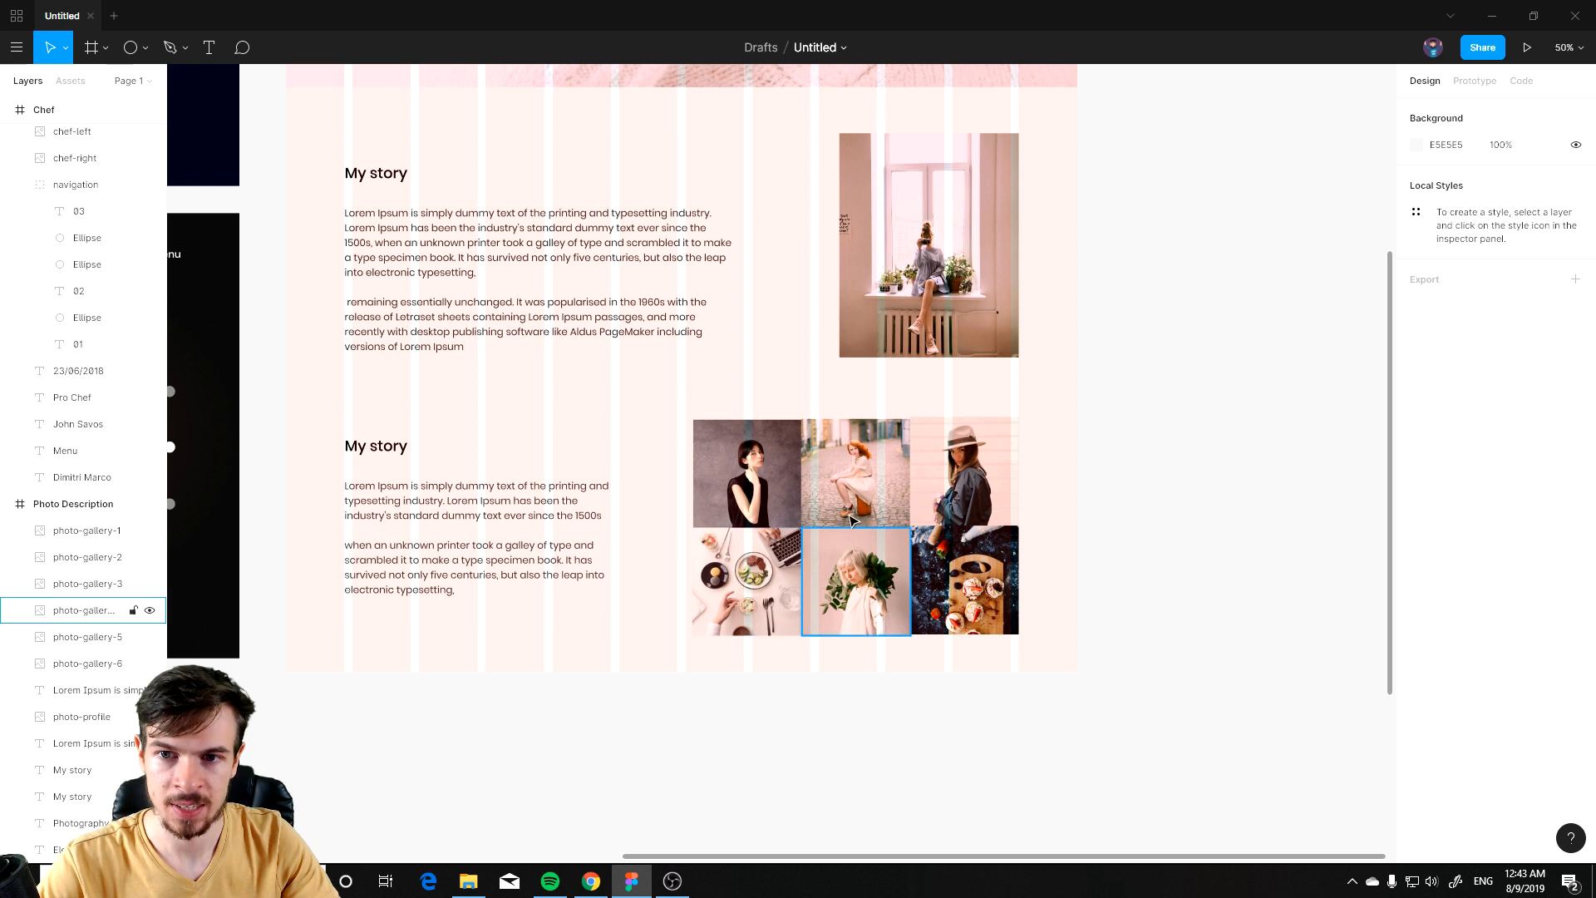
scroll(454, 188, "up", 1)
scroll(453, 188, "up", 7)
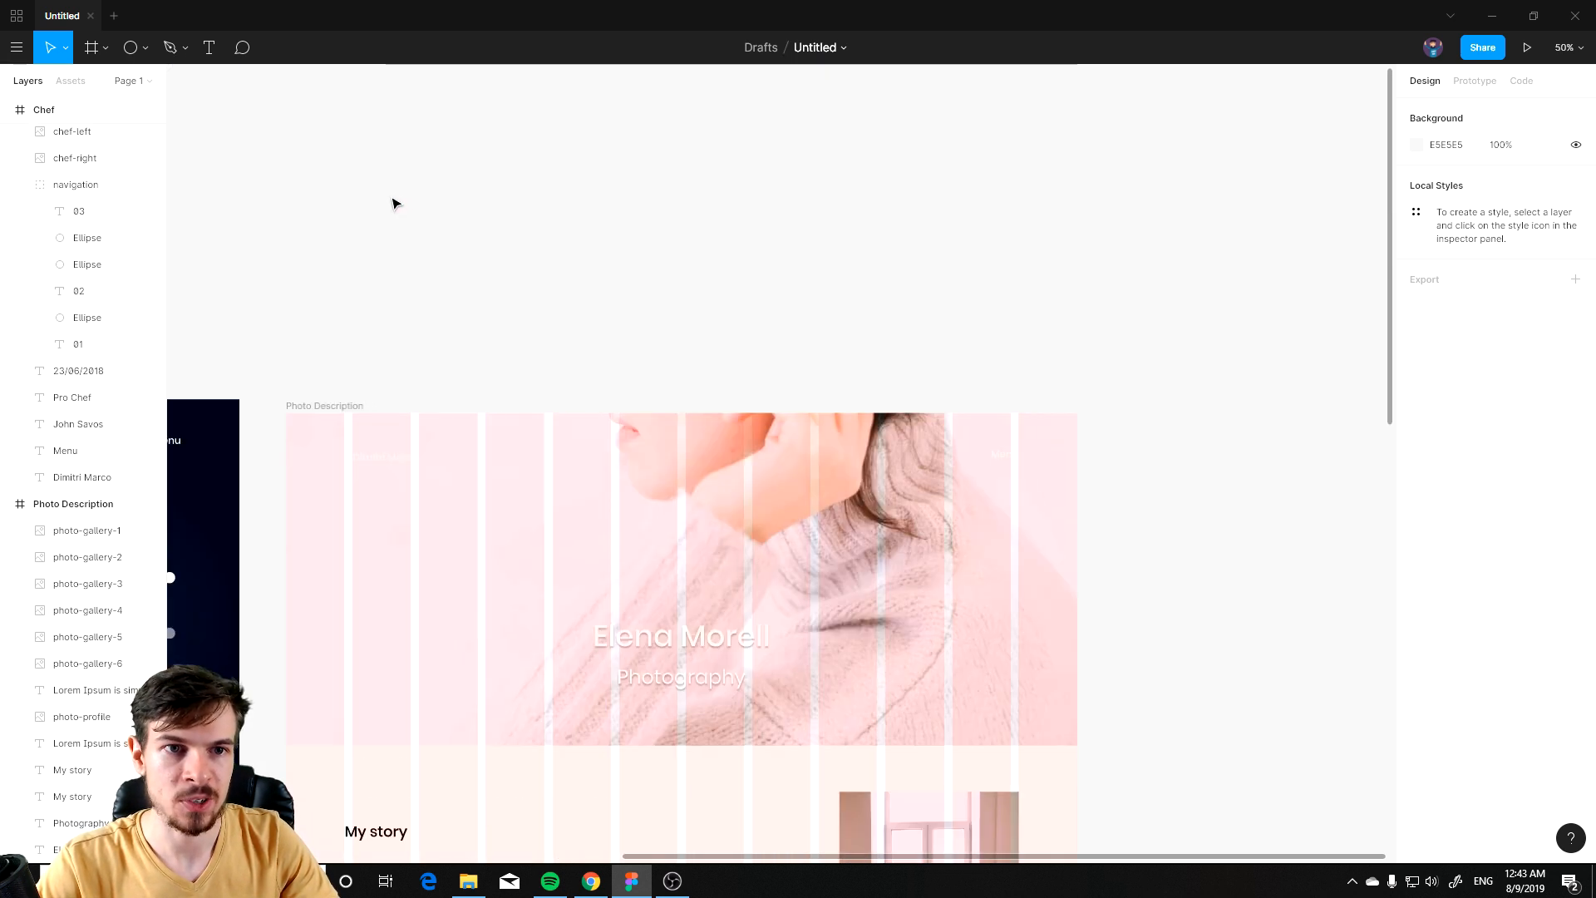
left_click(326, 406)
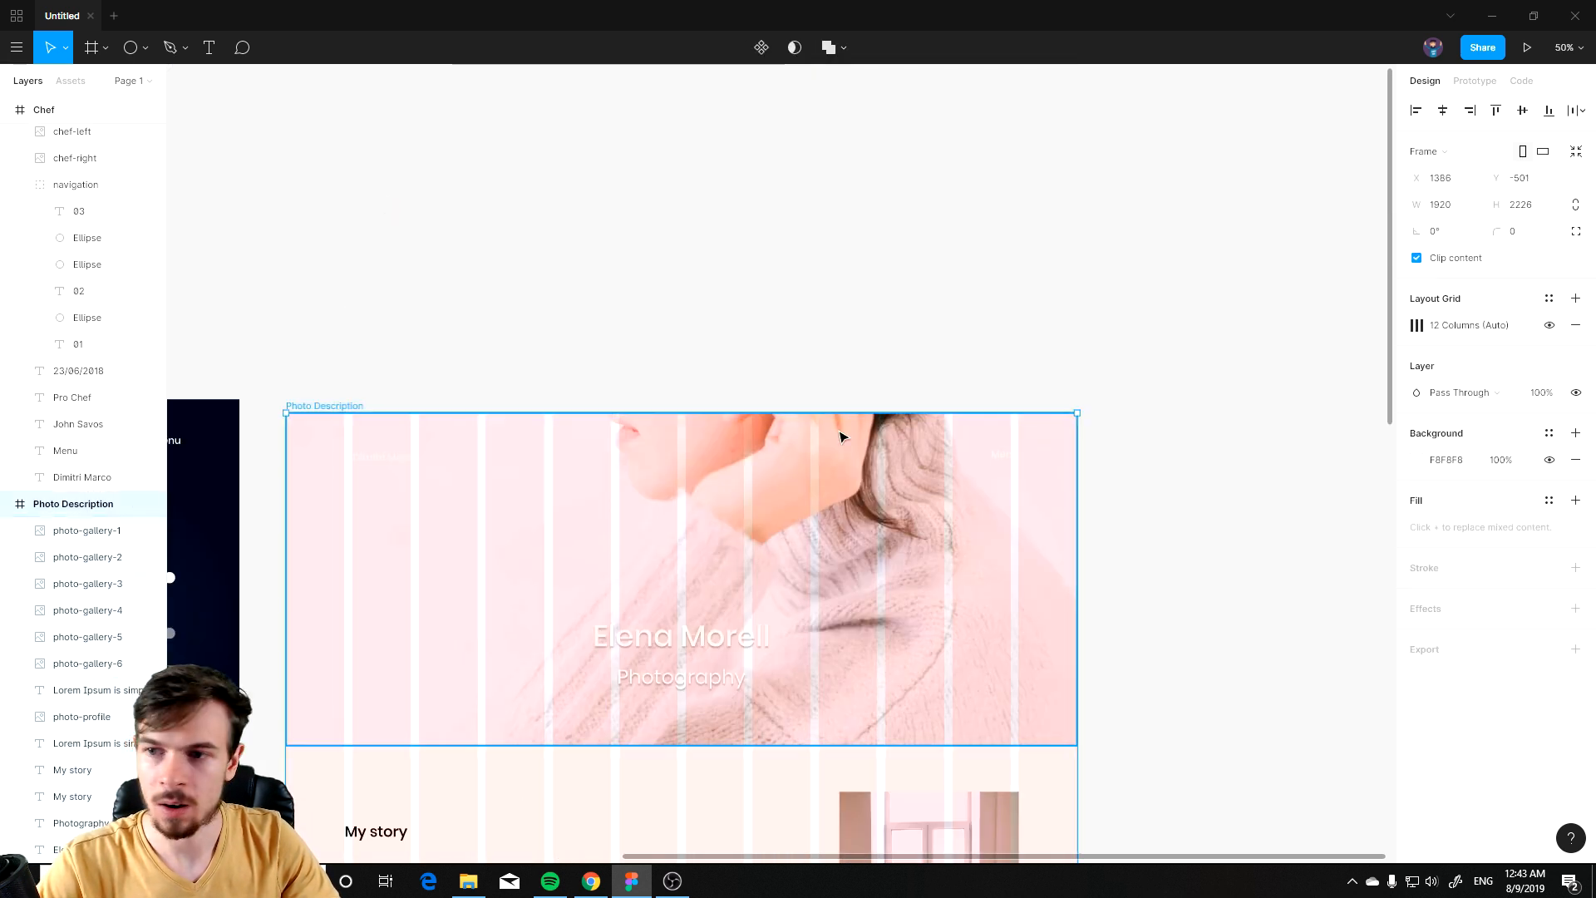
left_click(1549, 325)
scroll(986, 712, "down", 7)
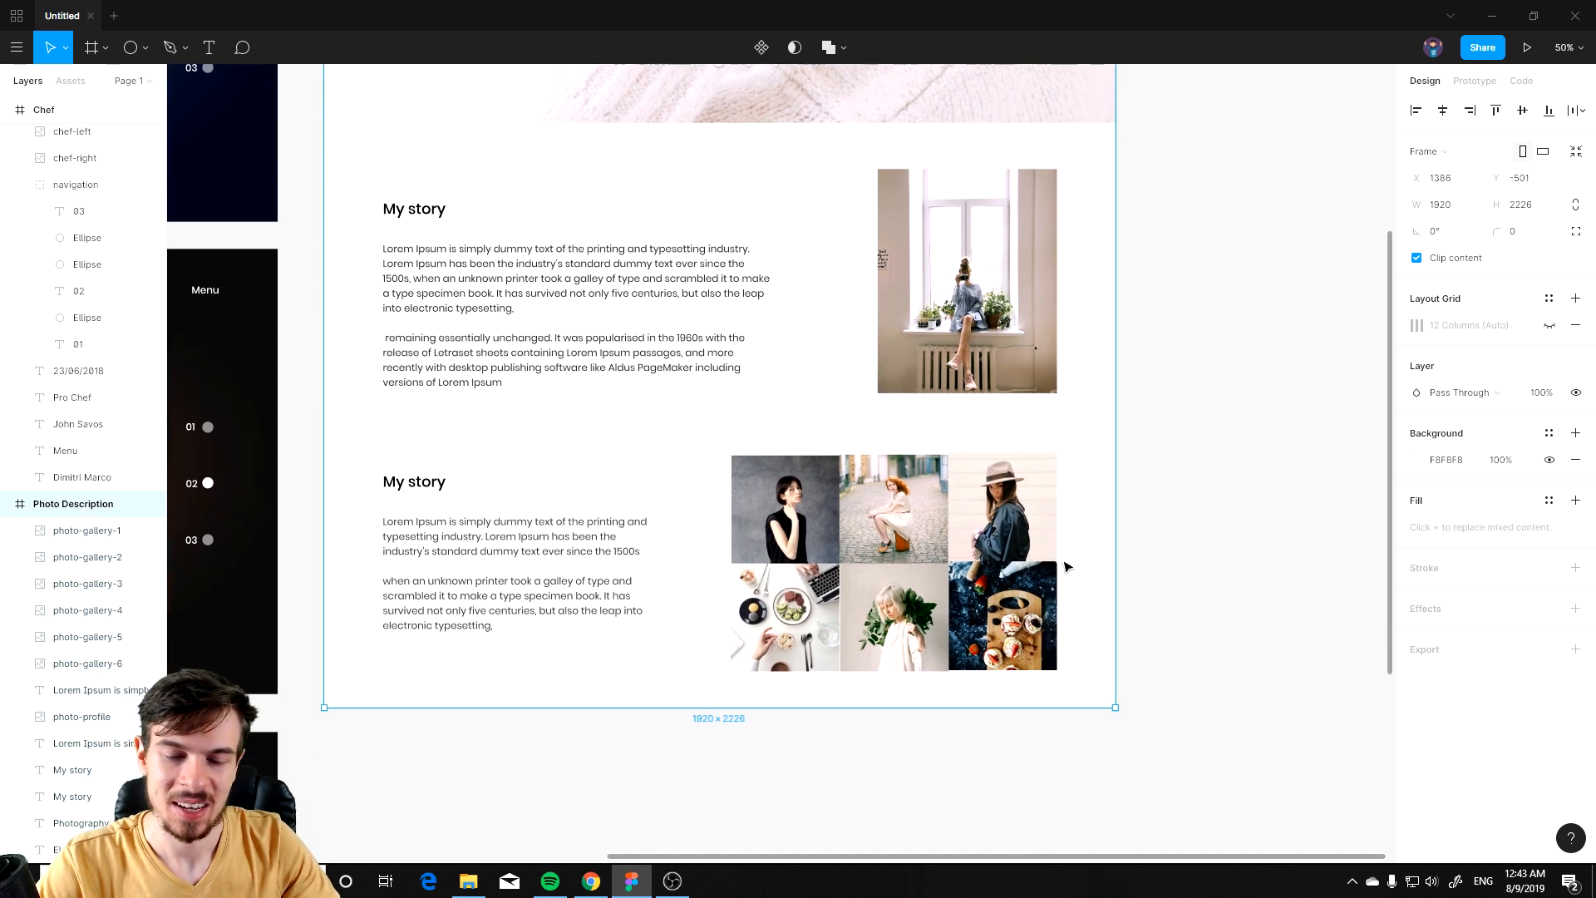
Step: Try to move the profile photo, then undo the move
left_click_drag(1118, 437, 934, 457)
key("ctrl+z")
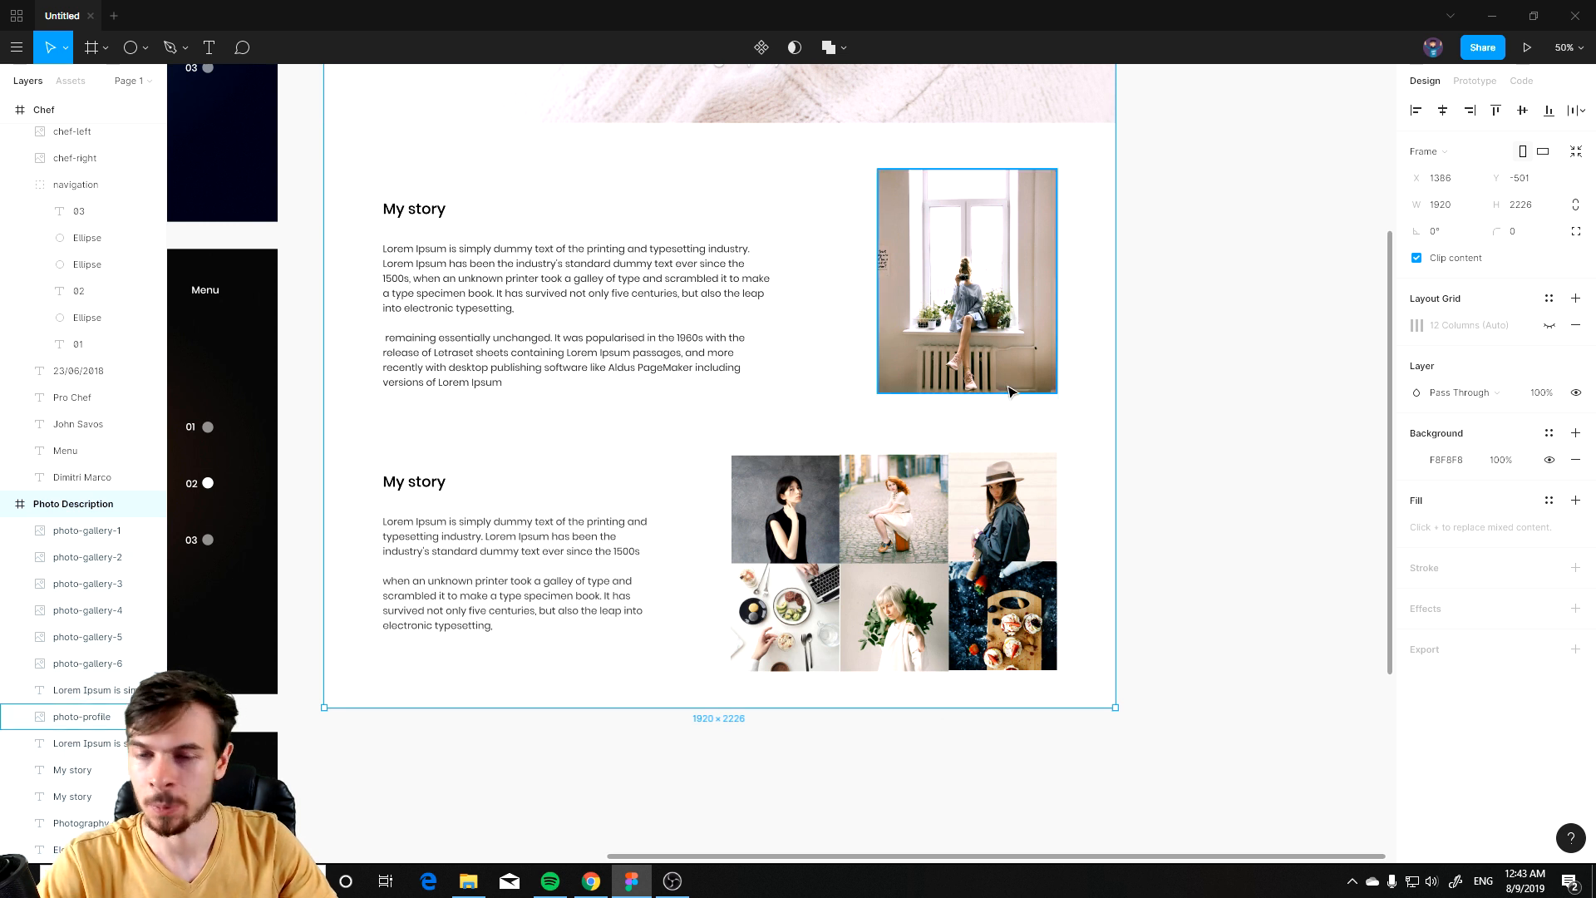
scroll(1012, 391, "up", 1)
scroll(1097, 427, "down", 3, "ctrl")
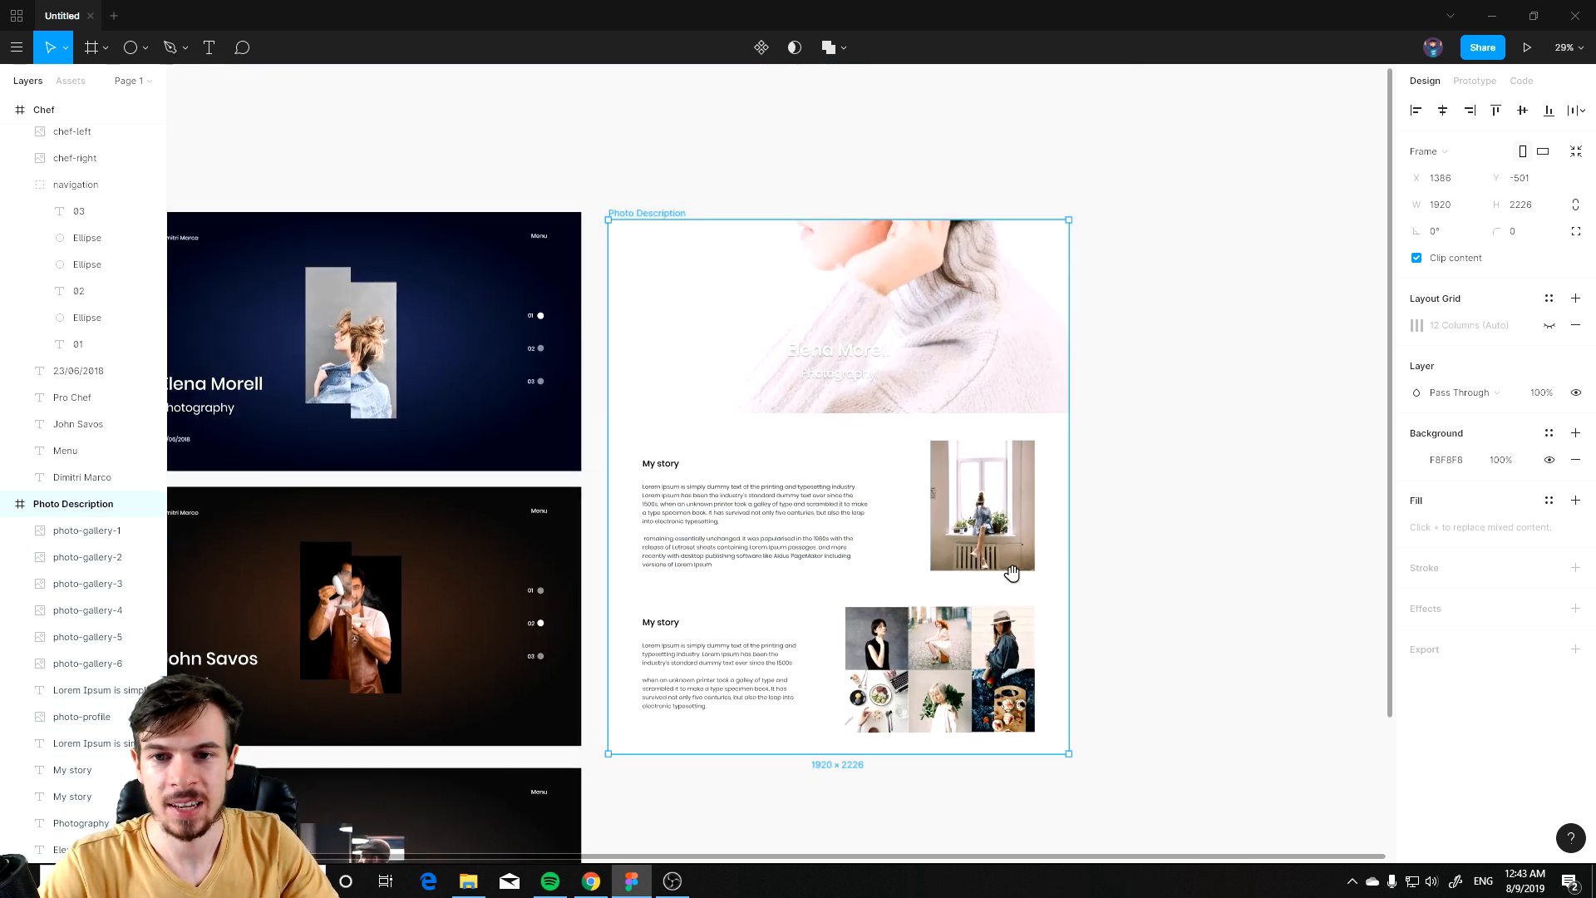
scroll(914, 584, "down", 2)
scroll(752, 508, "up", 5, "ctrl")
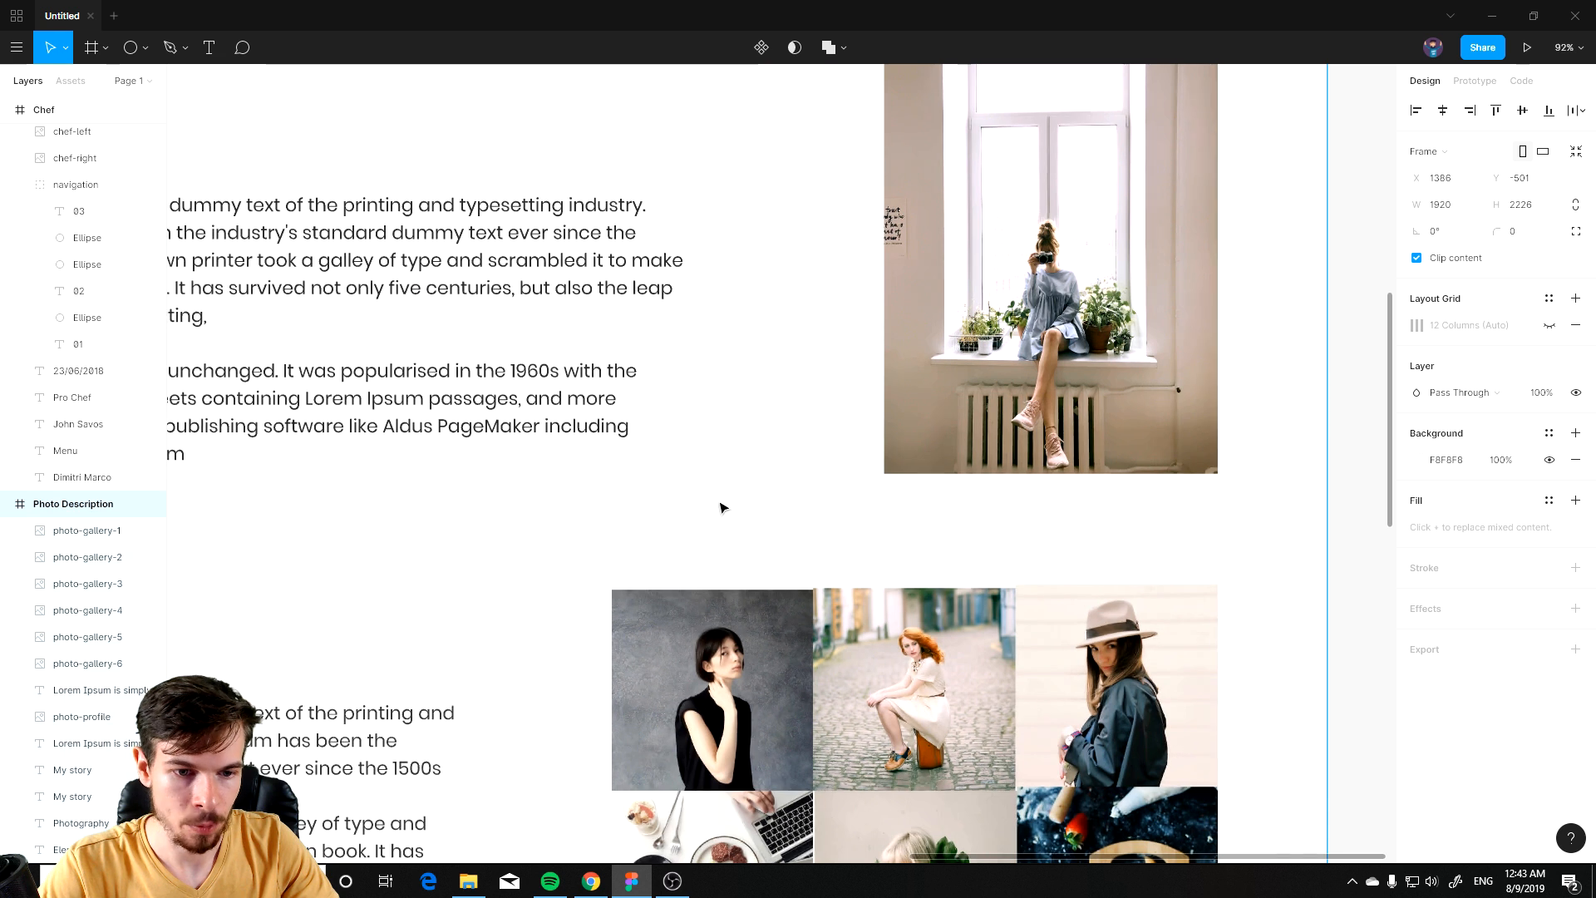
Step: Try a red radial gradient background on the Photo Description frame, adjusting its handles and stop colours
scroll(670, 410, "down", 4, "ctrl")
scroll(890, 449, "right", 2)
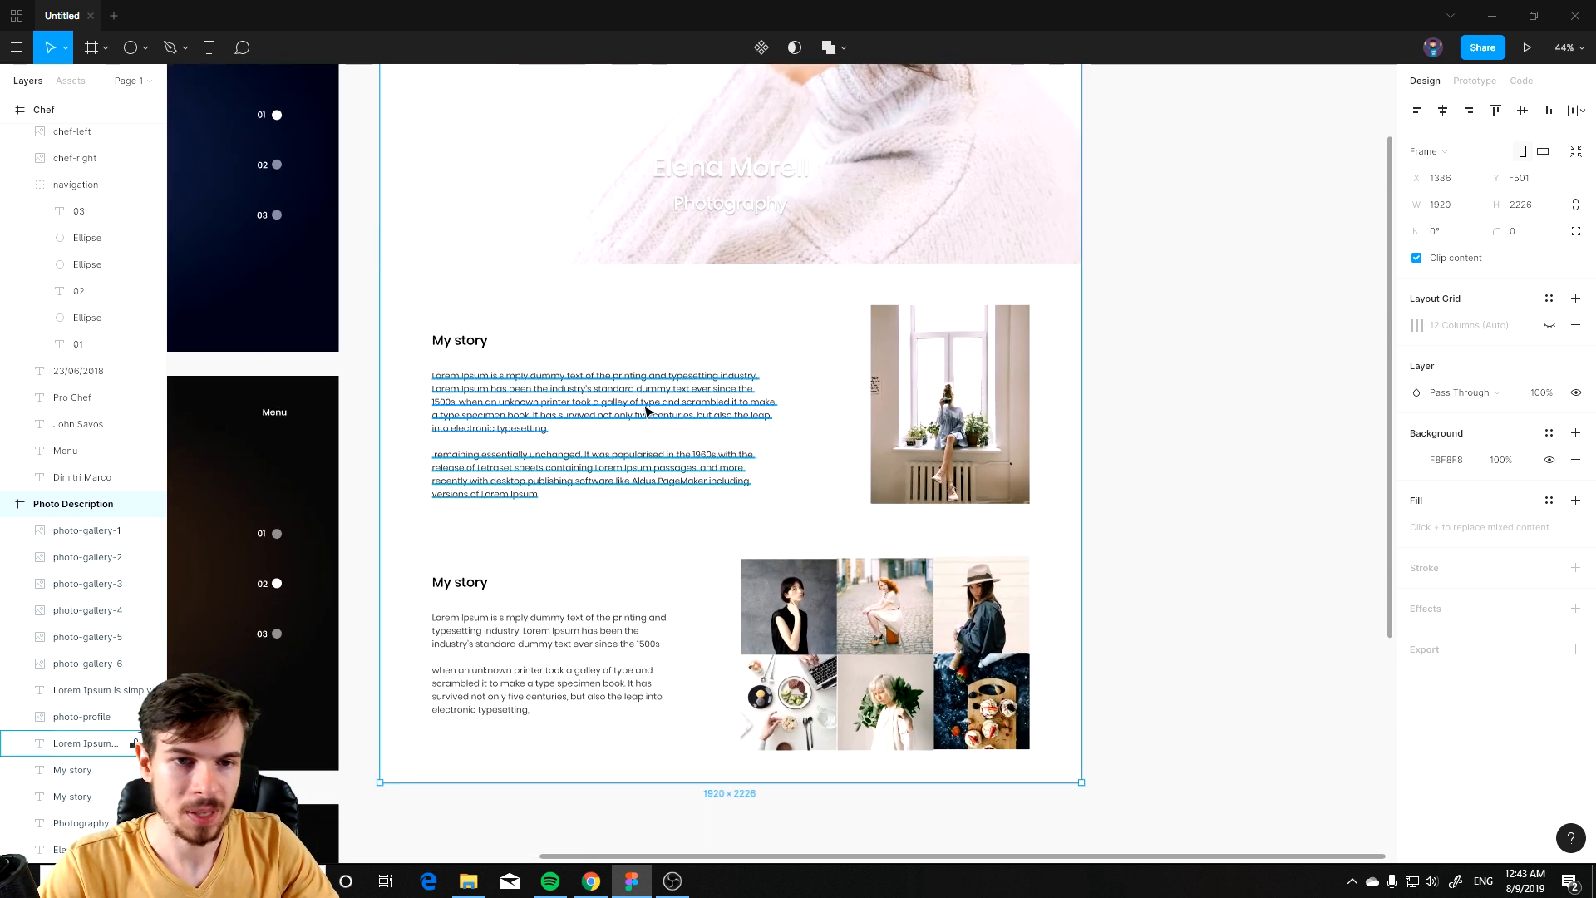
scroll(779, 334, "up", 1)
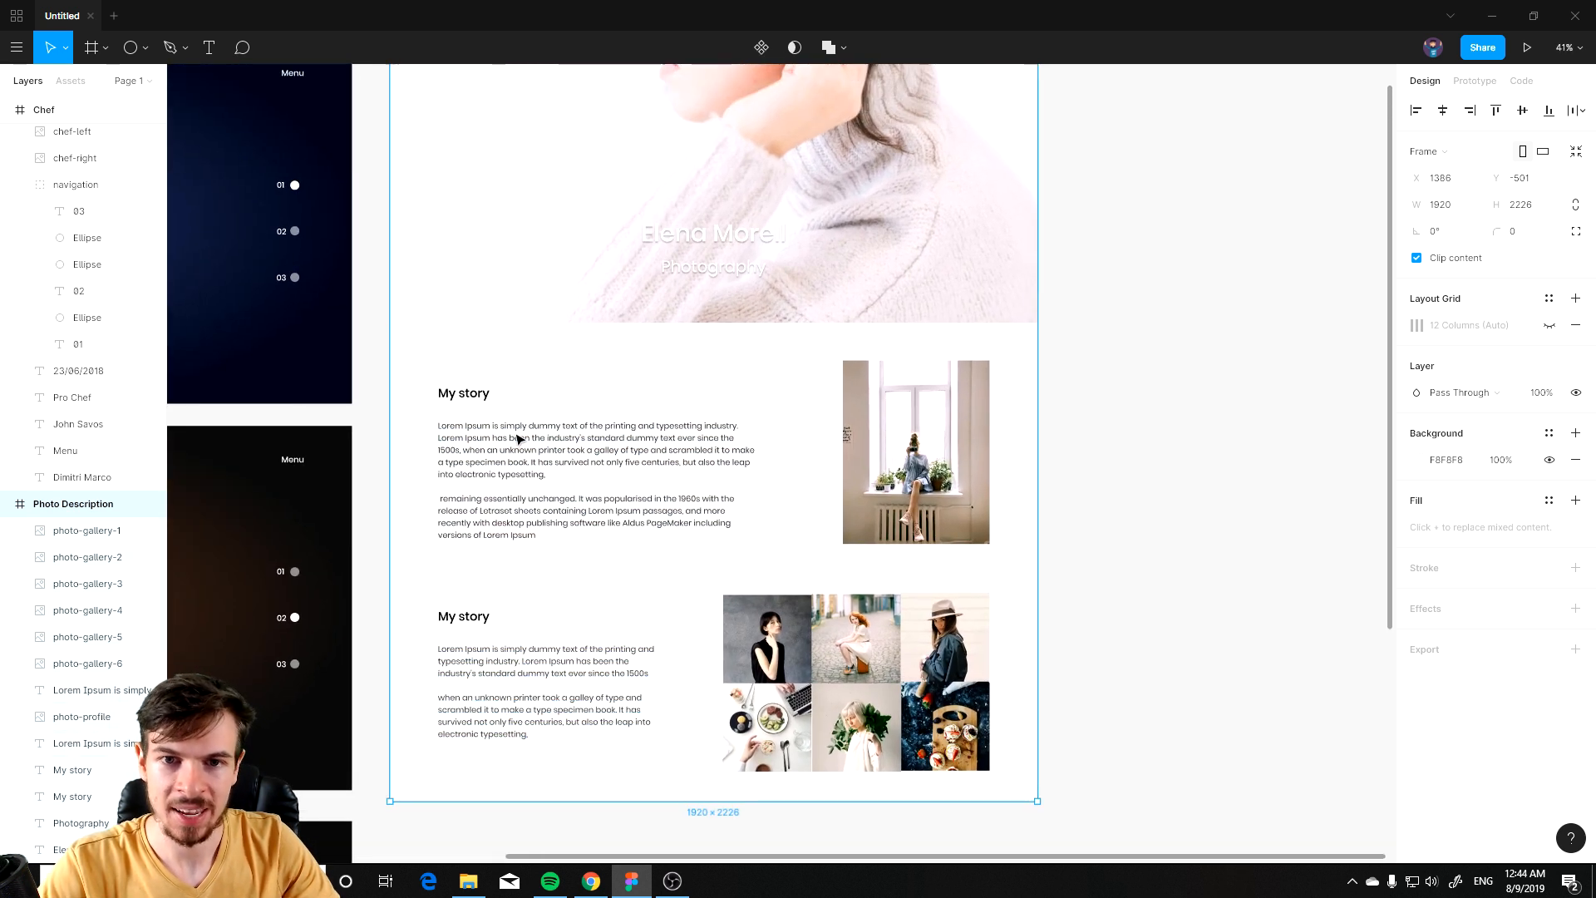
scroll(748, 515, "down", 2)
scroll(757, 486, "up", 1, "ctrl")
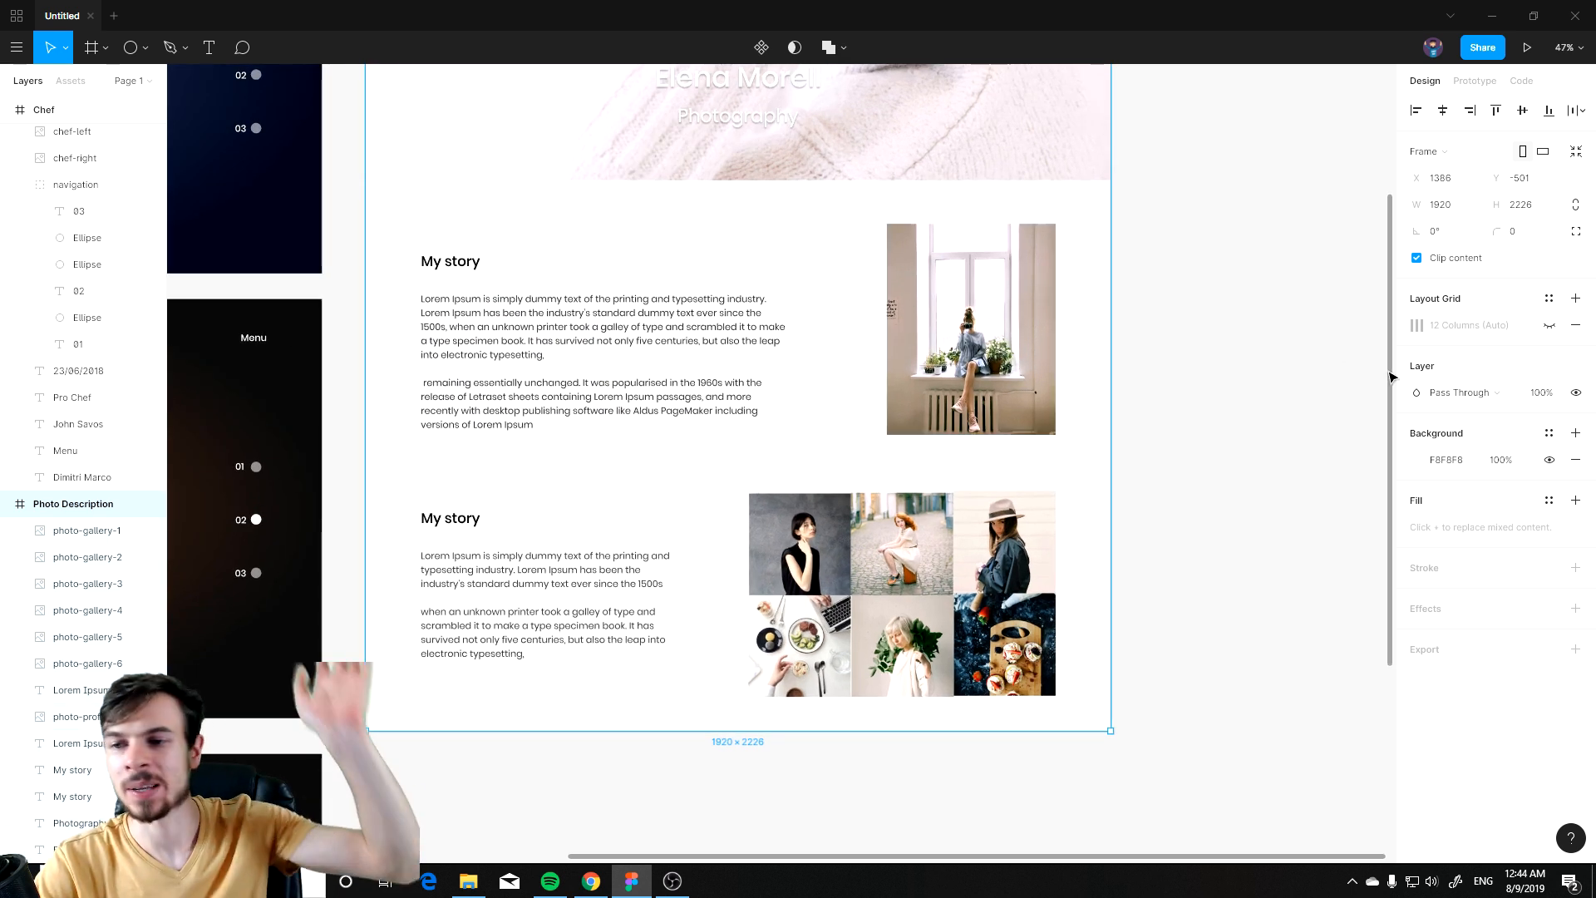
left_click(1419, 460)
left_click_drag(1277, 516, 1304, 468)
left_click_drag(1215, 502, 1426, 492)
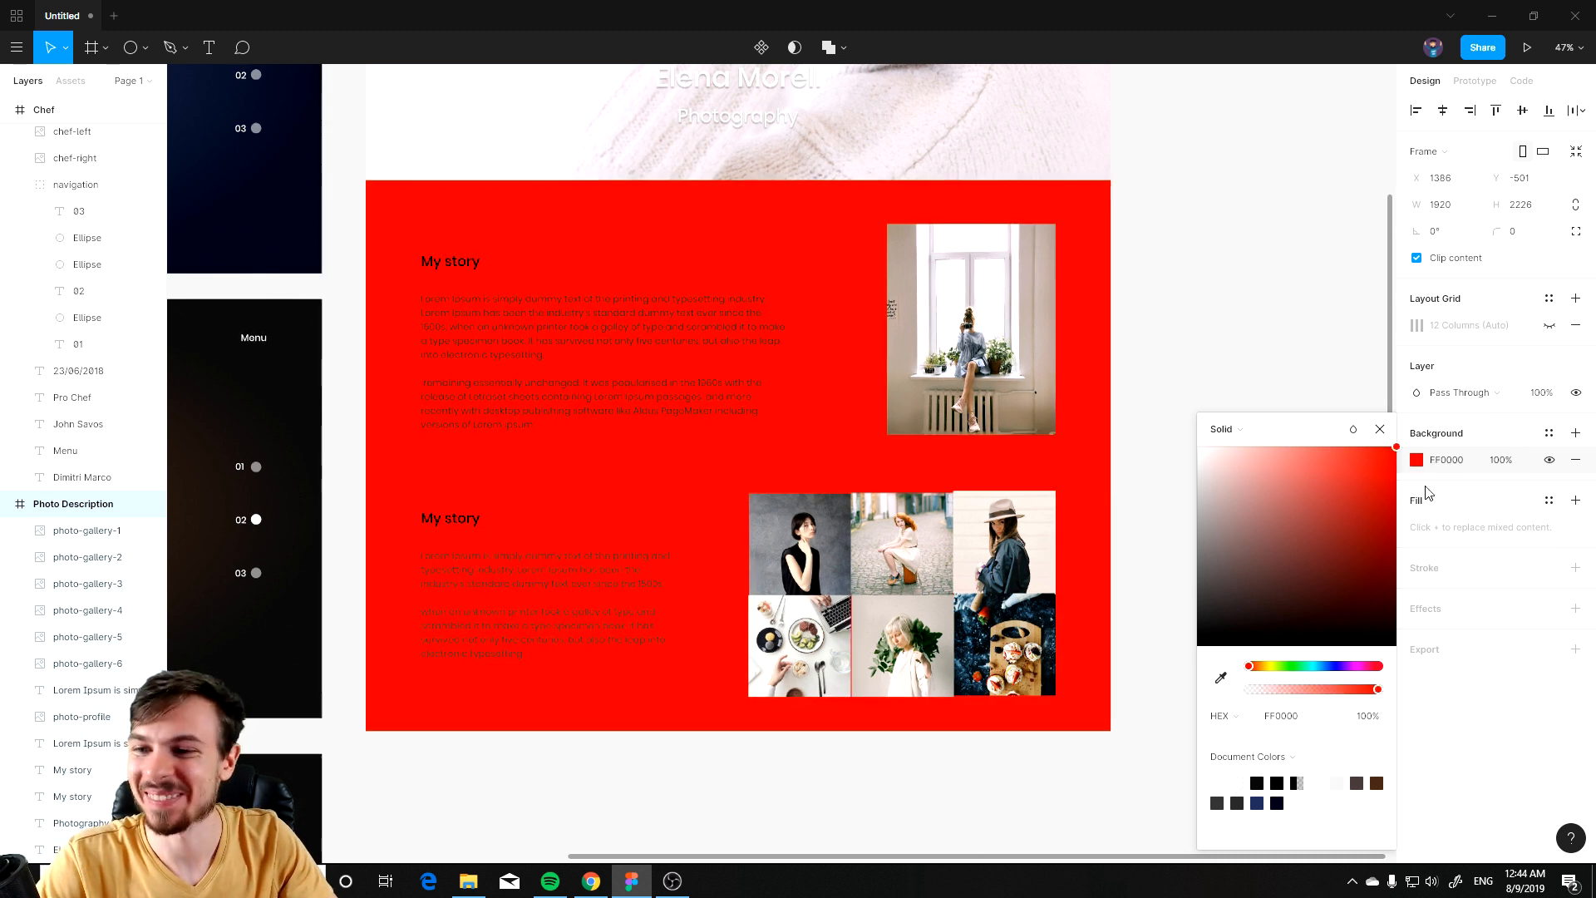
left_click(1231, 432)
left_click(1249, 471)
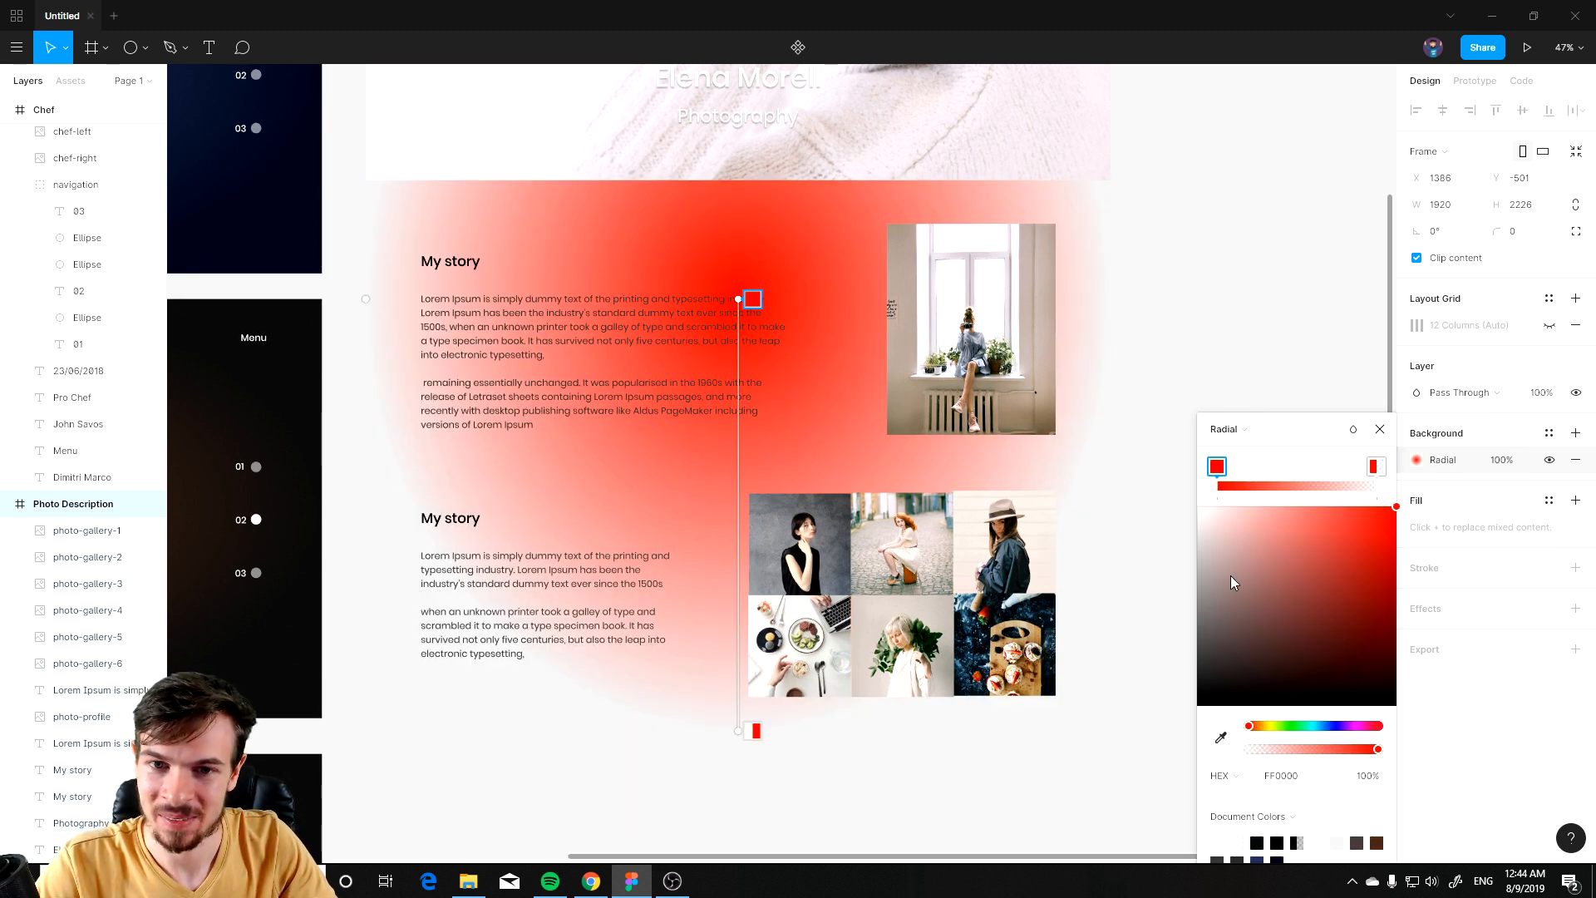
left_click_drag(741, 304, 983, 343)
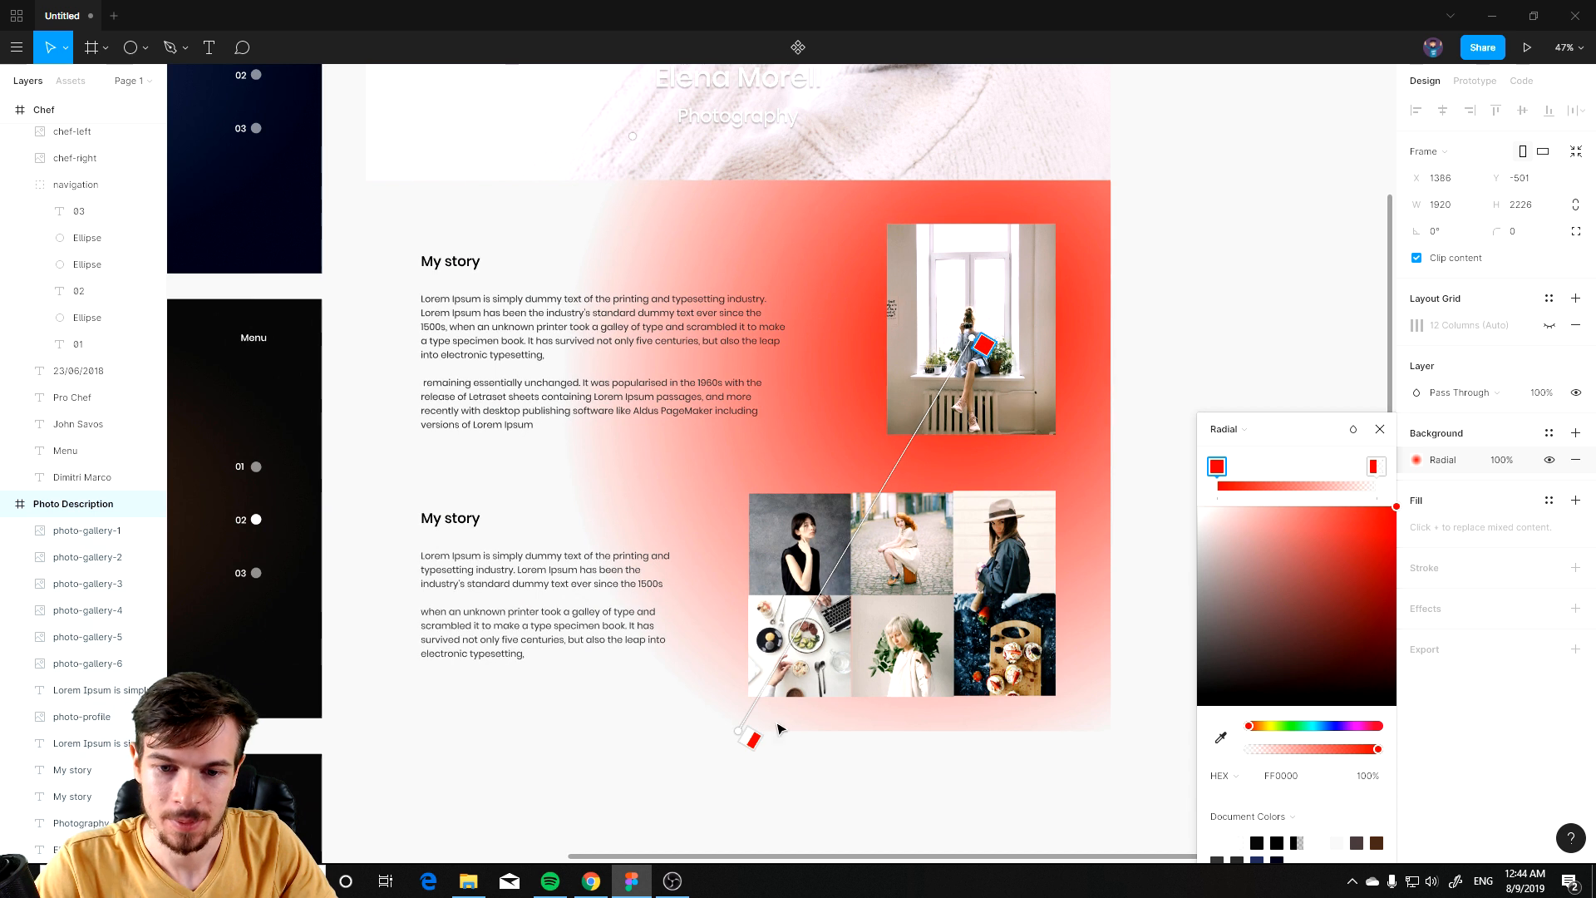
left_click_drag(737, 733, 400, 729)
left_click_drag(1309, 661, 1153, 396)
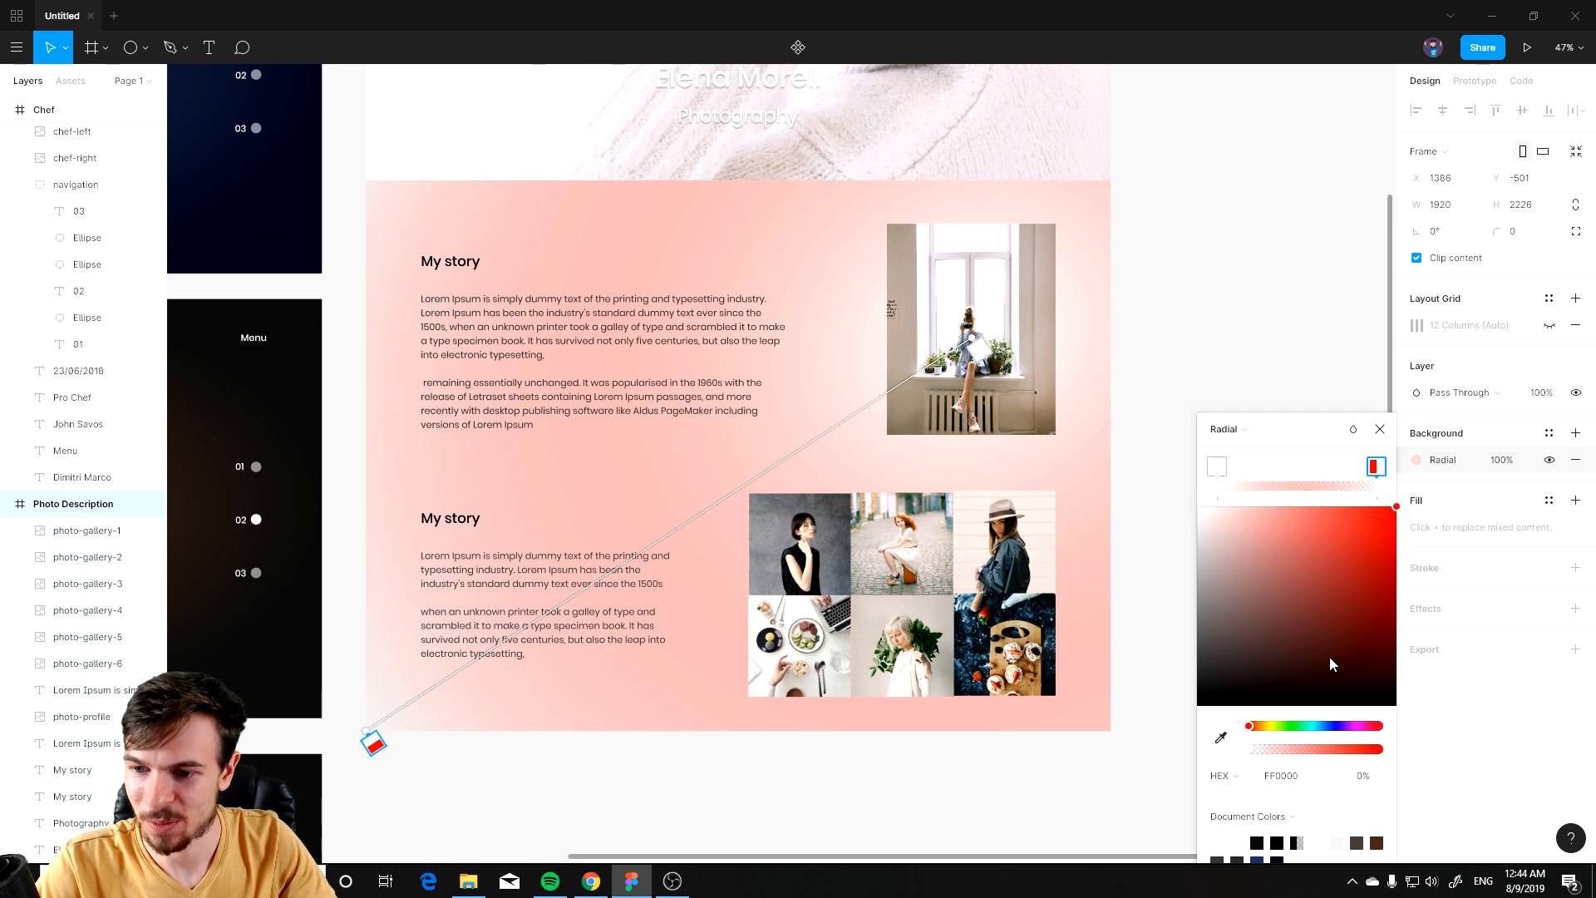
left_click_drag(1276, 759, 1557, 748)
mouse_move(1339, 724)
left_mouse_down()
mouse_move(1246, 726)
mouse_move(1308, 726)
left_mouse_up()
left_click_drag(1311, 524, 1200, 489)
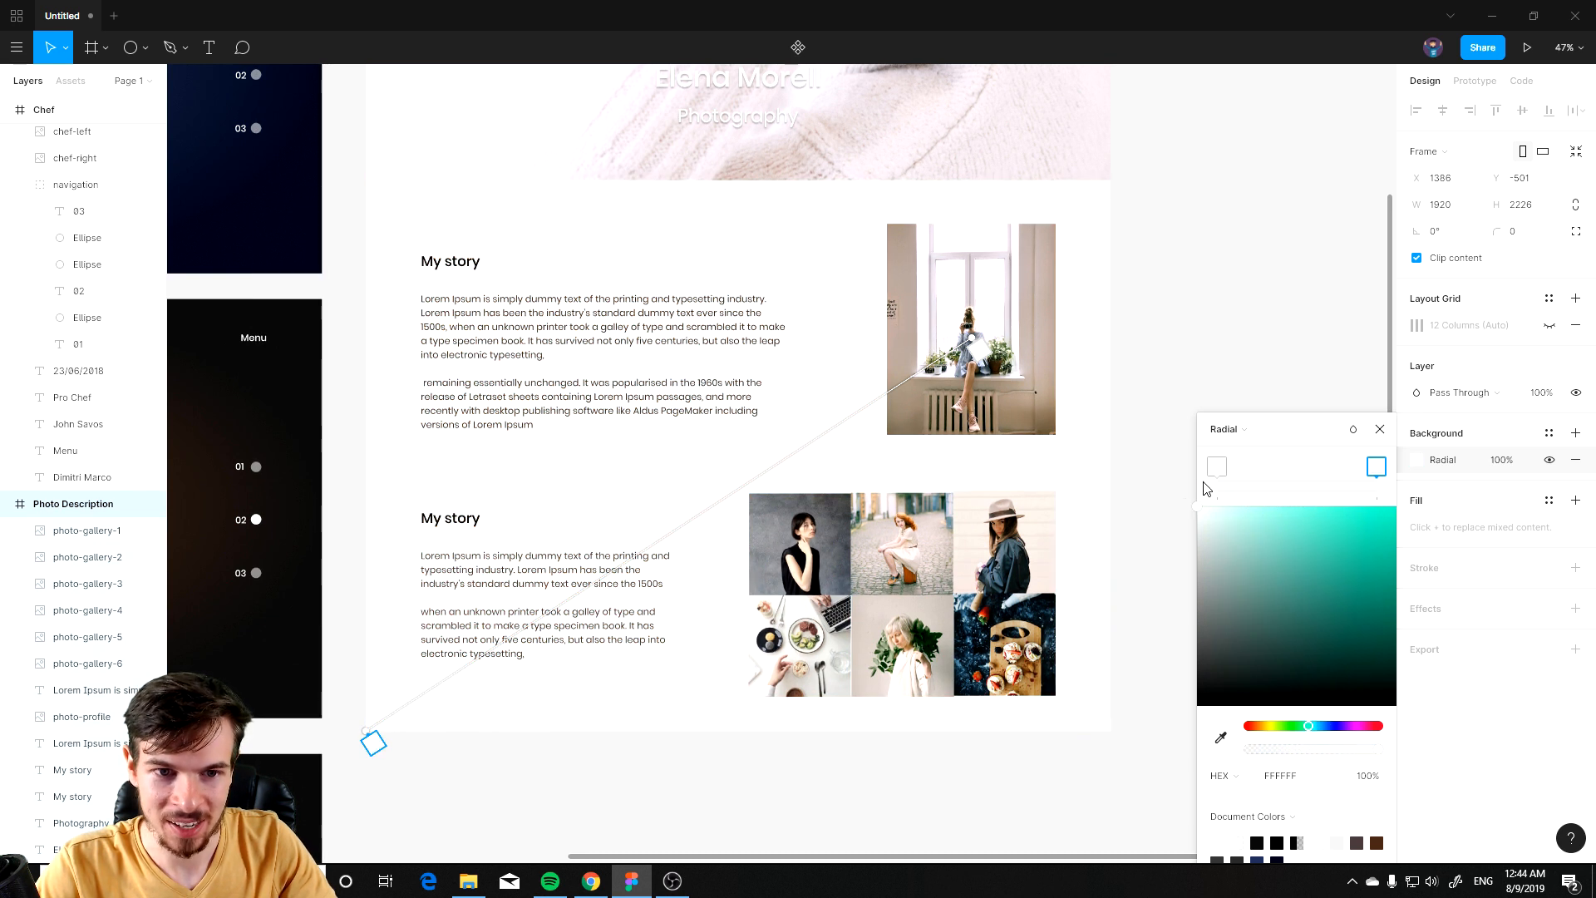
left_click_drag(1255, 506, 1184, 531)
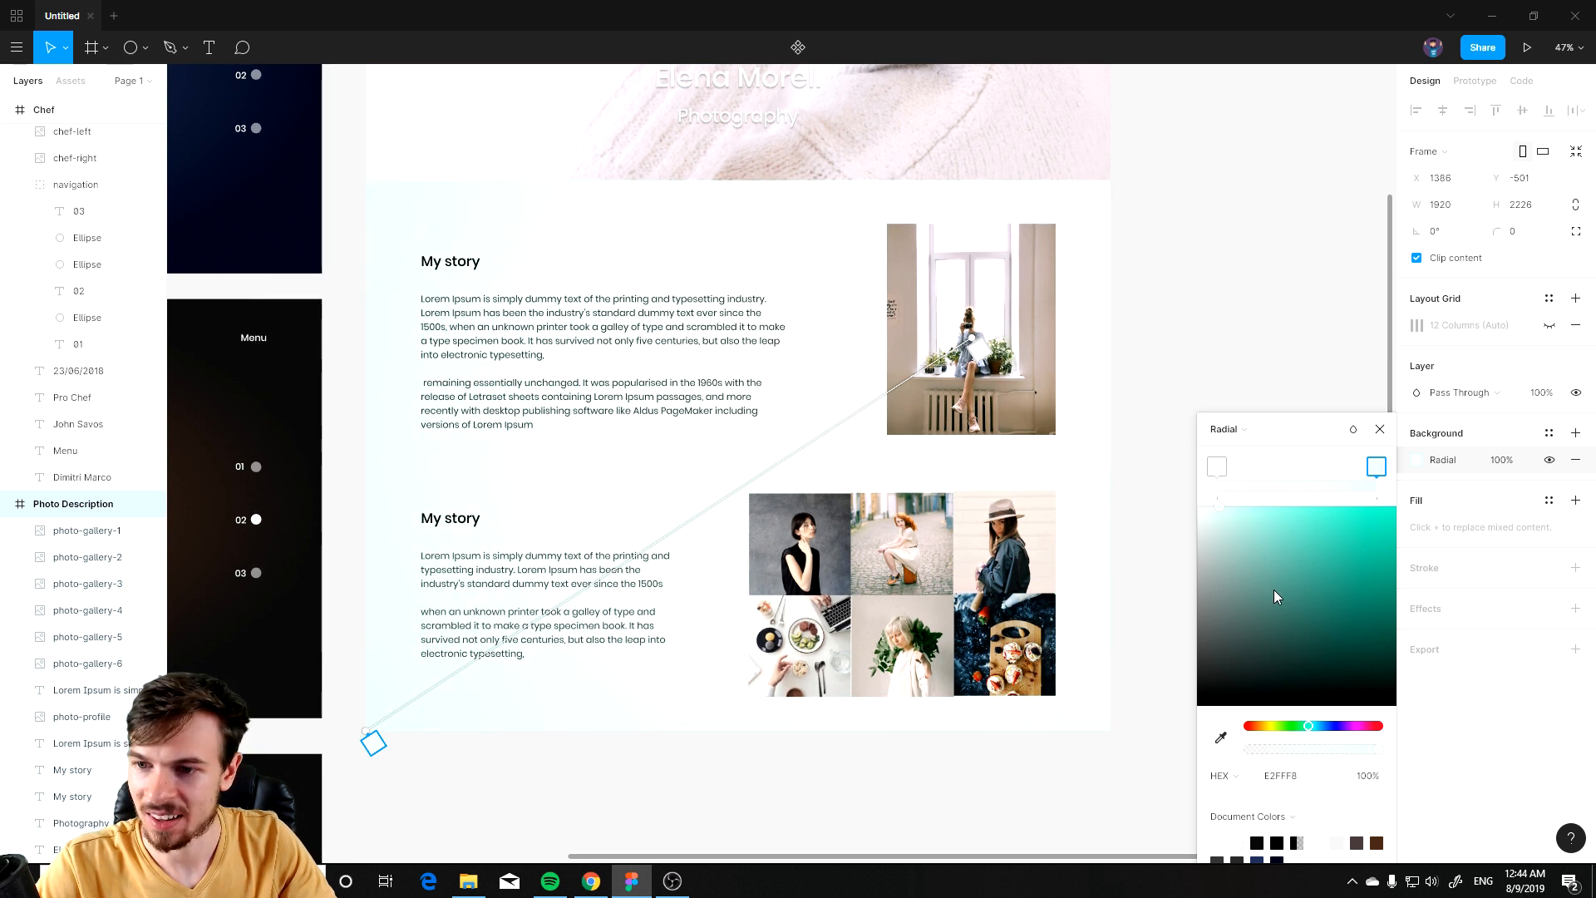
left_click_drag(1307, 740, 1302, 705)
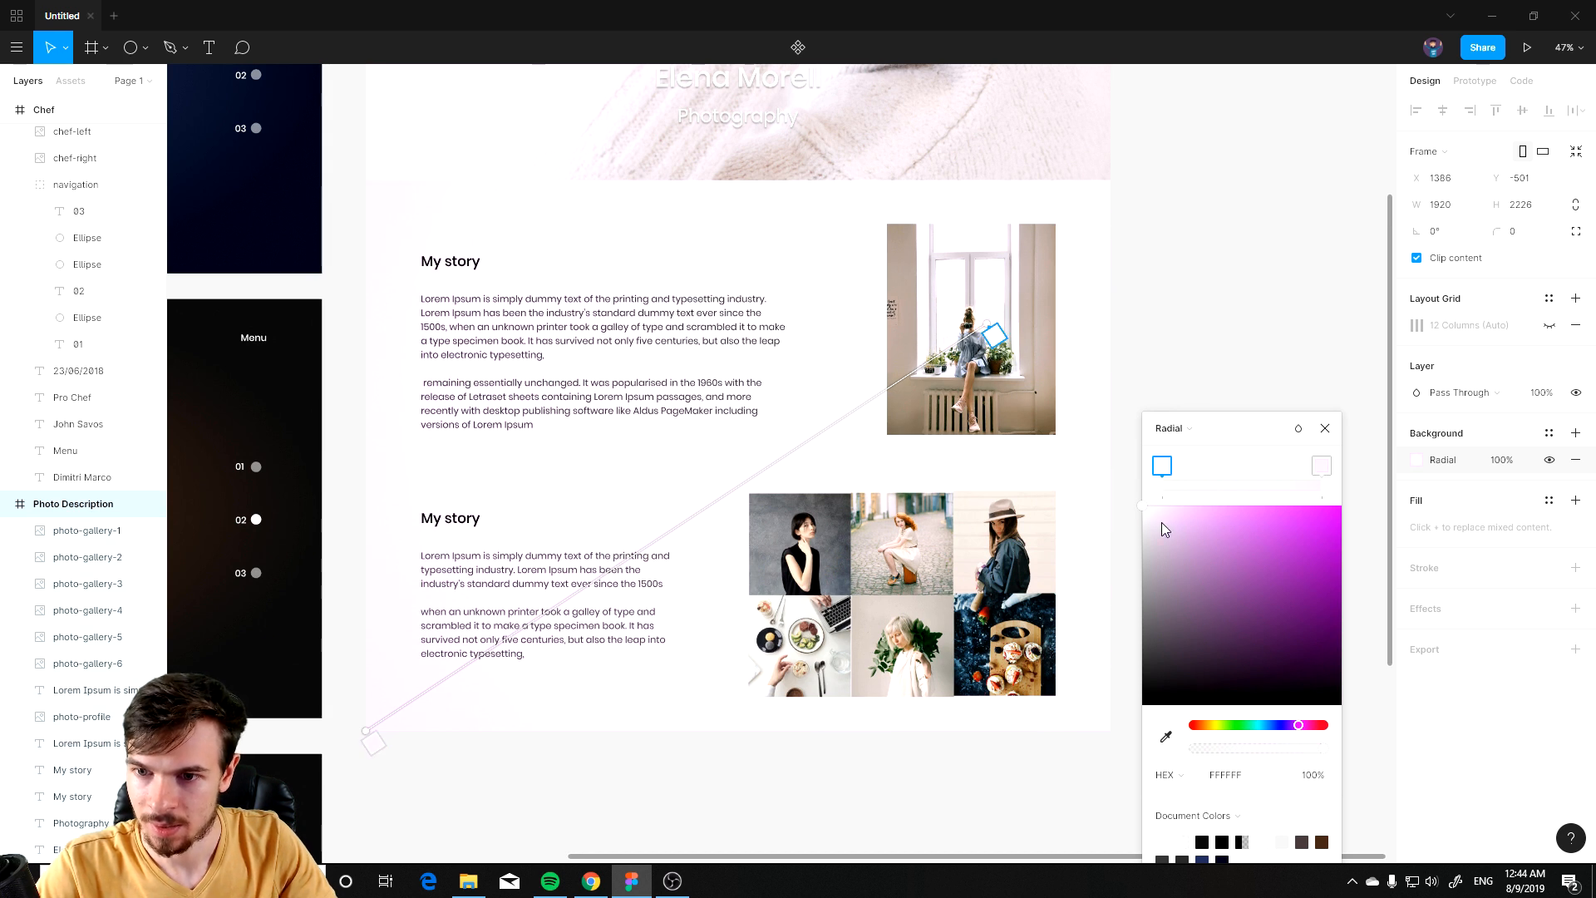
left_click_drag(1141, 520, 1108, 426)
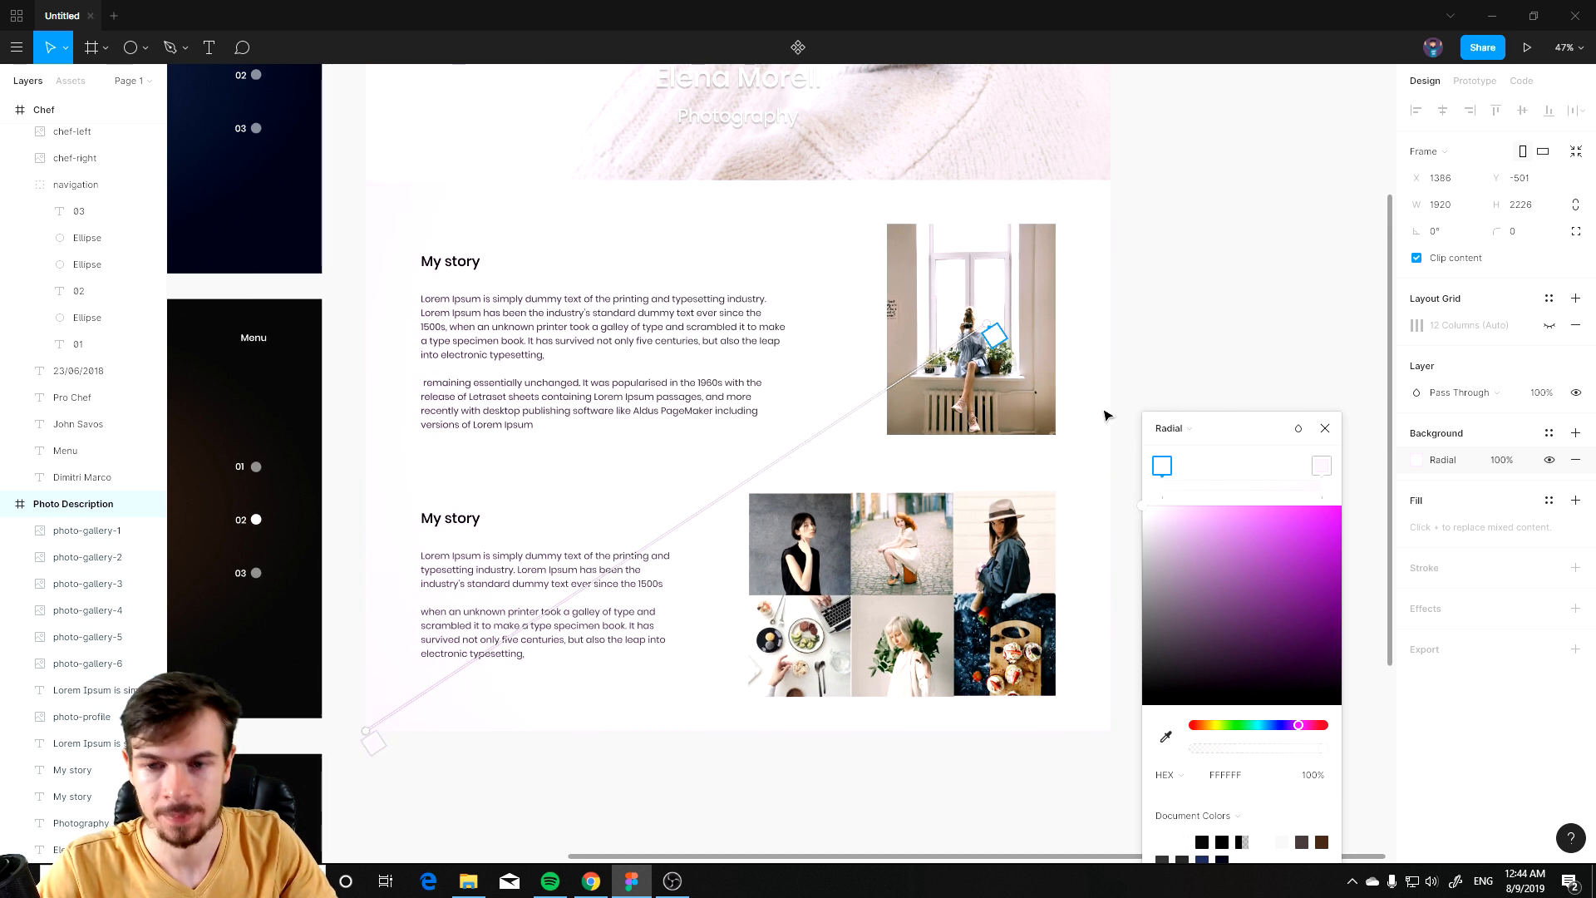
Step: Switch the Photo Description frame's background back to a solid FFFFFF fill
scroll(1021, 520, "down", 1)
left_click(1186, 428)
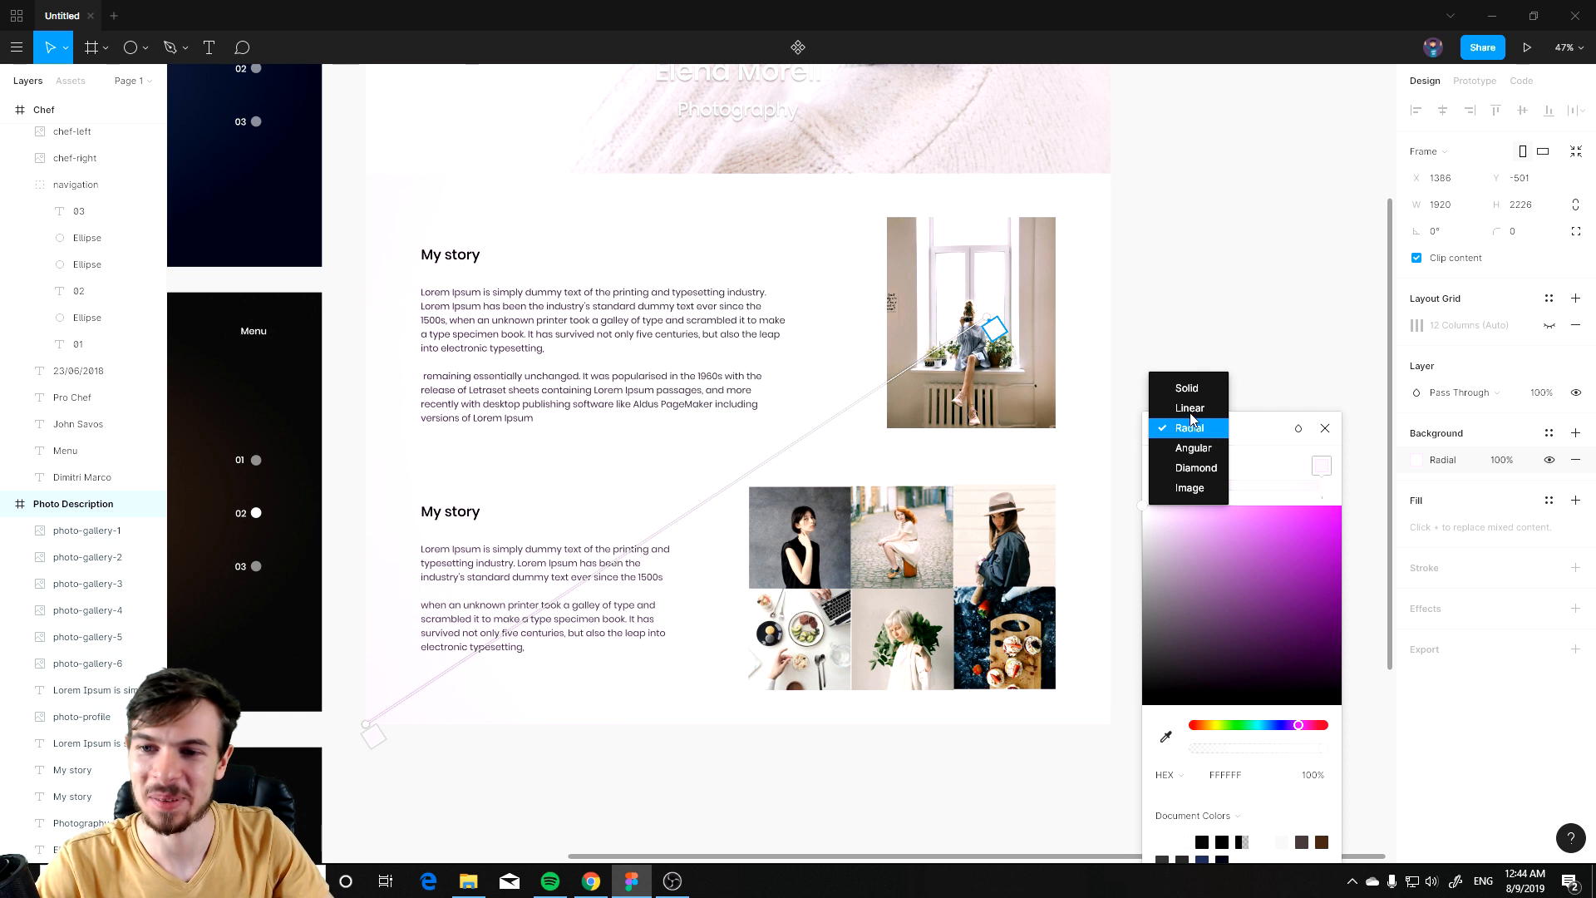
left_click(1189, 389)
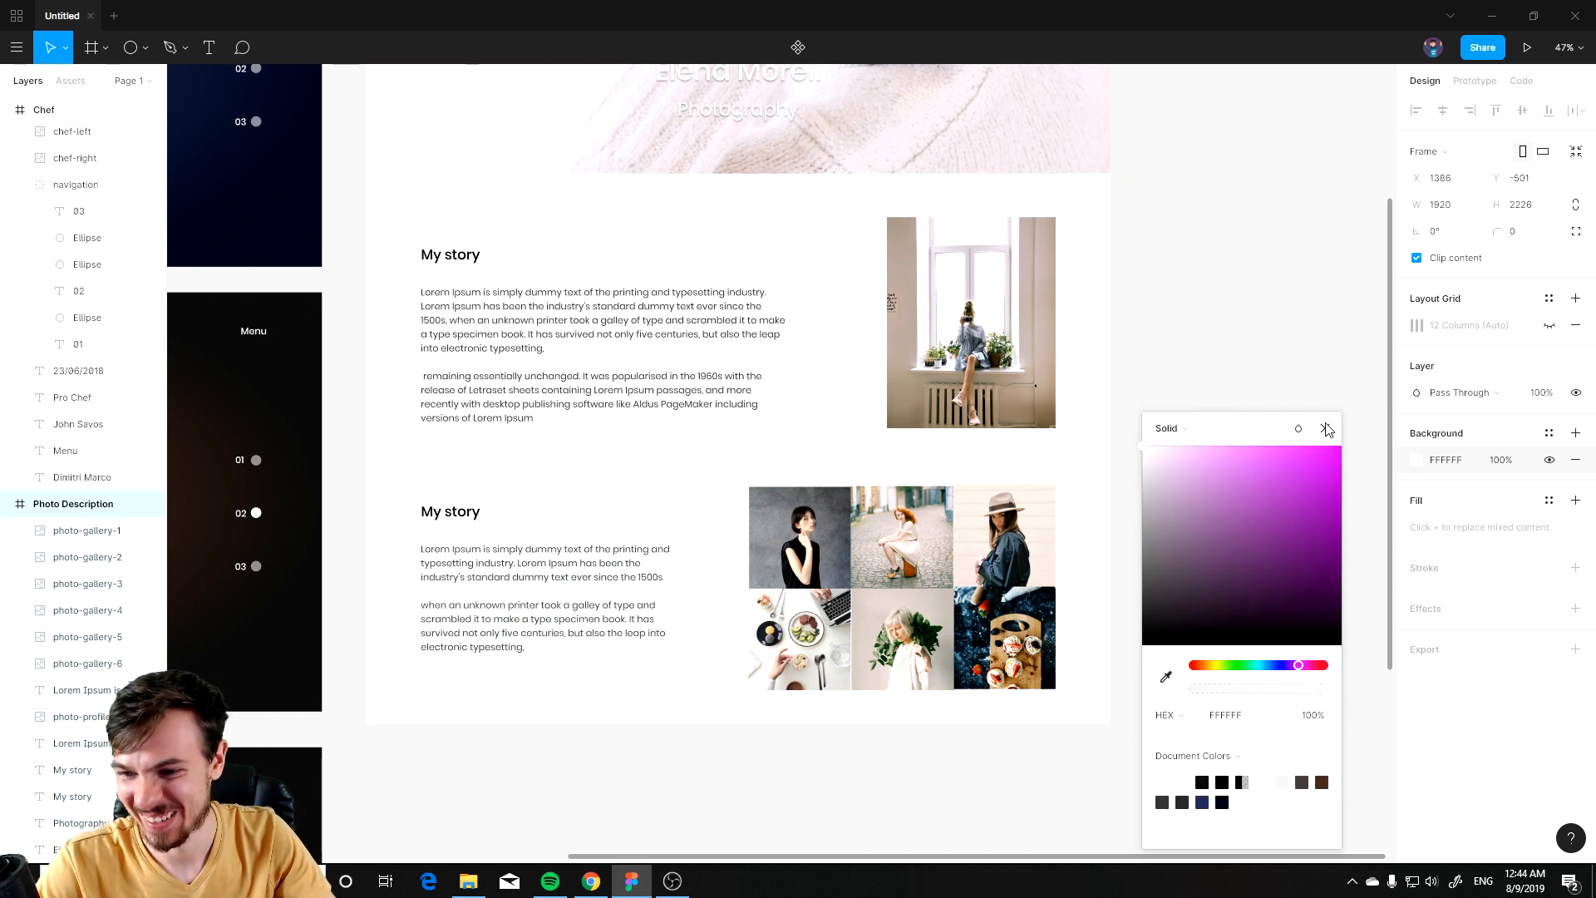
left_click(1328, 429)
Step: Duplicate the Photo Description frame twice and rename the middle copy Chef Description
scroll(1163, 428, "down", 3)
left_click_drag(1247, 399, 978, 520)
left_click(1193, 505)
left_click(606, 257)
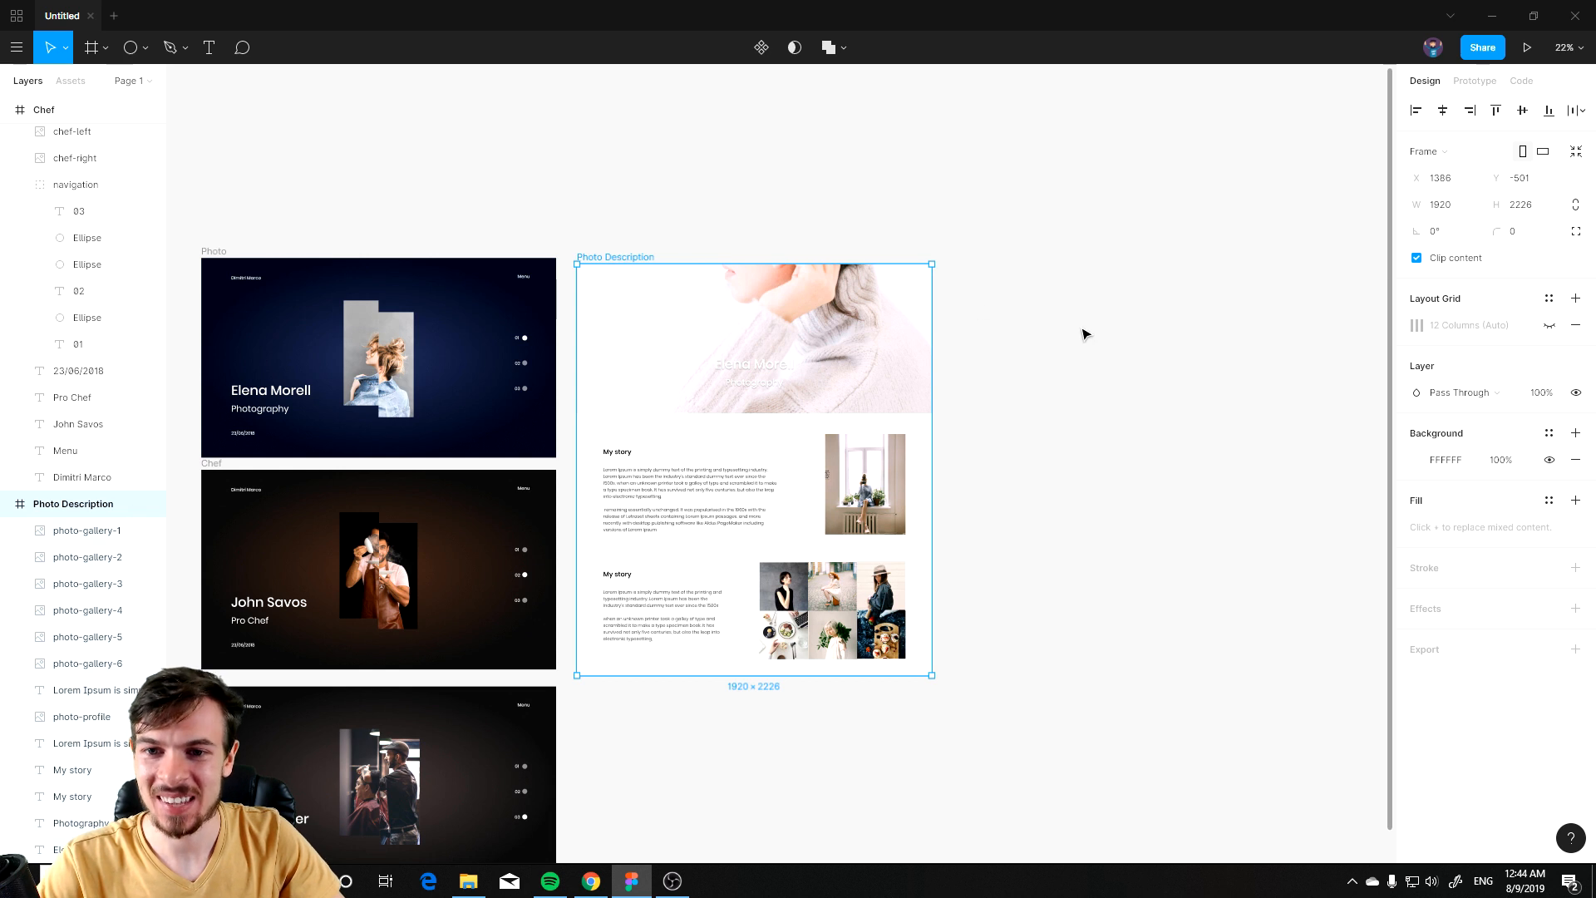
key("ctrl+c")
key("ctrl+v")
key("ctrl+v")
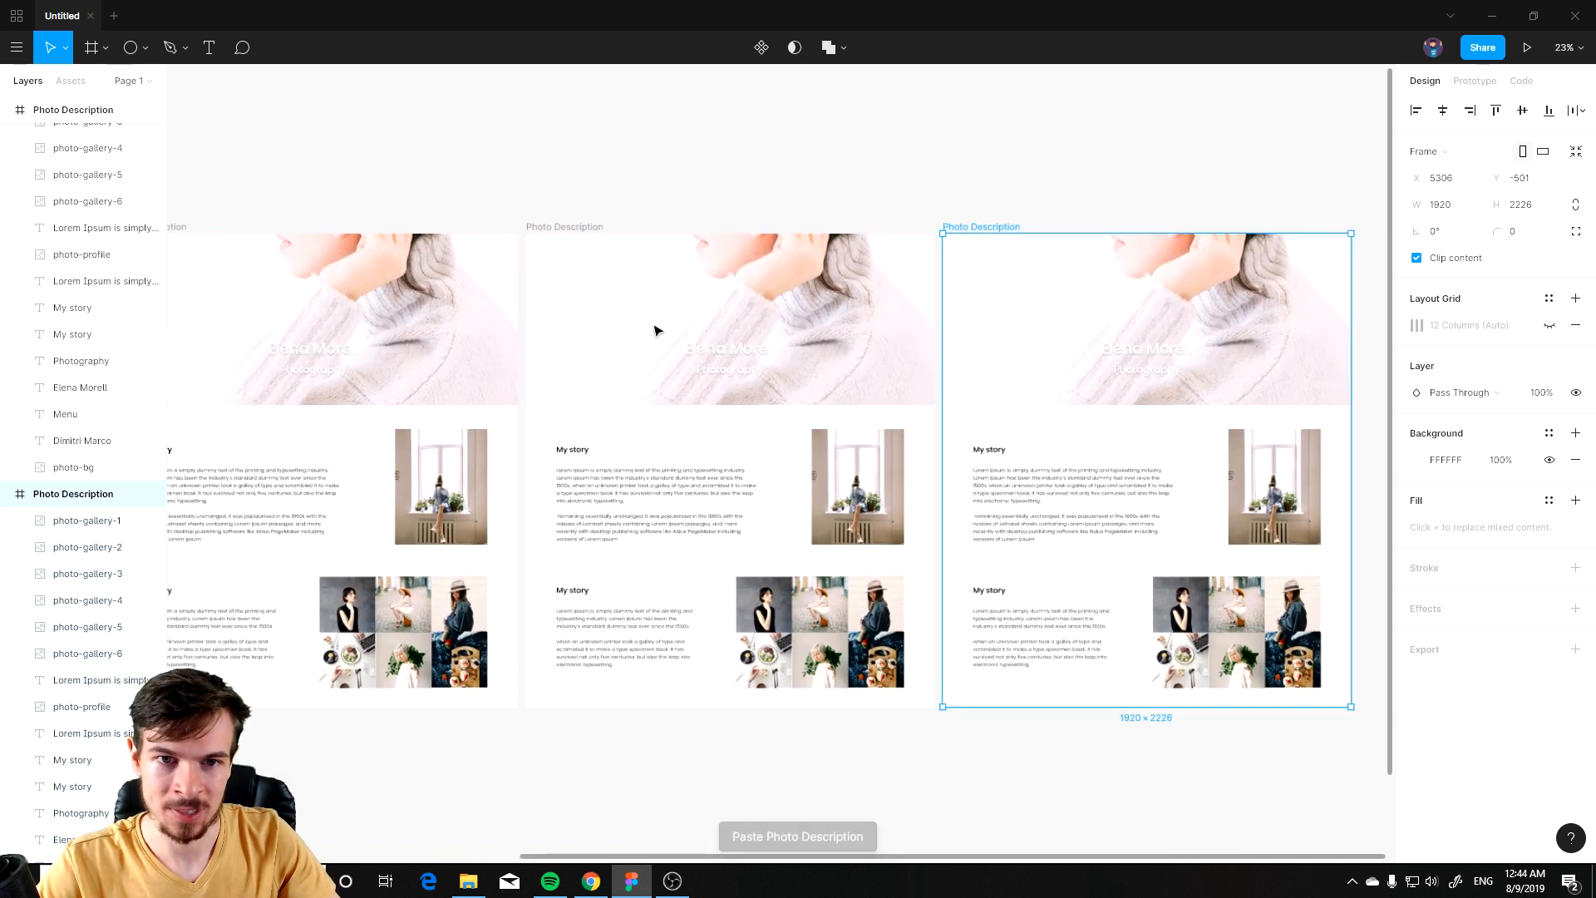
left_click(565, 227)
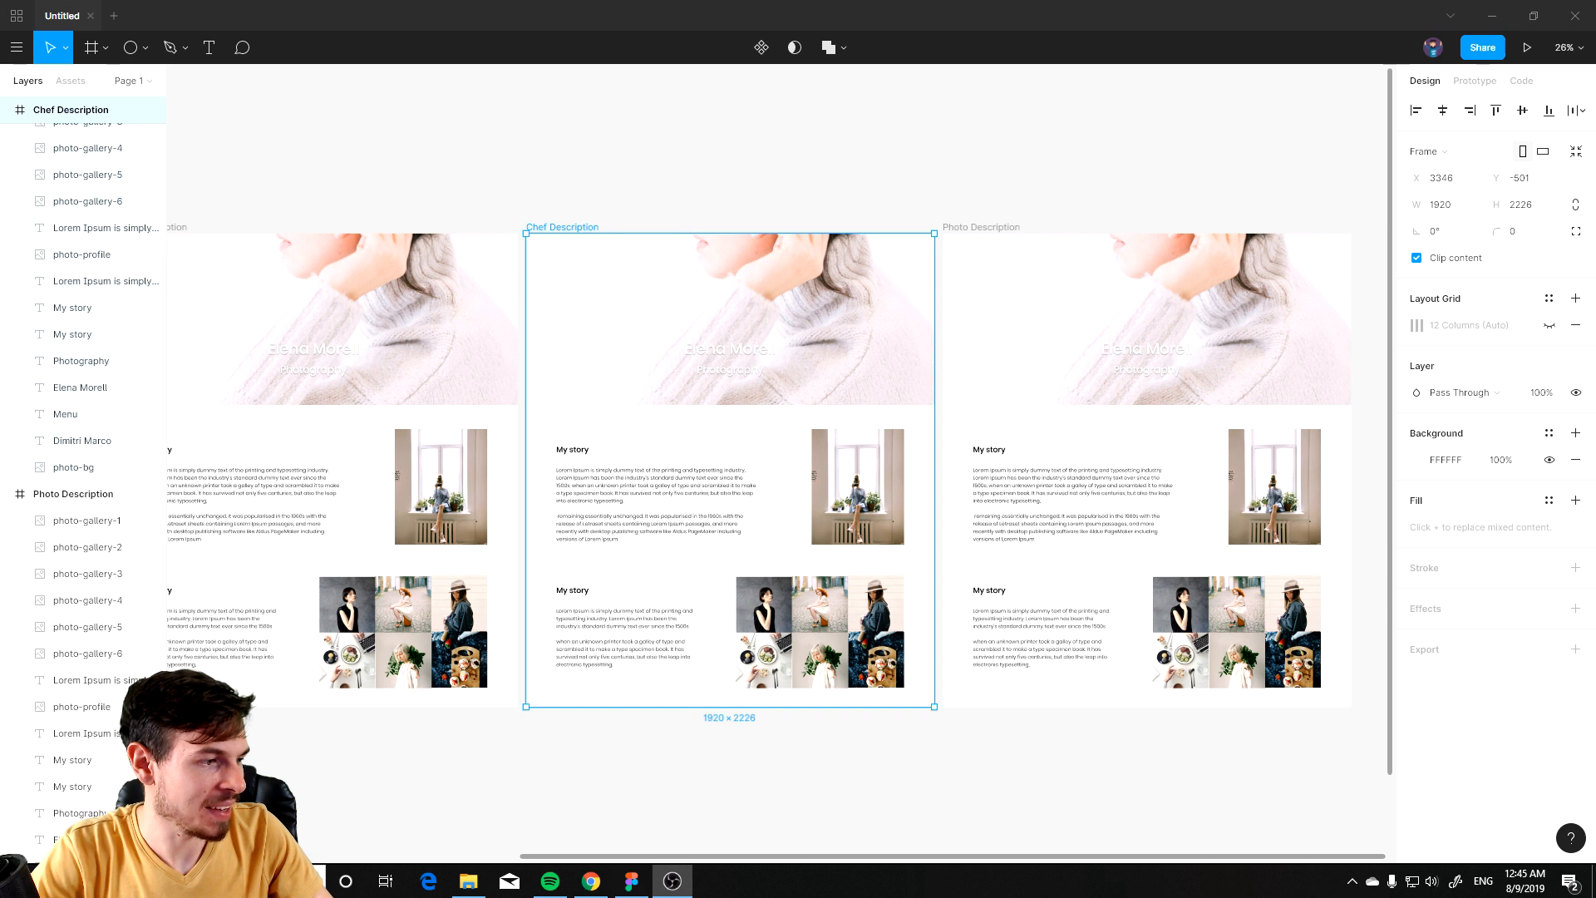
left_click(969, 847)
Step: Replace the Chef Description header photo with a pasted chef image placed across the header
scroll(739, 553, "up", 3, "ctrl")
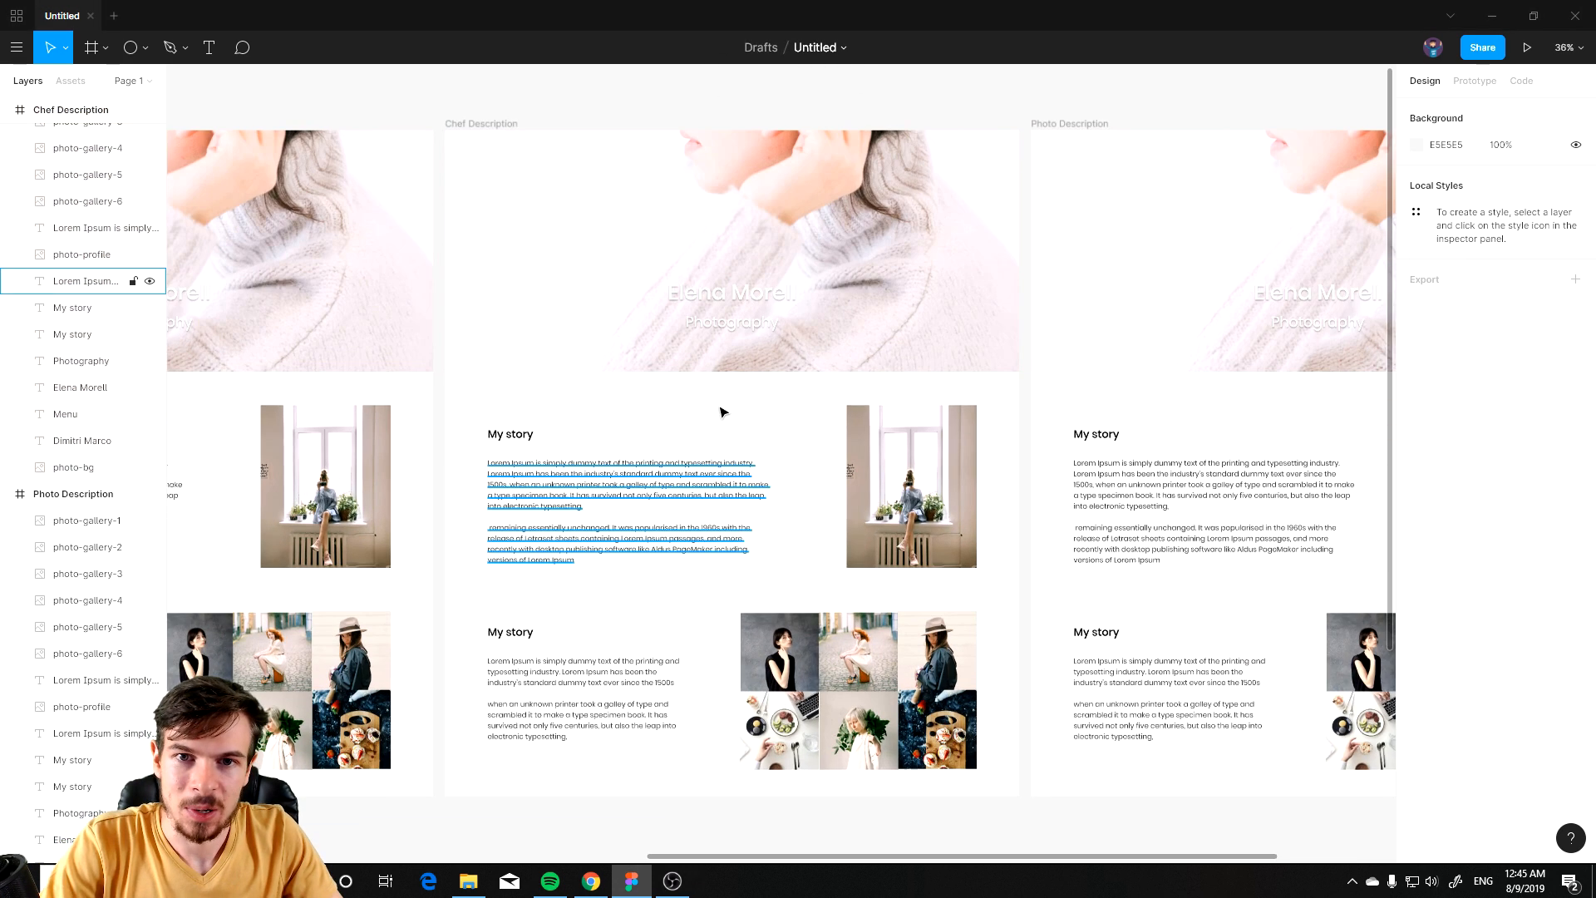
left_click(578, 188)
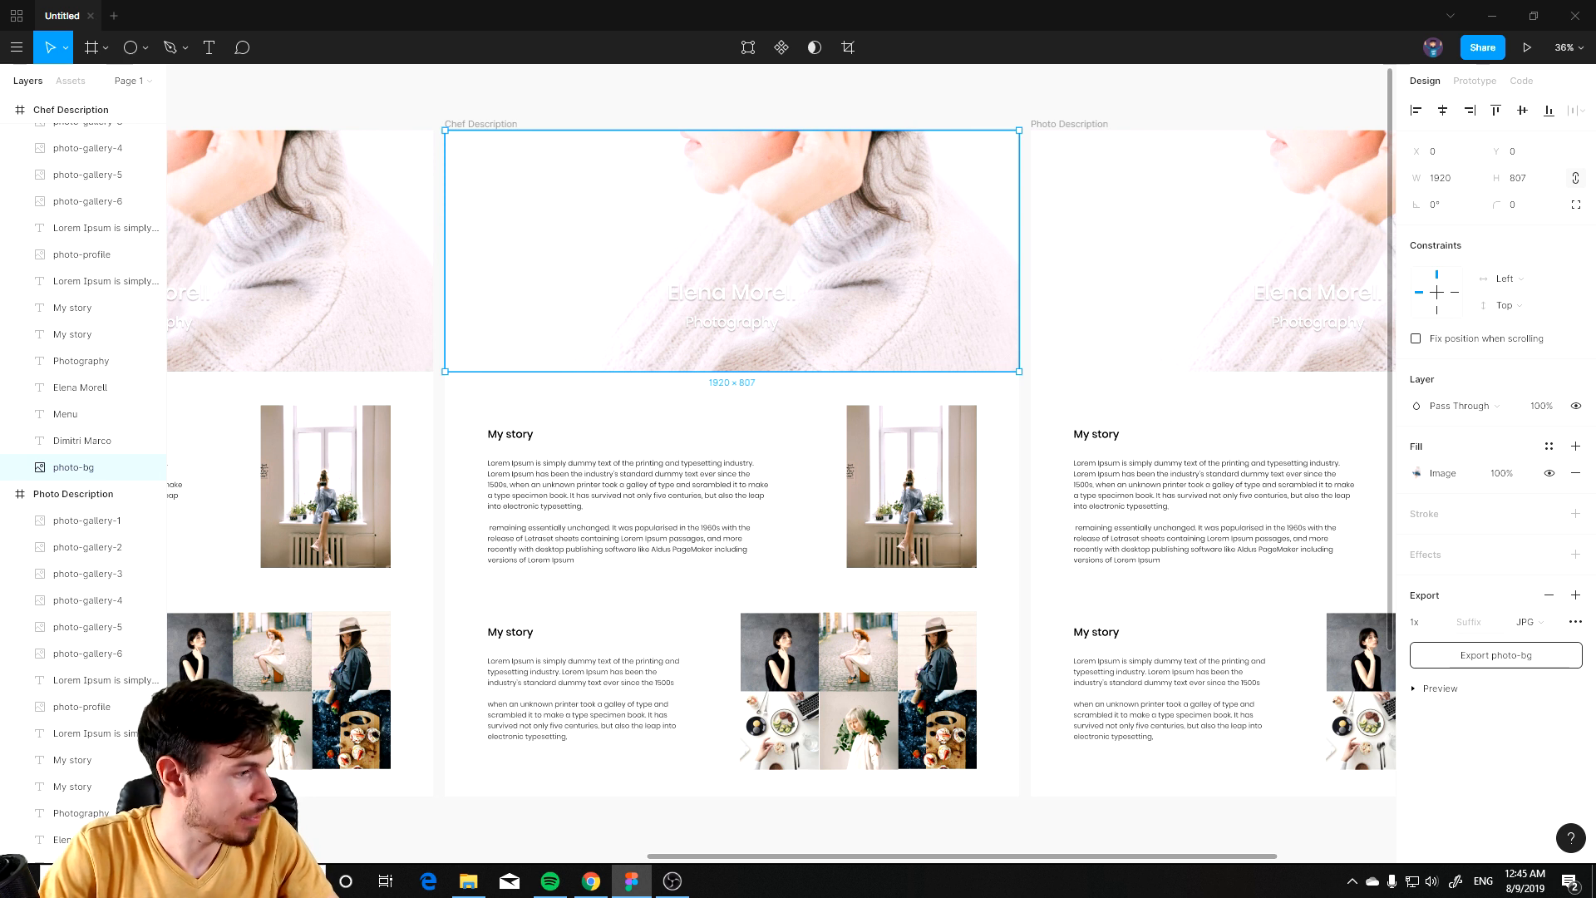
key("alt+Tab")
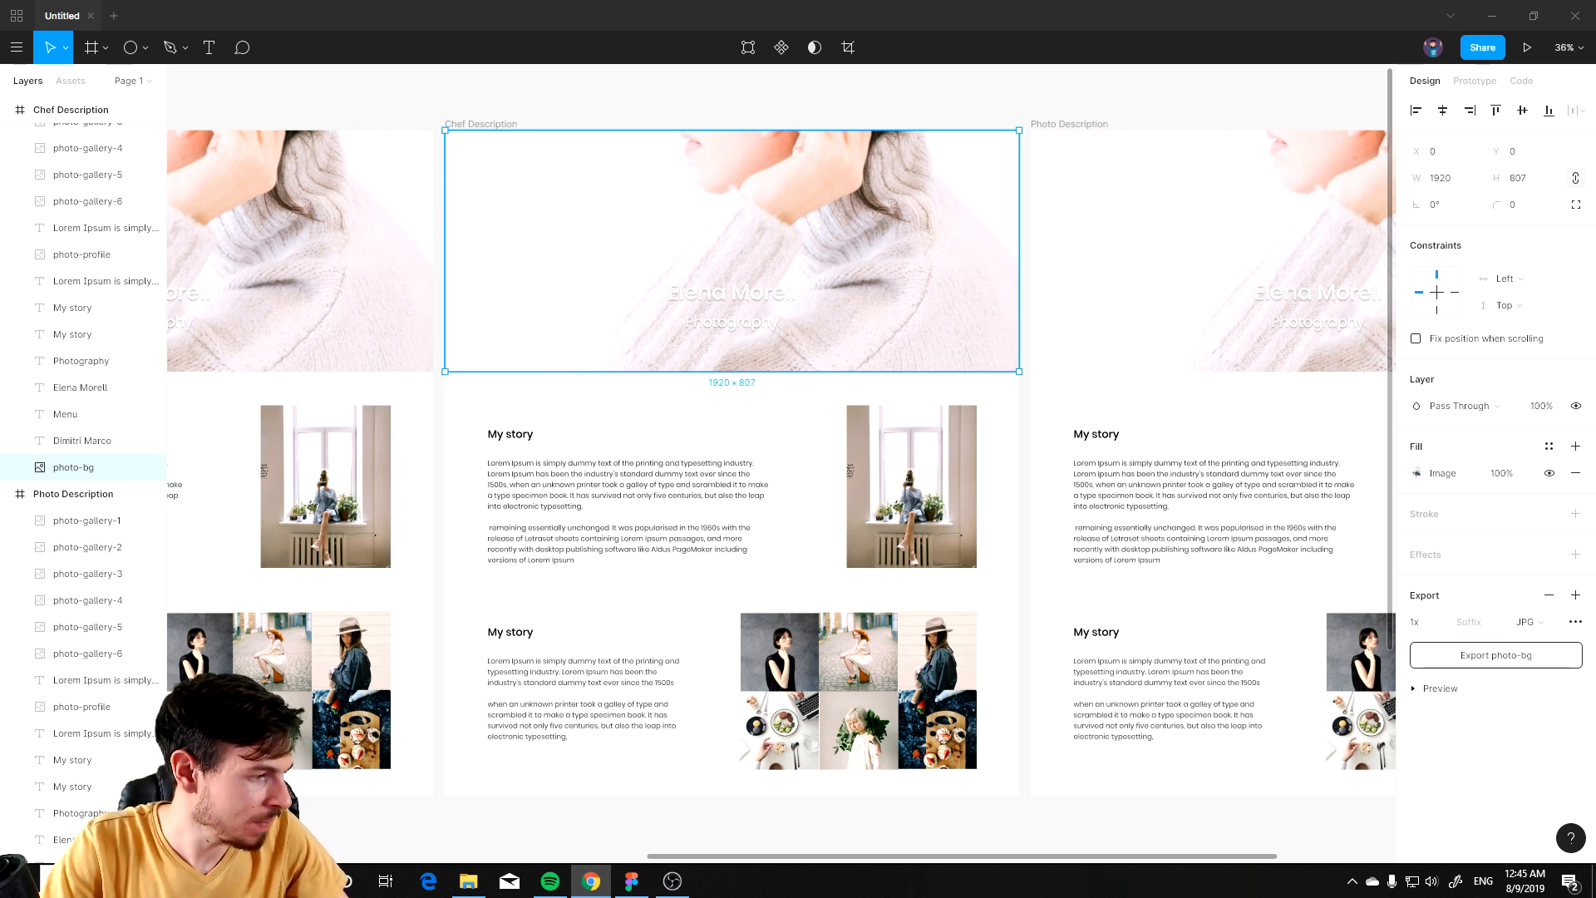
left_click(663, 391)
key("ctrl+v")
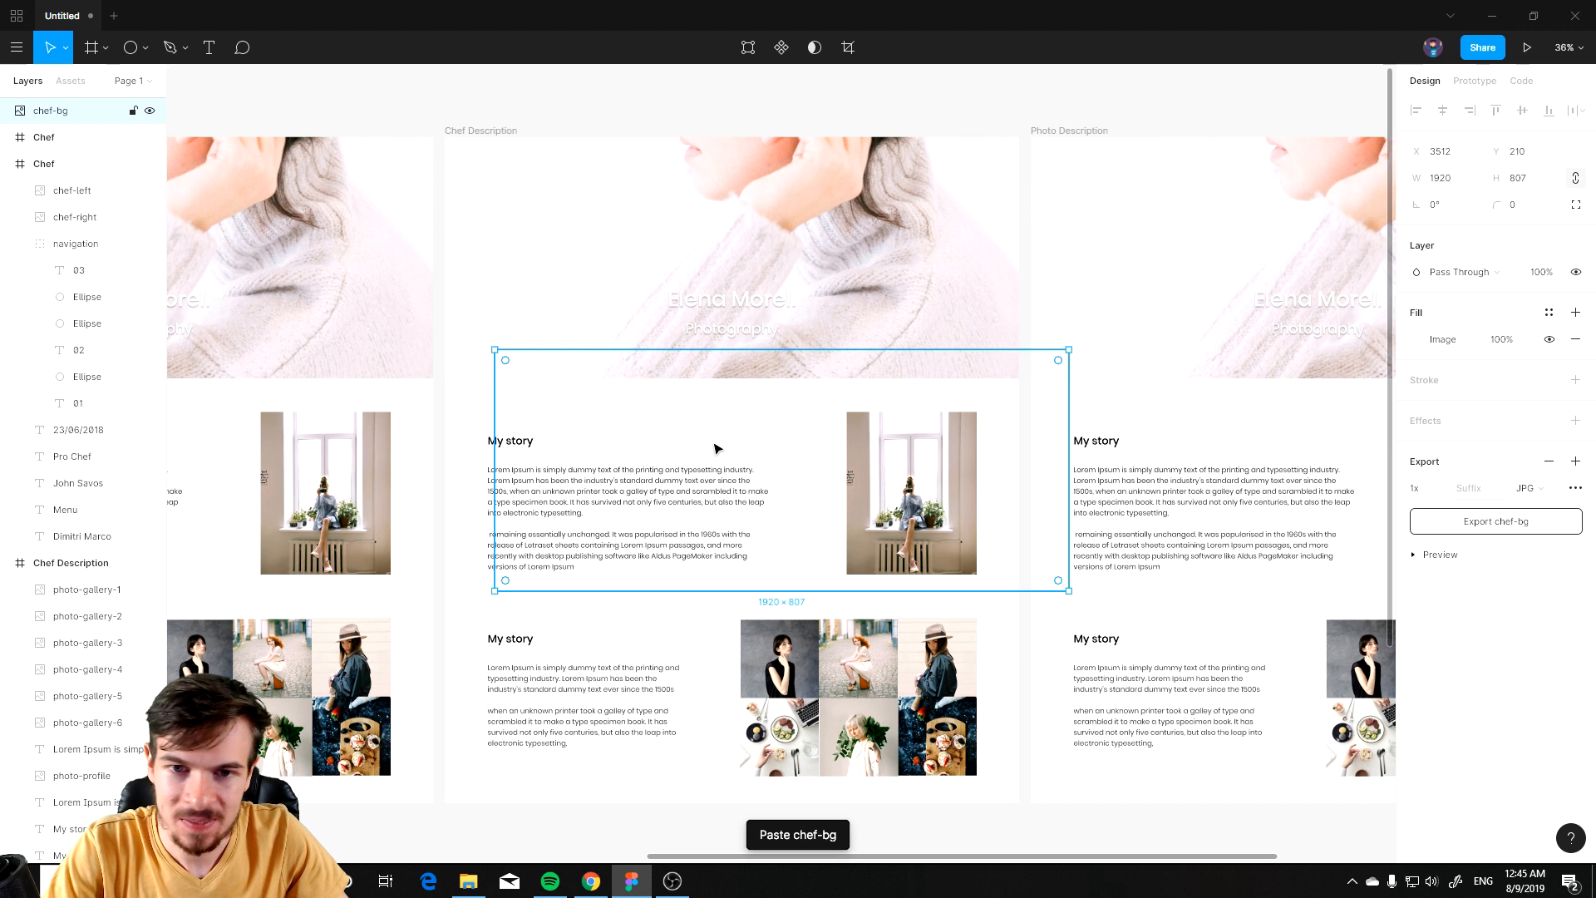
left_click_drag(744, 446, 698, 443)
key("Delete")
left_click_drag(686, 287, 682, 251)
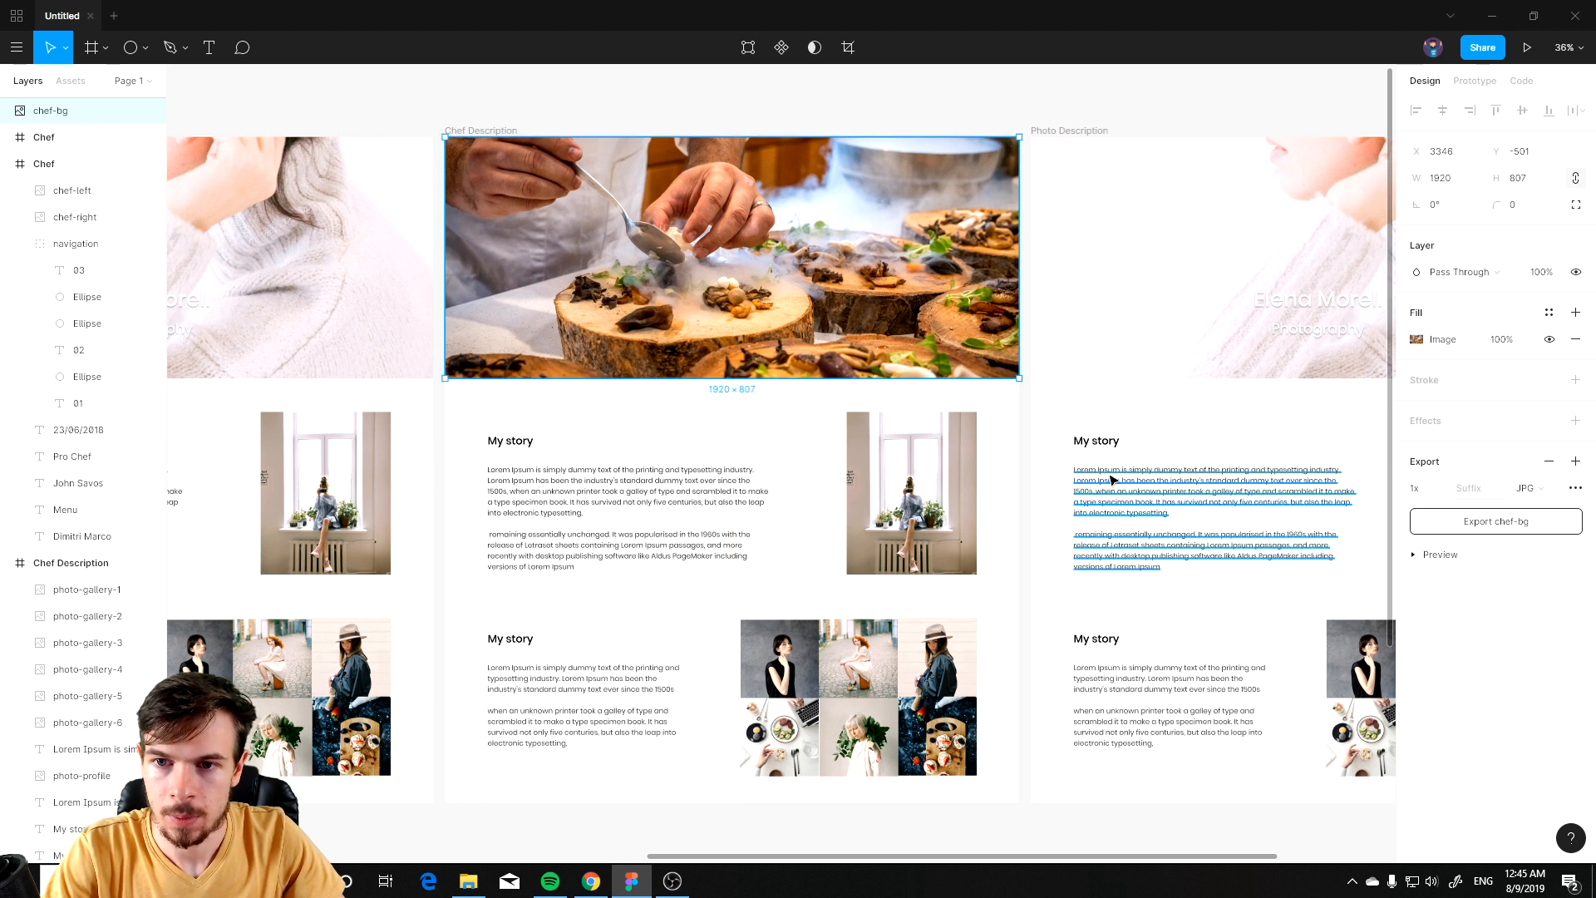
Step: Move the chef-bg layer into the Chef Description frame, beneath the header texts
mouse_move(58, 117)
left_mouse_down()
mouse_move(89, 418)
mouse_move(67, 111)
left_mouse_up()
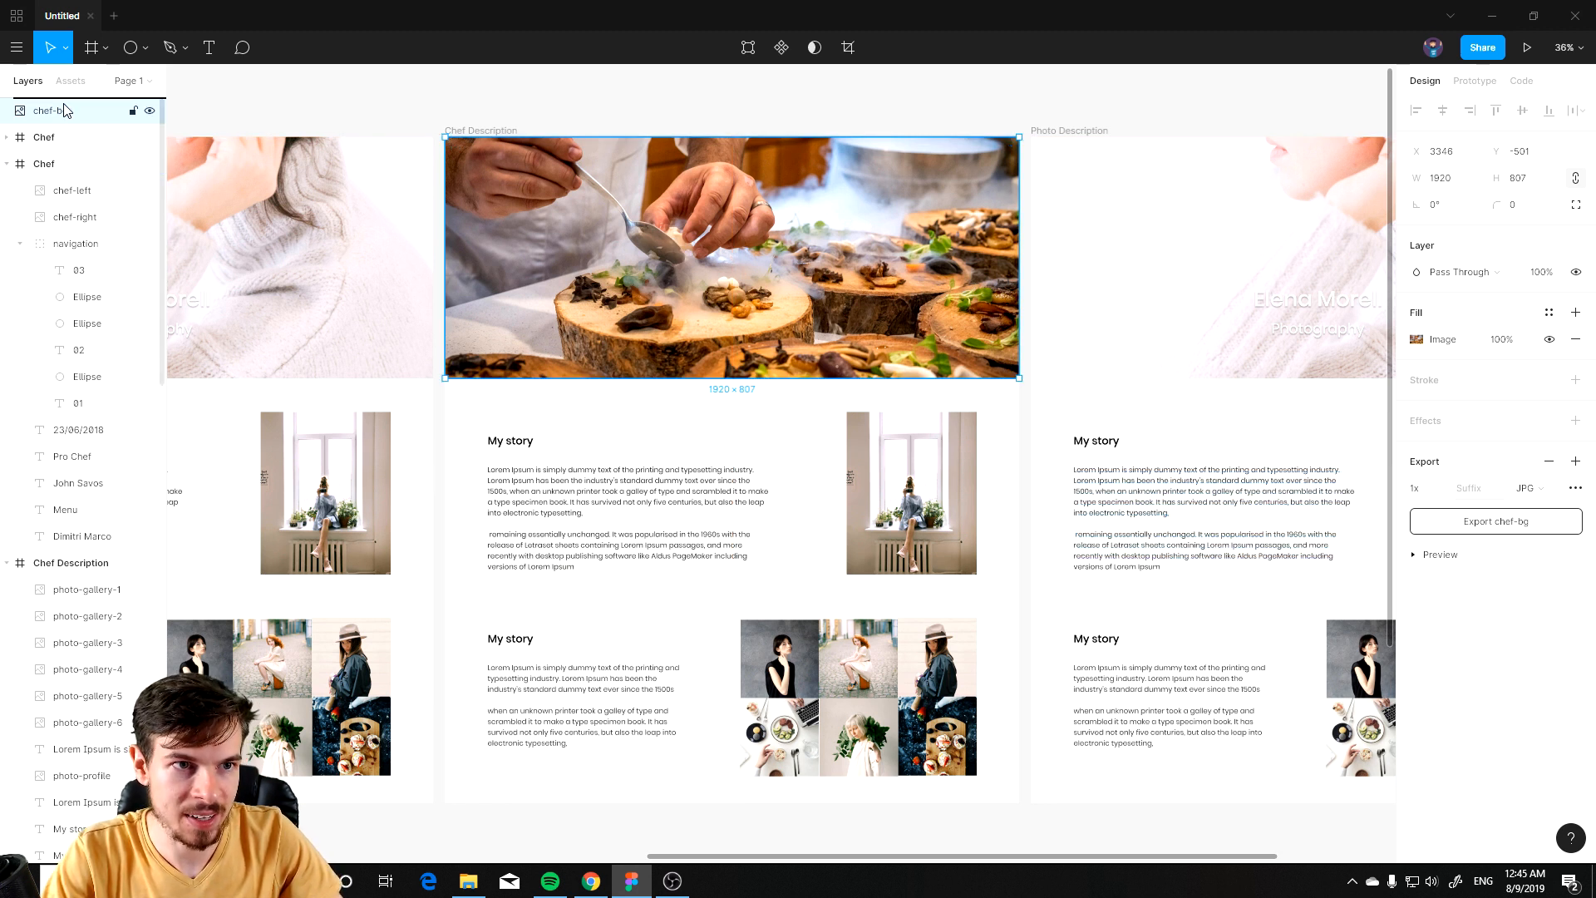
left_click(71, 563)
scroll(91, 416, "down", 5)
scroll(91, 432, "up", 2)
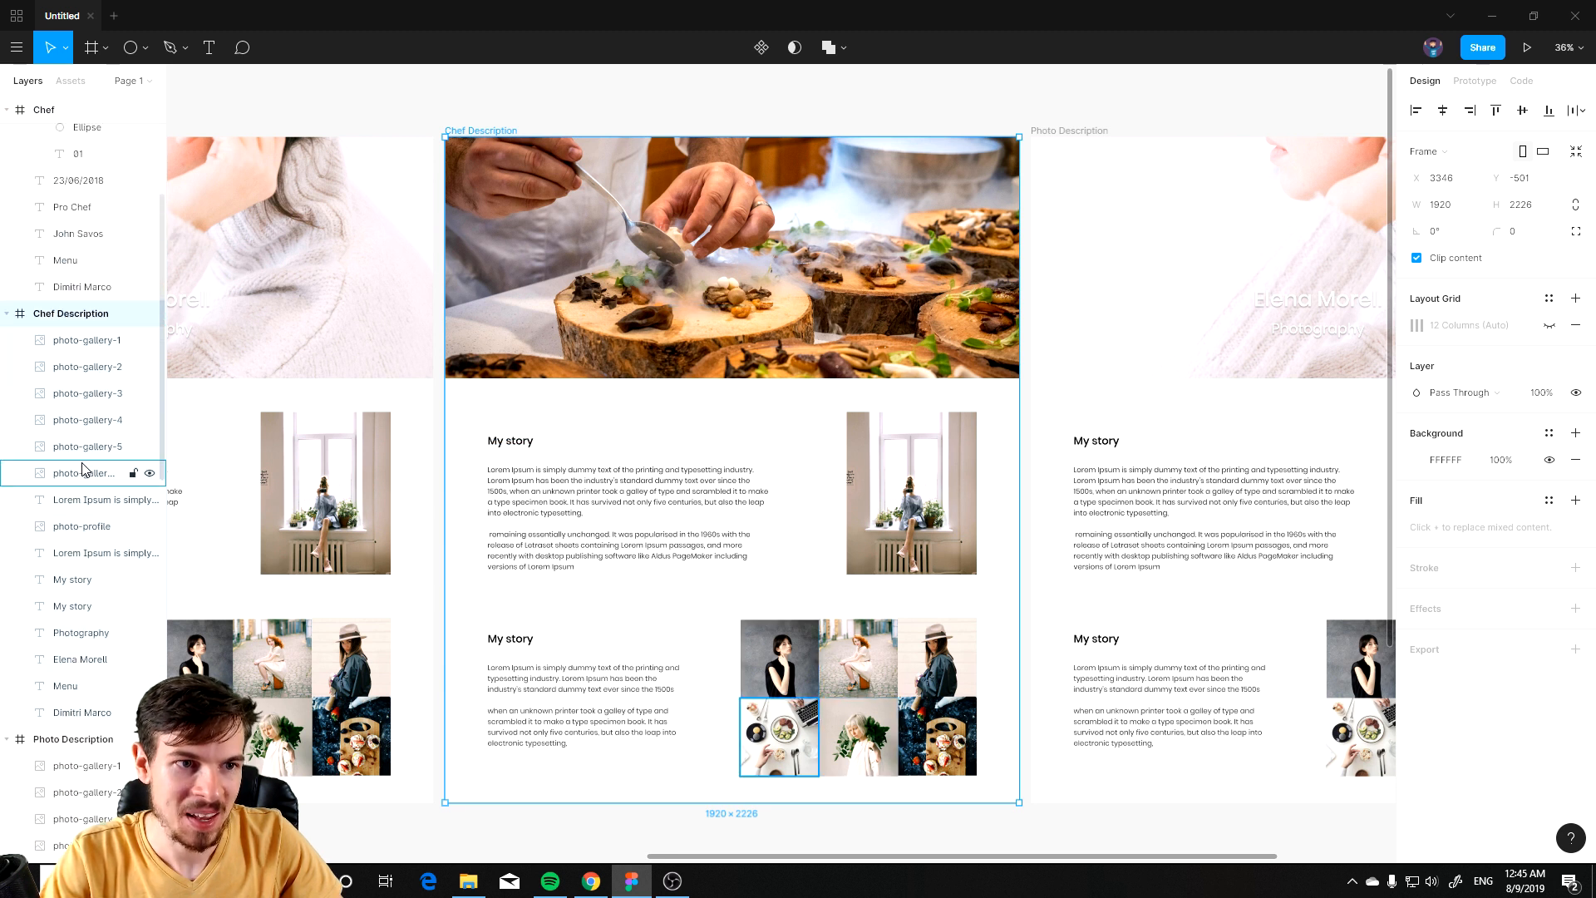
scroll(92, 441, "up", 3)
left_click(68, 112)
left_click_drag(76, 149, 89, 643)
scroll(111, 475, "down", 4)
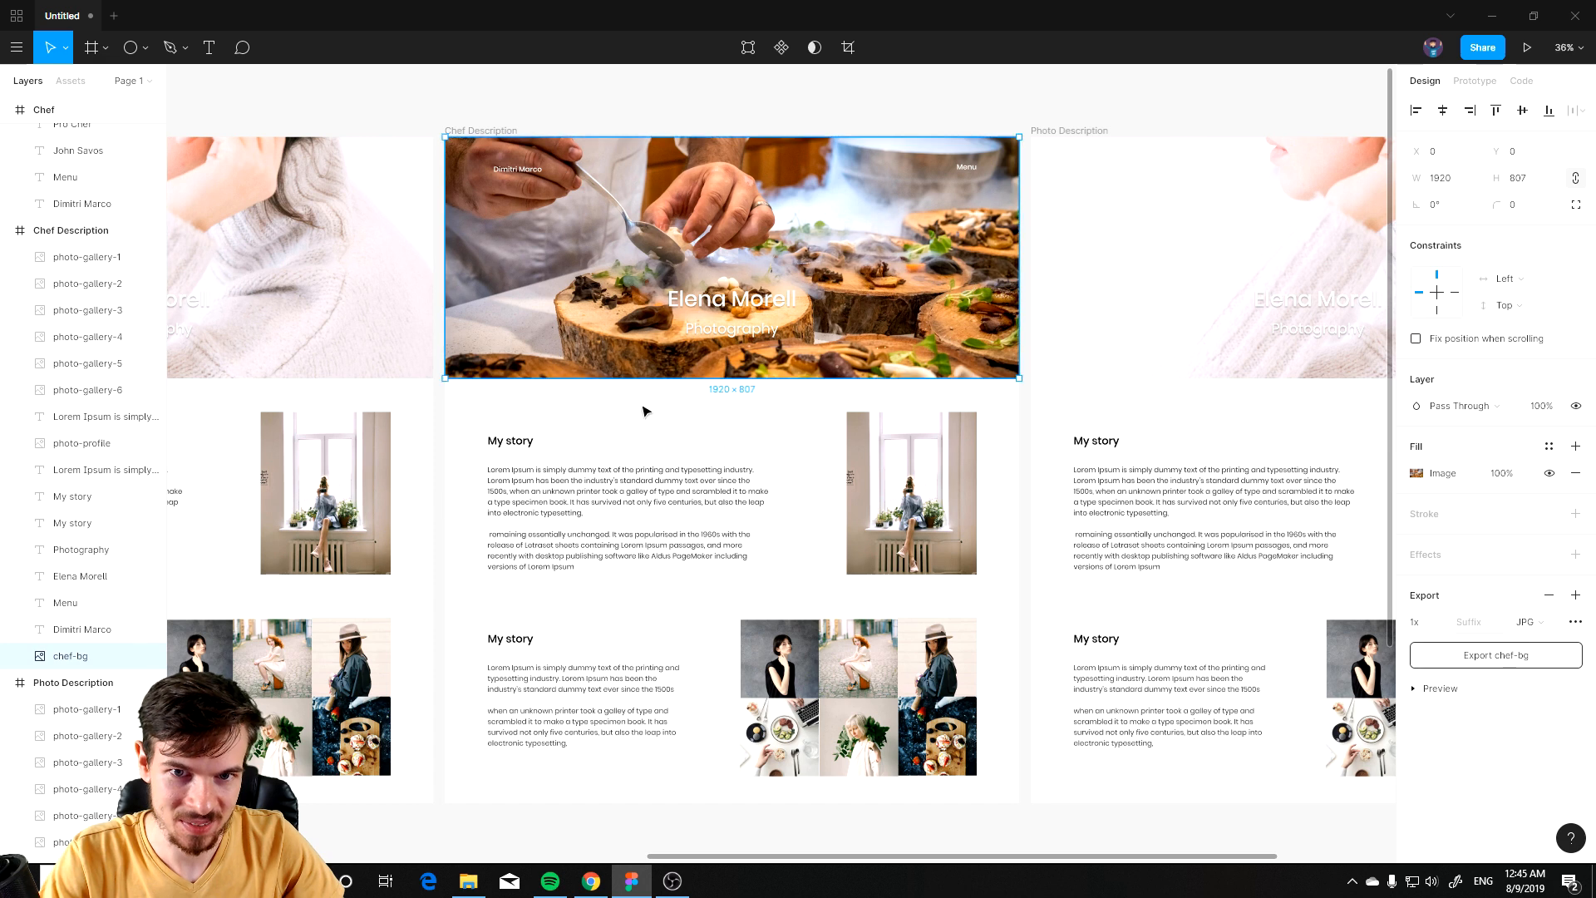
left_click(719, 309)
left_click_drag(443, 523, 1448, 174)
left_click_drag(1380, 129, 480, 609)
type("John Sa")
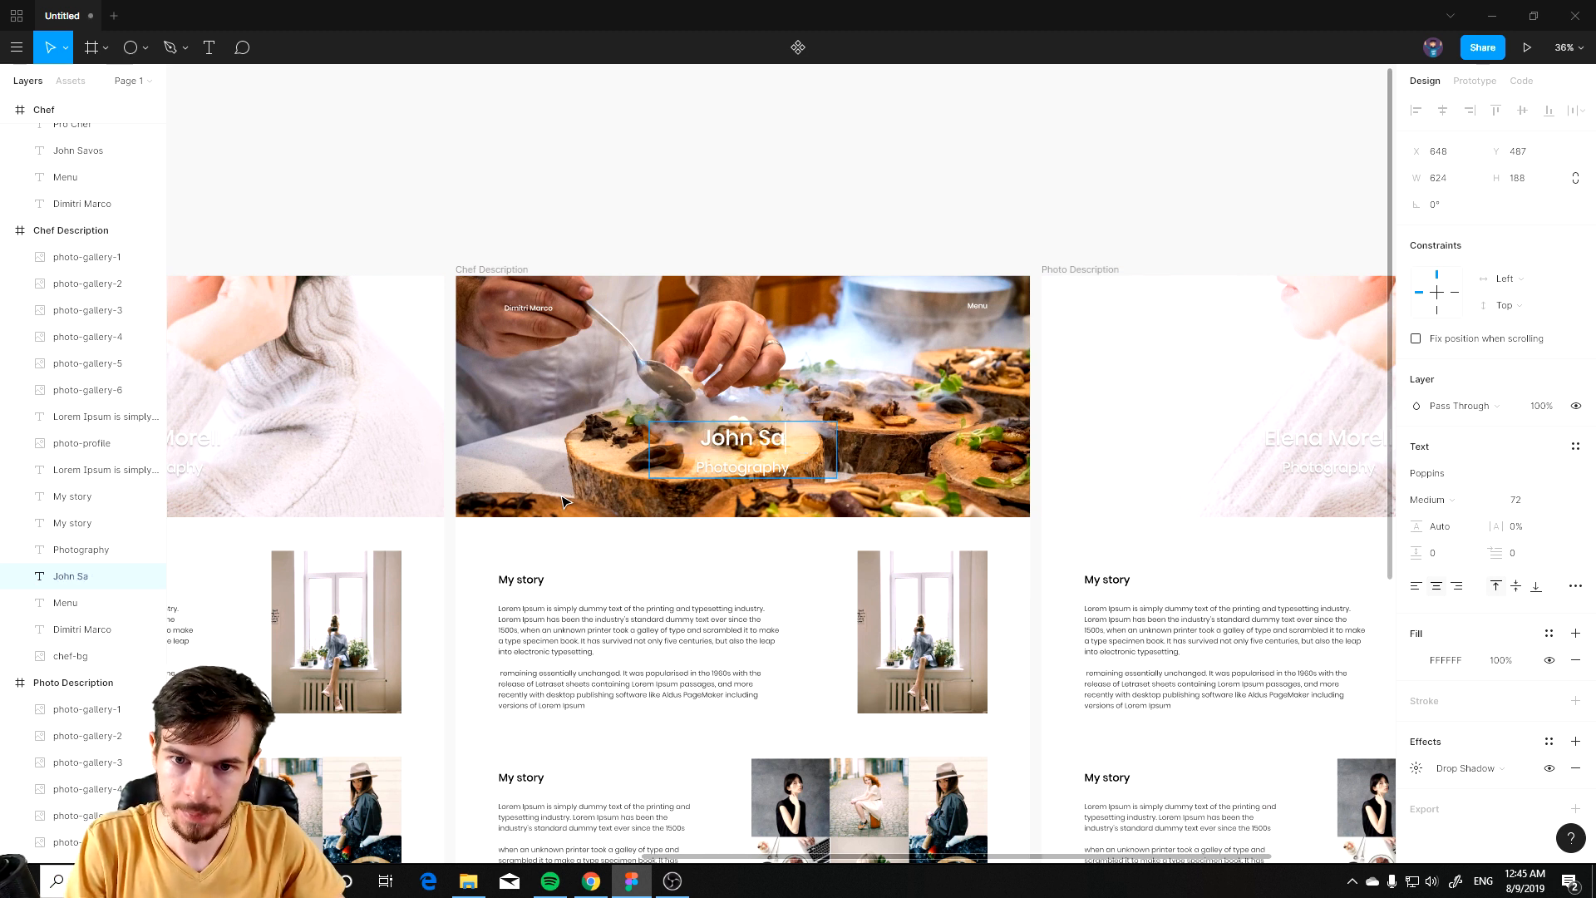
type("vos")
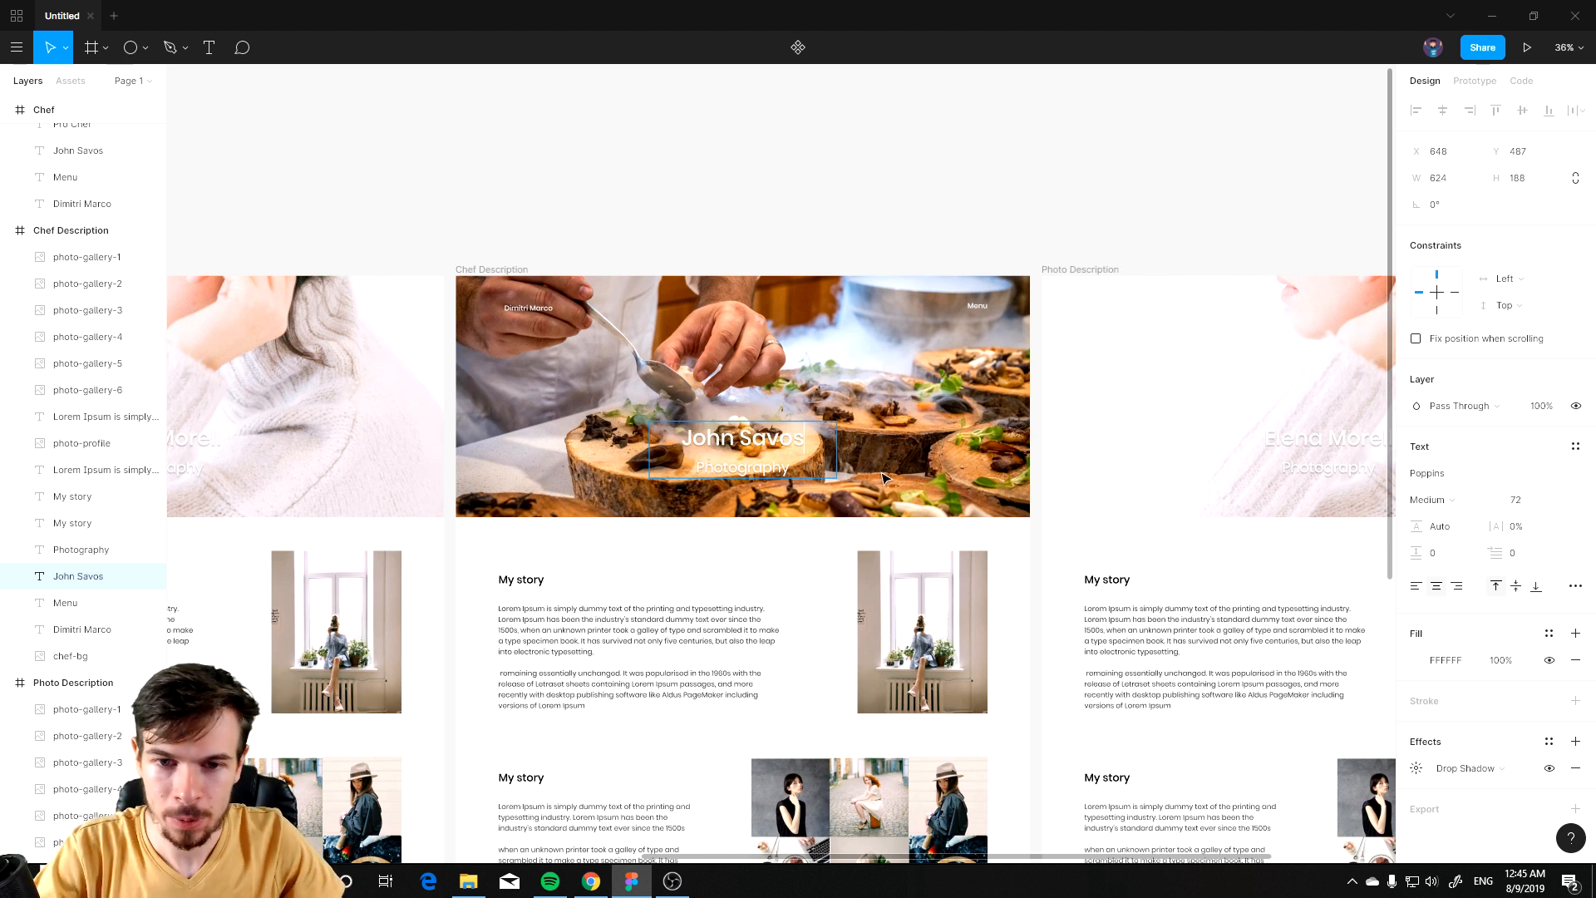
key("Escape")
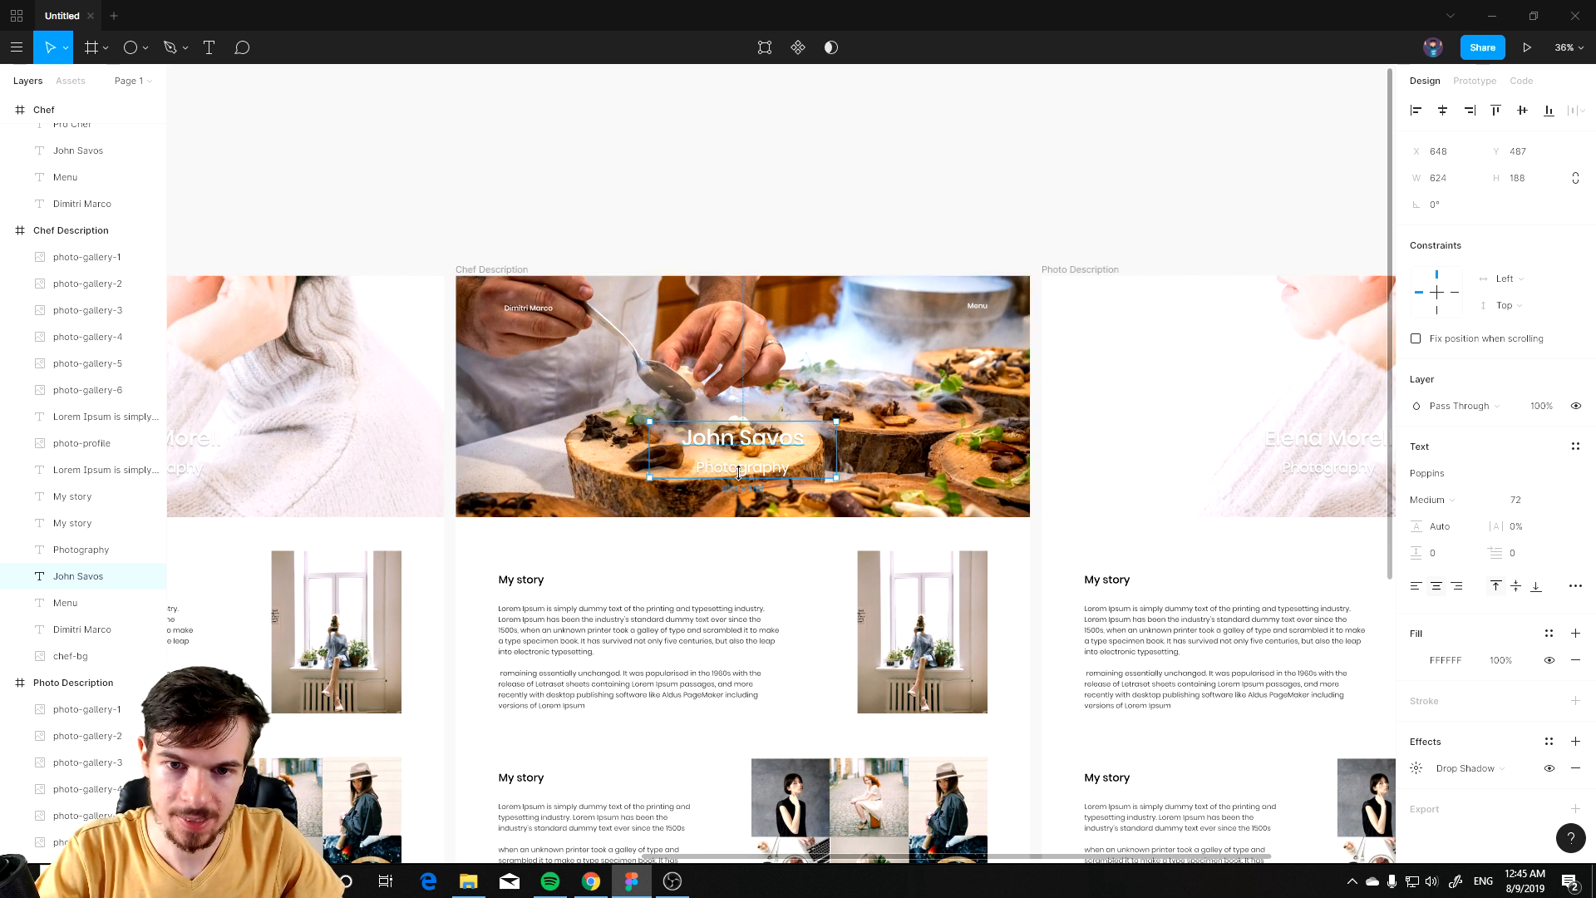
Step: Change the header subtitle beneath the title to Pro Chef
left_click(773, 505)
scroll(769, 488, "up", 3)
double_click(745, 469)
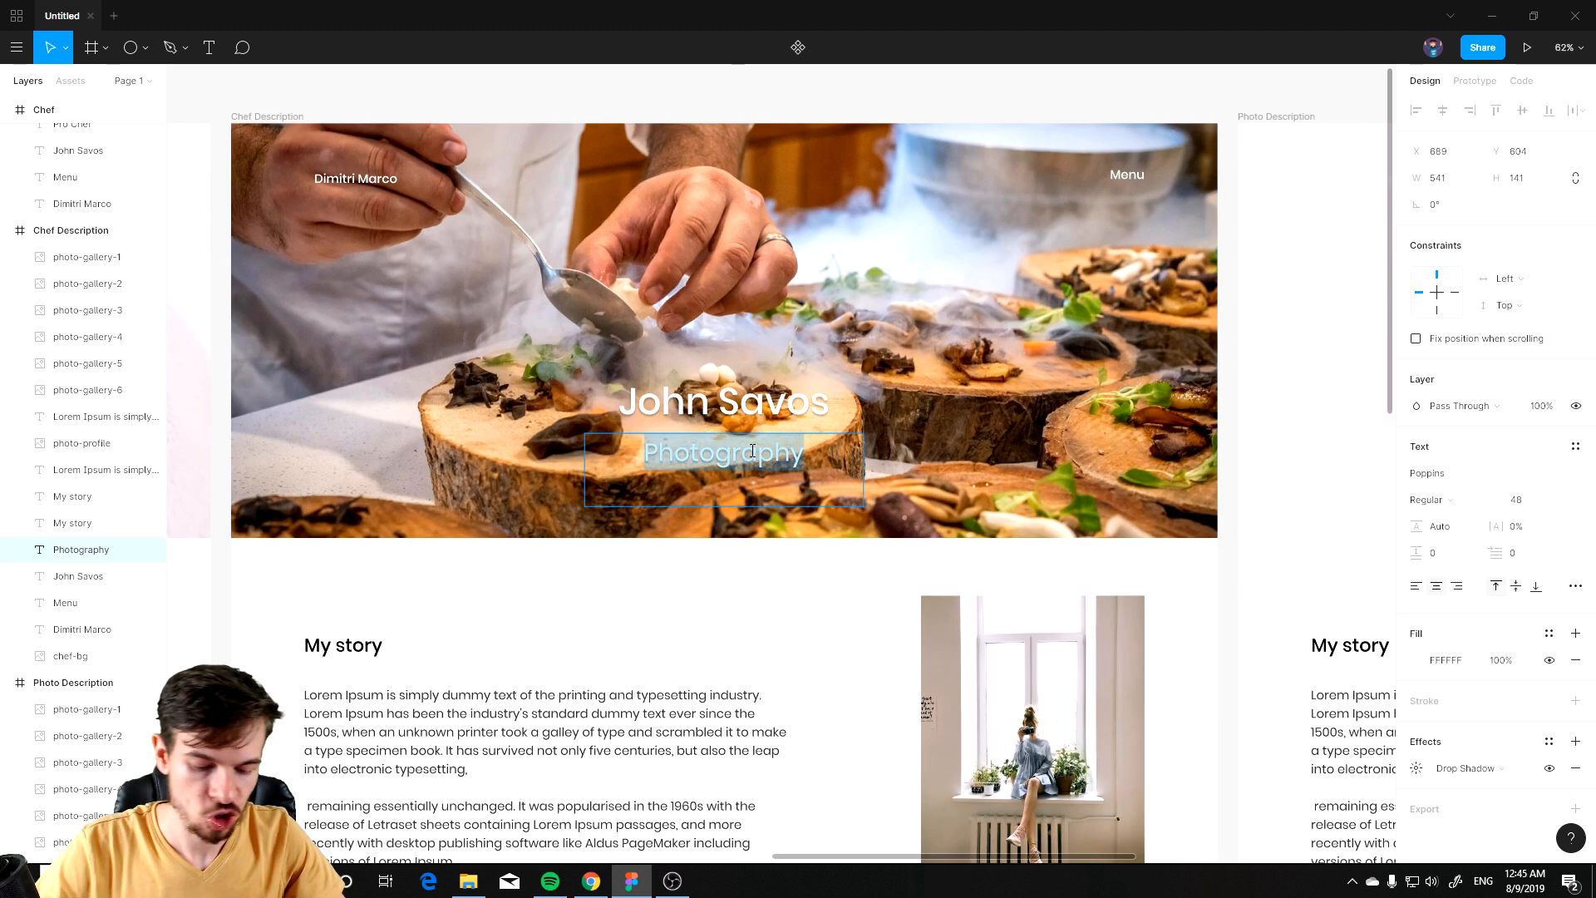
type("Che")
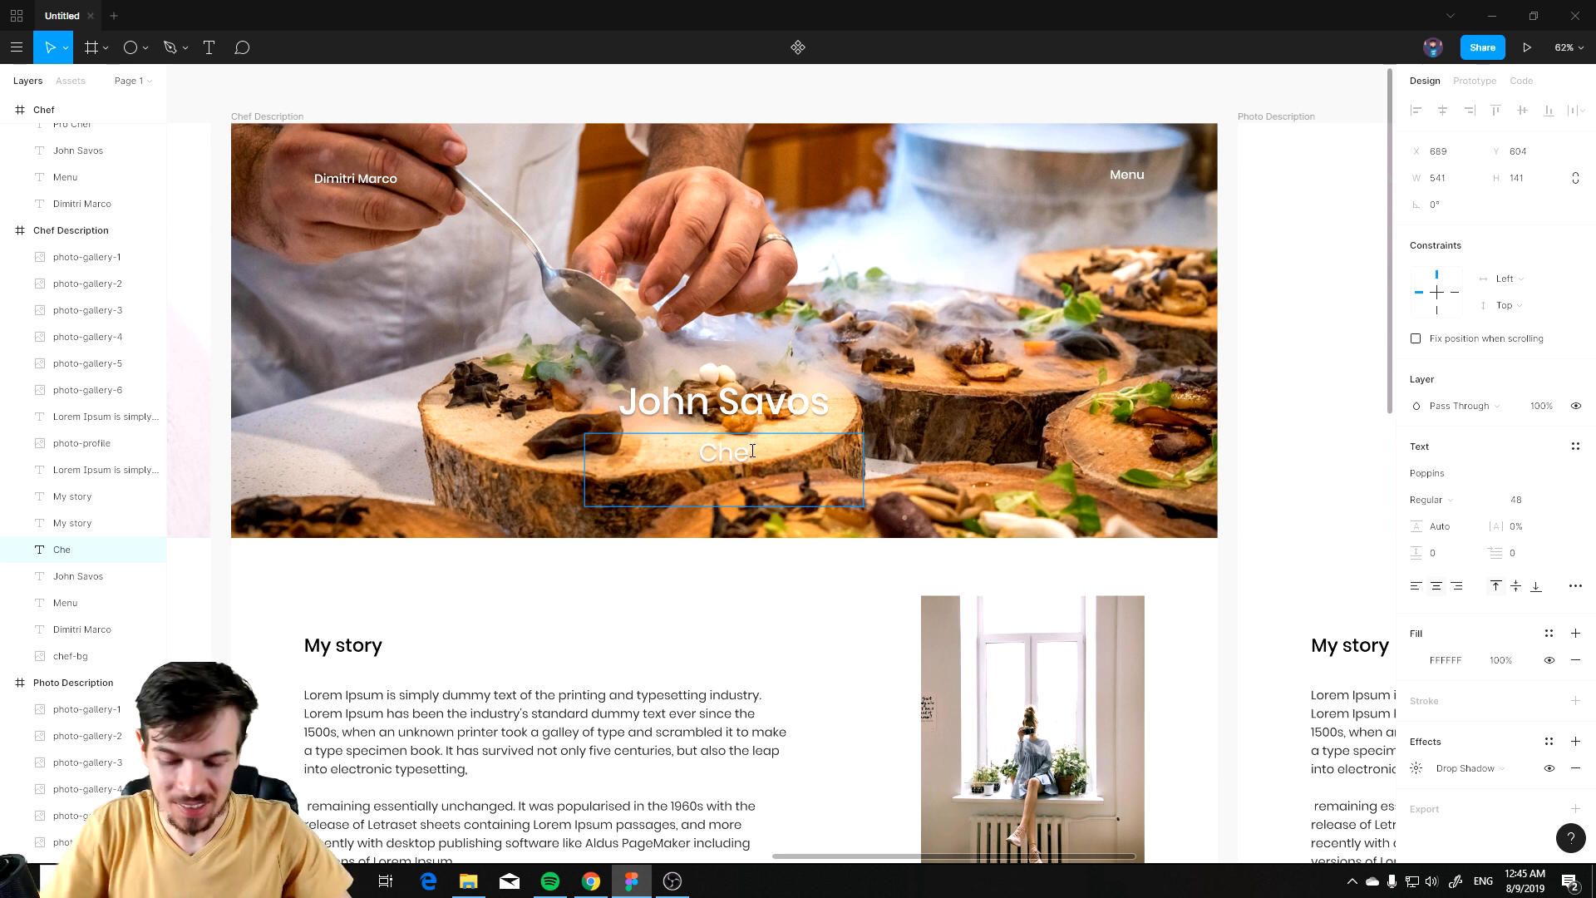
type("Chef")
left_click(755, 660)
Step: Replace the Chef Description profile photo with a pasted chef portrait sized 435 × 544 and delete the original
scroll(762, 653, "down", 3)
scroll(740, 582, "down", 5)
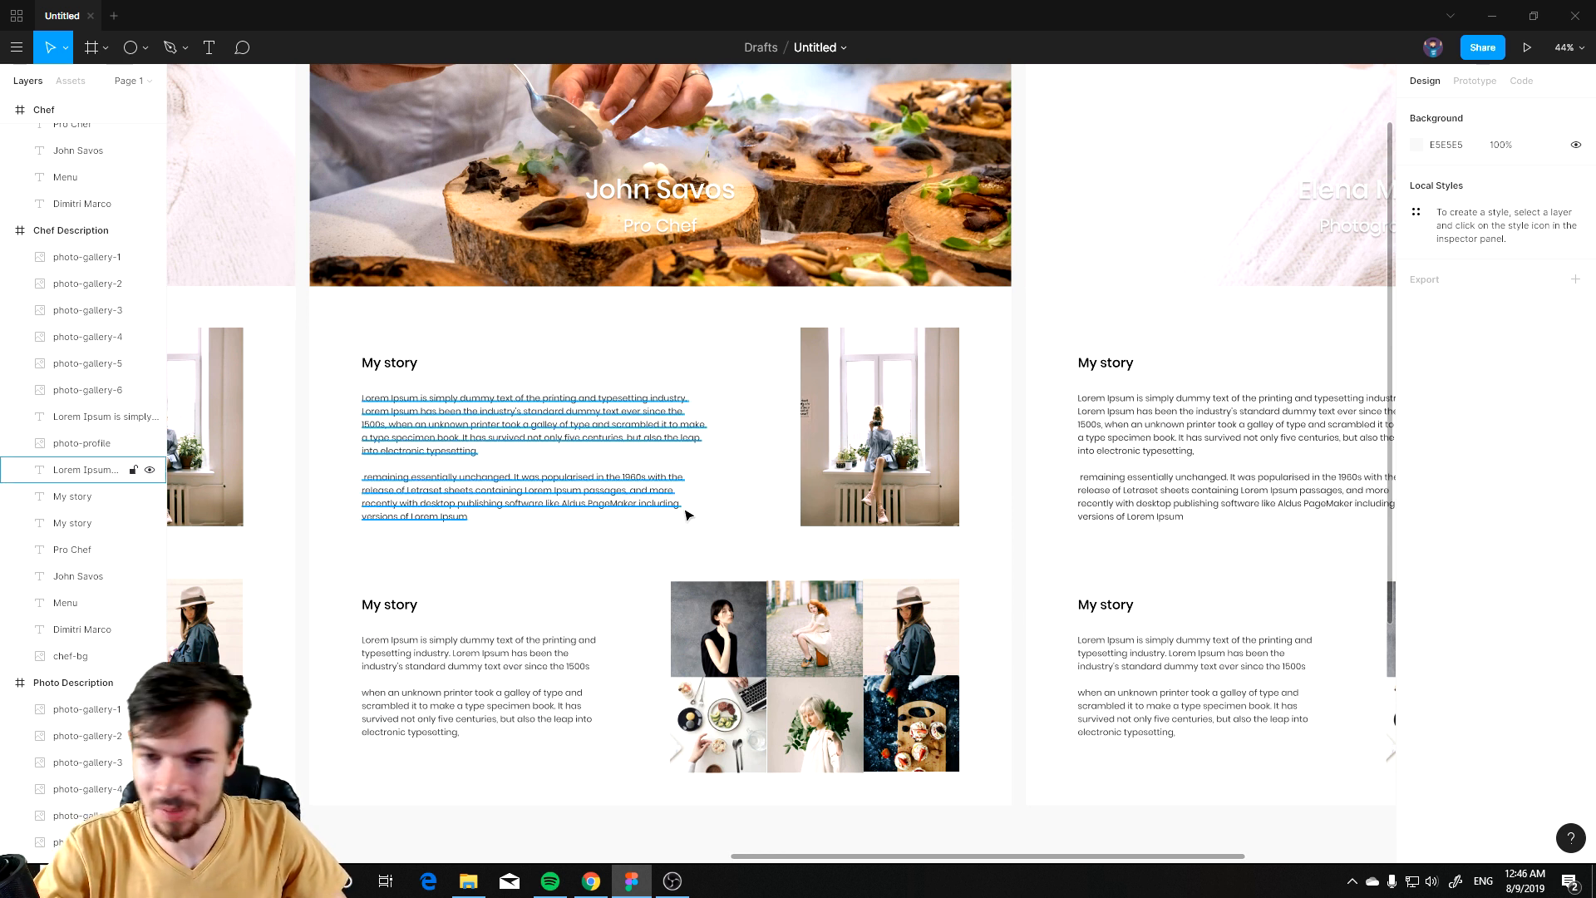
left_click(892, 464)
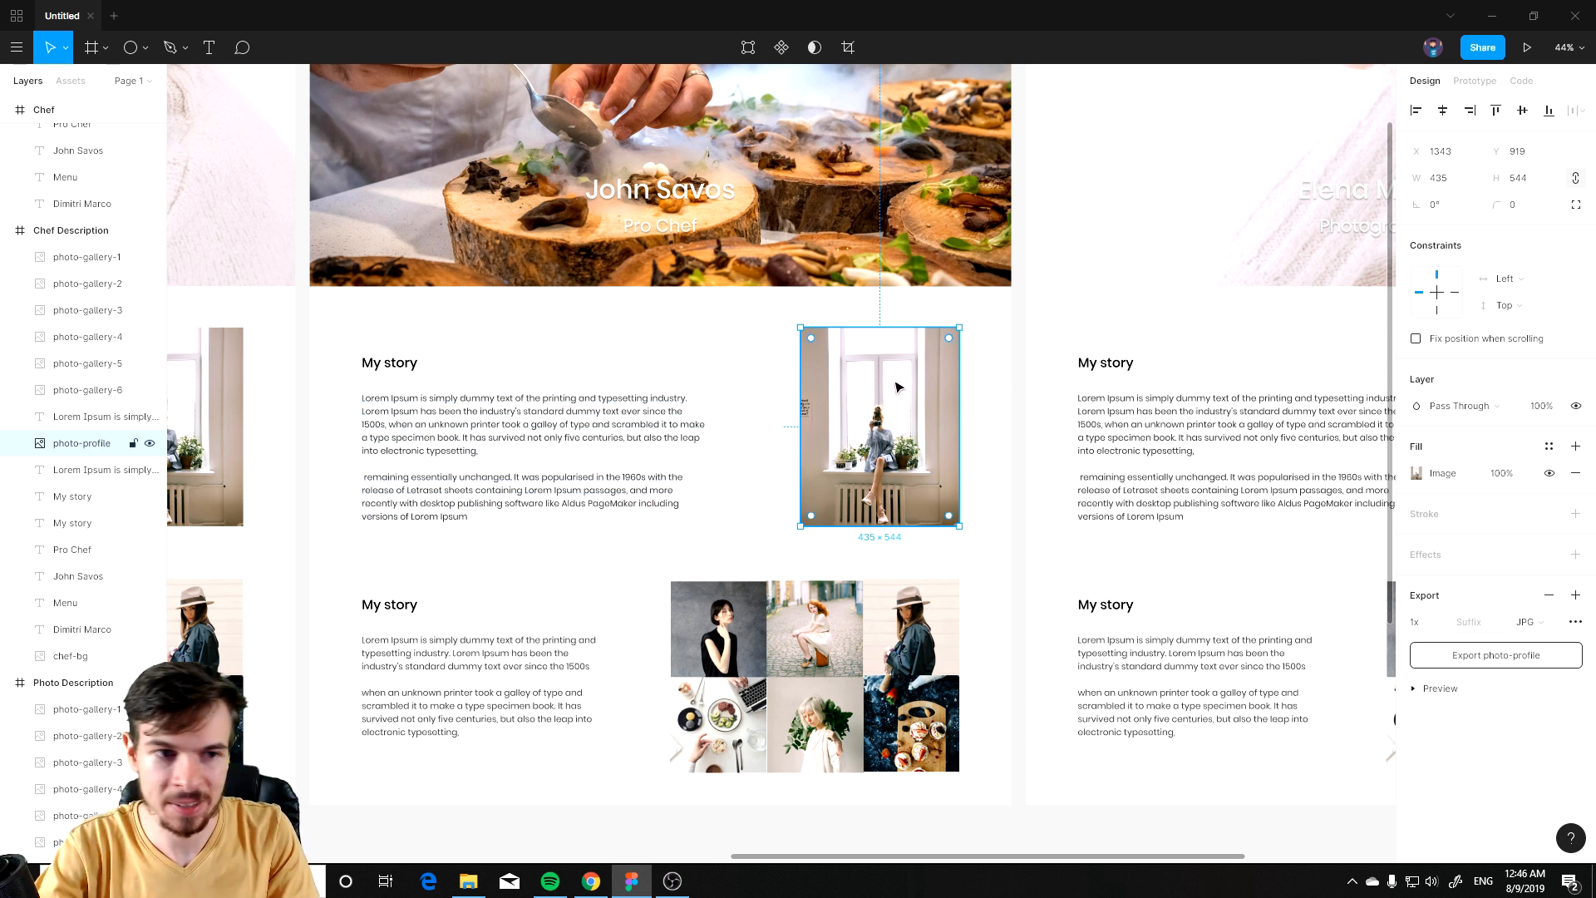
key("alt+Tab")
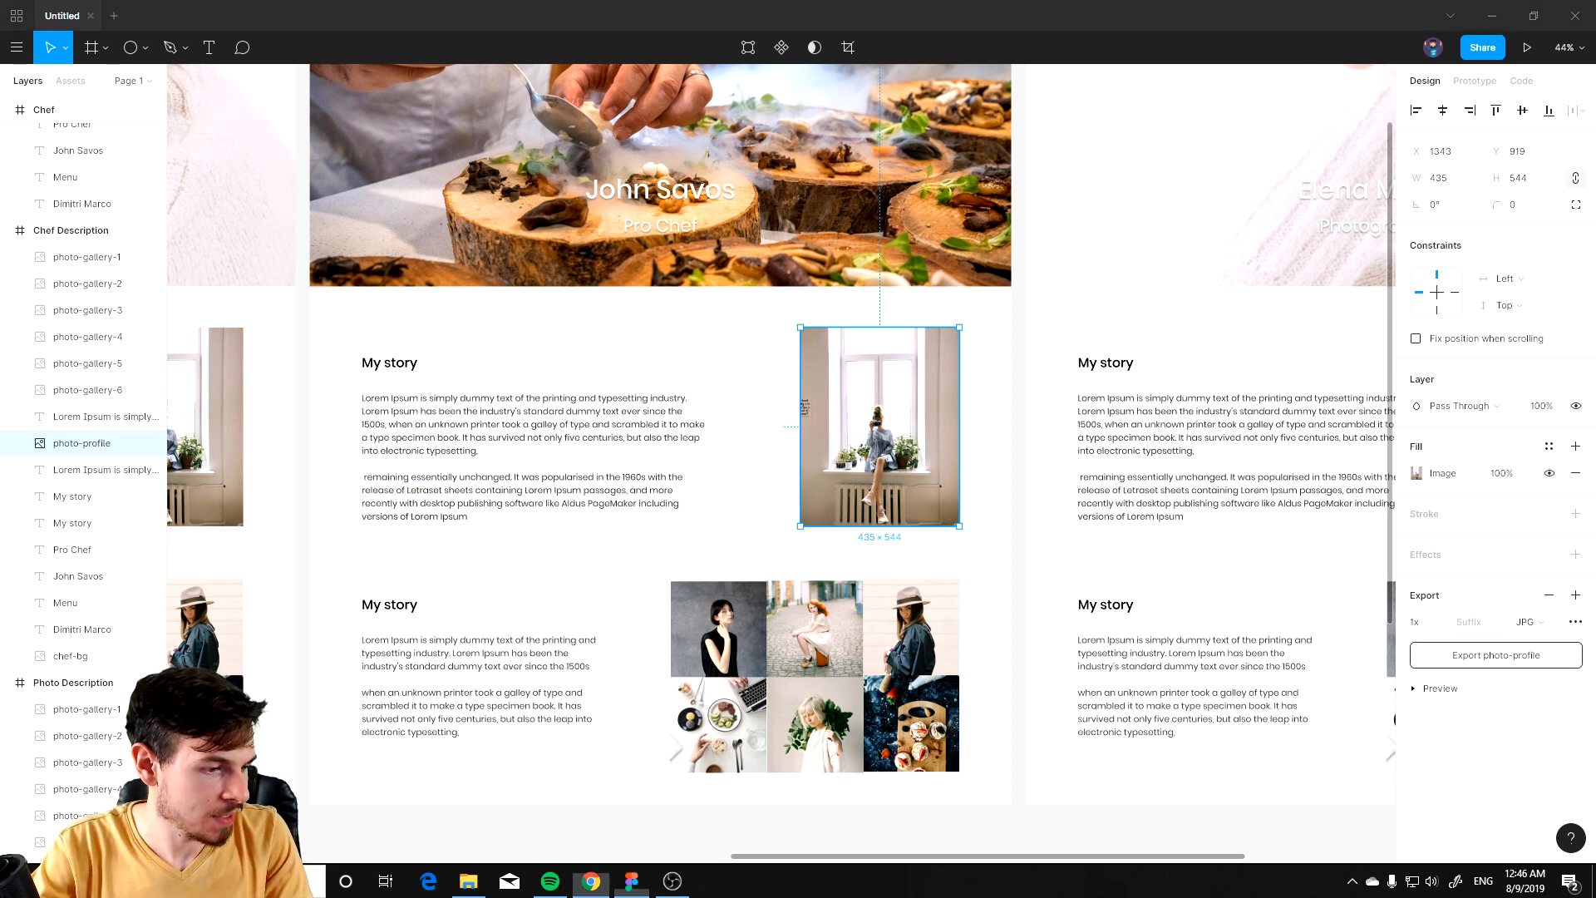
left_click(656, 539)
key("ctrl+v")
left_click_drag(791, 485, 867, 438)
left_click(930, 437)
left_click(1508, 473)
left_click(1550, 475)
left_click(906, 461)
key("Delete")
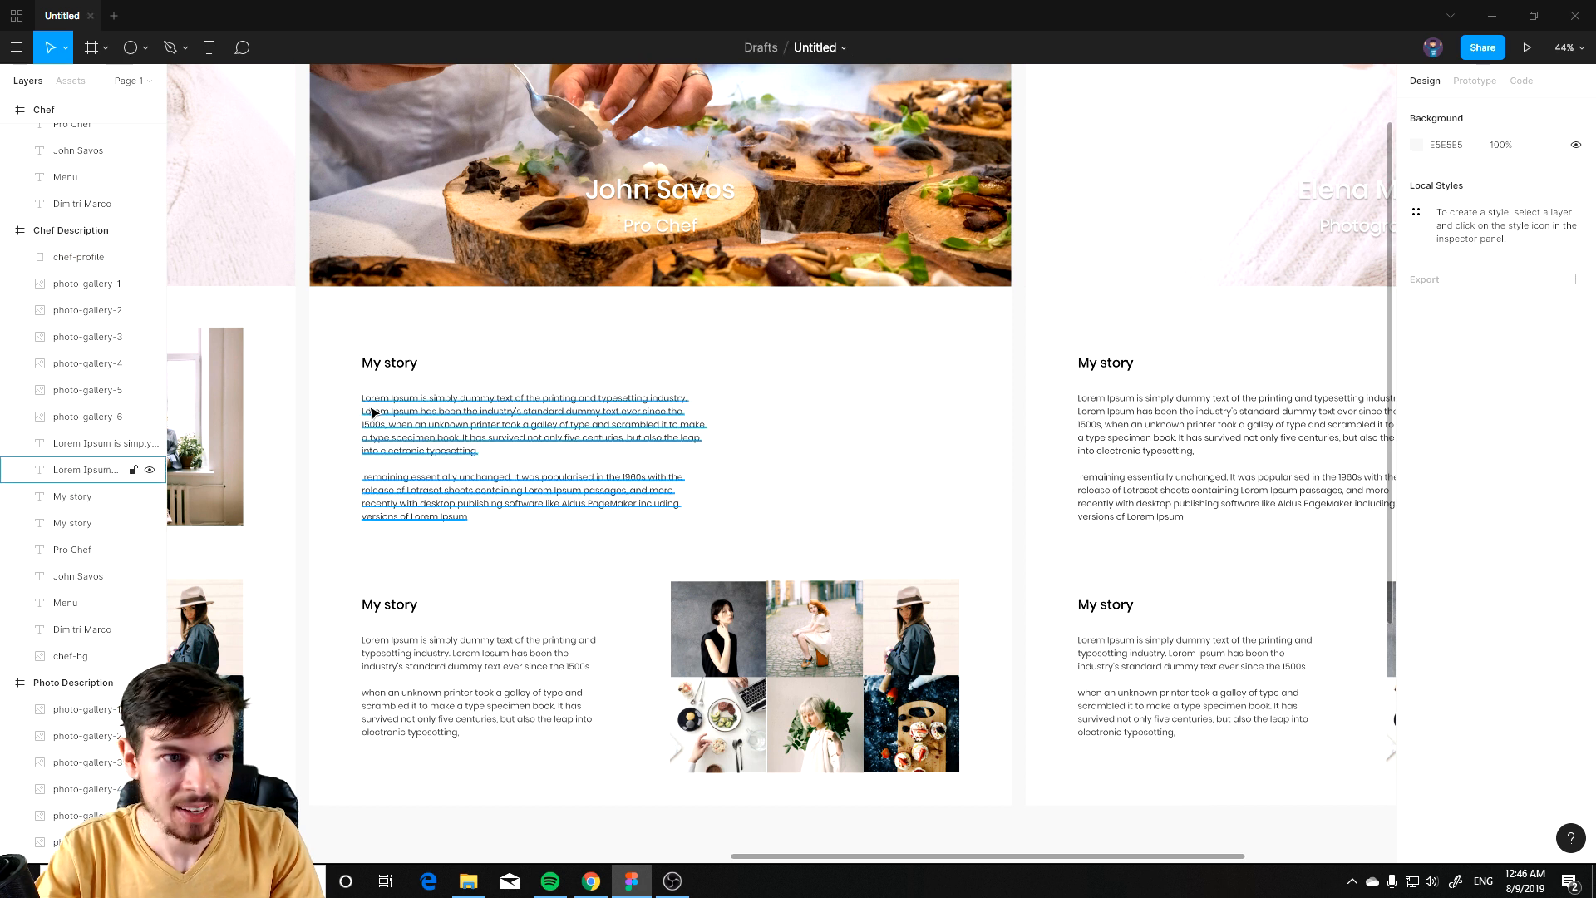
Step: Show the image fill of the chef-profile photo in the Chef Description frame
left_click(71, 230)
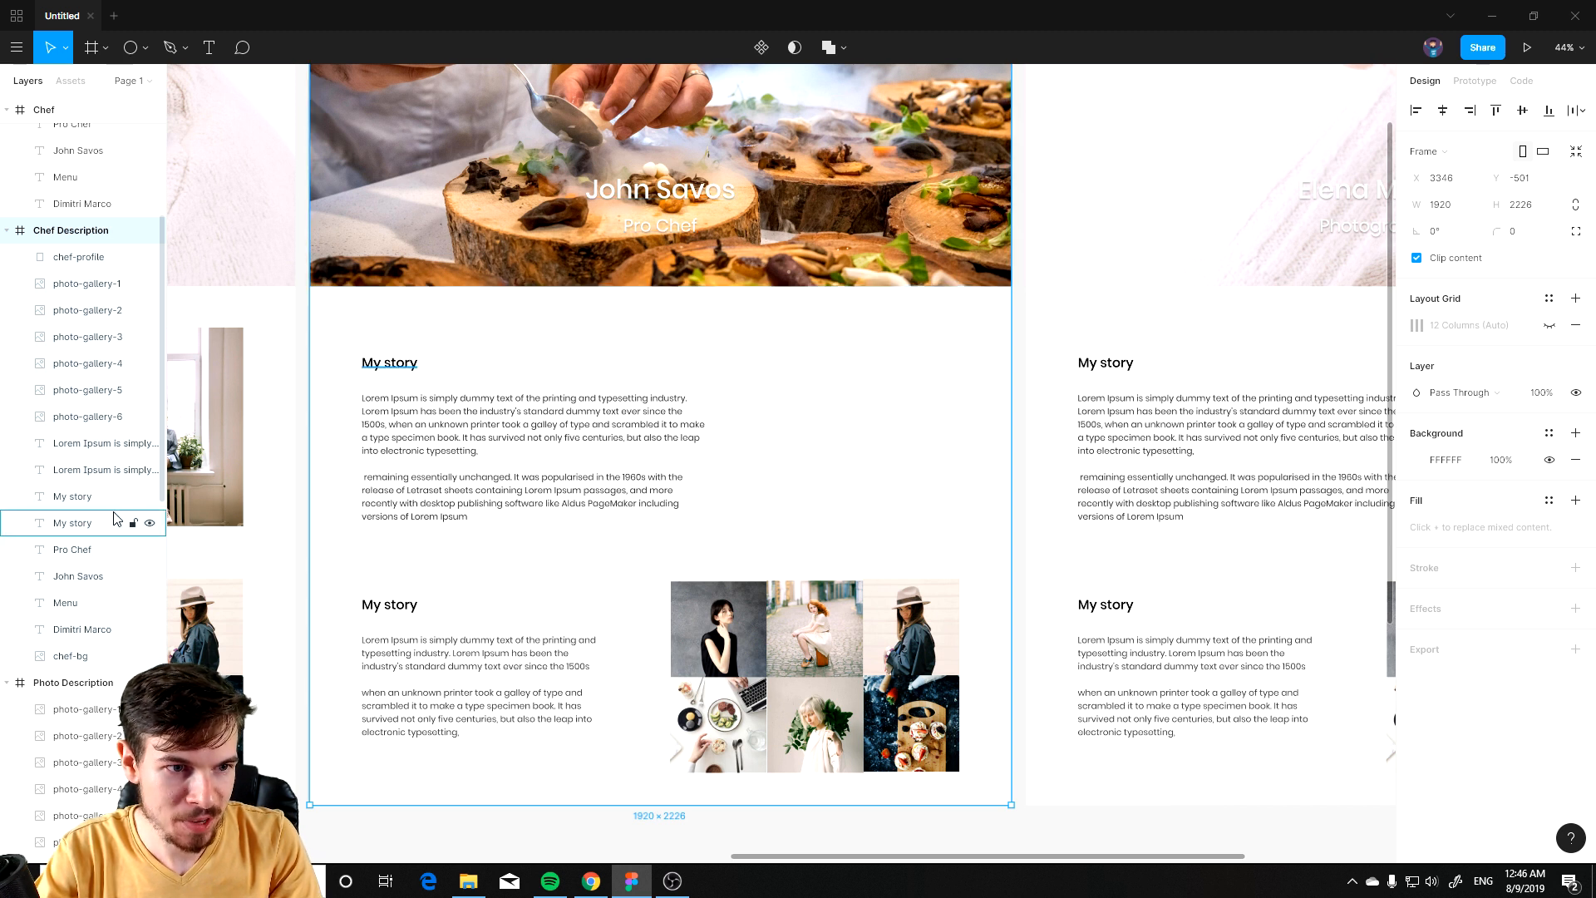
left_click(102, 263)
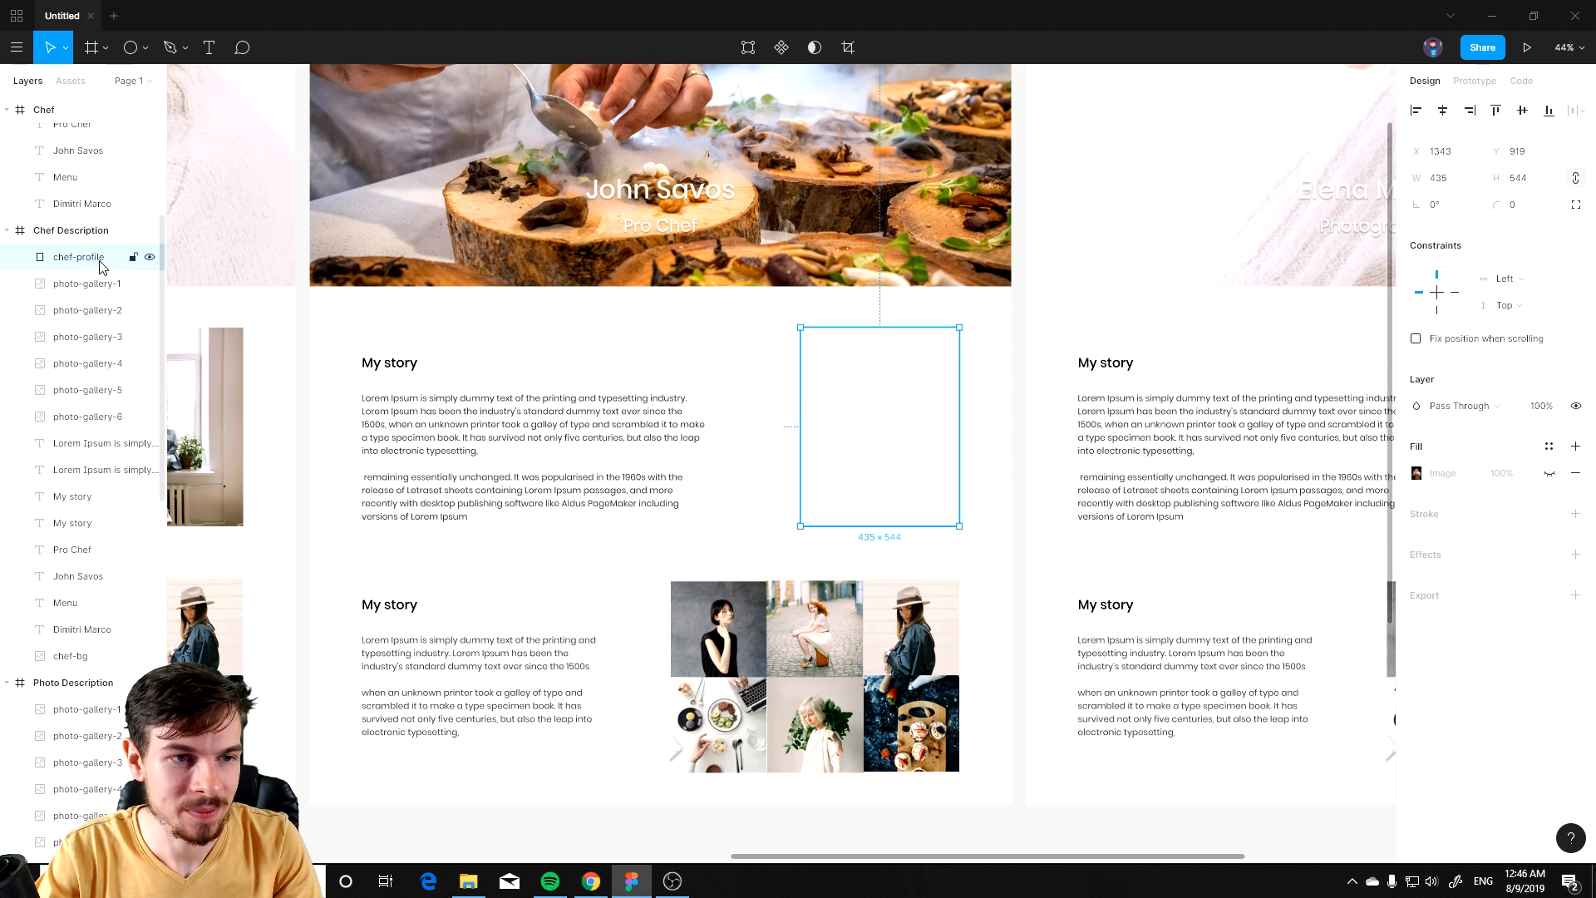
left_click(1549, 475)
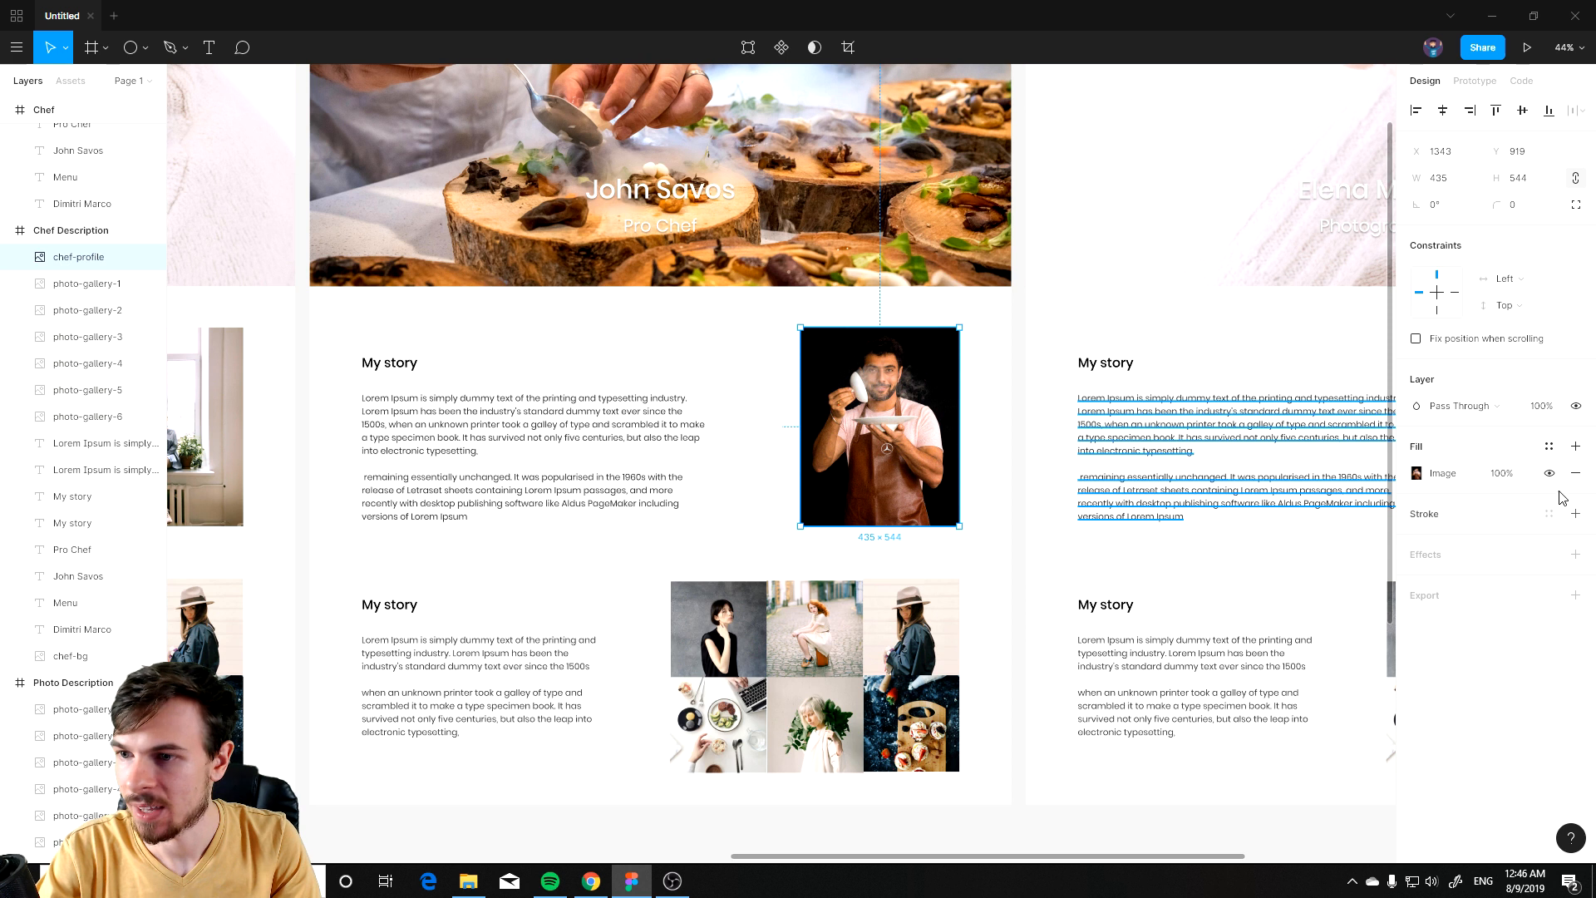
left_click(1549, 473)
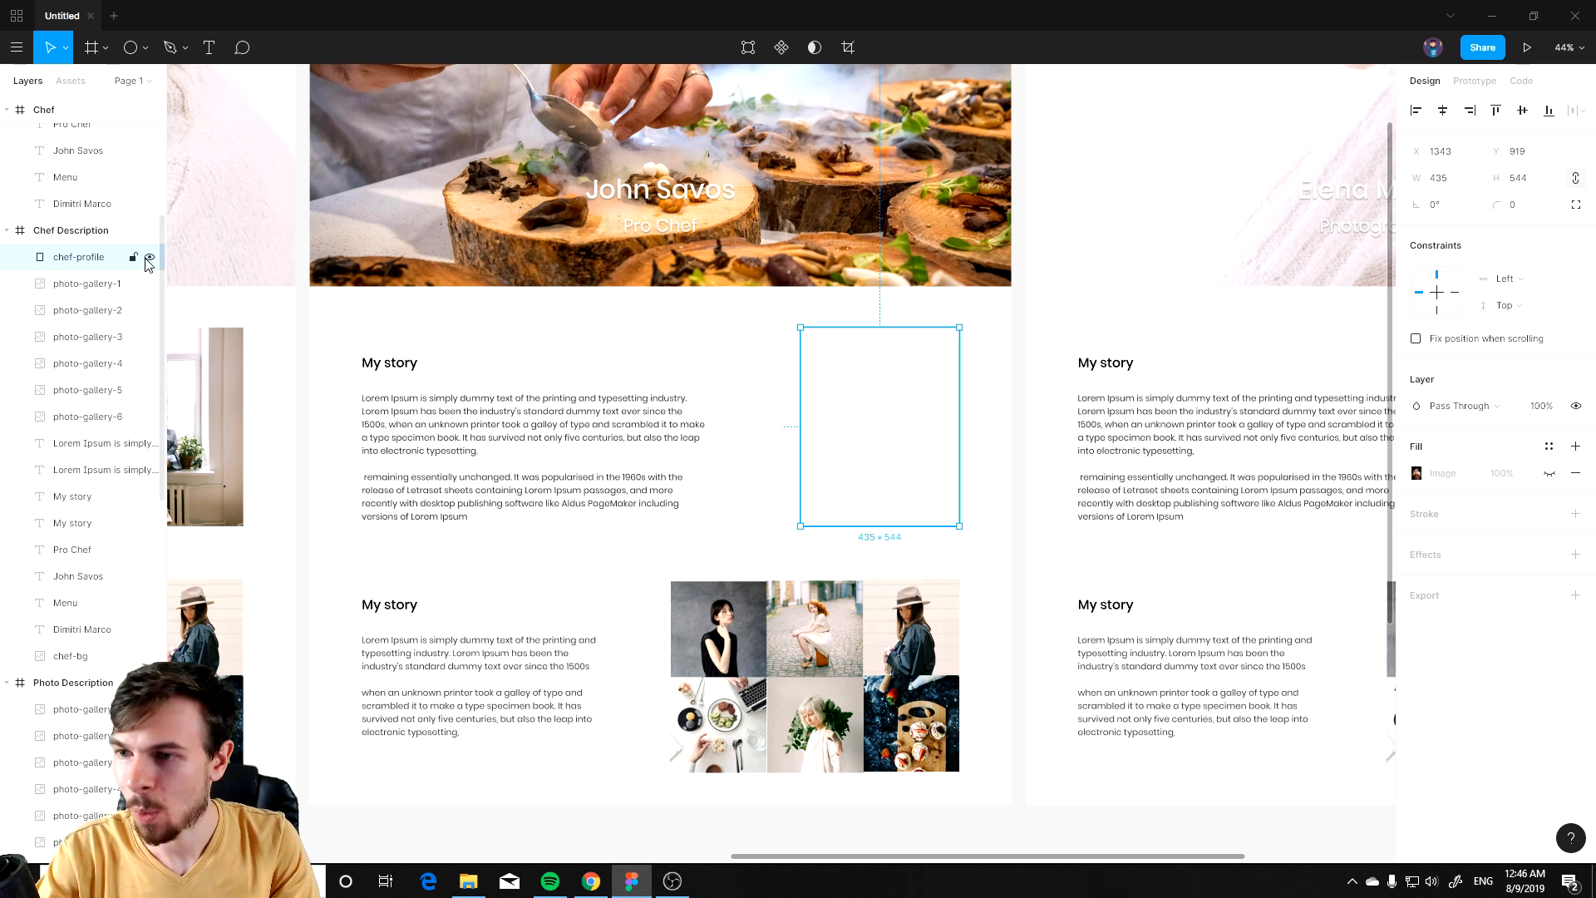
left_click(150, 259)
left_click(151, 258)
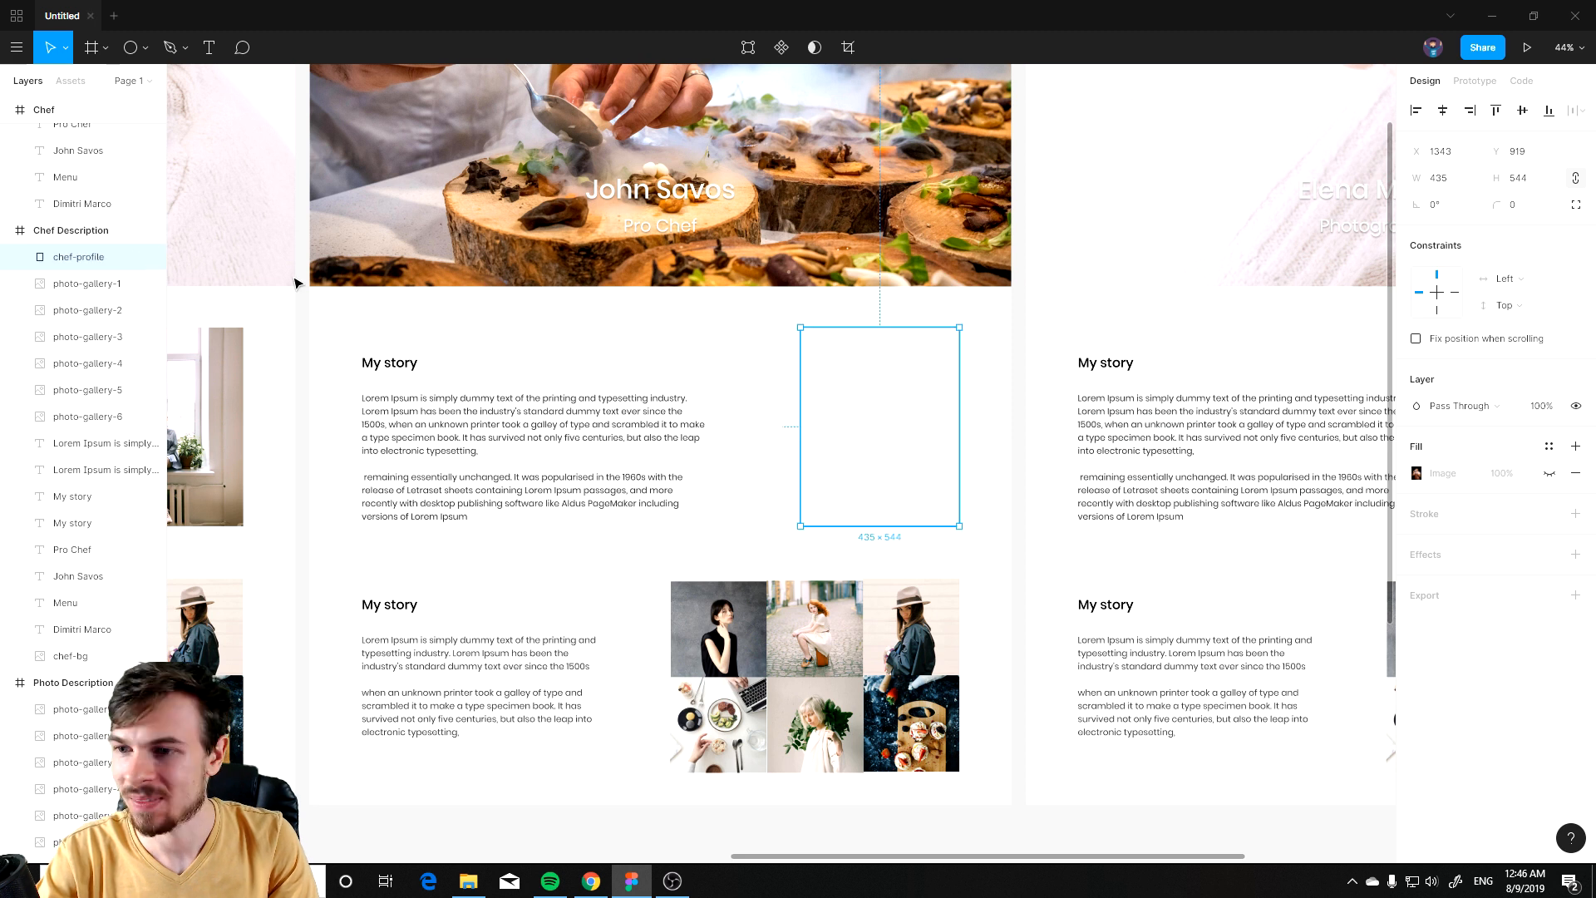
left_click(1549, 473)
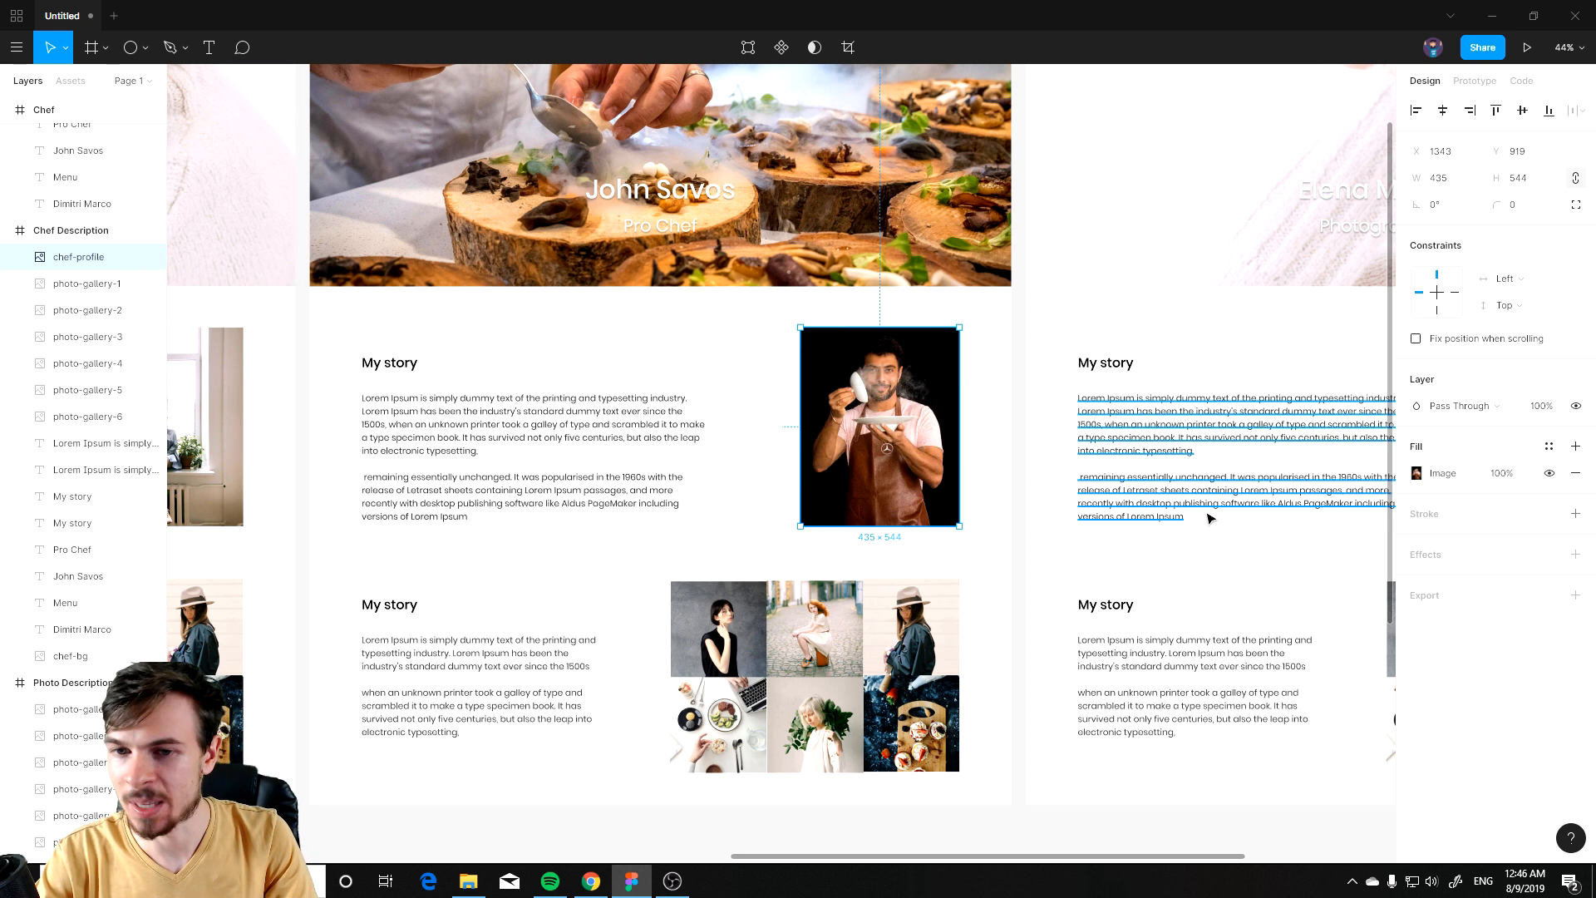
left_click(1014, 493)
scroll(823, 797, "down", 3)
scroll(715, 432, "up", 5, "ctrl")
left_click(700, 416)
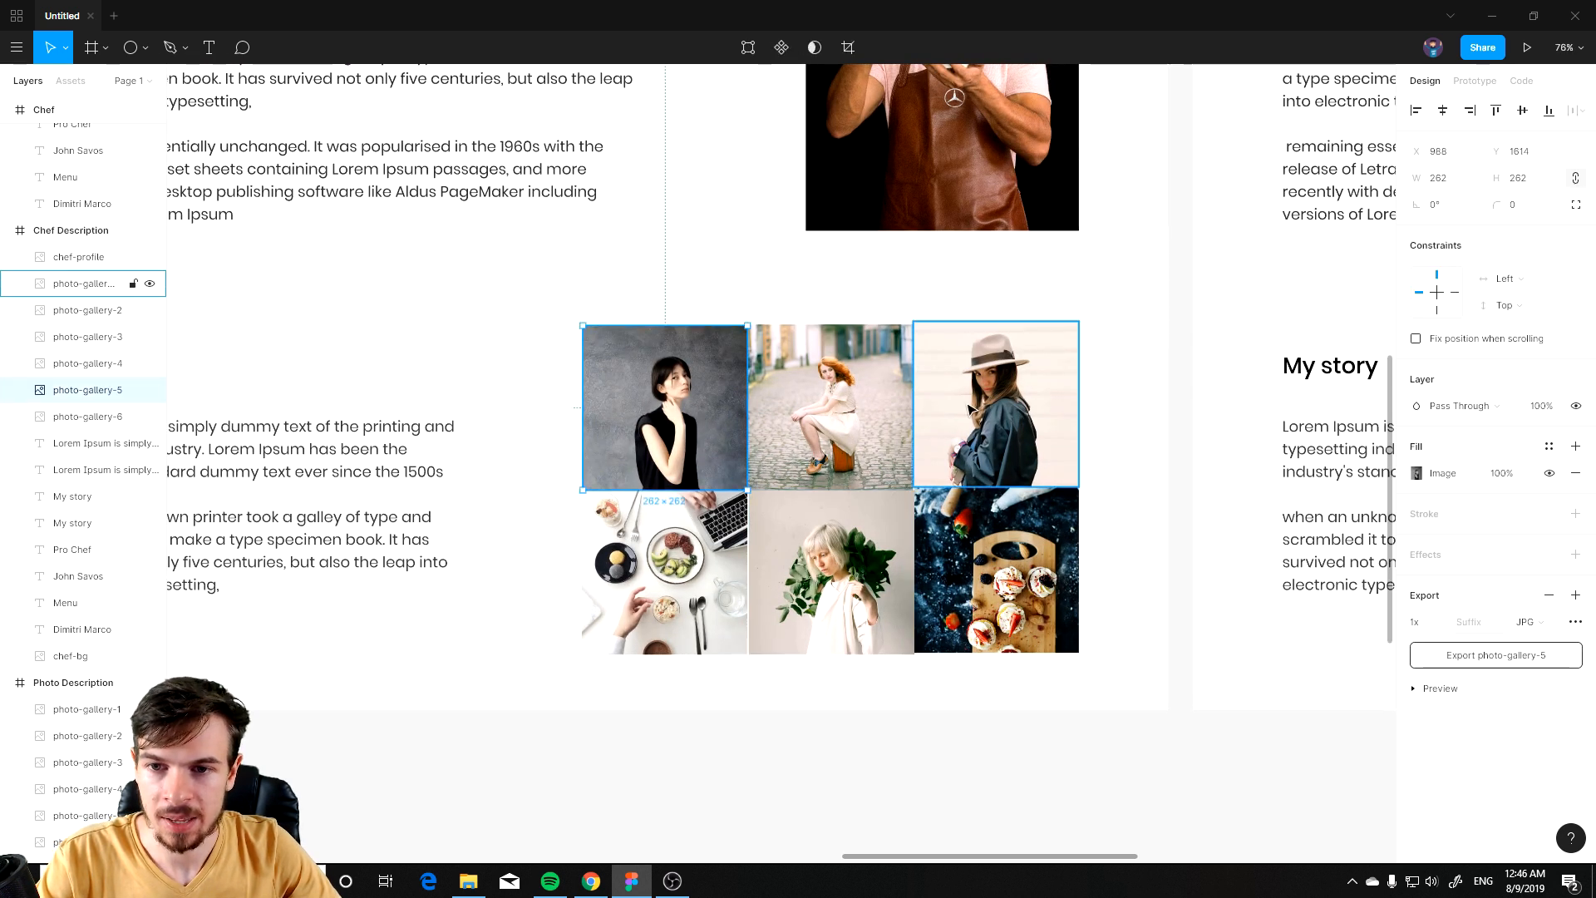
left_click(985, 424, "shift")
left_click(985, 559, "shift")
left_click(816, 560, "shift")
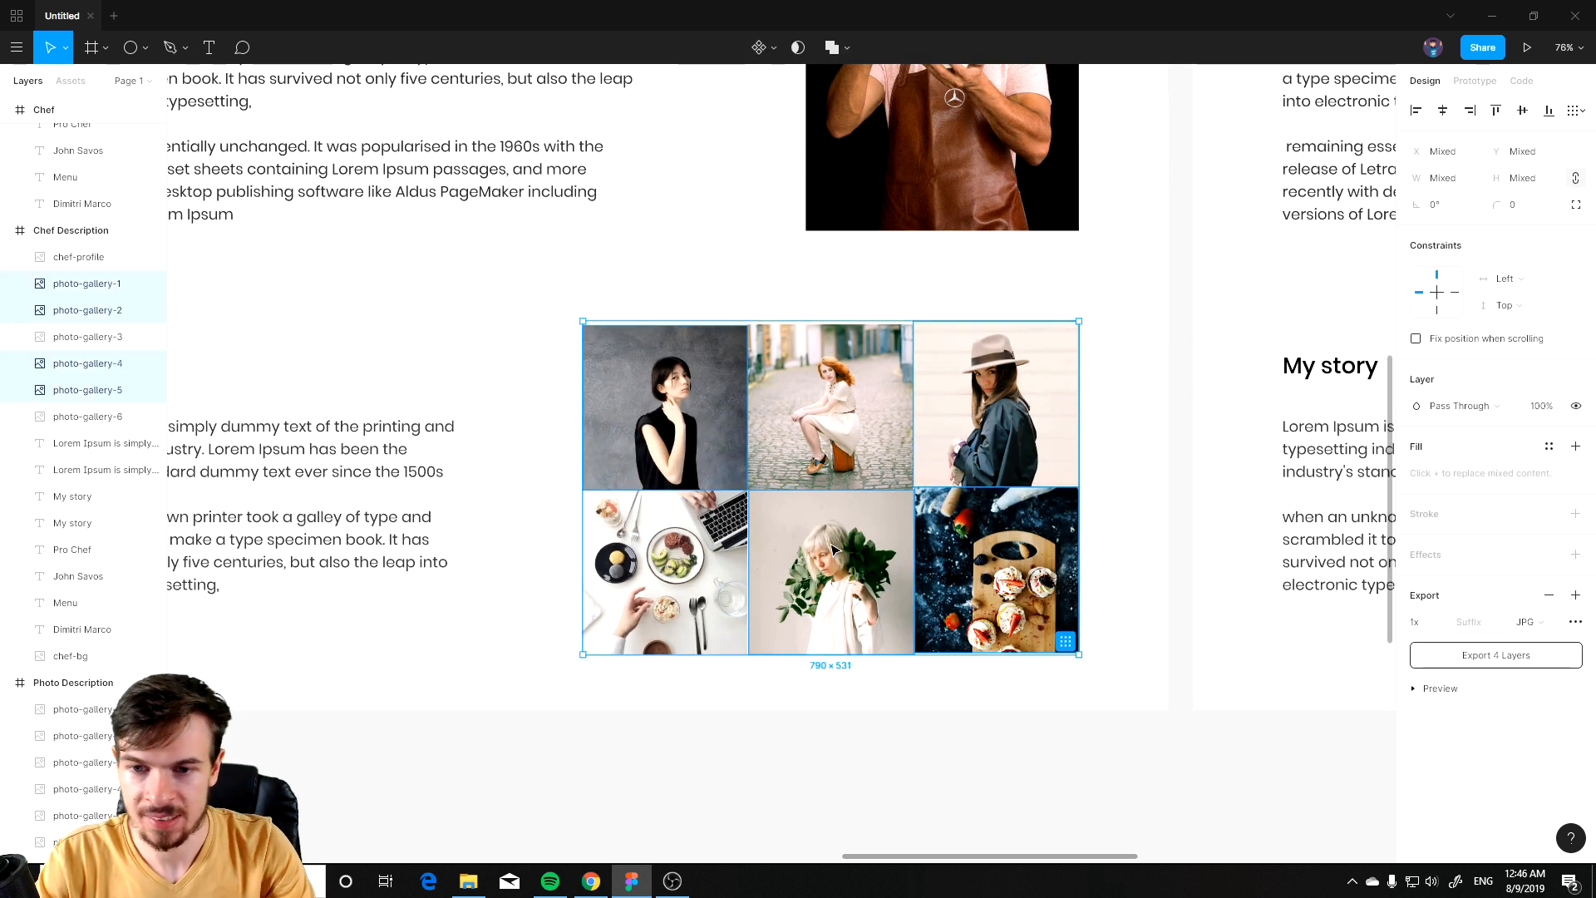
key("Delete")
left_click(766, 421)
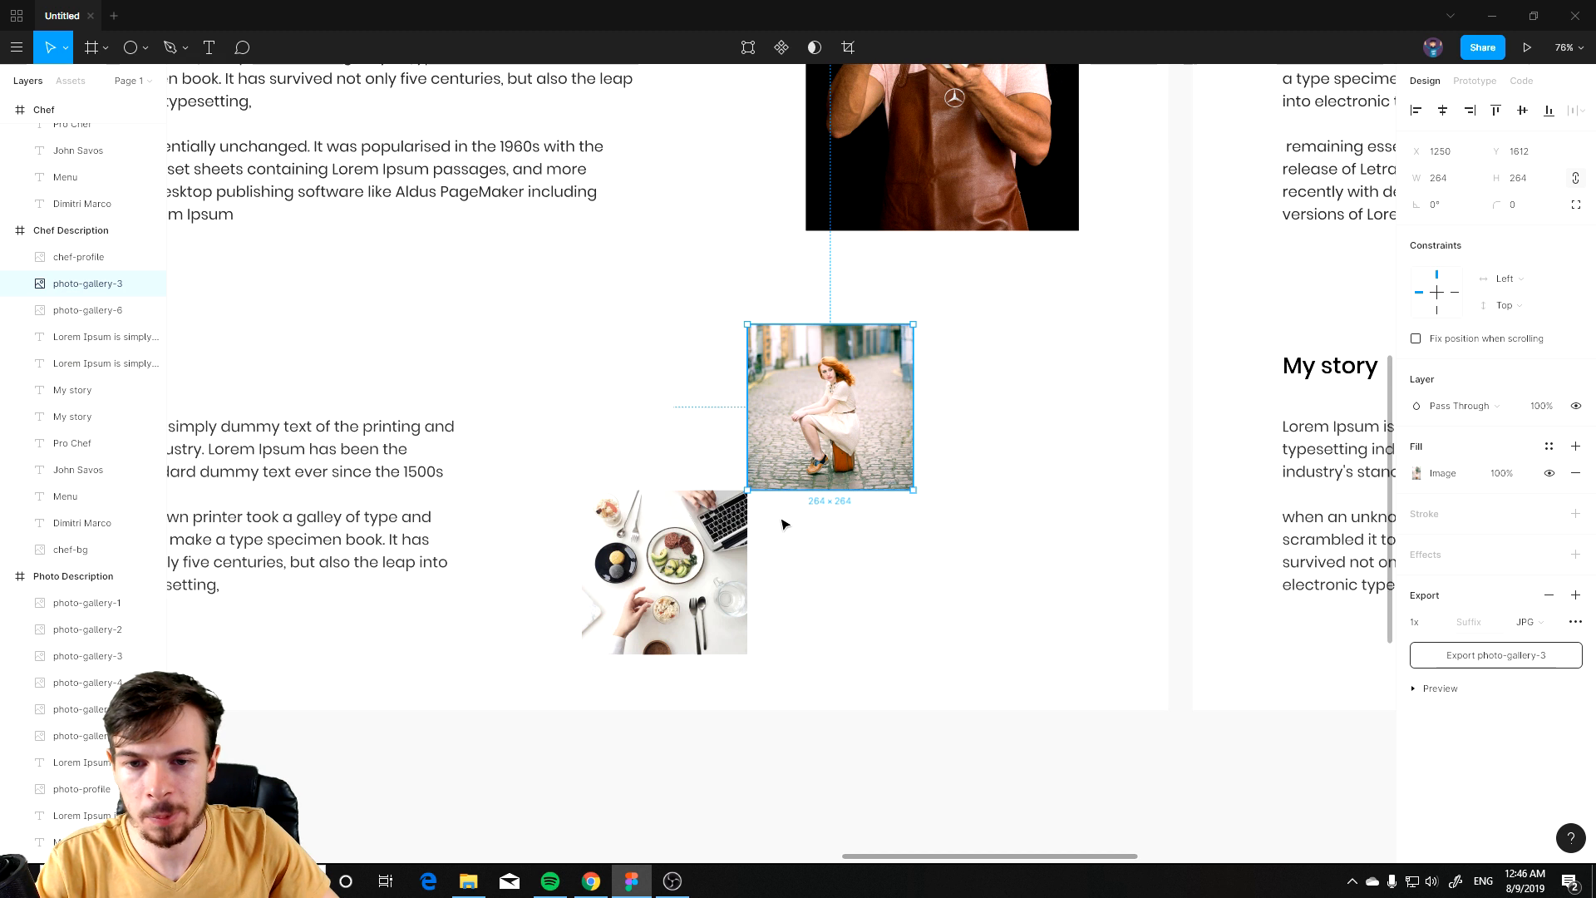
key("ctrl+z")
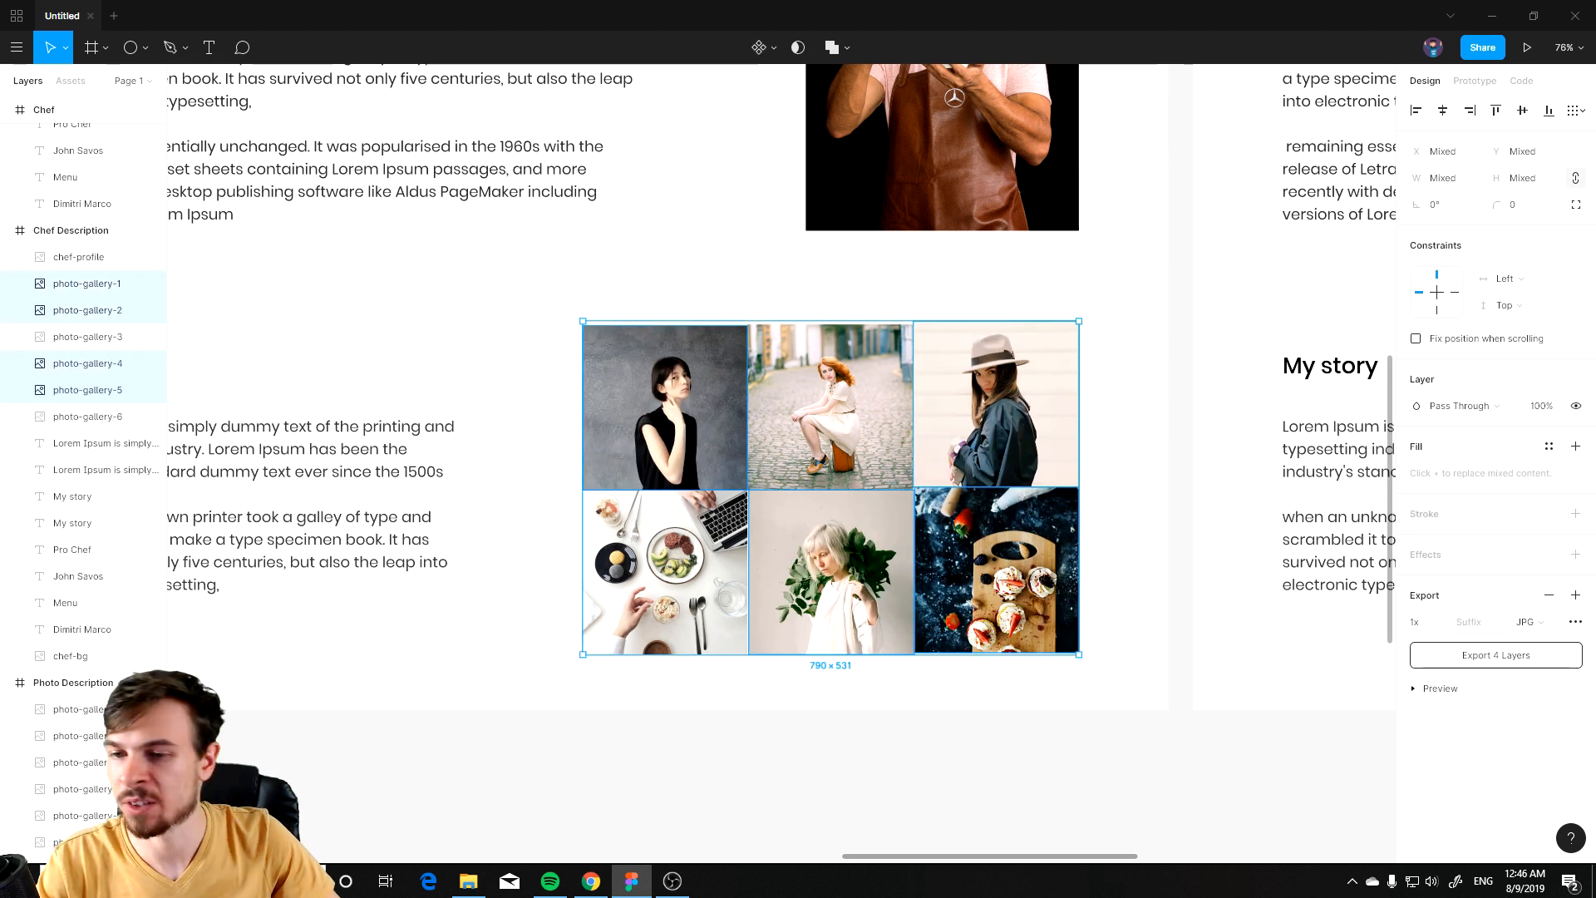
Step: Paste six food photos into the Chef Description frame
key("alt+Tab")
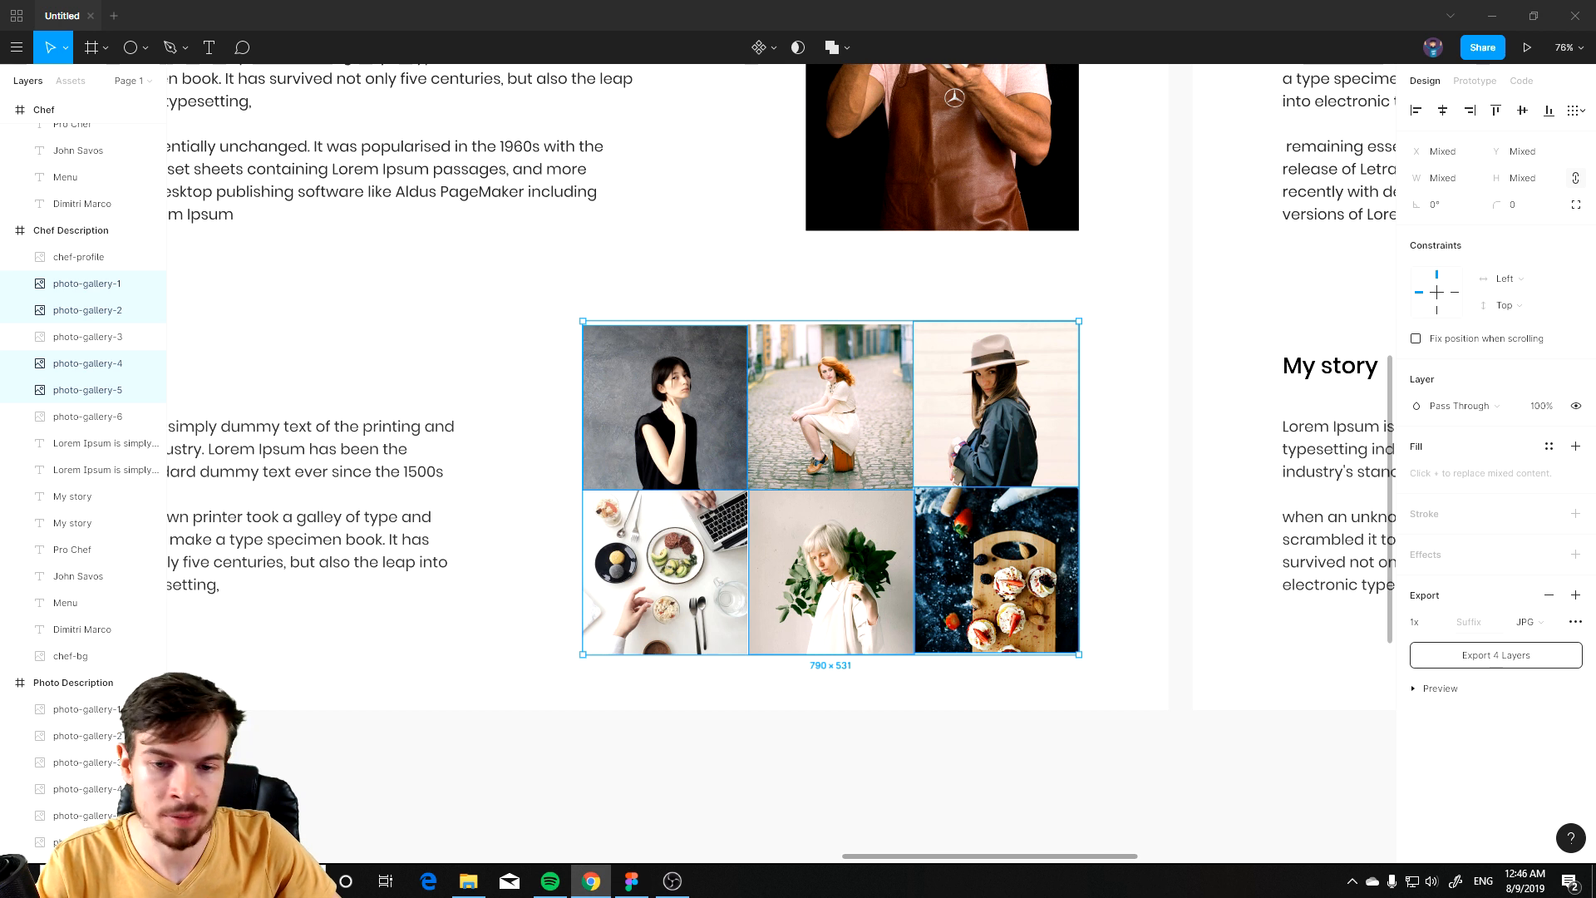
left_click(490, 623)
key("ctrl+v")
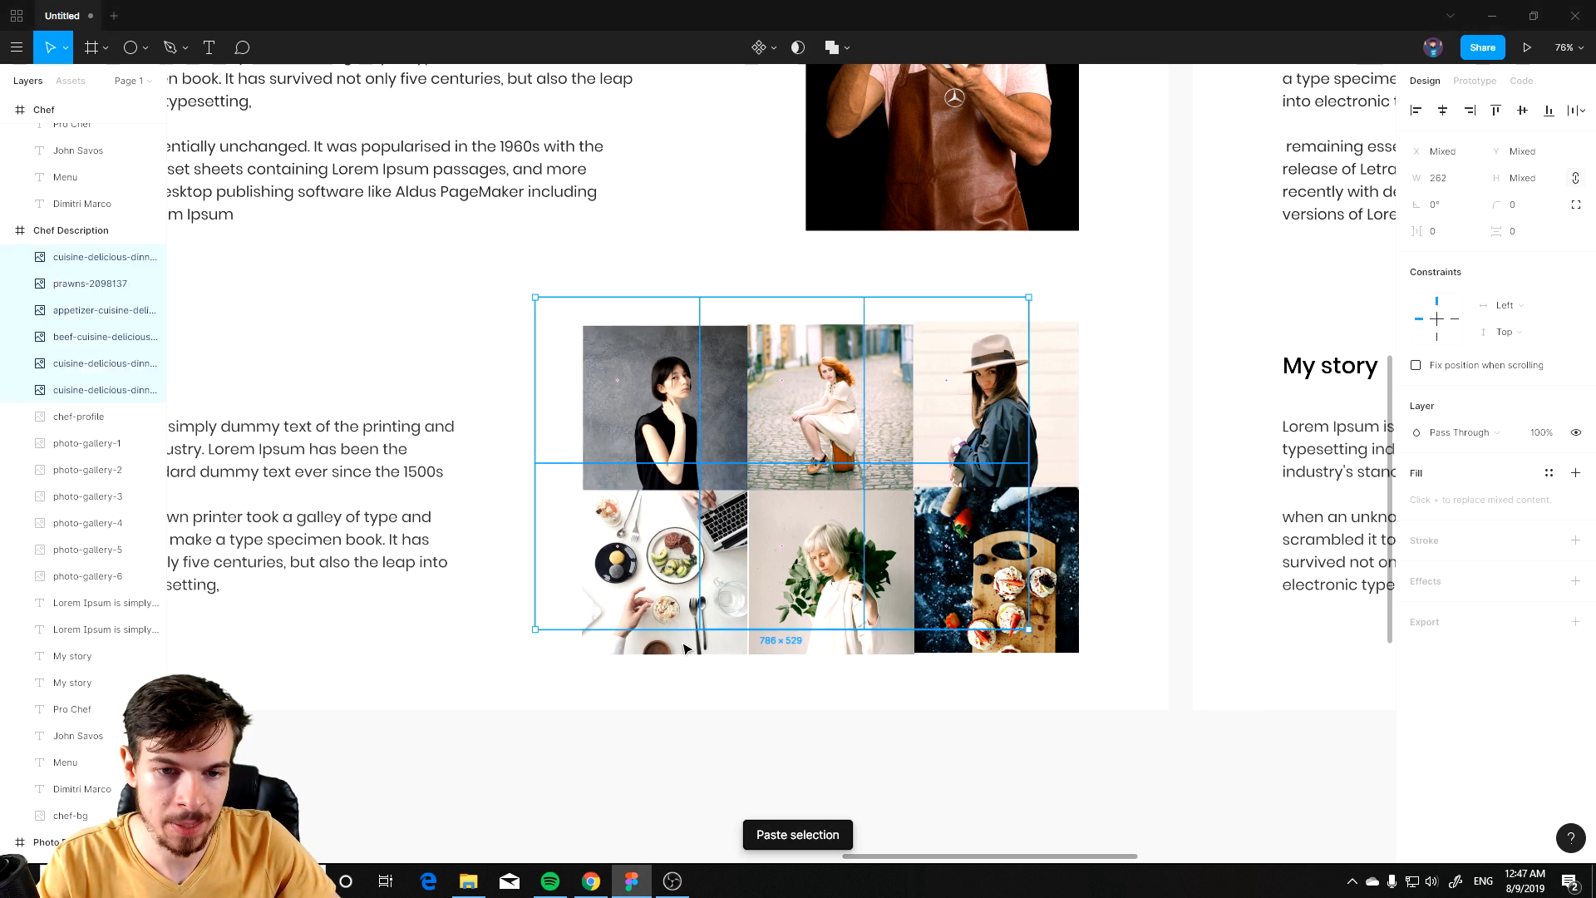
left_click_drag(823, 423, 445, 243)
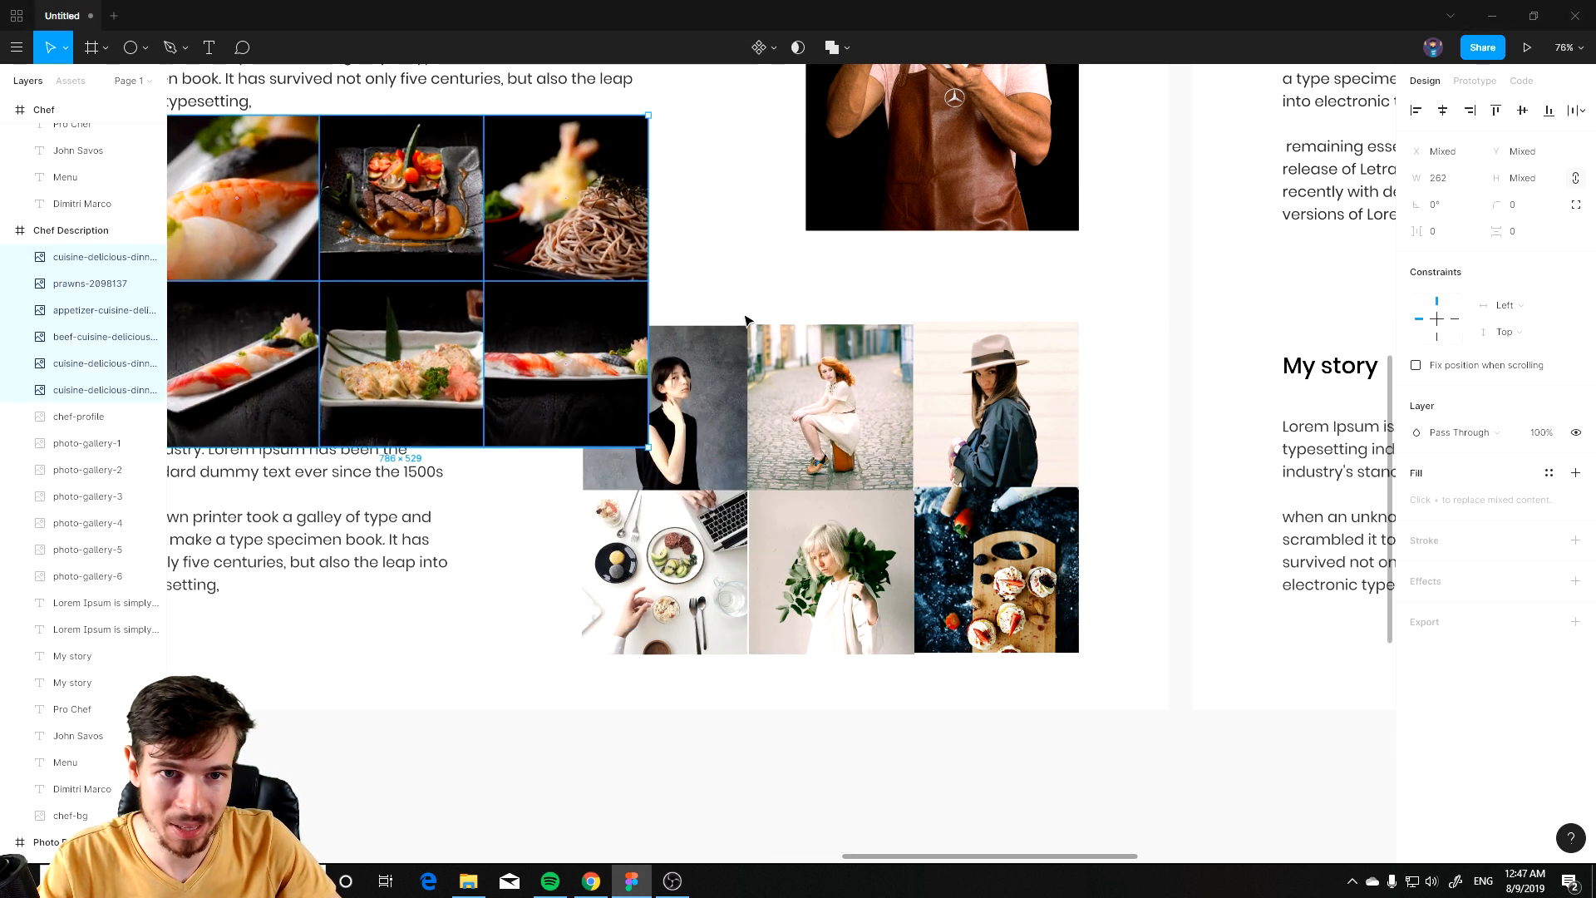
left_click(863, 250)
left_click_drag(571, 195, 1007, 402)
left_click_drag(442, 218, 835, 478)
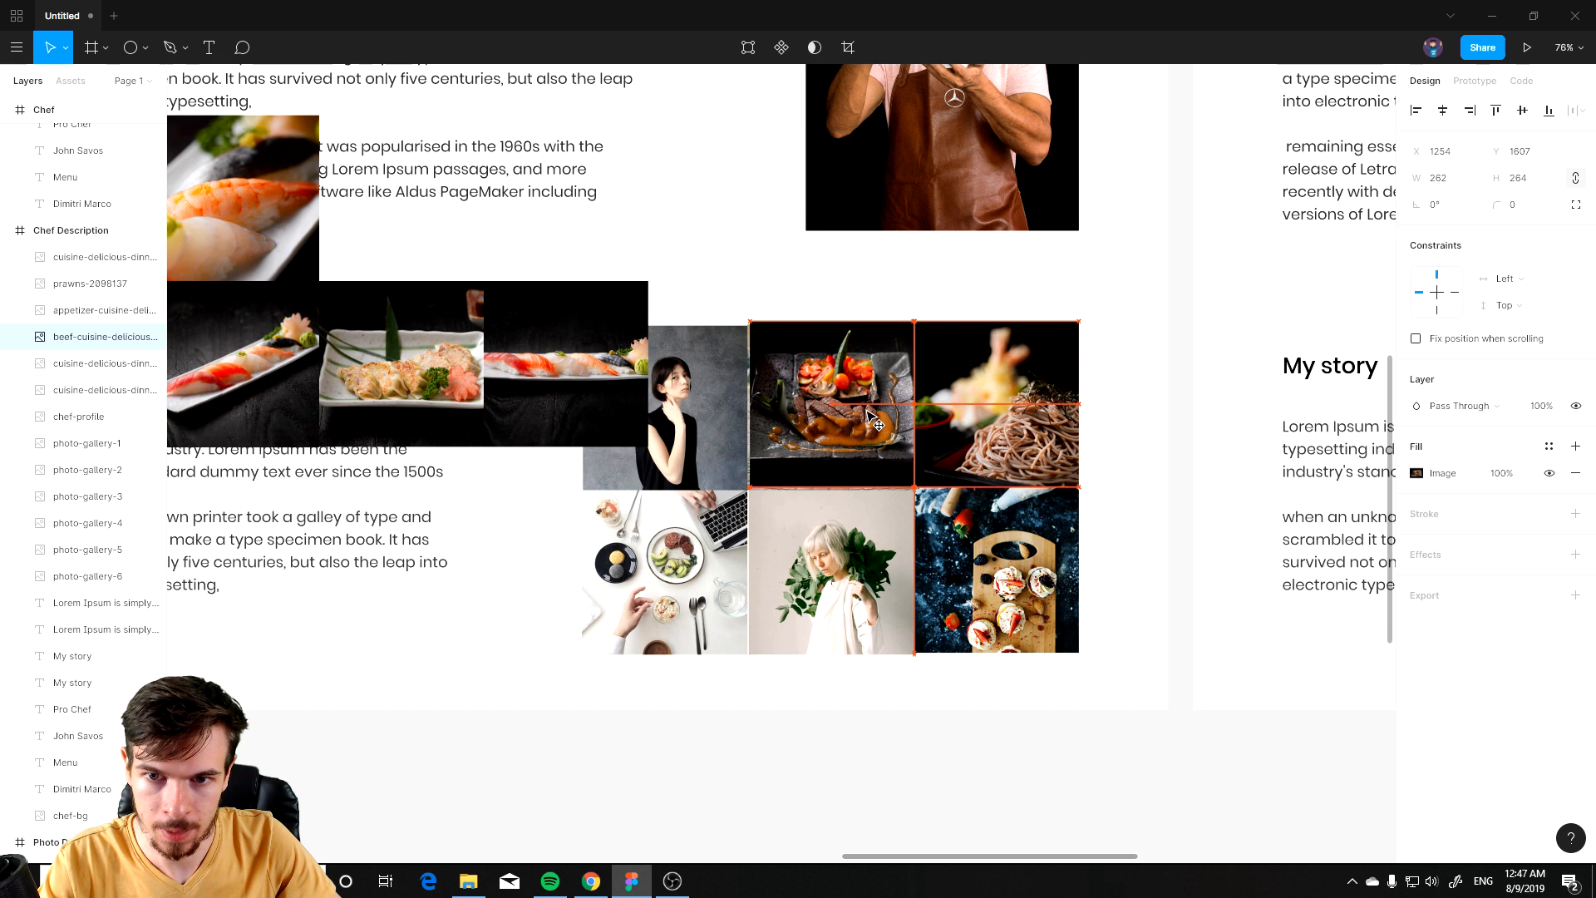
key("ctrl+z")
key("ctrl+z")
Step: Select all six food photos and move them onto the Chef Description gallery grid
left_click(566, 364, "shift")
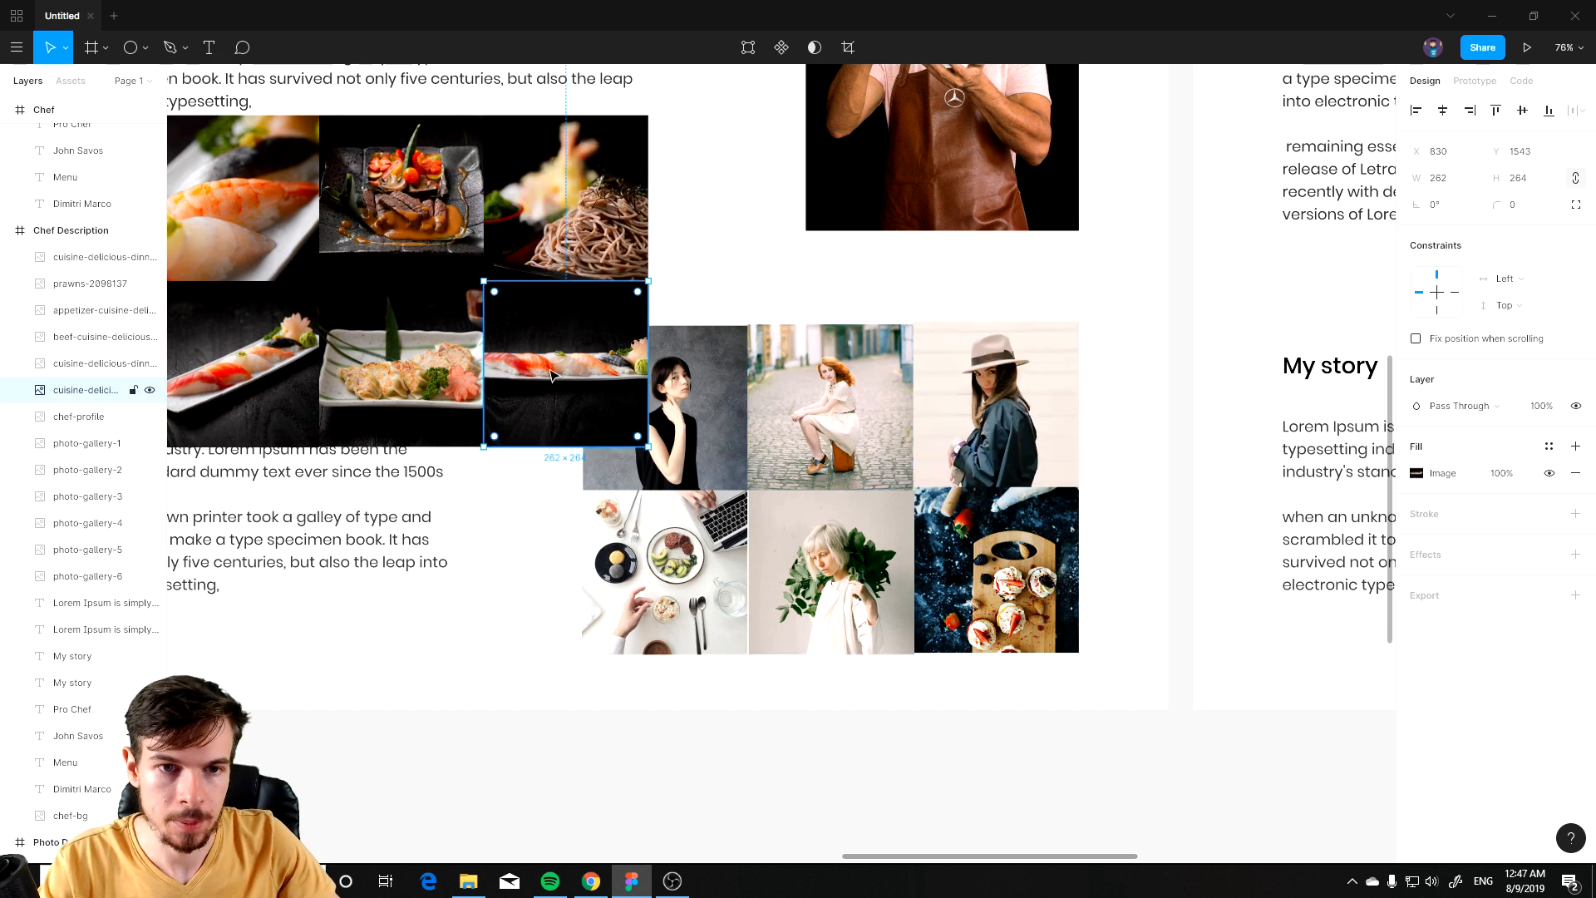
left_click(401, 363, "shift")
left_click(237, 364, "shift")
left_click(237, 198, "shift")
left_click(378, 207, "shift")
left_click_drag(378, 206, 1052, 429)
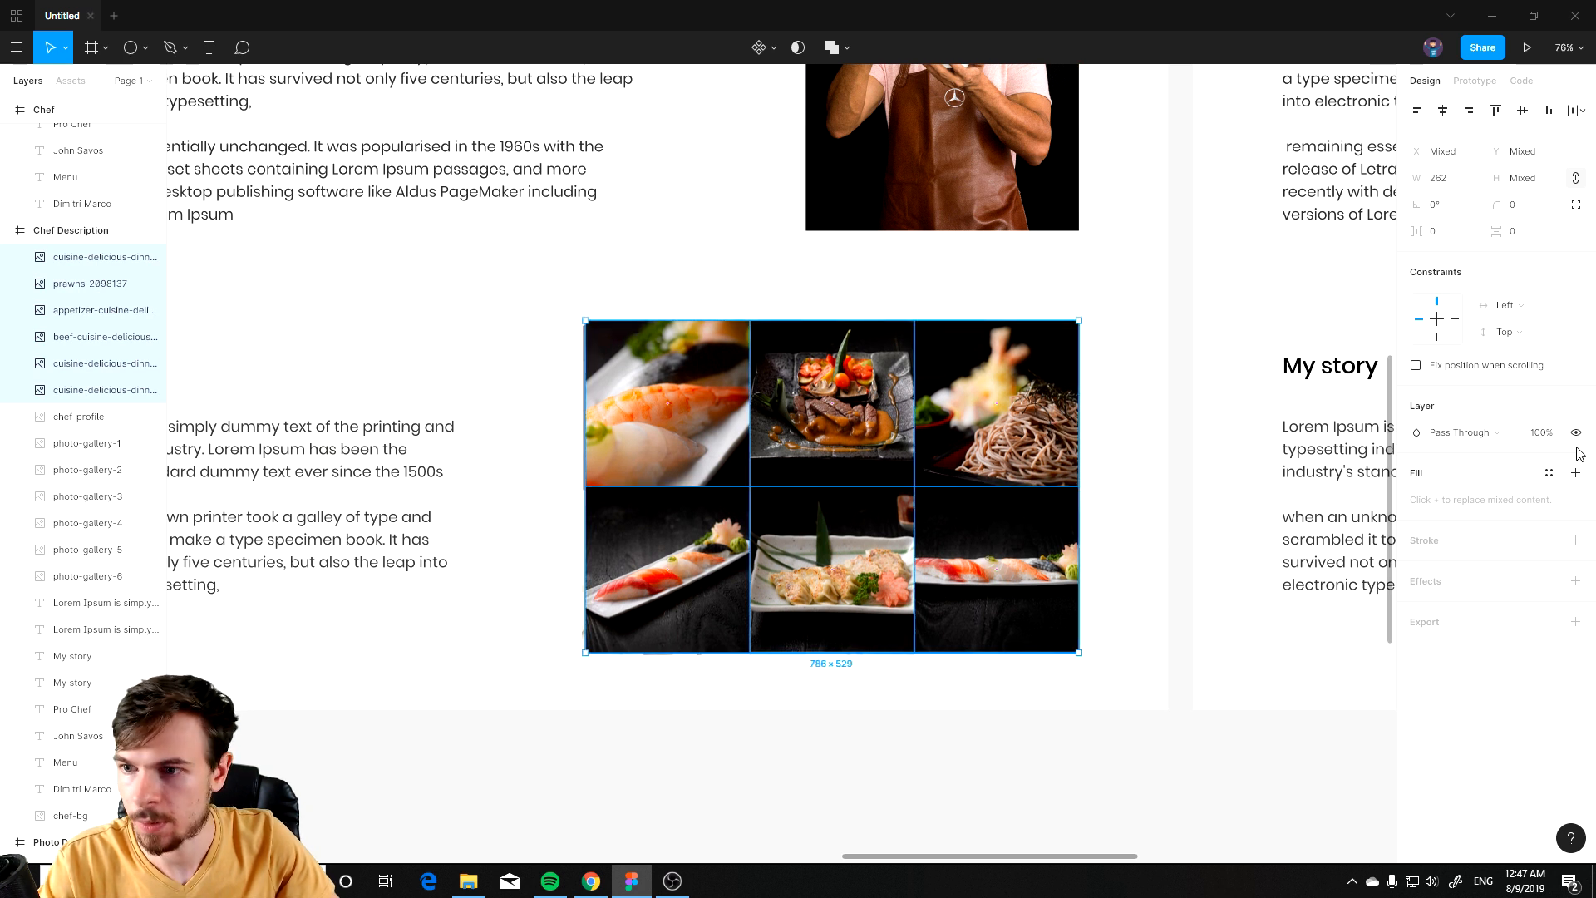
Step: Delete the original six gallery photos beneath the food photos in the Chef Description frame
left_click_drag(150, 257, 150, 390)
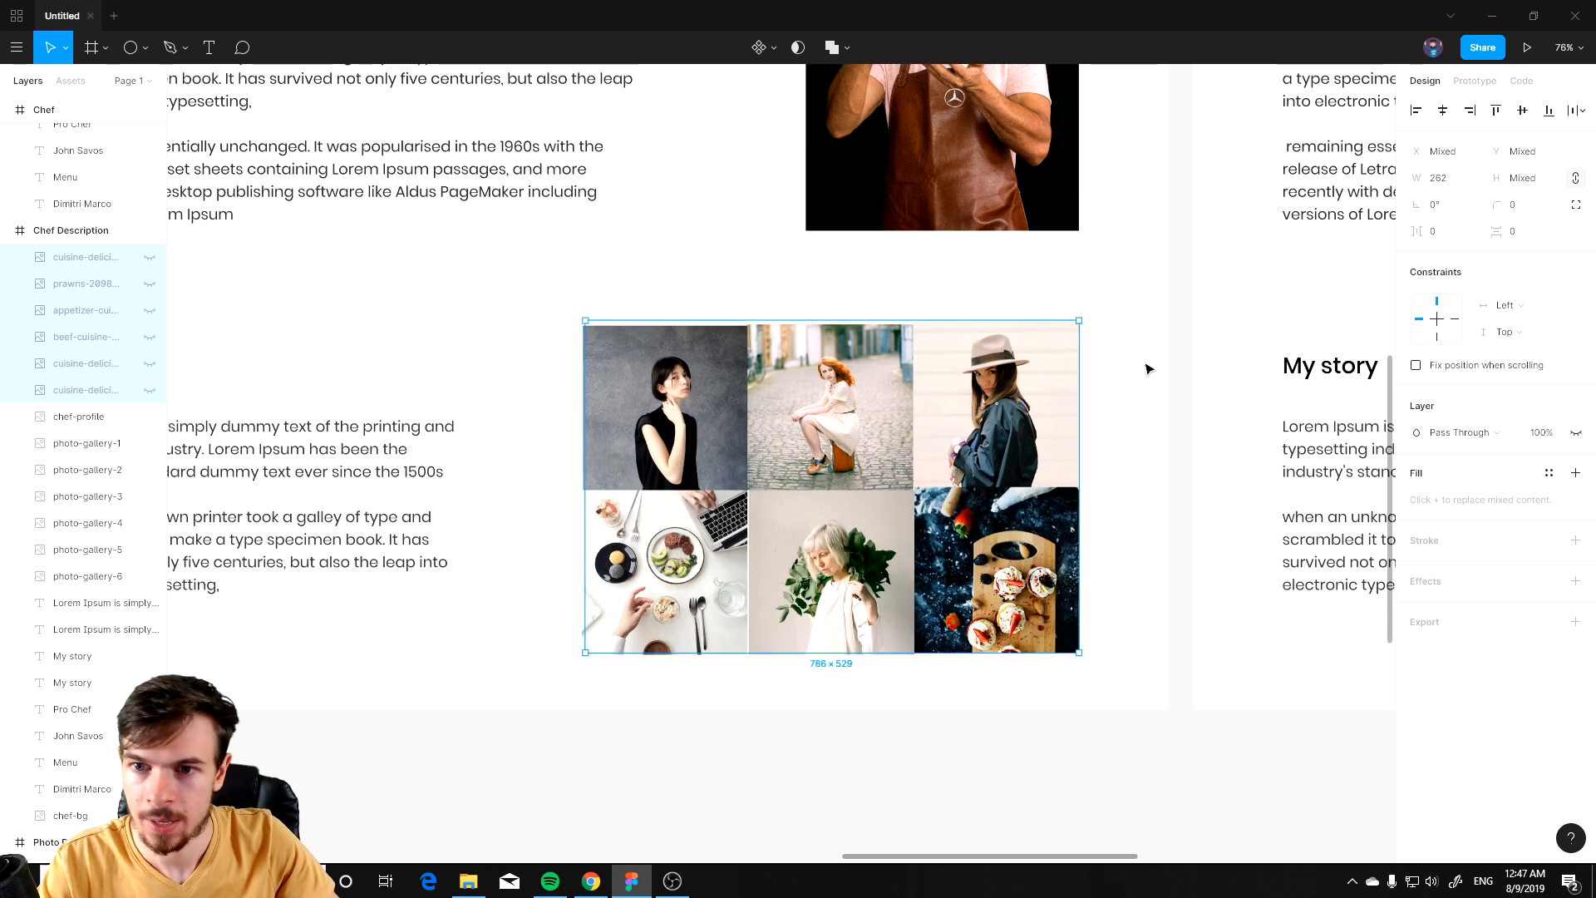
left_click_drag(1140, 355, 607, 582)
key("Delete")
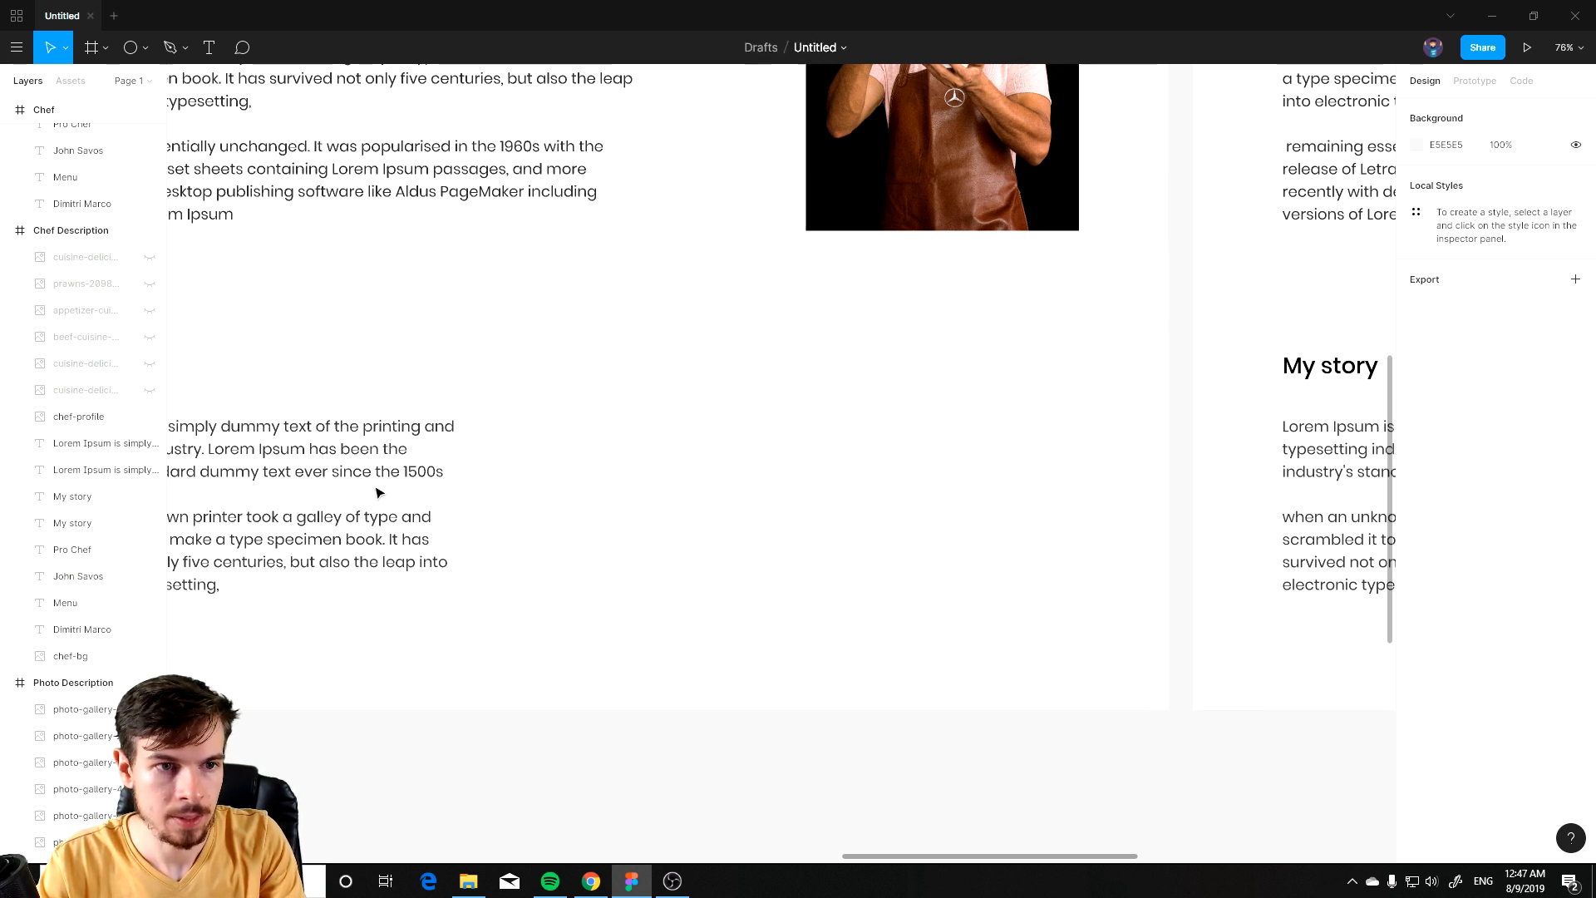
left_click_drag(150, 257, 150, 390)
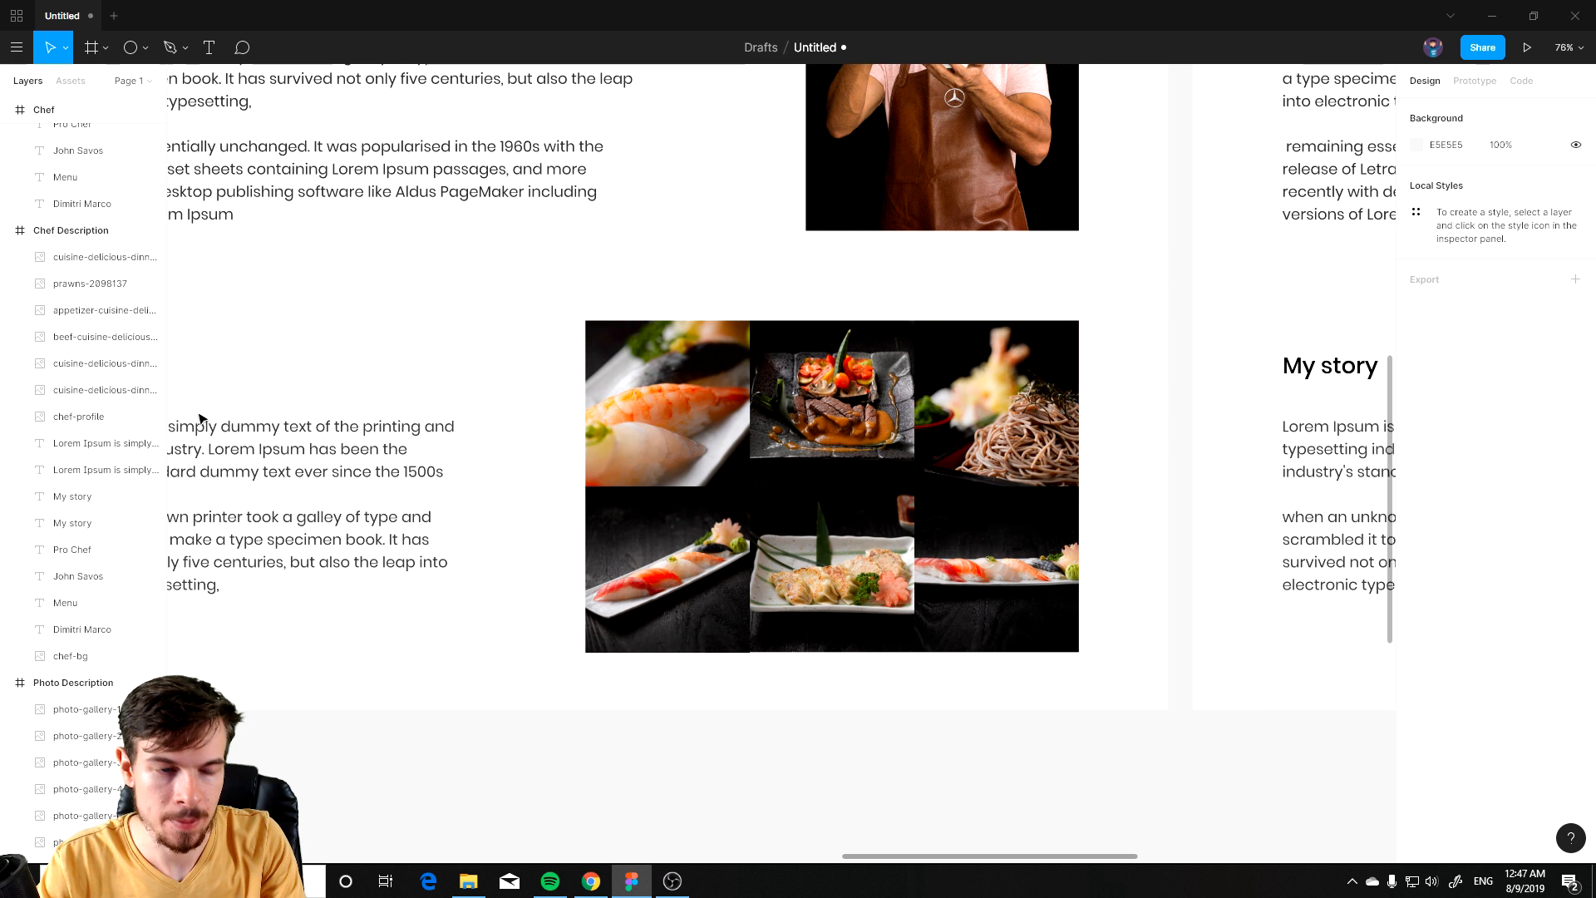
Step: Copy the John Mayer title text from the stylist slide
scroll(976, 660, "down", 5)
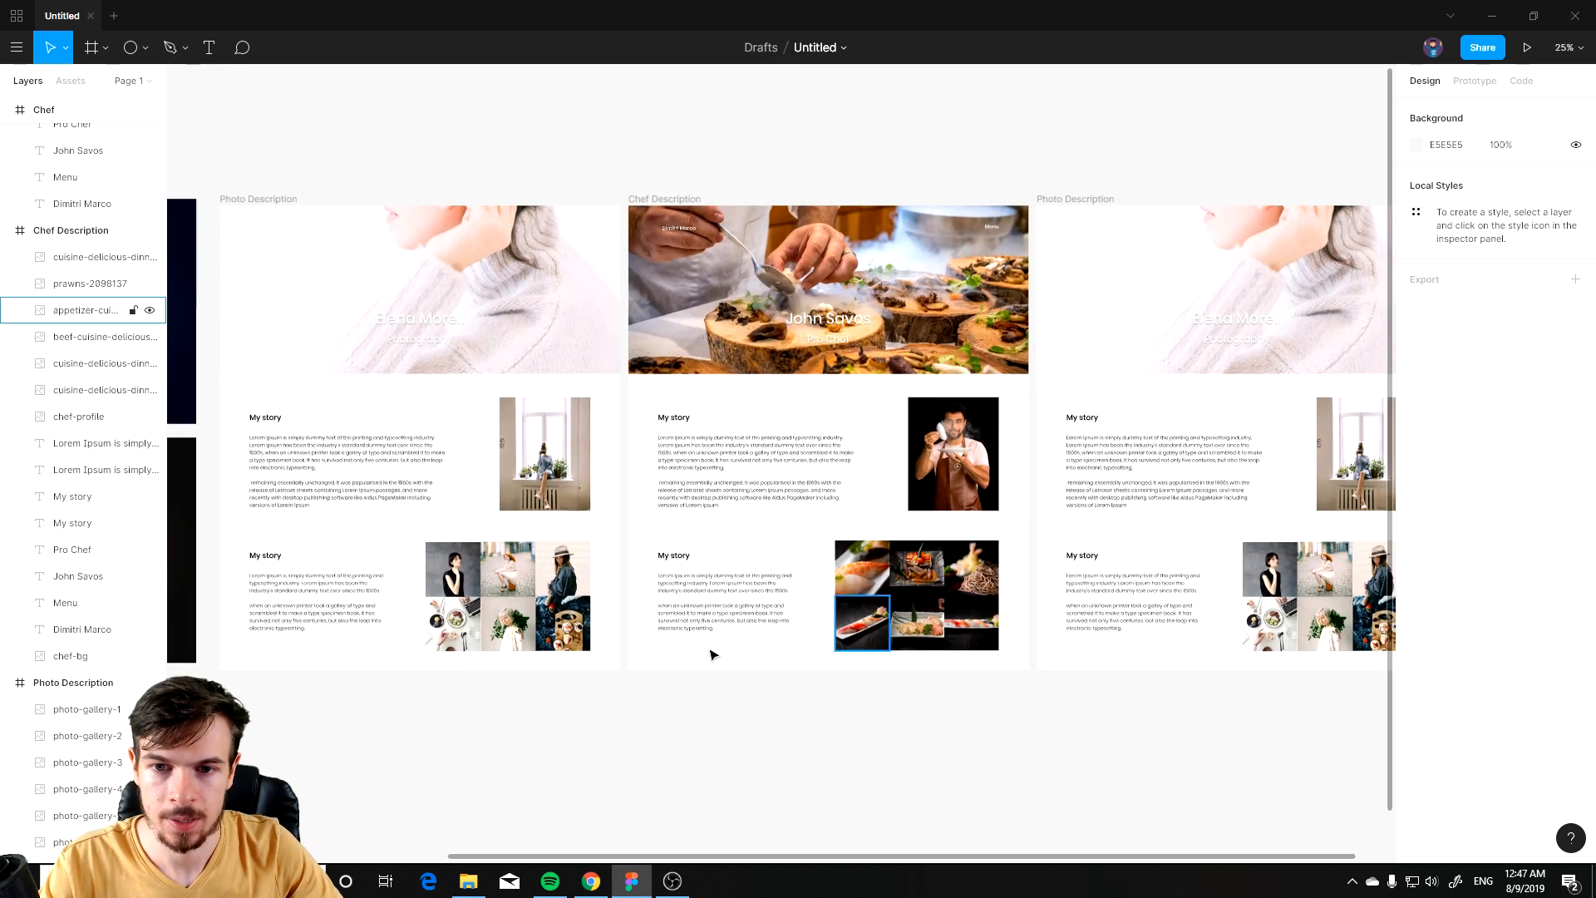
left_click_drag(1041, 645, 806, 661)
left_click_drag(1034, 428, 775, 488)
scroll(776, 482, "up", 2)
left_click(695, 358)
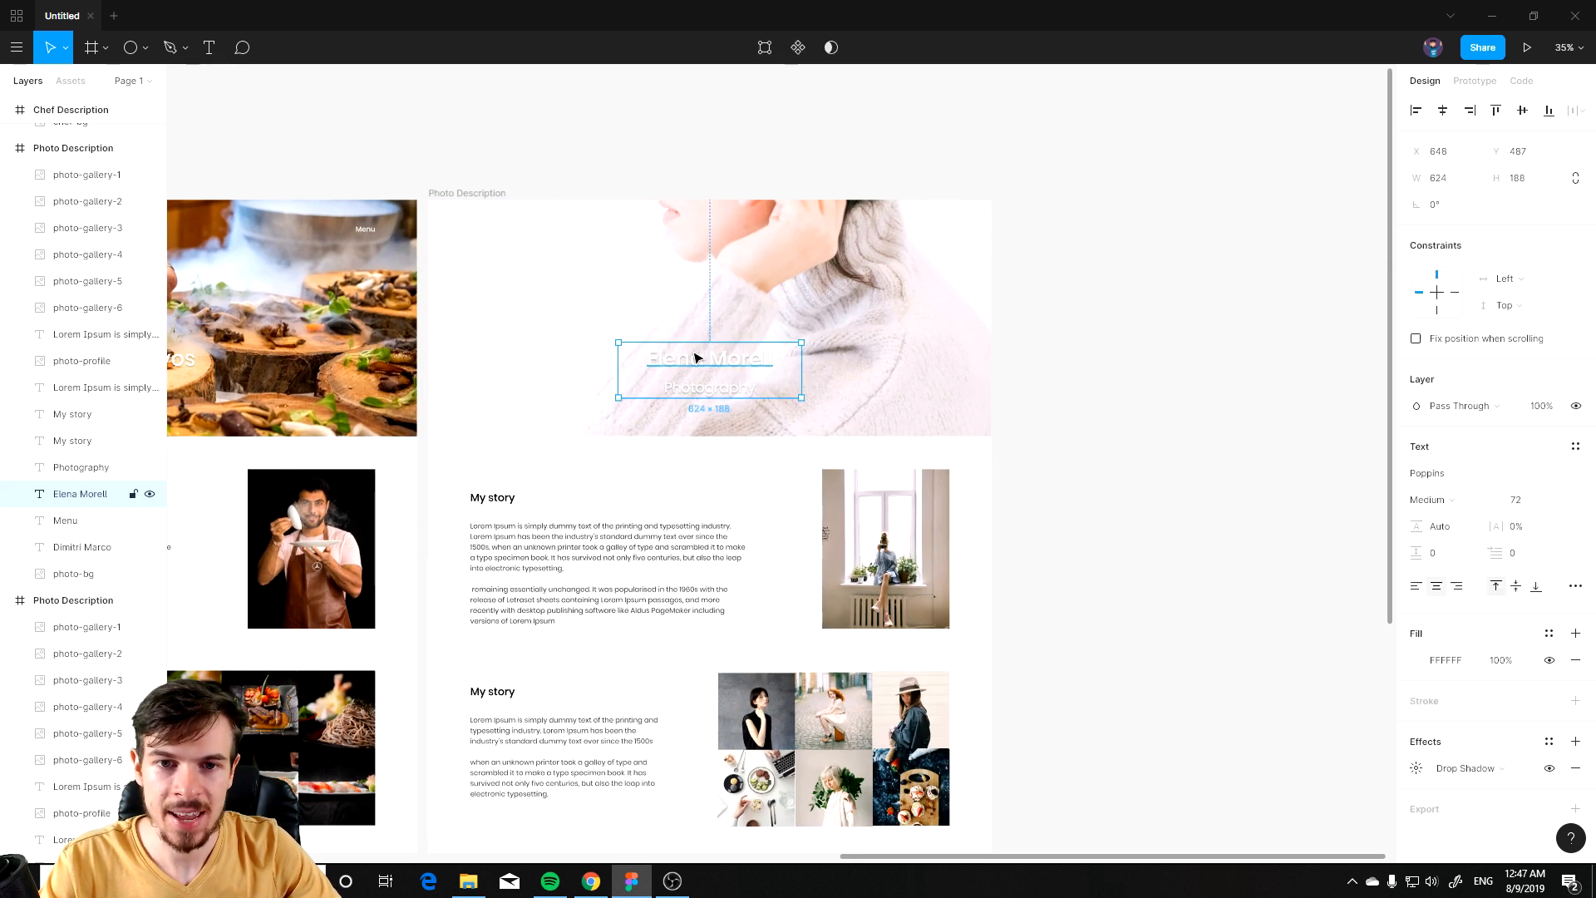
left_click_drag(388, 465, 812, 498)
left_click_drag(570, 606, 1080, 316)
left_click_drag(462, 594, 1004, 313)
left_click_drag(353, 552, 580, 535)
double_click(493, 524)
key("ctrl+c")
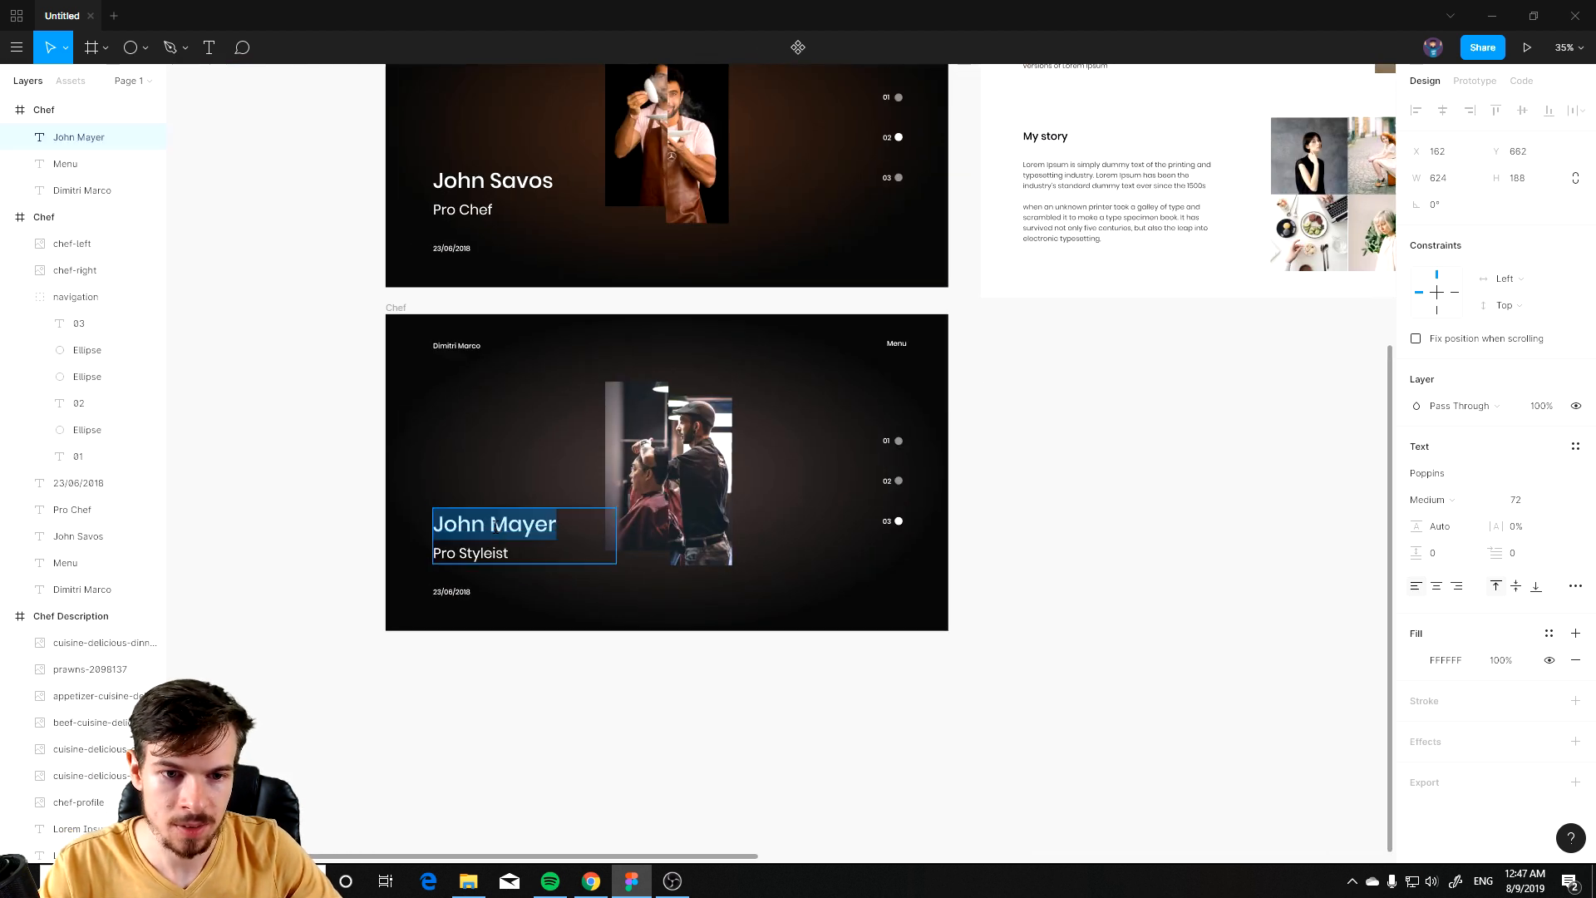
Step: Replace the duplicate Photo Description frame's header title with John Mayer
left_click(1284, 454)
left_click_drag(1280, 403, 484, 695)
left_click_drag(1333, 392, 691, 686)
left_click(982, 409)
double_click(977, 403)
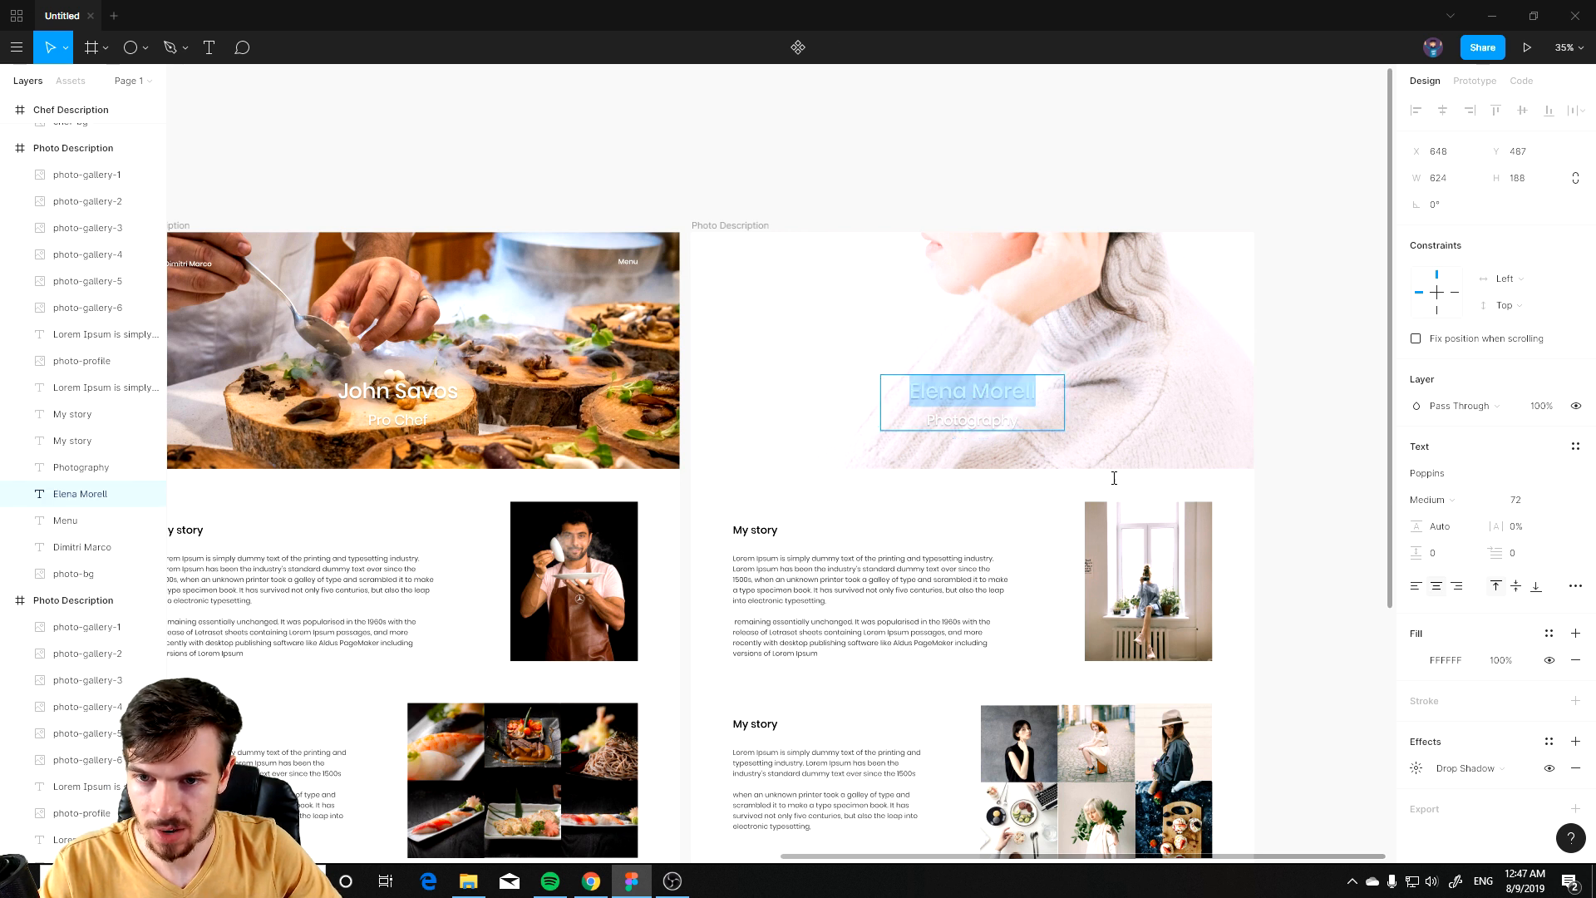
key("ctrl+v")
Step: Change the header subtitle beneath the title to Styleist
double_click(962, 422)
left_click(979, 437)
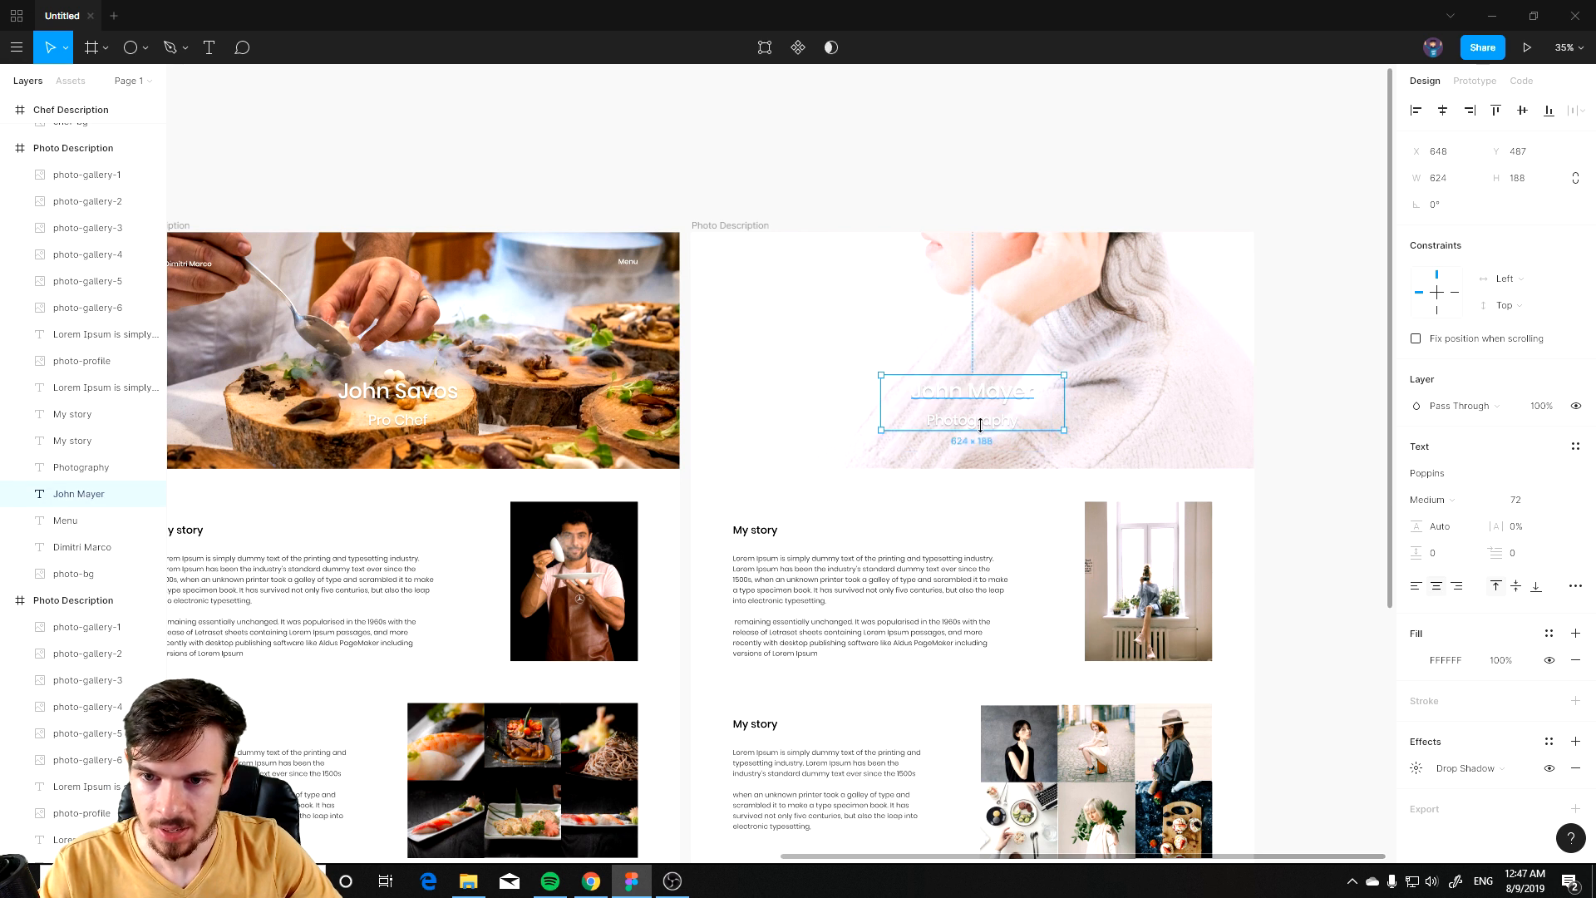
double_click(982, 426)
type("Styleist")
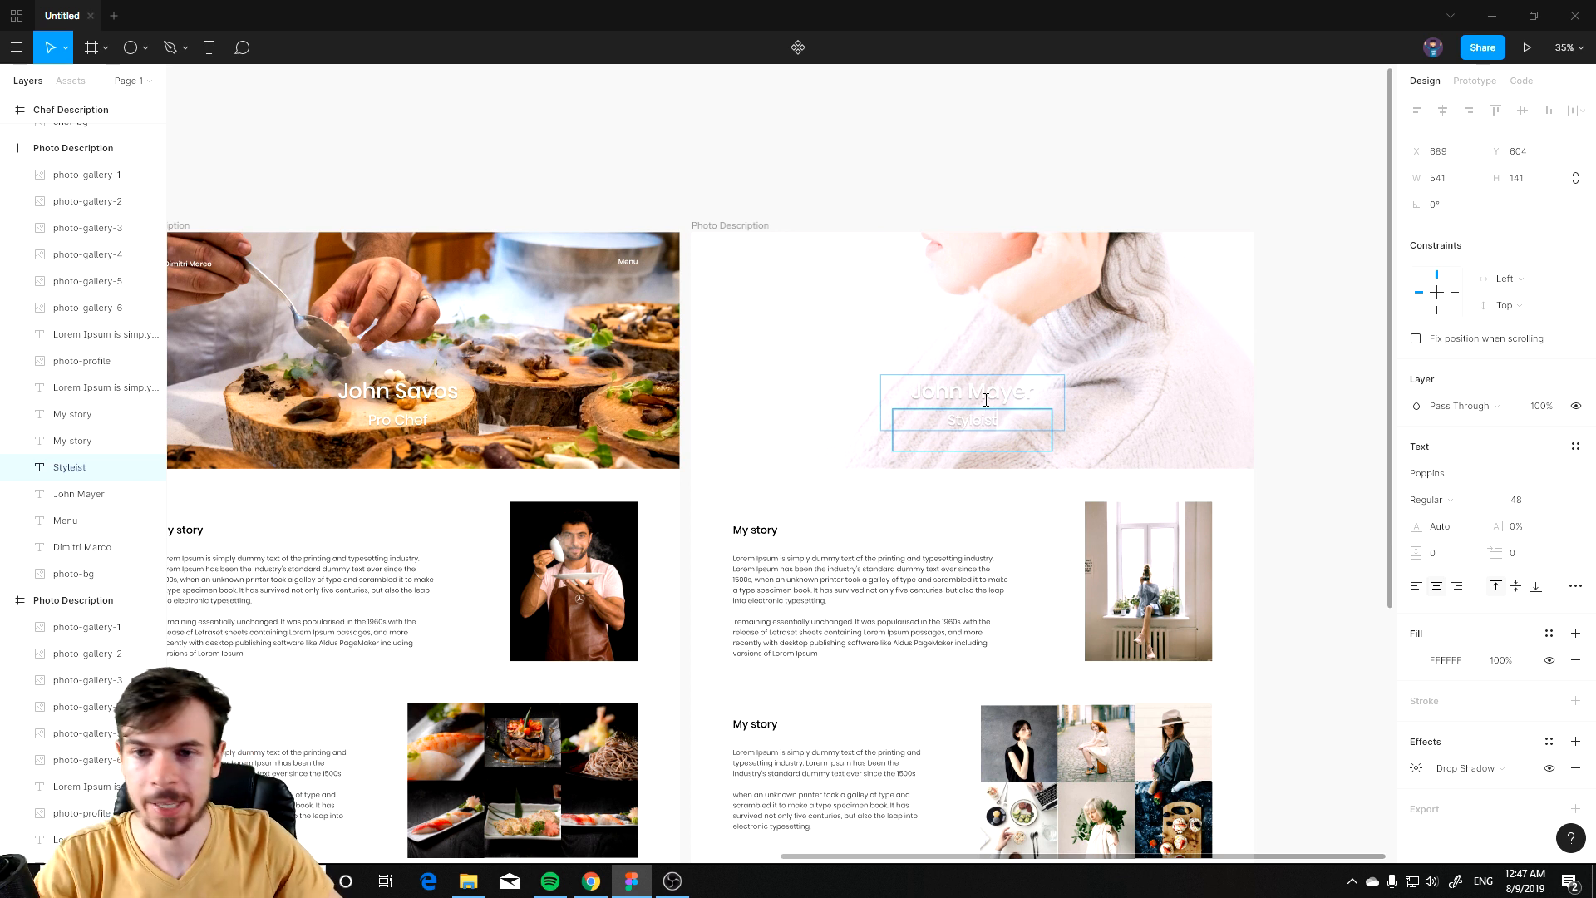
Step: Replace the header background photo with a pasted barber-bg image placed over the frame's top
left_click(1113, 374)
key("Delete")
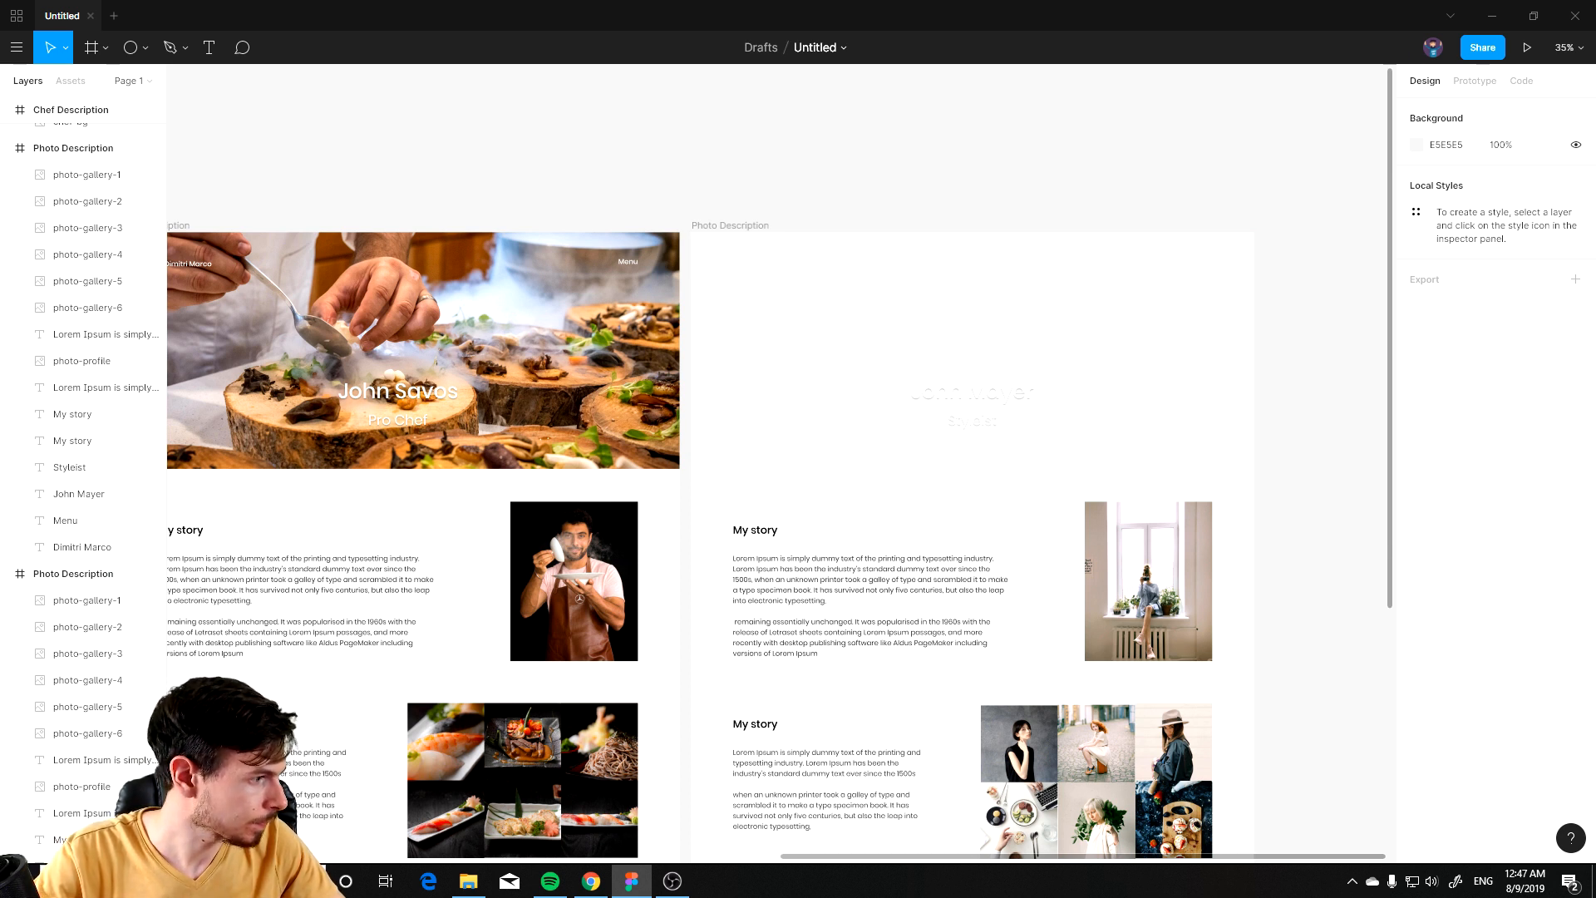
key("alt+Tab")
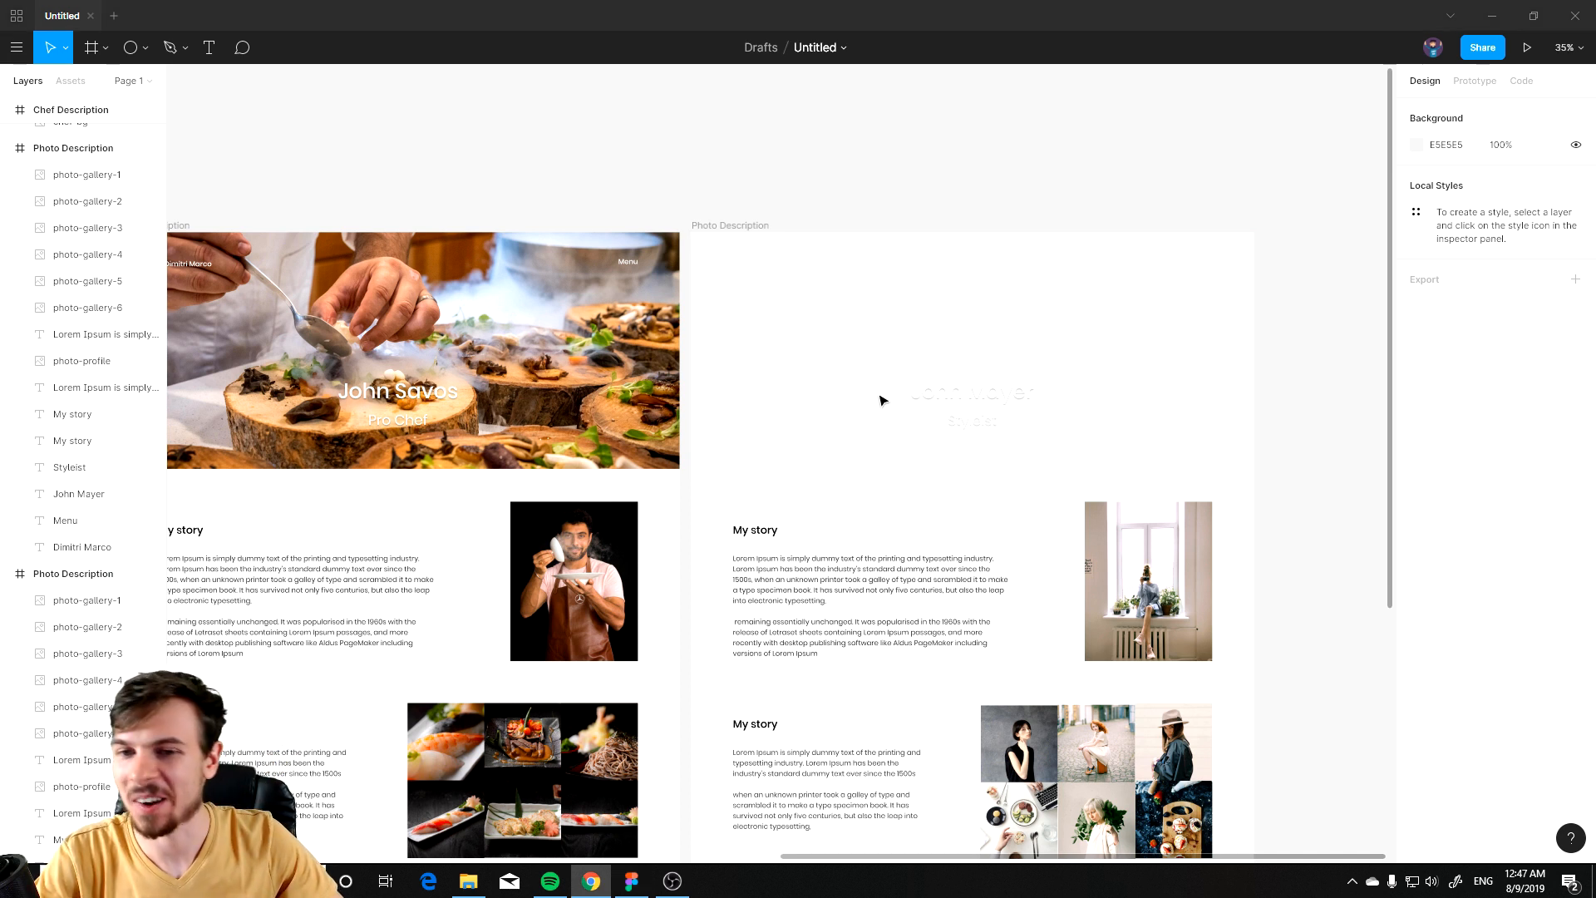
left_click(835, 403)
key("ctrl+v")
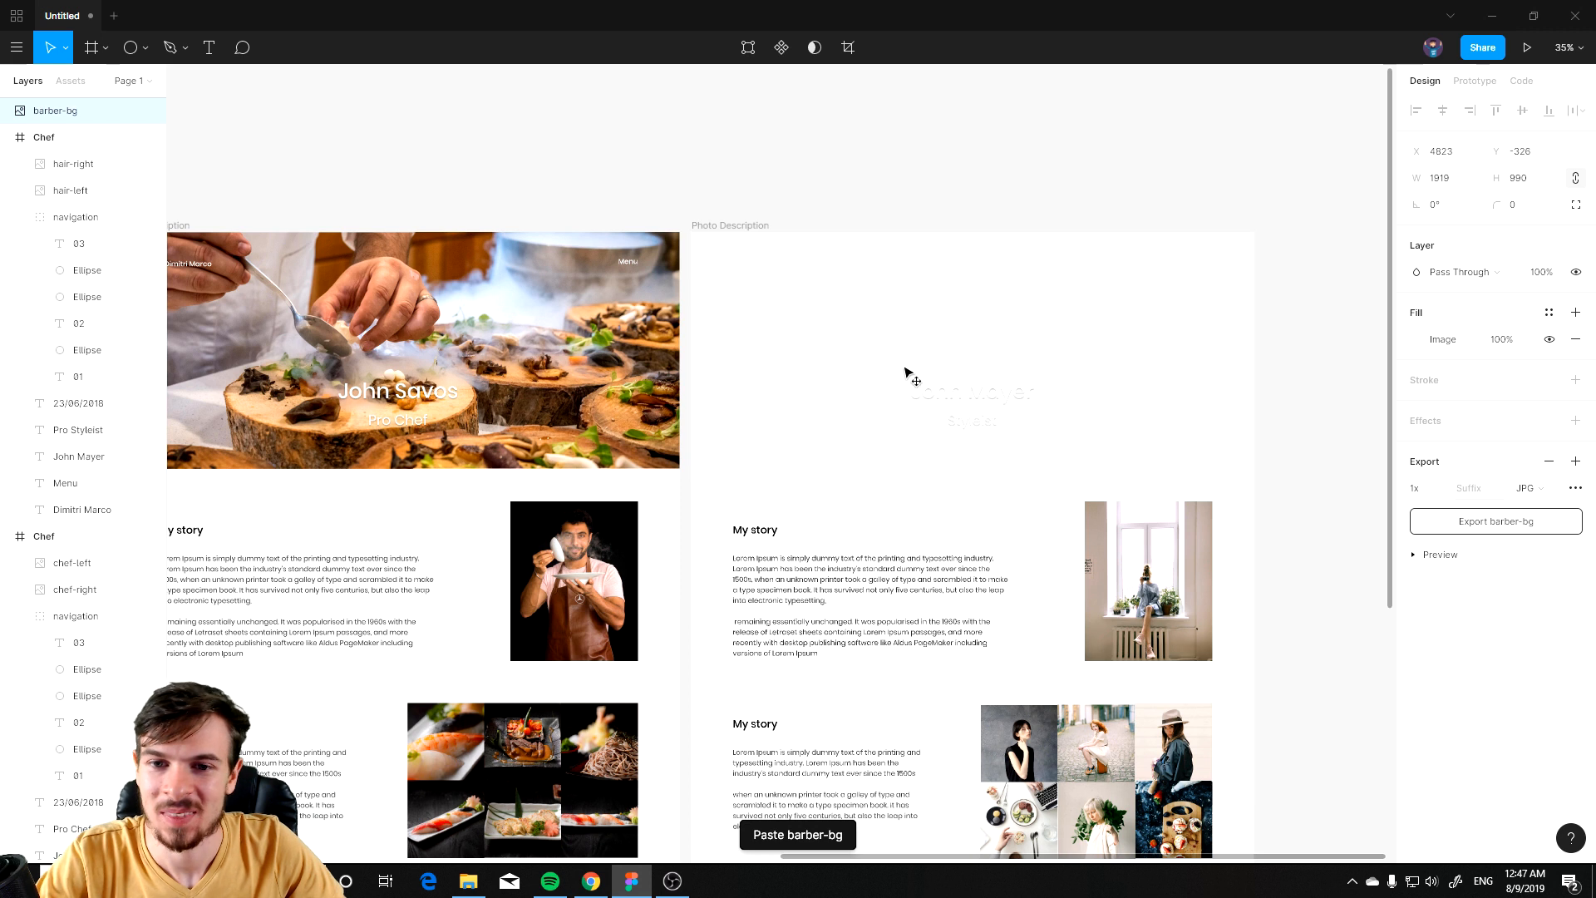
mouse_move(1004, 335)
left_mouse_down()
mouse_move(954, 333)
mouse_move(981, 333)
left_mouse_up()
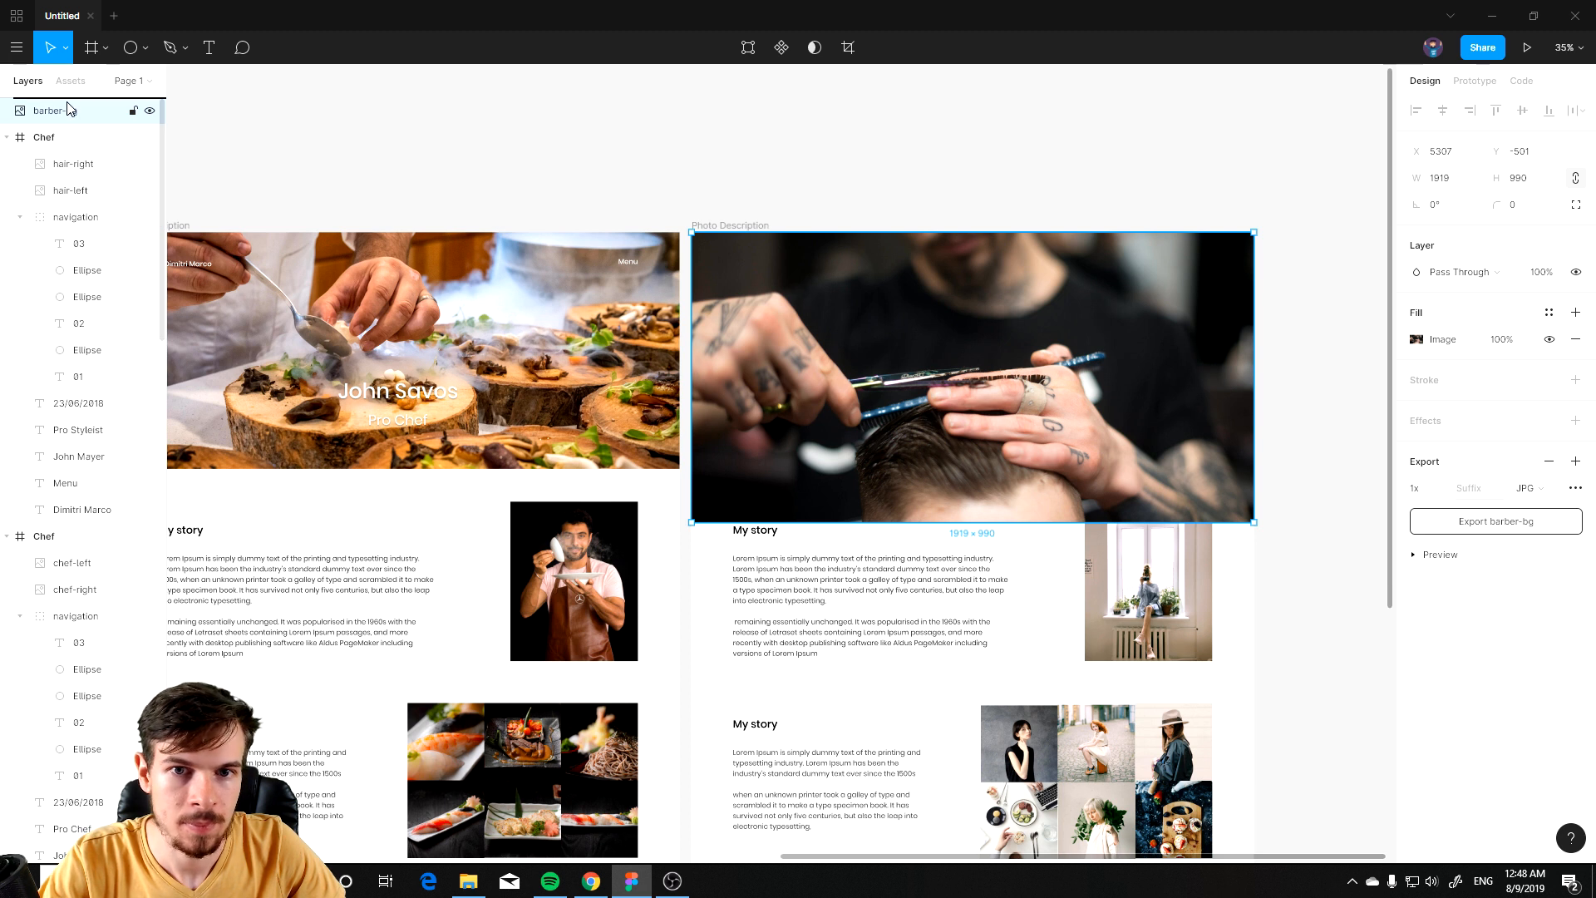
Step: Rename the frame to Barber Description
left_click(725, 226)
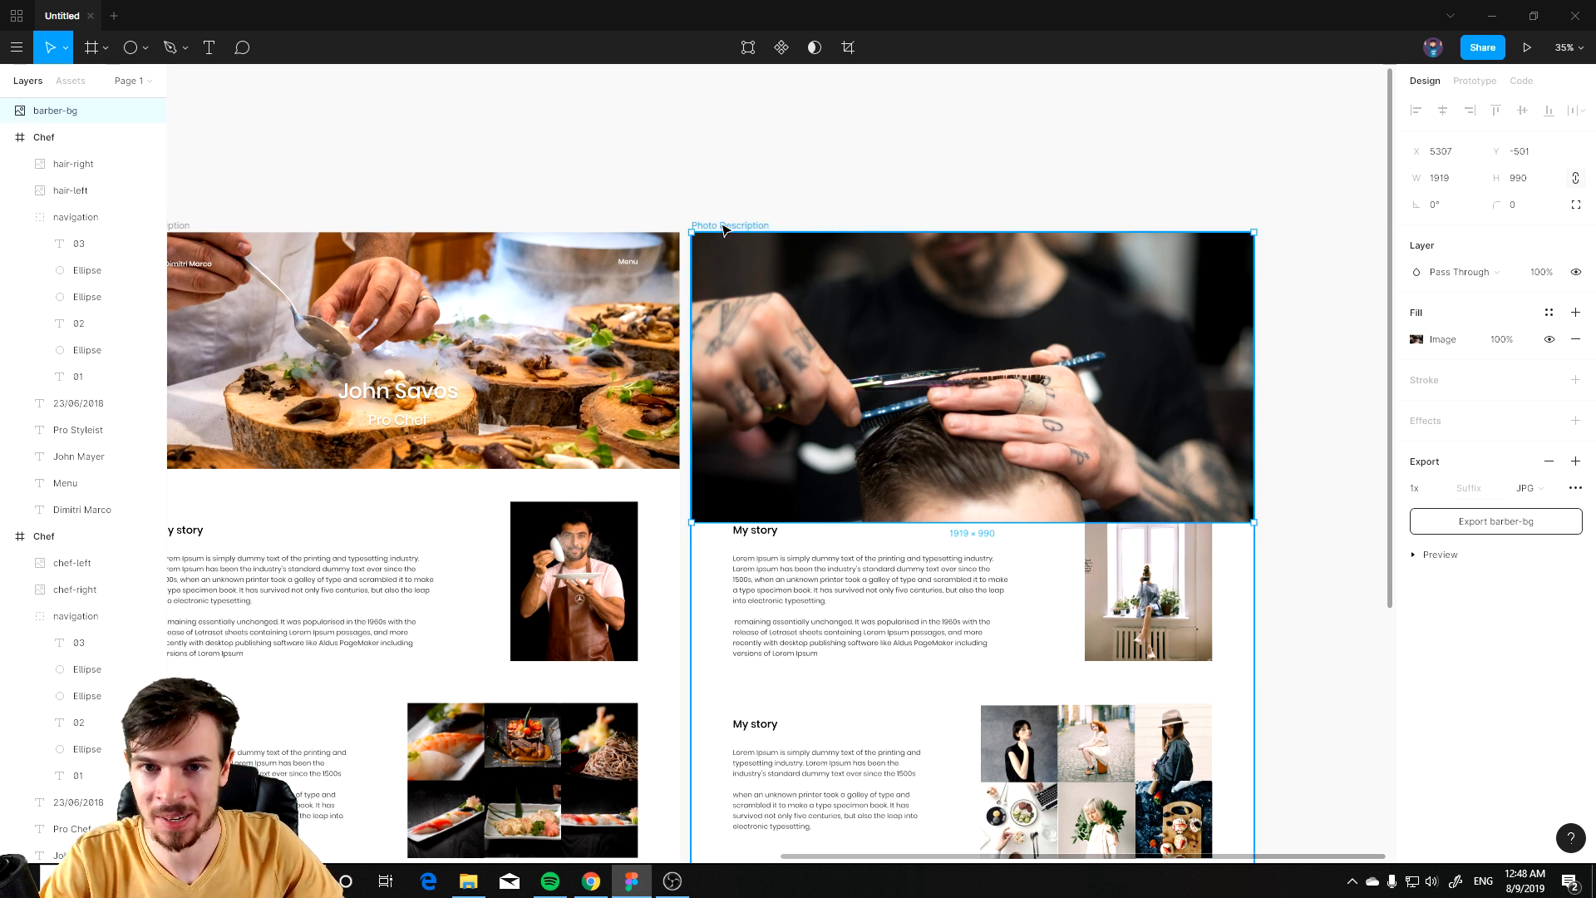
scroll(774, 227, "up", 3)
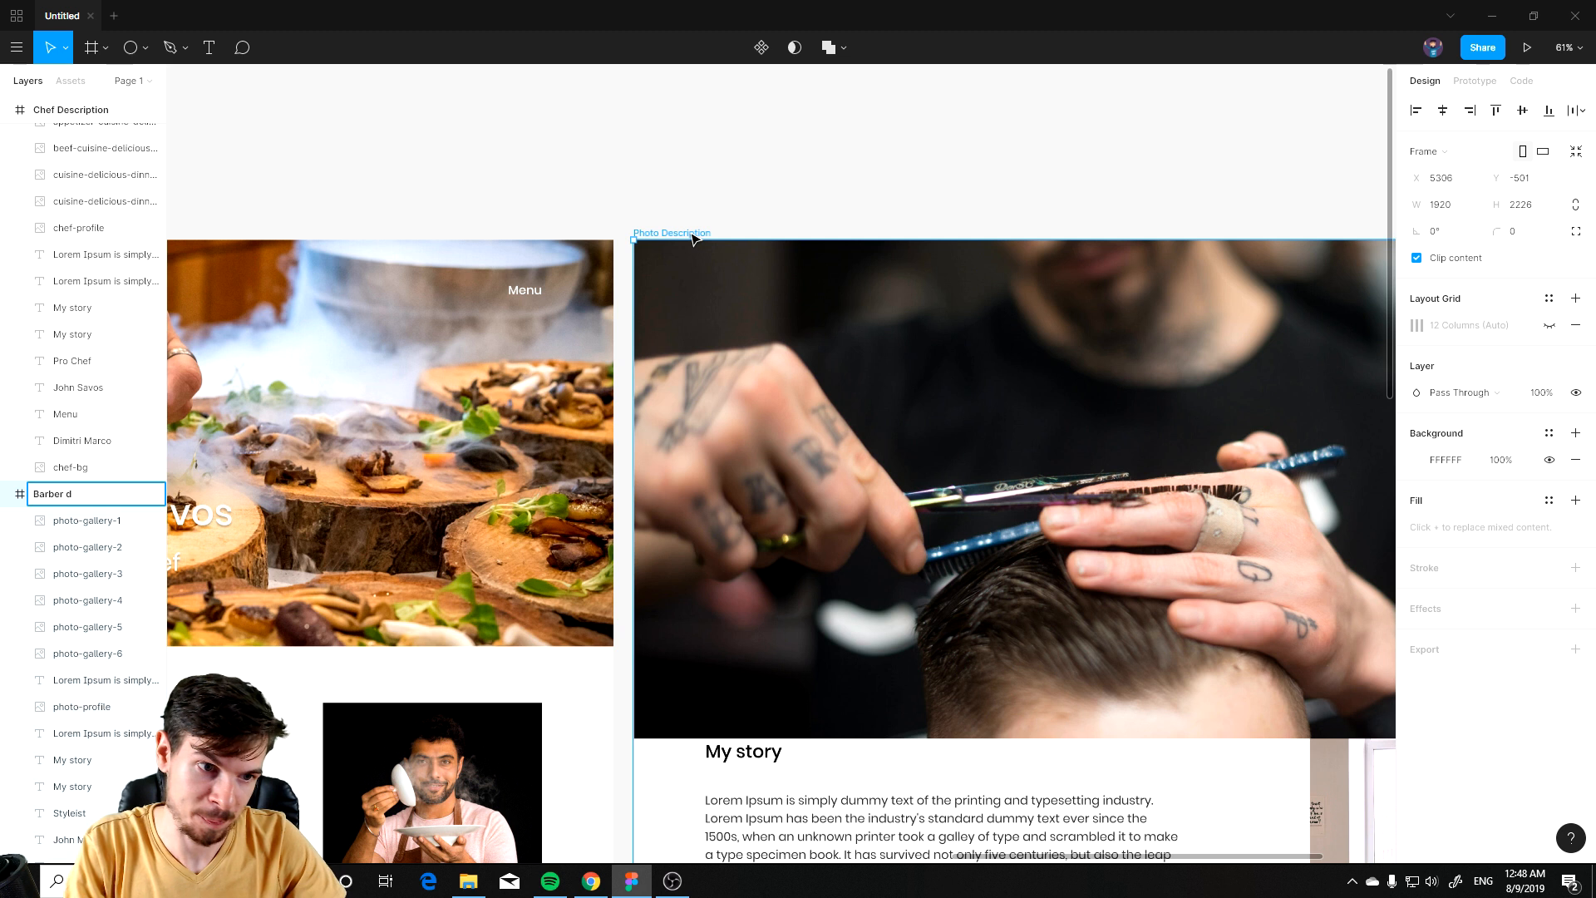
type("tion")
key("Return")
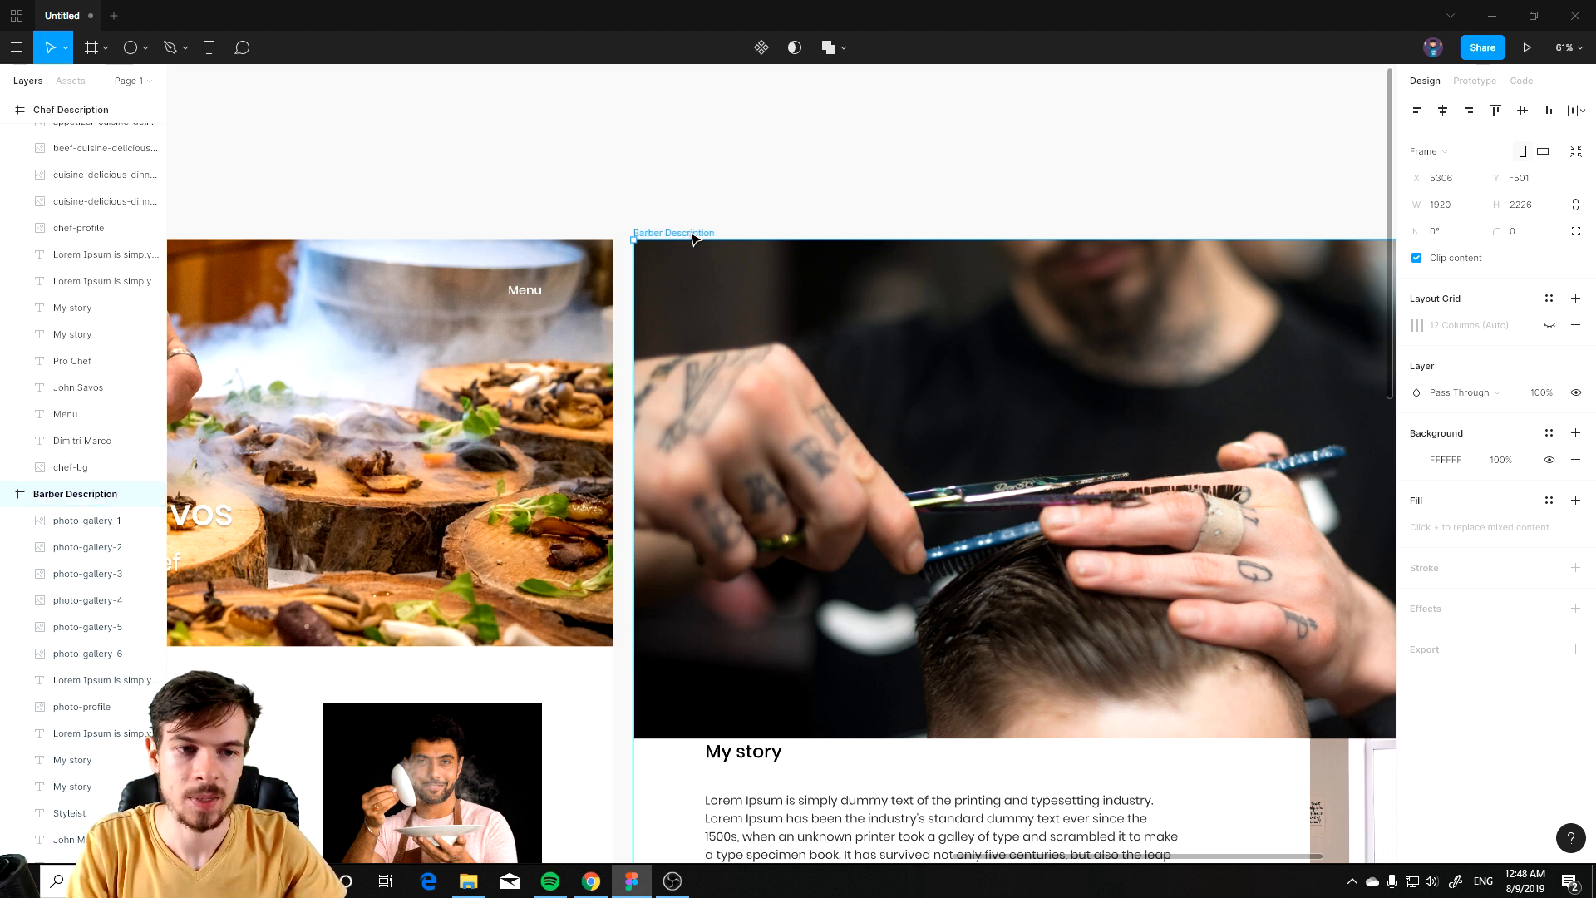
Step: Move the barber-bg layer into the Barber Description frame, beneath the header texts
scroll(92, 333, "up", 10)
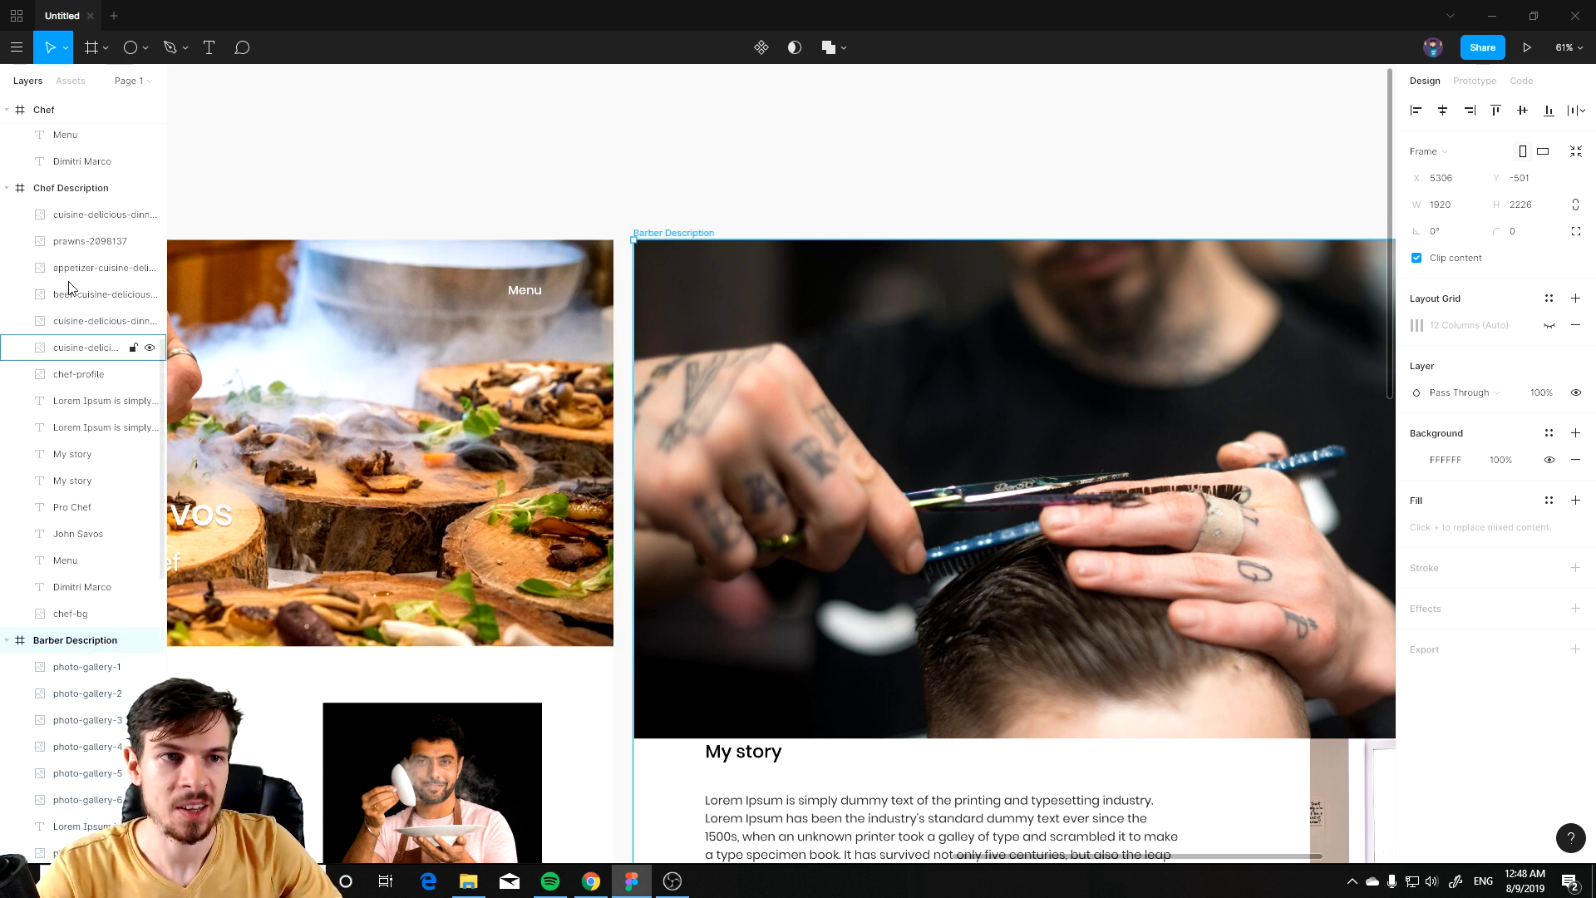
scroll(89, 164, "up", 1)
left_click_drag(67, 108, 84, 614)
scroll(42, 449, "down", 9)
scroll(75, 463, "up", 3)
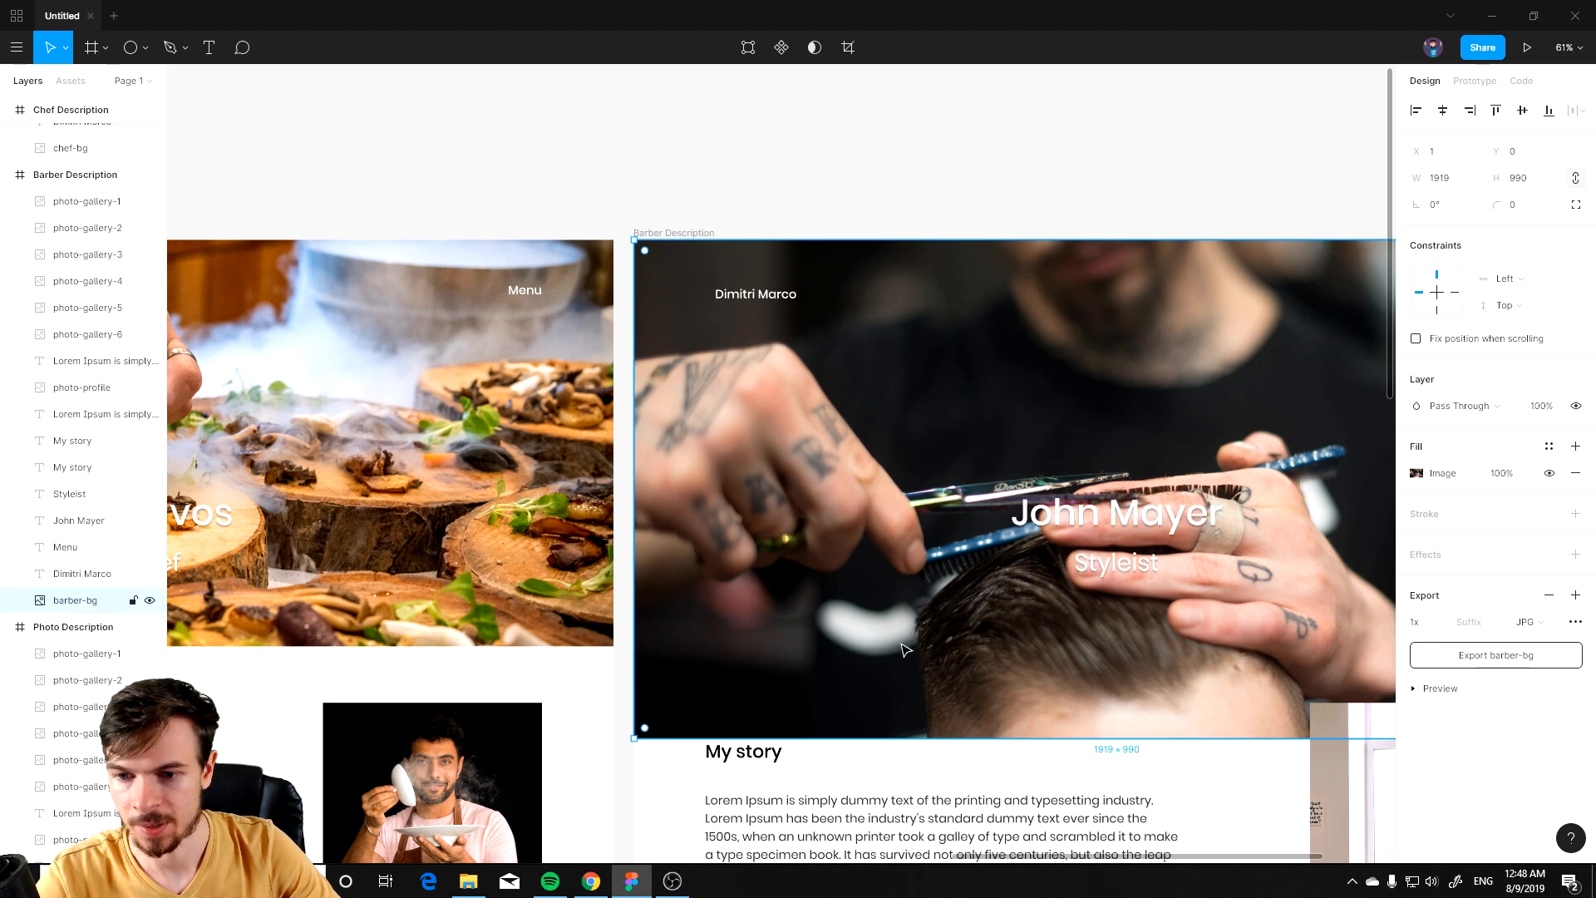
key("Escape")
left_click_drag(869, 723, 563, 577)
left_click(919, 574)
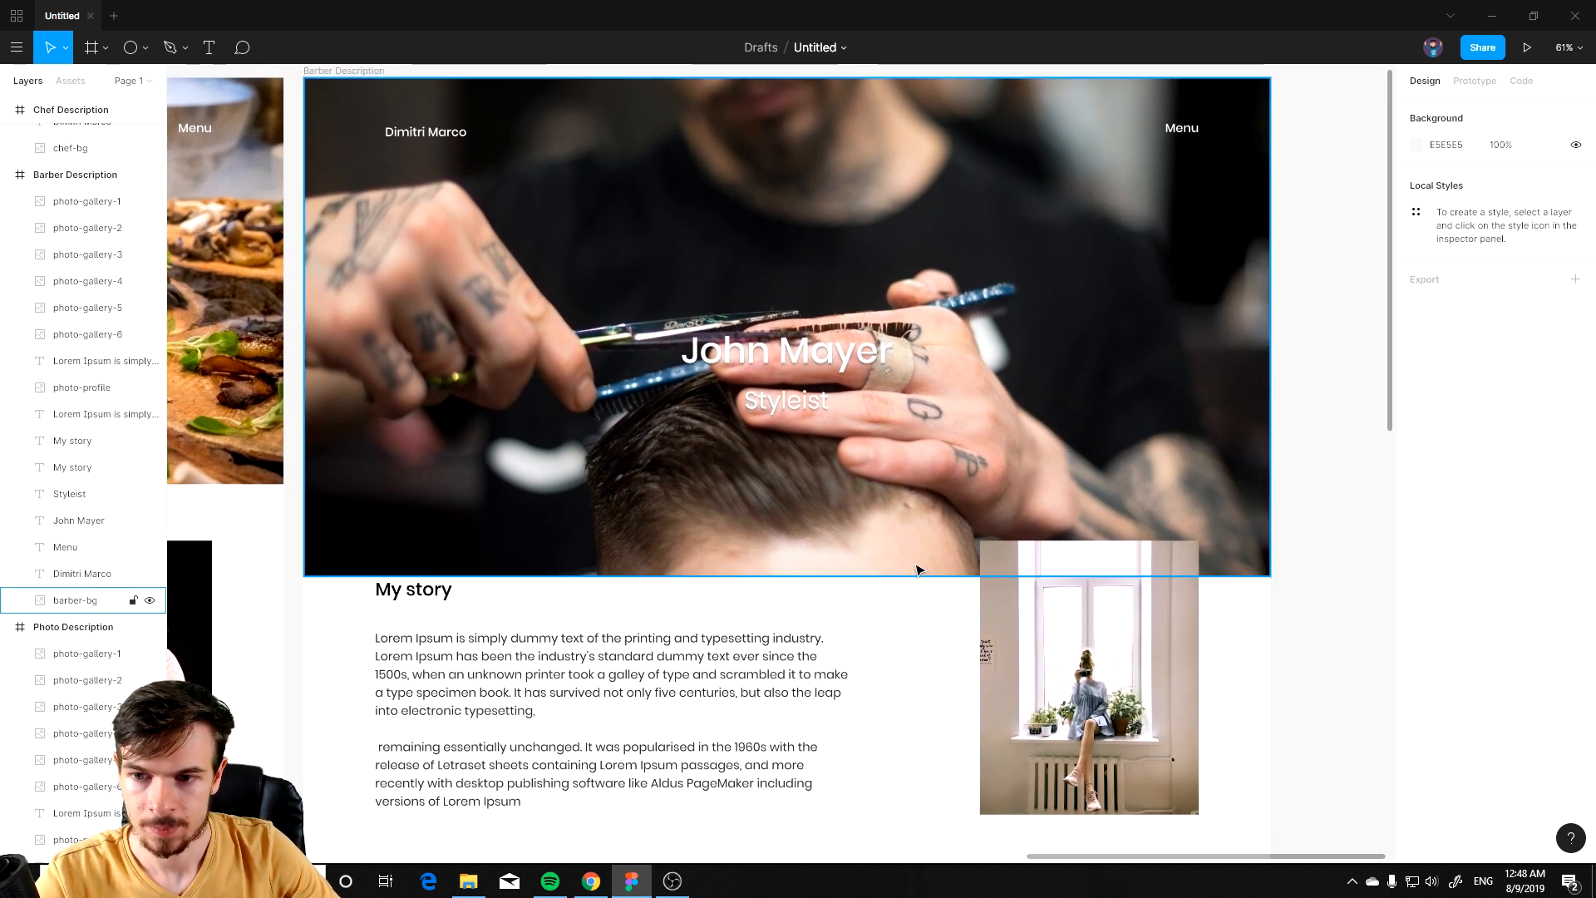
Step: Shorten the barber-bg image so its bottom edge meets the header's bottom, about 1919 × 824
scroll(914, 572, "down", 3)
scroll(506, 563, "left", 5)
left_click(1050, 558)
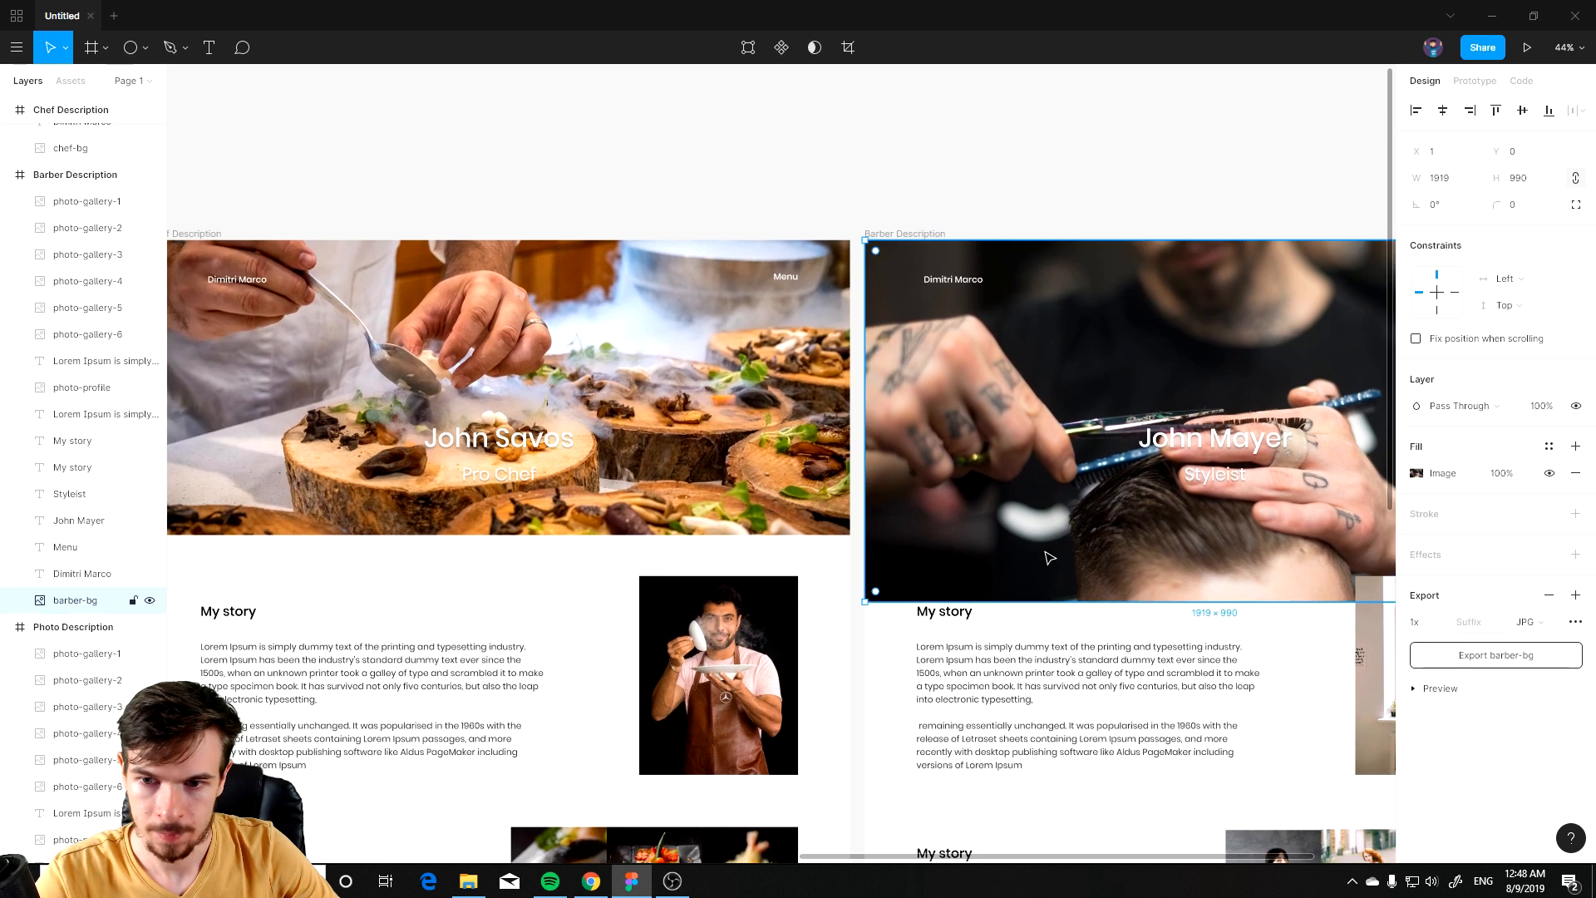
left_click_drag(1049, 596, 1052, 535)
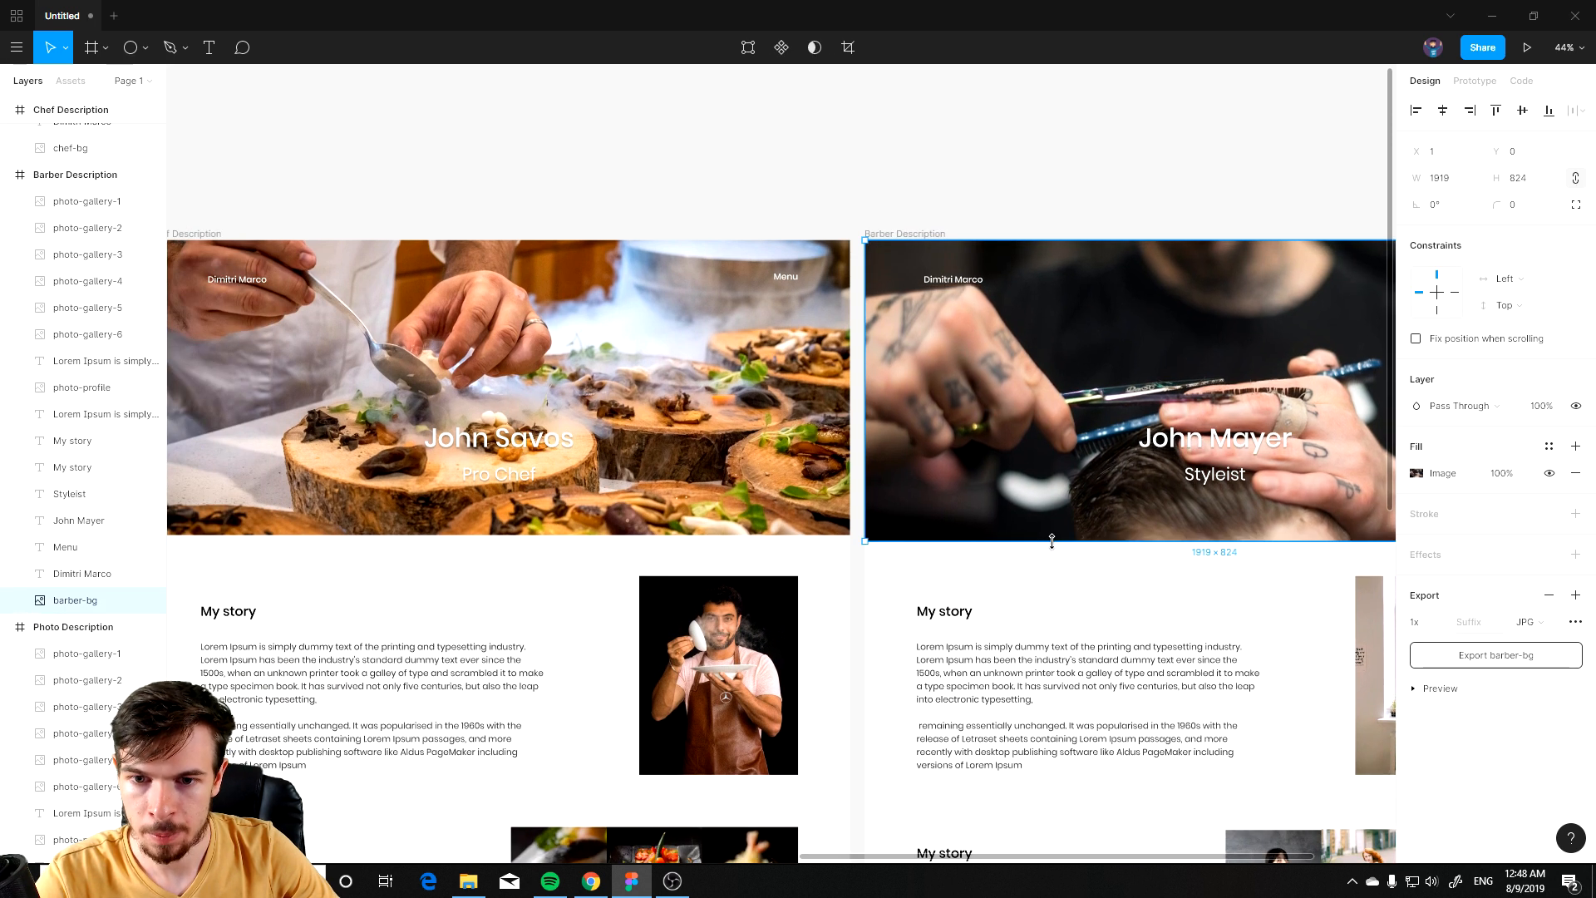
Step: Paste a barber profile photo copied from the browser into the Barber Description frame beside the profile photo
scroll(1101, 585, "right", 5)
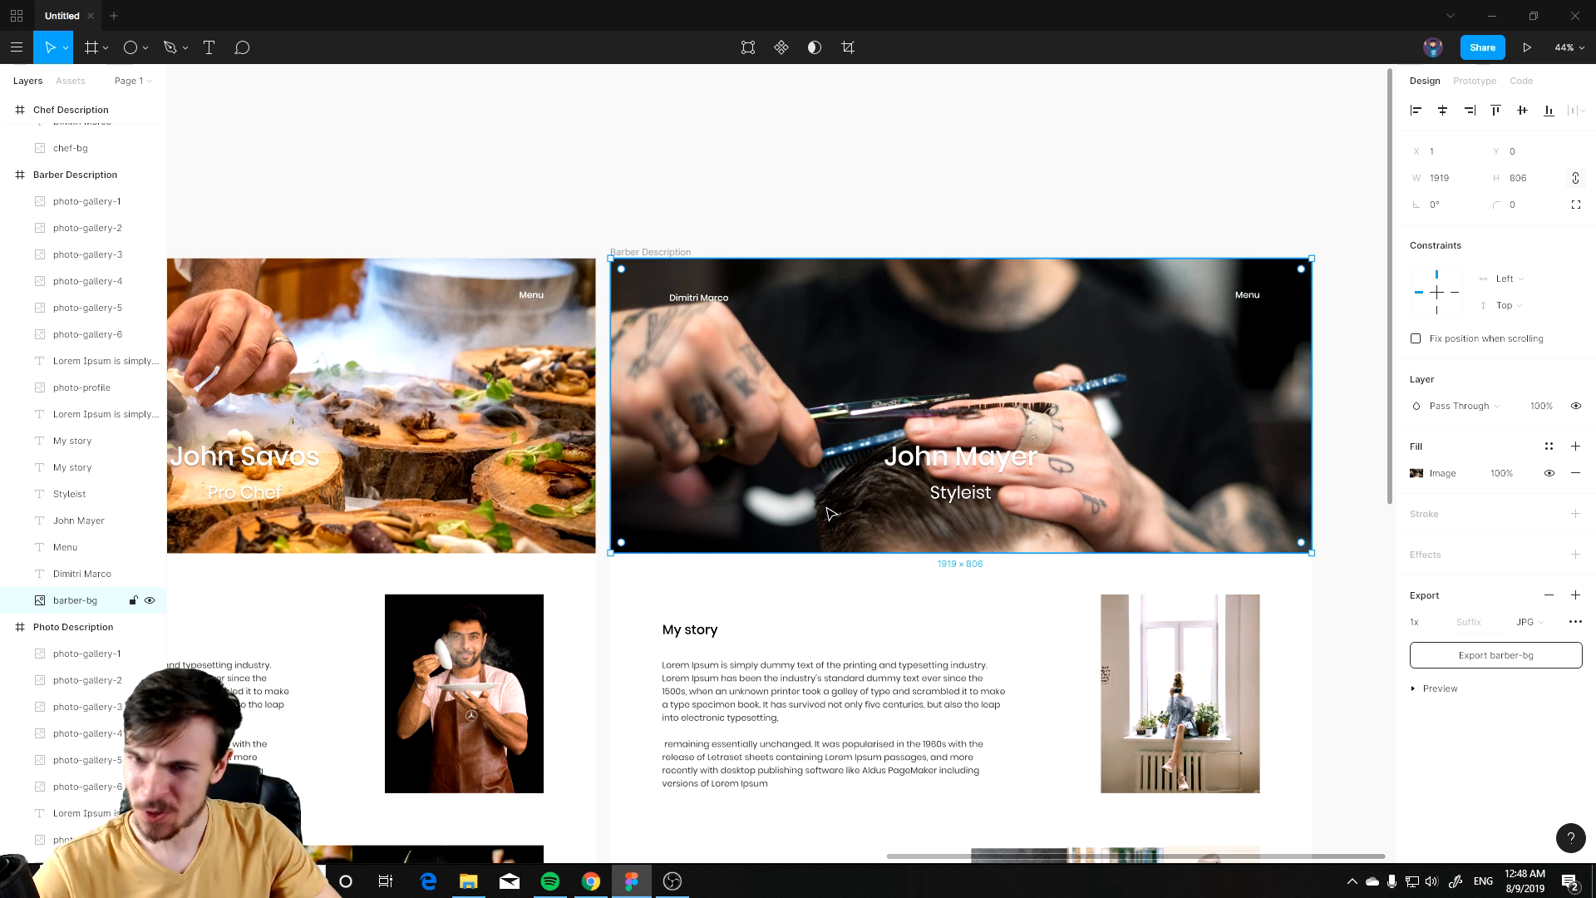
left_click(1375, 457)
scroll(1097, 496, "right", 3)
scroll(1097, 496, "down", 2)
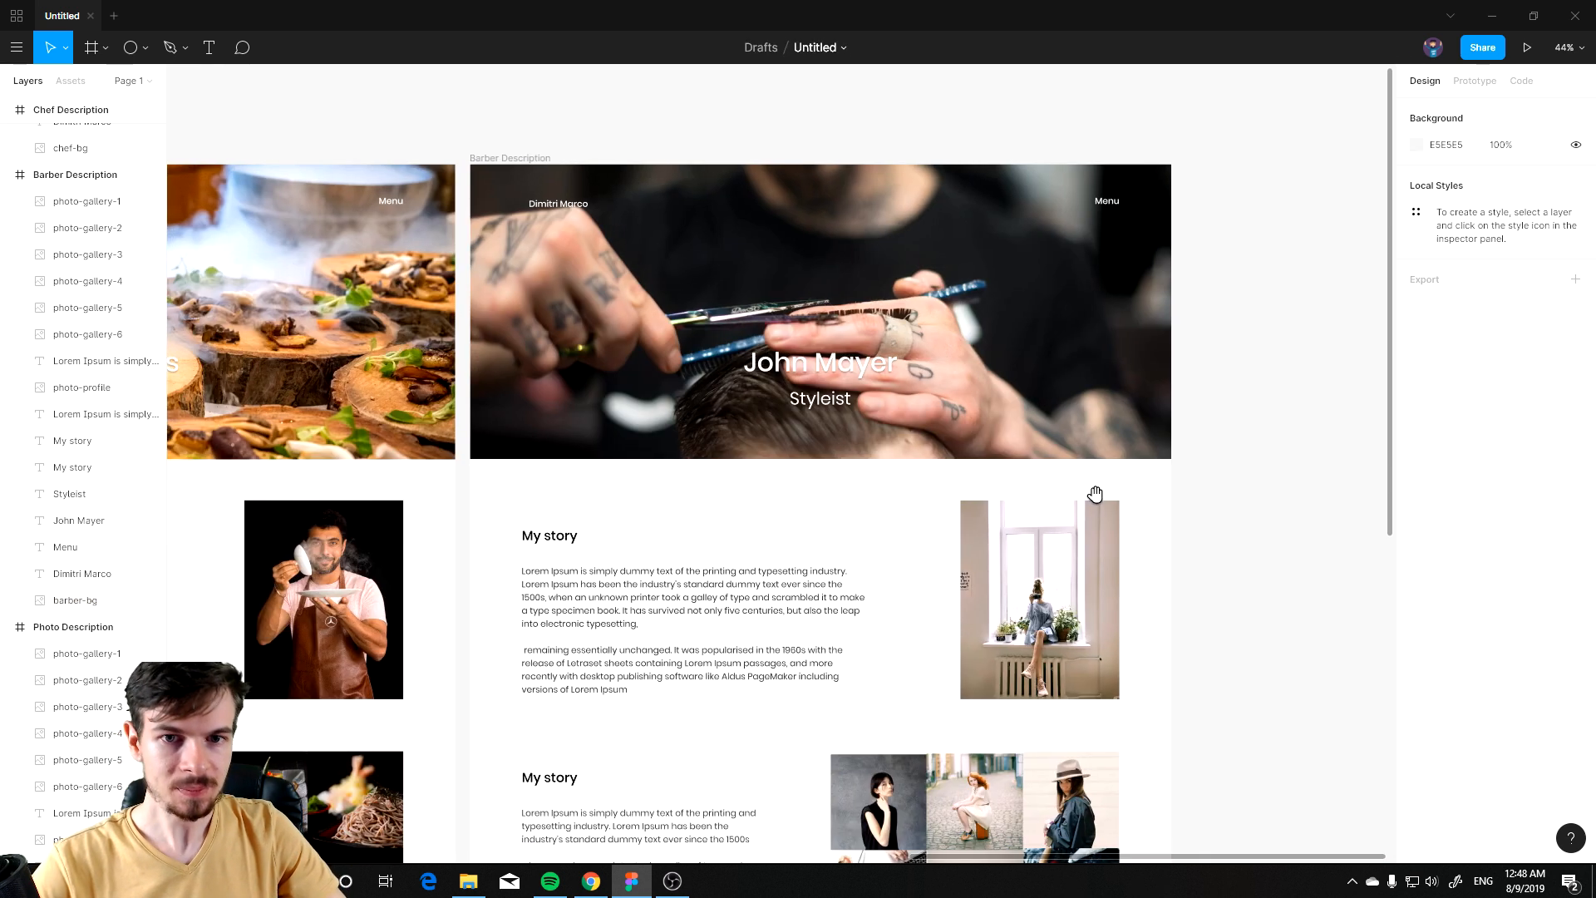
scroll(789, 415, "down", 3)
scroll(826, 314, "up", 2, "ctrl")
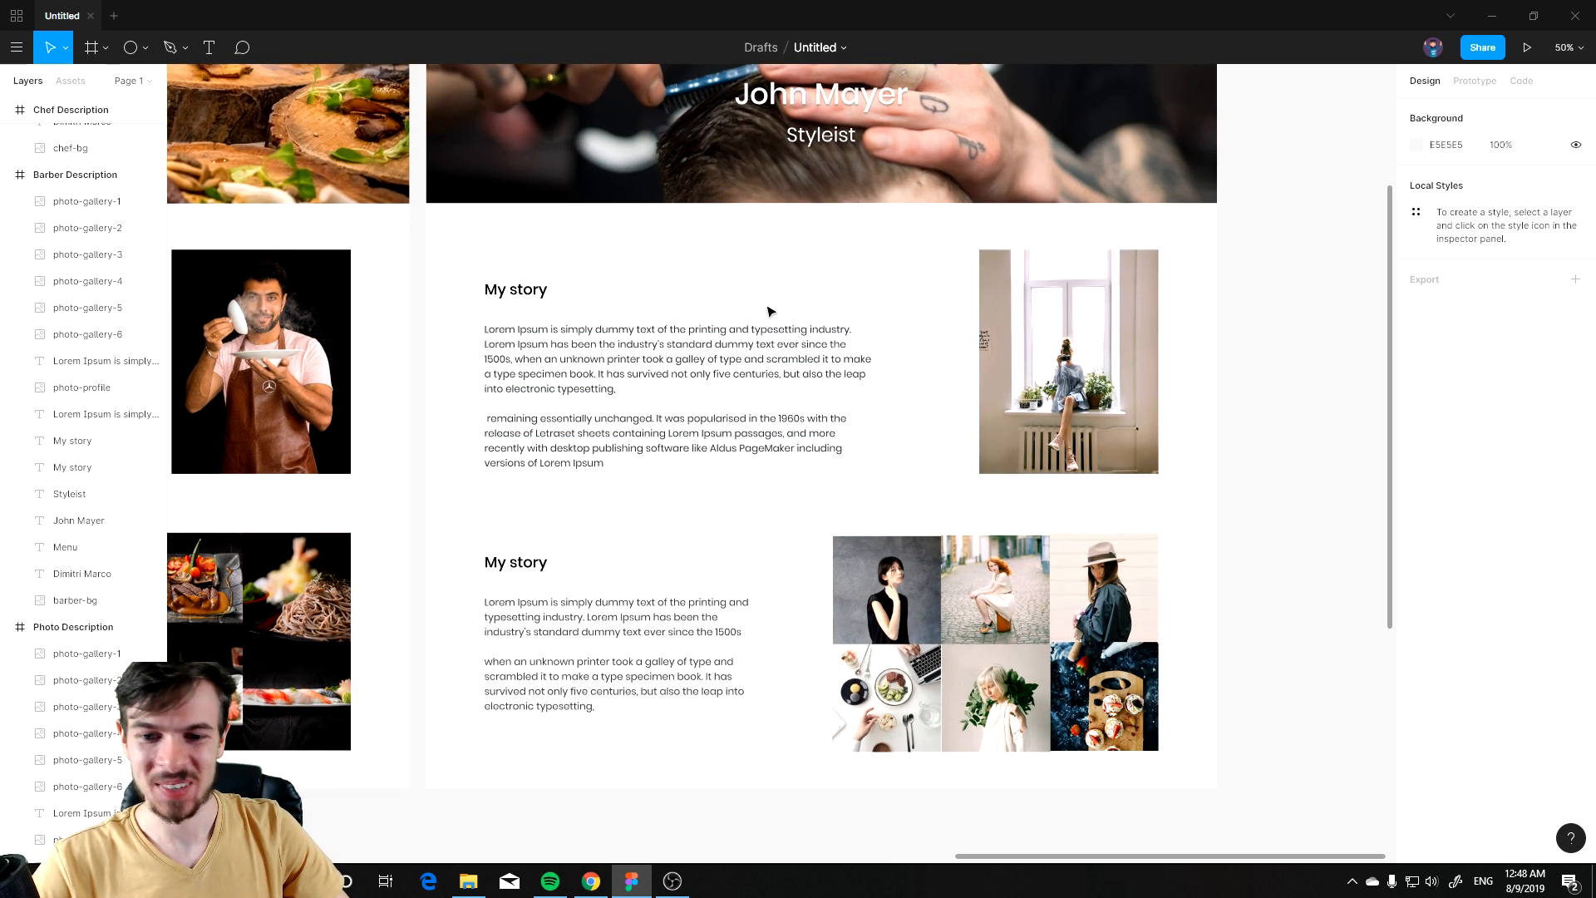
scroll(739, 390, "down", 1, "ctrl")
scroll(739, 390, "down", 3, "ctrl")
mouse_move(534, 395)
left_mouse_down()
mouse_move(712, 385)
mouse_move(520, 391)
left_mouse_up()
scroll(839, 409, "up", 4, "ctrl")
left_click(970, 402)
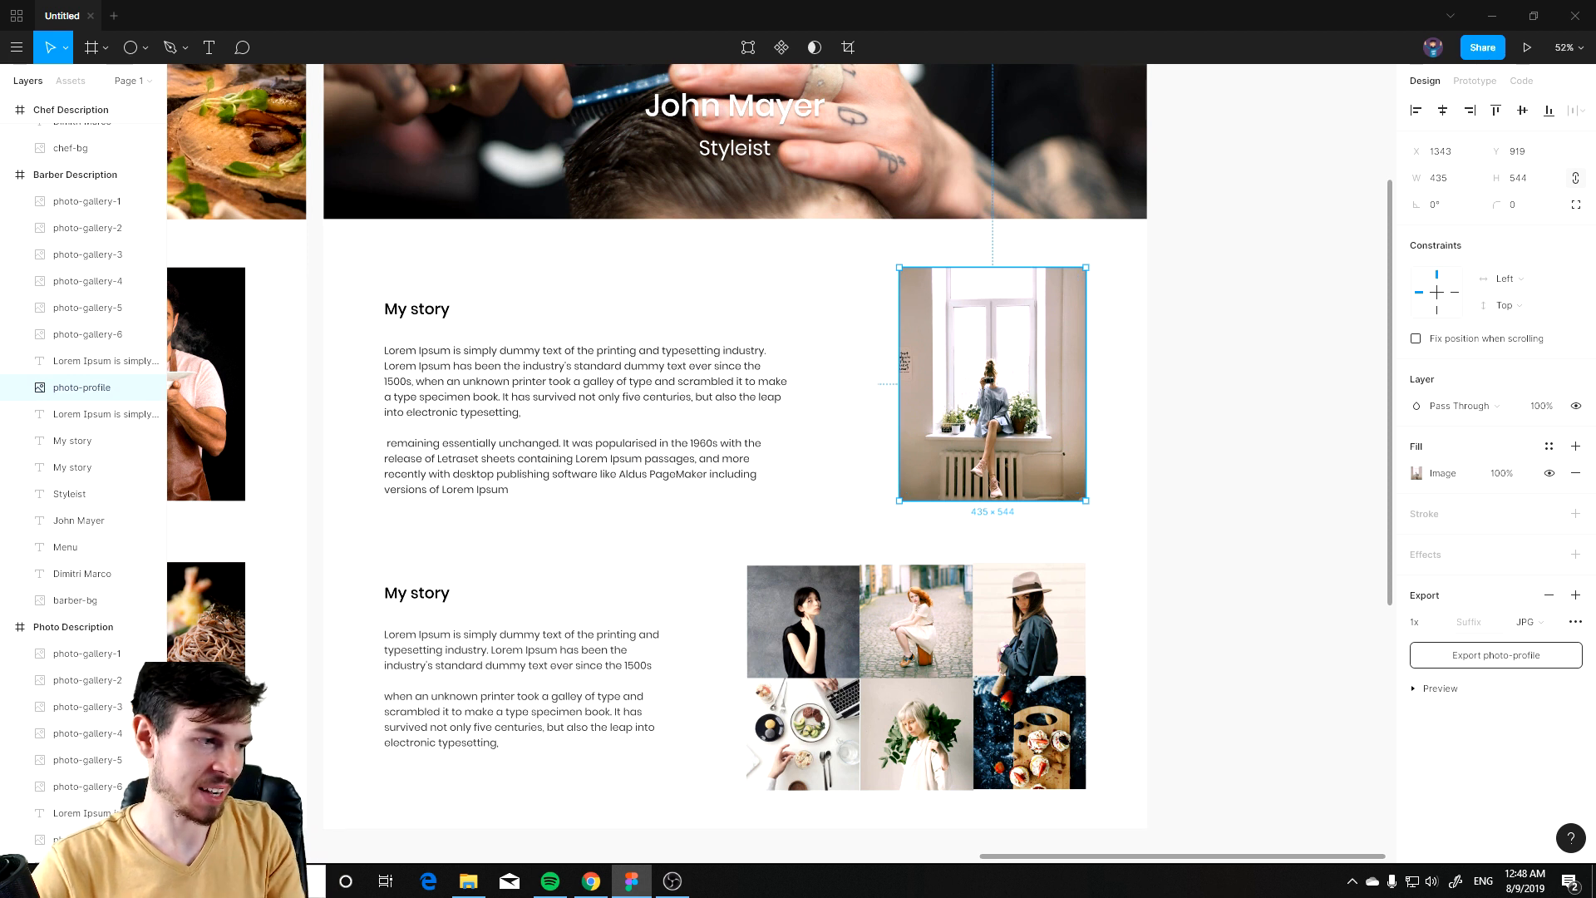
key("alt+Tab")
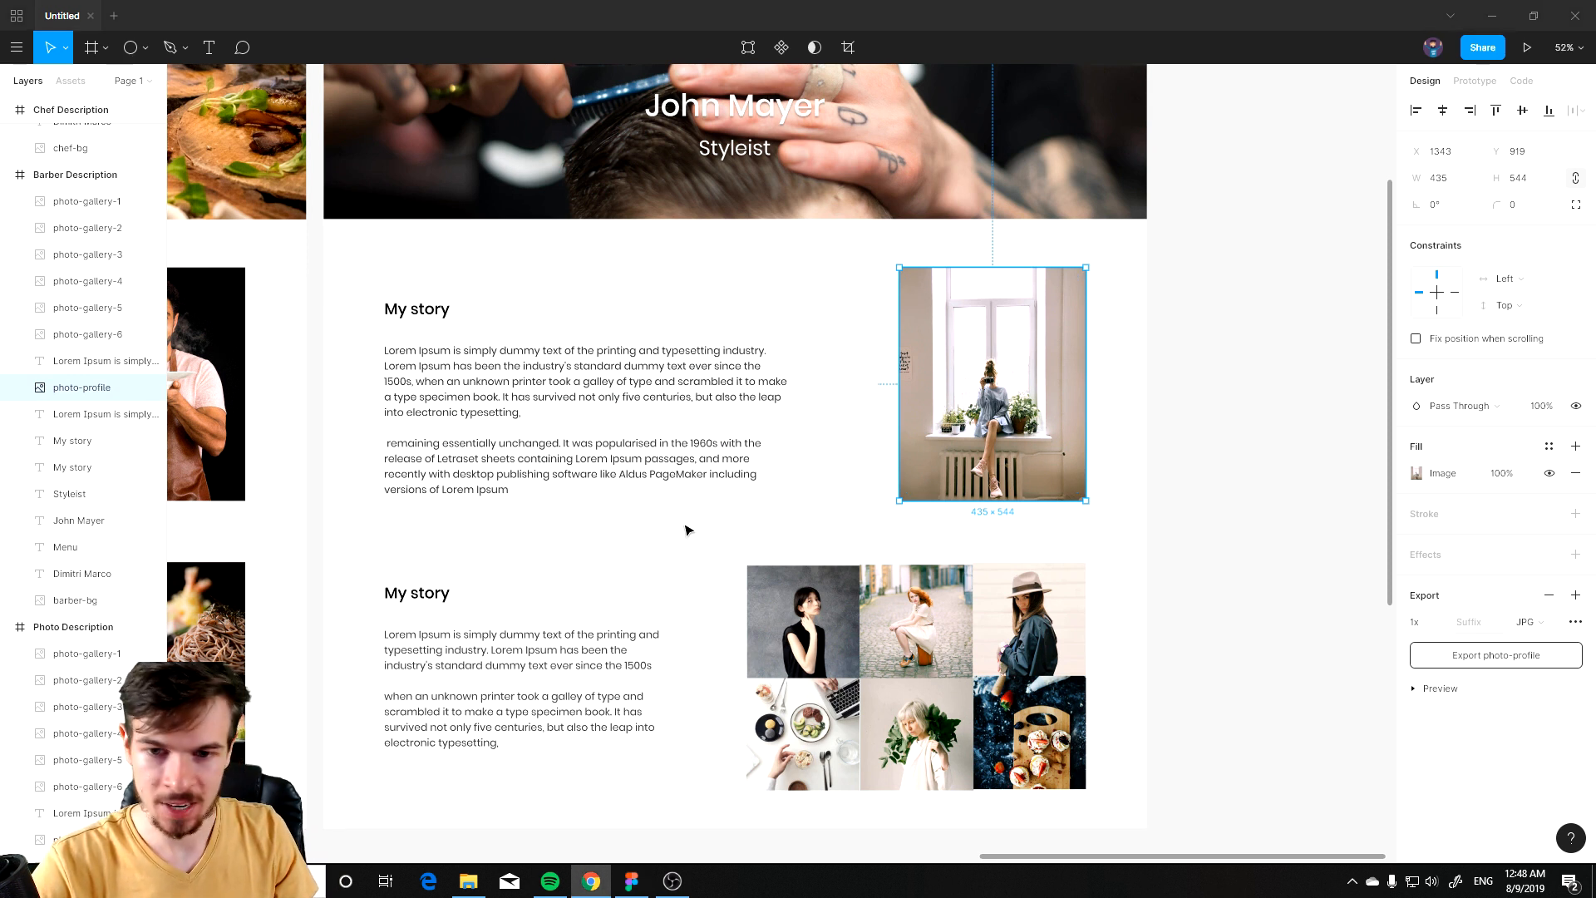
left_click(861, 490)
key("ctrl+v")
left_click_drag(861, 489, 876, 388)
left_click_drag(408, 528, 779, 519)
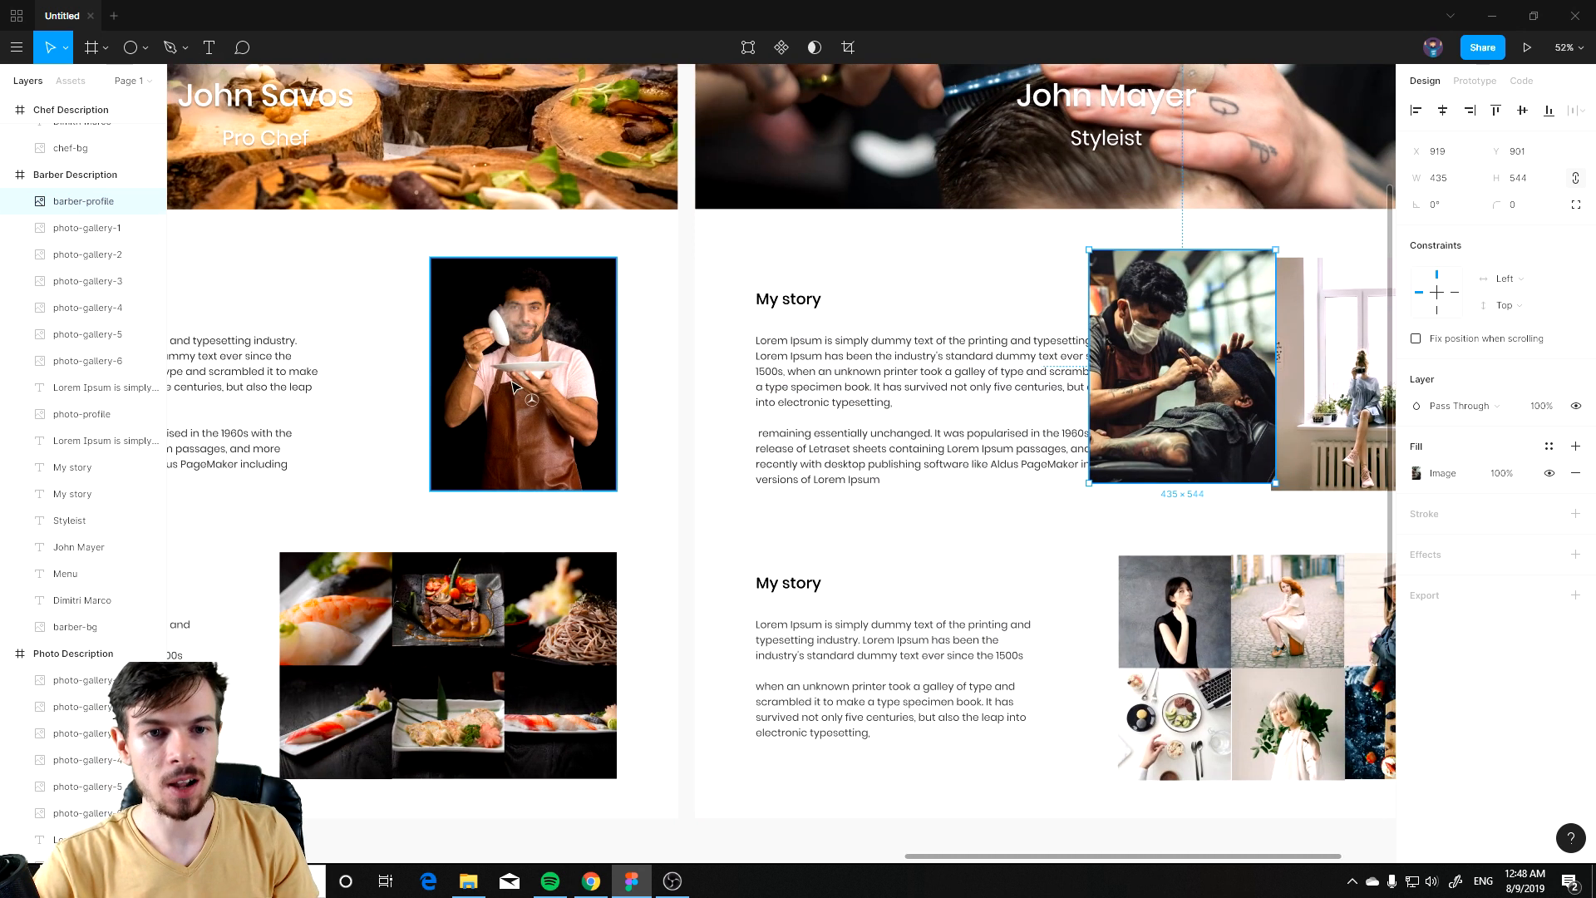
Step: Move the barber-profile photo exactly onto the existing profile photo's position in the story section
left_click(517, 388)
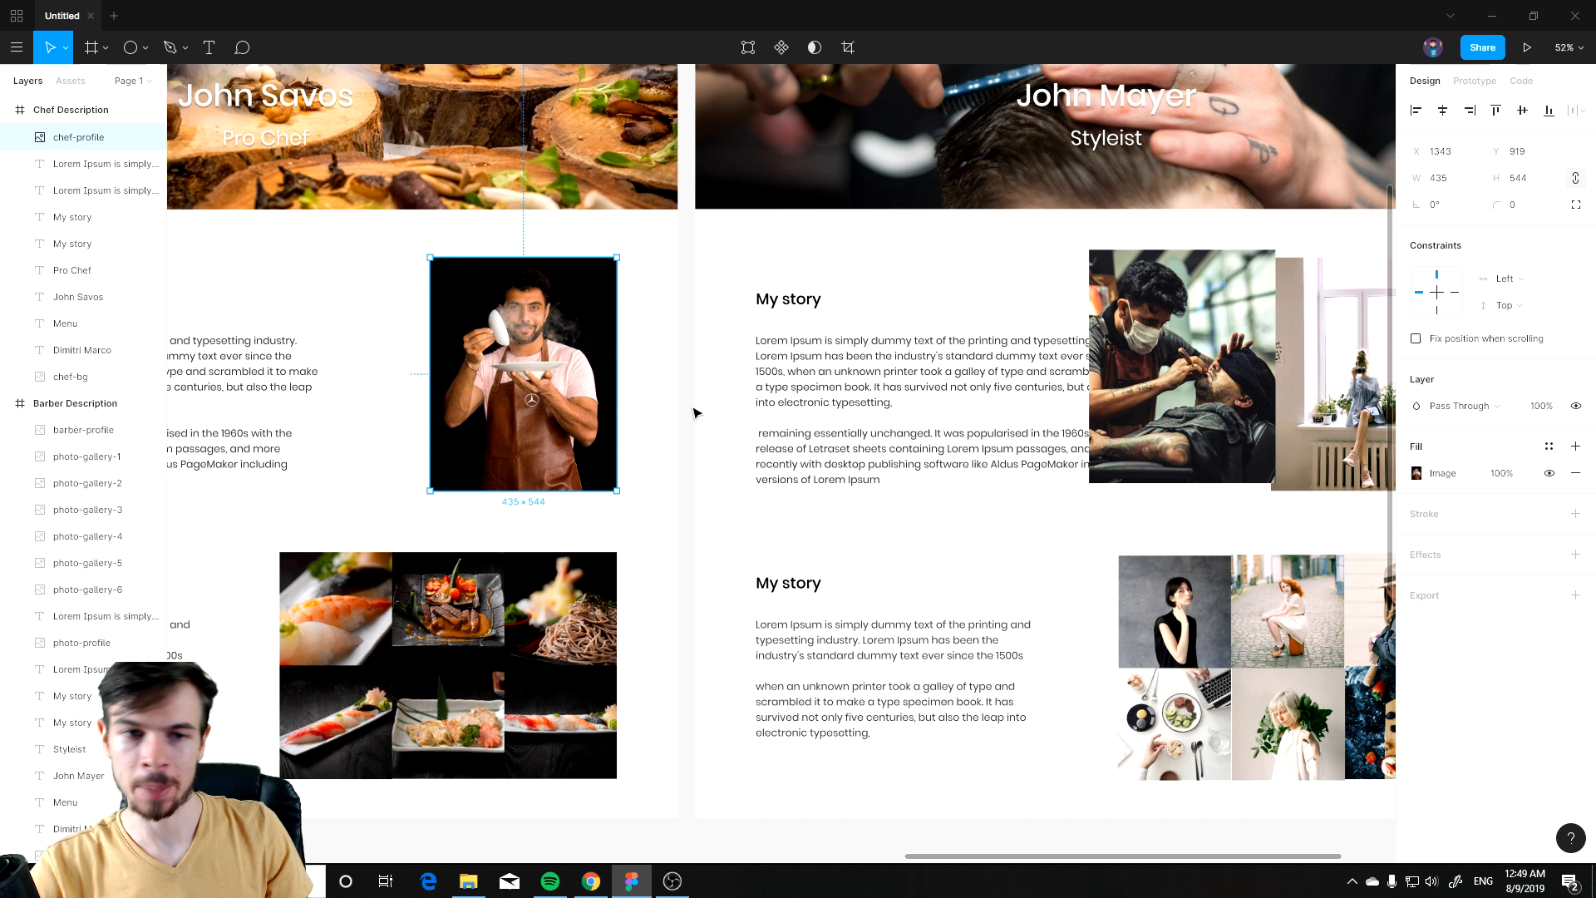
left_click(125, 430)
scroll(865, 399, "left", 3)
left_click(646, 322)
left_click(338, 359)
scroll(1015, 357, "left", 5)
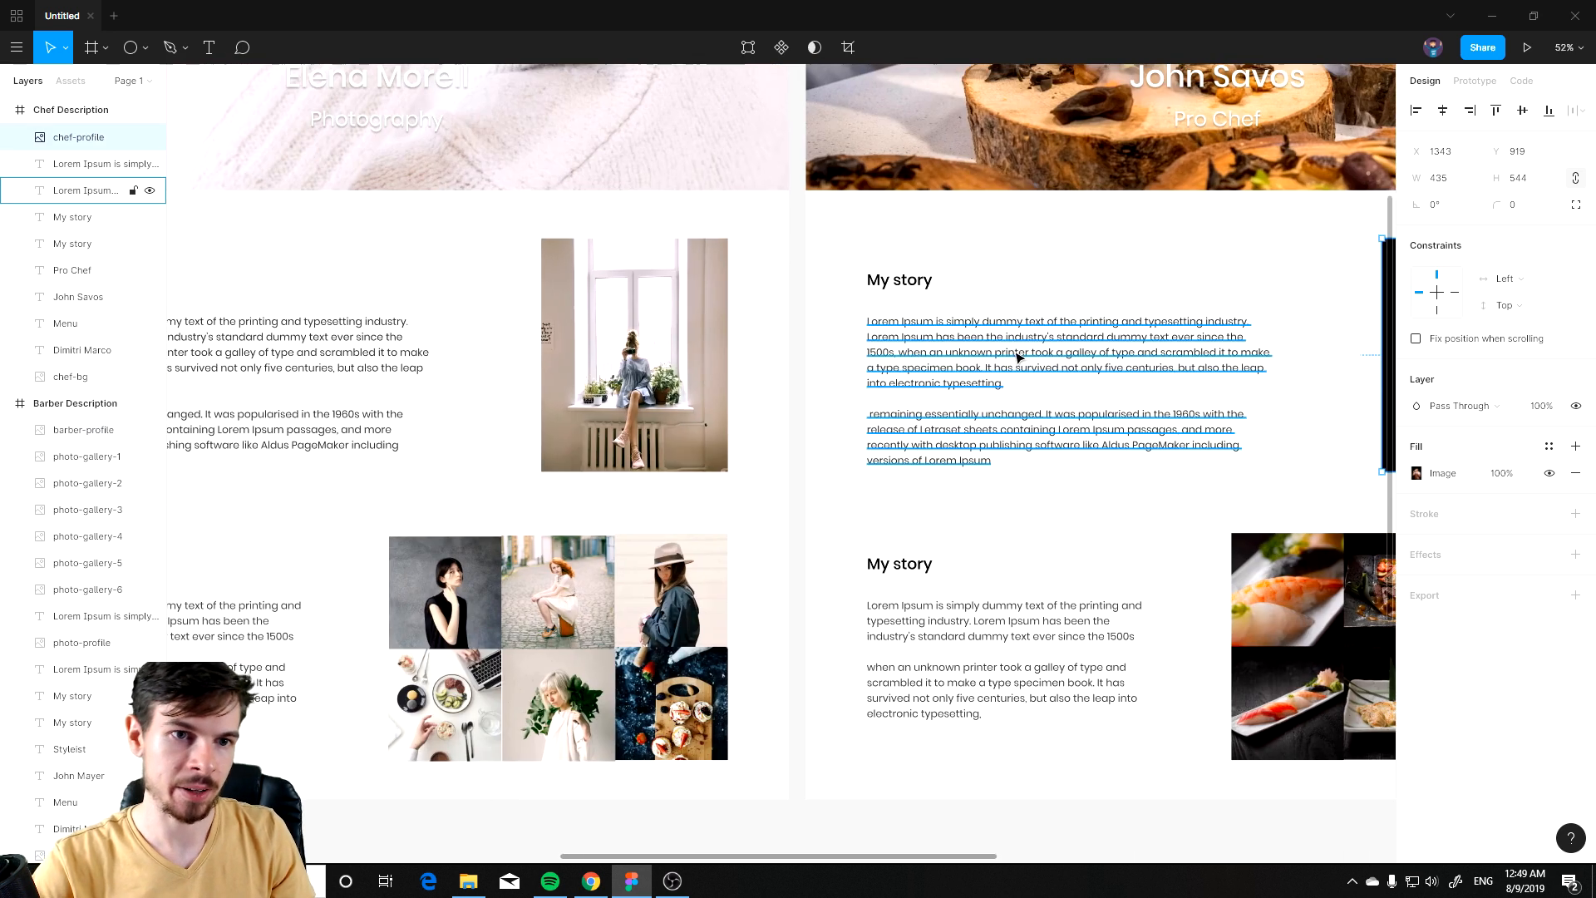
left_click(645, 392)
mouse_move(1165, 464)
left_mouse_down()
mouse_move(407, 470)
mouse_move(421, 476)
left_mouse_up()
left_click(872, 370)
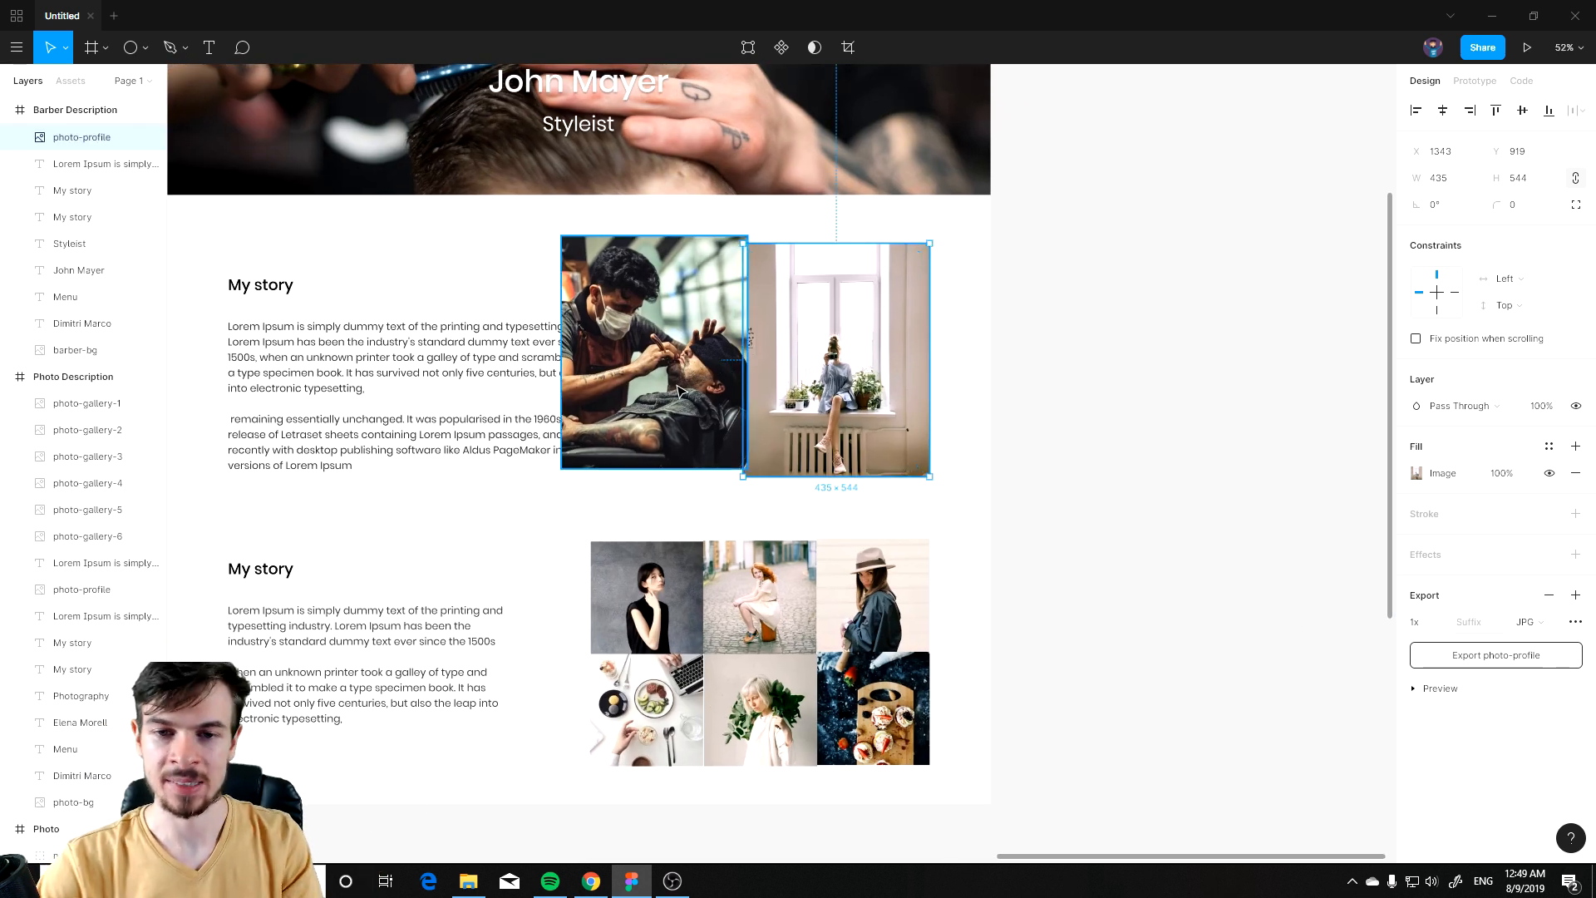
left_click_drag(681, 385, 854, 393)
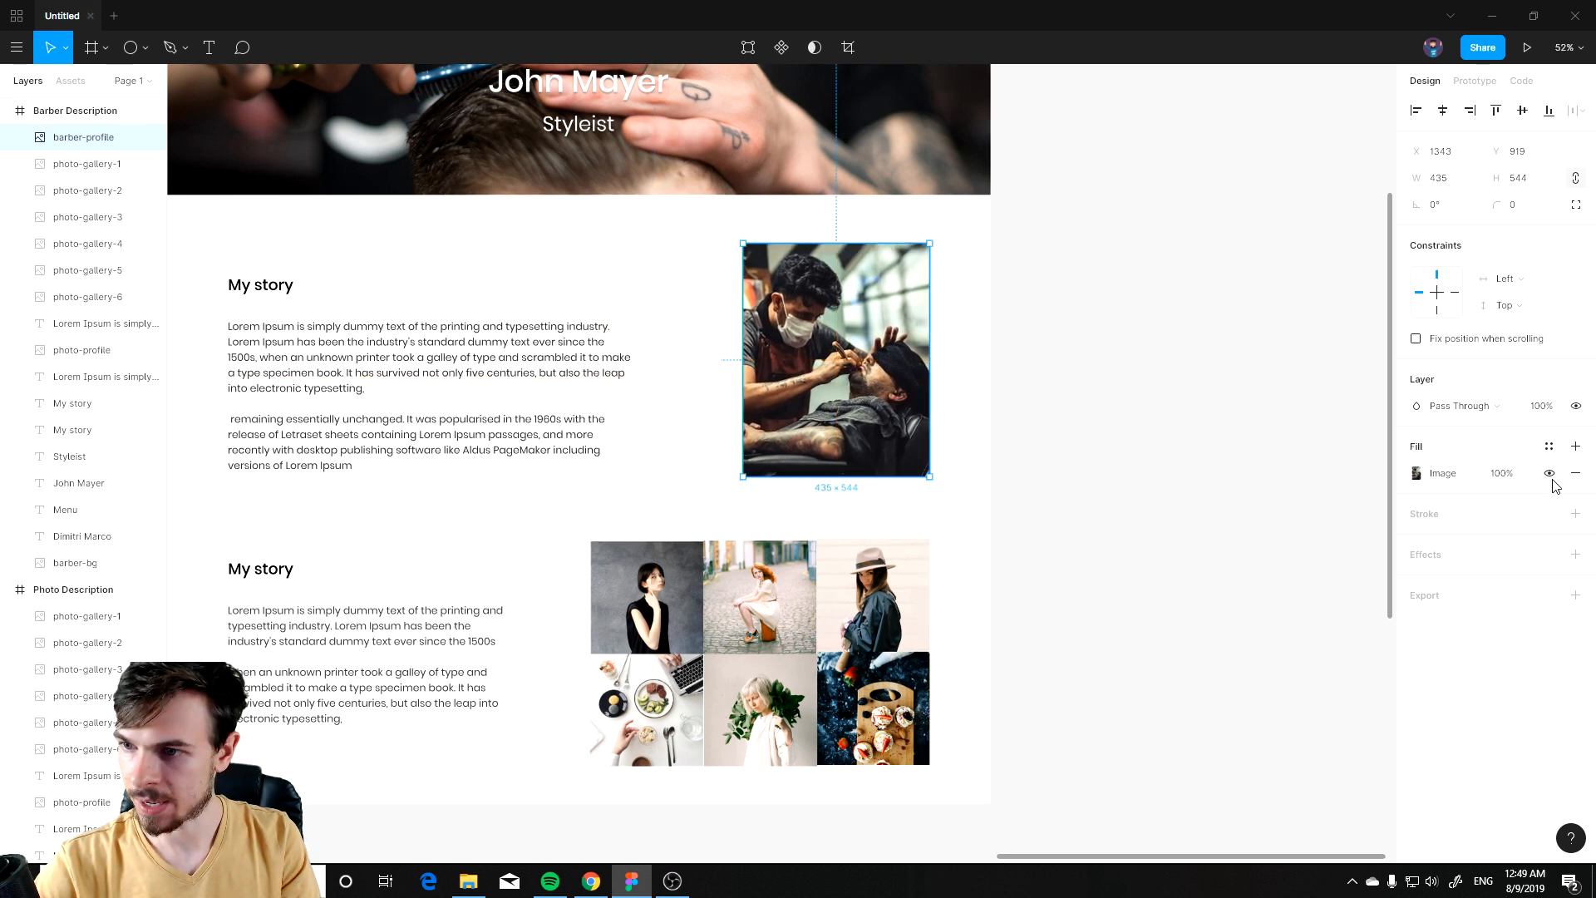
left_click(1550, 474)
left_click(1549, 474)
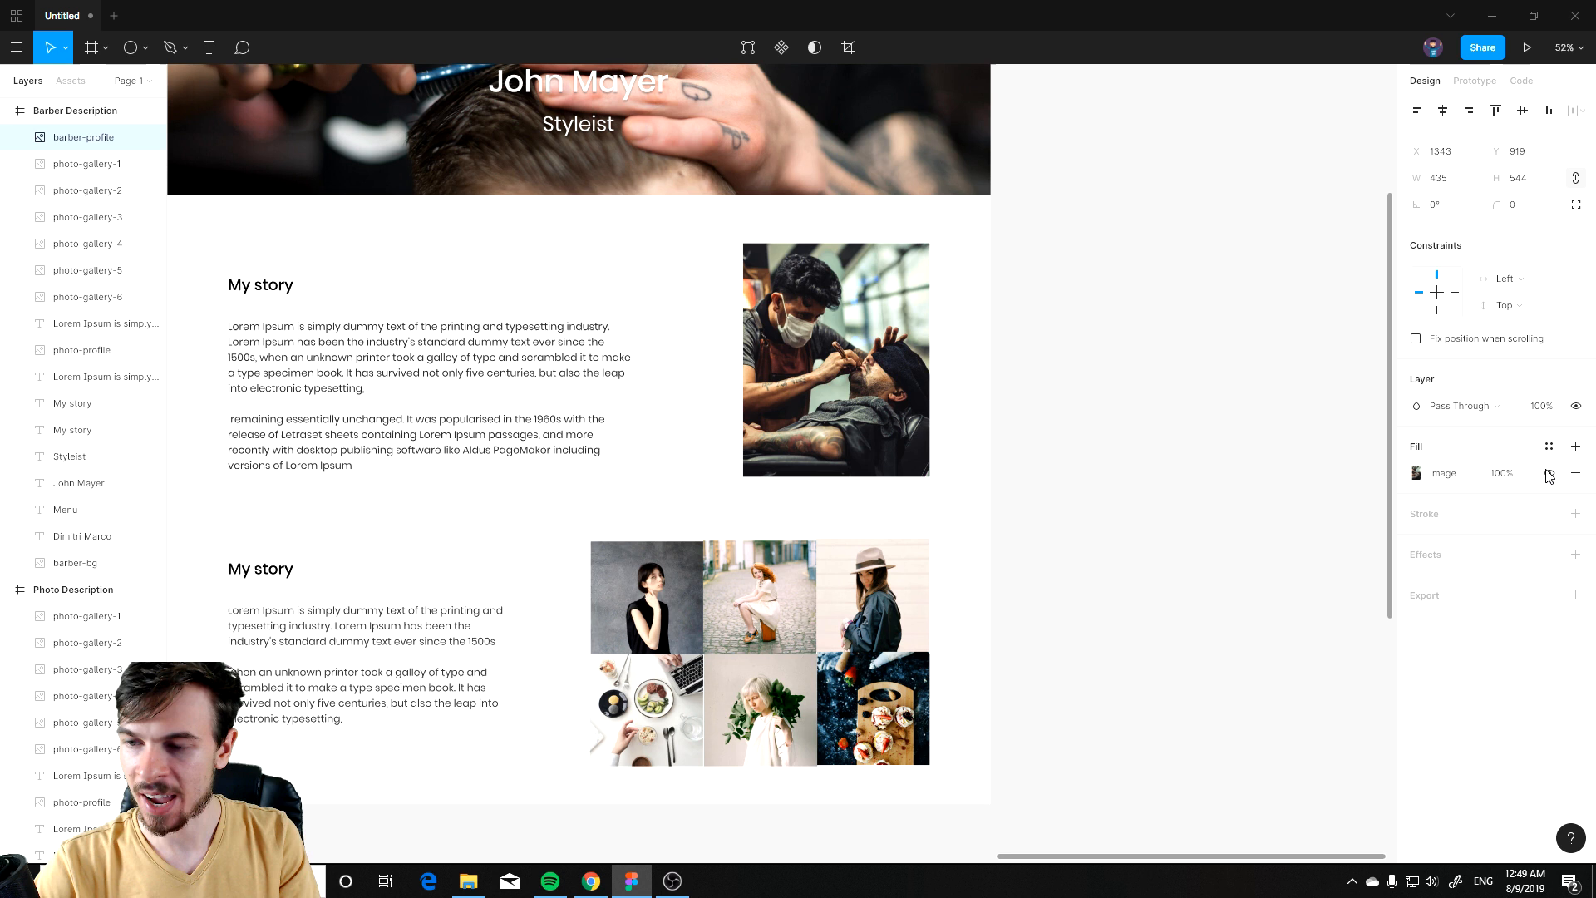
key("Delete")
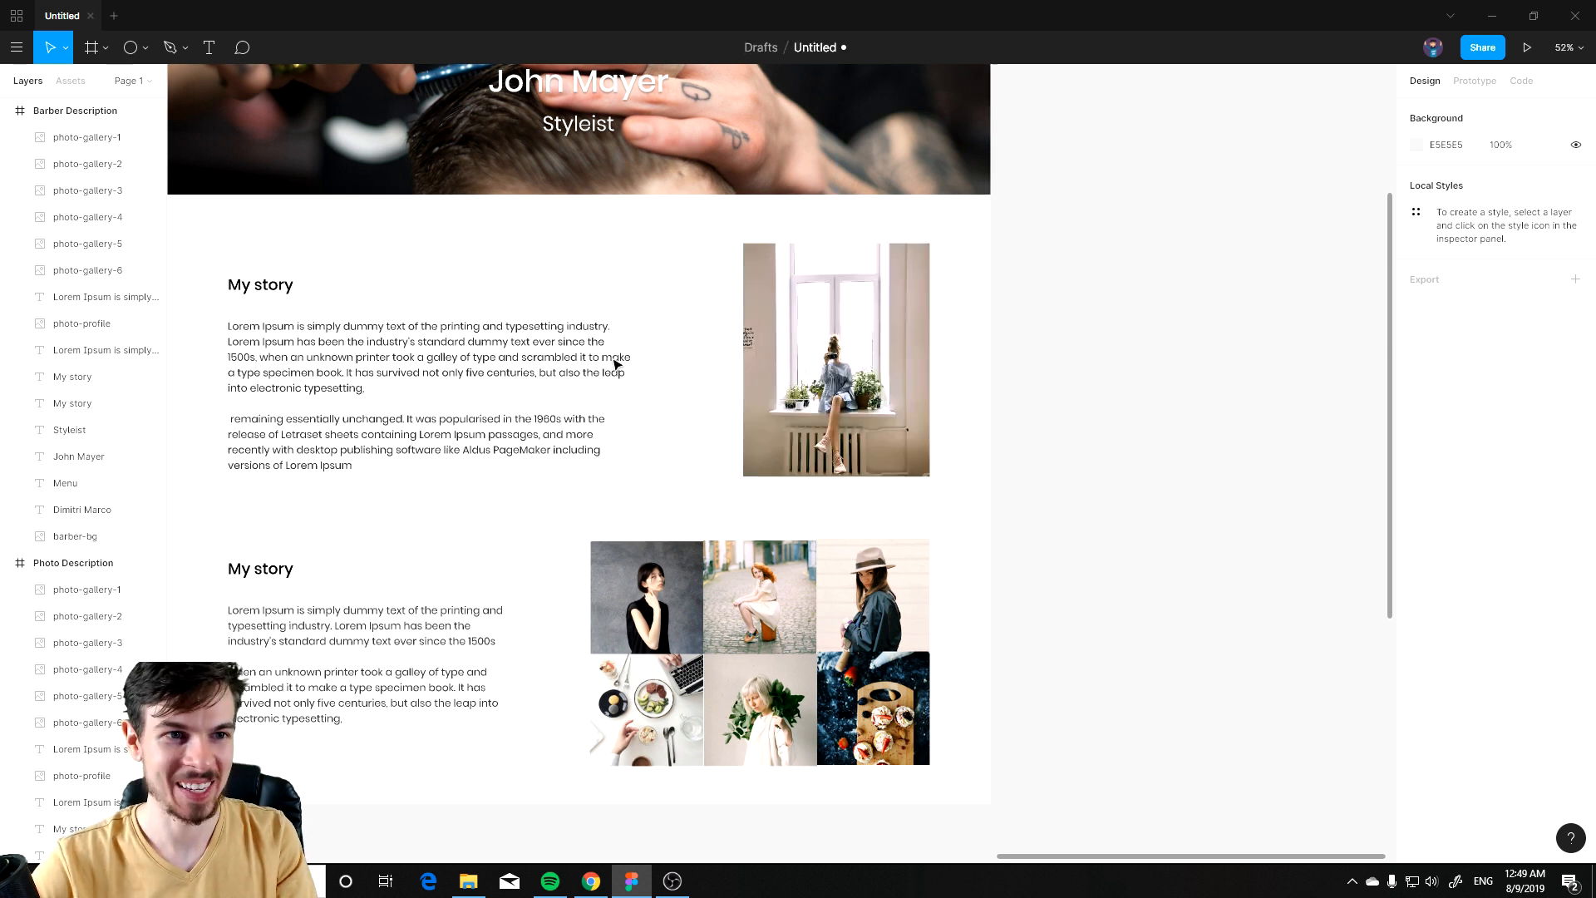
left_click(100, 536)
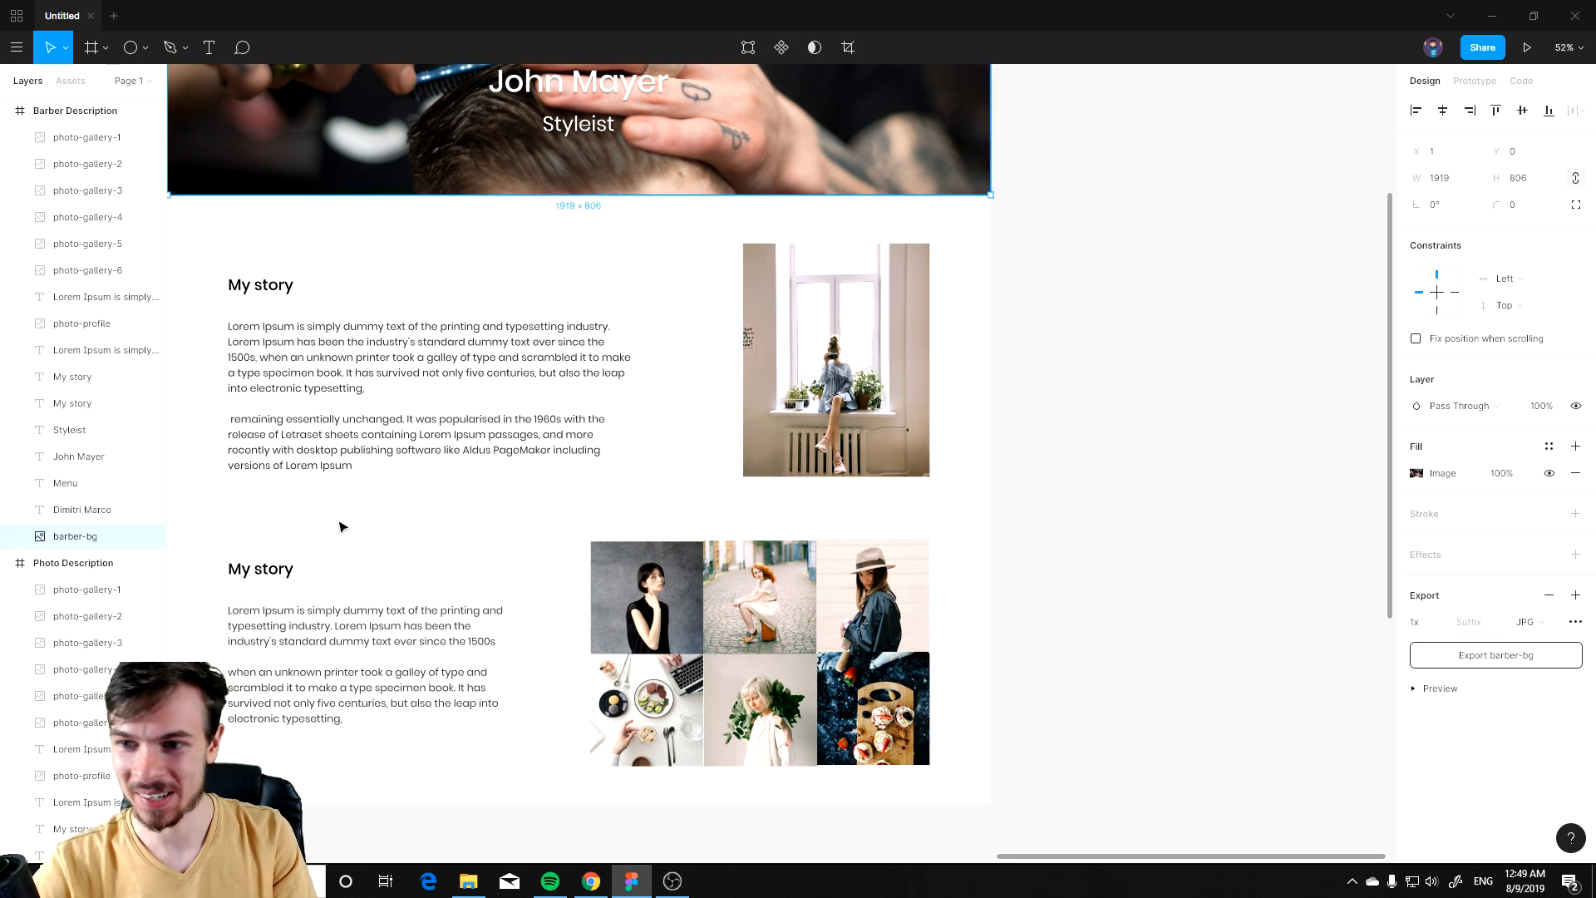
left_click(731, 432)
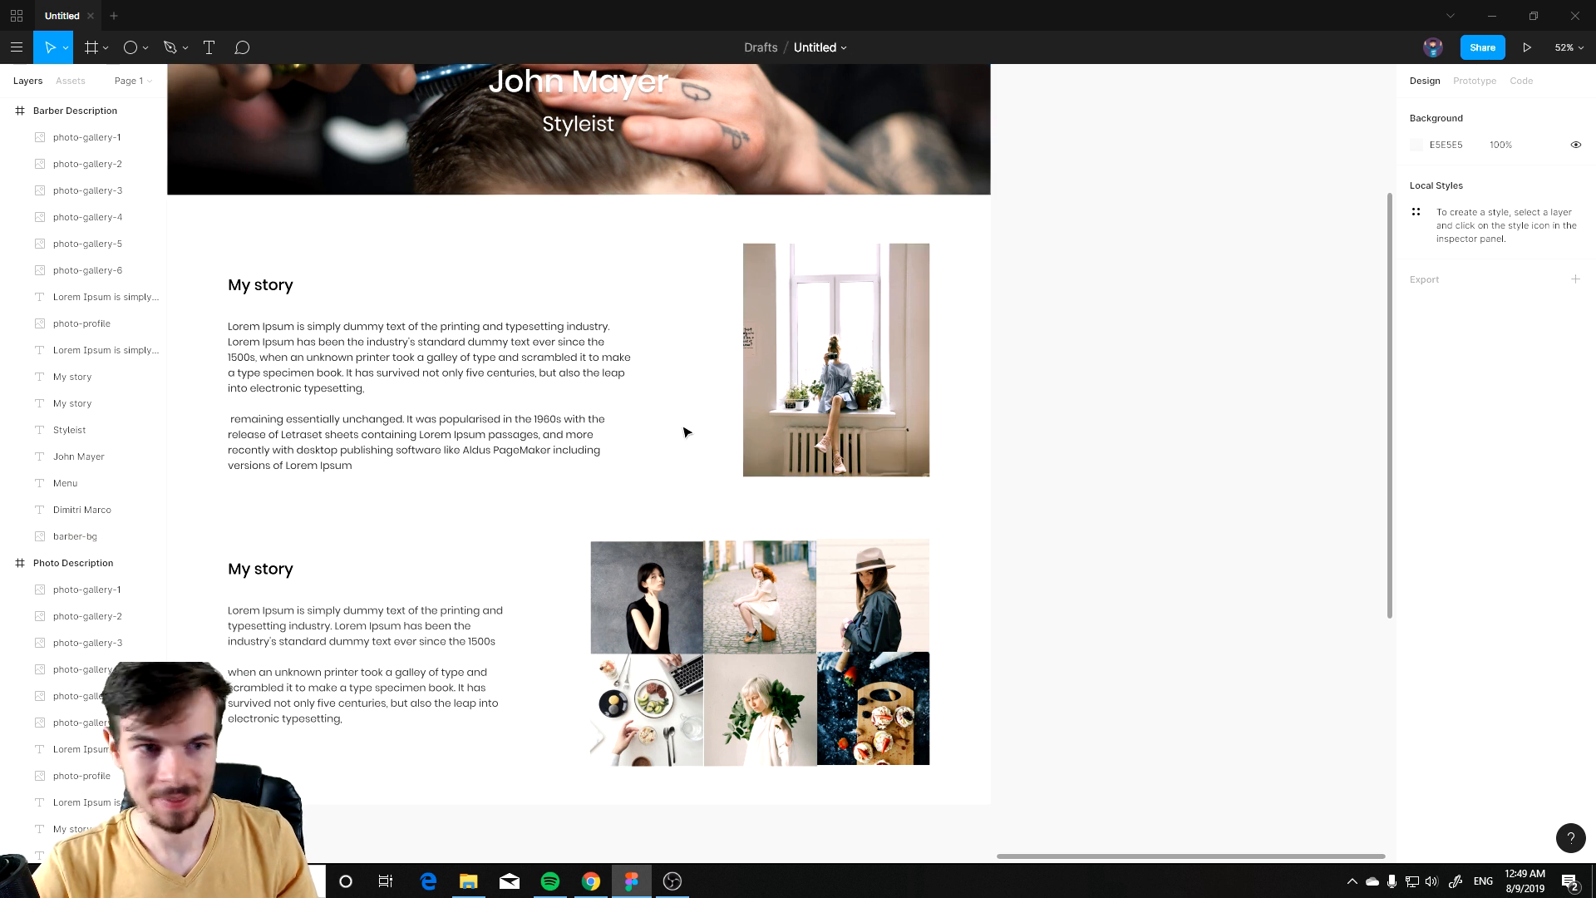
key("ctrl+z")
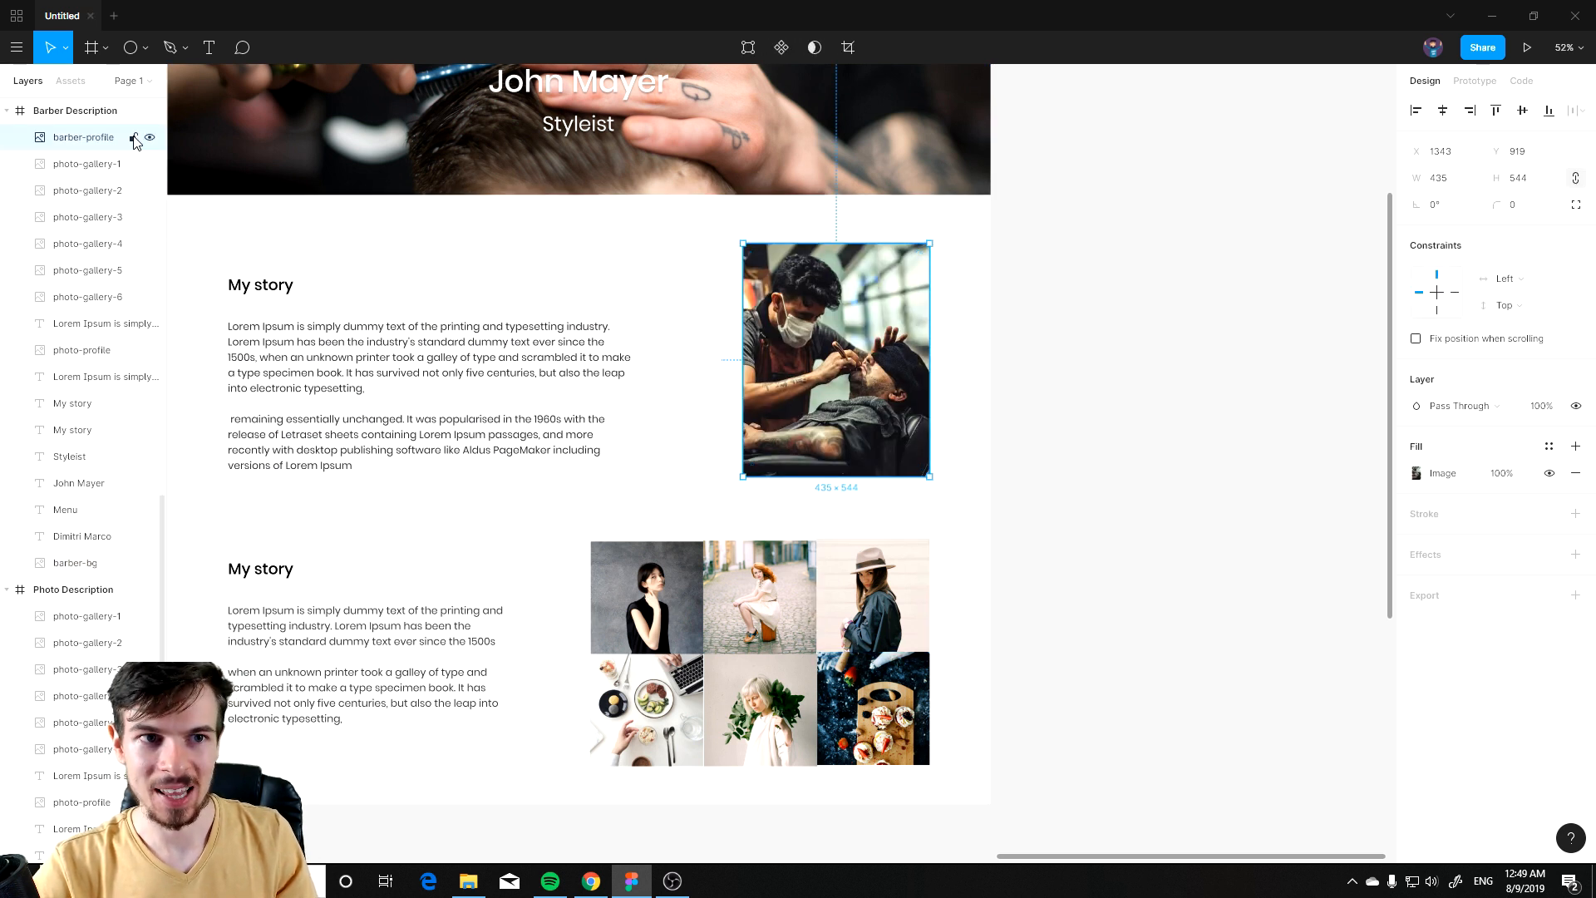
Step: Delete the old photo-profile image, keeping the barber-profile photo visible in its place
left_click(151, 138)
left_click(83, 350)
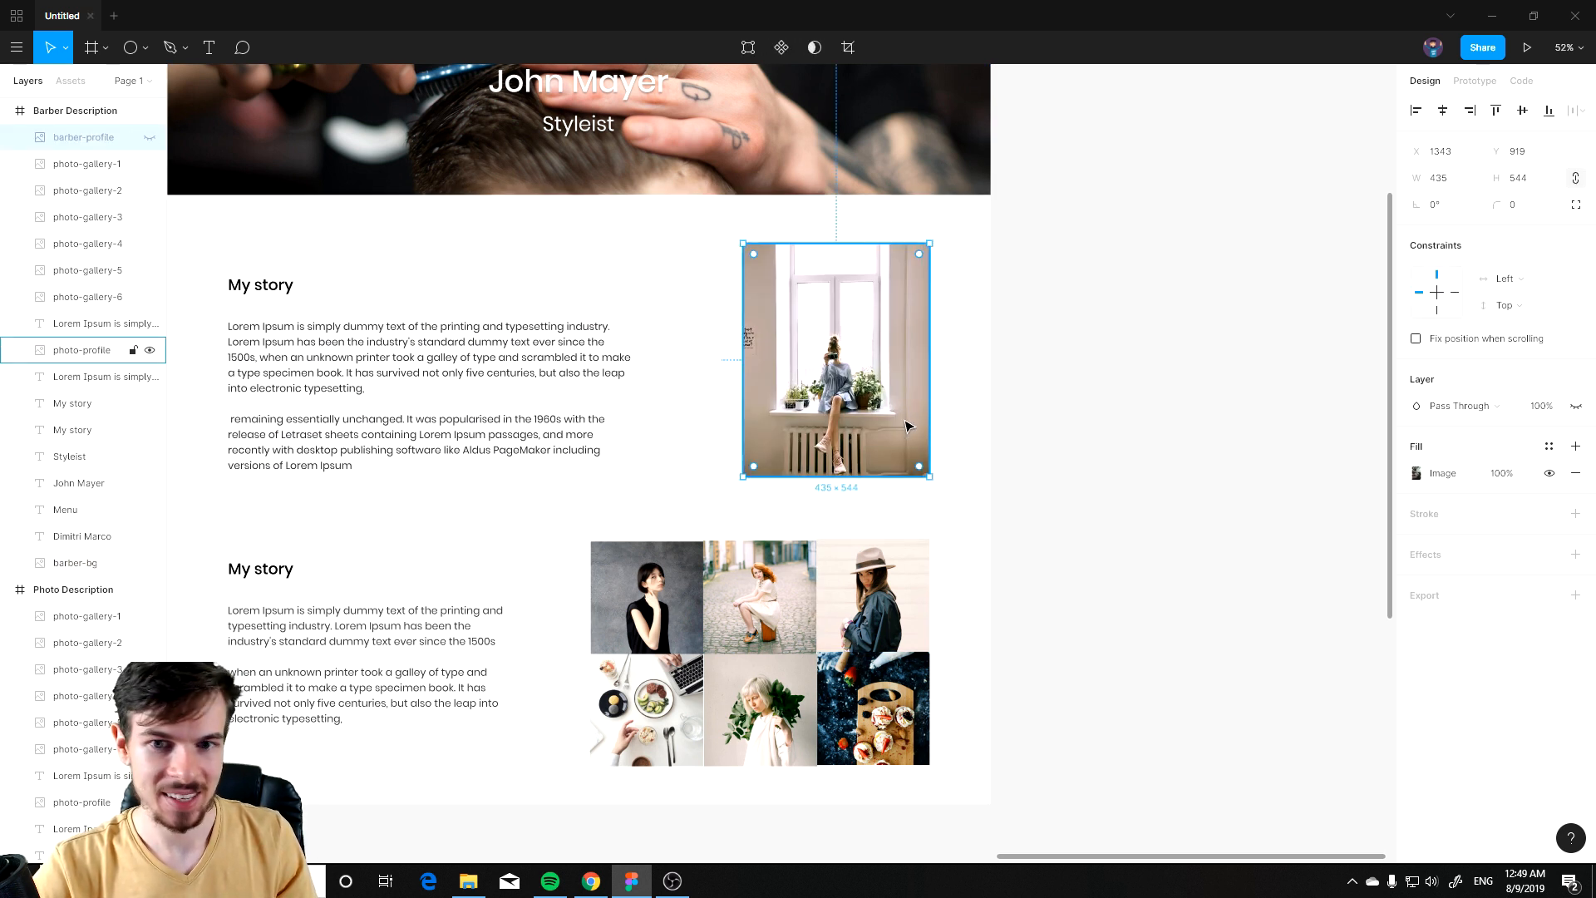
key("Delete")
left_click(150, 137)
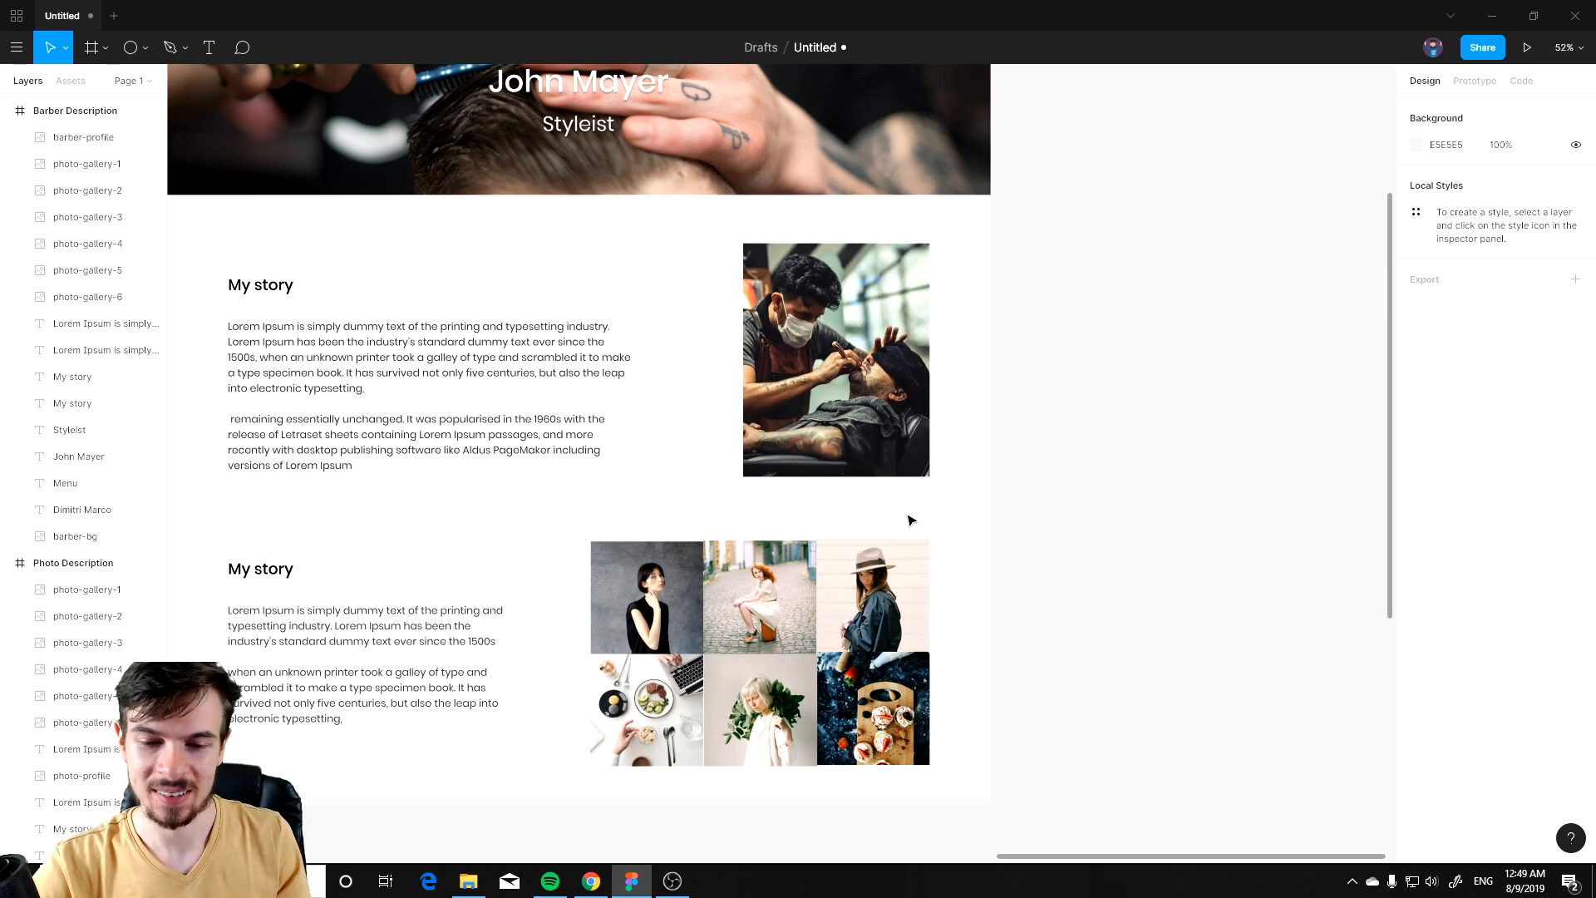
left_click_drag(527, 642, 754, 468)
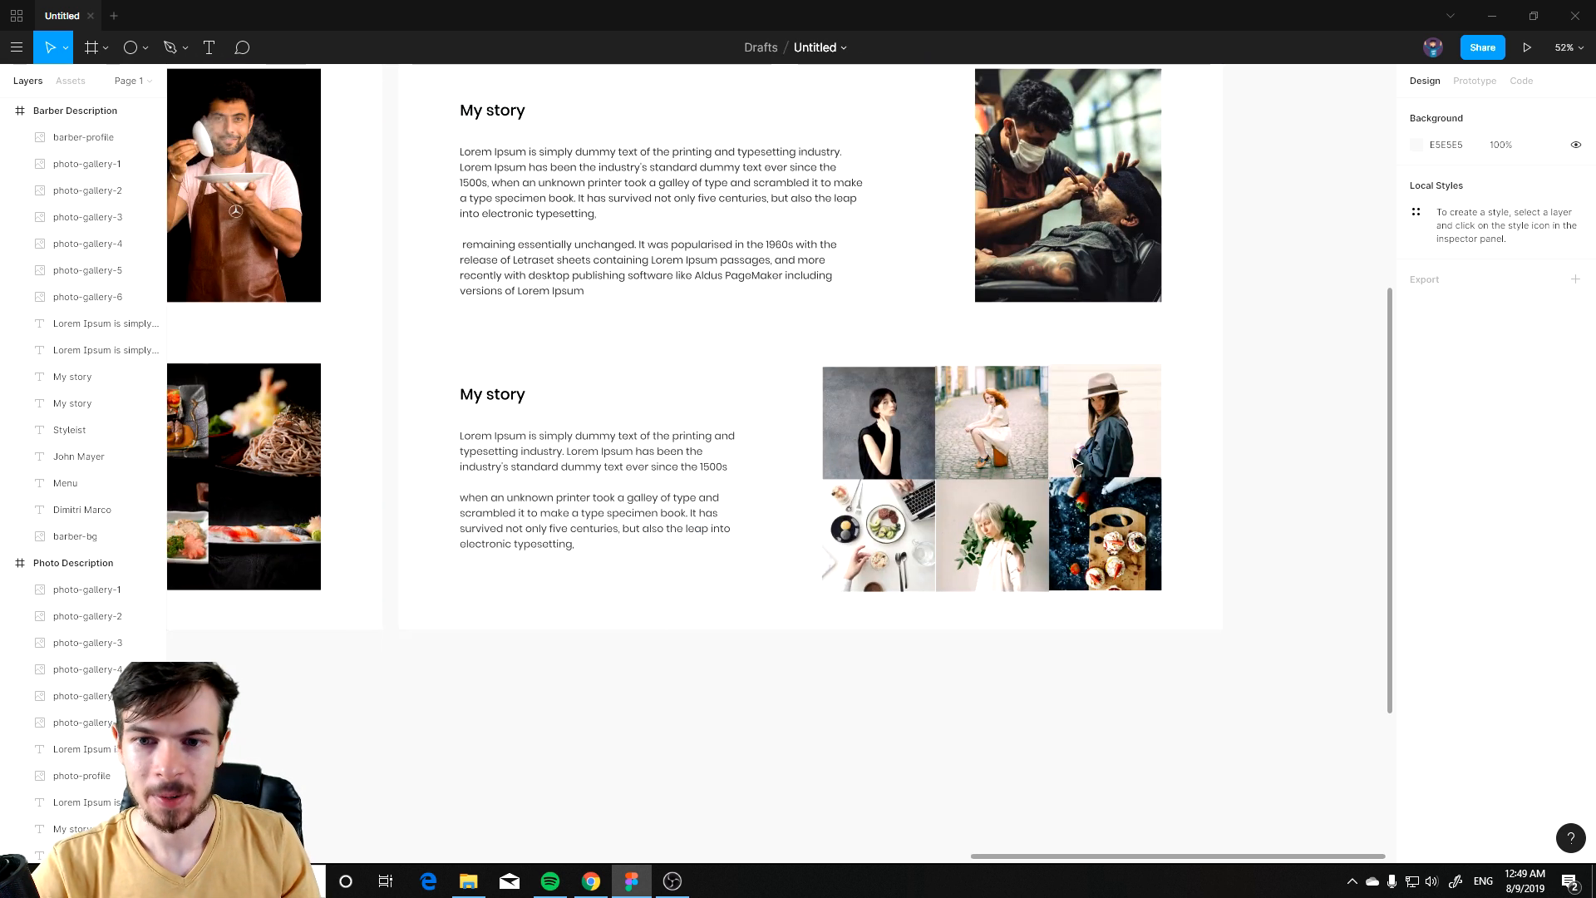
left_click_drag(1145, 460, 1034, 445)
left_click_drag(1072, 231, 705, 587)
key("Delete")
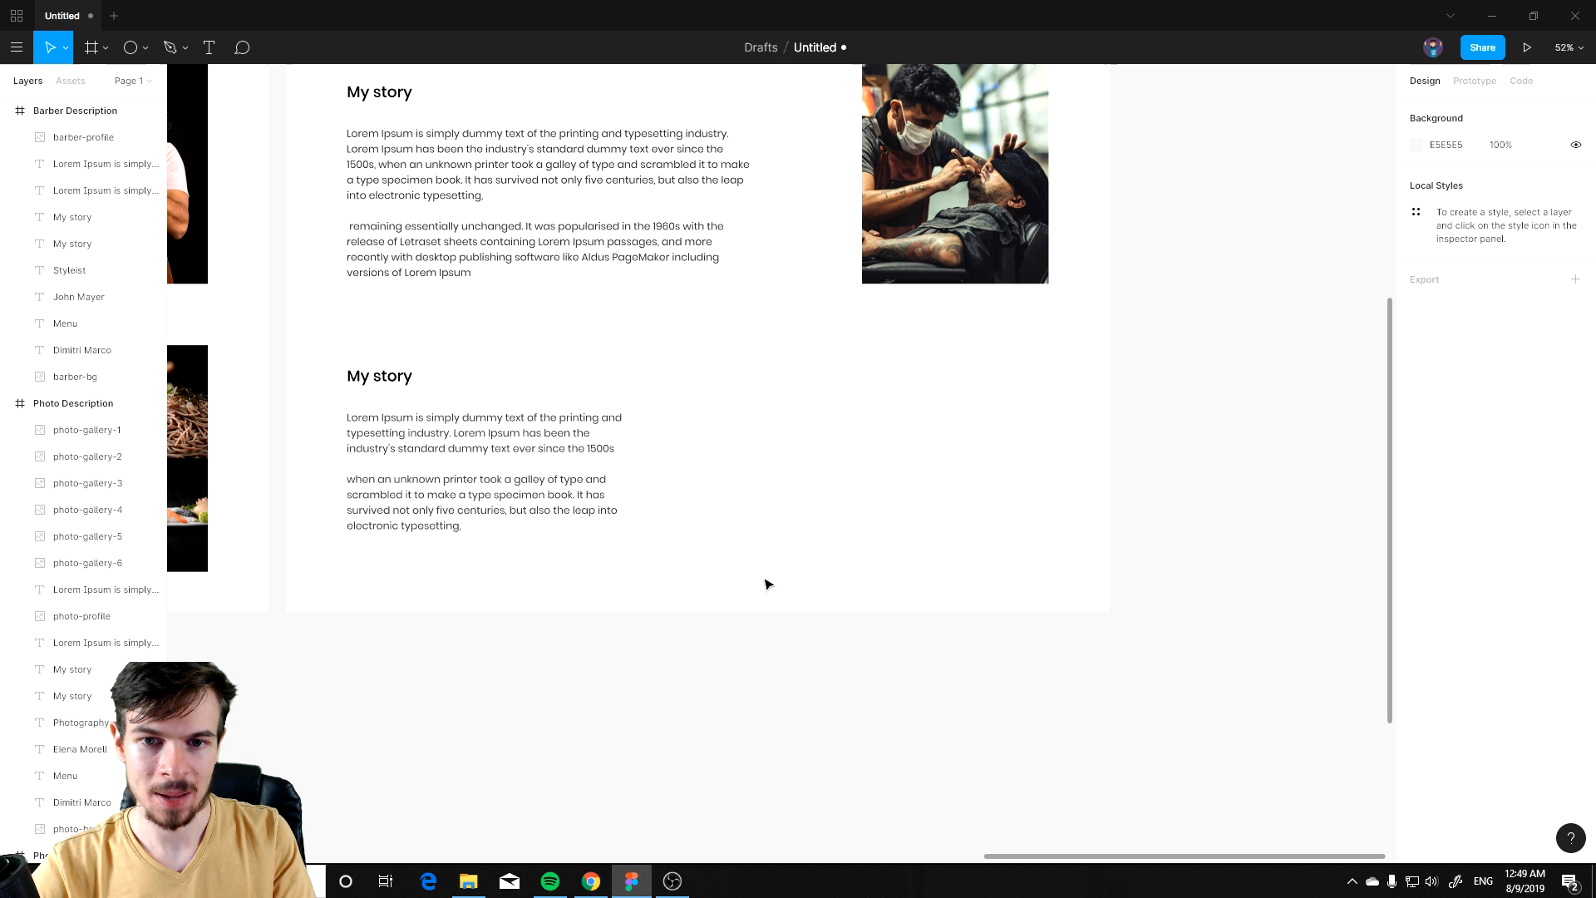
key("ctrl+v")
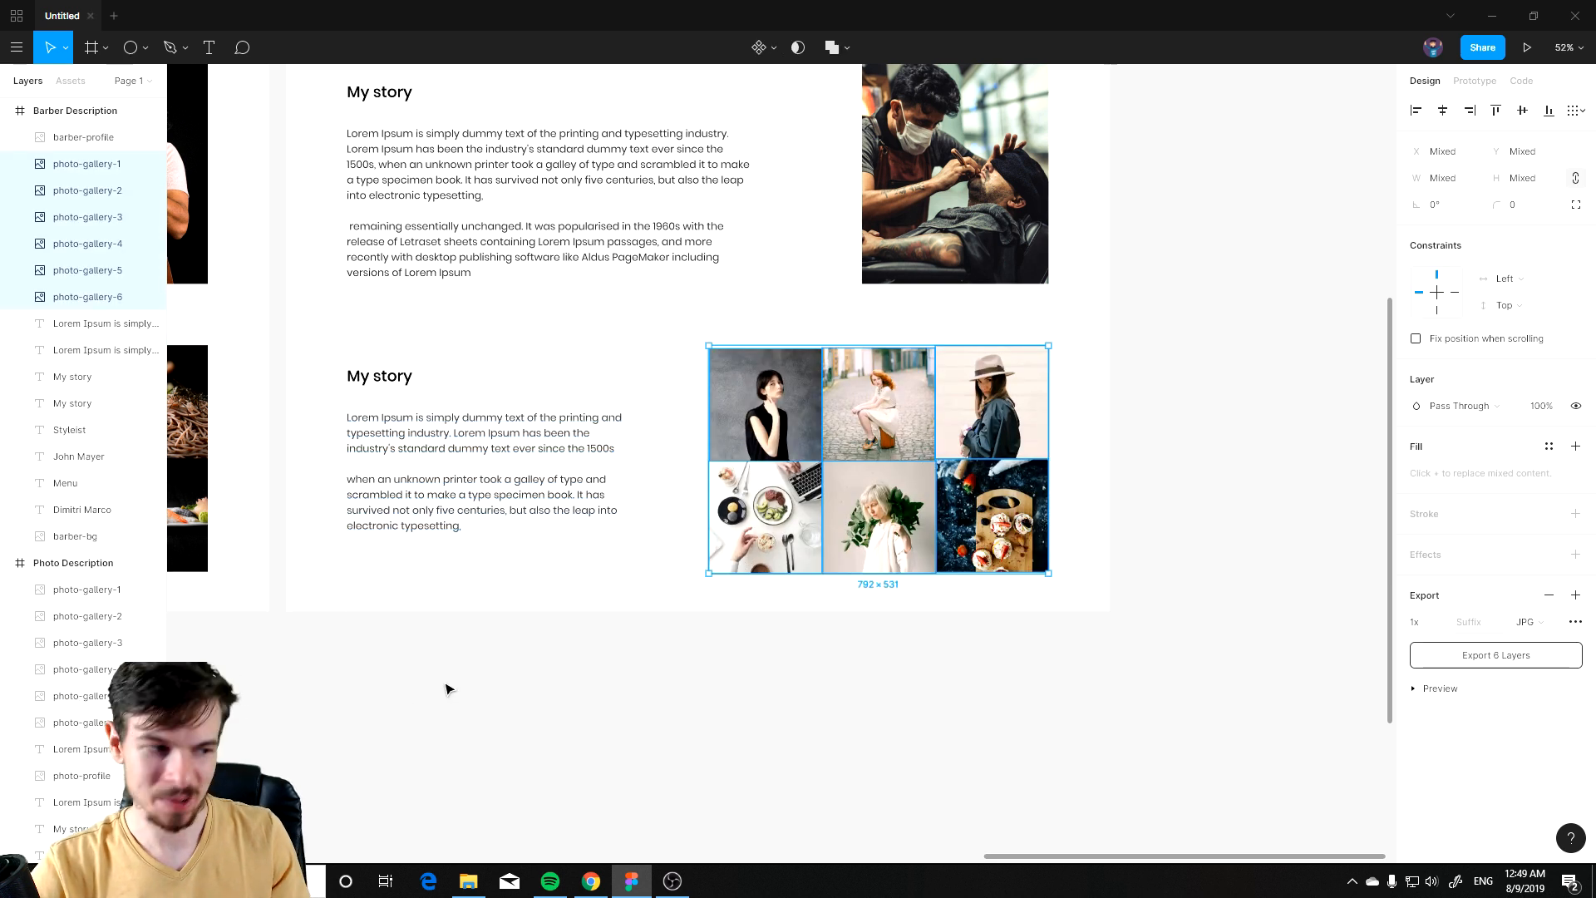
Step: Paste six barbershop photos from the browser as a 3×2 grid into the lower story section
key("alt+Tab")
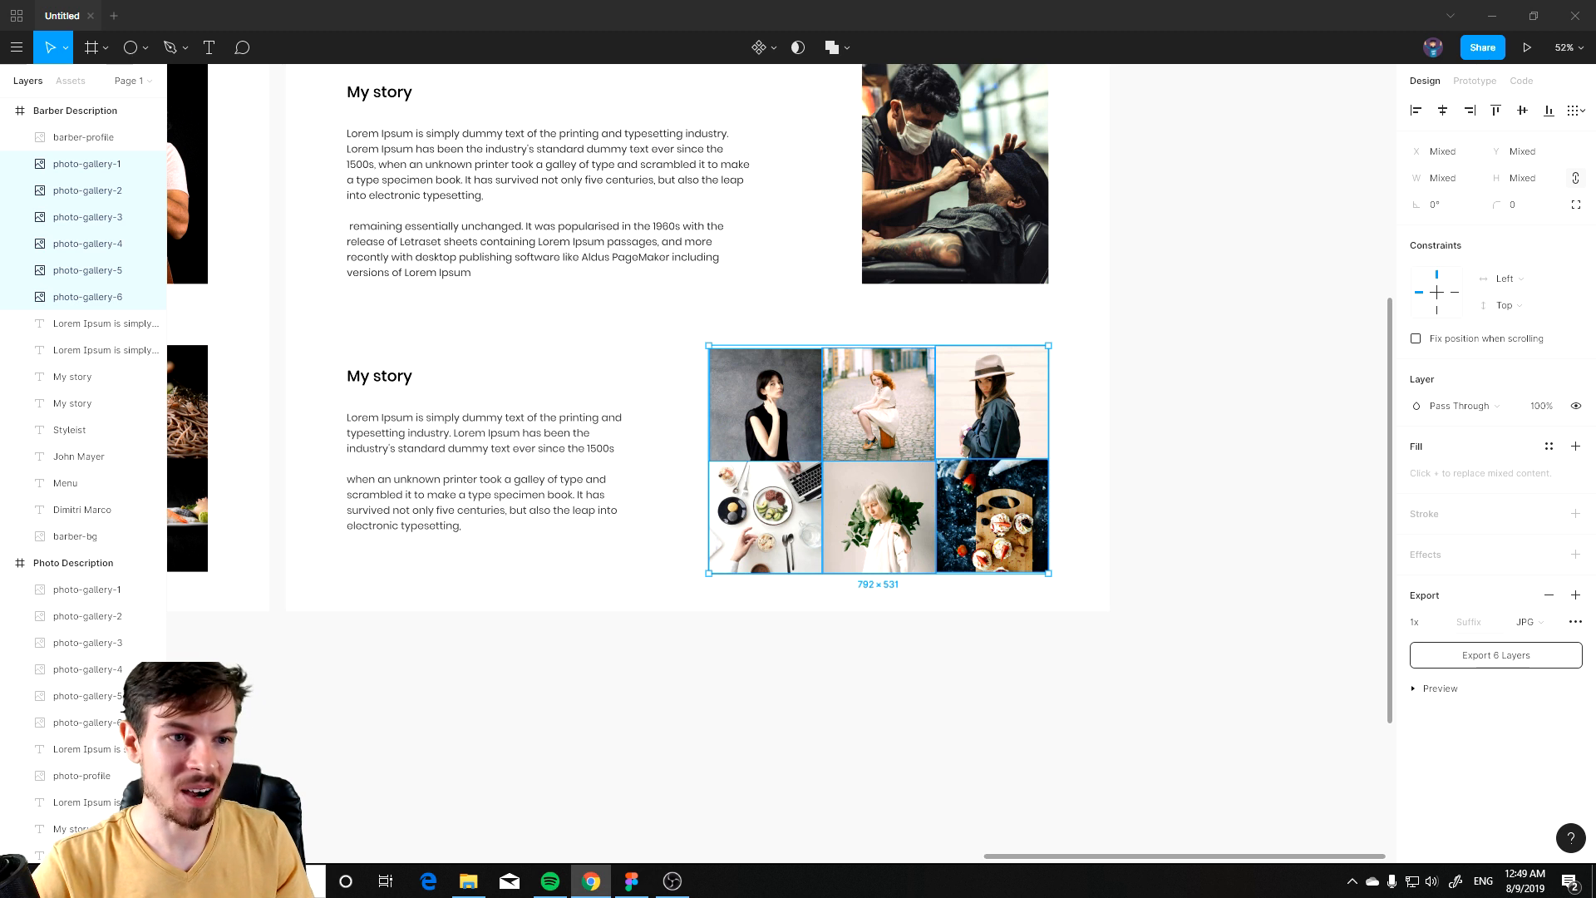
left_click(591, 557)
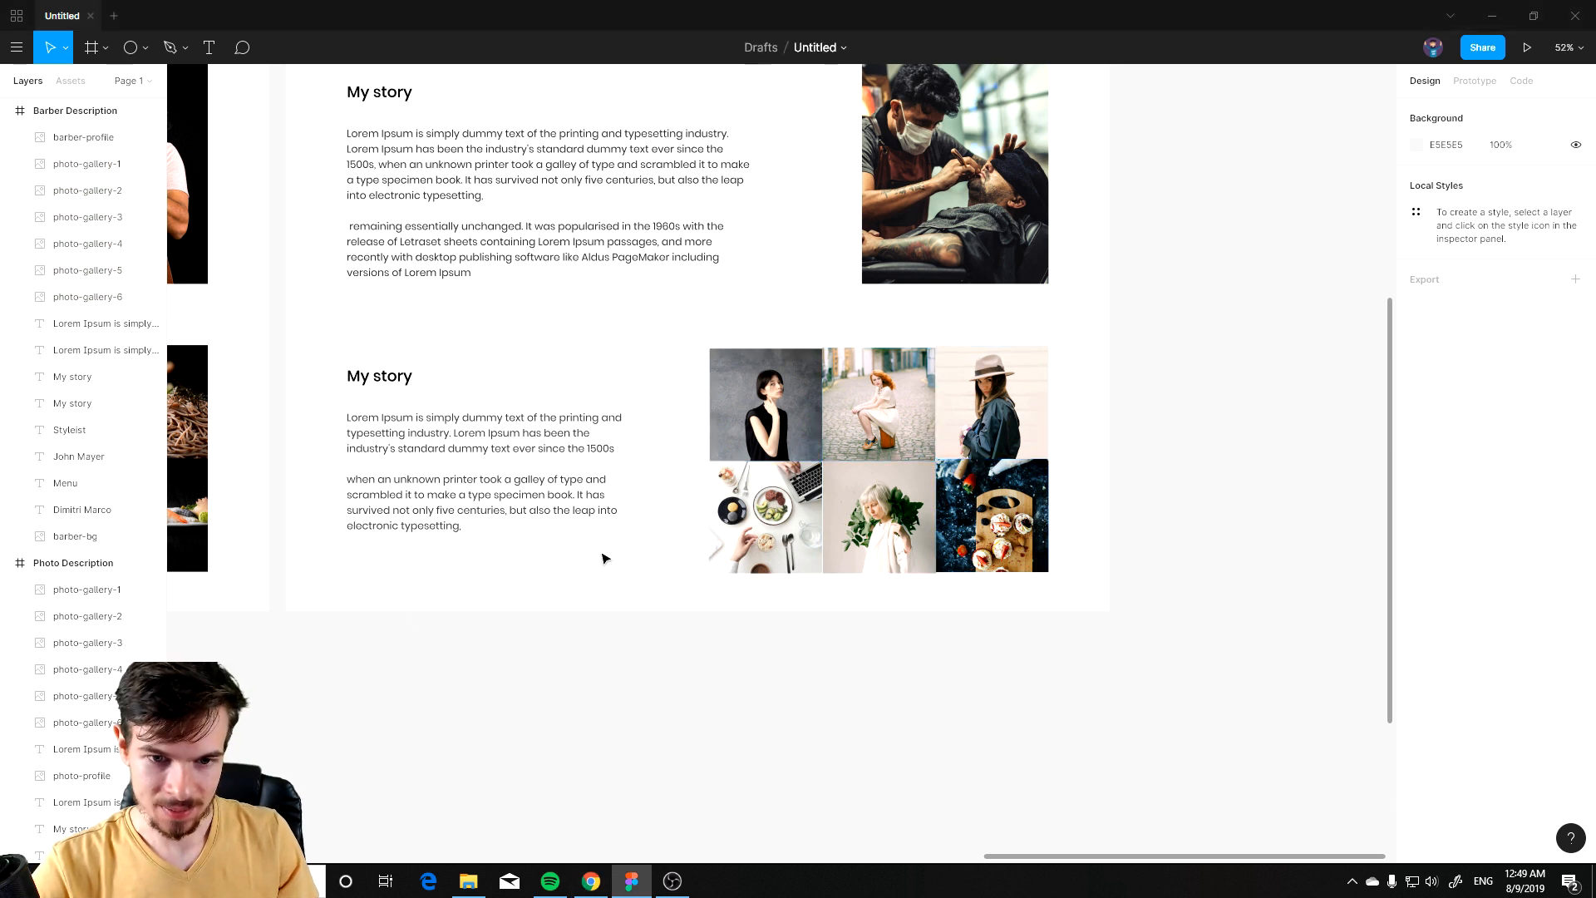
key("ctrl+v")
left_click_drag(675, 445, 440, 420)
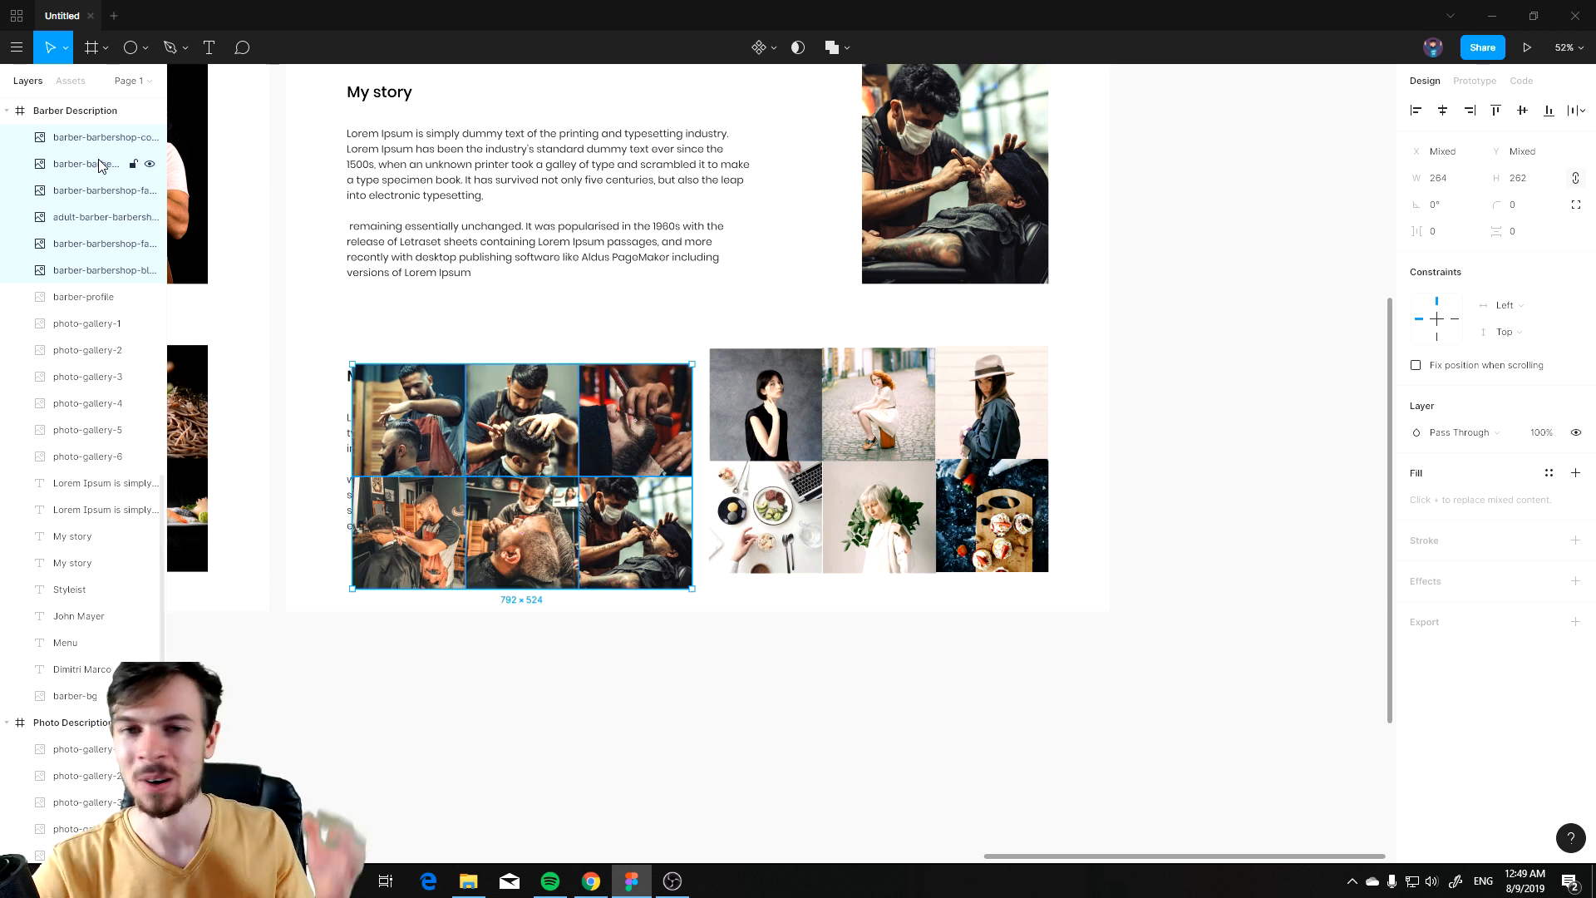
mouse_move(579, 410)
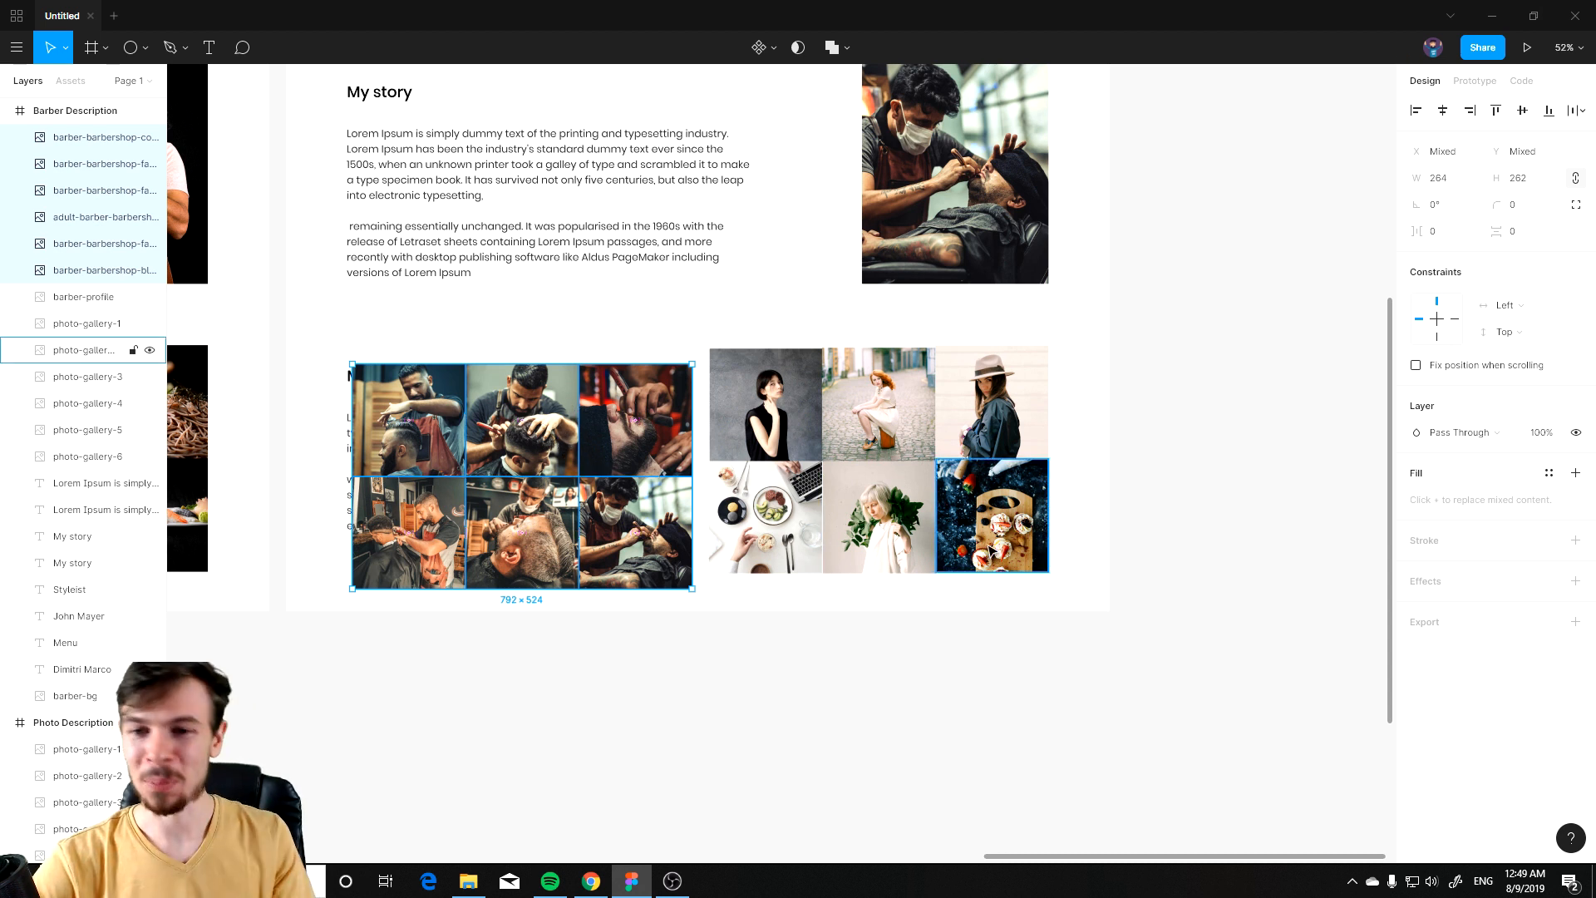
Step: Move the barbershop photo grid over the existing gallery grid beside the second story text
left_click_drag(1058, 367, 759, 559)
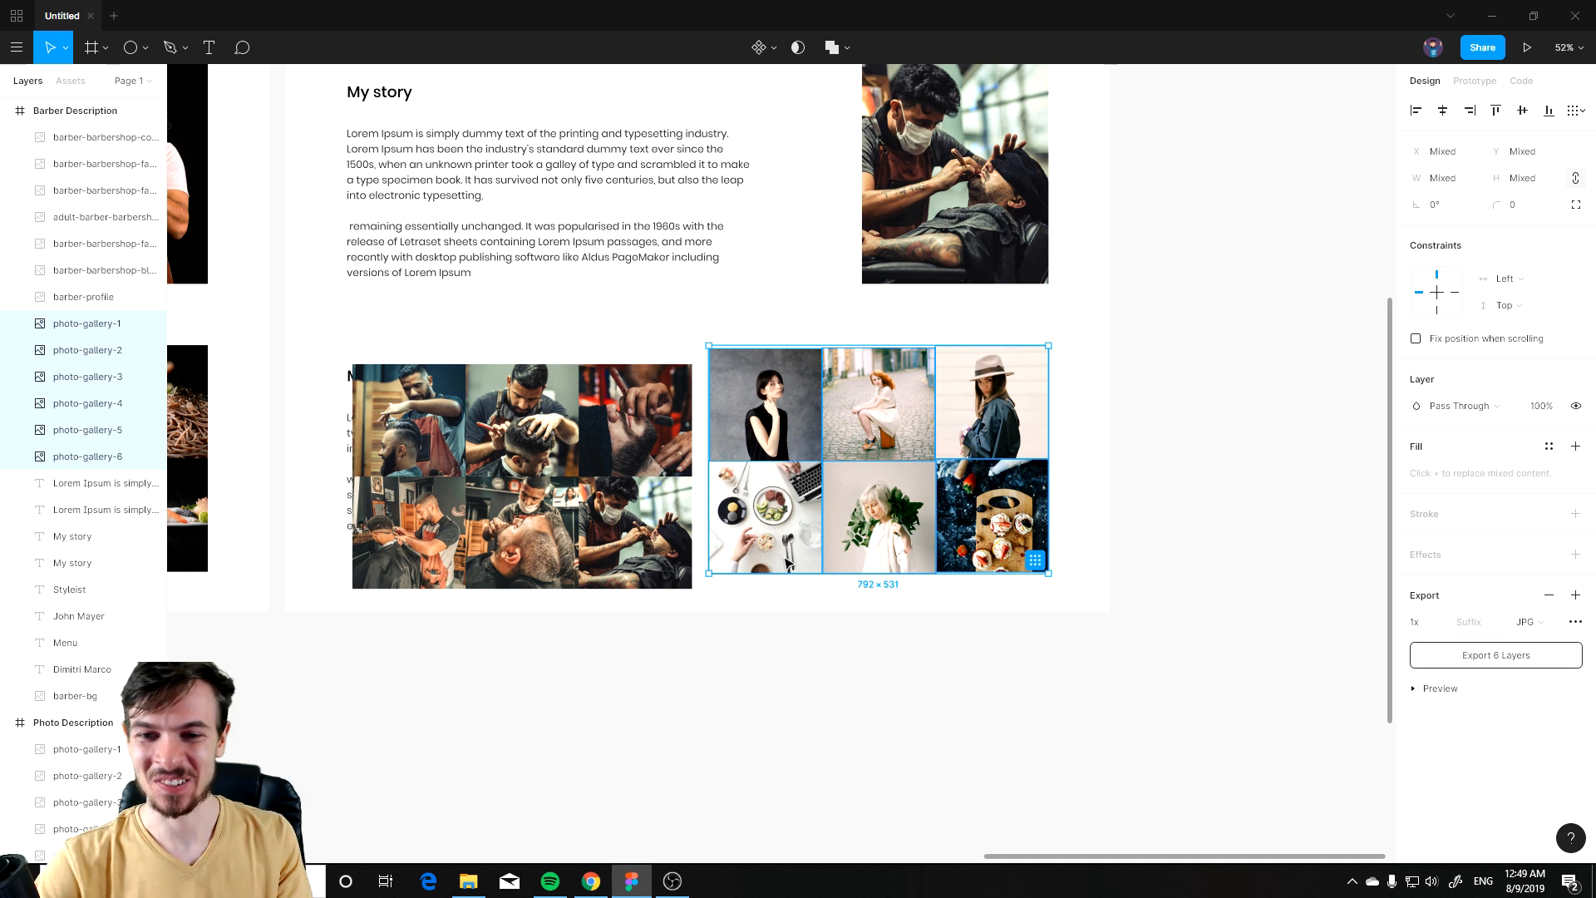
left_click(636, 558)
key("ctrl+a")
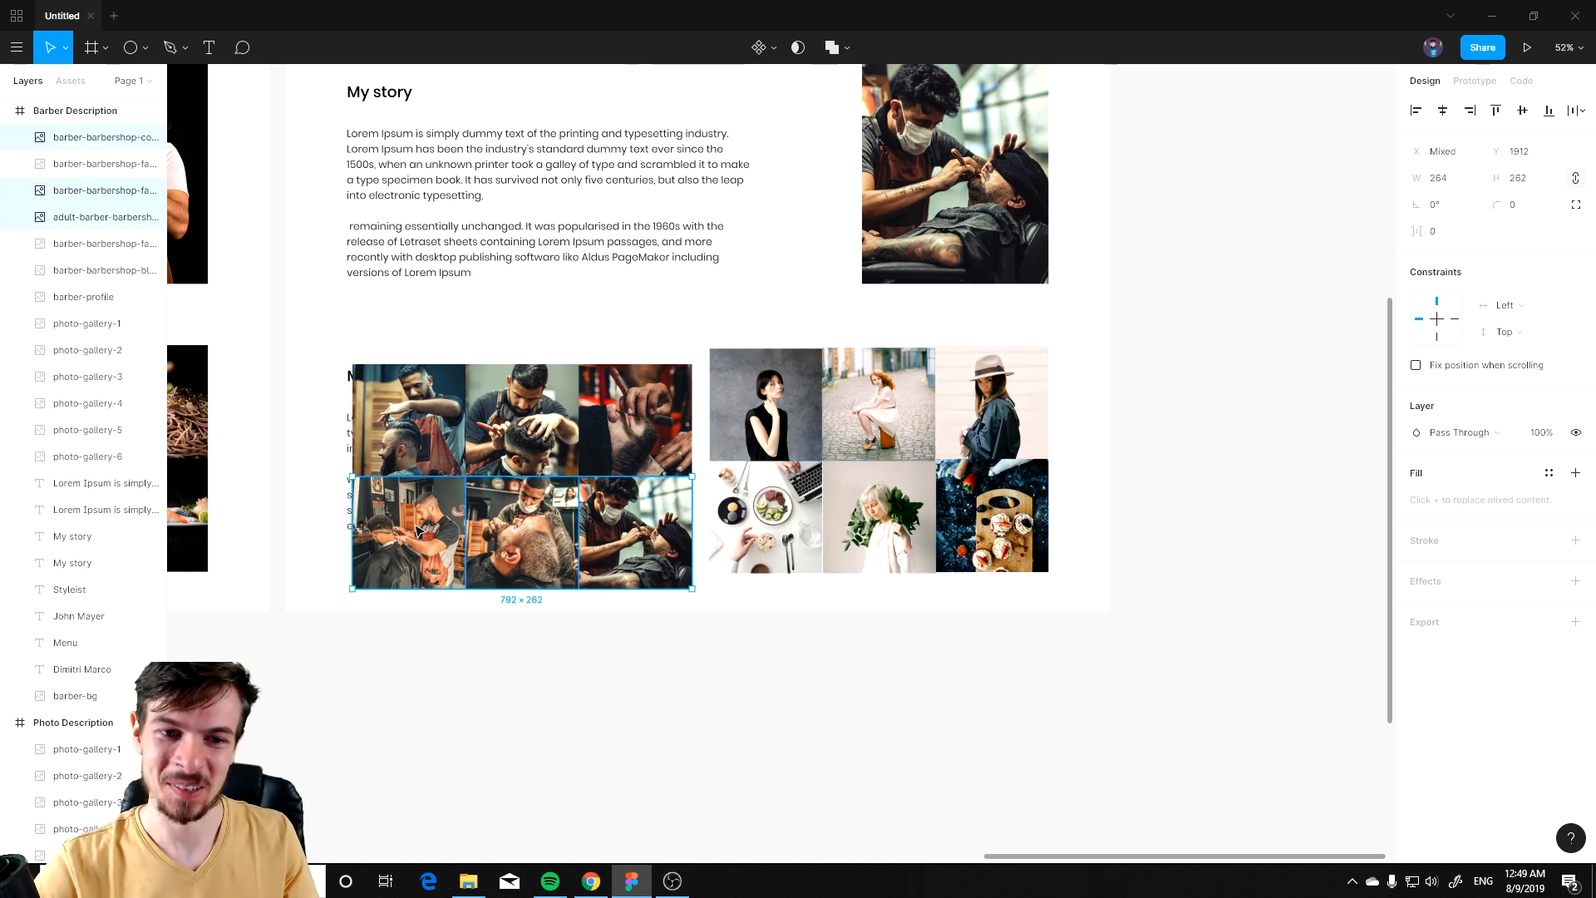
mouse_move(660, 434)
left_mouse_down()
mouse_move(1014, 407)
mouse_move(637, 426)
left_mouse_up()
left_click_drag(1093, 359, 725, 570)
left_click(625, 434)
left_click(616, 532, "shift")
left_click(519, 530, "shift")
left_click(405, 524, "shift")
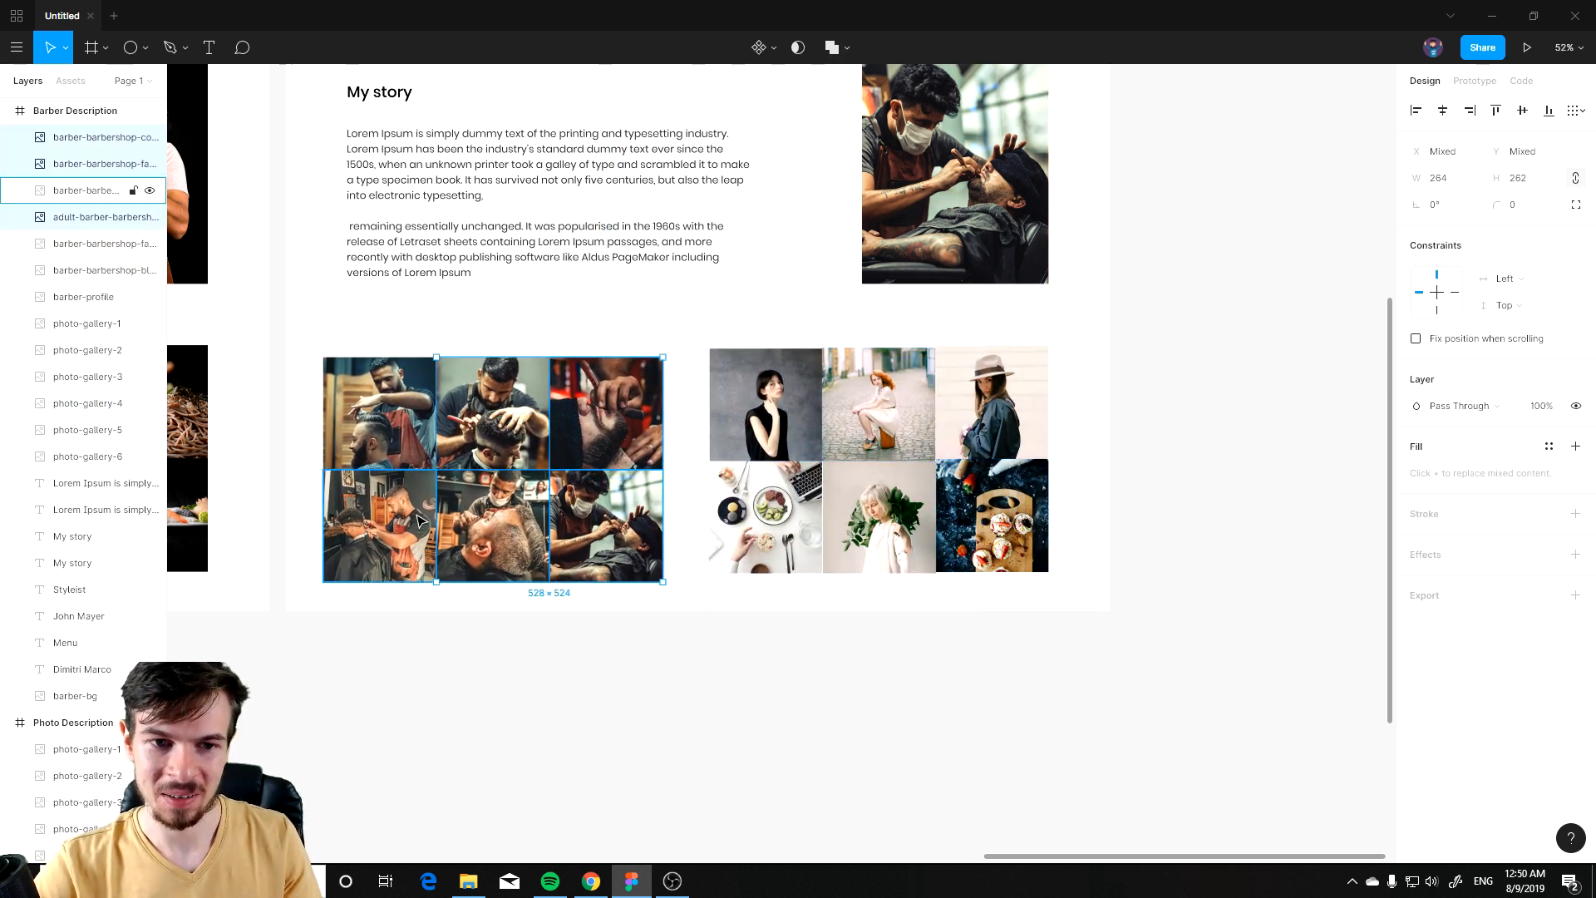
left_click_drag(625, 416, 1038, 403)
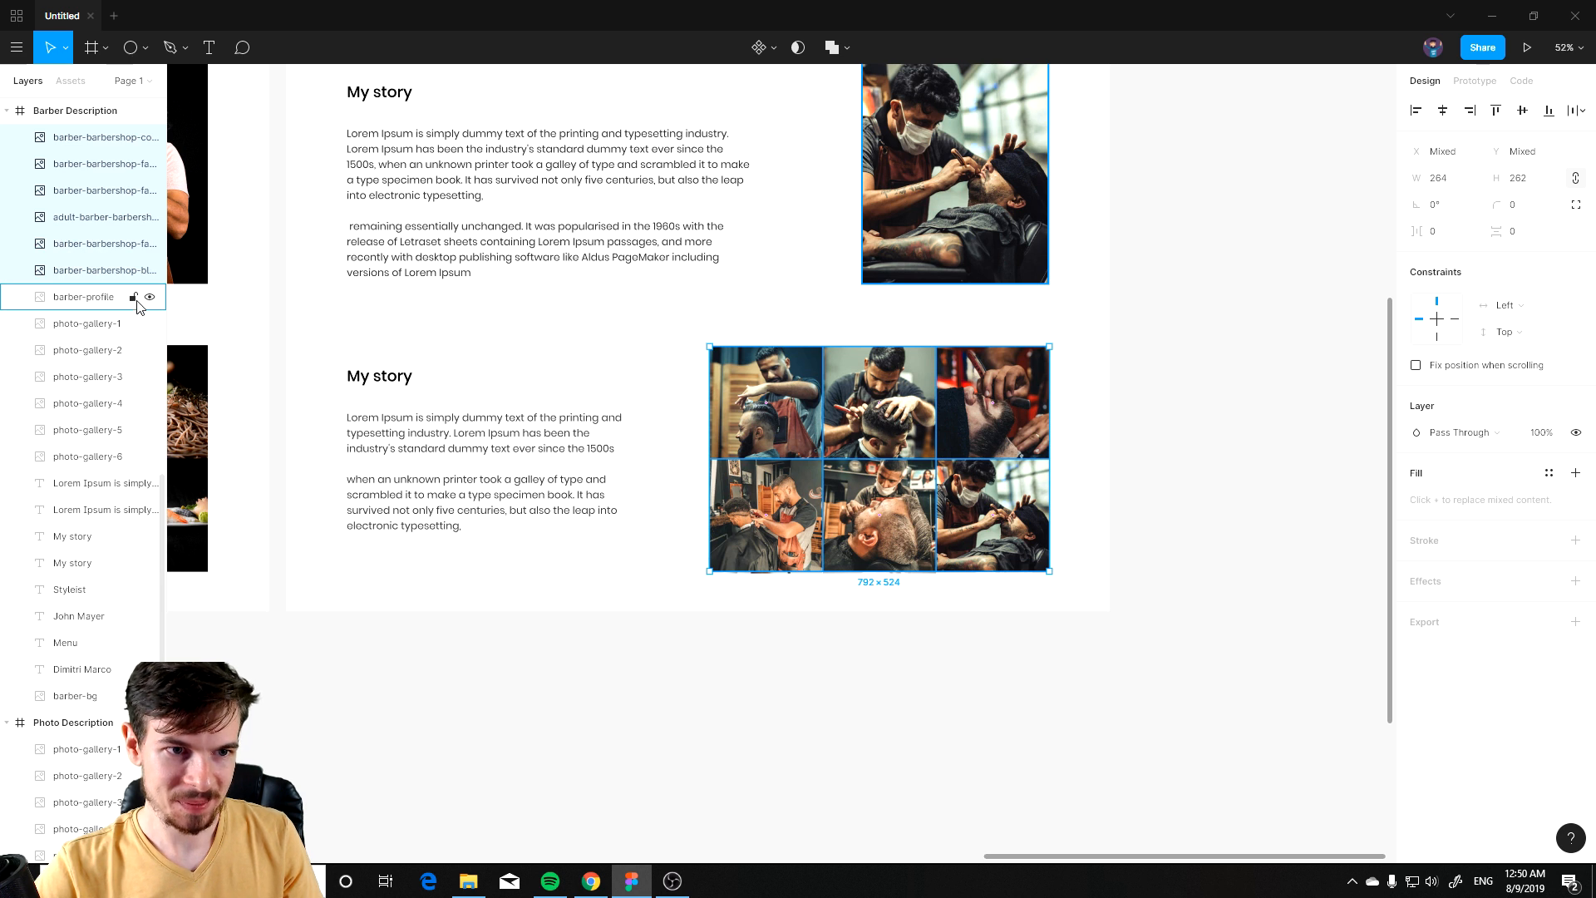
left_click(93, 299)
left_click(94, 462, "shift")
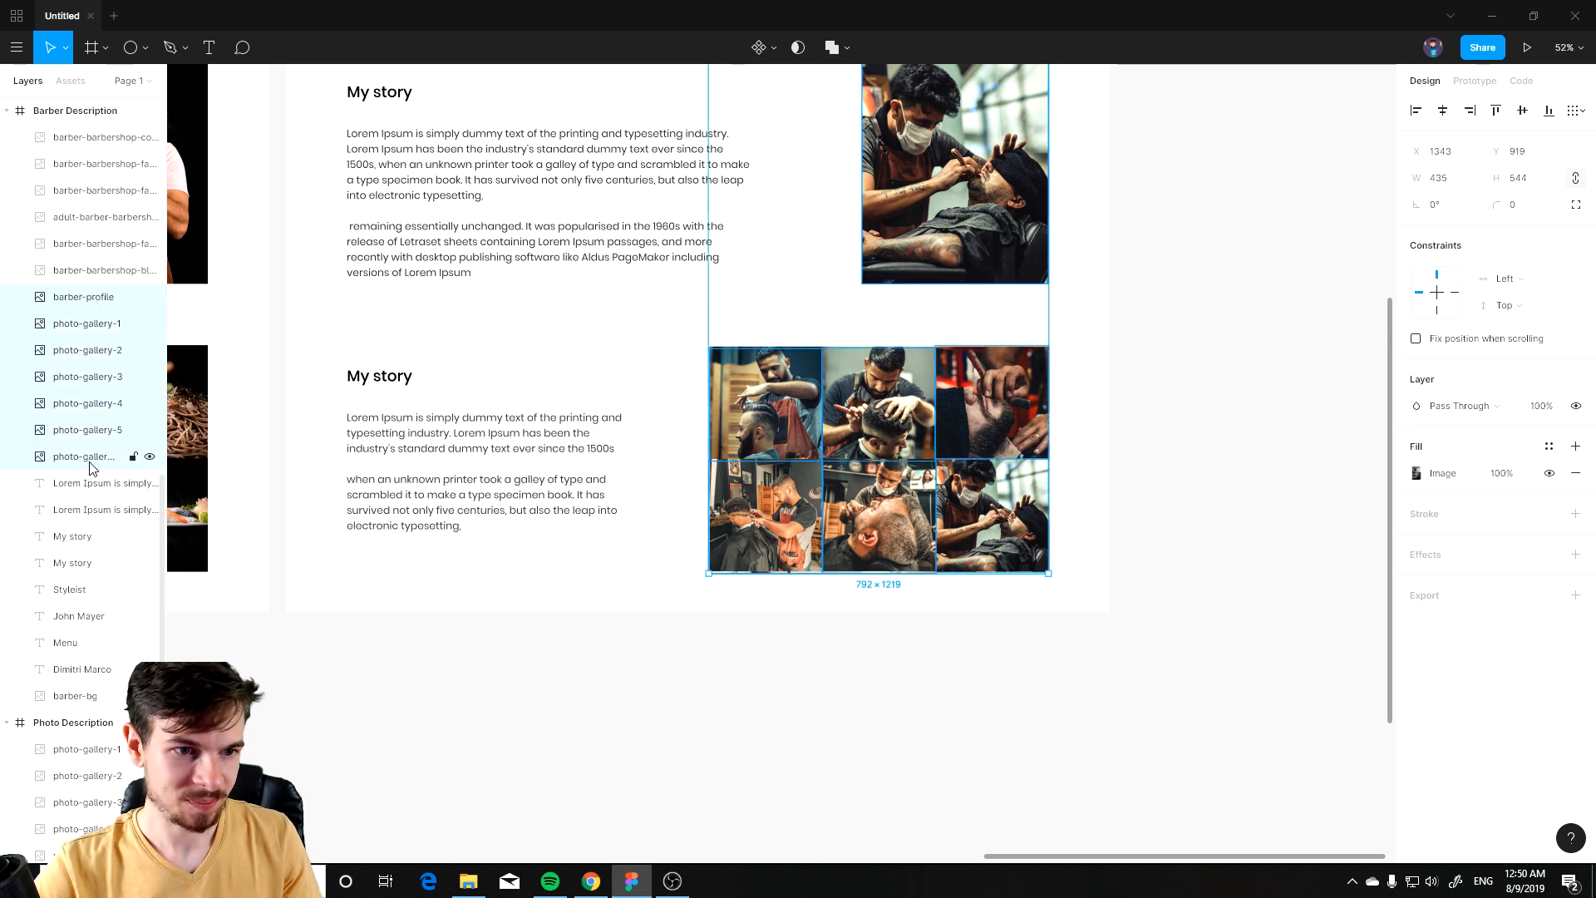
key("Delete")
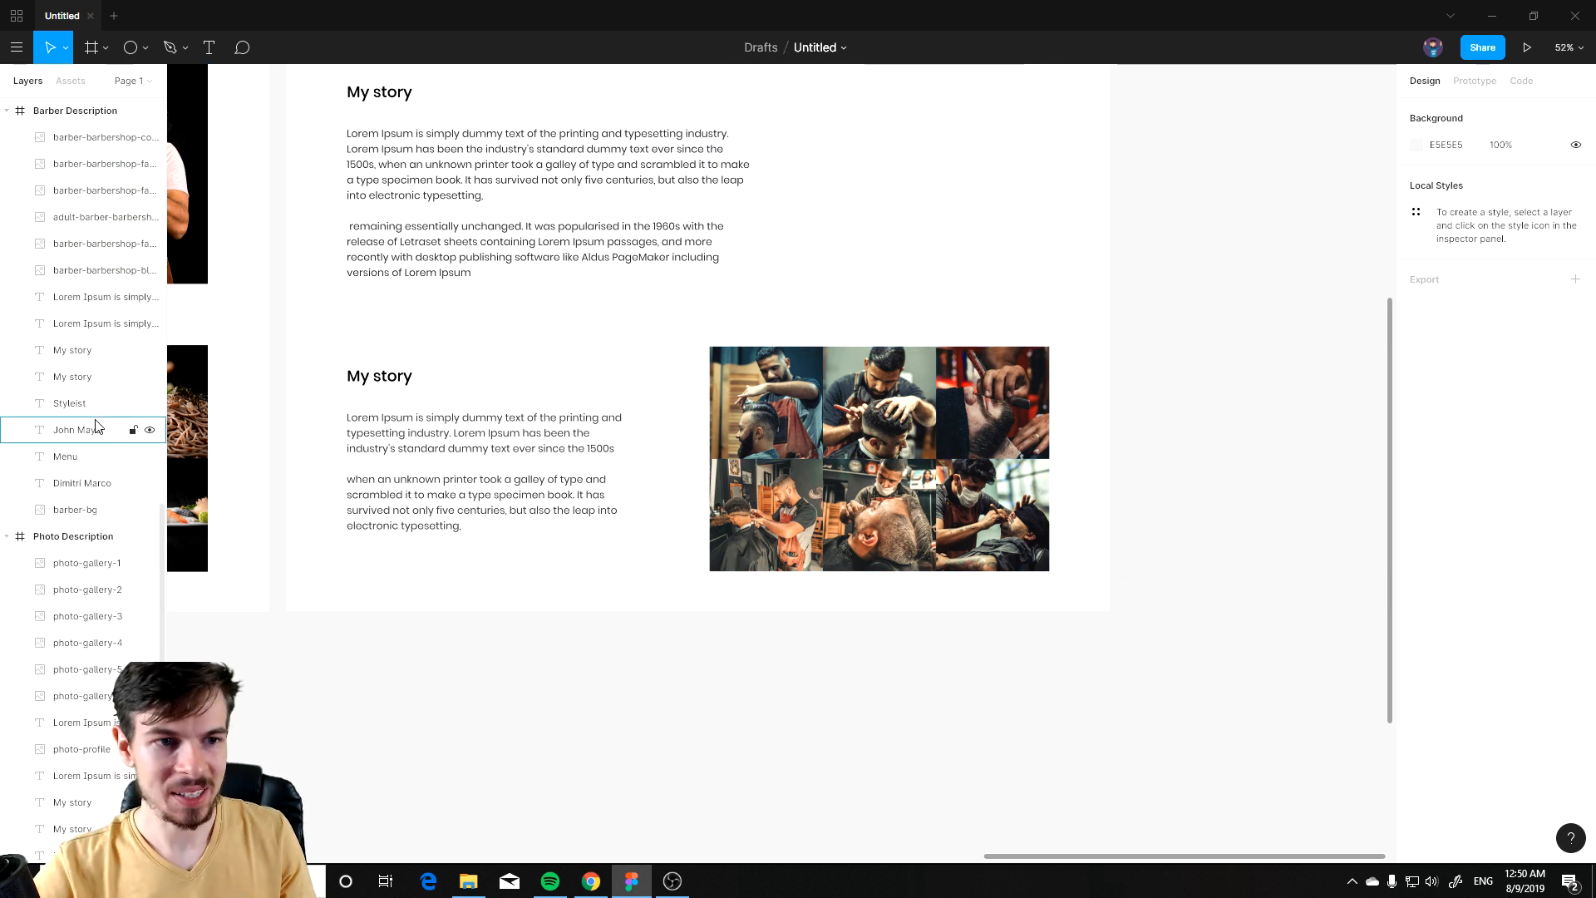
key("ctrl+z")
Step: Zoom out to review the slide frames and description pages side by side
scroll(540, 482, "down", 5)
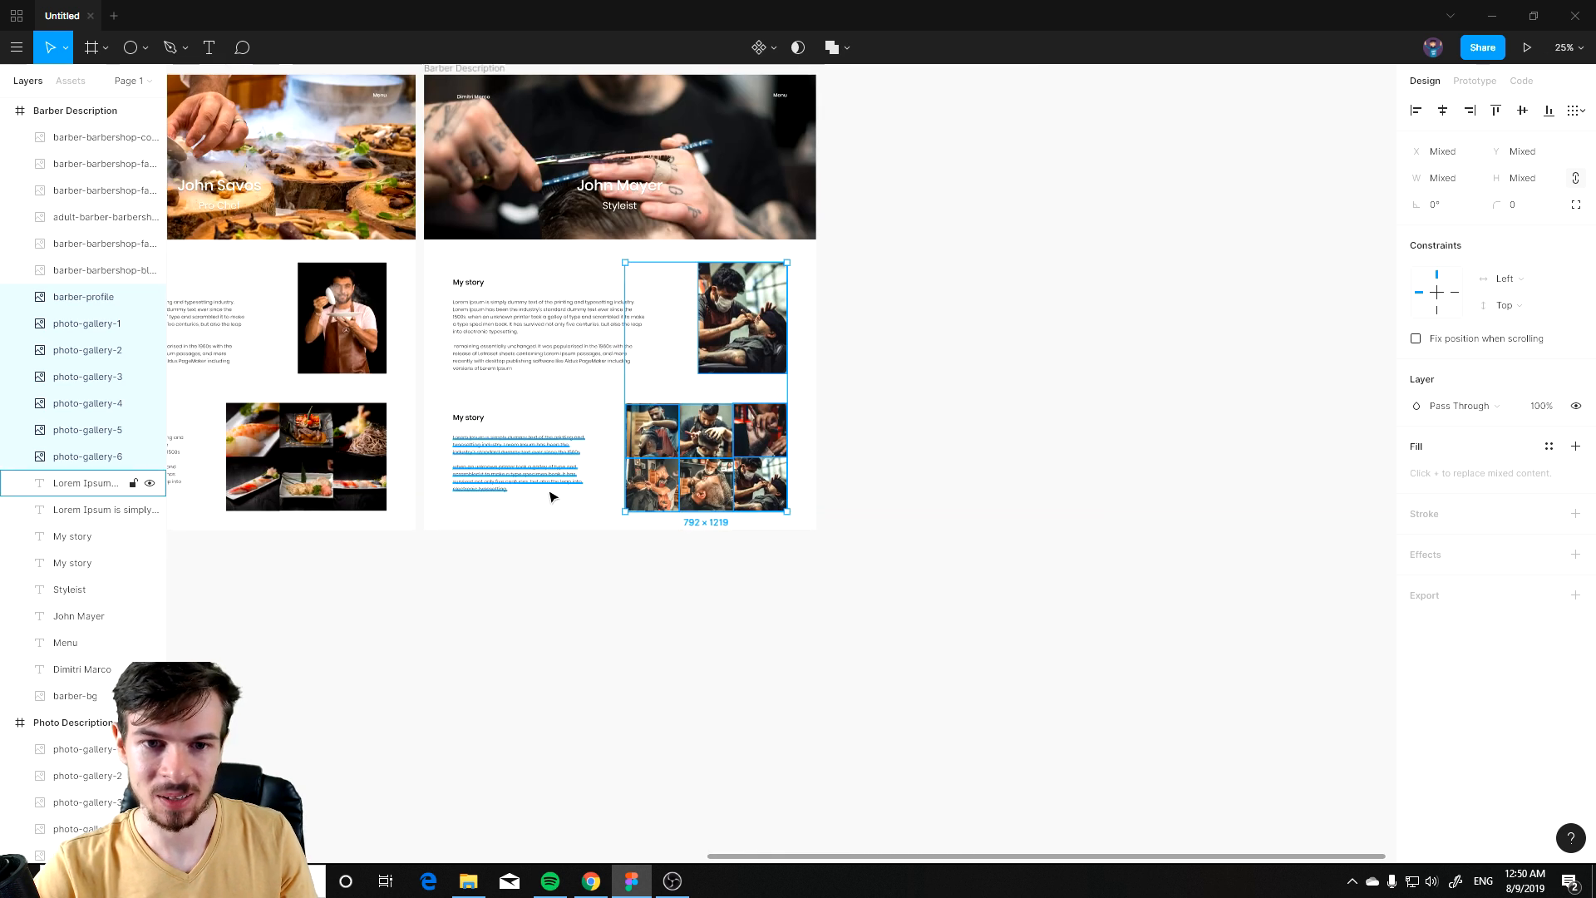
scroll(599, 470, "up", 1)
left_click_drag(588, 502, 979, 683)
scroll(753, 573, "down", 2)
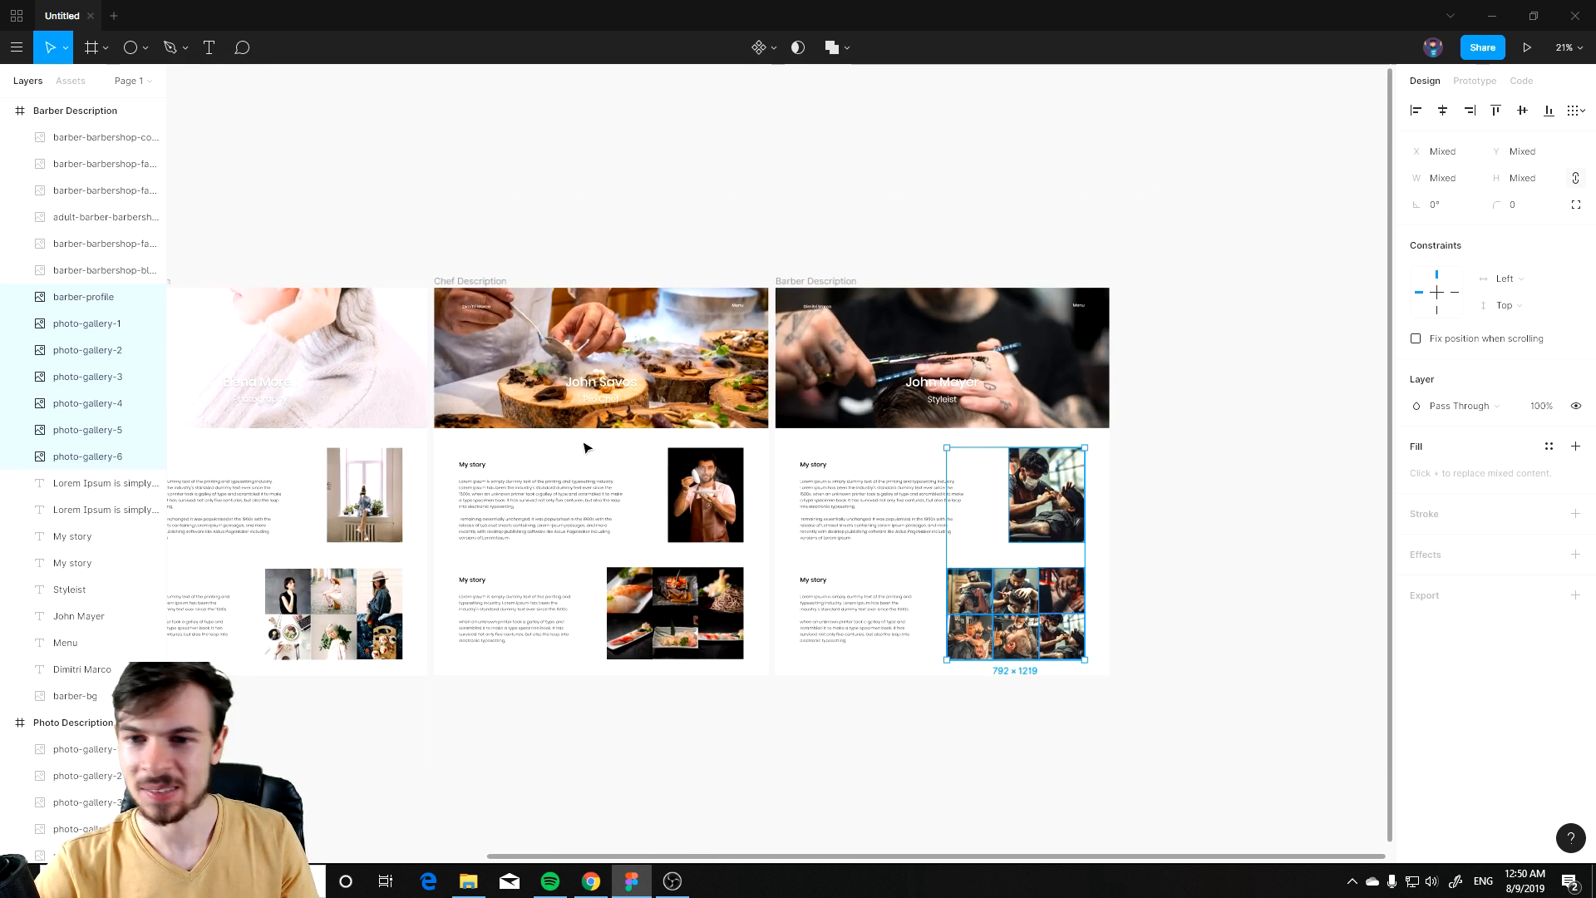
scroll(585, 448, "down", 2)
left_click_drag(468, 546, 1068, 418)
left_click_drag(895, 421, 822, 471)
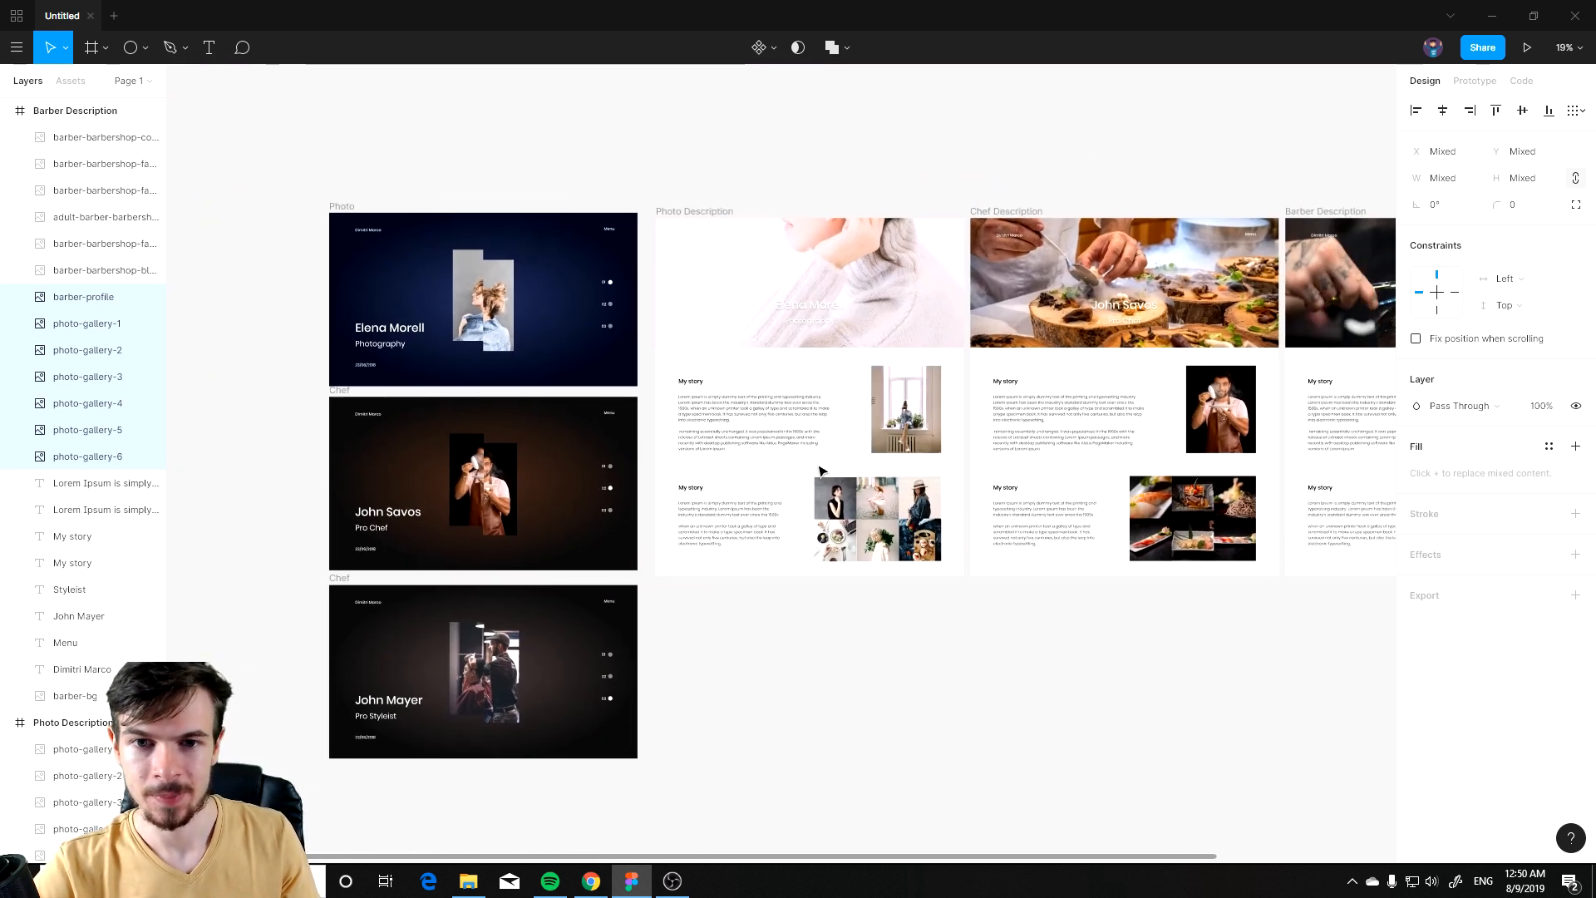
Step: Try to move the Elena Morell name and Photography title on the Photo slide
scroll(453, 453, "up", 2)
left_click_drag(340, 323, 552, 524)
scroll(609, 675, "up", 4)
scroll(609, 676, "up", 2)
left_click_drag(610, 676, 333, 417)
left_click_drag(1058, 377, 1335, 453)
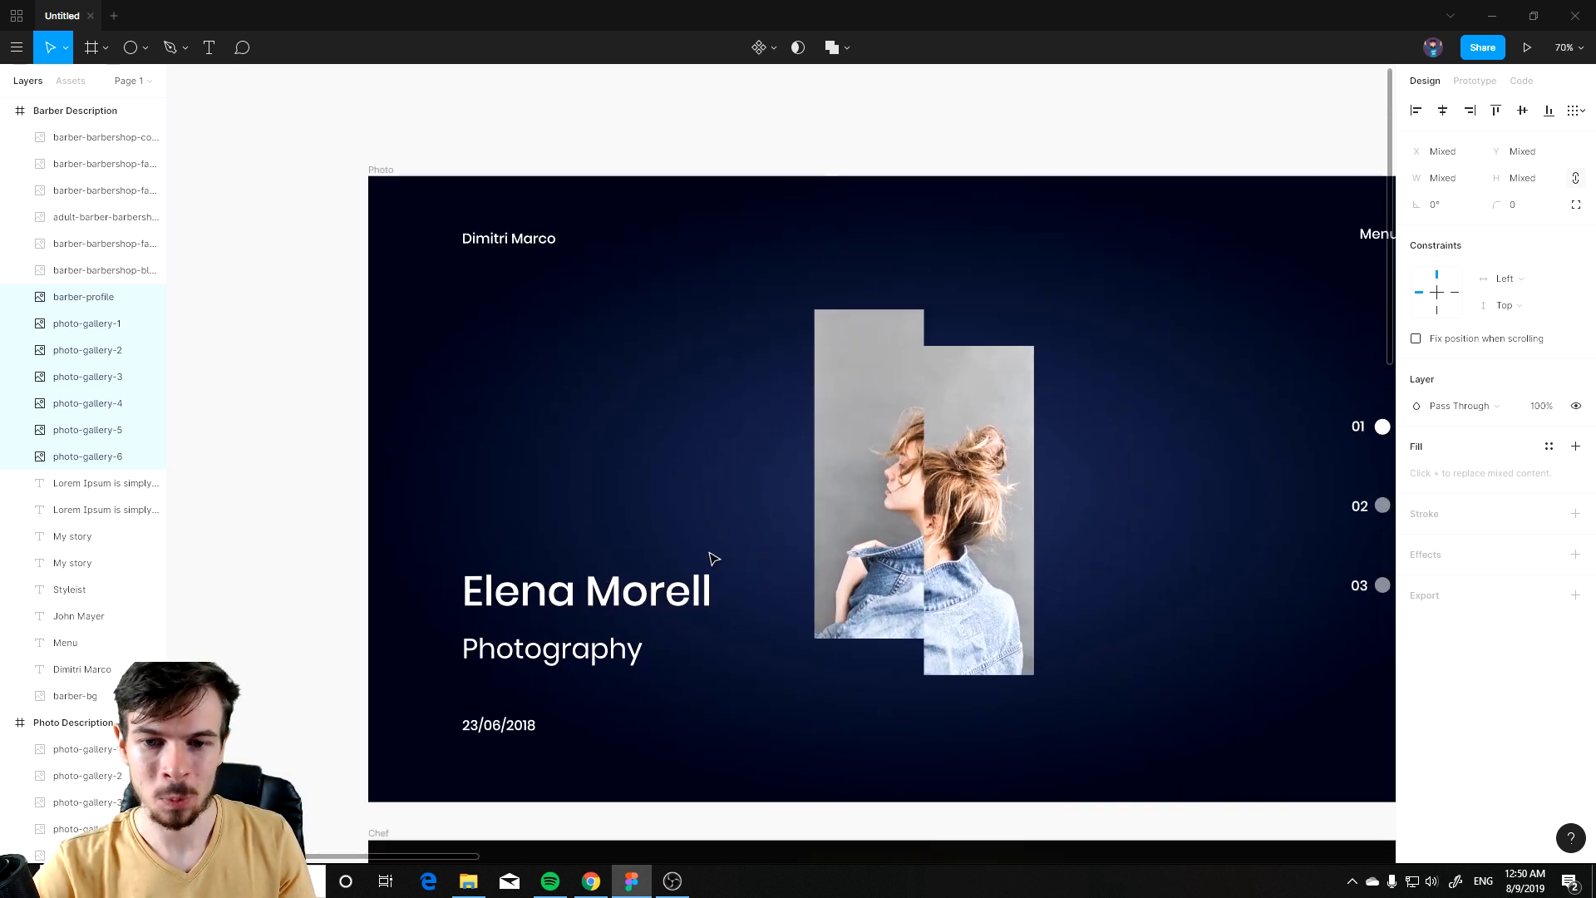
scroll(566, 482, "right", 3)
left_click(435, 614)
left_click(403, 647, "shift")
left_click_drag(434, 593, 1020, 449)
key("ctrl+z")
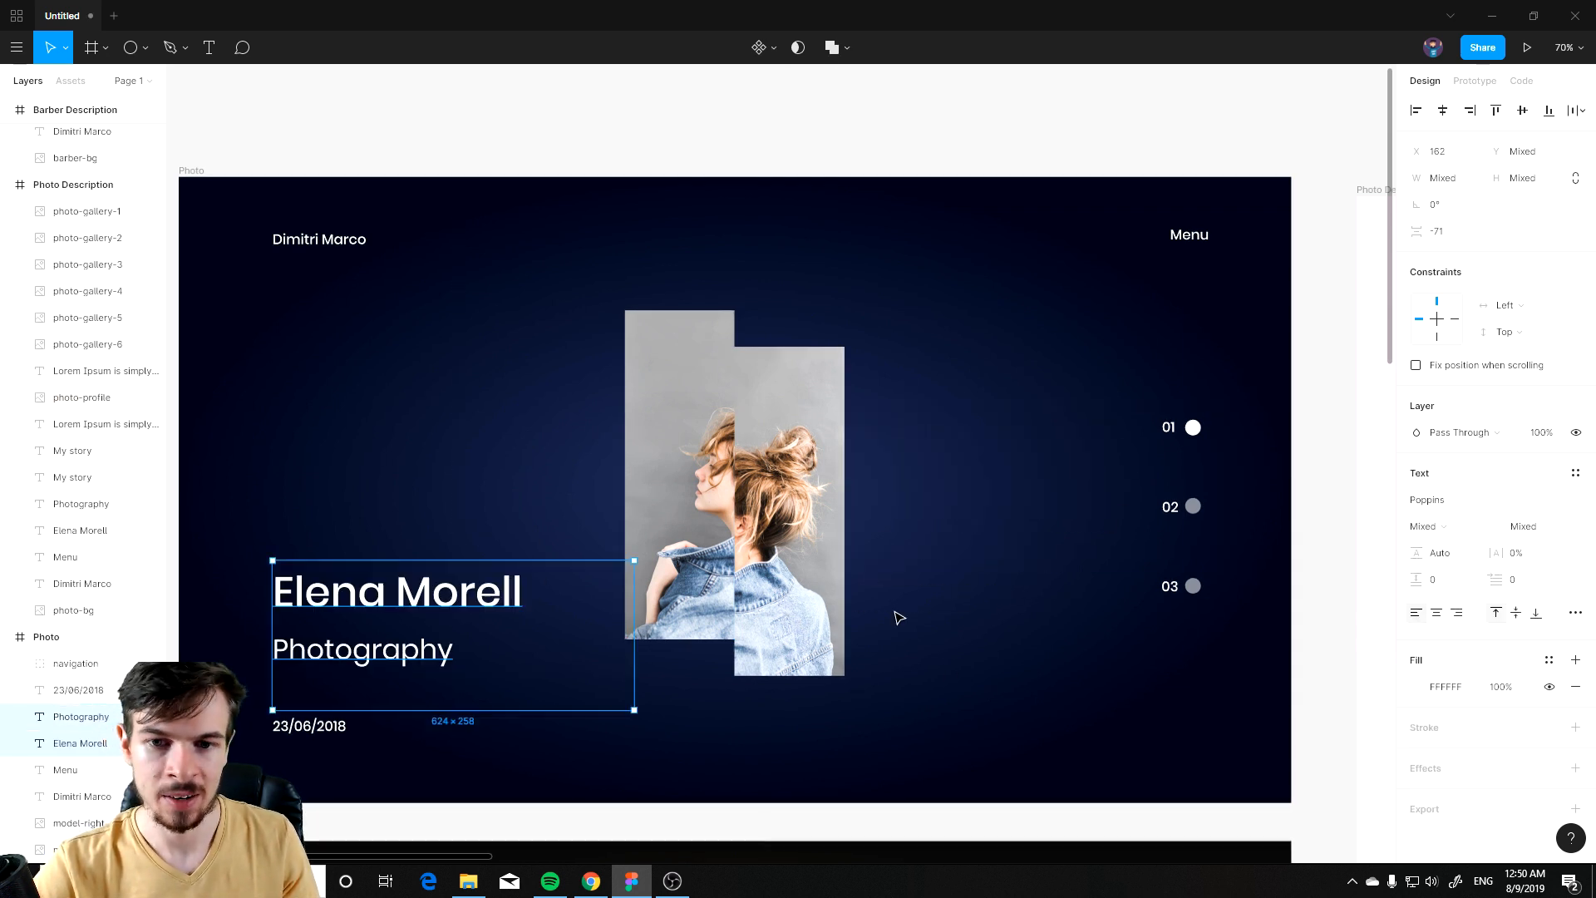
Step: Add a narrow vertical text box reading LOVE beside the photo strips on the Photo slide and set its fill to FFFFFF
left_click(869, 392)
left_click_drag(894, 358, 931, 650)
type("LOVE")
key("ctrl+a")
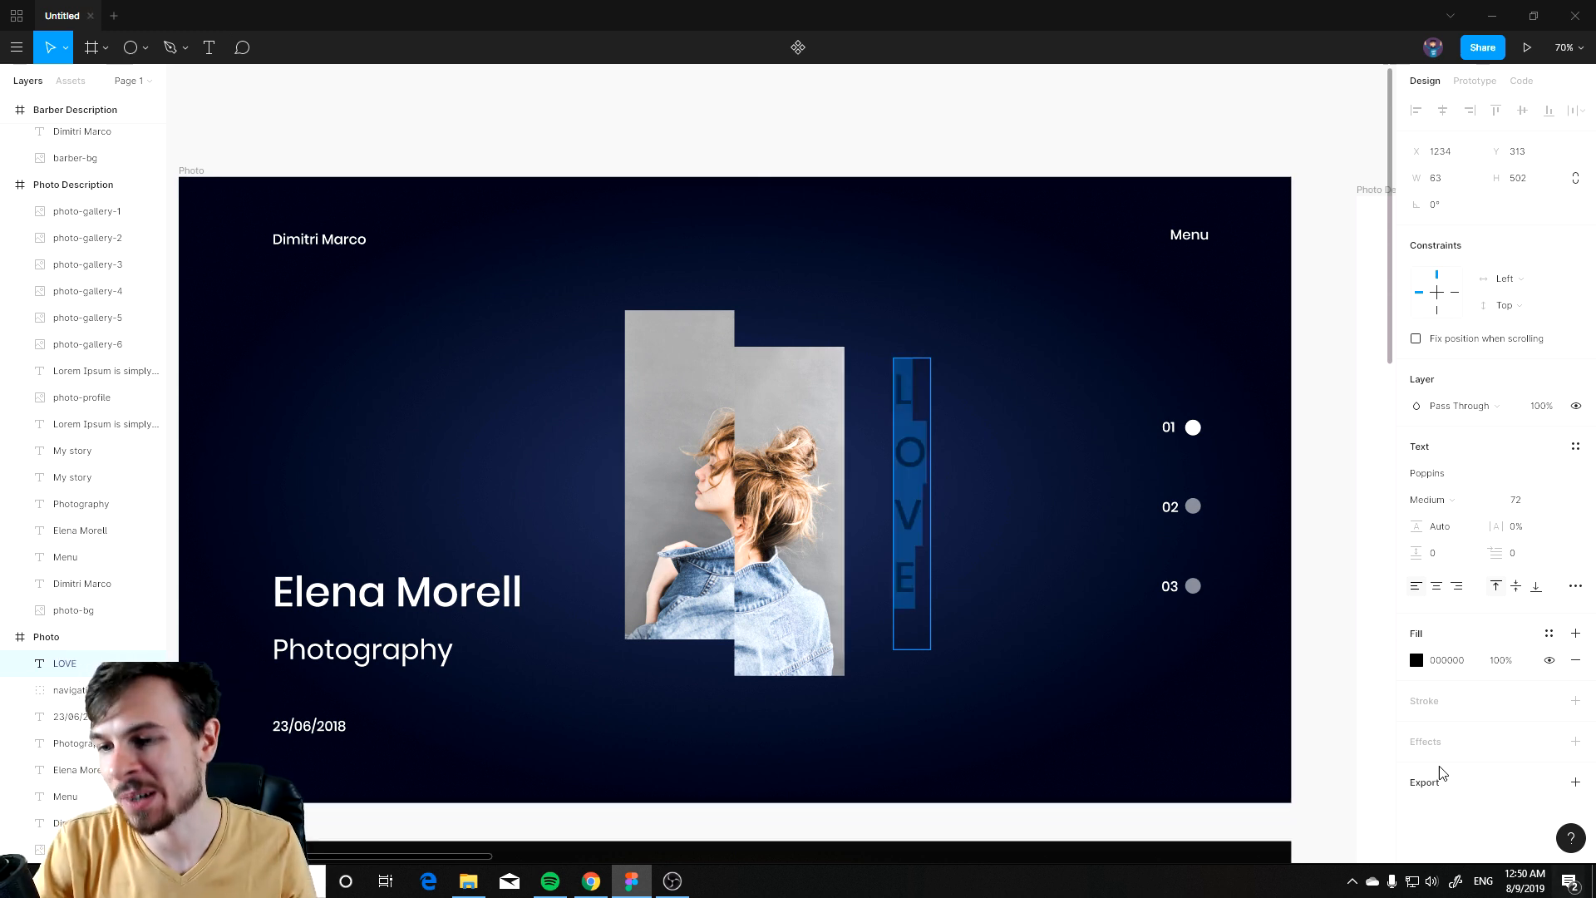
left_click(1416, 661)
type("ffffff")
key("Return")
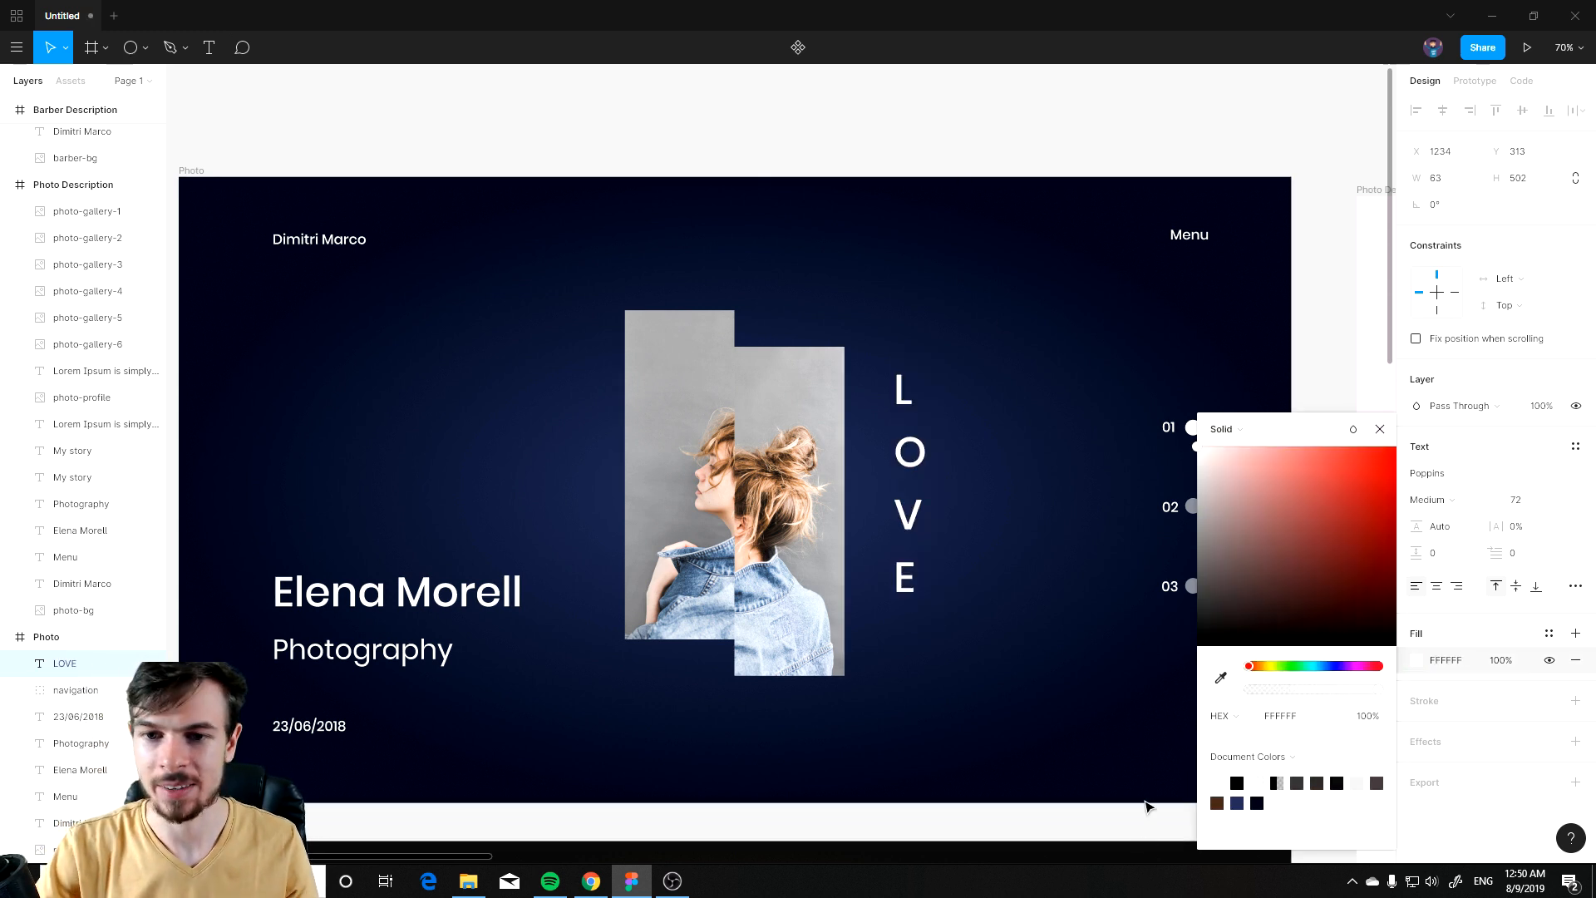
Step: Move the vertical LOVE text closer to the photo strips on the Photo slide
left_click(66, 49)
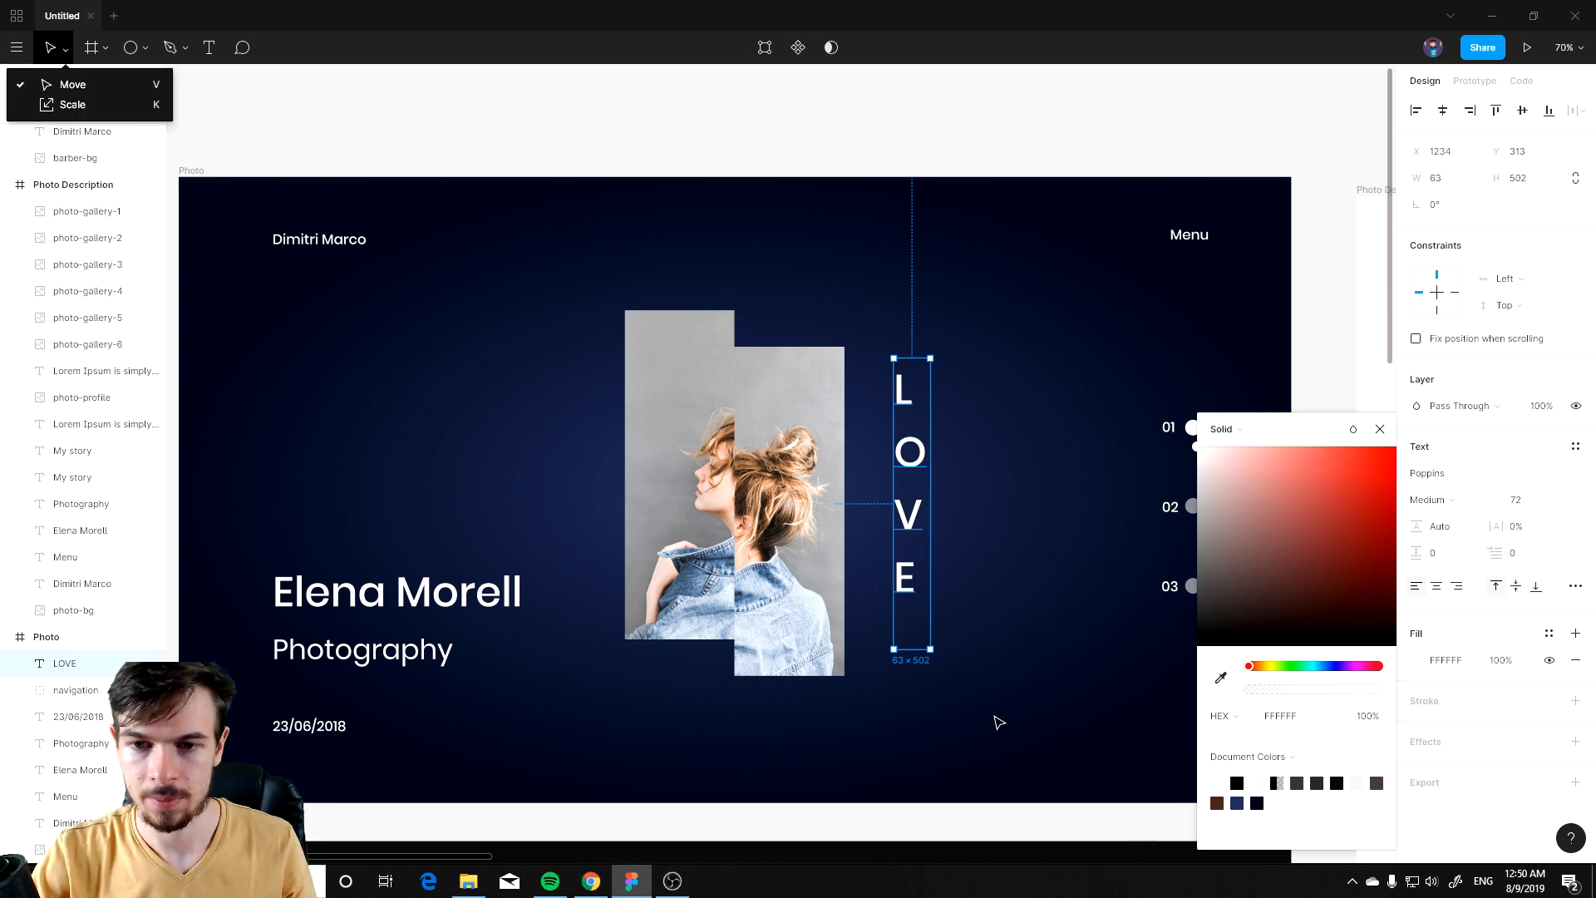
left_click(1000, 721)
left_click_drag(913, 467, 878, 527)
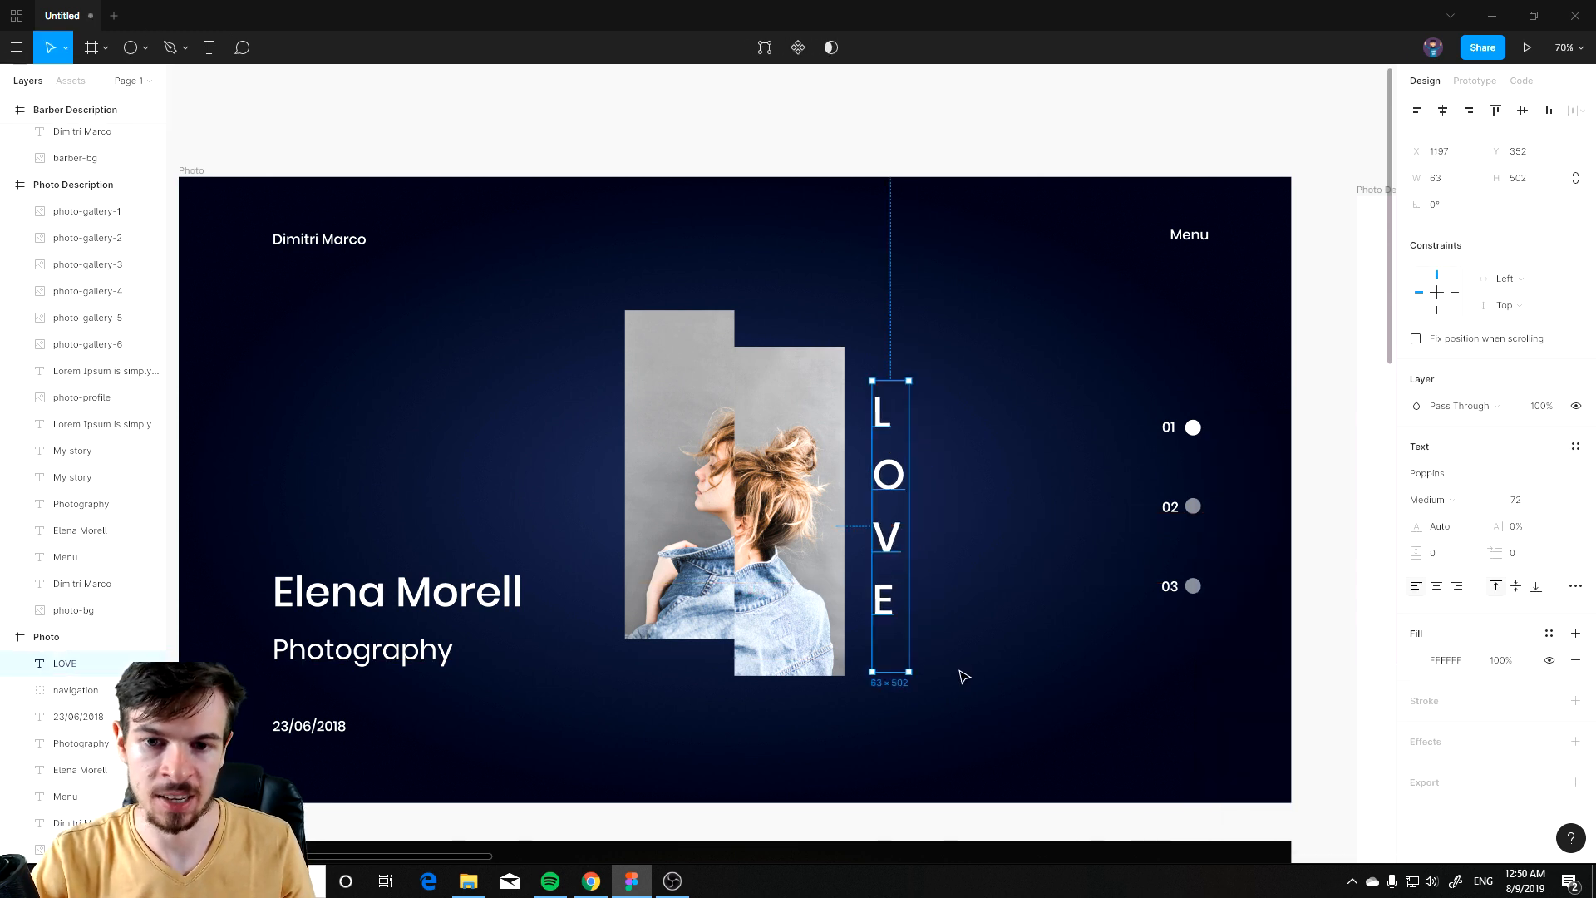
left_click(960, 678)
Step: Duplicate the LOVE text into the Chef slide frame
scroll(958, 690, "down", 3)
left_click_drag(929, 707, 885, 473)
scroll(899, 499, "down", 3)
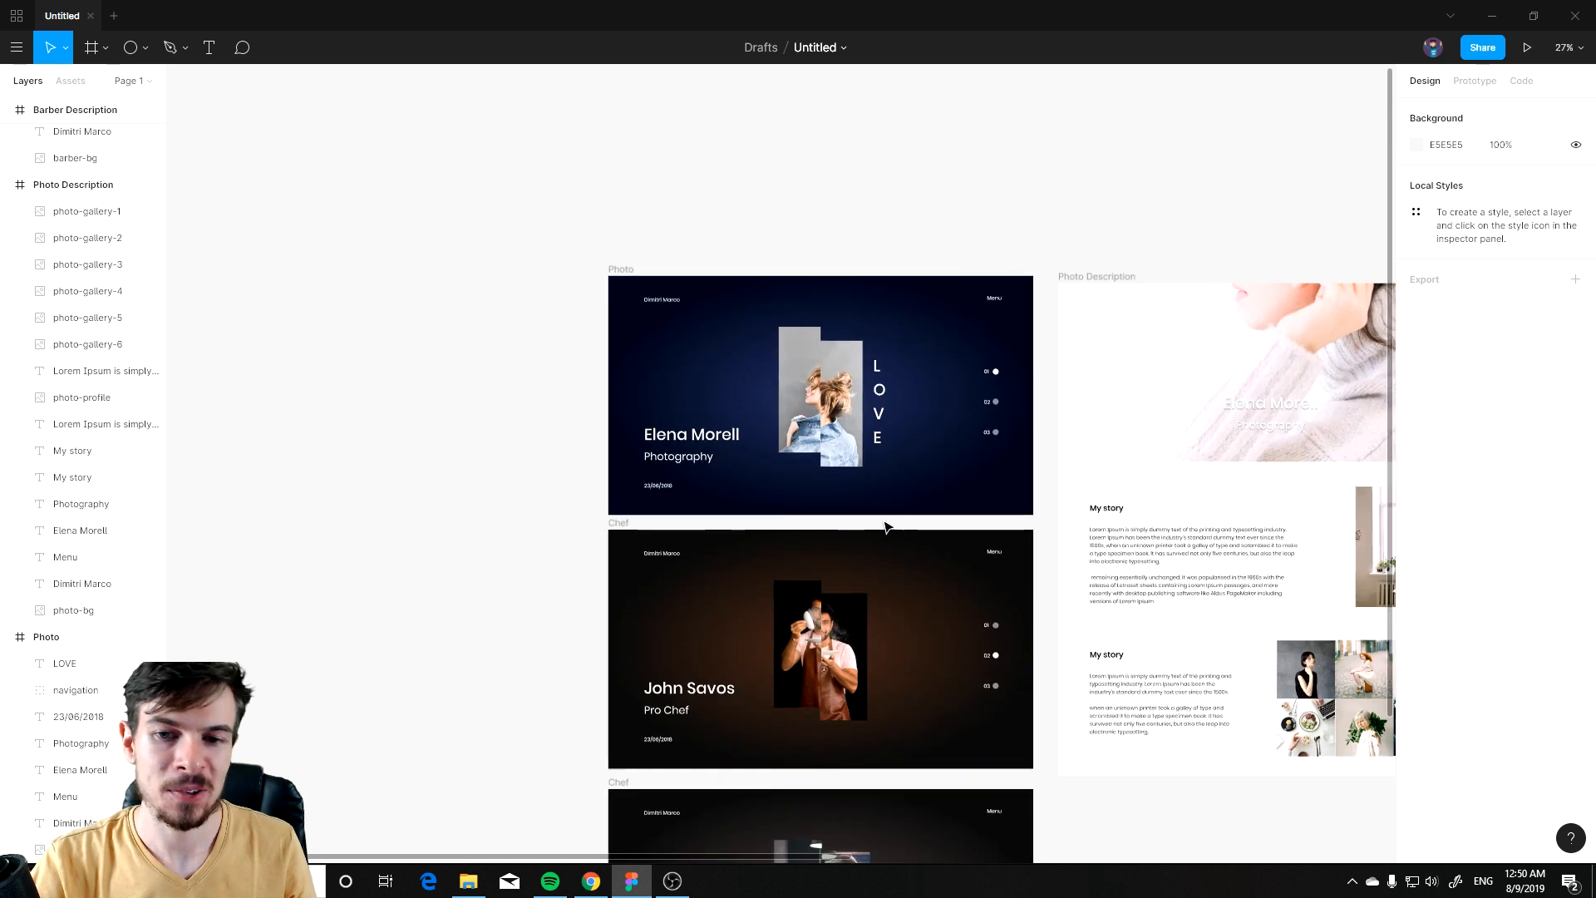
scroll(883, 527, "down", 2)
left_click(798, 316)
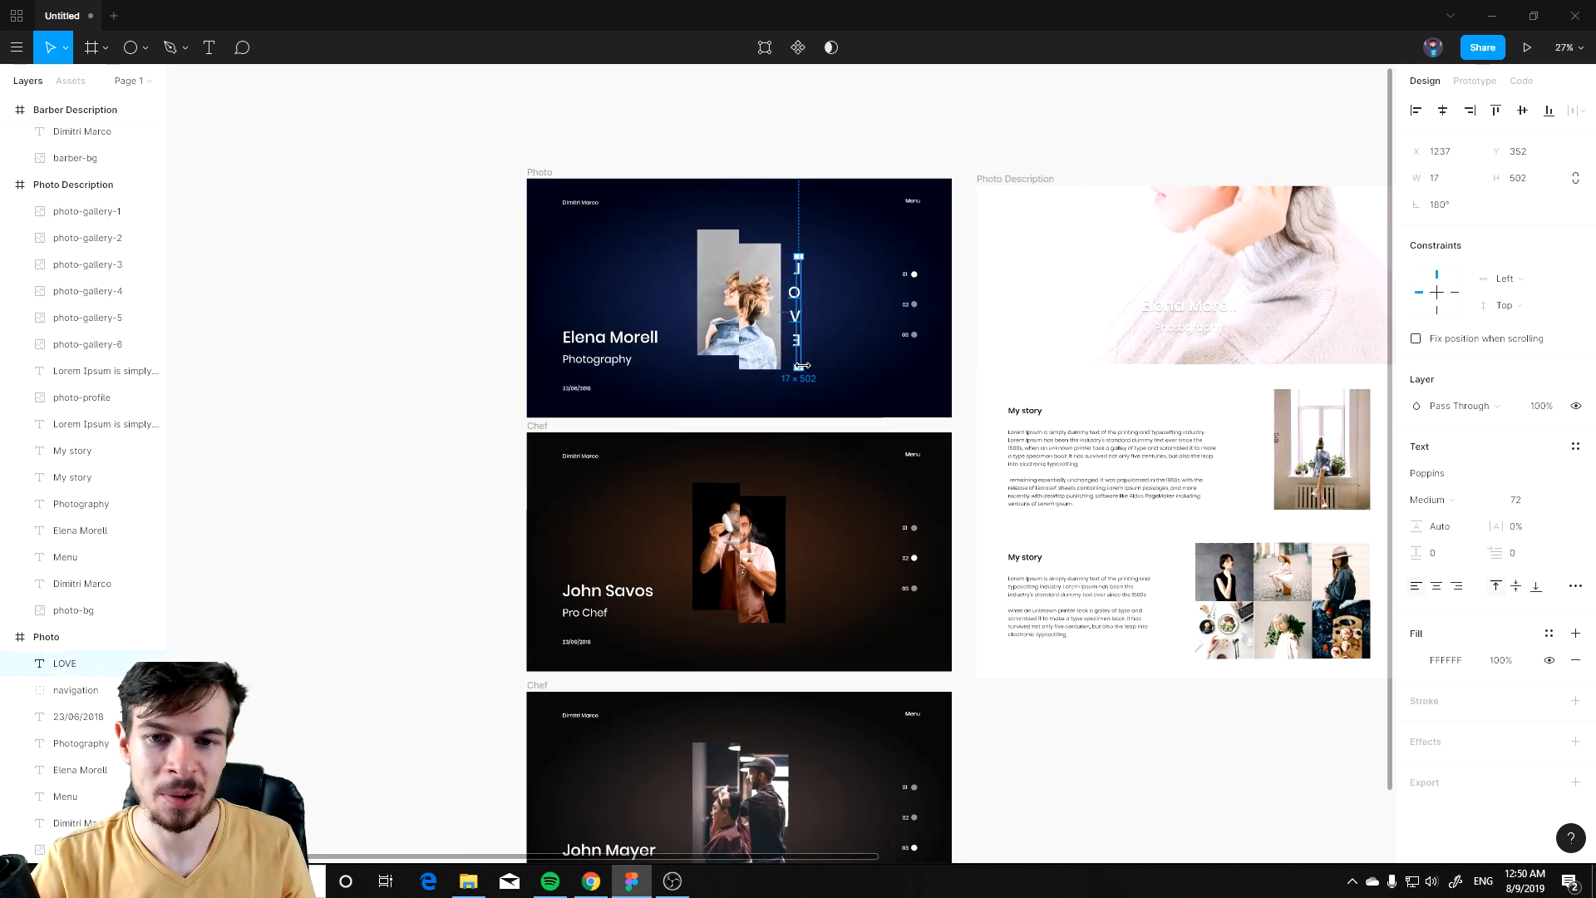
left_click_drag(802, 326, 1157, 611)
key("ctrl+a")
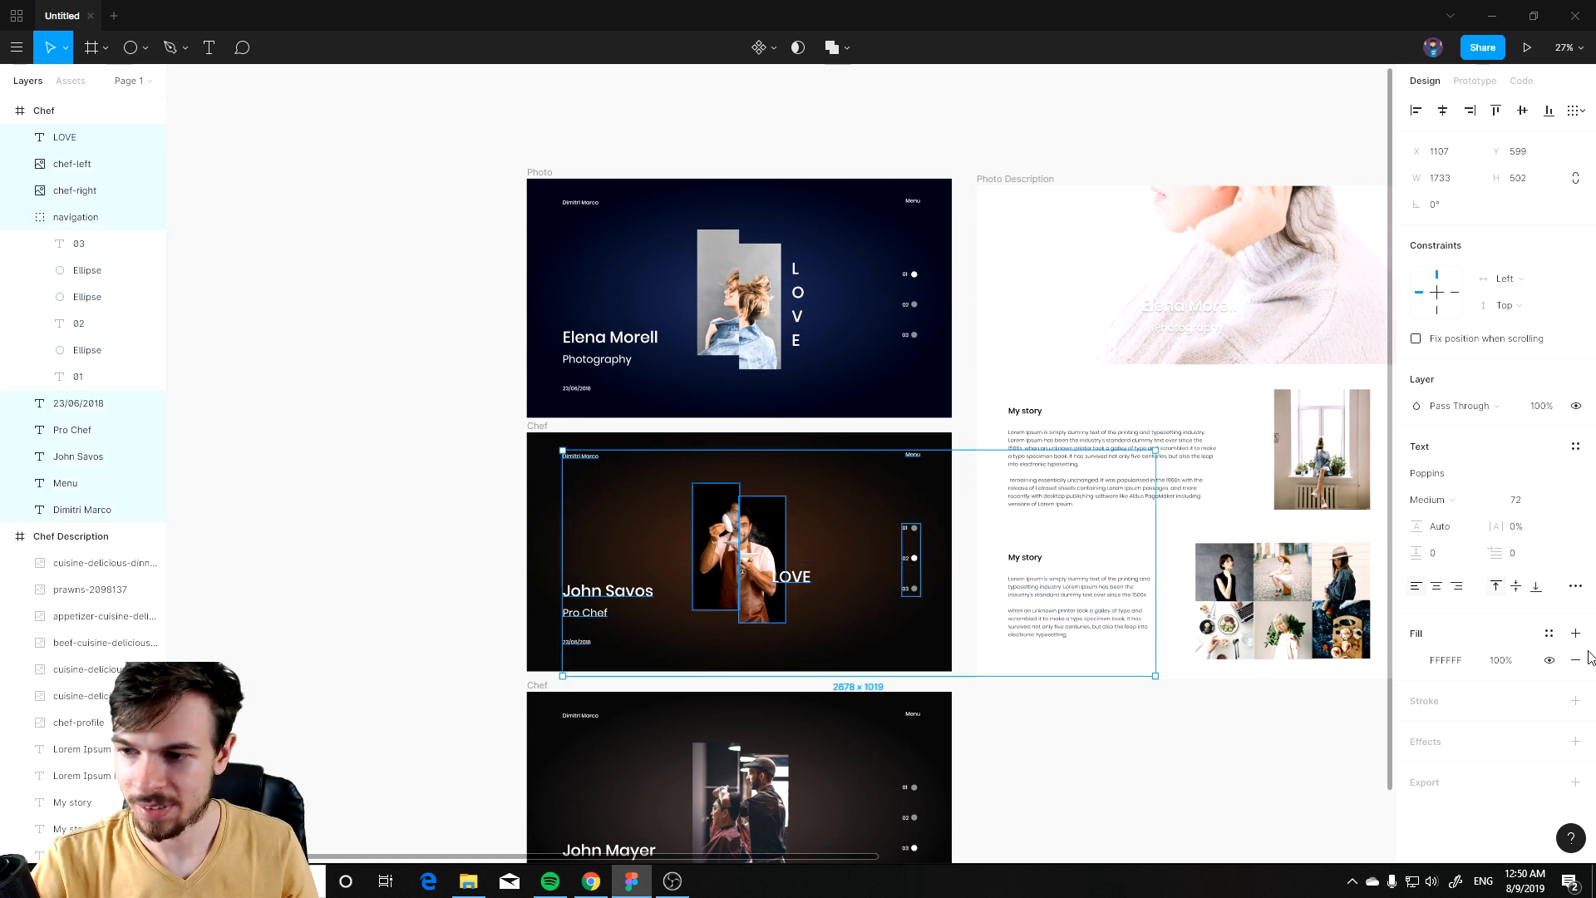
Step: Set the Chef slide's LOVE text to font size 288 and place it along the slide's lower right edge
left_click(800, 582)
left_click(1558, 499)
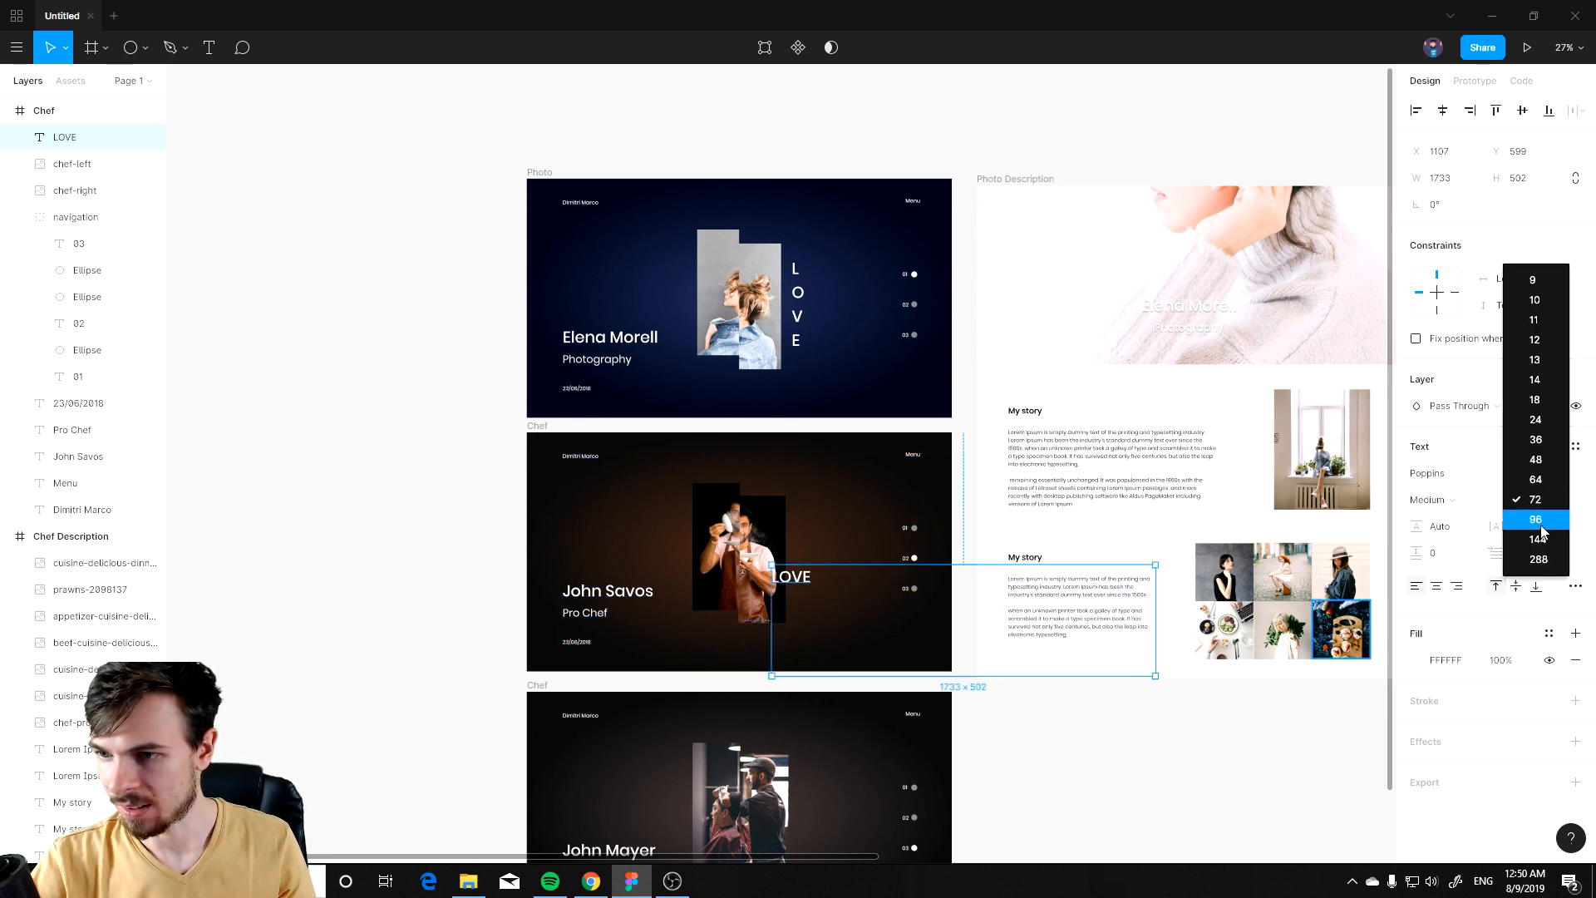
left_click(1533, 569)
scroll(764, 723, "up", 3)
left_click_drag(923, 530, 887, 581)
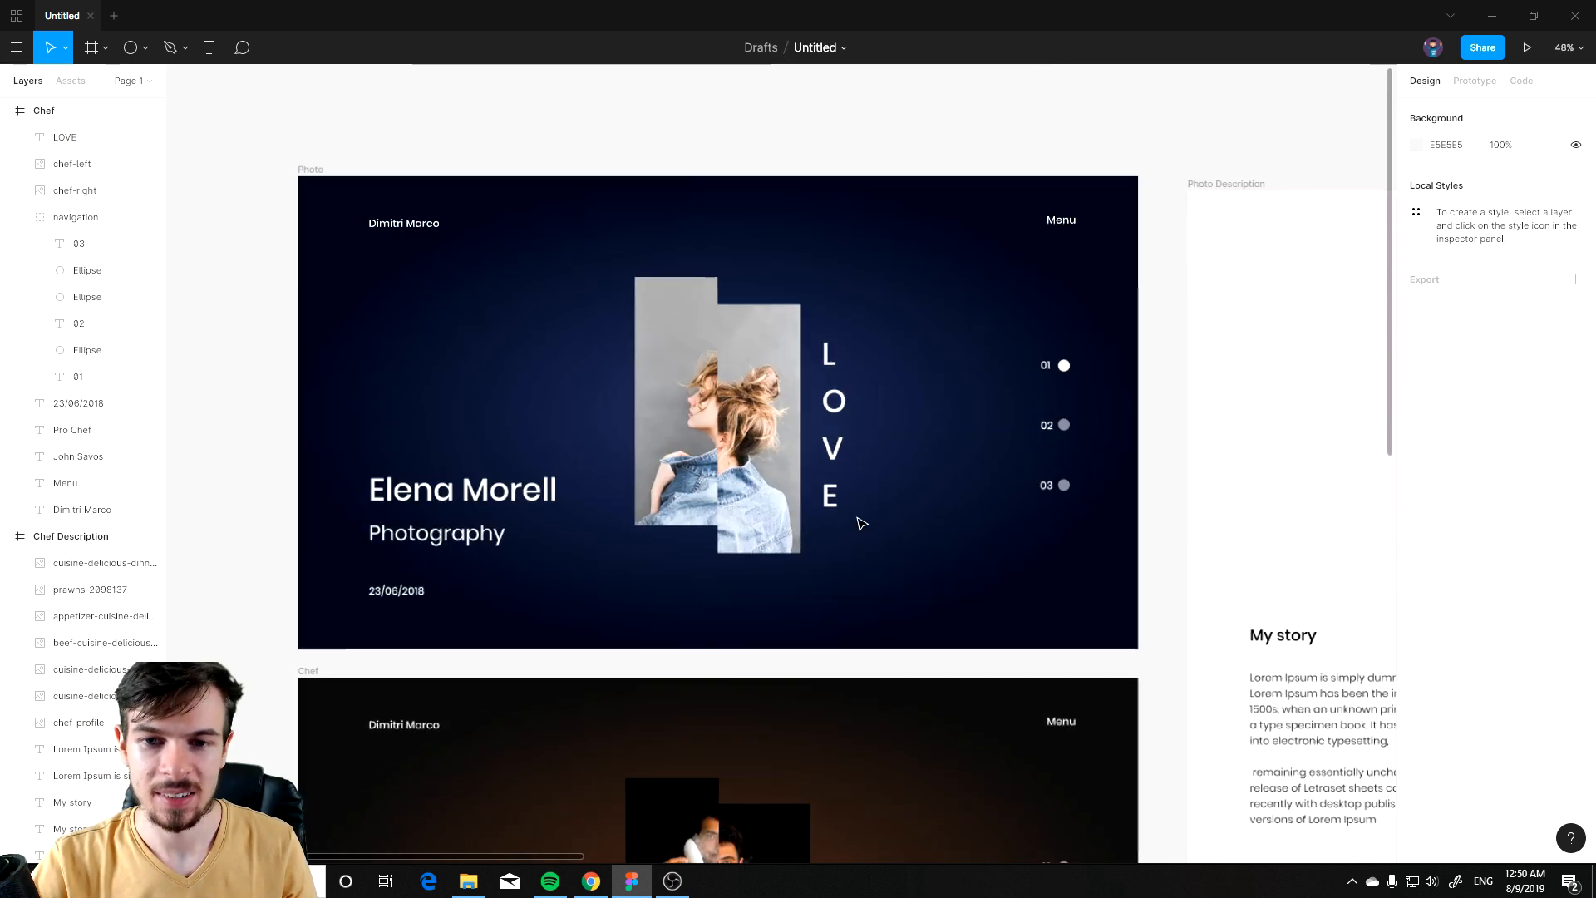
scroll(861, 522, "up", 3)
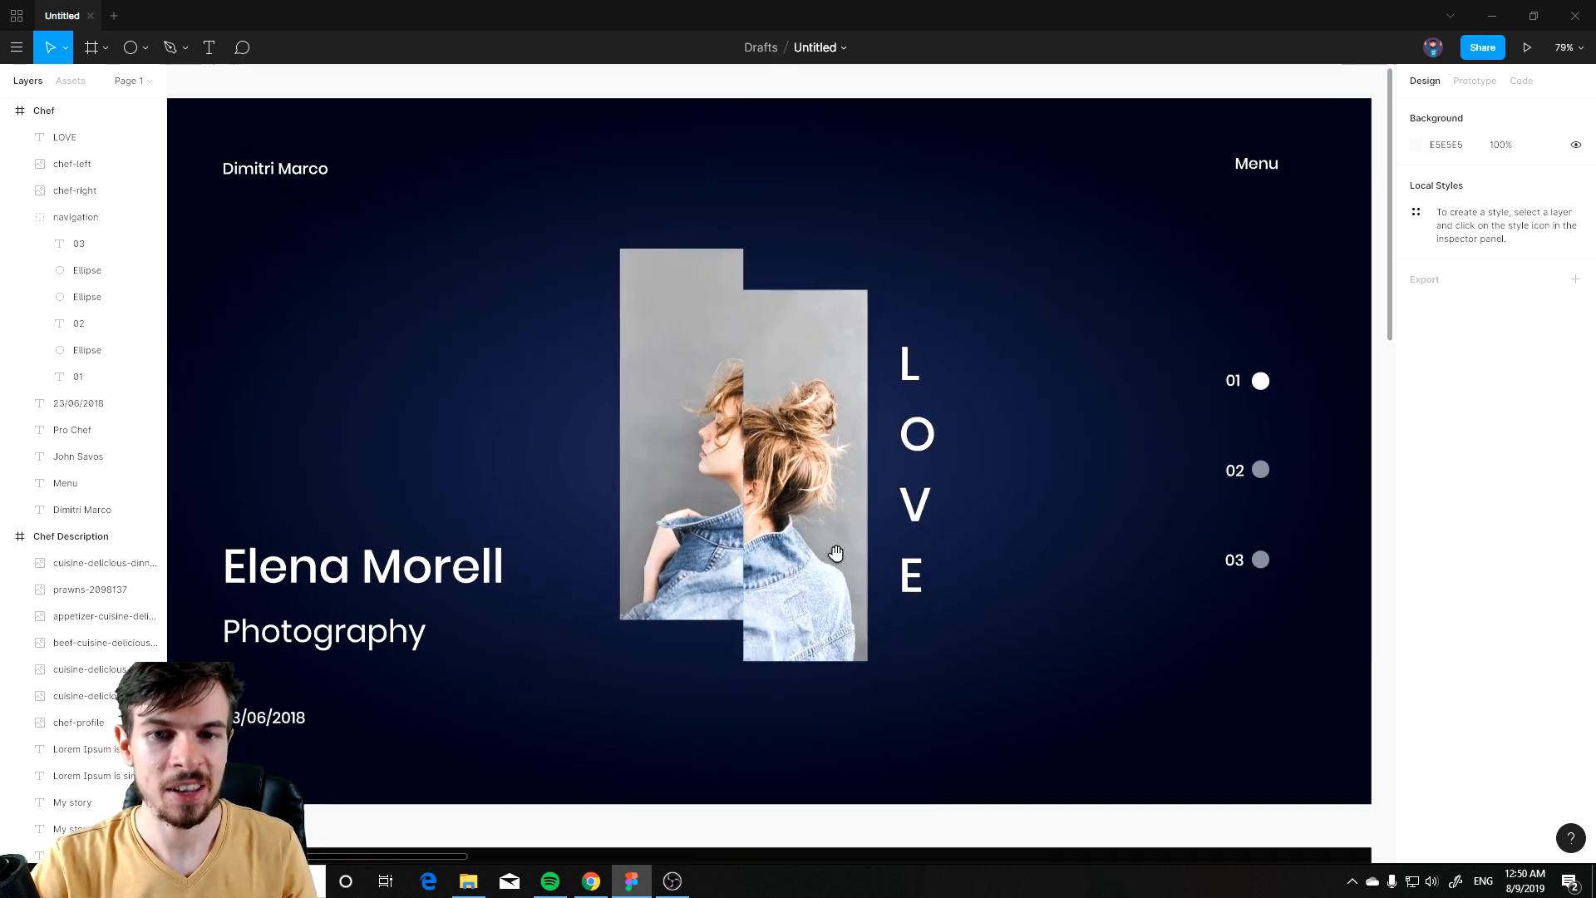
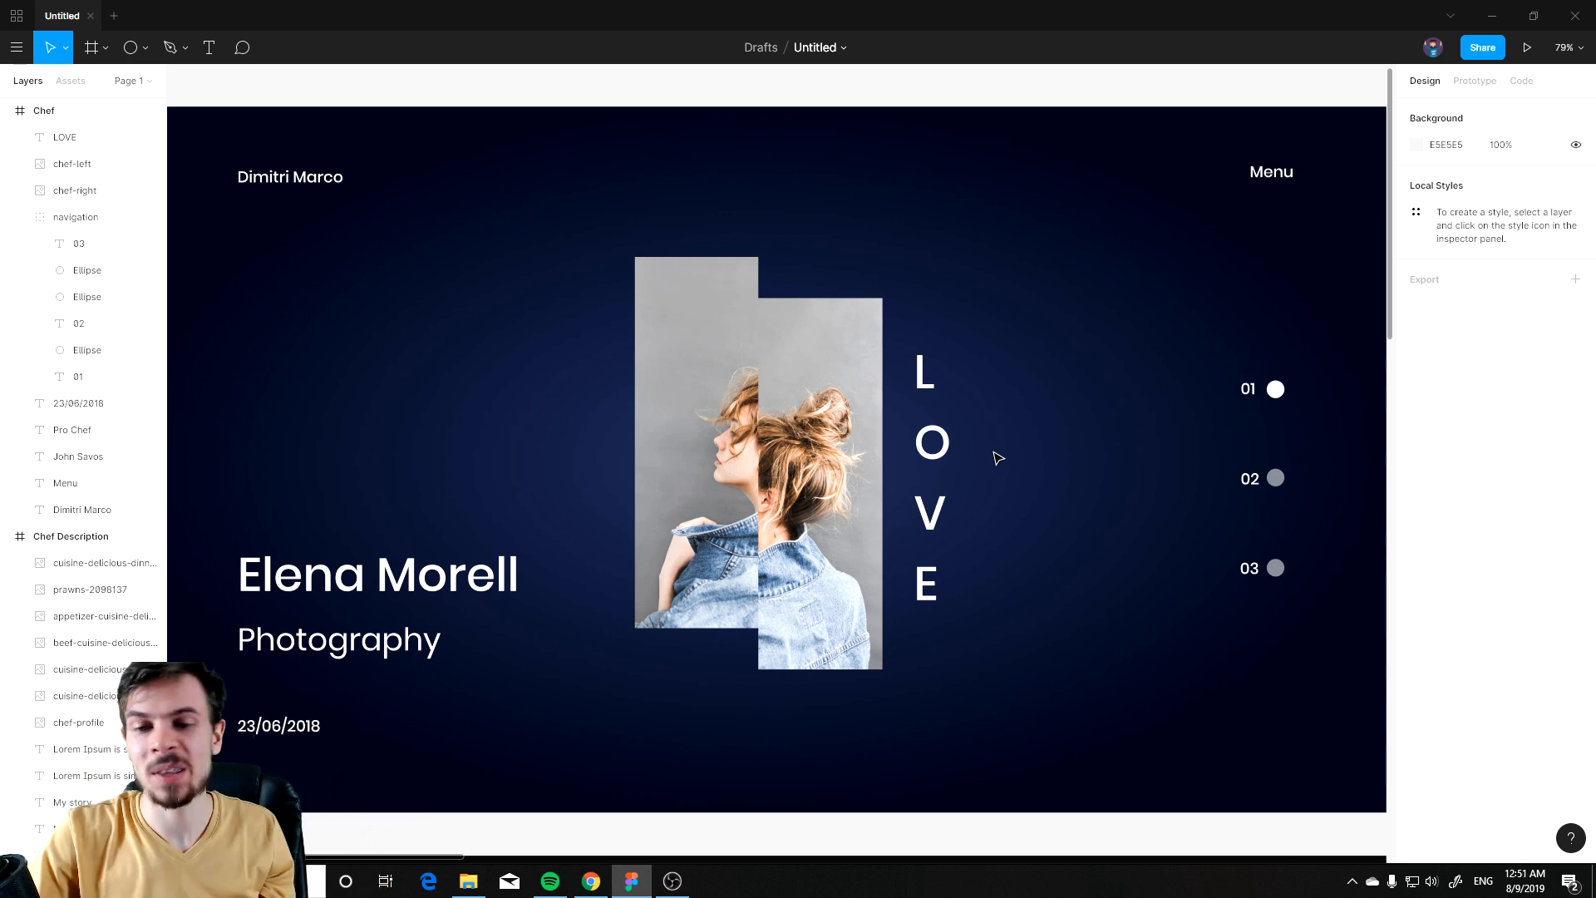
Step: Delete the LOVE text from the Chef slide
scroll(998, 457, "down", 10)
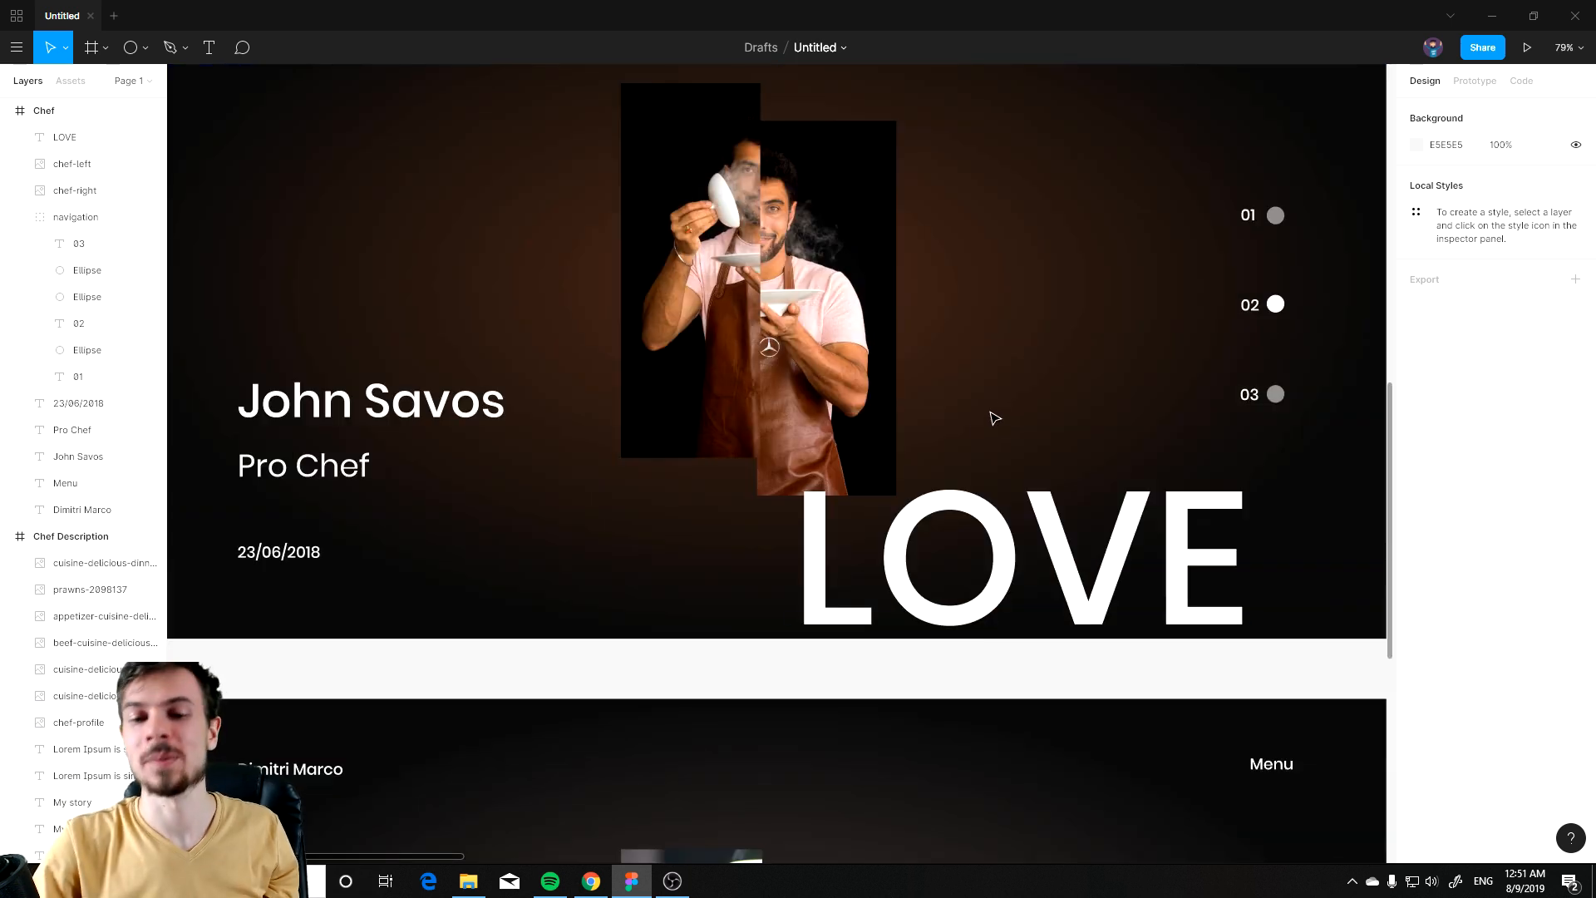
left_click(954, 509)
scroll(757, 196, "up", 10)
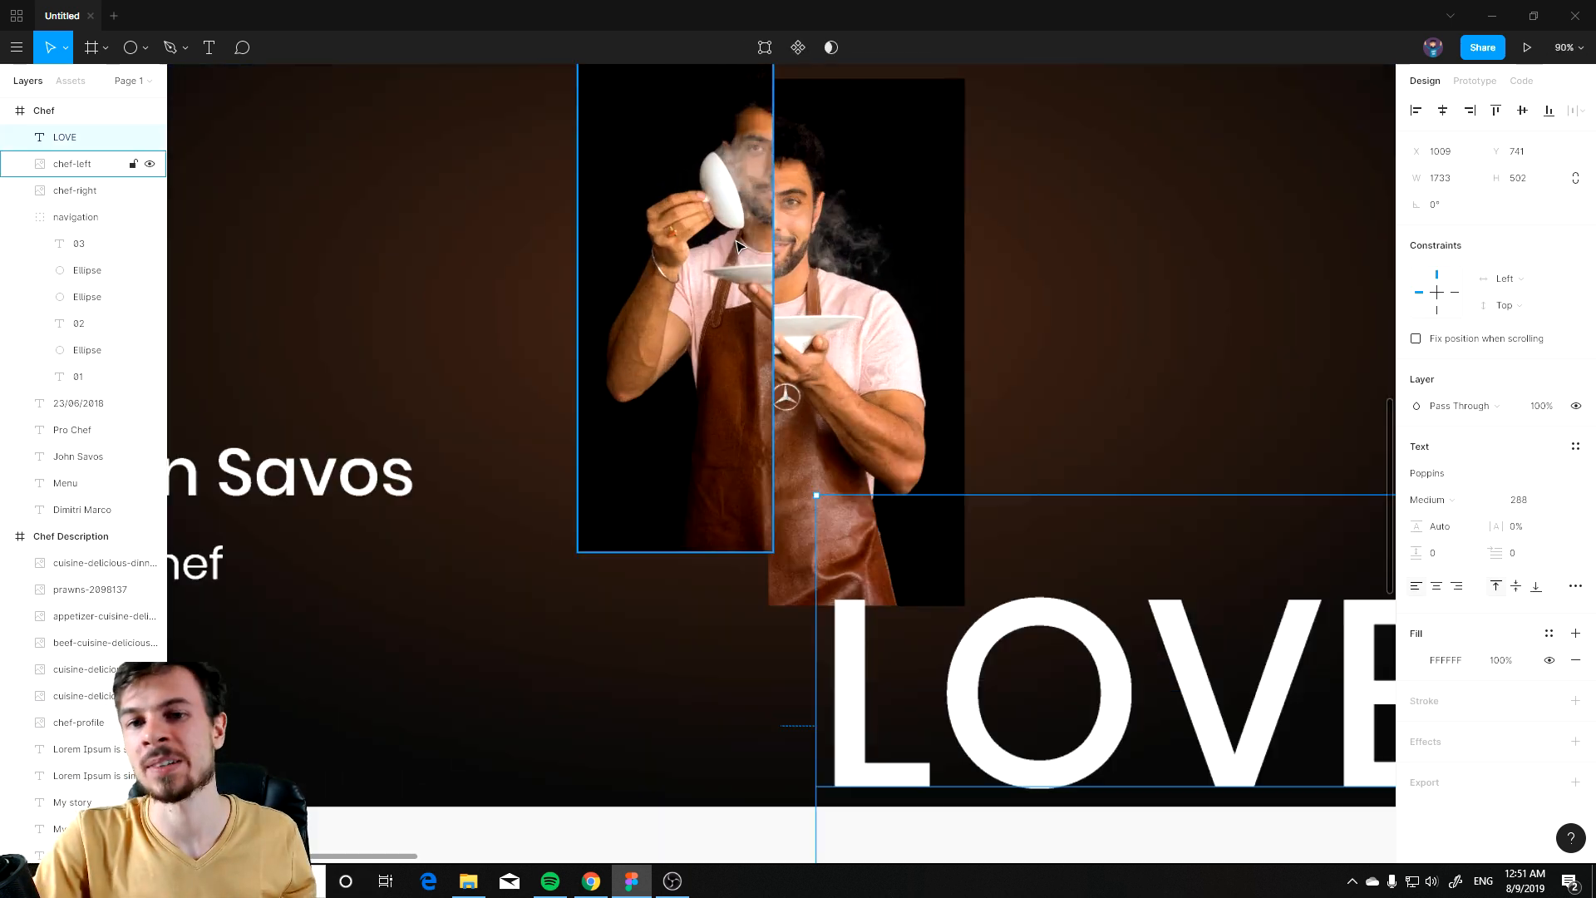
scroll(902, 271, "up", 2)
scroll(880, 275, "down", 10)
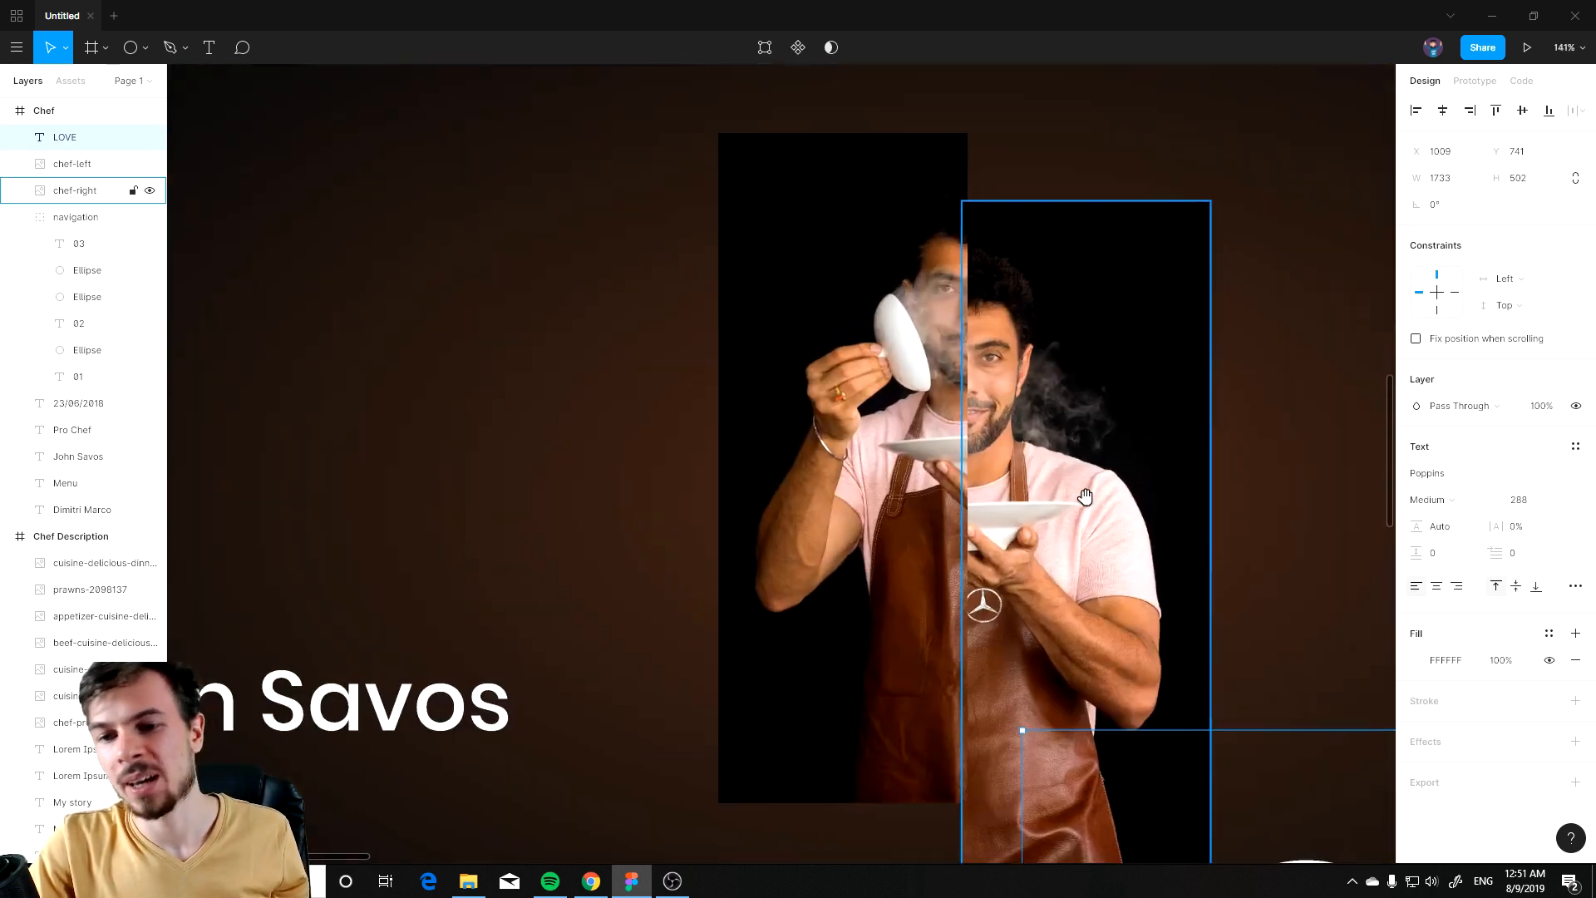
scroll(850, 367, "down", 8)
scroll(914, 283, "down", 1)
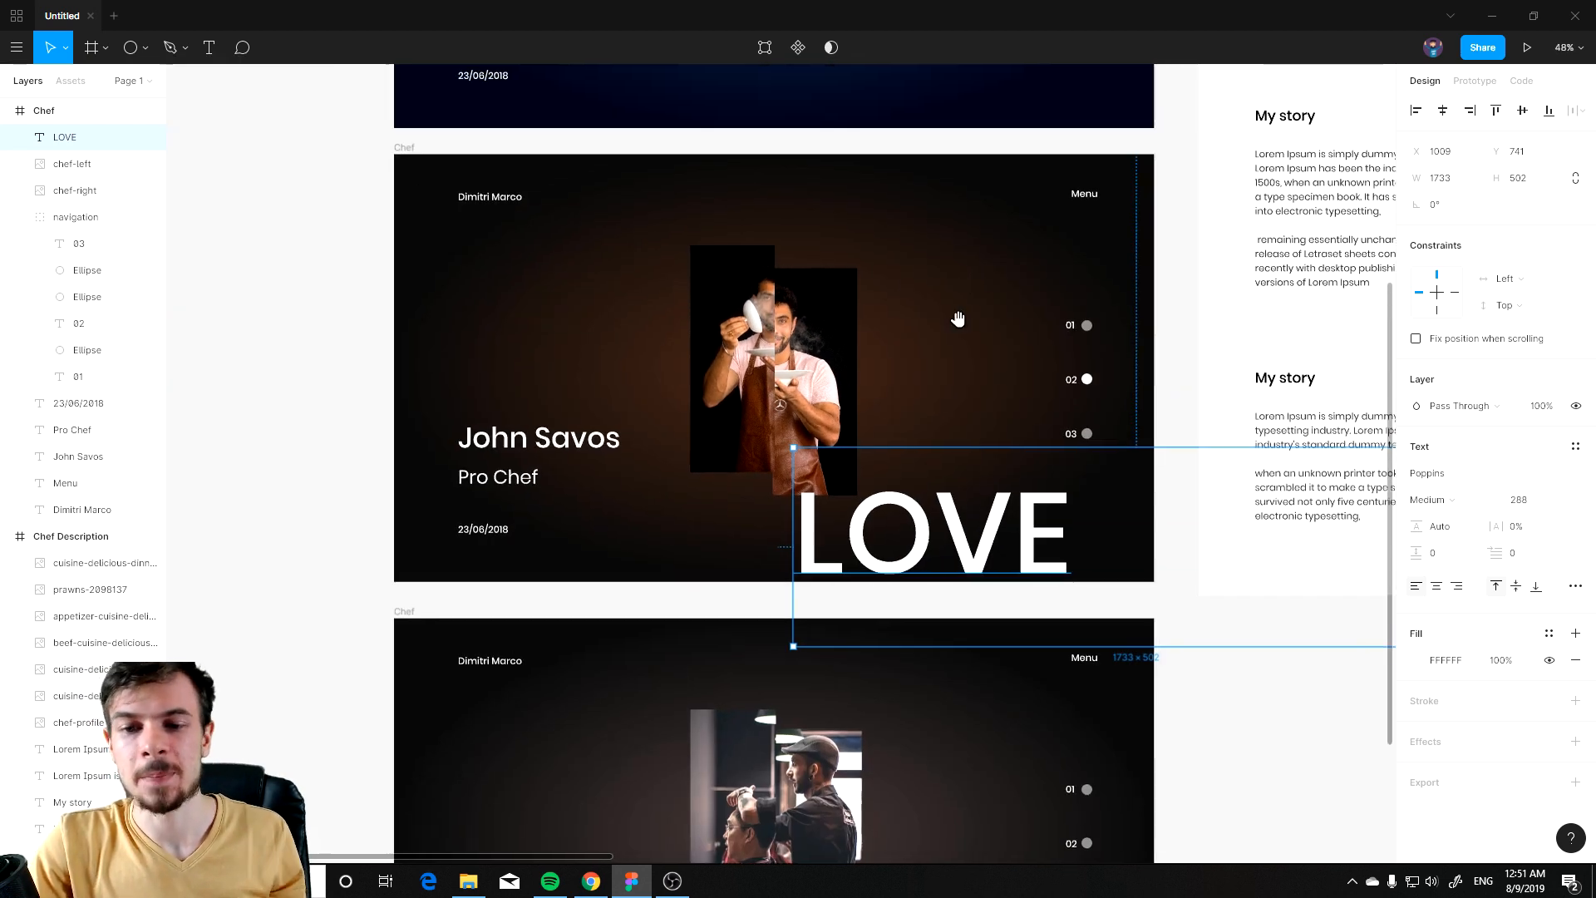
scroll(964, 416, "up", 3)
key("Delete")
Step: Delete the vertical LOVE text from the Photo slide
left_click_drag(898, 184, 881, 322)
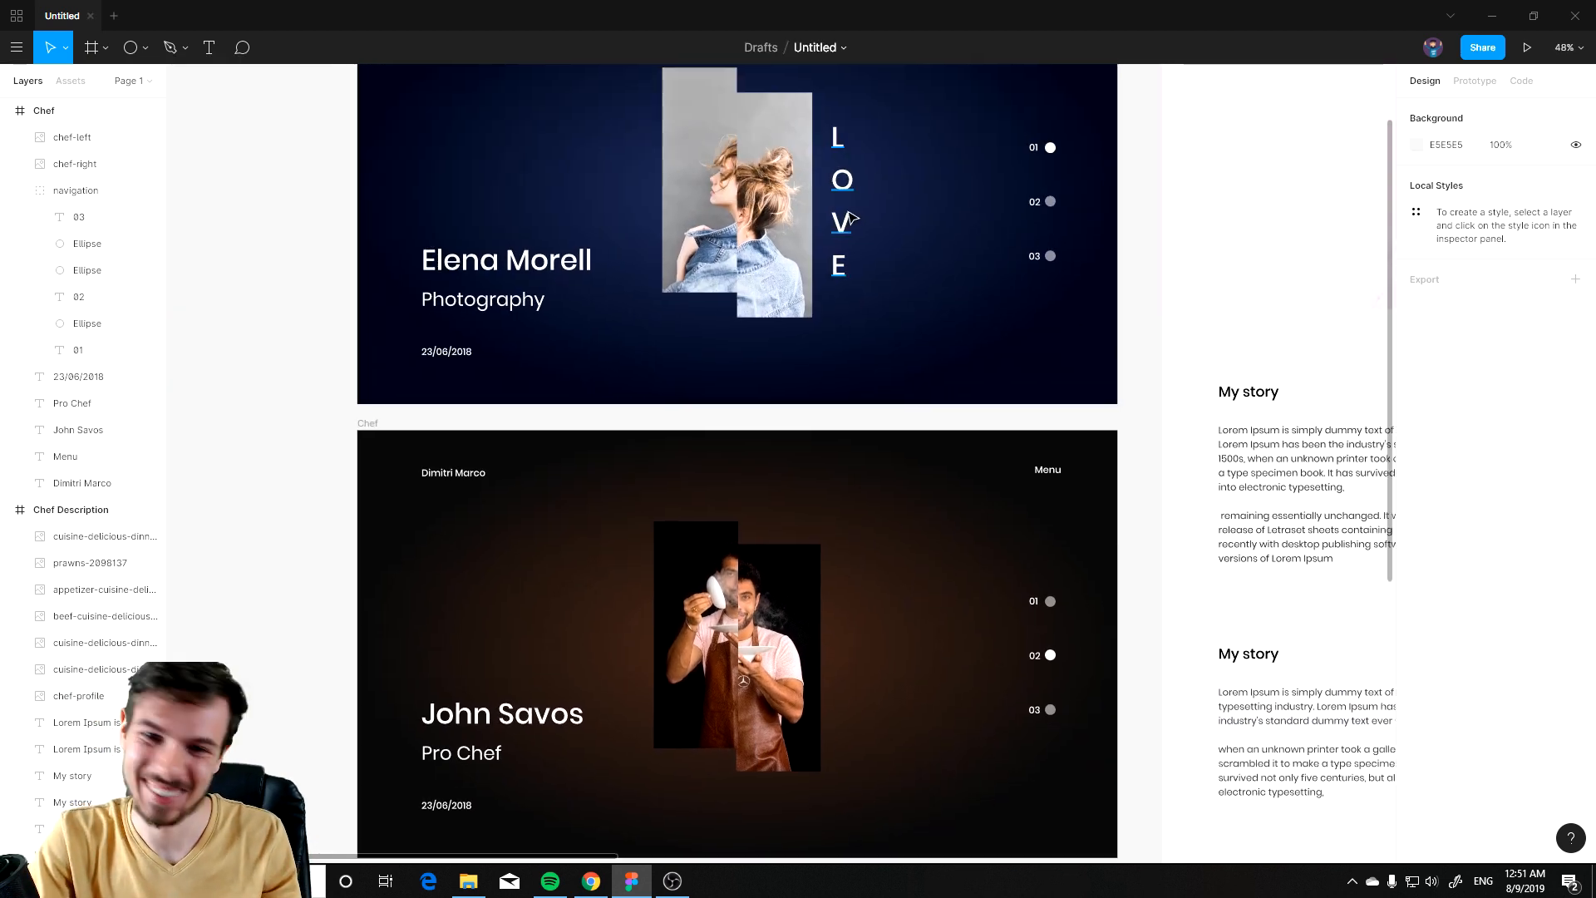
left_click(846, 221)
key("Delete")
Step: Select the barber description's six gallery photos and nudge them slightly into alignment
scroll(881, 272, "up", 2)
scroll(860, 370, "down", 4)
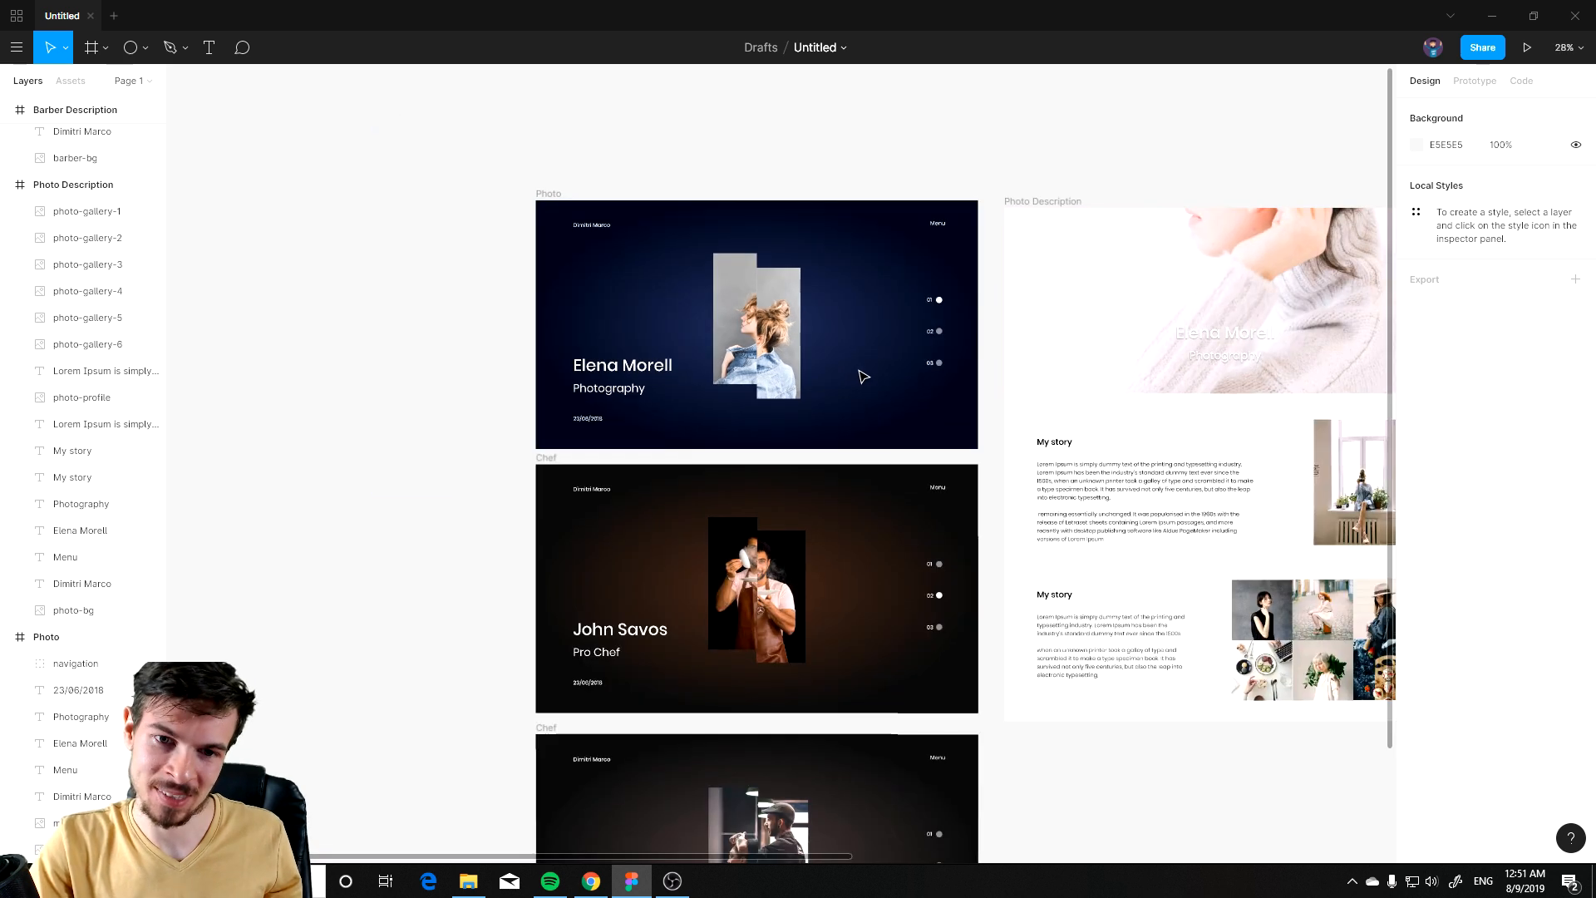
scroll(782, 339, "down", 2)
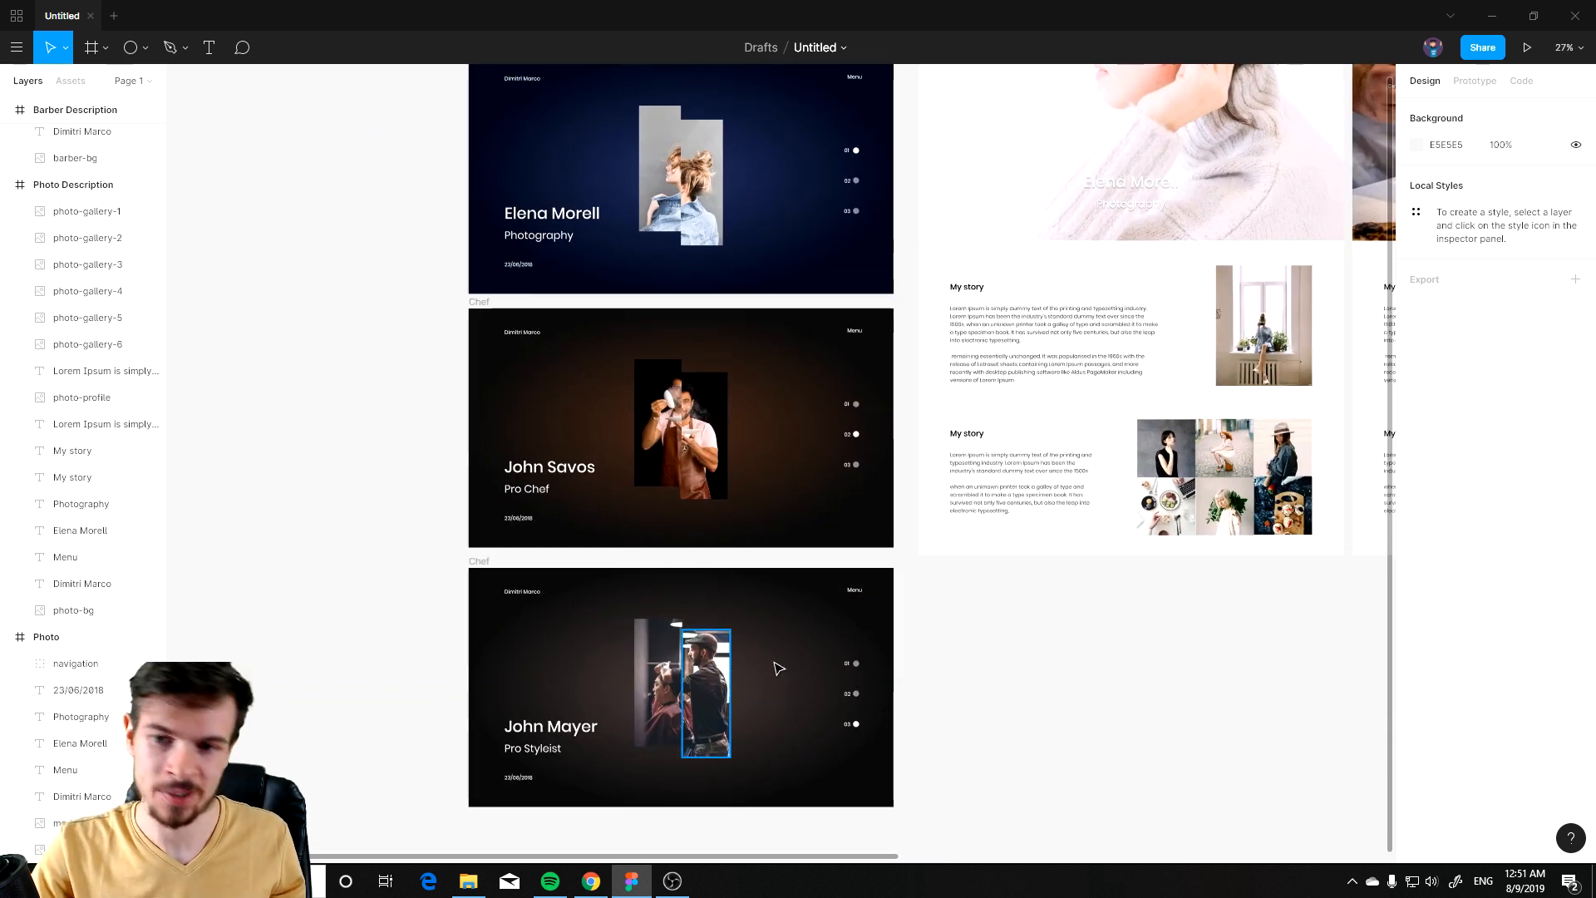
left_click_drag(991, 237, 563, 321)
left_click_drag(888, 348, 533, 400)
left_click_drag(1239, 410, 909, 375)
scroll(1145, 629, "up", 5)
left_click_drag(1247, 408, 836, 680)
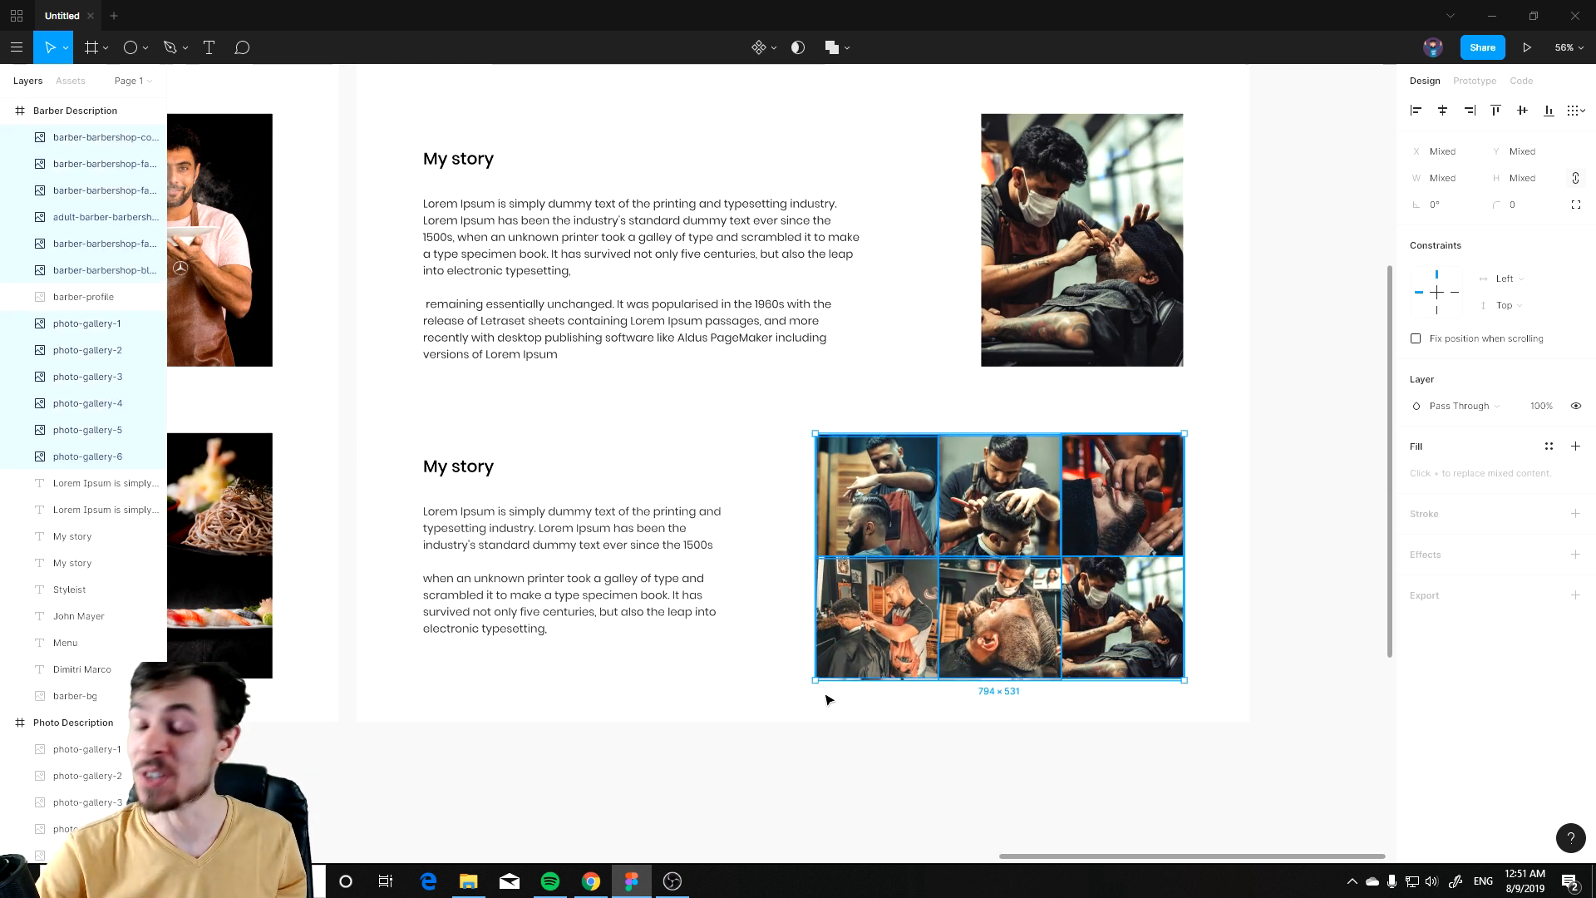
mouse_move(1158, 521)
left_mouse_down()
mouse_move(1173, 523)
mouse_move(1143, 531)
mouse_move(1142, 515)
left_mouse_up()
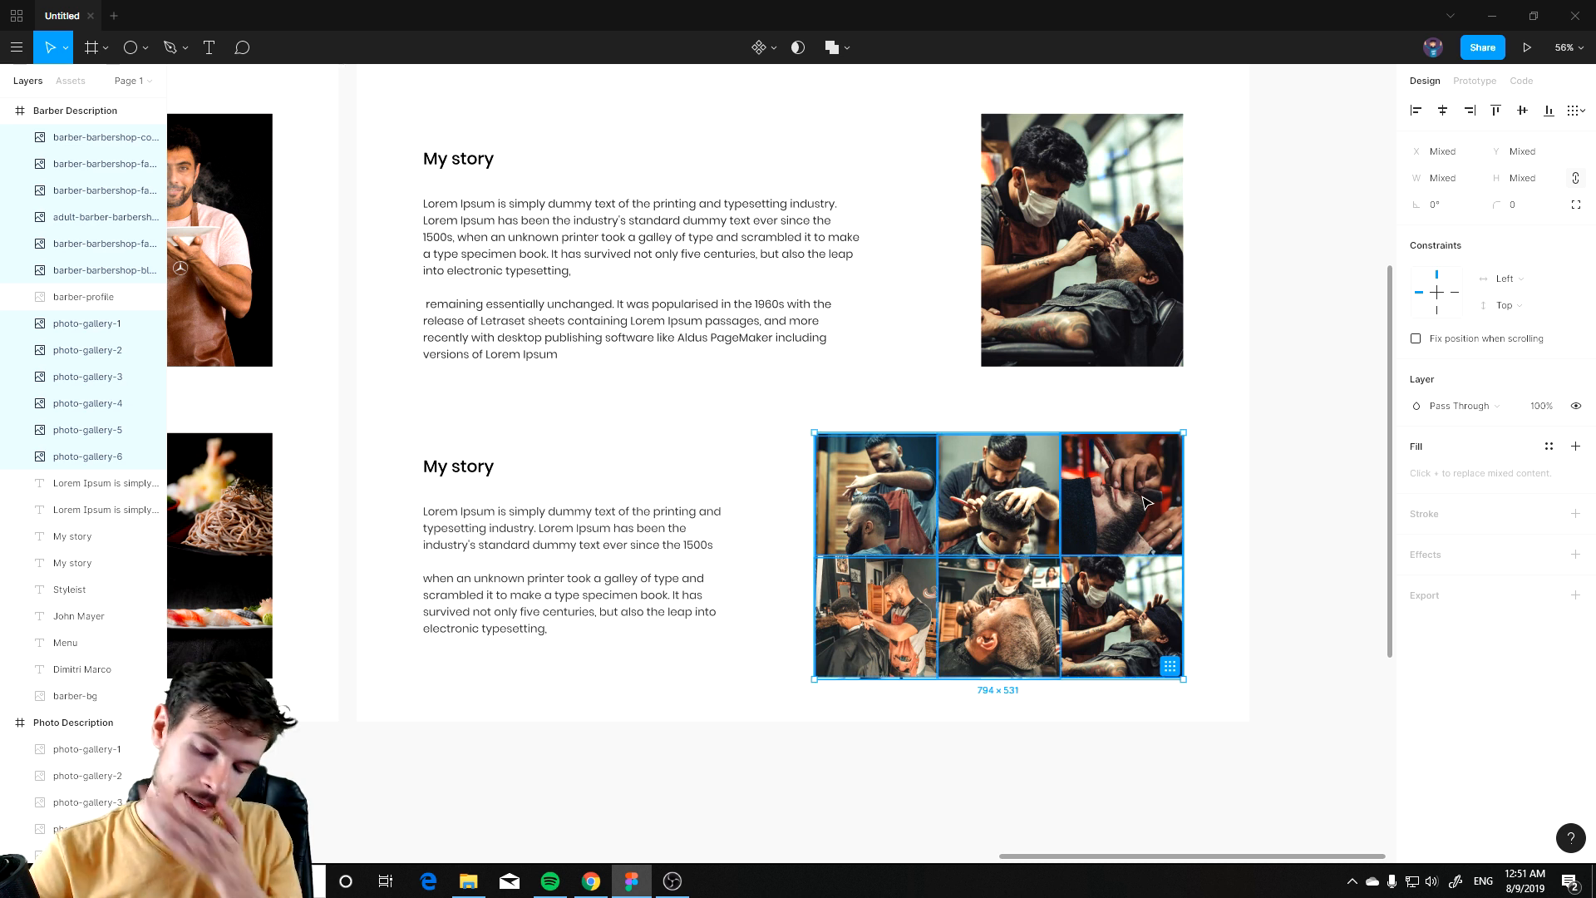
left_click_drag(1139, 491, 1140, 485)
left_click(1332, 616)
scroll(1083, 517, "down", 6)
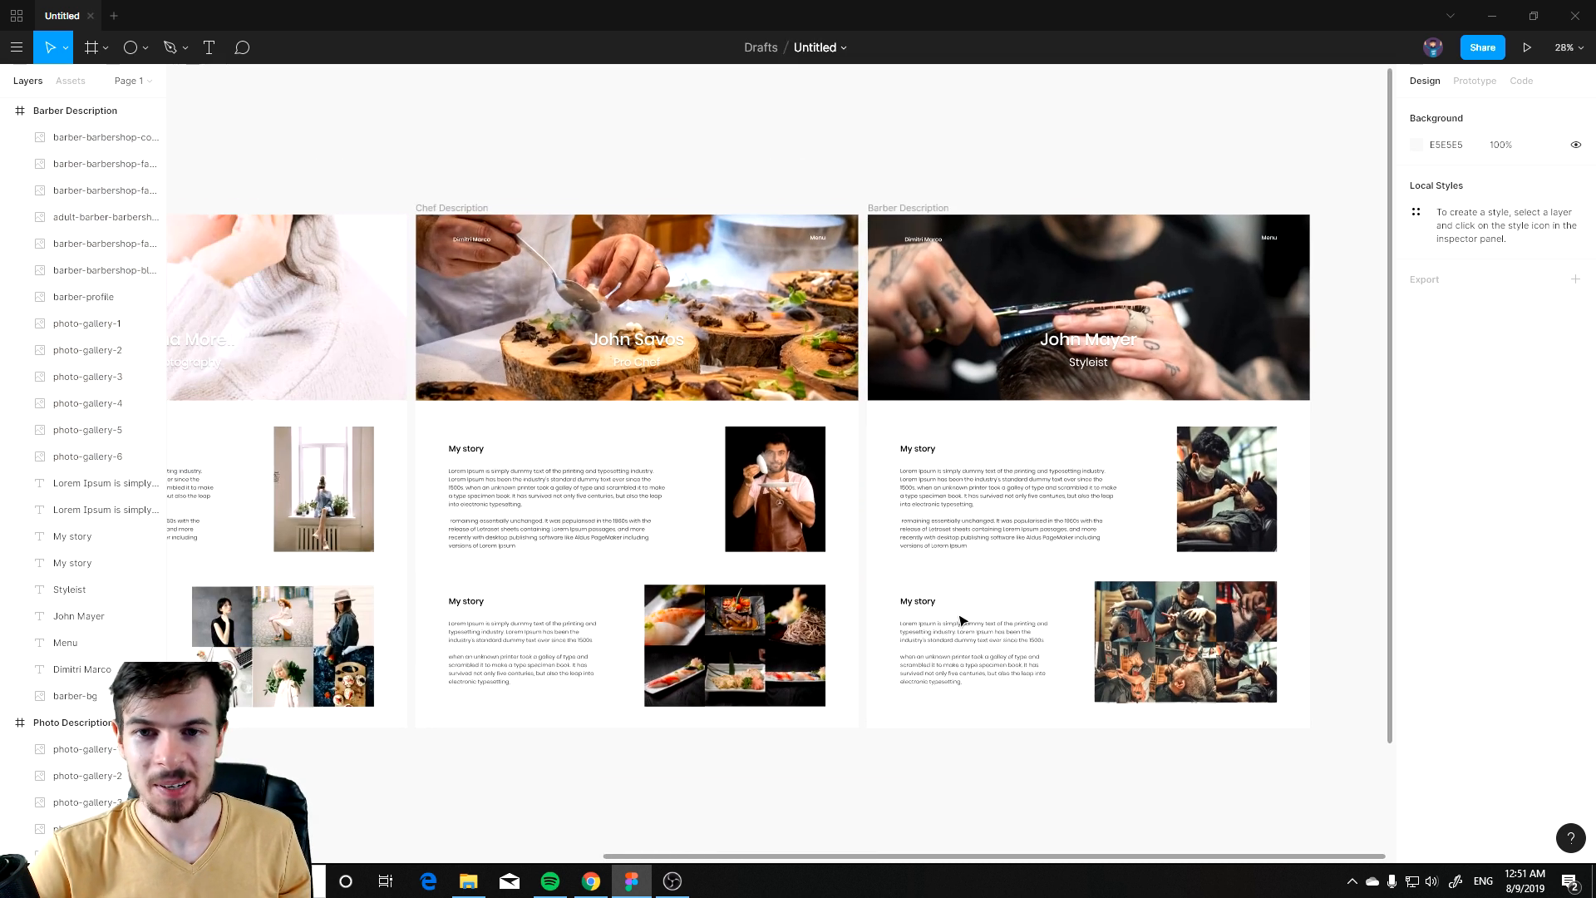
scroll(1021, 454, "down", 1)
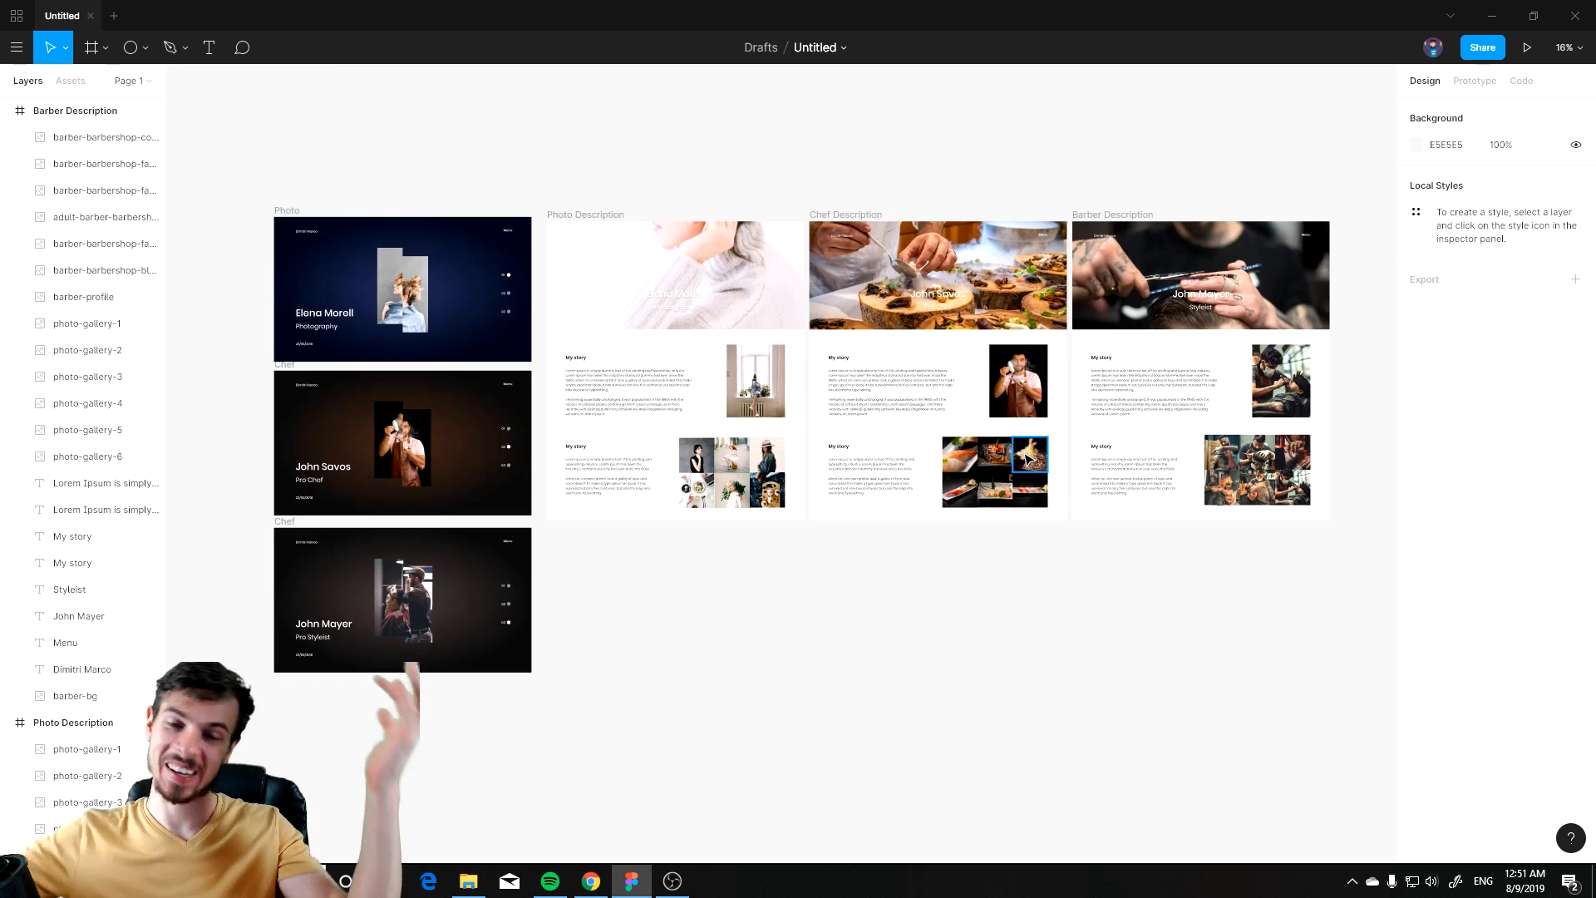
left_click_drag(653, 395, 873, 376)
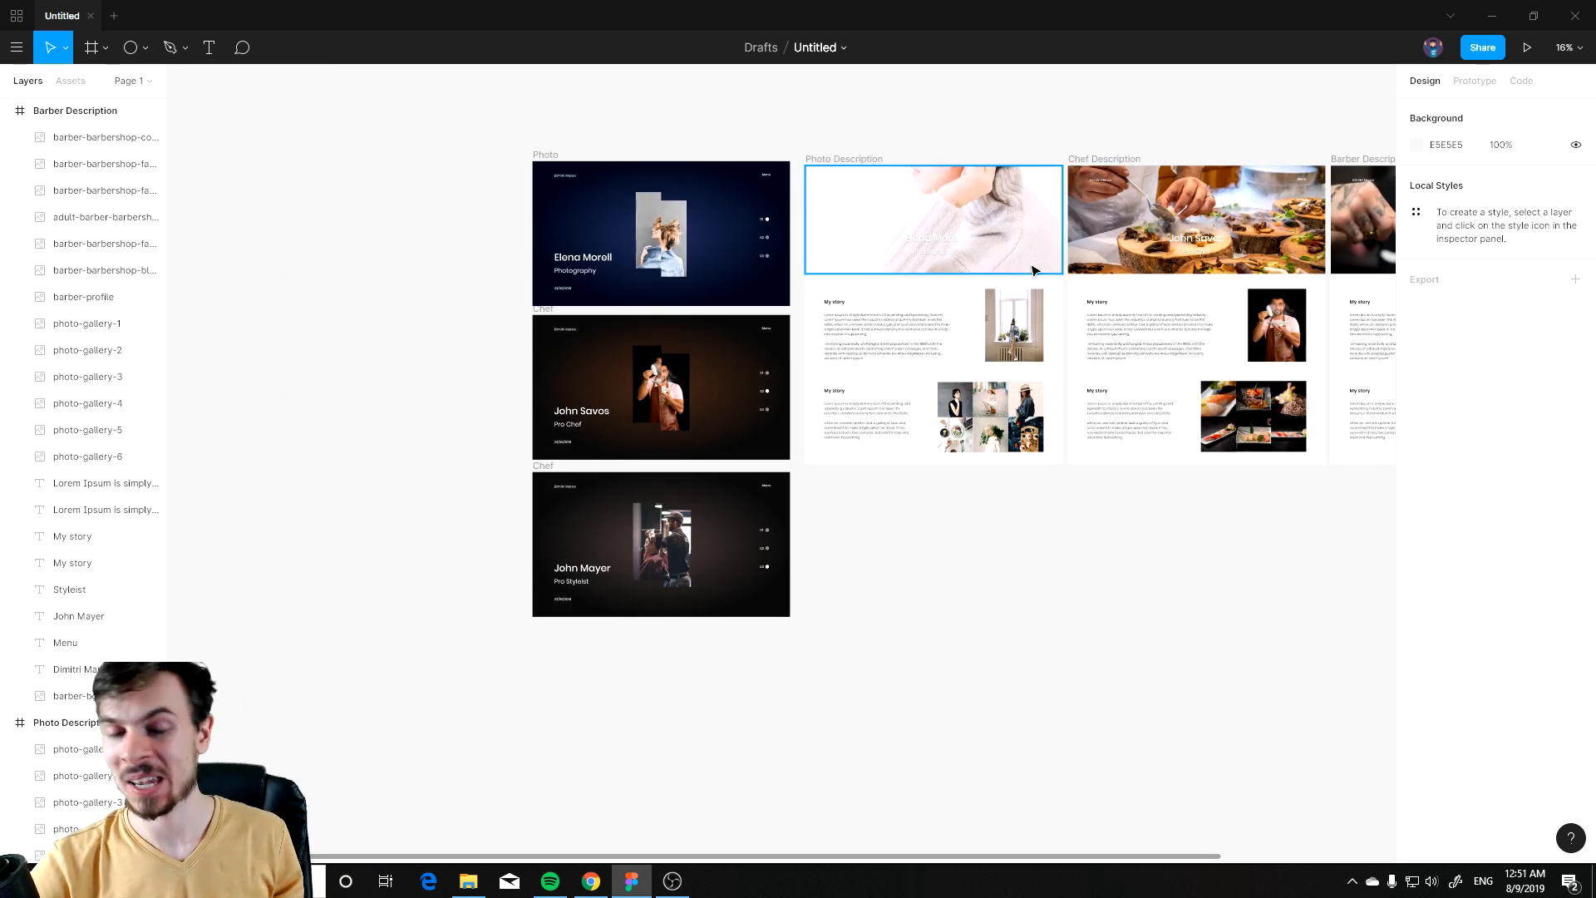
left_click_drag(1056, 173, 785, 285)
scroll(645, 277, "left", 4)
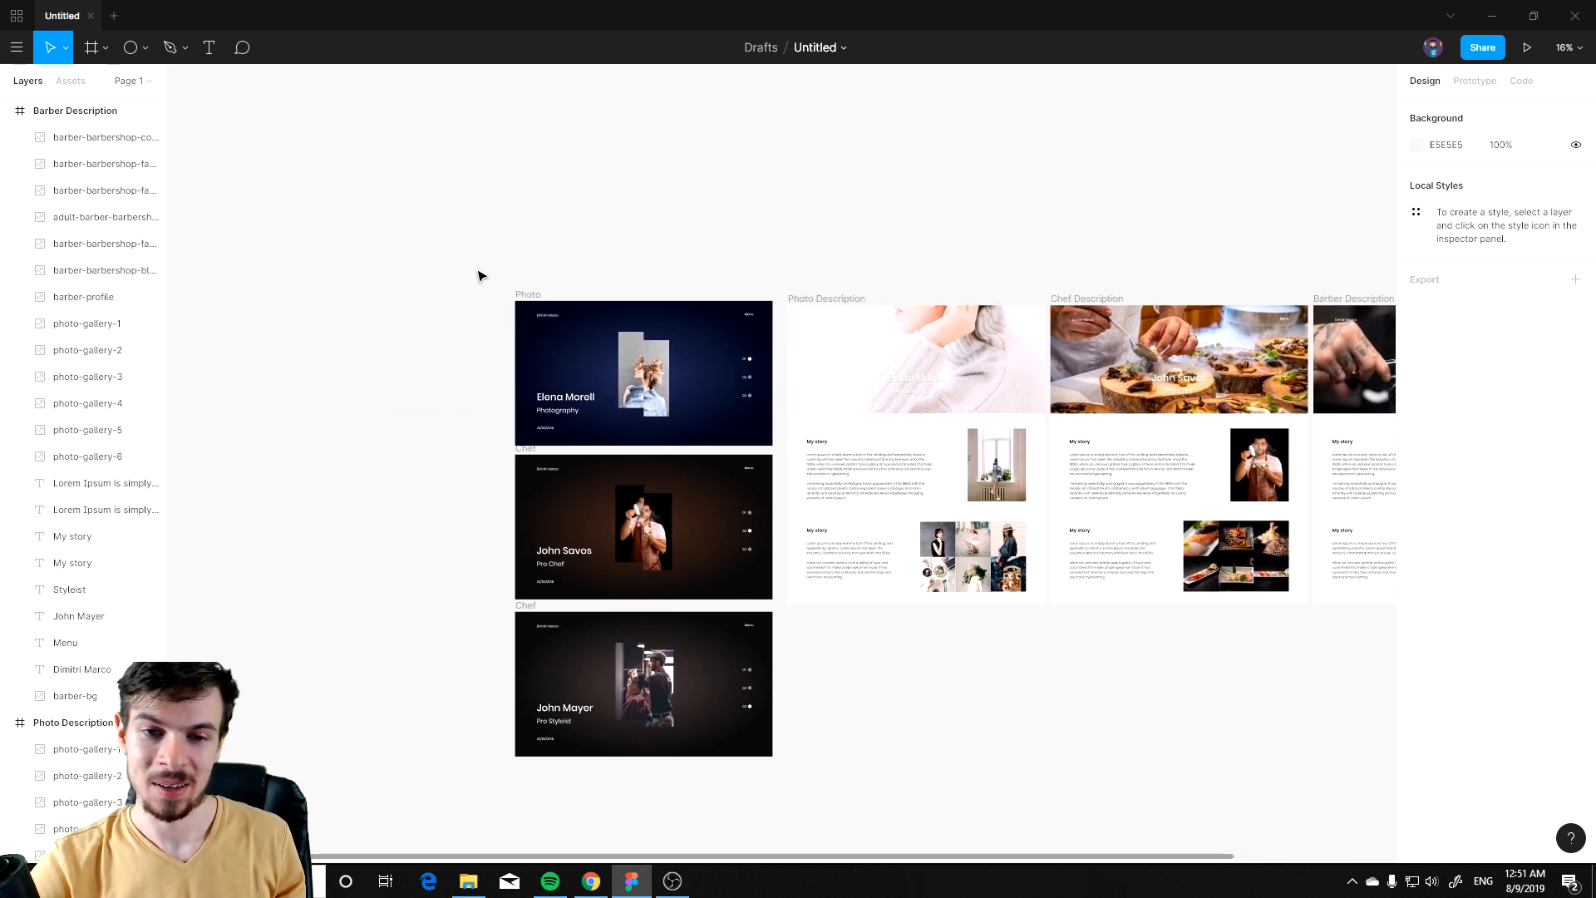
scroll(726, 349, "up", 5)
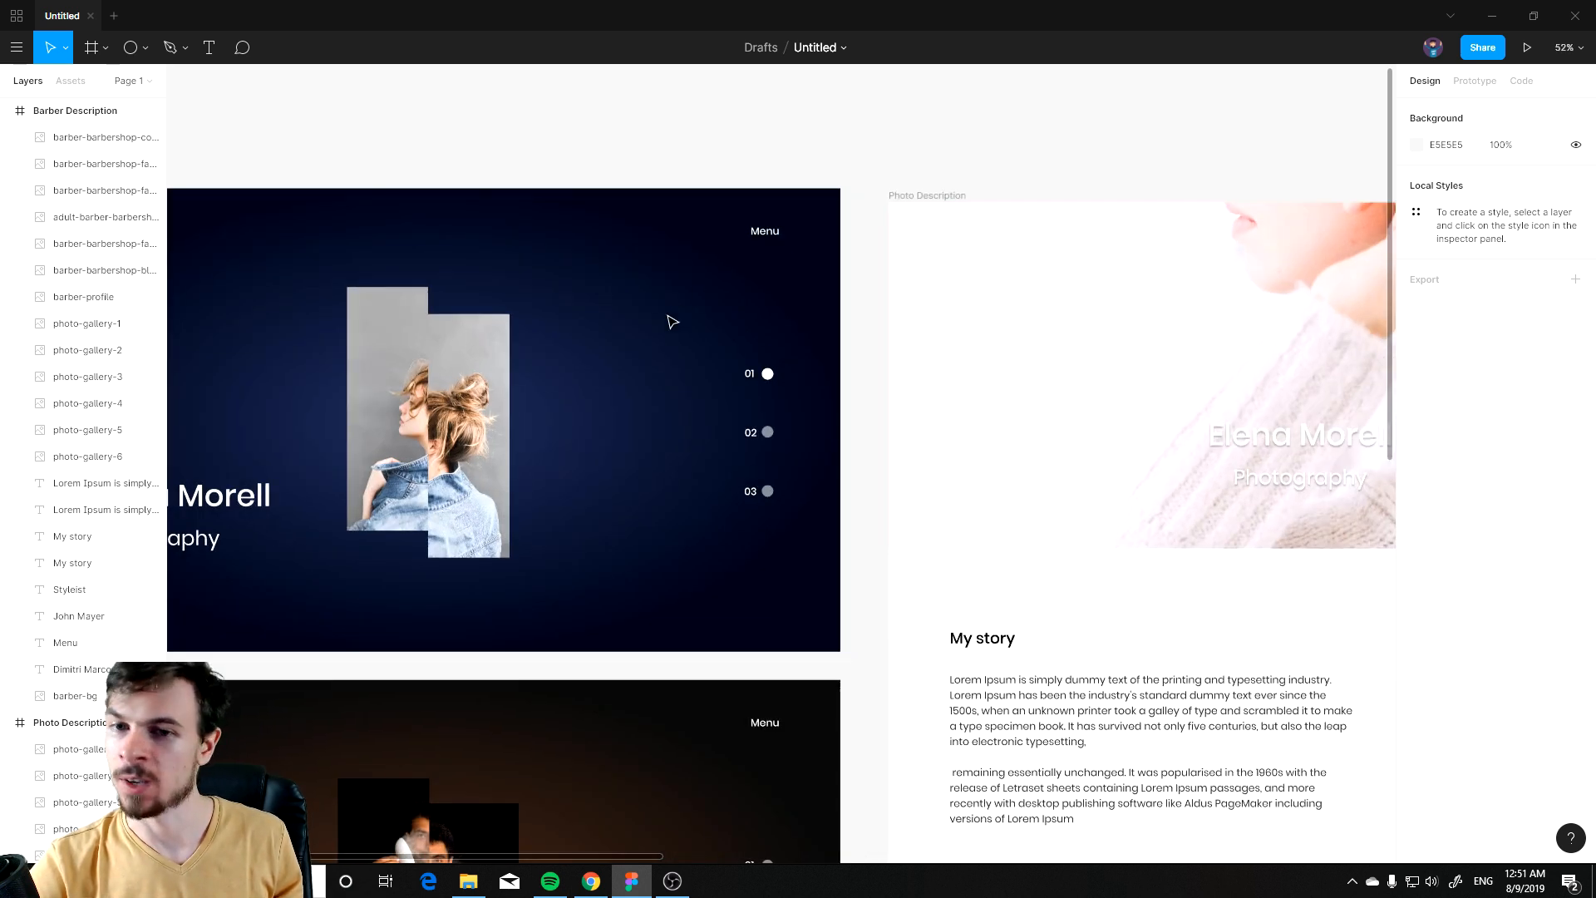
scroll(672, 322, "down", 5)
scroll(463, 413, "up", 3)
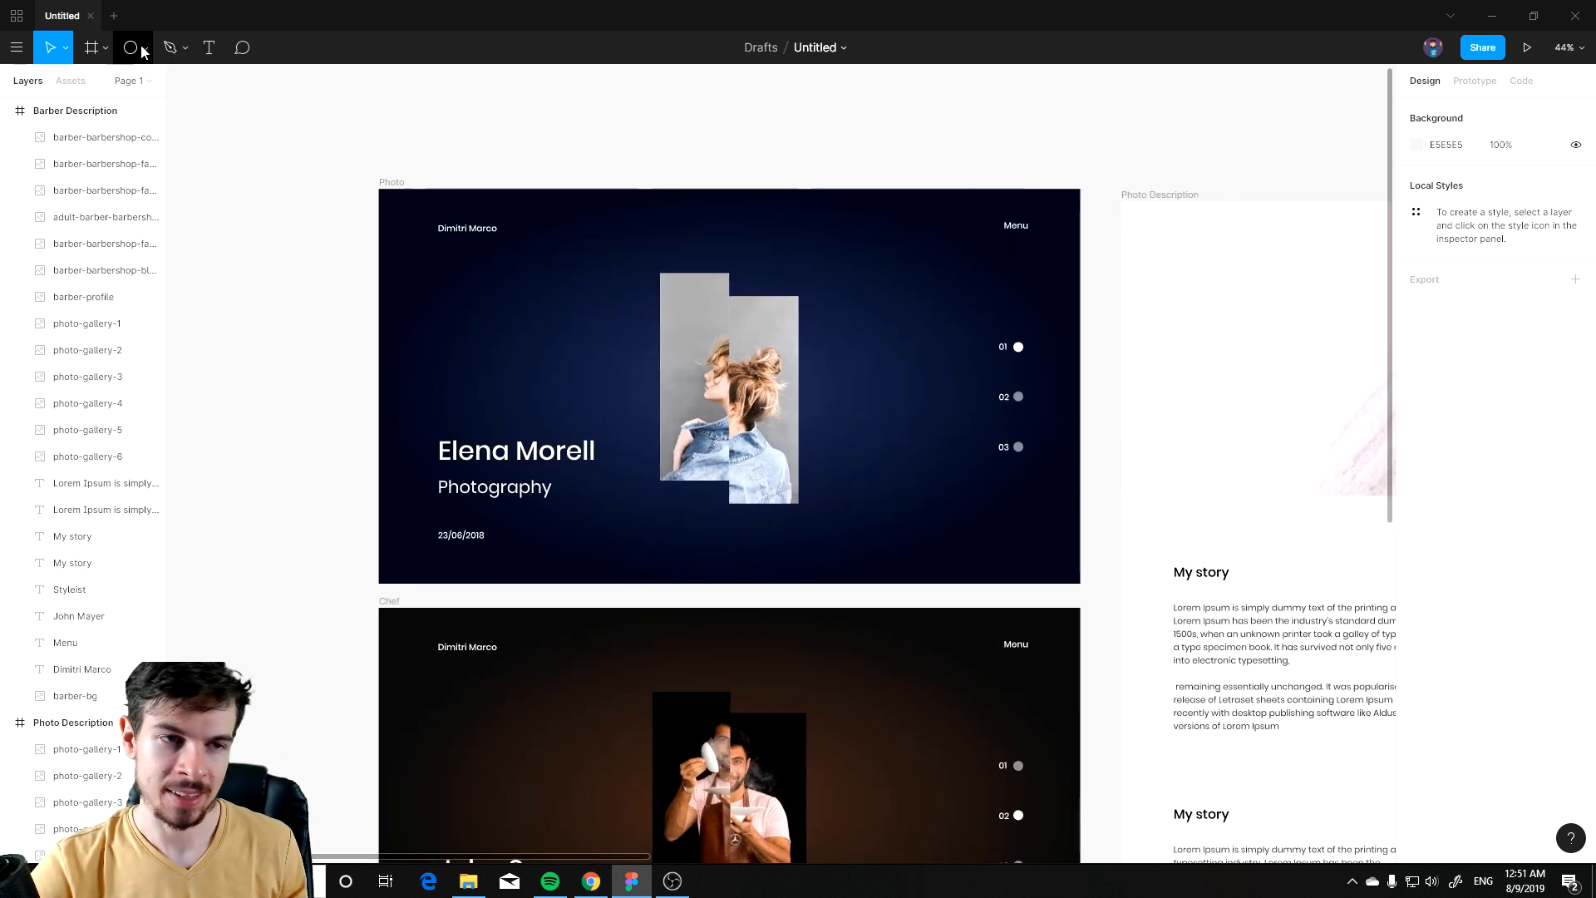
left_click(143, 51)
left_click(108, 81)
left_click_drag(960, 138, 1085, 535)
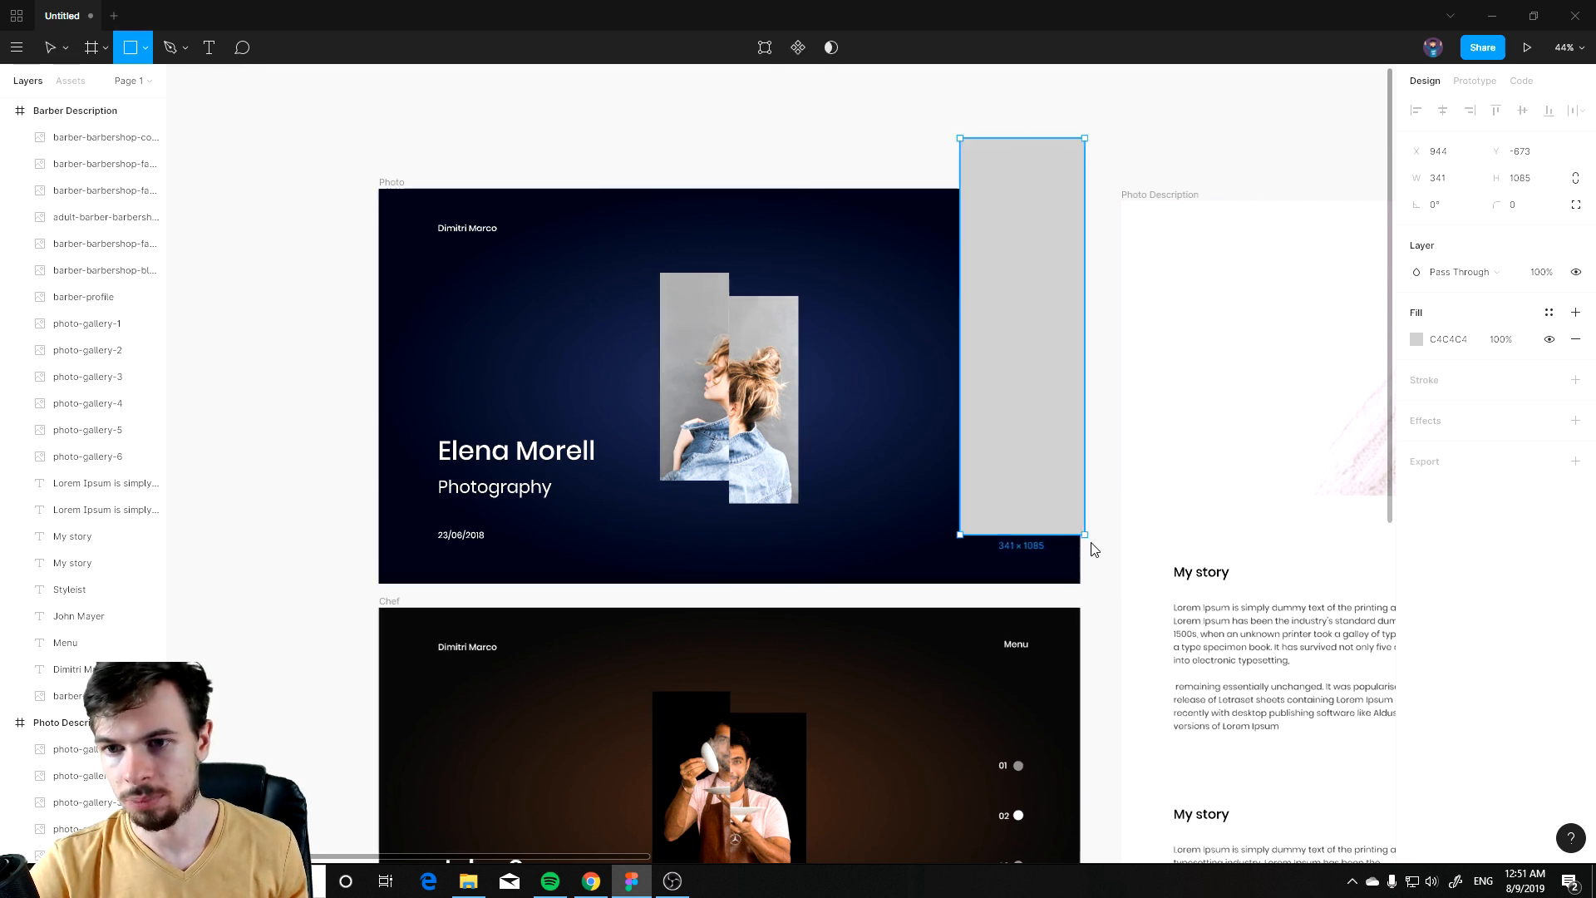
left_click_drag(1064, 459, 804, 428)
left_click_drag(807, 248, 691, 313)
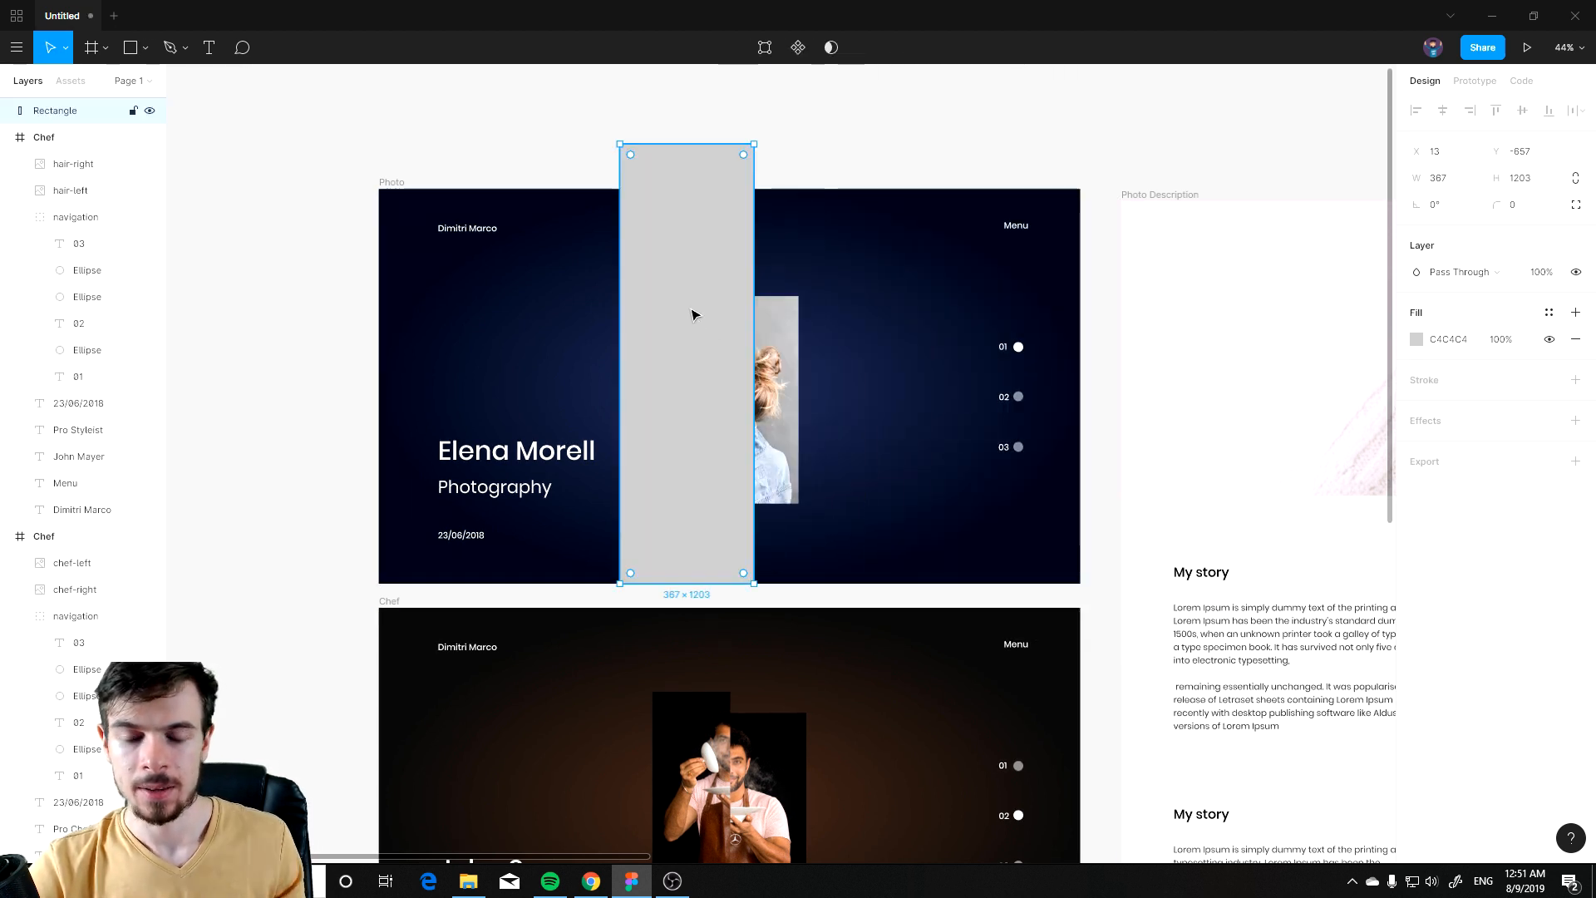
scroll(691, 313, "down", 3, "ctrl")
left_click_drag(737, 386, 378, 390)
scroll(421, 374, "up", 1)
left_click_drag(386, 374, 371, 328)
left_click_drag(441, 129, 725, 379)
key("ctrl+z")
left_click_drag(651, 274, 937, 207)
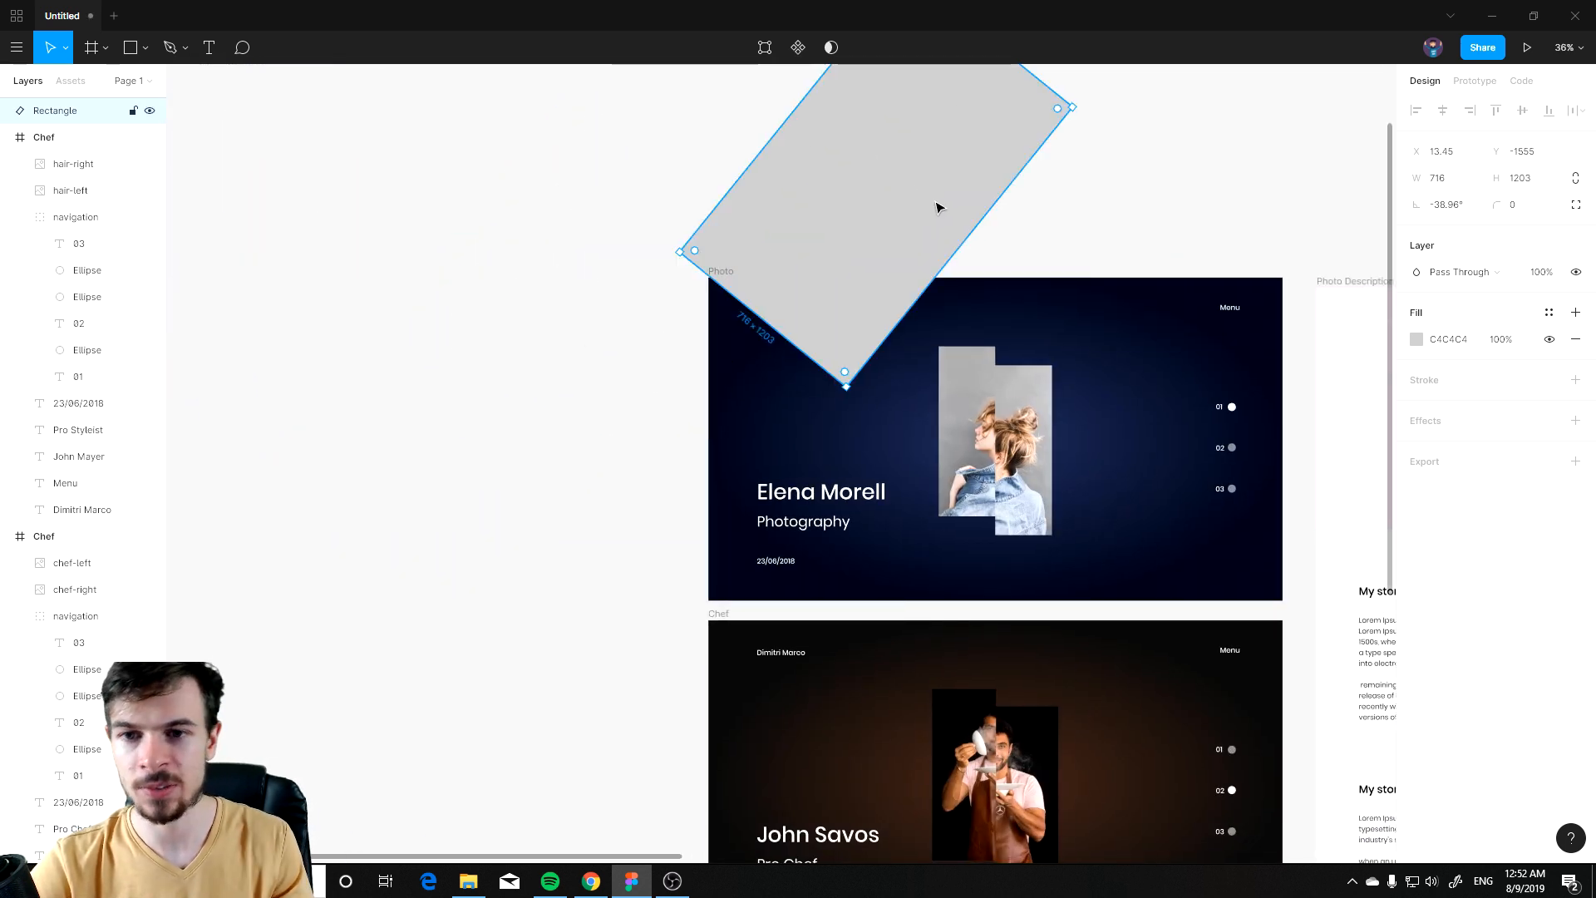
key("ctrl+z")
key("Delete")
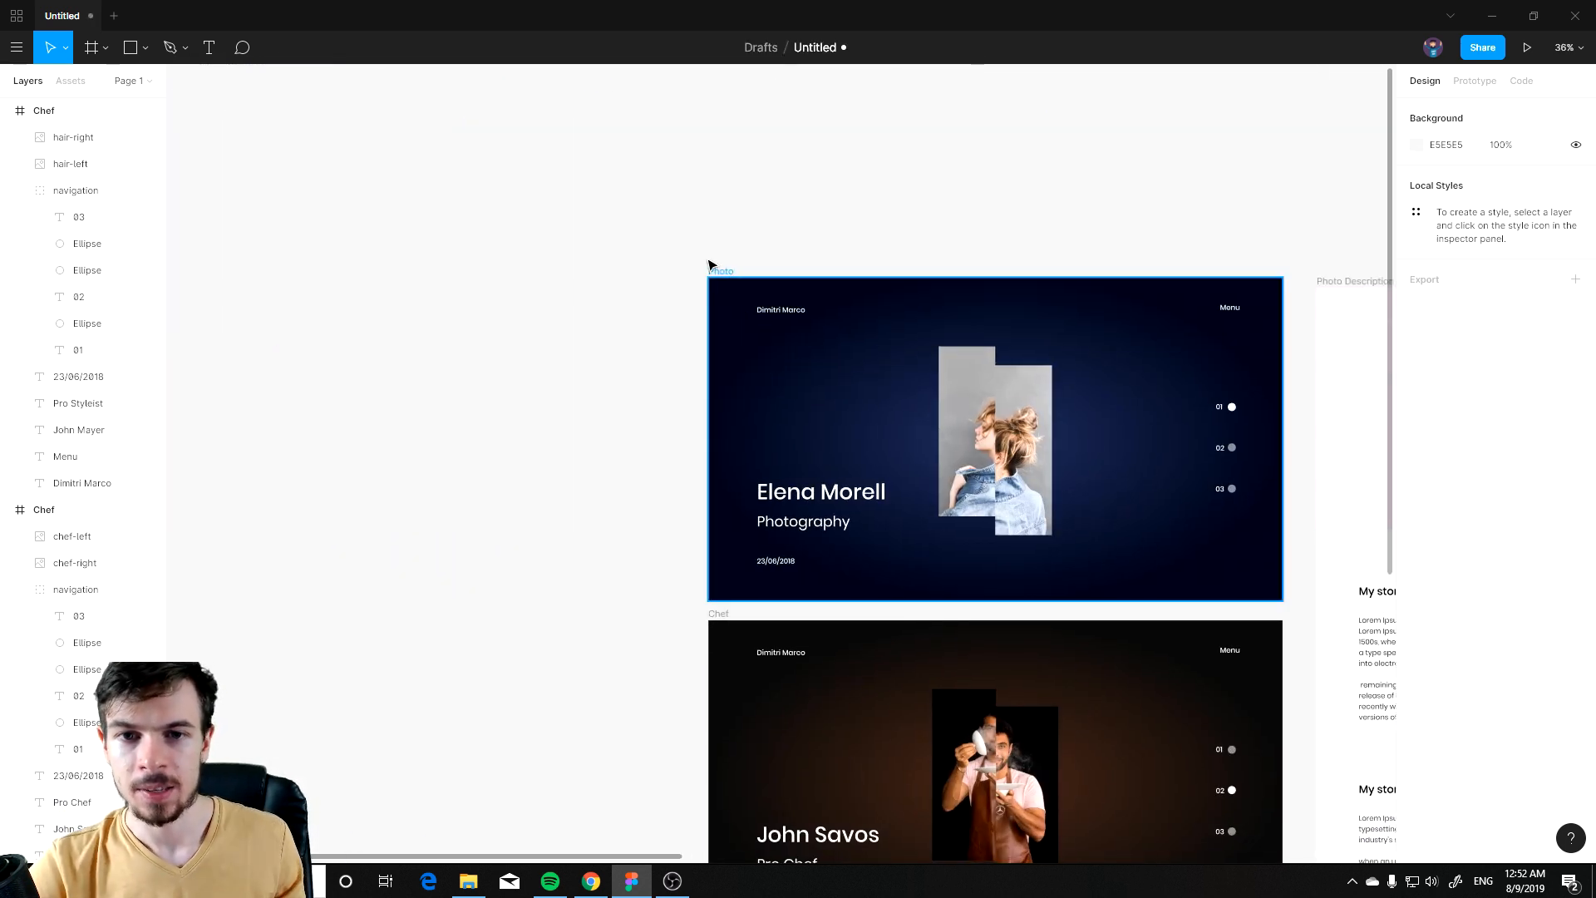
Step: Paste a copy of the Photo slide and move it to the left of the existing slides
left_click(719, 273)
left_click(449, 367)
key("ctrl+v")
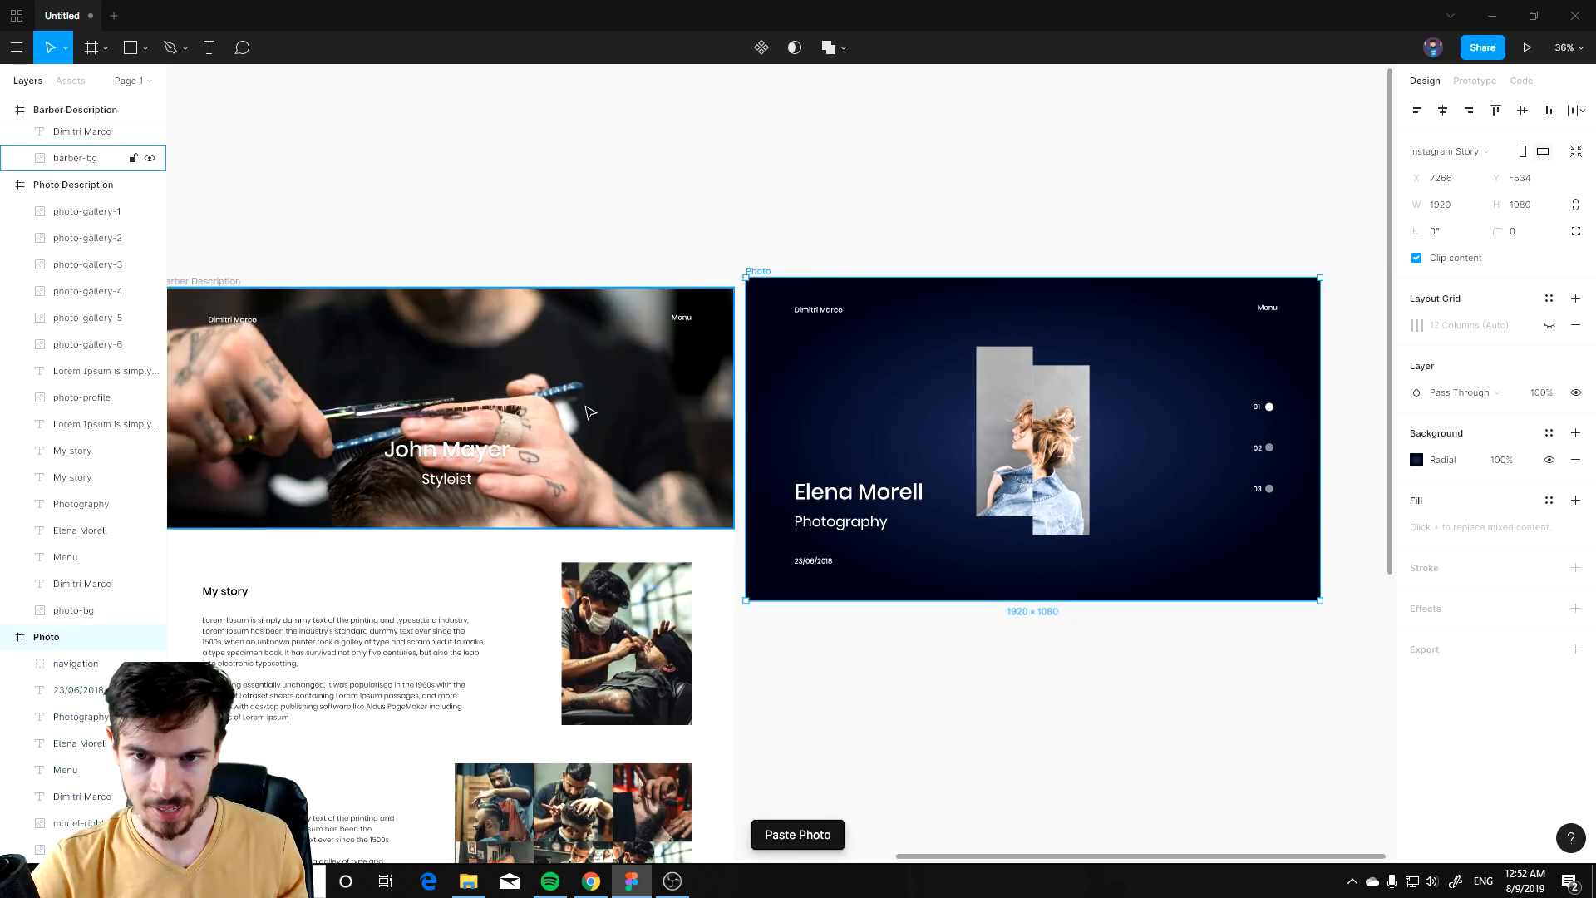
scroll(1073, 369, "down", 10)
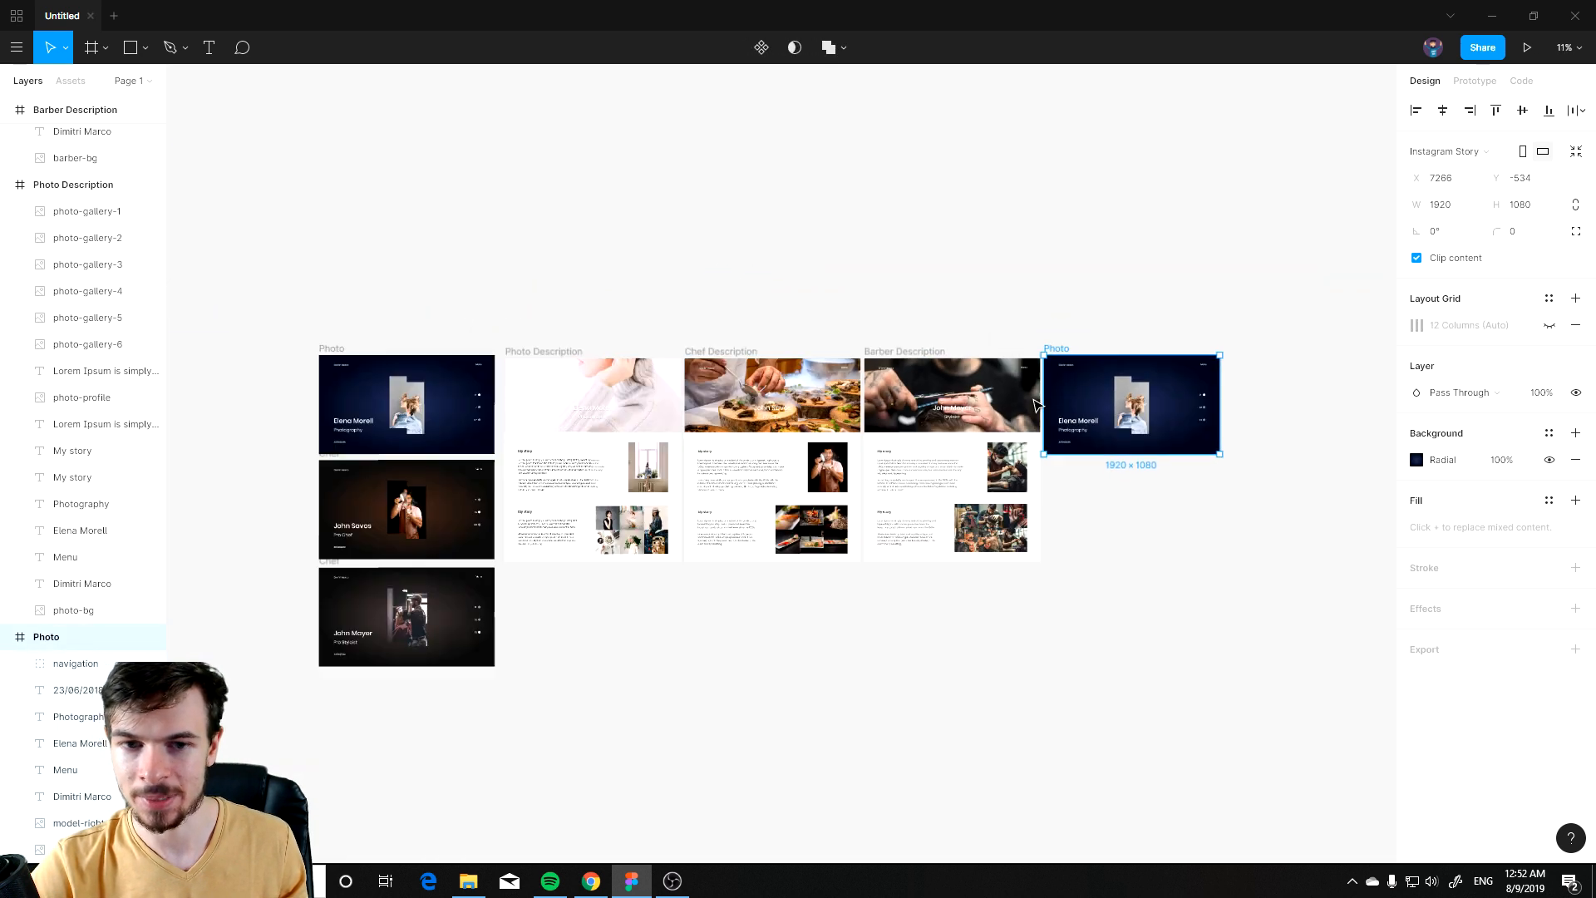
left_click_drag(1058, 368, 441, 368)
scroll(449, 466, "up", 12)
left_click_drag(674, 399, 756, 701)
scroll(773, 324, "down", 4)
scroll(751, 201, "up", 5)
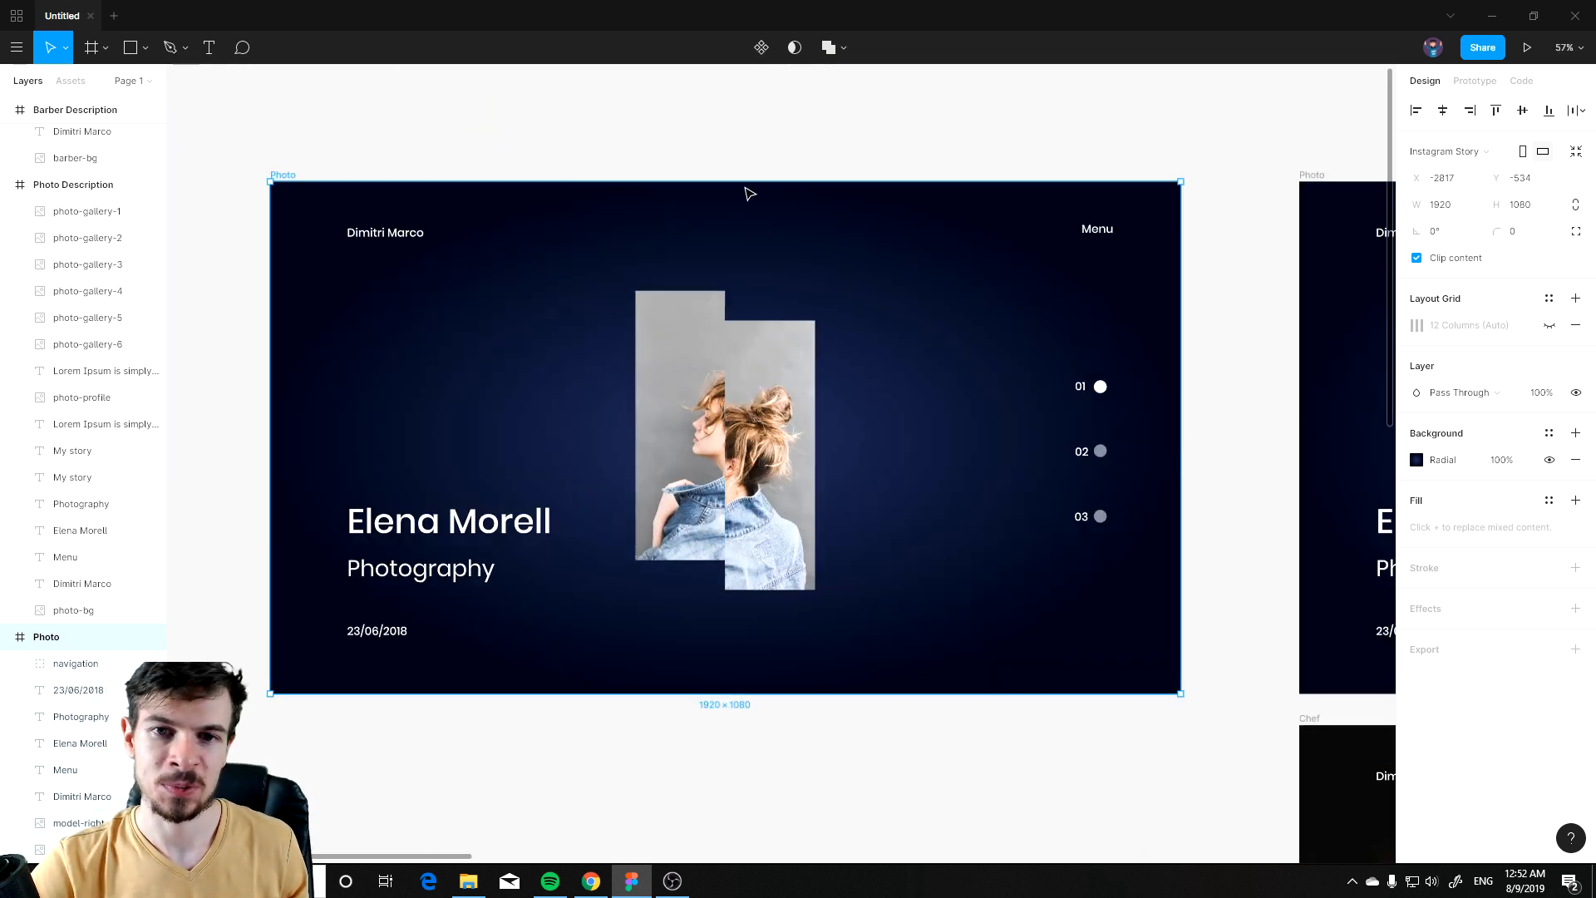
left_click_drag(754, 184, 755, 232)
key("ctrl+z")
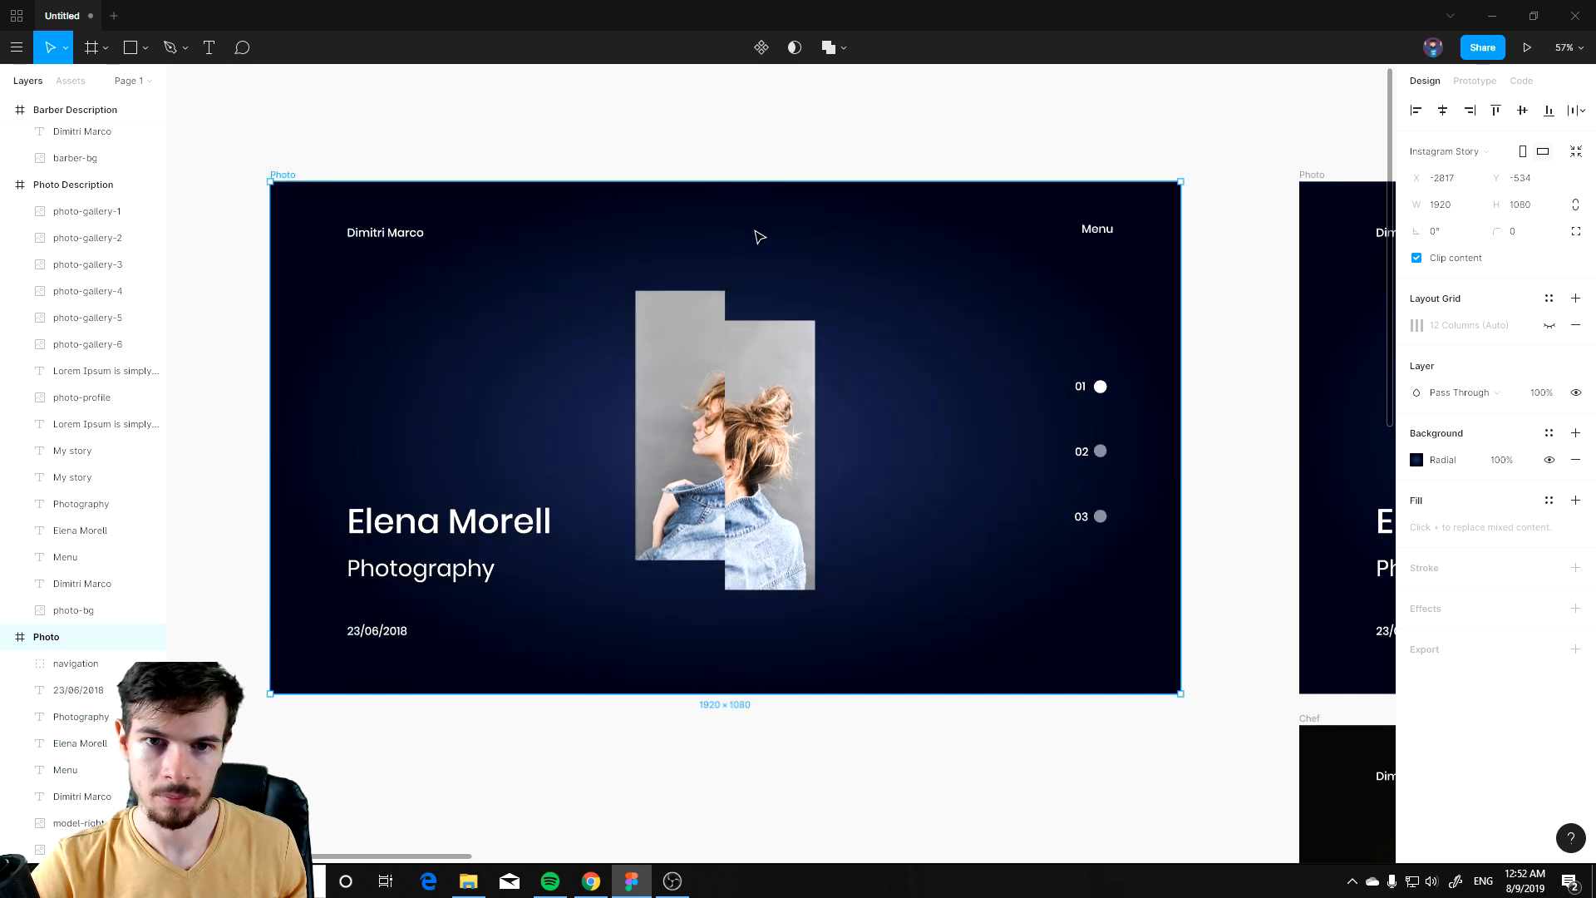
left_click(761, 194)
left_click(319, 181)
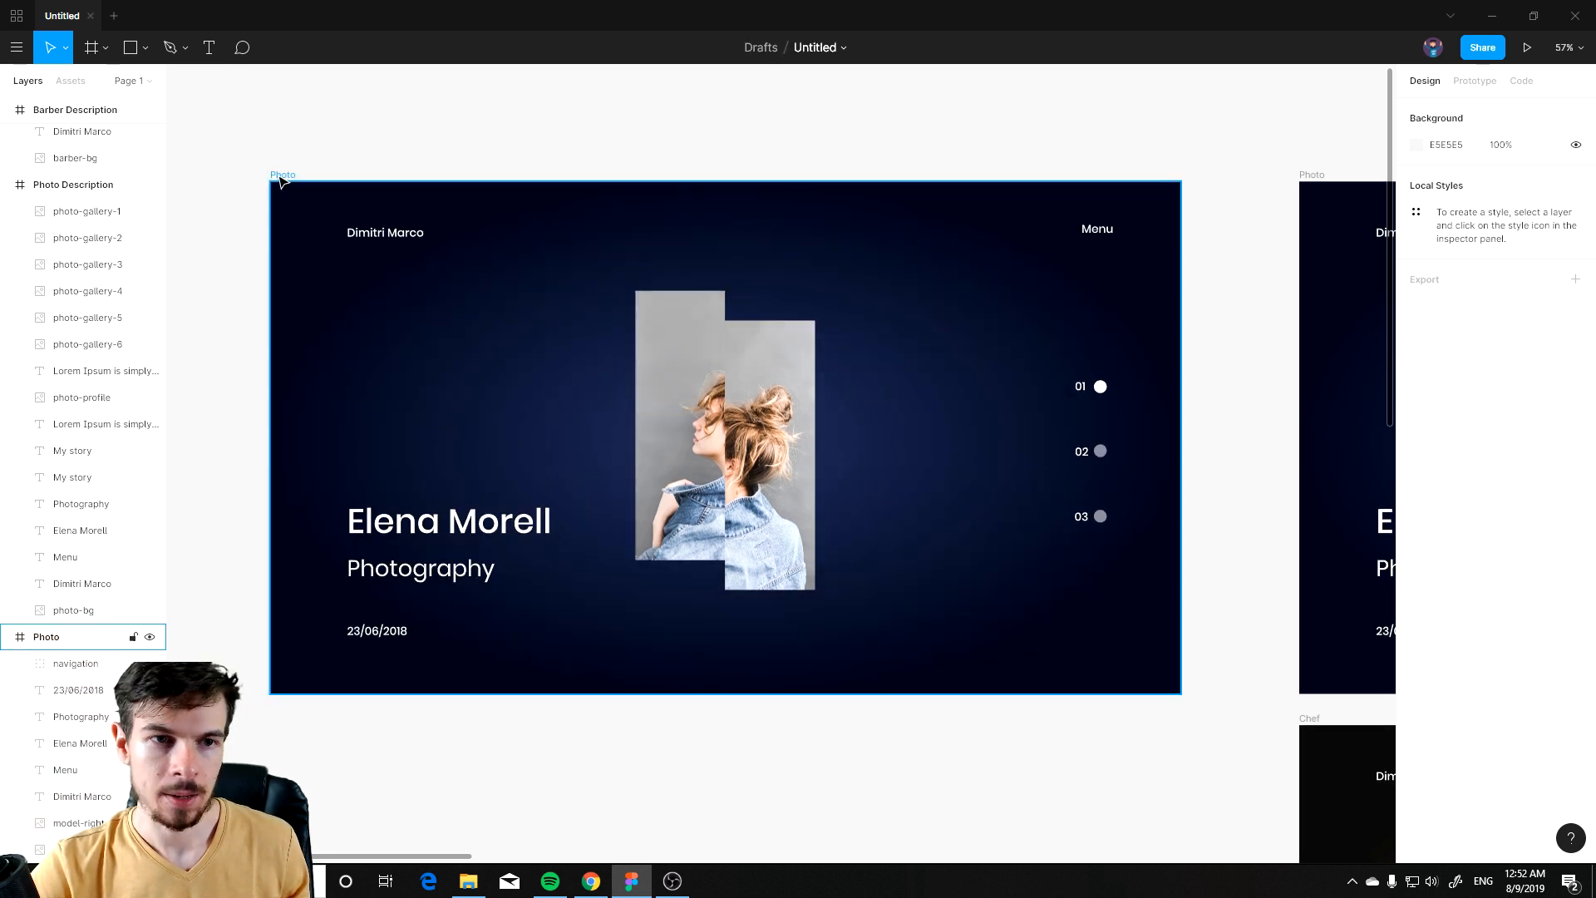
left_click_drag(742, 181, 754, 334)
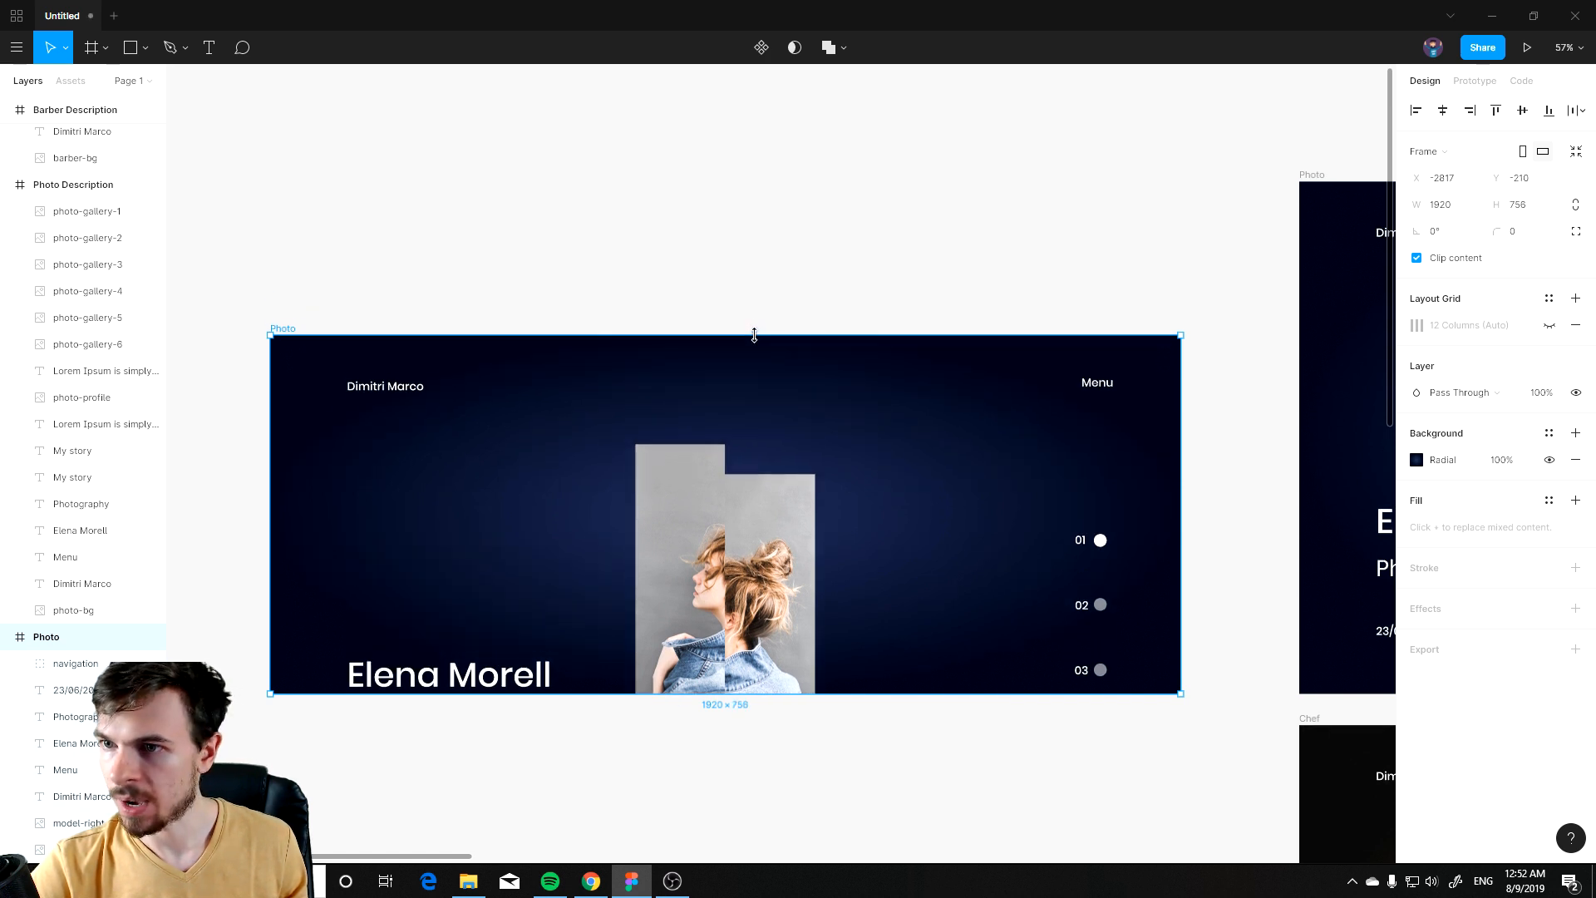
key("ctrl+z")
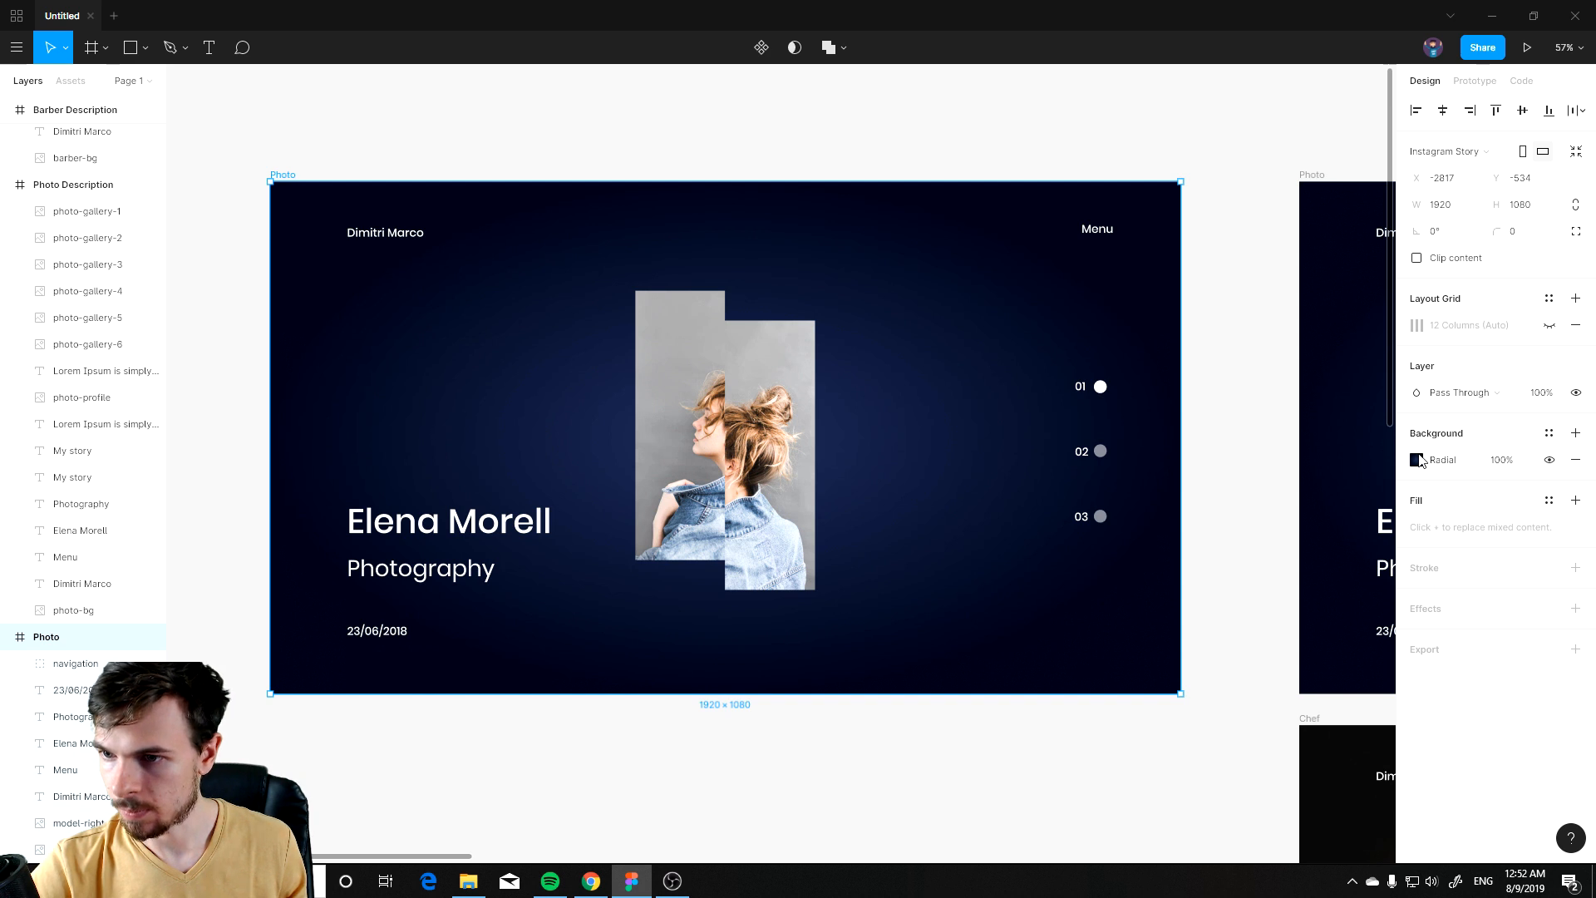
left_click(1415, 461)
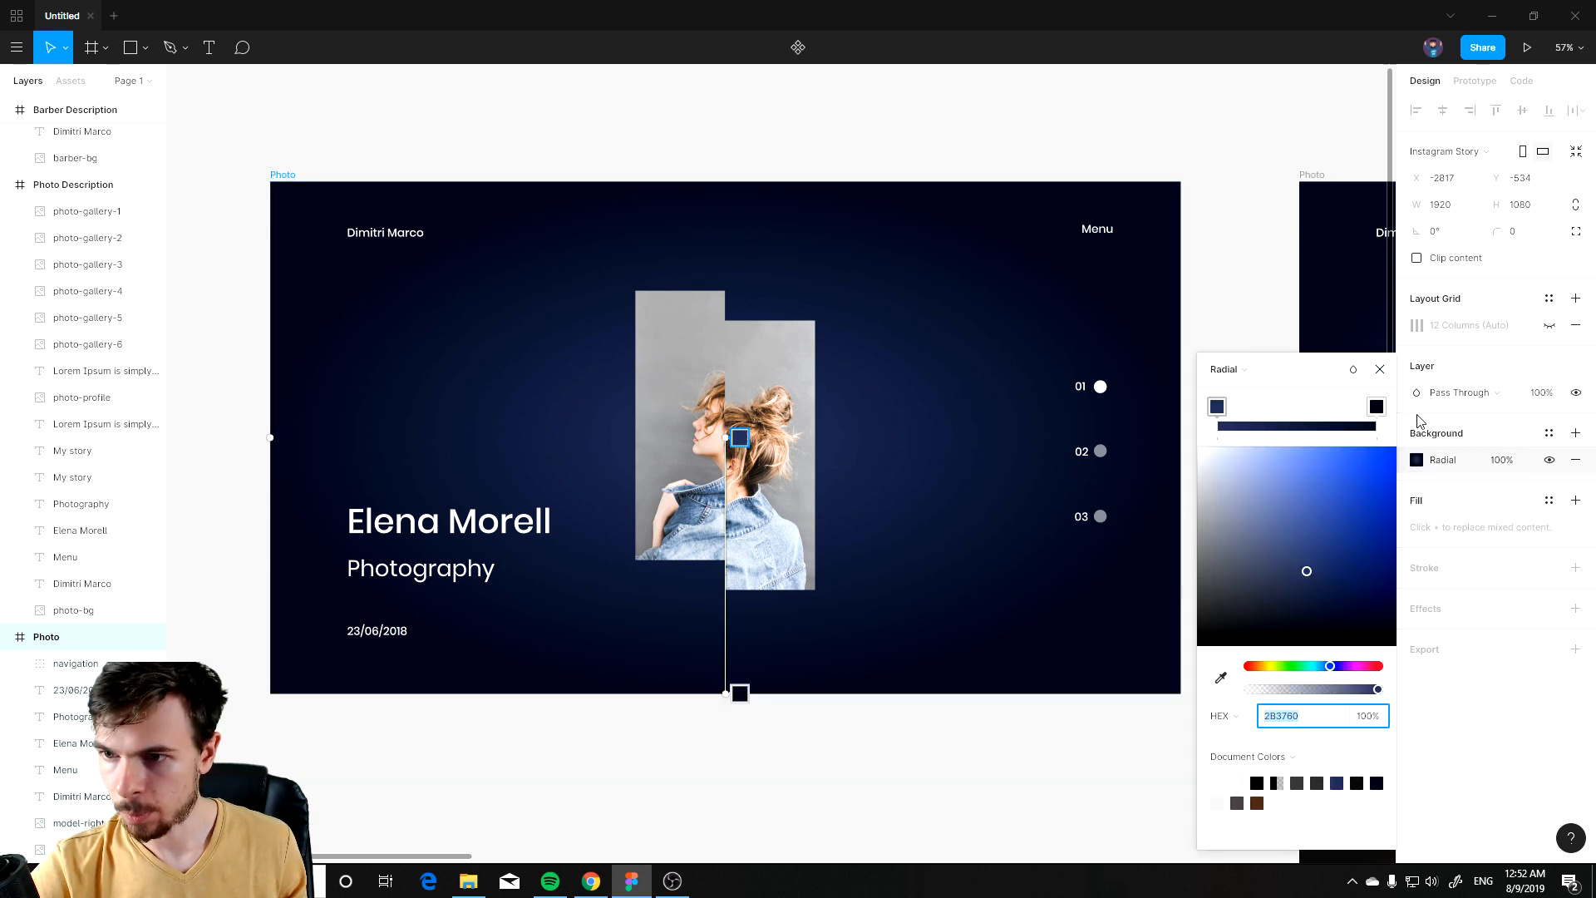
key("Escape")
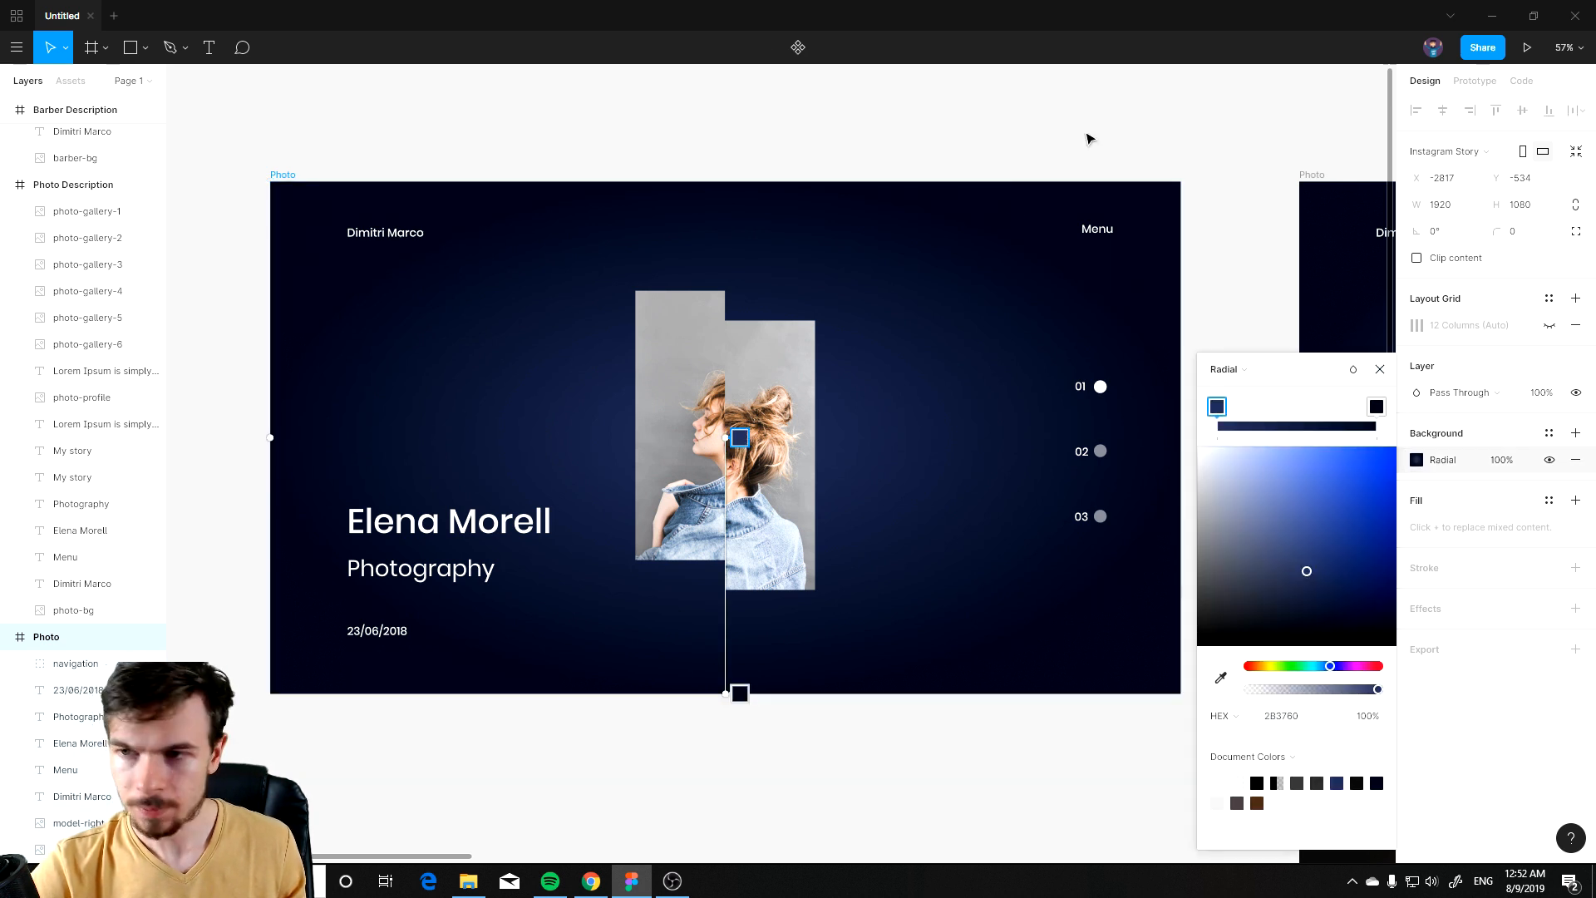
left_click(1380, 369)
left_click(459, 126)
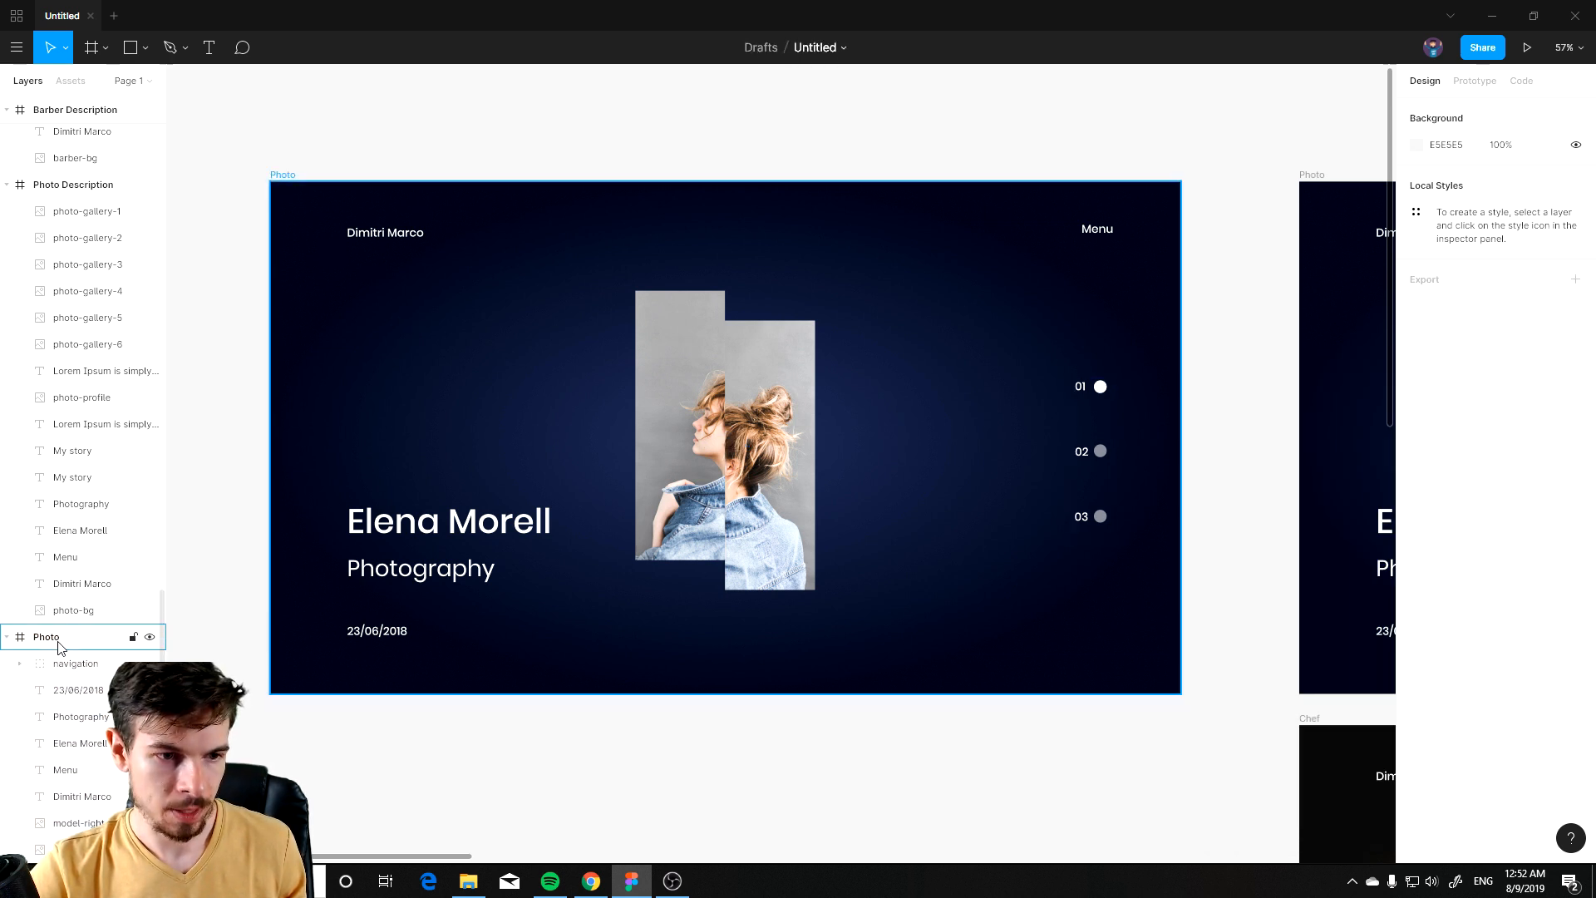
Step: Draw a wide grey rectangle about 2069 × 392 across the copied slide
left_click(130, 47)
left_click_drag(246, 171, 785, 309)
left_click_drag(1153, 343, 1227, 356)
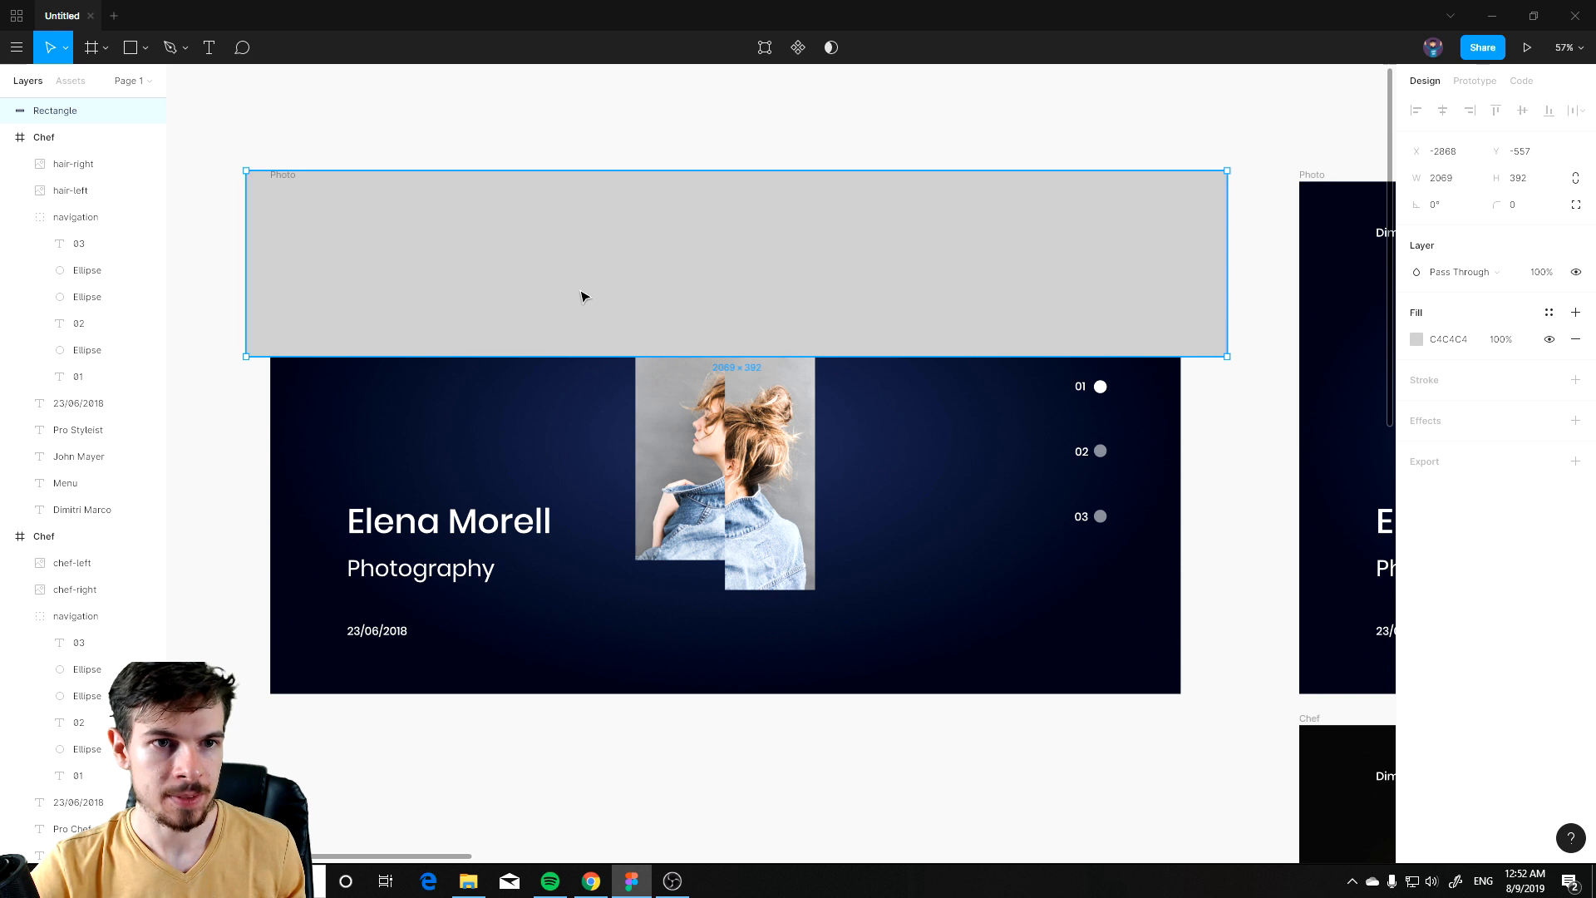
left_click_drag(577, 267, 591, 481)
Step: Rename the copied slide frame to Menu
left_click(286, 177)
key("ctrl+r")
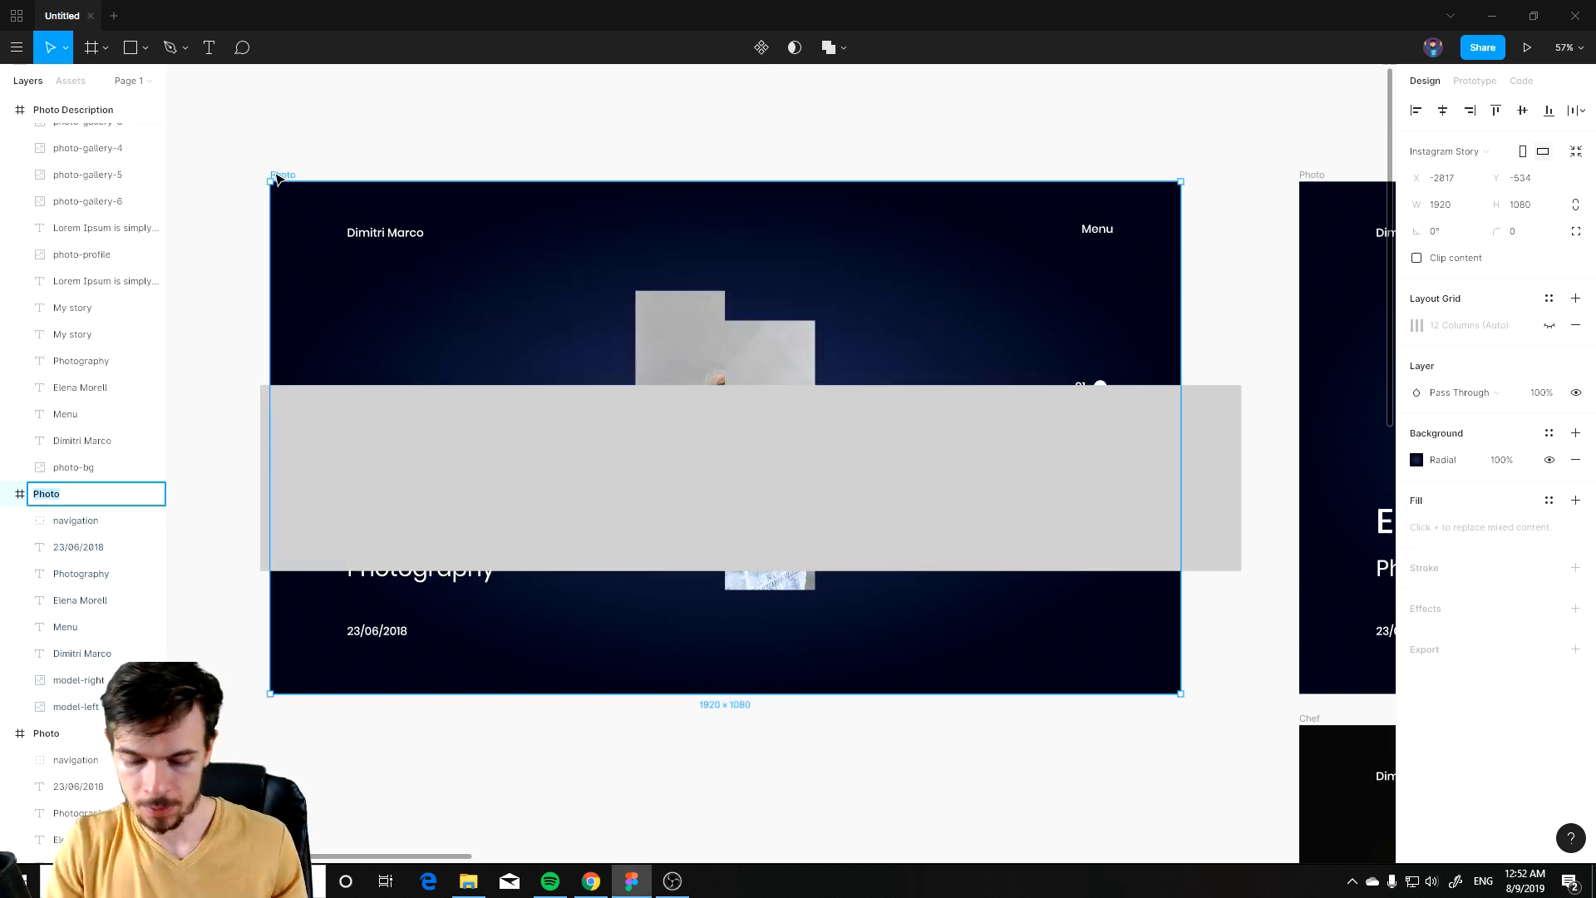
type("Menu")
key("Return")
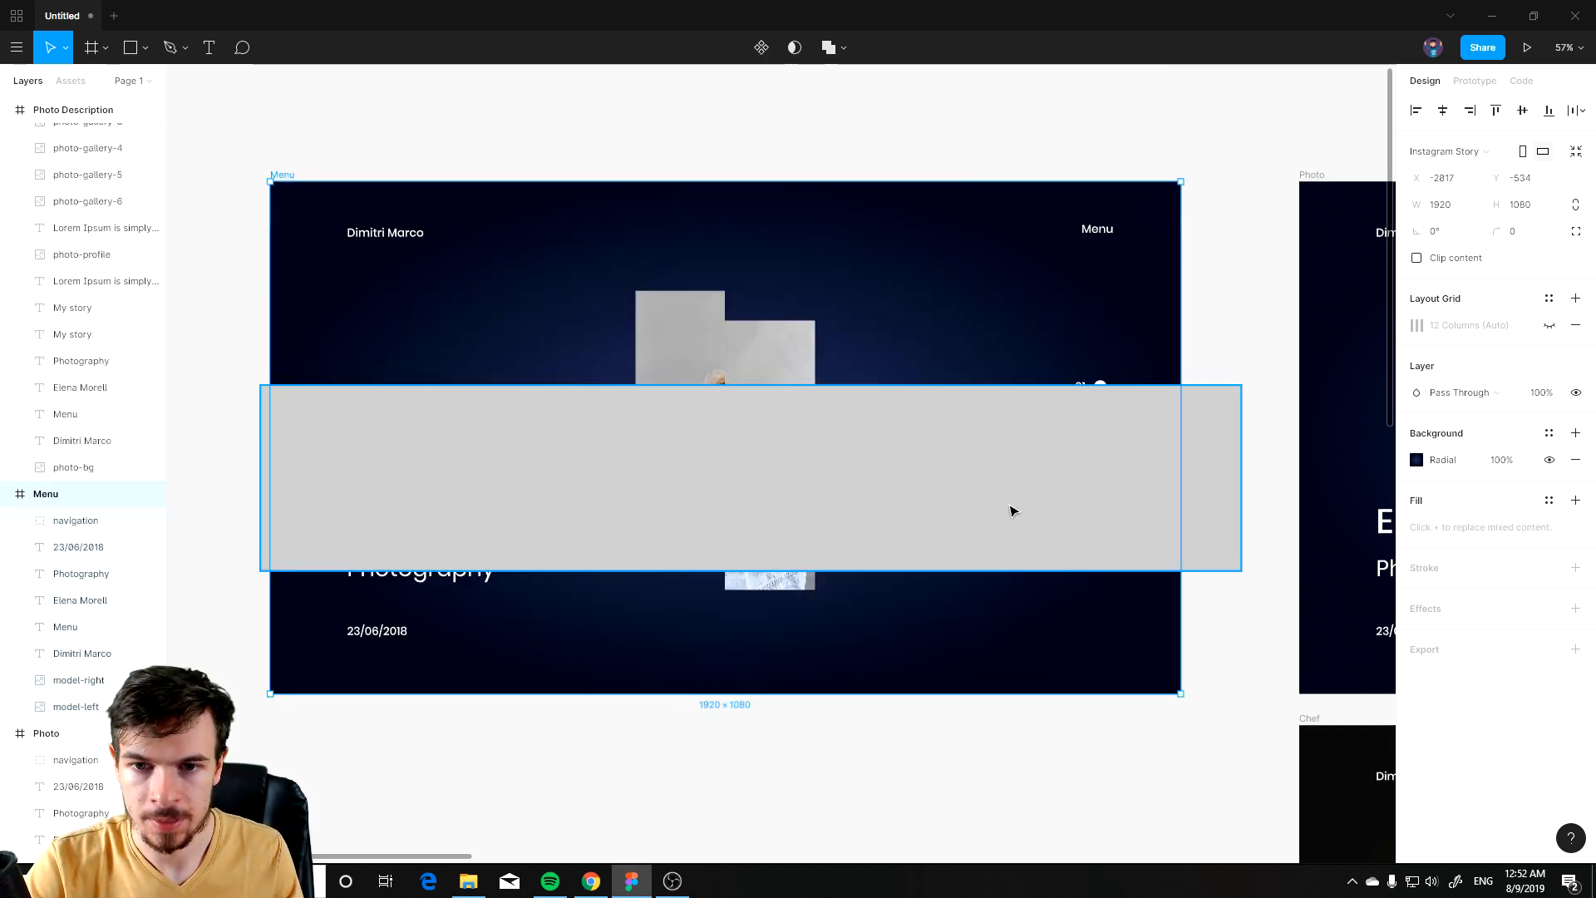
Step: Move the grey rectangle to the top of the Menu frame and nest it inside that frame's layers
left_click(971, 509)
left_click_drag(971, 508, 844, 262)
left_click_drag(64, 112, 77, 574)
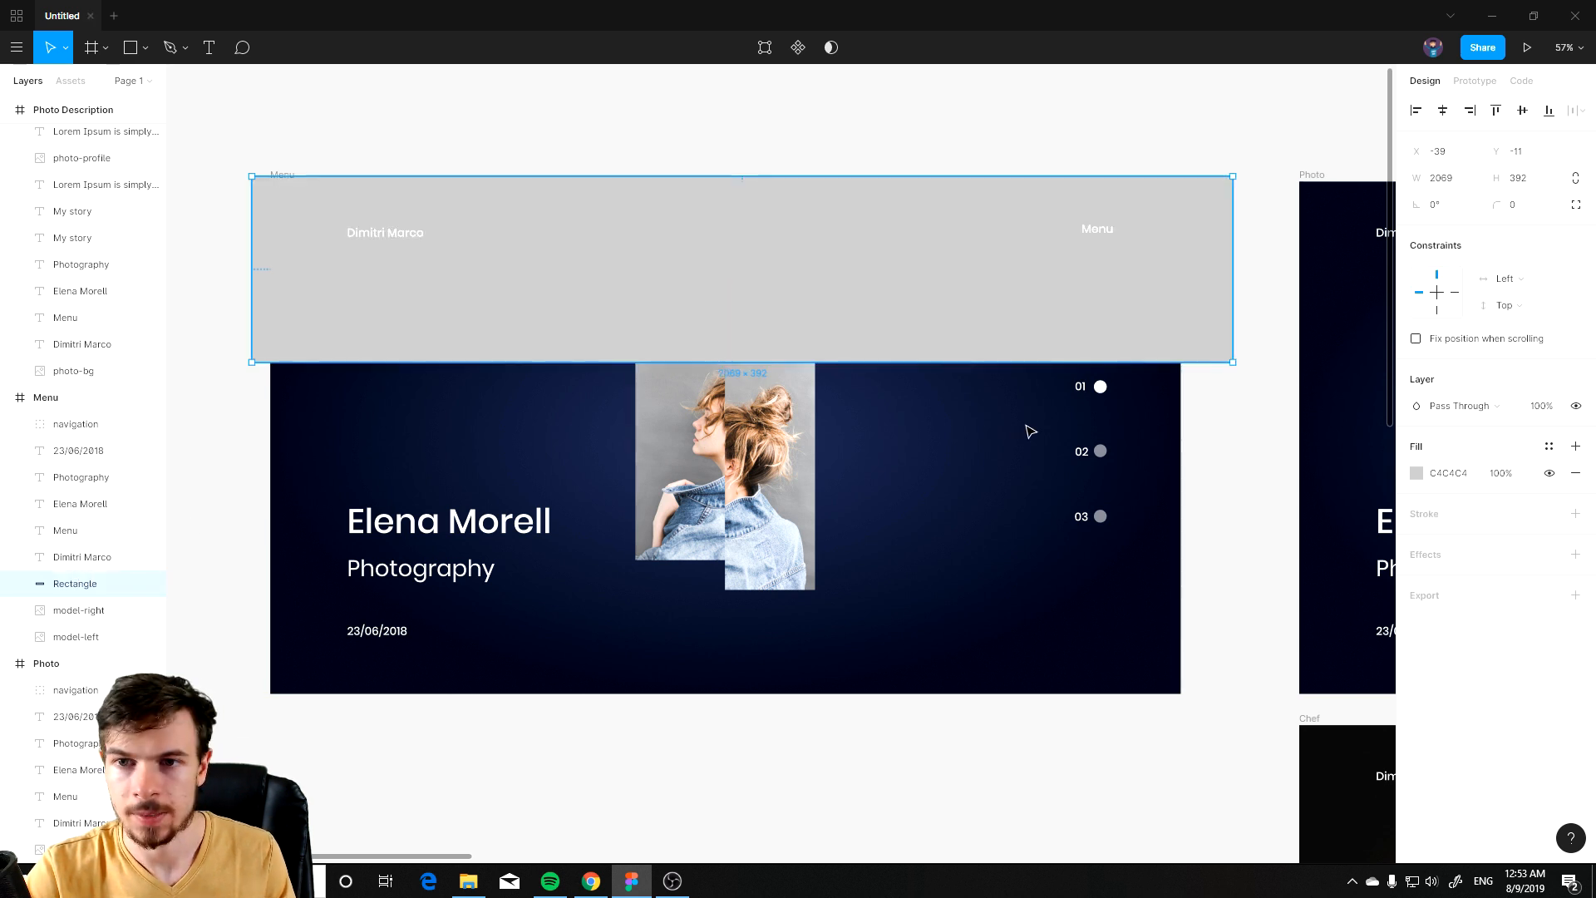
left_click(1272, 439)
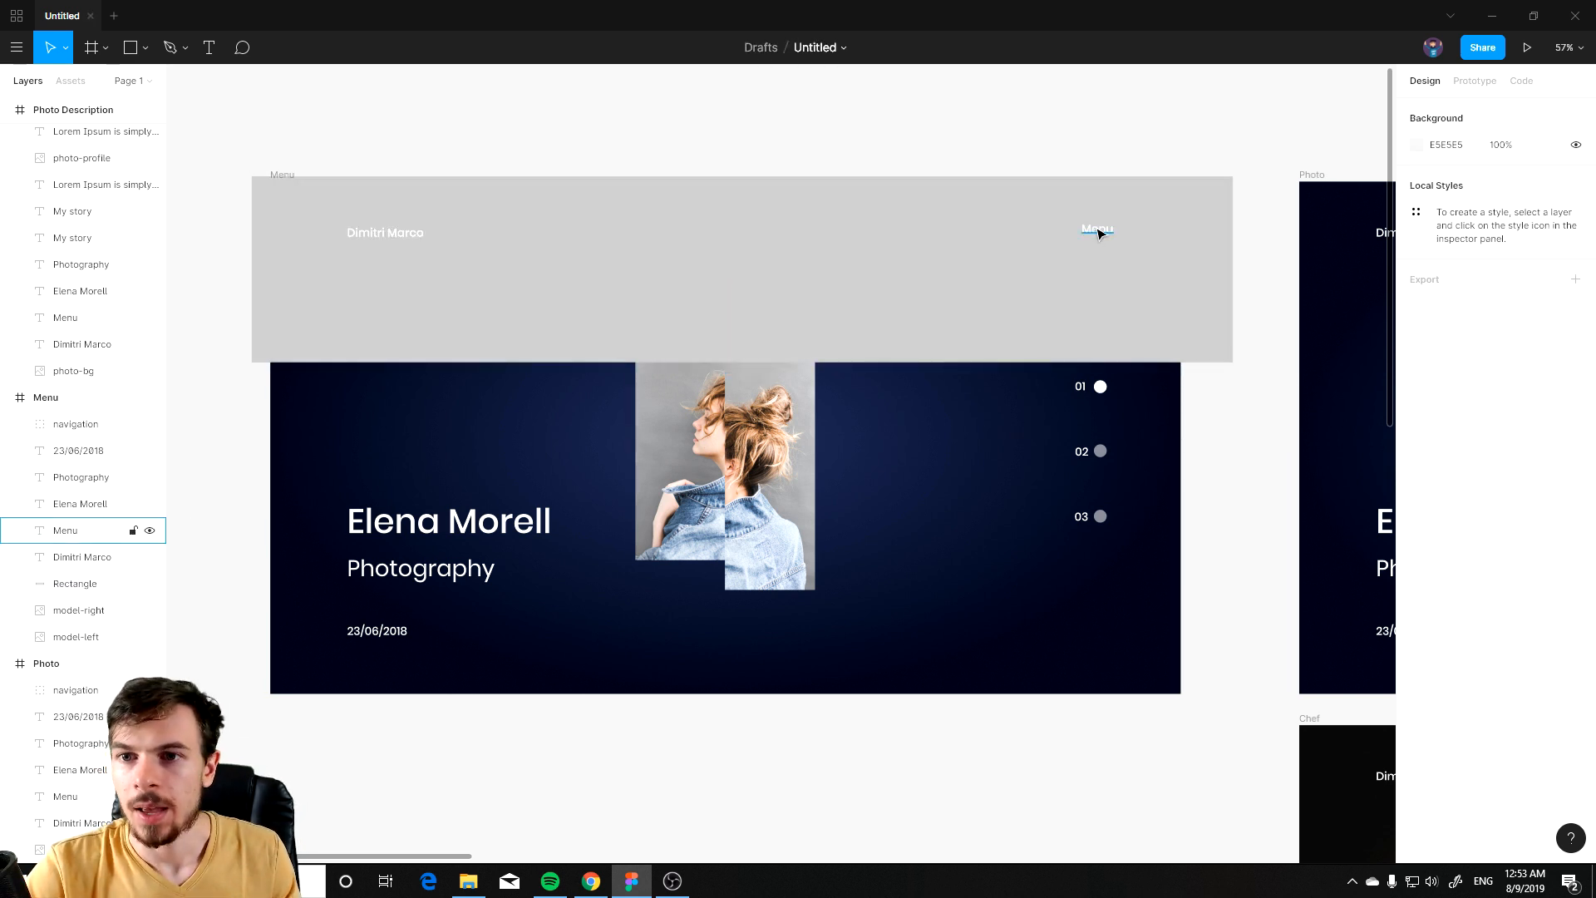
left_click(1097, 233)
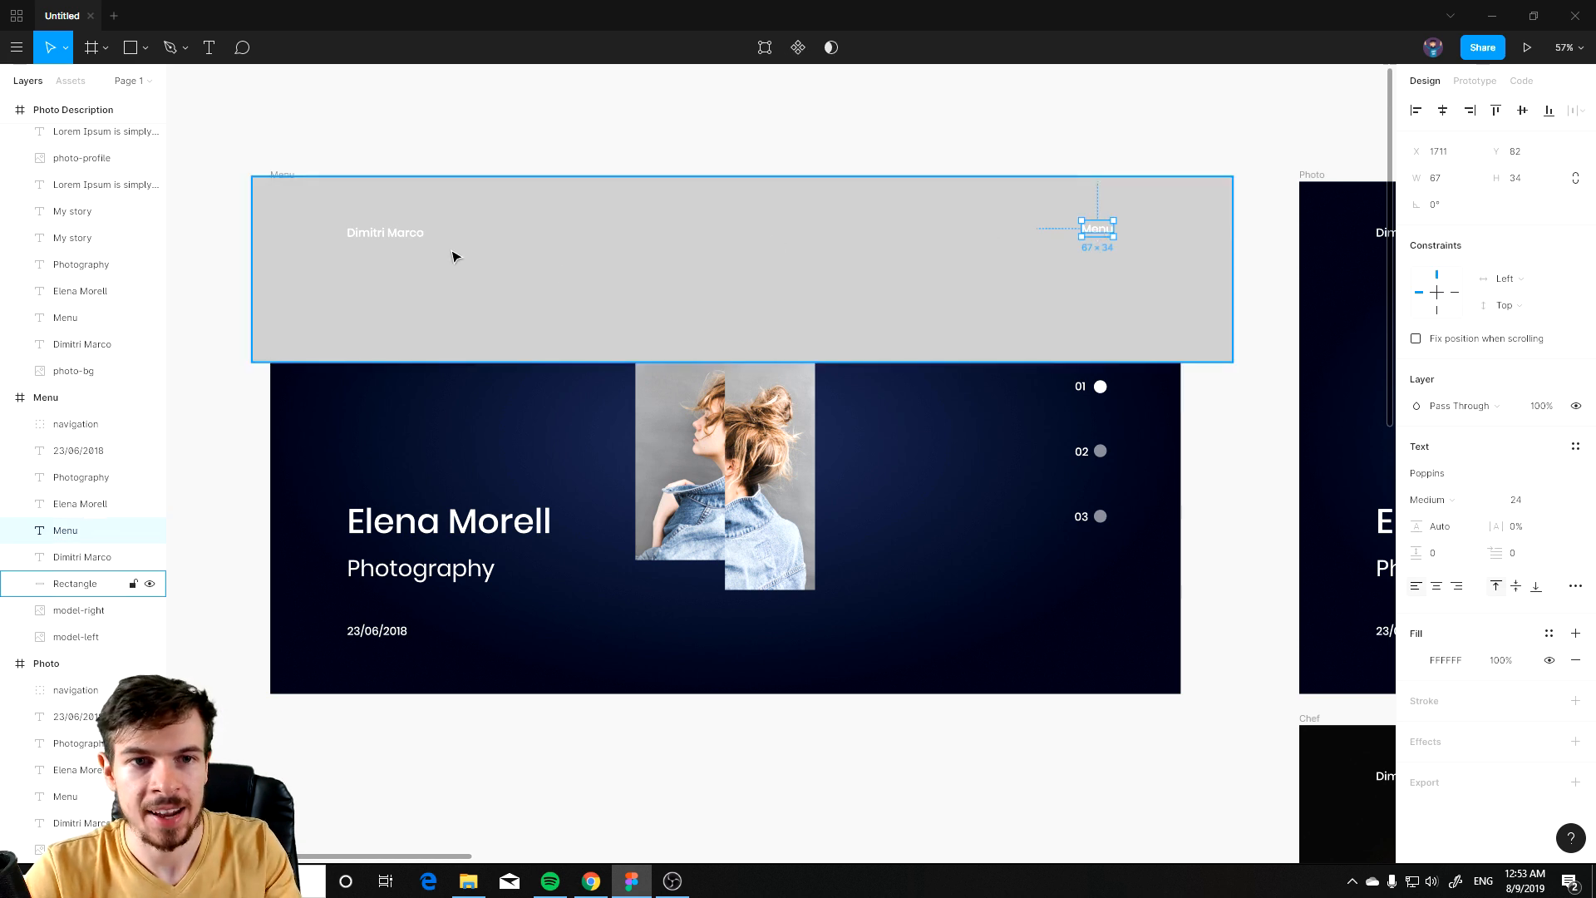
Step: Delete the name and Menu header texts, then trim the grey rectangle to the Menu frame's full 1920 width
left_click(391, 234, "shift")
key("Delete")
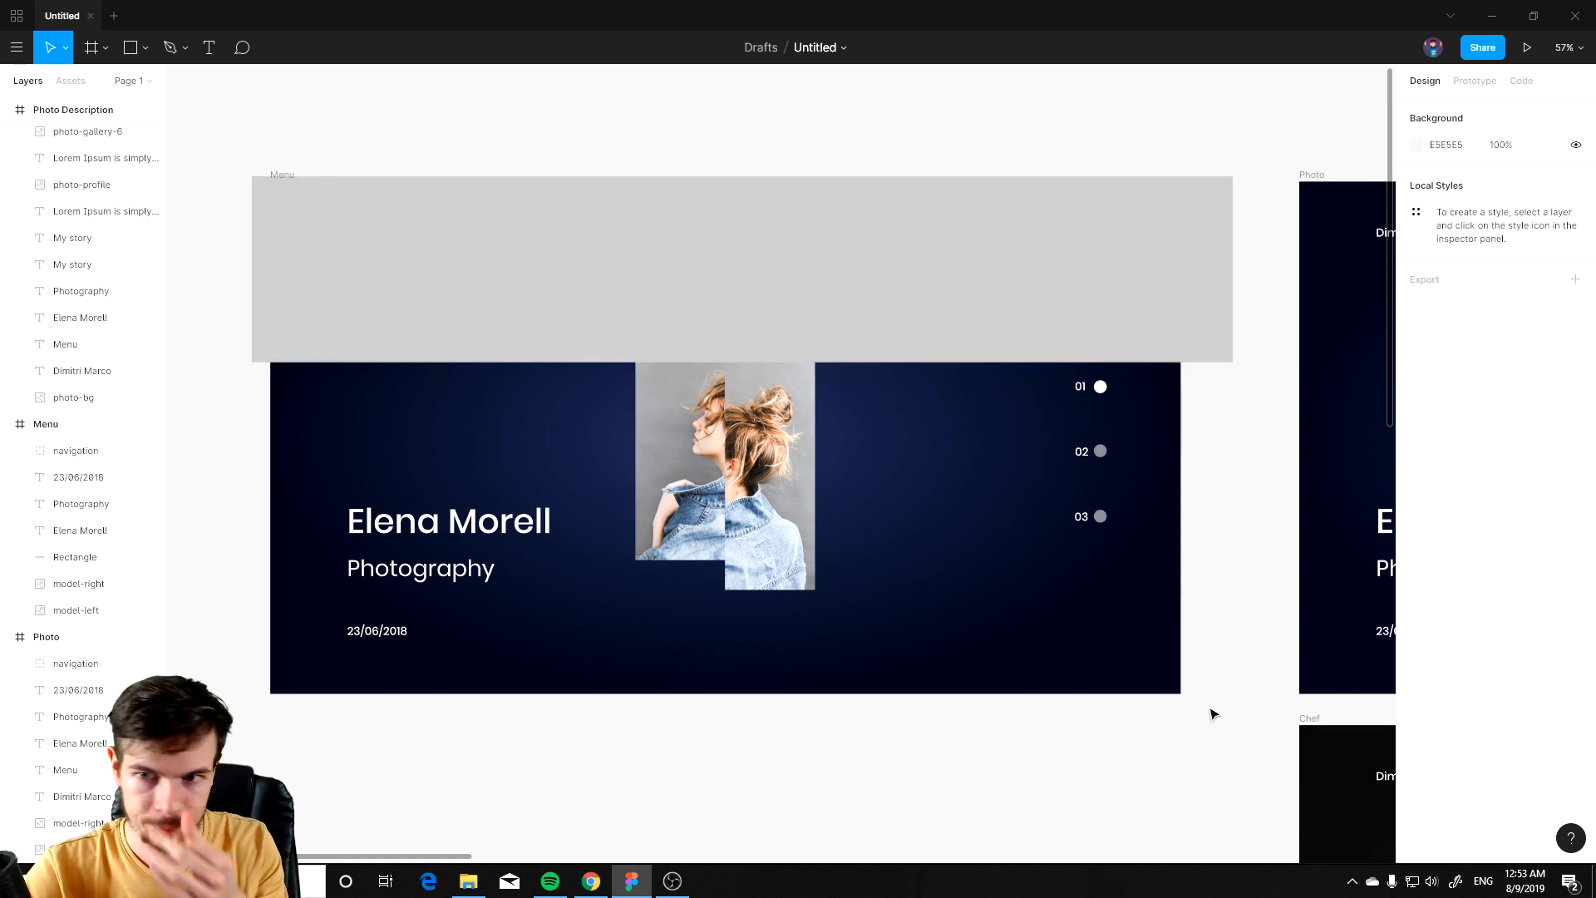
left_click(1197, 287)
left_click_drag(1233, 296, 1182, 301)
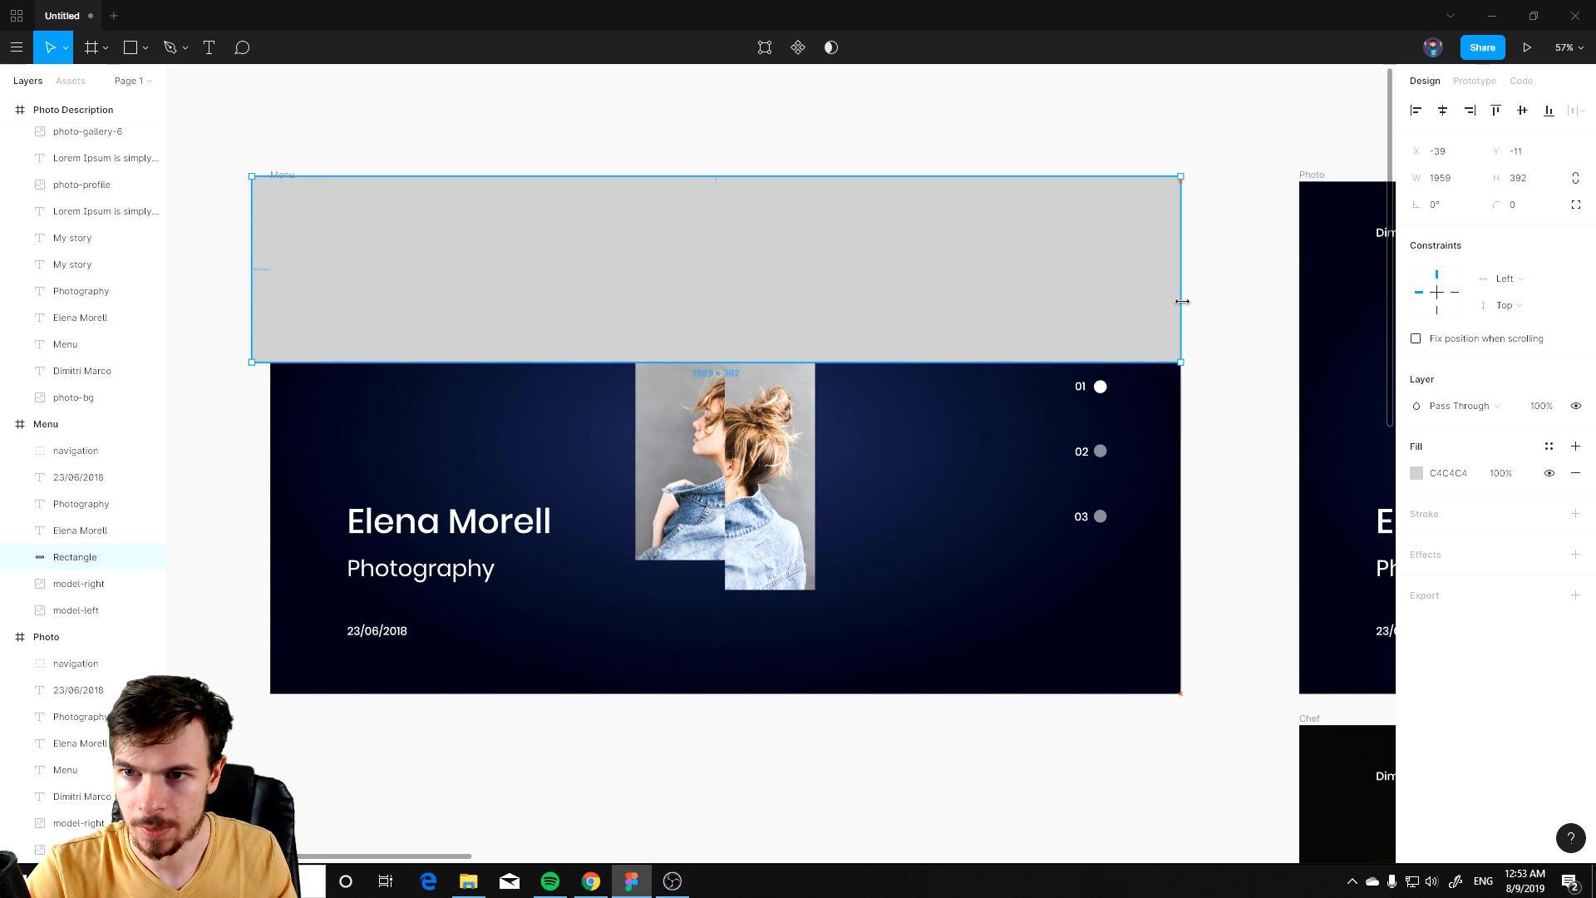
left_click_drag(245, 274, 271, 275)
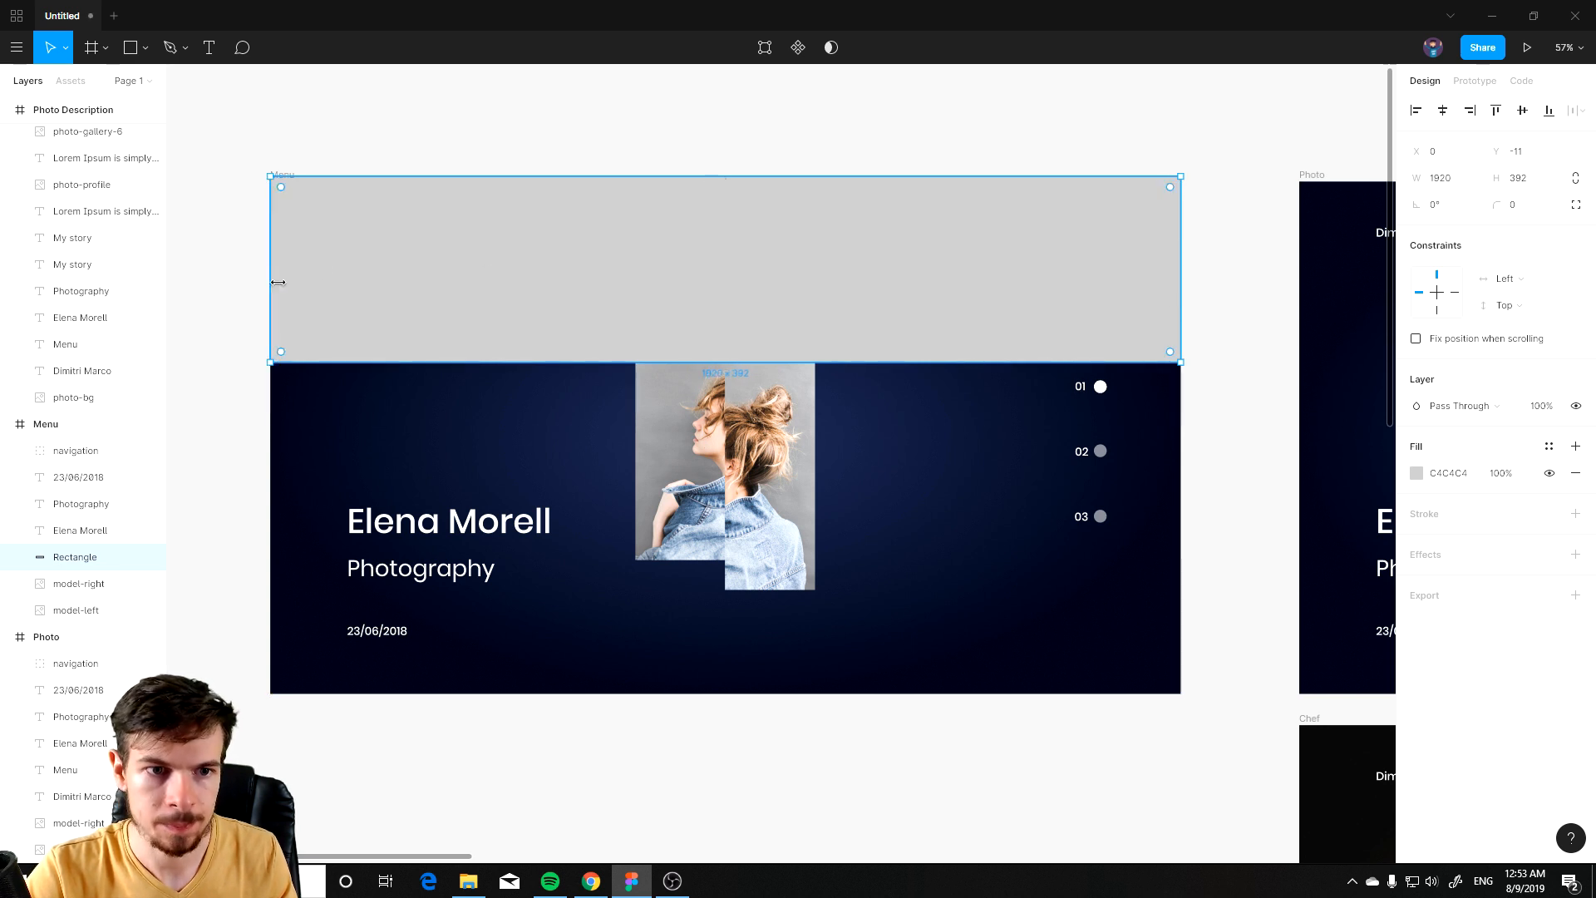
Step: Change the rectangle's fill colour to white FFFFFF
left_click(1416, 474)
left_click_drag(1247, 491, 1089, 305)
left_click(1221, 320)
left_click(872, 293)
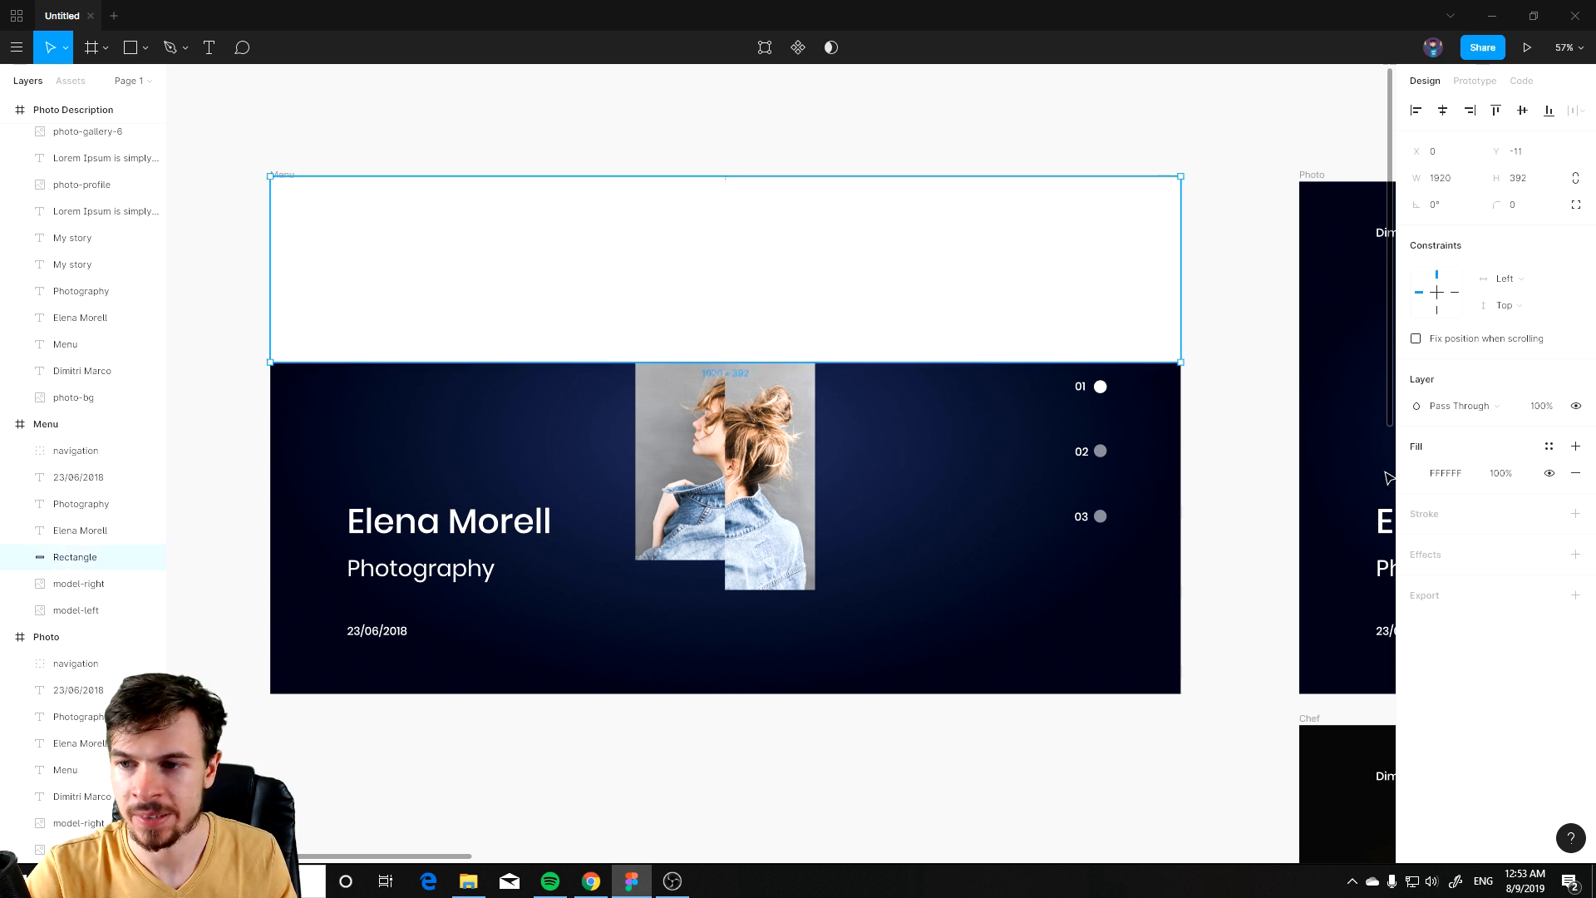
left_click(1417, 473)
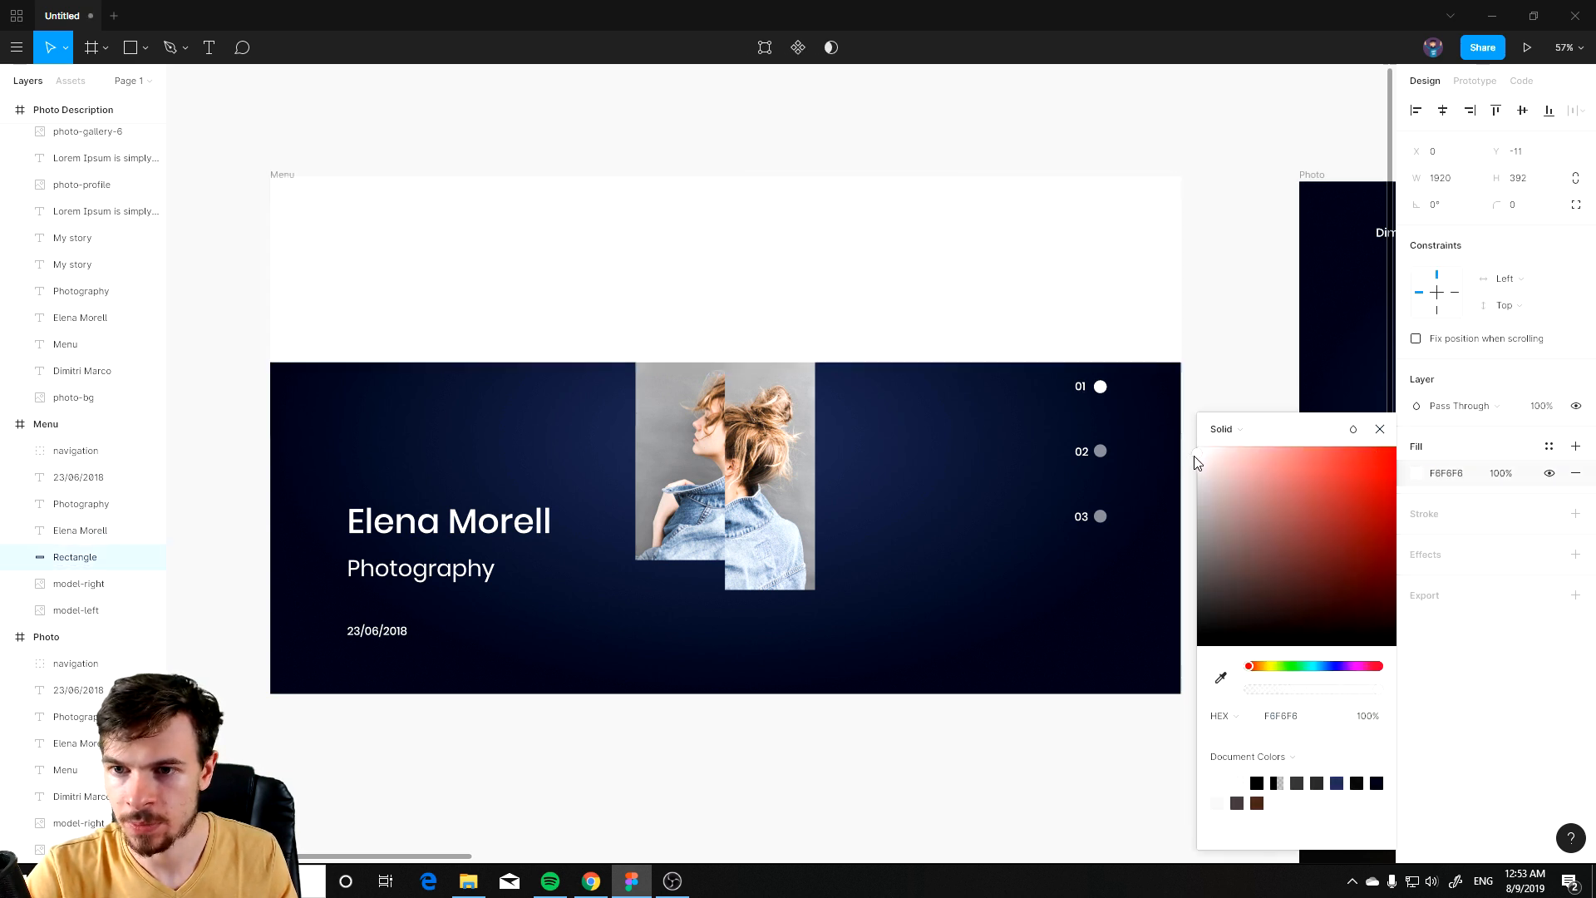
left_click(1198, 456)
scroll(1046, 520, "right", 10)
scroll(1045, 519, "down", 5)
left_click_drag(956, 513, 642, 471)
left_click(1220, 678)
left_click(1064, 519)
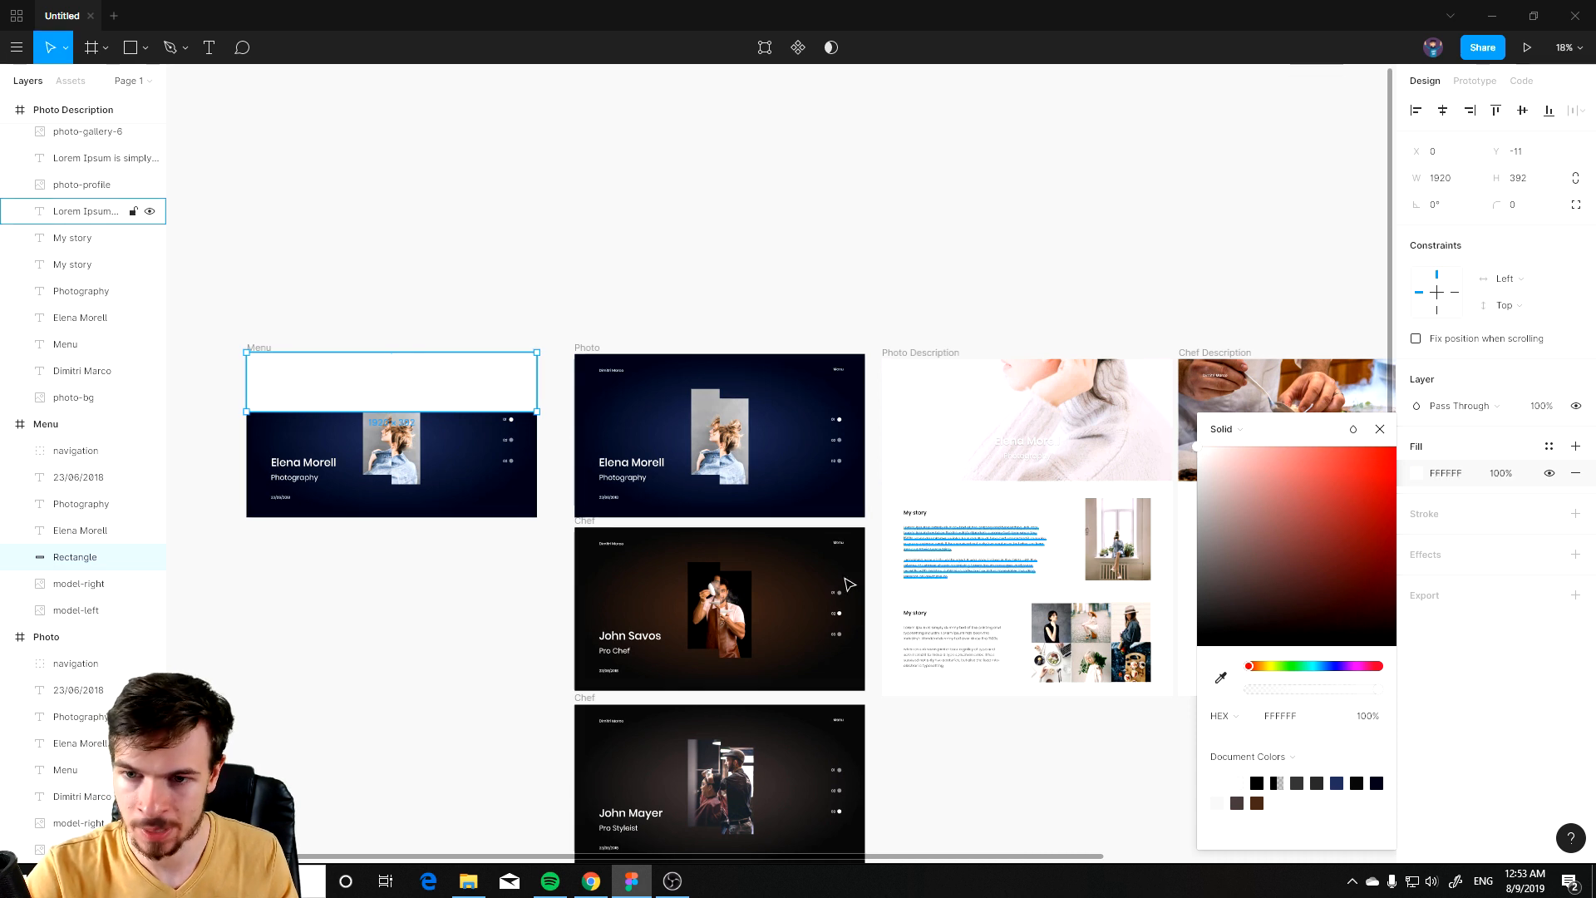
left_click_drag(326, 411, 806, 456)
scroll(805, 457, "up", 1)
scroll(822, 452, "up", 7)
left_click_drag(1039, 414, 840, 585)
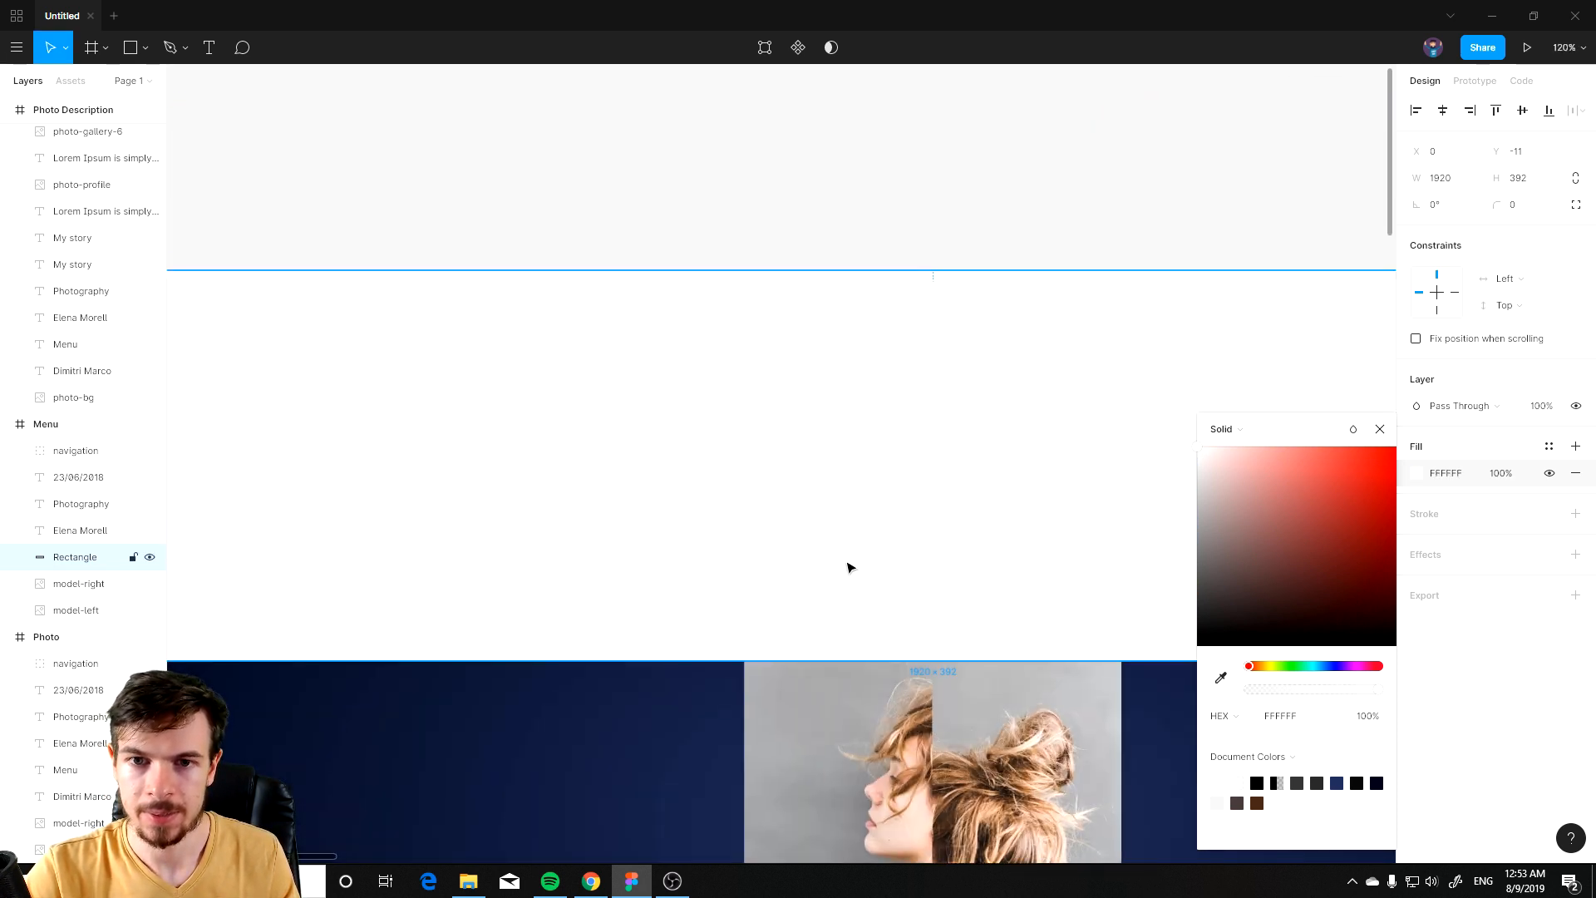
scroll(848, 553, "down", 2)
key("alt+Tab")
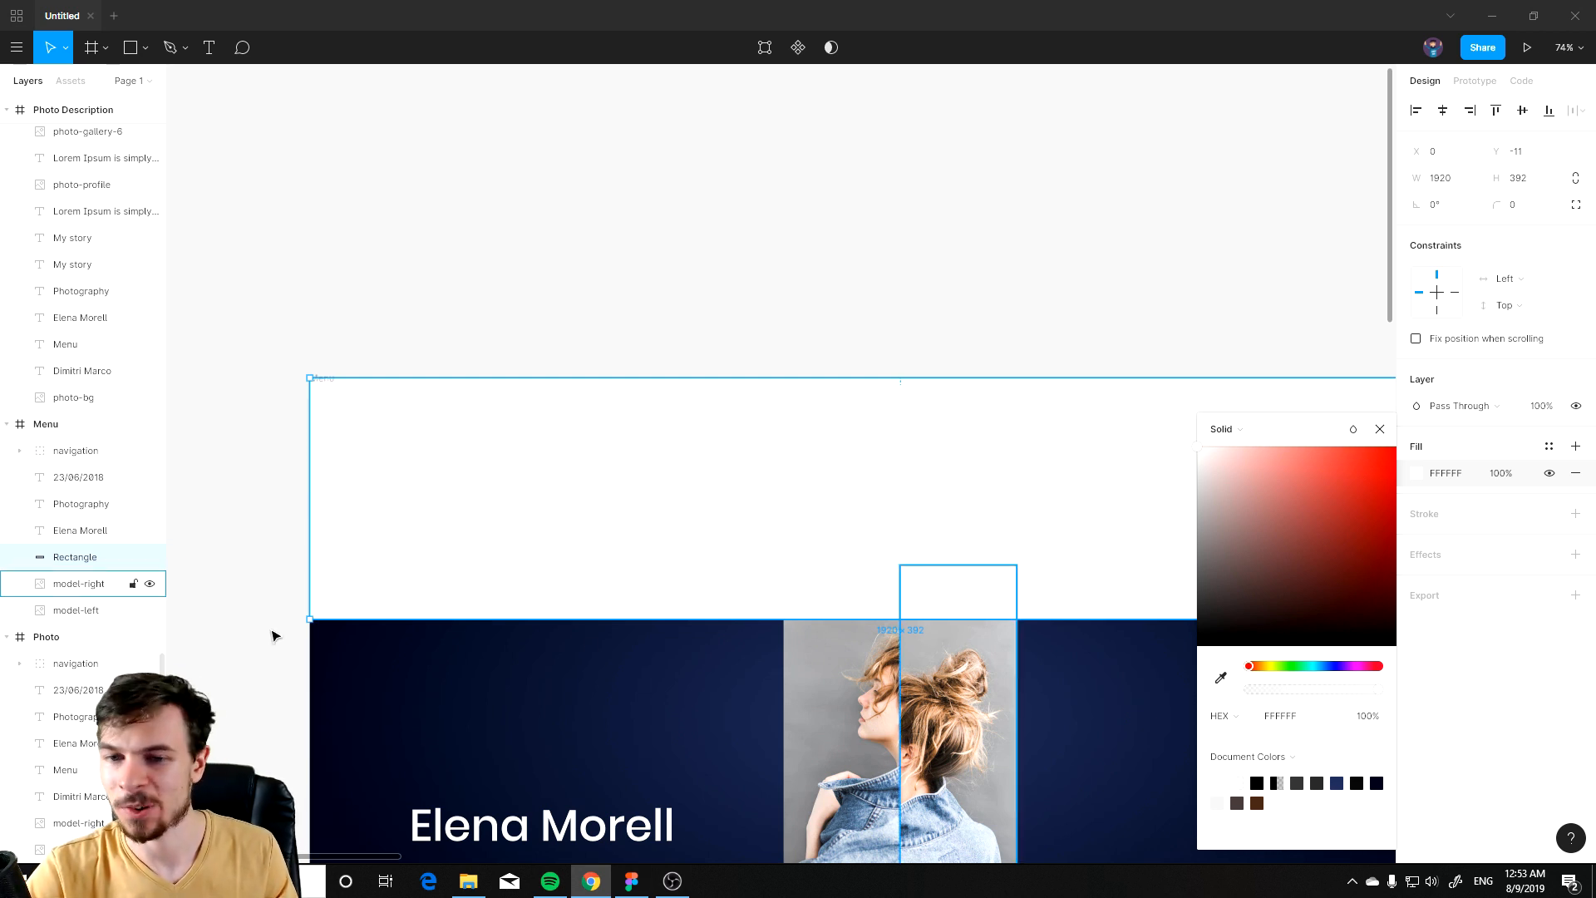
Step: Add a Contact text label in the white header area of the Menu frame and set its font size to 36
left_click(296, 523)
key("t")
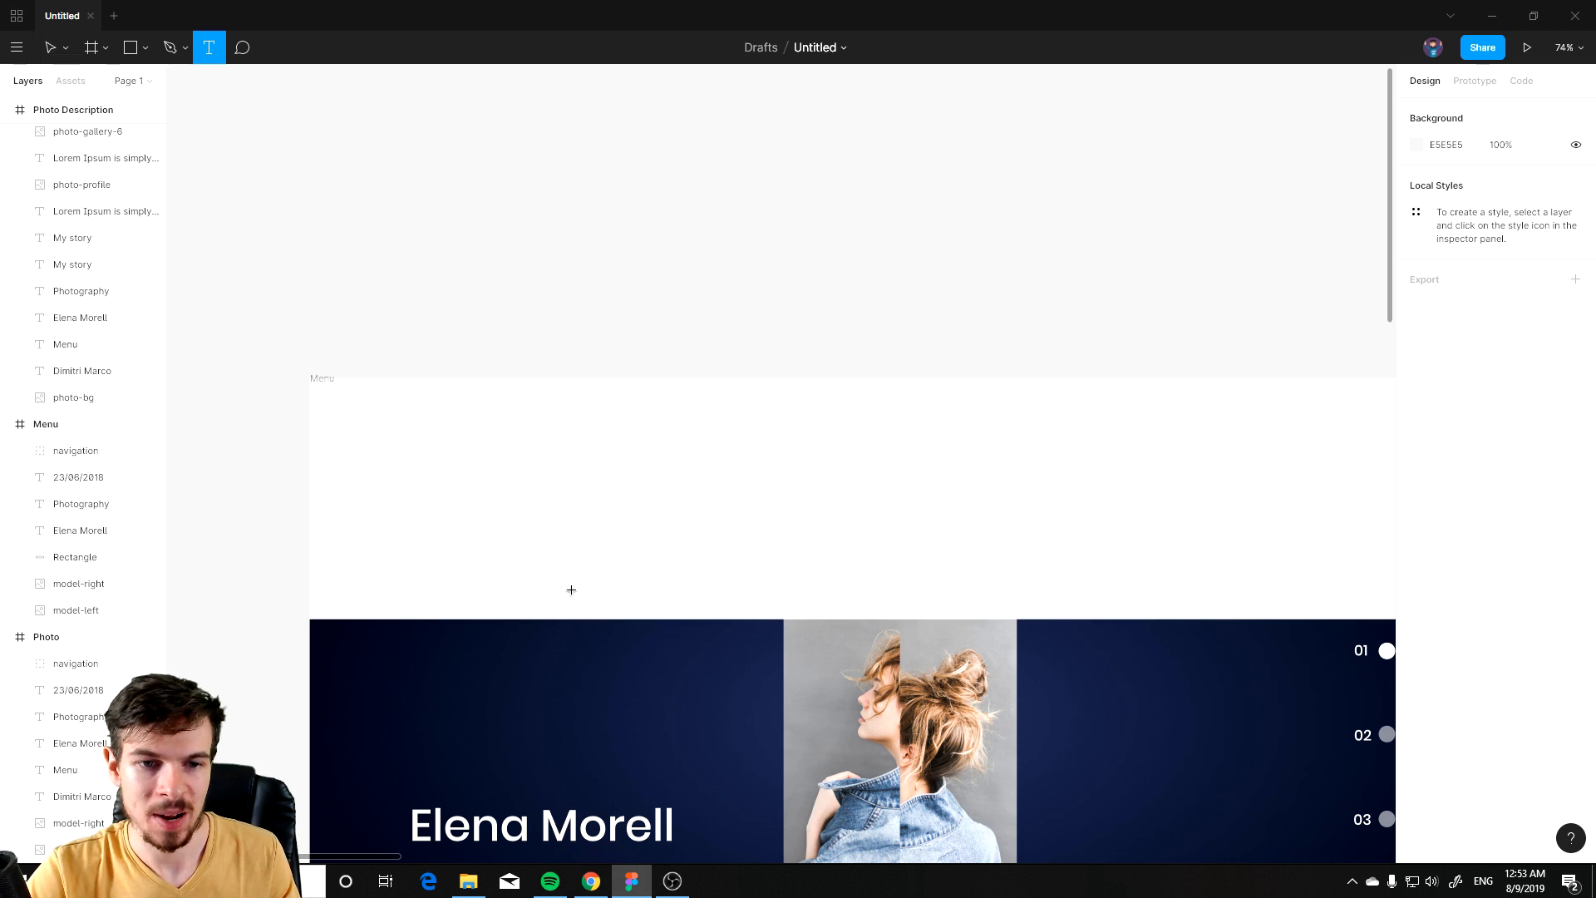
left_click_drag(496, 447, 740, 512)
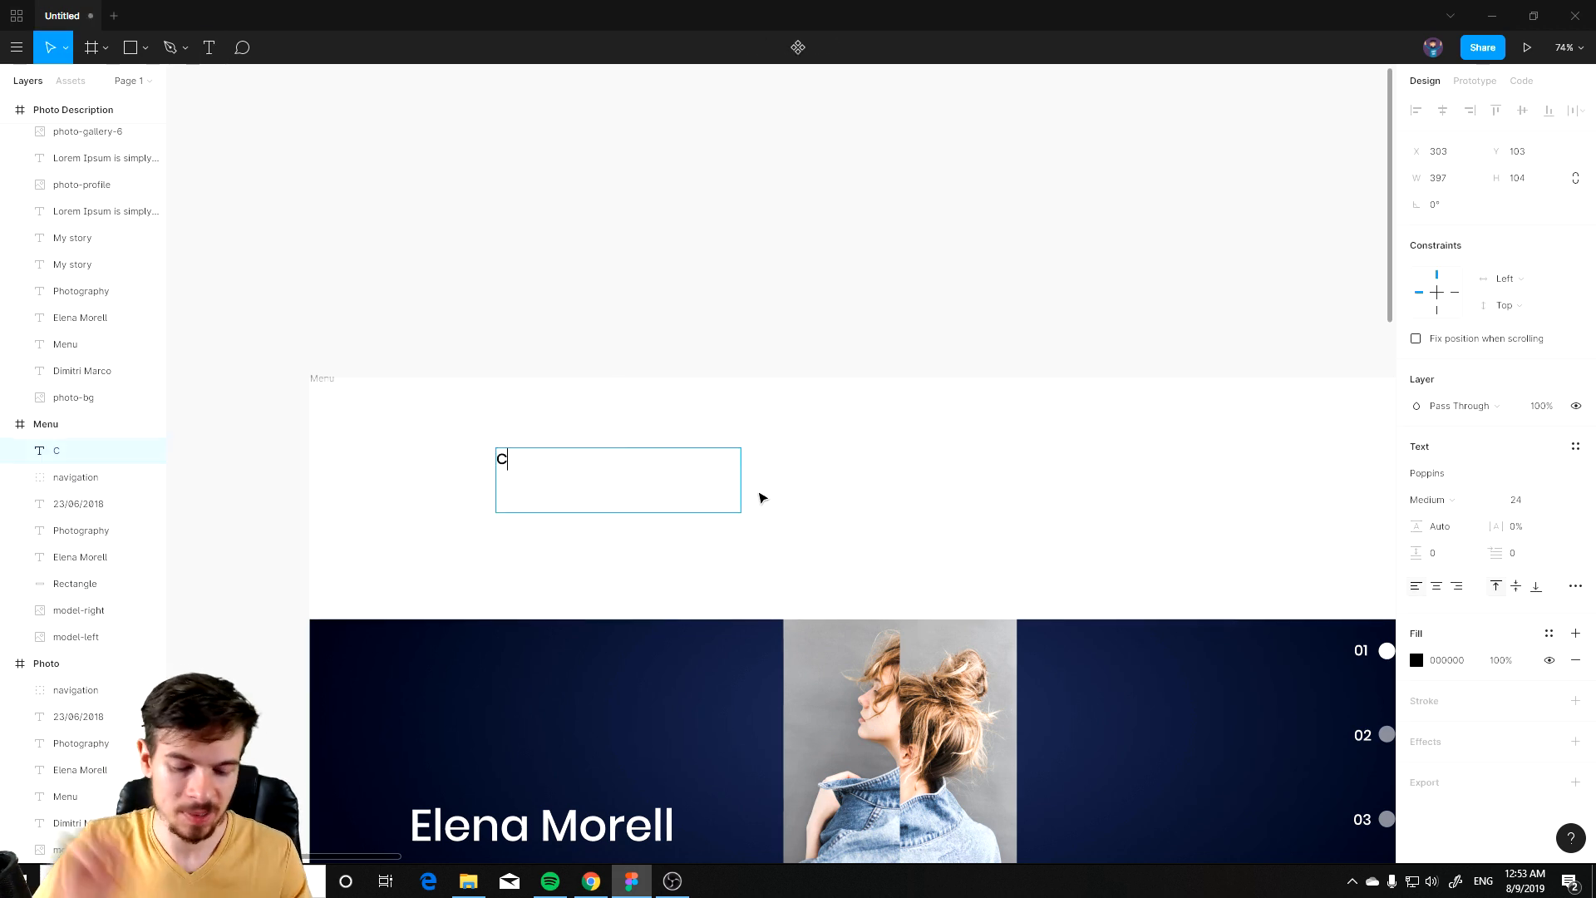
key("ctrl+a")
left_click(1553, 492)
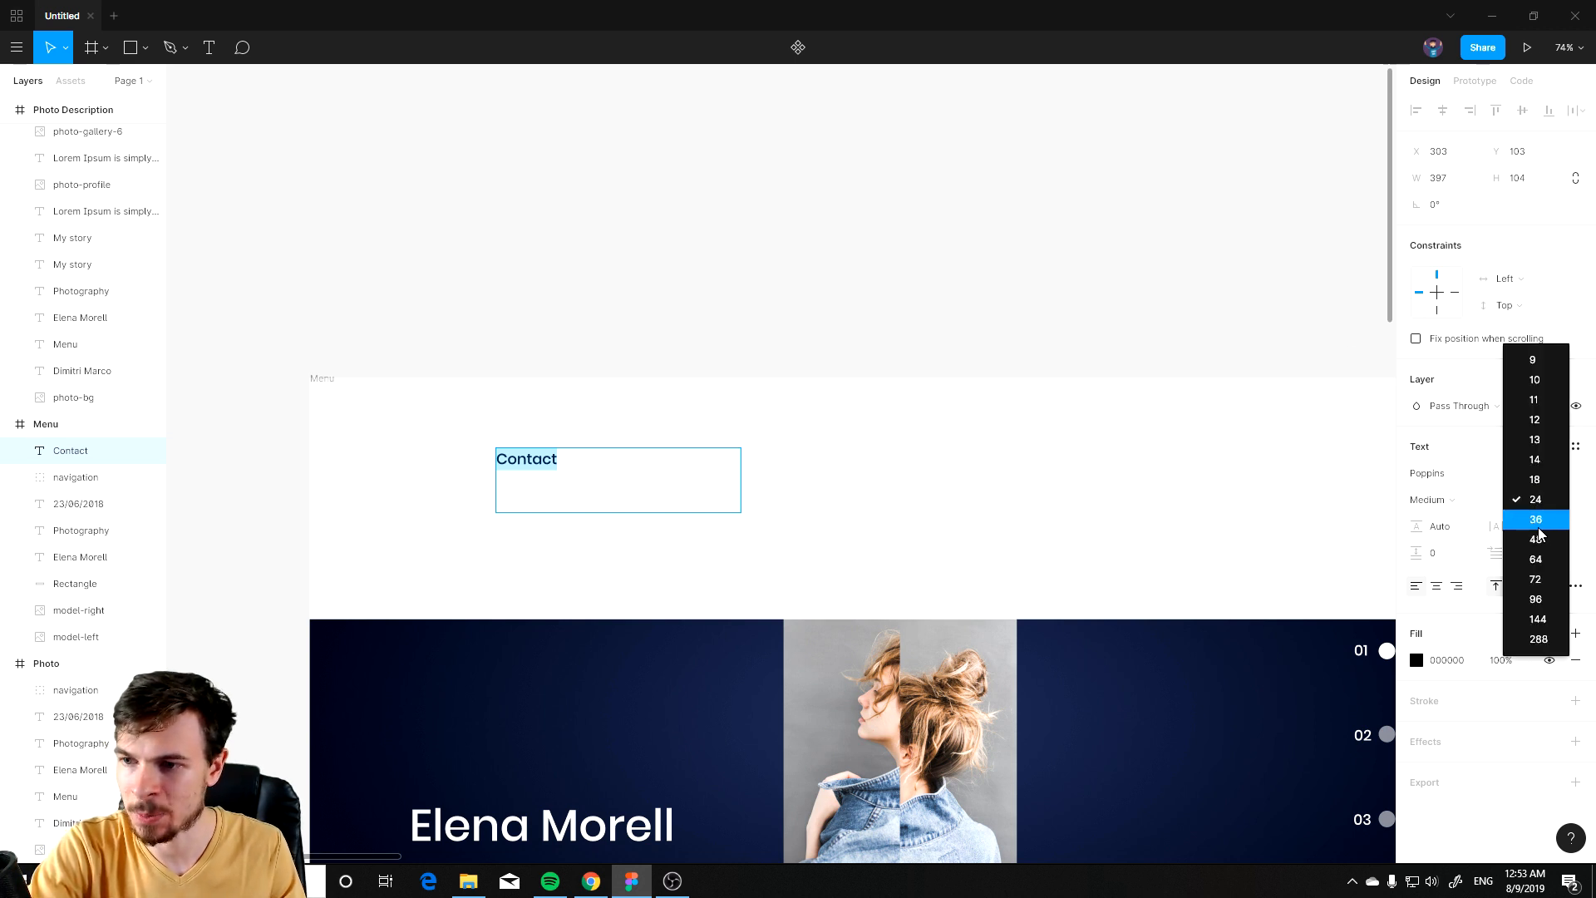
left_click(1540, 529)
key("Escape")
Step: Duplicate the Contact label to the right side of the header and rename the copy to Social
scroll(881, 360, "down", 3)
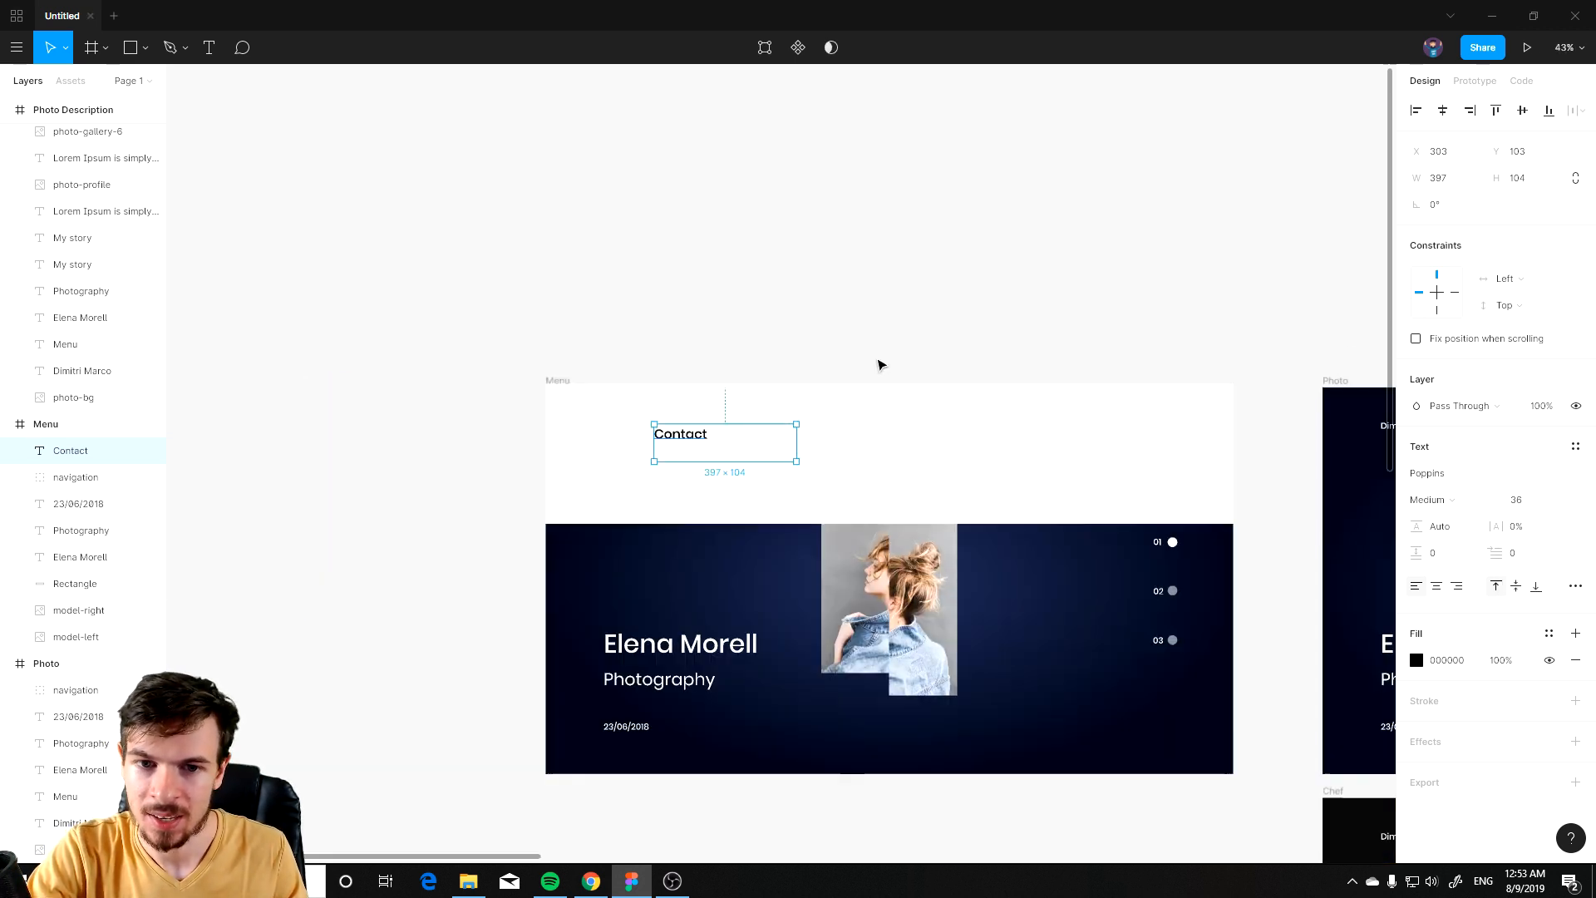
scroll(744, 366, "up", 1)
left_click(804, 385)
scroll(773, 516, "up", 2)
left_click_drag(648, 499, 1281, 497)
double_click(1278, 498)
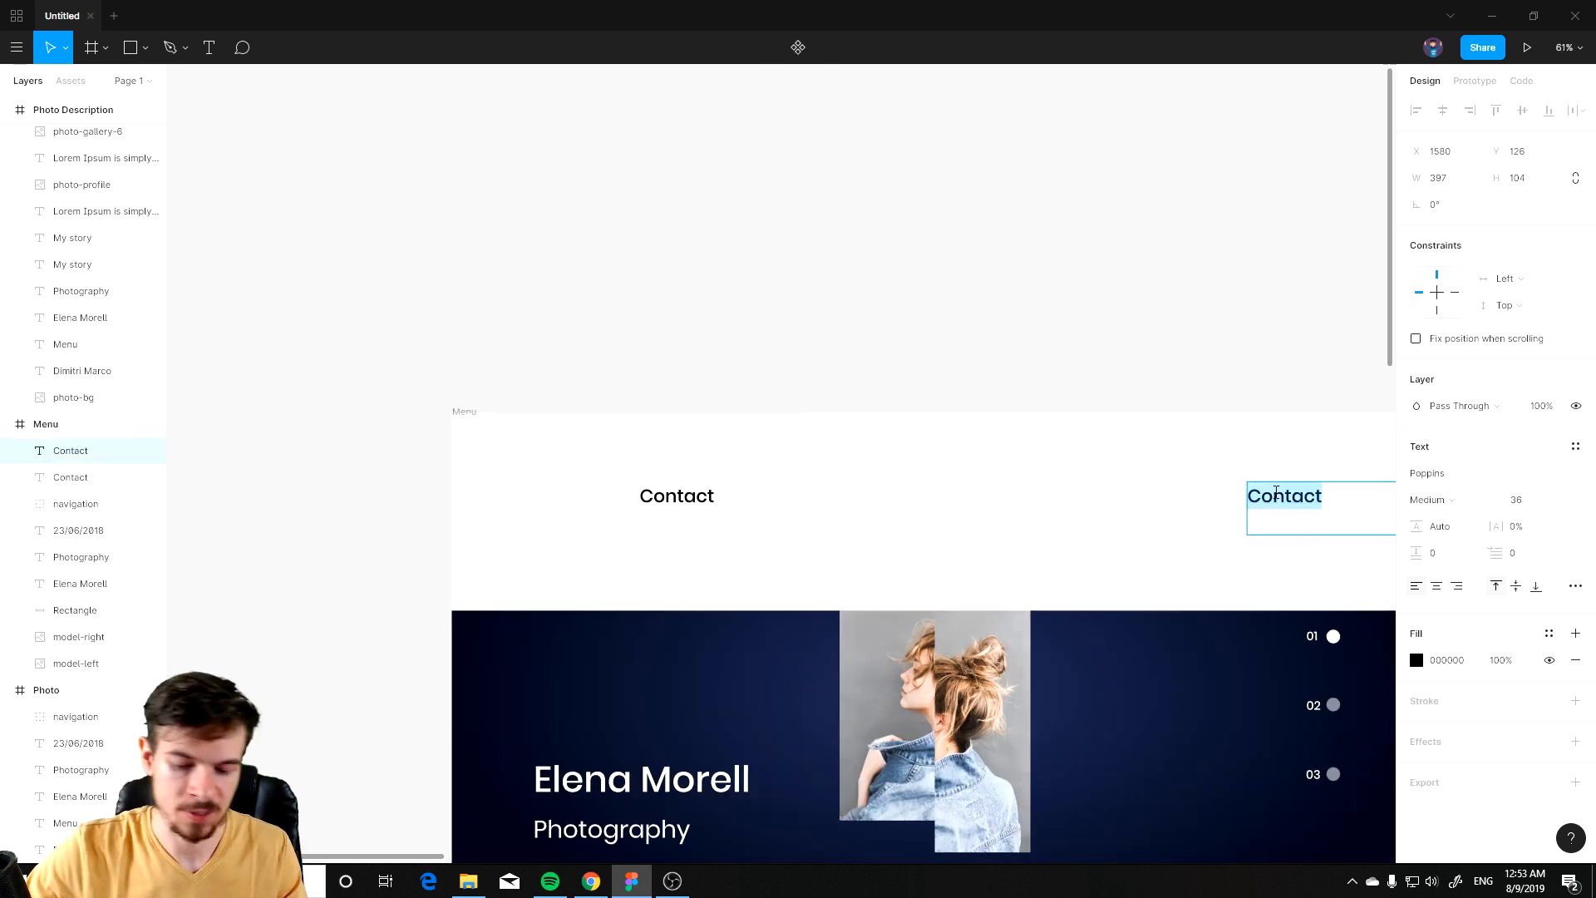
type("Social")
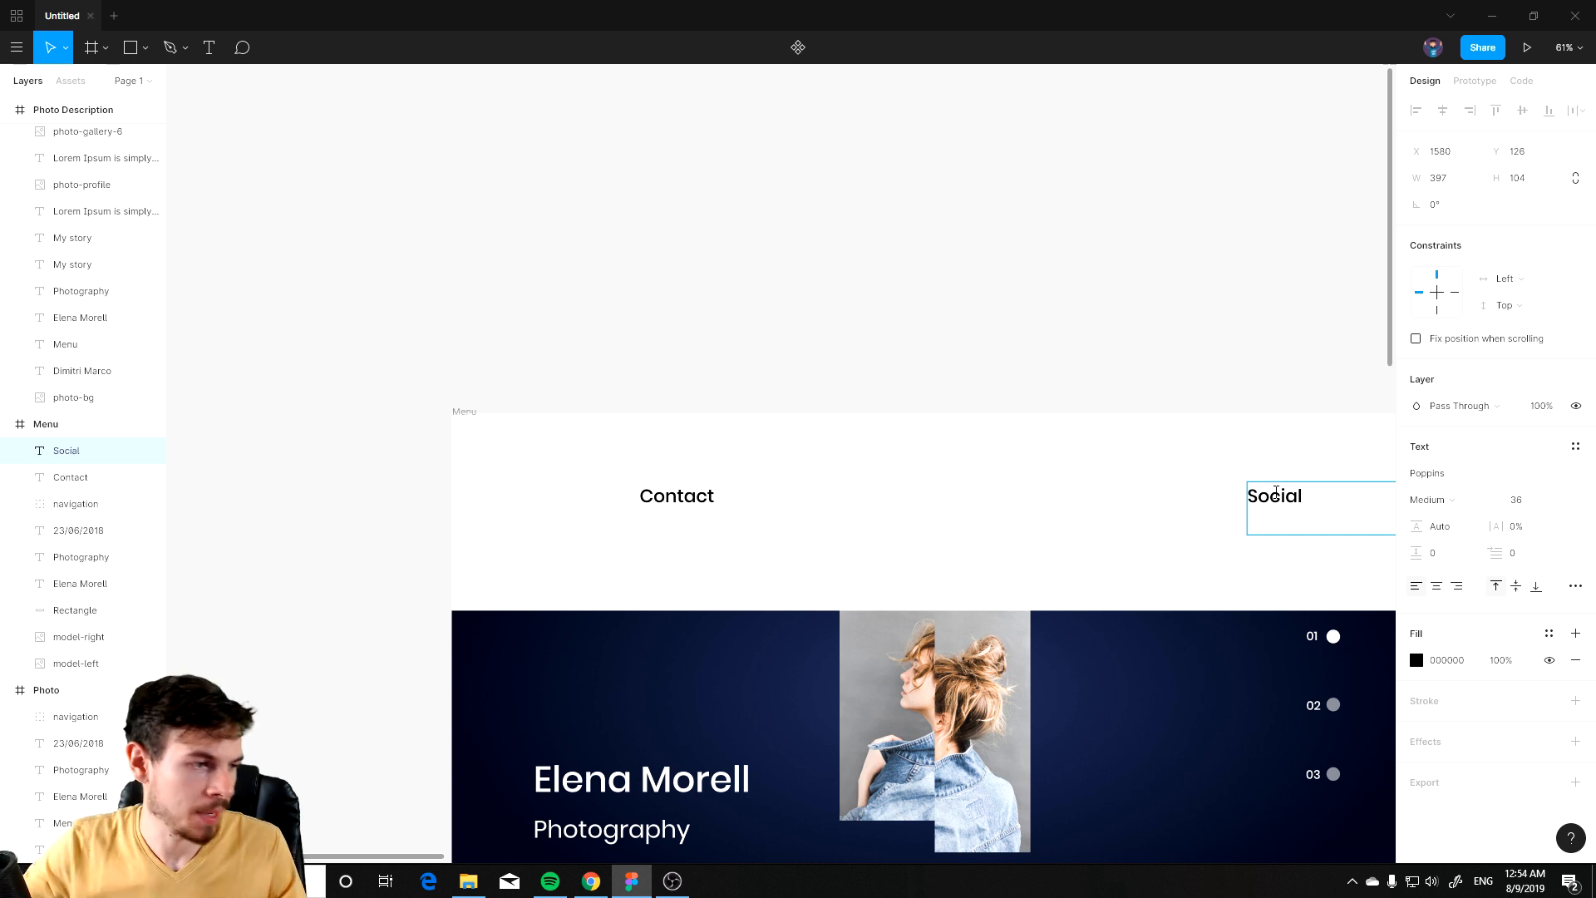
key("Escape")
left_click(531, 371)
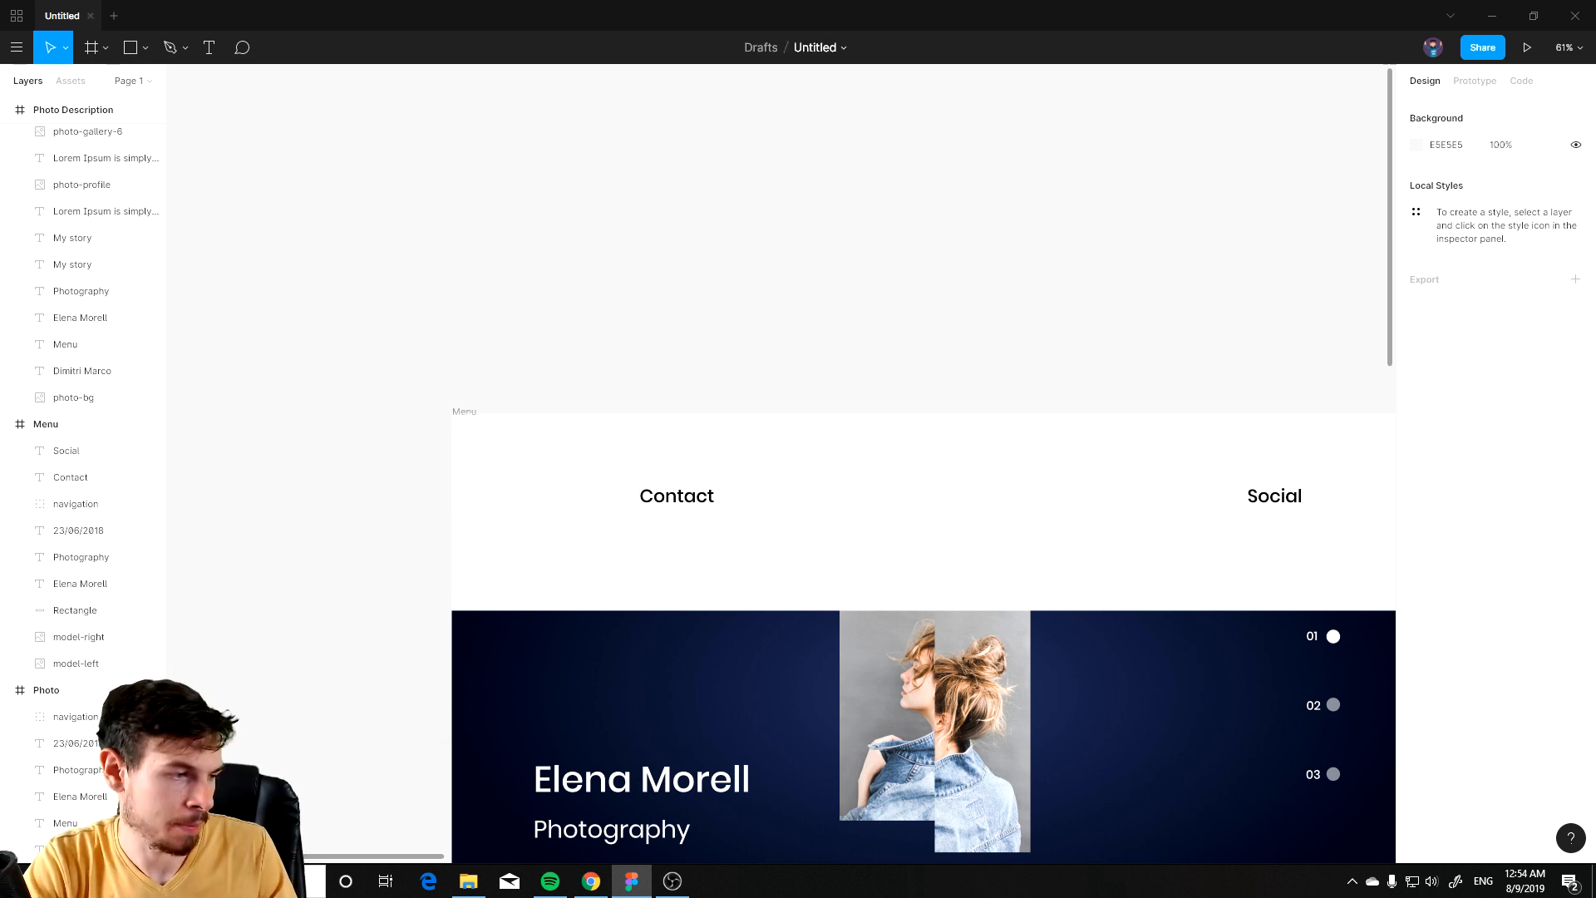
Step: Try to paste the copied content into the Menu frame and undo each paste
key("alt+Tab")
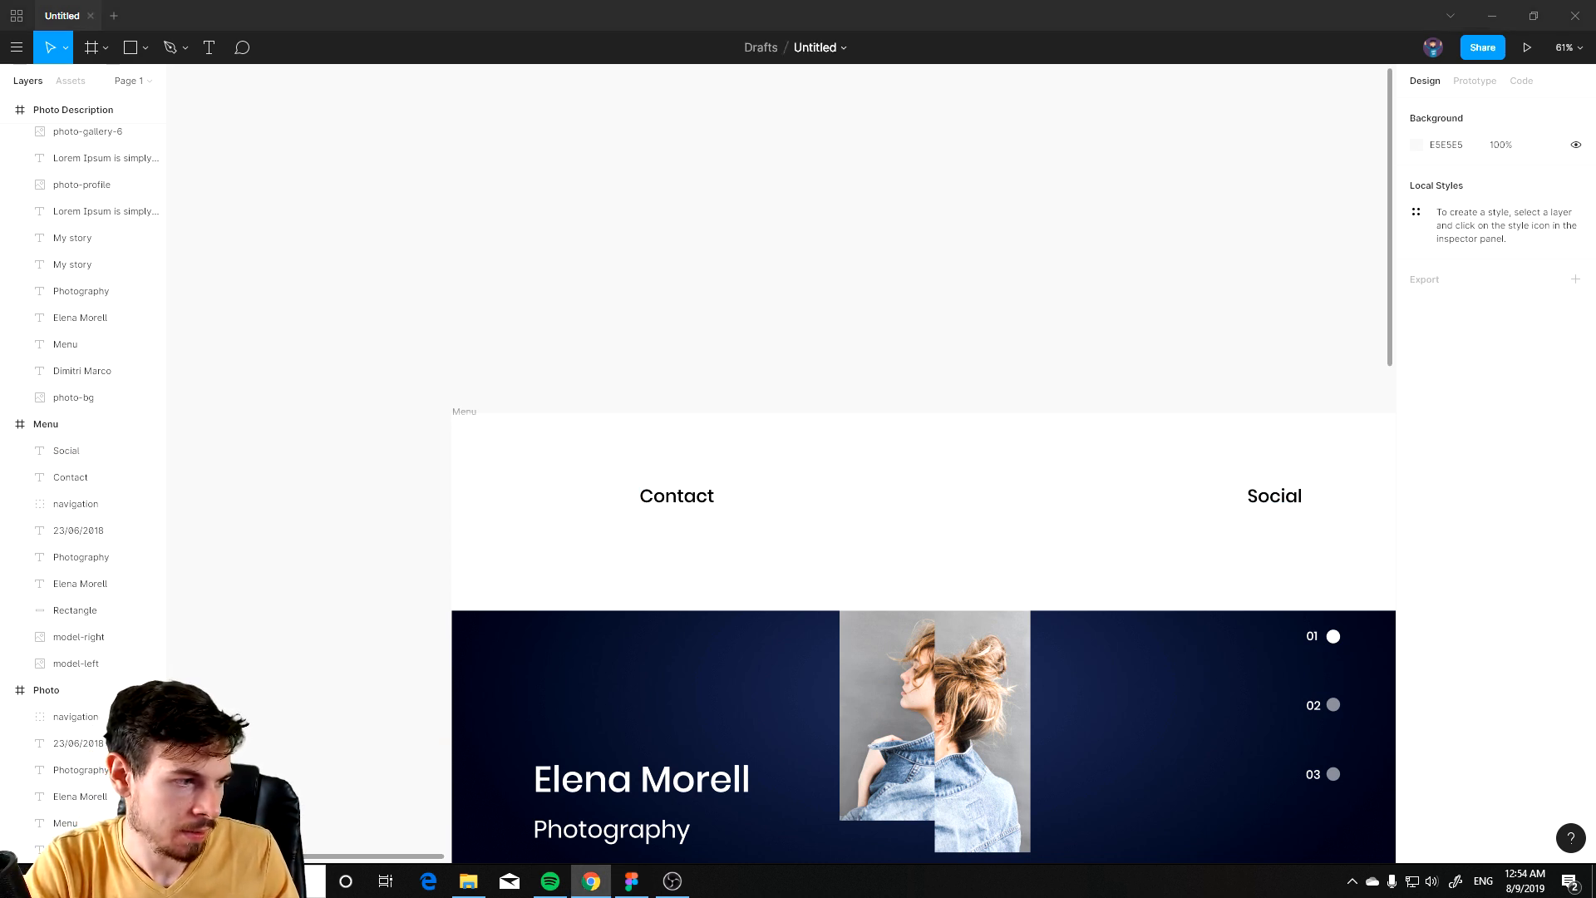
left_click_drag(758, 422, 614, 402)
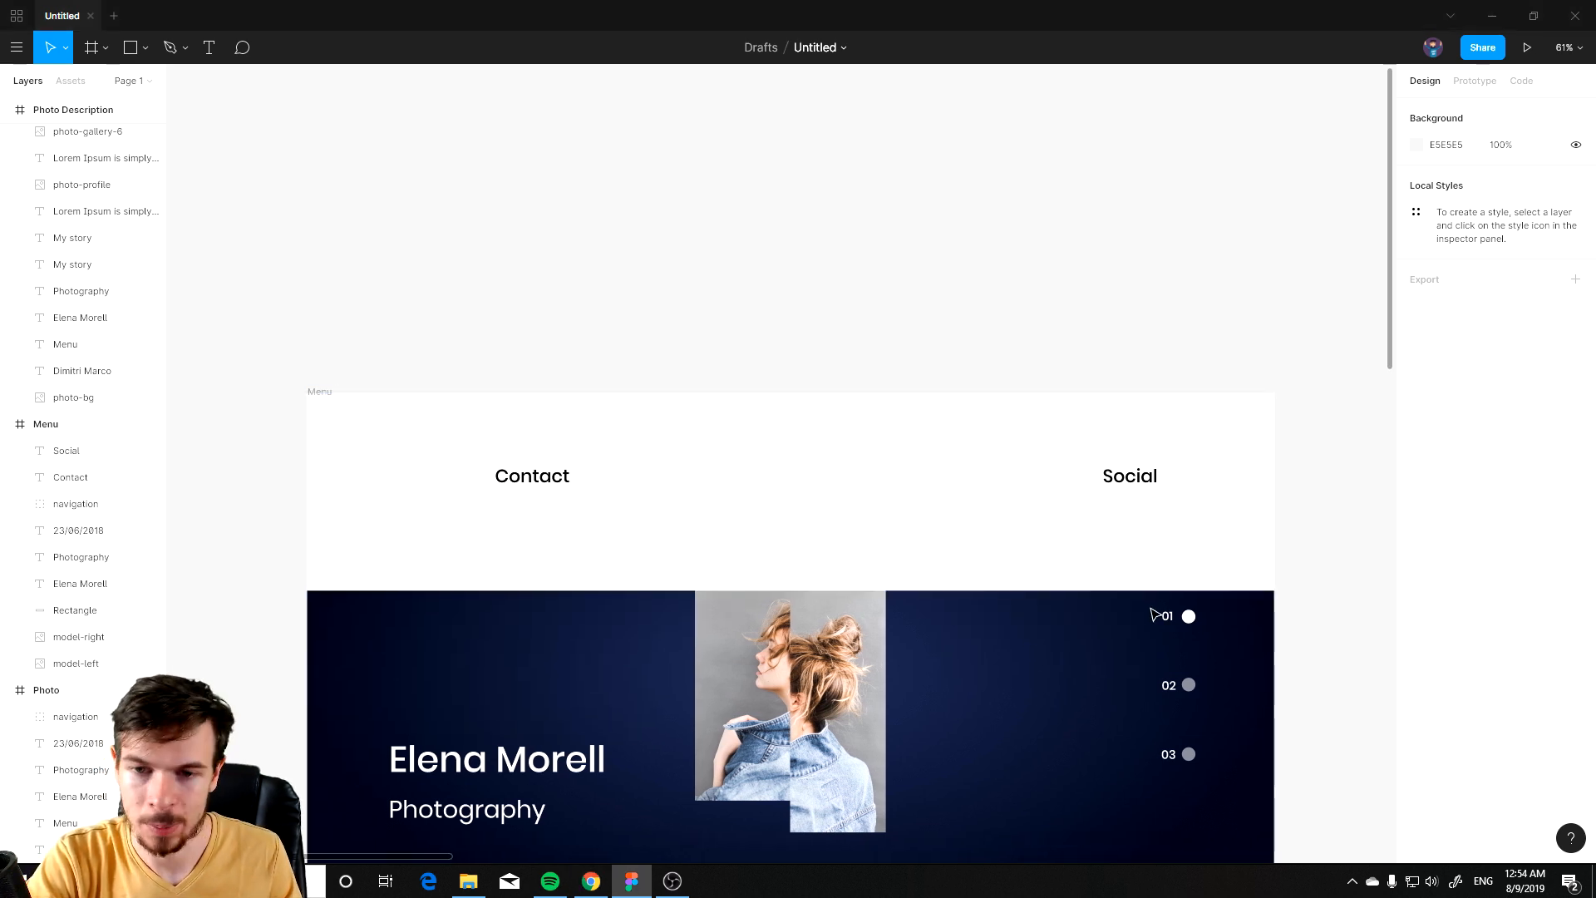
left_click(1008, 544)
key("ctrl+v")
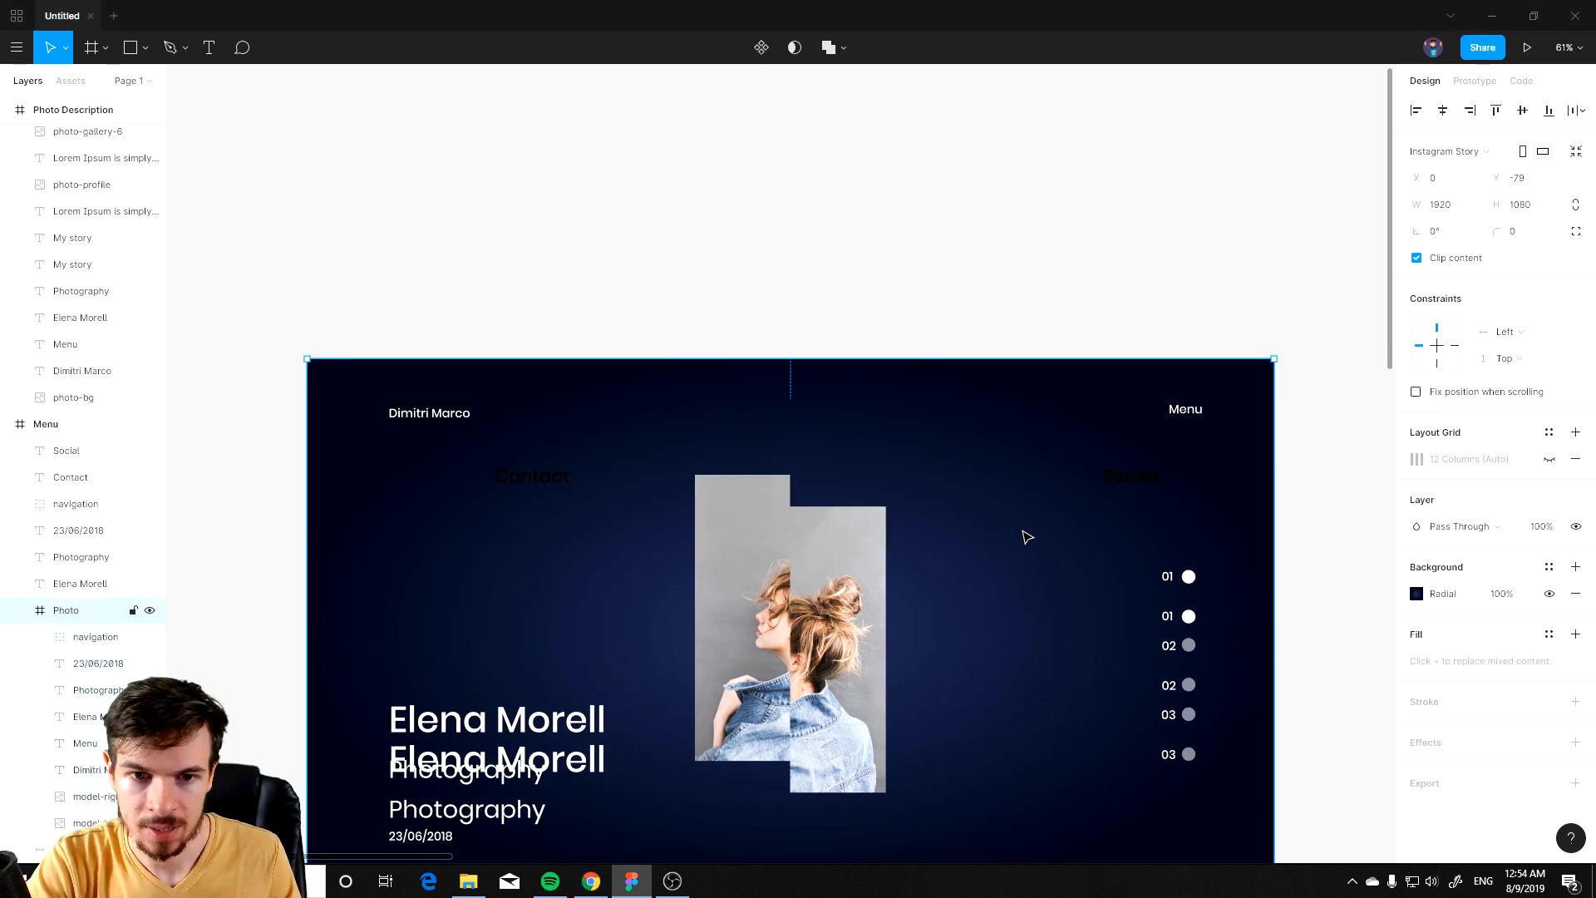
key("ctrl+z")
left_click(759, 328)
left_click(773, 481)
key("ctrl+v")
key("ctrl+z")
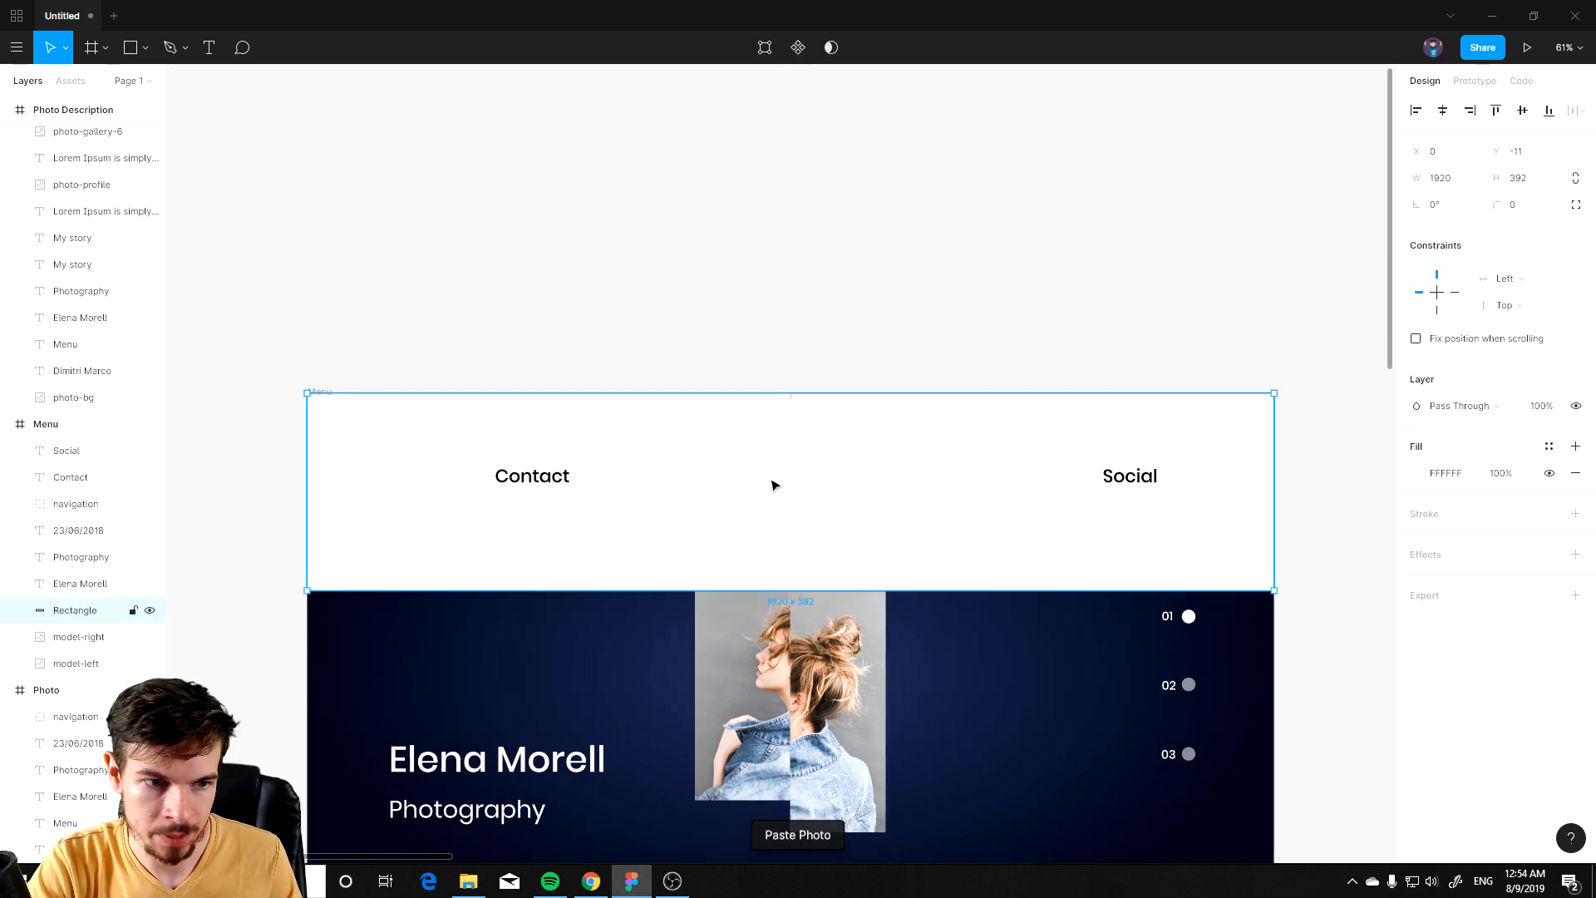
left_click(72, 420)
left_click(422, 319)
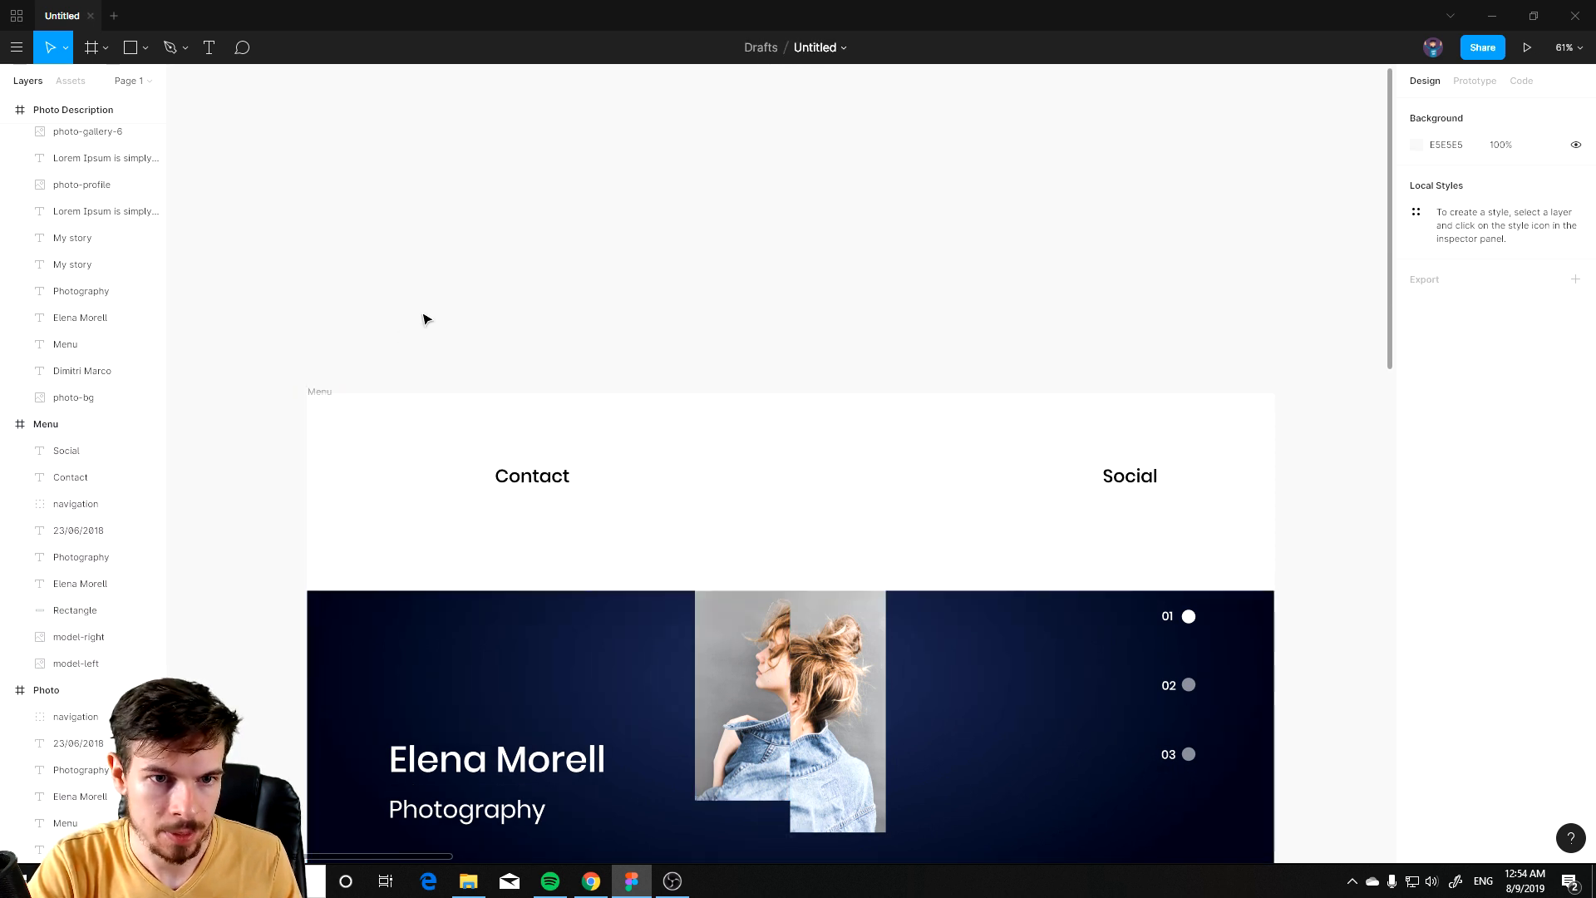
key("ctrl+v")
key("ctrl+z")
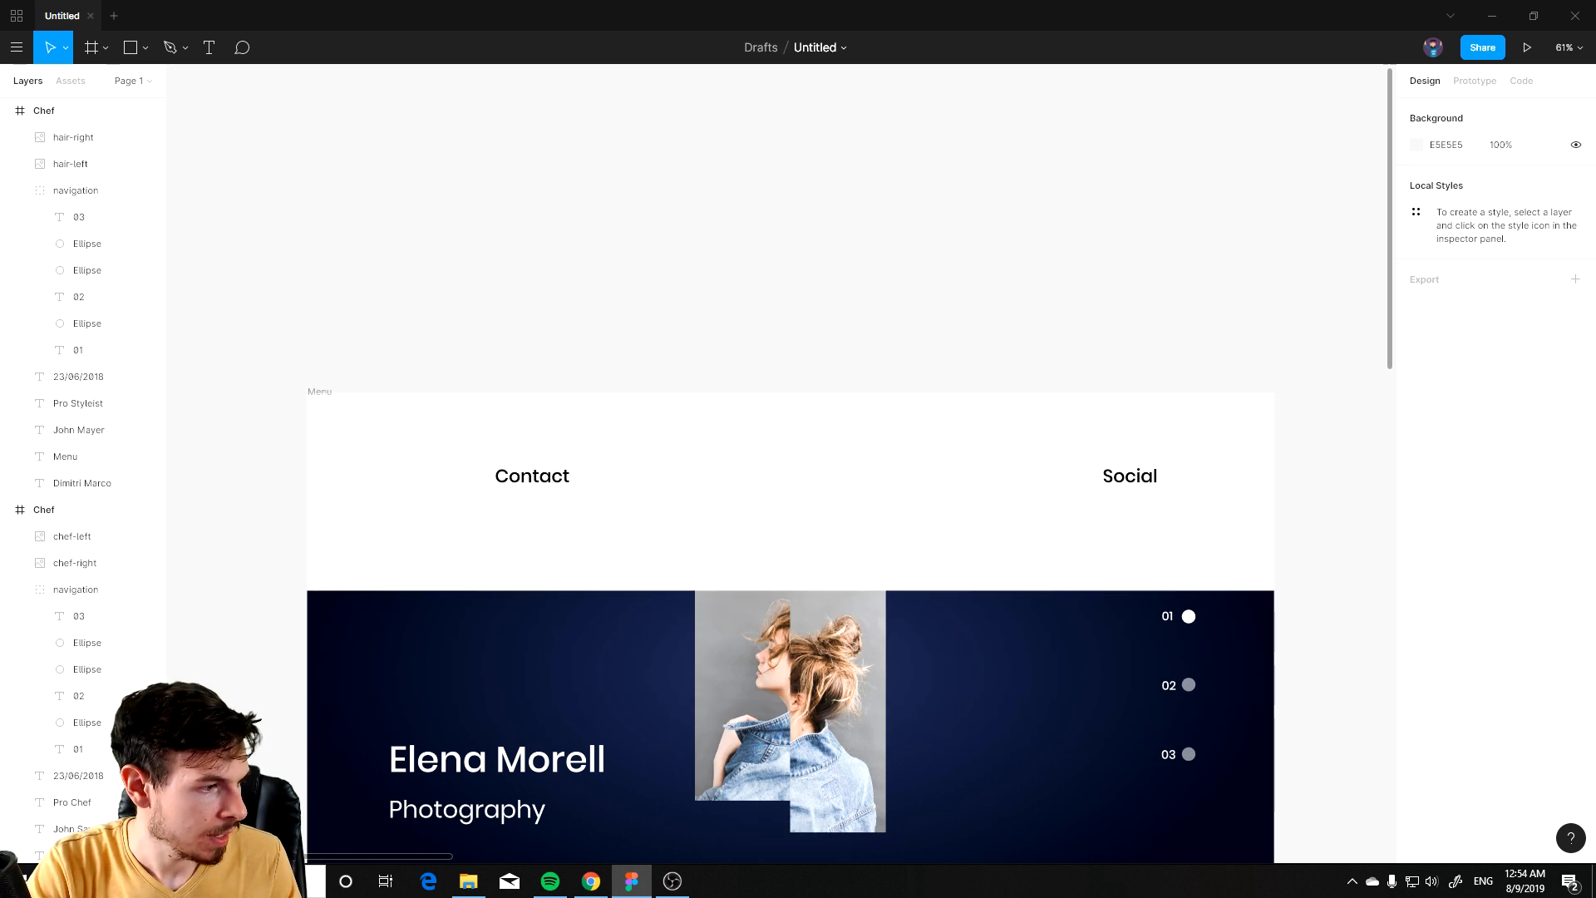
Step: Paste the Instagram, Facebook and Twitter icons into the Menu frame and place them under the Social label
key("alt+Tab")
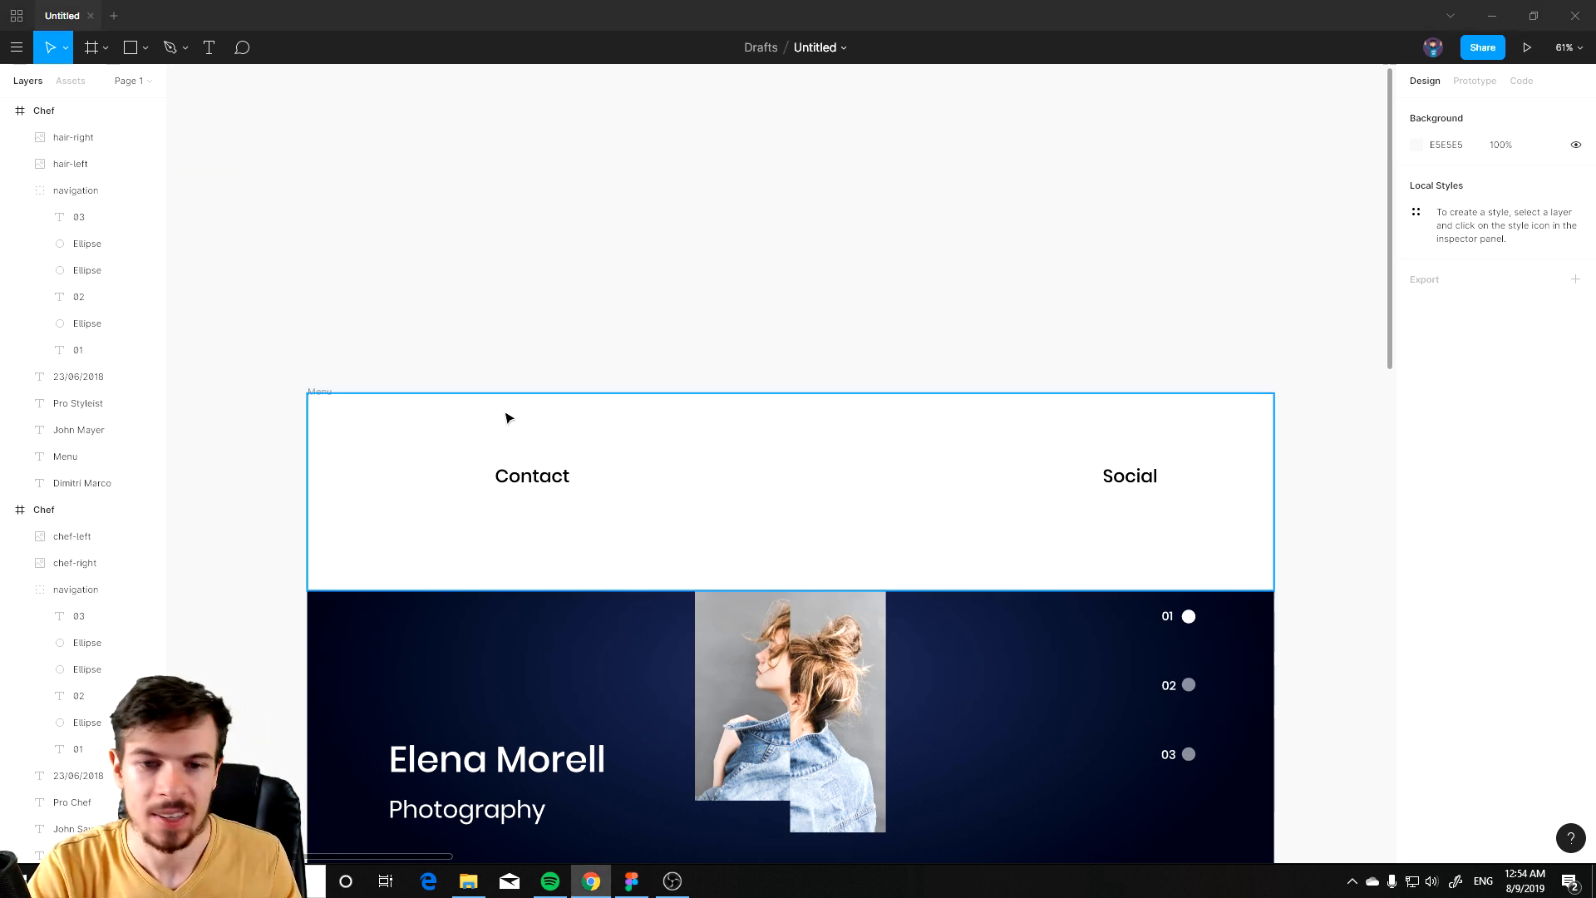
left_click(752, 335)
key("ctrl+v")
scroll(806, 465, "up", 3)
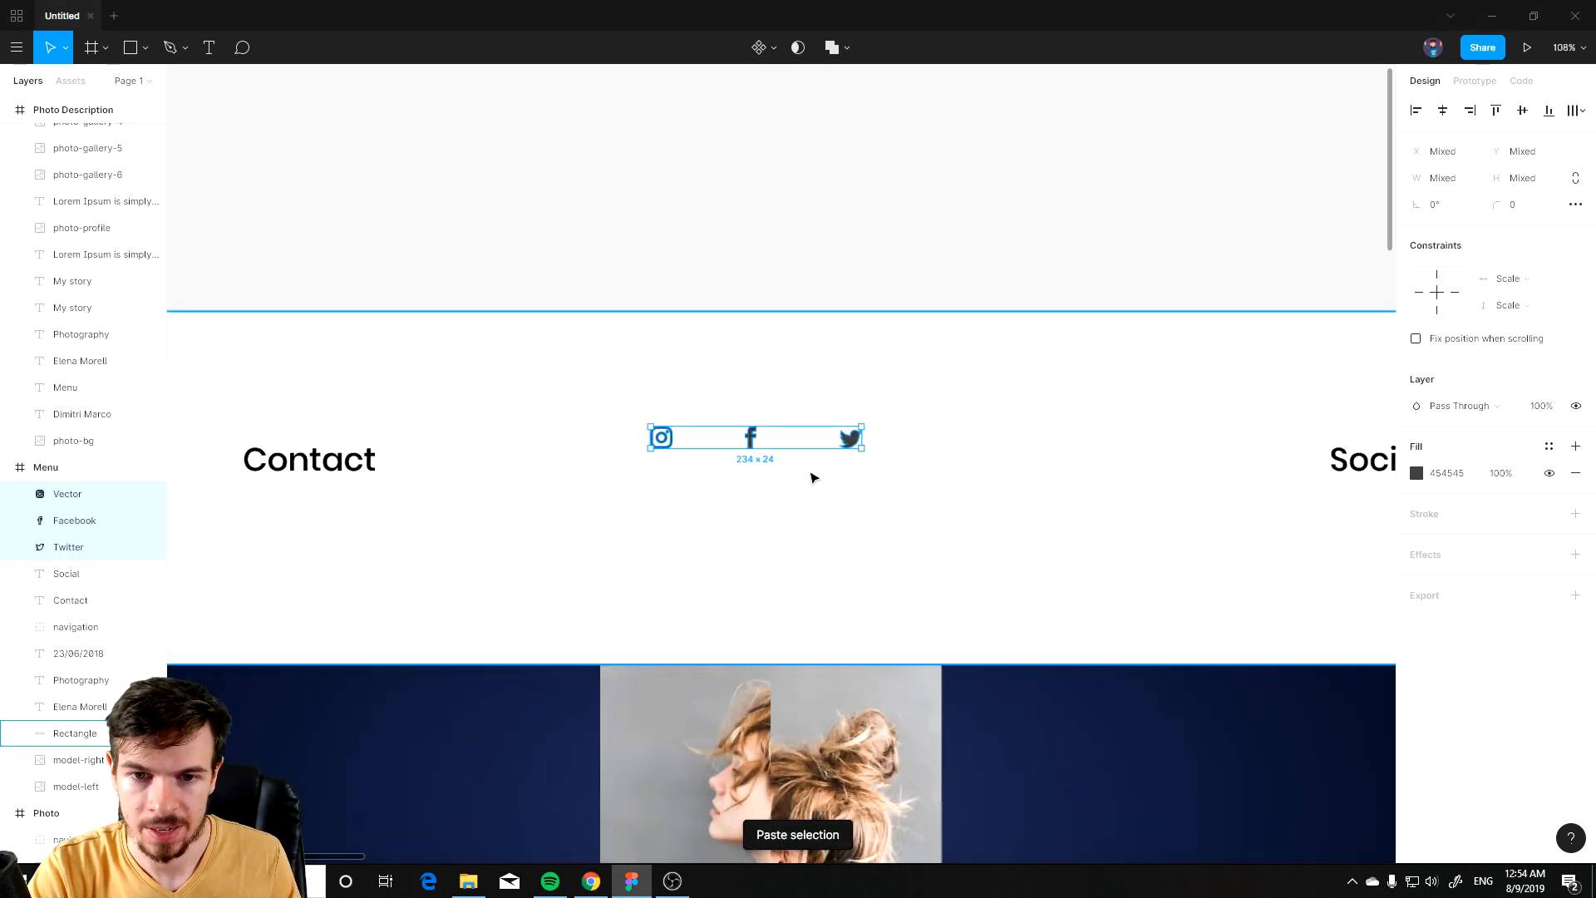
scroll(815, 483, "up", 1)
left_click(813, 480)
left_click(849, 439)
left_click(751, 439, "shift")
left_click(663, 439, "shift")
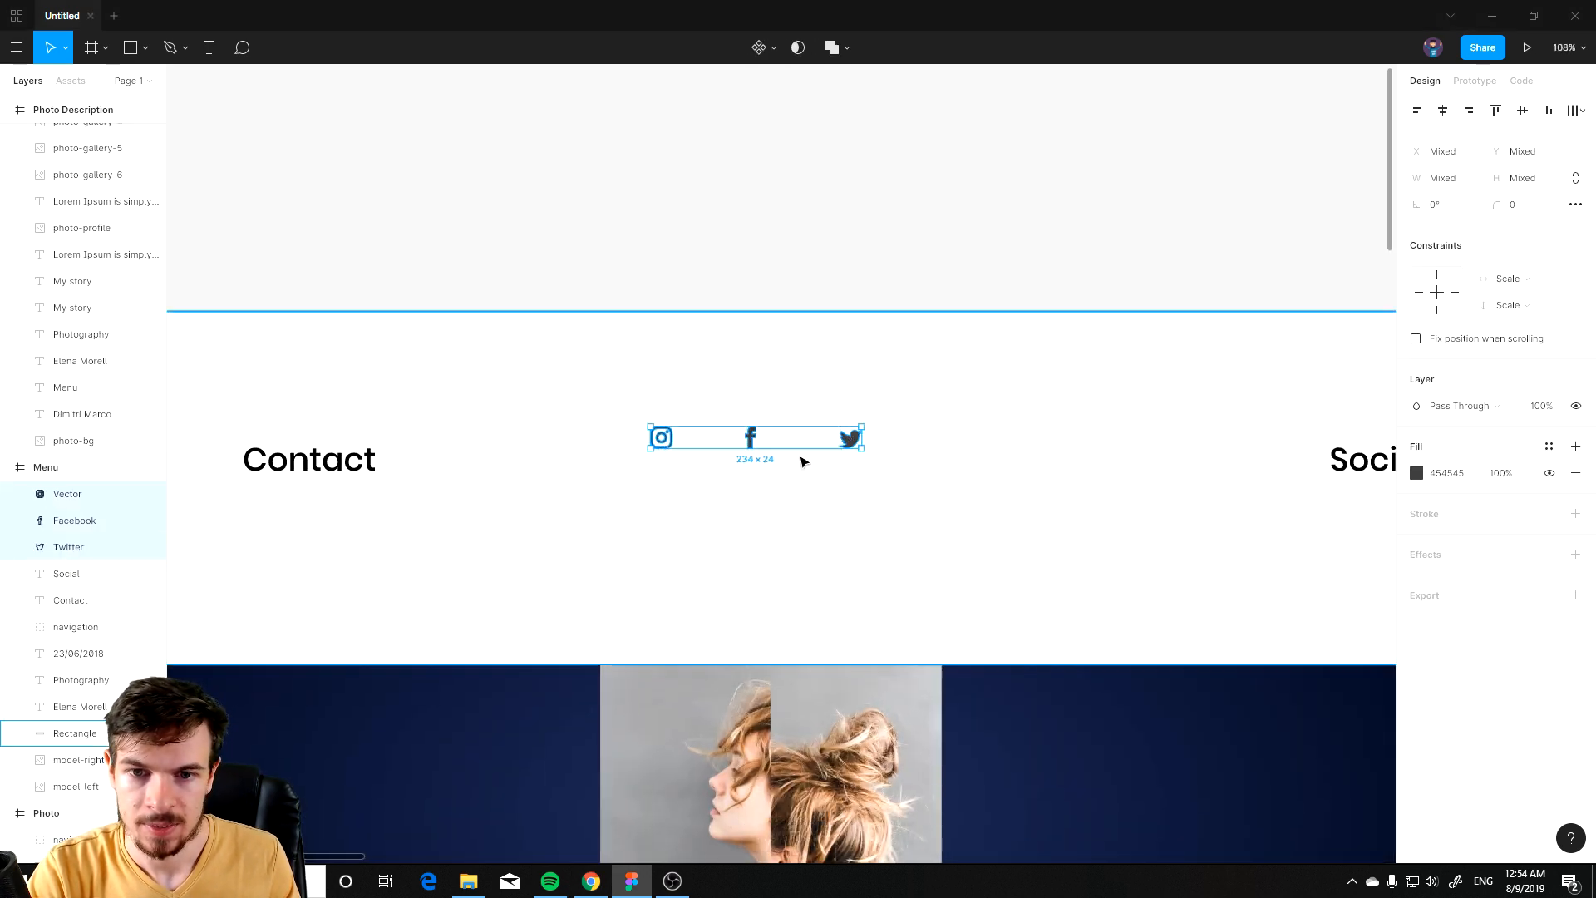
left_click_drag(851, 442, 1114, 561)
left_click_drag(1215, 580, 824, 507)
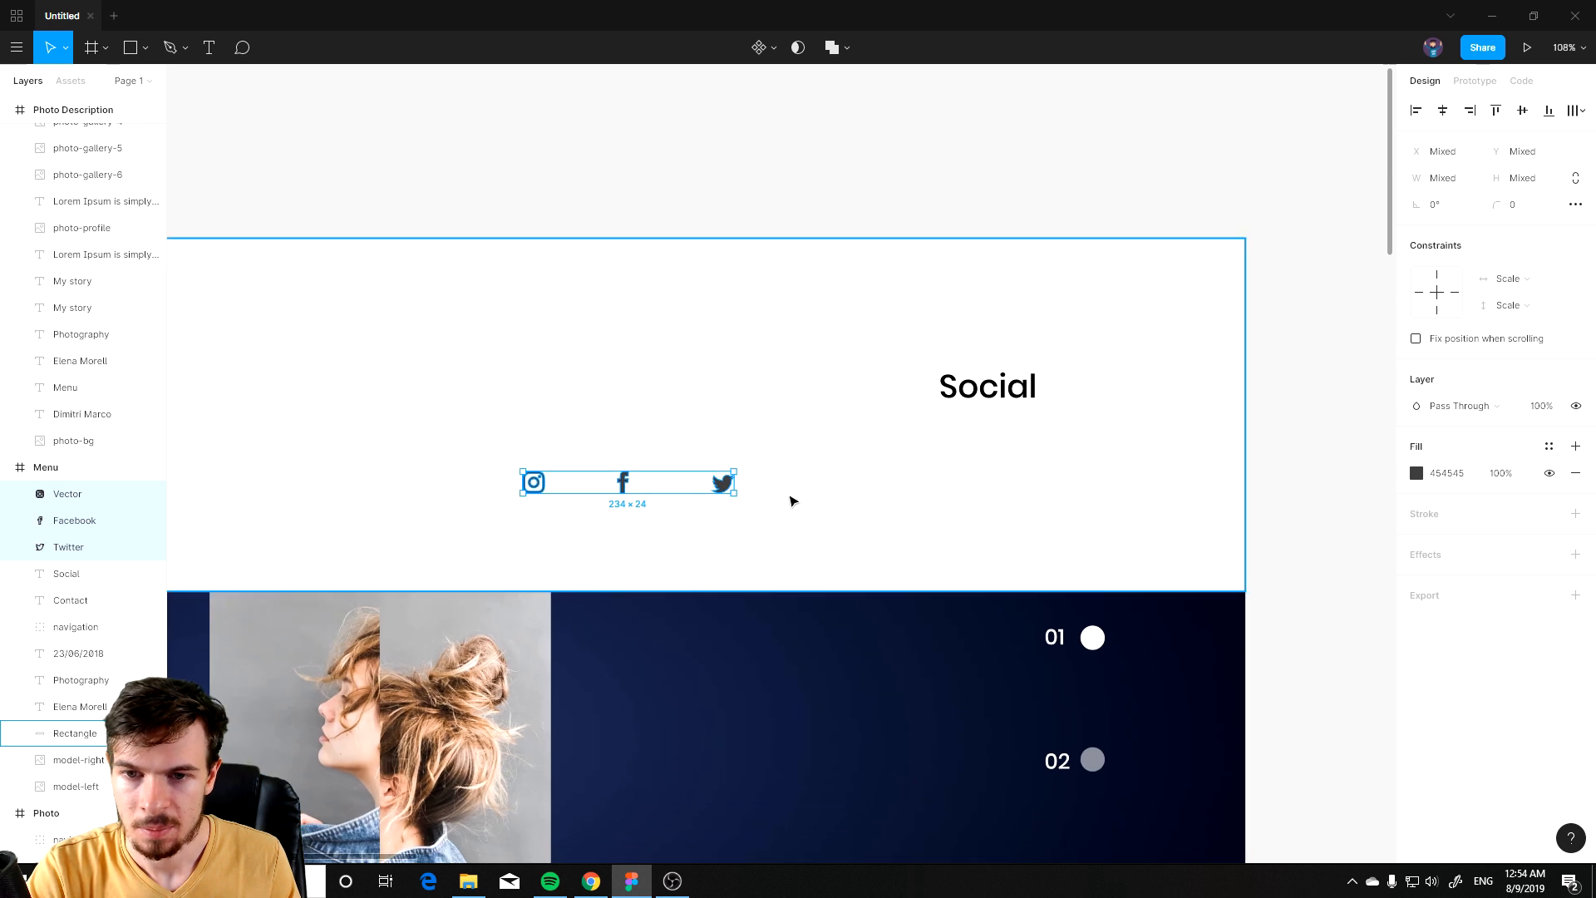
left_click_drag(722, 488, 1081, 487)
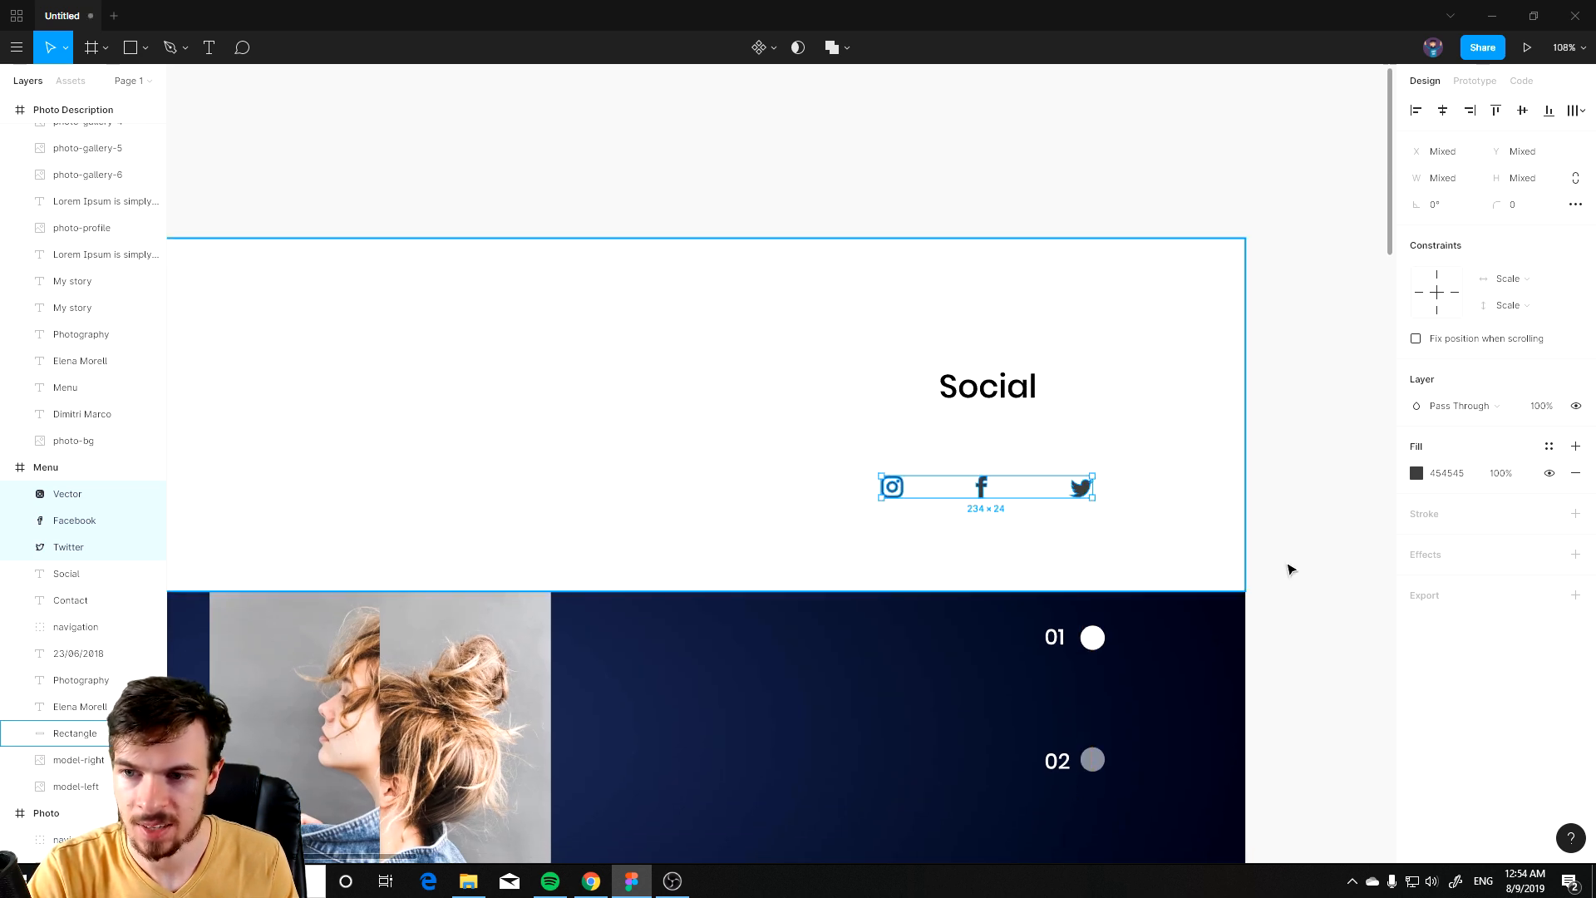
left_click(1418, 473)
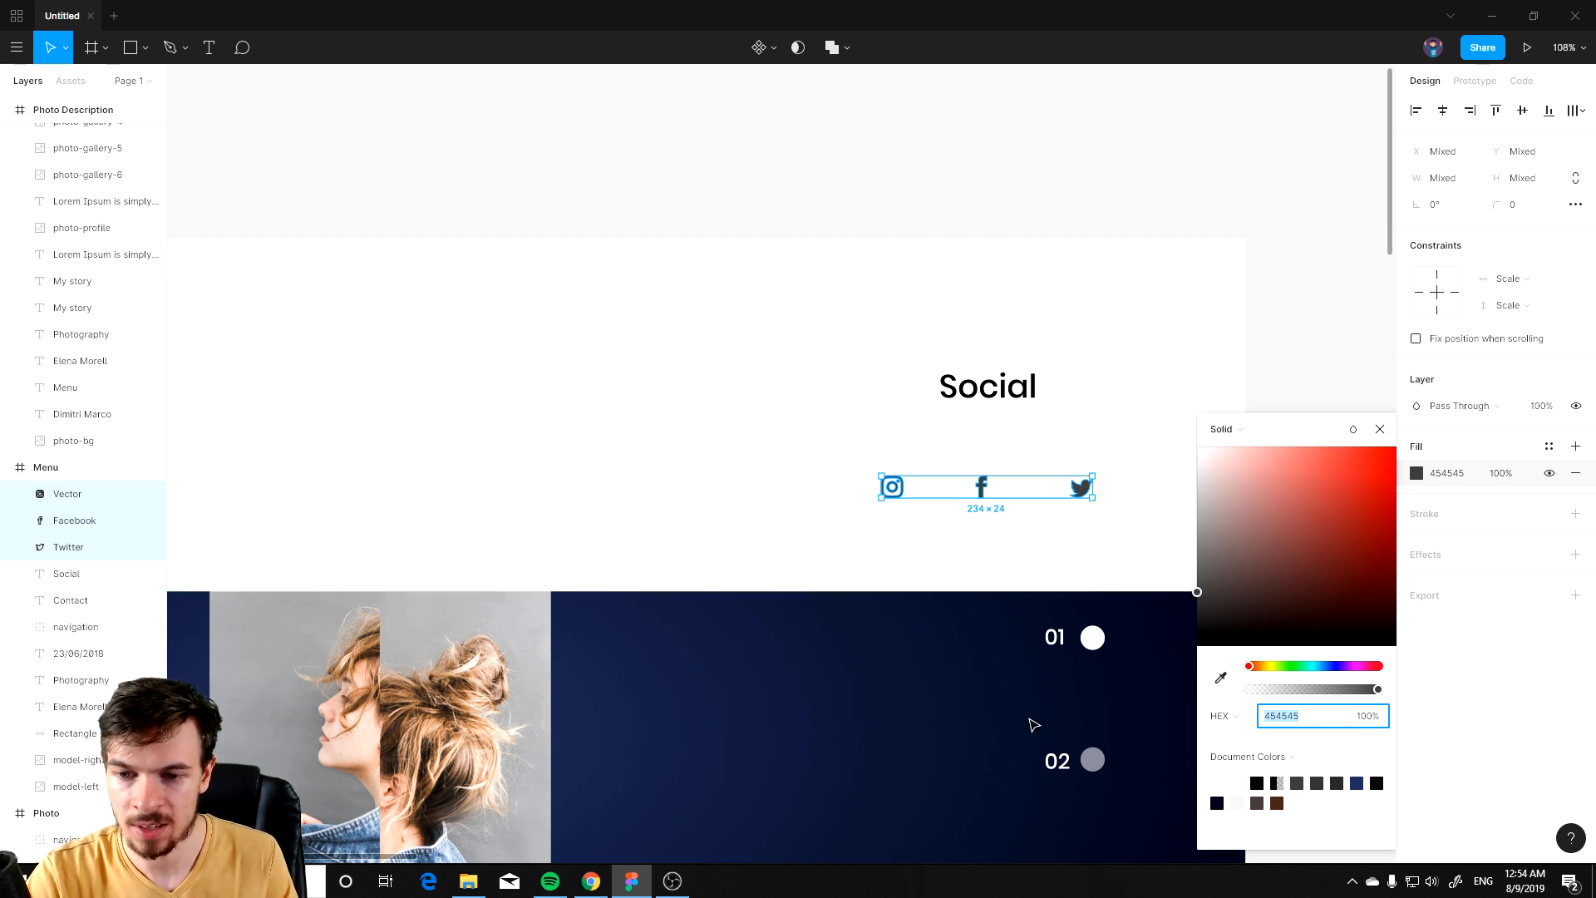
scroll(1033, 725, "down", 5)
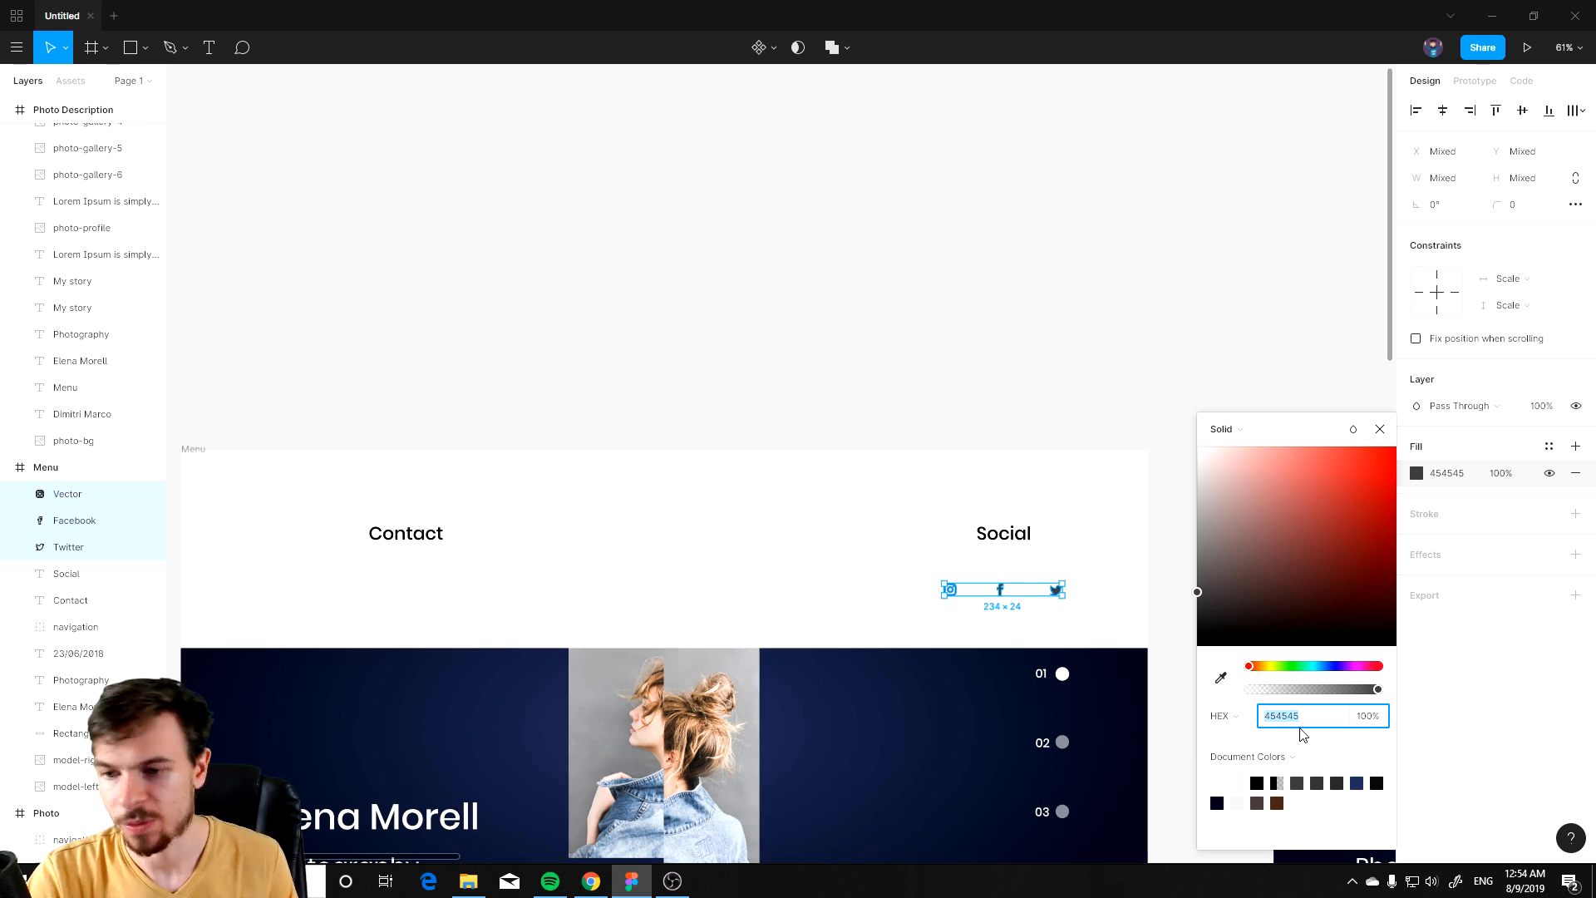
left_click(1205, 374)
scroll(1191, 594, "down", 3)
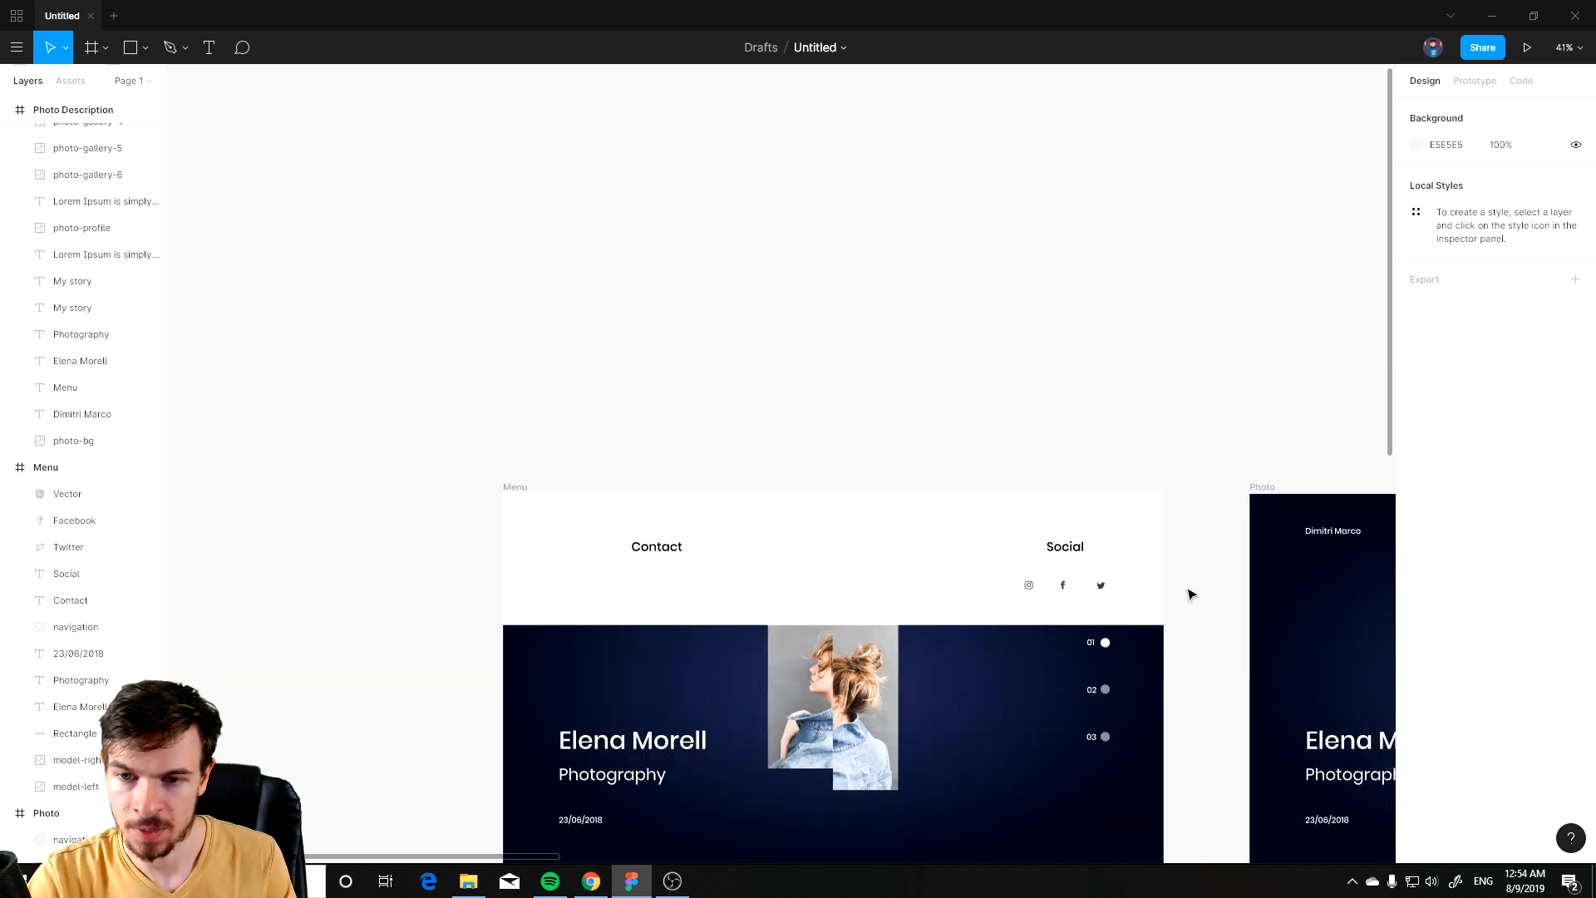
left_click_drag(1005, 606, 767, 536)
Step: Add a 36-size text box under the Contact label containing the contact's phone number
scroll(766, 532, "down", 1)
scroll(766, 532, "left", 3)
scroll(801, 541, "up", 7)
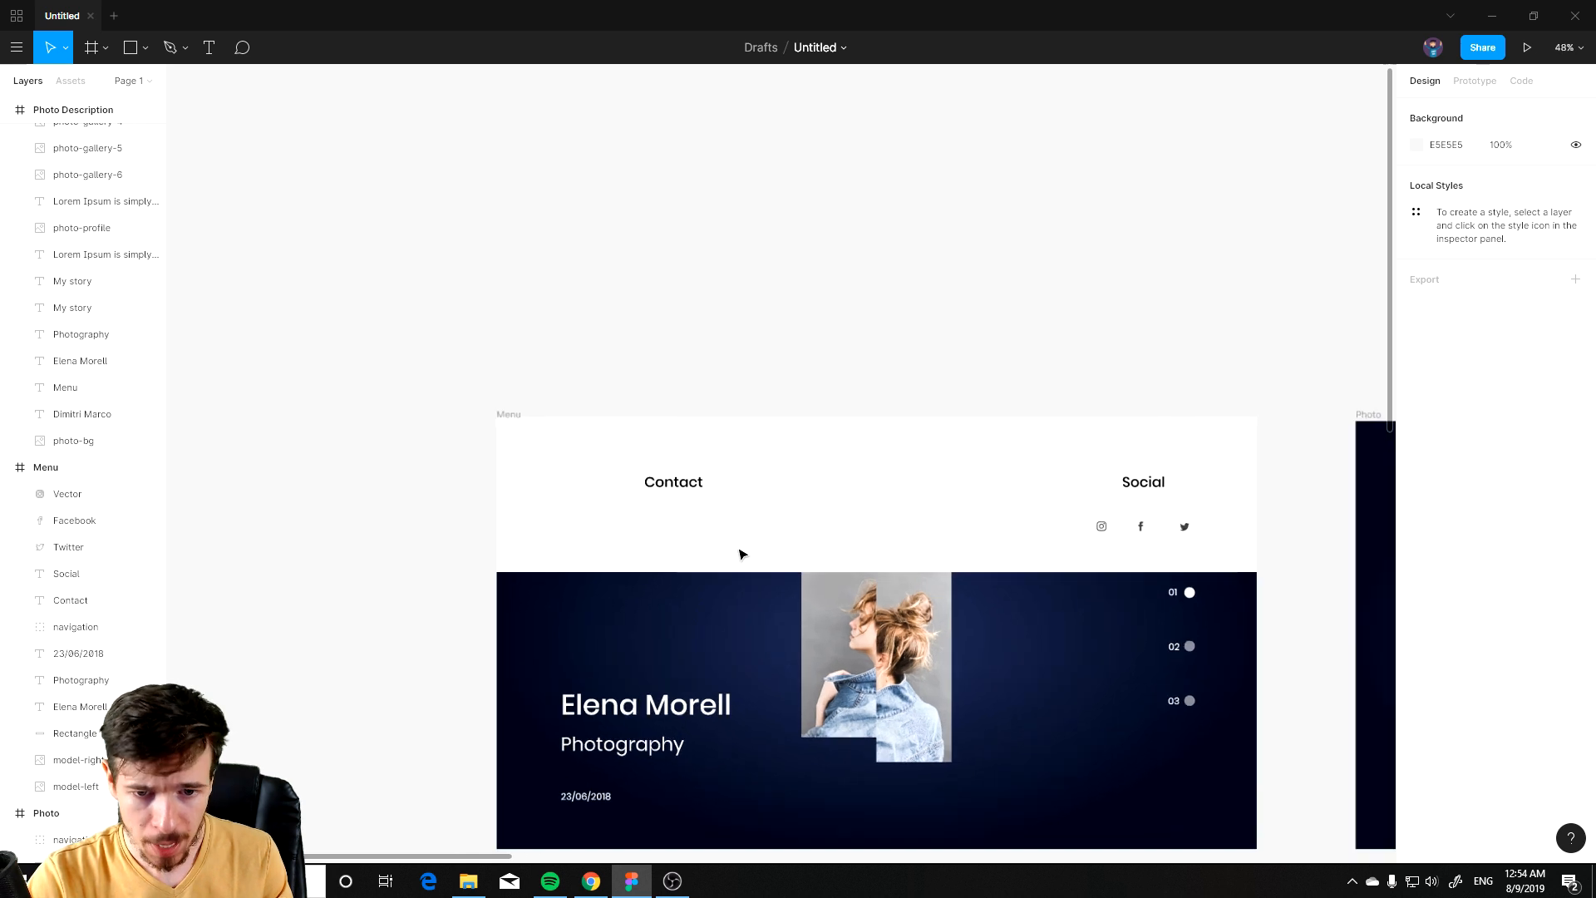
key("t")
left_click_drag(572, 490, 838, 555)
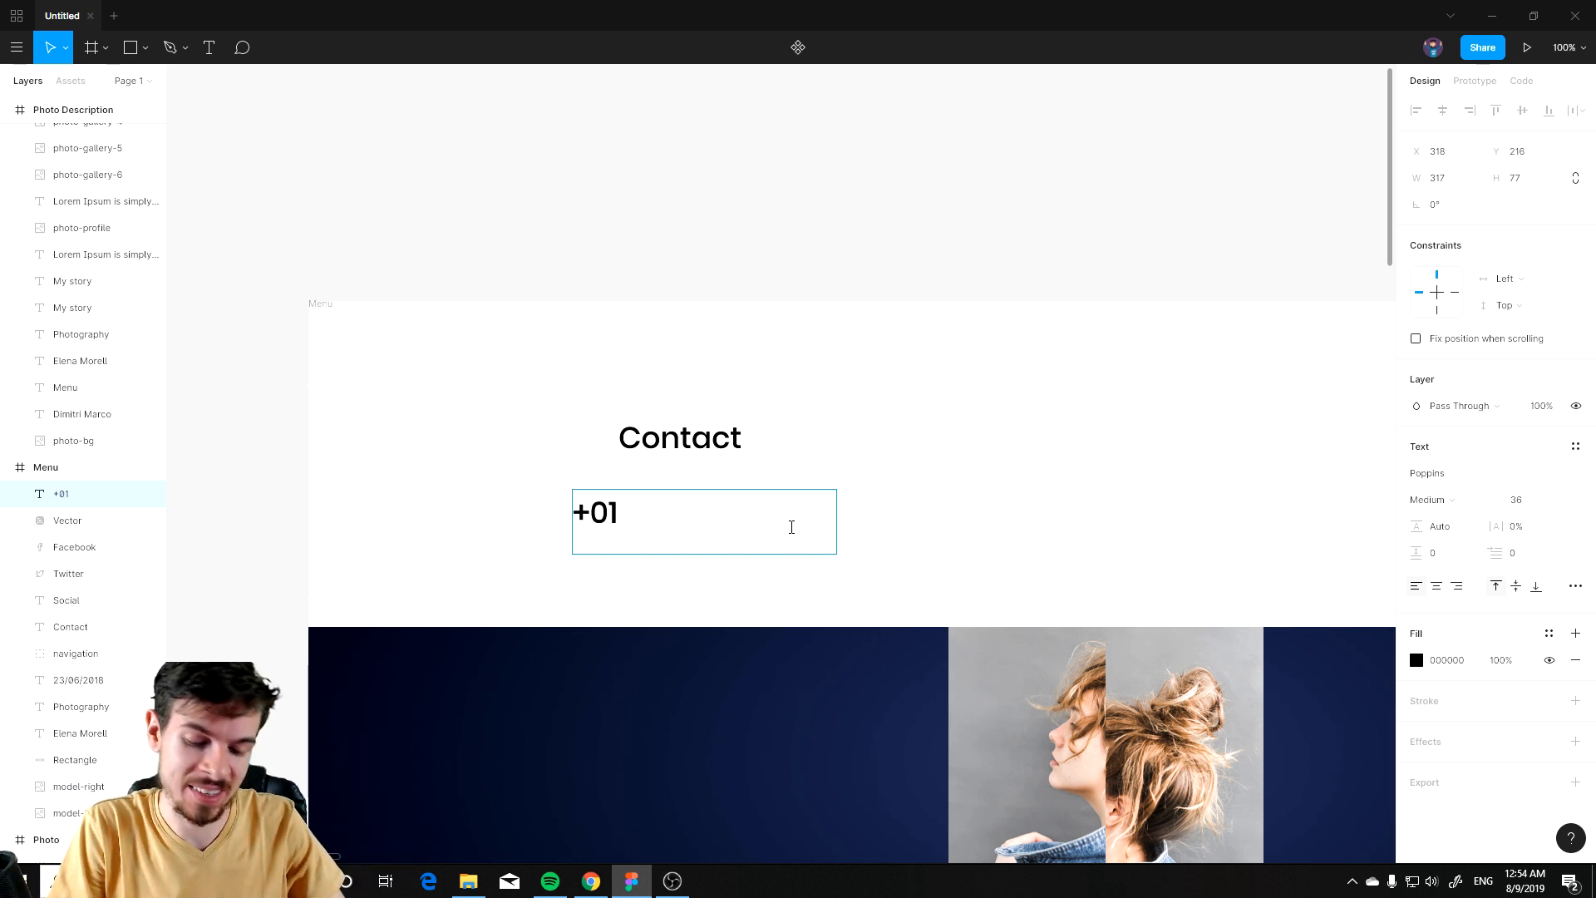
type("+01234")
key("BackSpace")
key("BackSpace")
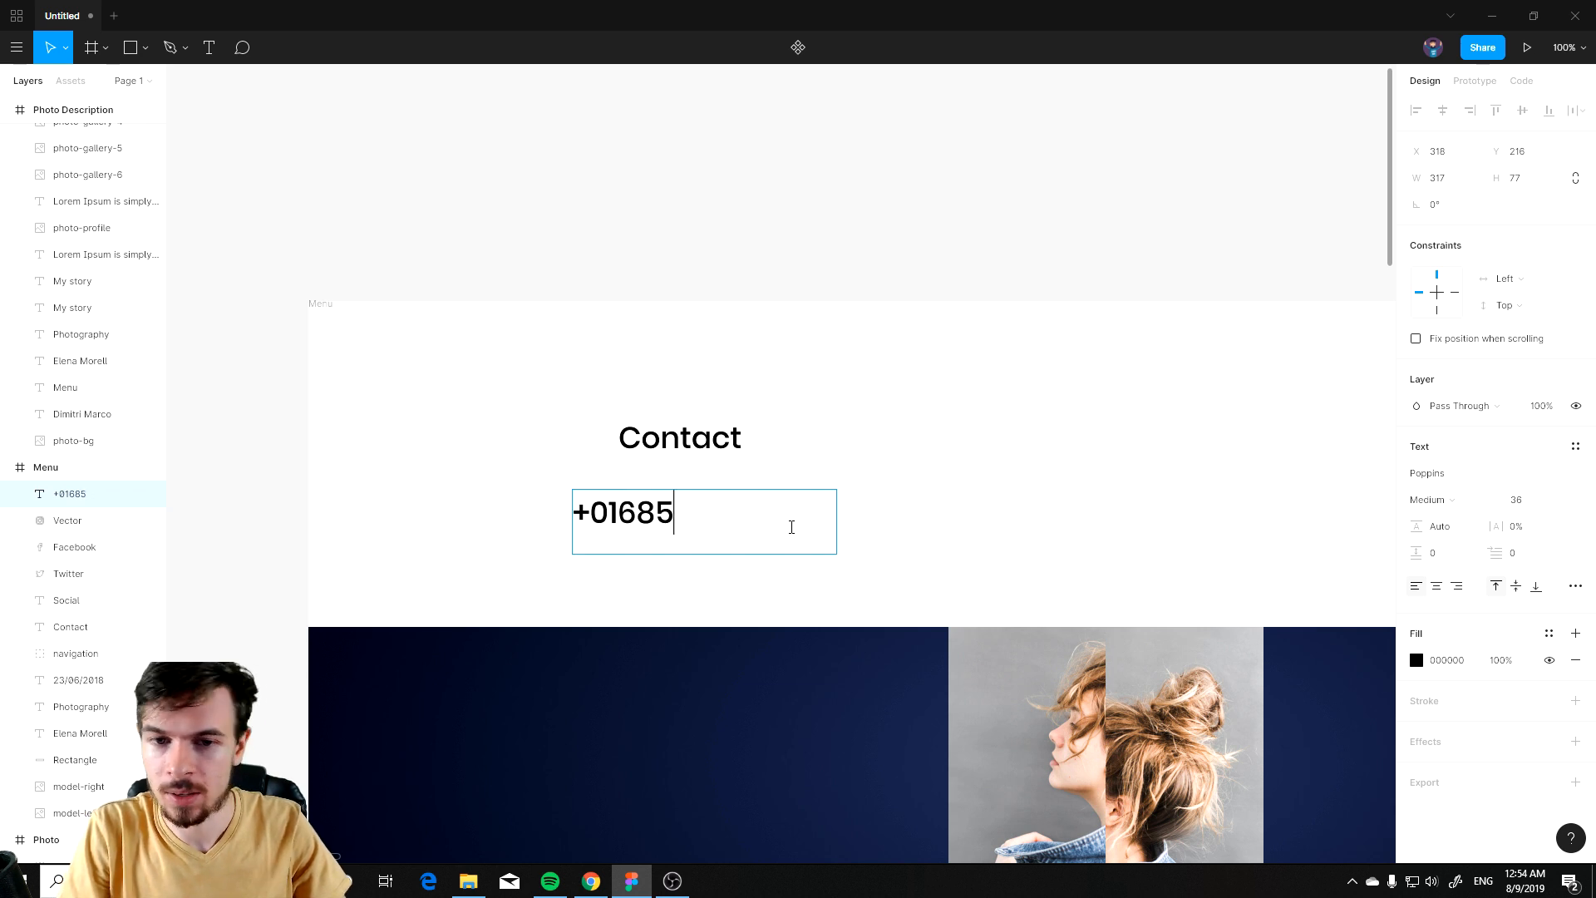
type("384394")
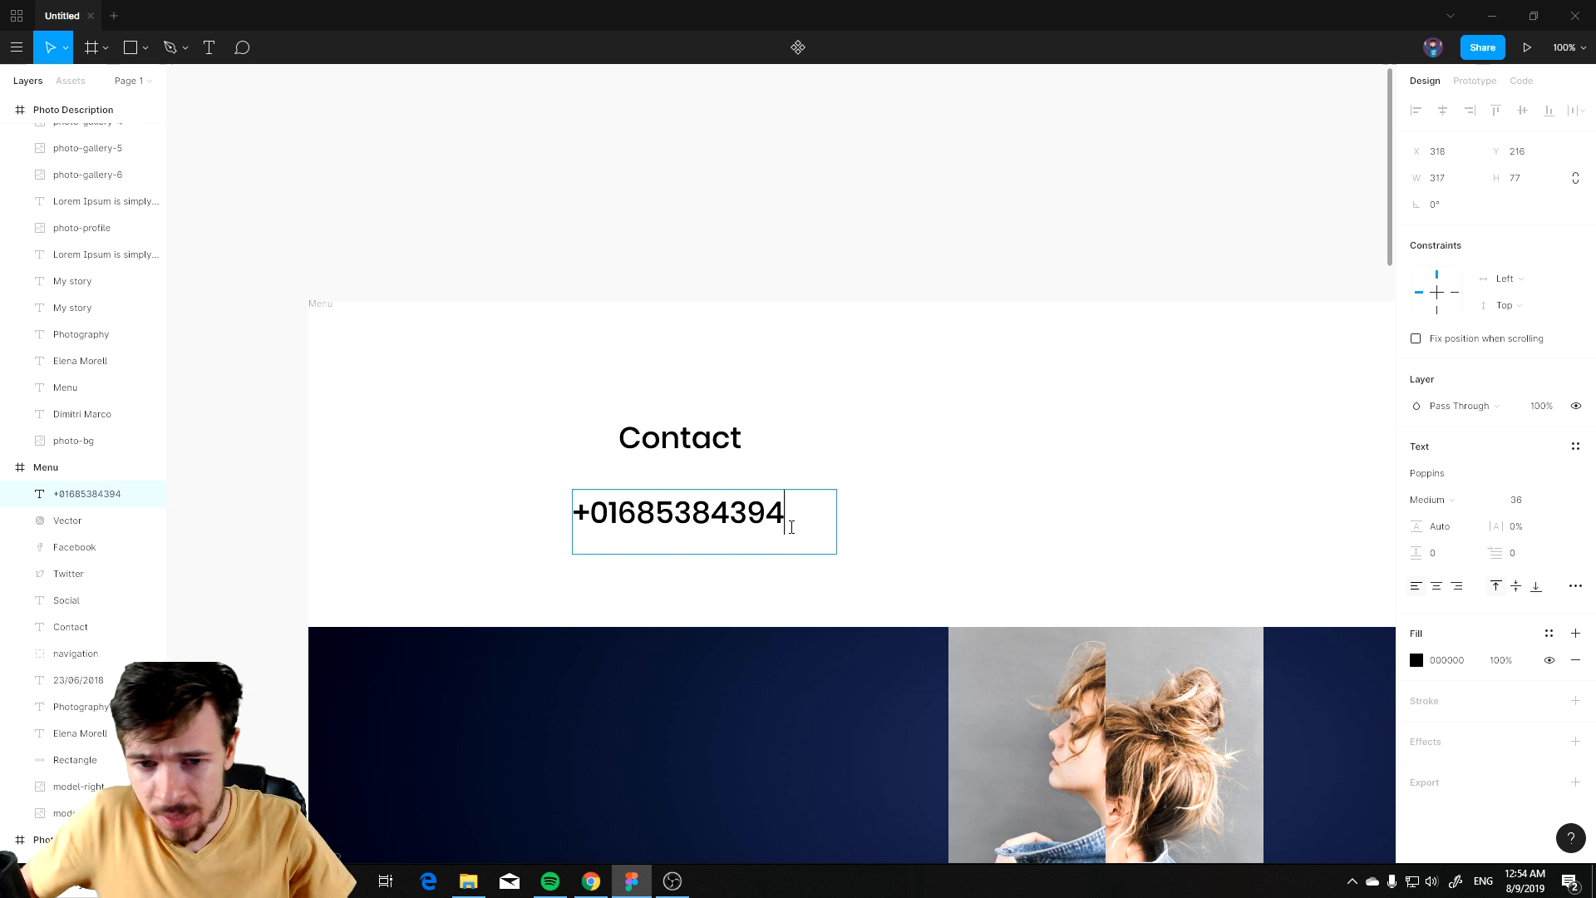
left_click(612, 515)
key("BackSpace")
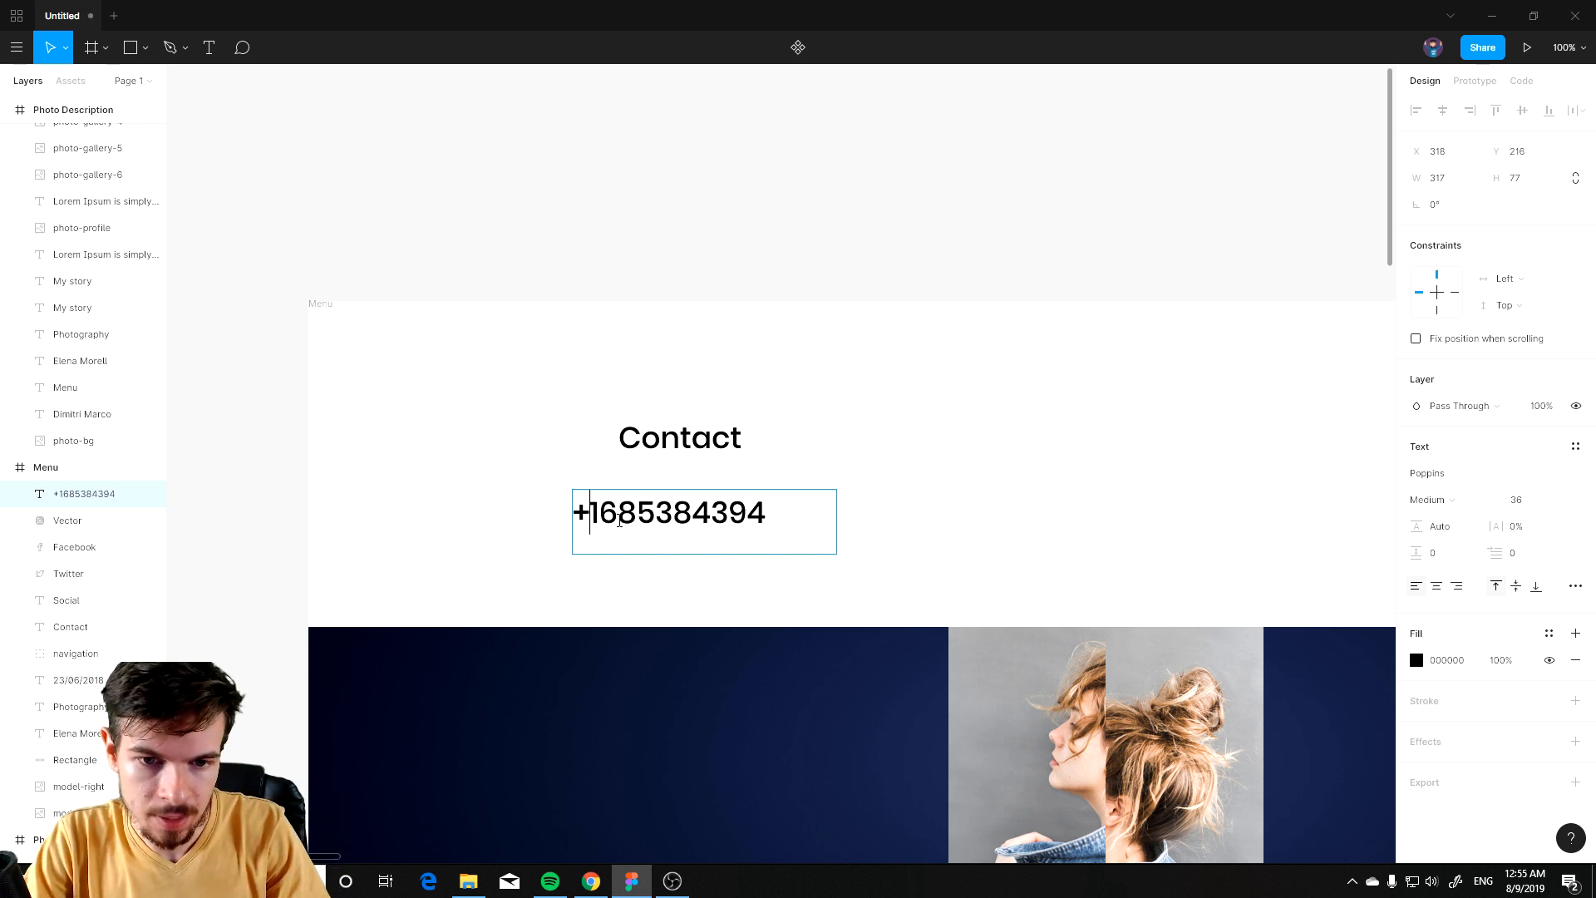
left_click_drag(600, 513, 766, 520)
left_click(771, 516)
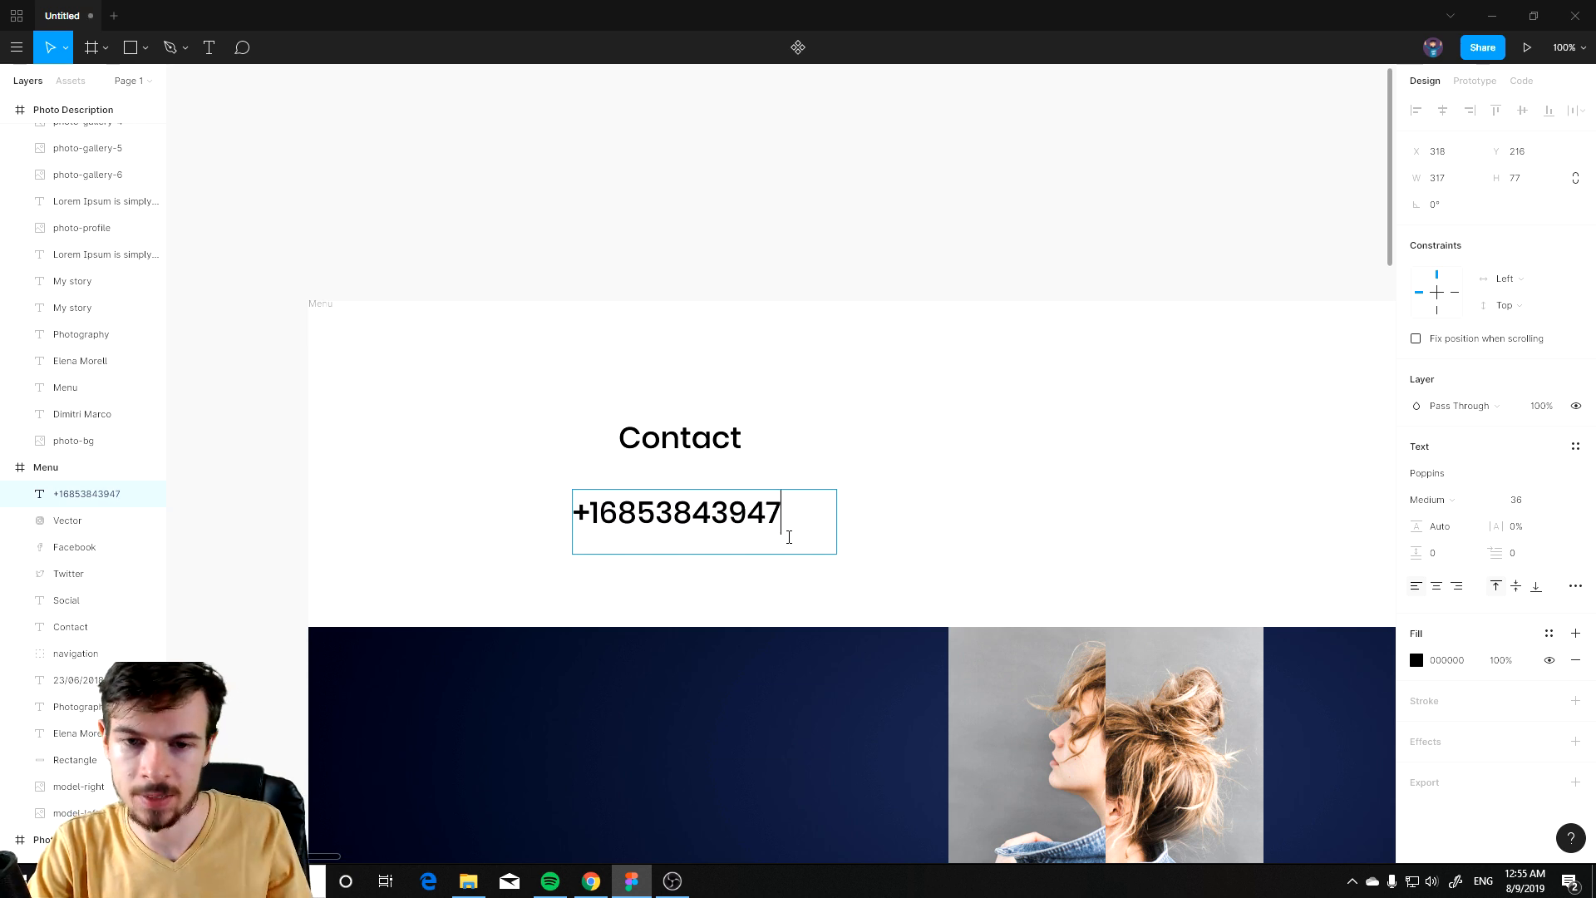
Step: Set the phone number's font size to 24
left_click(769, 198)
scroll(1008, 546, "down", 3)
scroll(915, 541, "right", 5)
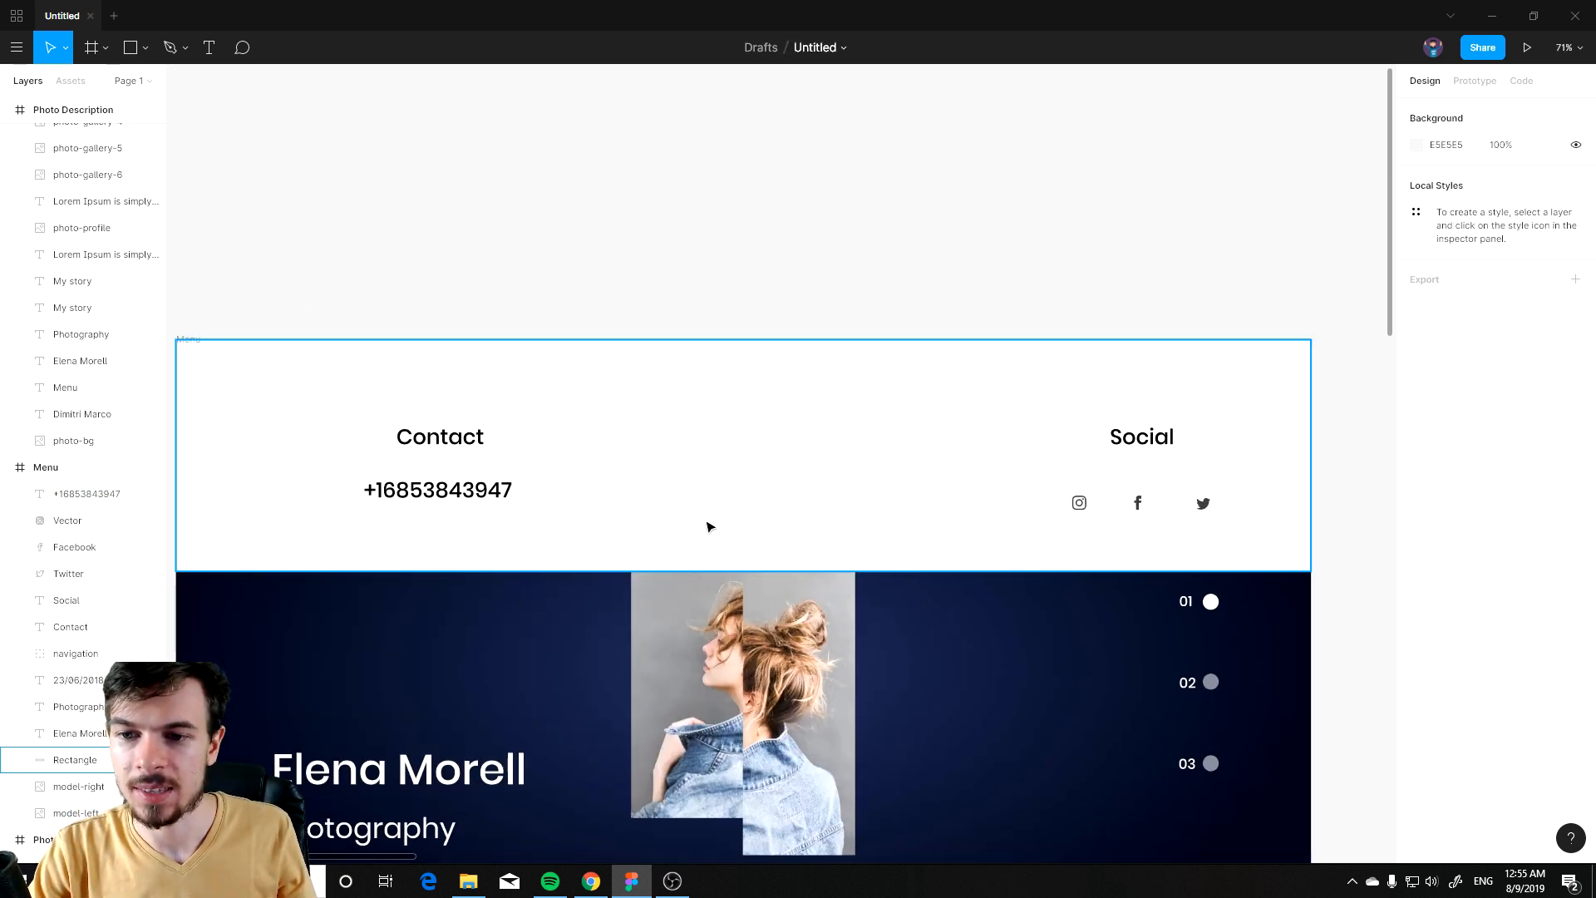
scroll(704, 530, "down", 2)
left_click(482, 494)
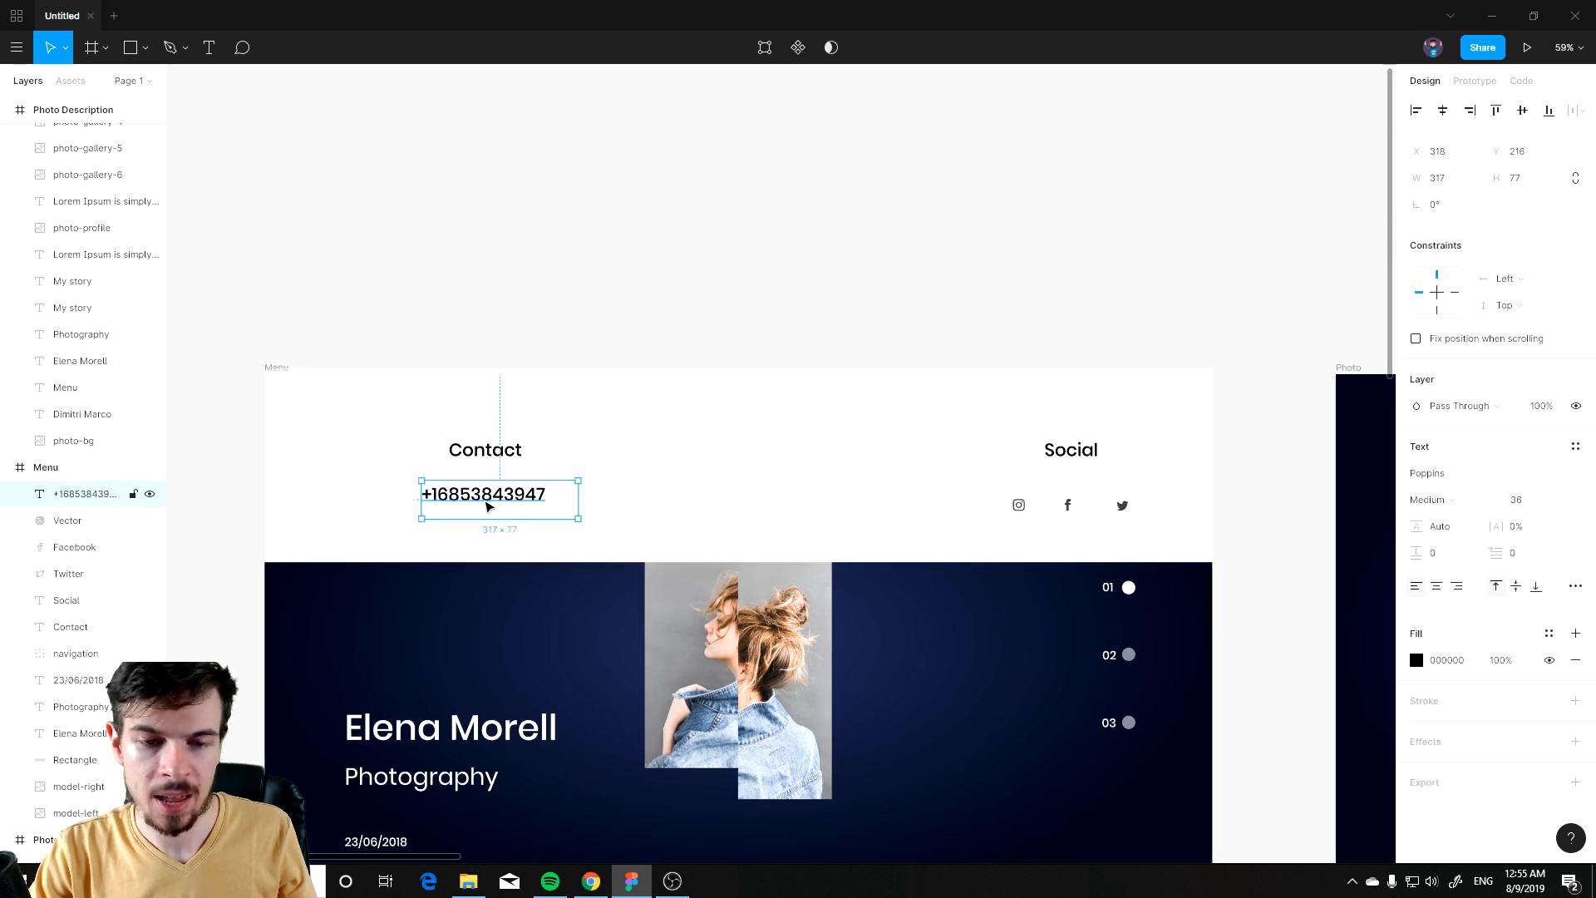
left_click(1558, 500)
left_click(1534, 459)
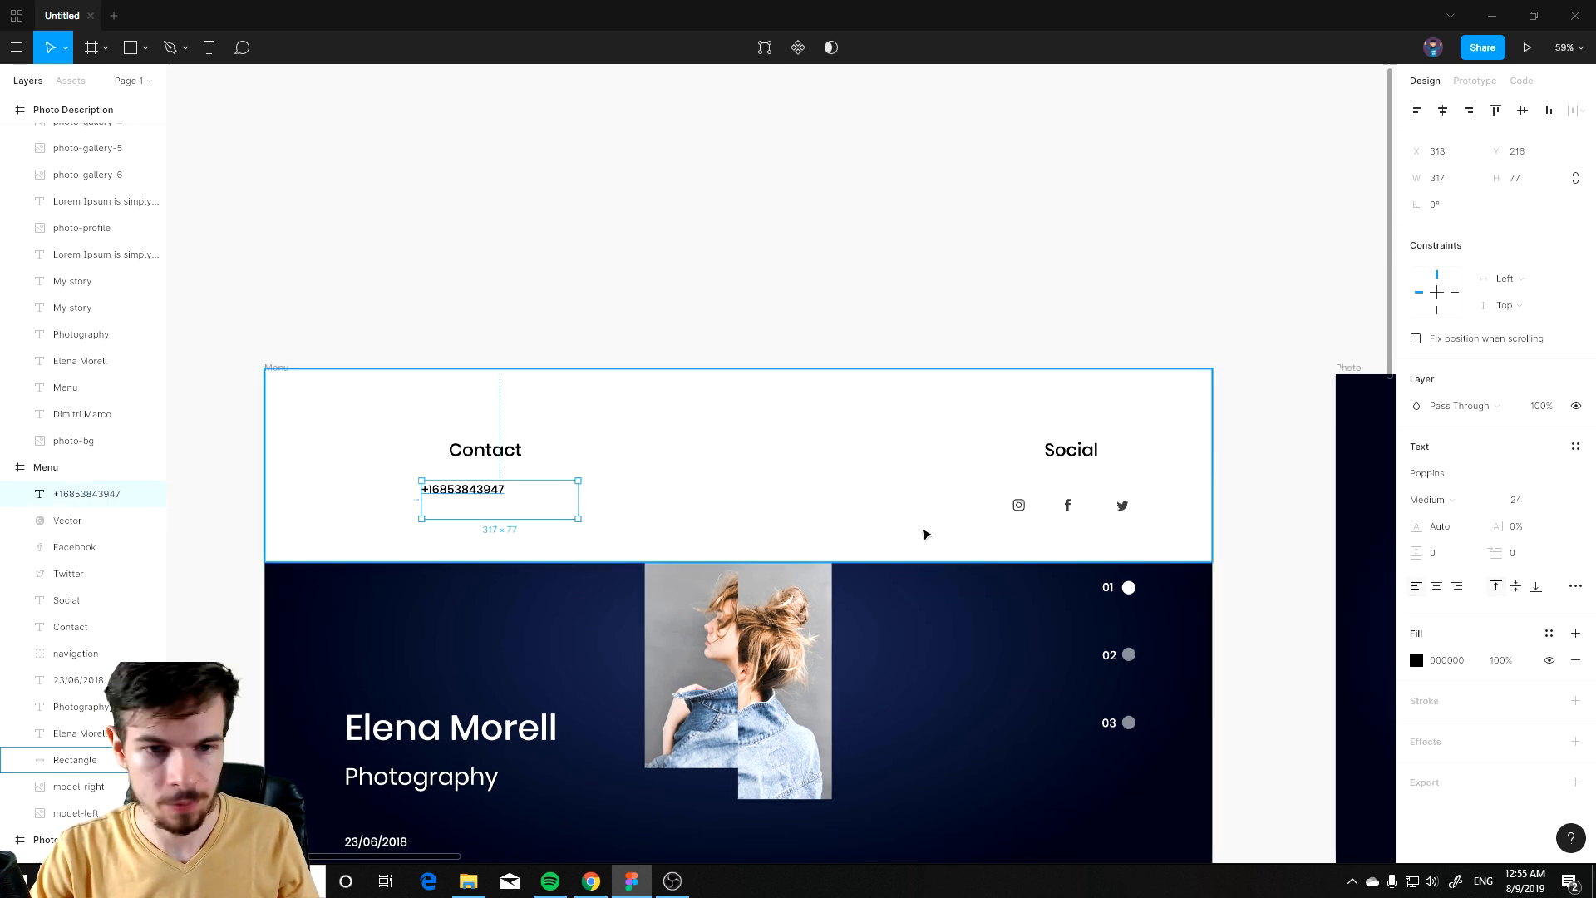
Step: Move the phone number text slightly down and right beneath the Contact label
left_click(715, 258)
scroll(577, 466, "up", 1)
left_click(466, 517)
mouse_move(465, 517)
left_mouse_down()
mouse_move(495, 535)
mouse_move(479, 533)
left_mouse_up()
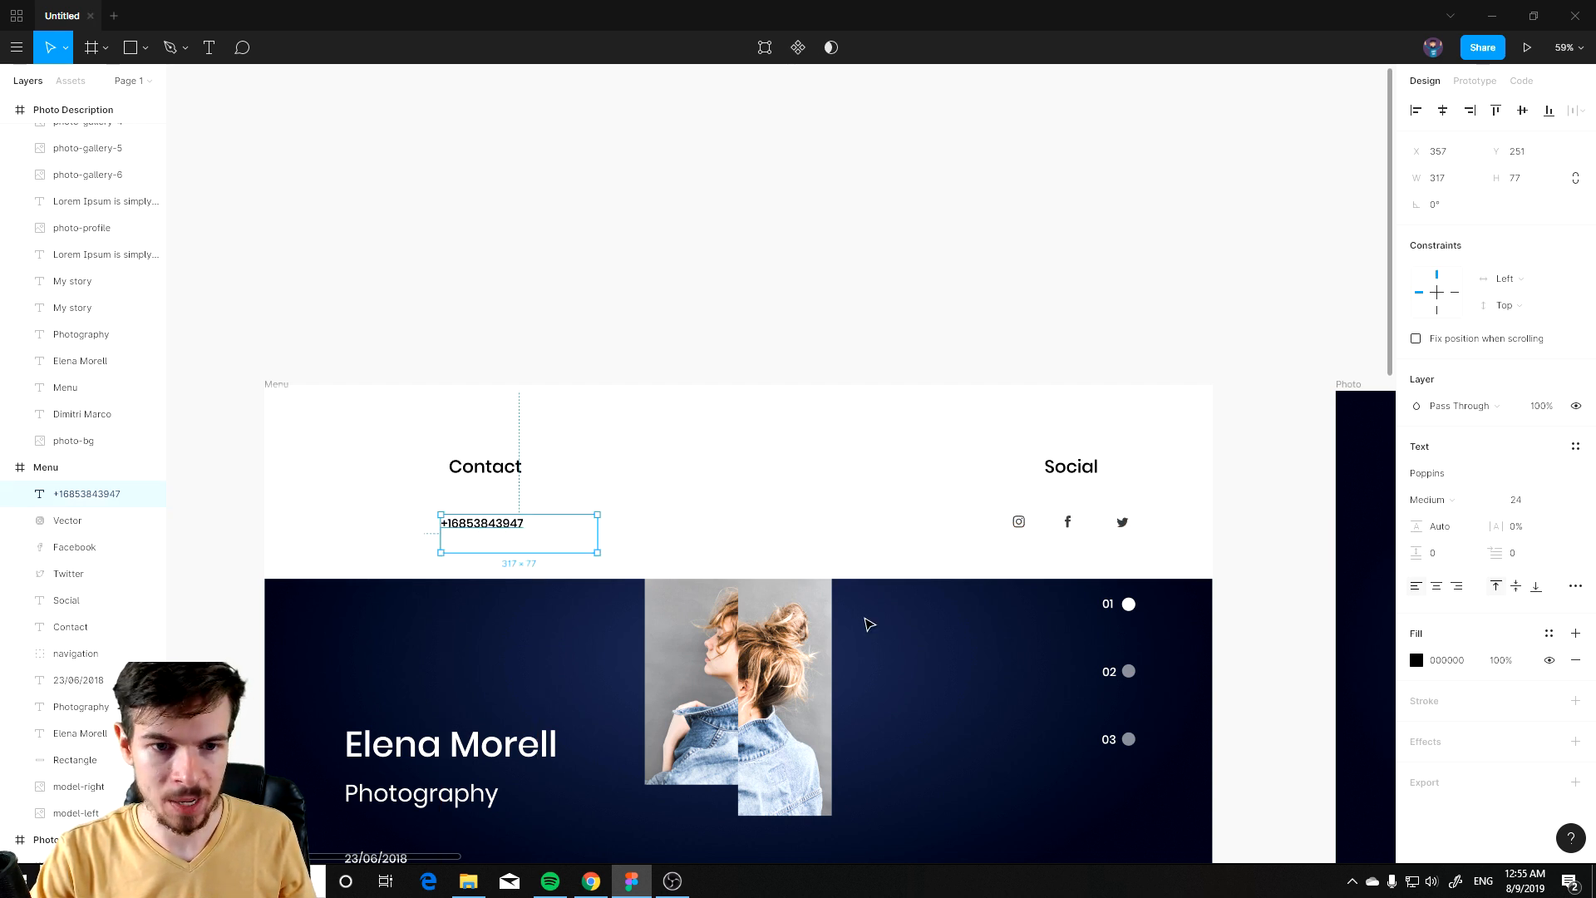
Step: Paste the Dimitri Marco name text into the Menu frame and place it in the header's top-left corner
scroll(881, 619, "down", 2)
left_click(1231, 416)
left_click(1374, 479)
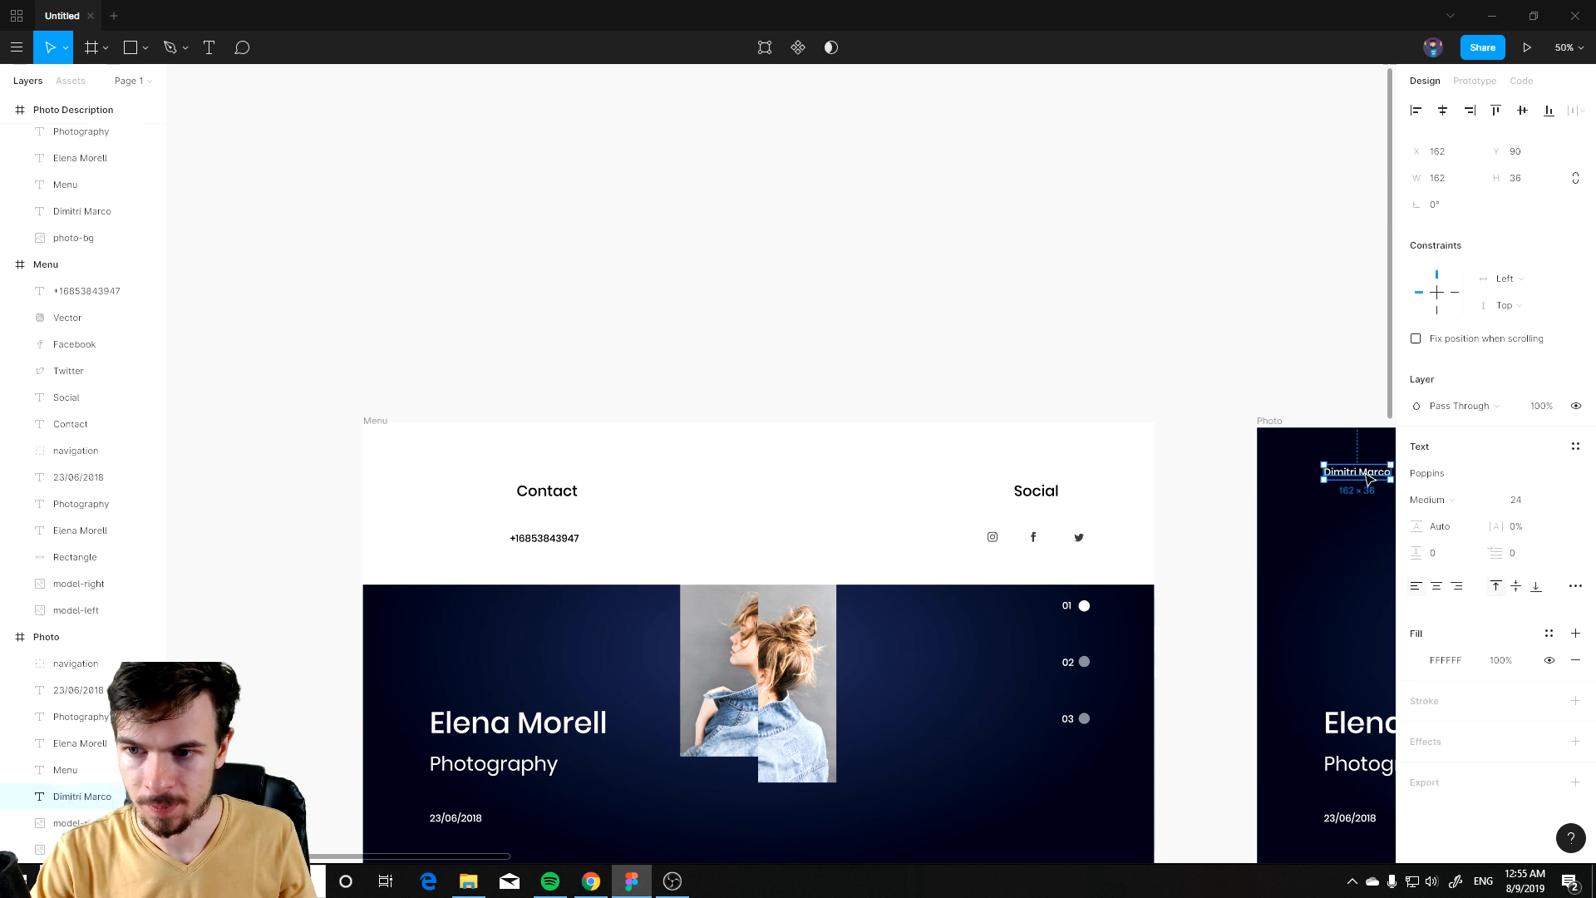
left_click(630, 309)
key("ctrl+v")
left_click_drag(1285, 480, 346, 475)
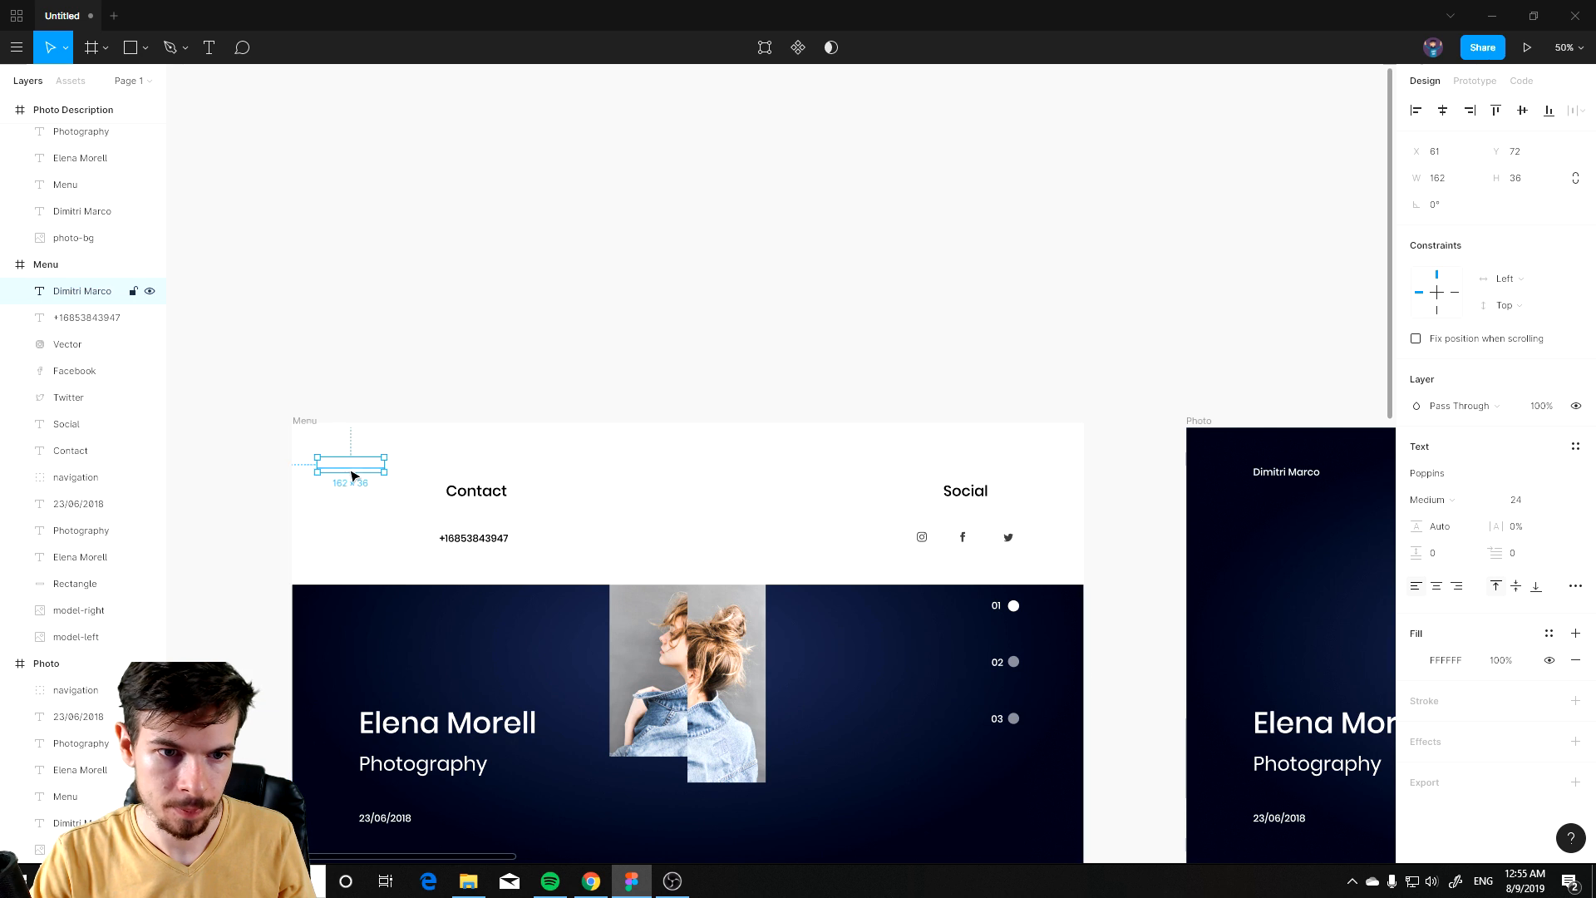
Step: Recolor the Dimitri Marco text by sampling the Instagram icon's gray with the eyedropper
left_click(1416, 660)
left_click_drag(1225, 523, 1197, 623)
scroll(863, 524, "up", 5)
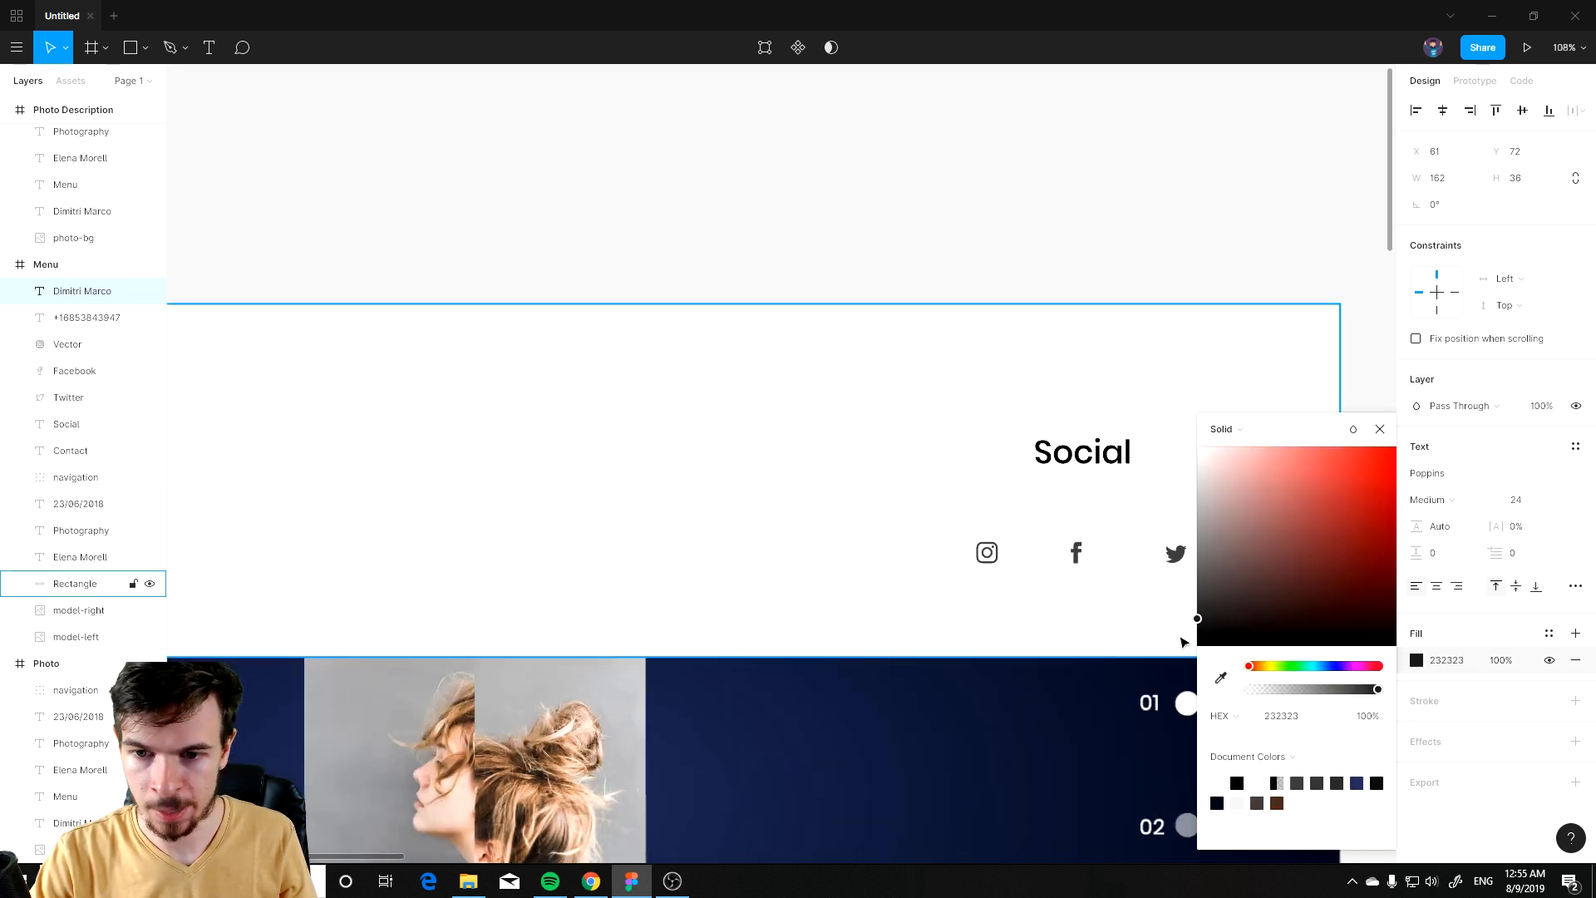
left_click(1219, 679)
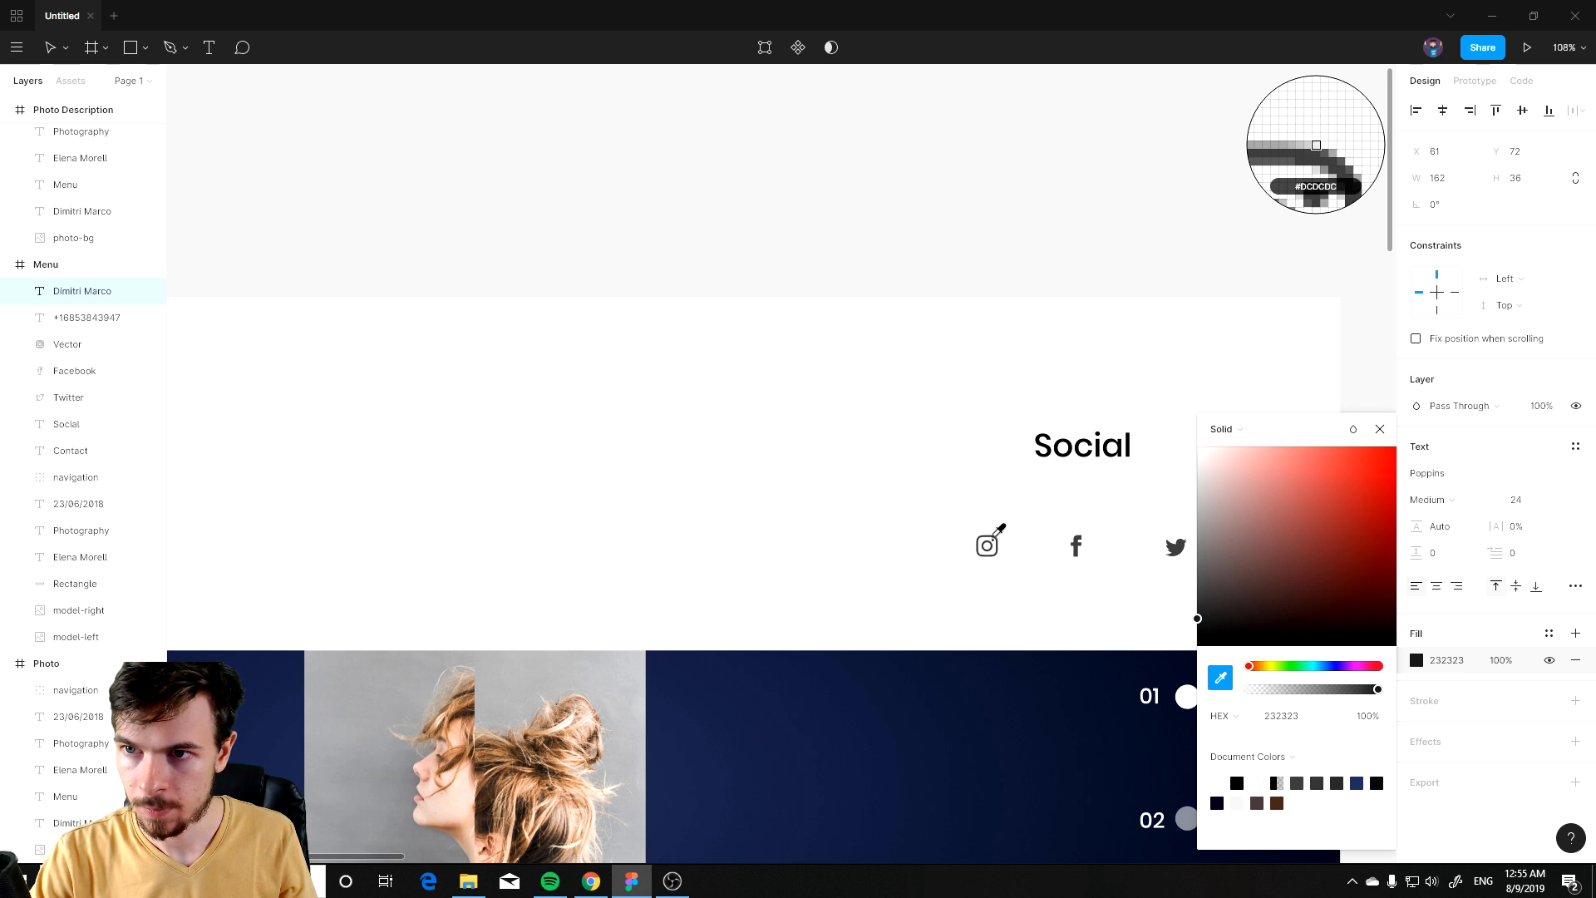
left_click(992, 538)
scroll(663, 560, "left", 10)
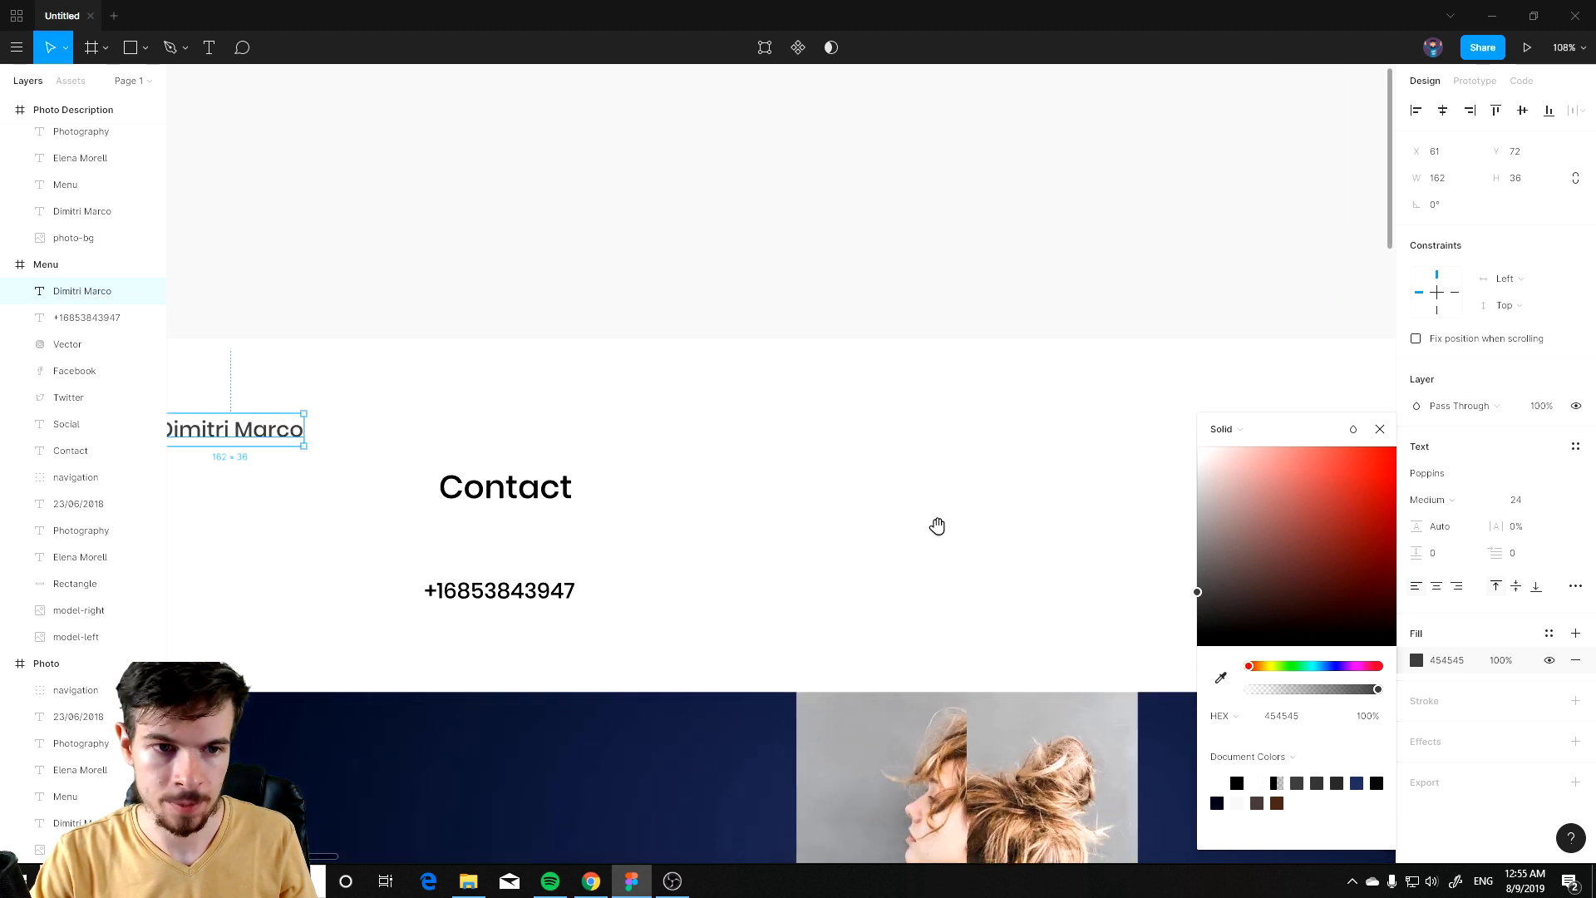
left_click_drag(649, 458, 687, 445)
left_click(1033, 302)
left_click_drag(1108, 330, 533, 337)
scroll(1145, 542, "down", 4)
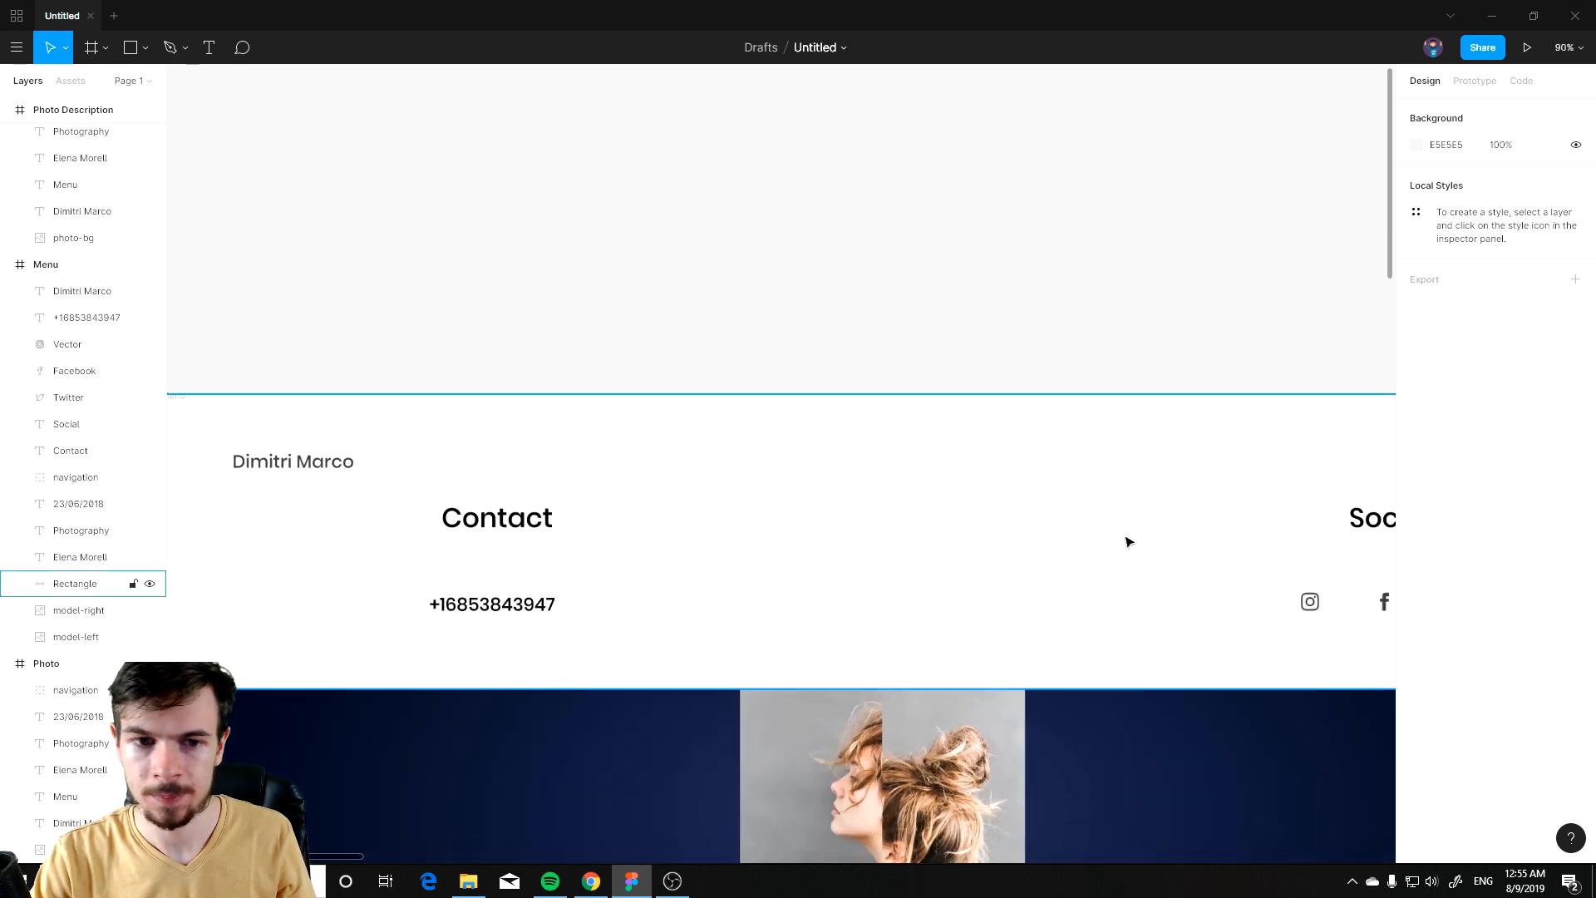
Step: Move the Contact label to line up above the phone number
left_click_drag(1006, 540, 735, 460)
left_click(474, 466)
left_click(486, 493, "shift")
left_click_drag(491, 444, 573, 446)
Step: Select the Social label with its three icons and move them left
left_click(1000, 458)
left_click(1041, 492, "shift")
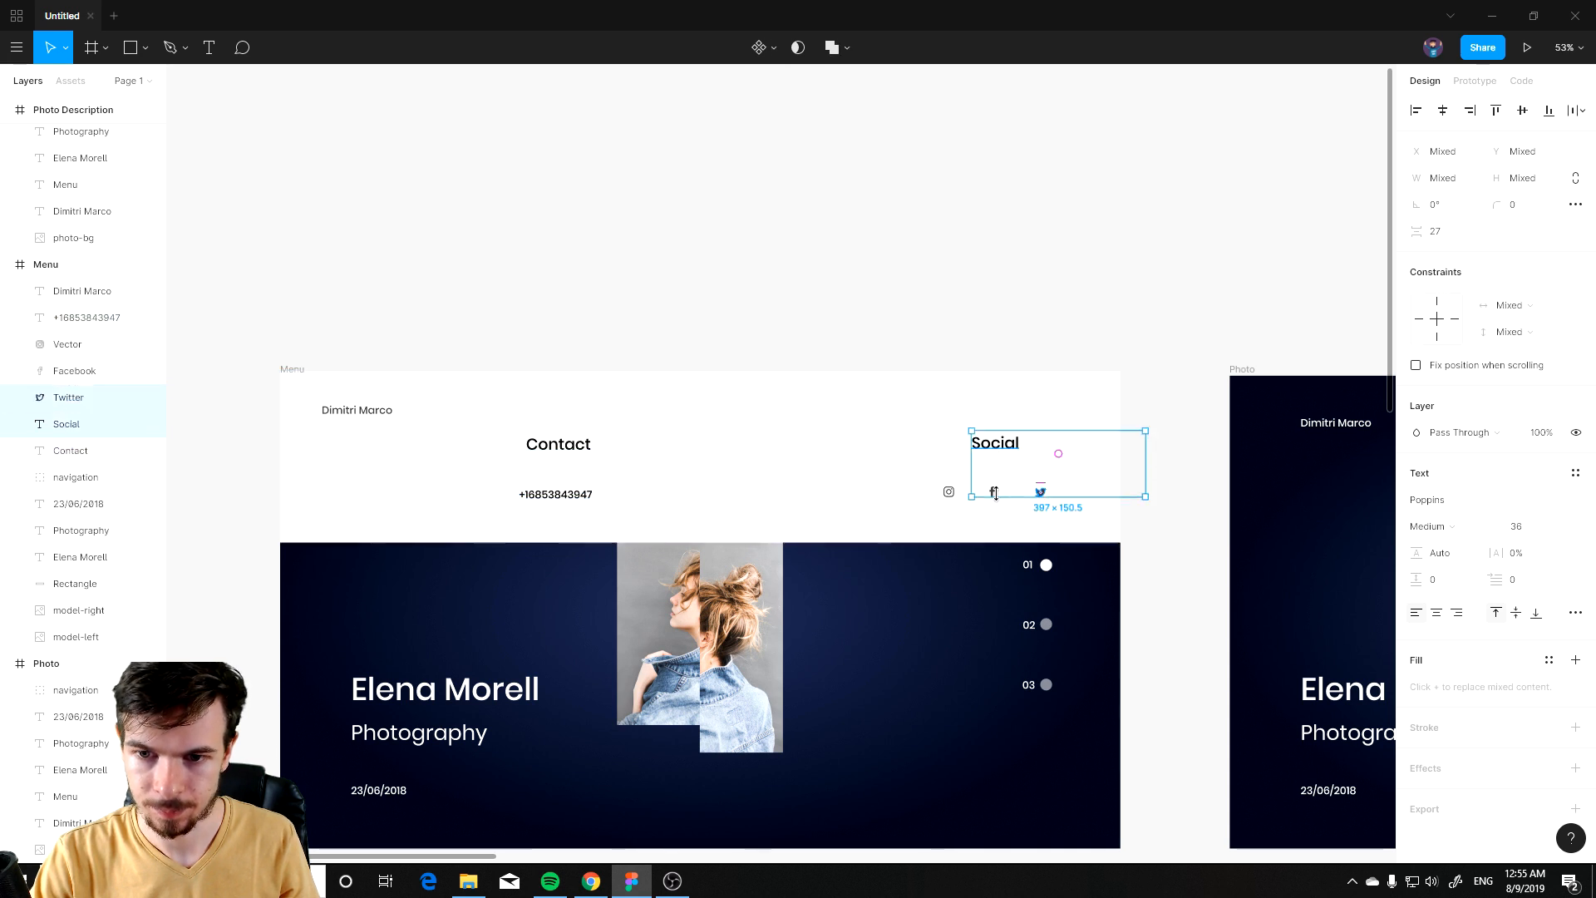
left_click(994, 492, "shift")
left_click(949, 491, "shift")
left_click_drag(1001, 448, 866, 452)
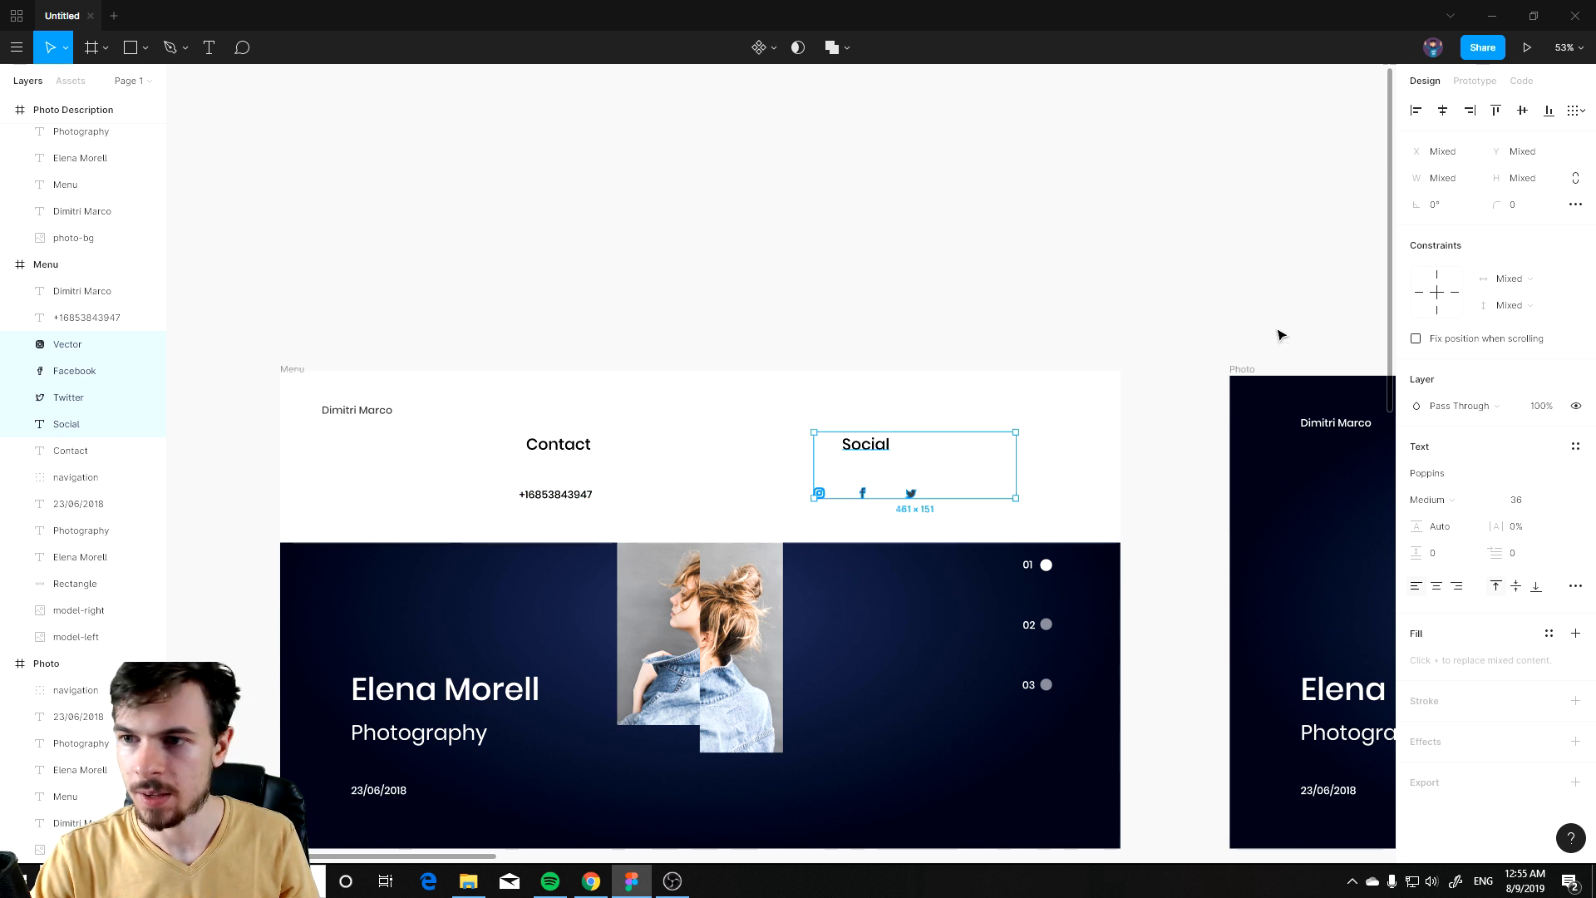
Step: Show the Menu frame's 12-column layout grid
left_click(290, 374)
left_click(316, 353)
left_click(293, 371)
left_click(1546, 326)
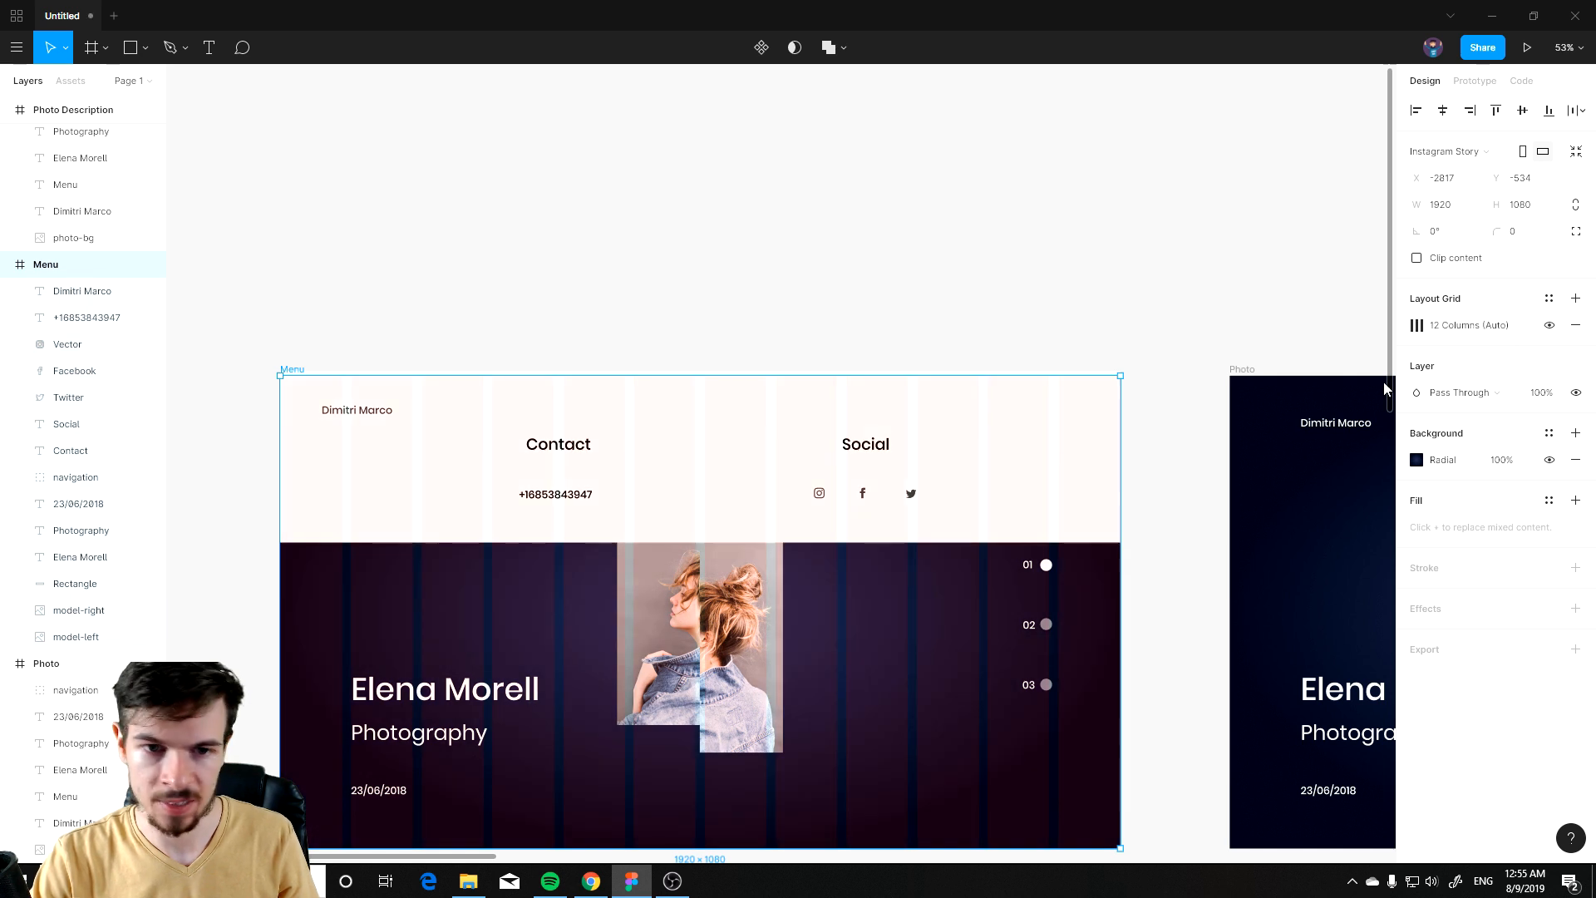
Step: Set the Contact label and phone number to auto width and align them to a grid column
scroll(582, 415, "up", 2)
left_click(567, 474)
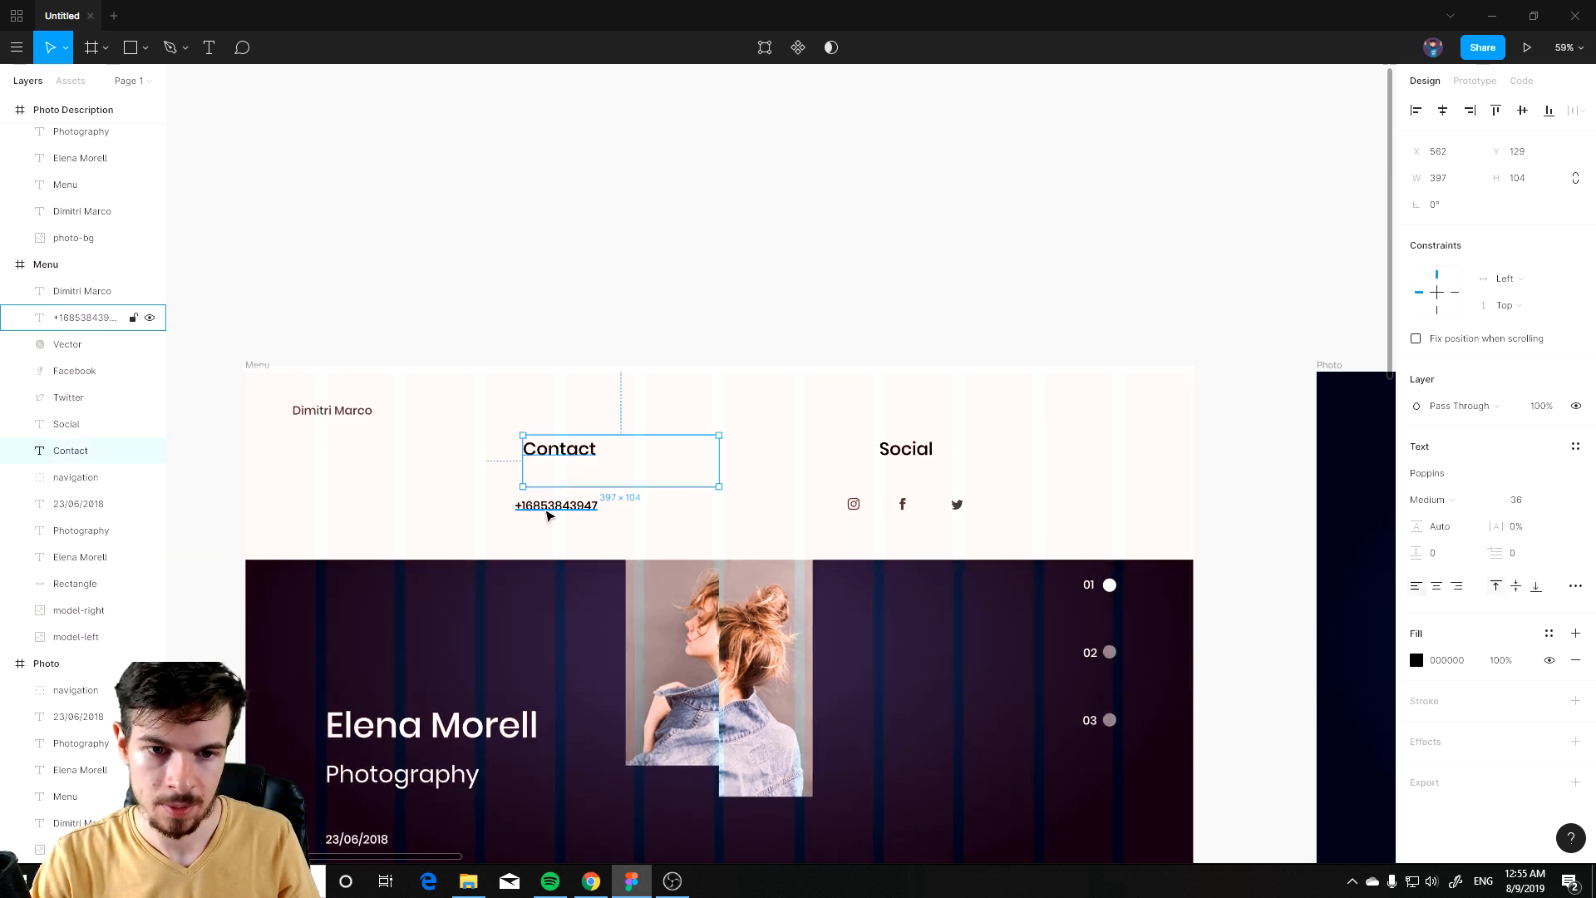
left_click(549, 509, "shift")
left_click_drag(558, 460, 531, 454)
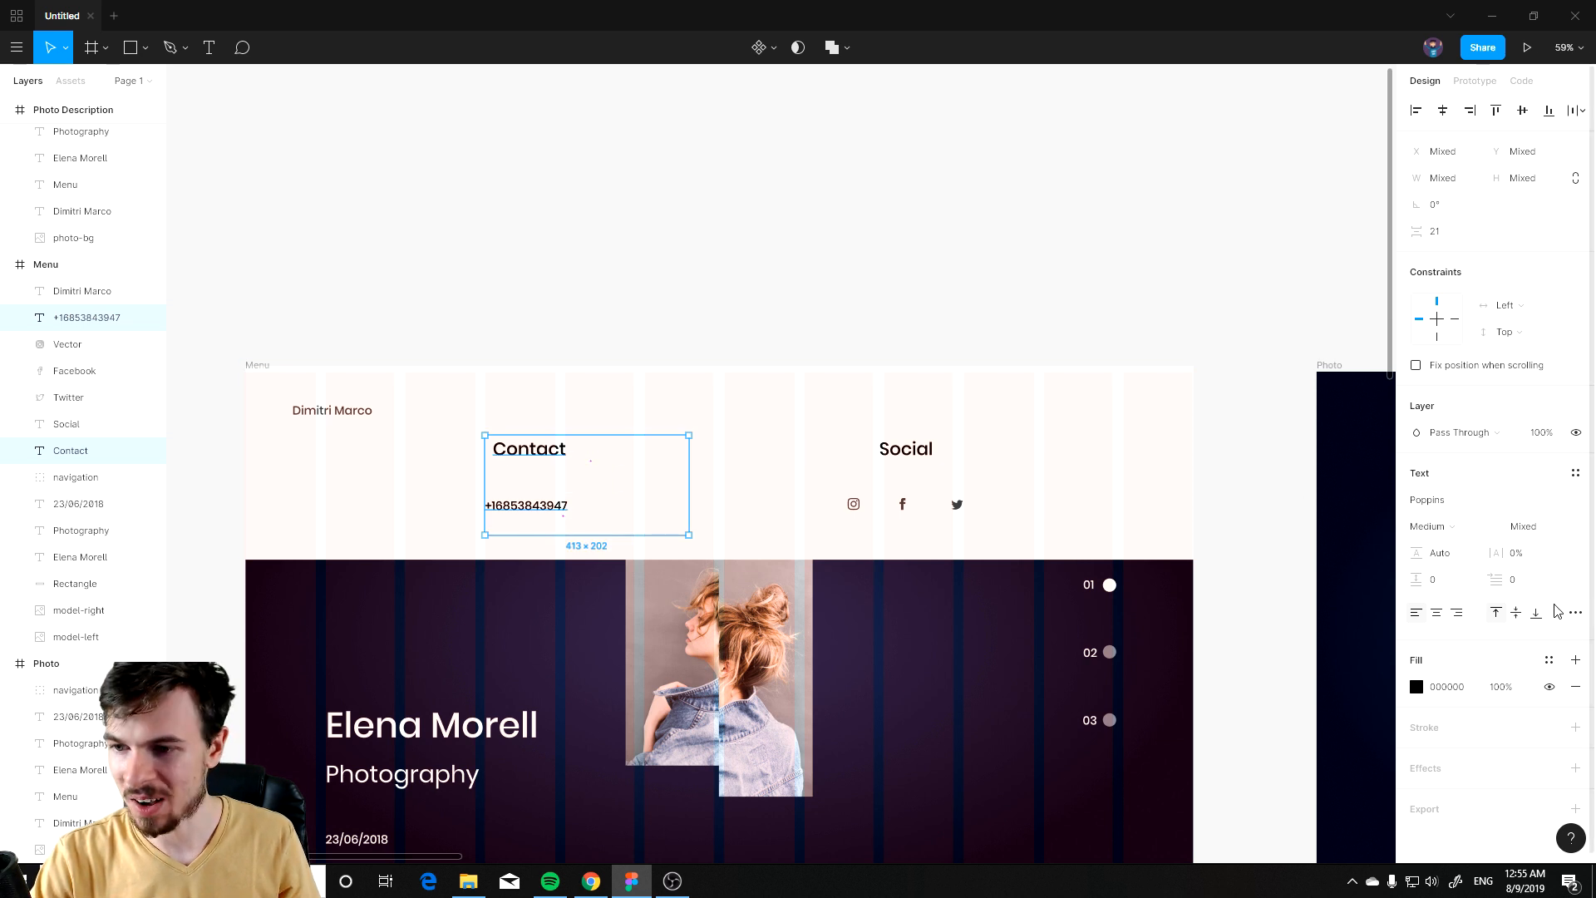
left_click(1575, 612)
left_click(1217, 676)
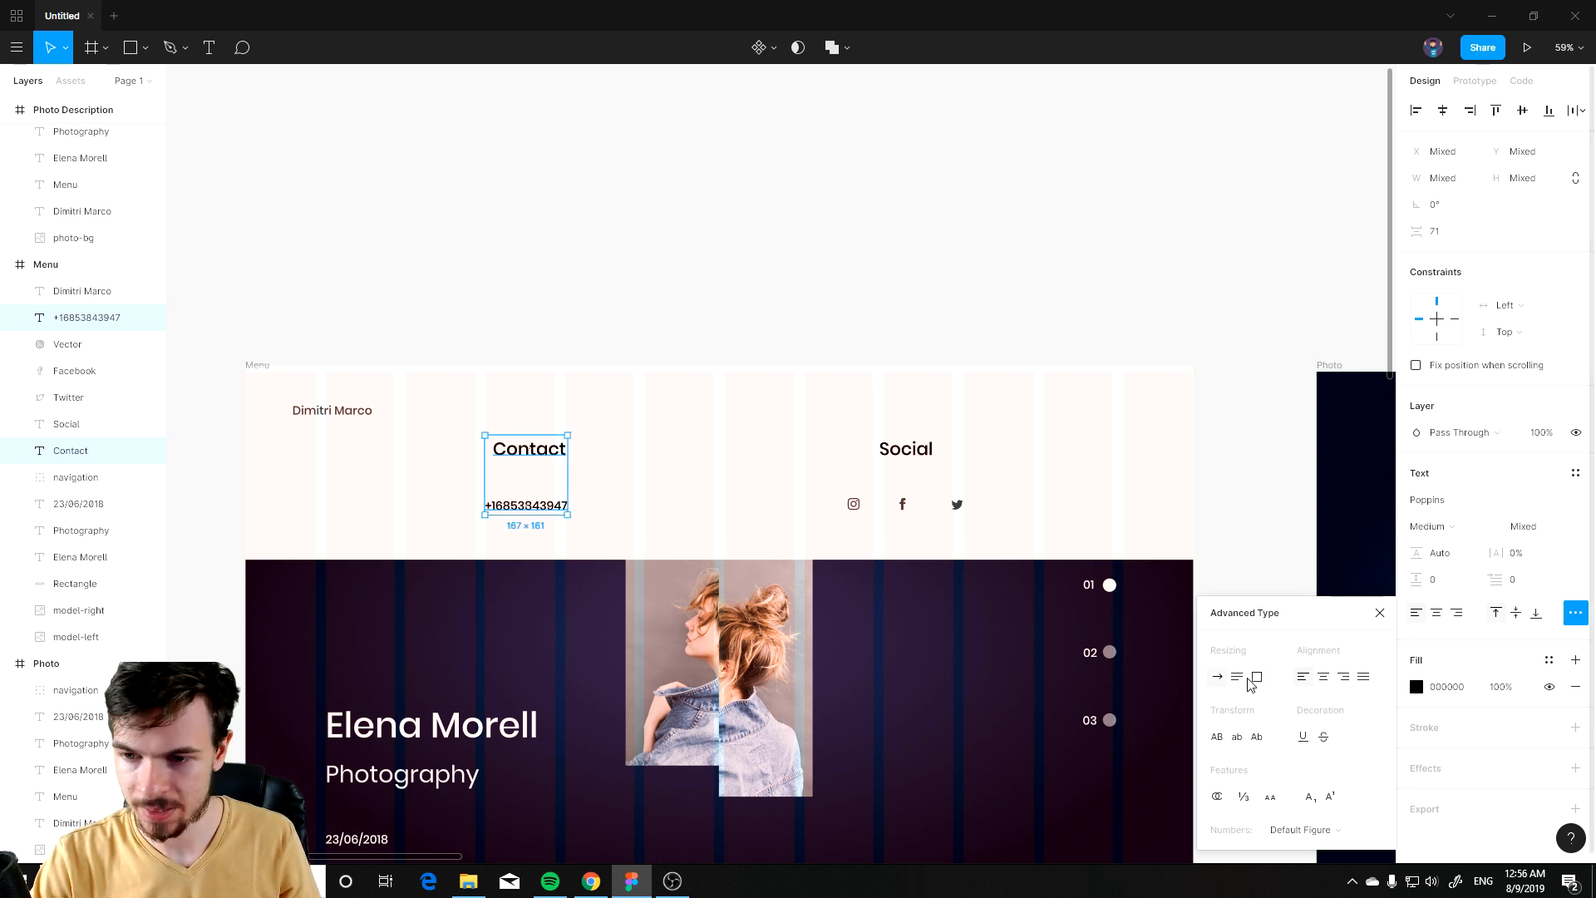
left_click(760, 289)
left_click(538, 452)
left_click_drag(538, 452, 524, 454)
left_click_drag(524, 508, 528, 513)
Step: Align the Social label and its three icons to a grid column
left_click(910, 457)
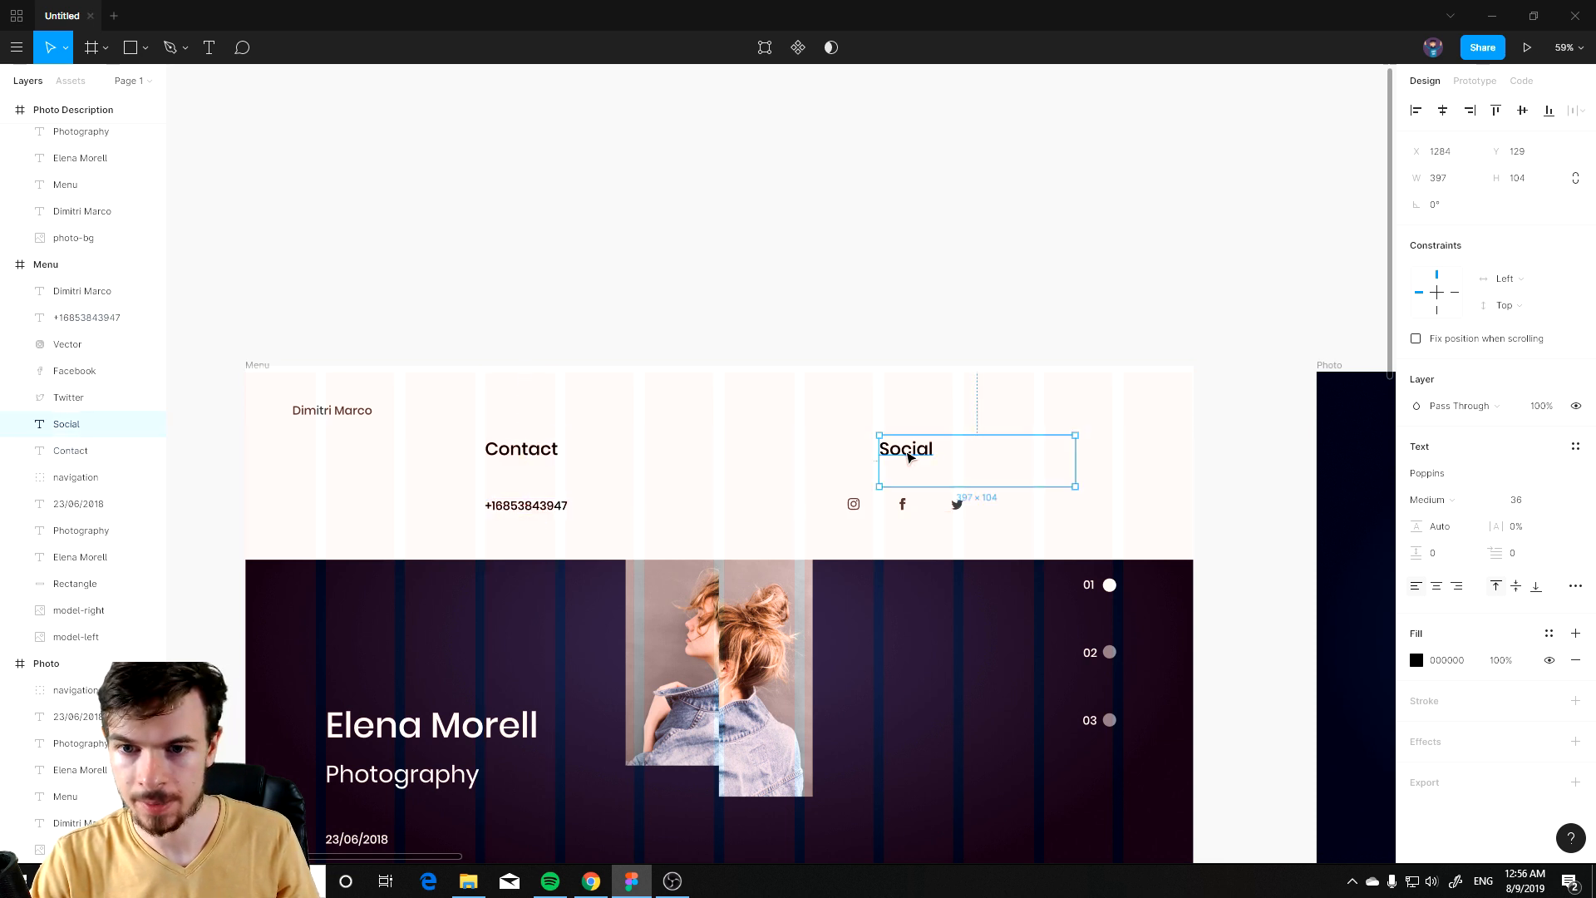
left_click_drag(912, 454, 911, 505)
left_click(897, 509)
left_click(902, 503)
left_click(857, 504, "shift")
left_click(957, 505, "shift")
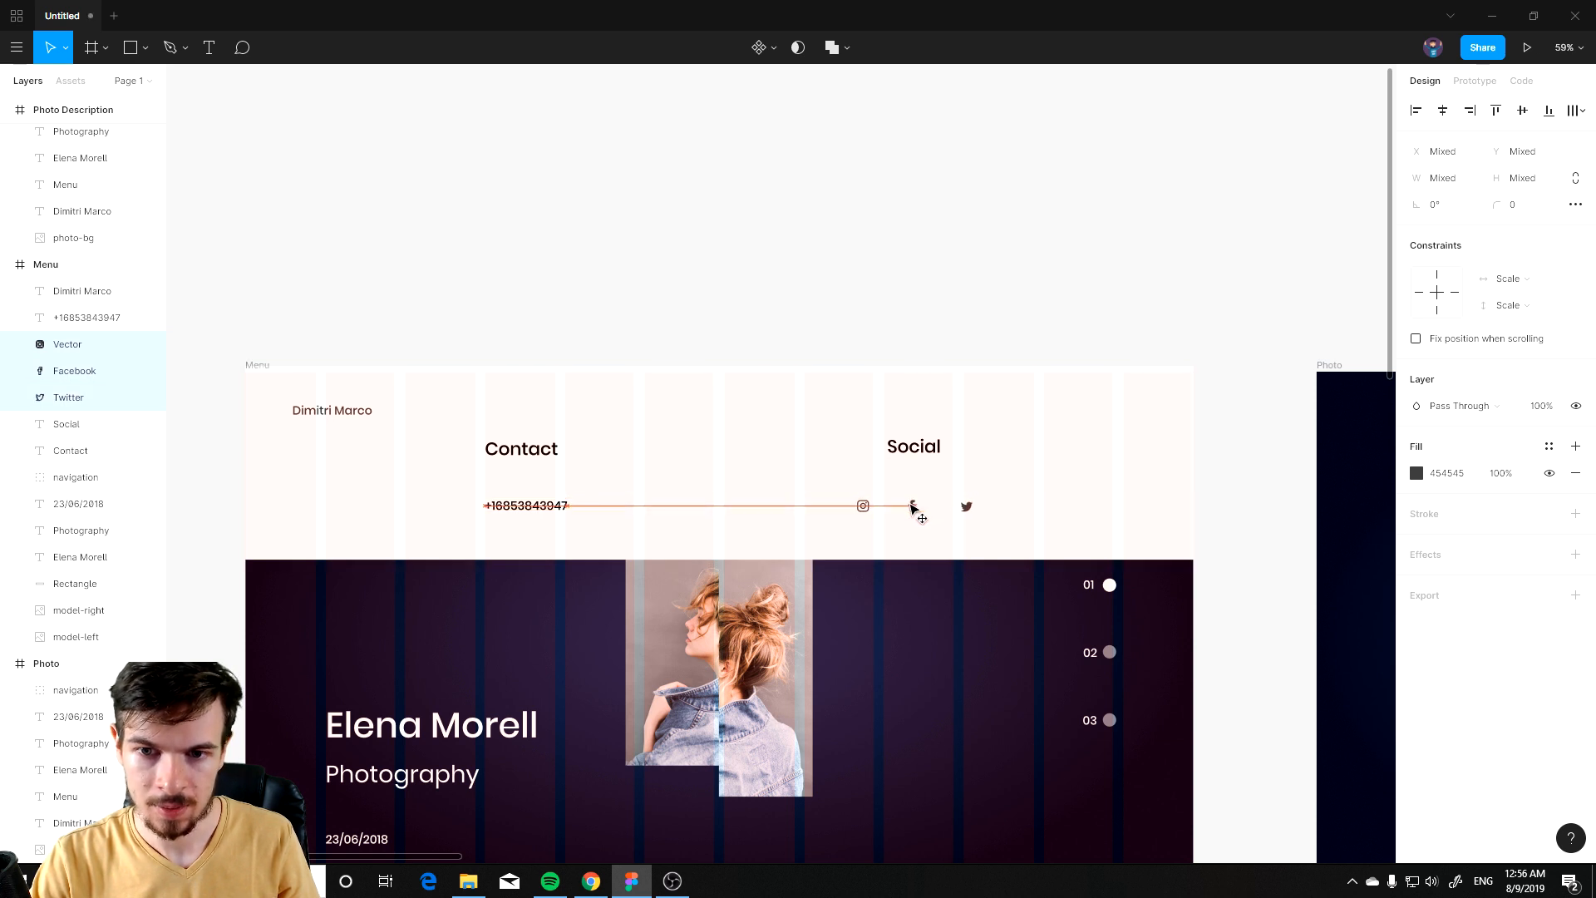
left_click(886, 307)
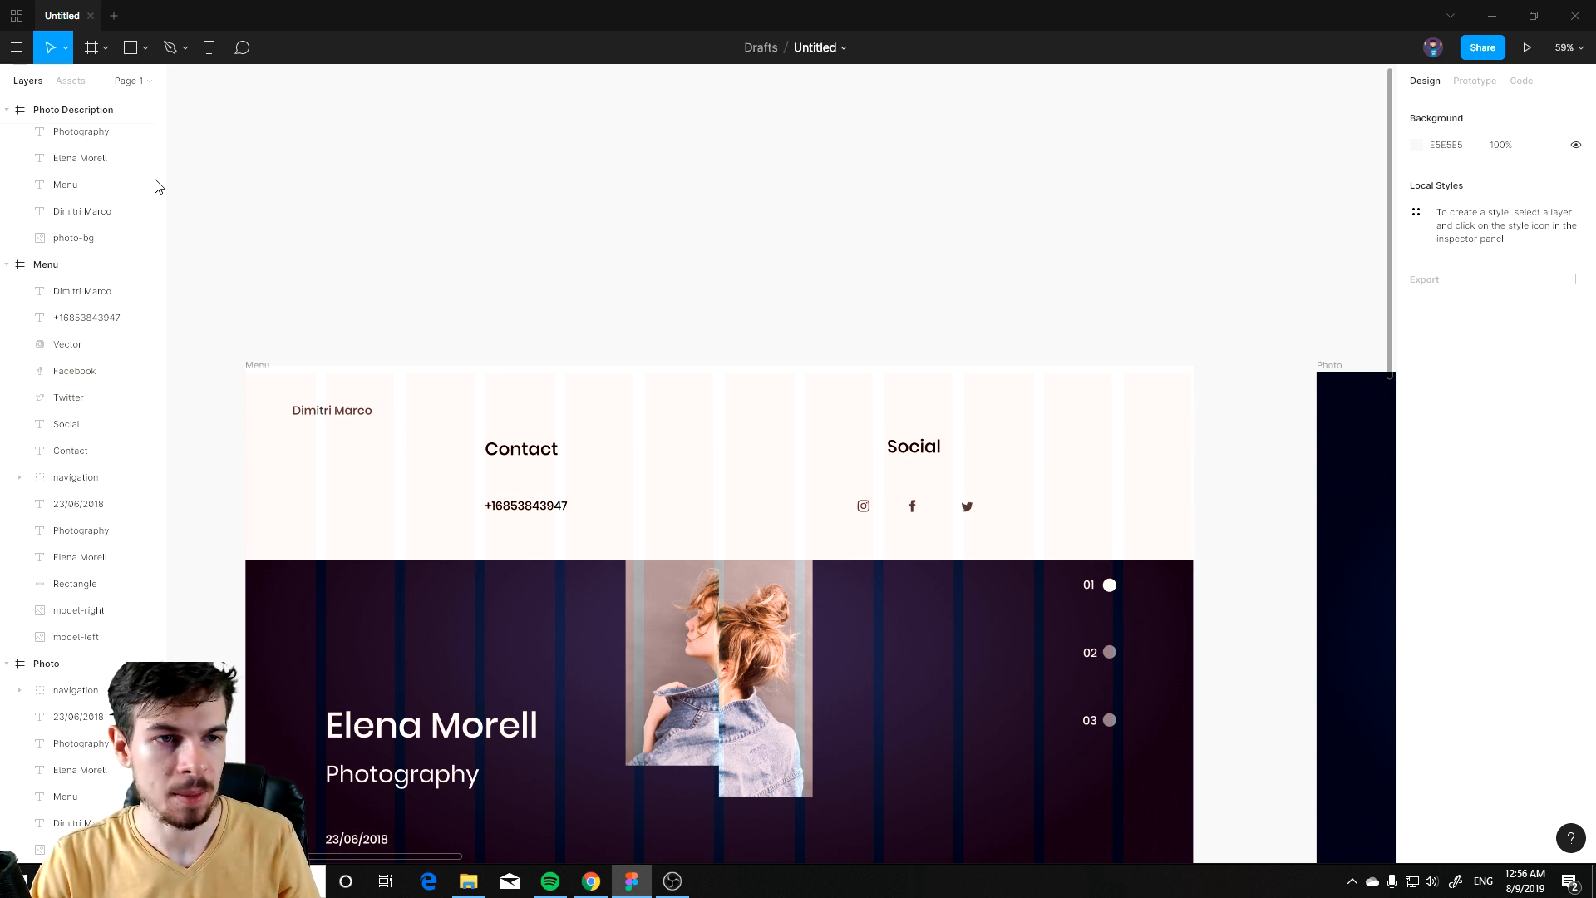
Step: Hide the Menu frame's layout grid
left_click(137, 264)
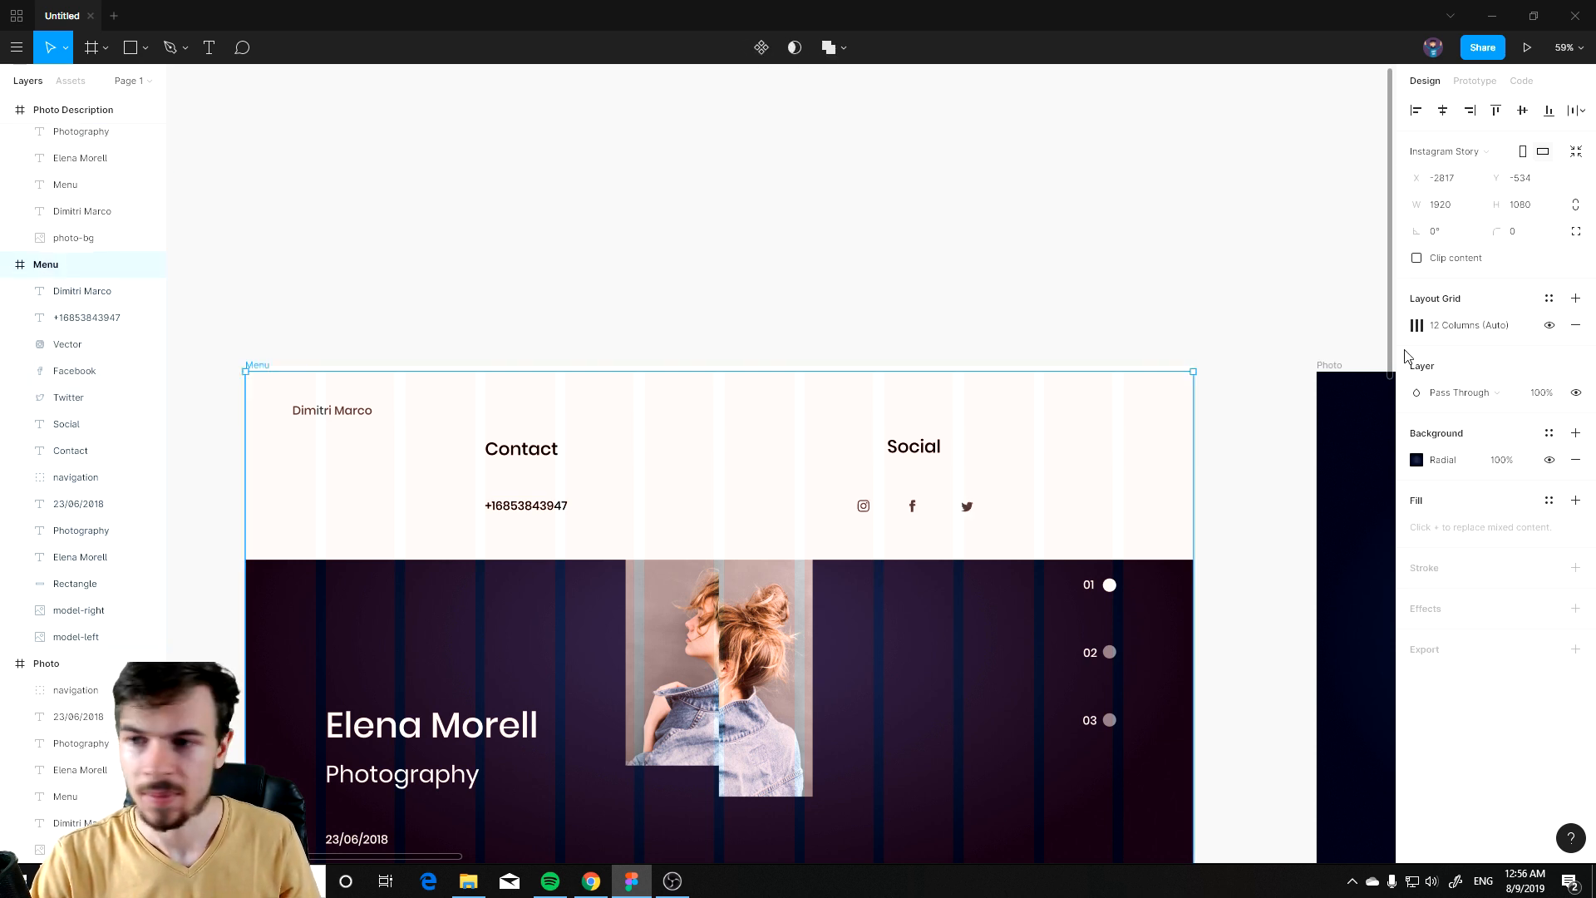
left_click(1549, 325)
left_click(1301, 502)
left_click_drag(1242, 449, 576, 322)
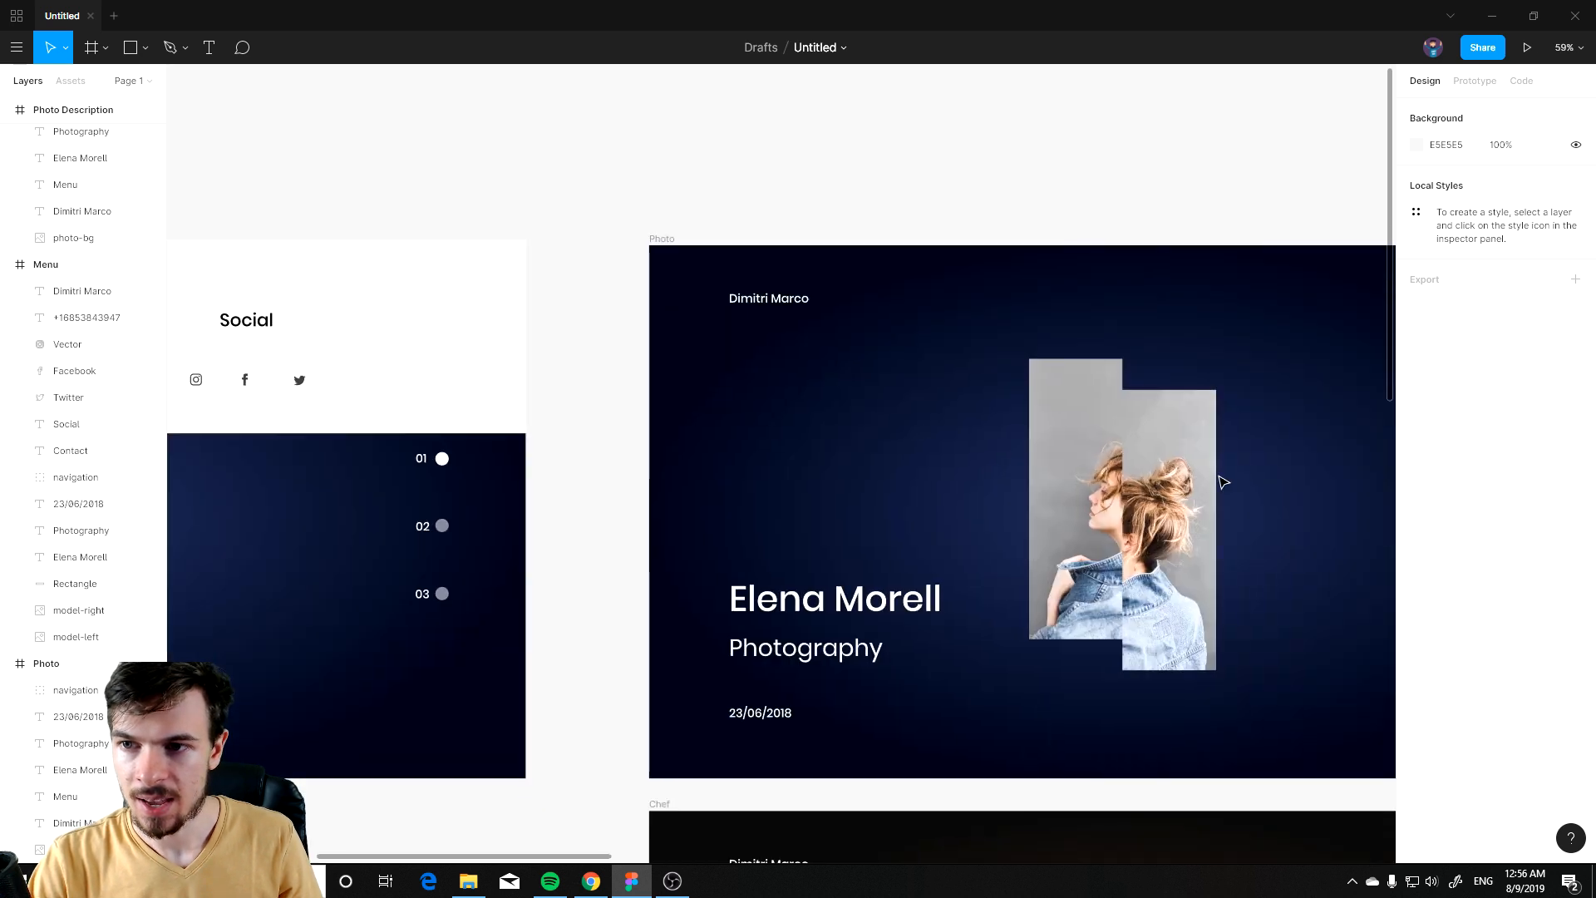
scroll(1236, 487, "down", 3)
scroll(861, 359, "up", 5)
left_click_drag(905, 400, 234, 490)
left_click_drag(600, 430, 1413, 395)
scroll(784, 407, "up", 3)
left_click_drag(898, 445, 1168, 488)
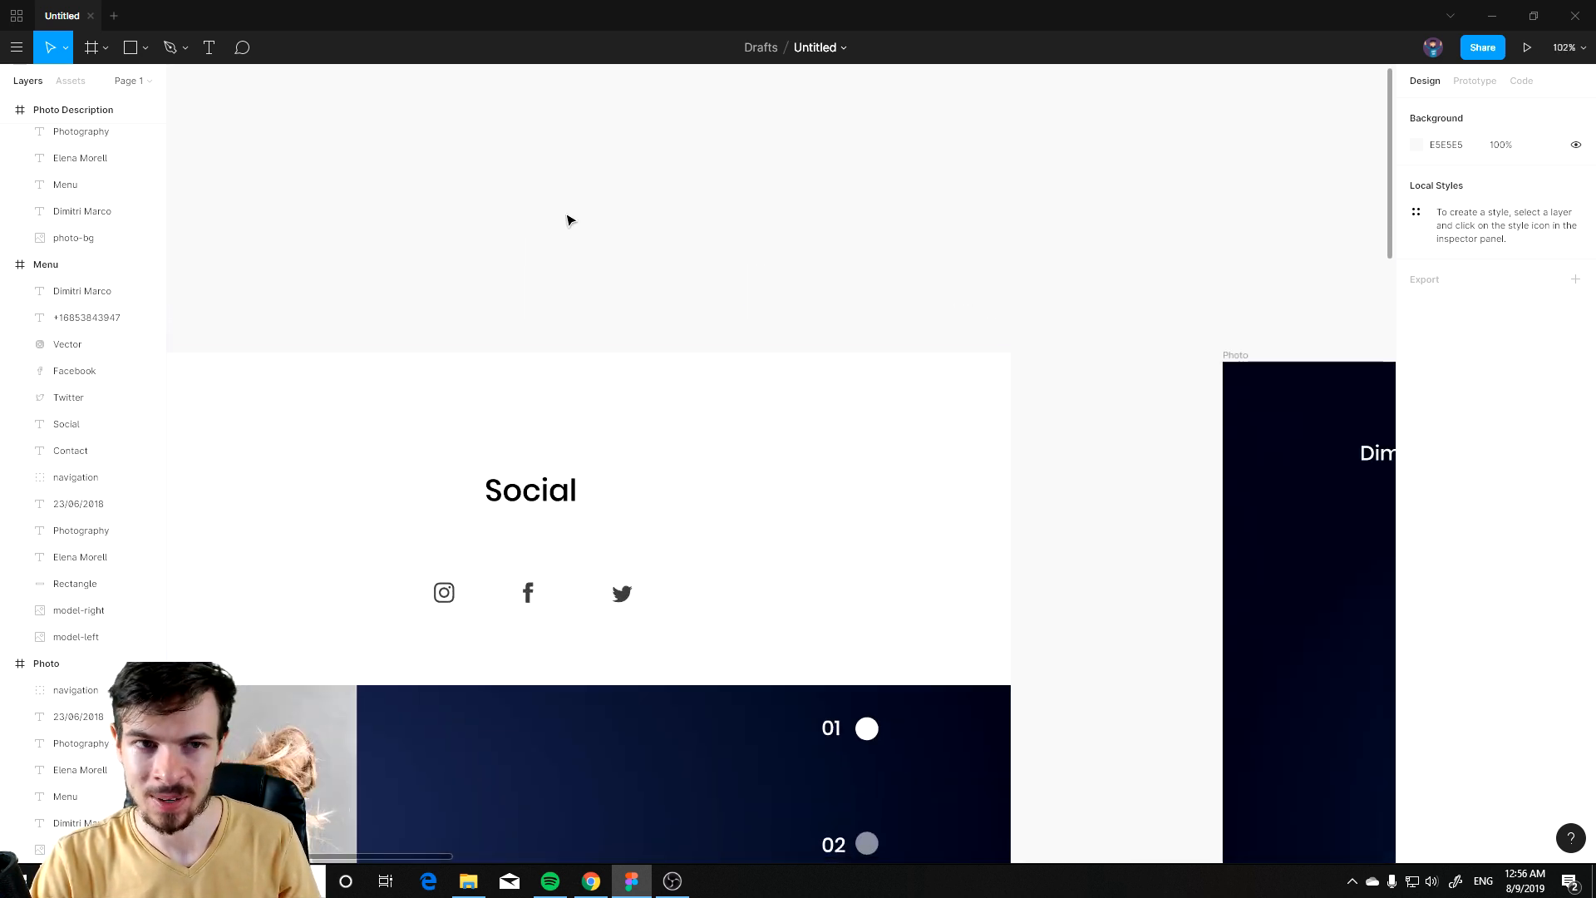
Step: Add a Close text in the header's top-right corner and reduce its font size
left_click(209, 47)
left_click_drag(840, 396, 962, 433)
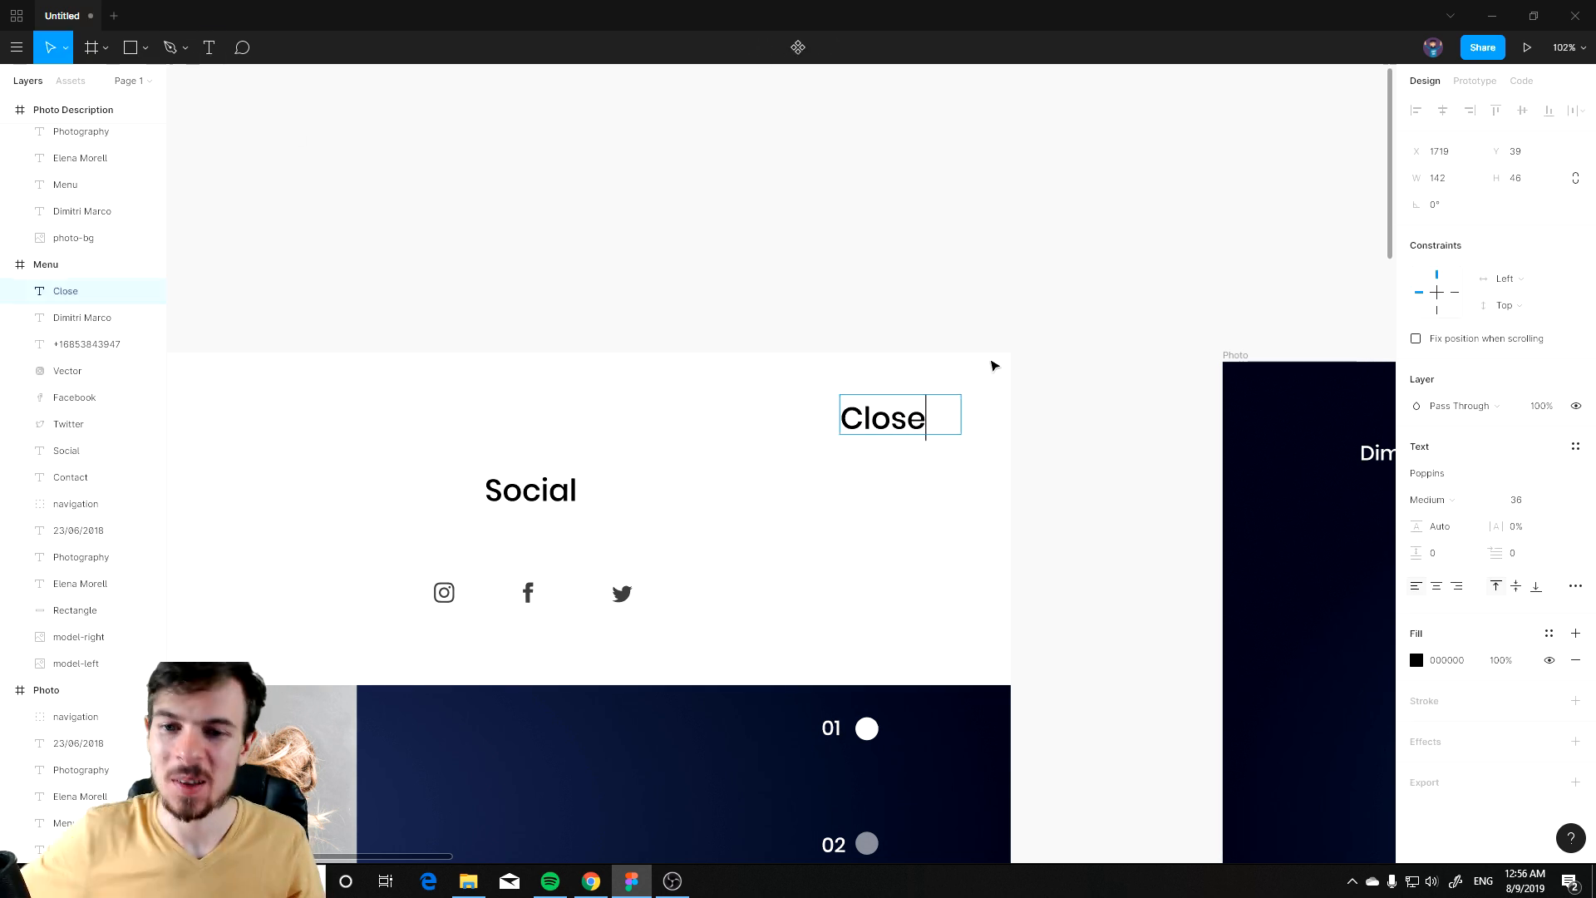
key("ctrl+a")
scroll(933, 431, "left", 5)
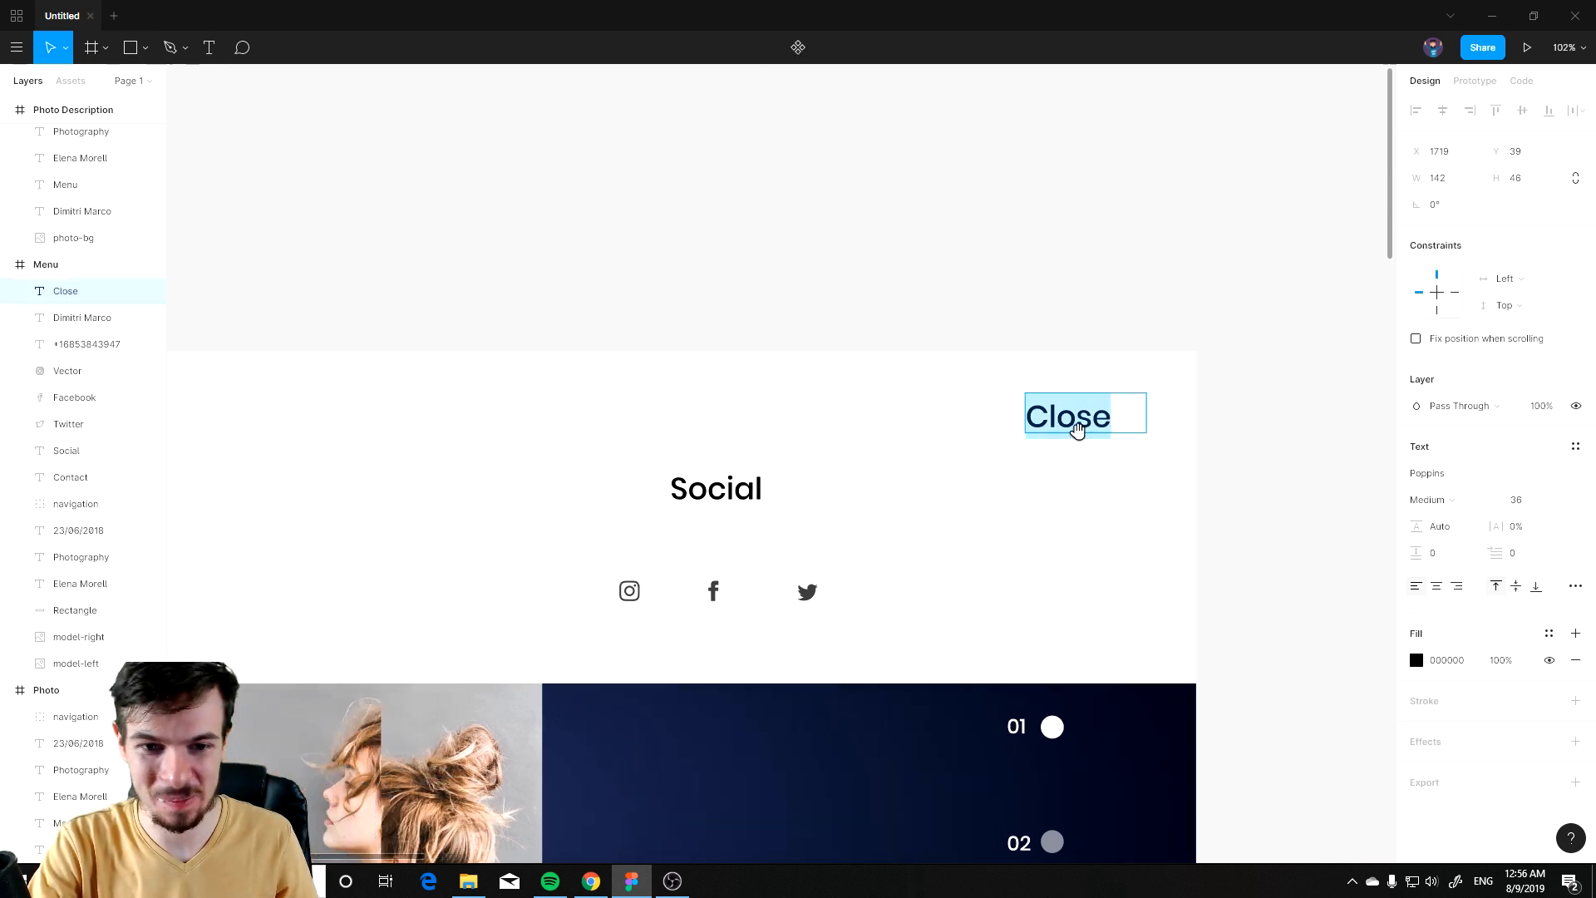
left_click(1555, 505)
left_click(1538, 483)
left_click(1289, 391)
left_click_drag(1144, 407, 1159, 418)
scroll(946, 489, "down", 3)
left_click_drag(1067, 449, 1067, 456)
left_click(1001, 349)
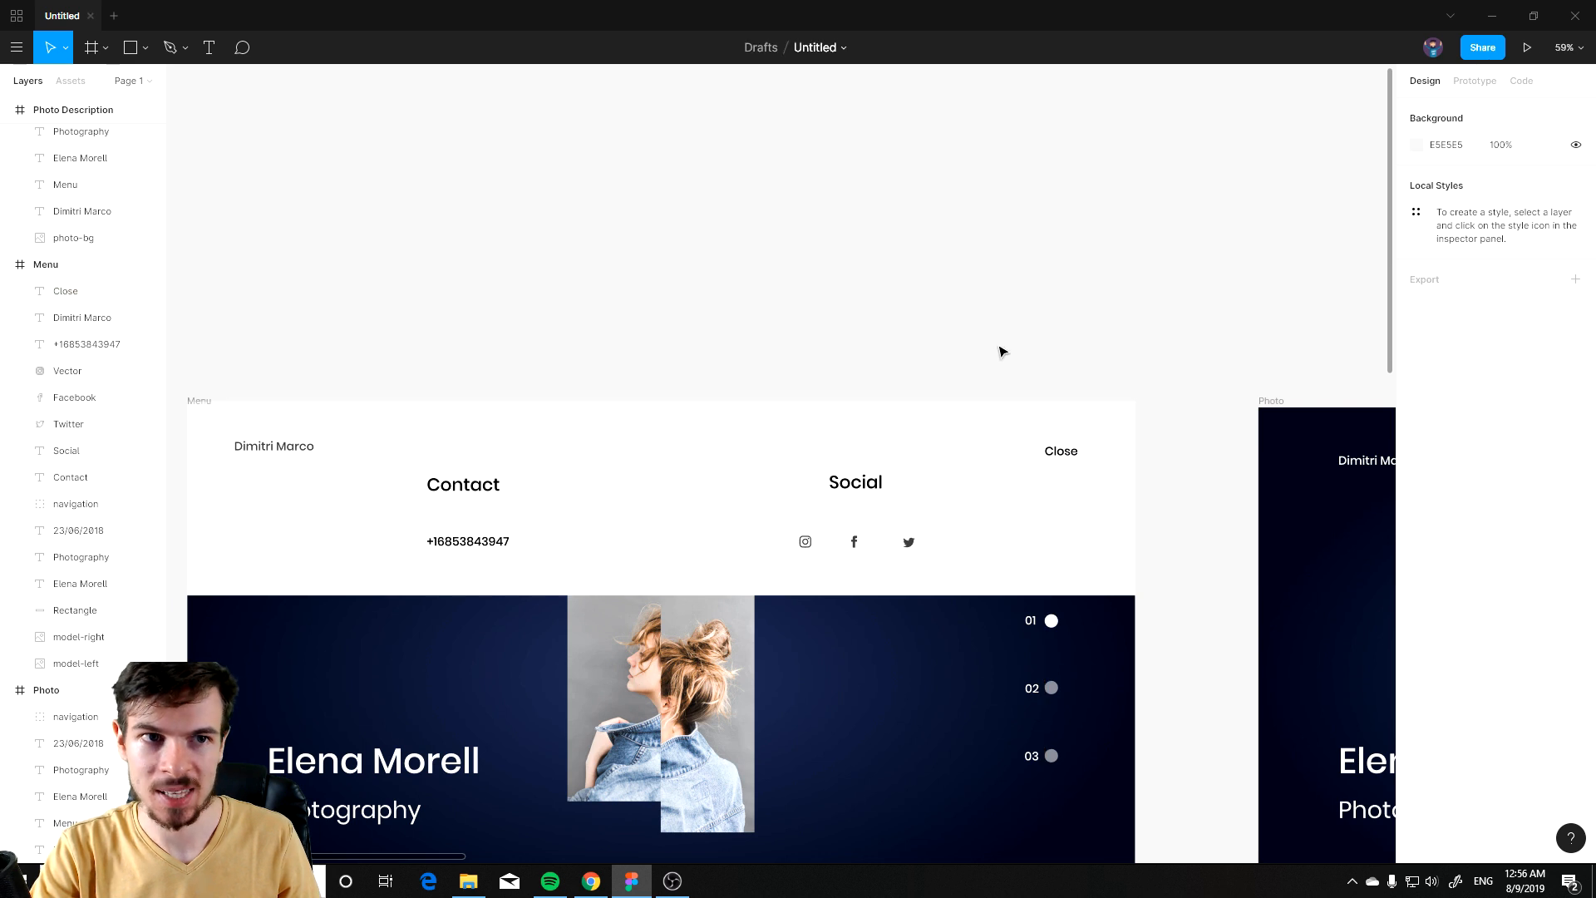
Step: Draw a diagonal line about 110 px long in the header
scroll(736, 551, "up", 3)
left_click(146, 49)
left_click(83, 102)
left_click_drag(590, 358, 657, 422)
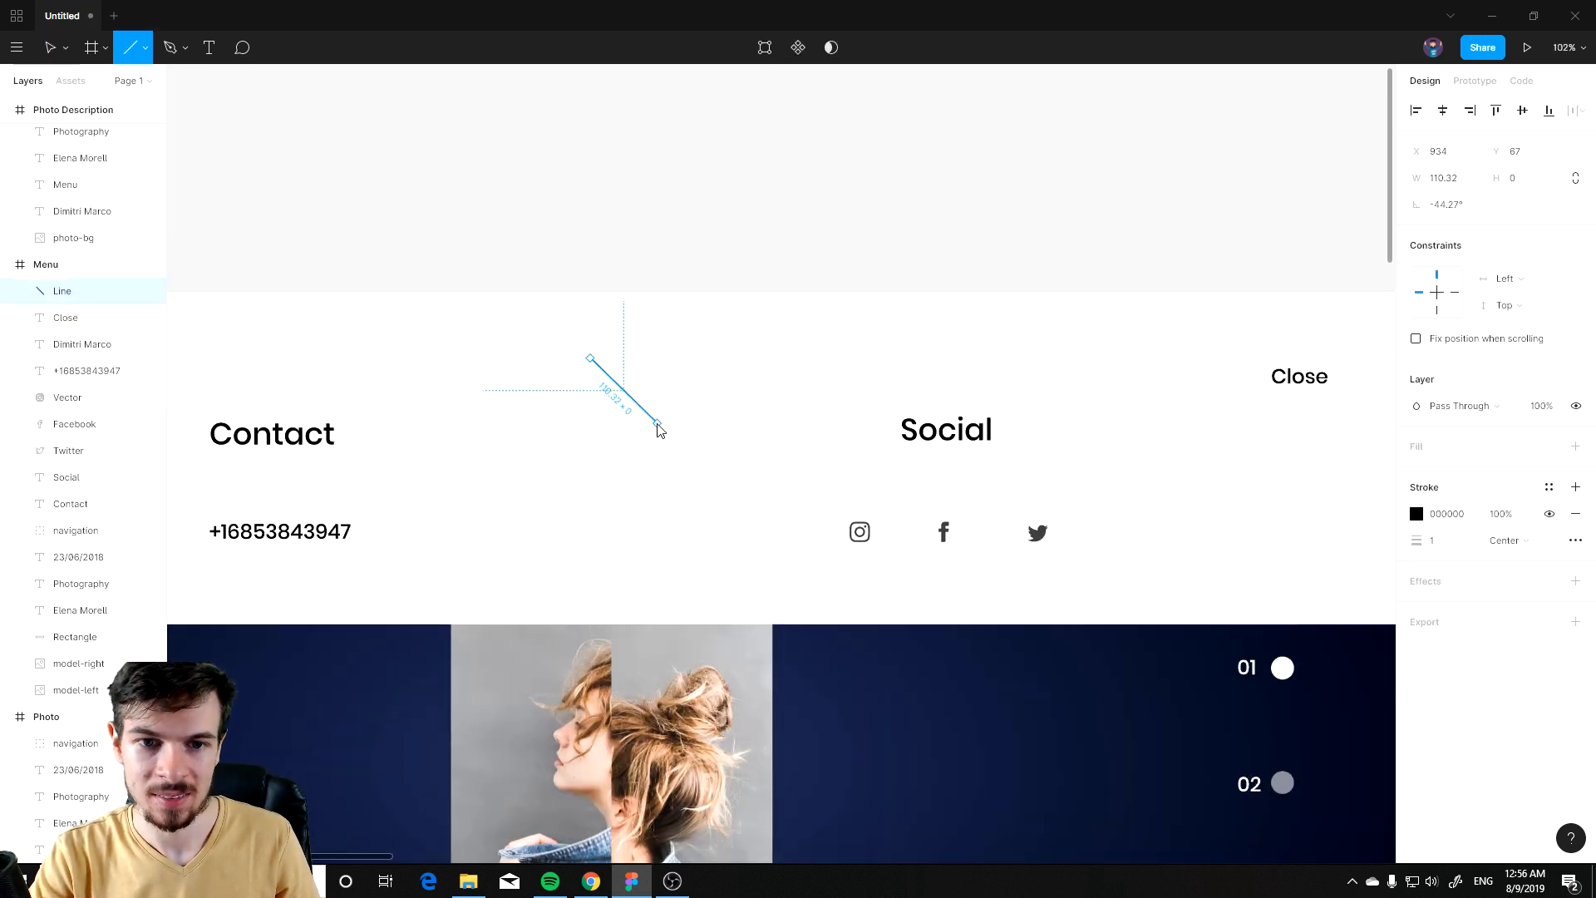
left_click(682, 356)
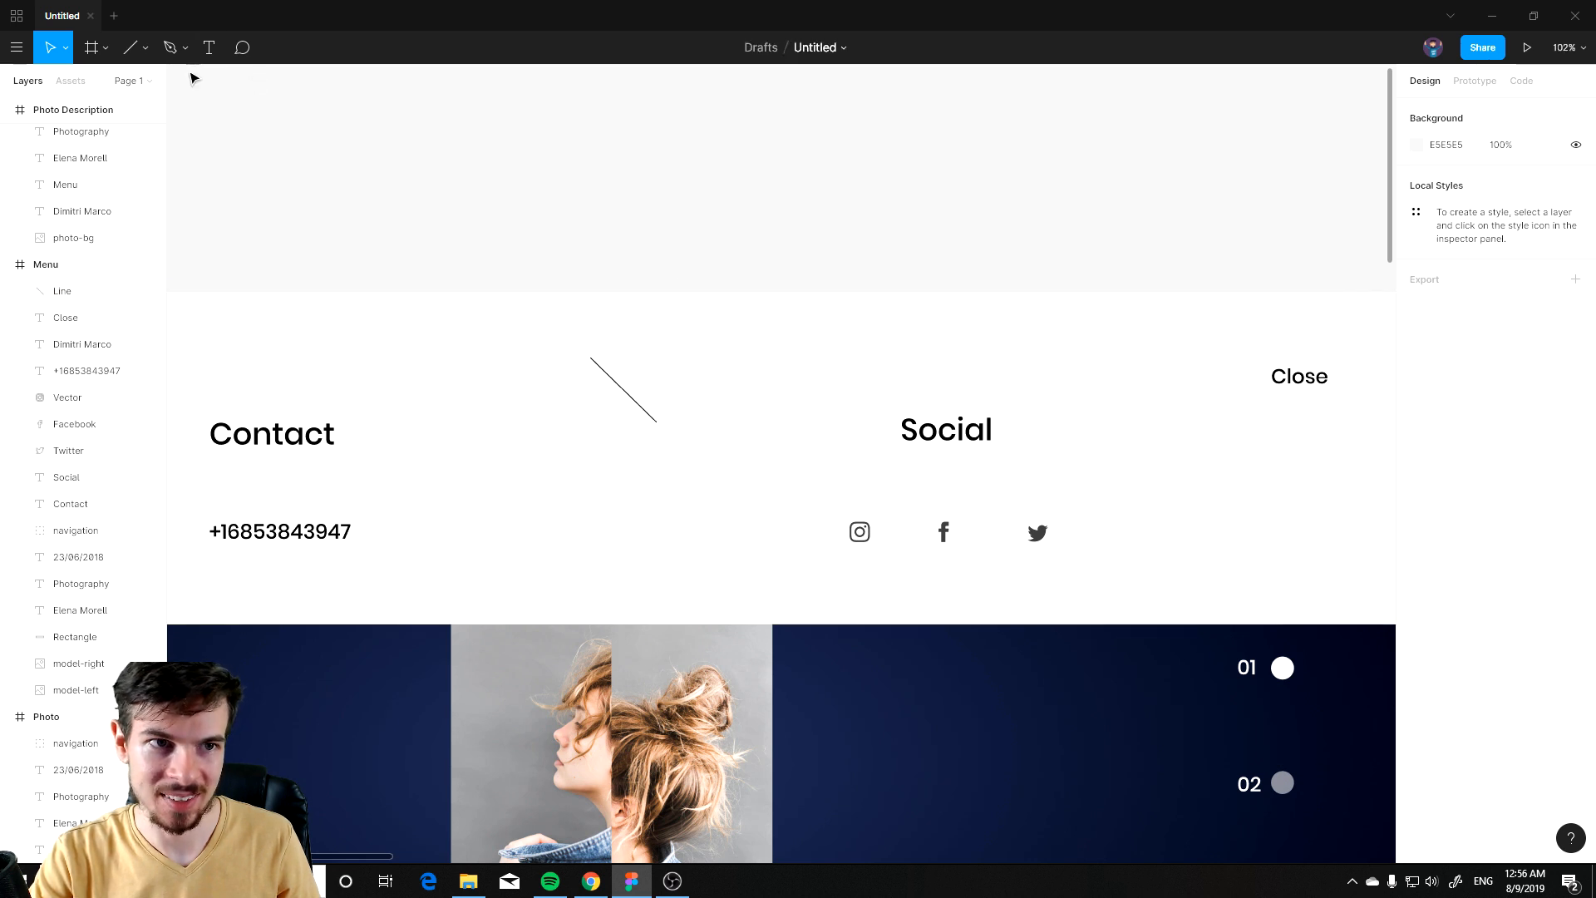
Step: Draw a second line crossing the first to form an X and set its stroke weight to 6
left_click(130, 48)
mouse_move(659, 360)
left_mouse_down()
mouse_move(581, 424)
mouse_move(602, 418)
left_mouse_up()
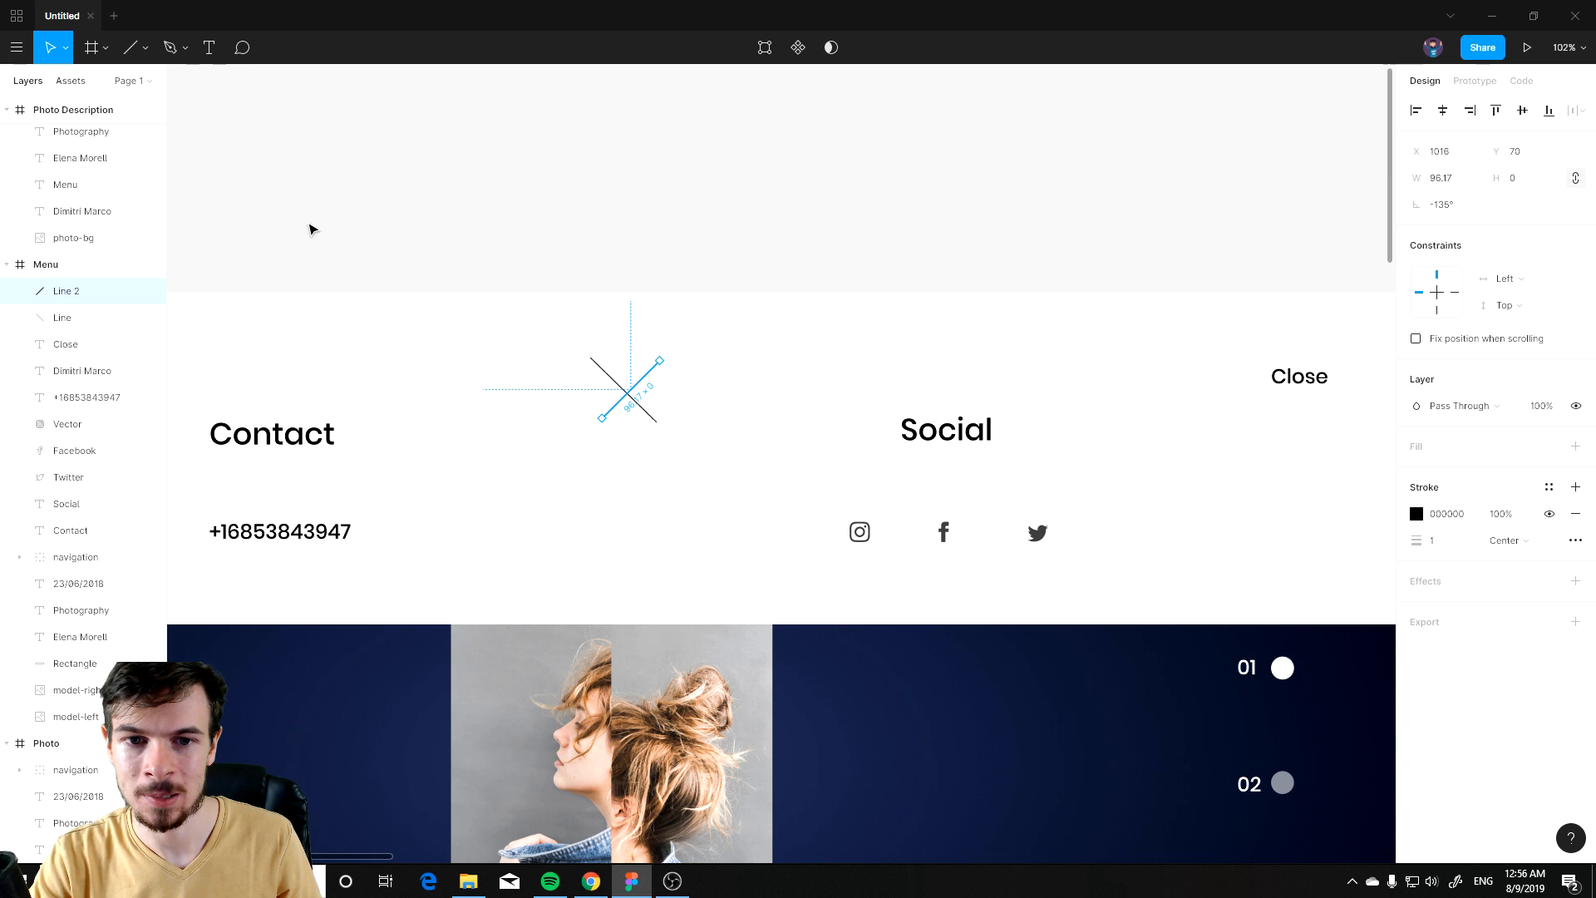
left_click(629, 391)
left_click(631, 387)
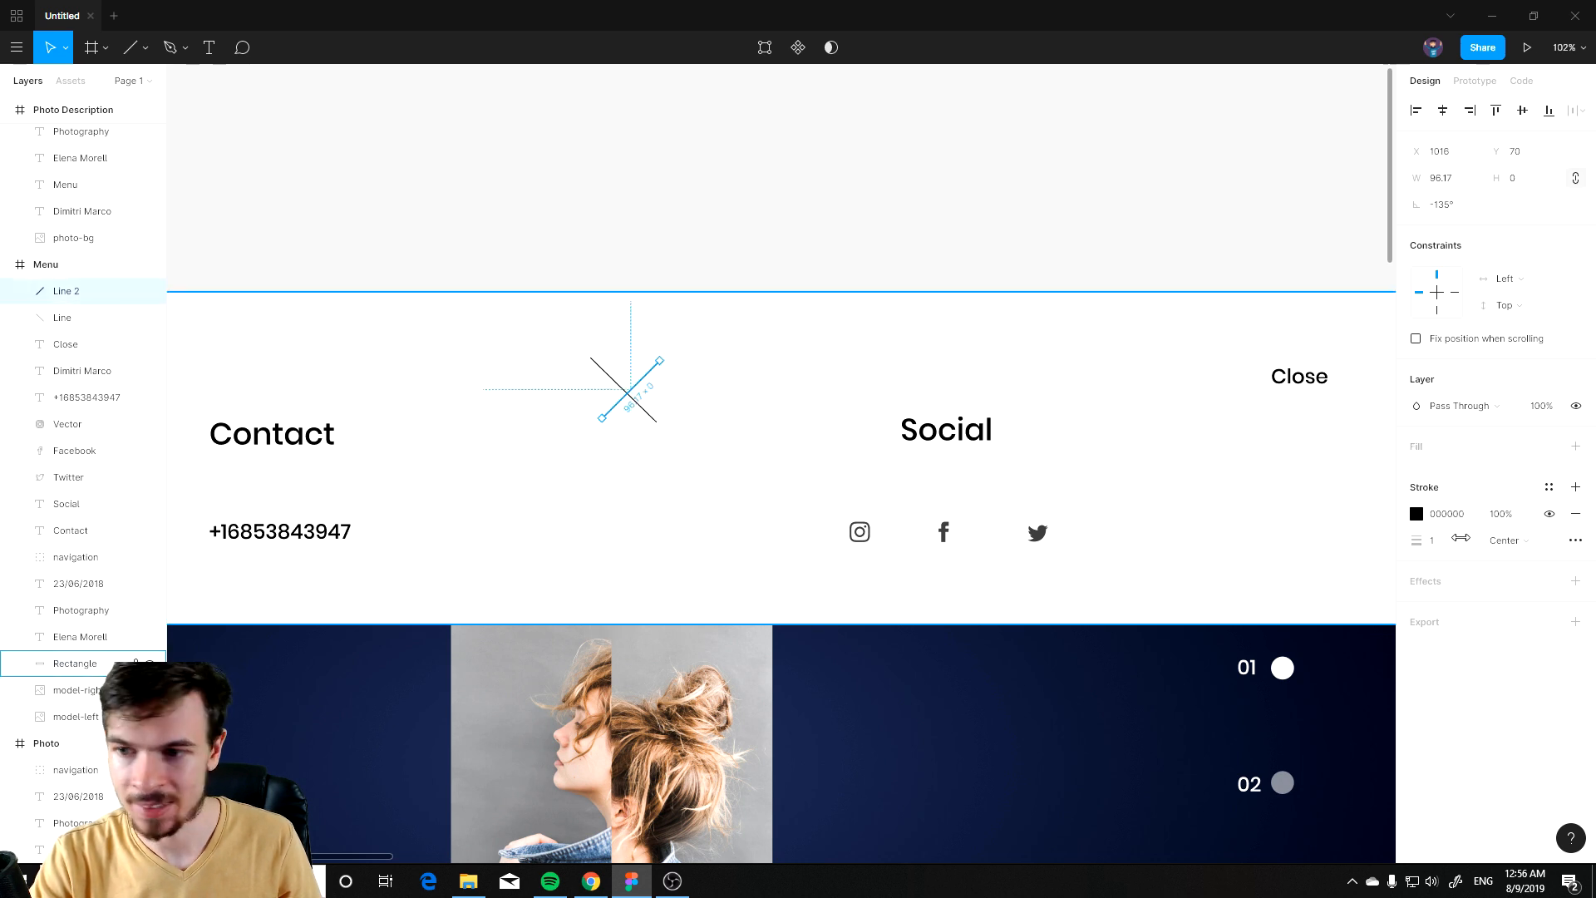
left_click_drag(1419, 541, 1442, 540)
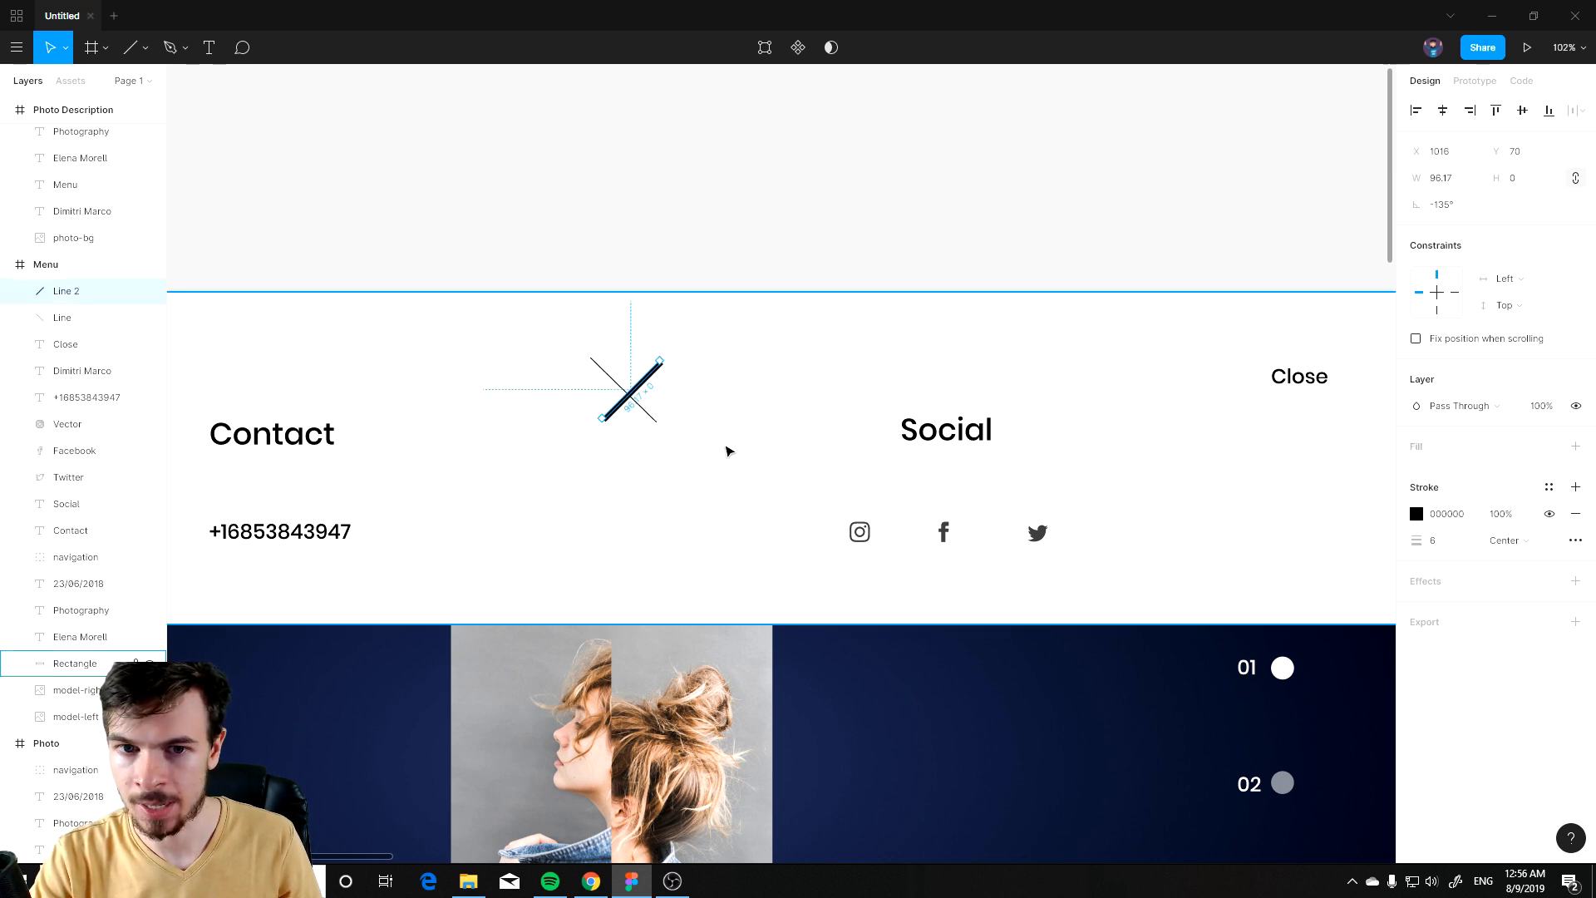
Step: Set the first line's stroke weight to 7 and nudge it to center the X
left_click(62, 316)
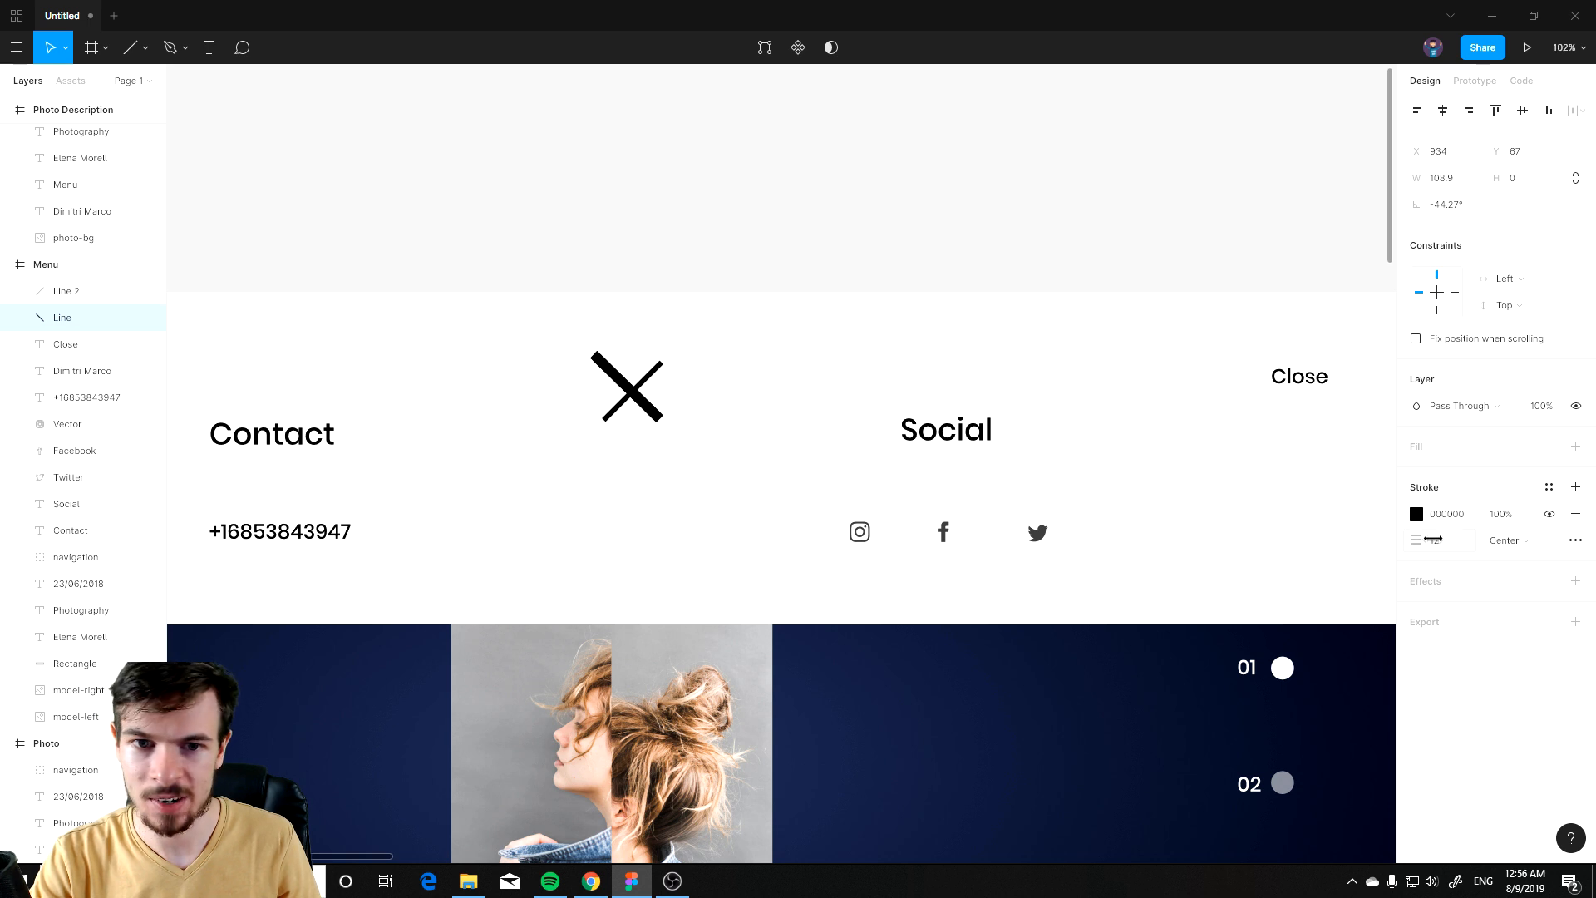
left_click_drag(1422, 542, 1470, 522)
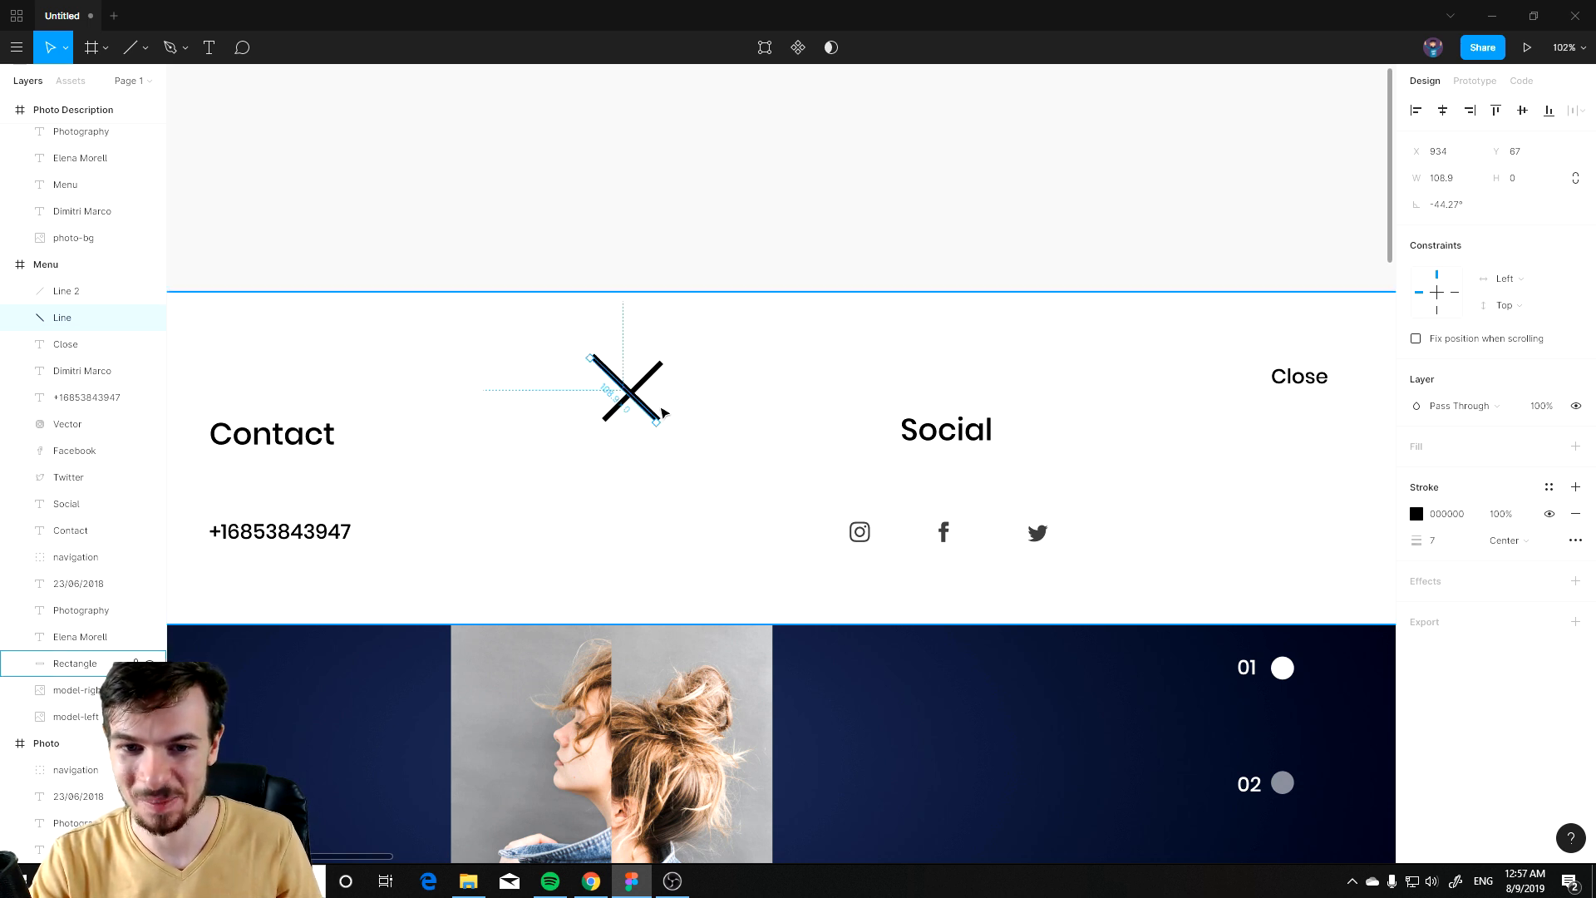
left_click_drag(656, 423, 660, 425)
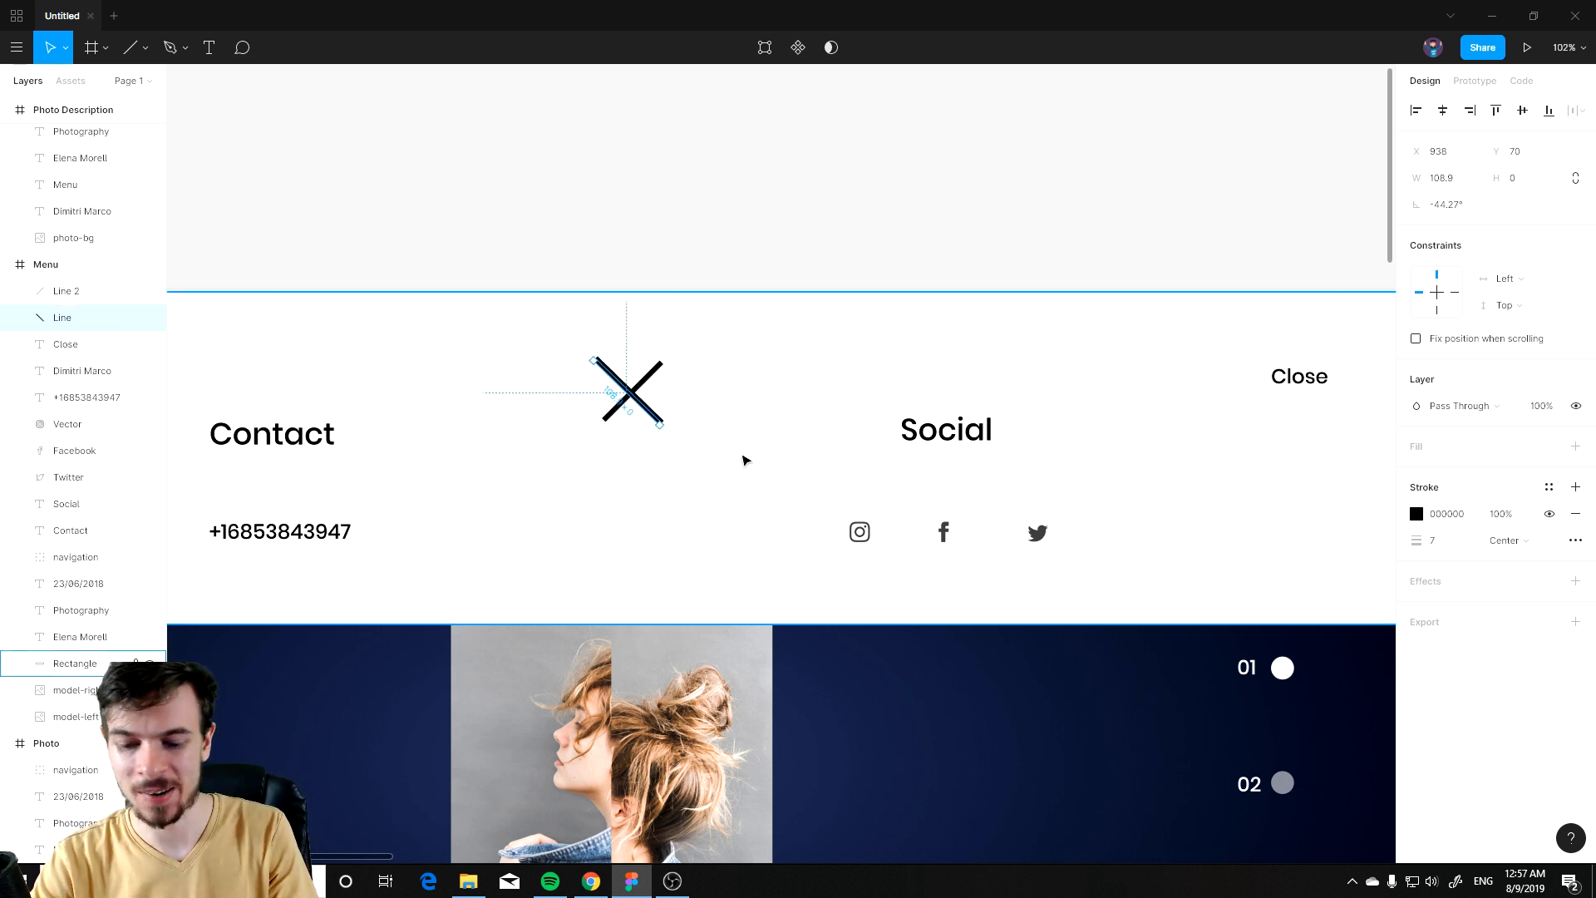
Step: Delete both crossing lines
key("Delete")
left_click(631, 382)
key("Delete")
left_click(1131, 509)
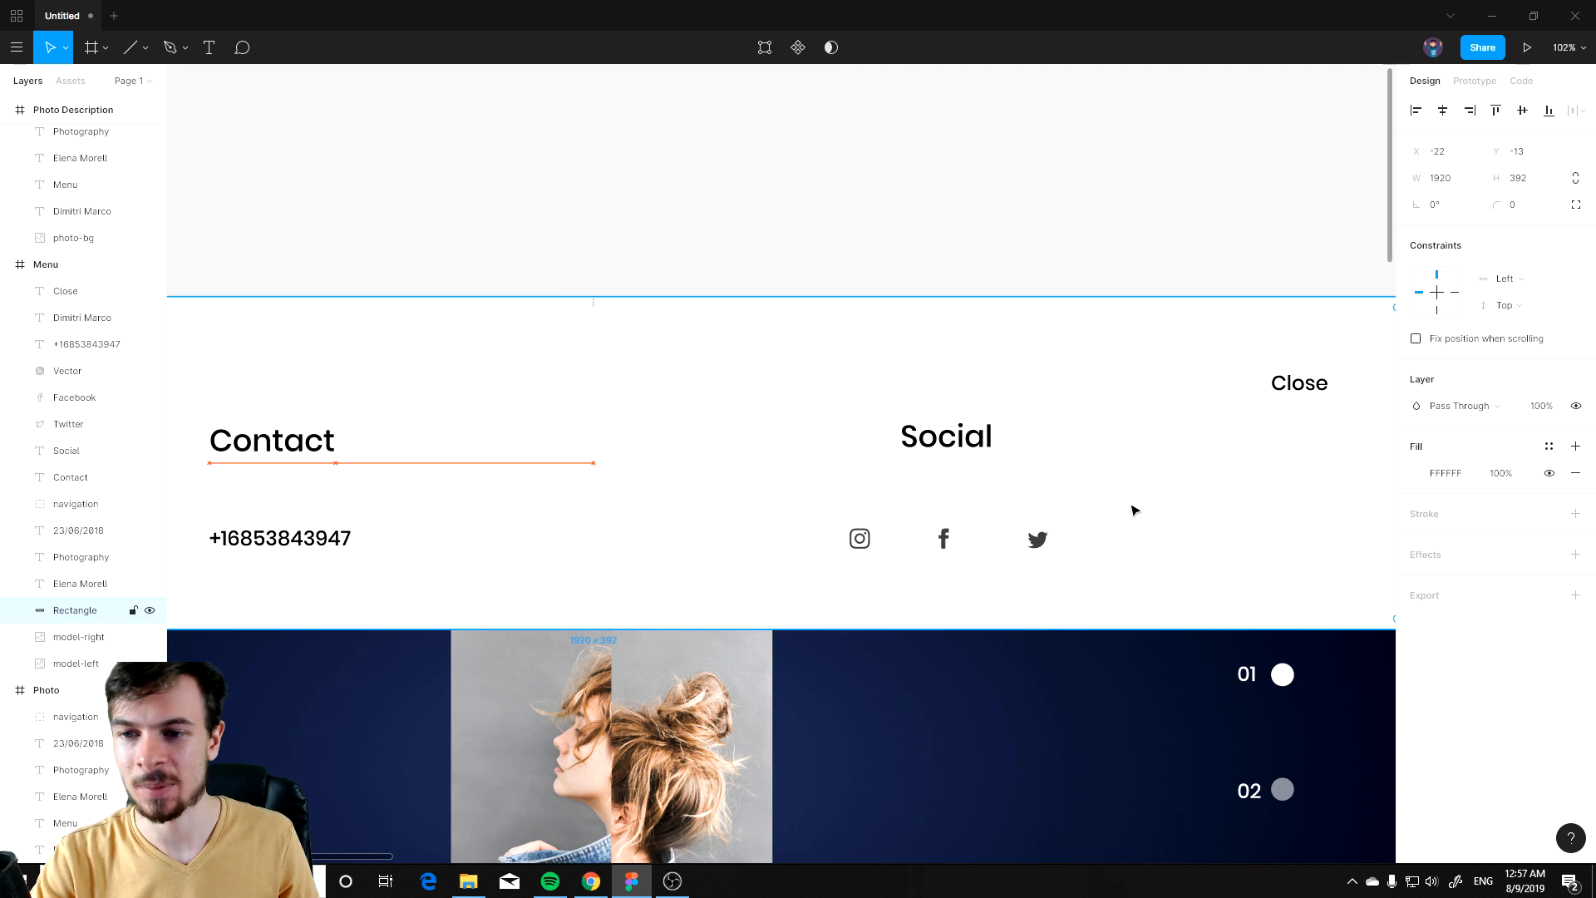
scroll(1114, 668, "down", 4)
scroll(1102, 609, "down", 4)
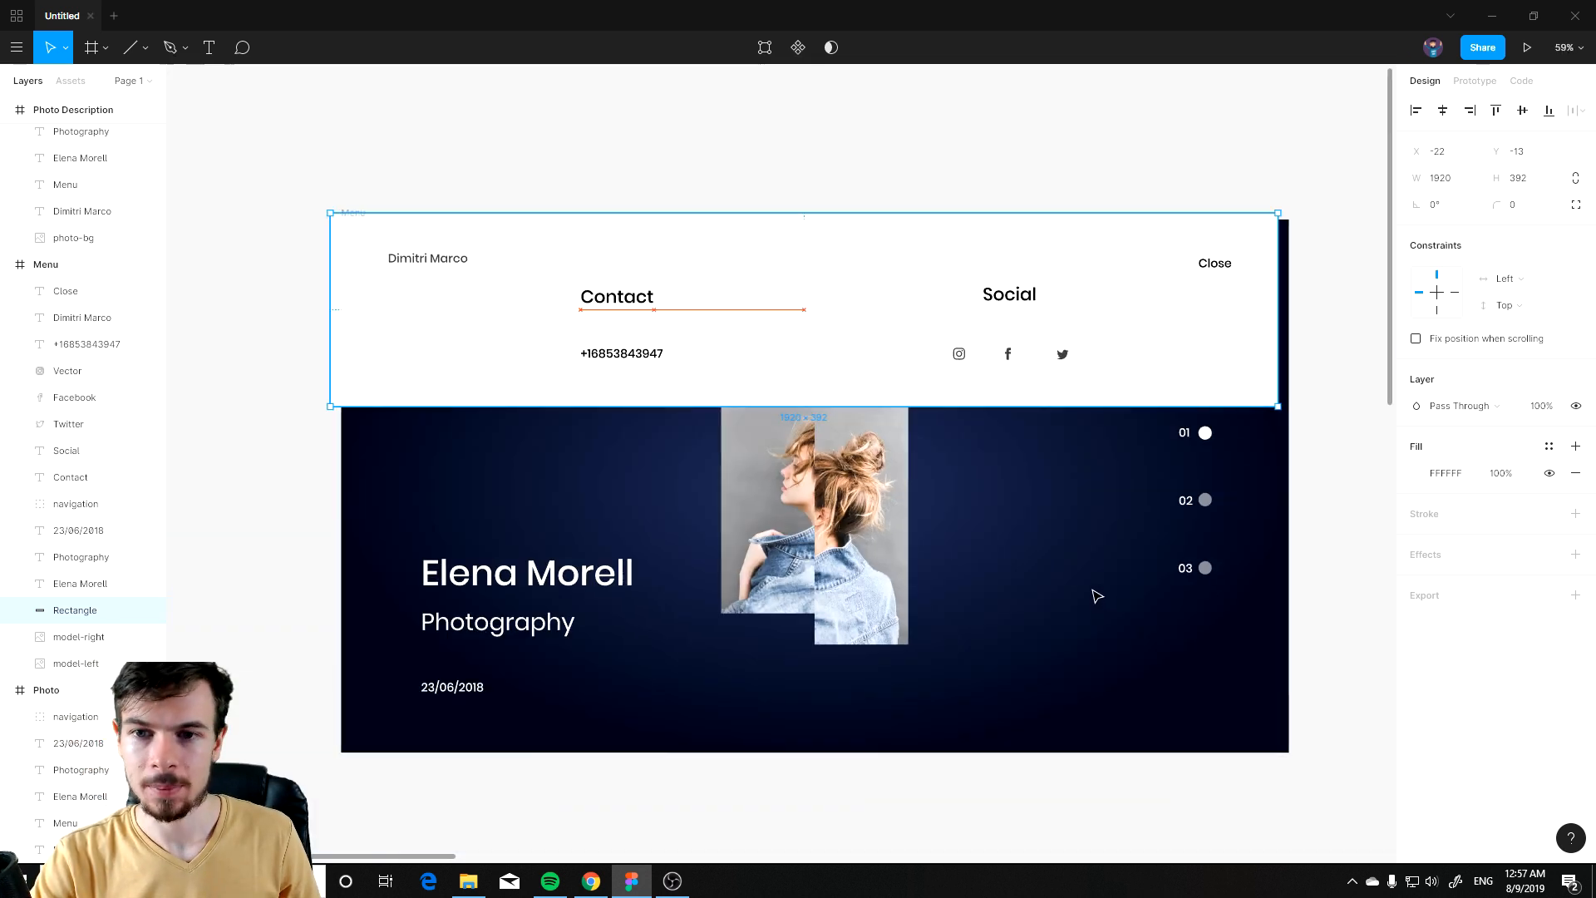
Step: Shorten the white header rectangle of the Menu frame to 329 px tall
key("Escape")
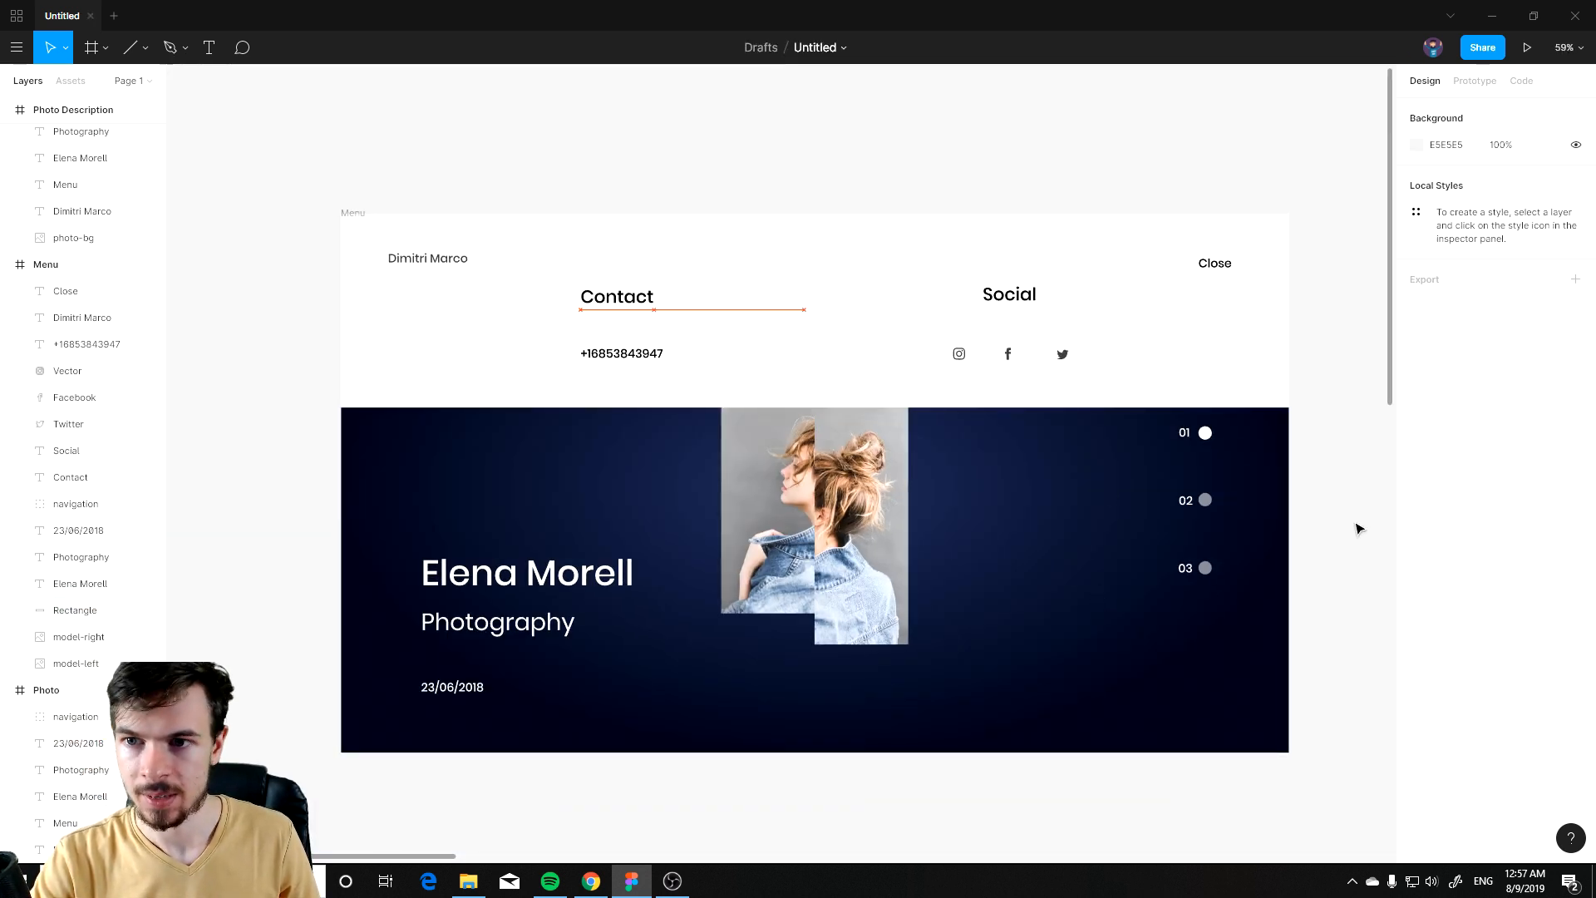
left_click(863, 333)
left_click(998, 506)
left_click(936, 308)
scroll(1078, 508, "down", 5)
left_click(1222, 608)
scroll(1033, 536, "up", 1)
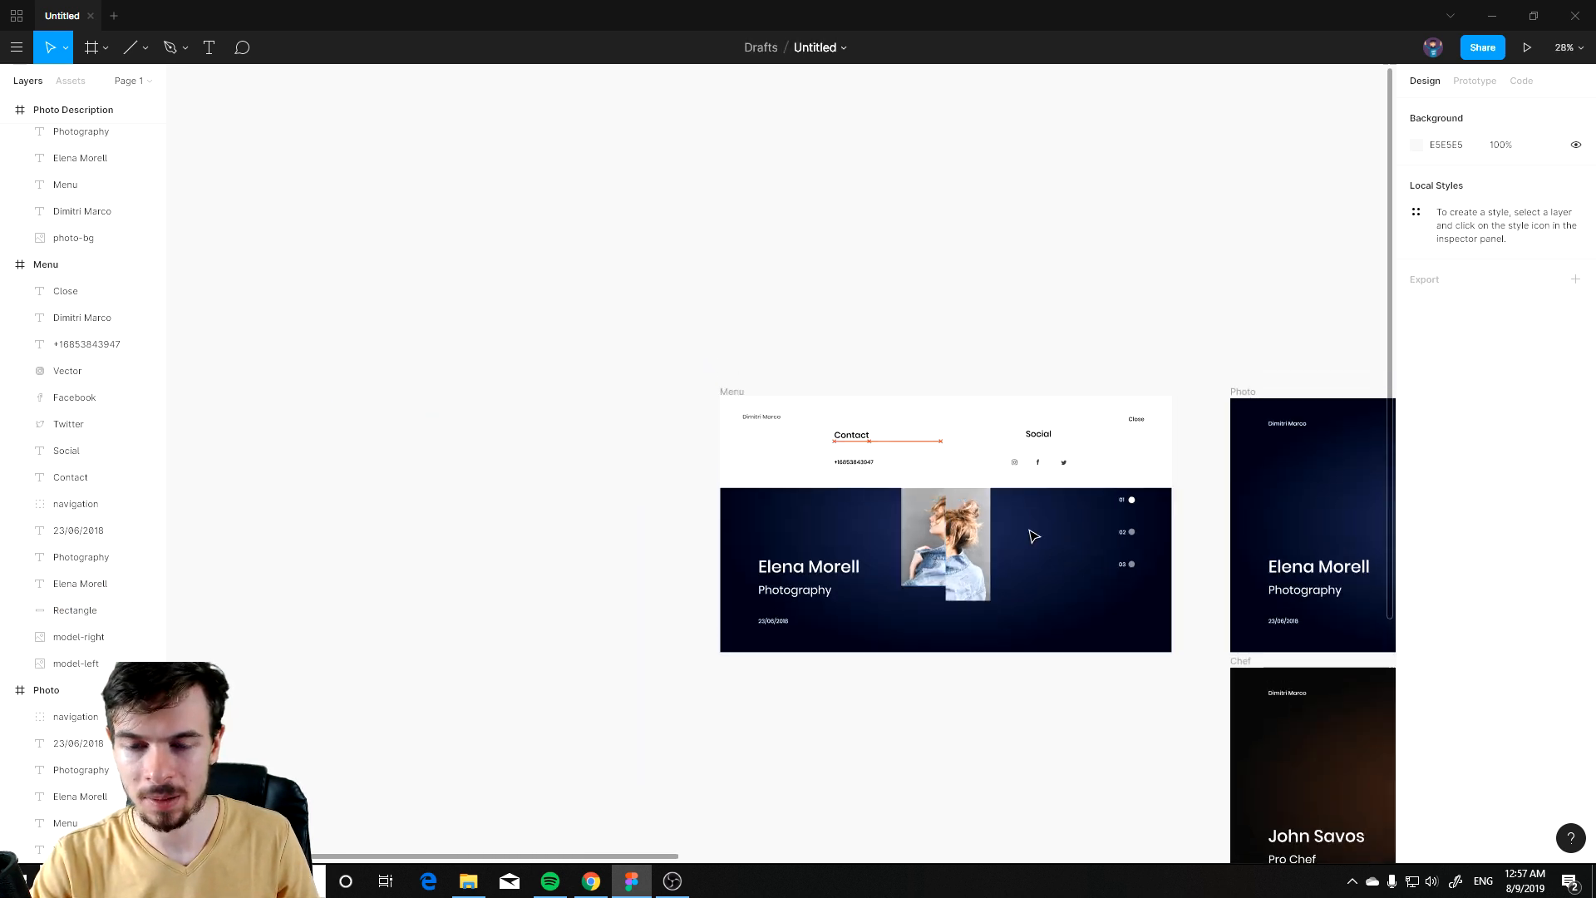
scroll(1031, 534, "up", 4)
left_click(891, 476)
left_click_drag(886, 464, 887, 449)
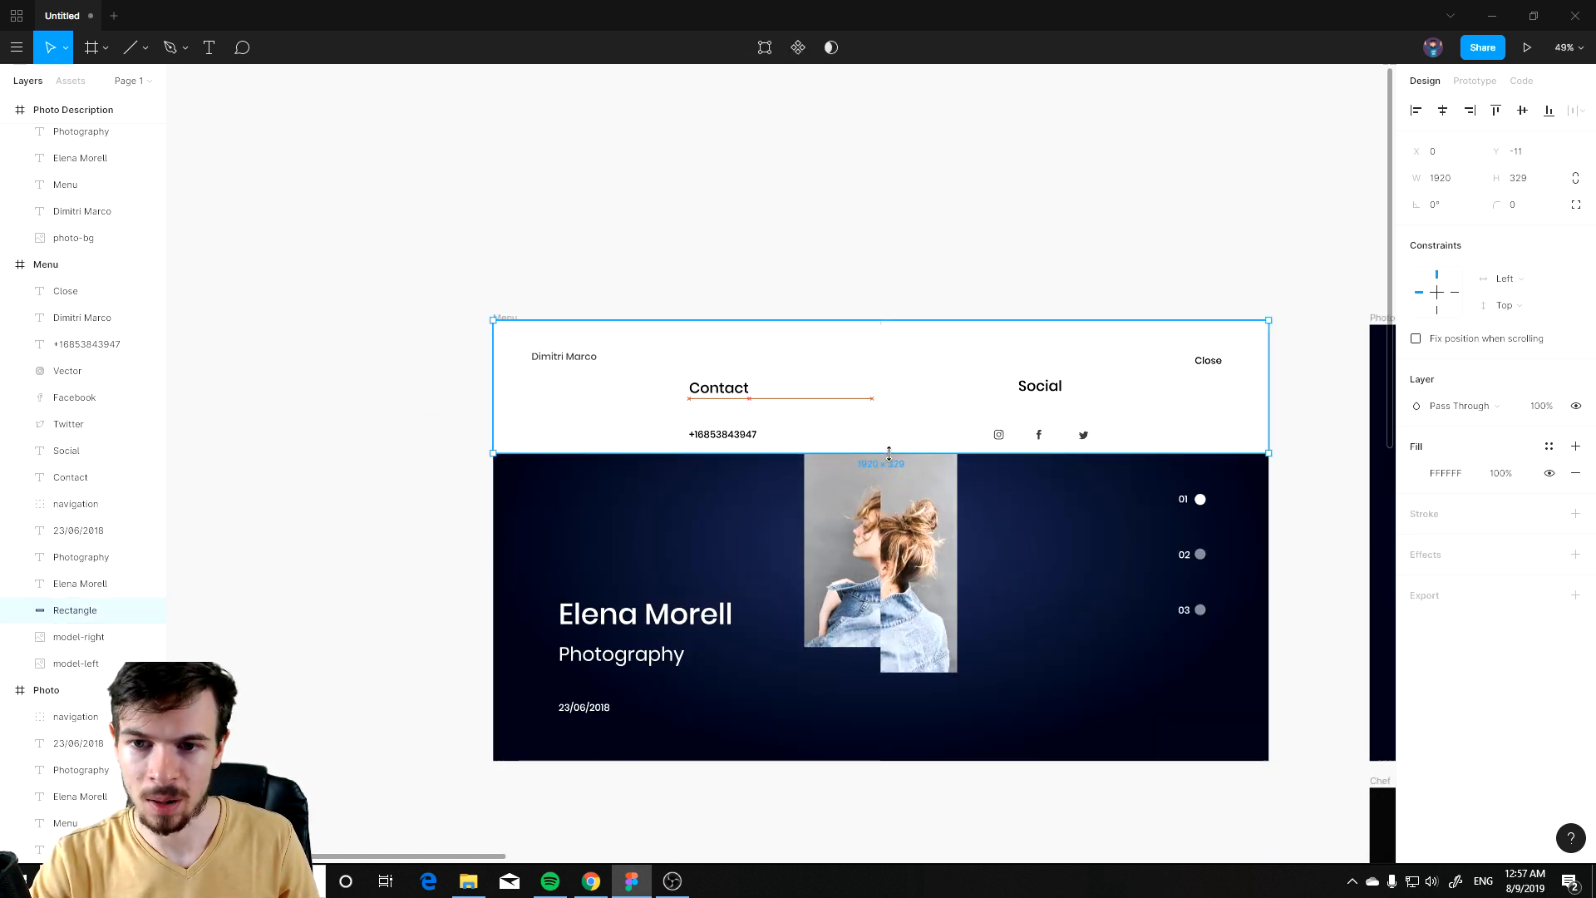
left_click(1056, 388)
left_click(1088, 441, "shift")
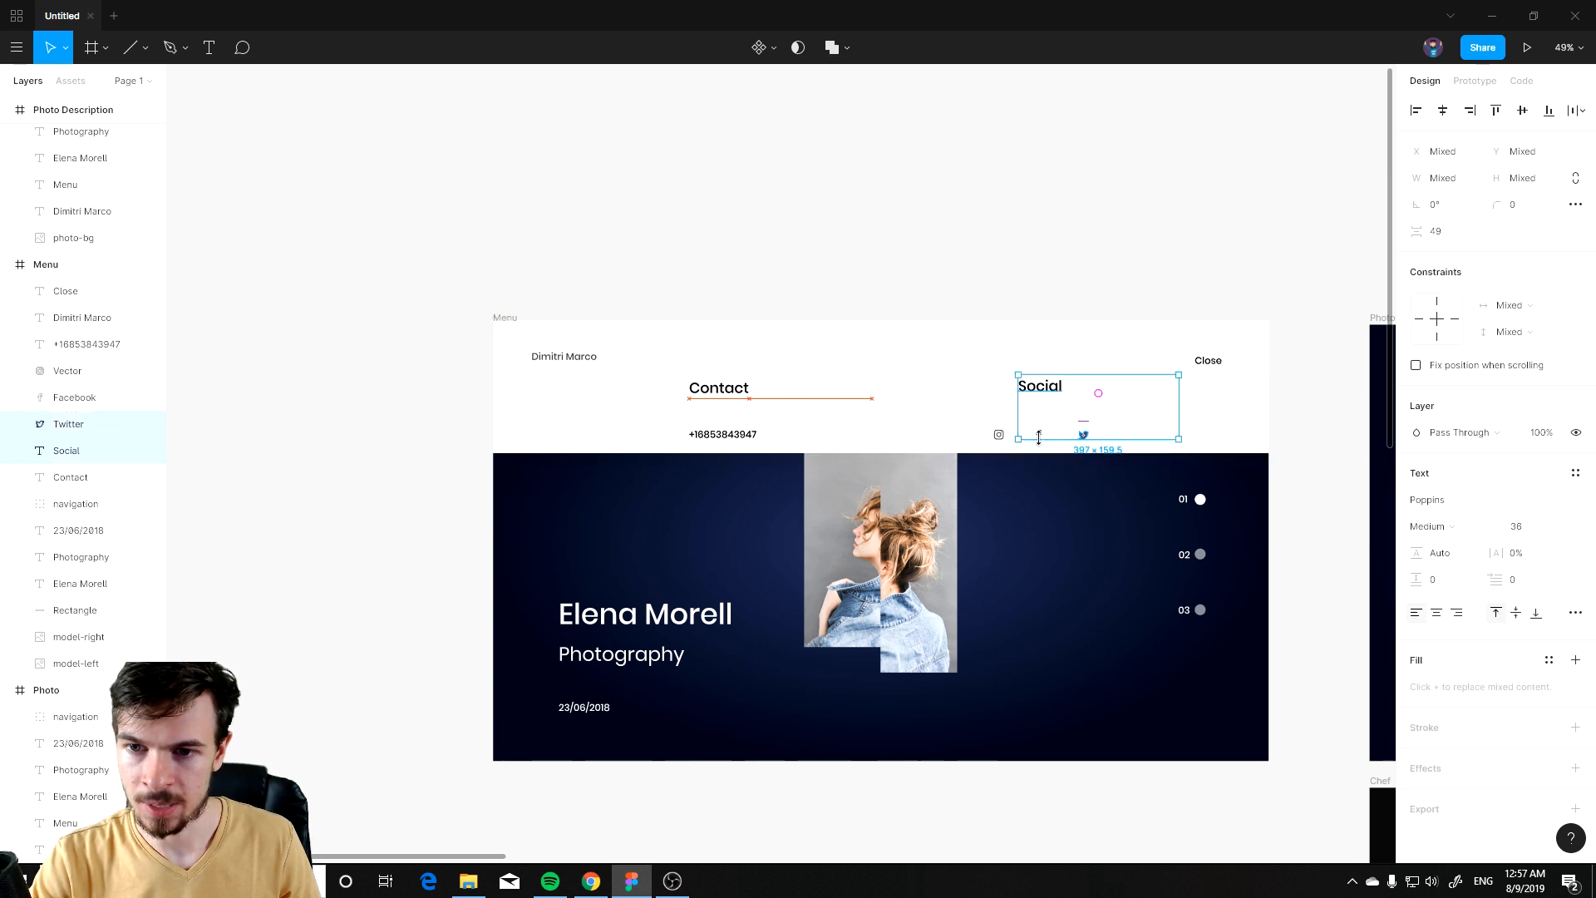
left_click(1044, 435, "shift")
left_click(1000, 434, "shift")
left_click_drag(1168, 432, 1051, 409)
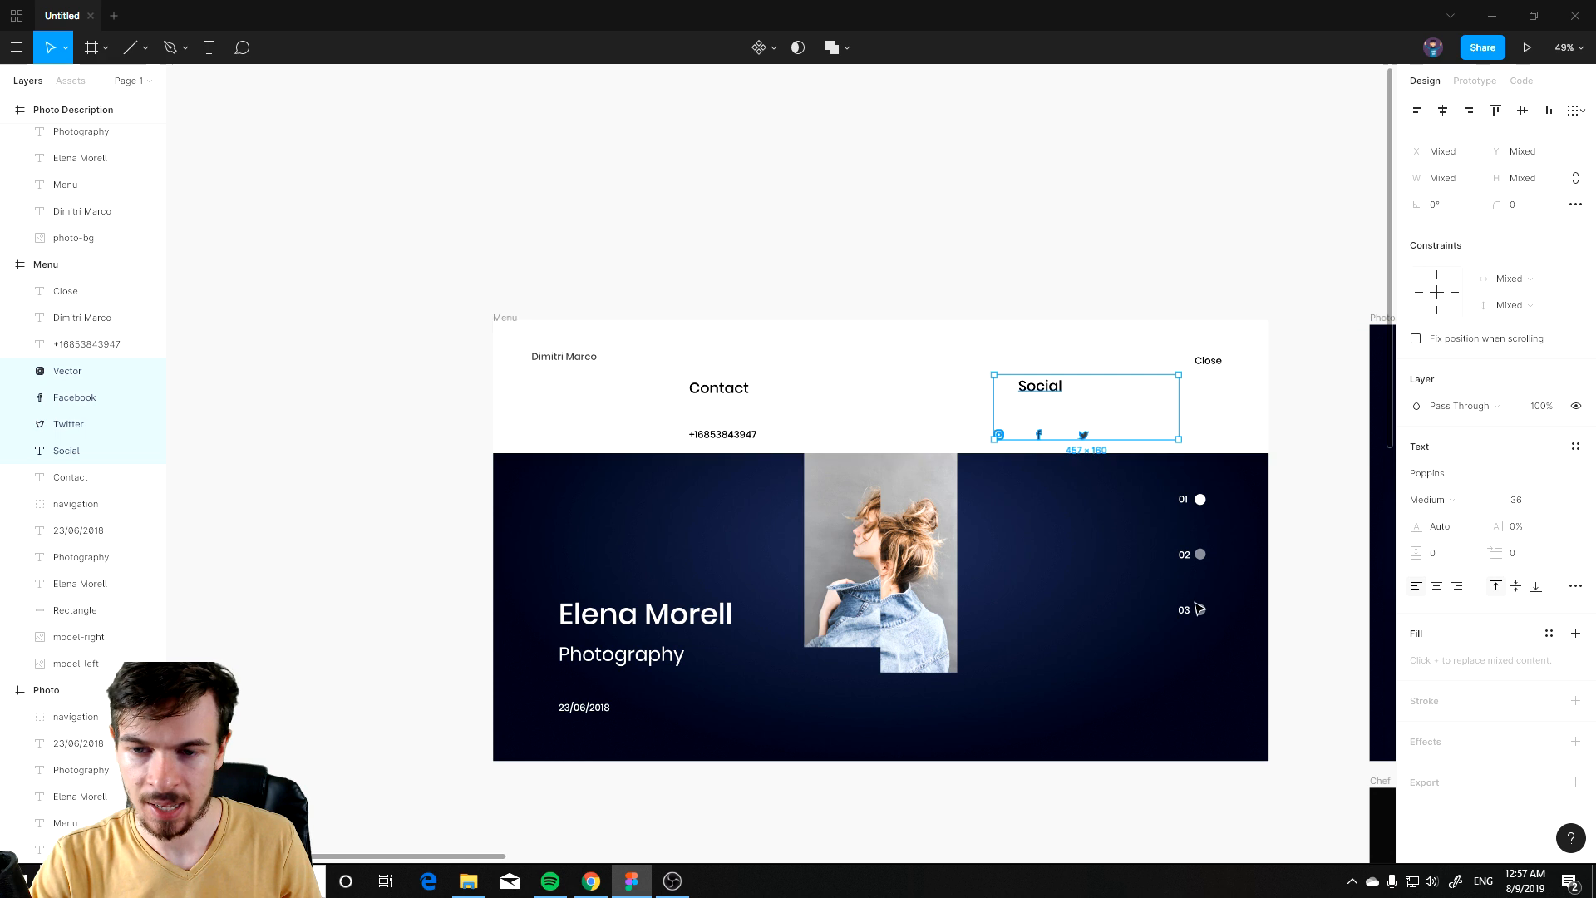
left_click(1271, 506)
Step: Extend the header rectangle's bottom edge down to make it about 370 px tall
left_click(869, 442)
left_click_drag(888, 453, 888, 471)
left_click(1303, 534)
scroll(1036, 606, "right", 5)
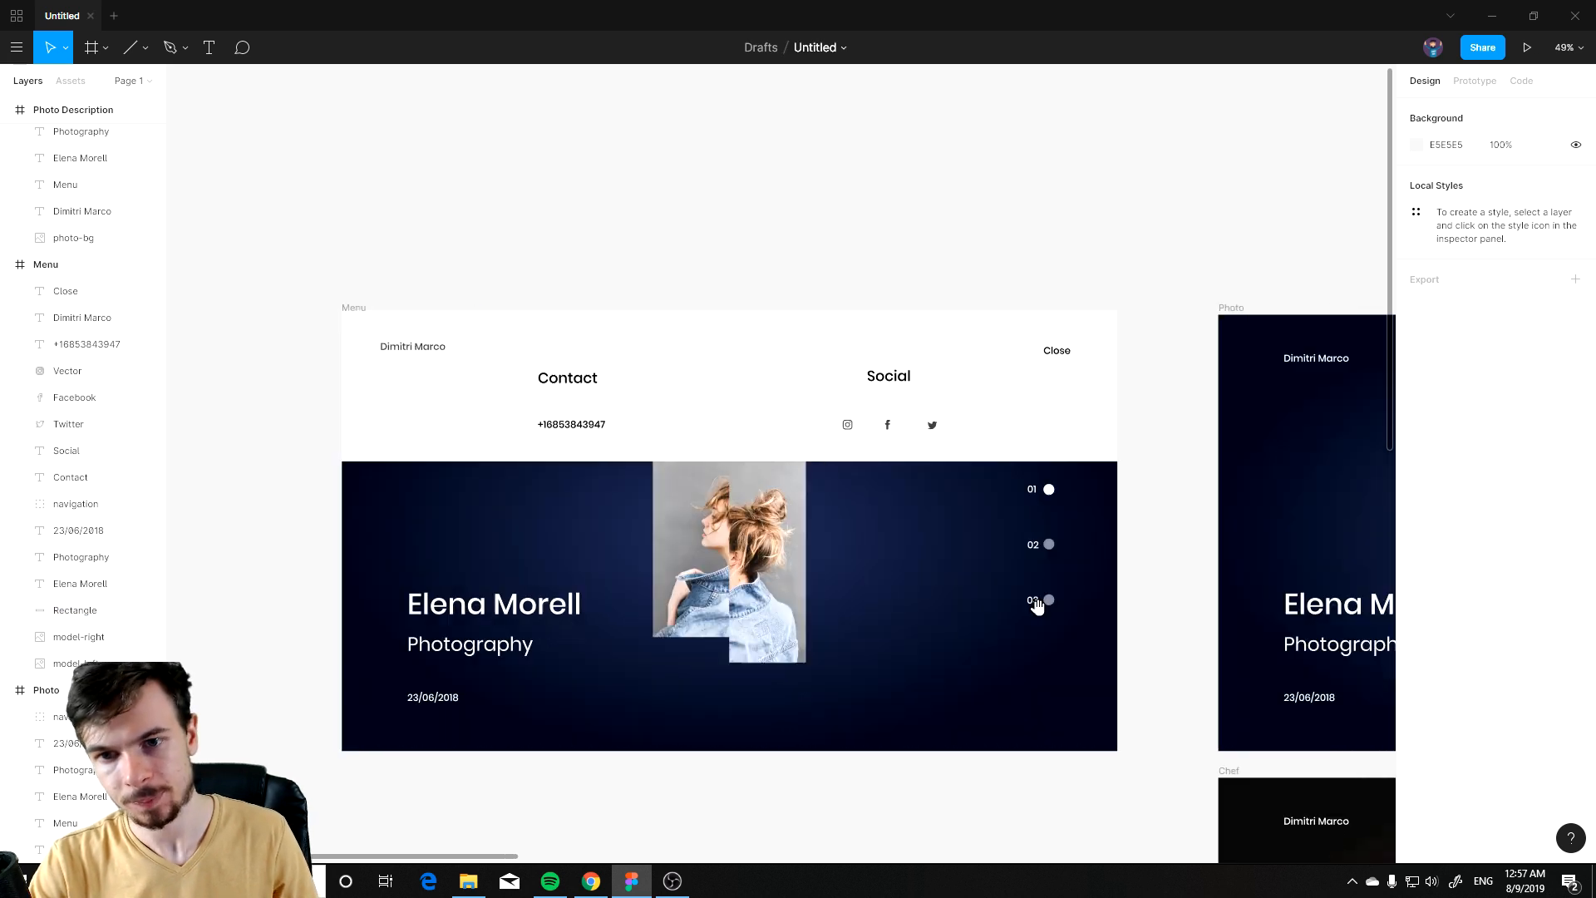
scroll(1012, 634, "down", 3)
scroll(1018, 651, "right", 5)
scroll(576, 587, "down", 5)
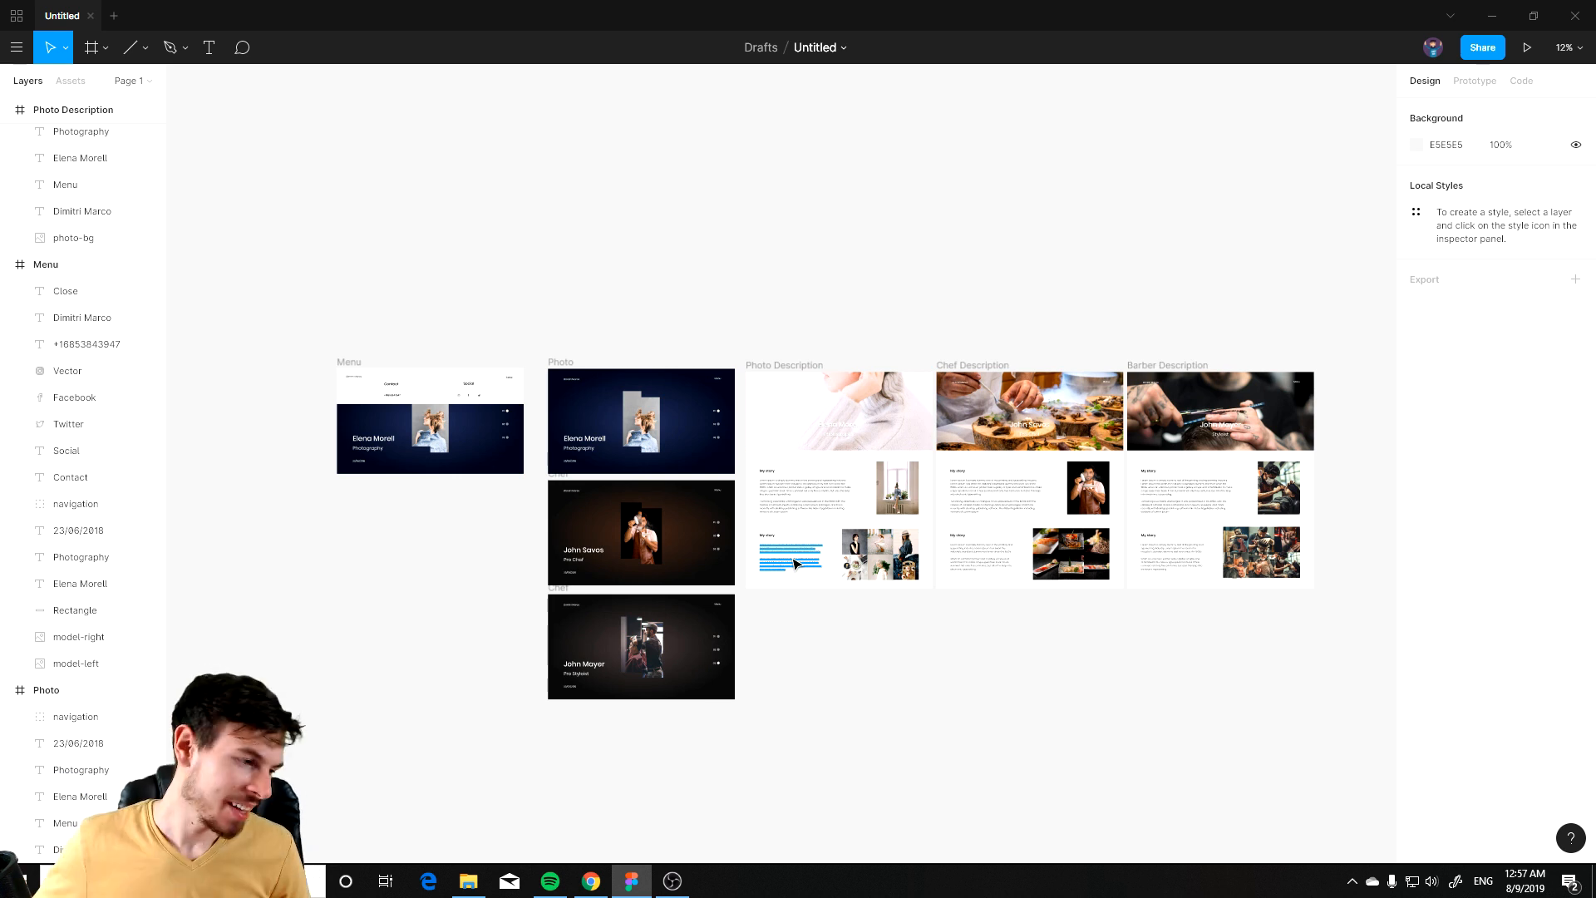
key("alt+Tab")
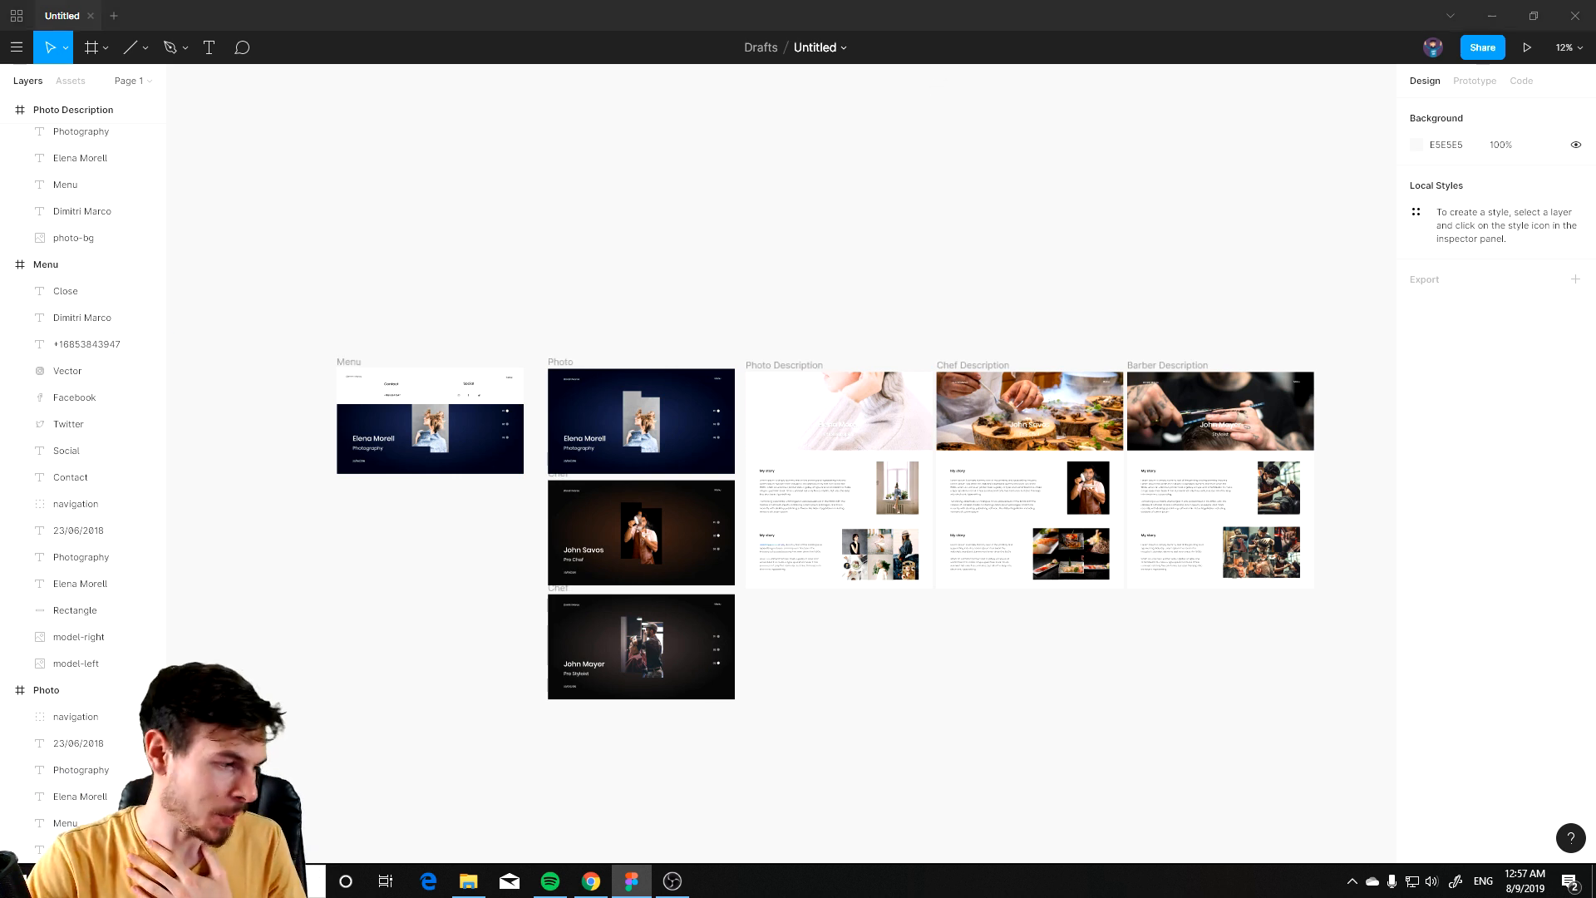